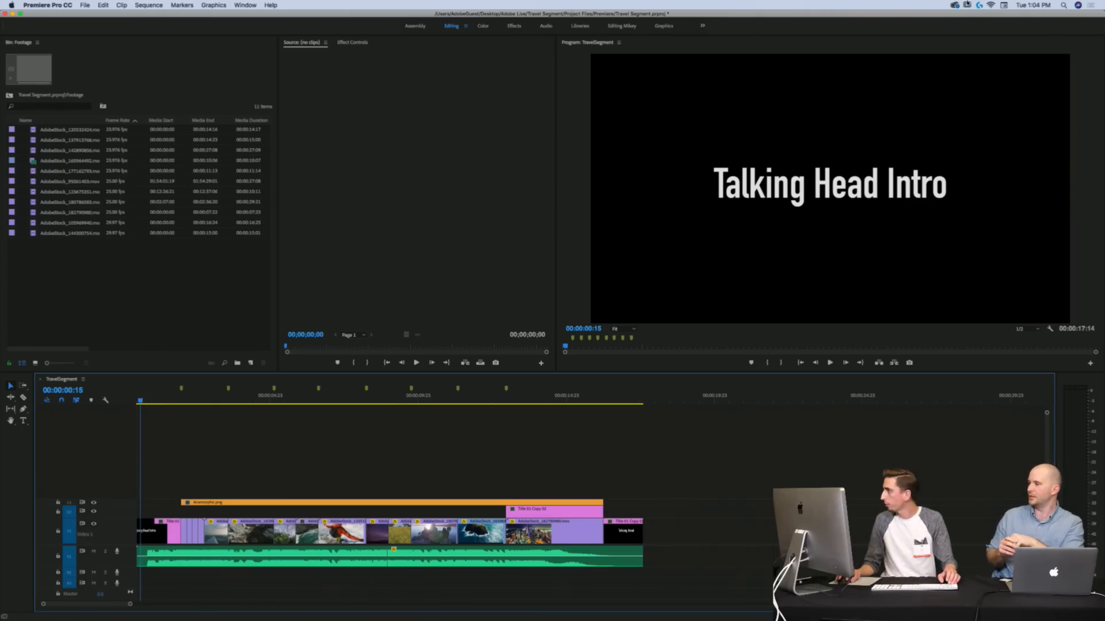
click(1062, 5)
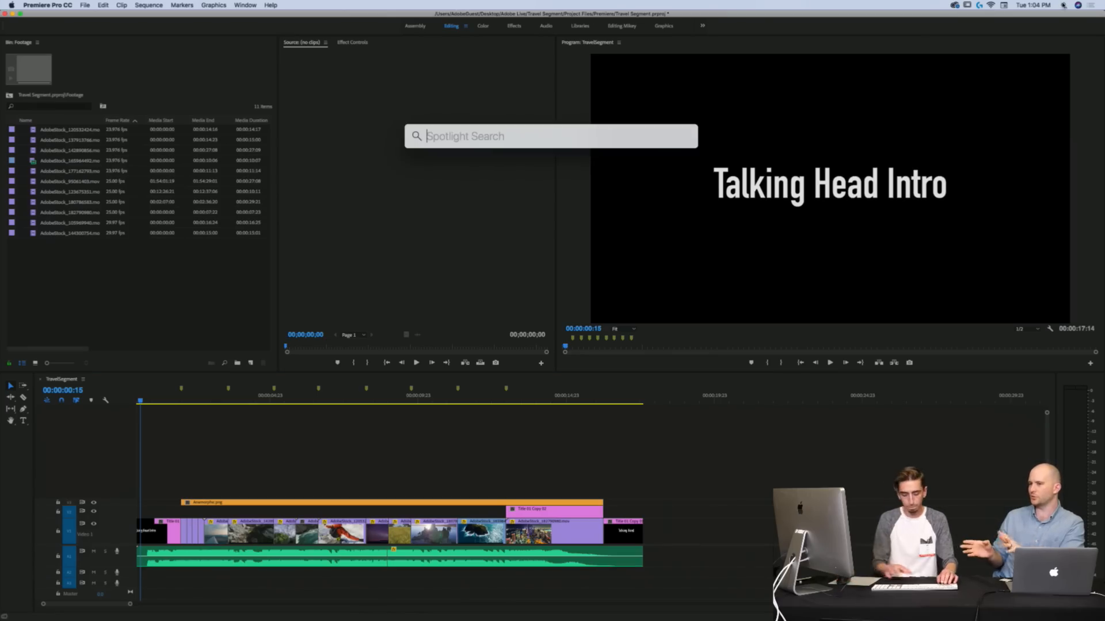
text(system)
key(Return)
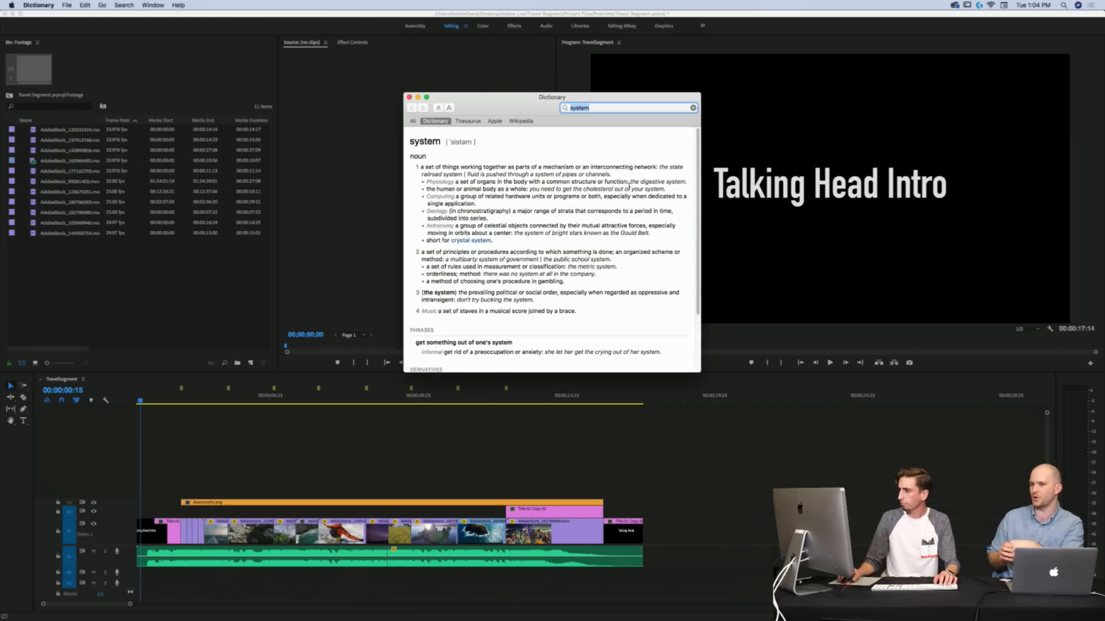
key(super+q)
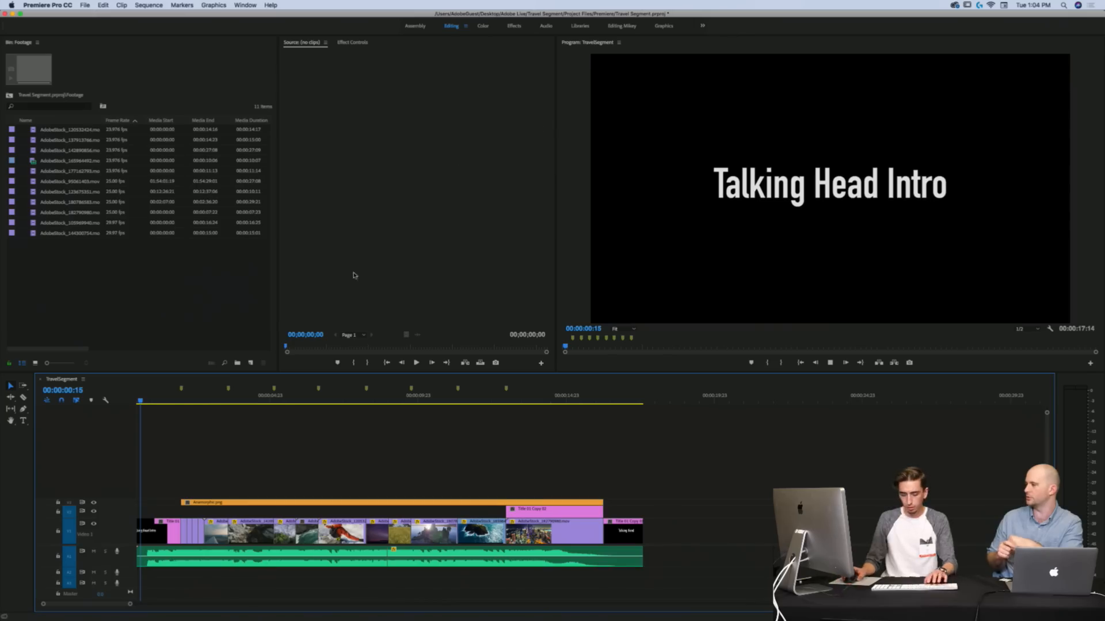
Step: Check the sound output device in macOS System Preferences, and return to the Premiere Pro timeline
key(space)
drag(174, 399, 158, 398)
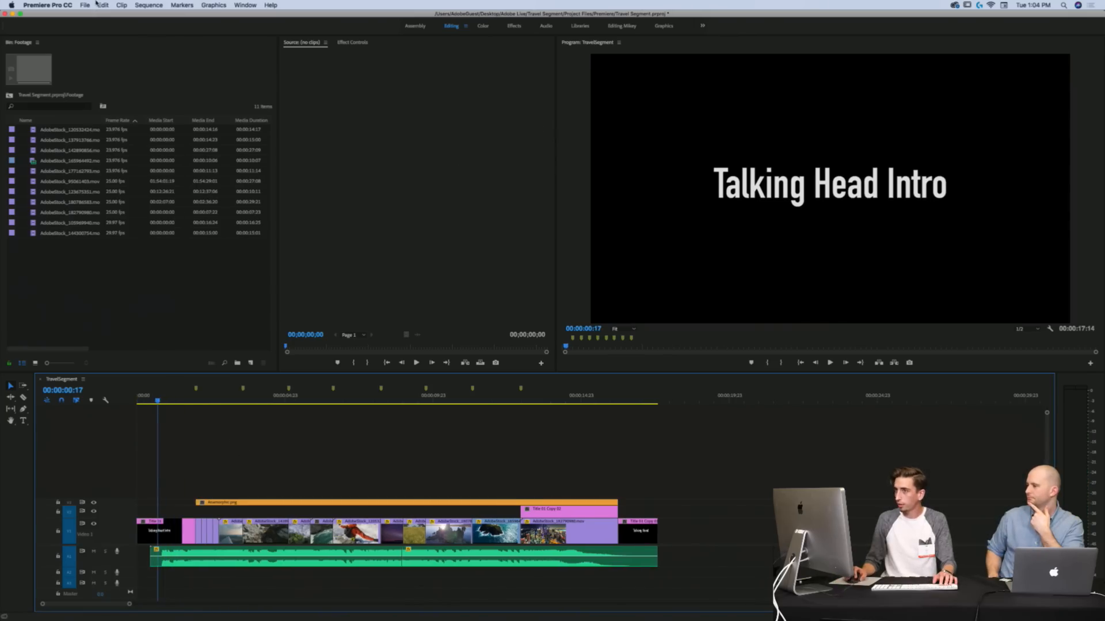
click(19, 3)
click(40, 30)
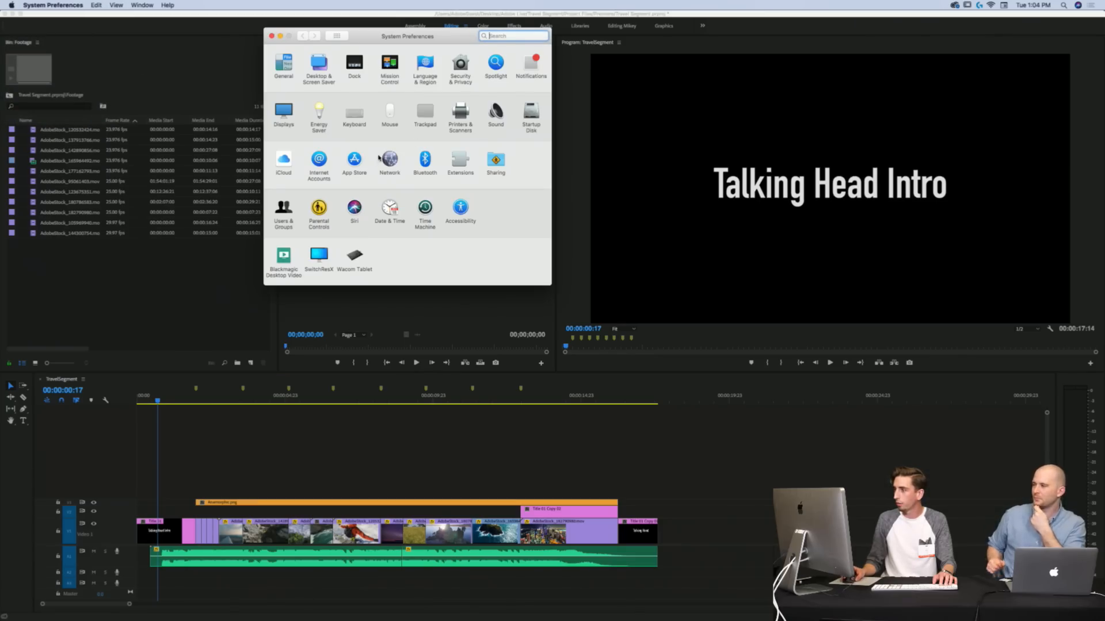
click(487, 114)
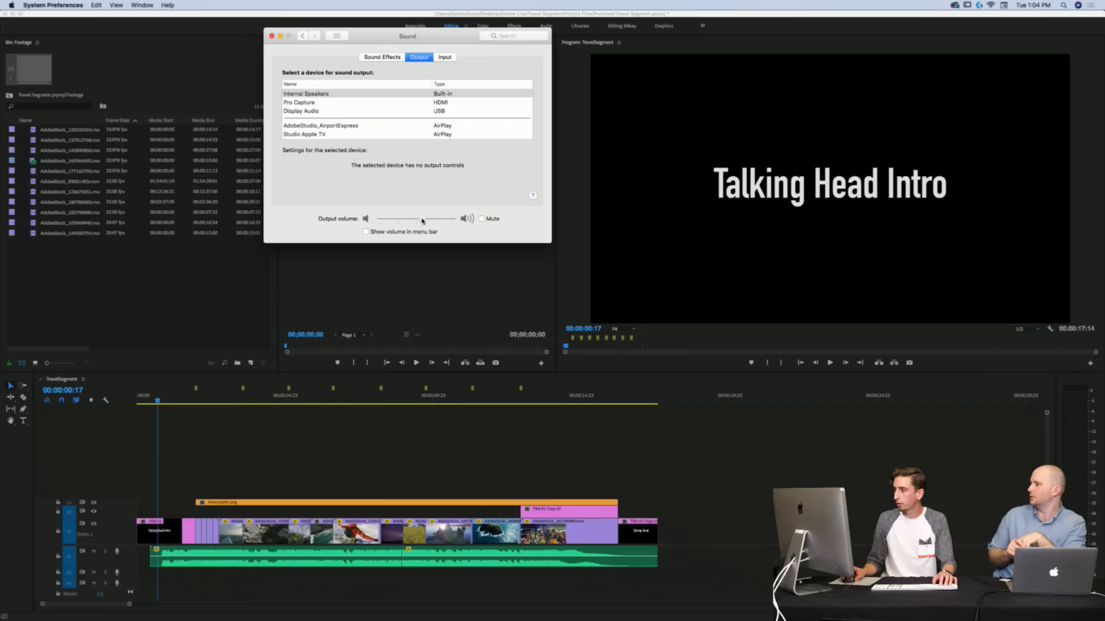
click(242, 424)
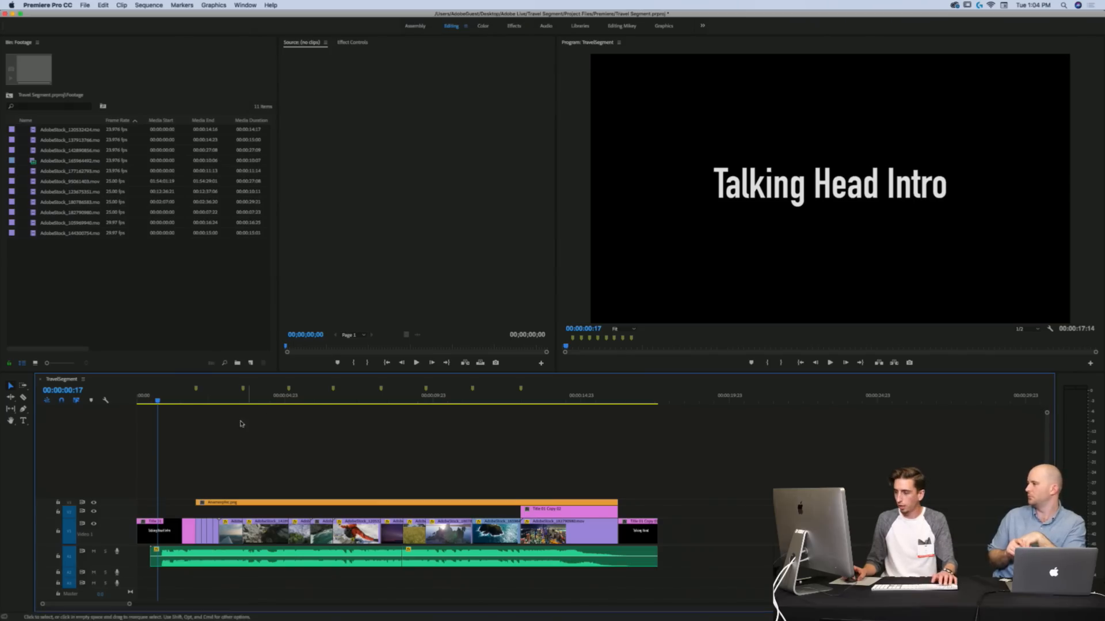
Step: Scrub the timeline from the sequence start to 00:00:01:14 across the Talking Head Intro title
mouse_move(158, 397)
mouse_down()
mouse_move(172, 397)
mouse_move(139, 397)
mouse_up()
key(super+Tab)
click(171, 415)
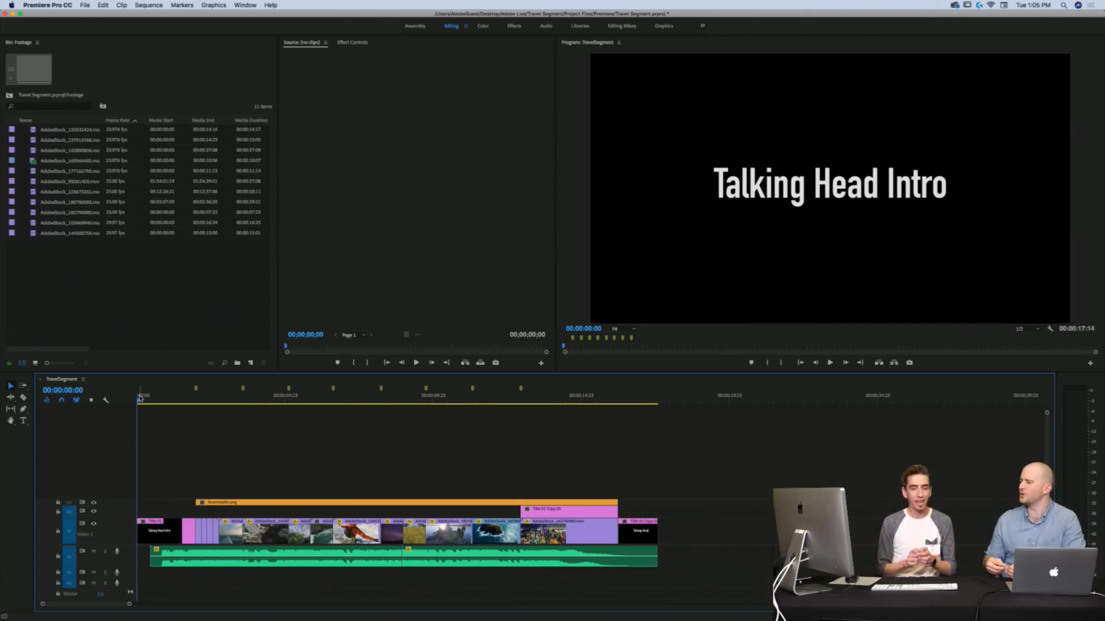
drag(140, 397, 186, 401)
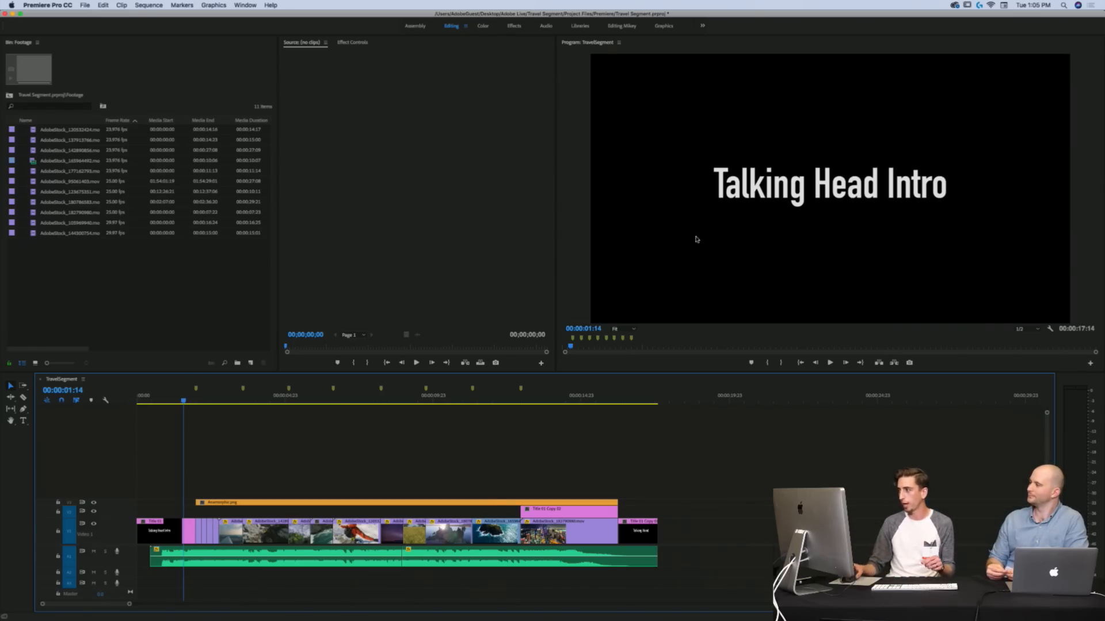
Step: Maximize the Program monitor and play the TravelSegment sequence from 00:00:00:00 through to its end
key(grave)
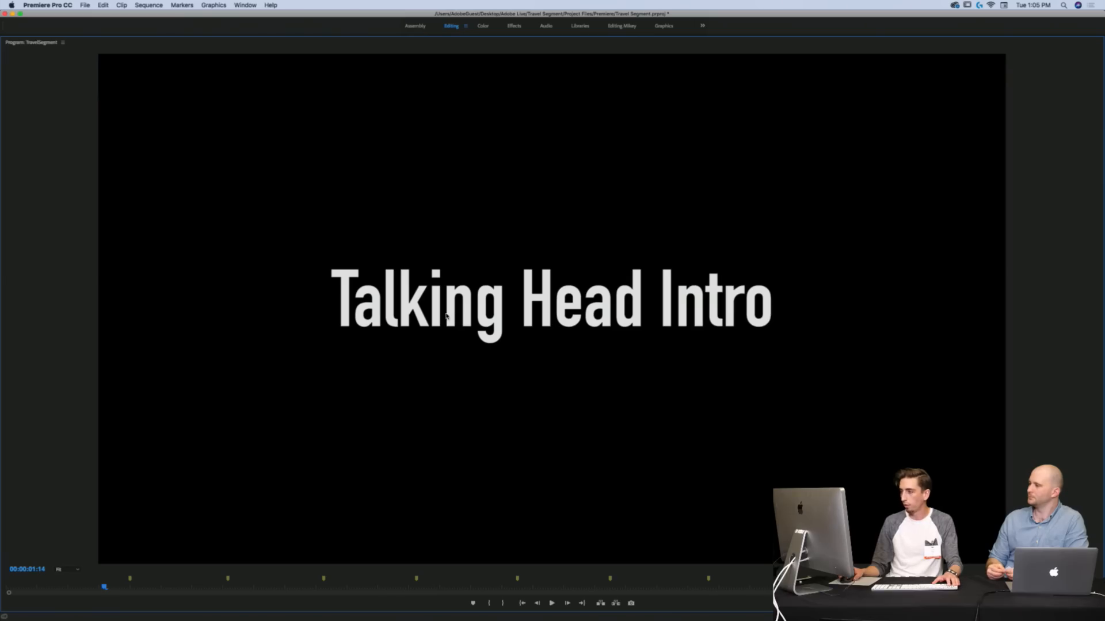
drag(36, 587, 3, 587)
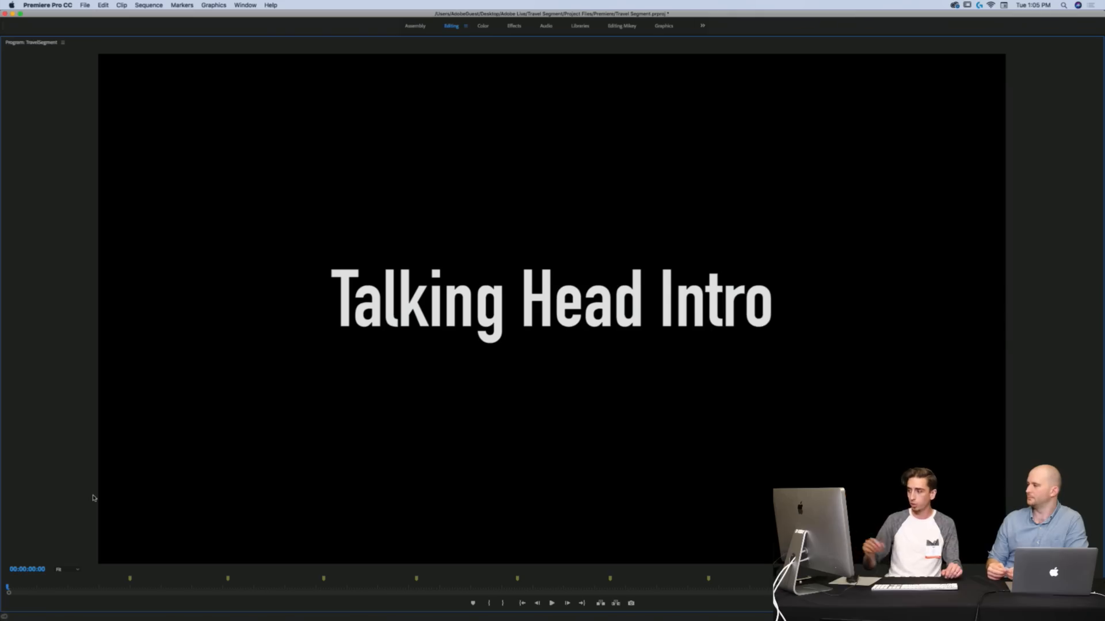
key(space)
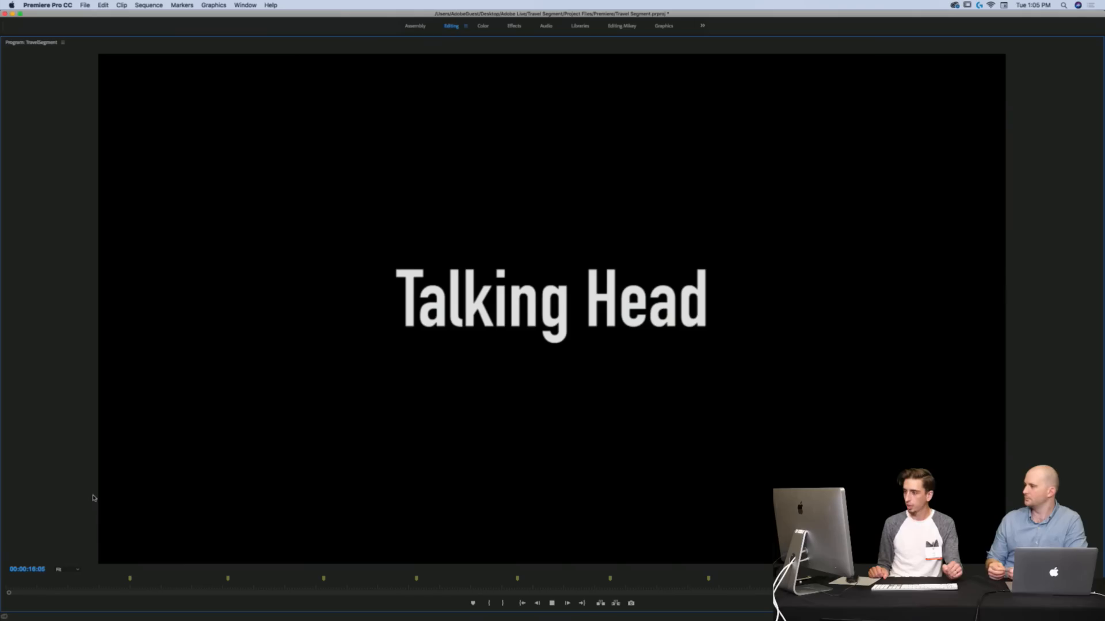
key(space)
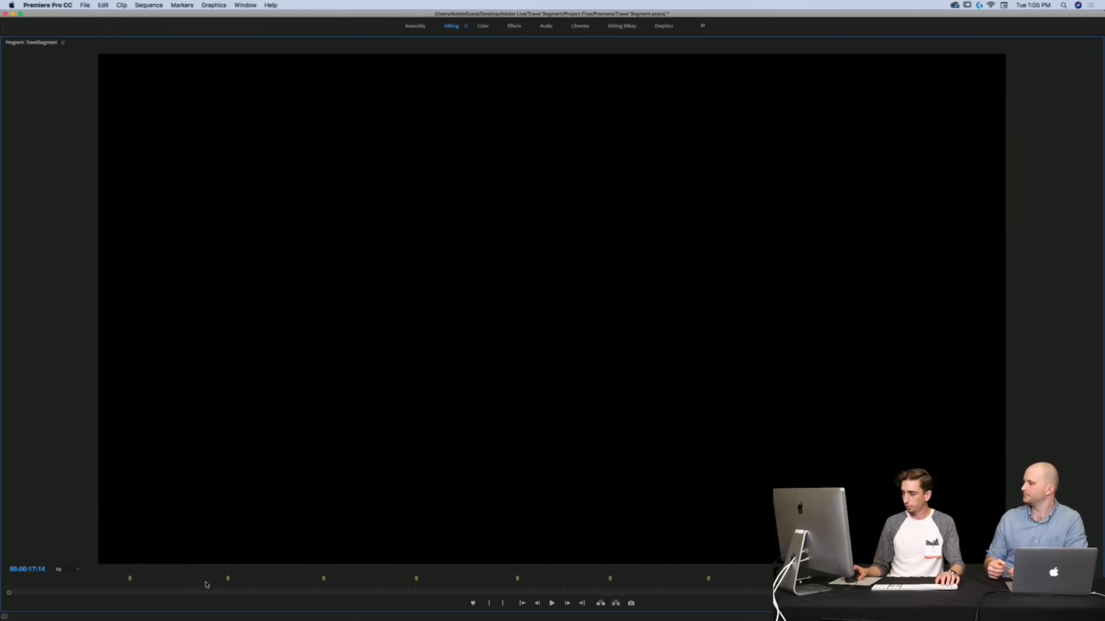
Step: View the hiker shot and the river shot in the maximized Program monitor, and restore the editing layout
click(294, 587)
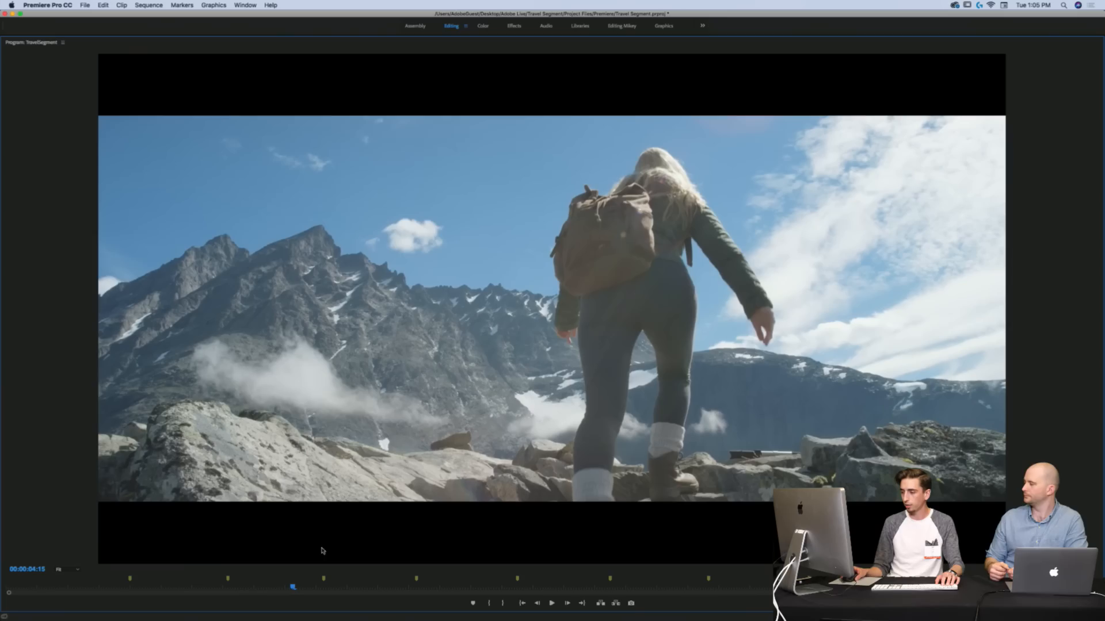
click(394, 584)
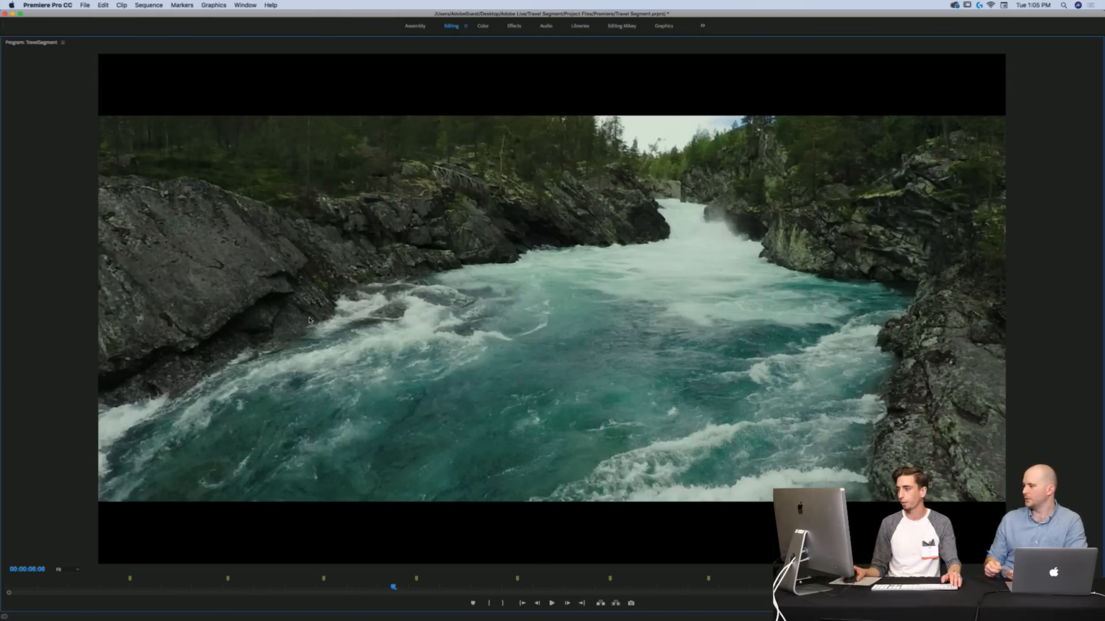
key(grave)
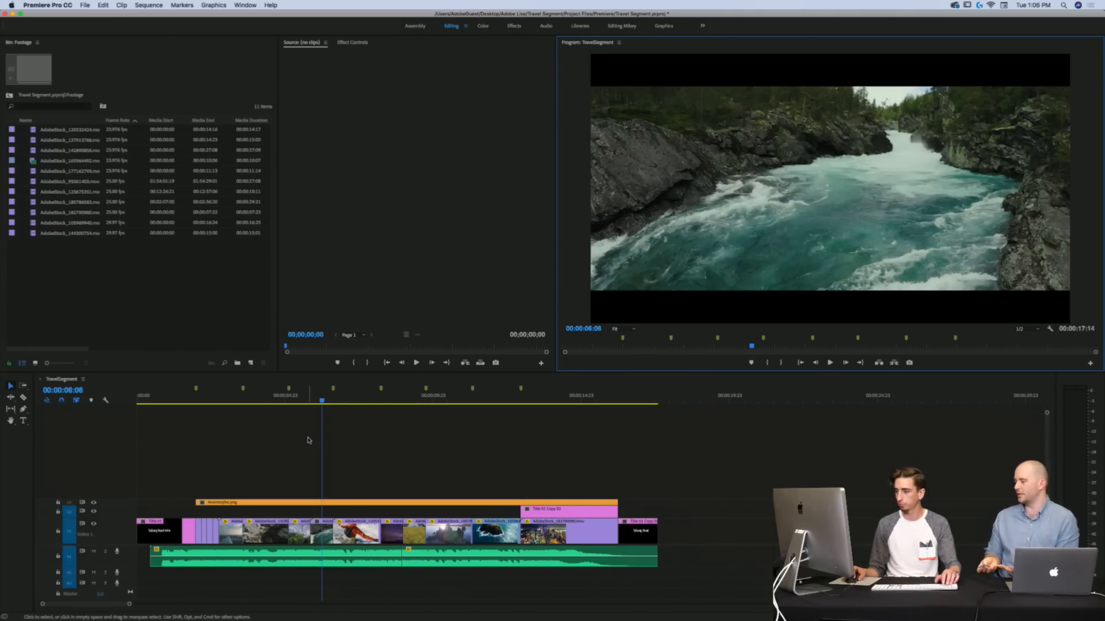
Step: Switch to System Preferences to recheck the sound output settings, and return to Premiere Pro
key(super+Tab)
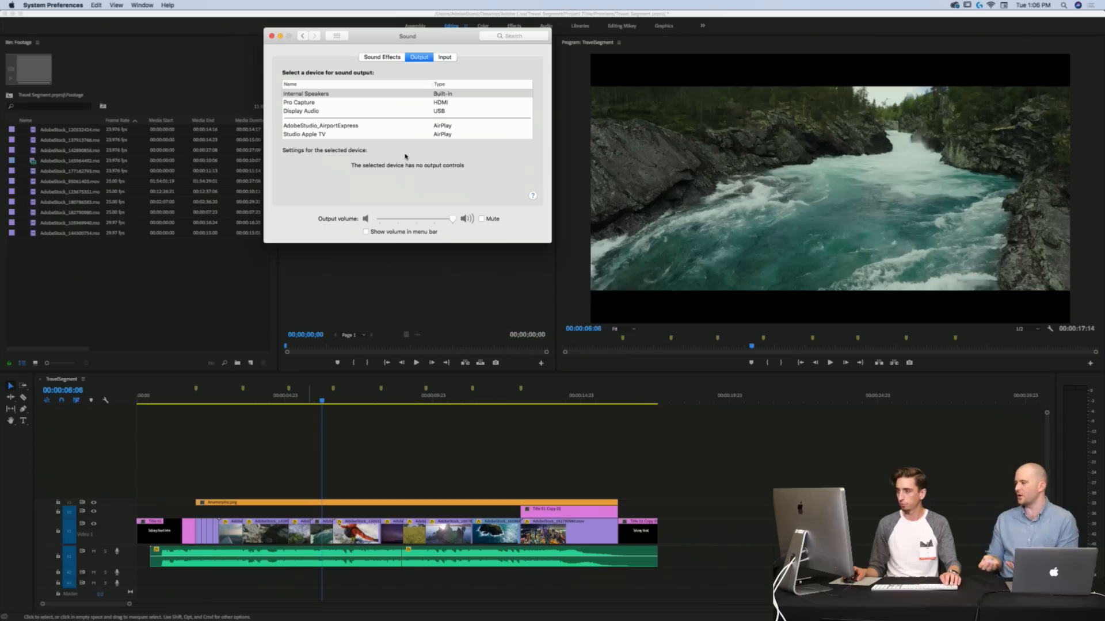
click(332, 432)
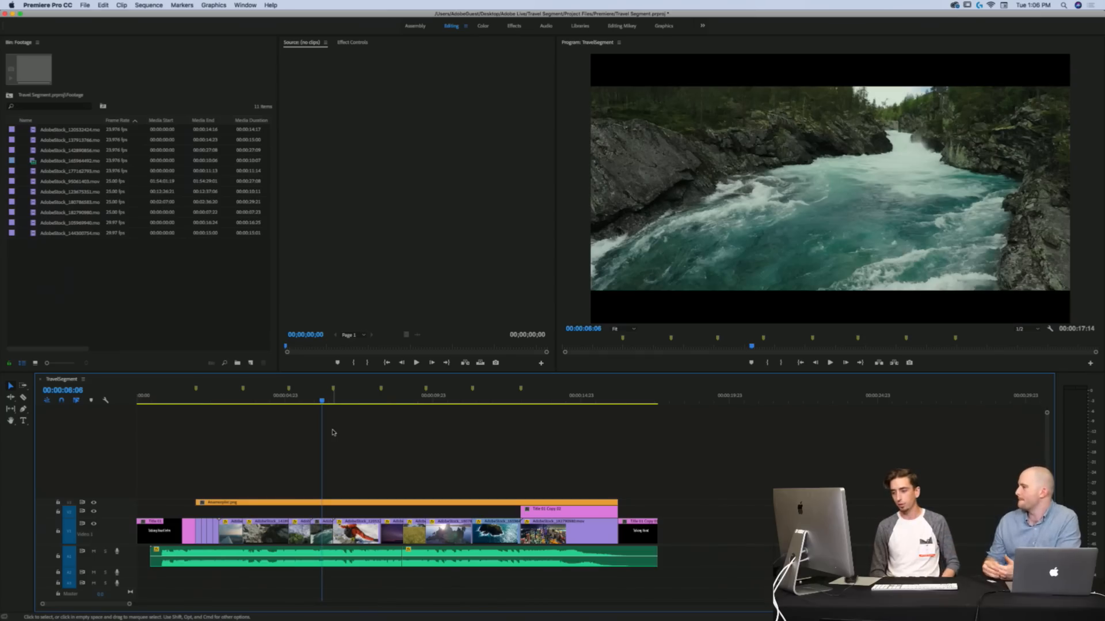
Step: Play the sequence from the end of the Talking Head Intro title at 00:00:01:13 up to the wheat field shot
click(185, 396)
drag(161, 396, 156, 396)
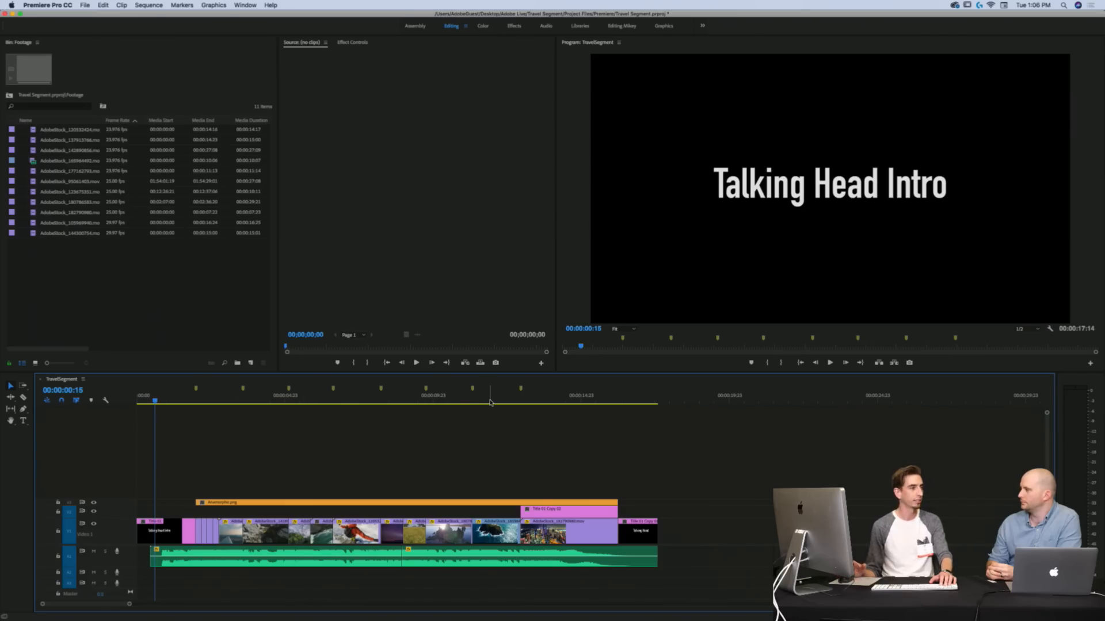
click(182, 397)
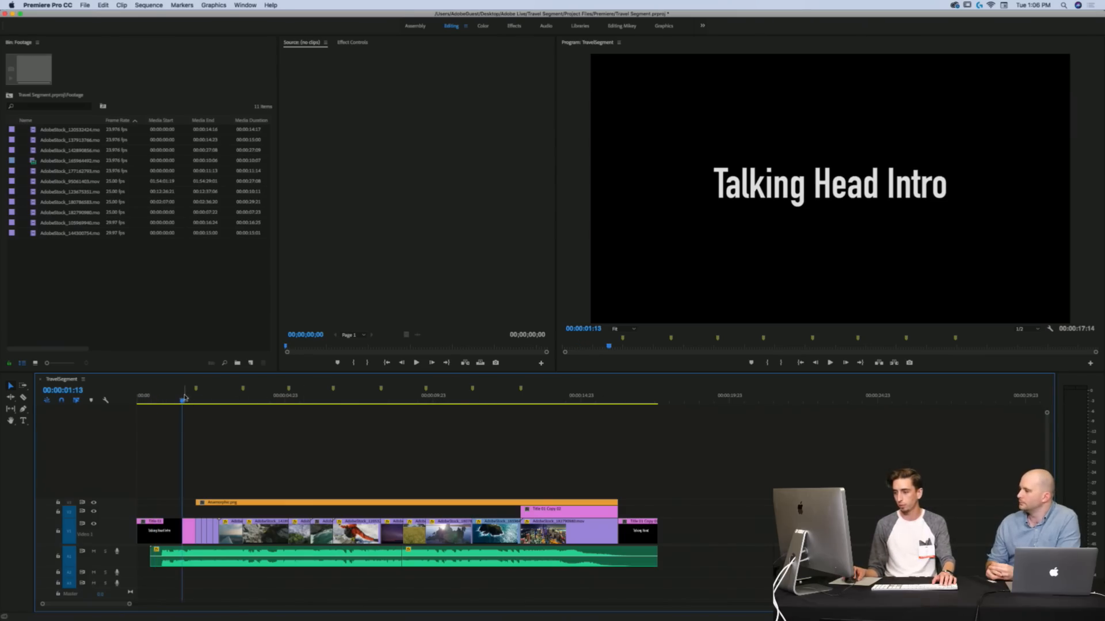
key(space)
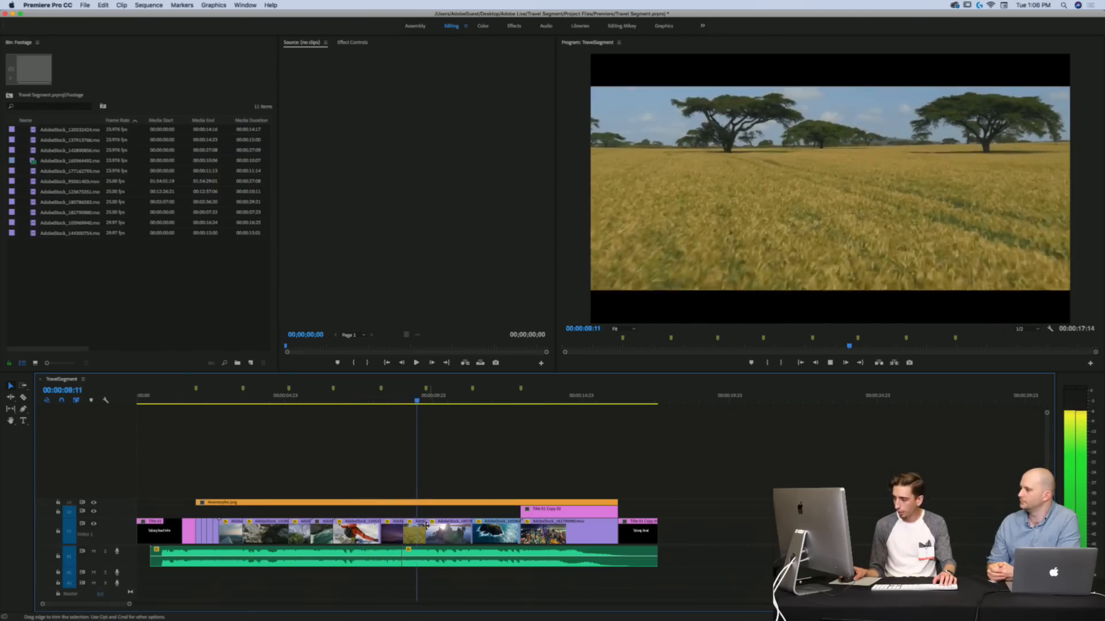
key(space)
Step: Inspect the marker-aligned cuts around the wheat field shot and place the playhead on the aurora clip at 00:00:08:13
key(equal)
key(equal)
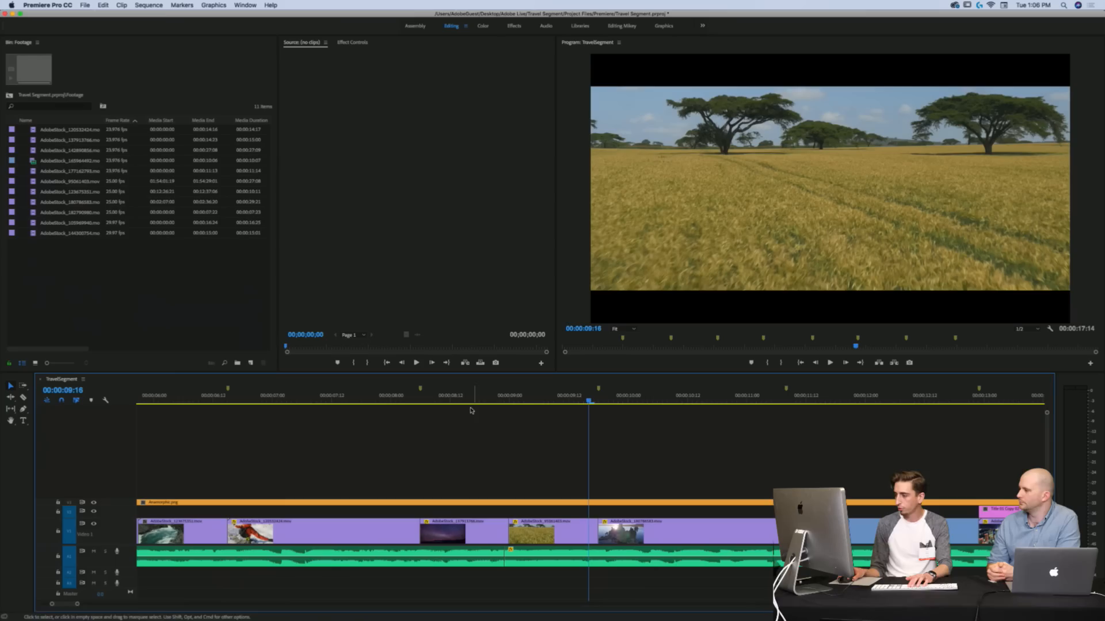
click(426, 397)
click(594, 392)
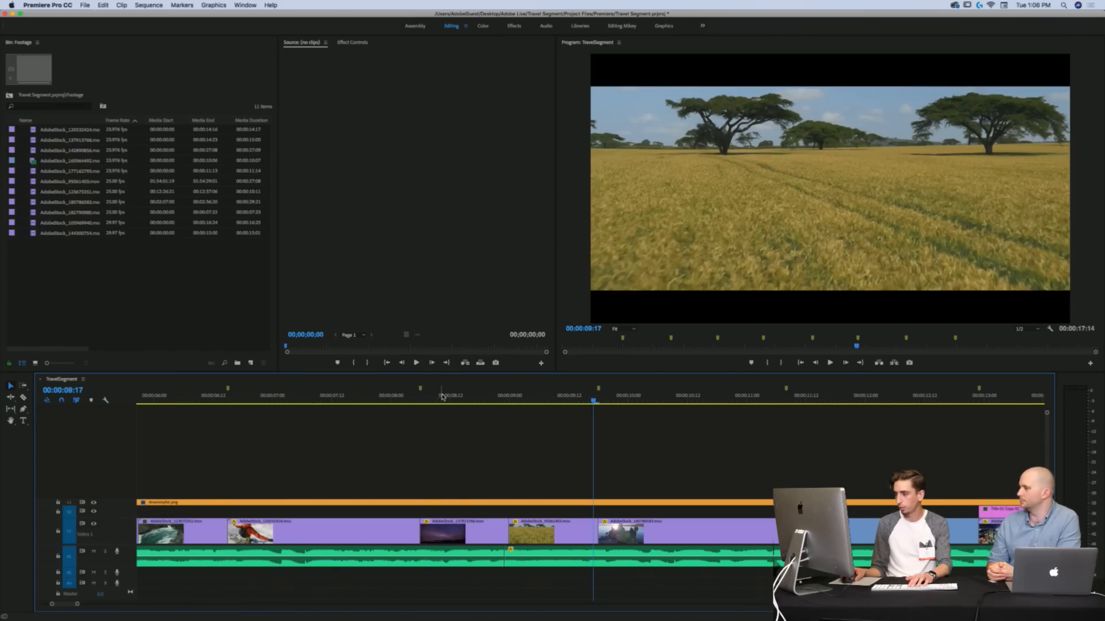
click(466, 401)
mouse_move(466, 403)
mouse_down()
mouse_move(530, 401)
mouse_move(456, 401)
mouse_up()
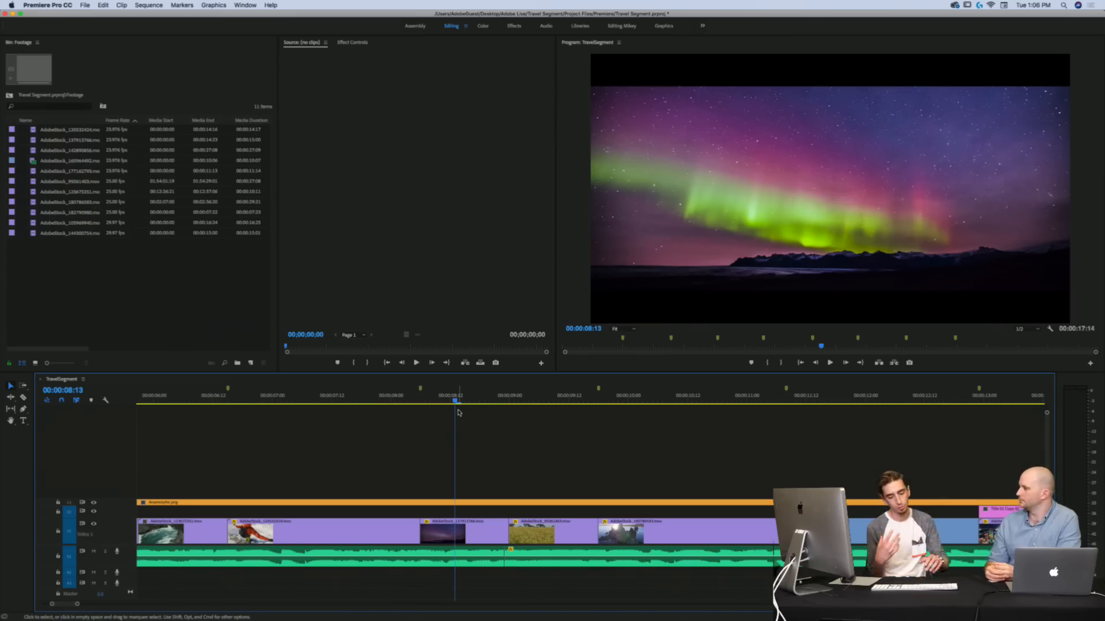
Step: Review the whole sequence in the timeline, moving the playhead to 00:00:13:07 and back to the wheat field shot at 00:00:09:09
key(minus)
key(minus)
key(minus)
key(equal)
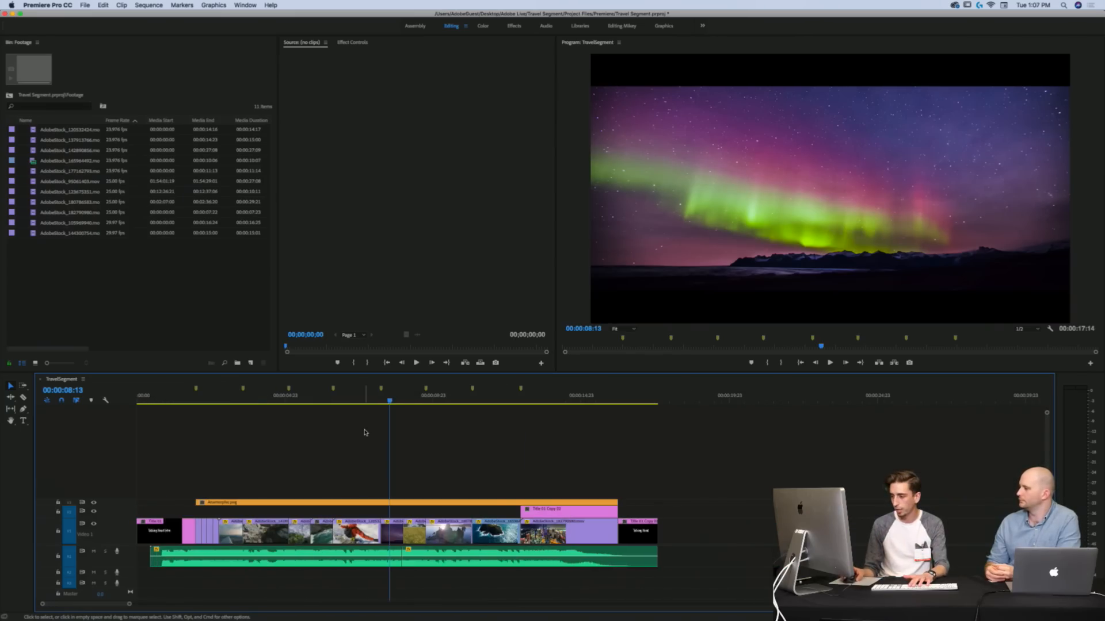
mouse_move(389, 397)
mouse_down()
mouse_move(414, 408)
mouse_move(390, 407)
mouse_up()
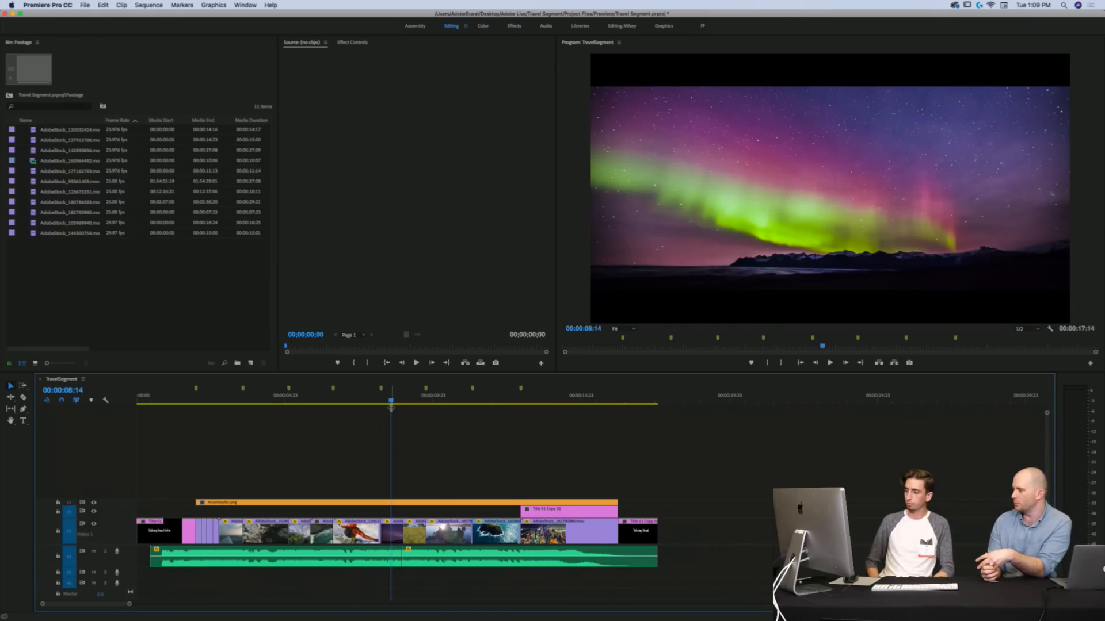
click(530, 396)
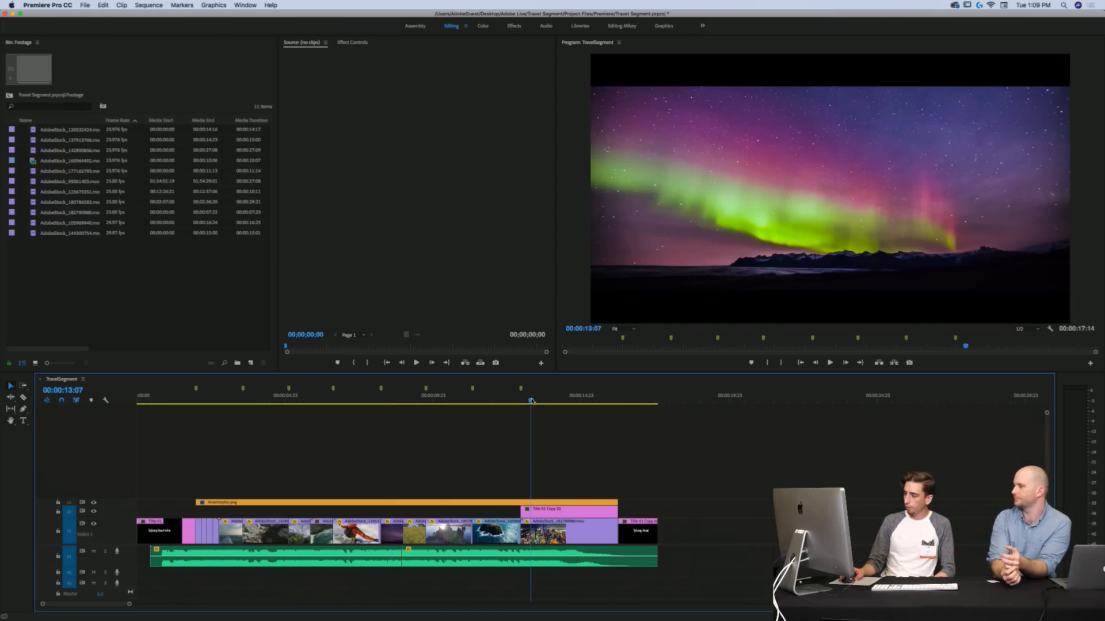
click(415, 397)
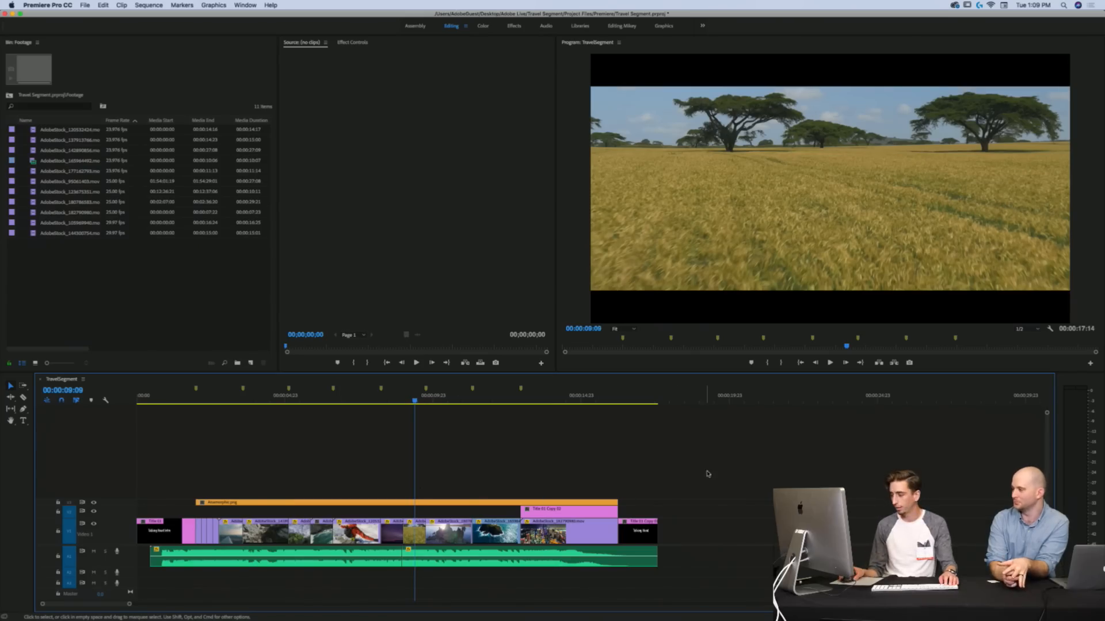
Step: Select all the footage clips on Video 1 together with the music clips below them
drag(686, 533, 135, 561)
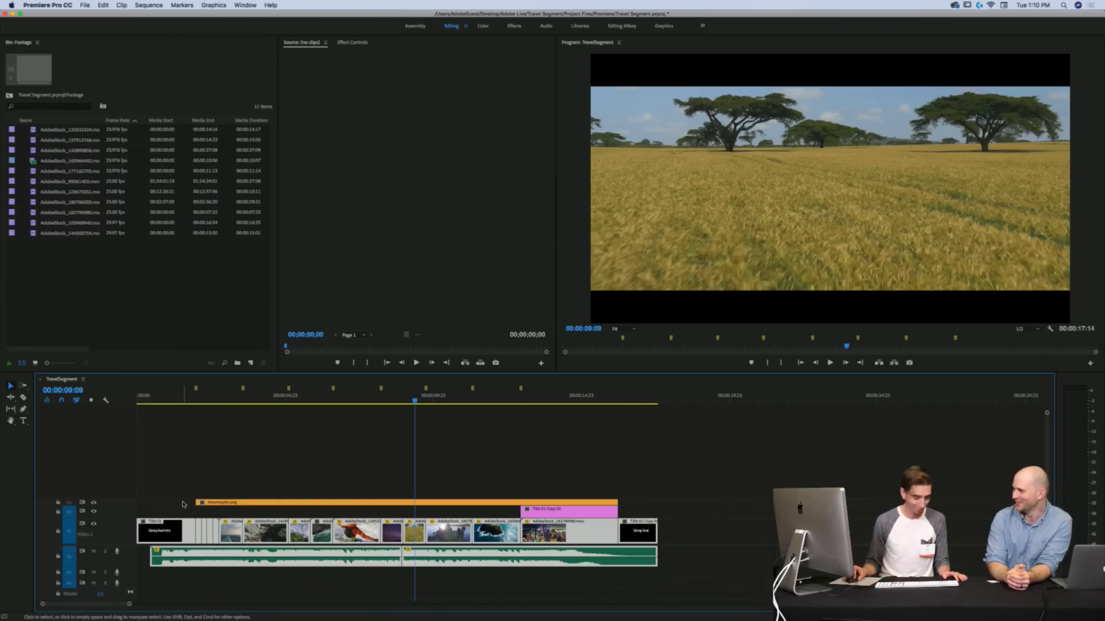
drag(697, 528, 150, 556)
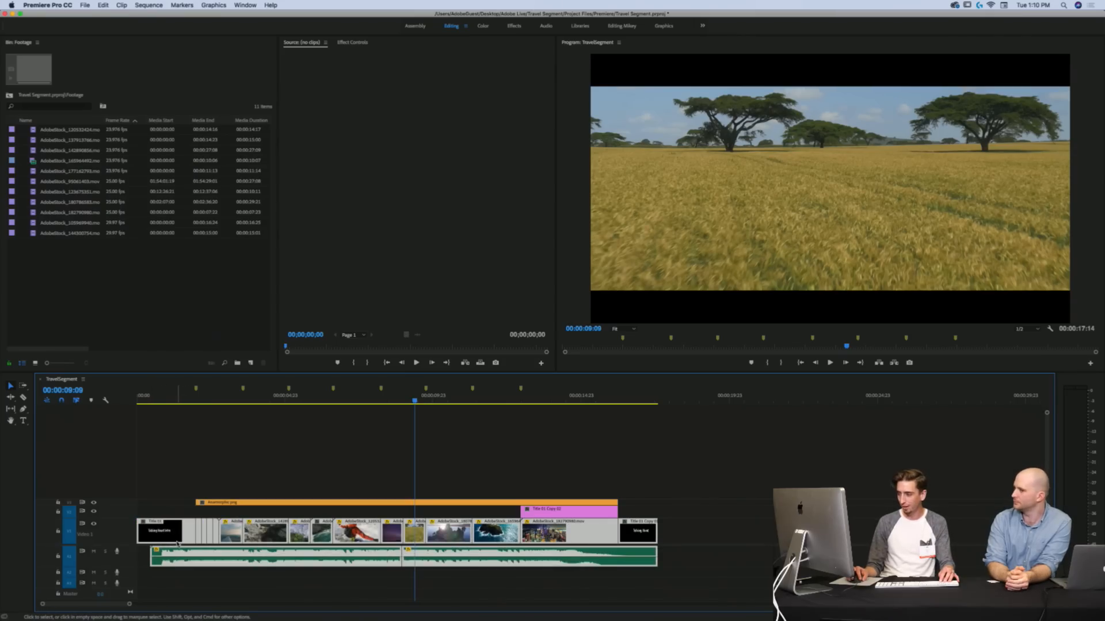
Step: Select the letterbox PNG clip and toggle its track output off and on to compare the frame with and without the bars
click(248, 501)
click(94, 503)
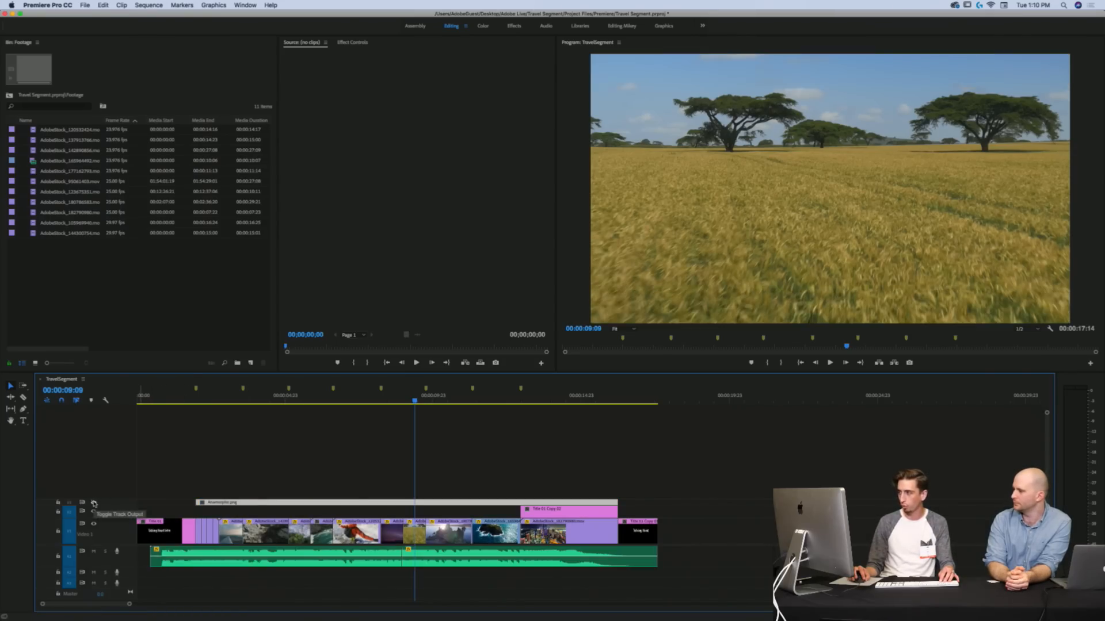
click(94, 503)
click(95, 502)
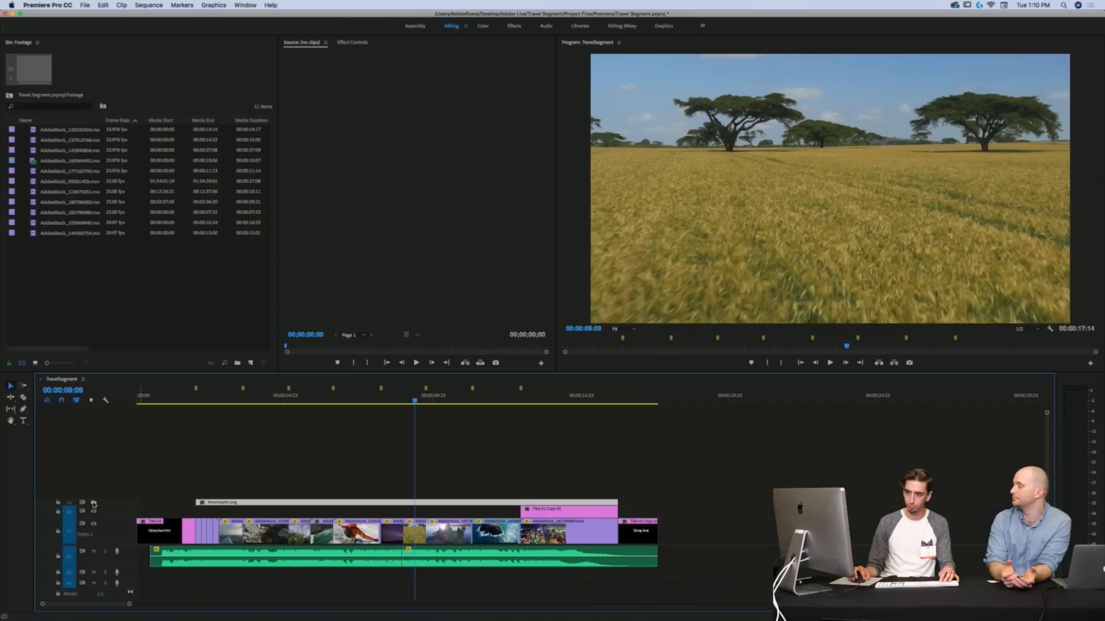
click(95, 503)
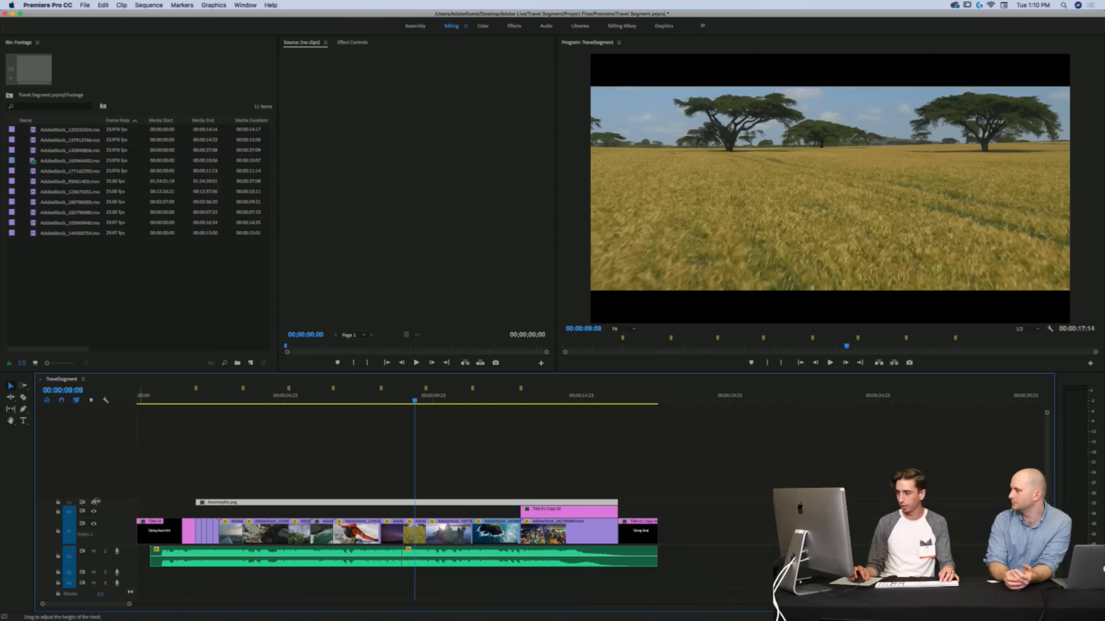
Step: Select the Segment Title clip above the city footage and view it at 00:00:13:15
click(541, 511)
click(542, 395)
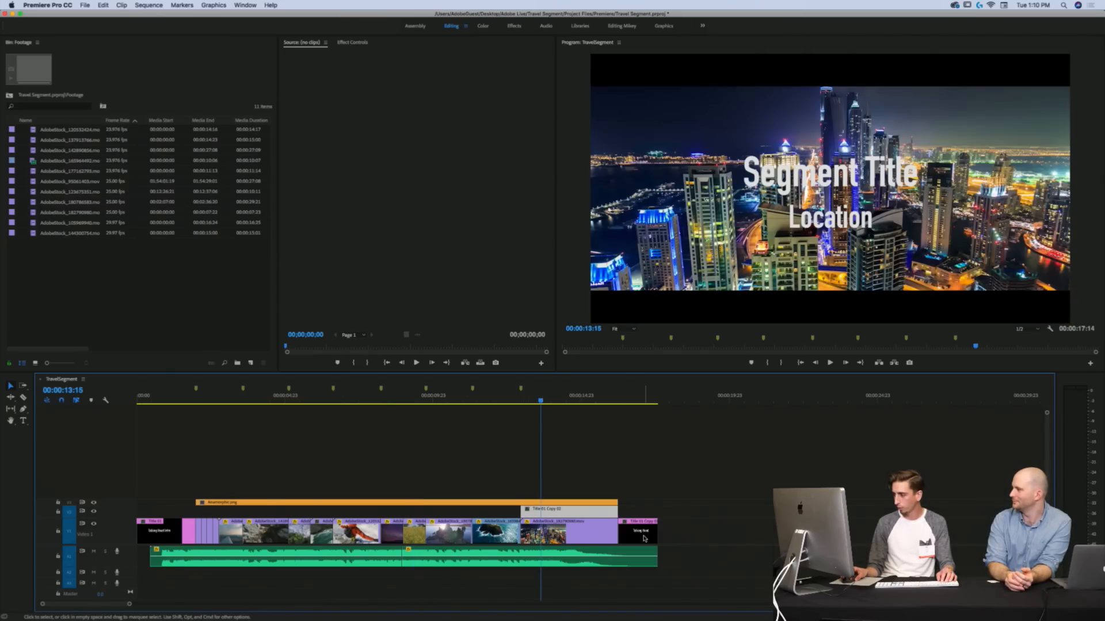
Step: Select all title, footage and music clips below the letterbox track
click(643, 538)
drag(682, 516, 144, 555)
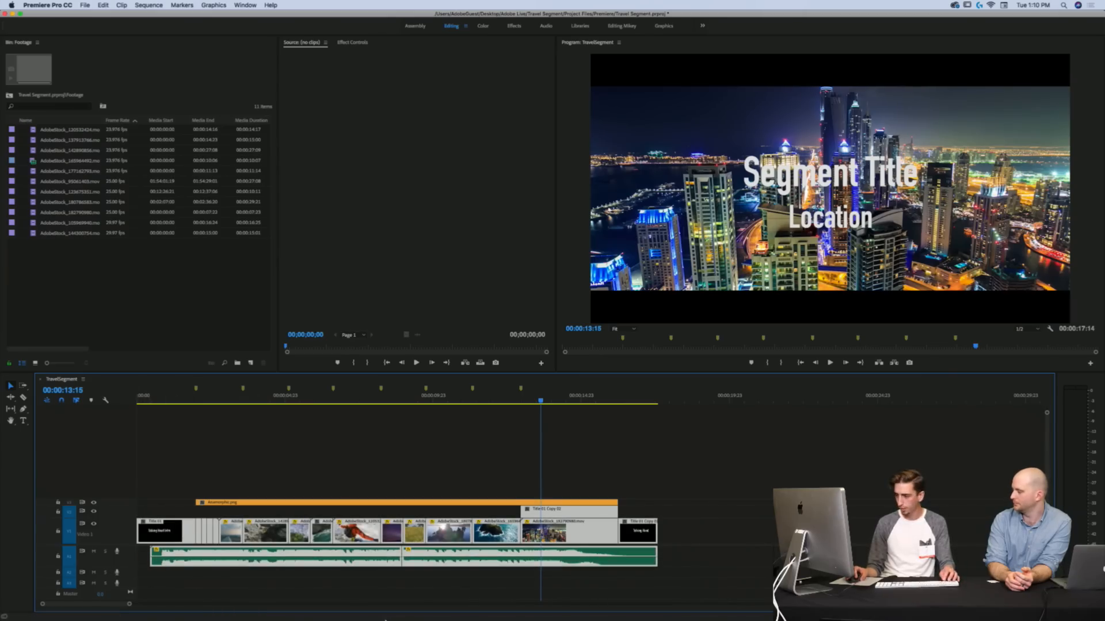
Step: Launch Adobe After Effects CC 2018 from the Applications folder in Finder and close the open Finder windows
mouse_move(472, 614)
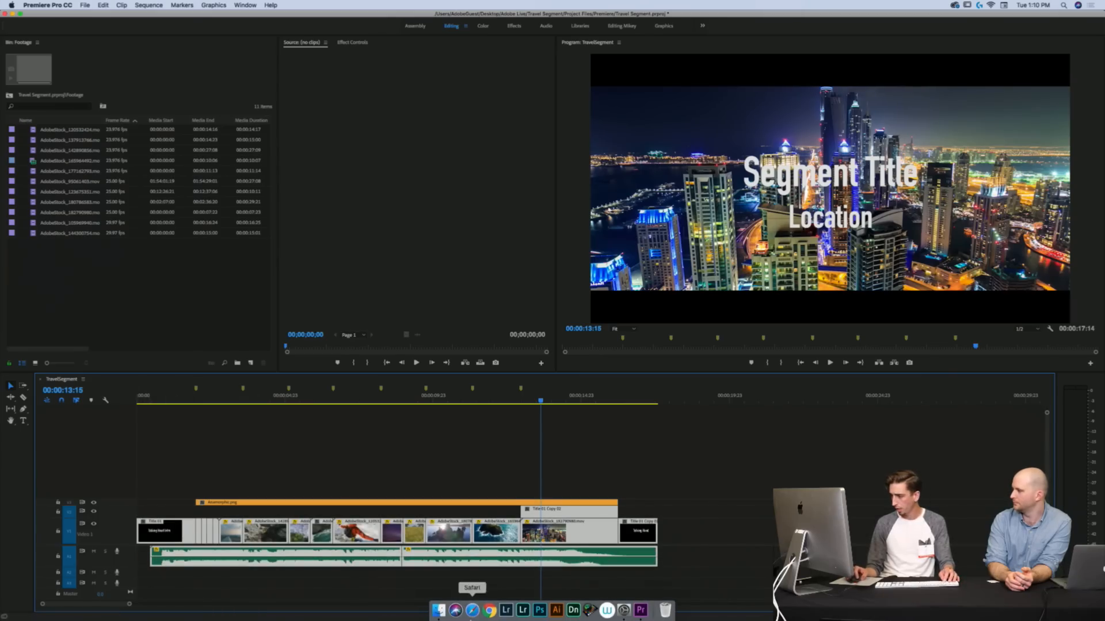
click(438, 610)
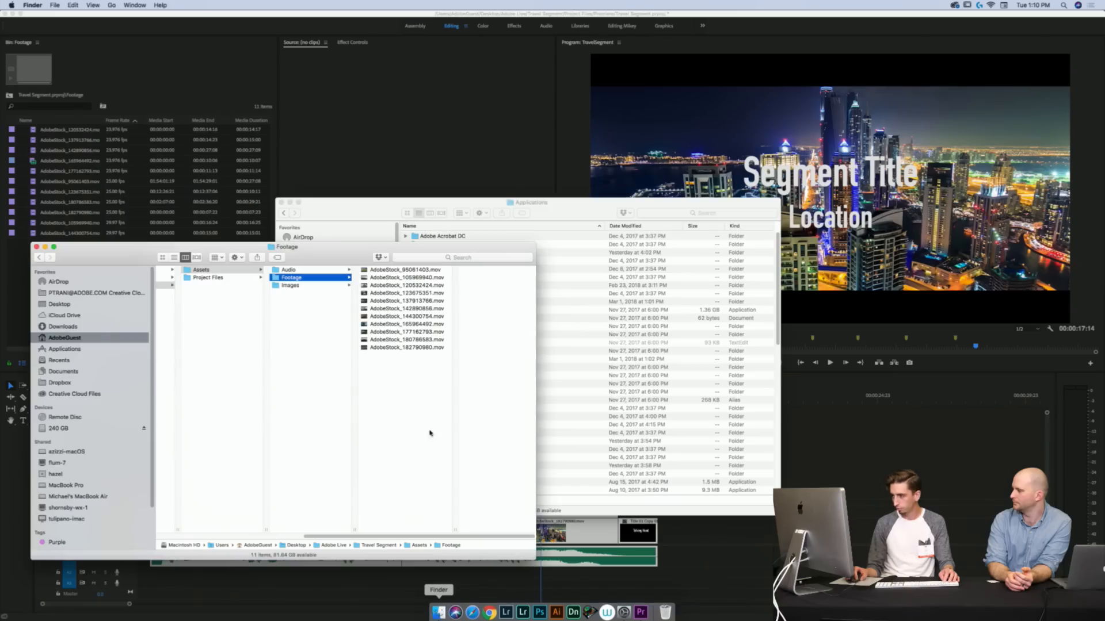
click(66, 349)
double_click(199, 298)
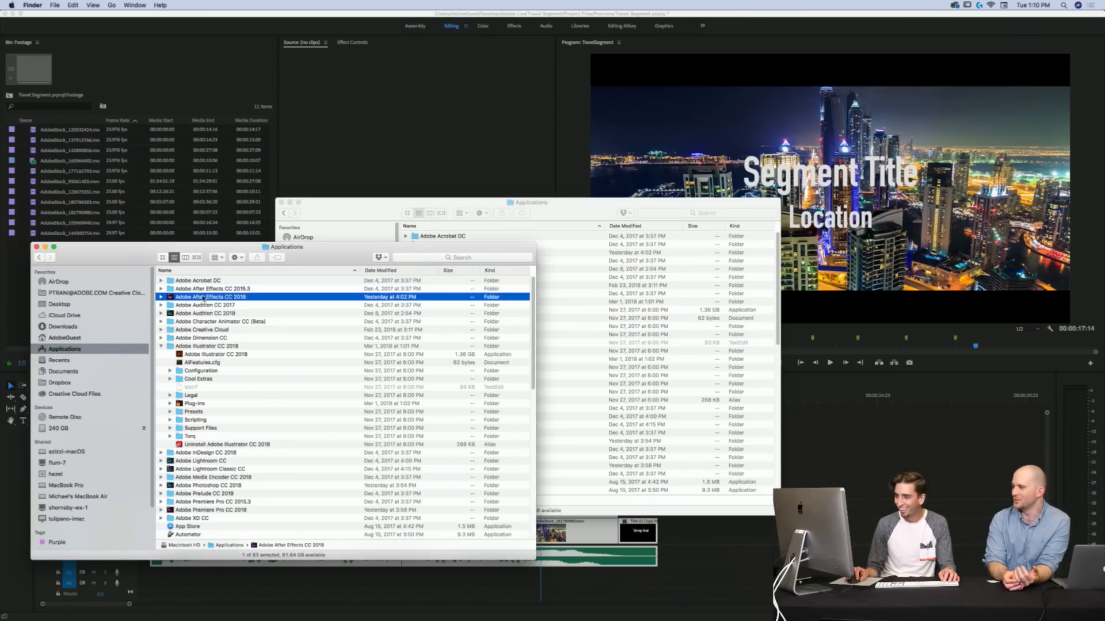
click(199, 281)
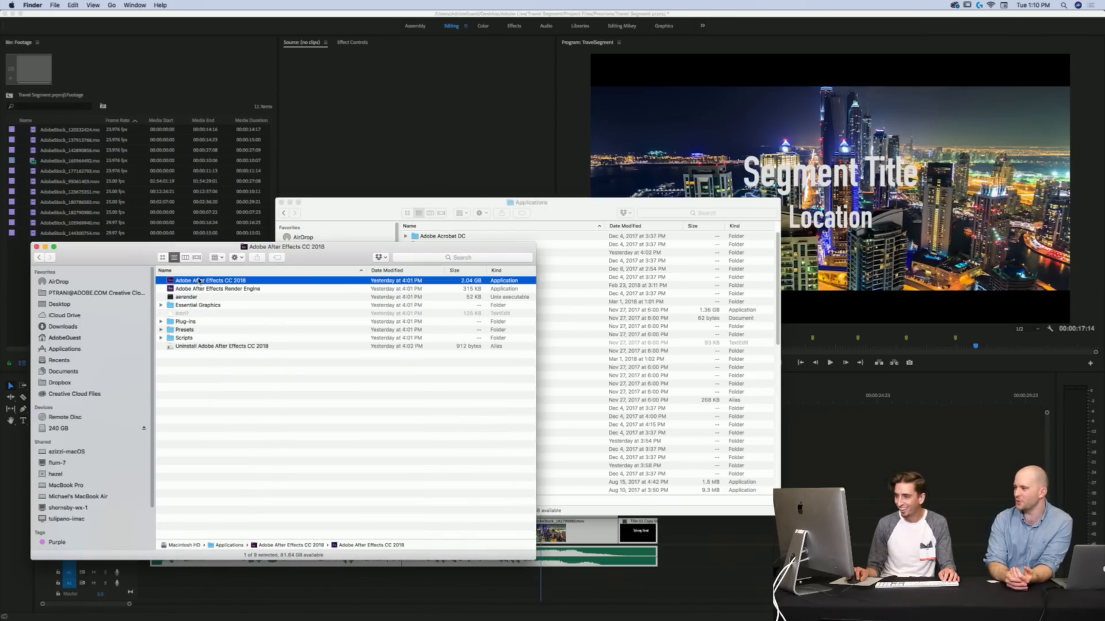
click(37, 247)
click(281, 203)
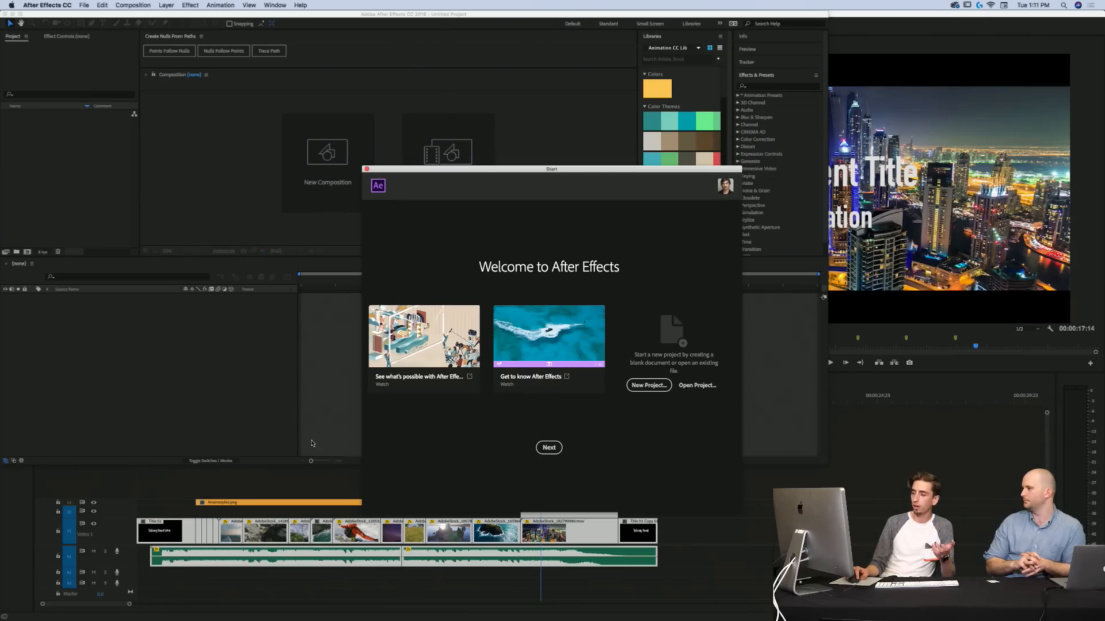
Step: Switch to Premiere Pro and scrub the TravelSegment sequence to 00:00:06:07
click(290, 487)
drag(296, 399, 327, 400)
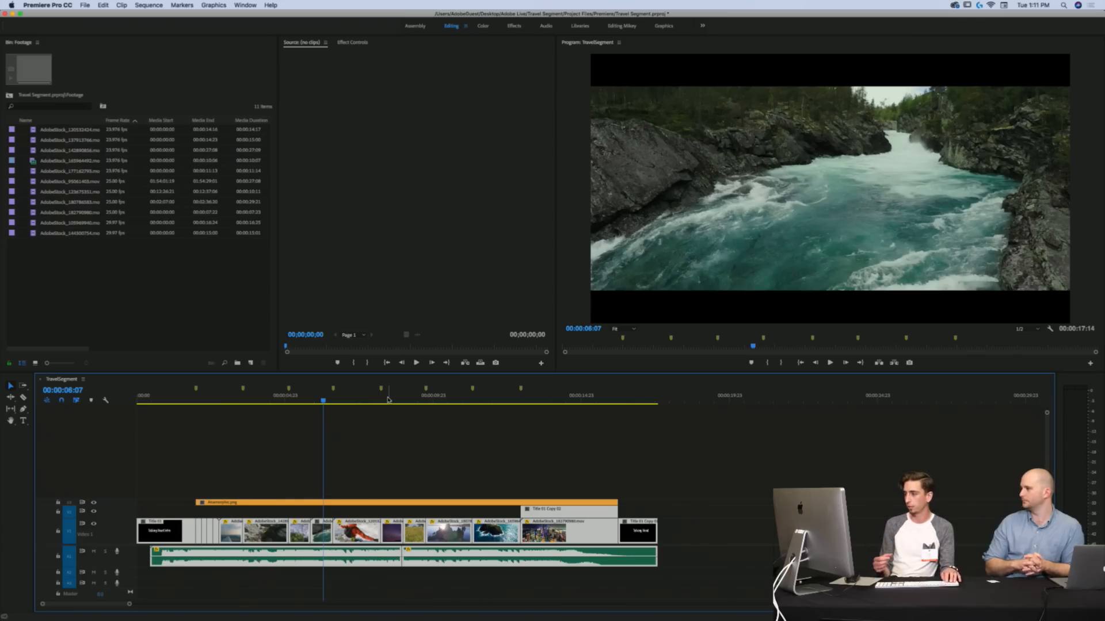
Step: Switch to After Effects, close the Start screen and expand the application window to fill the screen
key(super+Tab)
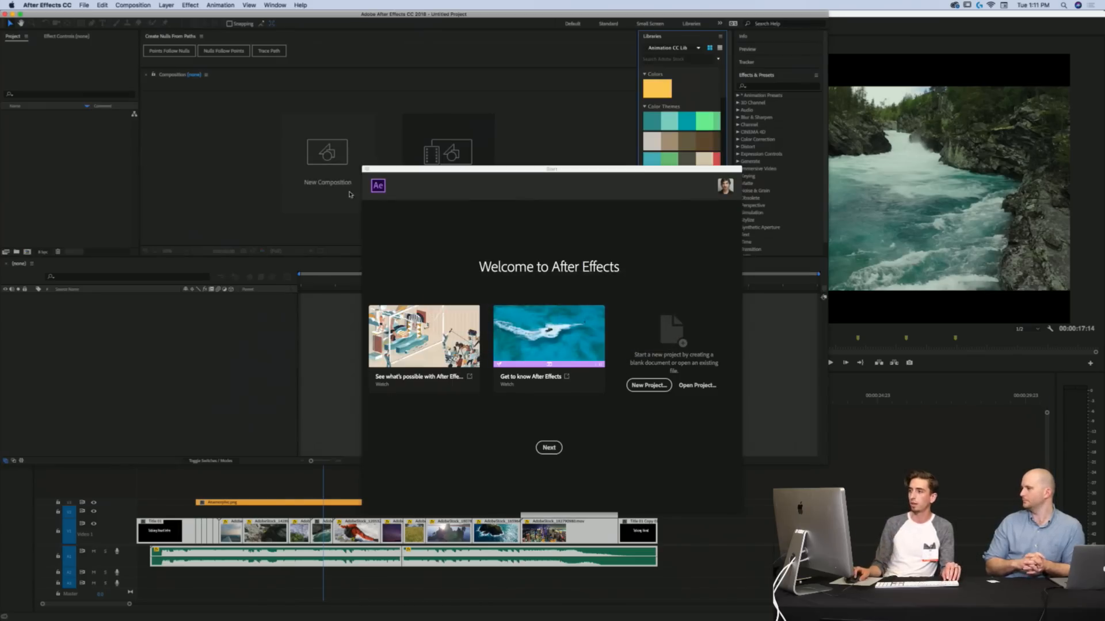
click(367, 169)
click(19, 15)
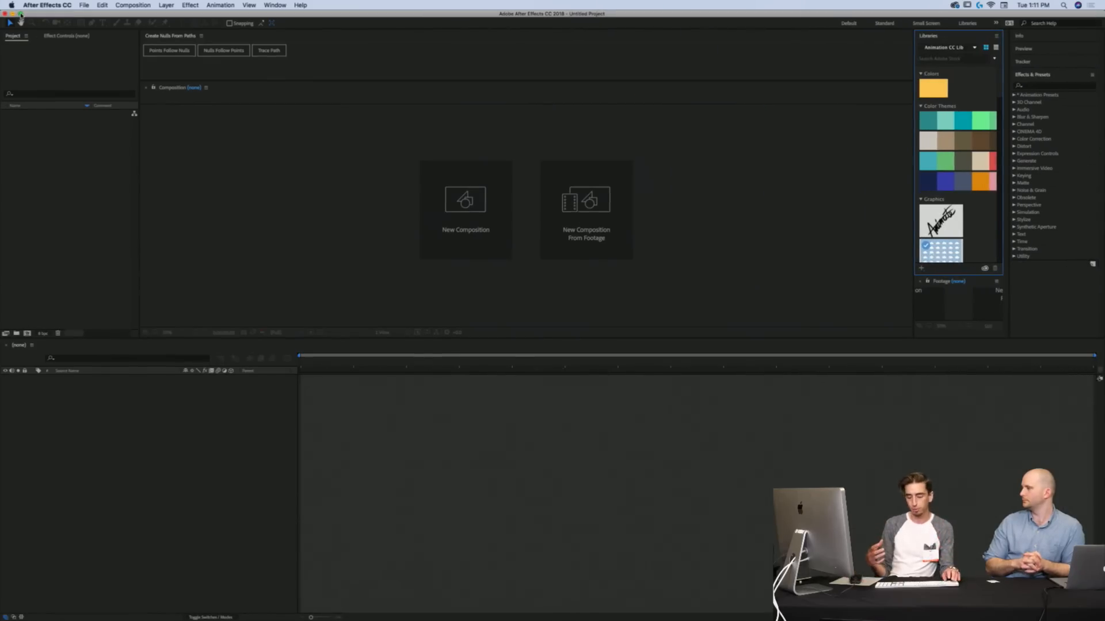
Step: Switch back to Premiere Pro and select and copy every title, footage and music clip beneath the letterbox PNG
key(super+Tab)
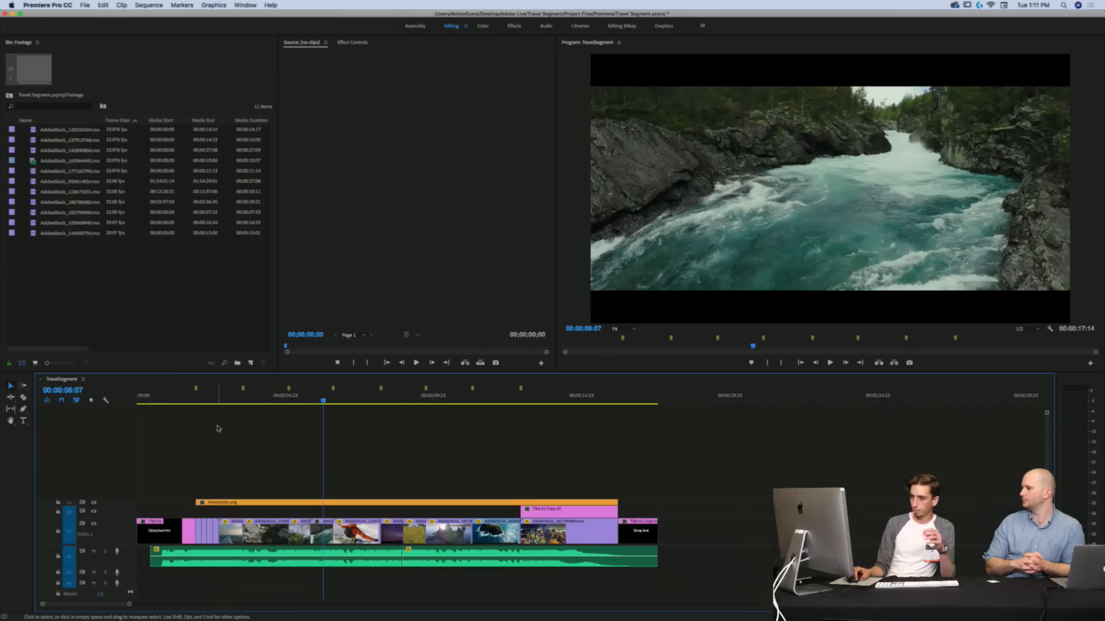
click(219, 424)
drag(198, 511, 217, 526)
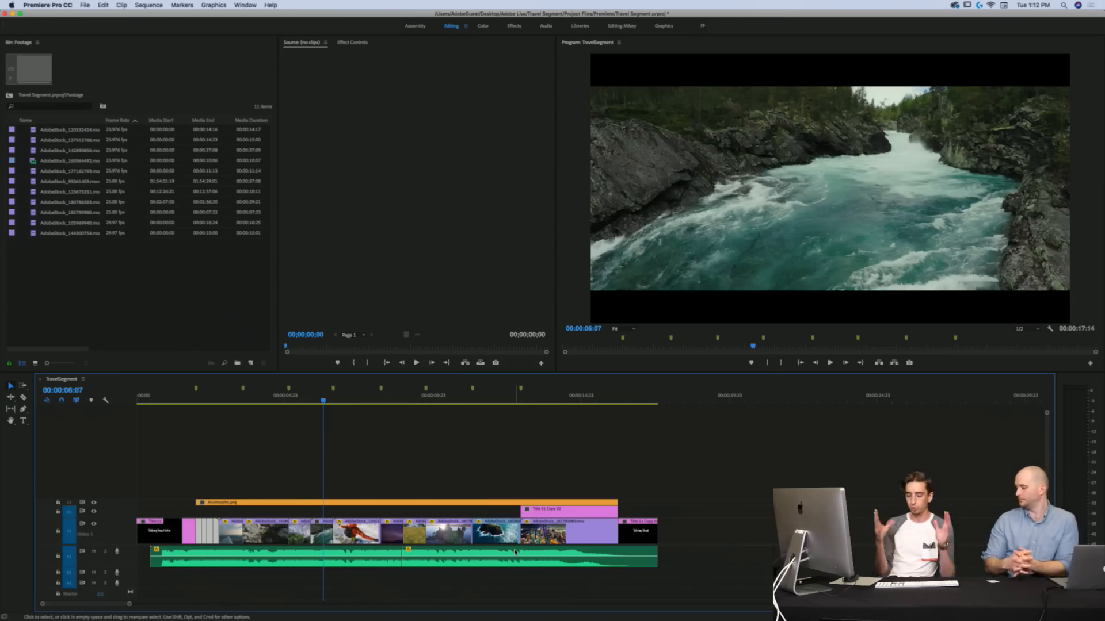
drag(681, 509, 148, 580)
Step: In After Effects, start a new composition with the aspect ratio unlocked, width 1920 px and height 1080 px
key(super+Tab)
click(461, 213)
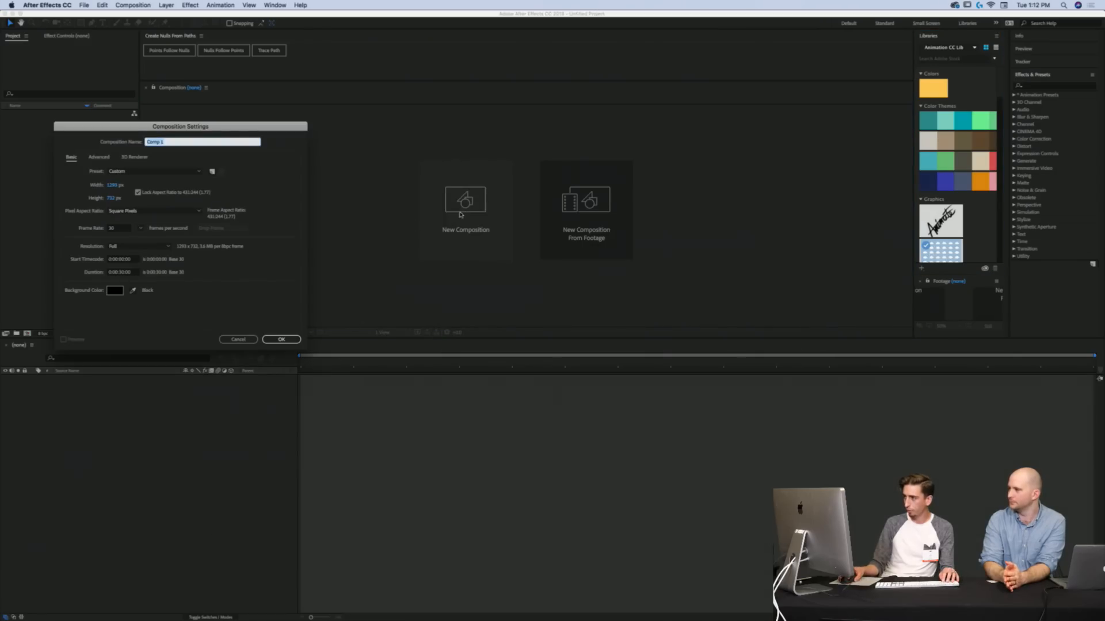
click(112, 186)
click(138, 192)
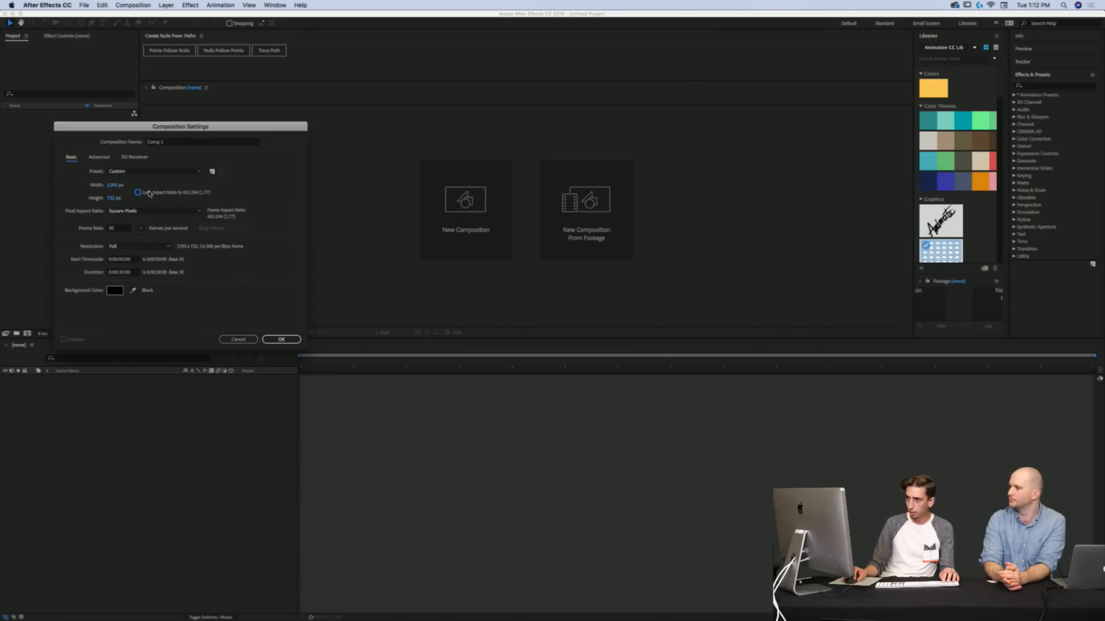
click(112, 185)
text(1920)
key(Tab)
text(1080)
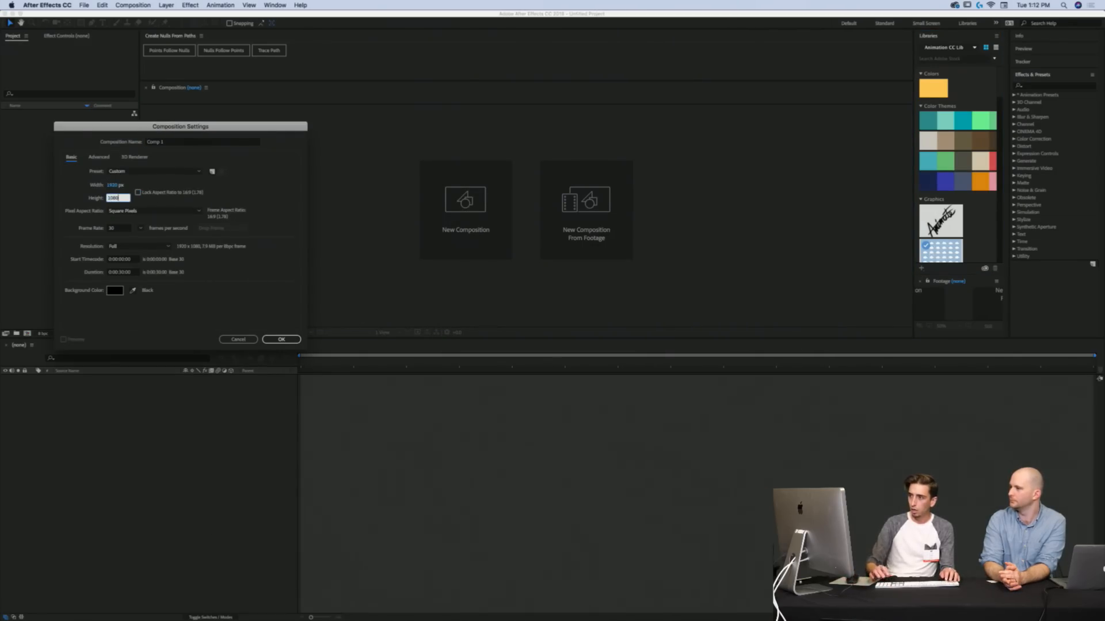
Step: Switch to Premiere Pro and check the frame rates of the clips in the Footage bin, widening the Name column
key(super+Tab)
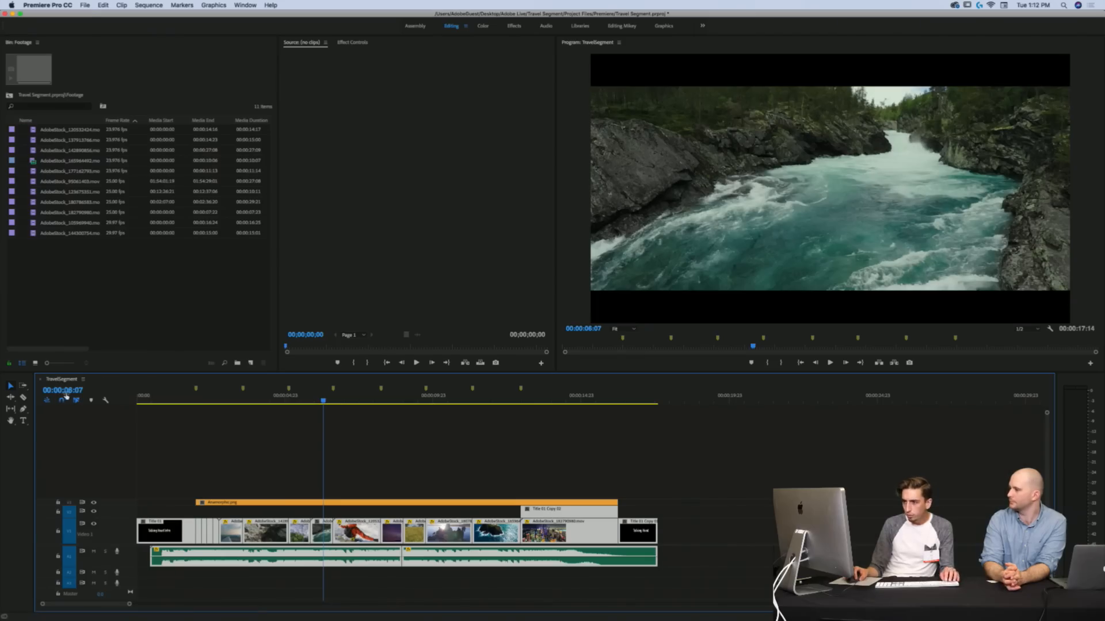
click(269, 460)
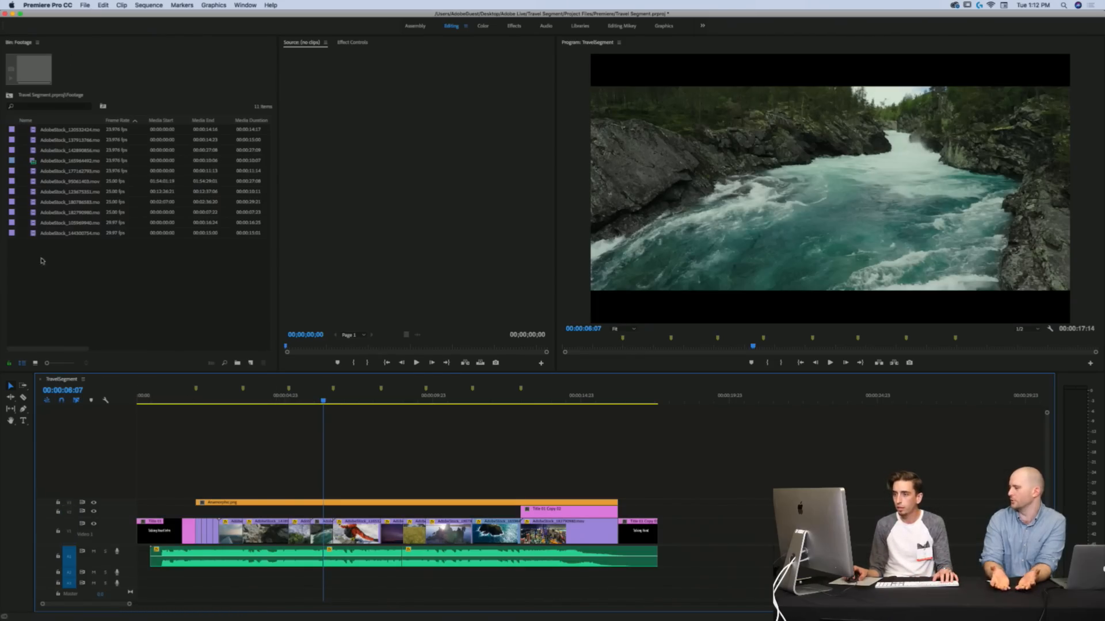
click(55, 161)
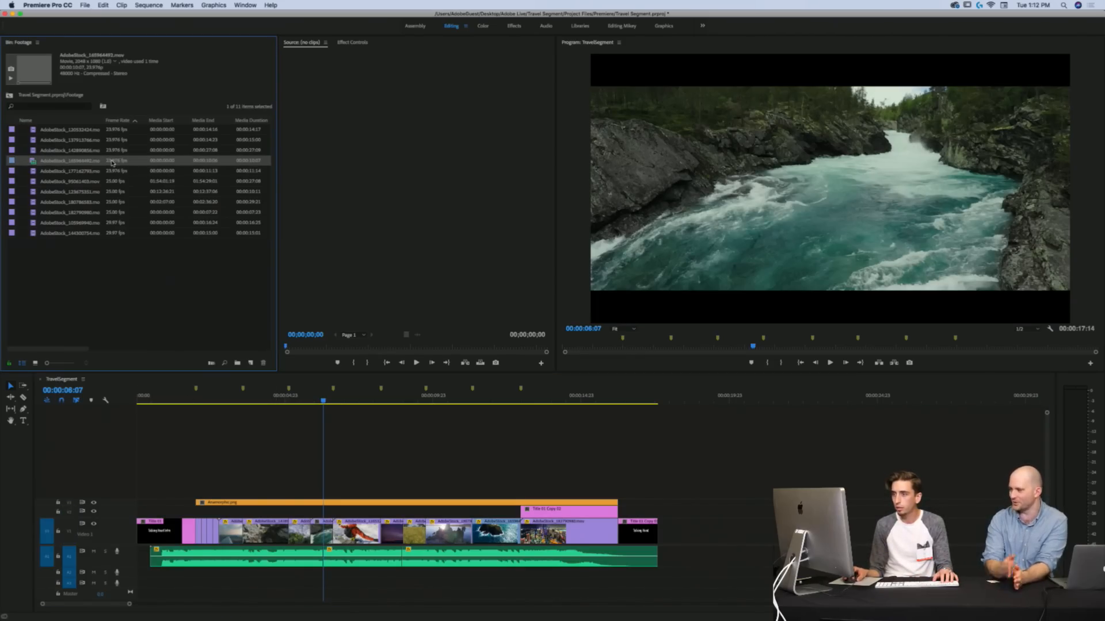
drag(104, 121, 119, 127)
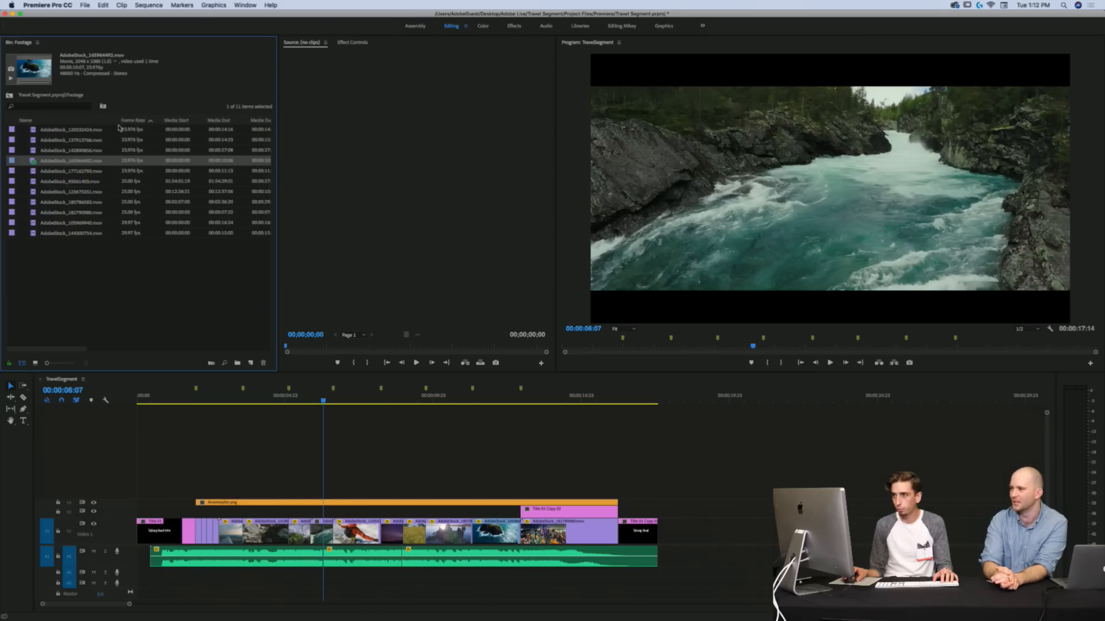
key(super+Tab)
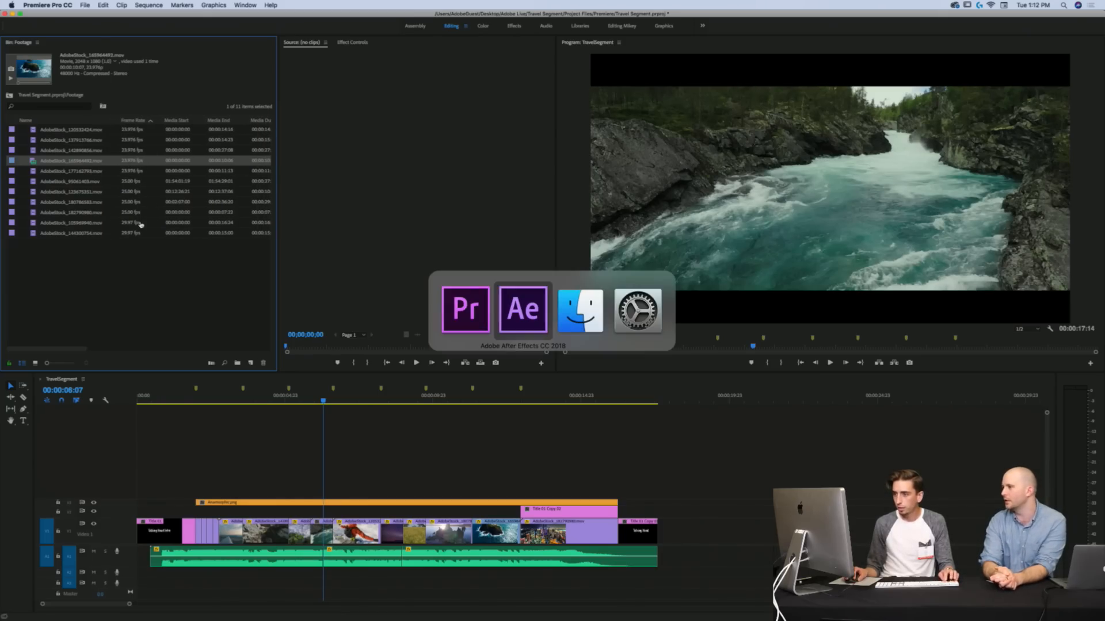
key(Escape)
Step: Examine the frame size and timebase in the TravelSegment sequence settings, close them without changes and return to After Effects
click(156, 423)
click(172, 5)
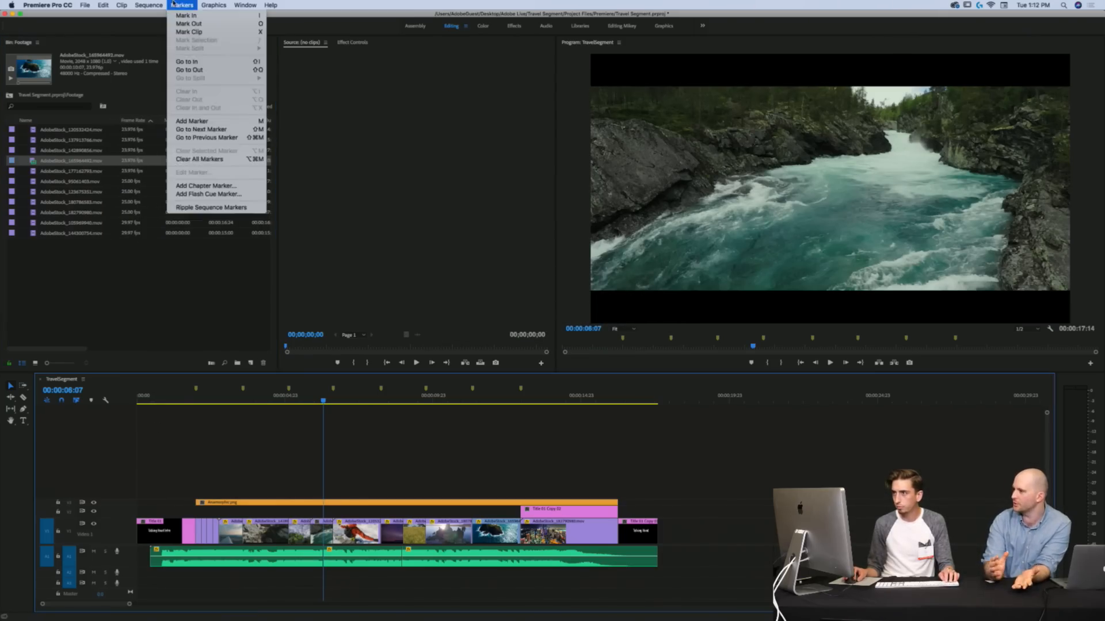
click(169, 17)
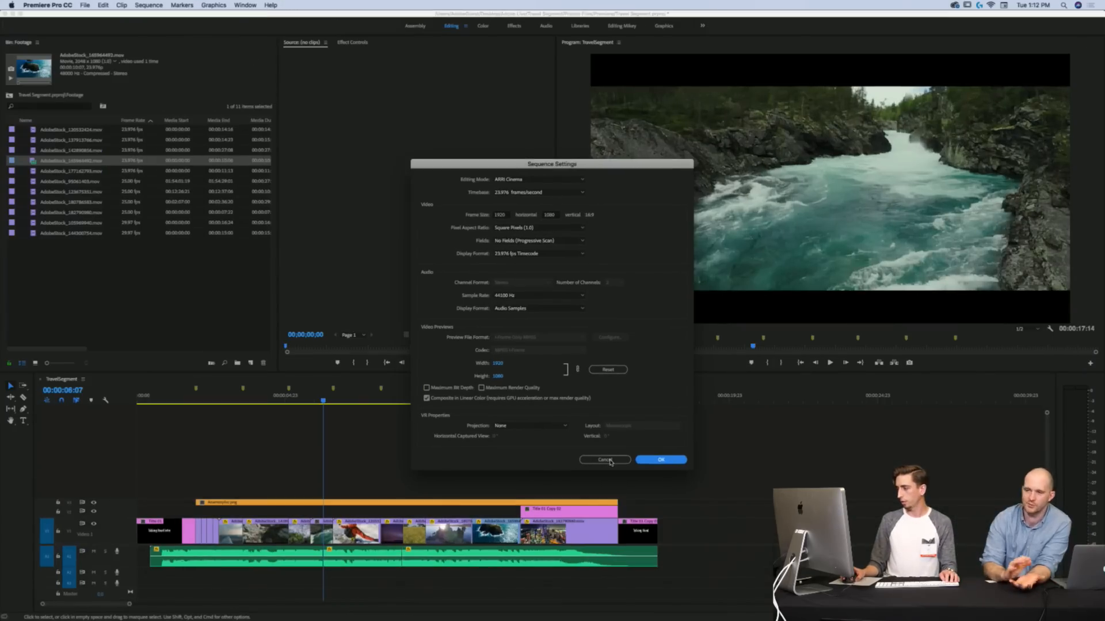
click(610, 460)
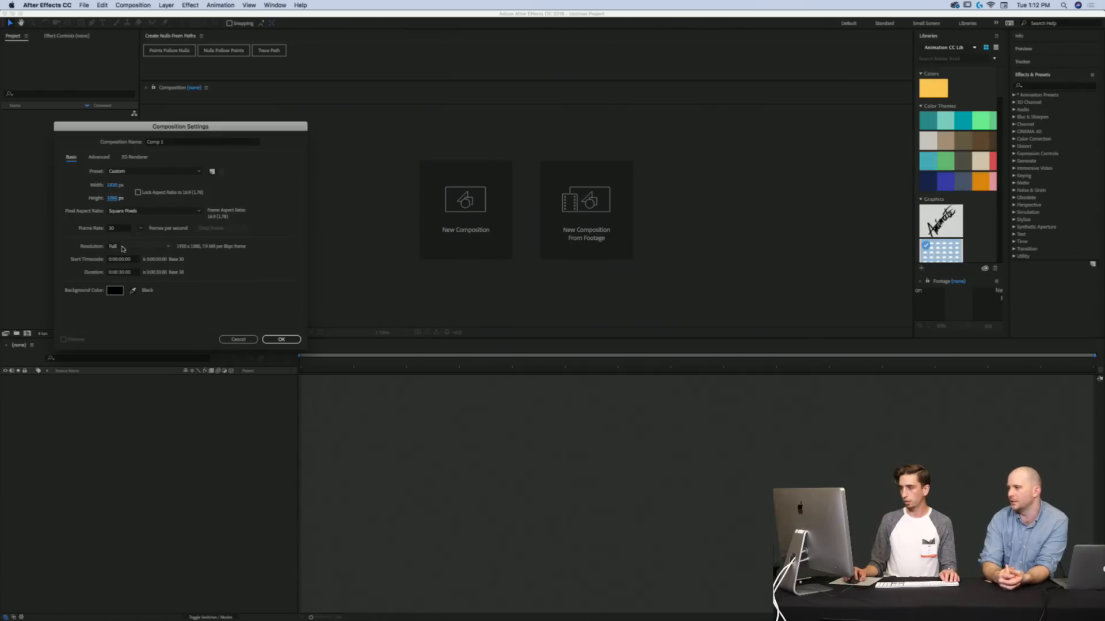
Step: Create the composition at 23.976 frames per second and paste the copied Premiere Pro clips into it as layers
click(138, 228)
click(153, 260)
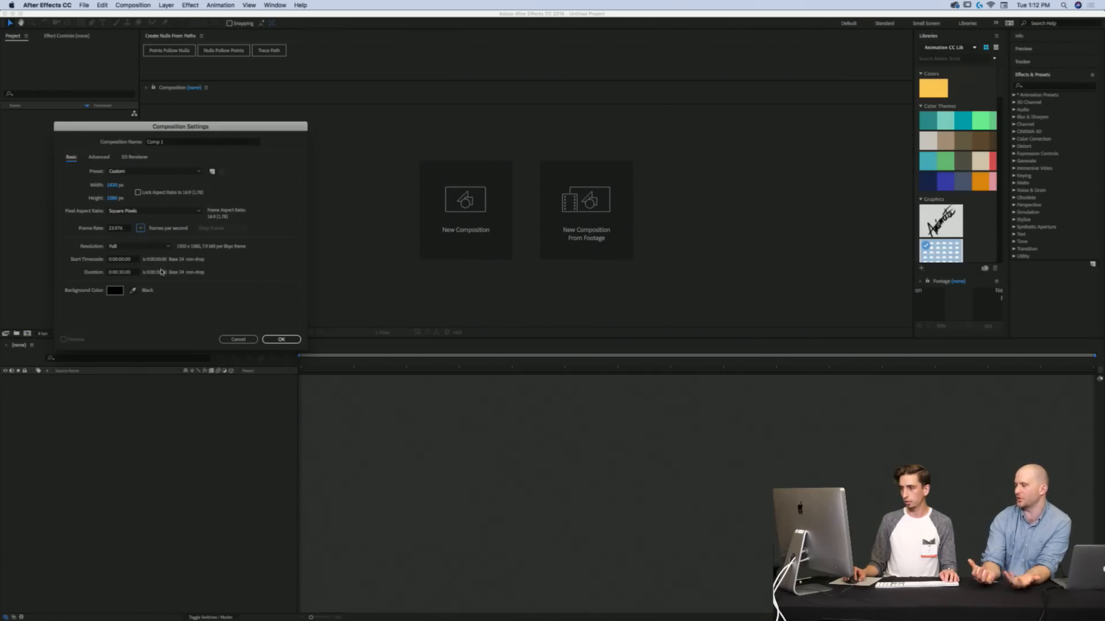
click(279, 340)
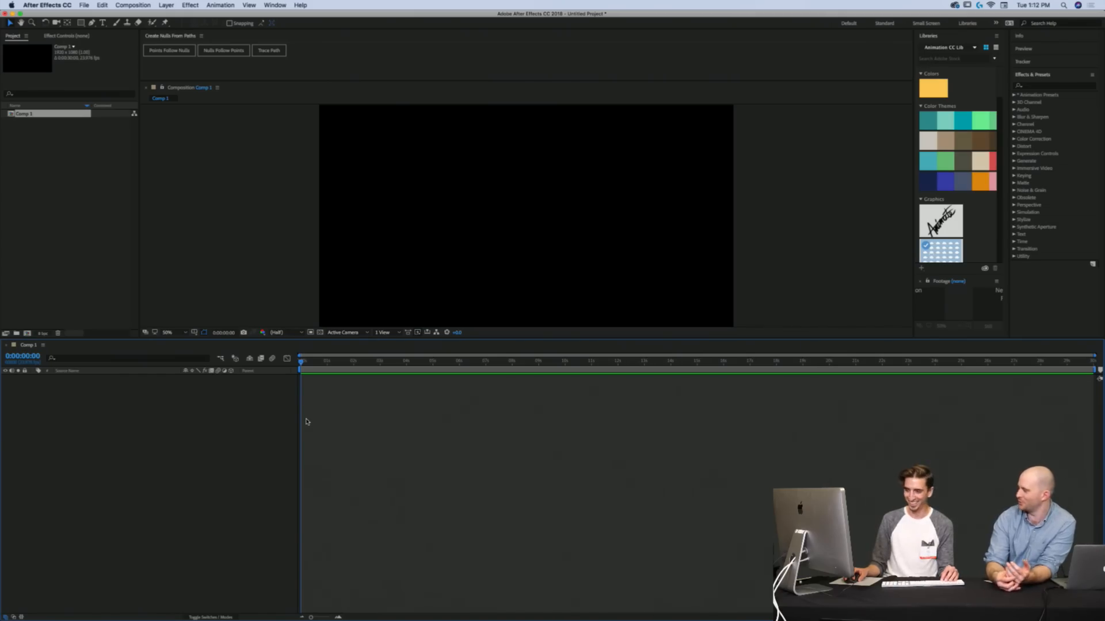
key(super+z)
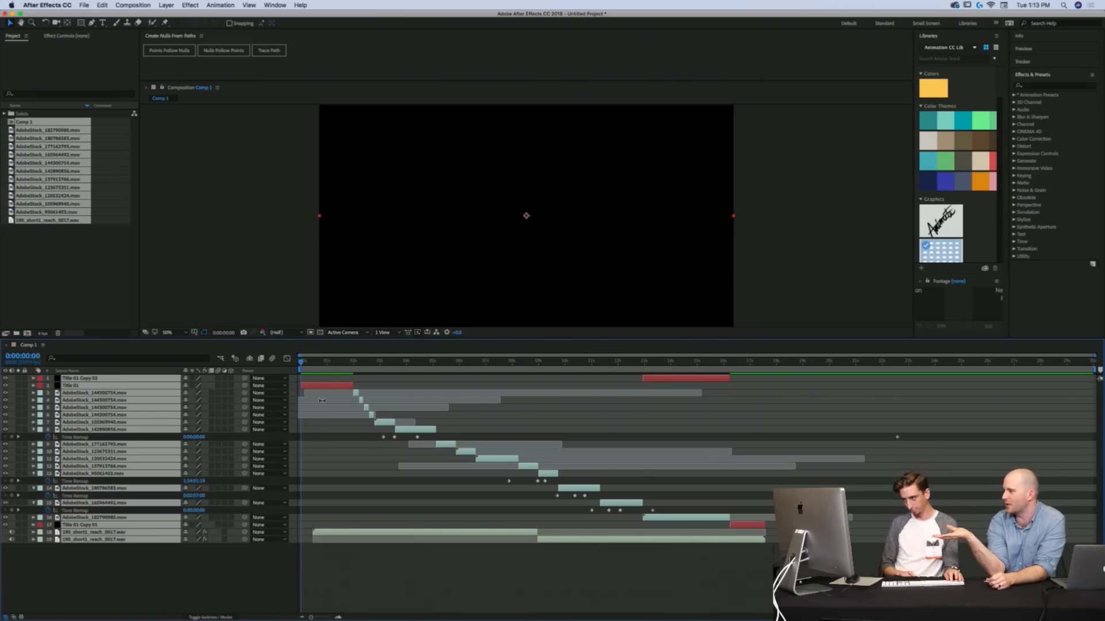
Step: Shorten the Premiere Pro window and lower the top edge of the After Effects timeline so both timelines show one above the other
key(super+Tab)
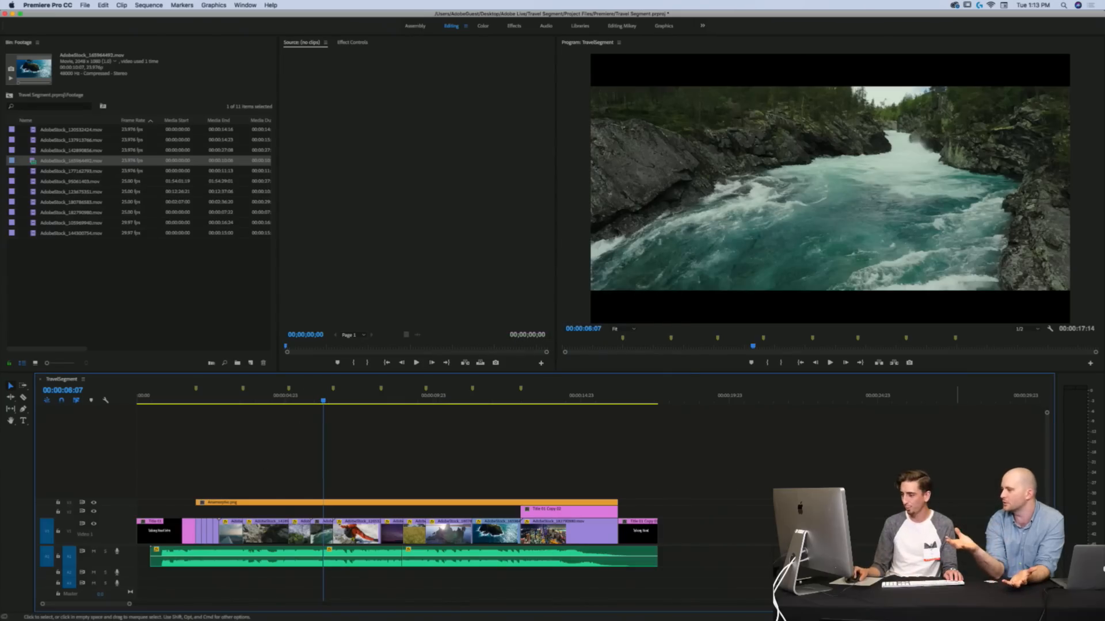
drag(1103, 620, 1101, 357)
click(971, 407)
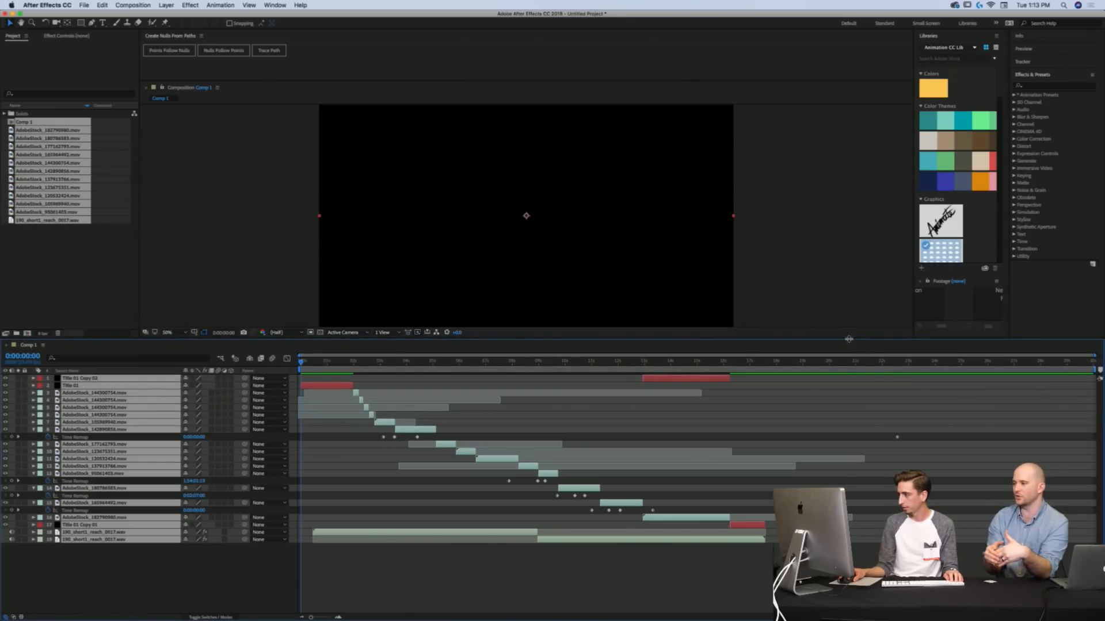
drag(850, 339, 865, 398)
key(super+Tab)
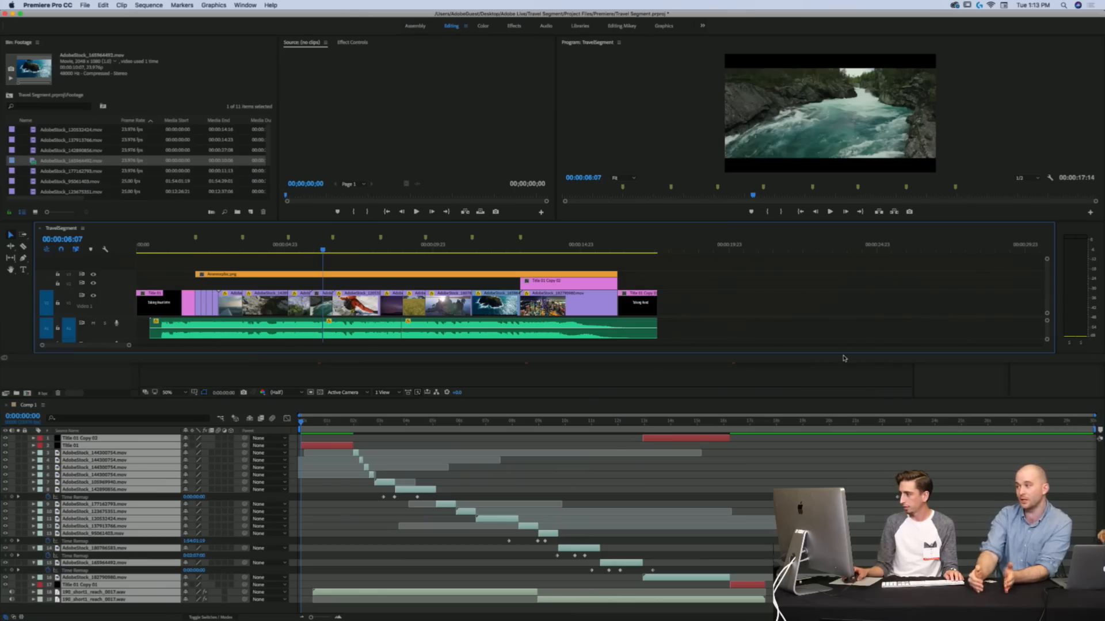
drag(843, 357, 860, 402)
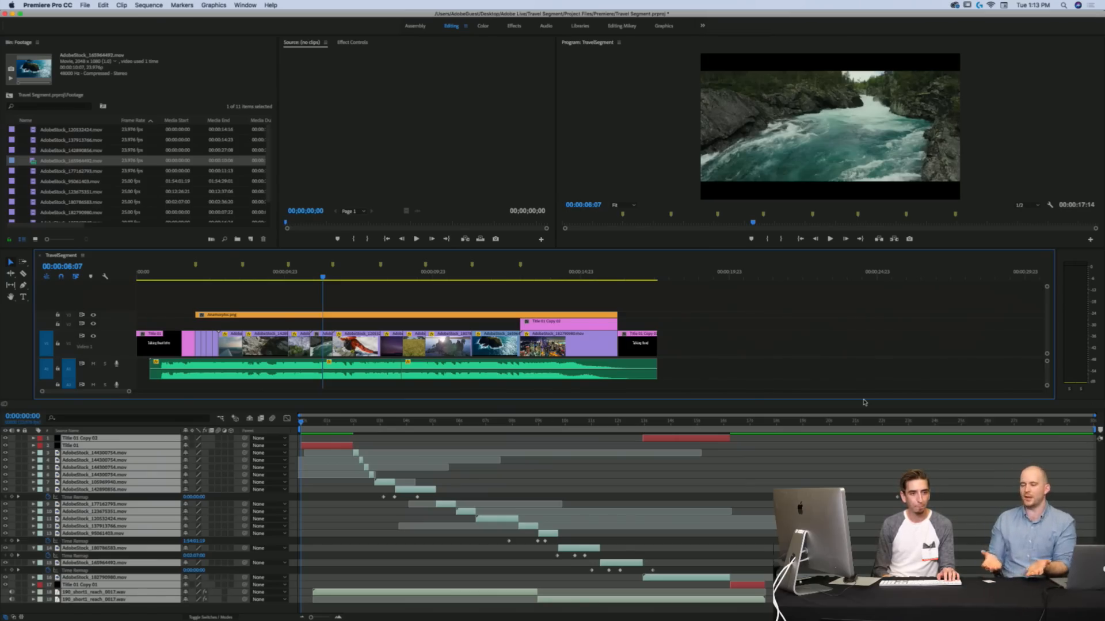
Step: Deselect the pasted layers and compare the After Effects layer stack with the Premiere Pro timeline, ending in After Effects
click(347, 497)
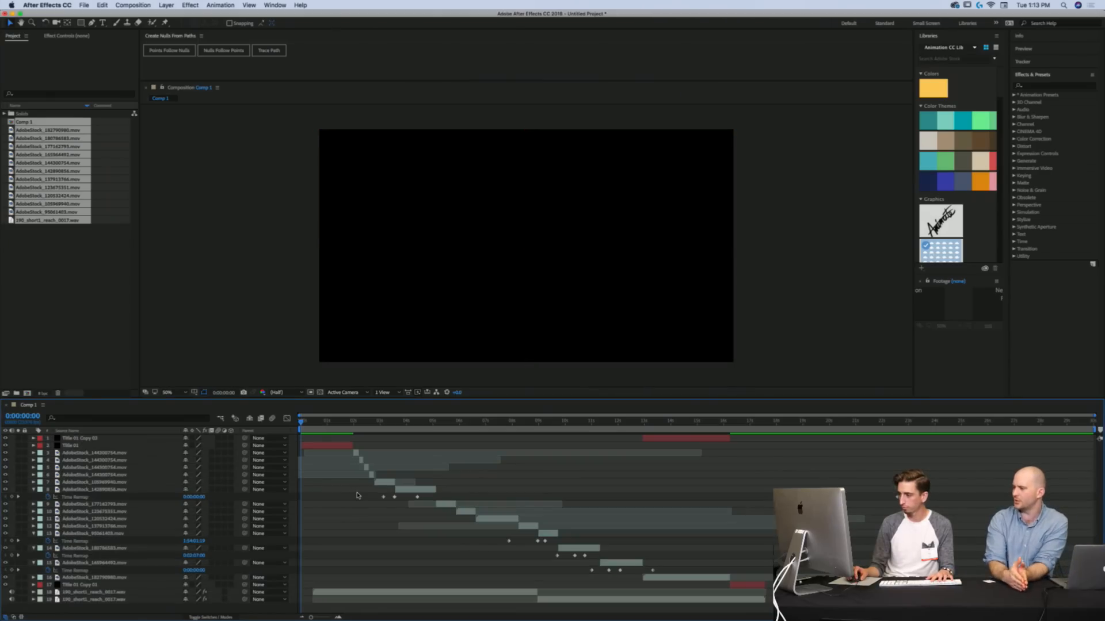
key(super+Tab)
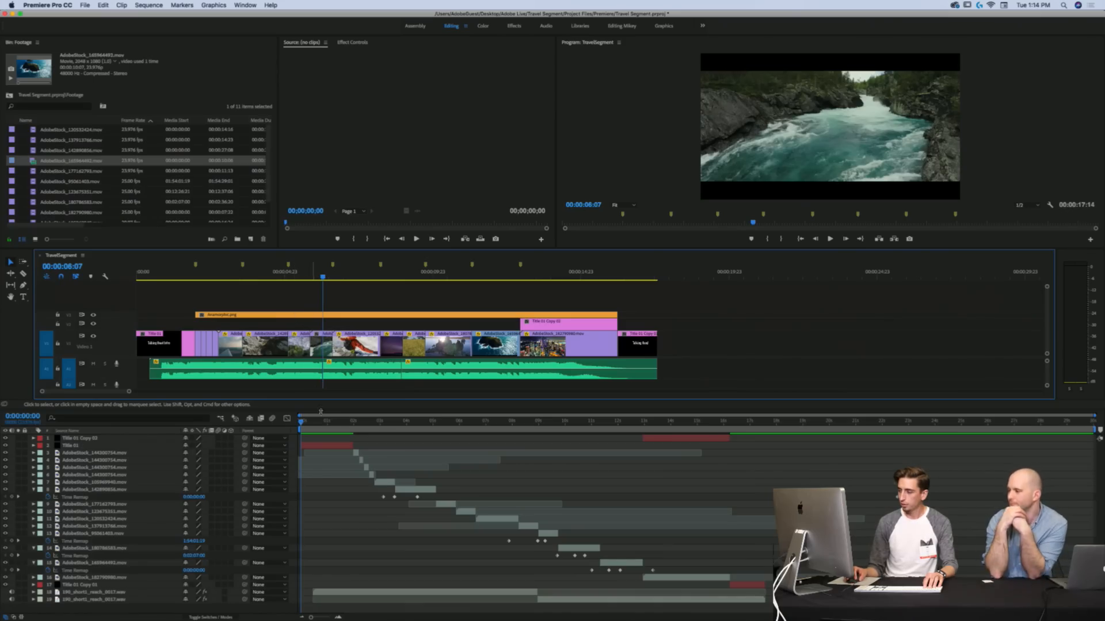
click(356, 485)
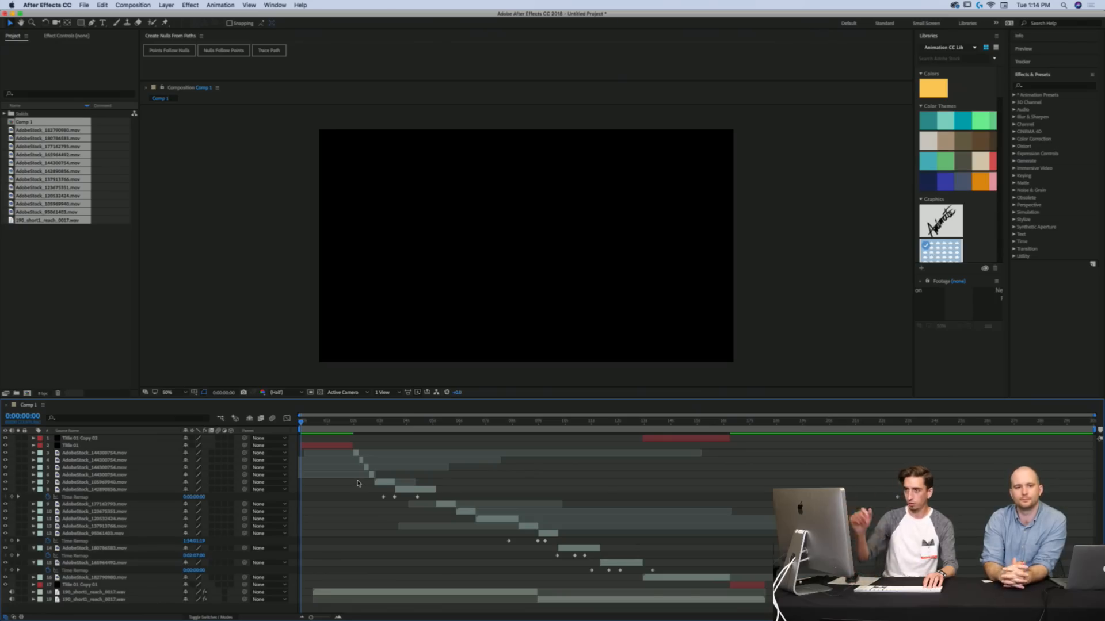
Step: Create a project folder named Footage and move all the AdobeStock .mov clips into it
click(64, 345)
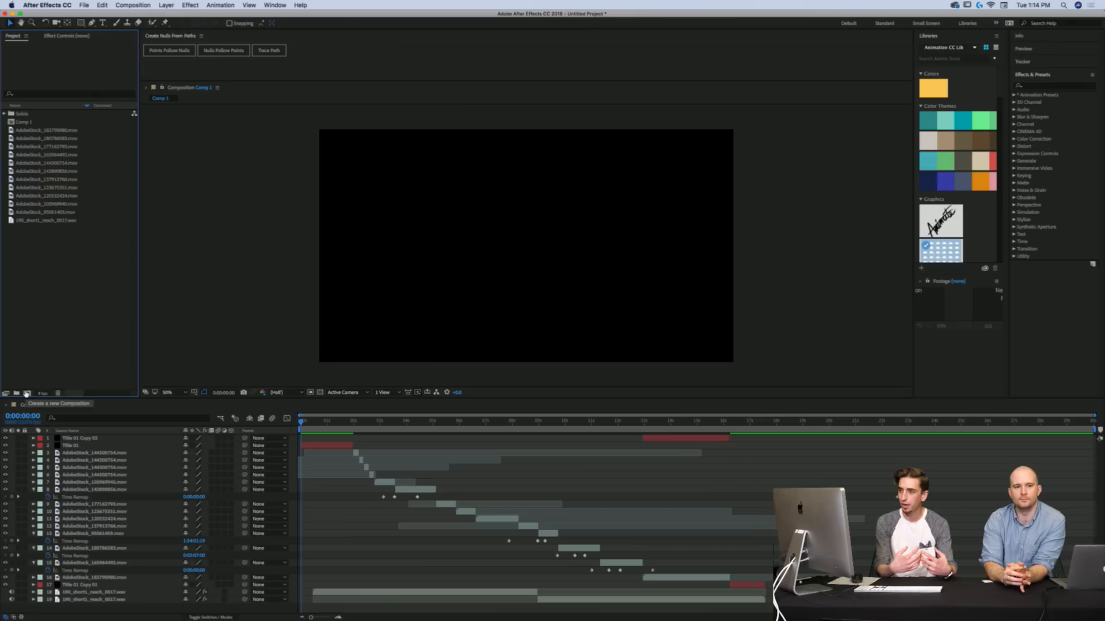
click(75, 130)
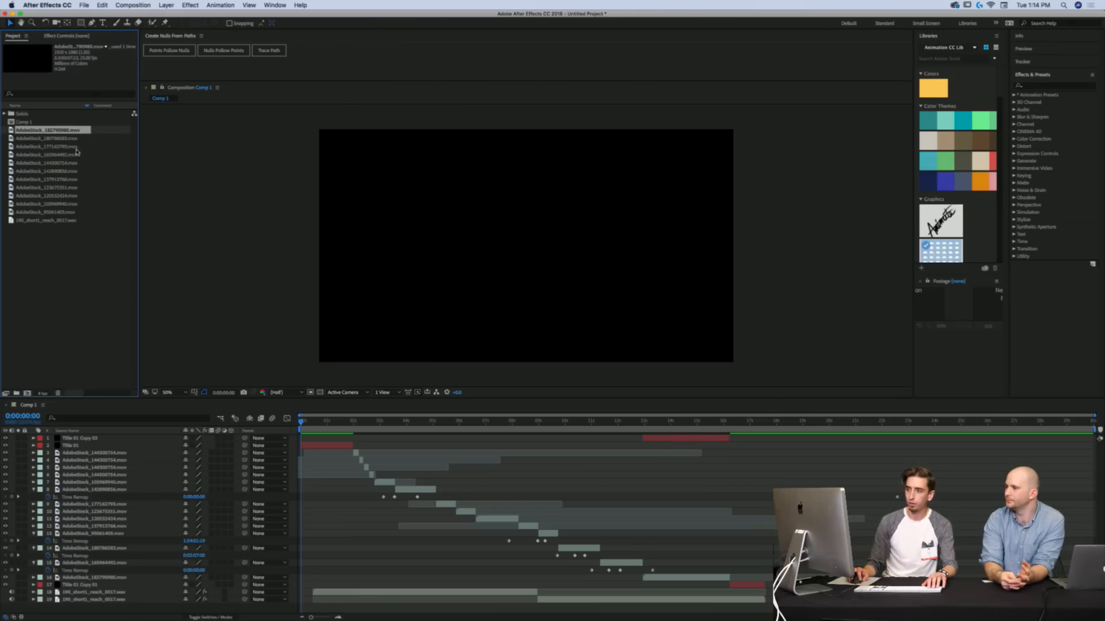
click(67, 247)
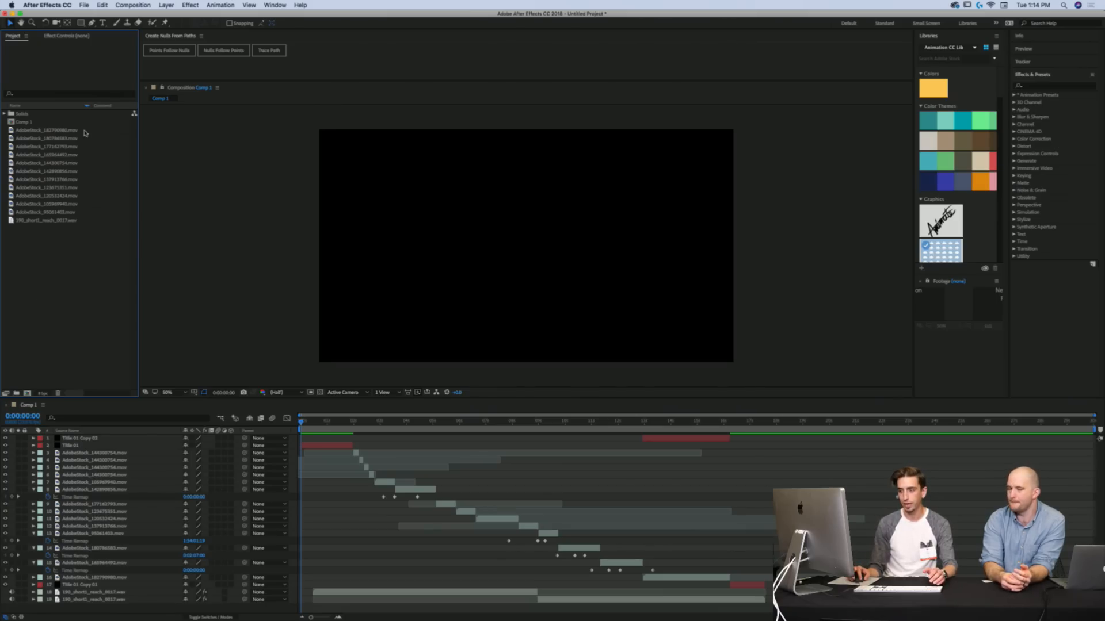
click(26, 393)
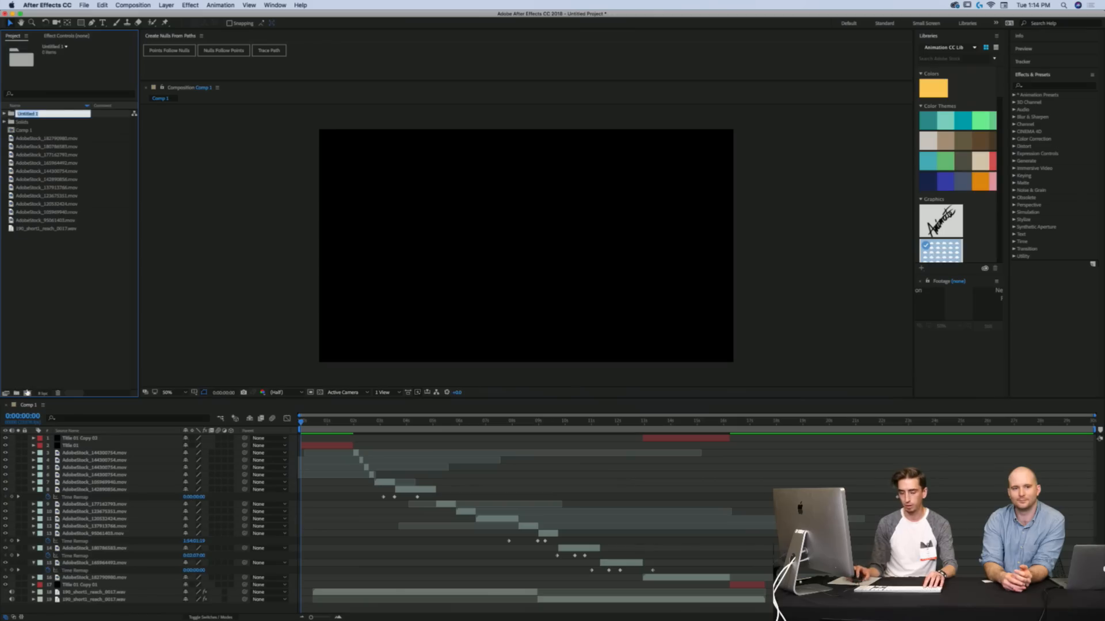
text(Footage)
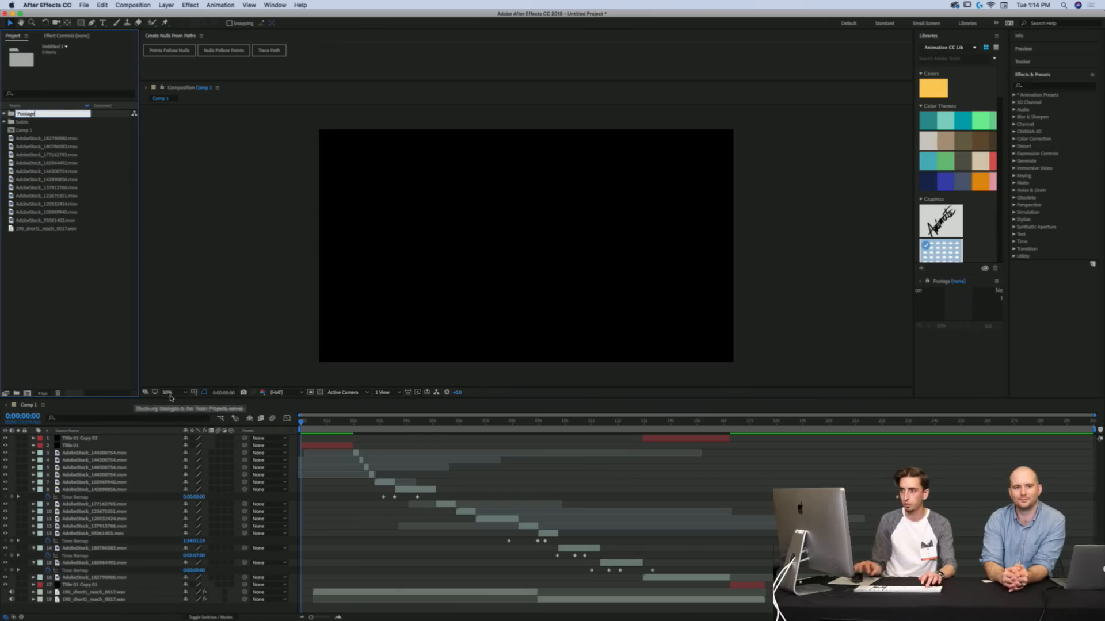
click(66, 221)
shift+click(57, 139)
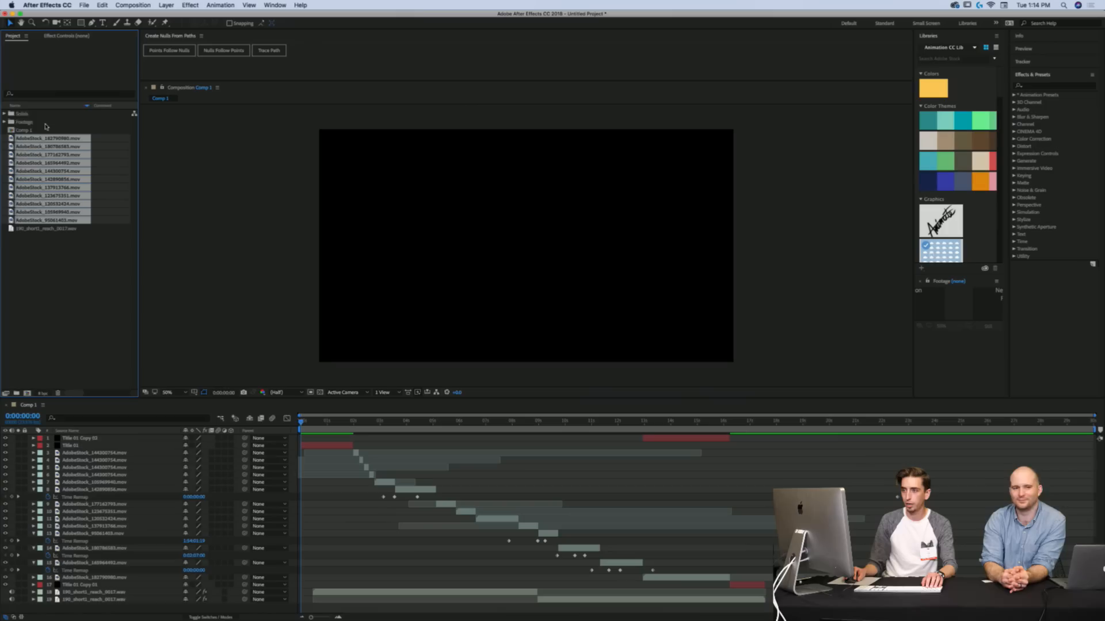
drag(56, 141, 28, 122)
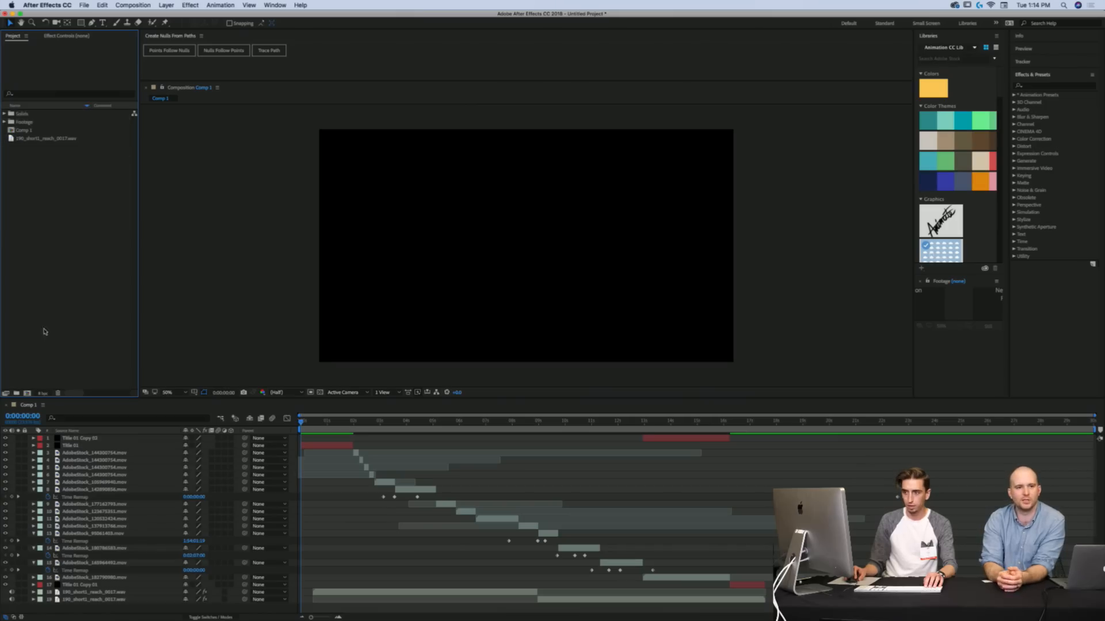
Step: Create a project folder named Music and move the .wav audio file into it
click(16, 393)
text(Music)
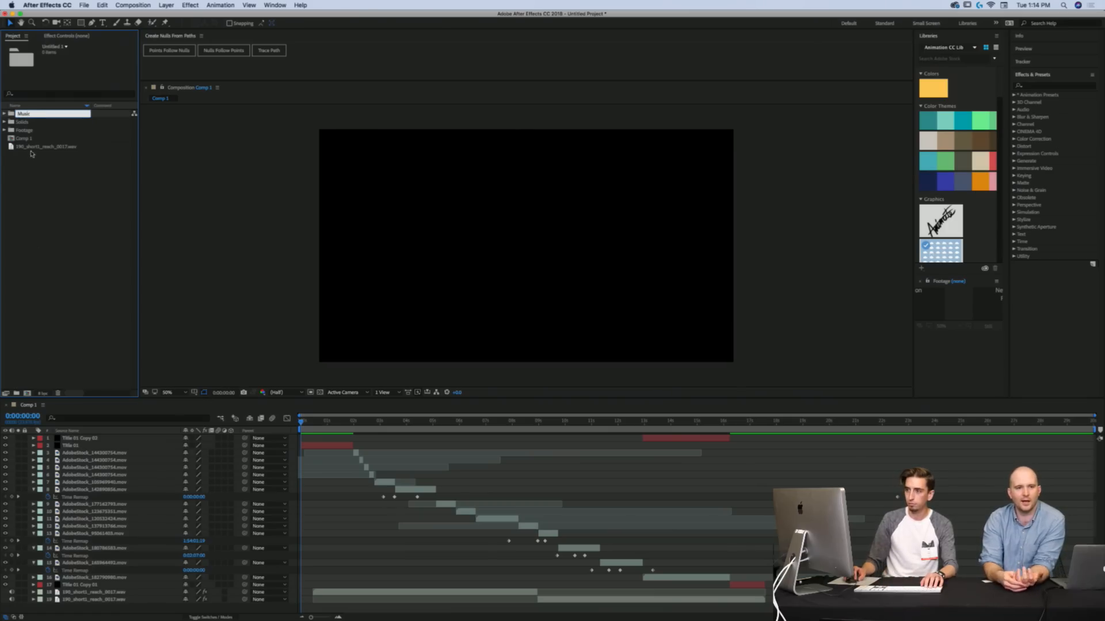
drag(33, 148, 26, 115)
Step: Create a project folder named Assets and move the Music and Footage folders into it
click(16, 393)
text(Assets)
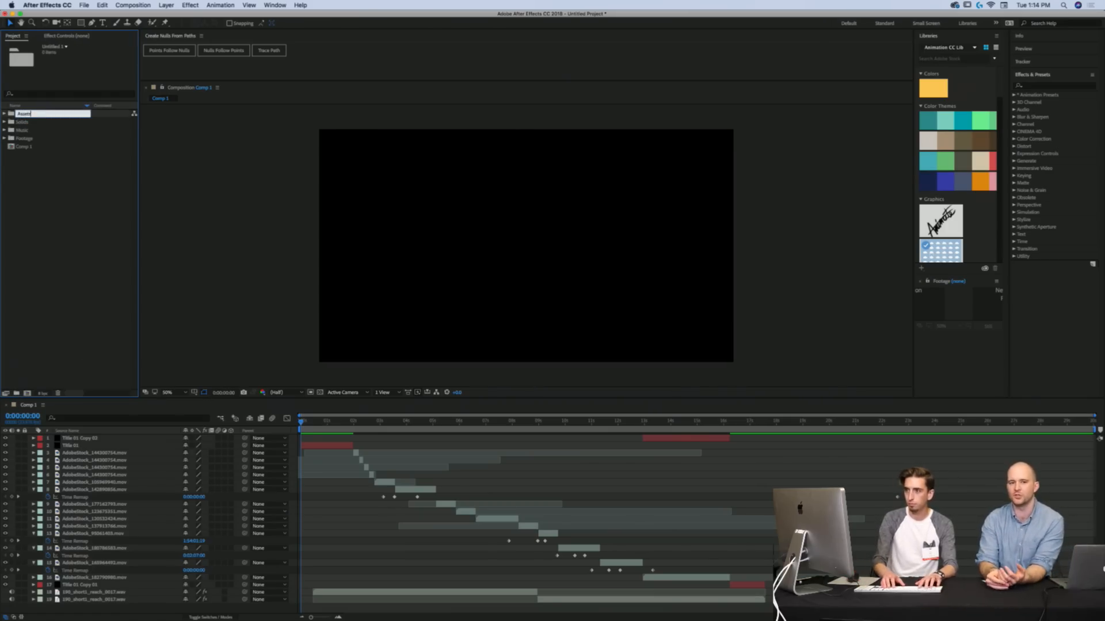
key(Return)
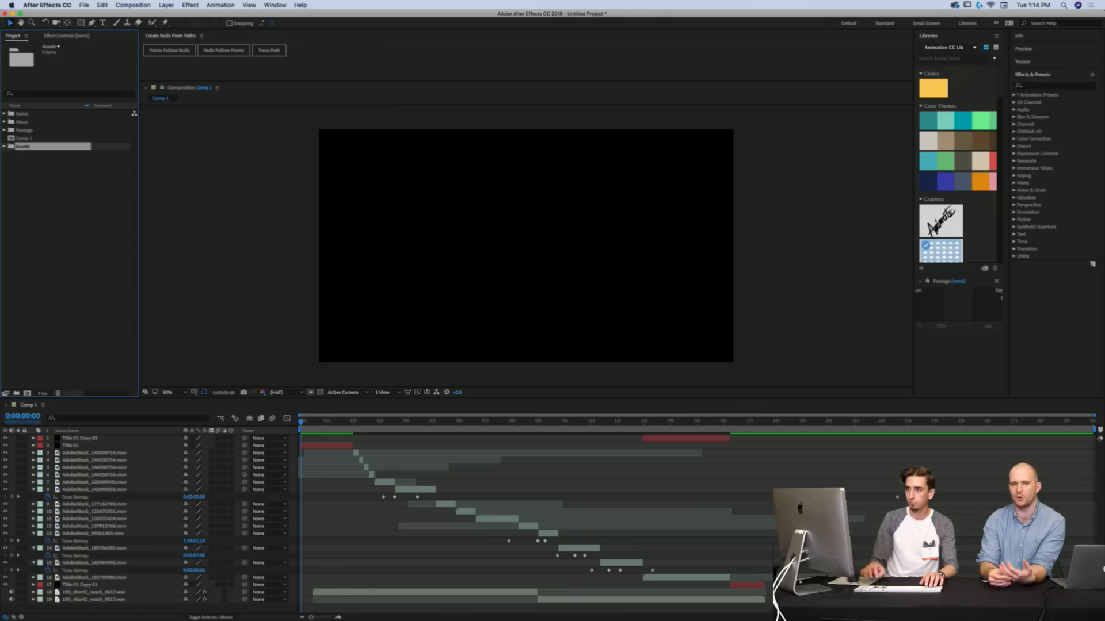
click(30, 122)
shift+click(35, 130)
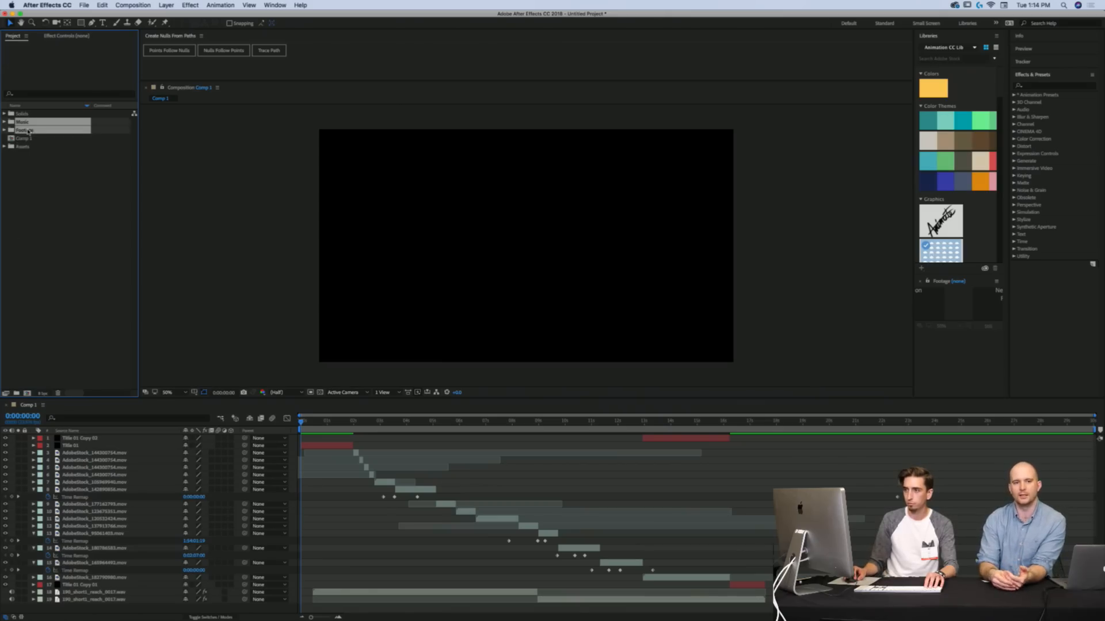
drag(33, 133, 31, 151)
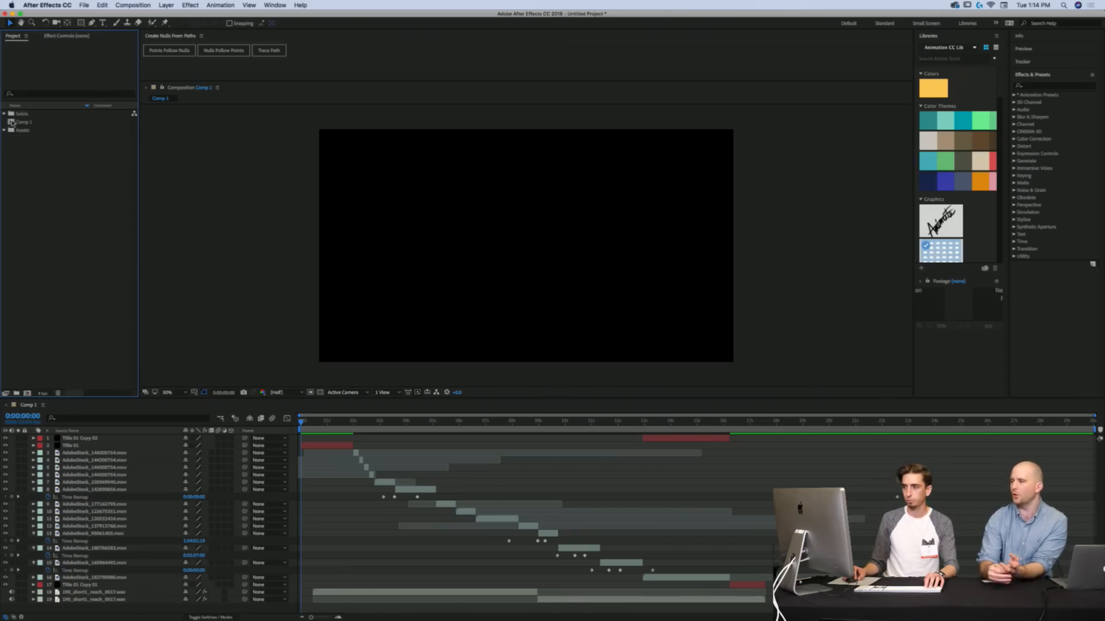
Step: Rename the composition Comp 1 as TravelSegment
click(14, 122)
key(Return)
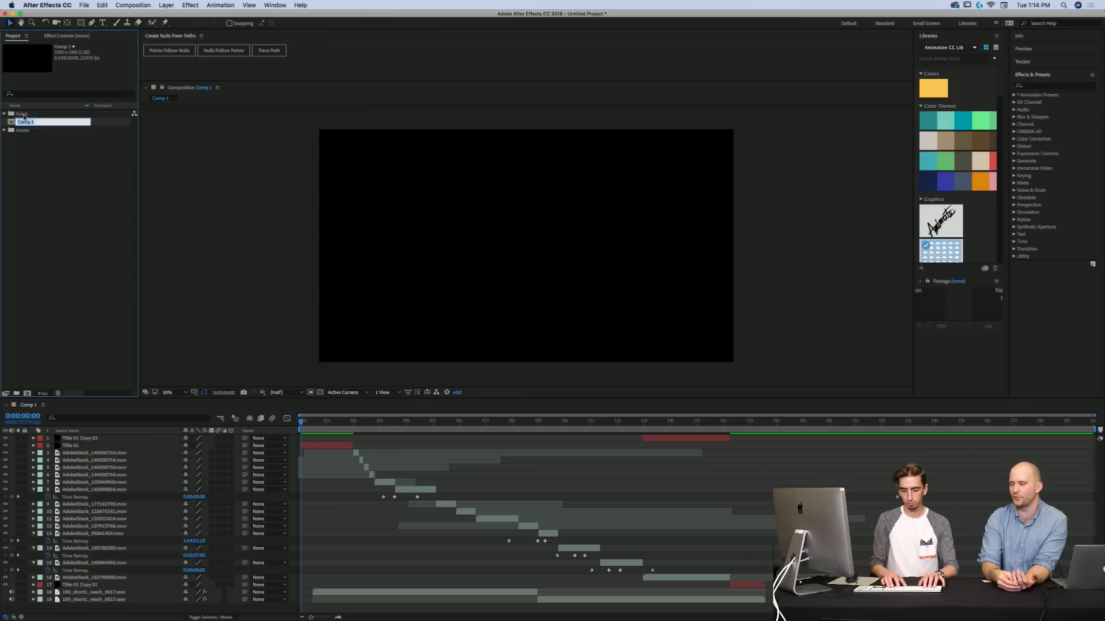
text(TranelSe)
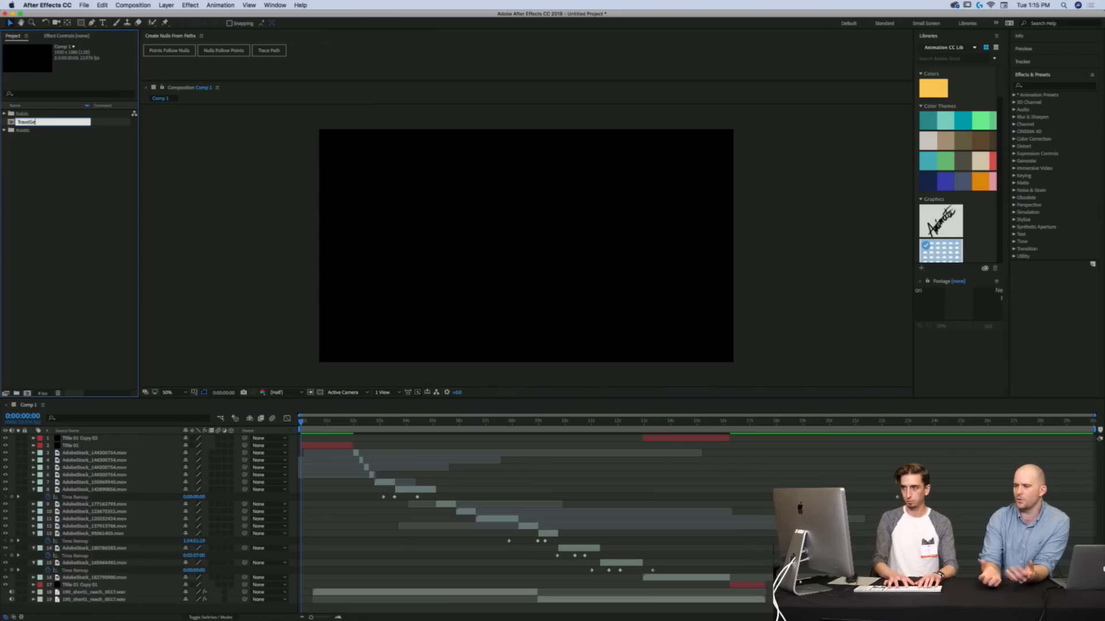
text(gment)
key(Return)
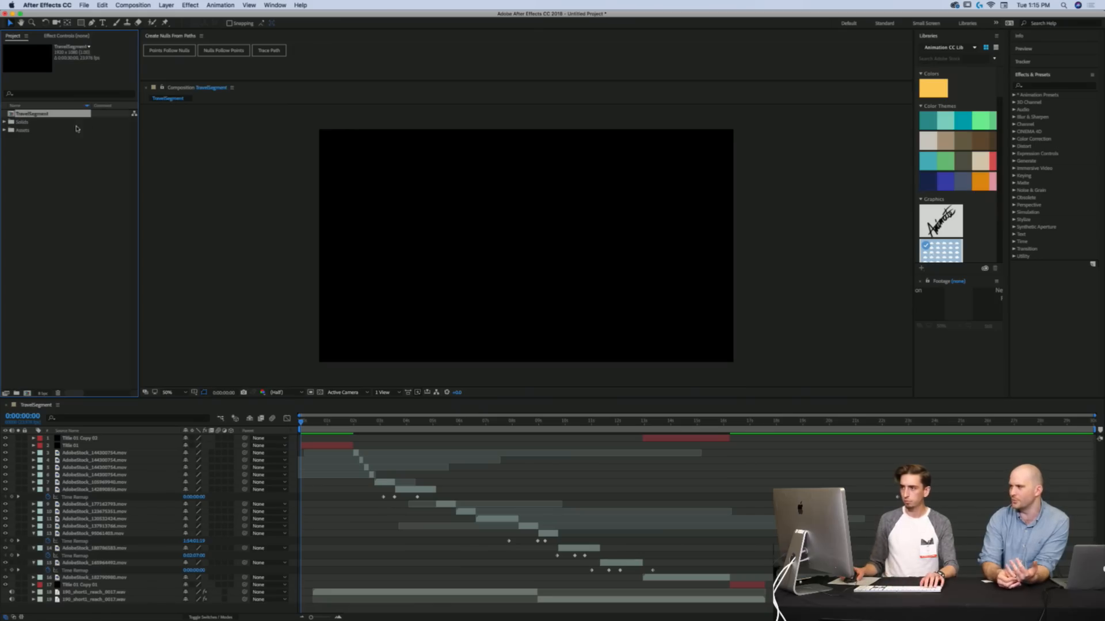
Step: Deselect the composition in the project and close the Create Nulls From Paths panel
click(74, 157)
click(201, 35)
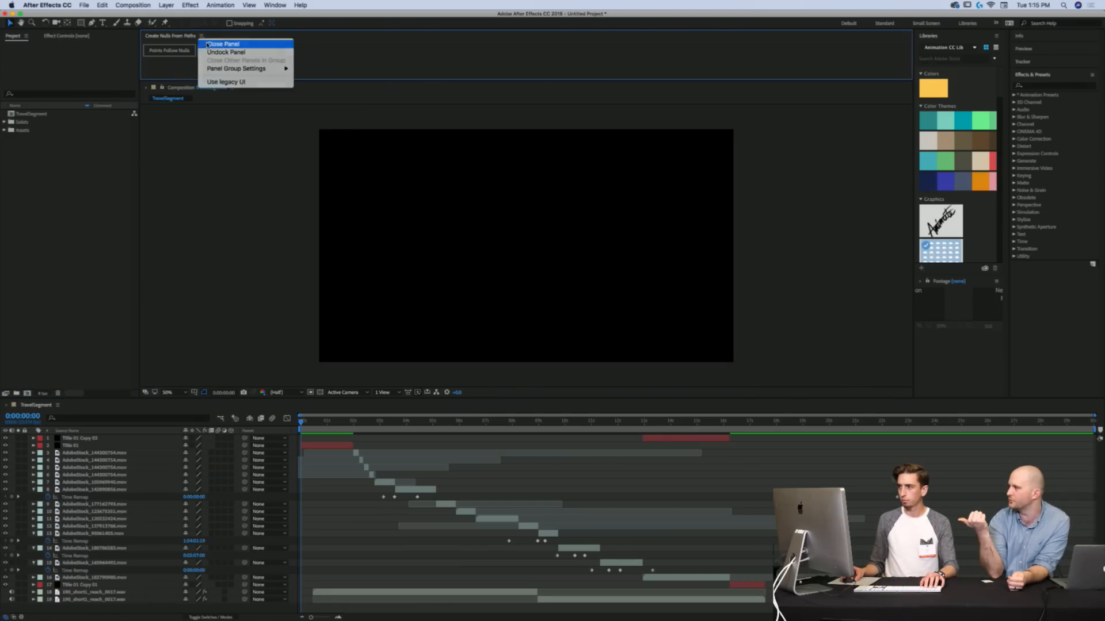
click(218, 51)
Step: Widen the Libraries panel and look through the list of available libraries, keeping Animation CC Lib selected
click(932, 36)
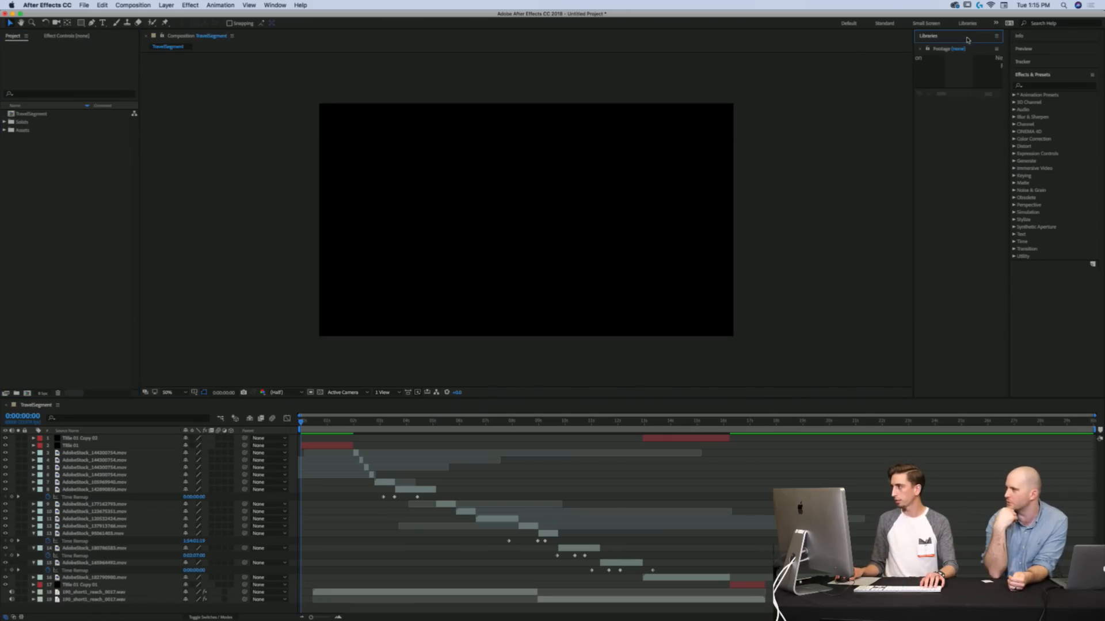
click(934, 39)
click(934, 38)
click(934, 39)
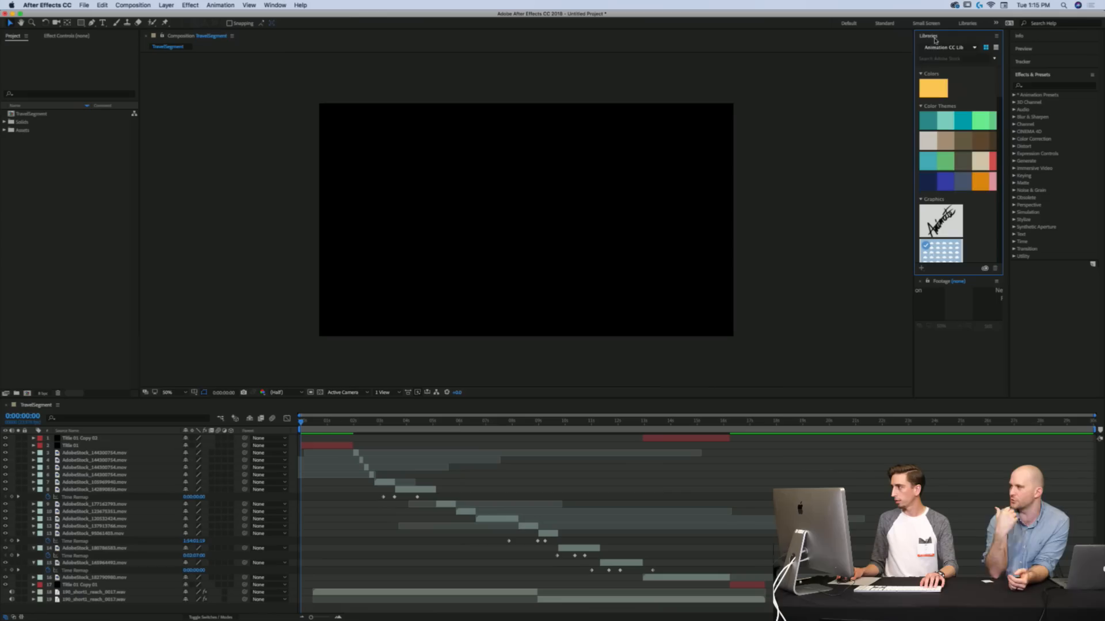
drag(913, 63, 869, 63)
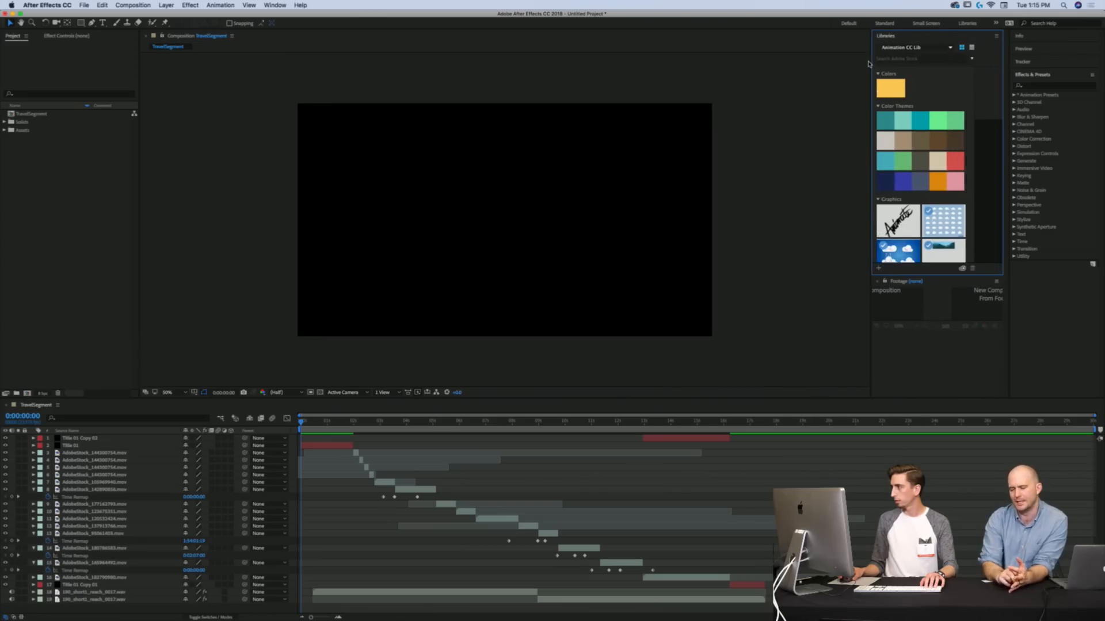
click(894, 48)
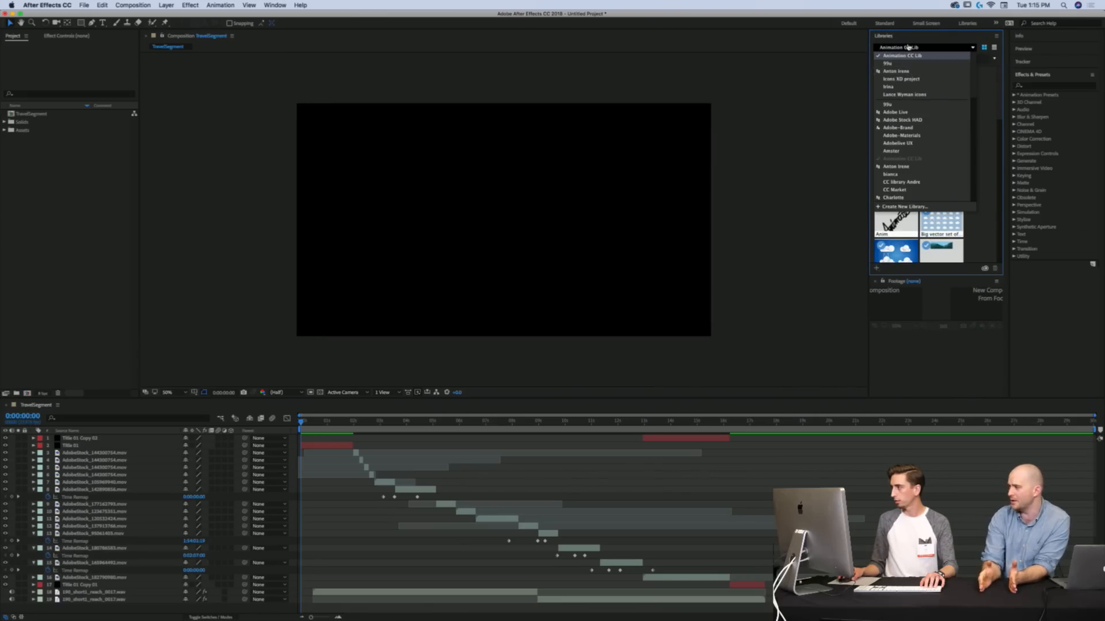
click(907, 48)
Step: Close the Libraries and Footage panels beside the composition viewer
click(997, 36)
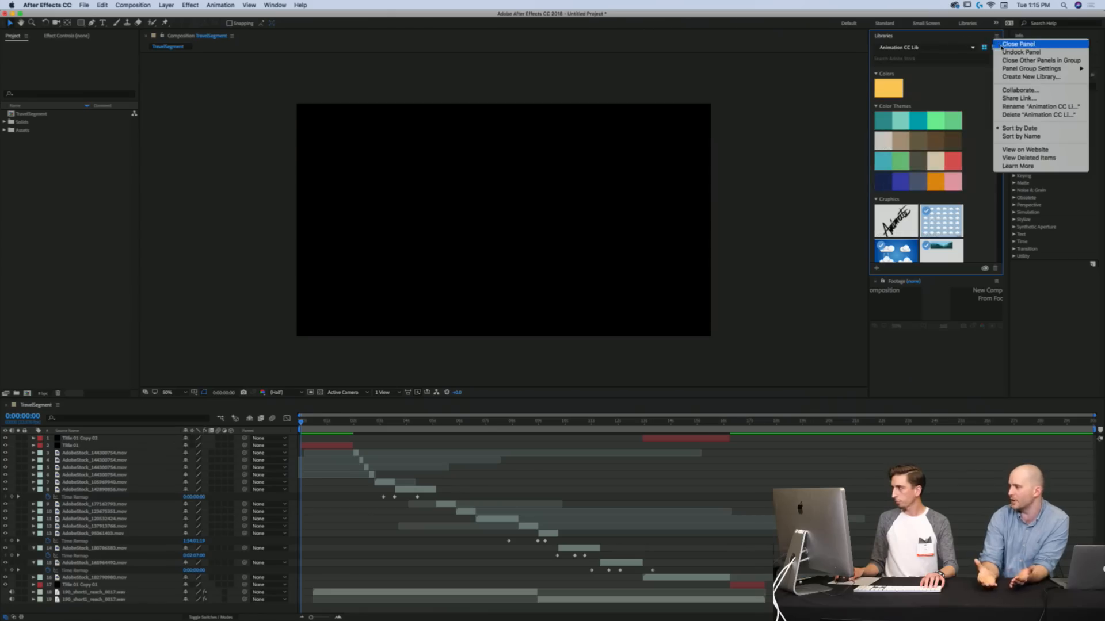
click(1007, 51)
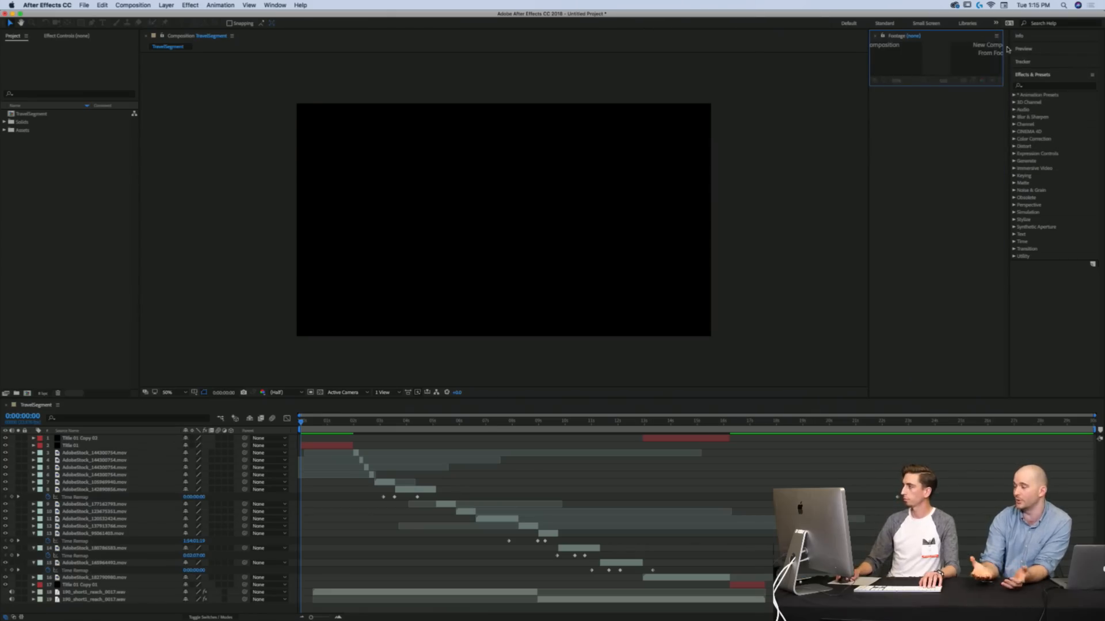
click(995, 38)
click(997, 45)
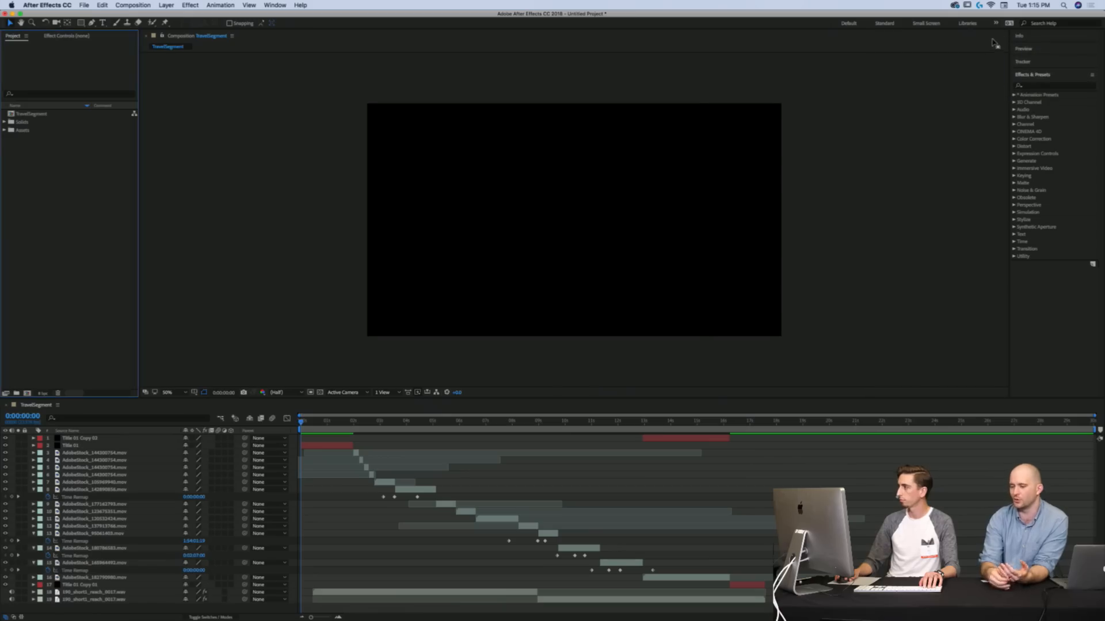
Step: Close the Info, Preview and Tracker panels above Effects & Presets
click(1024, 48)
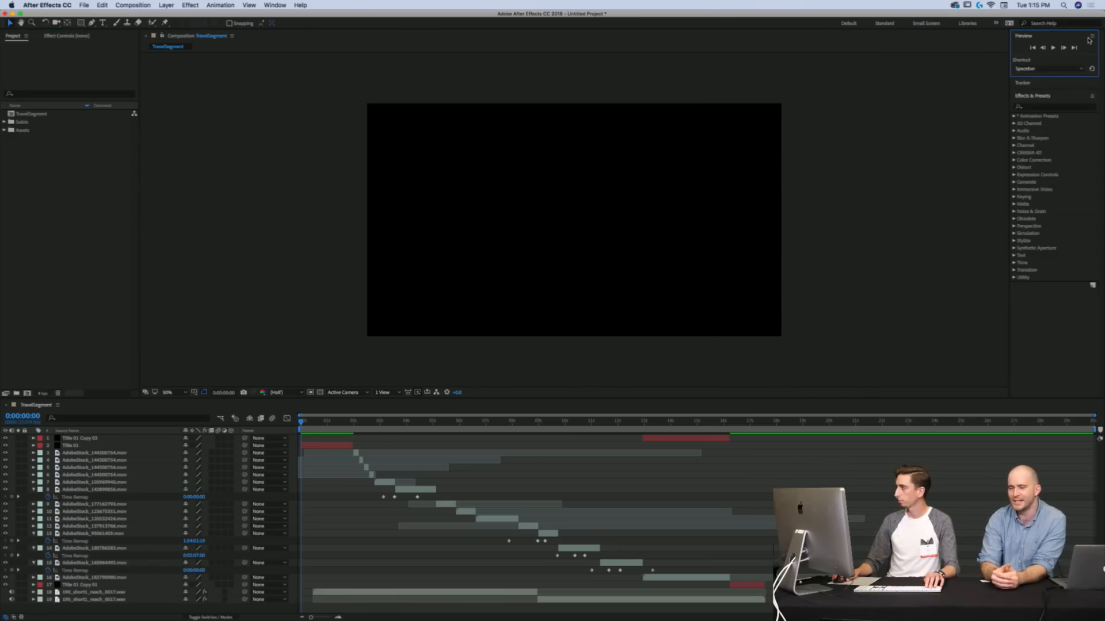
key(super+w)
key(super+w)
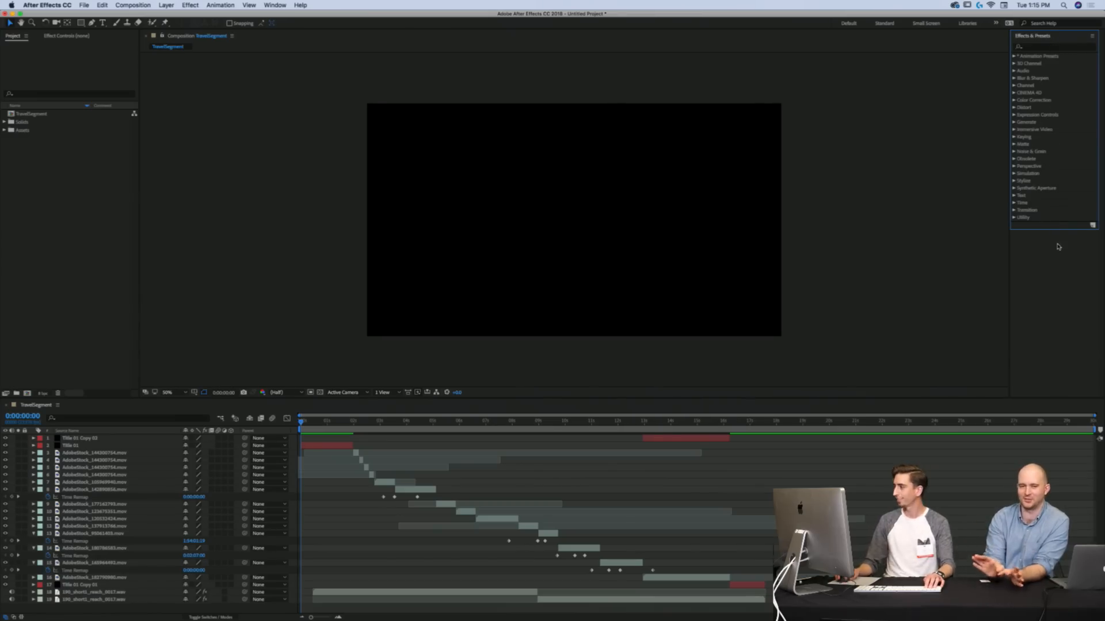
Step: Slightly widen the Effects & Presets panel and the Project panel, narrowing the composition viewer between them
click(967, 122)
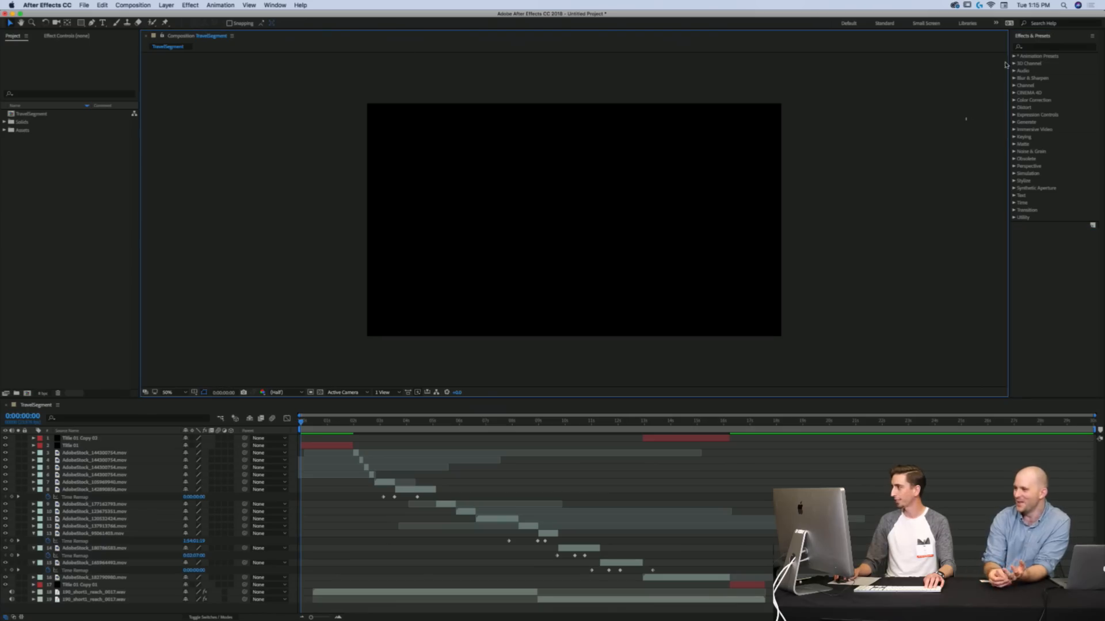
mouse_move(1007, 65)
mouse_down()
mouse_move(962, 66)
mouse_move(989, 68)
mouse_up()
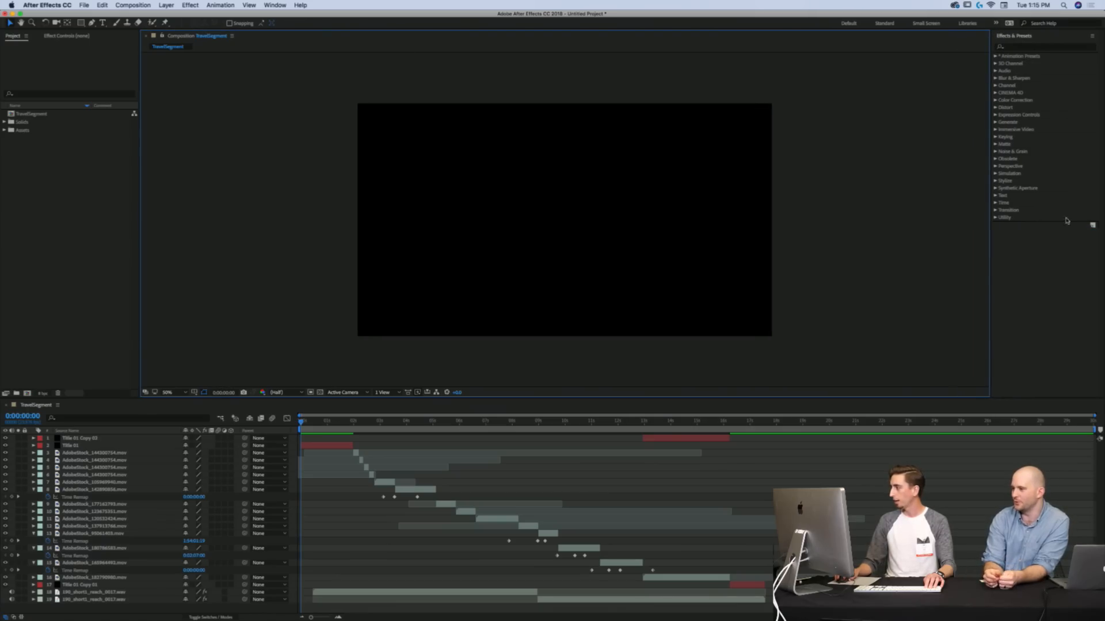
click(1084, 225)
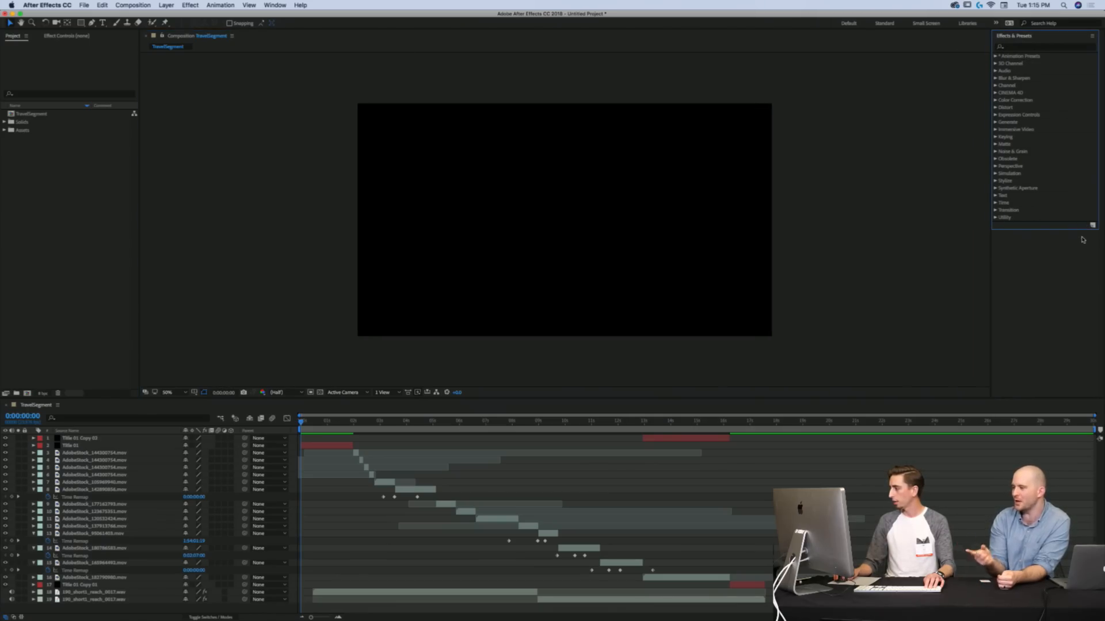
click(115, 174)
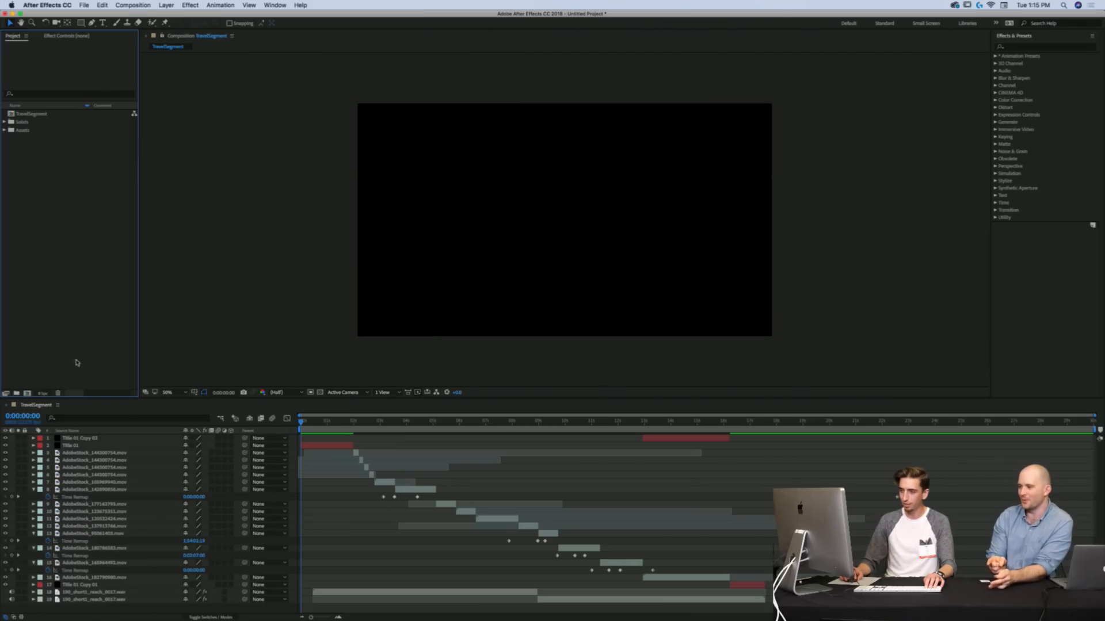
drag(138, 316, 165, 316)
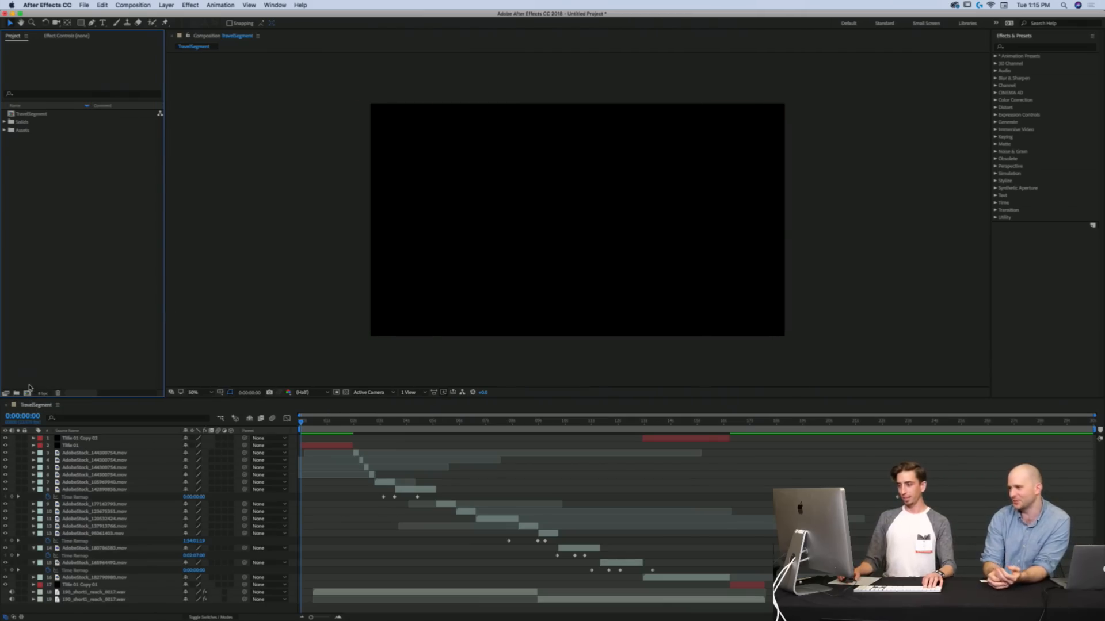
Step: Expand the Assets and Footage folders to review the organized clips, collapse Assets again and return to the timeline
click(322, 508)
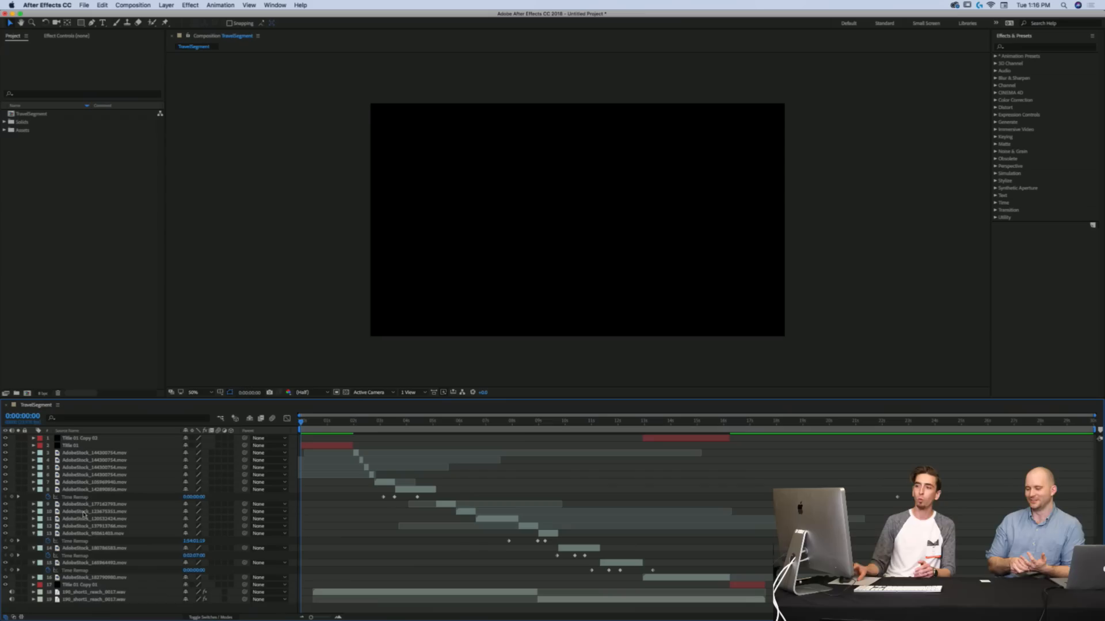
click(5, 130)
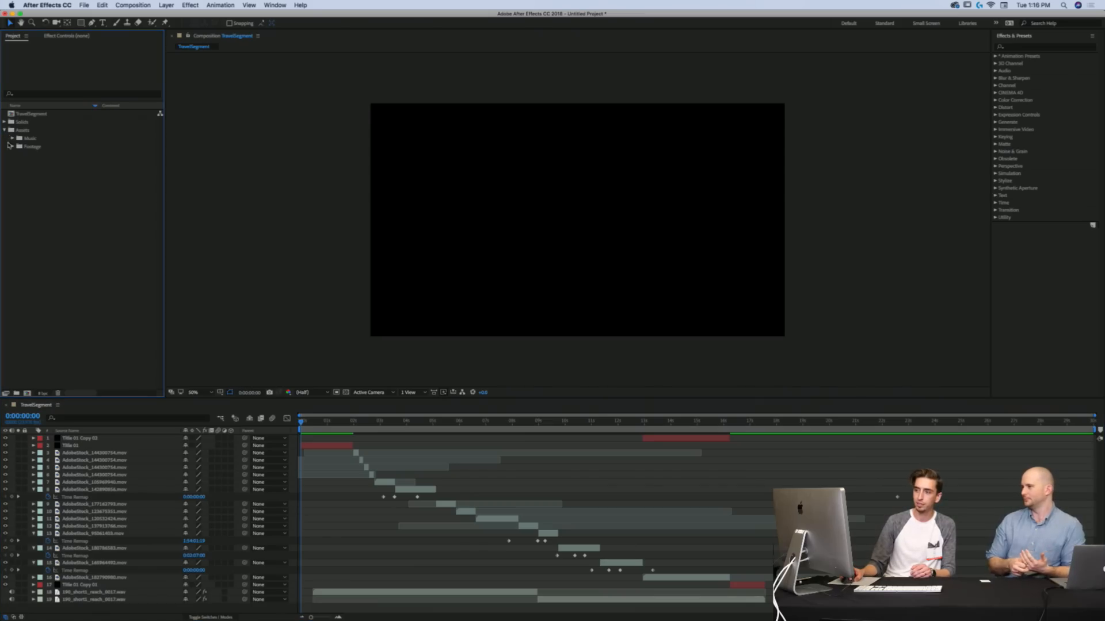
click(13, 147)
click(10, 131)
click(15, 236)
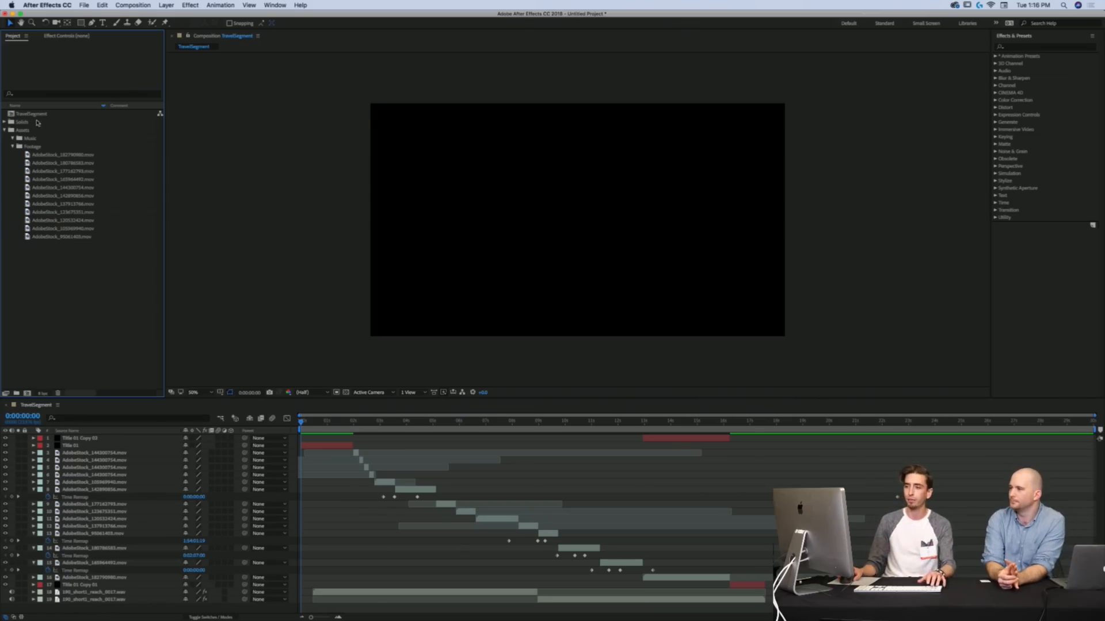
click(4, 131)
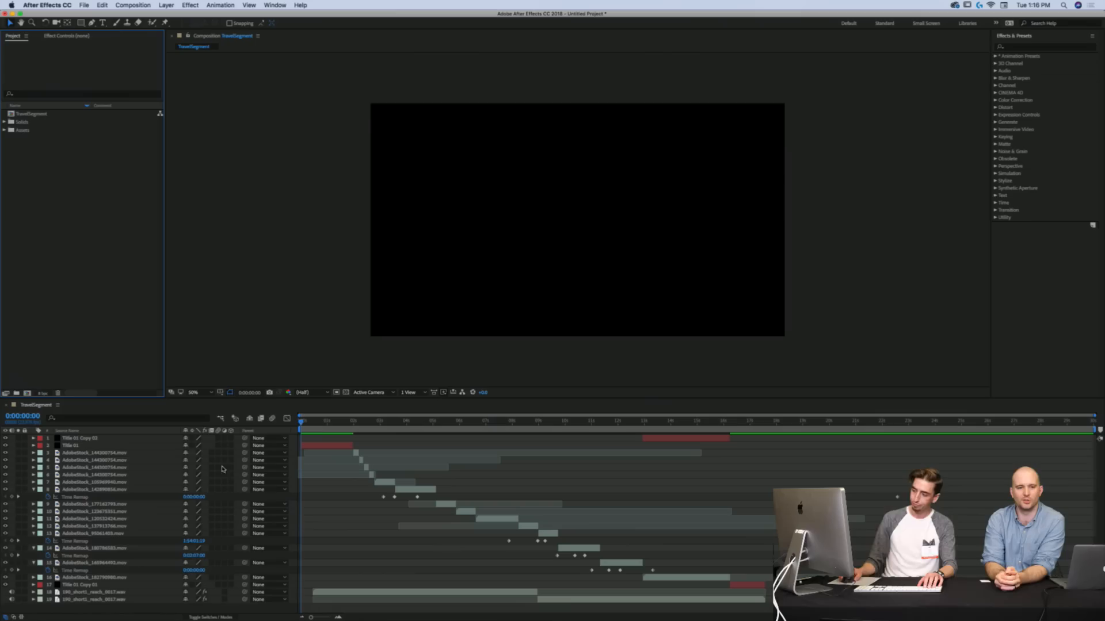
click(314, 507)
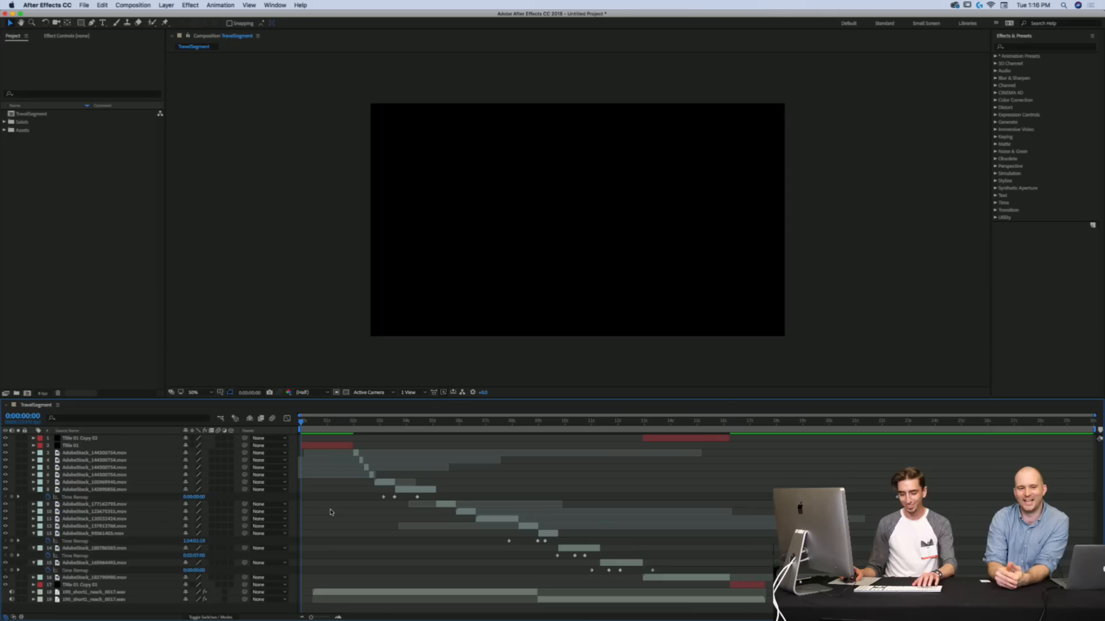
Step: Review the keyframed properties of the TravelSegment layers against the Premiere Pro sequence and collapse all layers again
key(u)
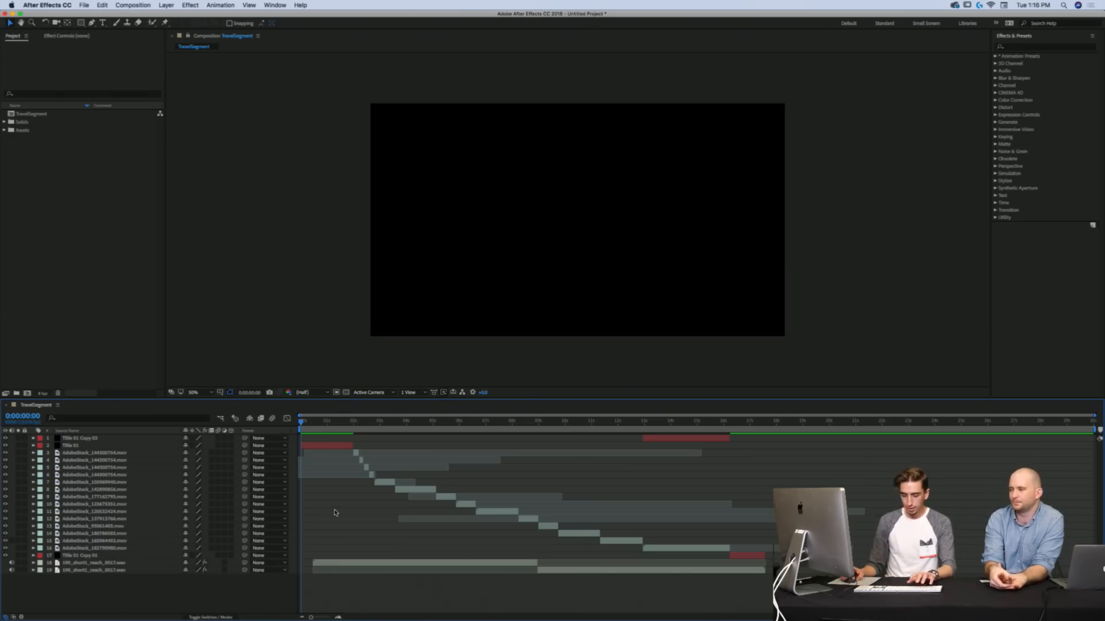
key(u)
scroll(389, 487, down, 2)
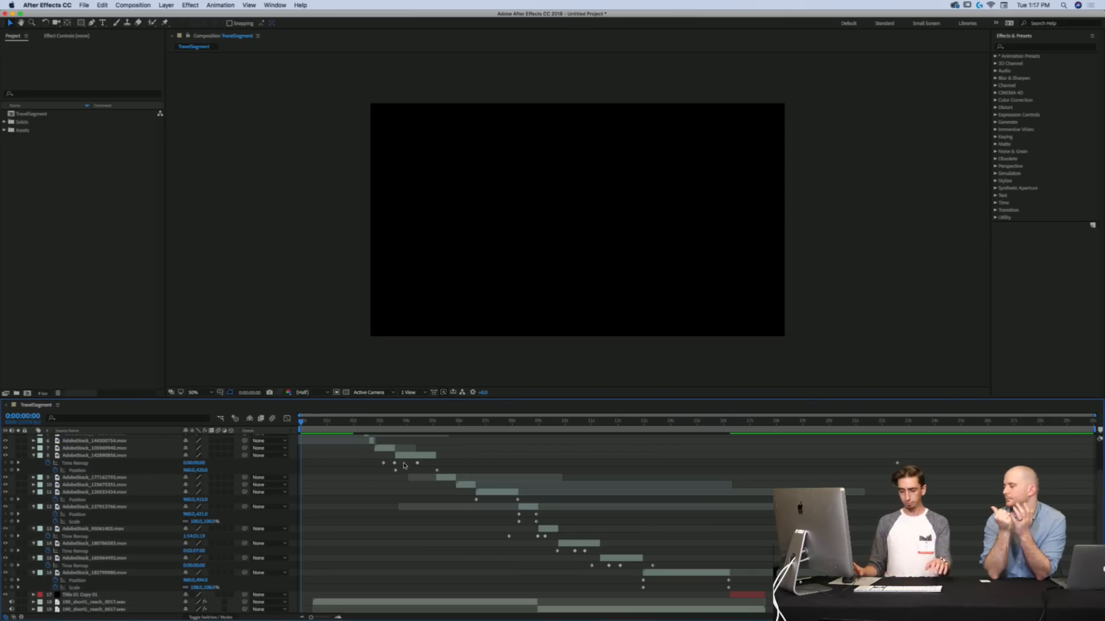
key(super+Tab)
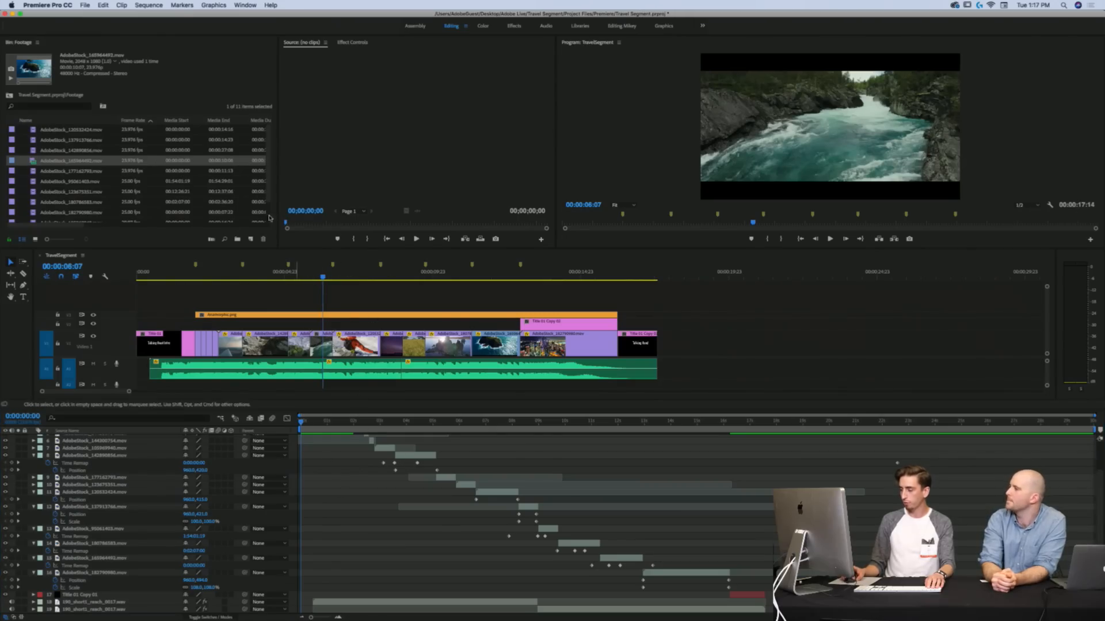
click(380, 489)
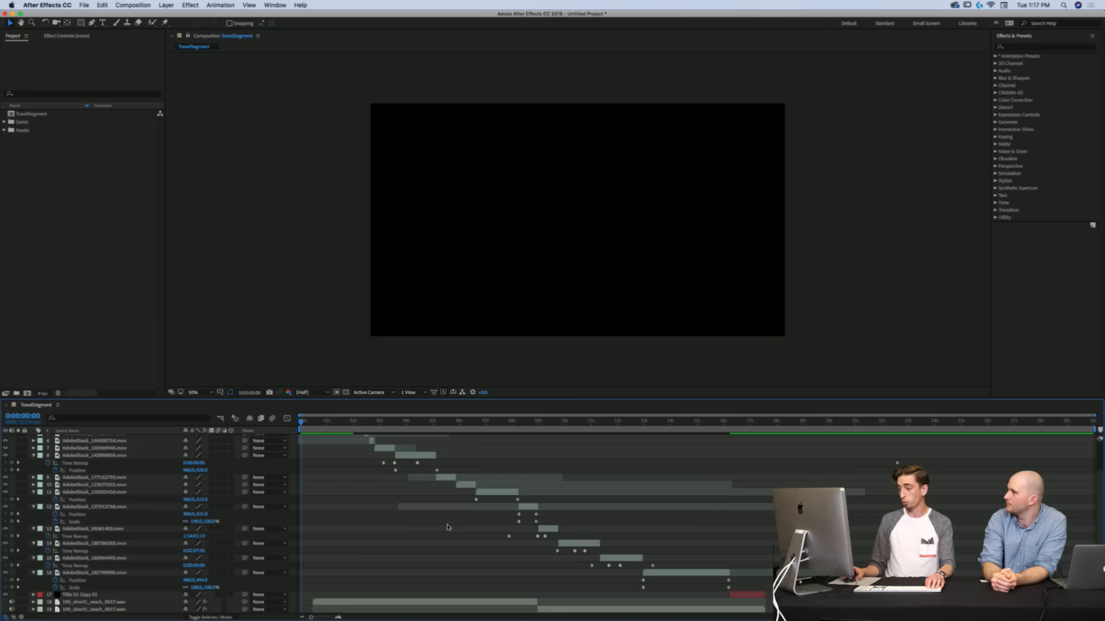
key(u)
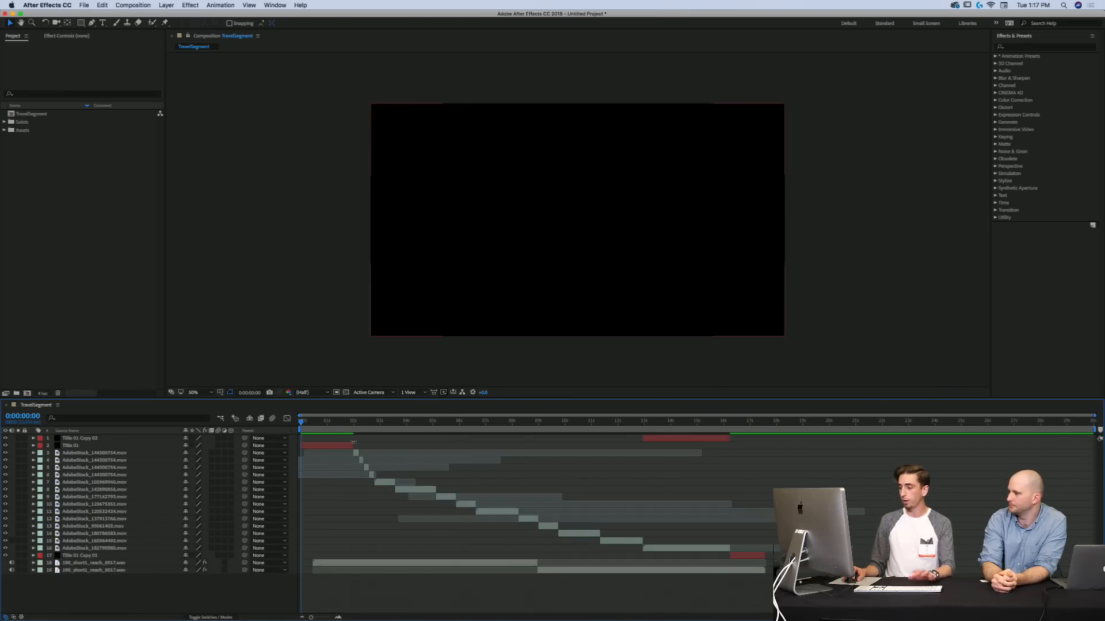
Step: Select the four consecutive camera-bag clip layers below Title 01 and set the current time to 0:00:02:08
click(362, 453)
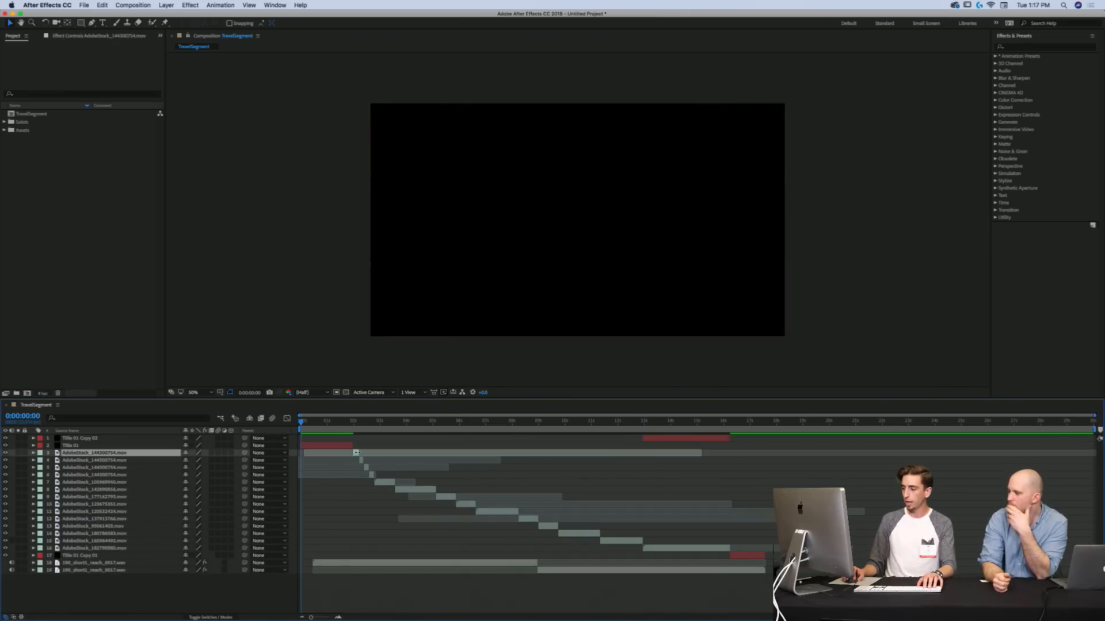
click(362, 422)
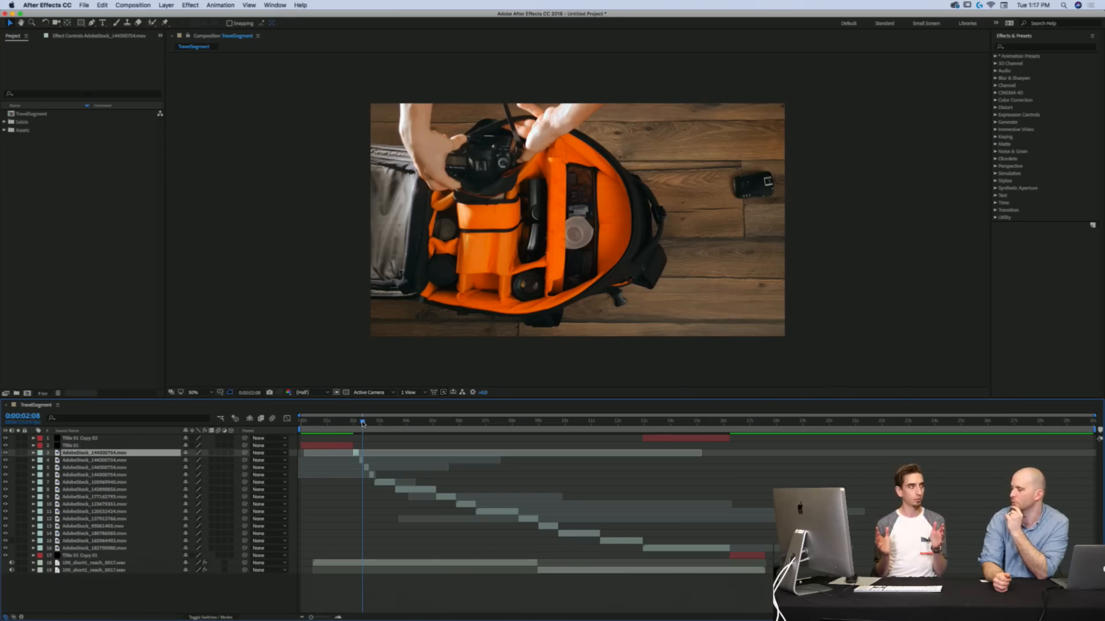
shift+click(372, 475)
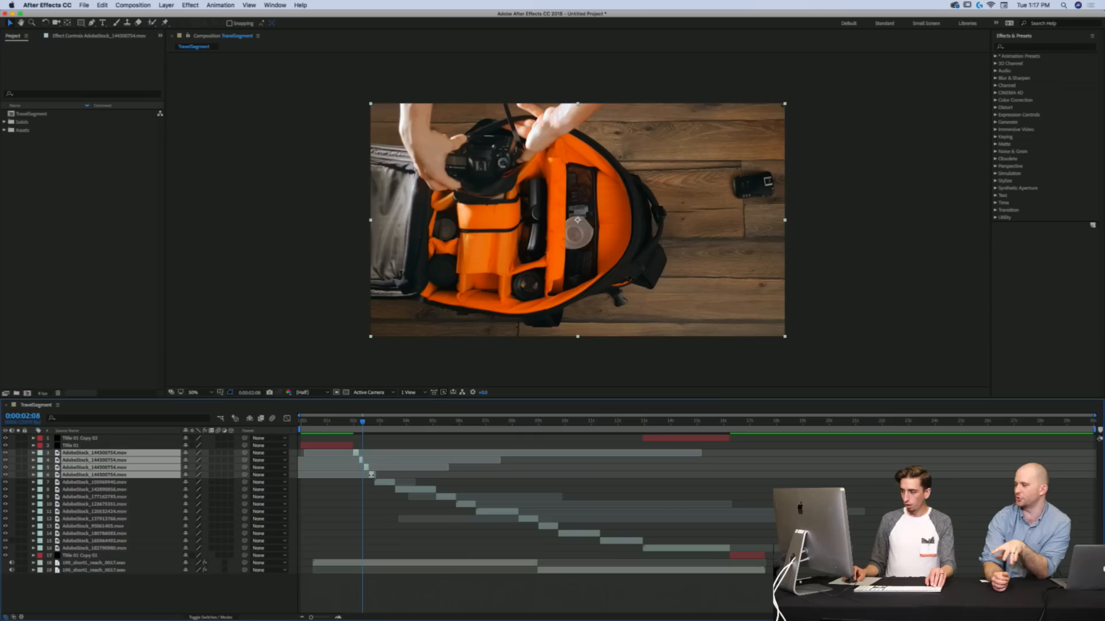
Step: Fit the composition to the viewer and make the viewer taller by reducing the timeline's height
mouse_move(358, 424)
mouse_down()
mouse_move(372, 430)
mouse_move(352, 430)
mouse_move(363, 430)
mouse_up()
key(slash)
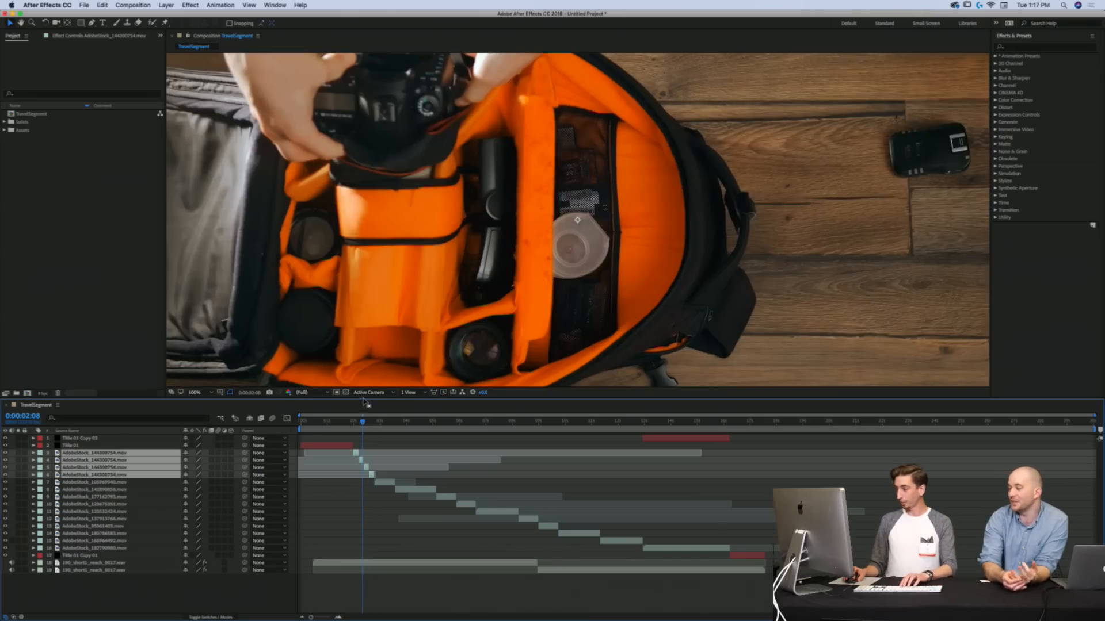
key(shift+slash)
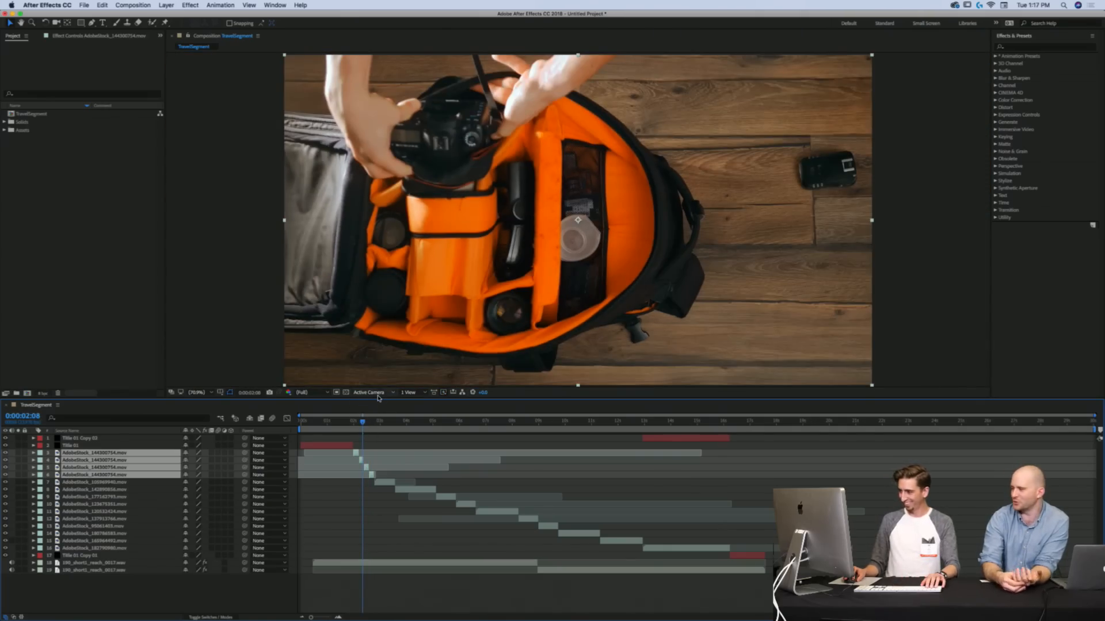
drag(377, 398, 384, 438)
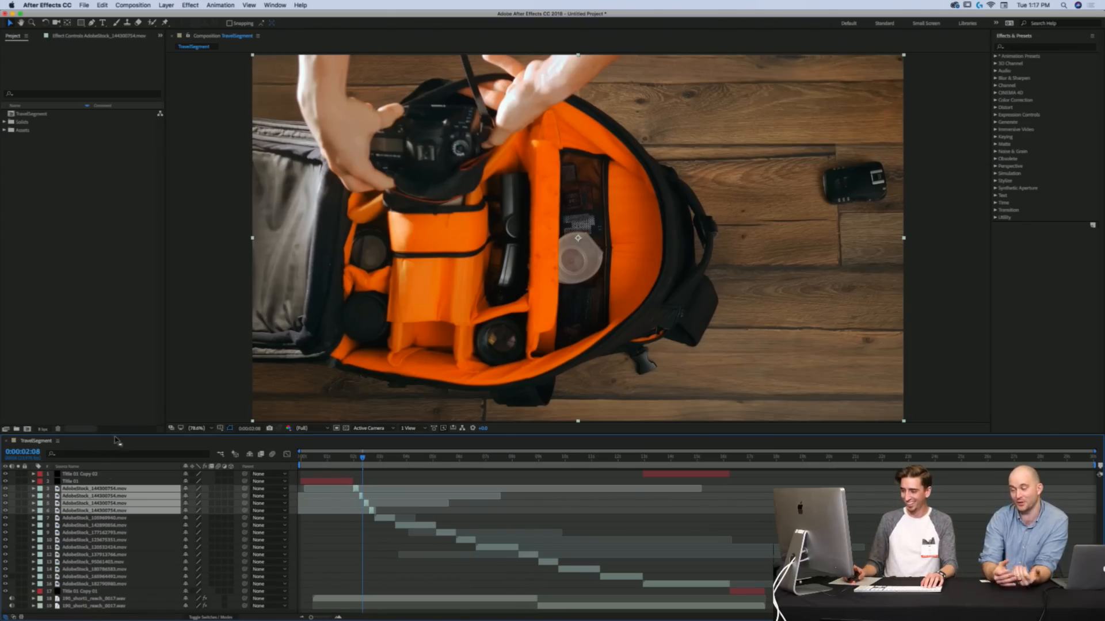
Step: Pre-compose the four selected camera-bag layers as Clip_01, moving all attributes without adjusting the composition duration
click(140, 4)
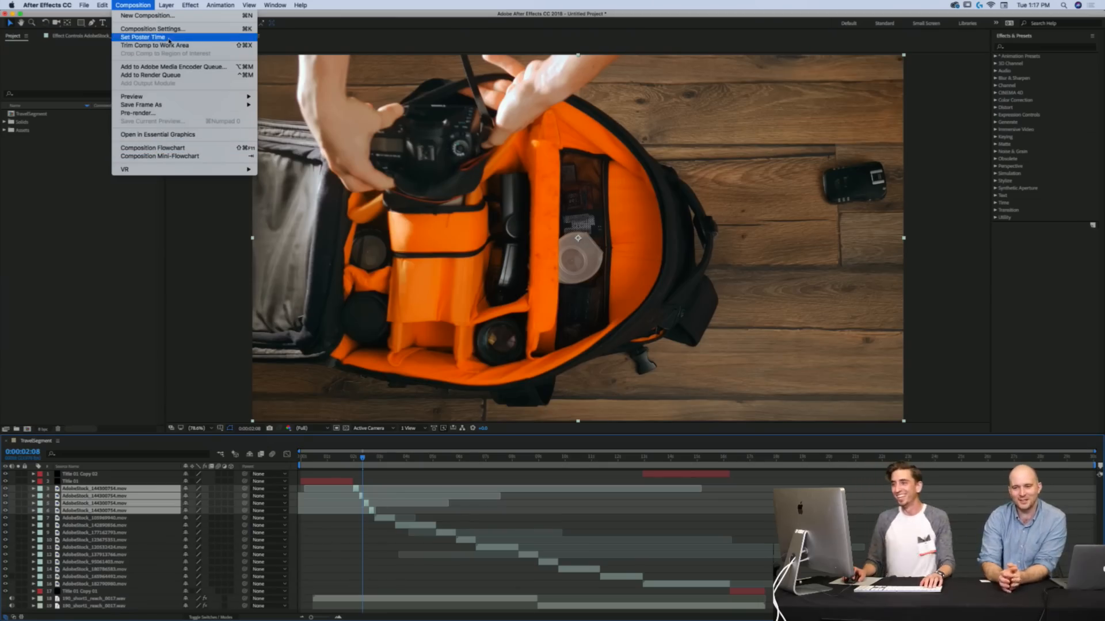
mouse_move(160, 4)
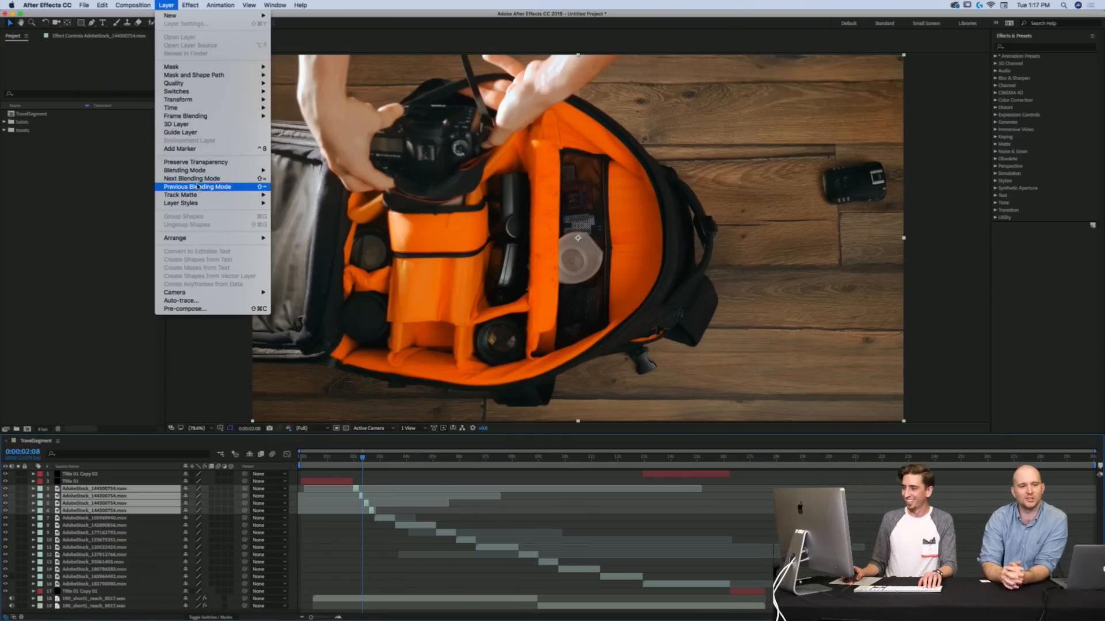
click(199, 311)
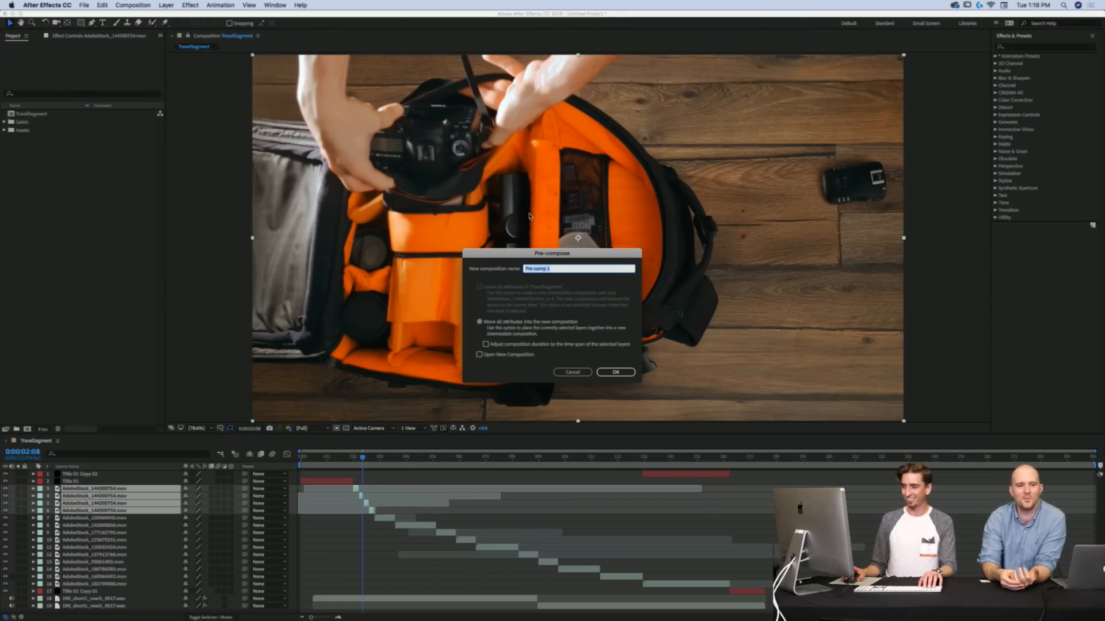
text(Clip_01)
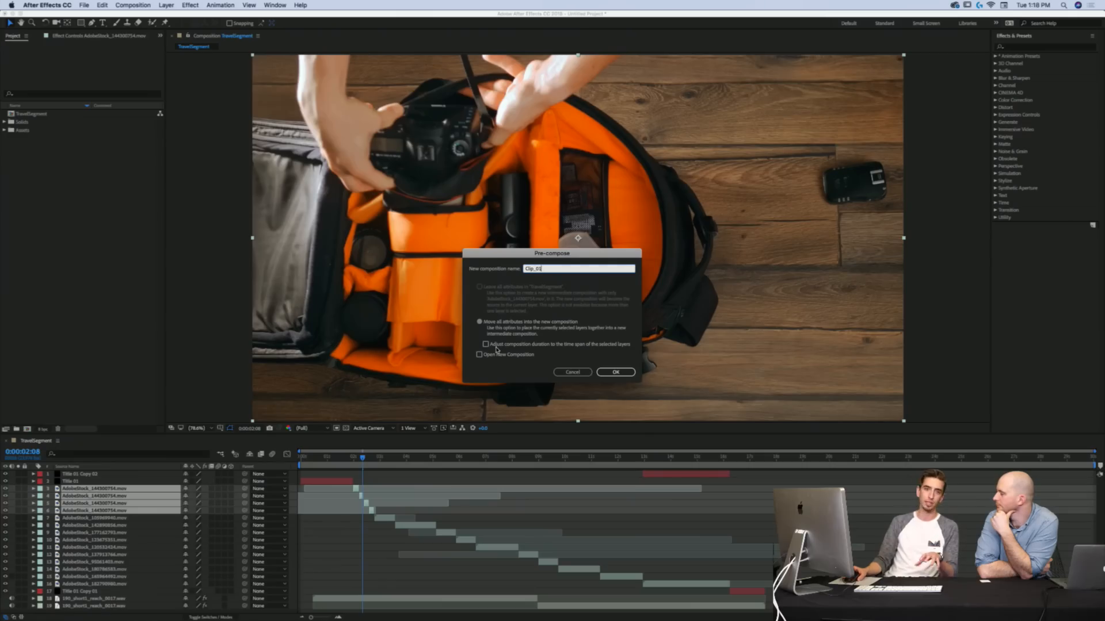
click(616, 372)
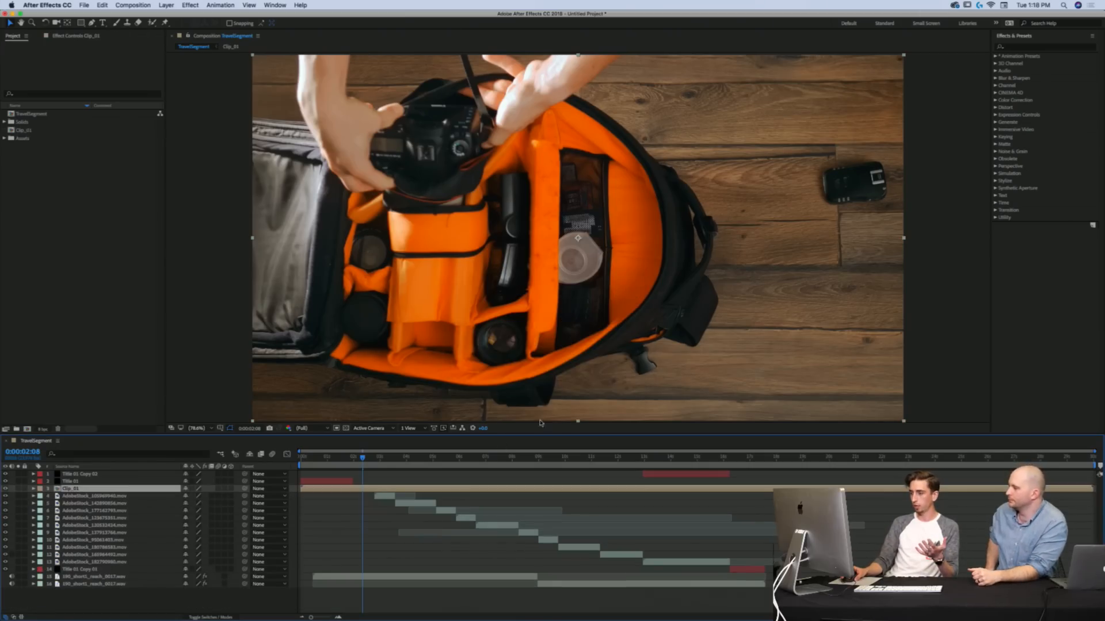
Step: Open Clip_01, scrub through its timeline to inspect its length, and undo the pre-composition
double_click(364, 490)
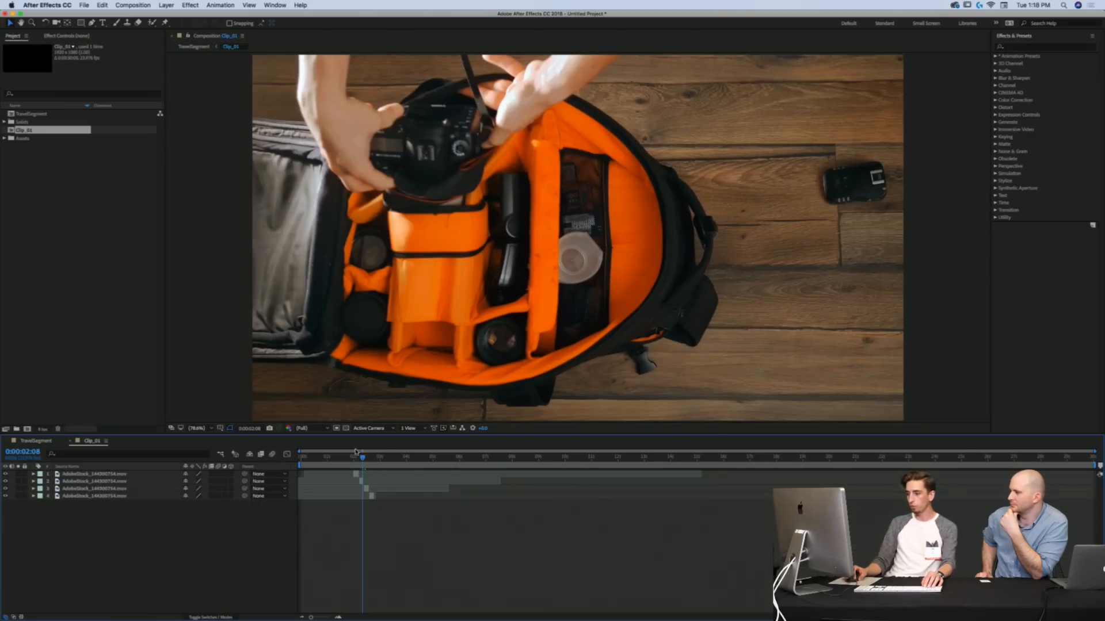
drag(342, 456, 474, 484)
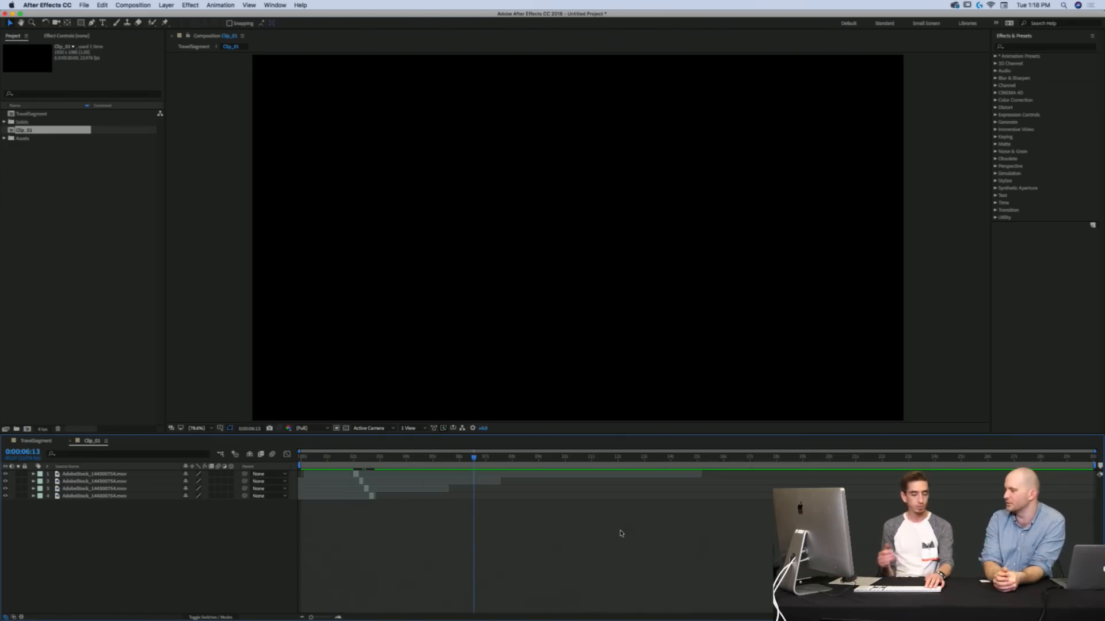
key(super+z)
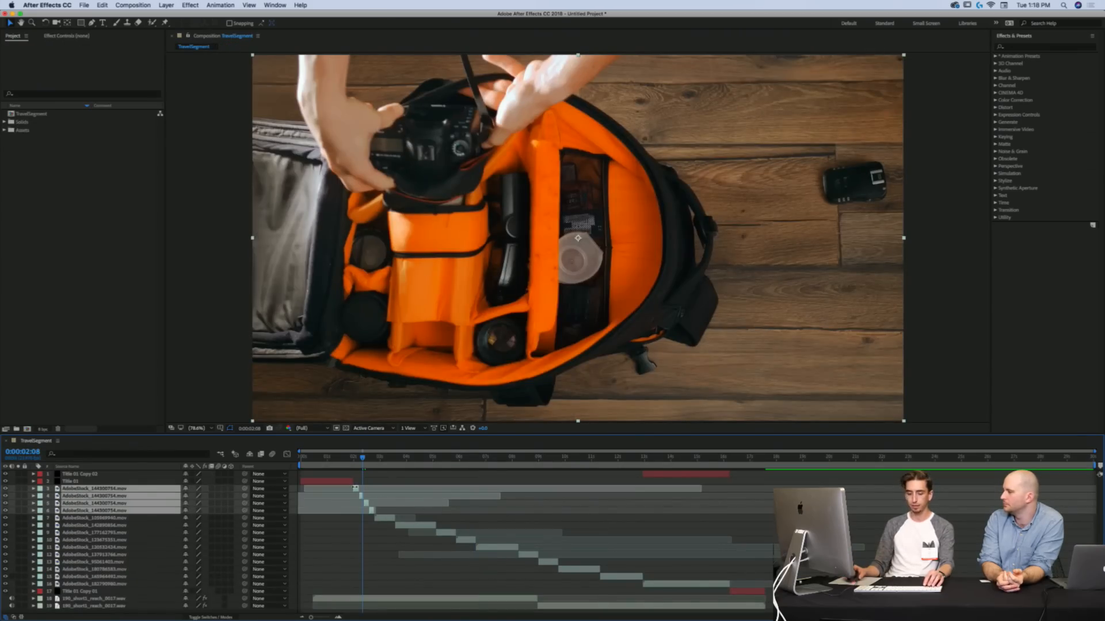
Step: Pre-compose the four camera-bag layers as Clip_01, adjusting the composition duration to the time span of the selected layers
key(super+shift+c)
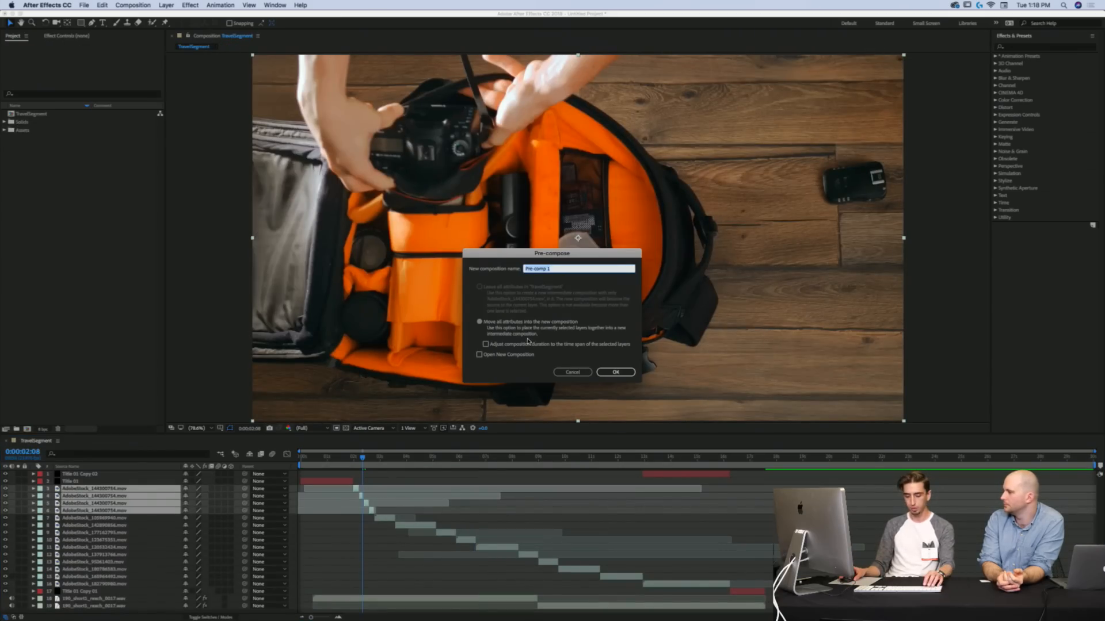
click(493, 344)
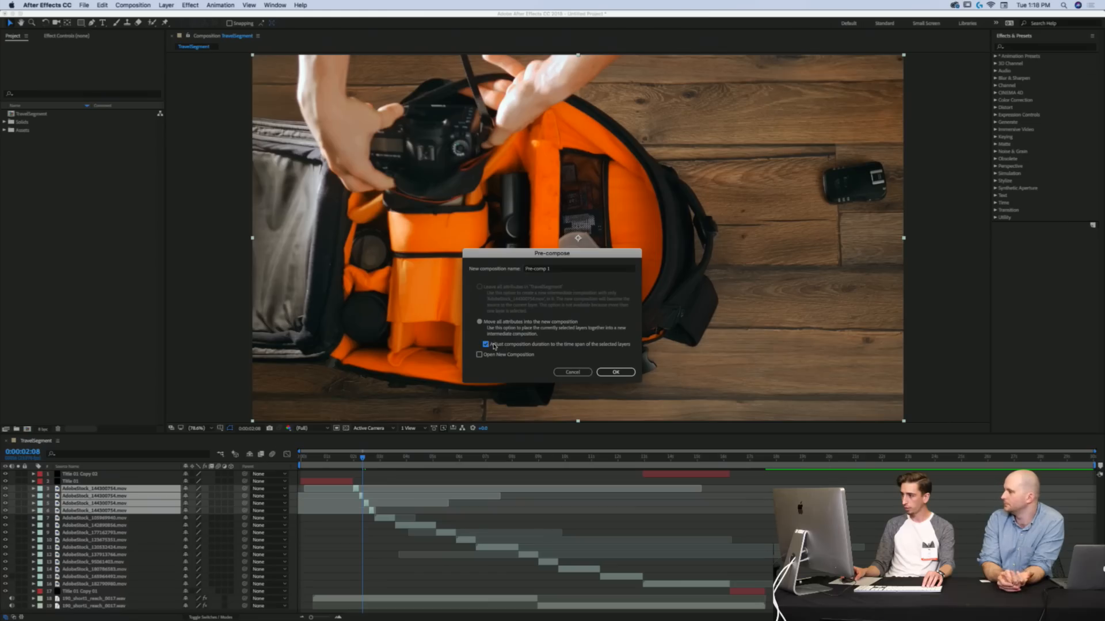
drag(560, 270, 508, 263)
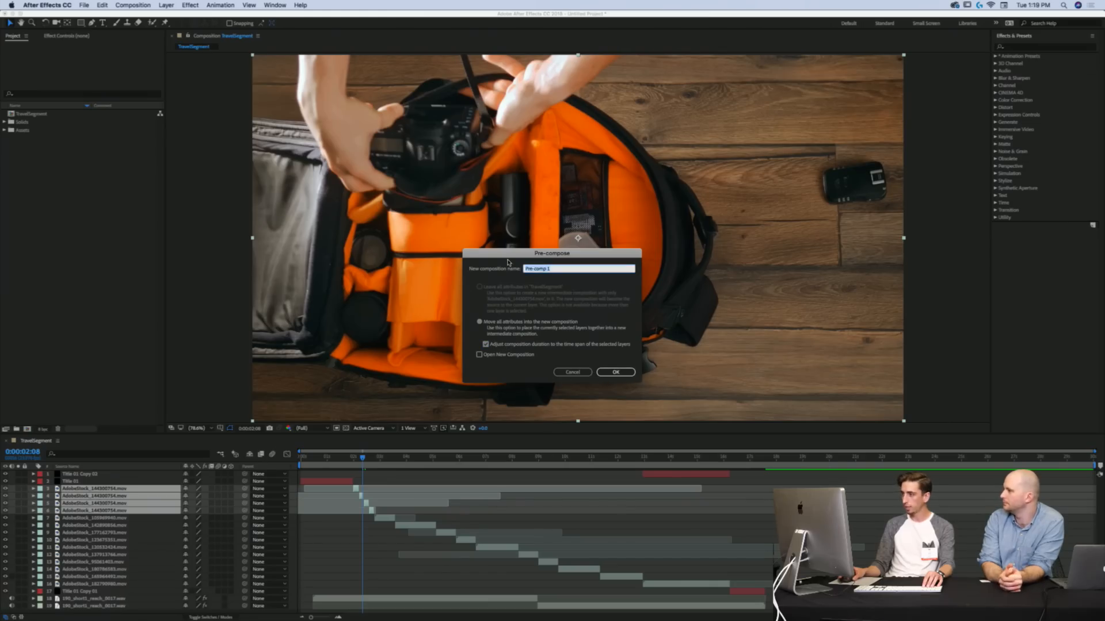
text(Clip_01)
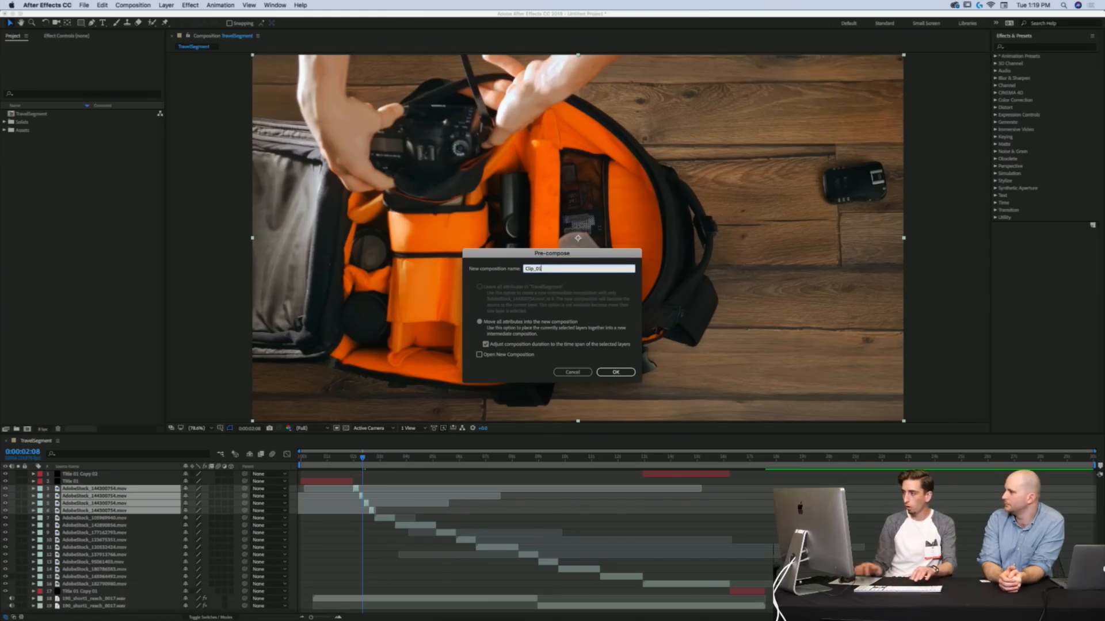
click(615, 372)
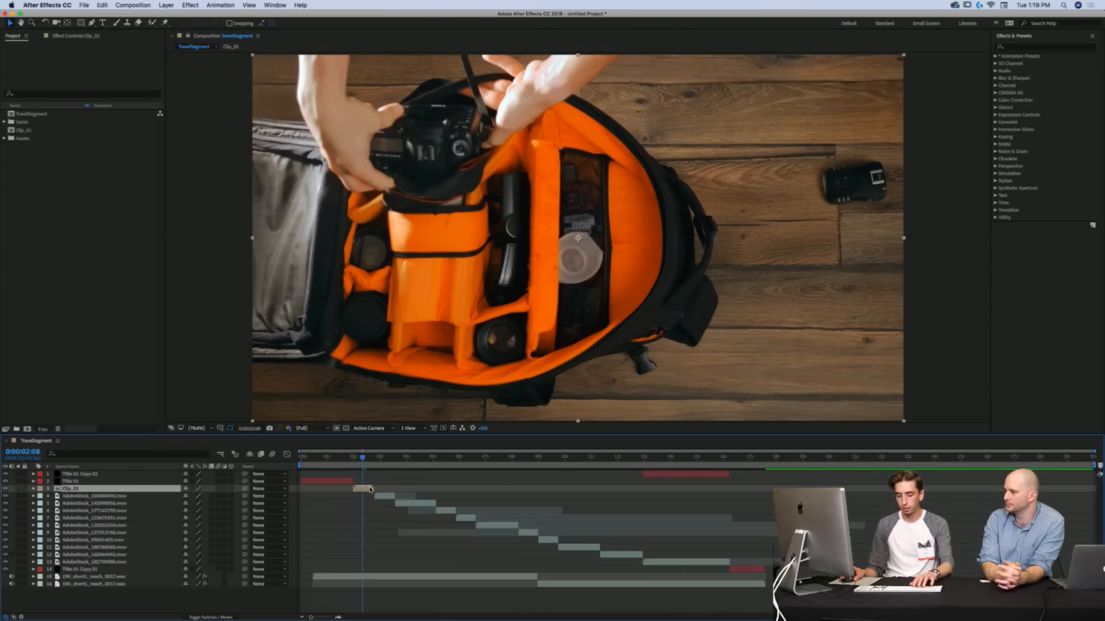
Step: Move the current time to Clip_01's in point, inspect the layers inside Clip_01 and return to TravelSegment
key(i)
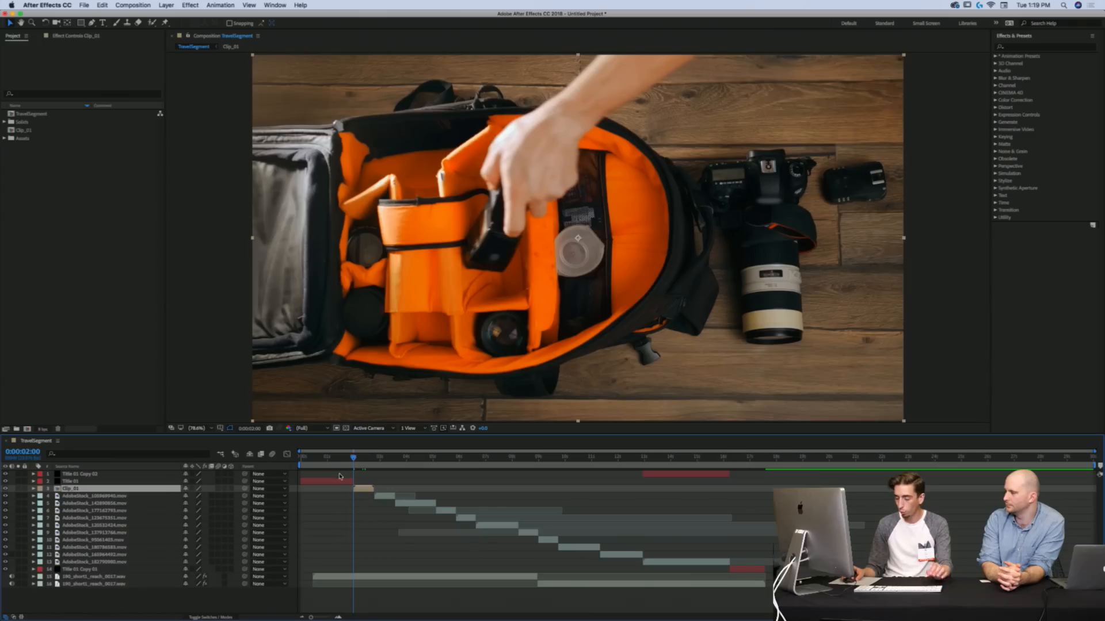
double_click(361, 489)
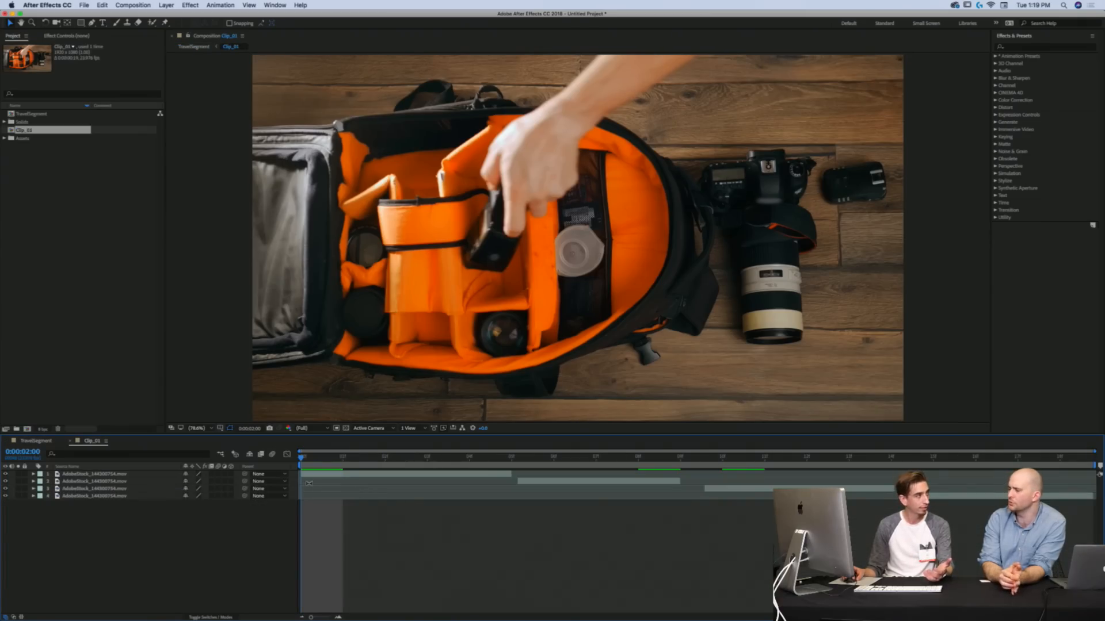
click(39, 441)
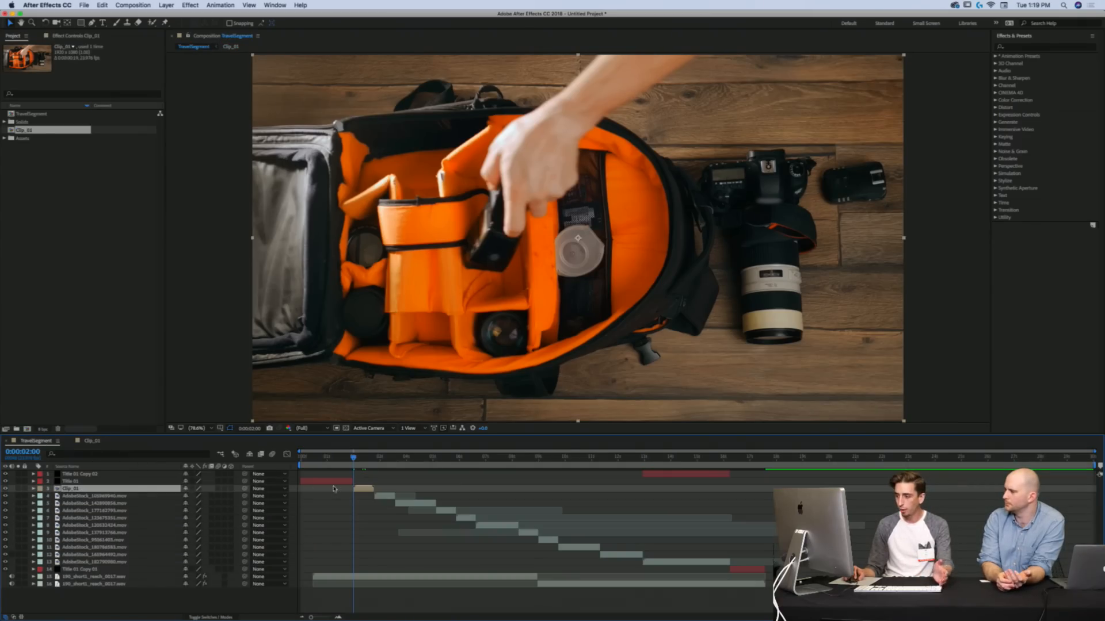
Step: Try sliding Clip_01 slightly earlier in TravelSegment, check its contents, and restore its original position
drag(364, 489, 357, 490)
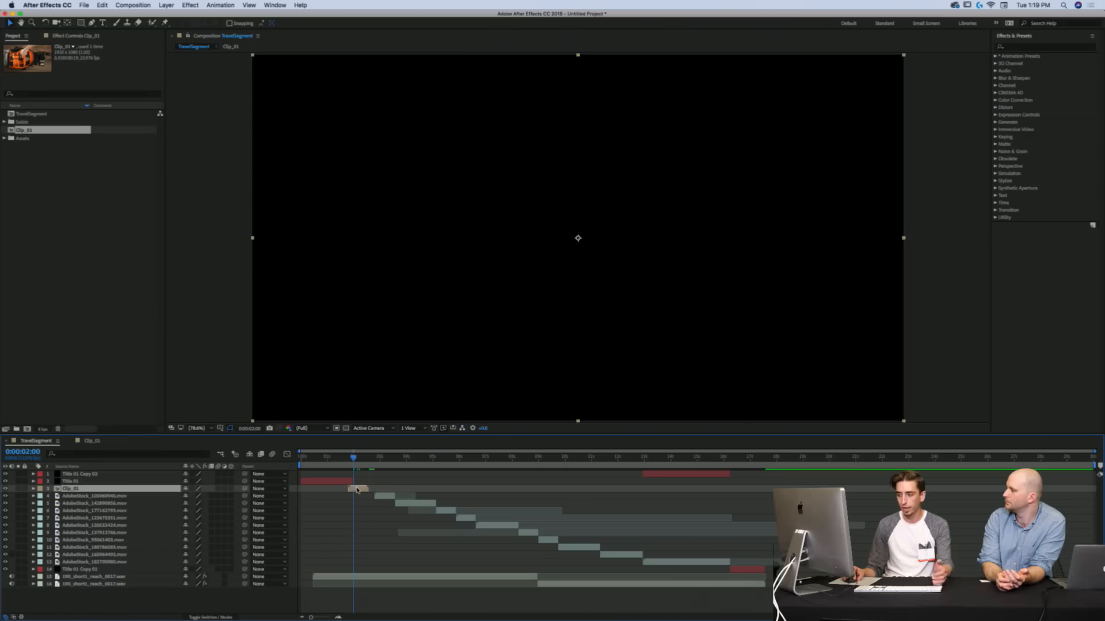
double_click(357, 490)
click(323, 461)
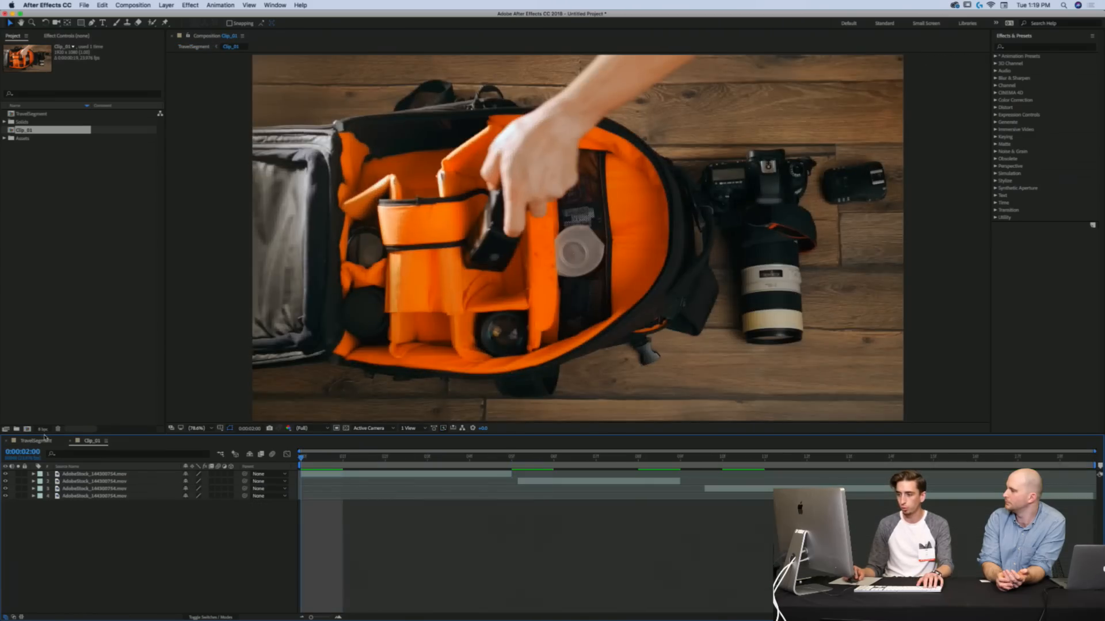
click(31, 442)
drag(349, 459, 369, 494)
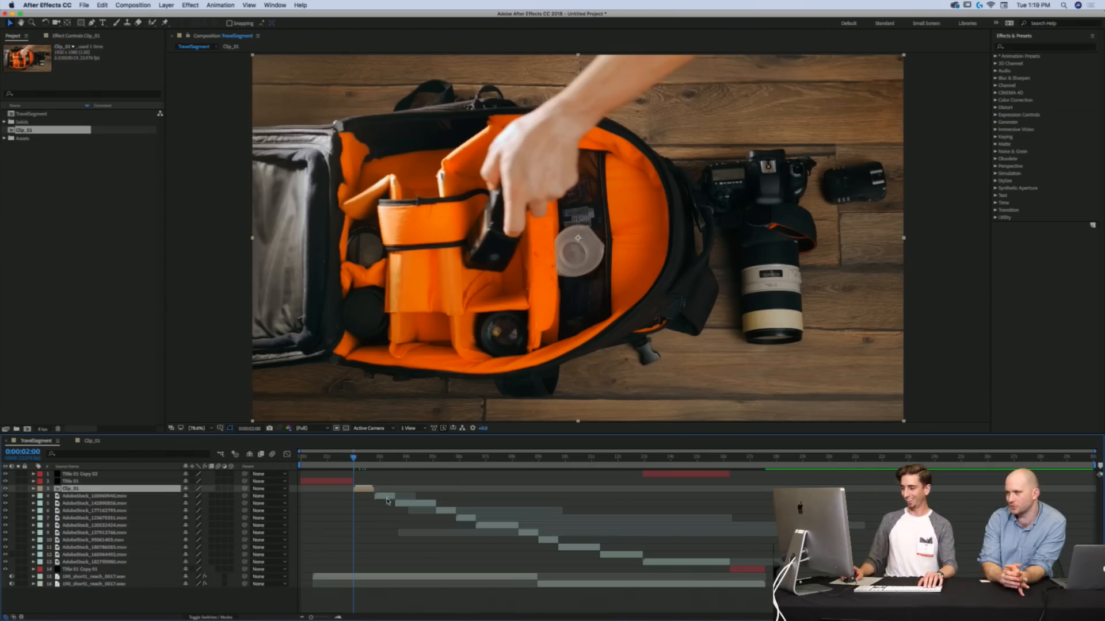
Step: Pre-compose the airplane-wing layer after Clip_01 under its default name, leaving all attributes in TravelSegment
click(387, 496)
click(381, 459)
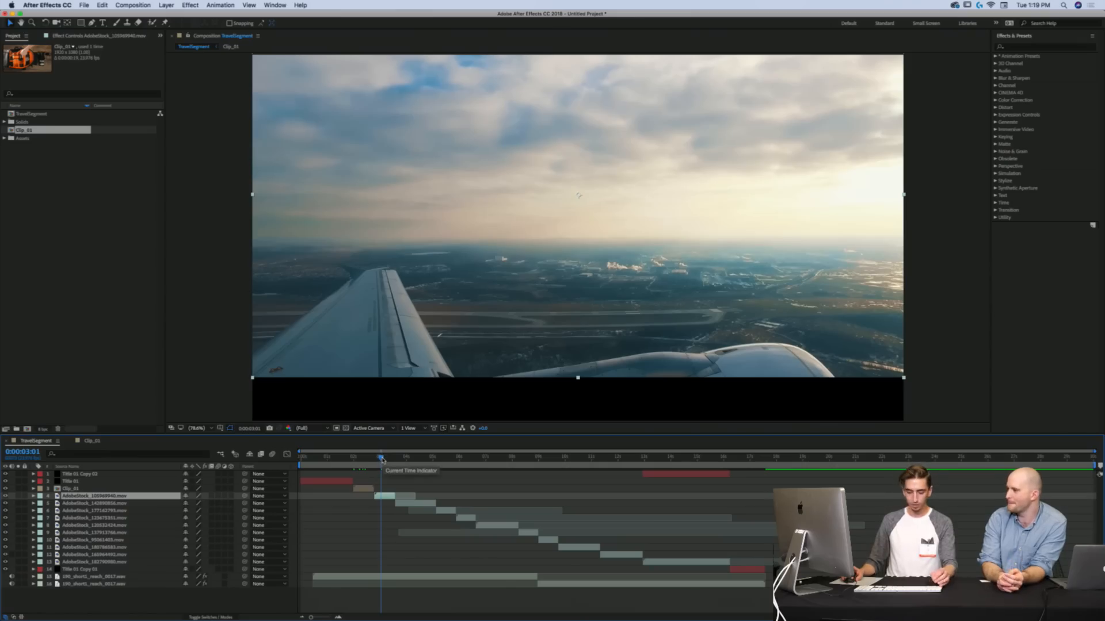
key(super+shift+c)
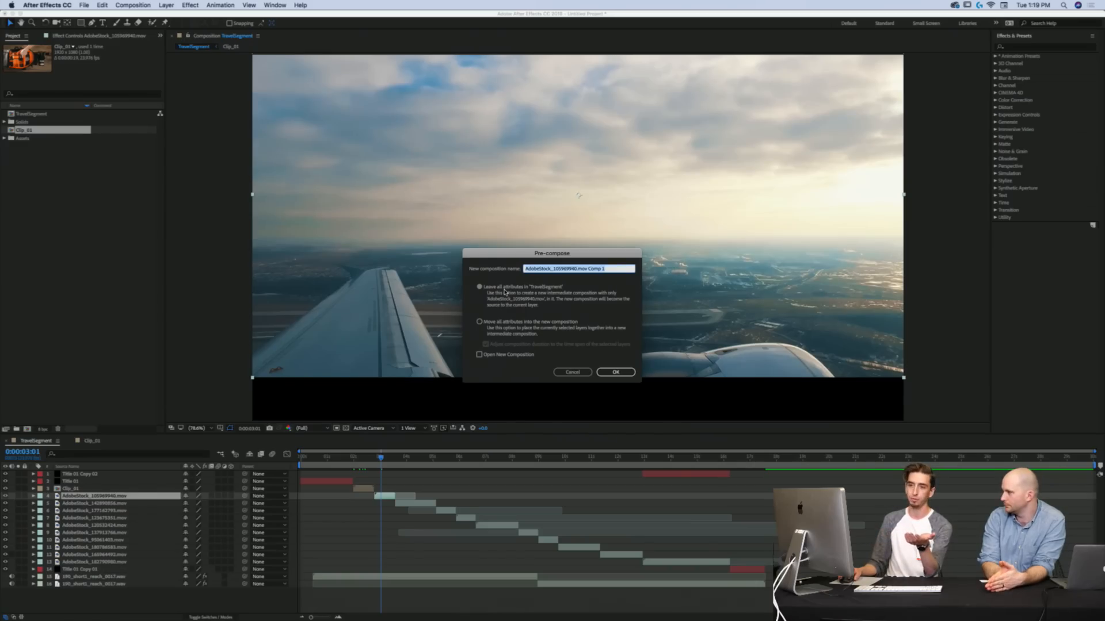
click(625, 373)
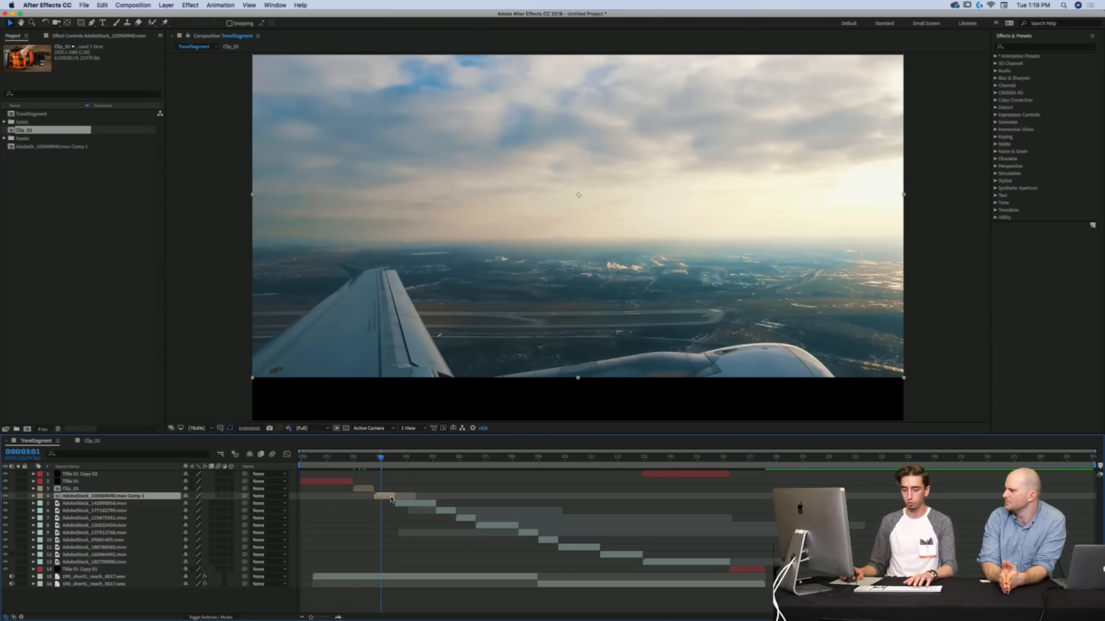
Step: Check the position, scale and keyframes kept on the airplane-wing pre-comp layer and undo its pre-composition
key(p)
key(shift+s)
key(u)
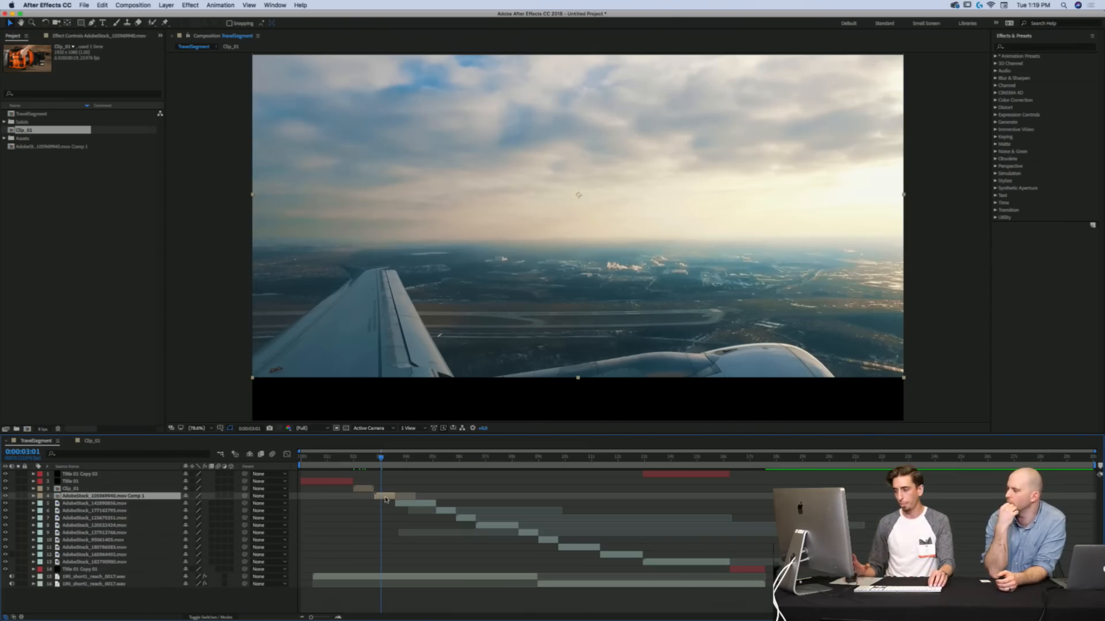
key(cmd+z)
Step: Pre-compose the airplane-wing layer as Clip_02, moving all attributes and adjusting the composition duration to the layer's time span
key(cmd+shift+c)
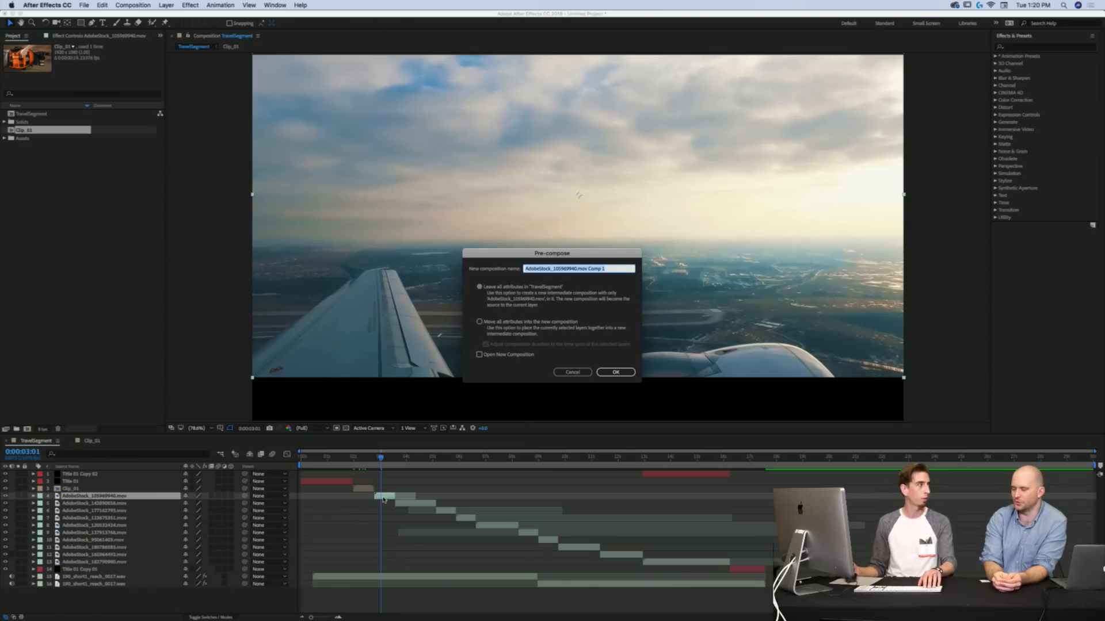
text(C)
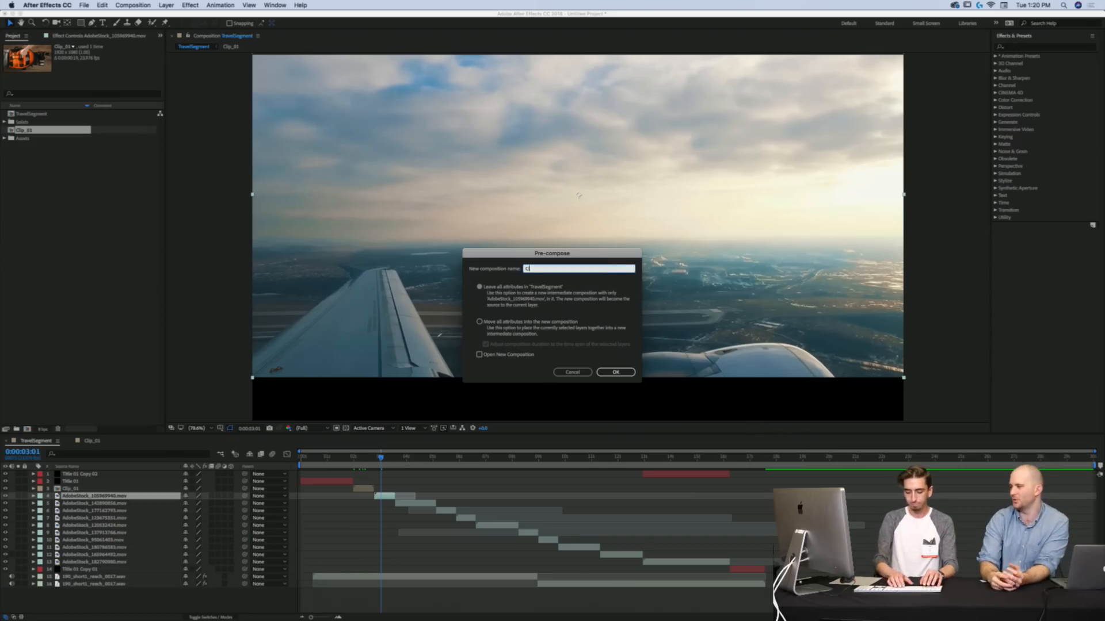
text(lip_02)
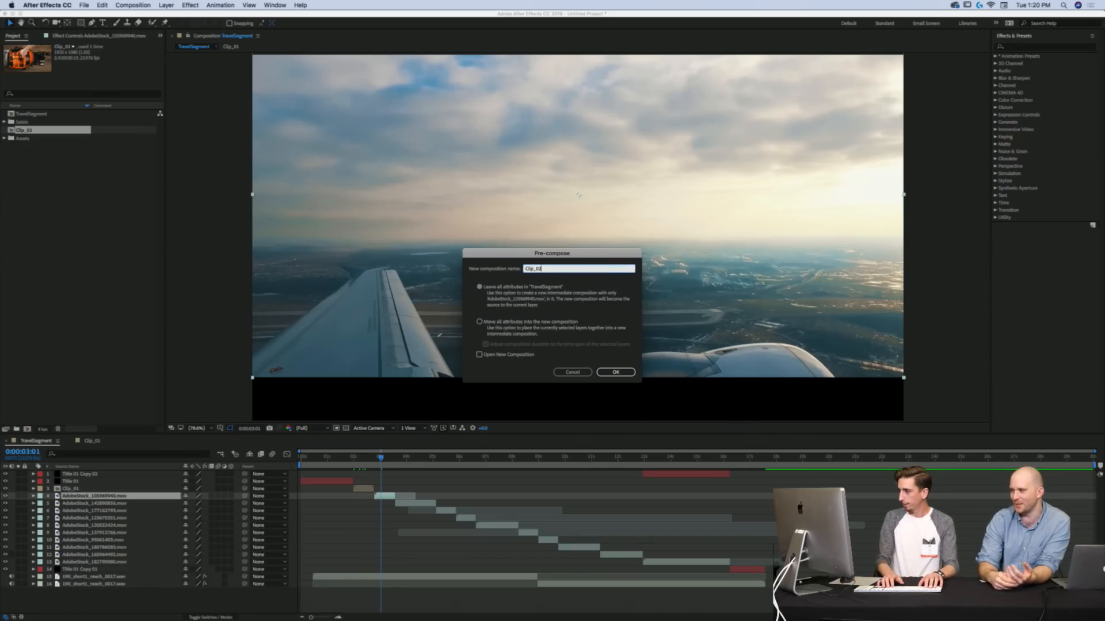
click(558, 321)
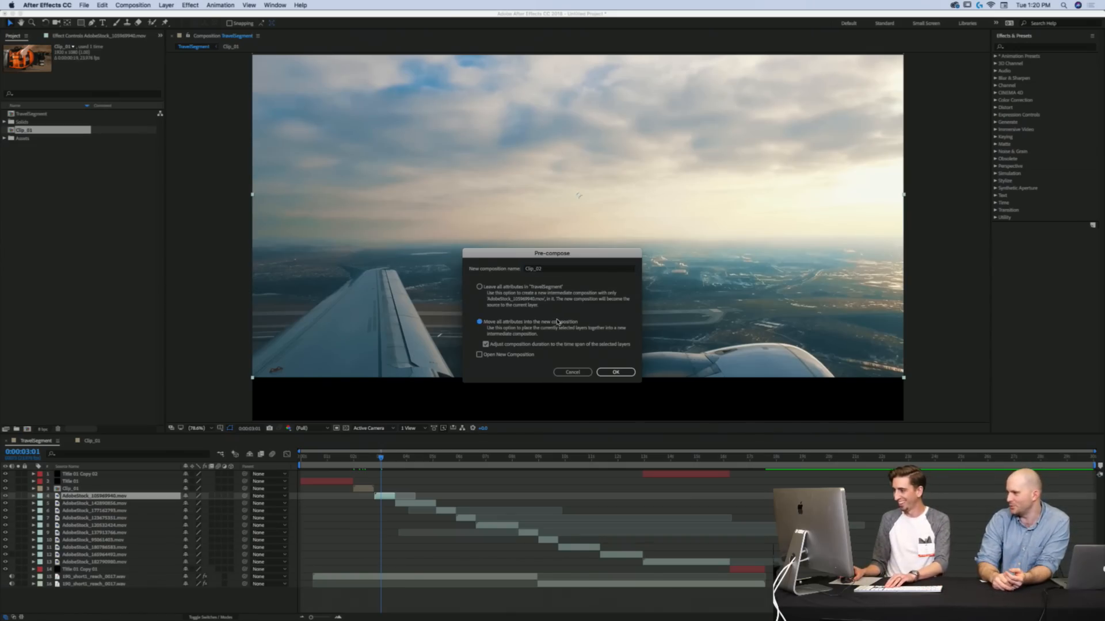
click(614, 373)
Step: Pre-compose the mountain-hiker layer after Clip_02 as Clip_03, with all attributes moved into the new composition and its duration adjusted
click(415, 458)
click(424, 504)
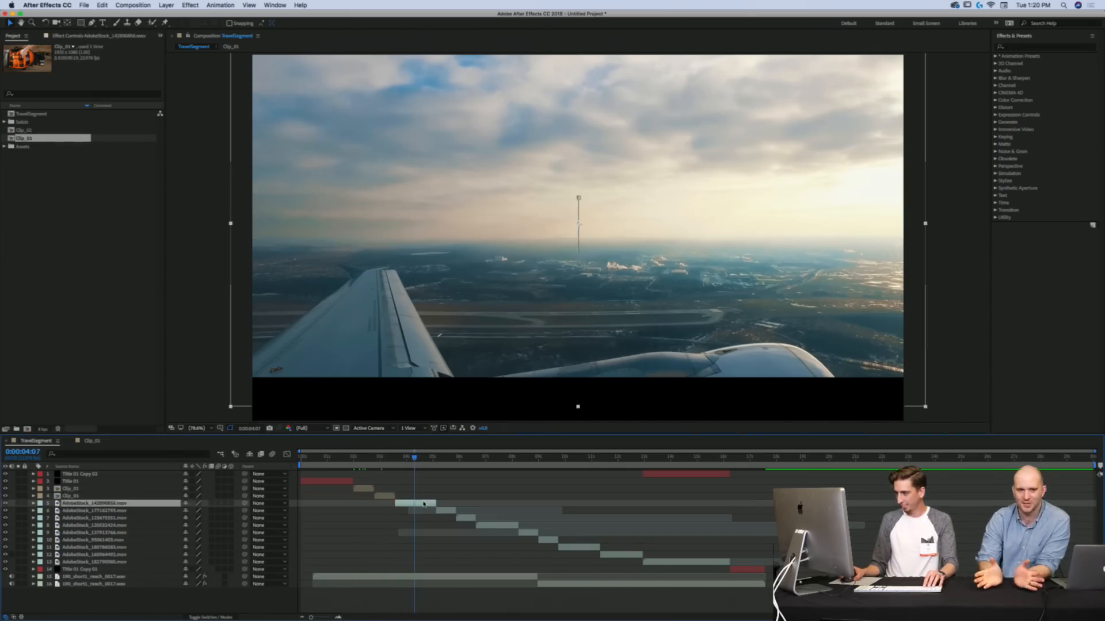
key(super+shift+c)
text(C)
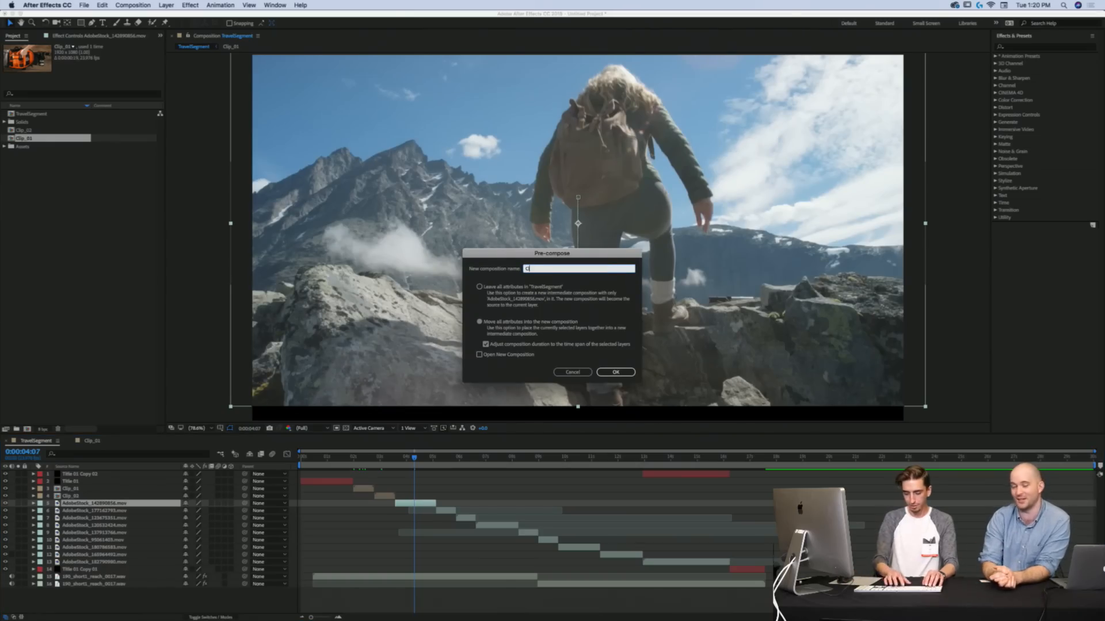
text(lip_03)
key(Return)
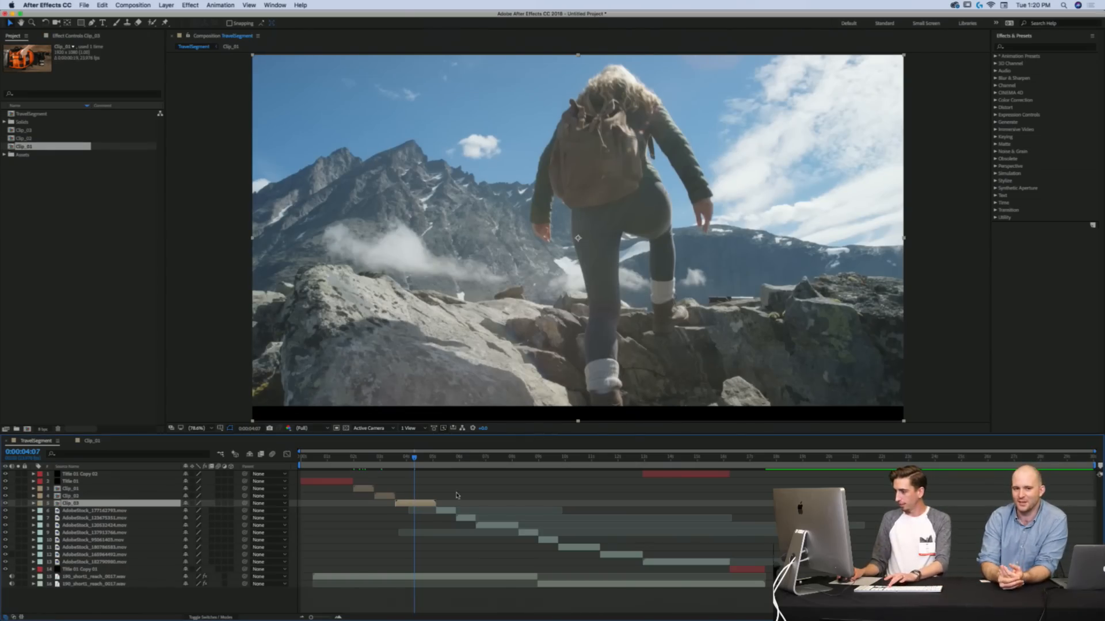
Step: Pre-compose the overhead white-water river layer as Clip_04, with all attributes moved and the duration fitted to the layer
click(449, 460)
click(449, 511)
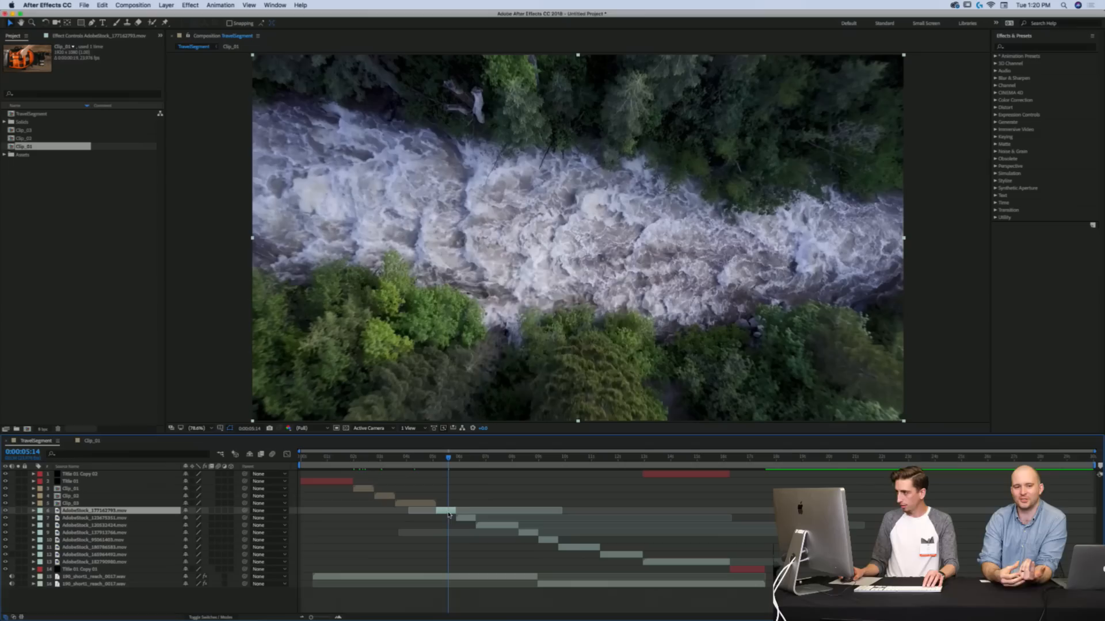
key(super+shift+c)
text(Clip_04)
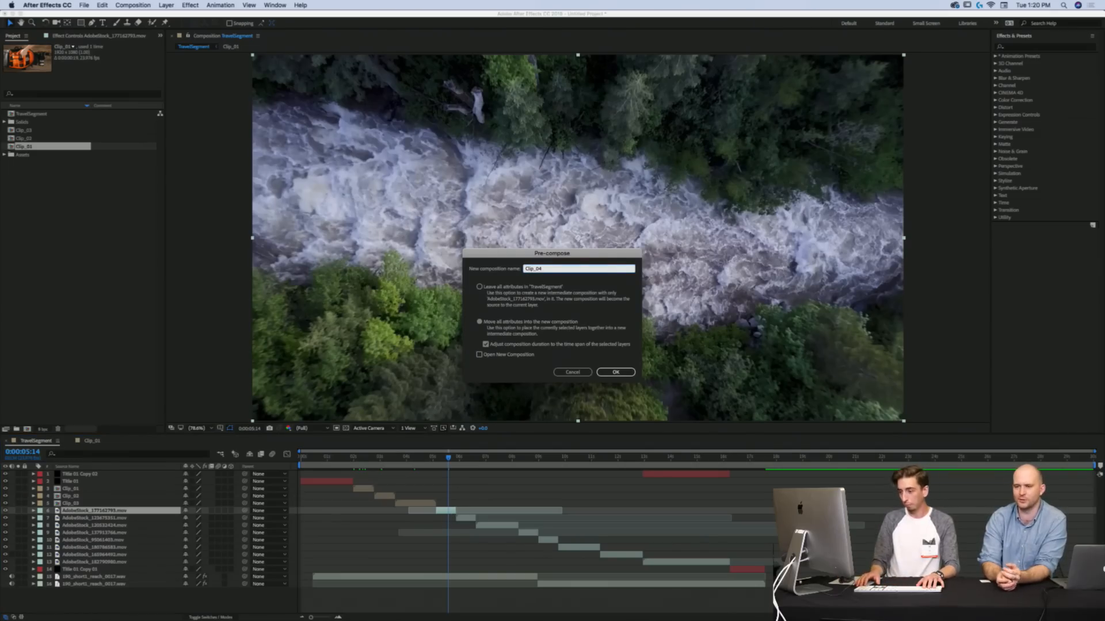
key(Return)
Step: Pre-compose the turquoise rocky river layer following Clip_04 as Clip_05, keeping the move-all-attributes and adjusted-duration options
click(461, 459)
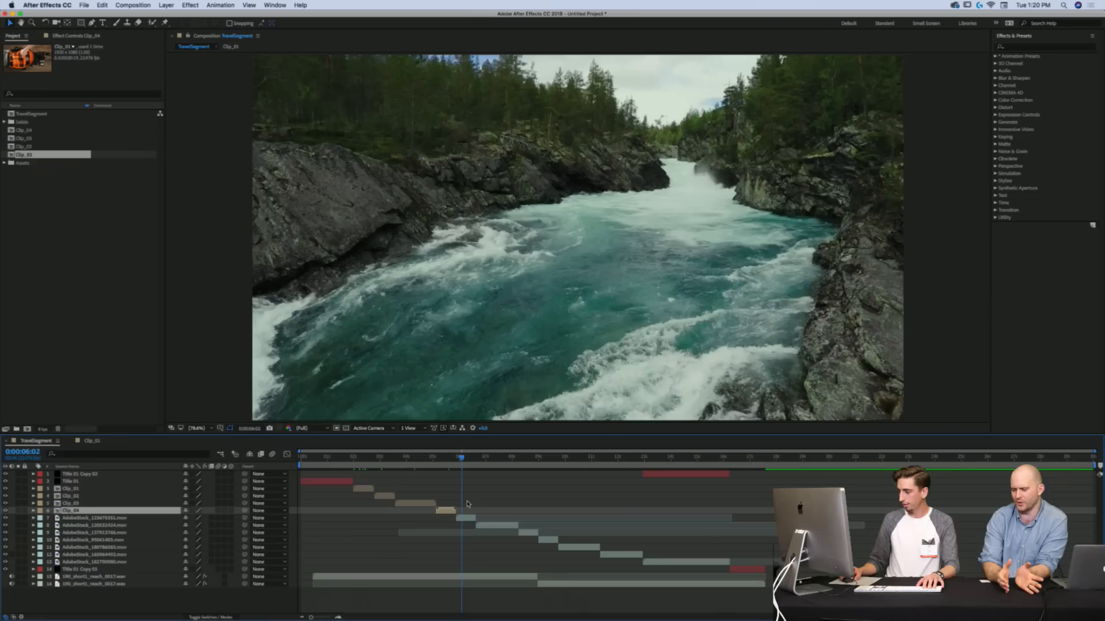
click(466, 517)
key(super+shift+c)
text(C)
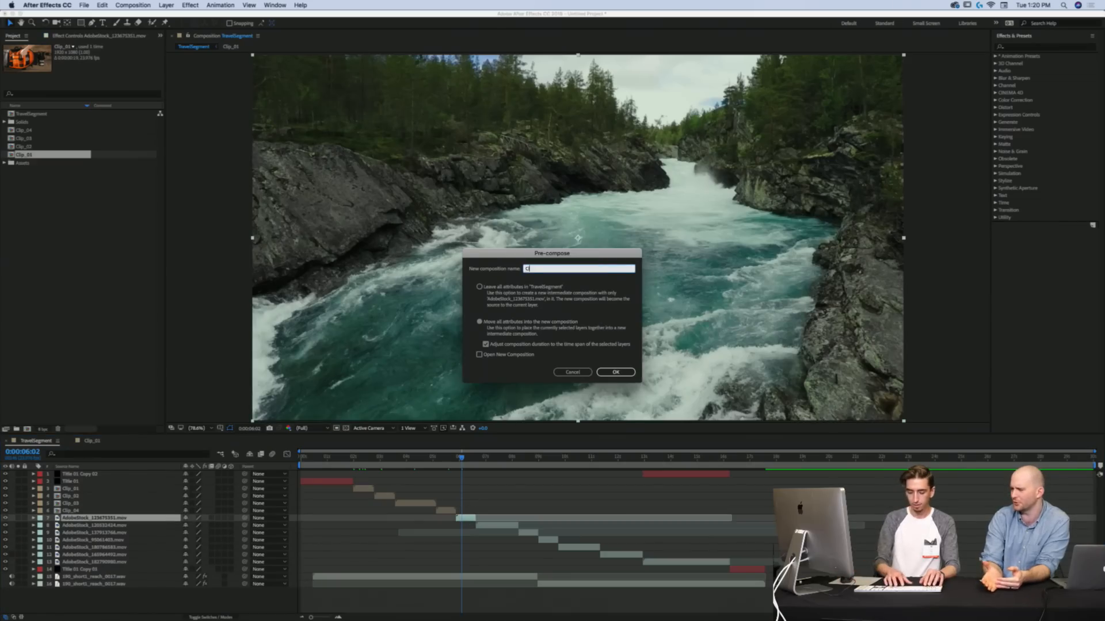
text(lip)
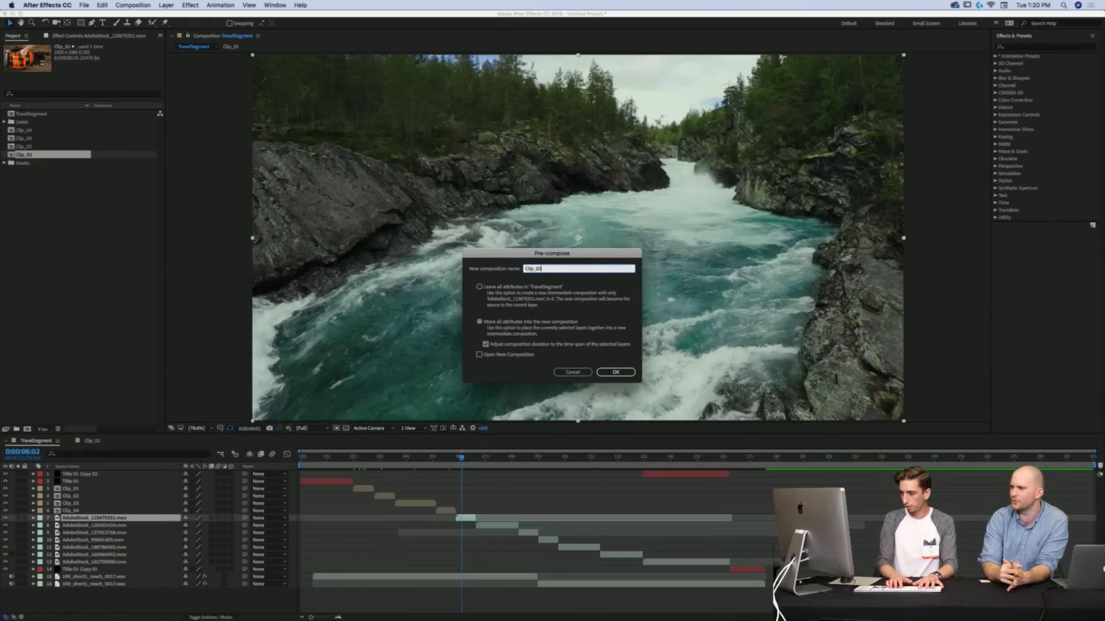
text(_05)
key(Return)
Step: Pre-compose the layer of the person in the orange jacket on snow as Clip_06, moving all attributes with adjusted duration
click(478, 458)
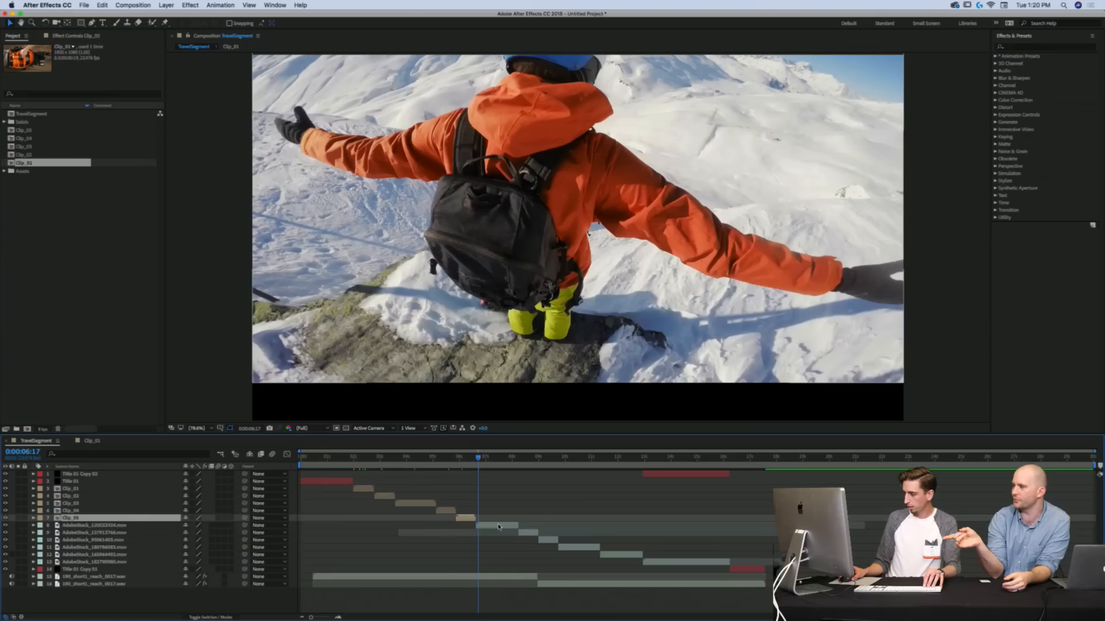
click(498, 527)
key(super+shift+c)
text(Clip_06)
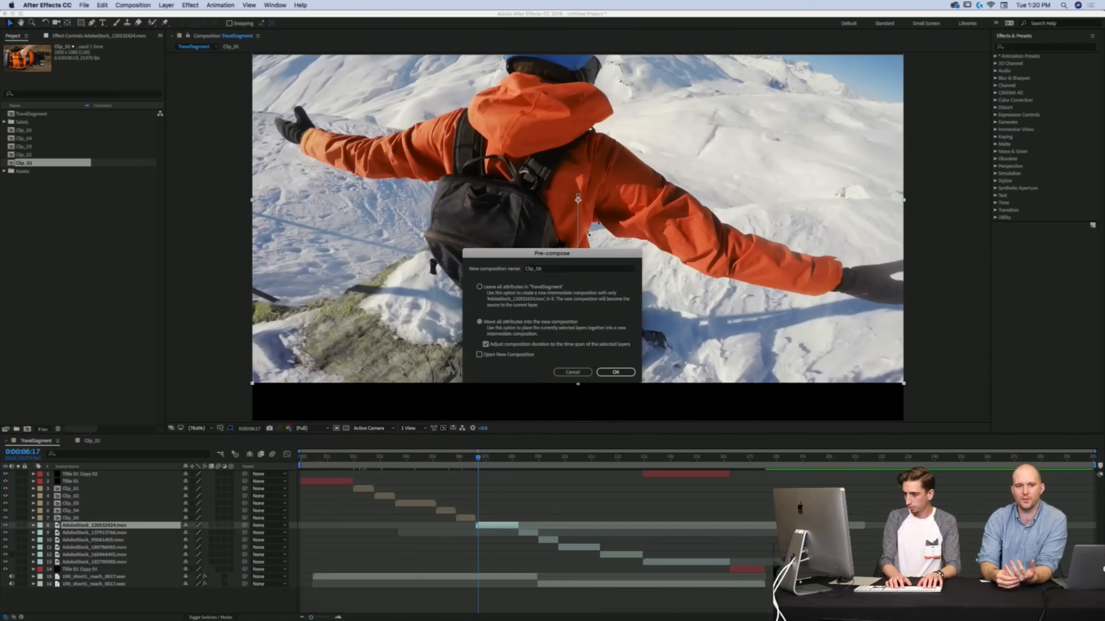
key(Return)
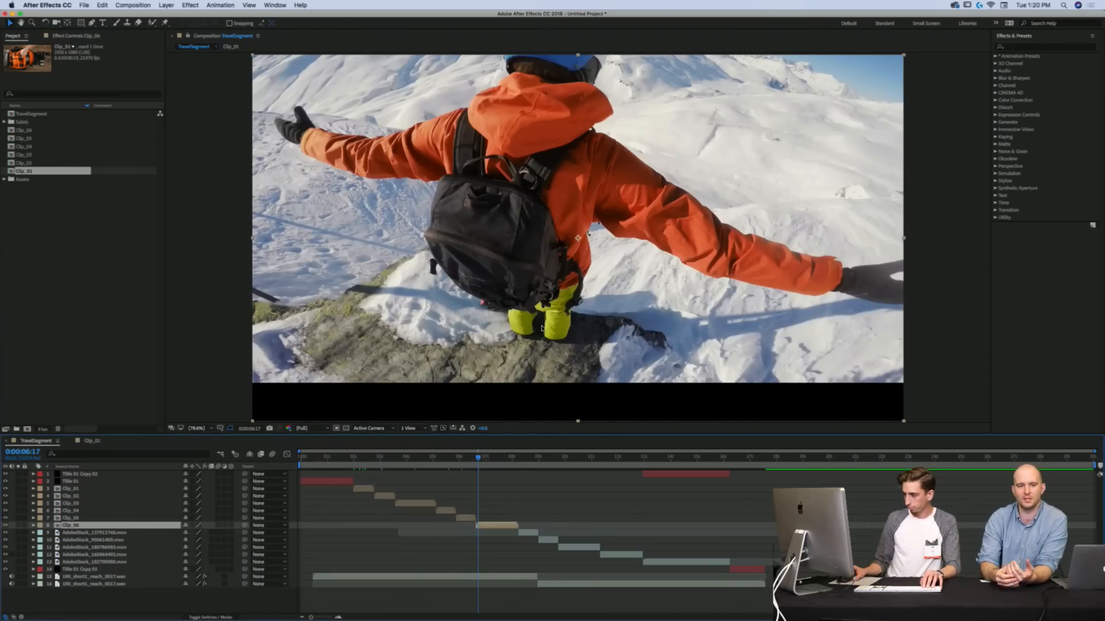
Step: Pre-compose the northern-lights layer as Clip_07, with all attributes moved and the duration adjusted to its time span
click(531, 459)
click(533, 533)
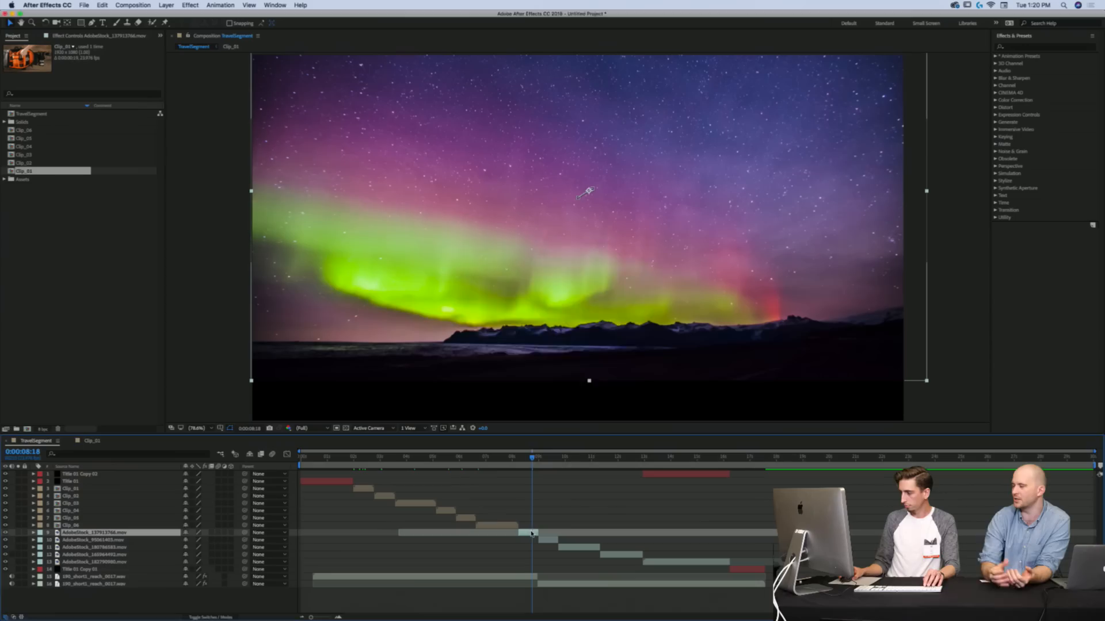
key(super+shift+c)
text(Clip_0)
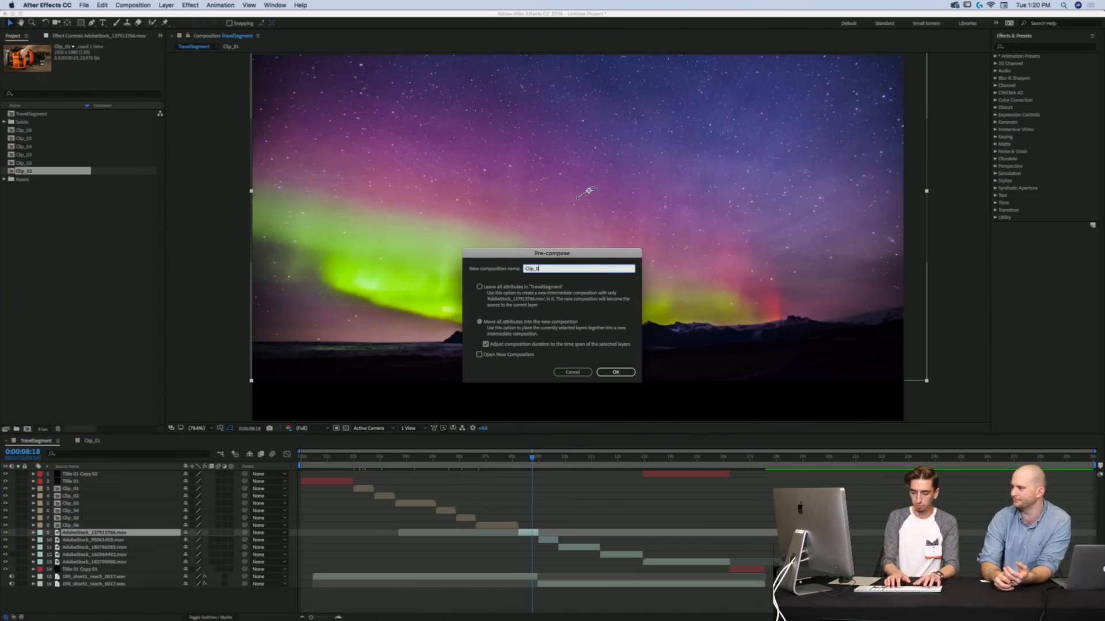
text(7)
key(Return)
Step: Pre-compose the golden field with acacia trees layer as Clips_08, moving all attributes and matching the duration to the layer
click(547, 459)
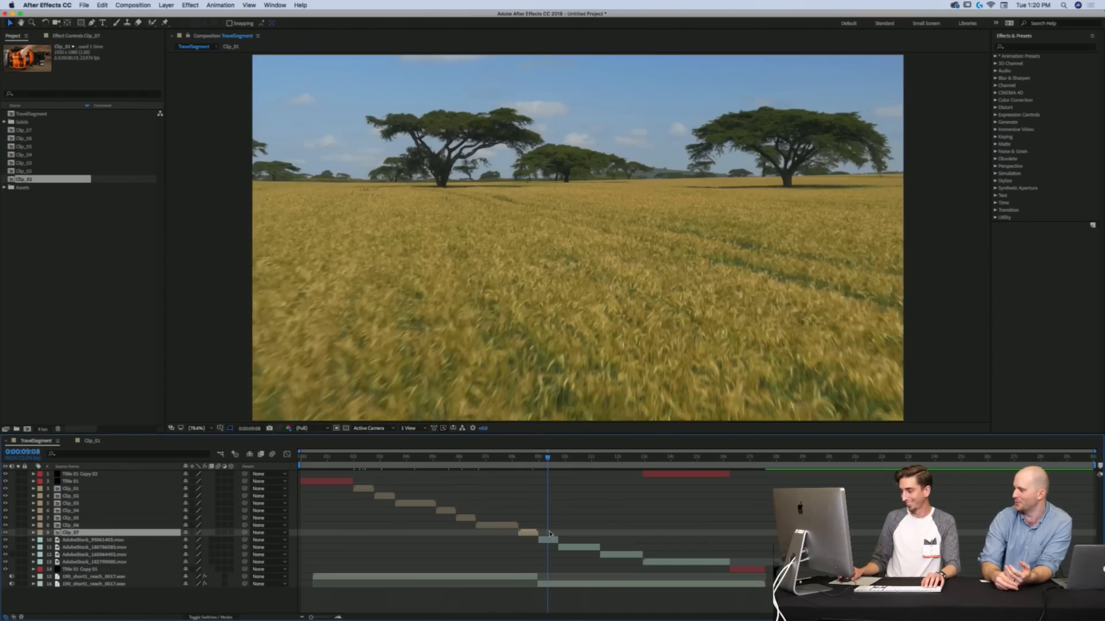
click(548, 539)
key(super+shift+c)
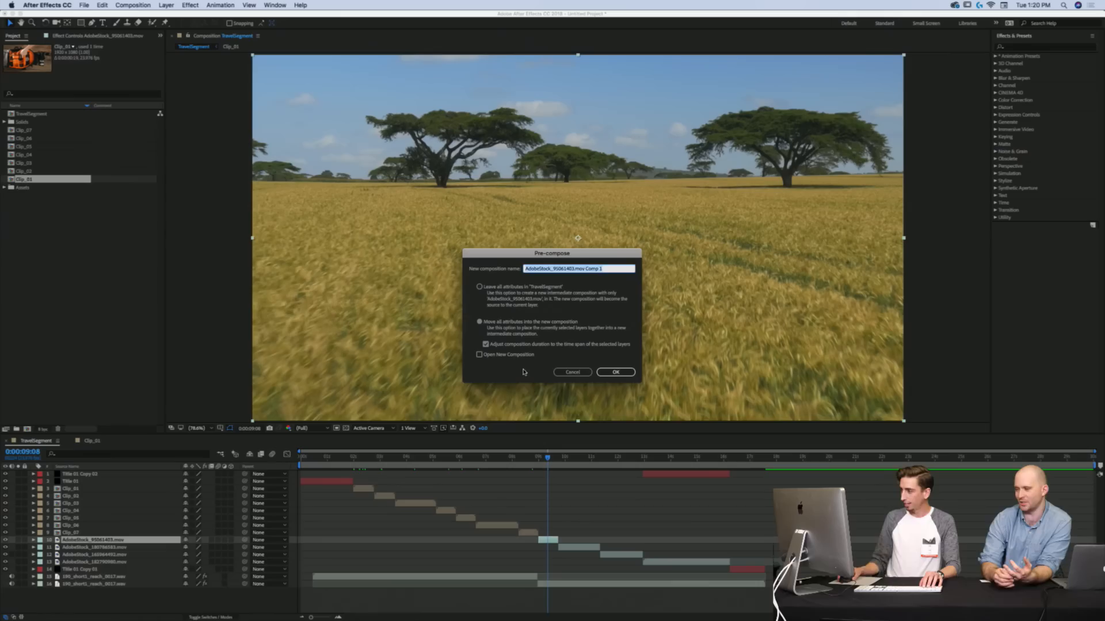
text(Clips_)
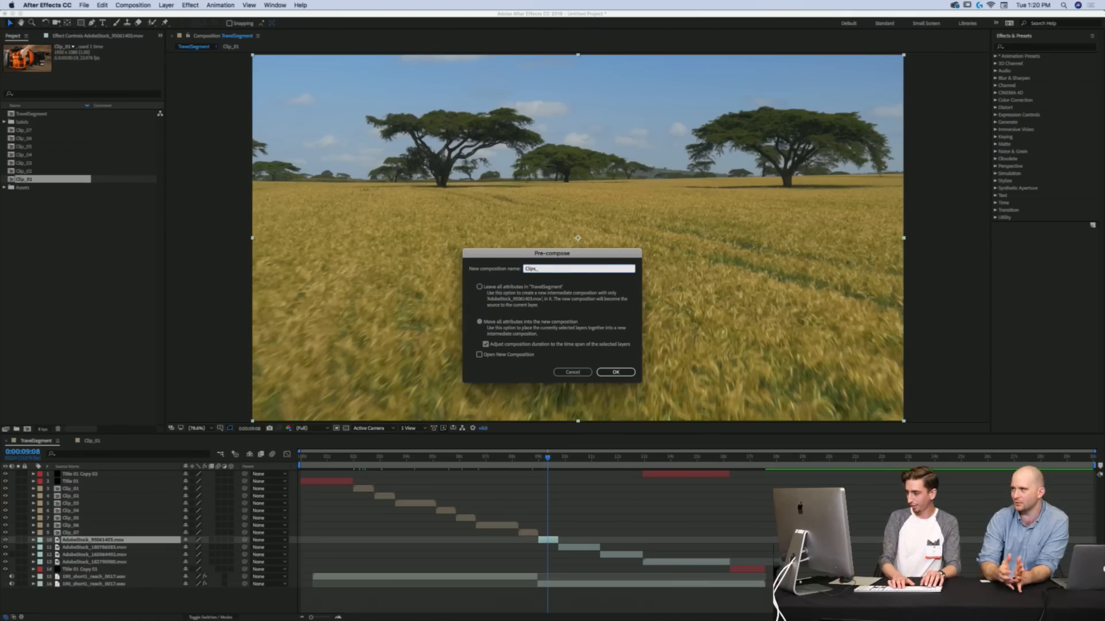
text(08)
key(Return)
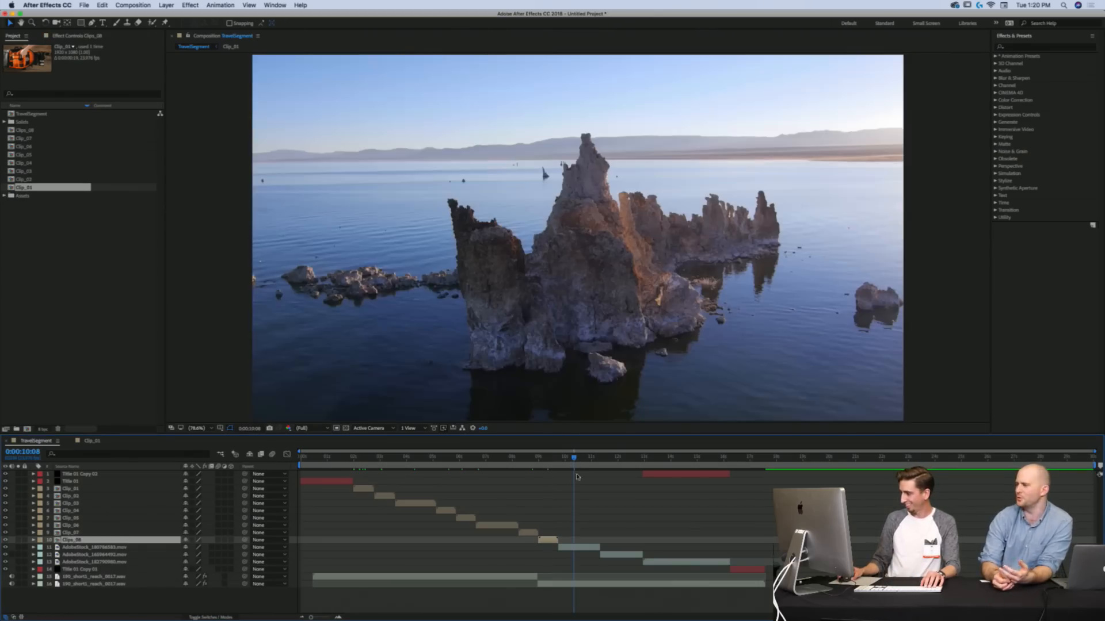
Step: Pre-compose the layer of rock towers in the lake as Clip_09, with all attributes moved and the duration adjusted
click(573, 459)
click(580, 549)
key(super+shift+c)
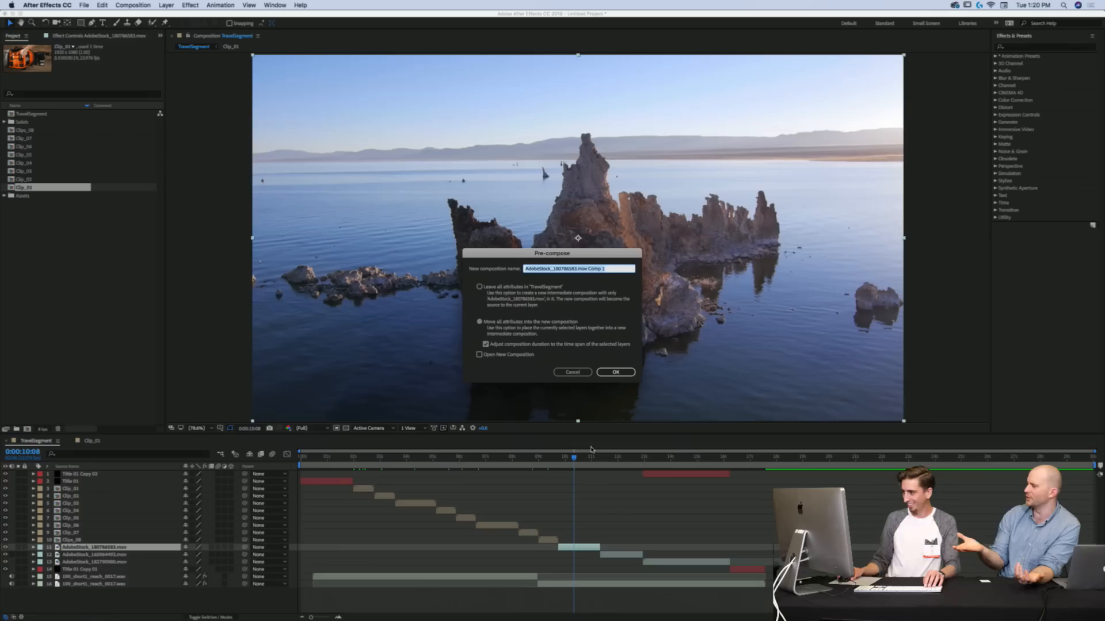
text(Clip_09)
key(Return)
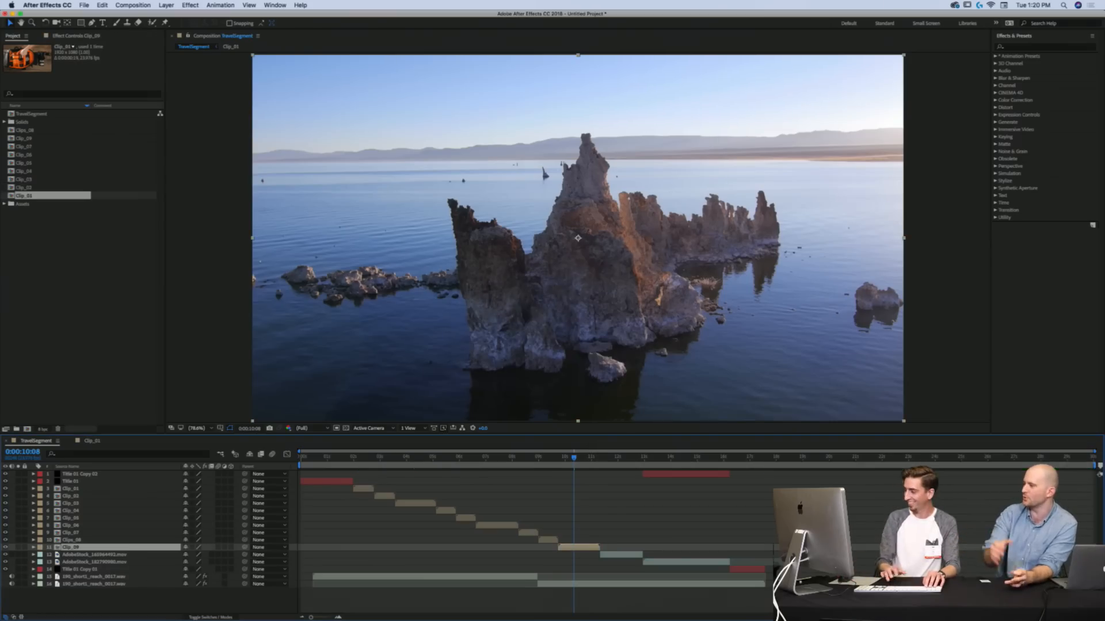
Step: Pre-compose the tropical island coast layer after Clip_09 as Clips_10, moving all attributes with the duration fitted to the layer
click(624, 458)
click(613, 554)
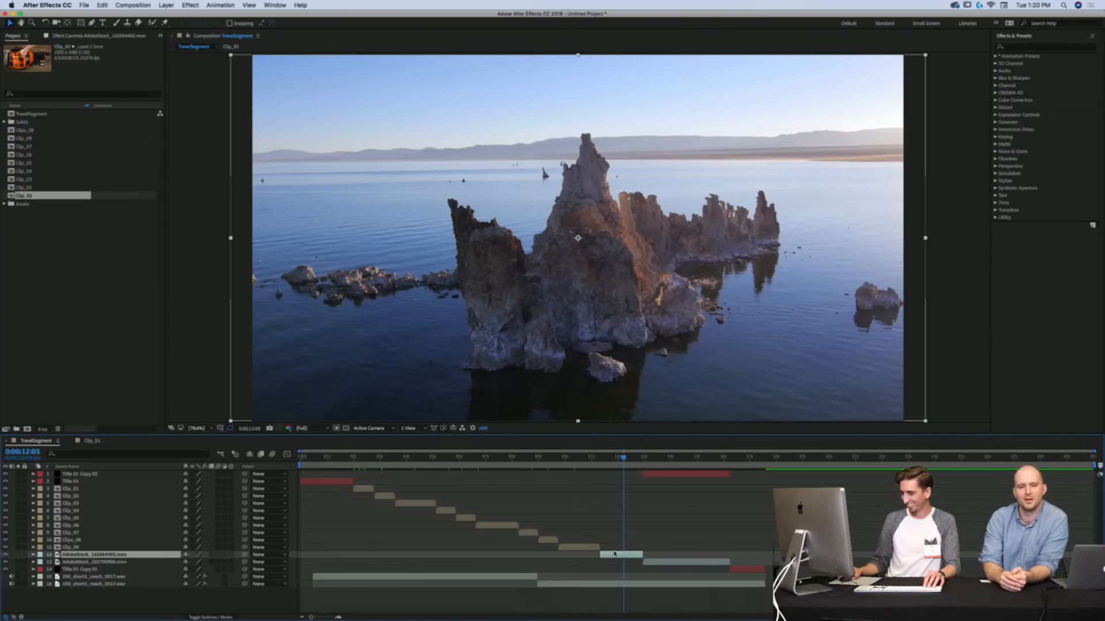
key(super+shift+c)
text(lips_10)
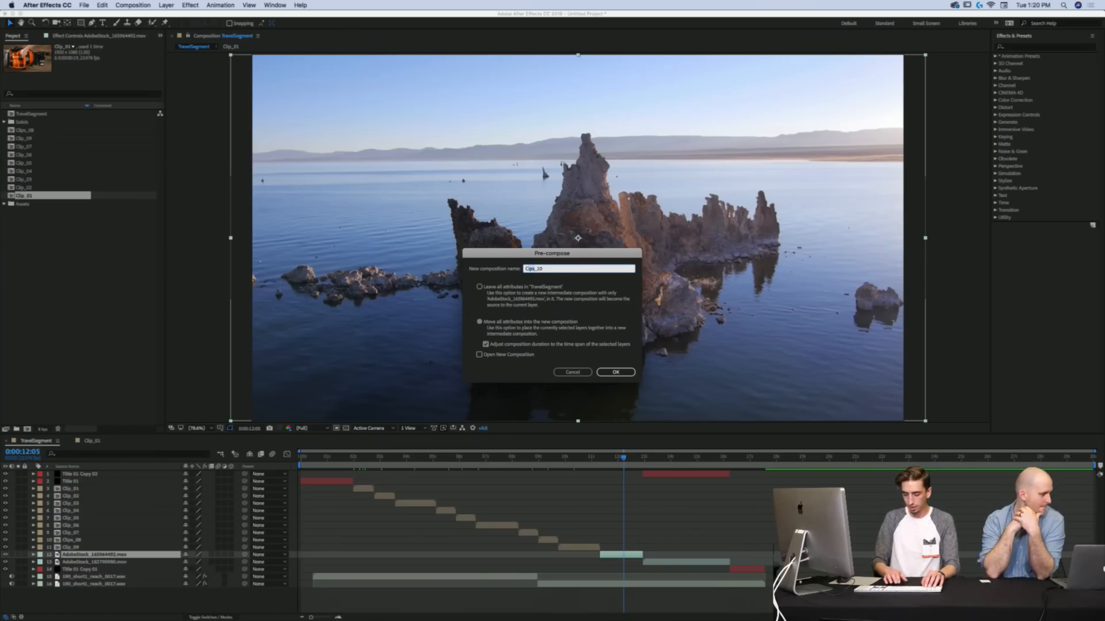
text(lips)
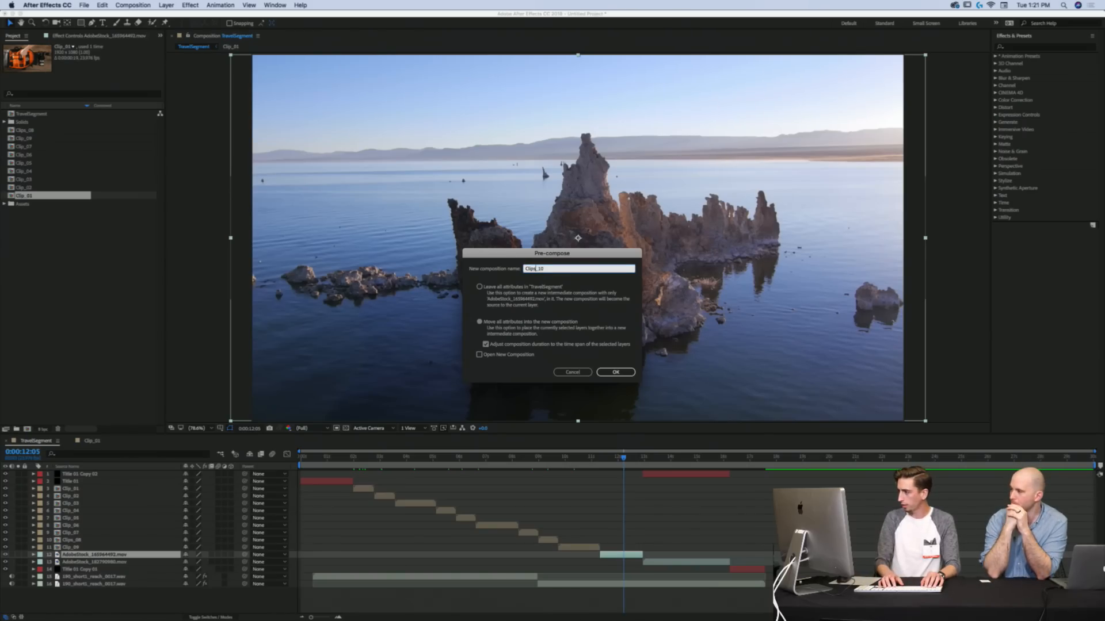
click(615, 372)
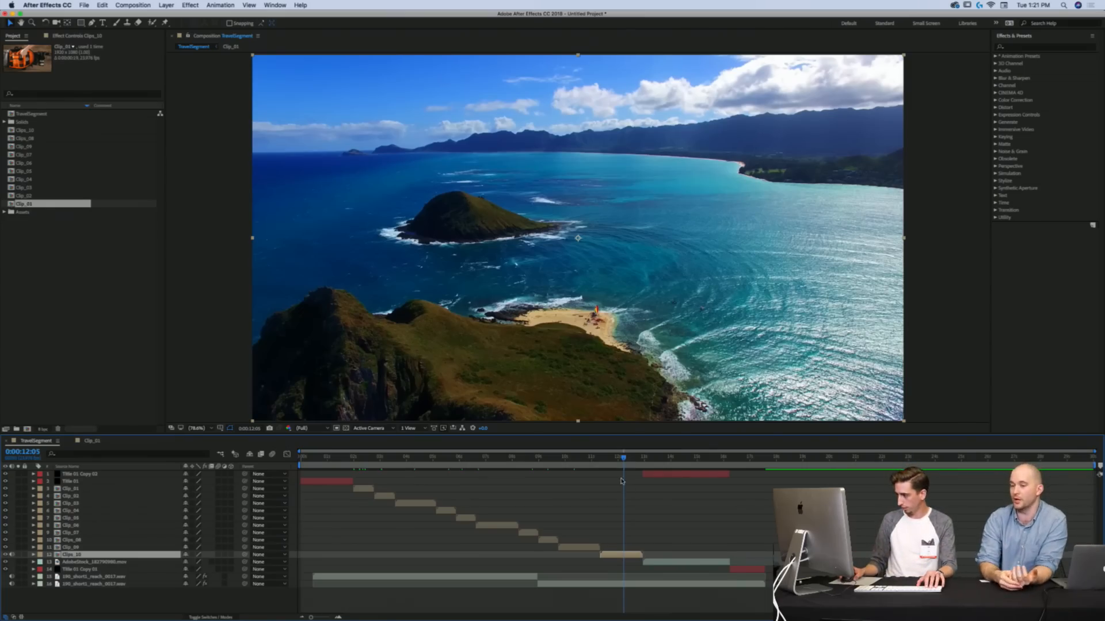
Step: Review Clip_09 in the timeline, and pre-compose the night city skyline layer as Clip_11 with all attributes moved and duration adjusted
drag(615, 460, 585, 460)
click(591, 549)
click(624, 459)
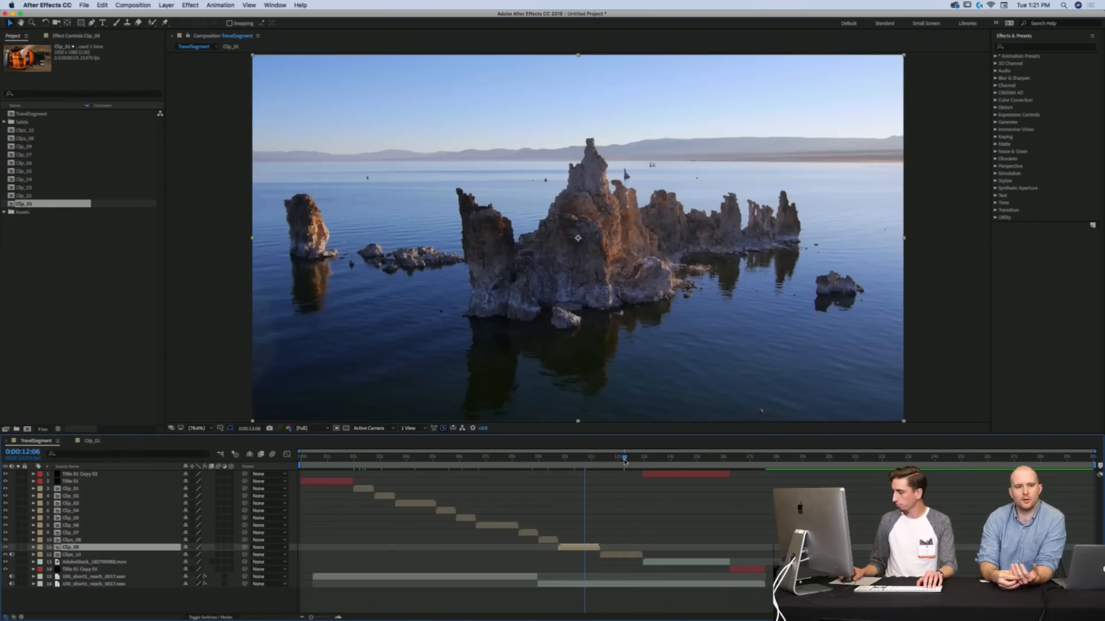
click(671, 458)
click(693, 559)
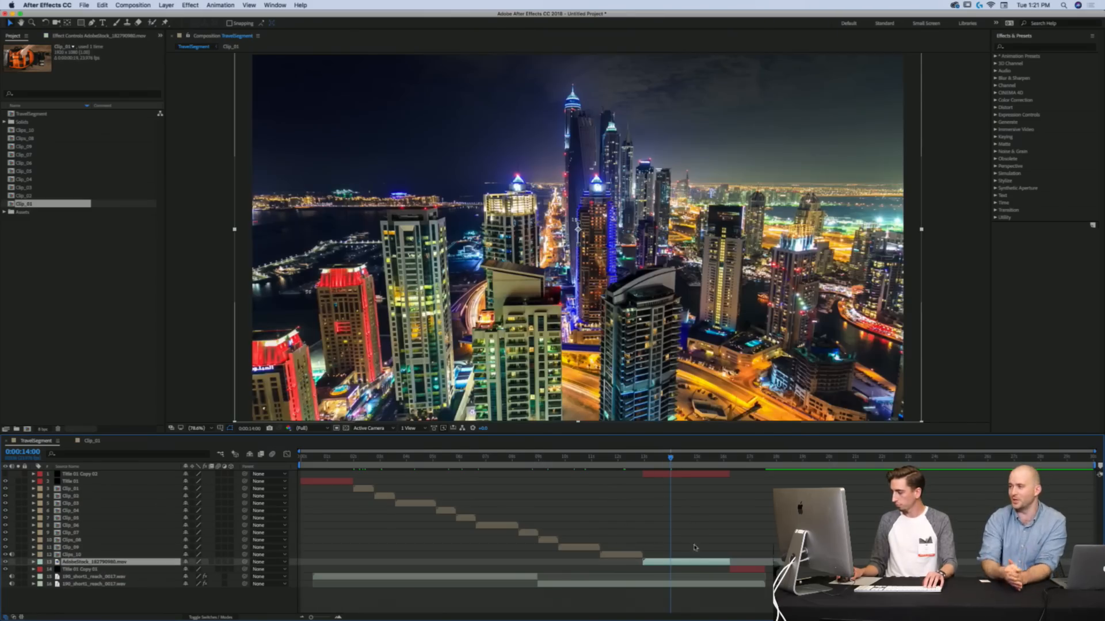
key(super+shift+c)
text(Clip_)
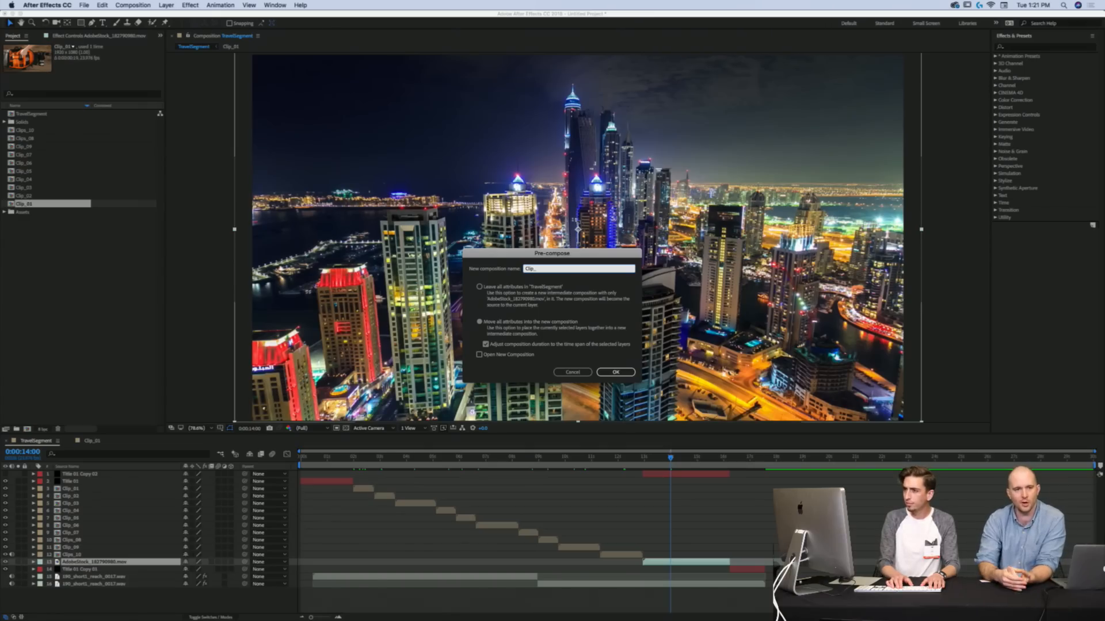
text(11)
key(Return)
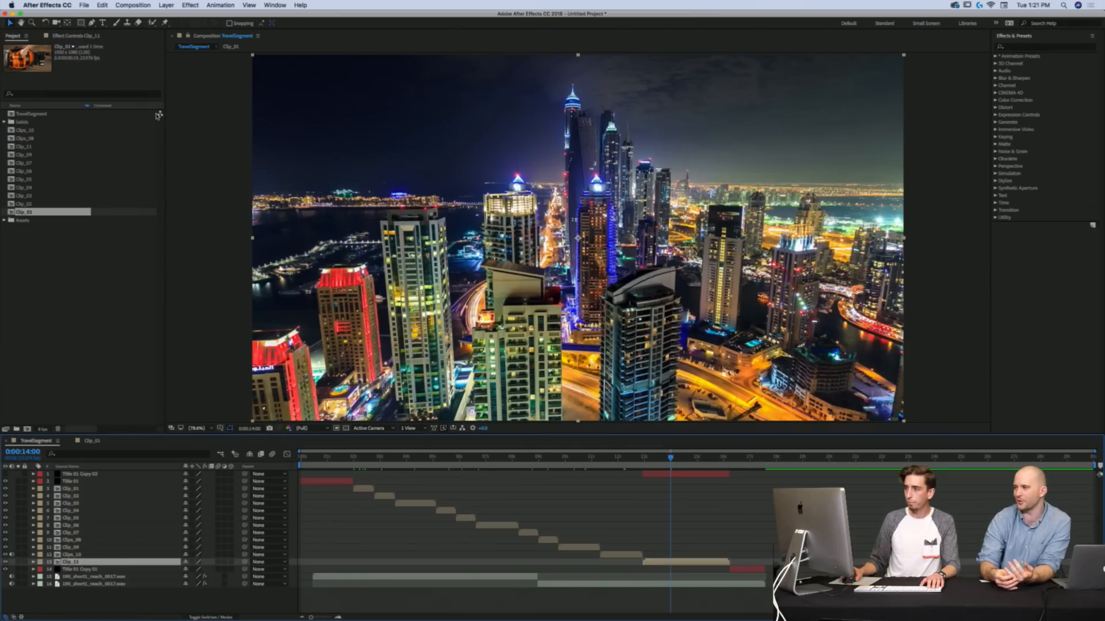
Step: Place the Type column directly after the Name column in the project list and sort the items by type
right_click(105, 106)
mouse_move(116, 133)
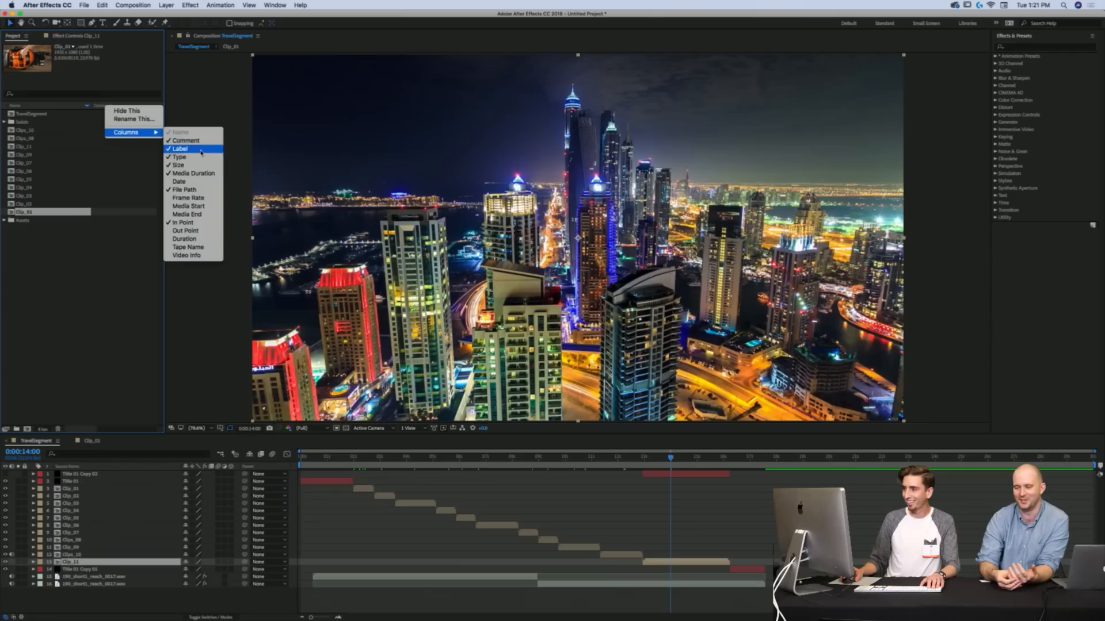
click(105, 149)
scroll(99, 410, right, 5)
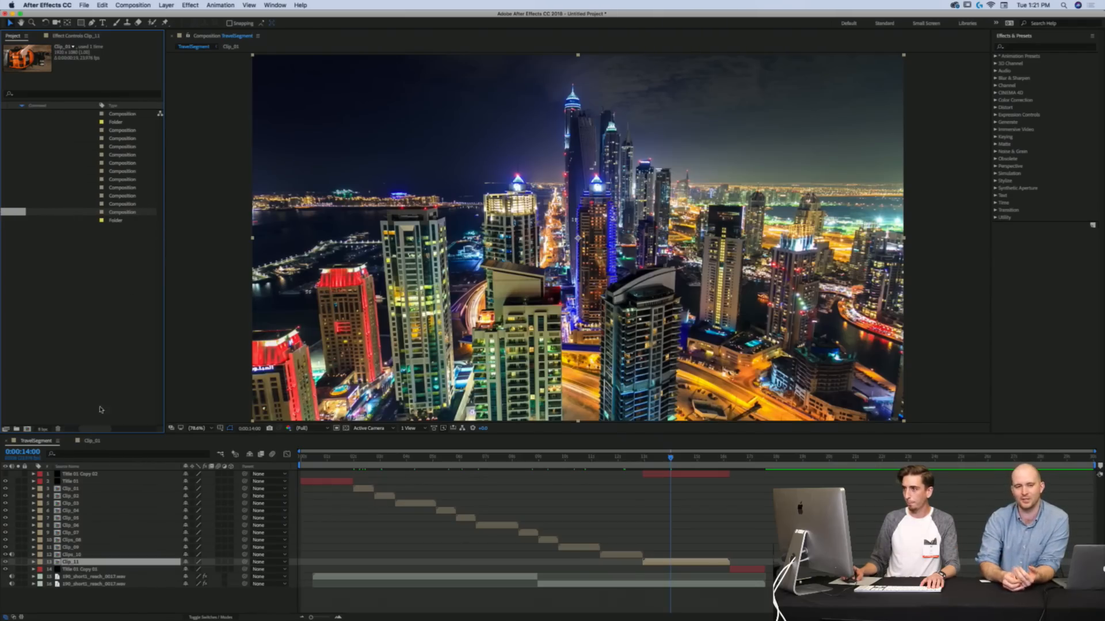
drag(127, 106, 33, 106)
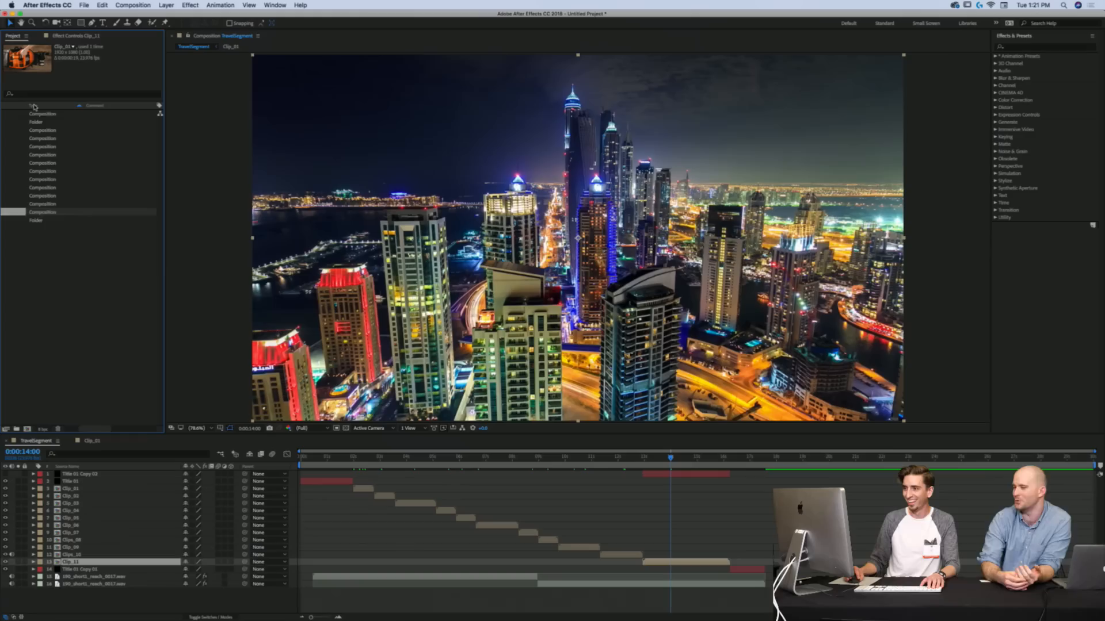
click(34, 107)
drag(92, 428, 64, 423)
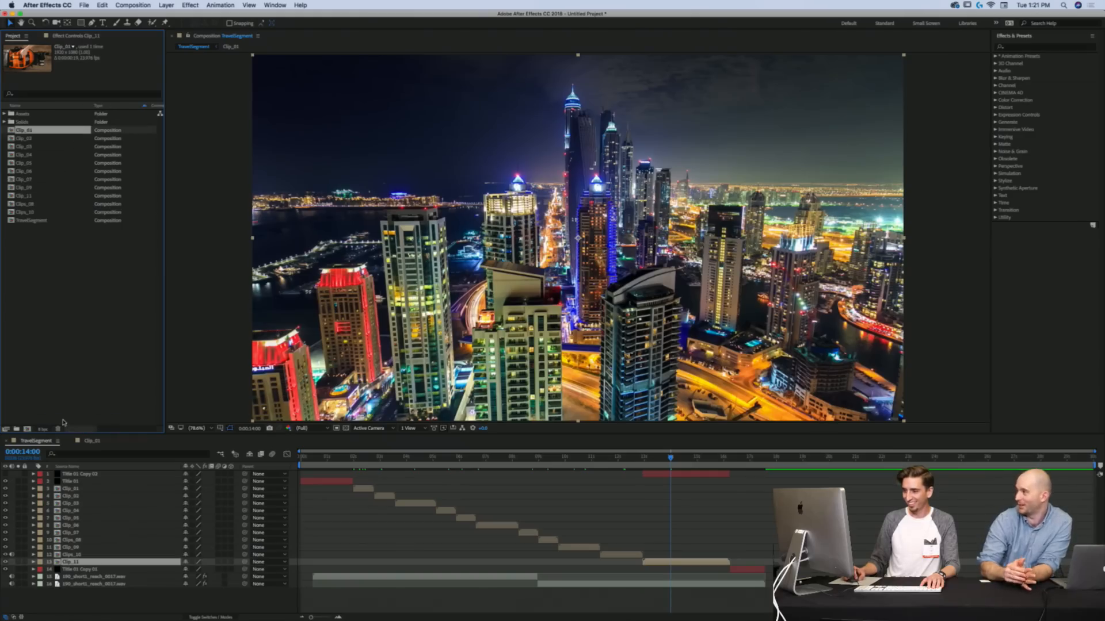
Step: Create a new folder named Clips in the project
click(16, 429)
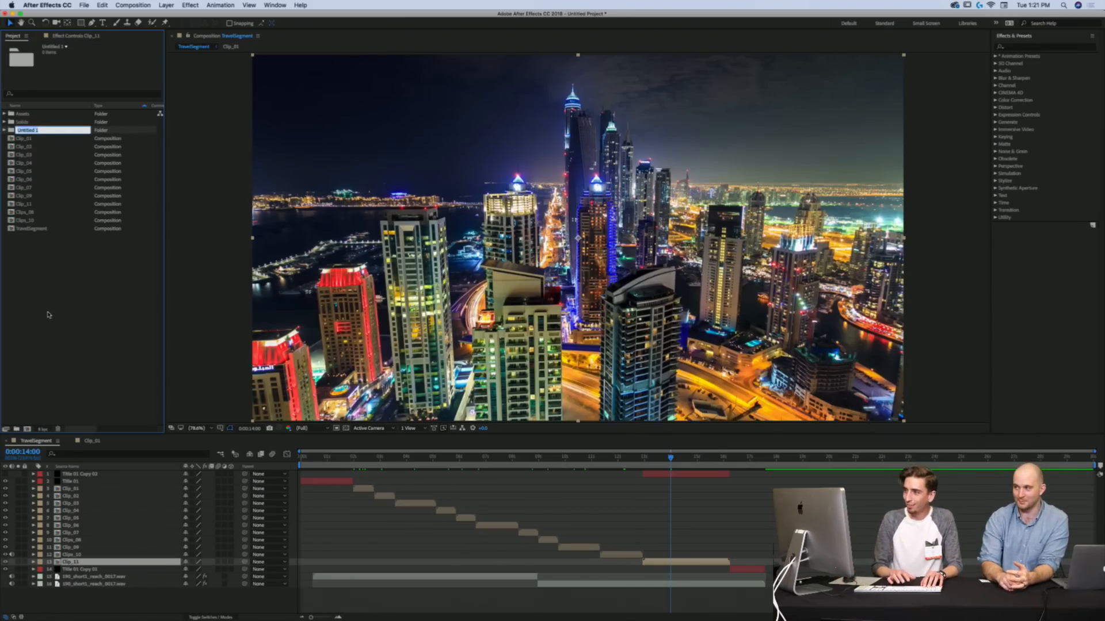
text(Clips)
key(Return)
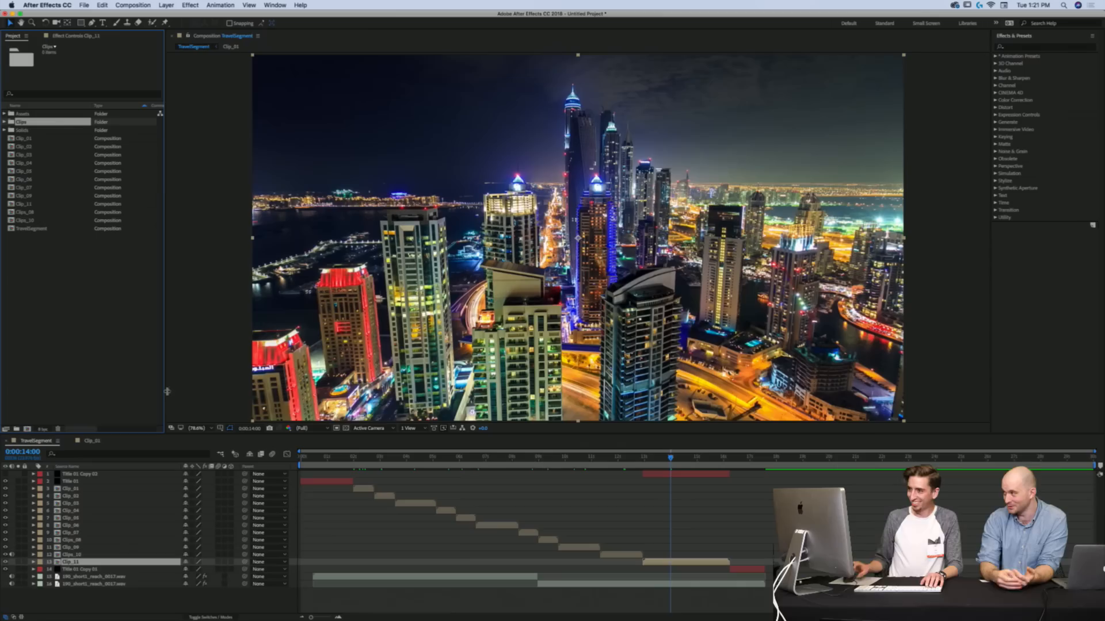
Step: Rename the compositions Clips_08 and Clips_10 to Clip_08 and Clip_10 to match the other clip names
click(20, 140)
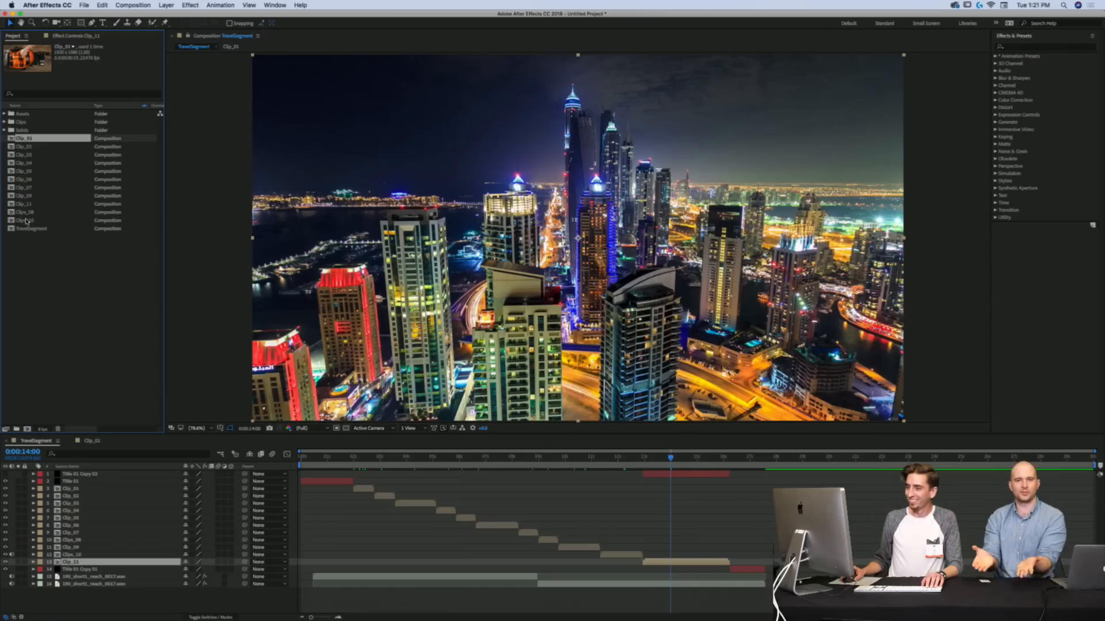
click(23, 197)
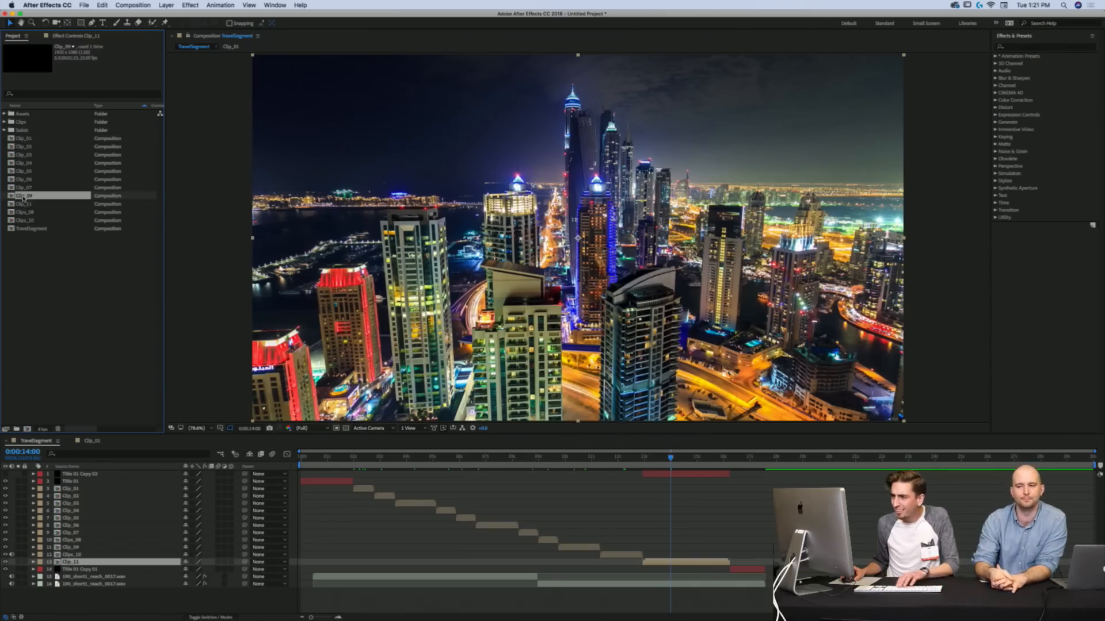
click(33, 213)
key(Return)
click(27, 213)
key(BackSpace)
click(26, 221)
key(Return)
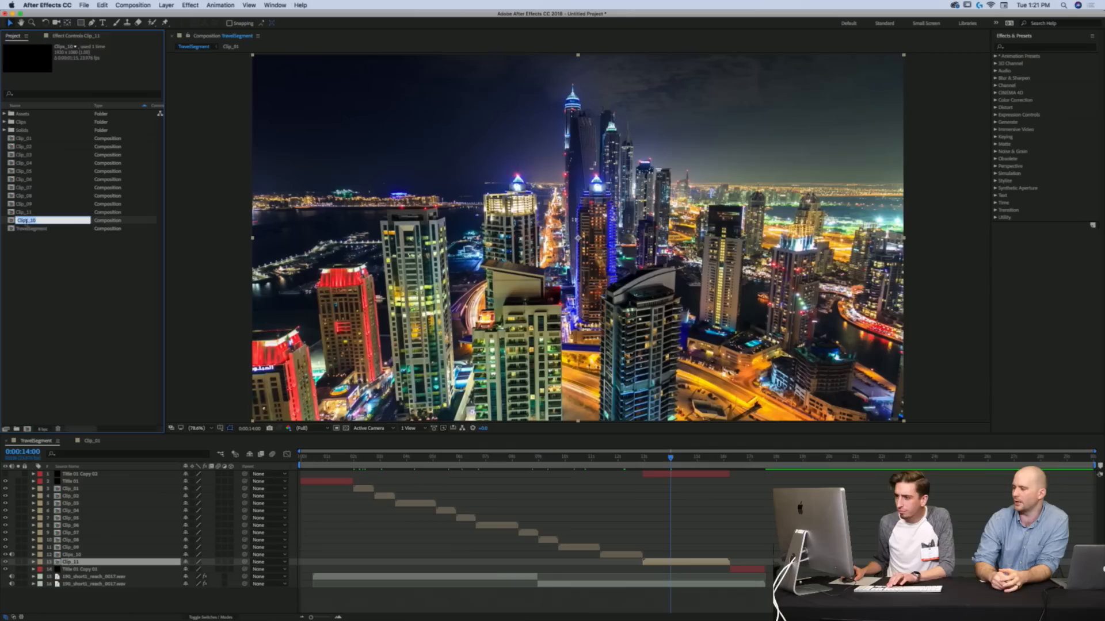
click(26, 221)
key(BackSpace)
key(Return)
Step: Move the compositions Clip_01 through Clip_11 into the Clips folder, expand the folder and widen the project list
click(23, 148)
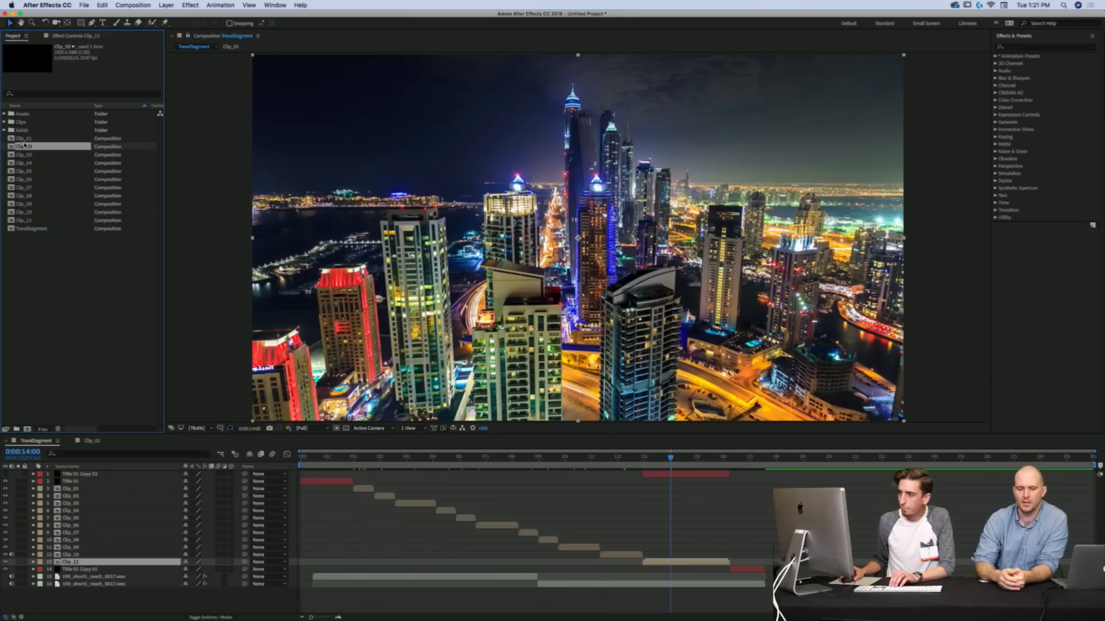
shift+click(32, 220)
click(23, 139)
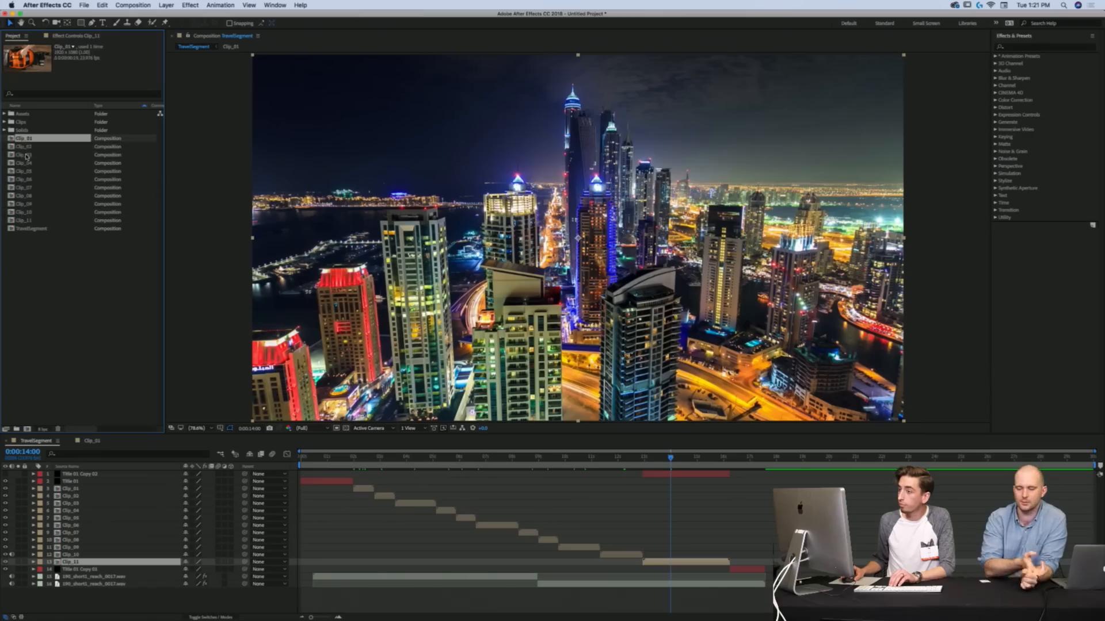
shift+click(27, 219)
drag(23, 142, 22, 123)
click(5, 123)
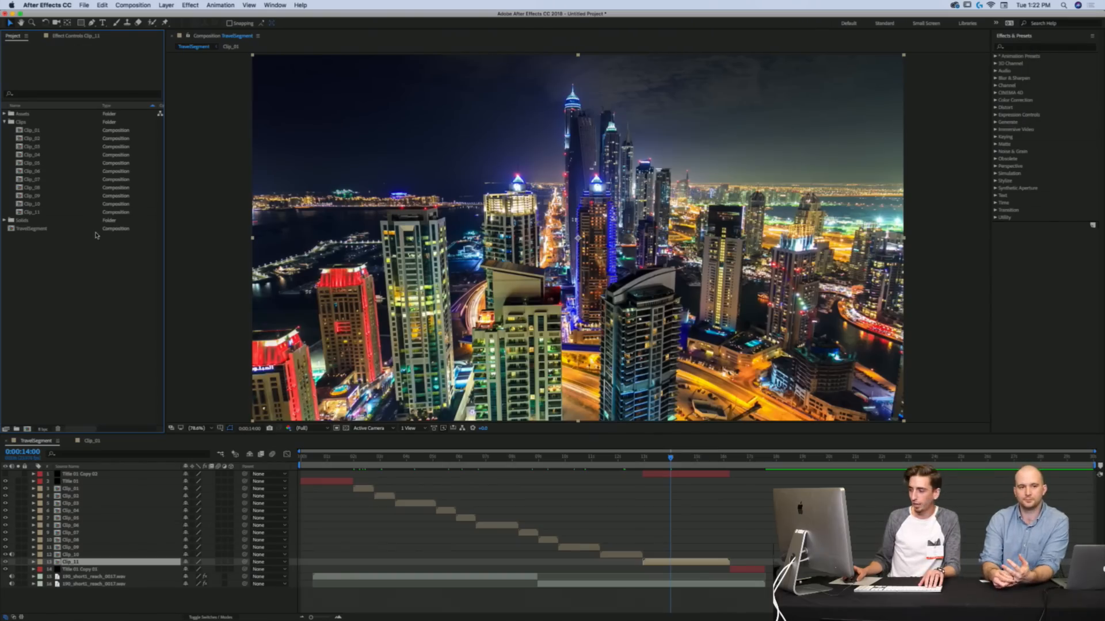
drag(164, 149, 196, 154)
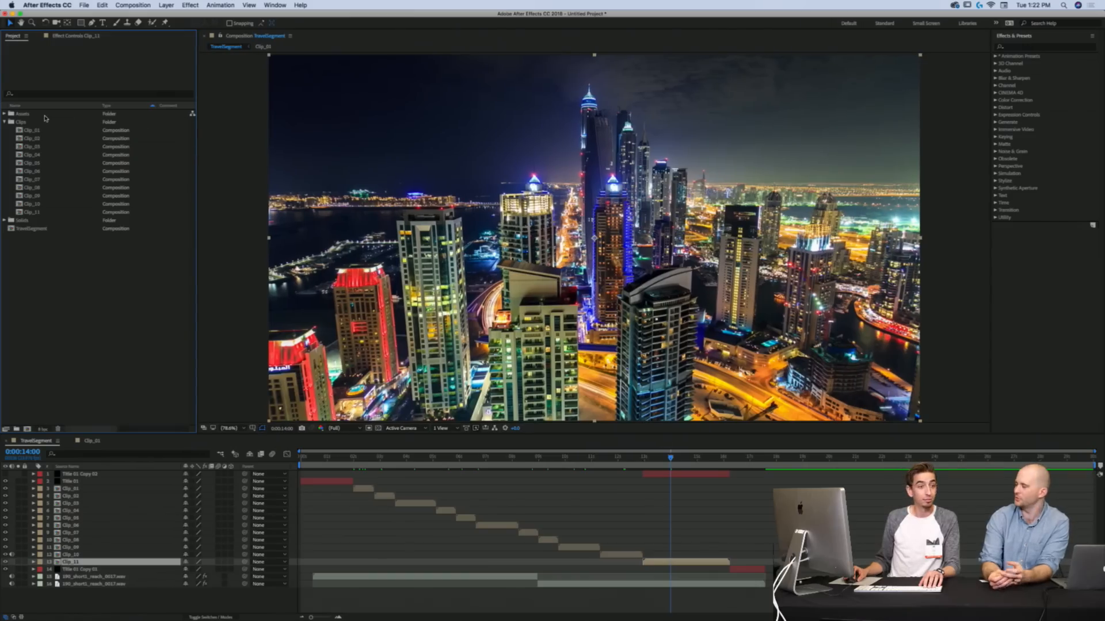
click(18, 123)
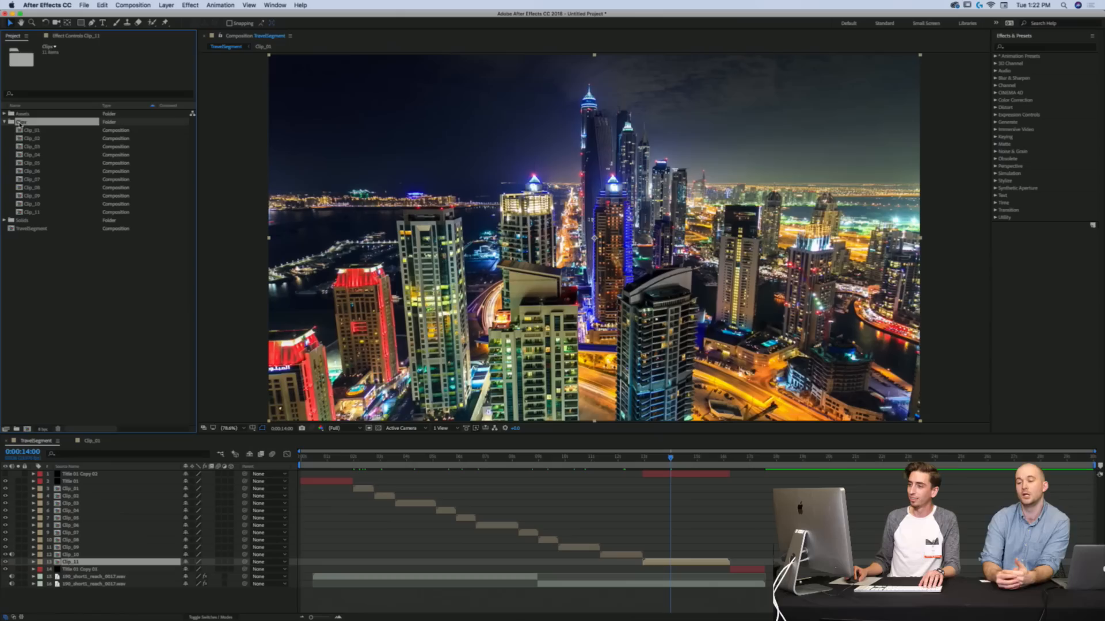
click(31, 130)
shift+click(33, 213)
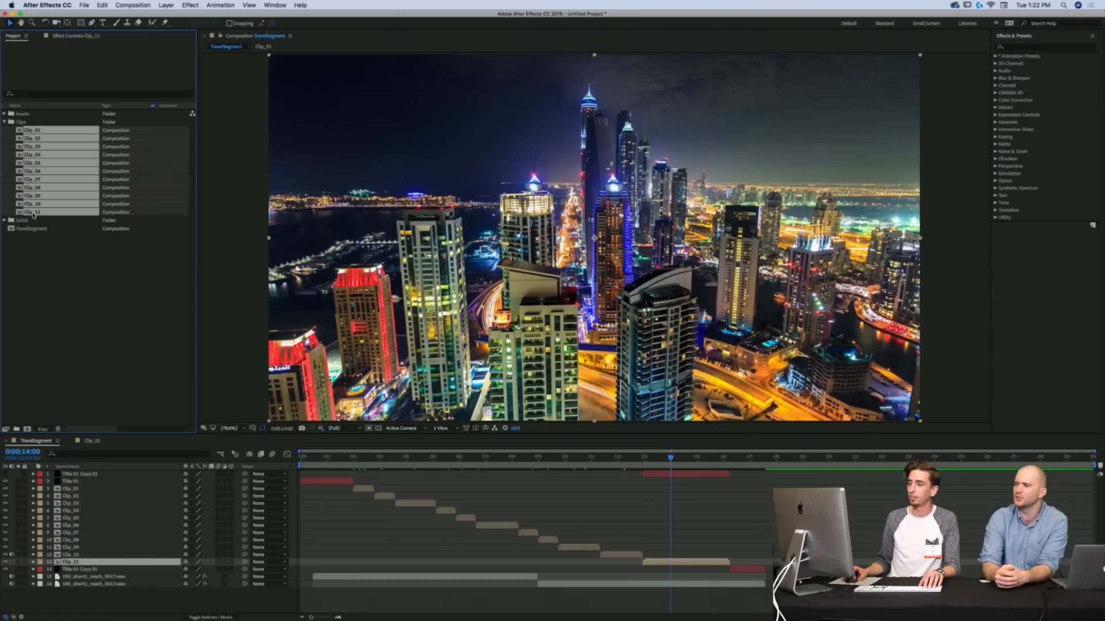
click(14, 149)
click(40, 130)
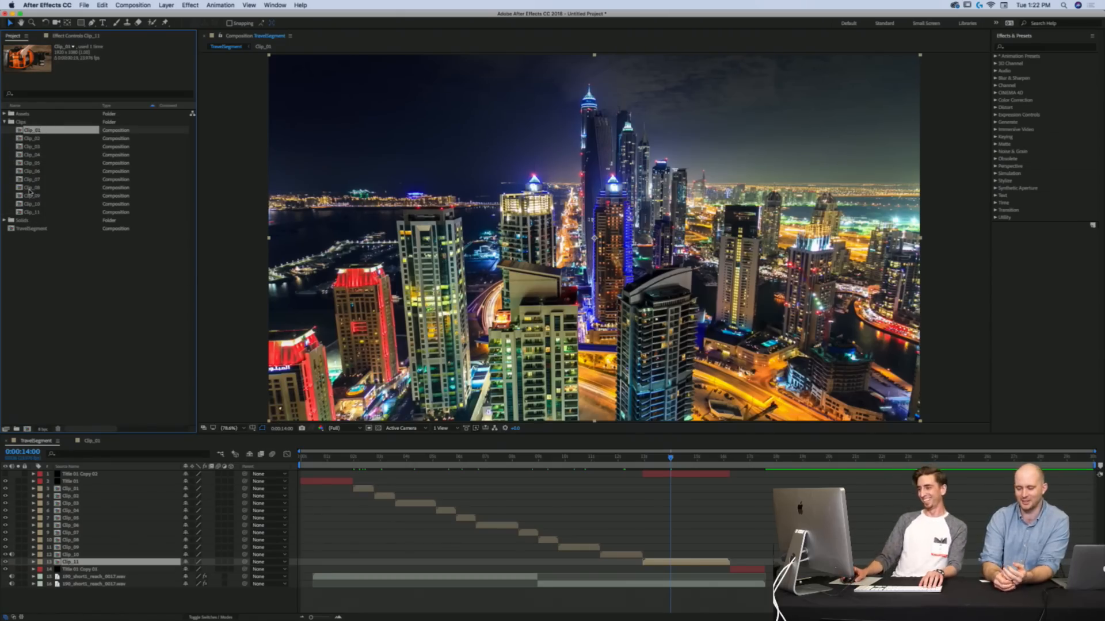
Step: Examine what the Title 01 and Title 01 Copy 02 layers show in the TravelSegment timeline
mouse_move(349, 458)
mouse_down()
mouse_move(281, 452)
mouse_move(741, 461)
mouse_move(356, 469)
mouse_up()
click(324, 457)
click(334, 482)
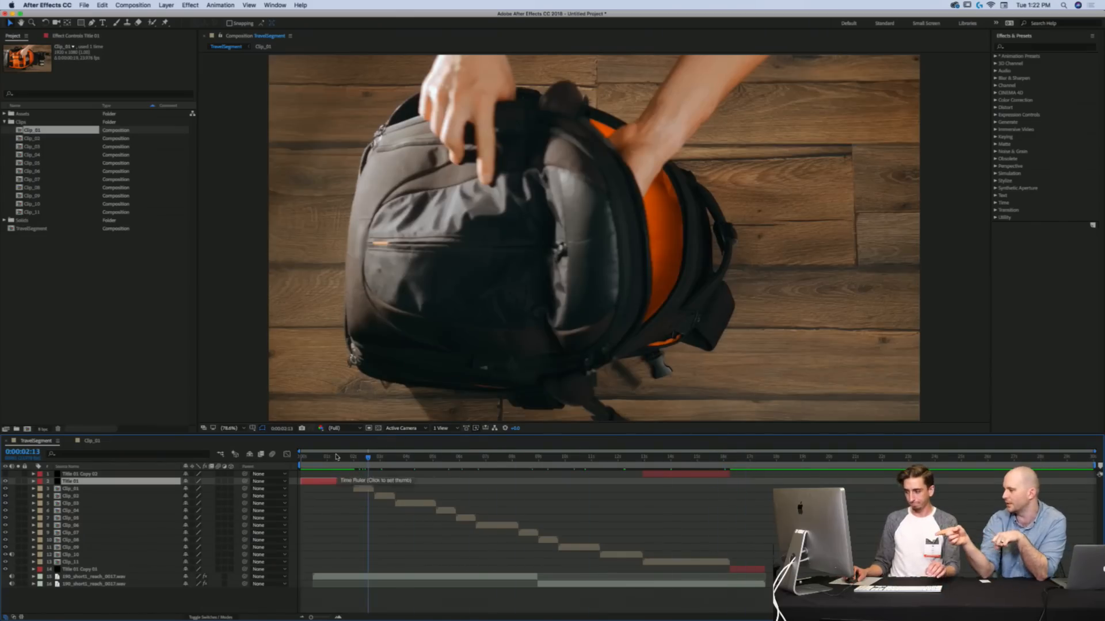
click(336, 457)
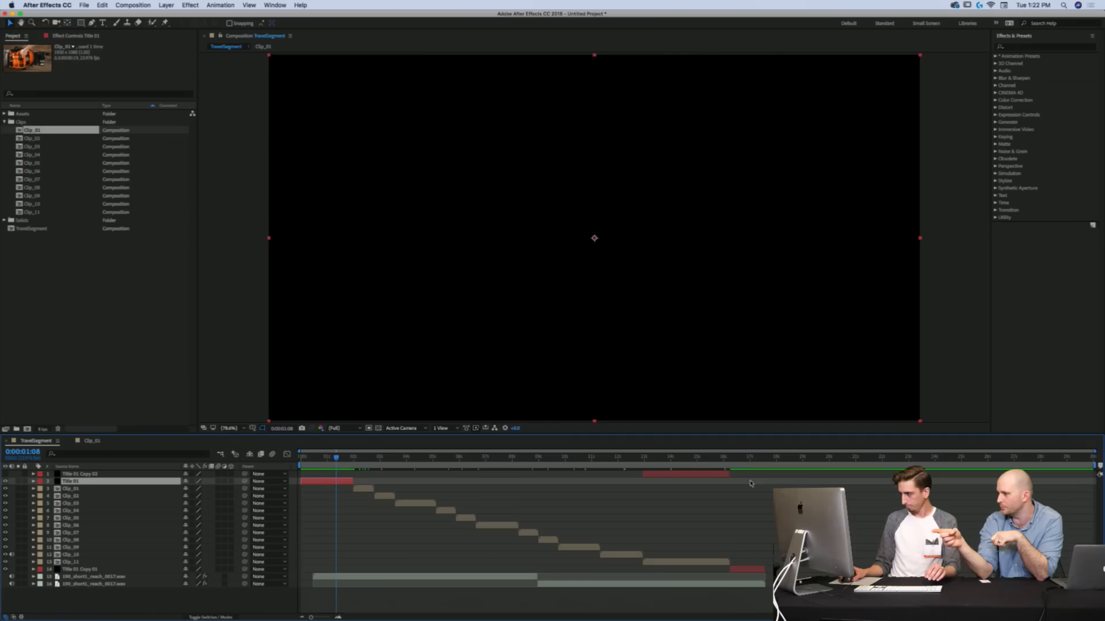
click(702, 475)
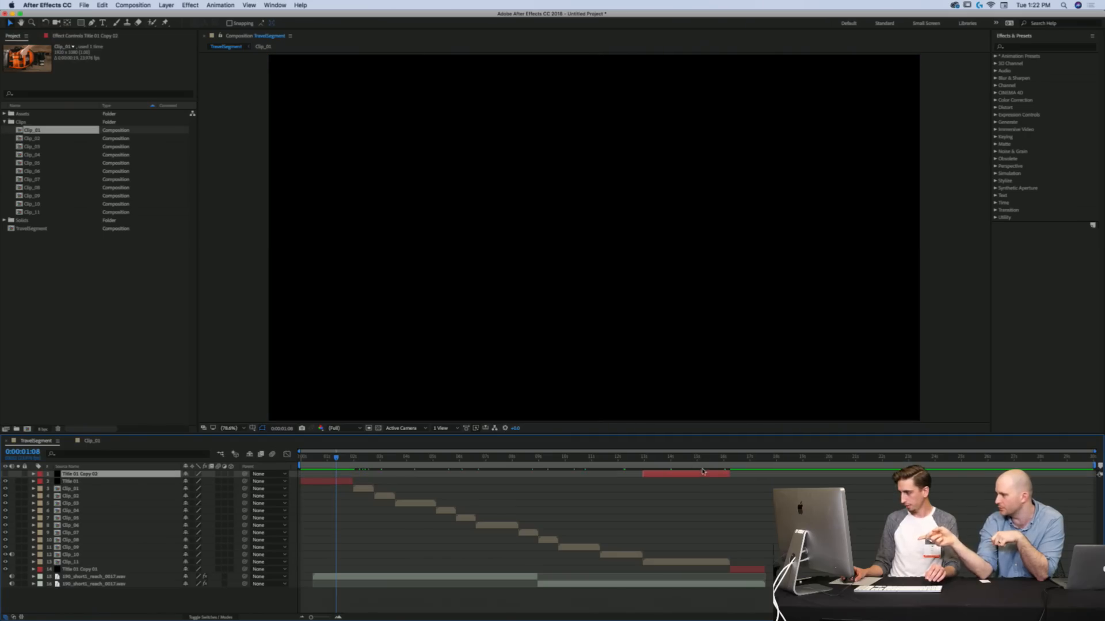
mouse_move(701, 458)
mouse_down()
mouse_move(730, 459)
mouse_move(742, 474)
mouse_move(707, 460)
mouse_up()
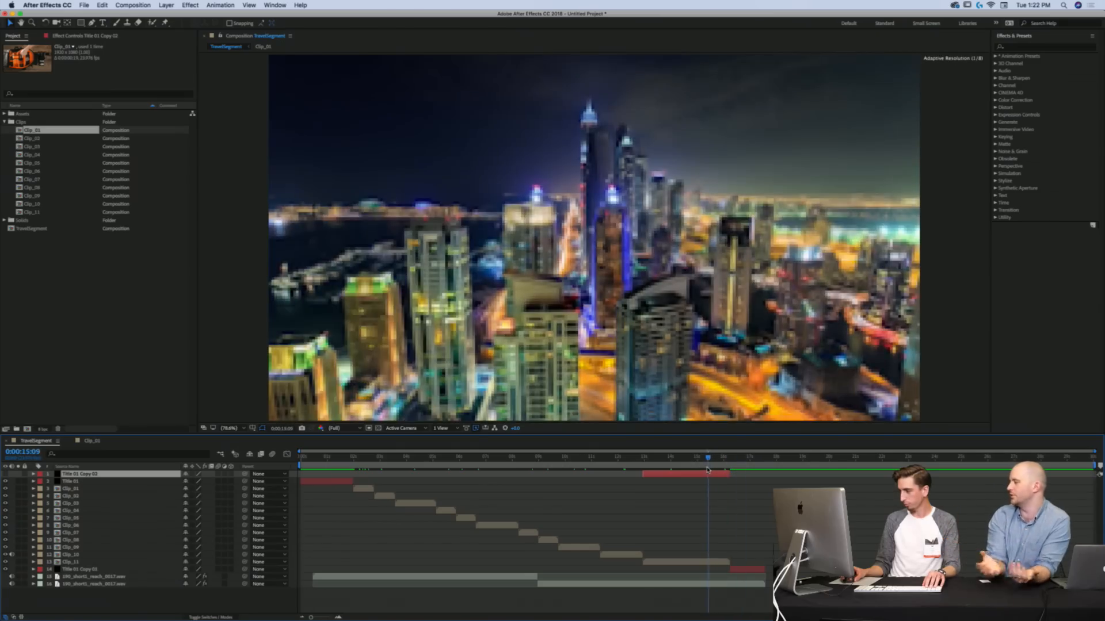
click(109, 483)
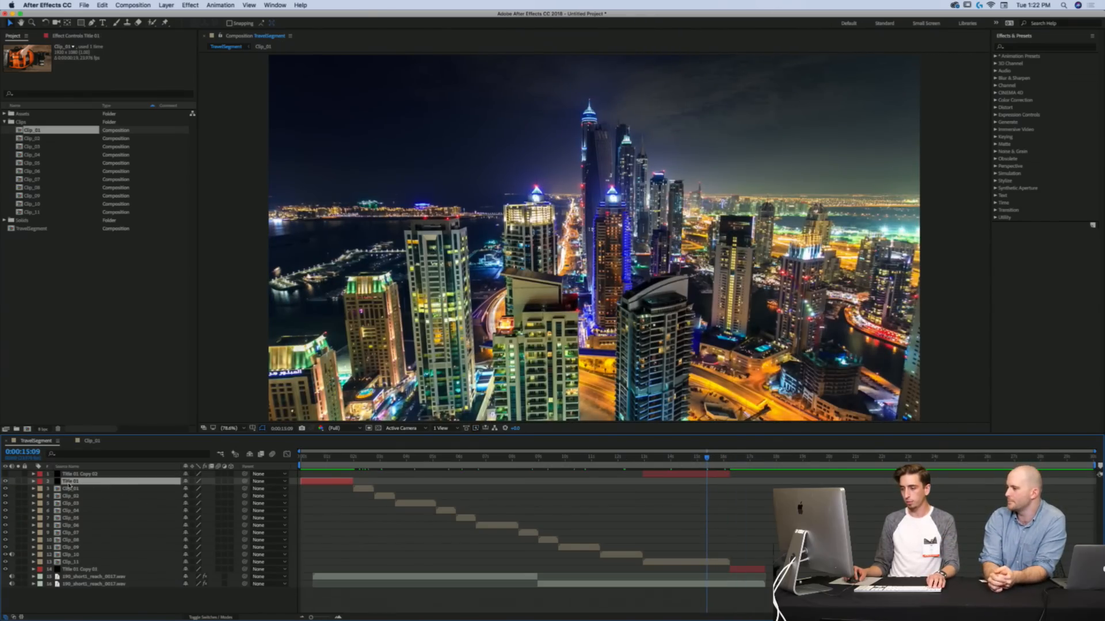
Step: Switch to Premiere Pro, view the opening title of the TravelSegment sequence, and return to After Effects
key(super+Tab)
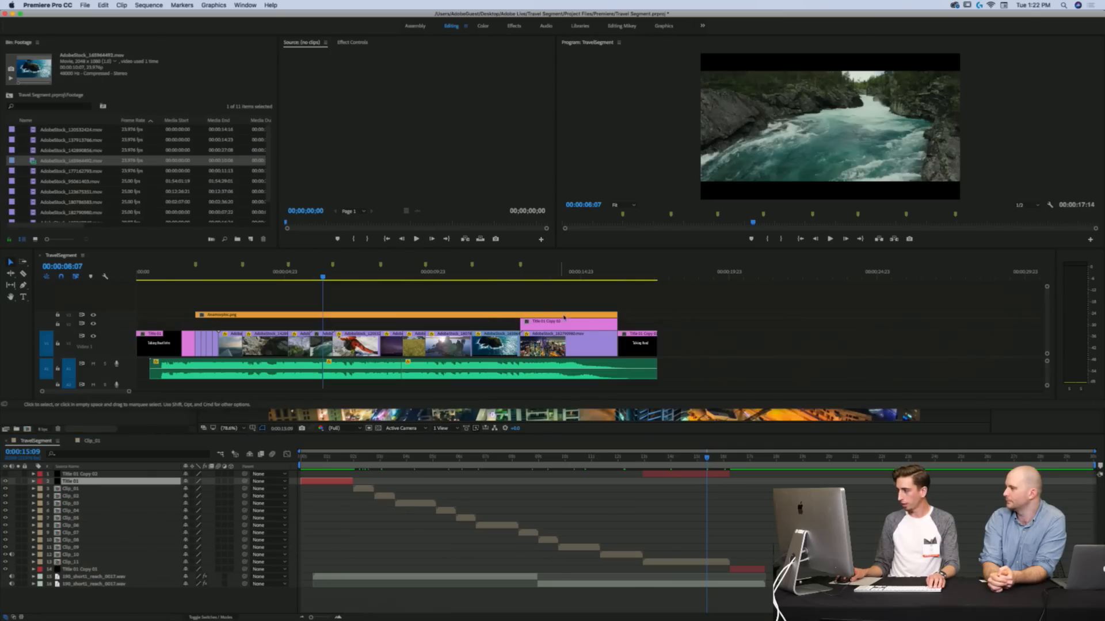
click(154, 278)
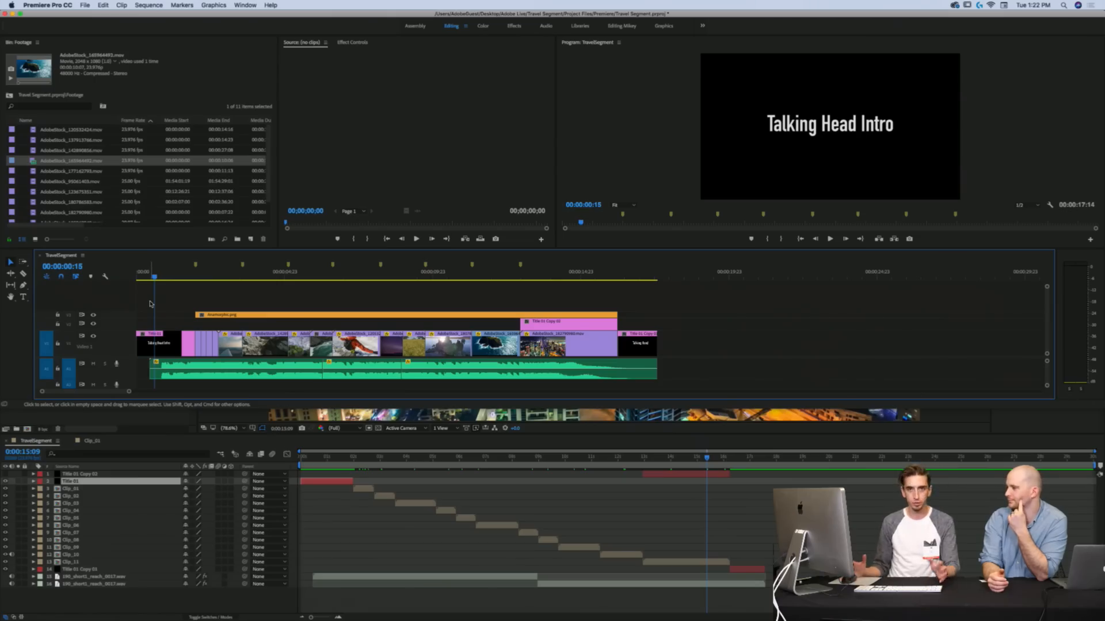
click(342, 509)
Step: Check the span of the opening Title 01 layer and delete that layer from the TravelSegment timeline
click(325, 458)
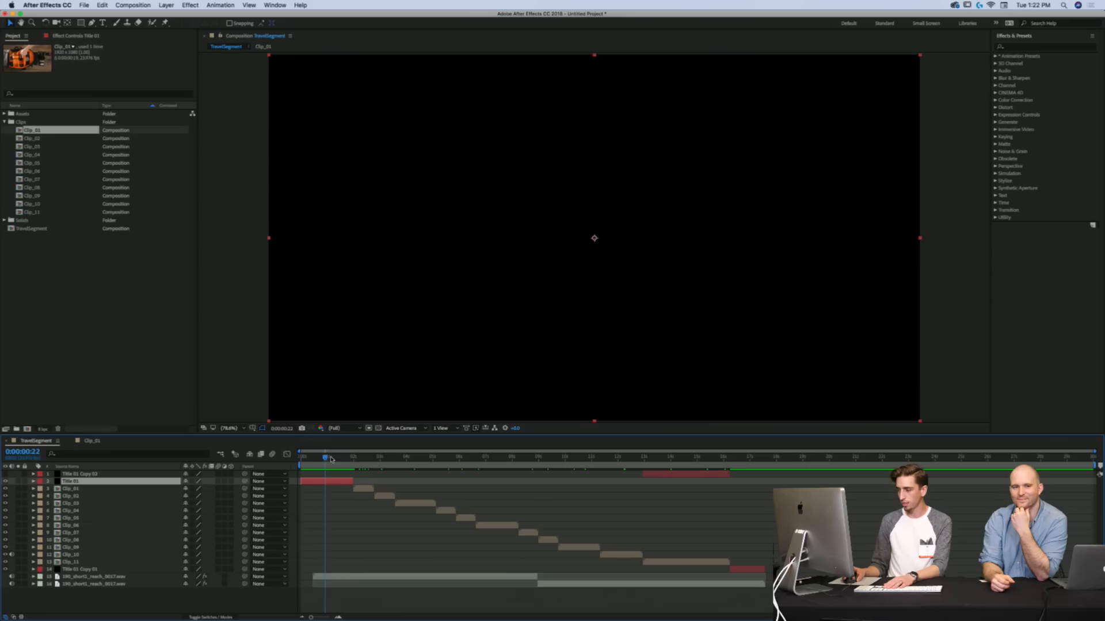
drag(332, 461, 353, 465)
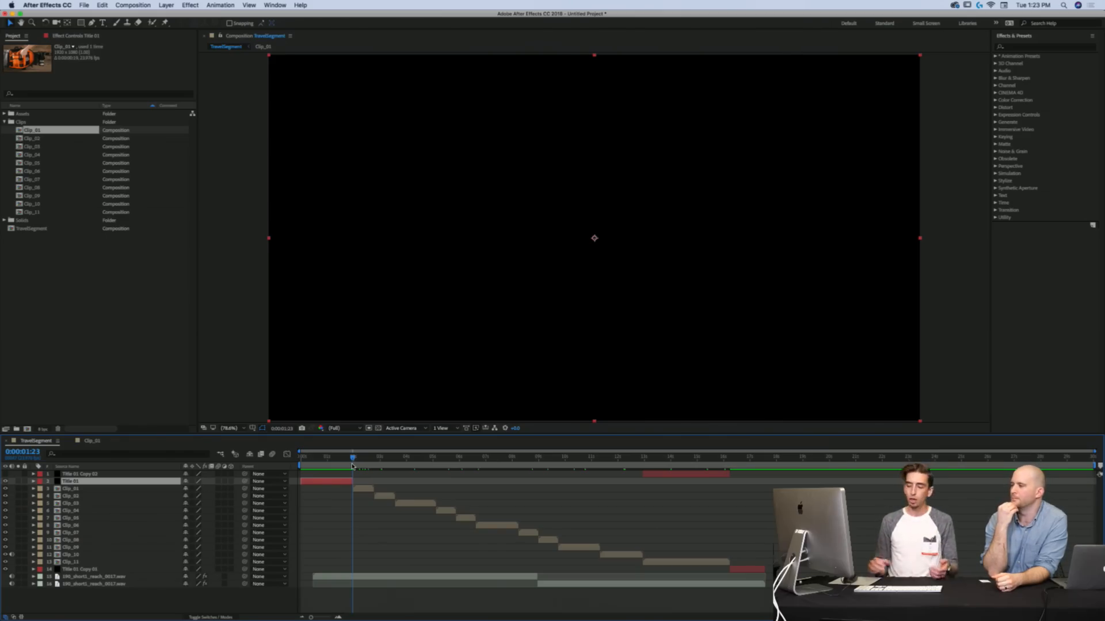
key(Delete)
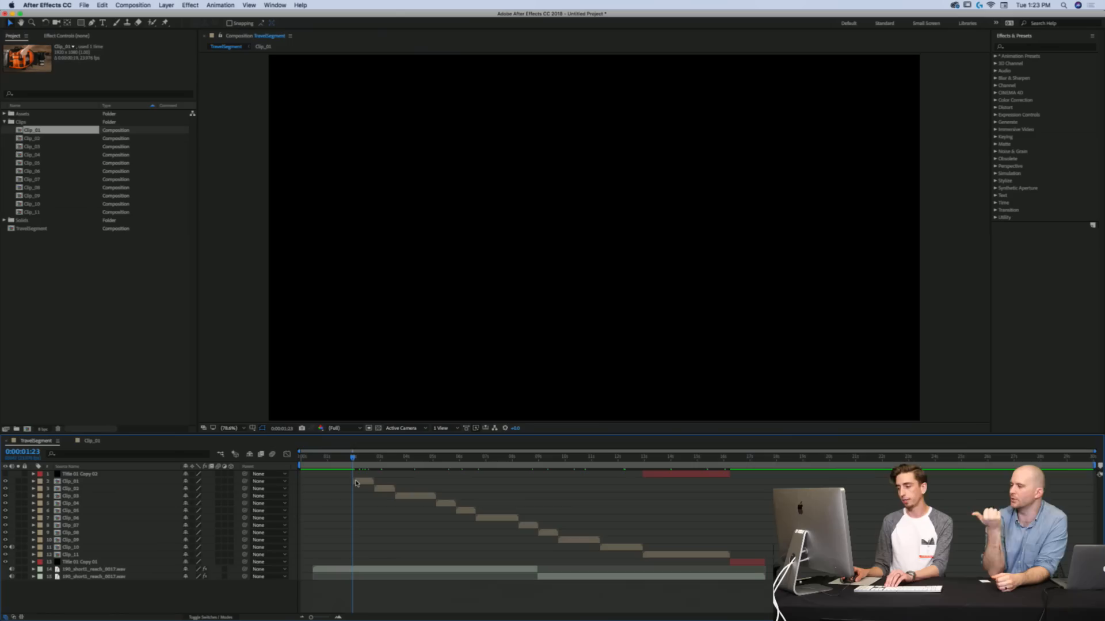
Step: Select all layers in the timeline and place the playhead at 0:00:02:00, where Clip_01 starts
click(355, 483)
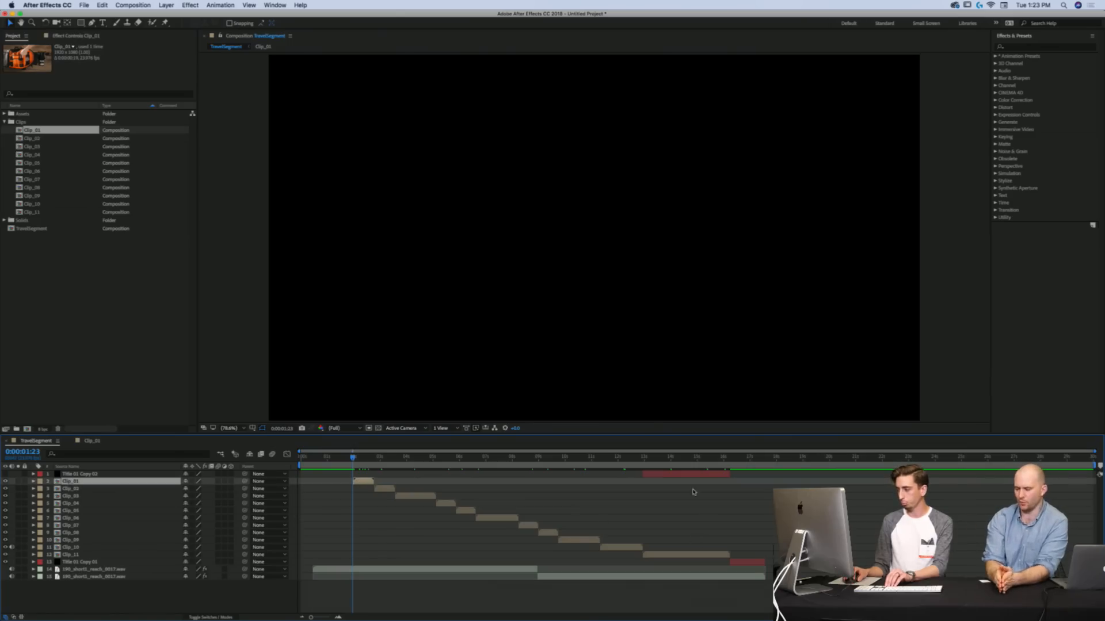
click(675, 474)
shift+click(750, 579)
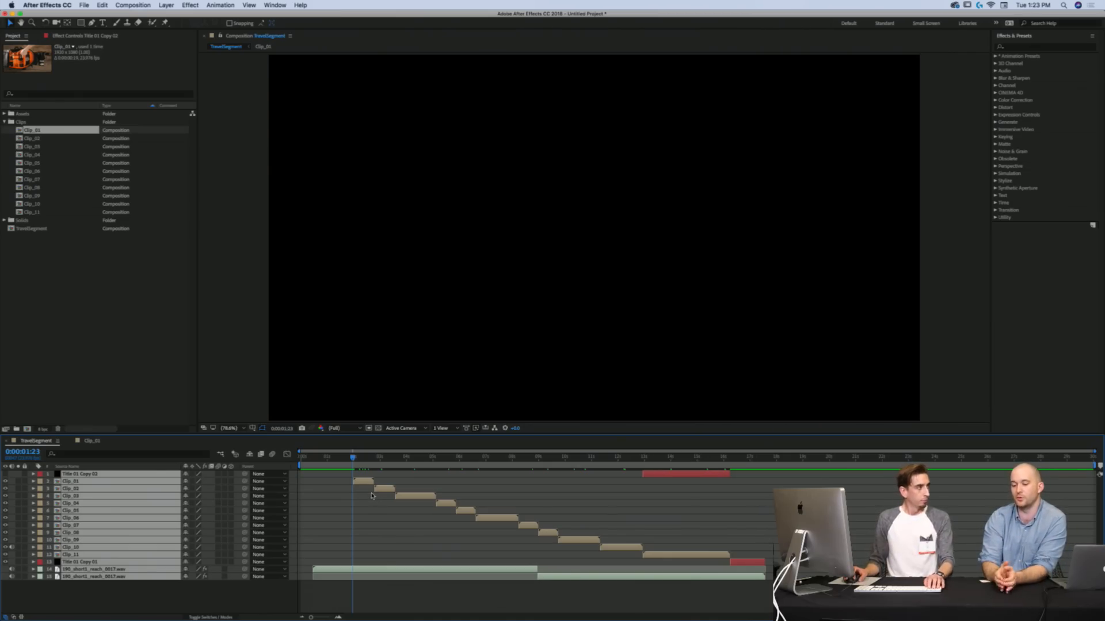
click(351, 456)
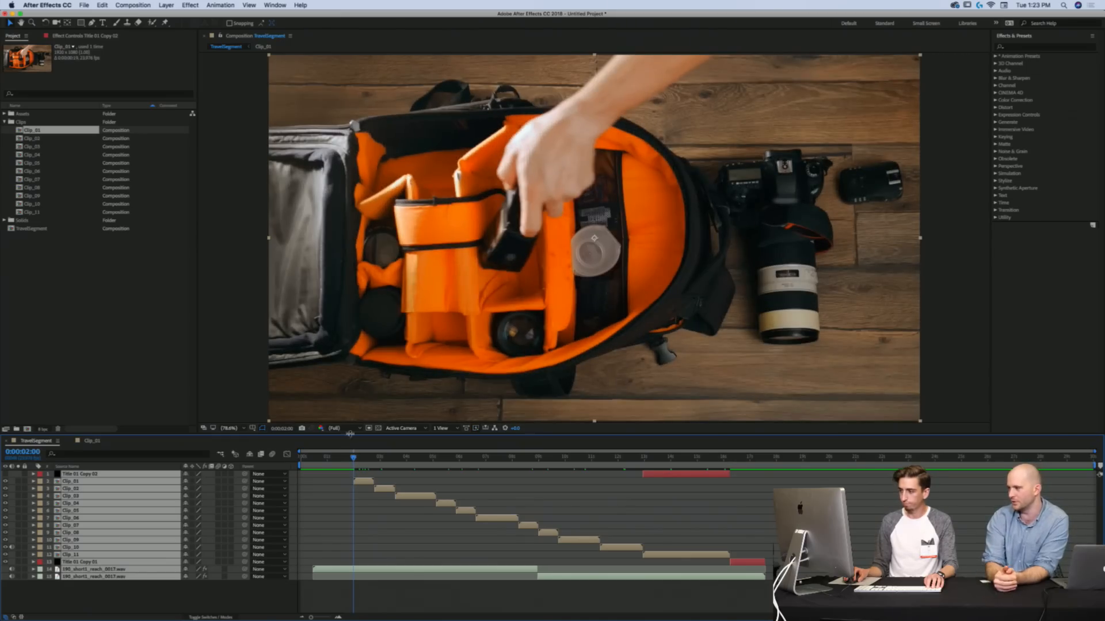
click(476, 428)
click(444, 462)
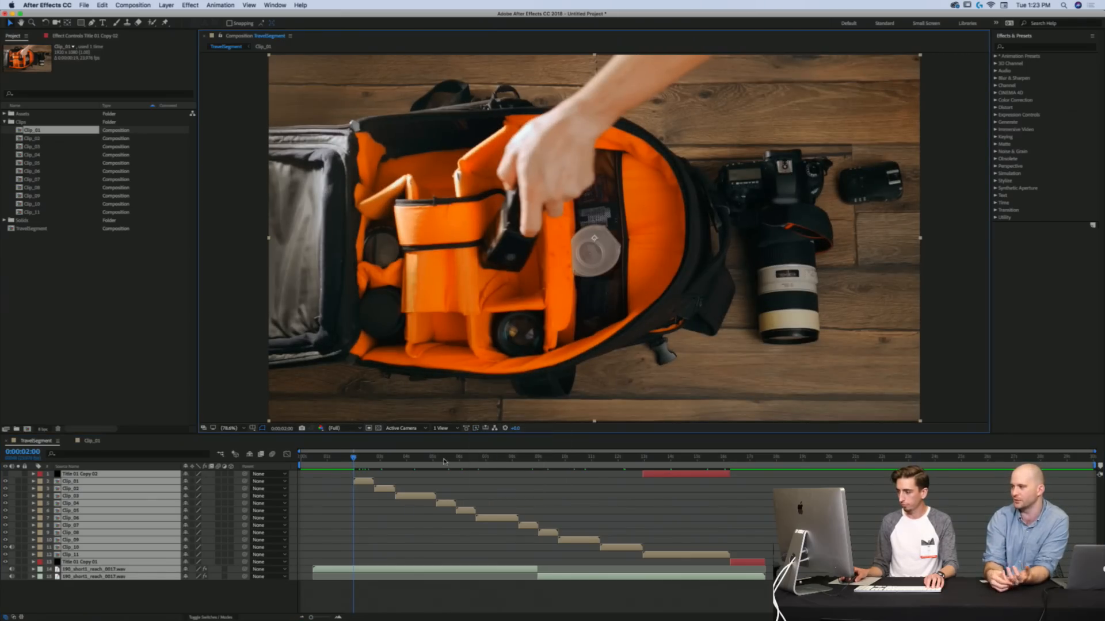
drag(353, 458, 313, 458)
key(l)
key(l)
scroll(348, 543, down, 5)
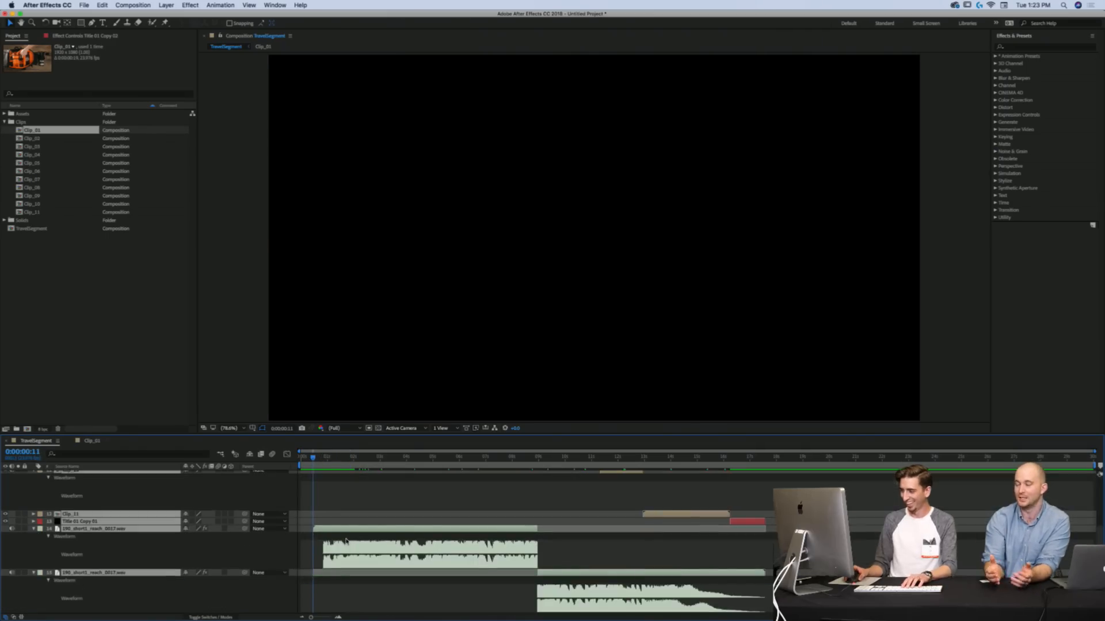
key(l)
click(347, 540)
key(l)
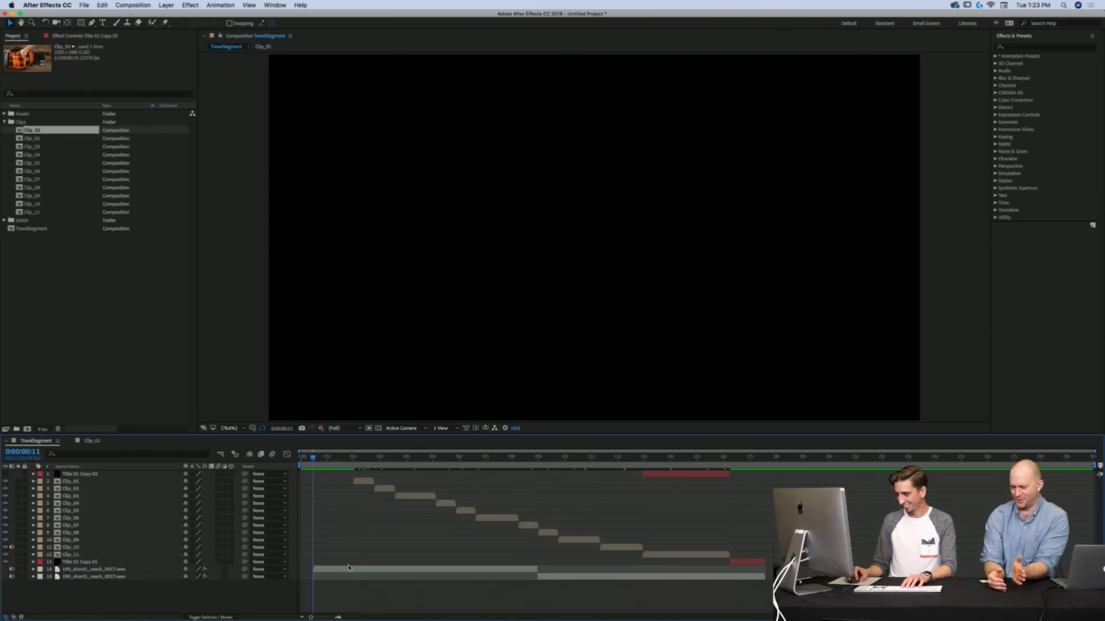
Step: Reveal the audio waveform of only the first music layer and set the playhead to 0:00:00:17
click(348, 567)
key(l)
key(l)
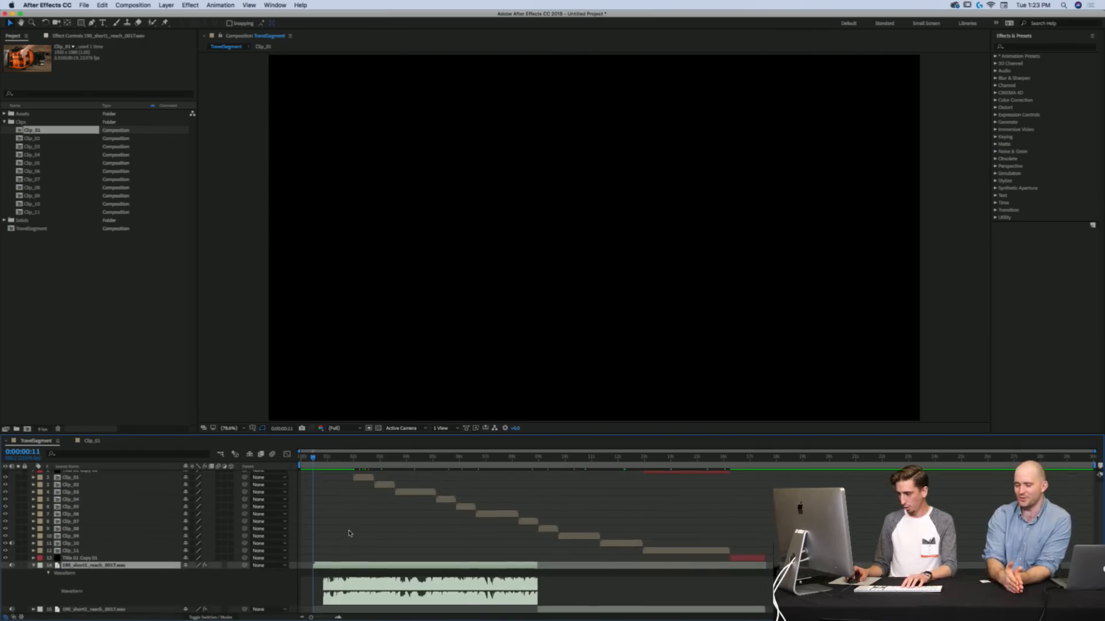
scroll(348, 533, up, 1)
drag(318, 459, 320, 458)
Step: Show the volume control in the menu bar through the System Preferences sound settings, and raise the output volume from After Effects
key(super+Tab)
key(super+Tab)
key(super+Tab)
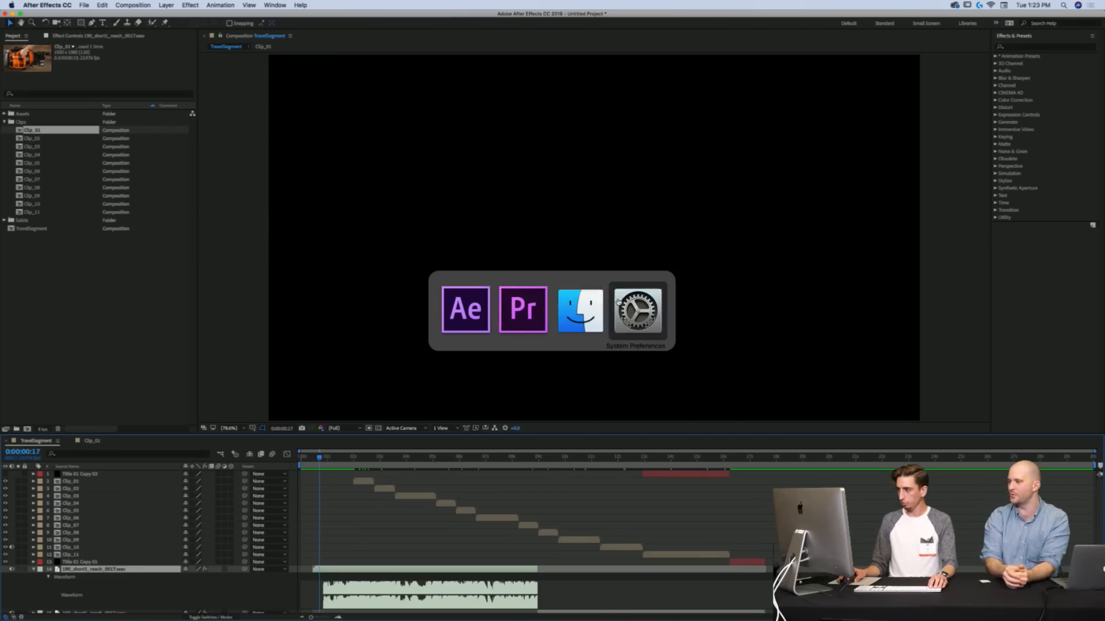
click(365, 231)
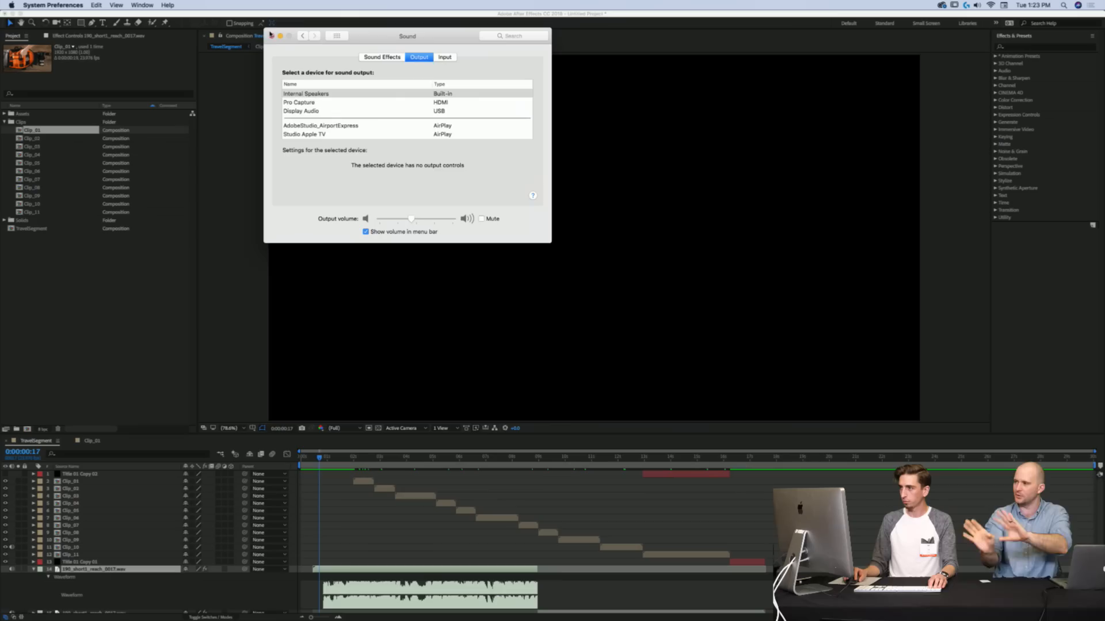
key(super+Tab)
click(977, 6)
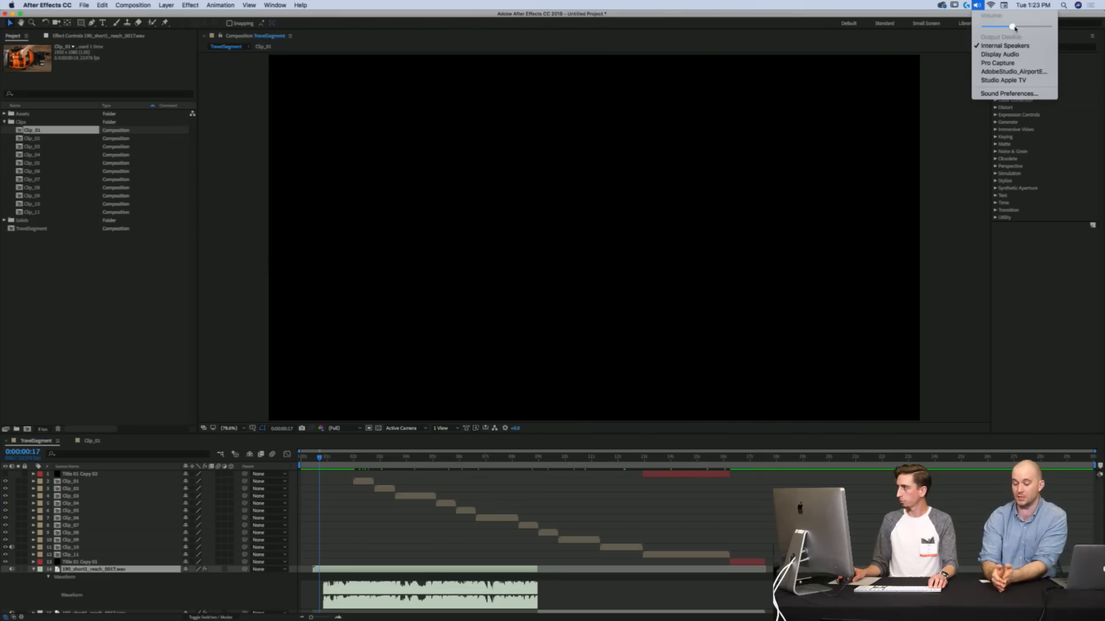
drag(1014, 27, 1037, 27)
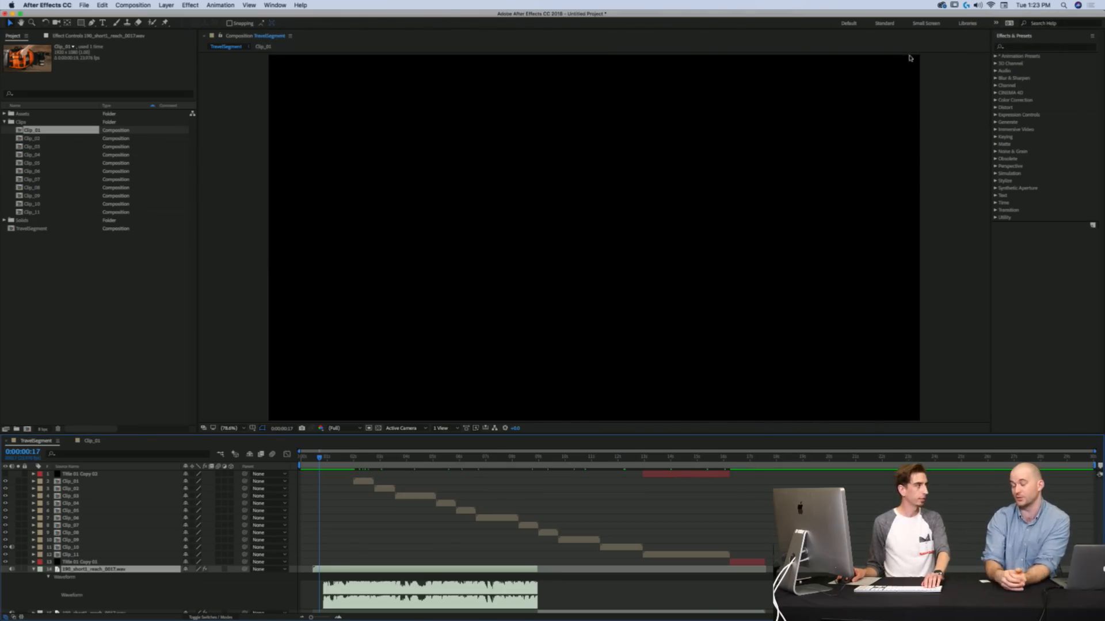
Step: Deselect the music layer and move the playhead to 0:00:02:00, at the start of Clip_01
click(365, 529)
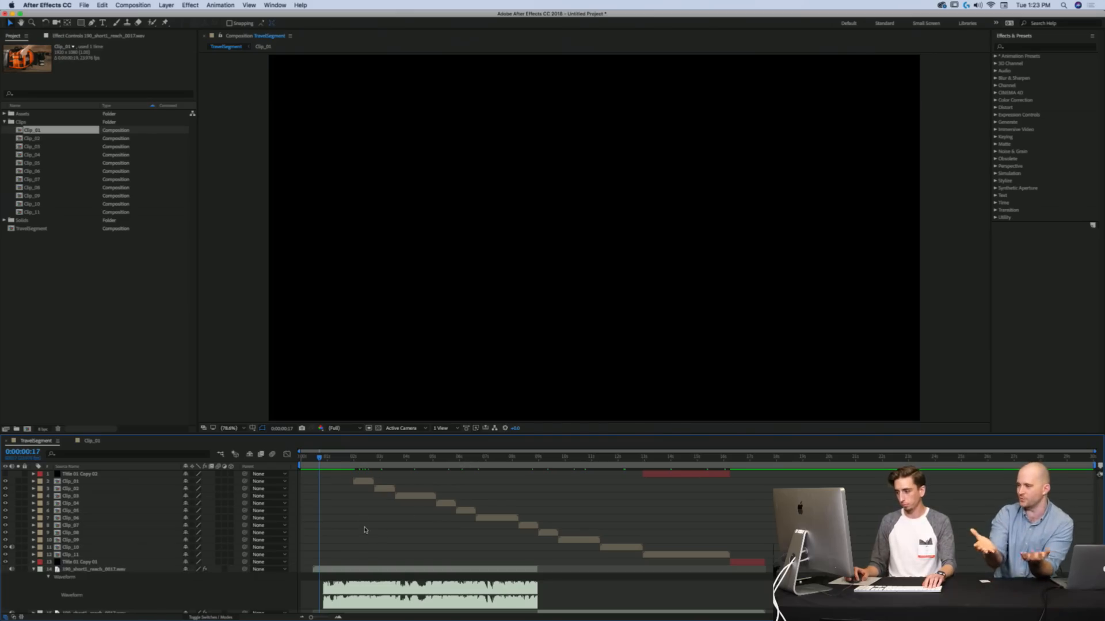
drag(341, 458, 348, 463)
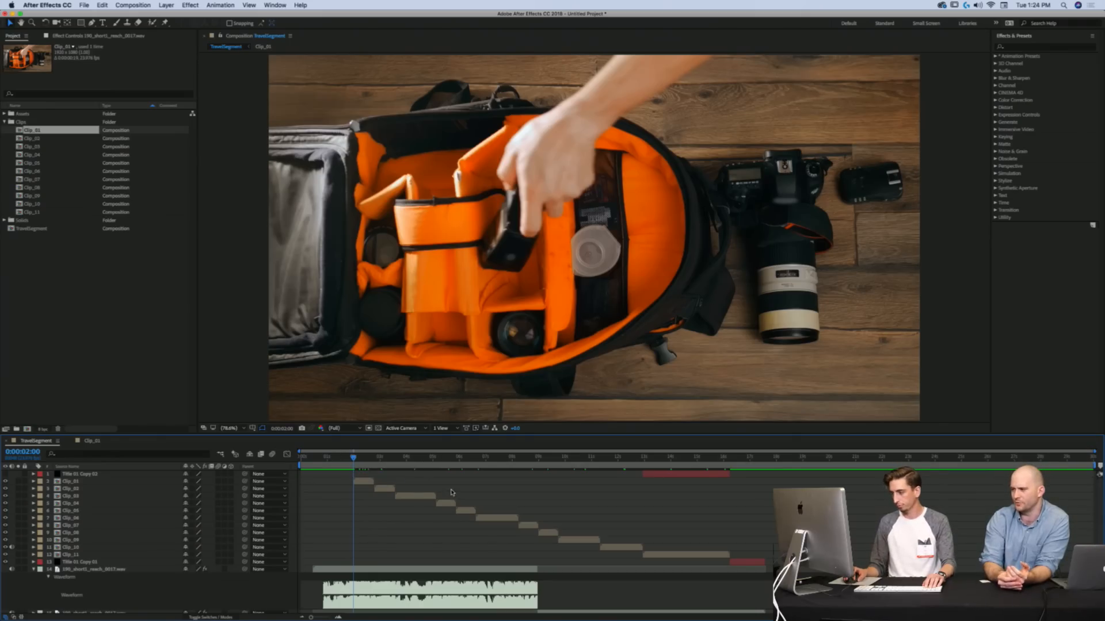
Step: Select the first music layer and compare its waveform at 0:00:01:15 with 0:00:02:00, leaving the playhead at 0:00:02:00
scroll(456, 538, down, 1)
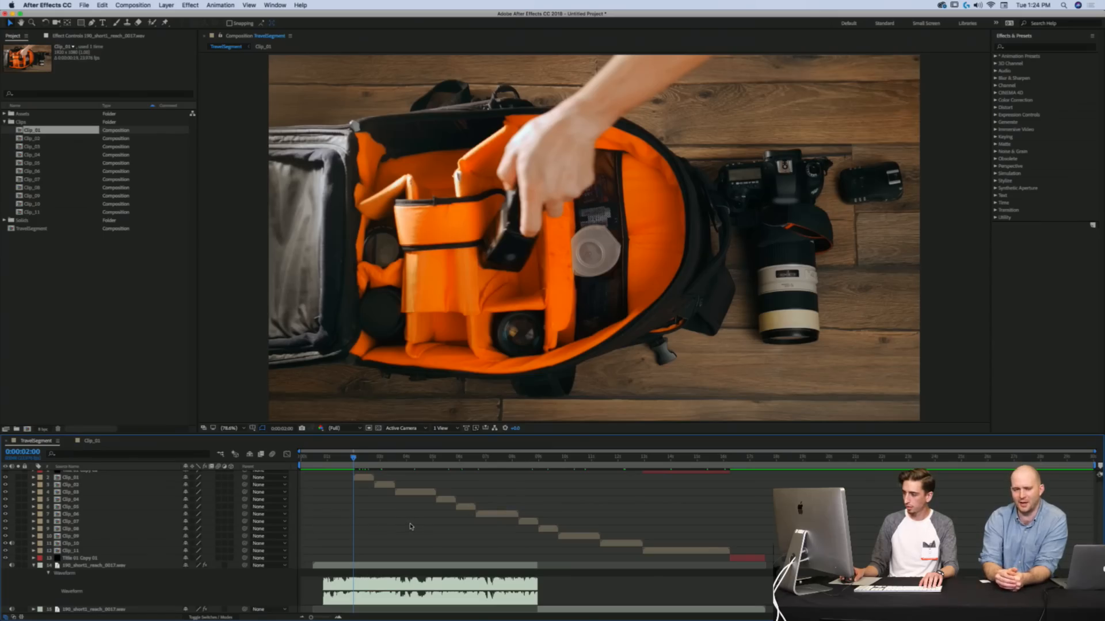
click(391, 566)
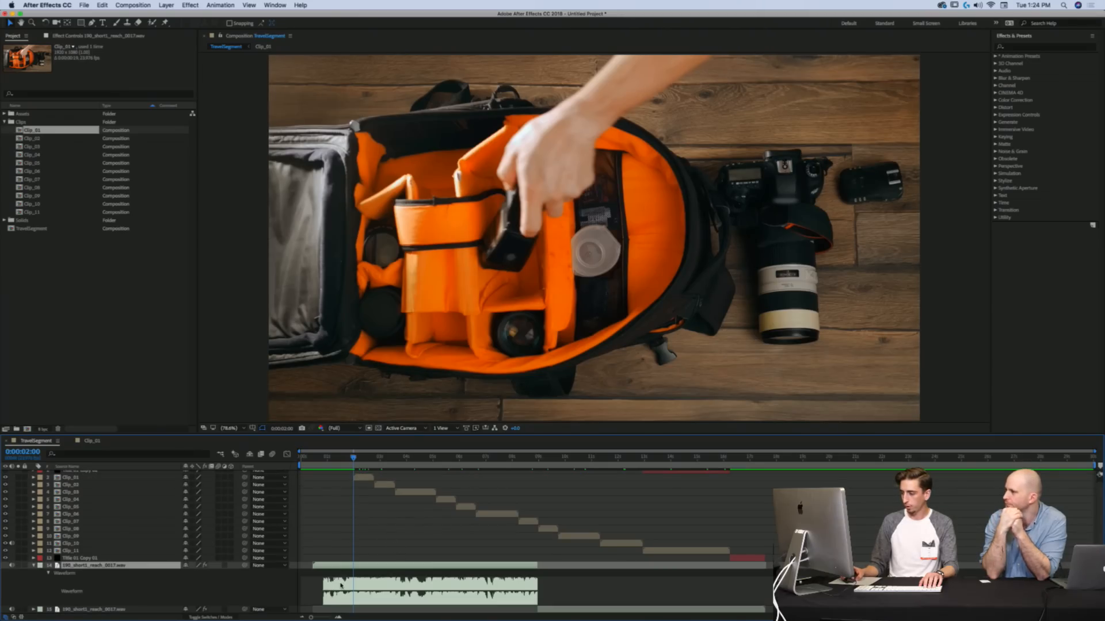
drag(353, 458, 345, 459)
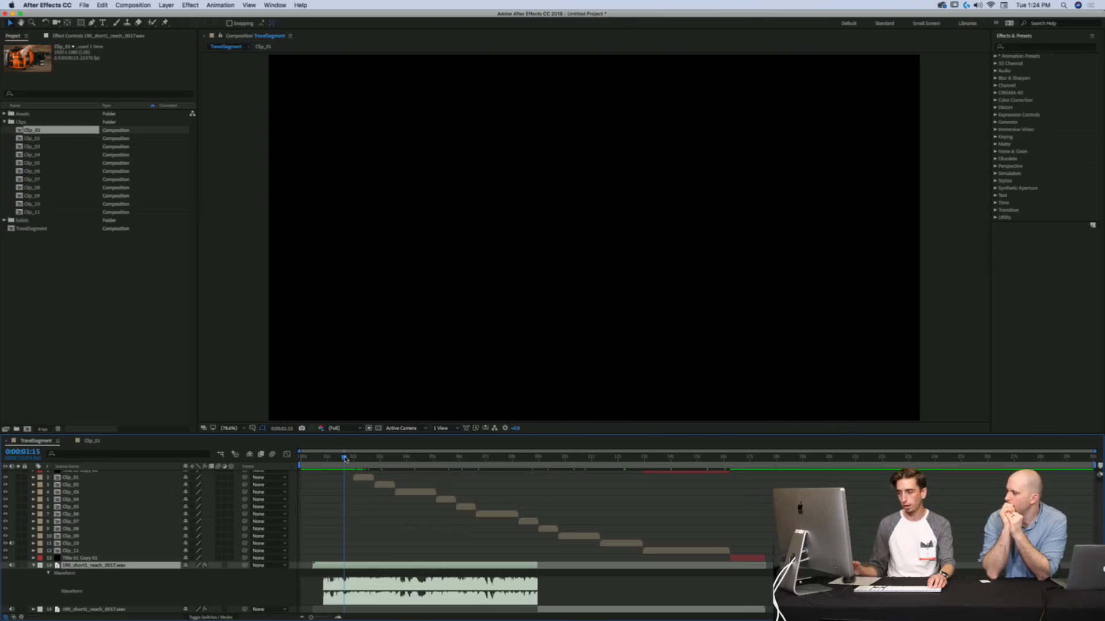
click(353, 458)
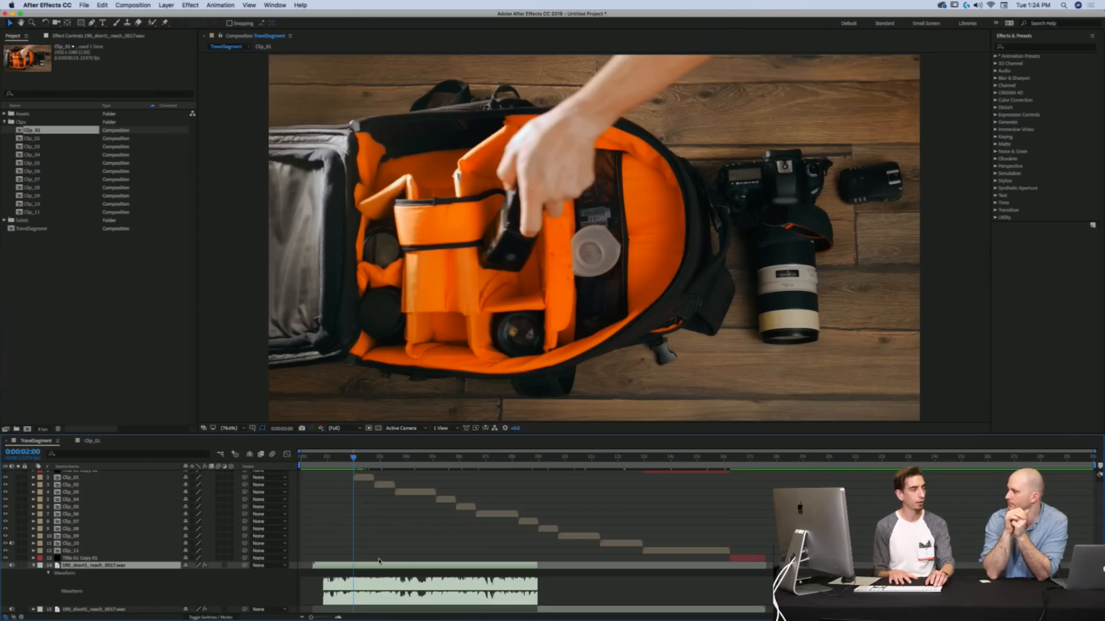
Step: Switch to Premiere Pro to check the first music clip in the TravelSegment sequence, and return to After Effects
key(super+Tab)
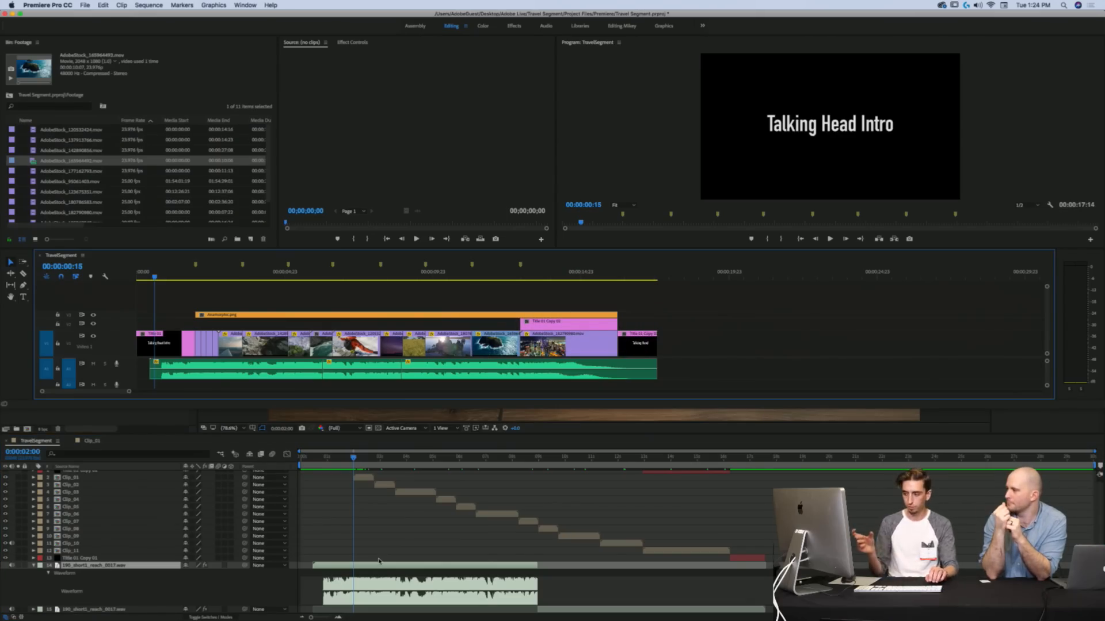
click(297, 375)
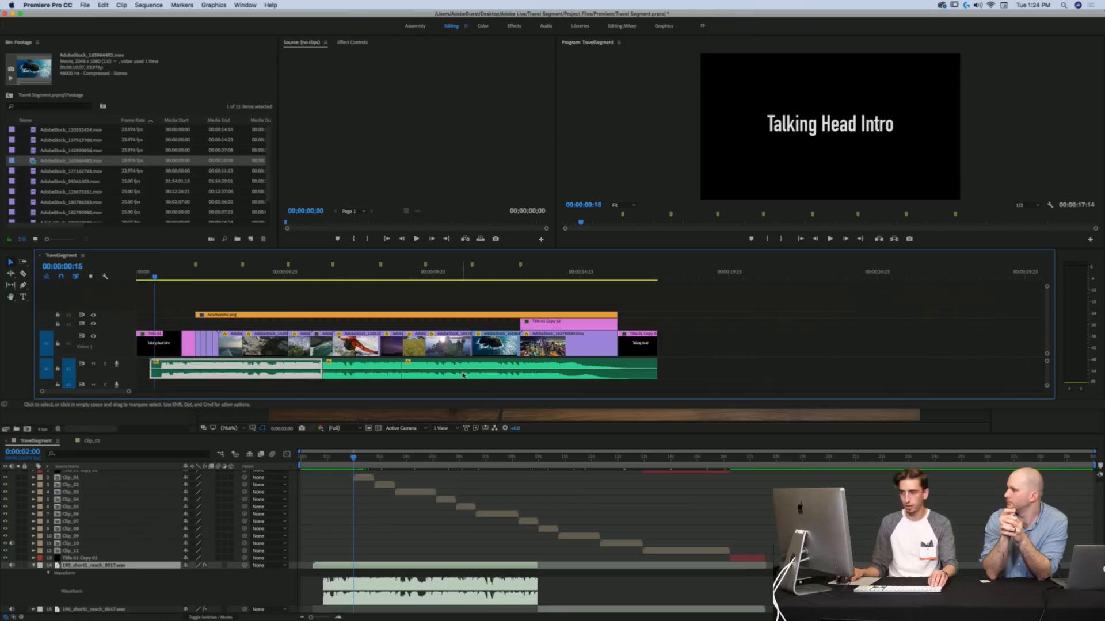
click(350, 539)
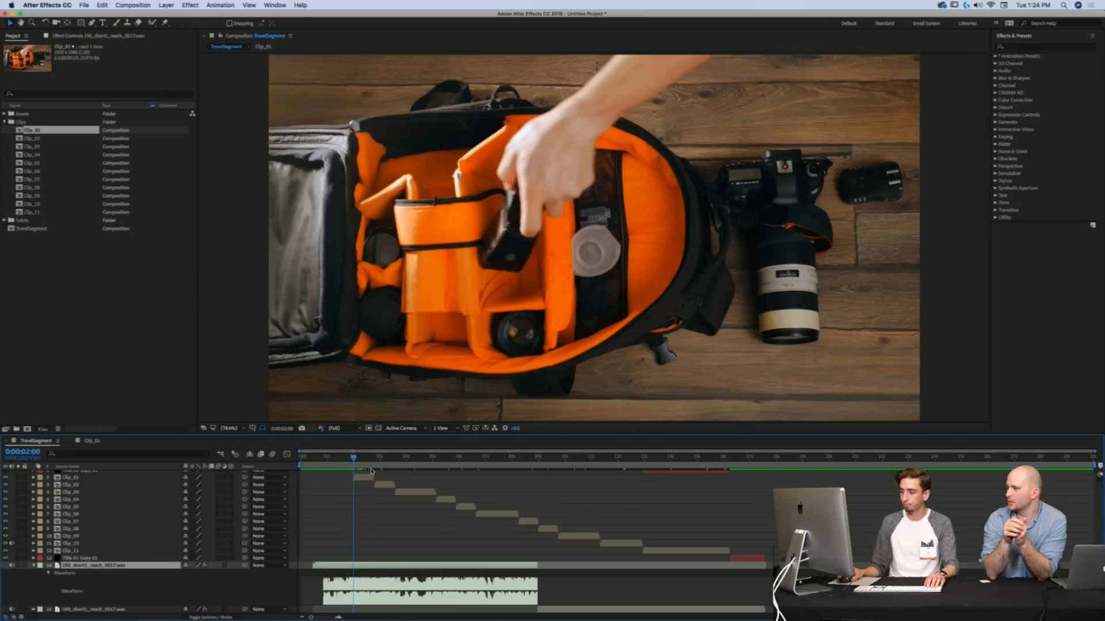
Step: Trim the start of the first music layer to the playhead at 0:00:02:00
click(361, 480)
click(361, 568)
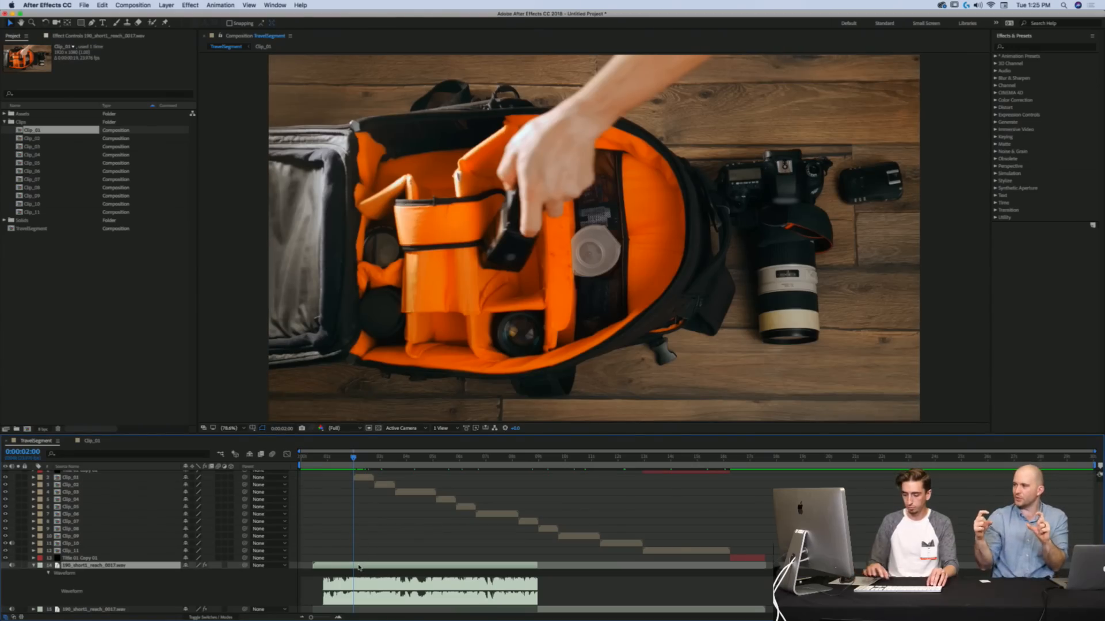
key(alt+bracketleft)
Step: Select all layers in TravelSegment and shift them together so the edit starts at the beginning of the composition
scroll(361, 489, up, 1)
key(super+a)
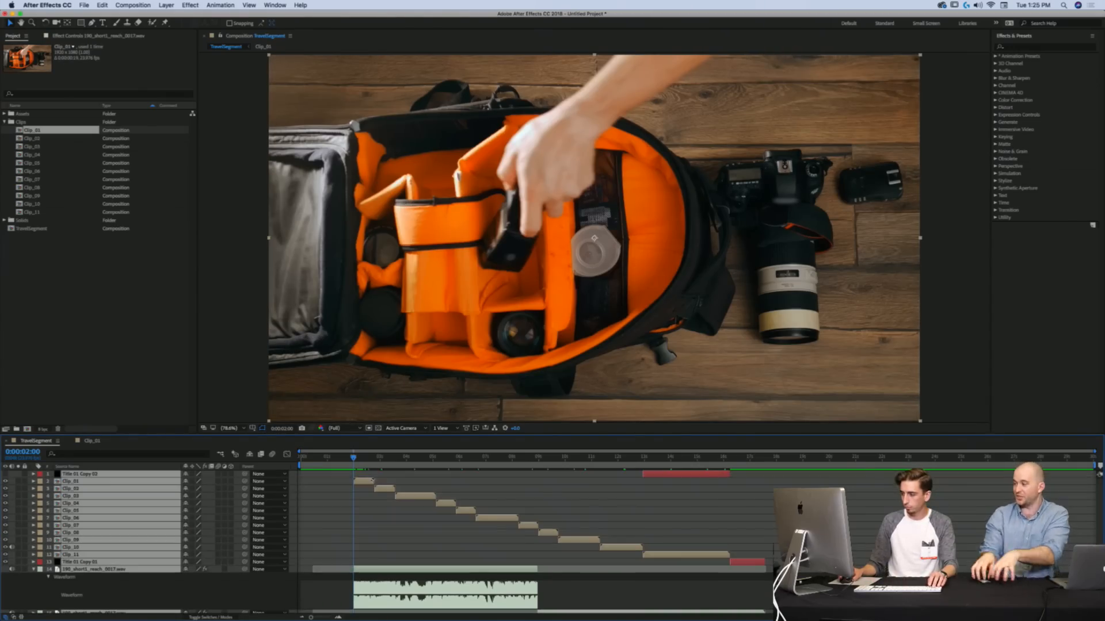
key(alt+Home)
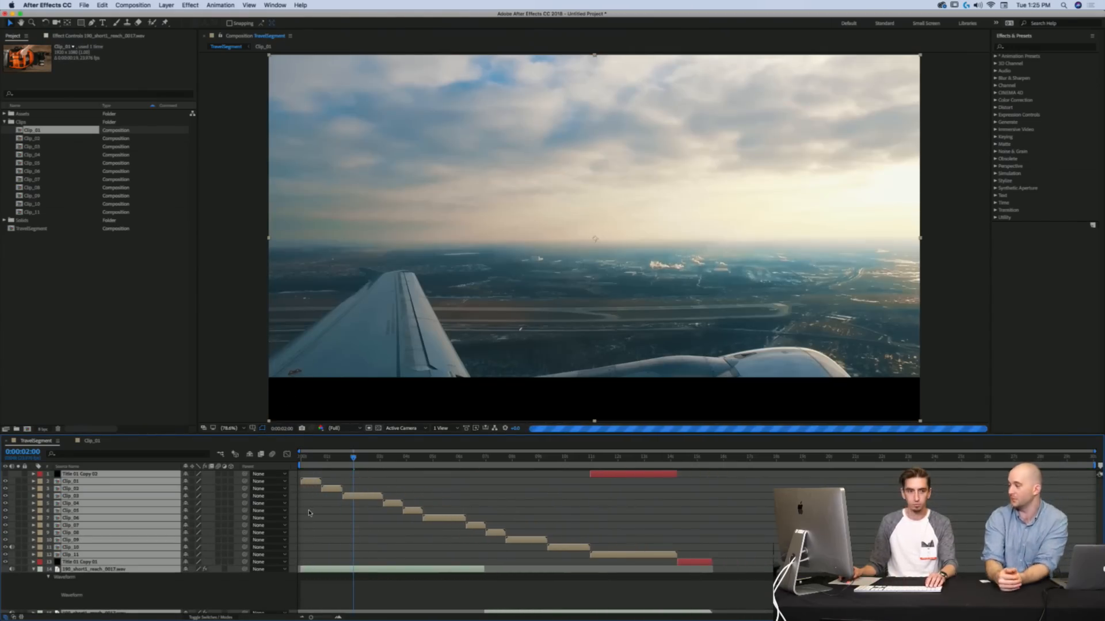
Step: Deselect all layers, check the music waveform against the clips, and collapse the waveform
click(309, 513)
scroll(316, 502, down, 1)
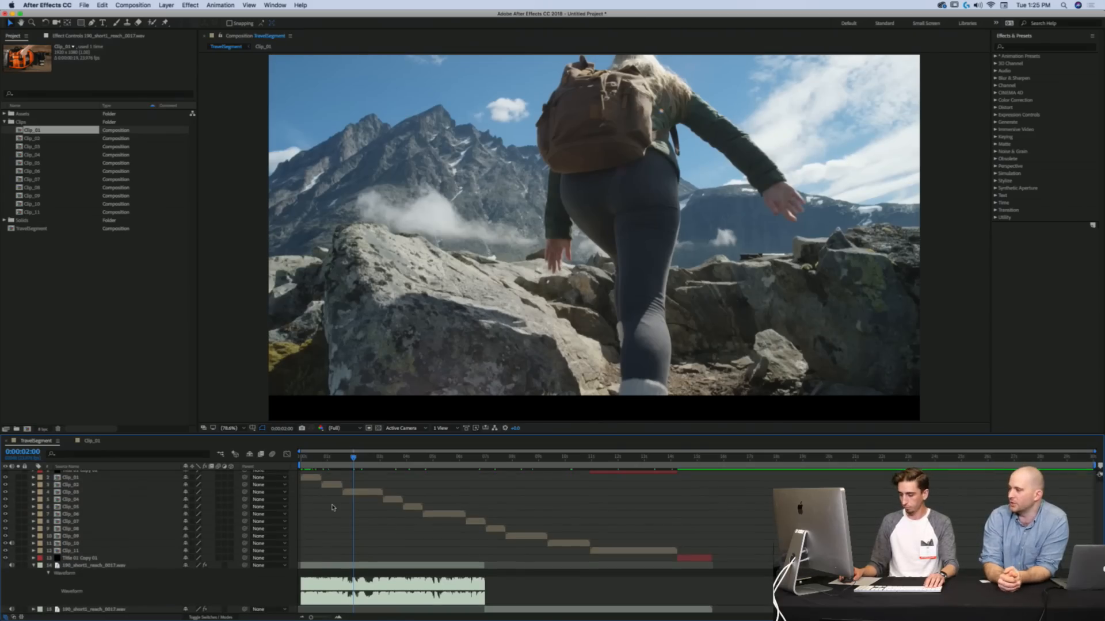
key(l)
key(l)
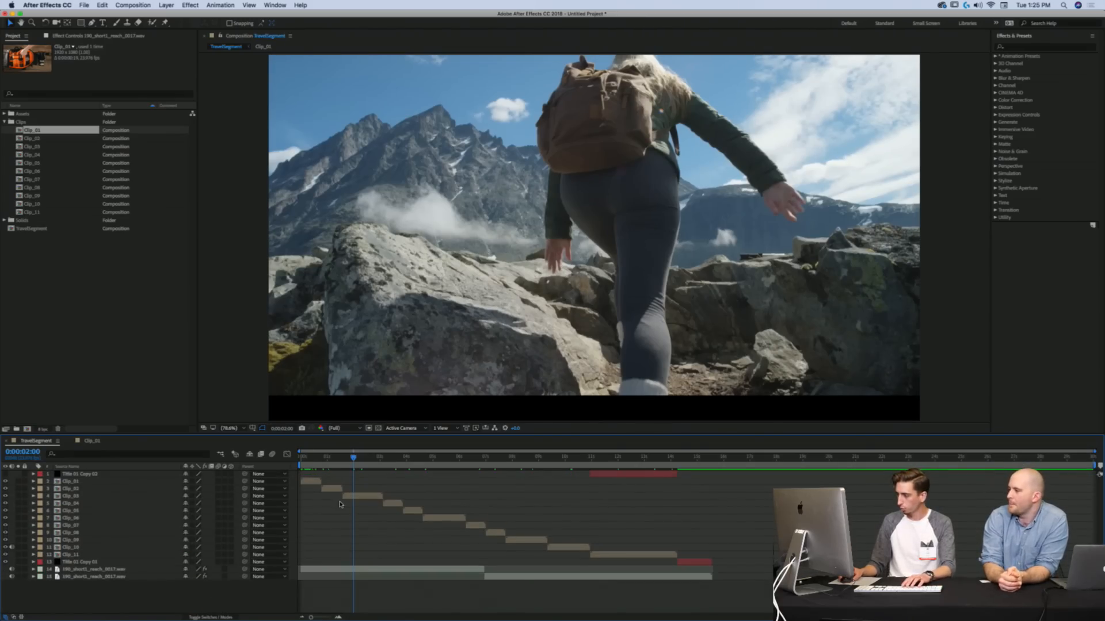
Step: Select the Clip_01 to Clip_11 layers and move them below both title layers
click(315, 483)
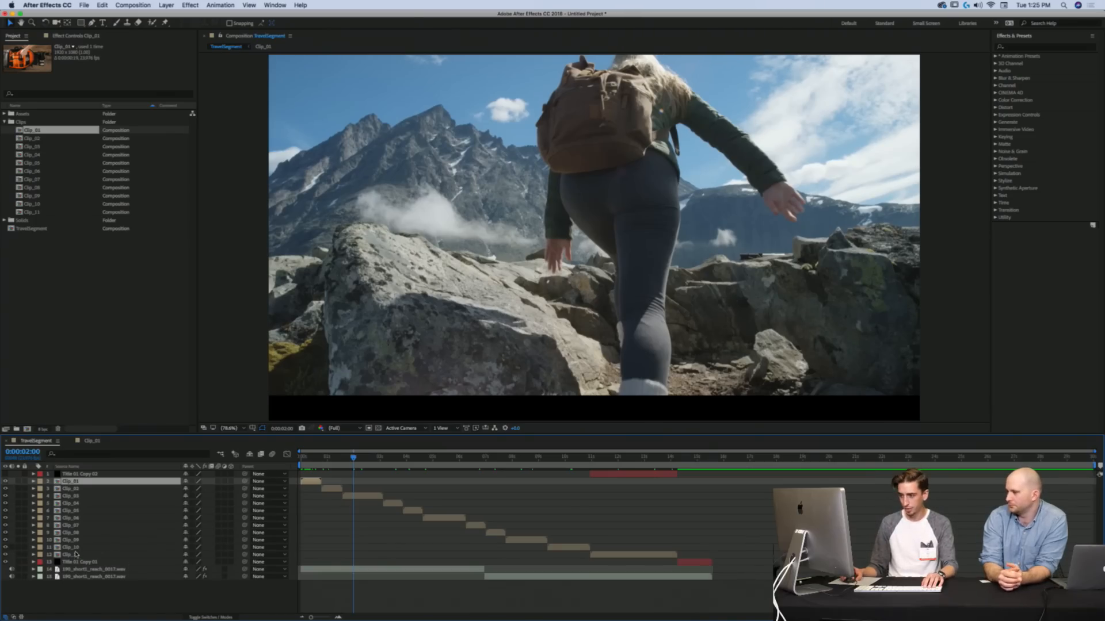
click(76, 555)
click(72, 482)
shift+click(80, 554)
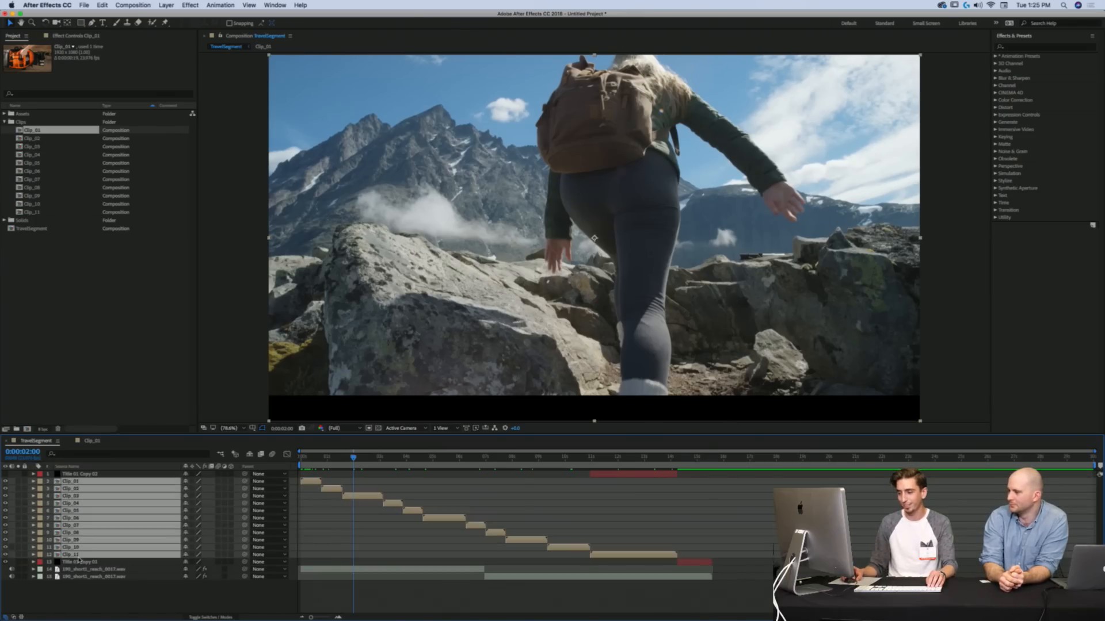
key(Delete)
click(303, 490)
key(super+z)
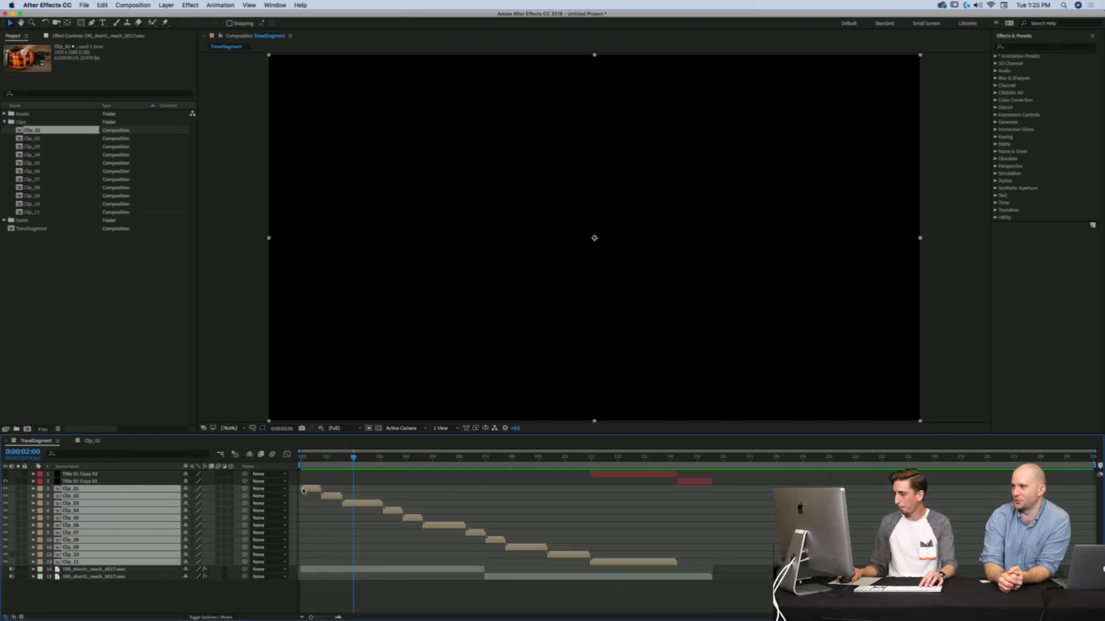
Step: Reverse the stacking order of the clip layers, with Clip_11 uppermost and Clip_01 lowest, and place them between the title and music layers
click(309, 500)
click(86, 561)
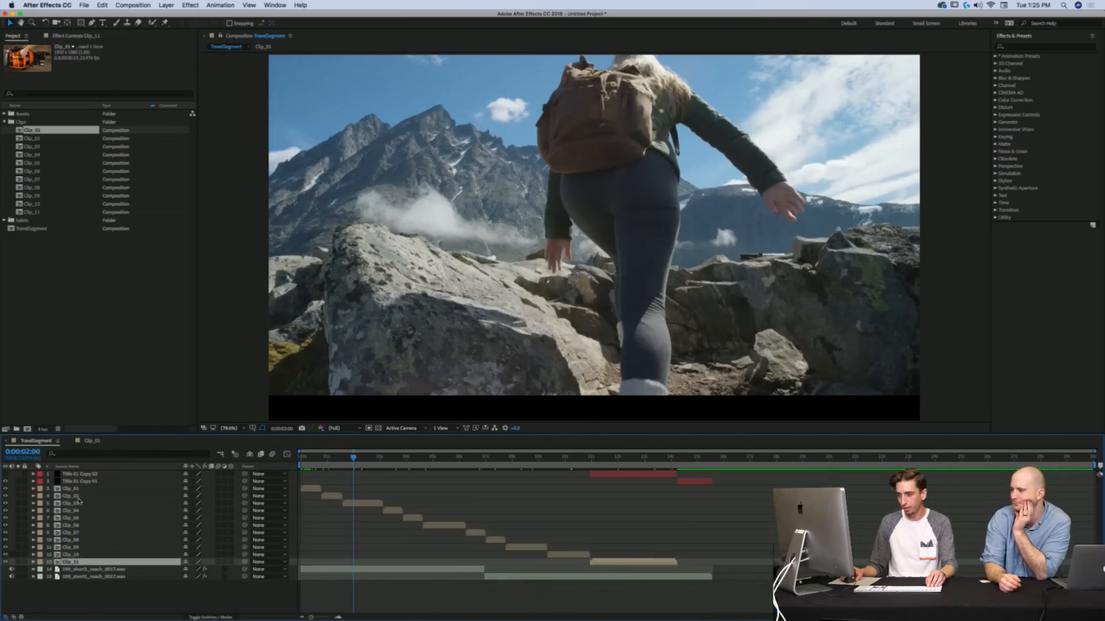
shift+click(77, 489)
key(Delete)
key(super+z)
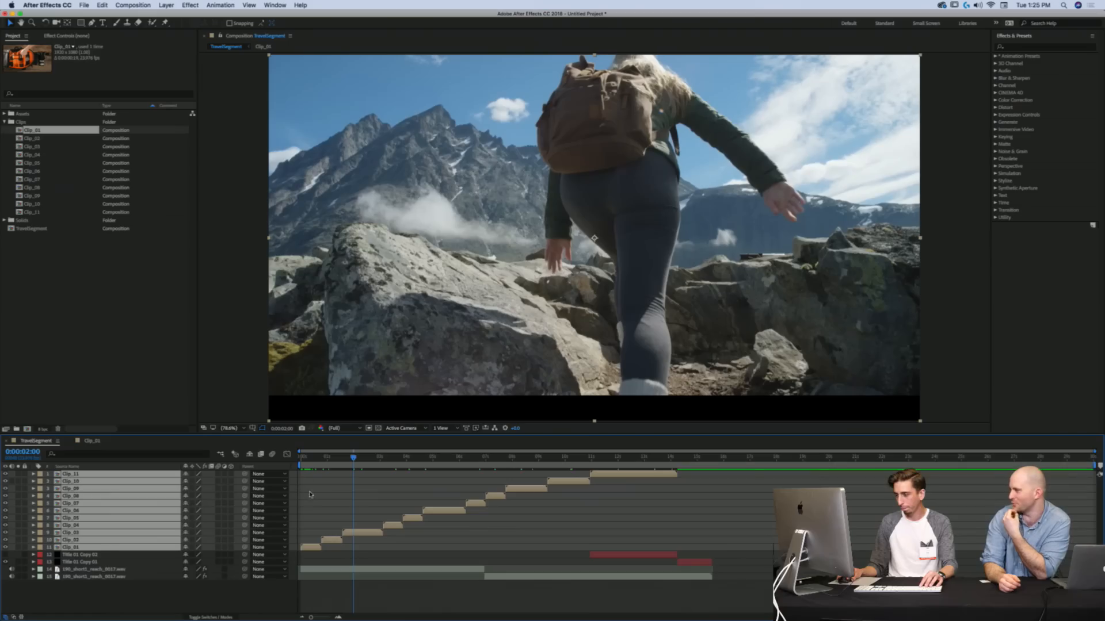
drag(105, 550, 109, 565)
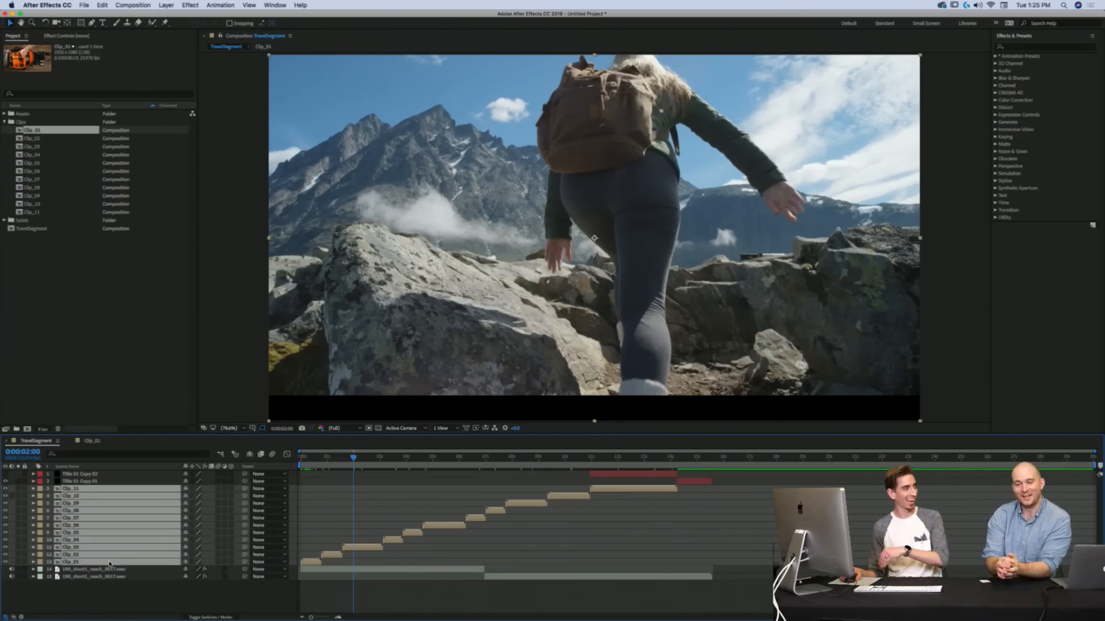
click(354, 514)
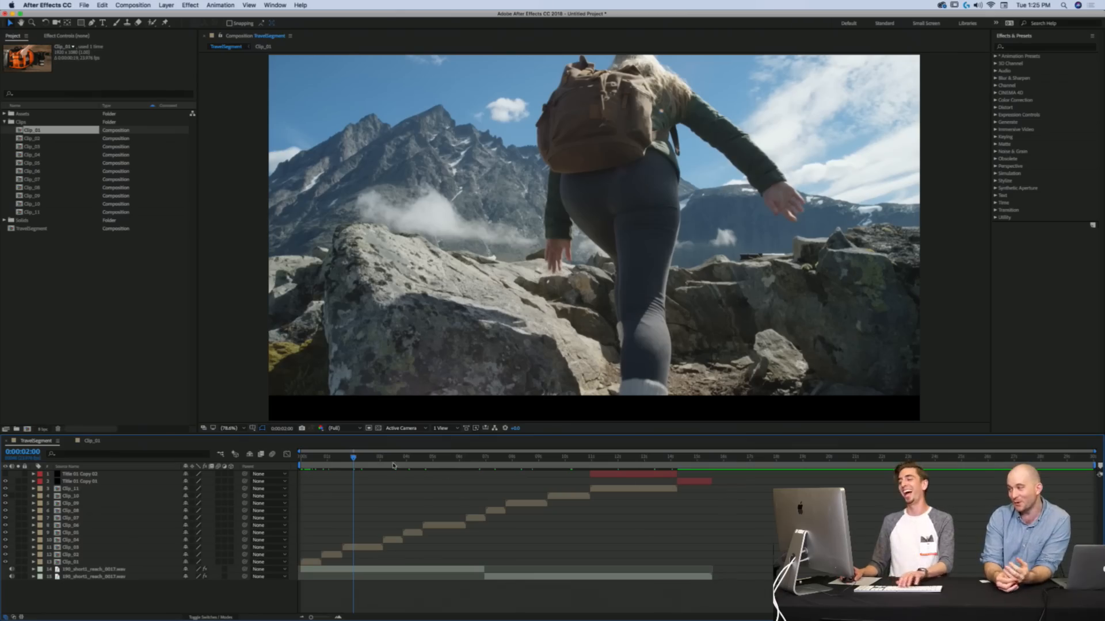
Step: Delete both remaining title layers, Title 01 Copy 02 and Title 01 Copy 01, from TravelSegment
drag(349, 458, 604, 478)
click(626, 475)
key(Delete)
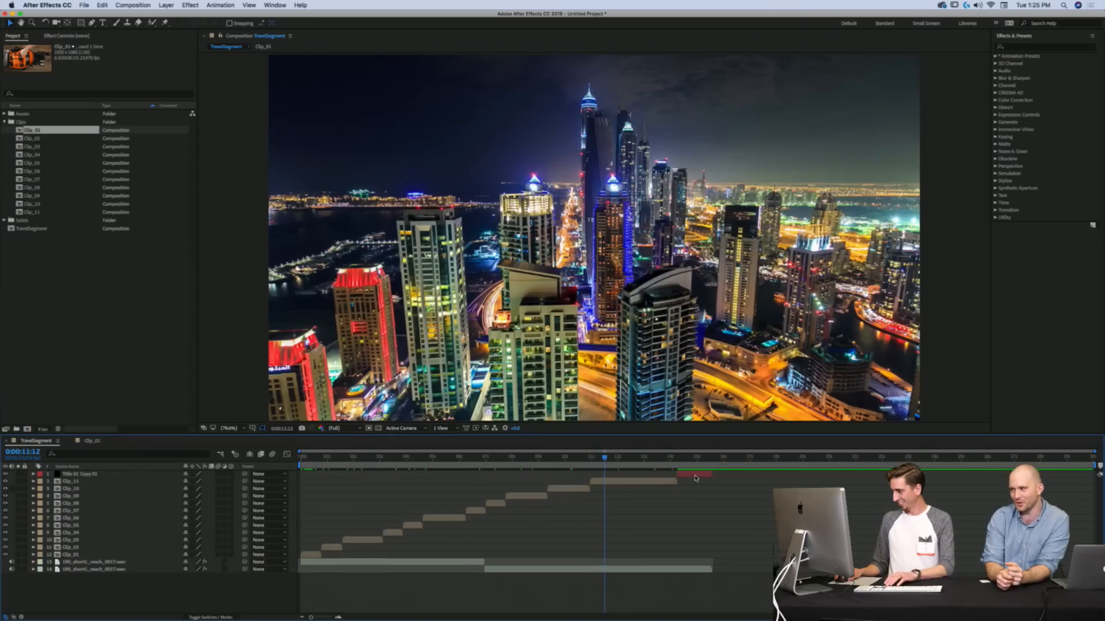
click(687, 459)
key(Delete)
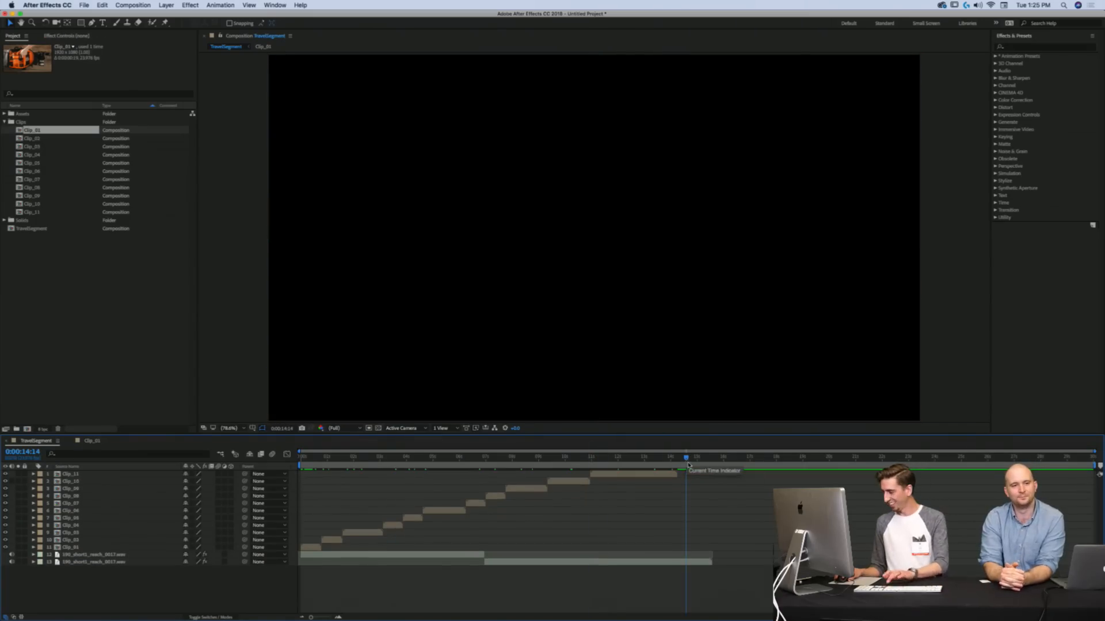
Step: End the work area at 0:00:15:13, where the music finishes, and trim the TravelSegment composition to it
drag(687, 458, 707, 473)
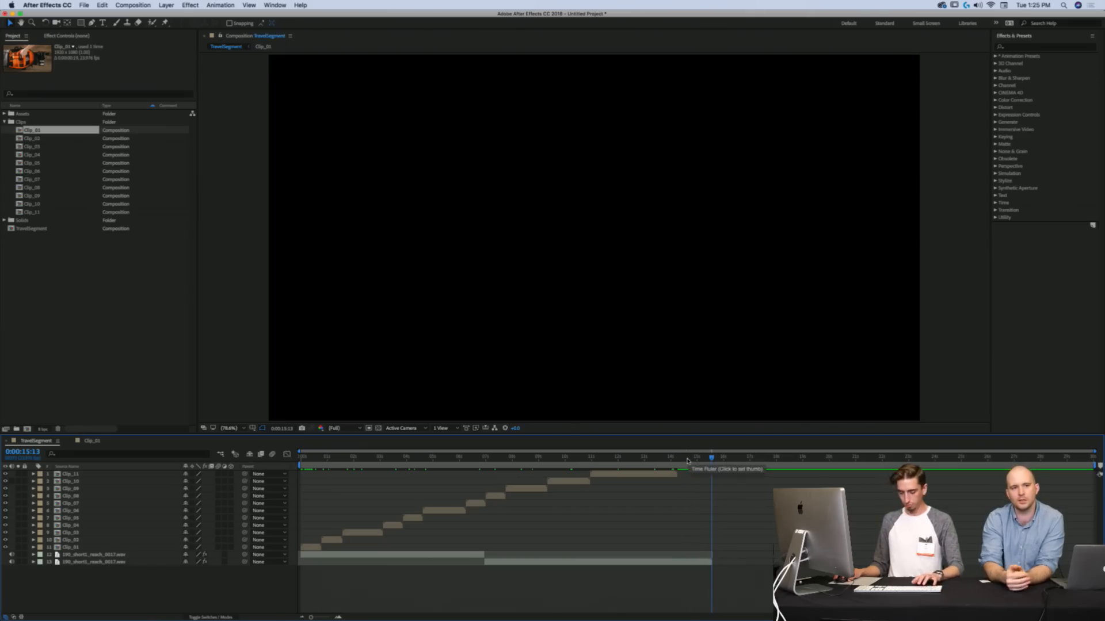
key(n)
right_click(642, 466)
click(674, 489)
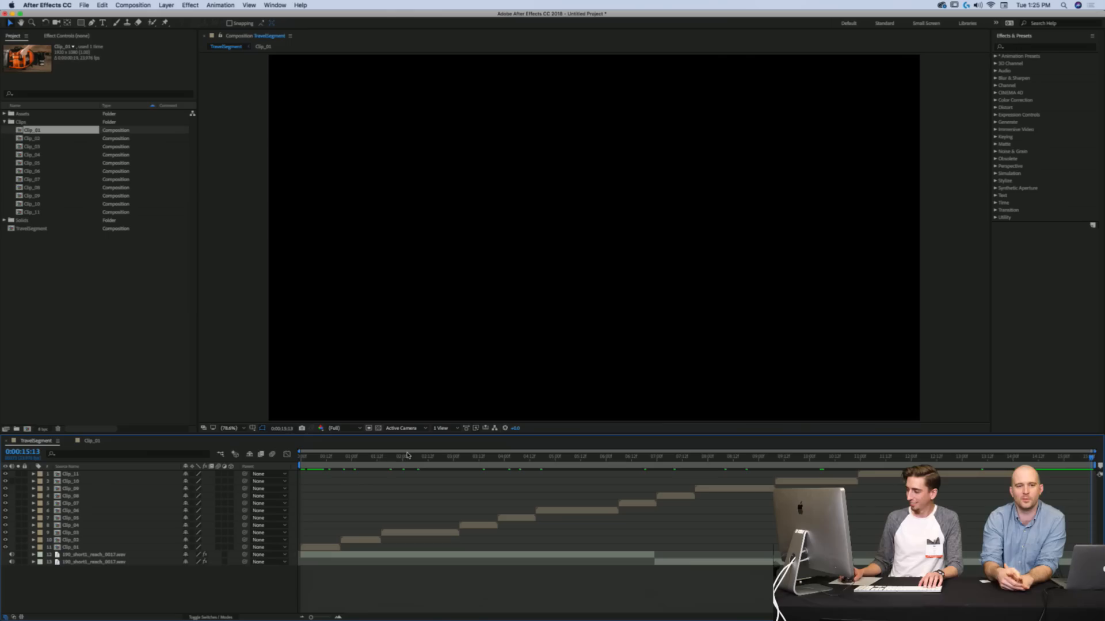
Step: Open the Clip_01 composition and extend the starts of its second, third and fourth footage layers to close the gaps between them
drag(352, 459, 310, 462)
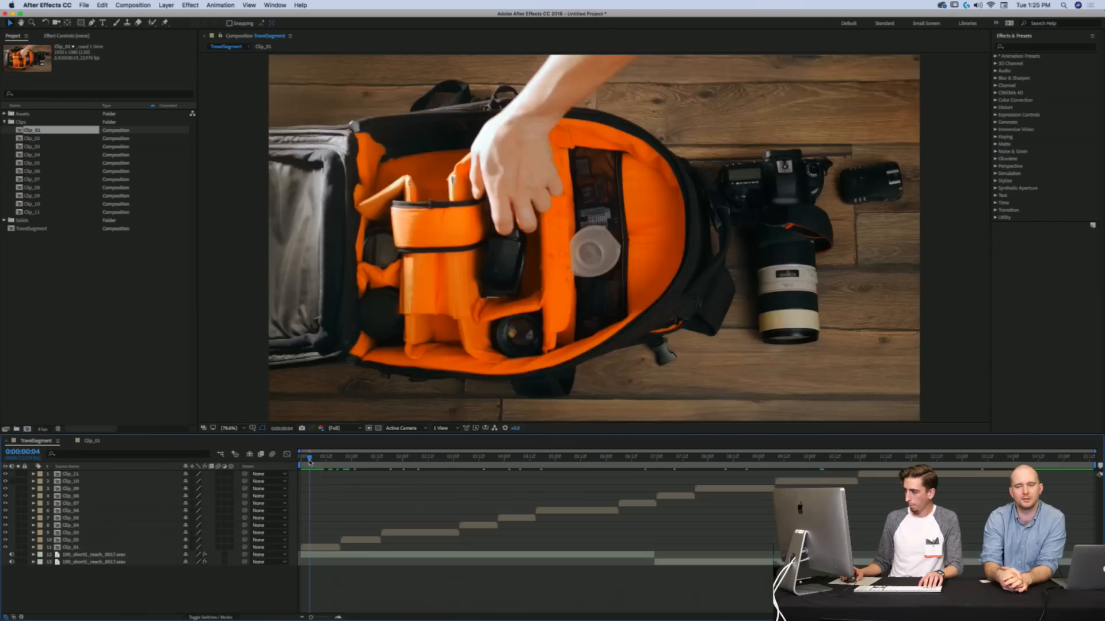
double_click(327, 543)
click(511, 474)
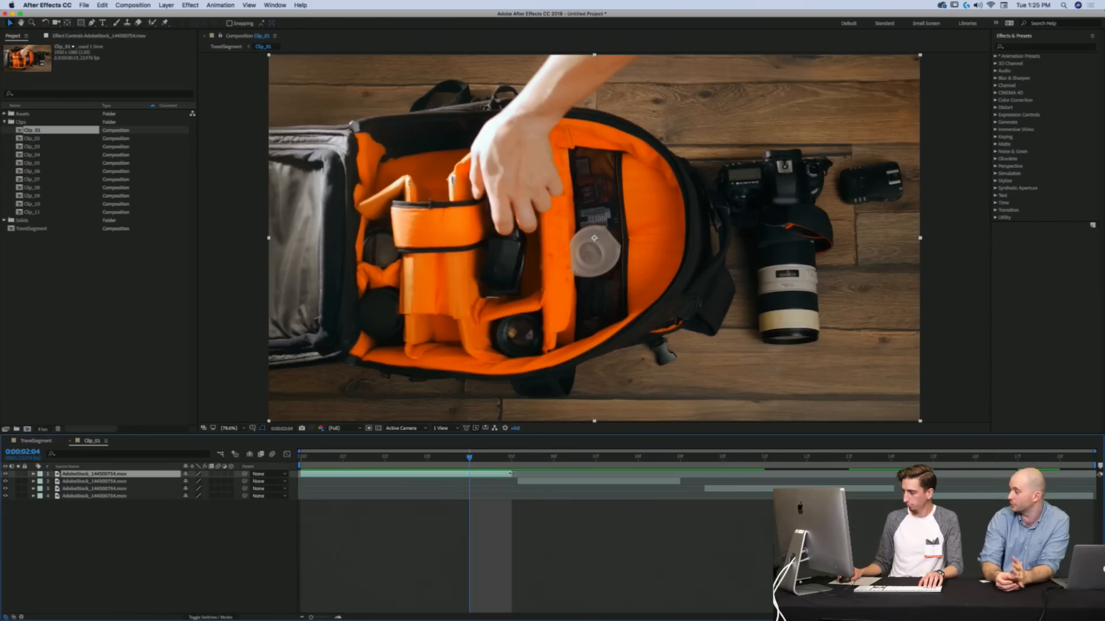
mouse_move(516, 473)
mouse_down()
mouse_move(544, 474)
mouse_move(530, 474)
mouse_up()
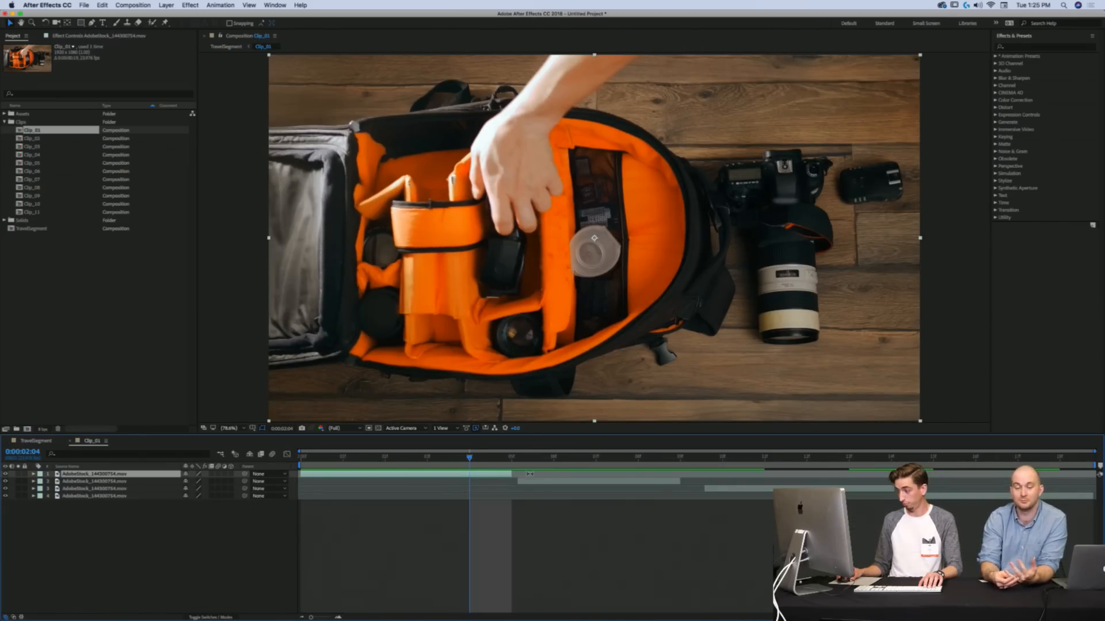
click(552, 486)
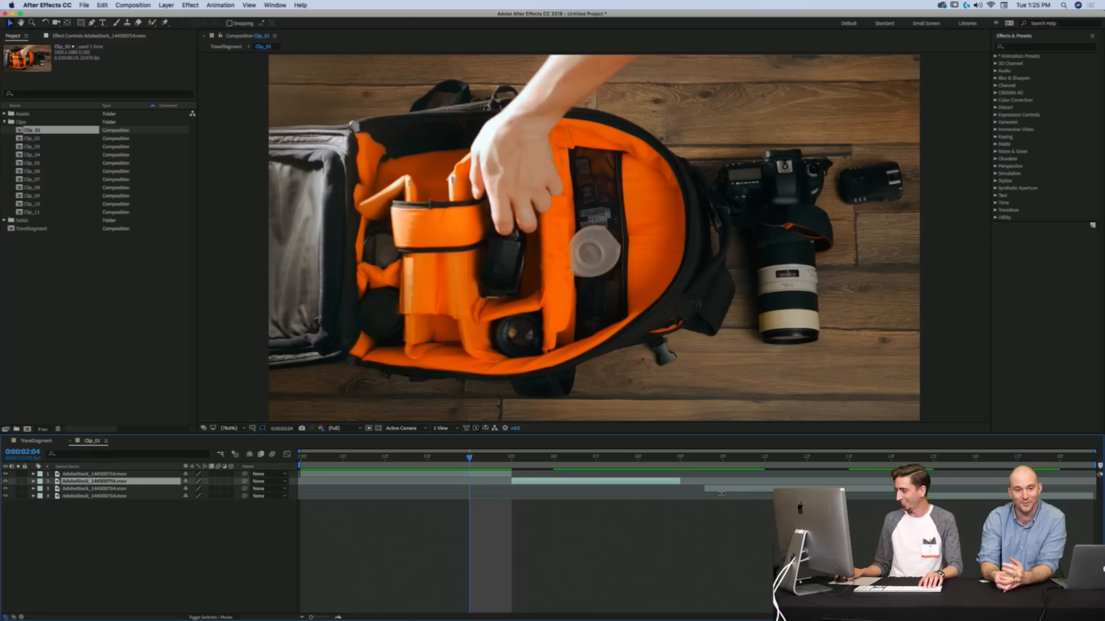
drag(722, 493, 698, 493)
click(914, 496)
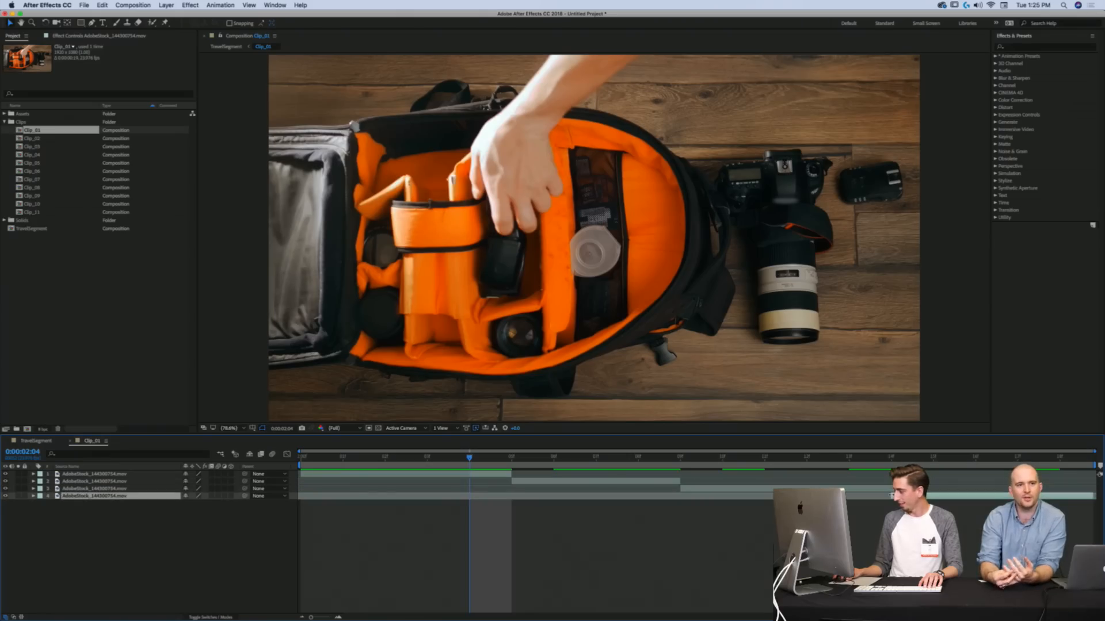
click(909, 538)
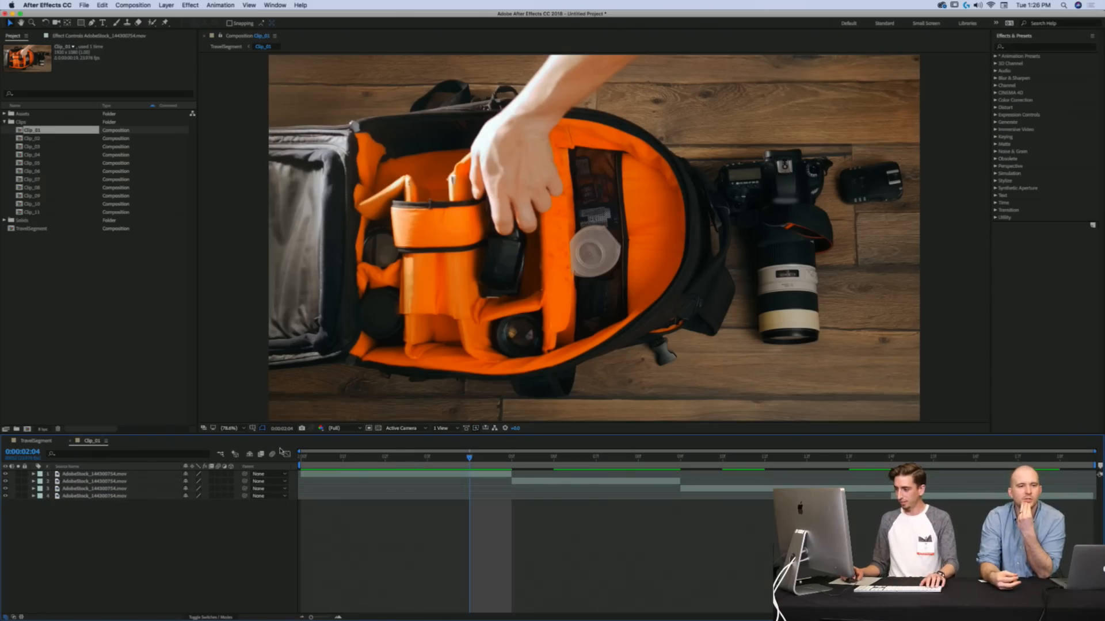
Step: Preview the edited Clip_01, close its timeline, and play back TravelSegment with both music layers muted
key(space)
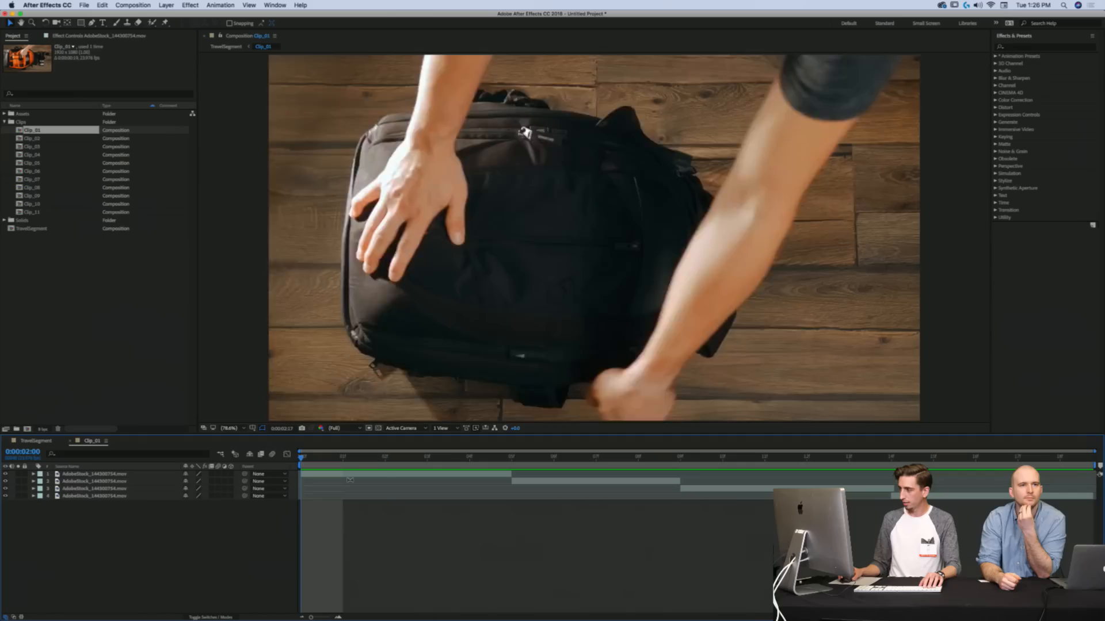
click(70, 441)
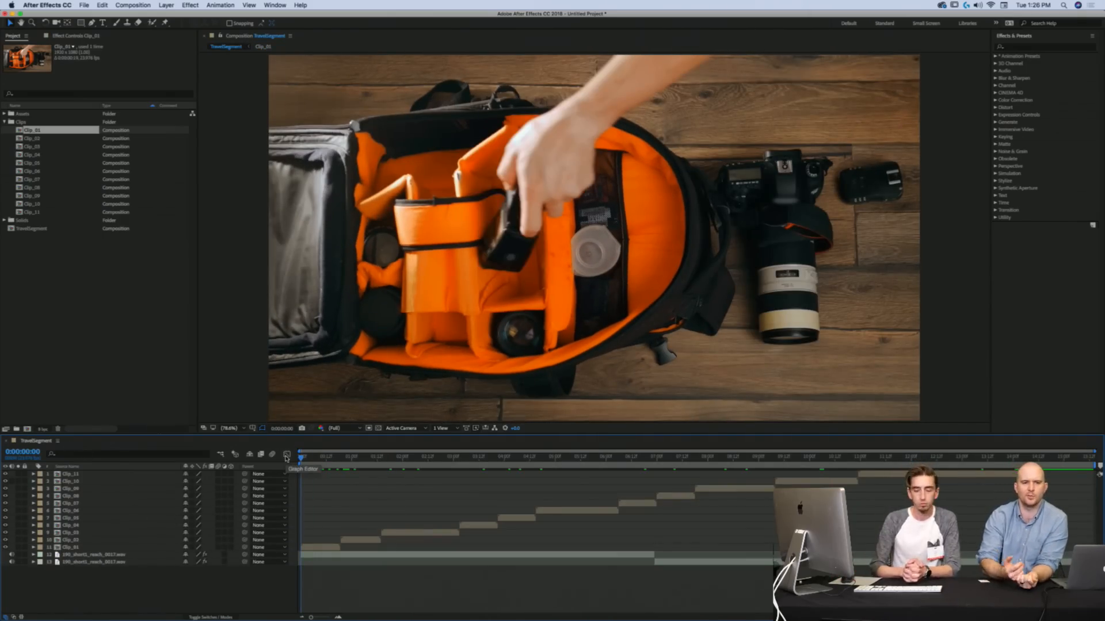
key(space)
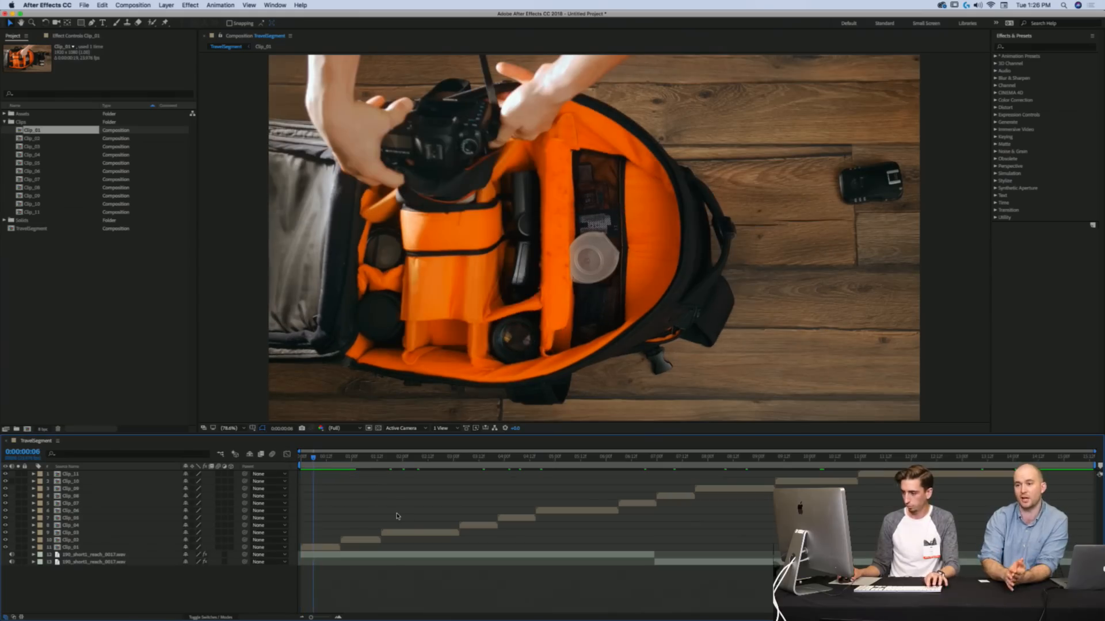
key(super+Tab)
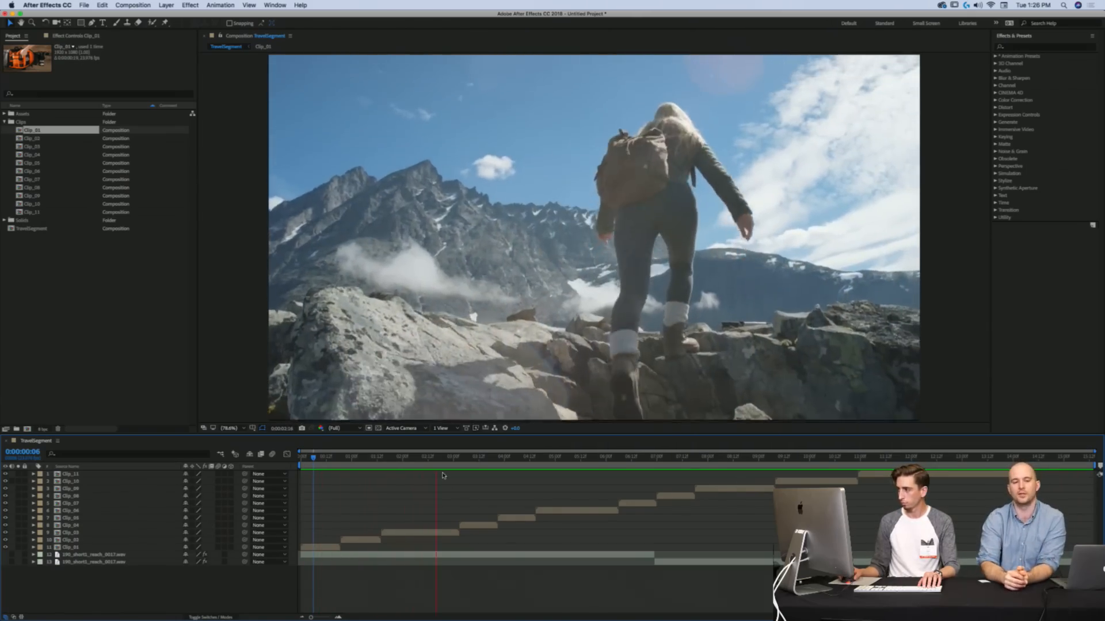
key(space)
Step: Create a black solid layer named Anamorphic with a height of 817 px in TravelSegment
key(super+y)
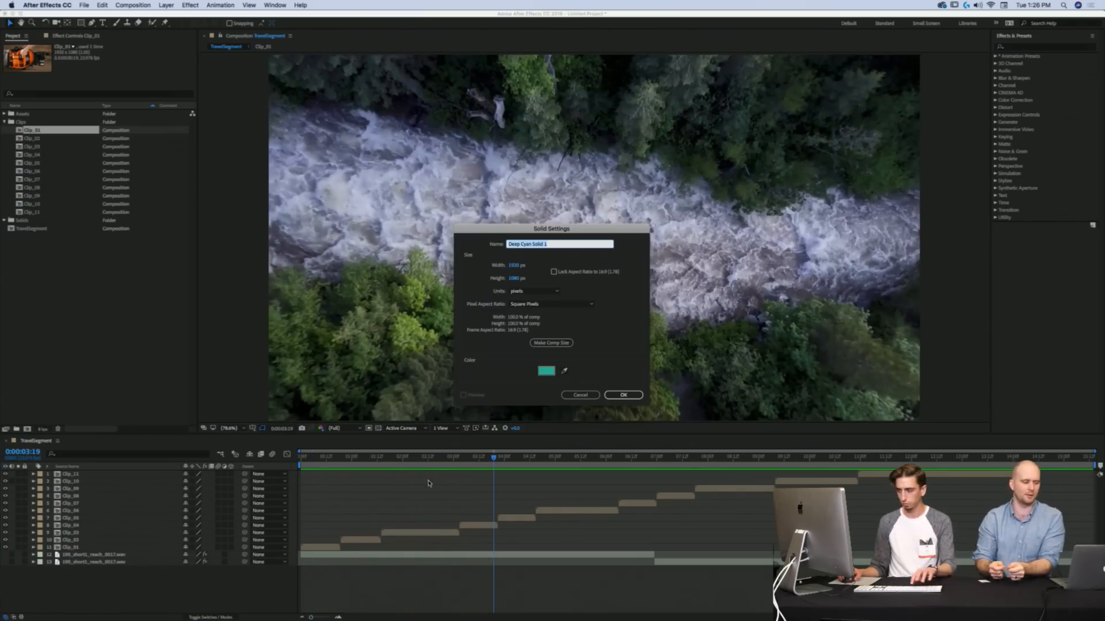
text(Anamo)
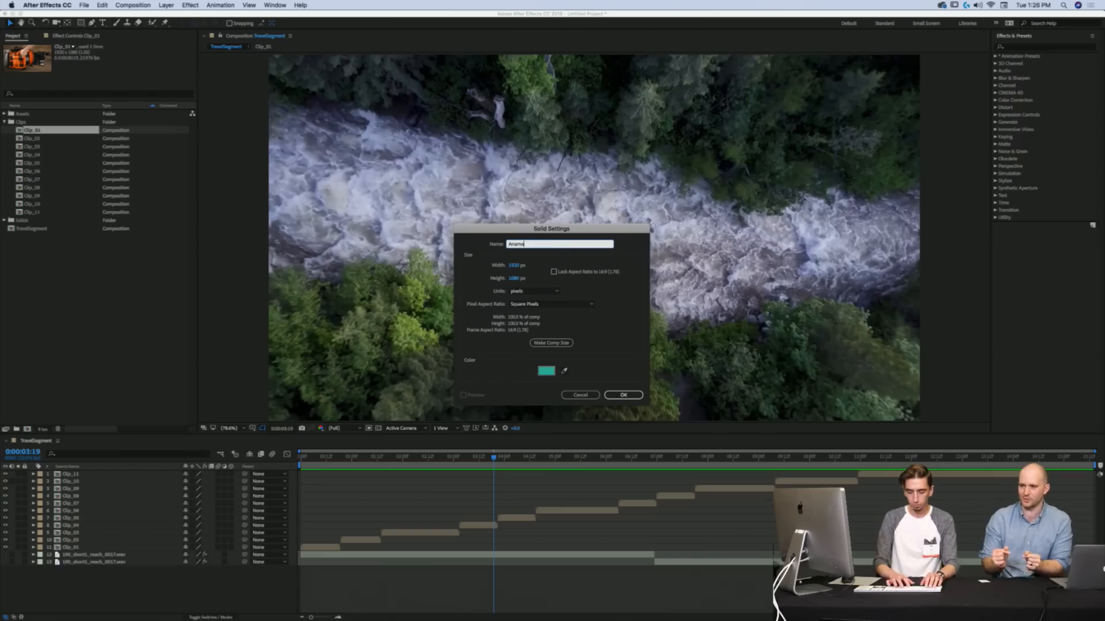
text(rphic)
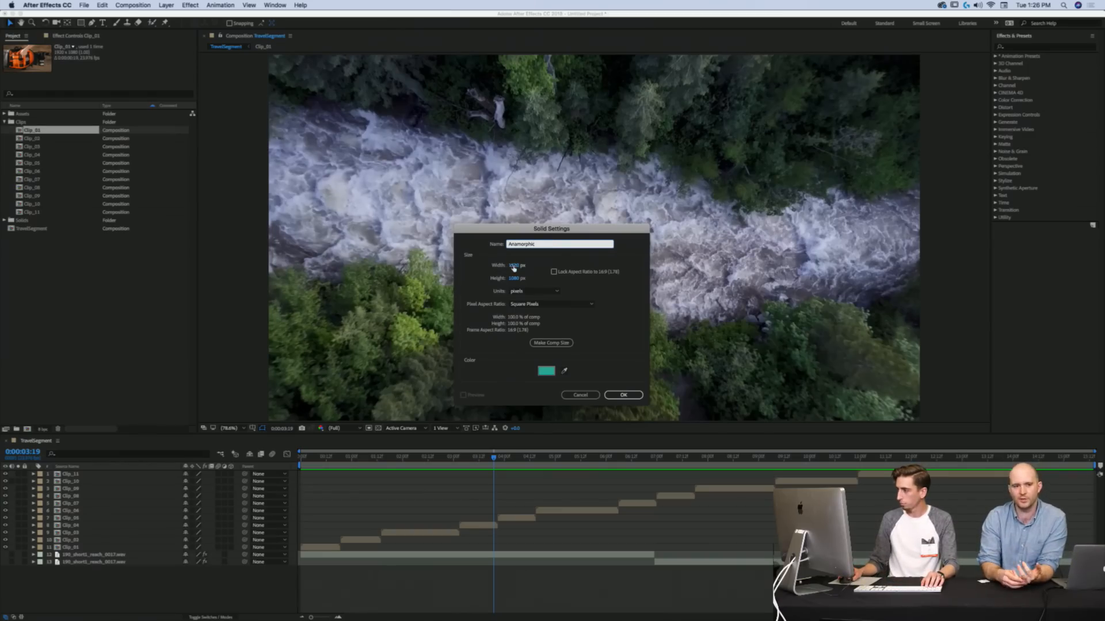
click(518, 279)
text(817)
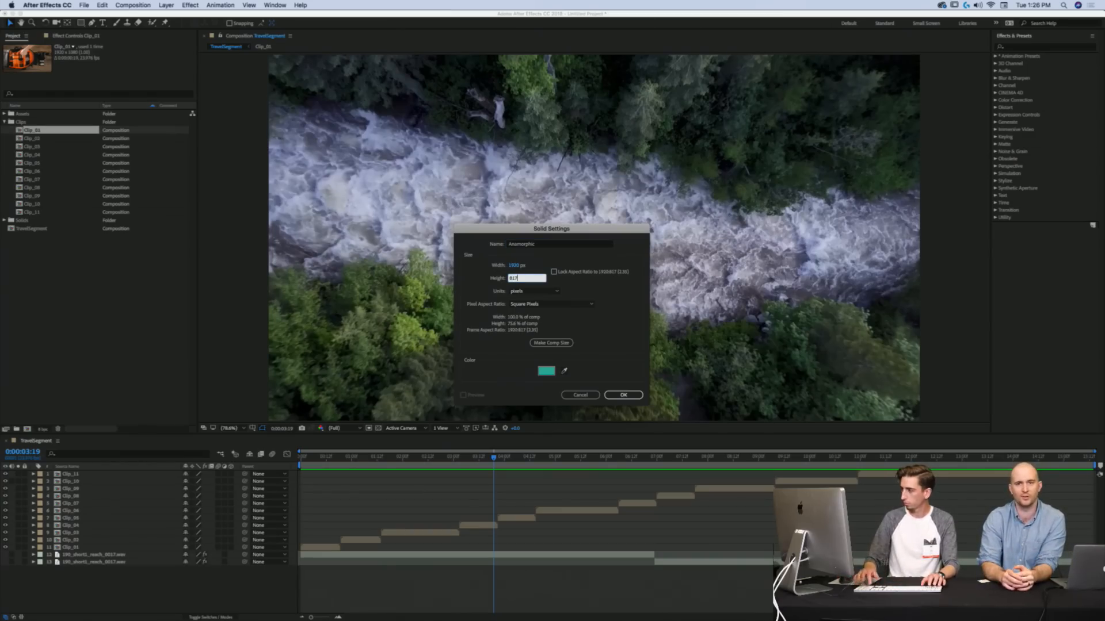
click(548, 371)
drag(394, 245, 316, 299)
key(Return)
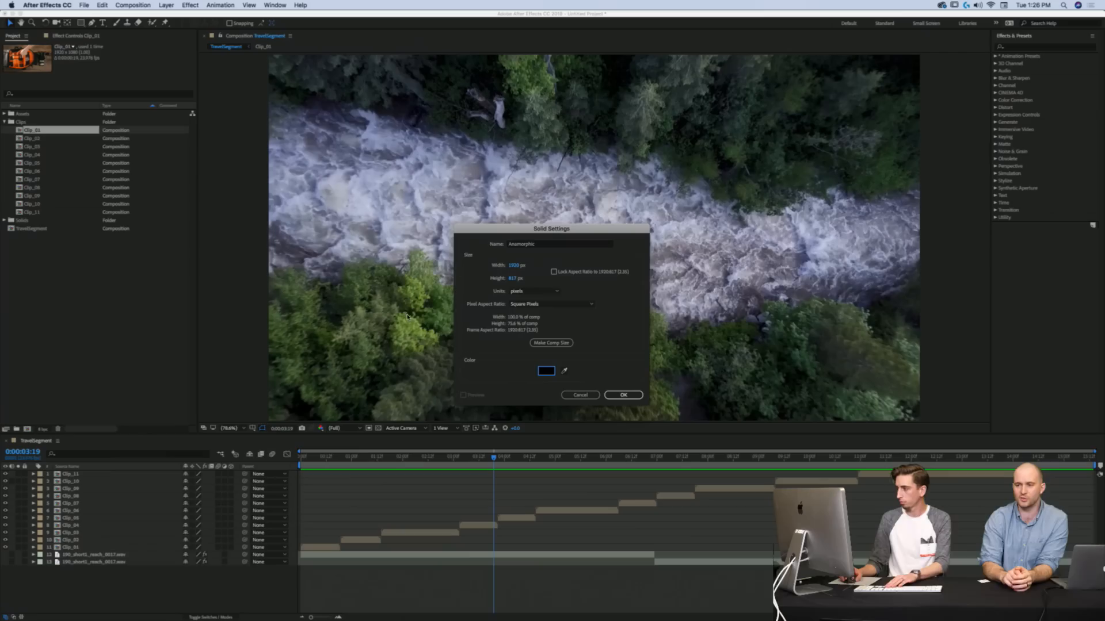
click(623, 396)
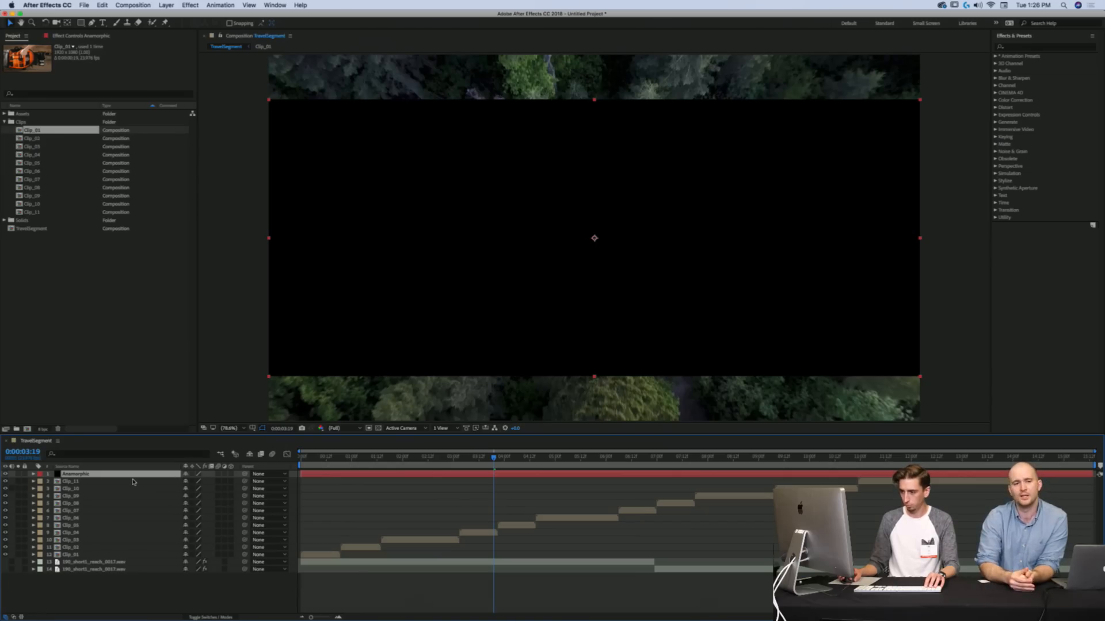
Step: Duplicate the Anamorphic solid and resize the copy to the composition size as a new solid
key(super+d)
key(super+shift+y)
click(556, 333)
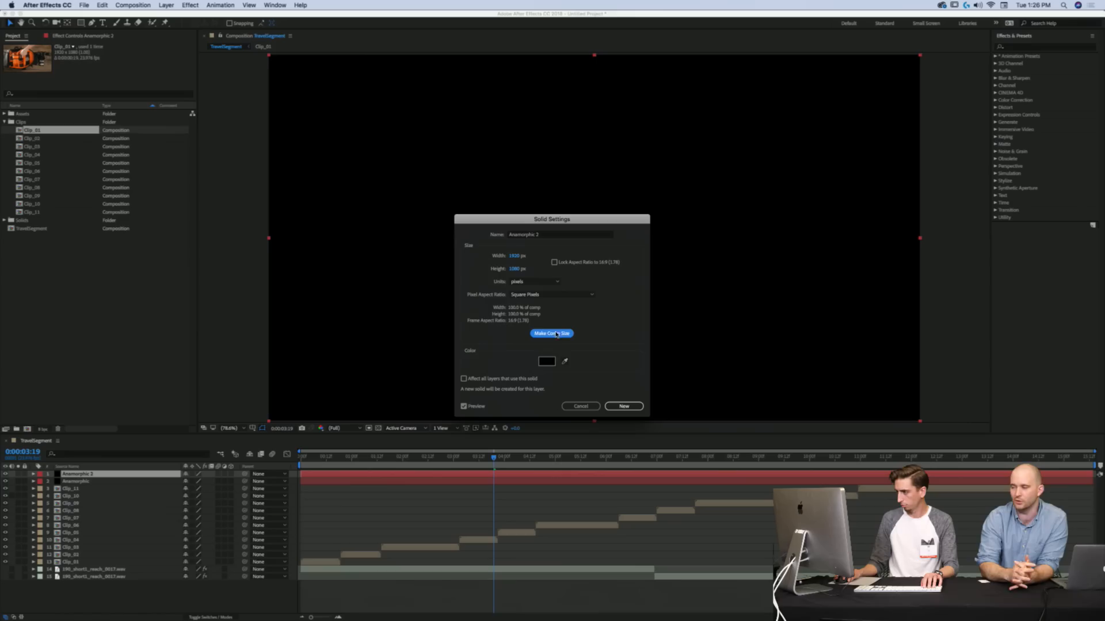
click(623, 406)
Step: Try the Alpha and Alpha Inverted track mattes from Anamorphic 2 on the Anamorphic layer
click(95, 482)
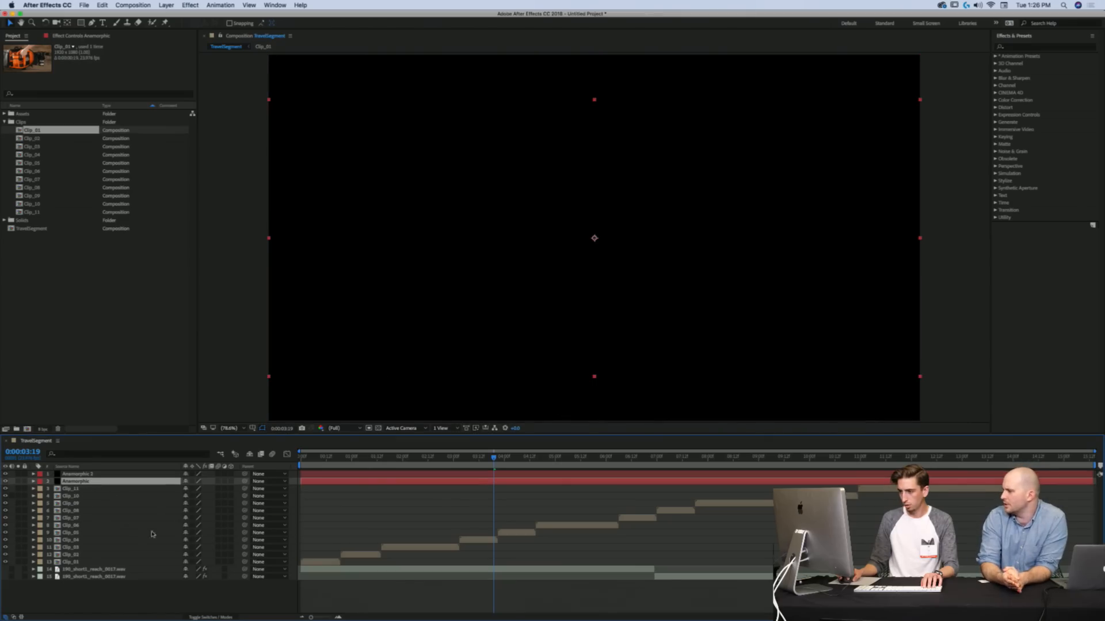
click(193, 618)
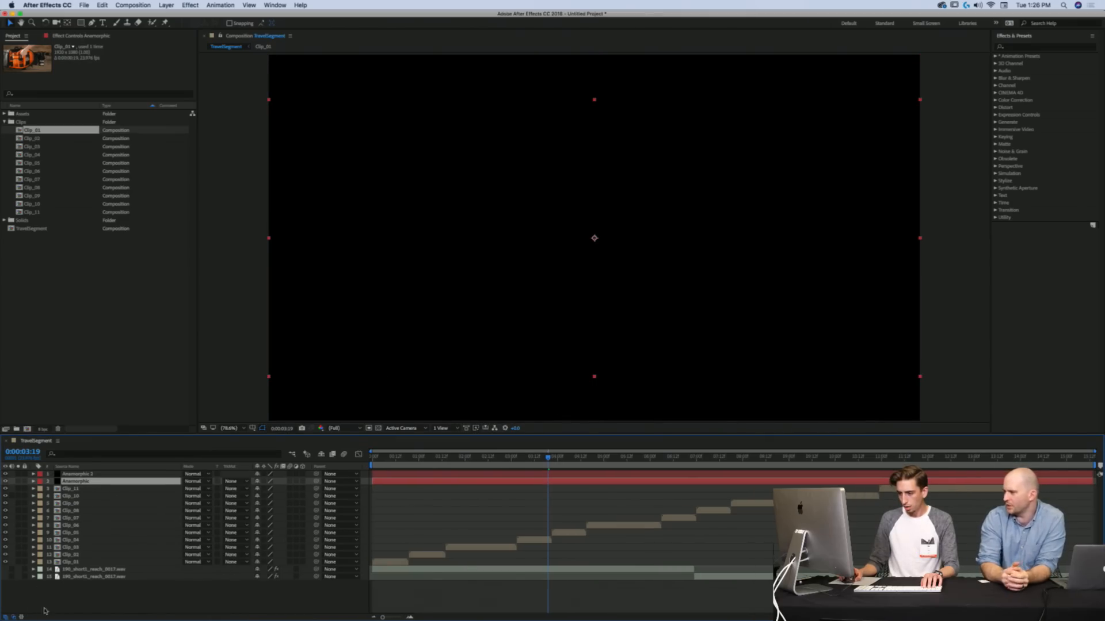
click(233, 481)
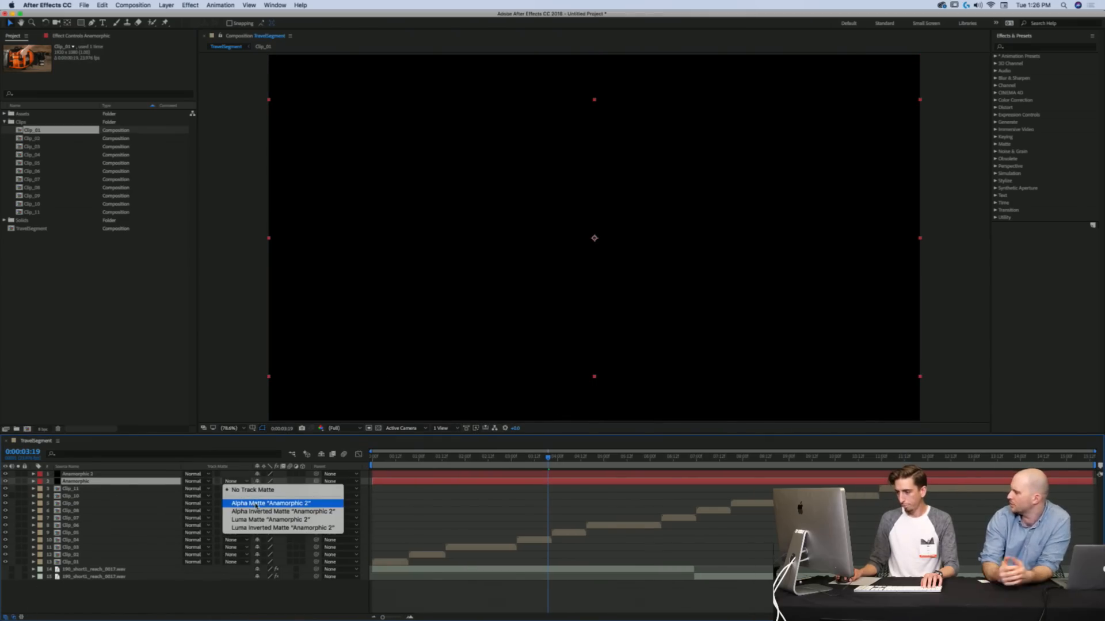
click(256, 504)
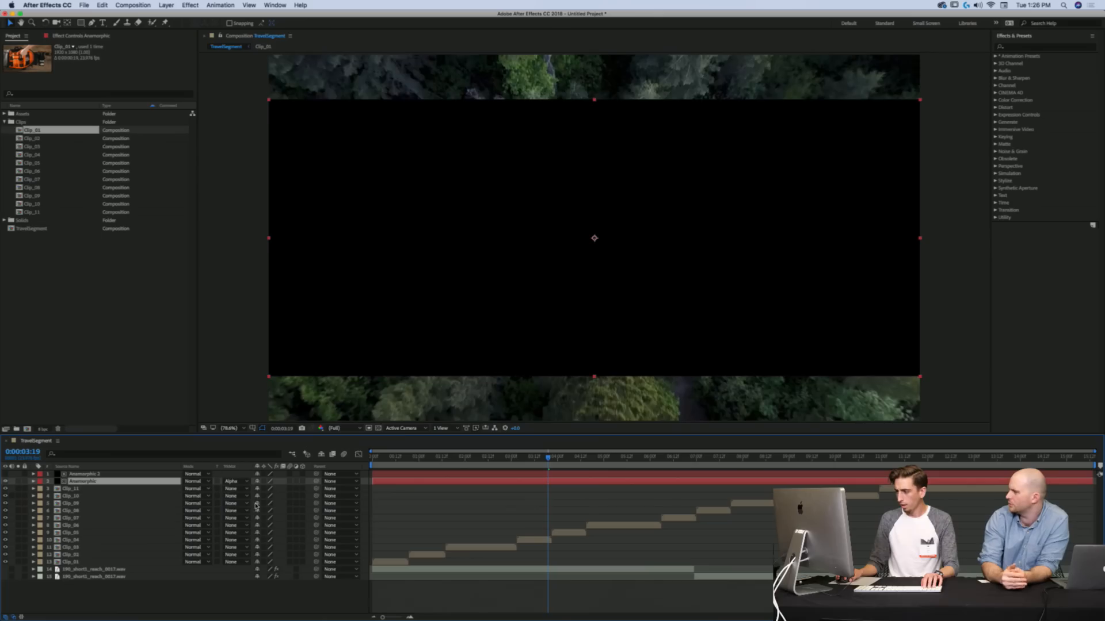
click(231, 482)
click(253, 511)
Step: Check the sequence in Premiere Pro, return to After Effects, and set the Anamorphic layer's track matte back to Alpha
key(super+Tab)
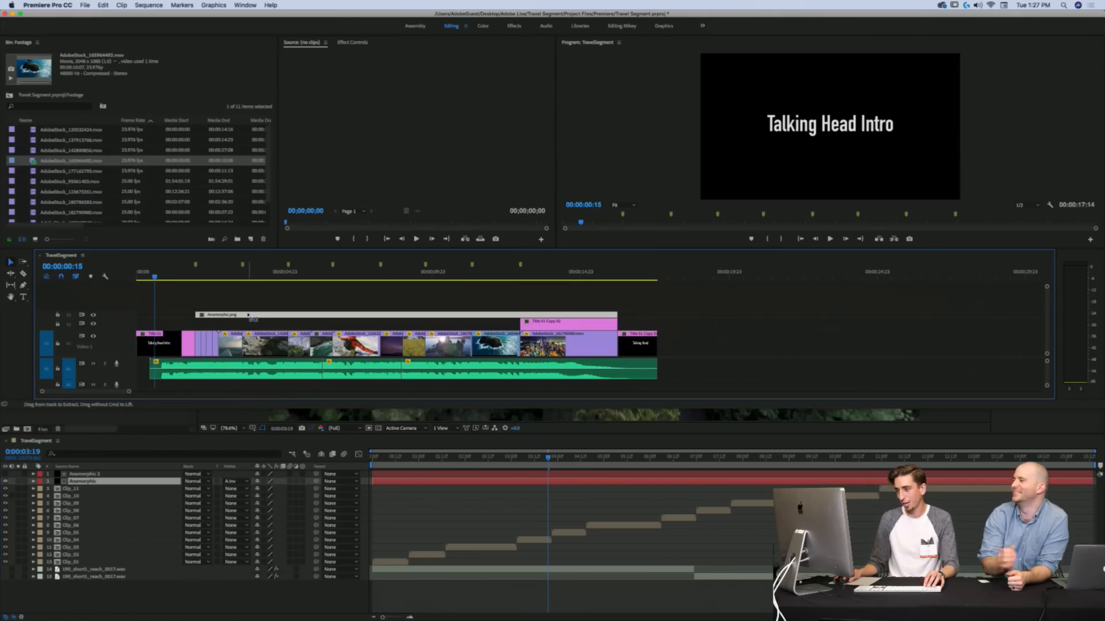
key(super+Tab)
click(420, 476)
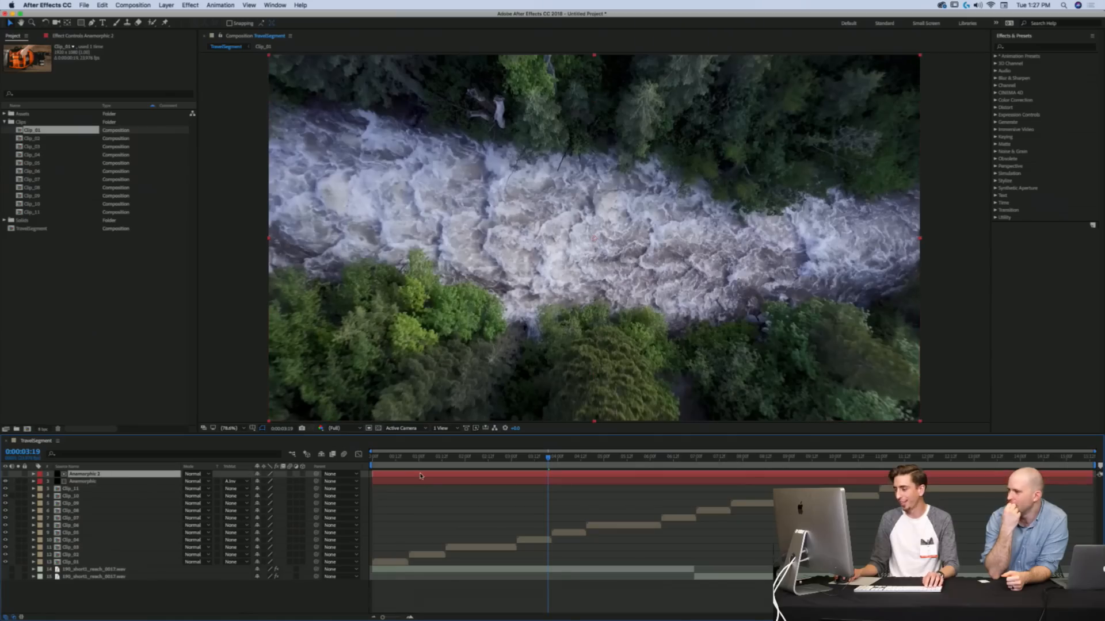
click(420, 481)
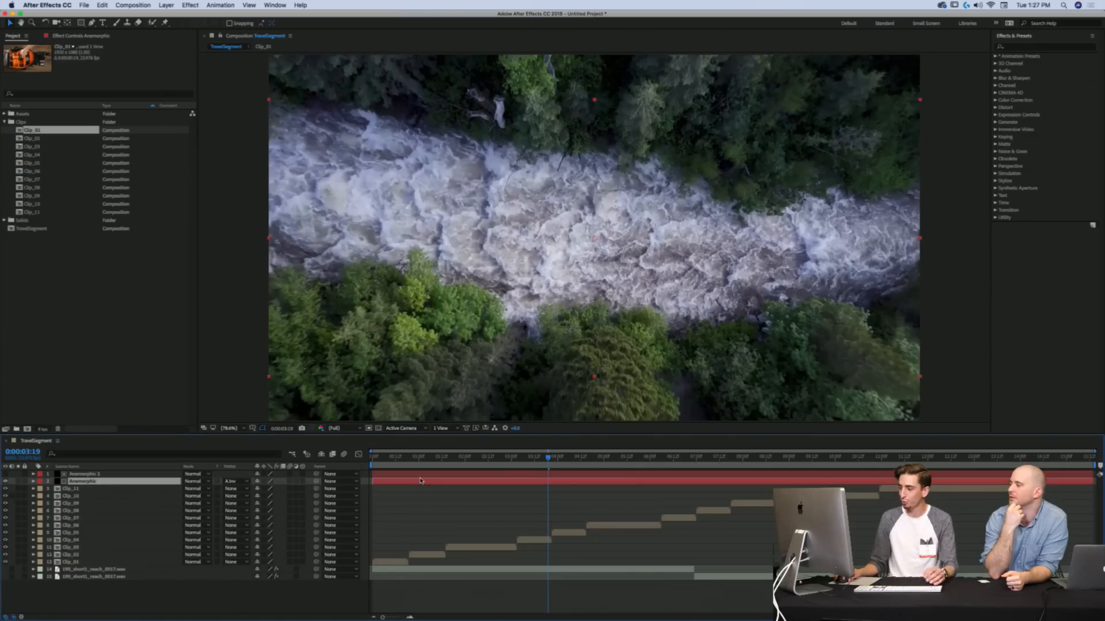
click(242, 481)
click(248, 499)
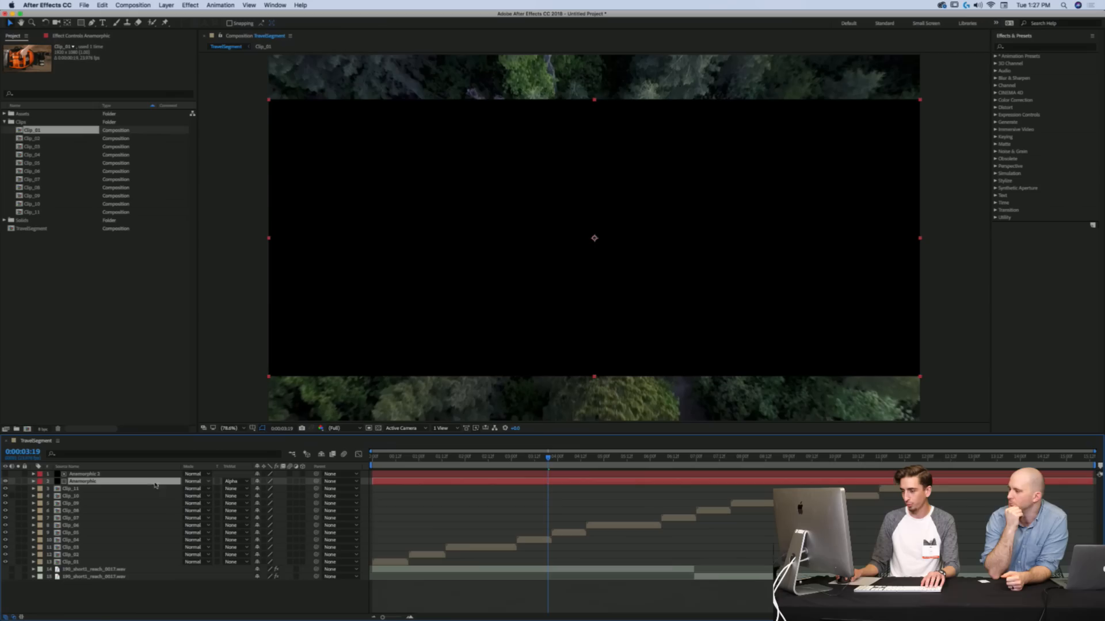
Step: Try the Anamorphic solid as alpha matte for Anamorphic 2 beneath it, undo the matte, and delete both solid layers
drag(110, 475, 112, 486)
click(233, 482)
click(245, 505)
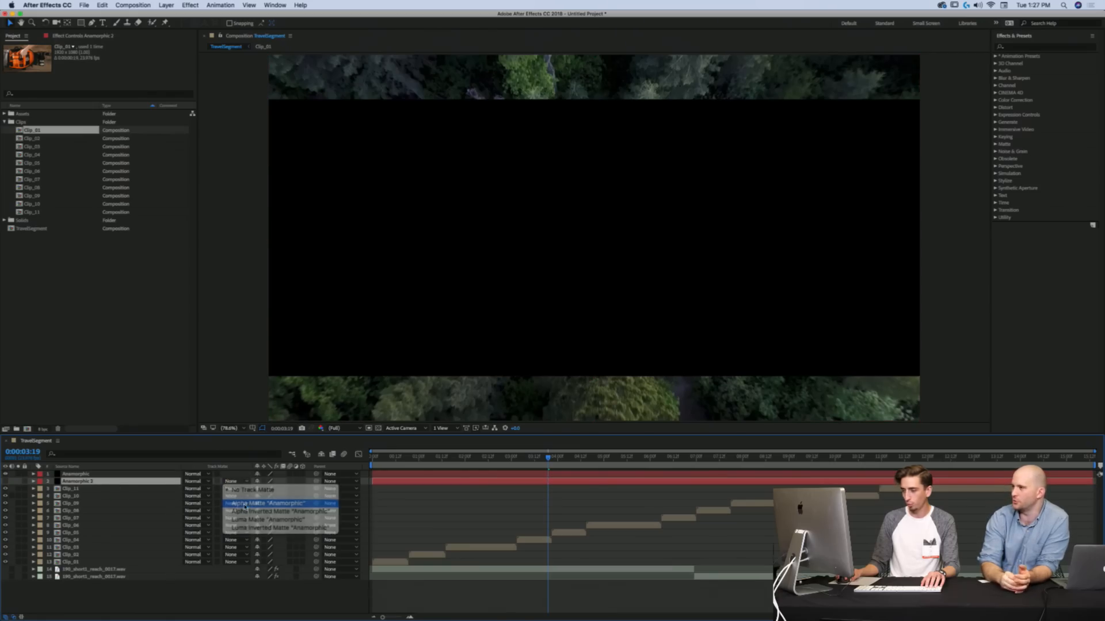
key(super+z)
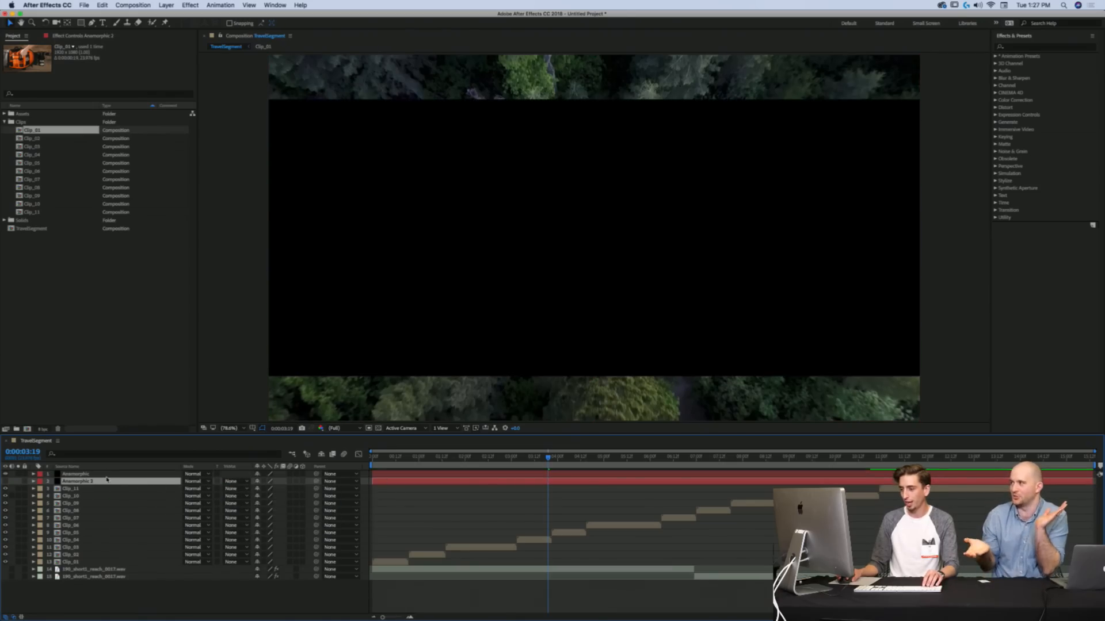
shift+click(99, 474)
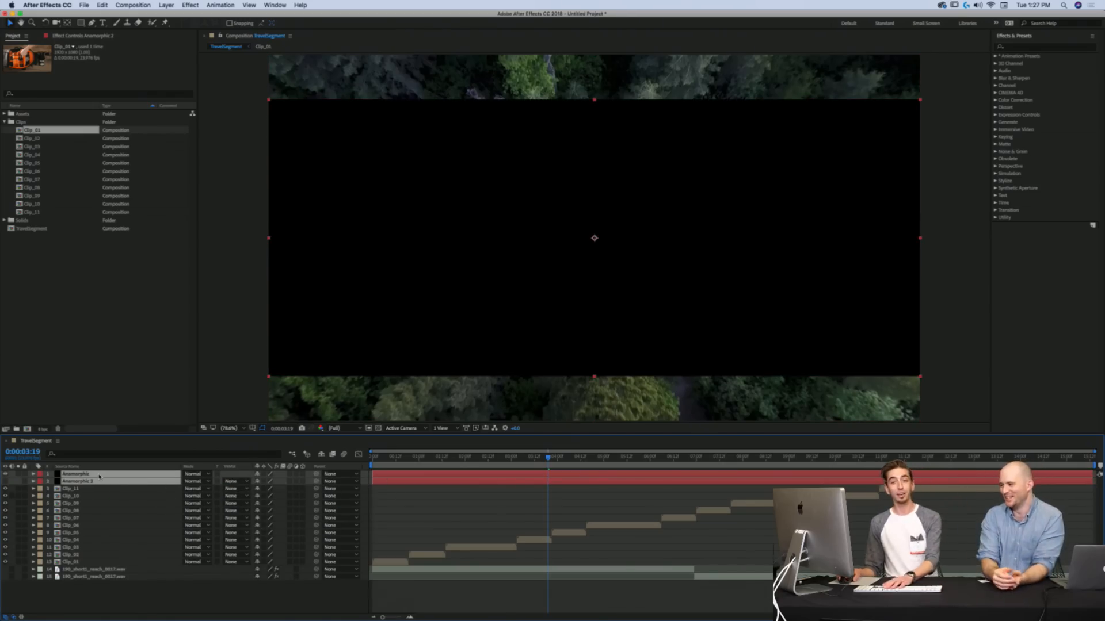
key(Delete)
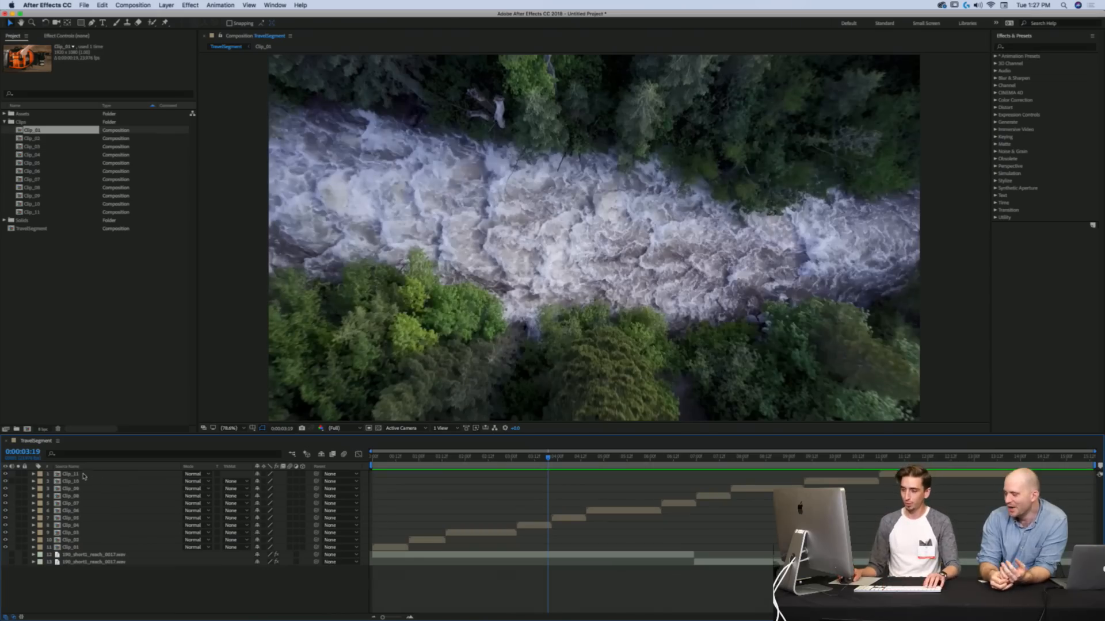
Step: Paste the Anamorphic.png layer above Clip_11 at the start of TravelSegment
click(83, 476)
key(Home)
key(super+v)
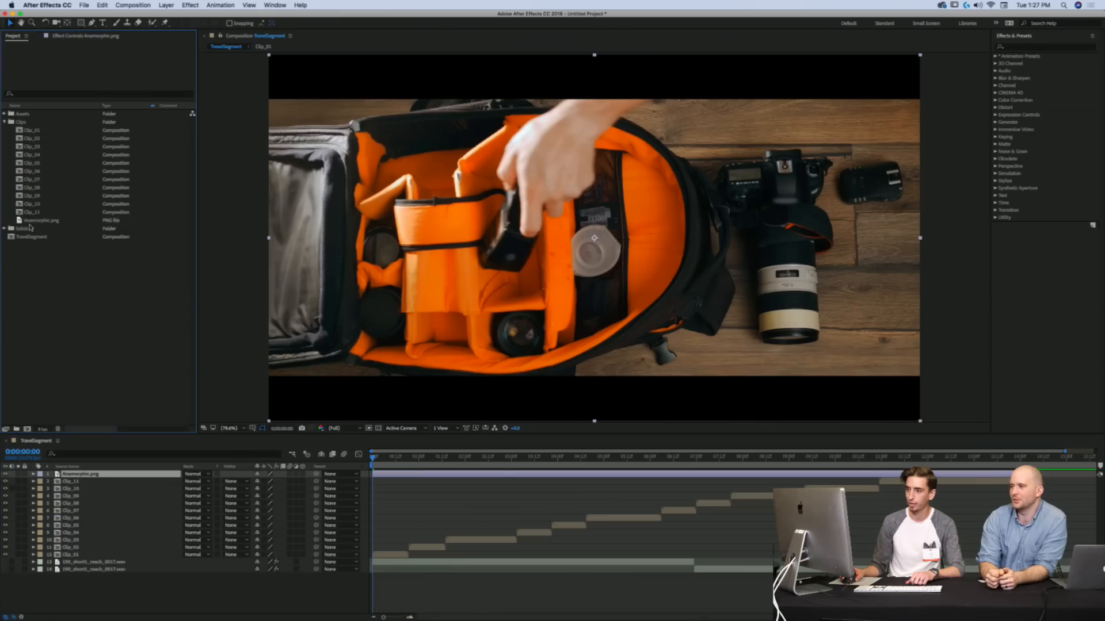
Step: Move Anamorphic.png into the Assets folder, leaving the project folders collapsed, and lock its layer in TravelSegment
drag(31, 220, 34, 111)
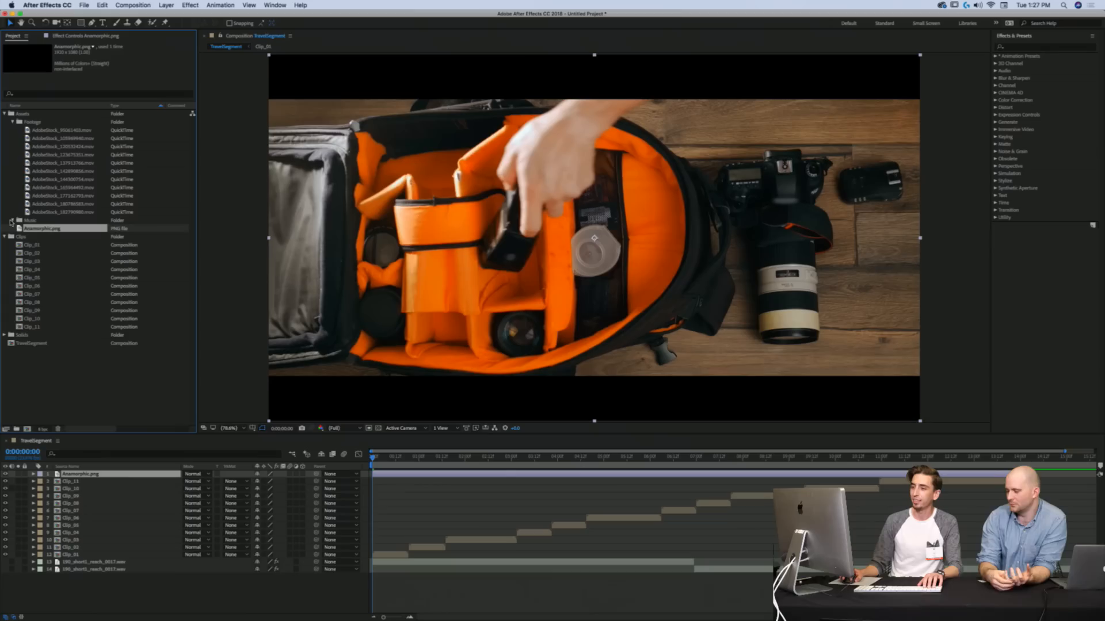
click(14, 122)
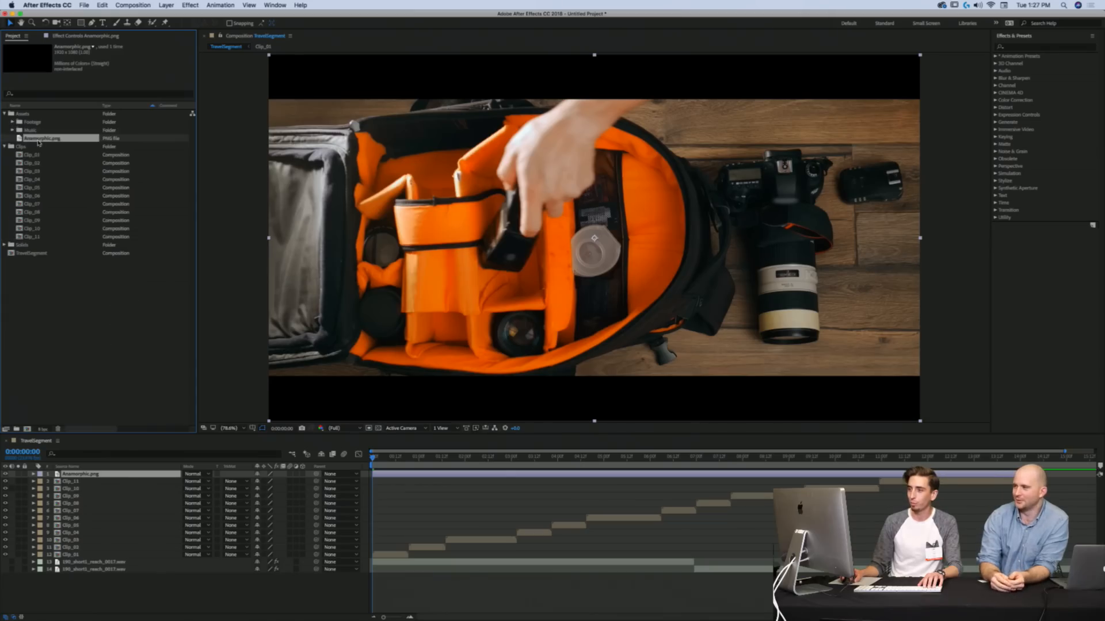
click(6, 114)
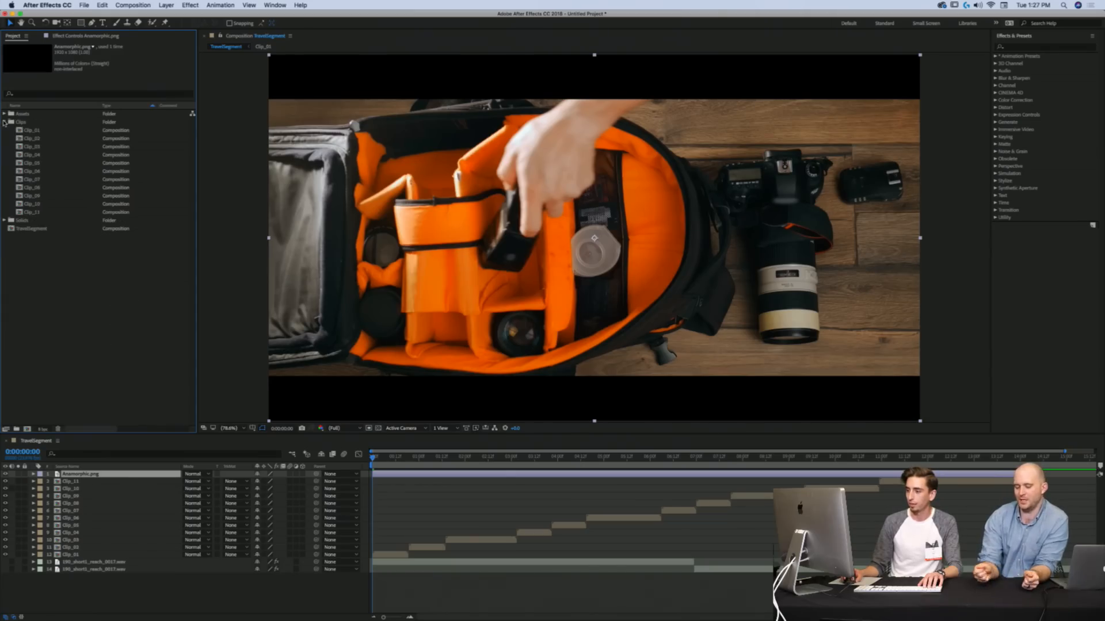
click(4, 122)
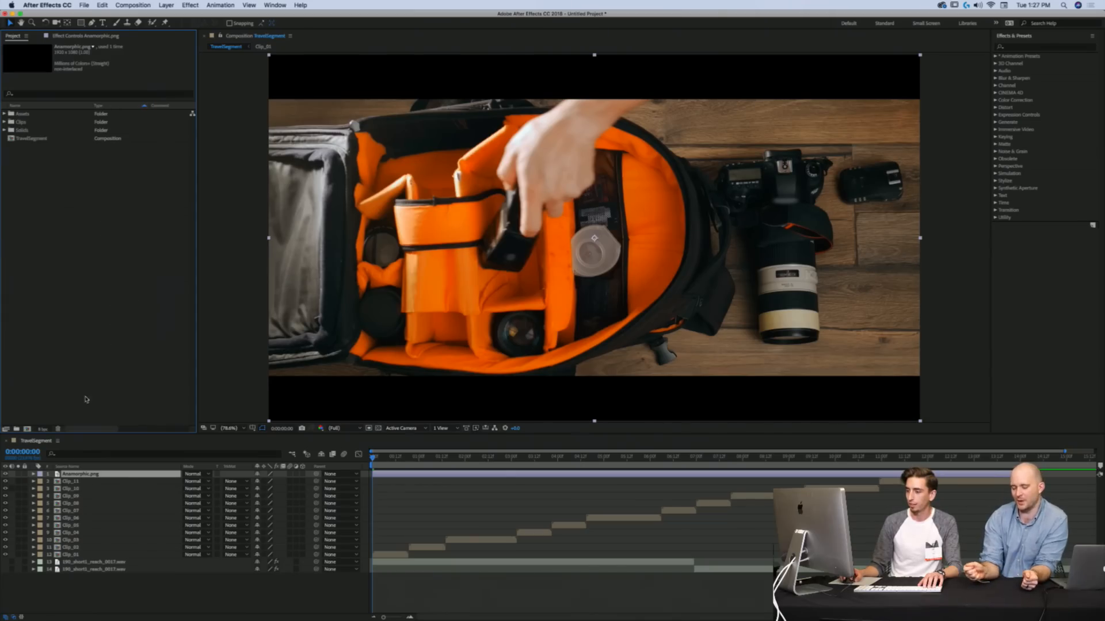
click(25, 474)
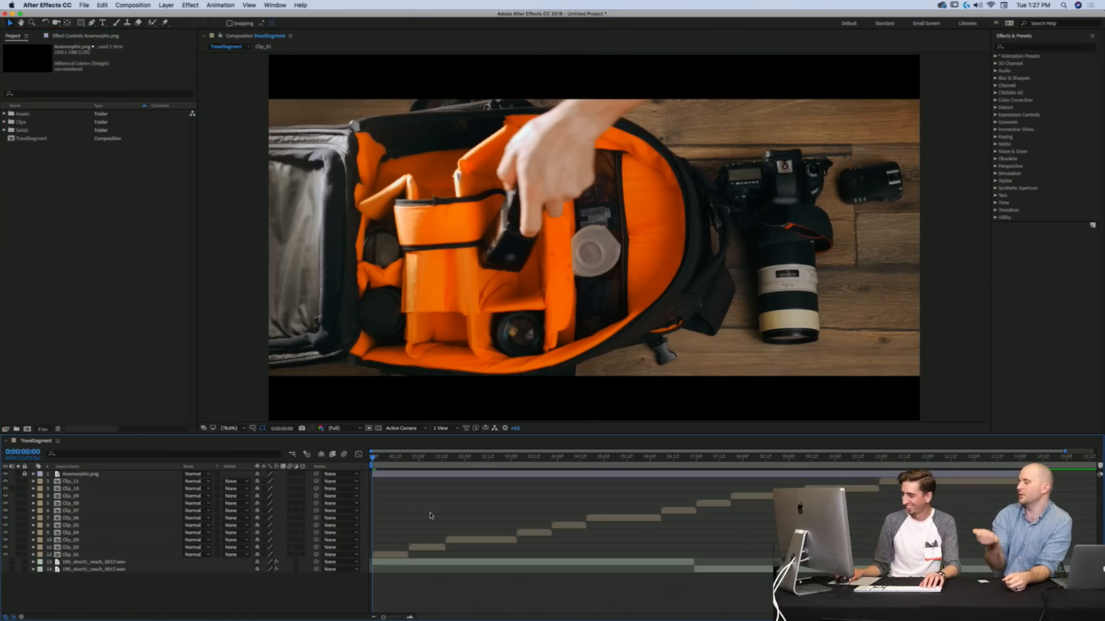
Step: Play back TravelSegment with the composition view maximized, checking the letterboxed footage near 0:00:14:05 and at 100% magnification
key(space)
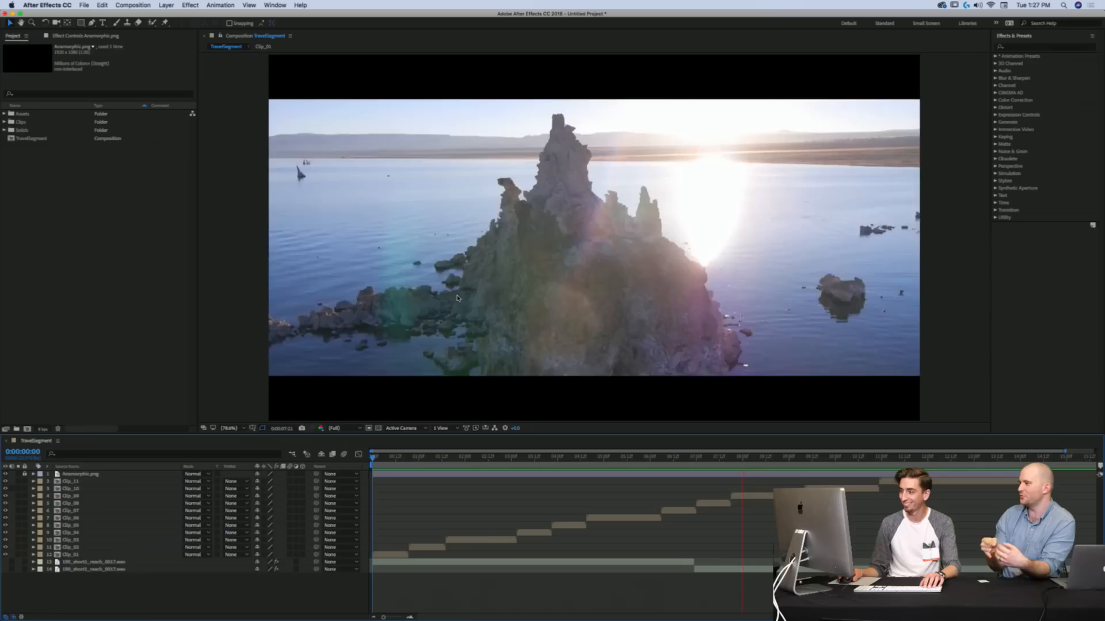
key(grave)
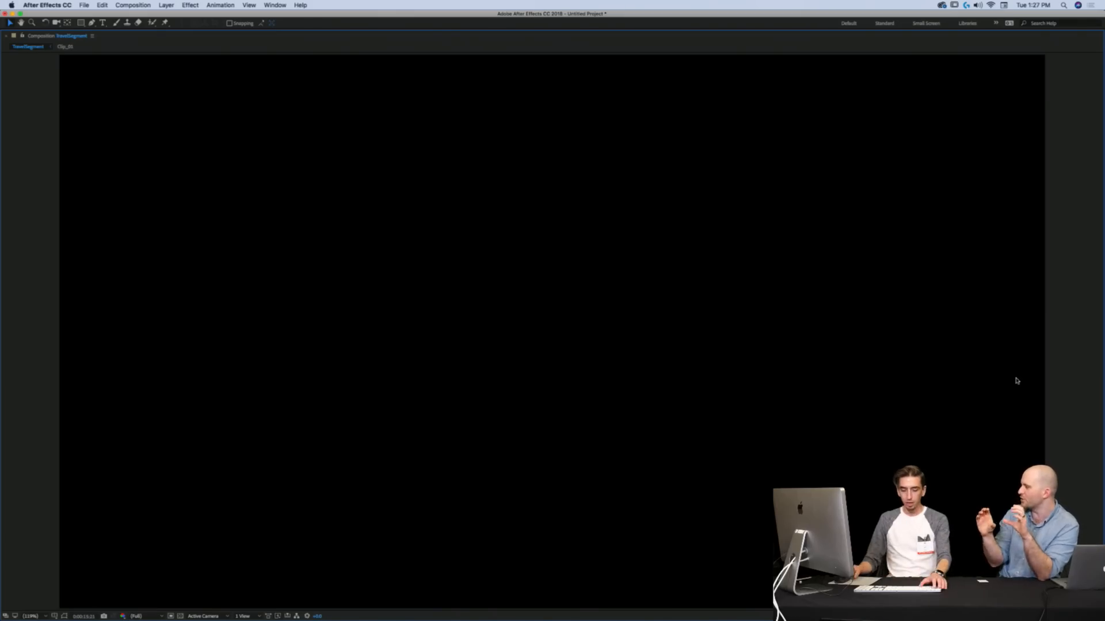
key(grave)
click(1031, 459)
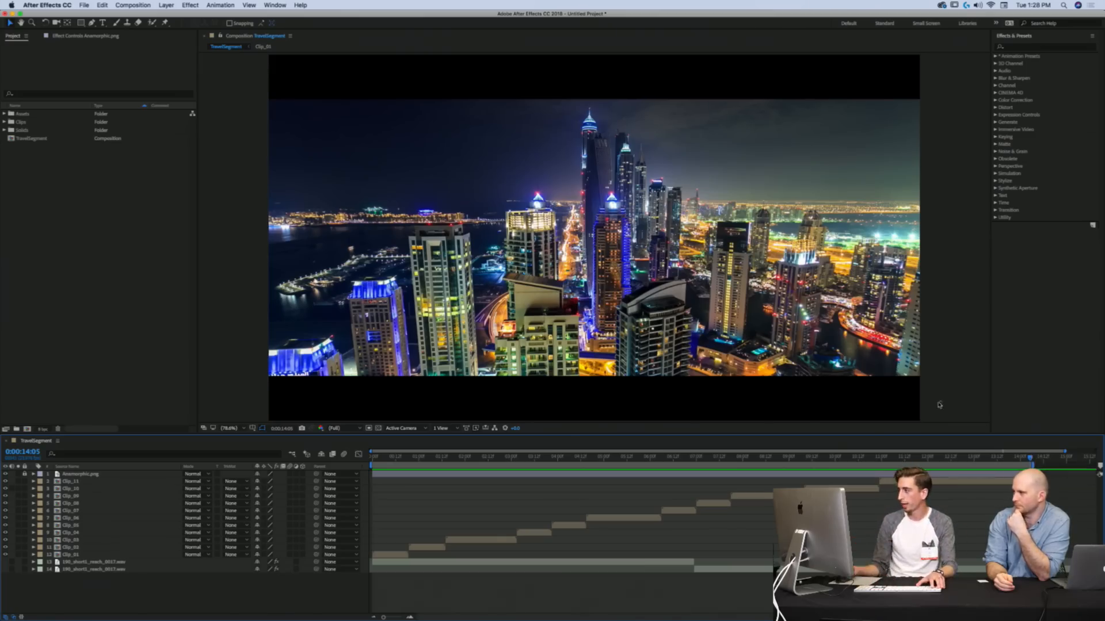
key(grave)
key(space)
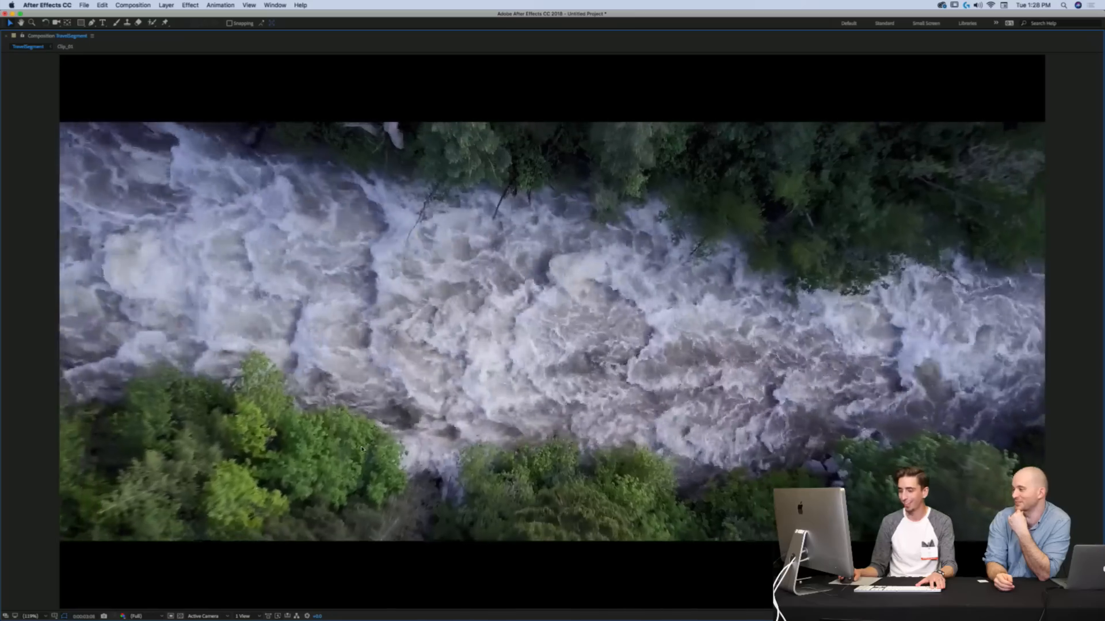
key(slash)
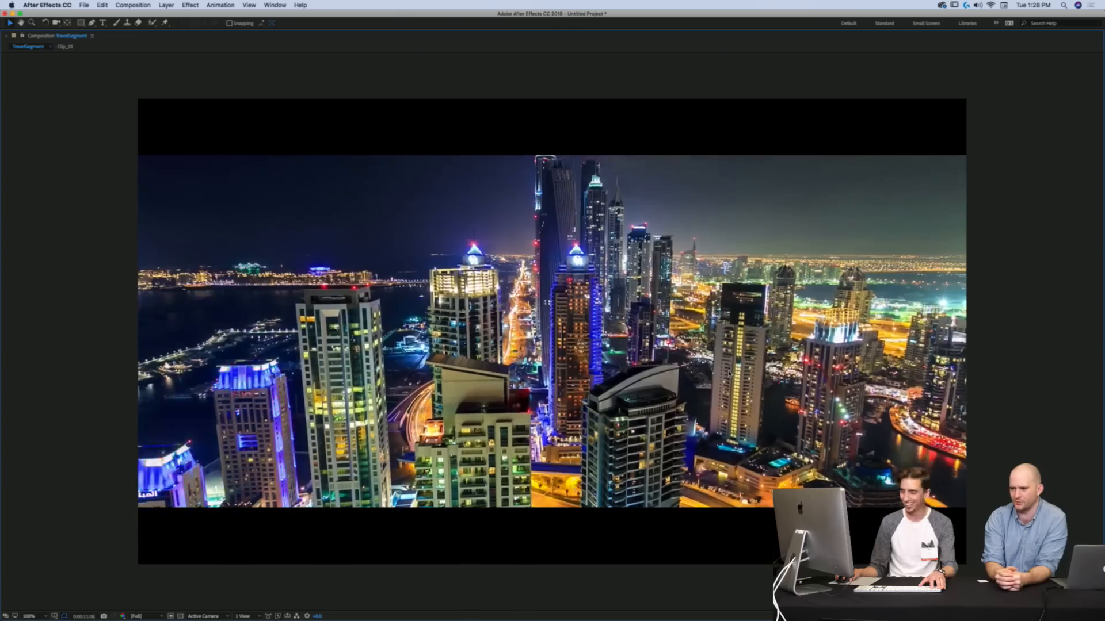
key(grave)
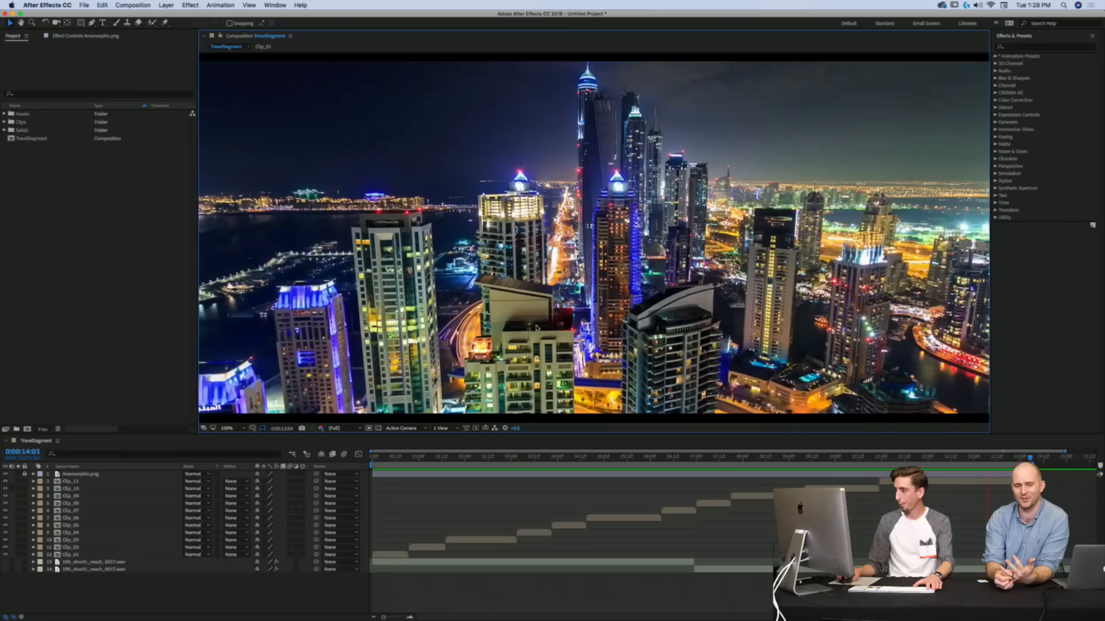
Step: Return to 0:00:00:00 in TravelSegment and lock the layers Clip_01 through Clip_11
click(400, 459)
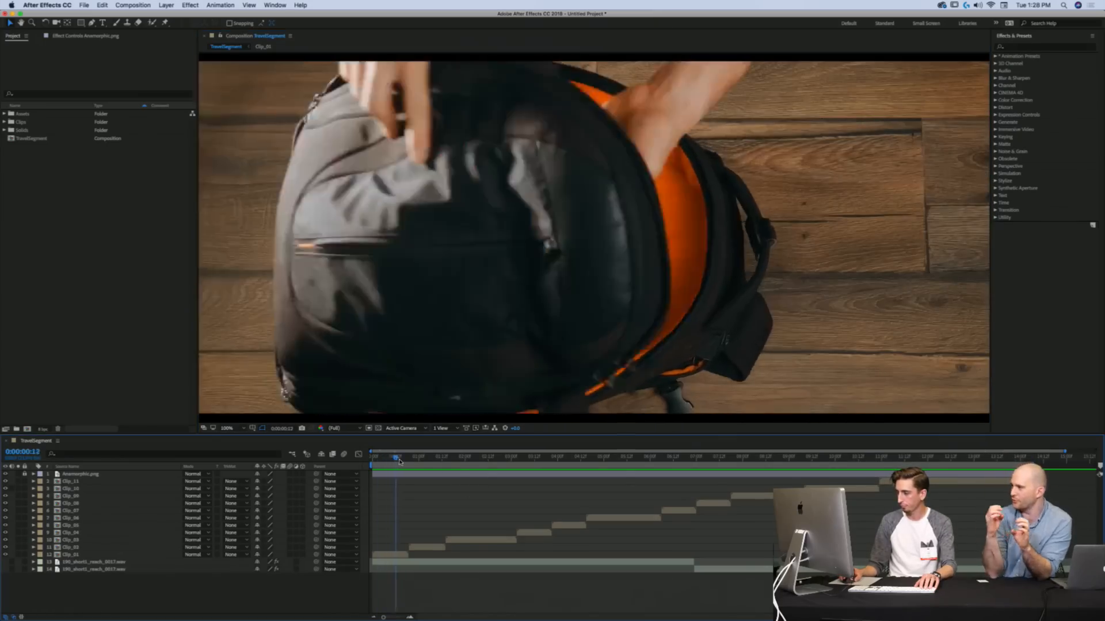
drag(399, 460, 355, 463)
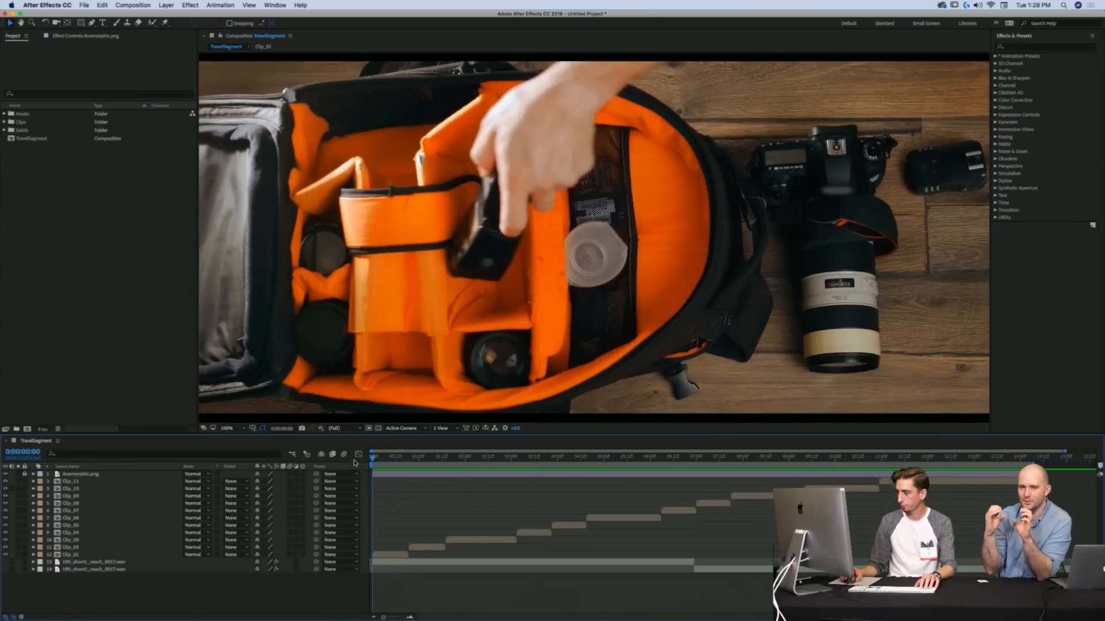
click(77, 483)
shift+click(75, 555)
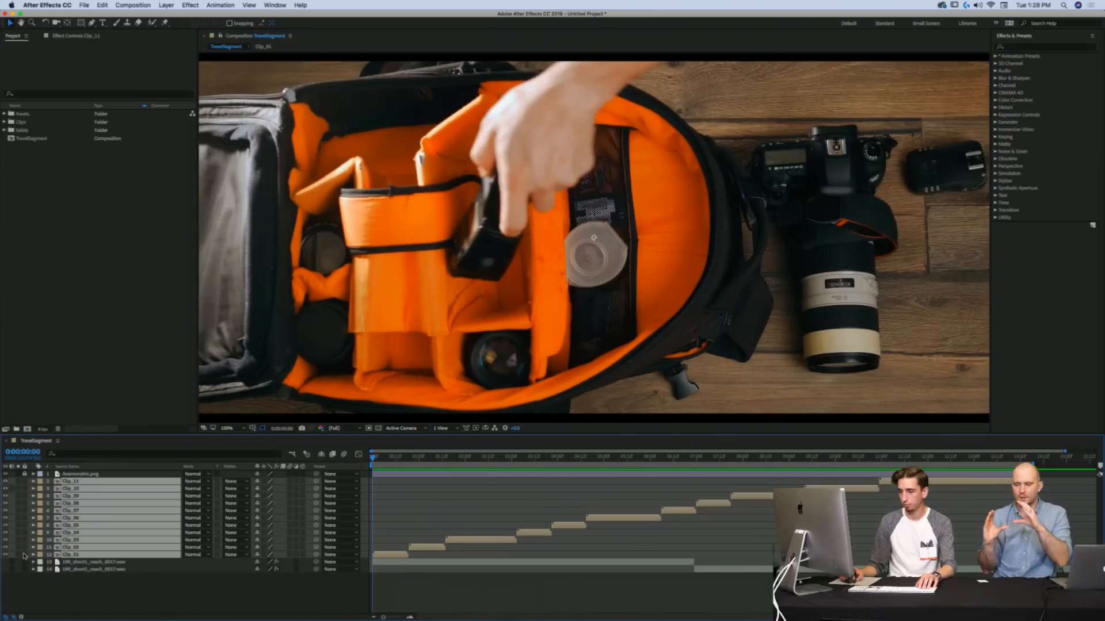
click(24, 554)
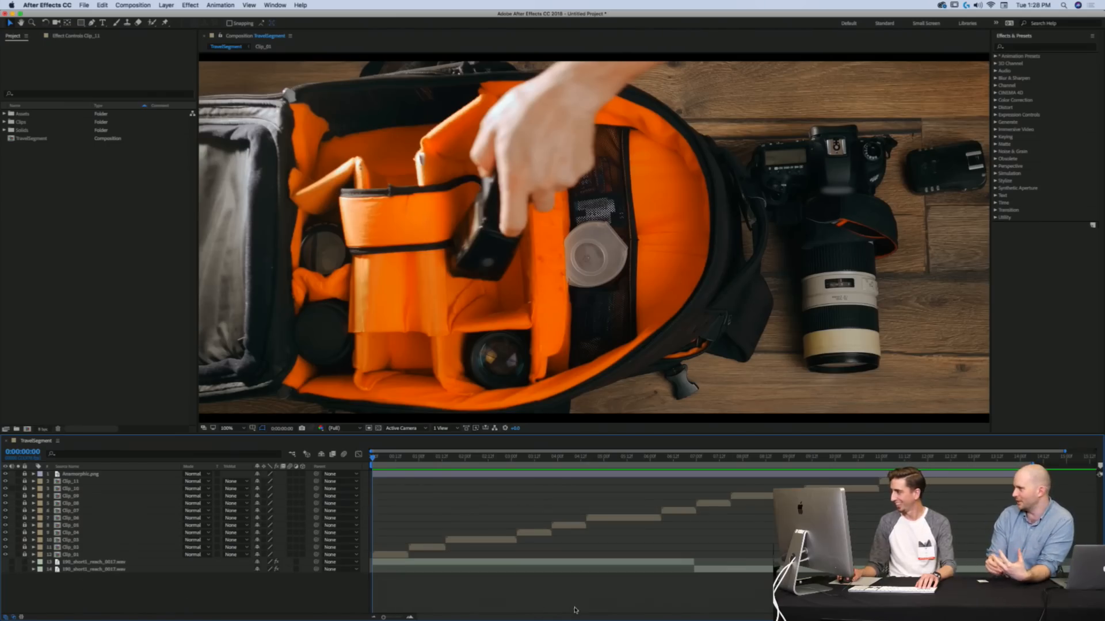
Step: Lock the two WAV layers with their audio enabled, and narrow the Effects & Presets panel to widen the composition view
drag(24, 562, 12, 570)
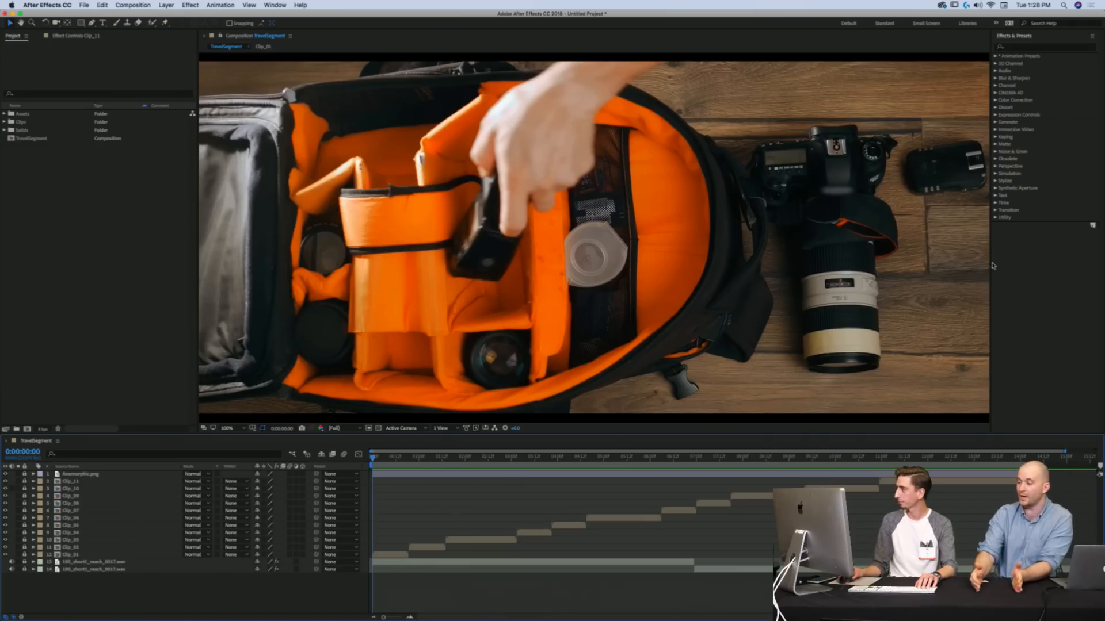
drag(1022, 35, 980, 107)
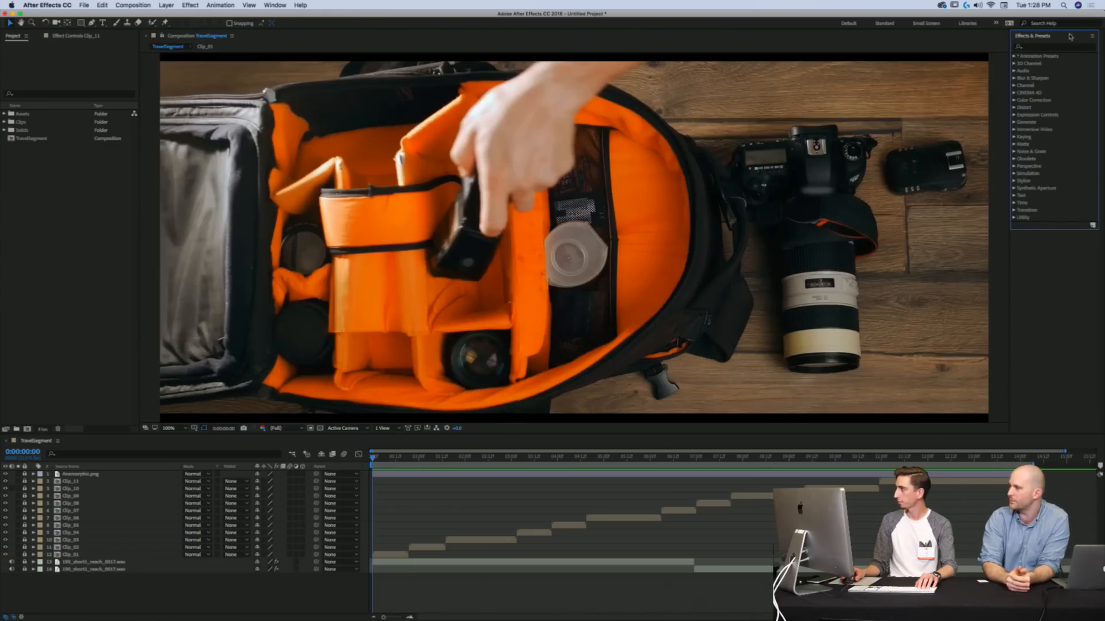
Step: Close the Effects & Presets panel and reopen it
click(1093, 37)
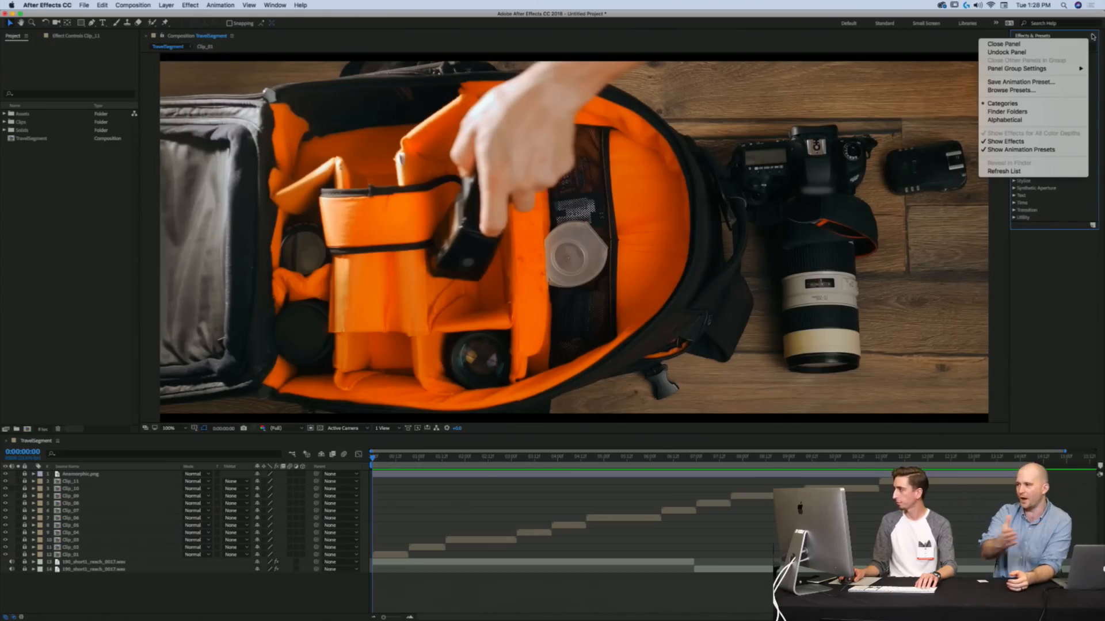
click(1092, 37)
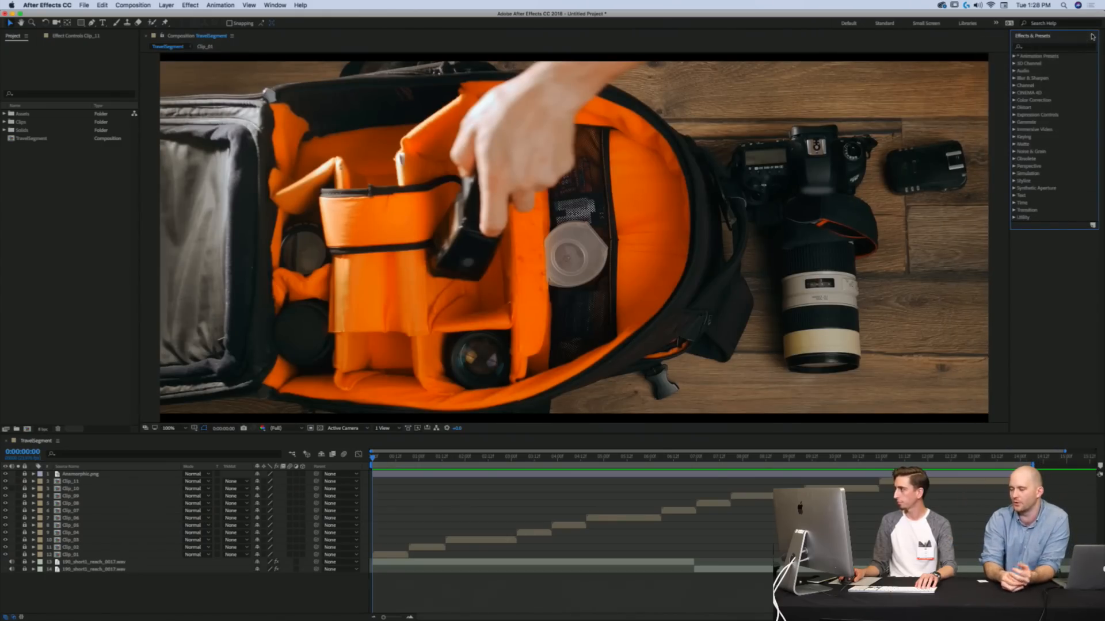
click(1089, 38)
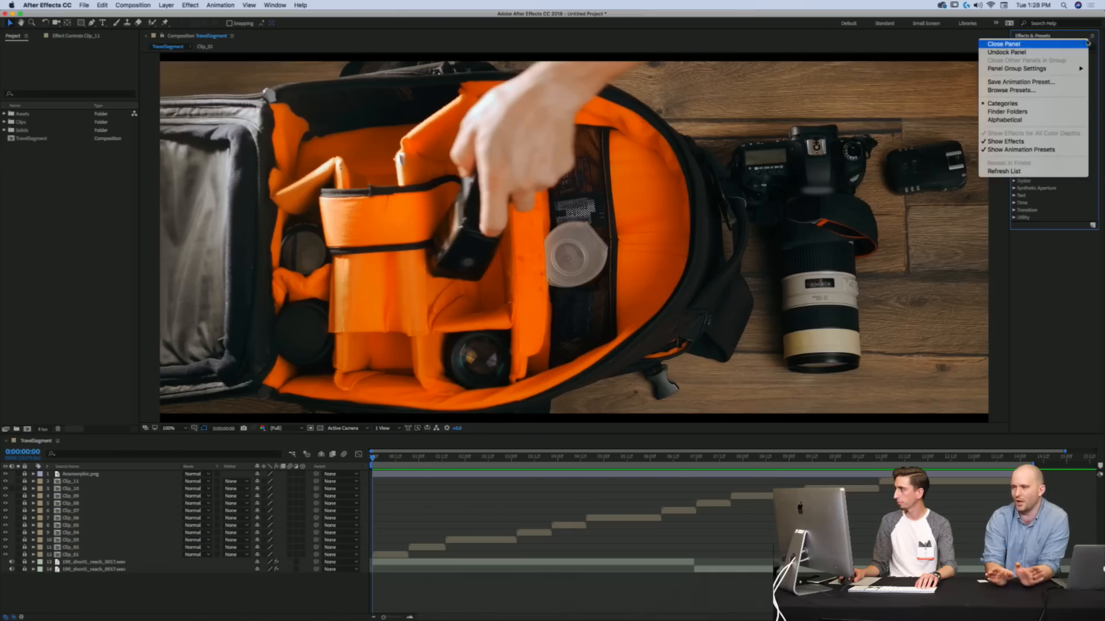
click(1064, 42)
click(275, 6)
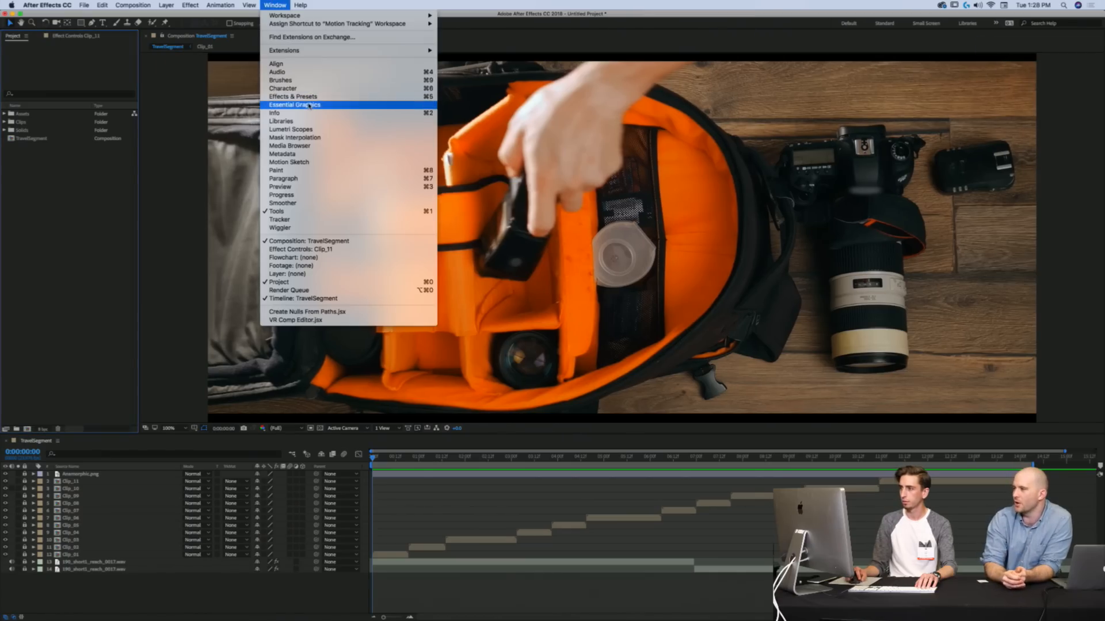
click(305, 97)
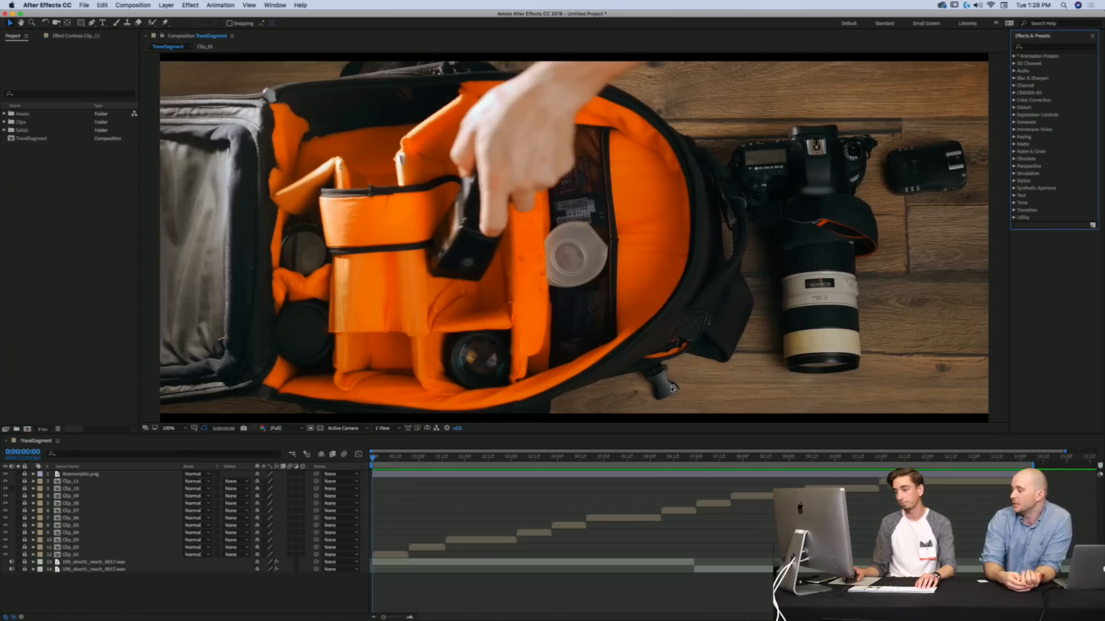
Step: Fit TravelSegment in the view and compare the island shot near 0:00:09:10 with Anamorphic.png hidden and shown, stopping at 0:00:09:18
click(389, 492)
key(shift+slash)
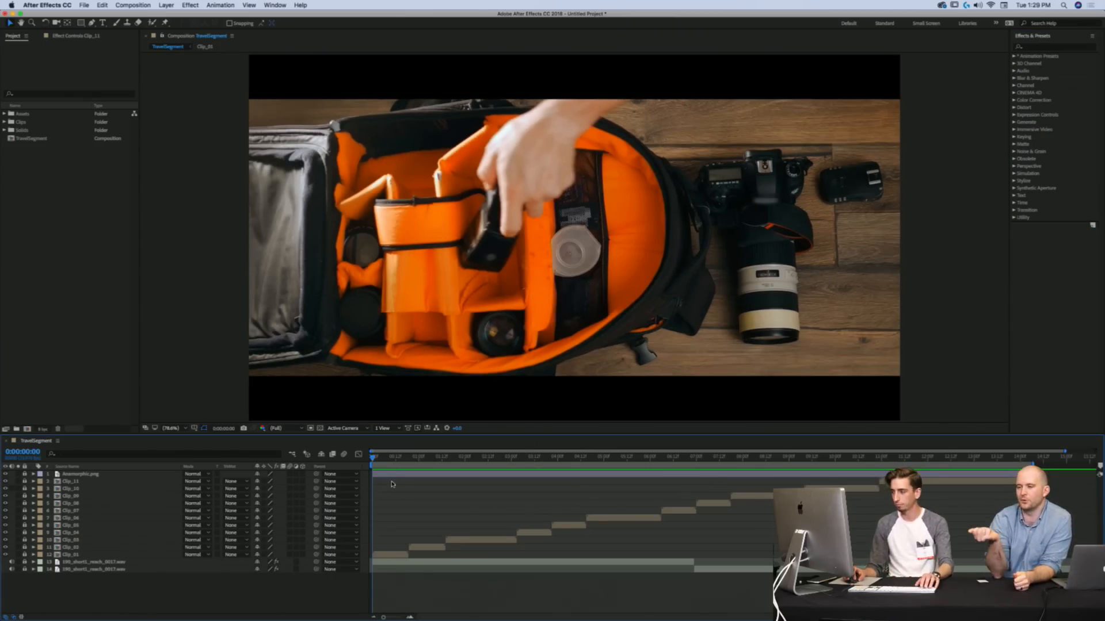
drag(394, 464, 807, 476)
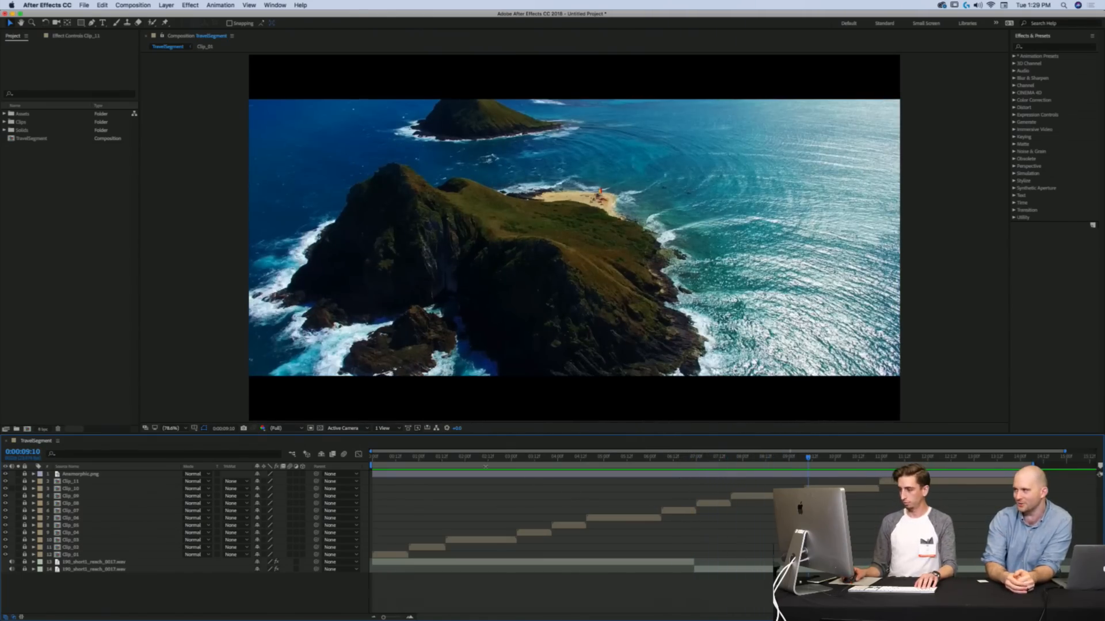
click(7, 475)
key(space)
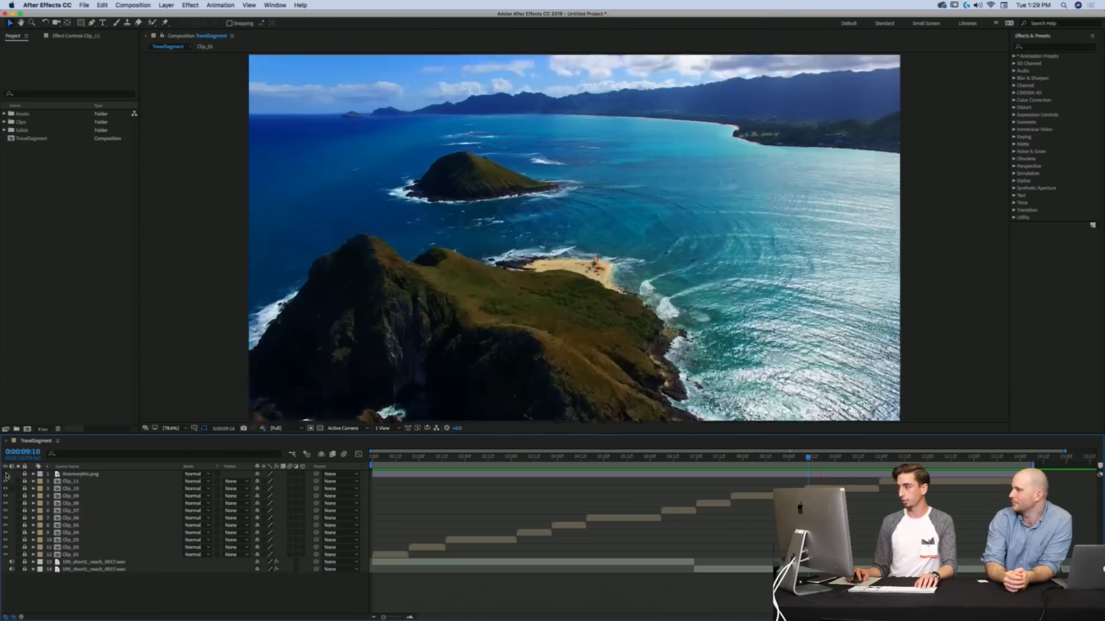
click(7, 474)
drag(834, 459, 821, 460)
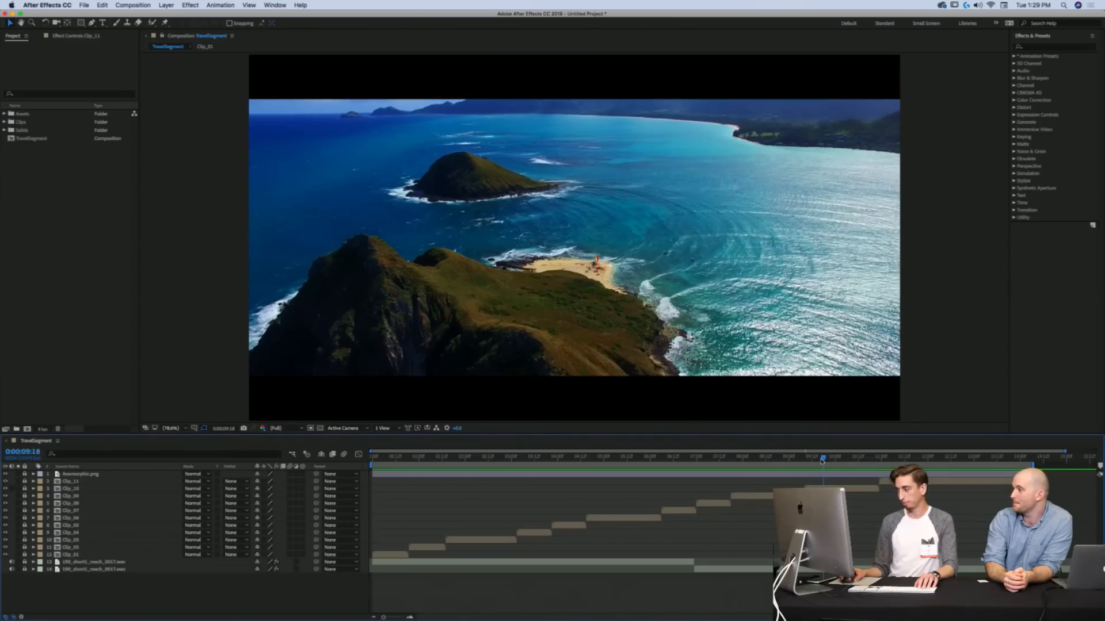
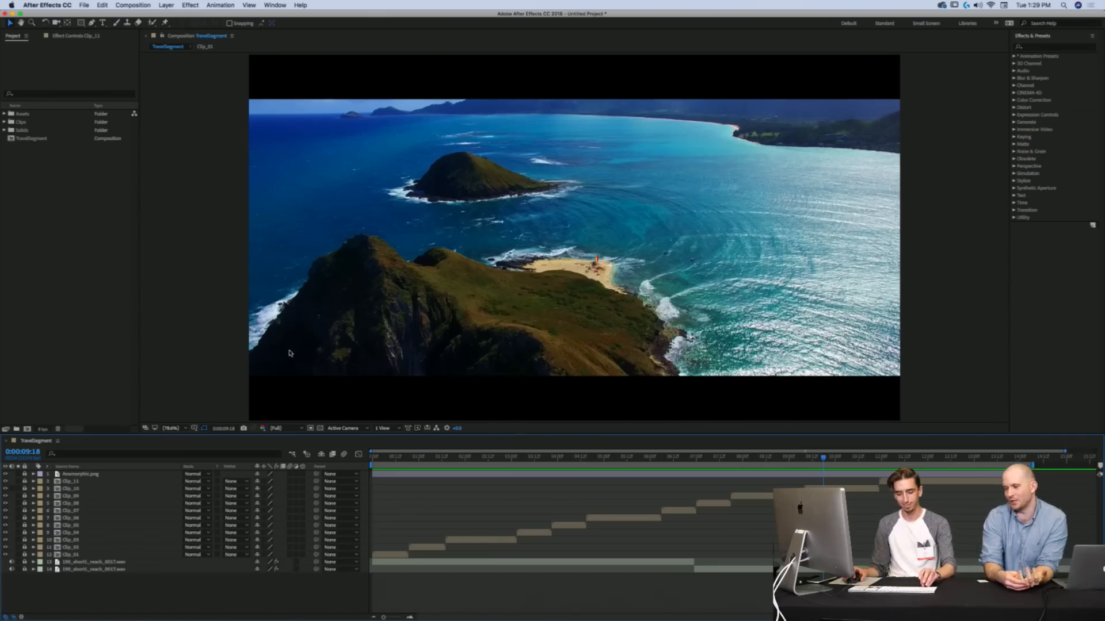
Step: Add an adjustment layer at the top of TravelSegment, name it Color Grade, and give it an Orange label
key(super+alt+y)
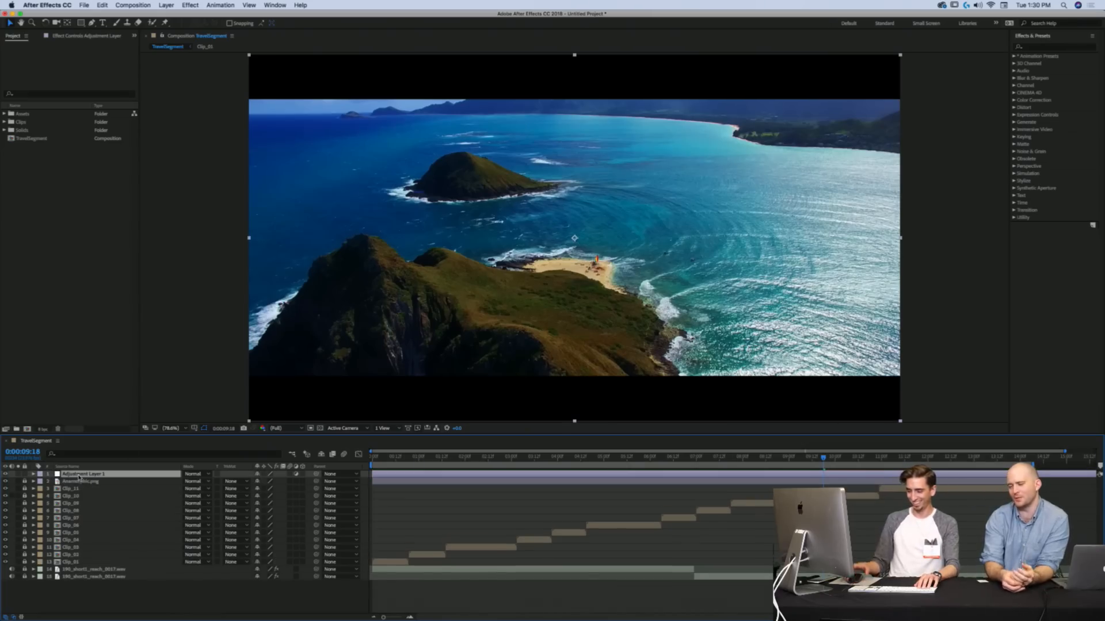
key(Return)
text(Color Grade)
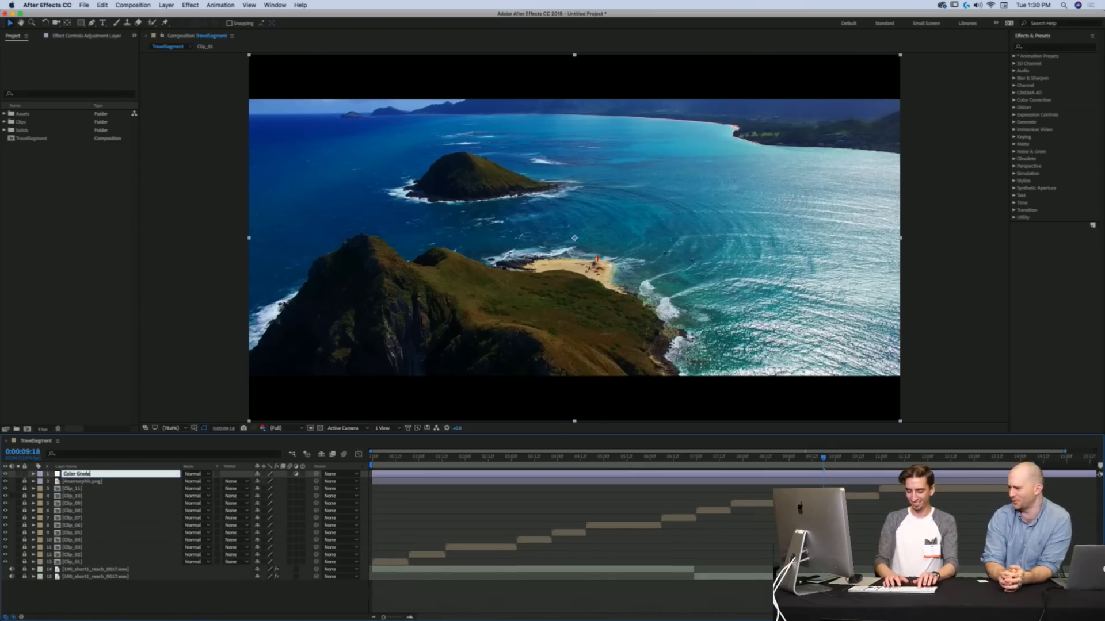
key(Return)
click(40, 474)
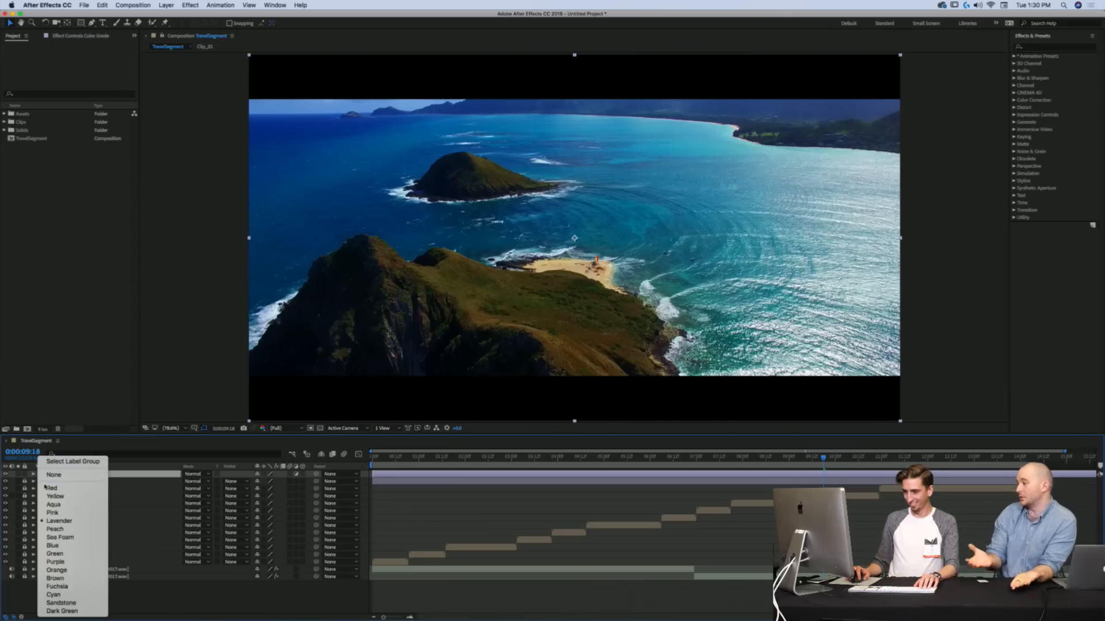
click(57, 570)
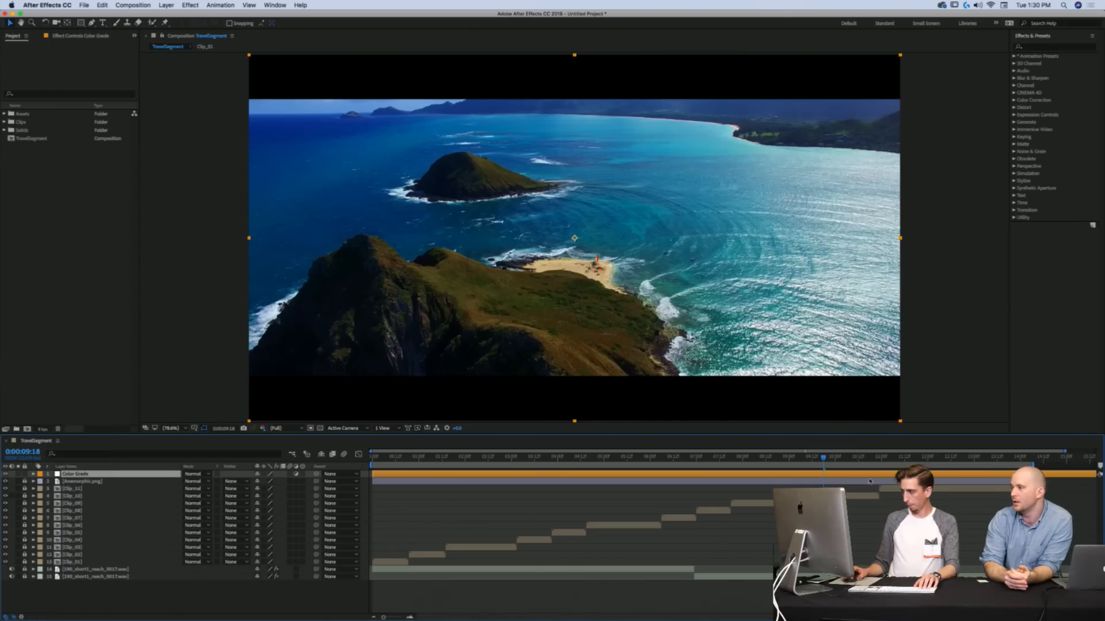
Step: Apply the Curves effect to Color Grade at 0:00:01:04 and enlarge the curve graph
drag(395, 458, 426, 460)
click(1027, 46)
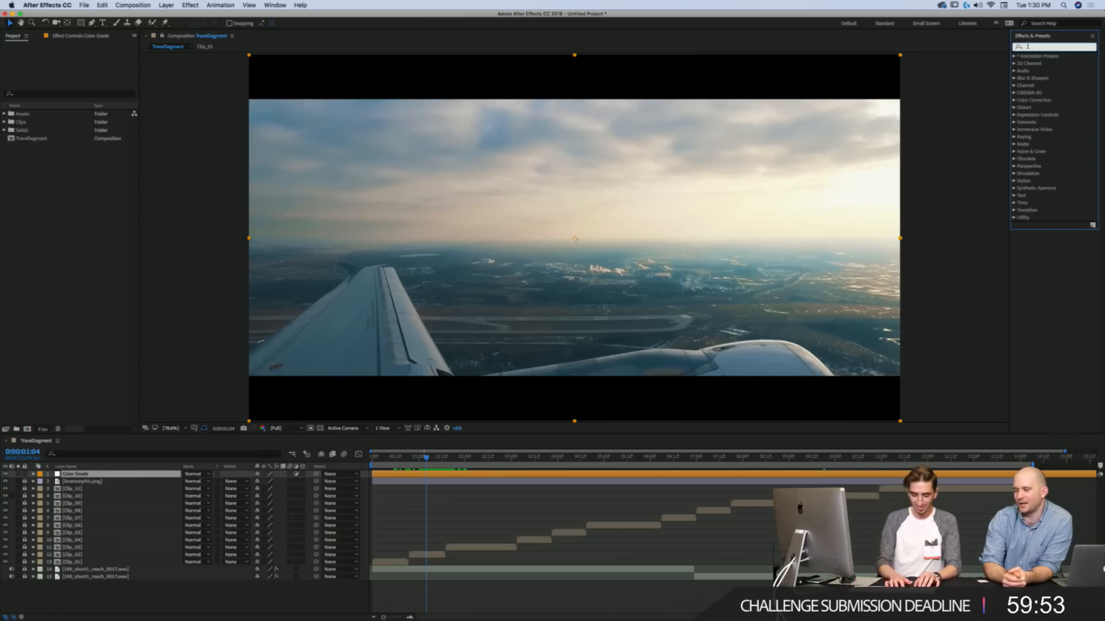
text(curves)
double_click(1039, 85)
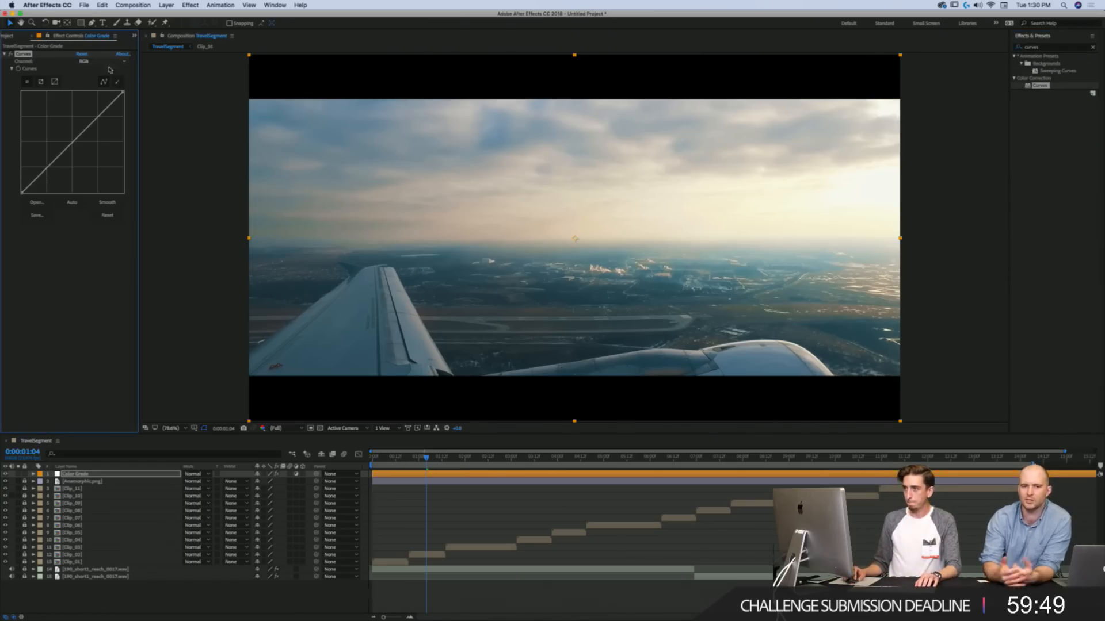
click(41, 81)
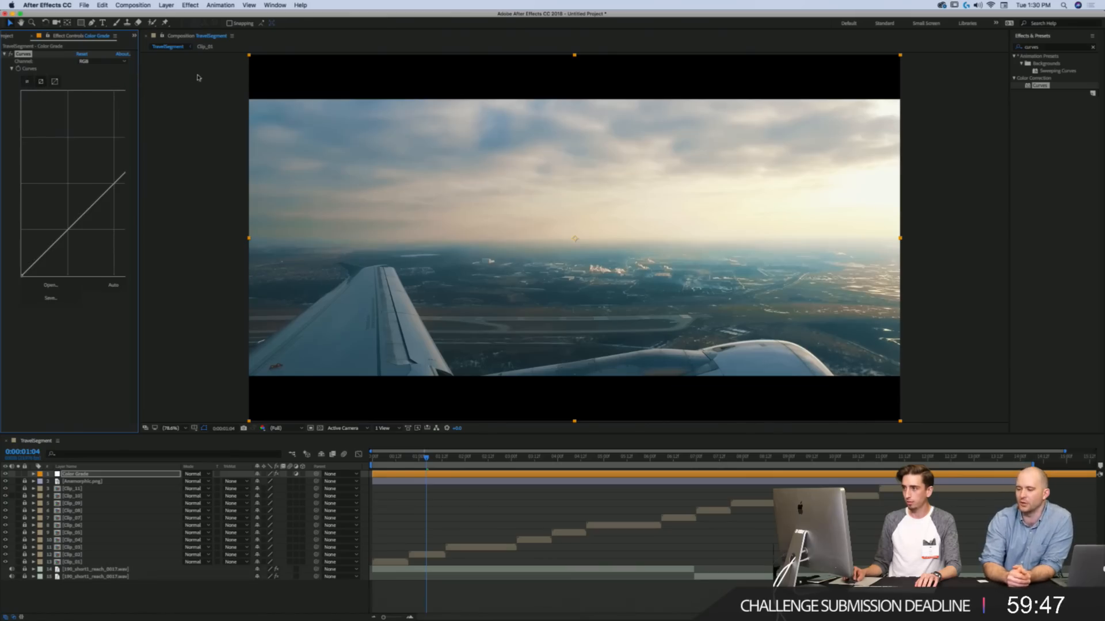
drag(139, 81, 242, 82)
Step: In Curves, raise the Red channel's upper midtones and slightly lower the Blue and Green channels' midtones to warm the airplane shot
click(155, 61)
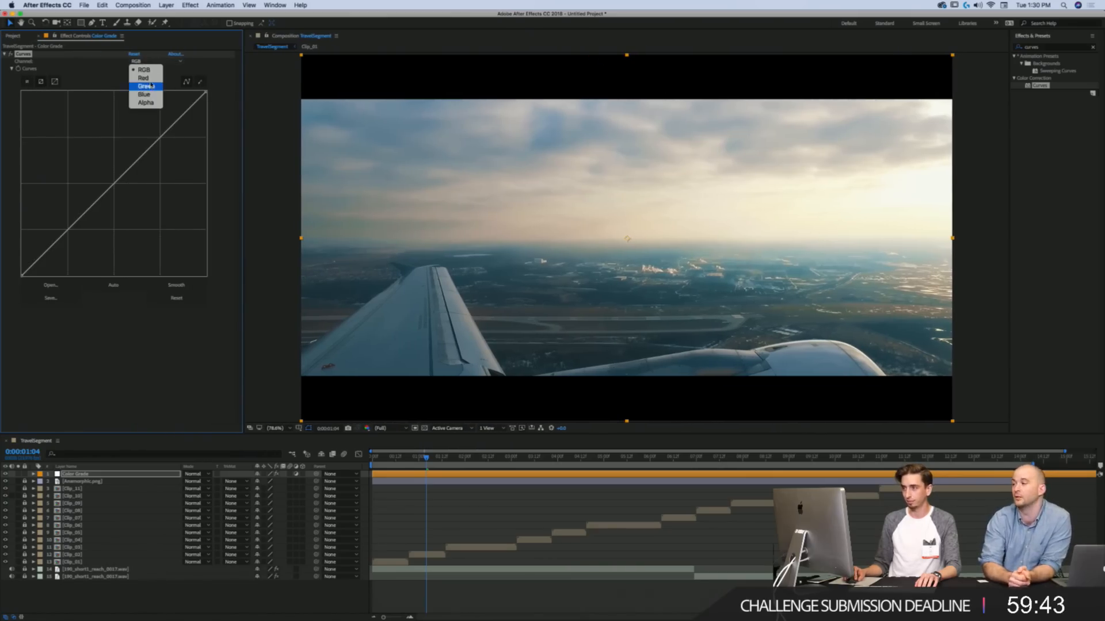
click(141, 73)
drag(164, 123, 146, 126)
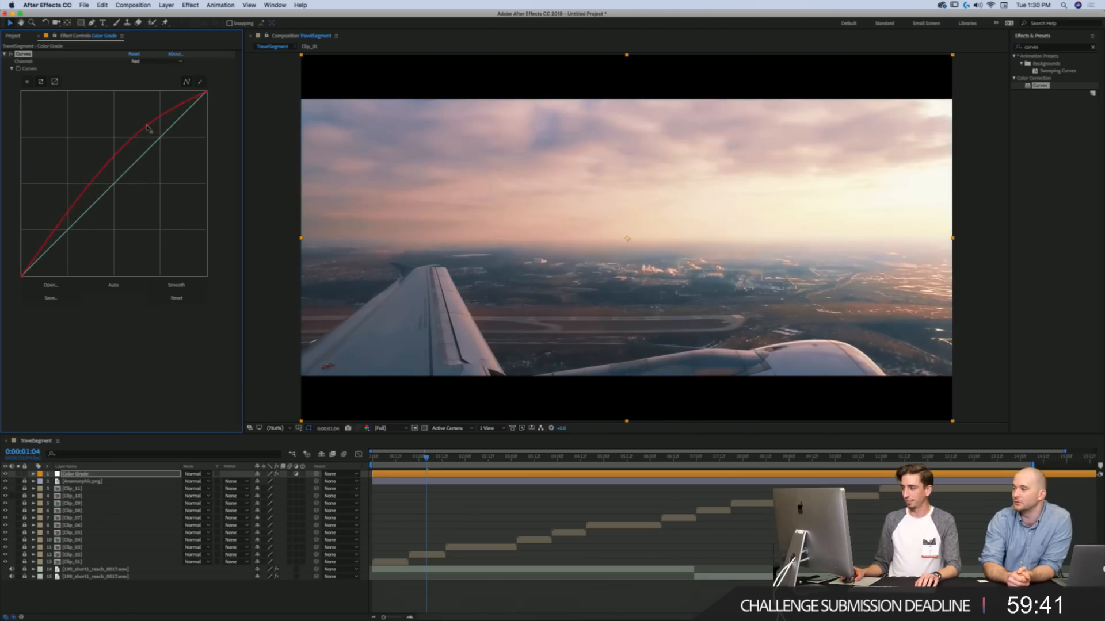
click(145, 61)
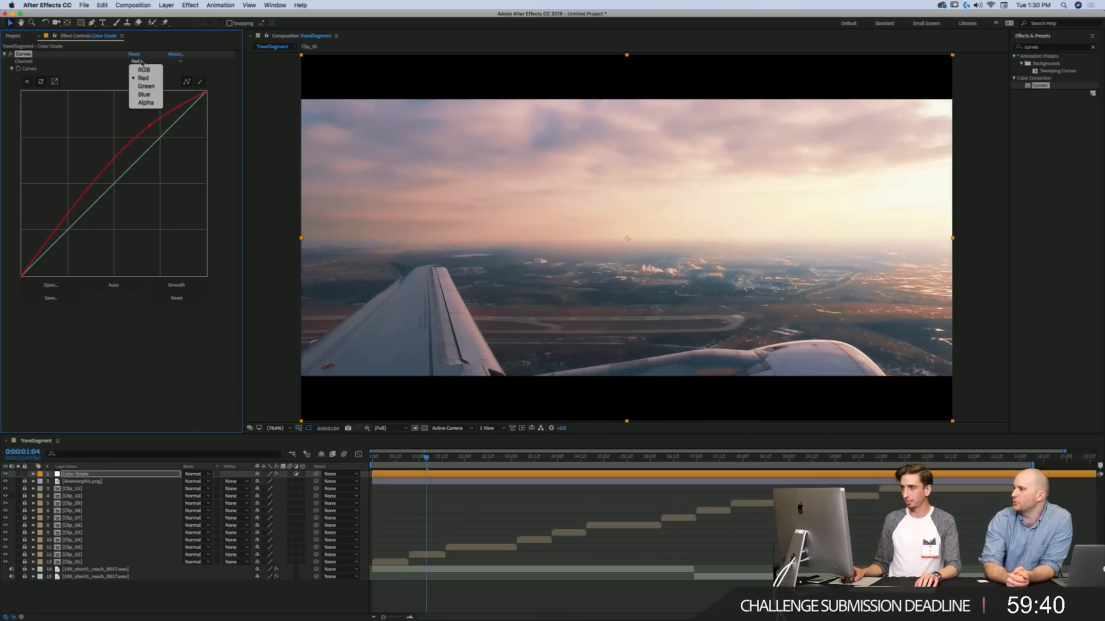
click(145, 94)
drag(141, 157, 147, 169)
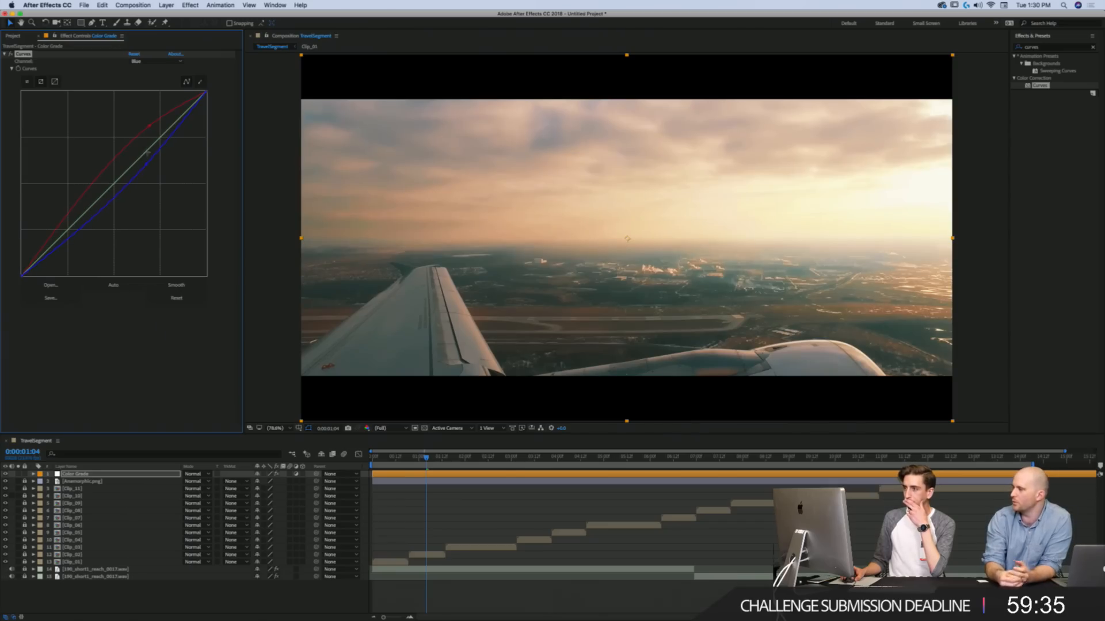
click(148, 61)
click(145, 85)
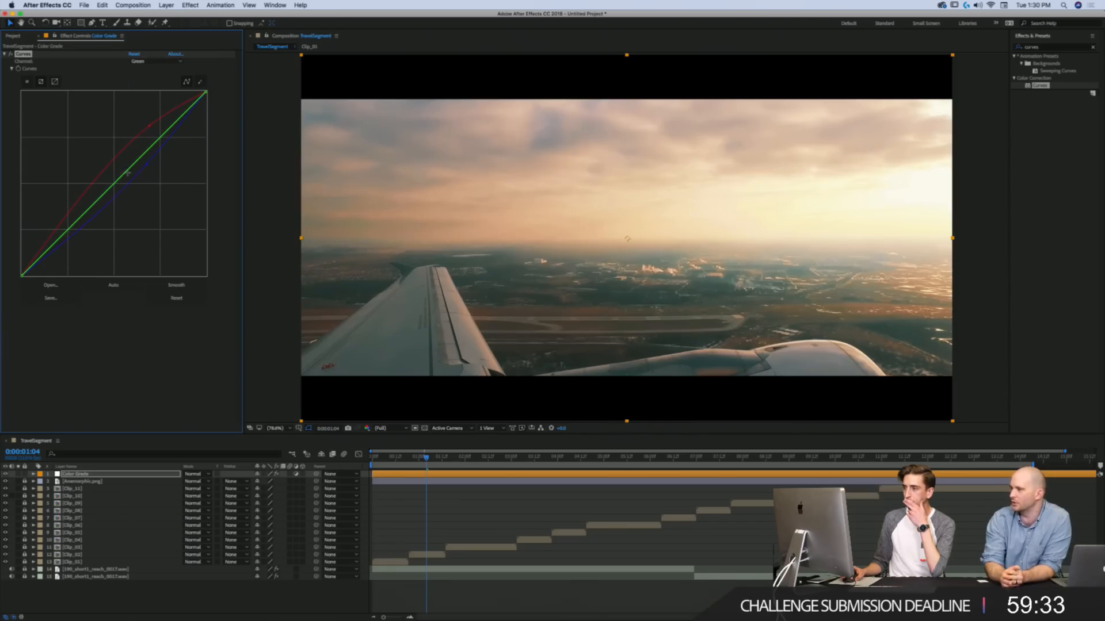
drag(127, 173, 131, 174)
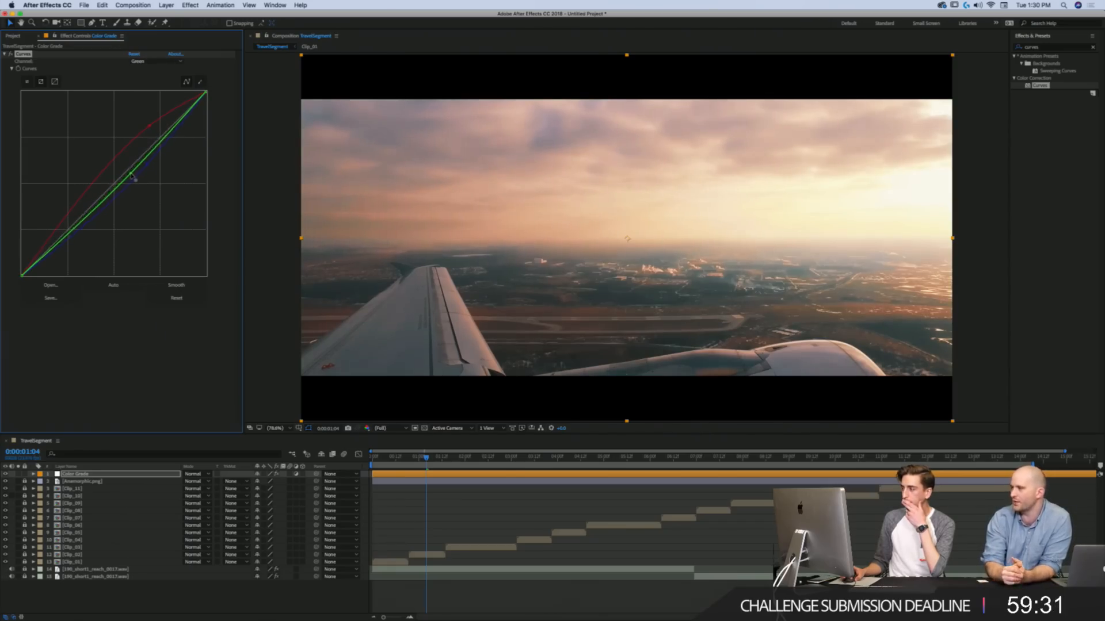
Step: Compare the airplane shot with Curves off and on, and soften the red boost and the green dip
click(11, 53)
click(10, 53)
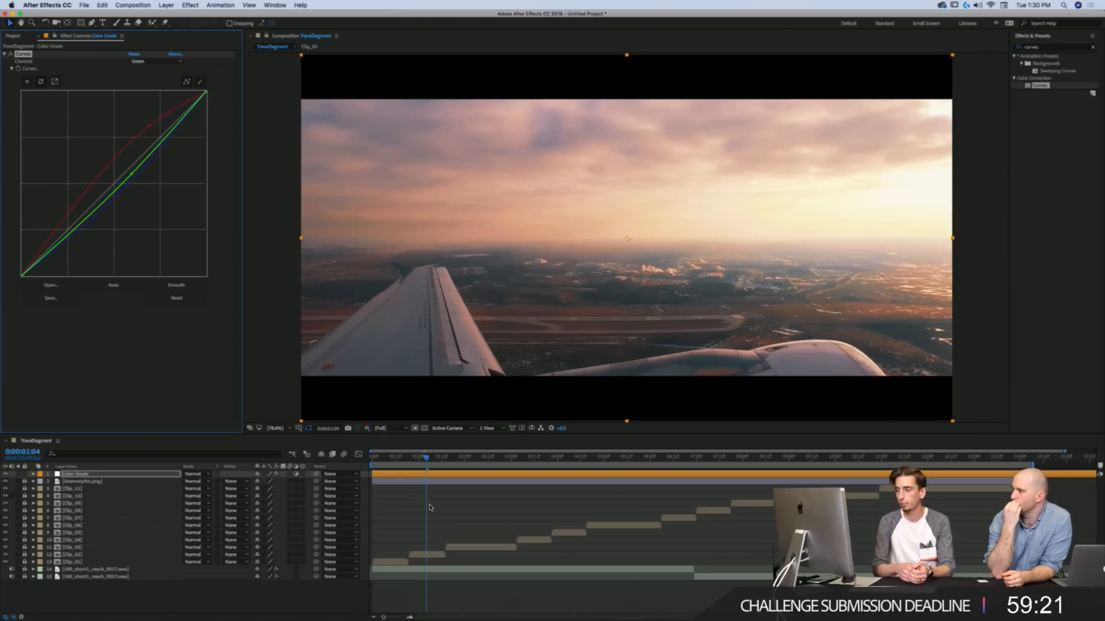
drag(149, 124, 146, 133)
drag(133, 175, 141, 171)
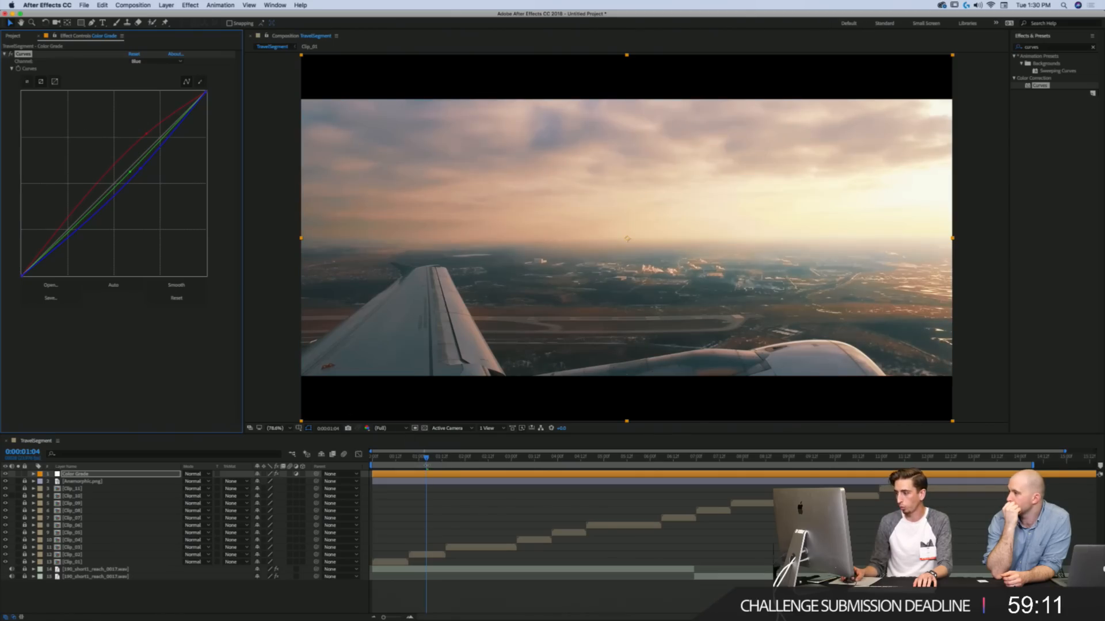
Step: Turn off Curves while viewing the mountain shot at 0:00:01:19, and return to the airplane shot at 0:00:01:01
drag(433, 460, 455, 462)
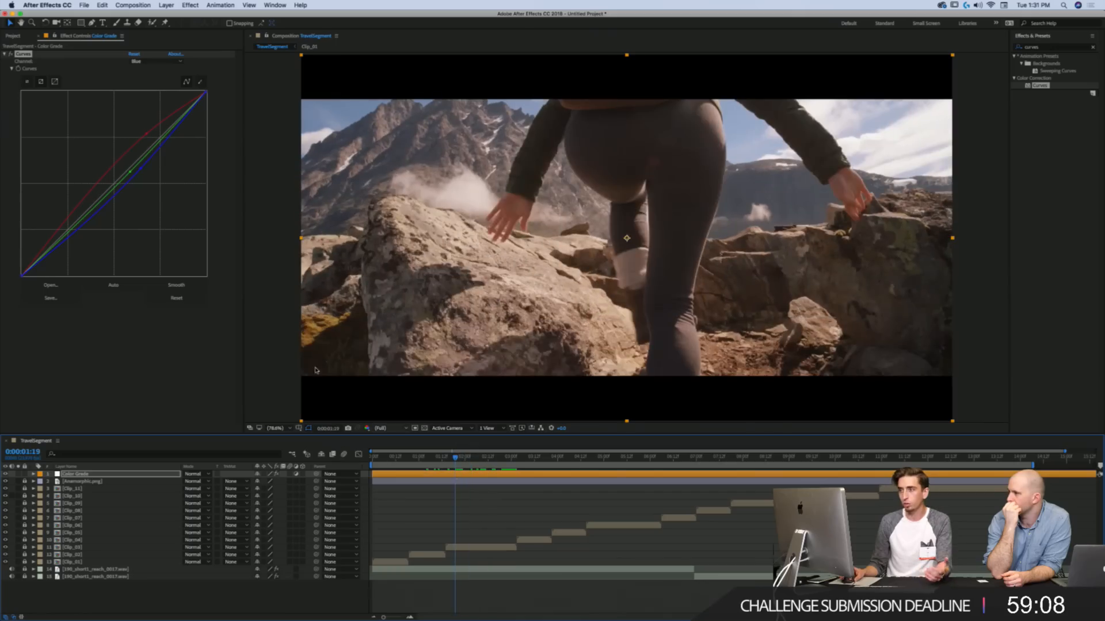
click(11, 55)
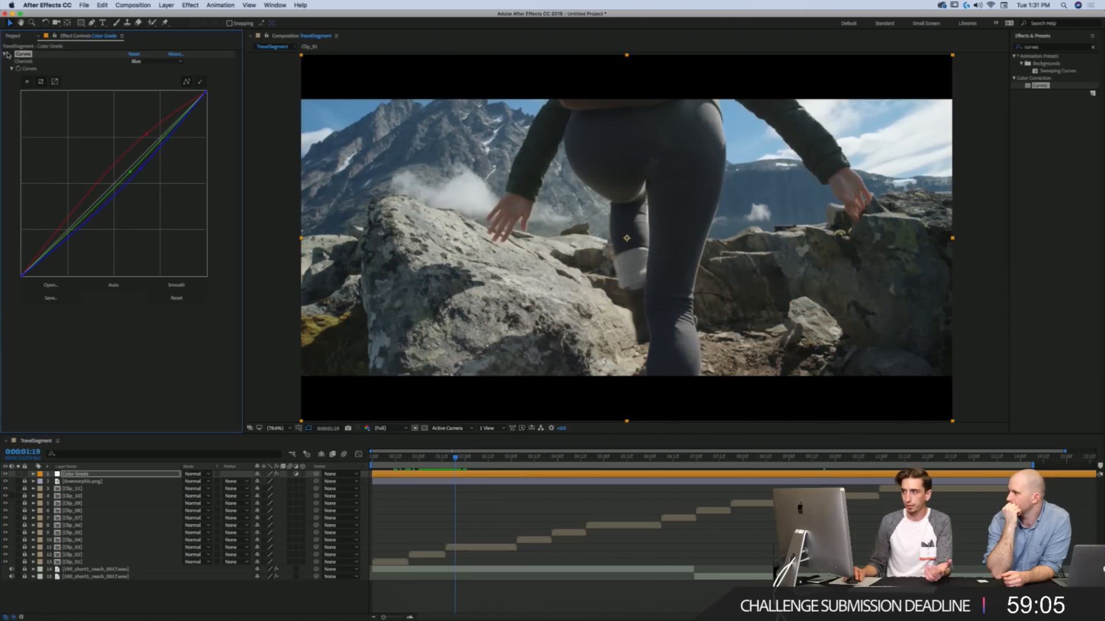
drag(439, 459, 420, 460)
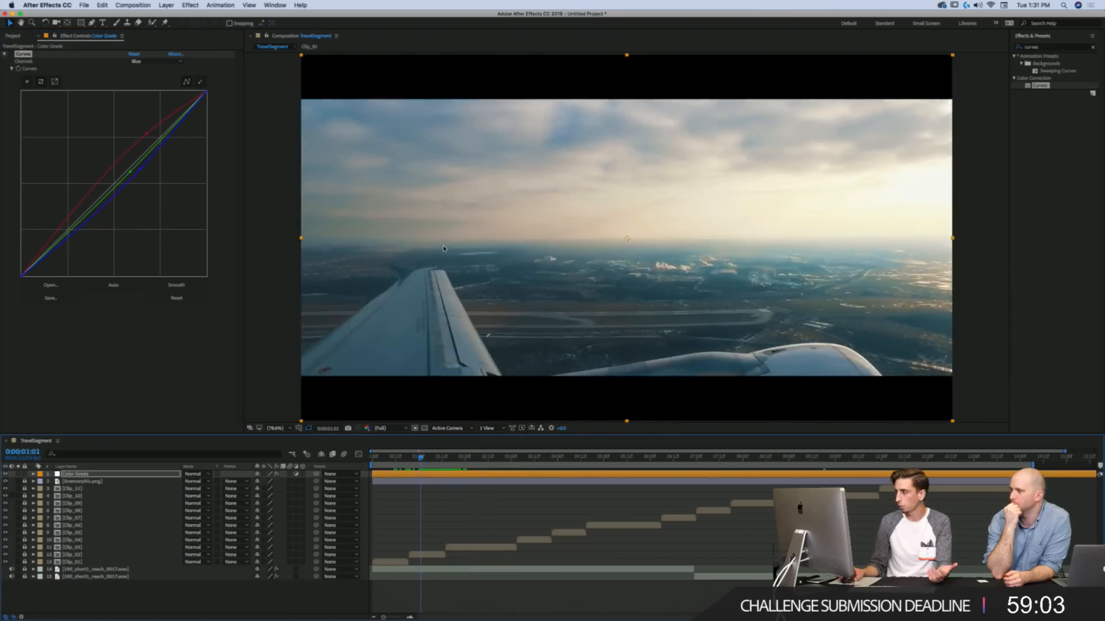
Step: Find the Tint effect and apply it to the Color Grade layer
click(1040, 46)
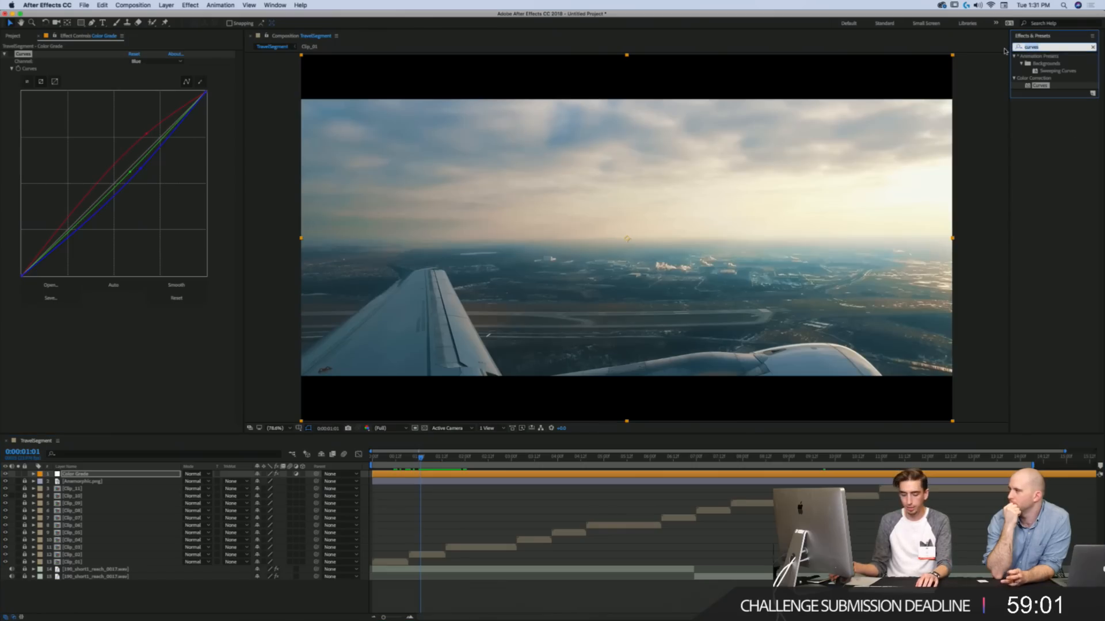
key(BackSpace)
text(tint)
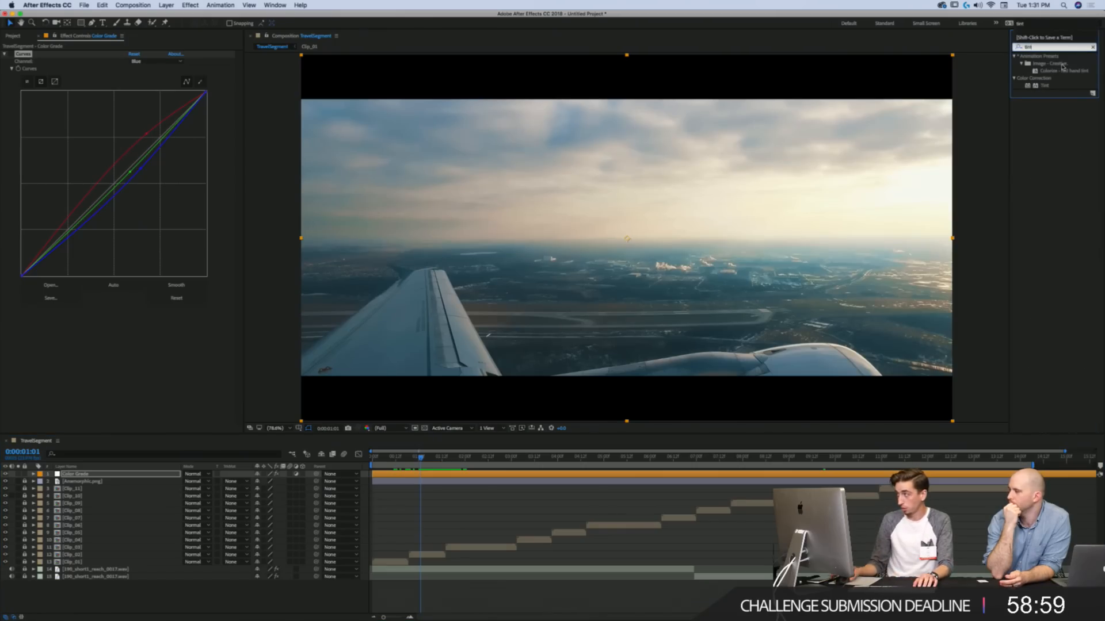
double_click(1045, 84)
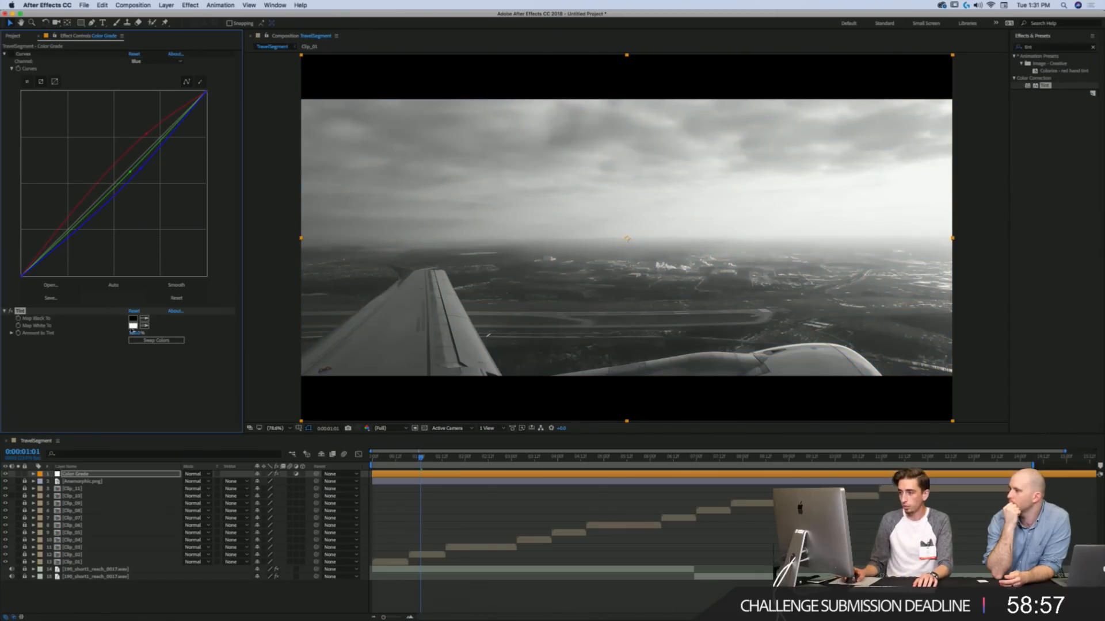
Step: Set Tint's Map White To color to orange and reduce Amount to Tint to roughly half
click(132, 326)
drag(431, 237, 393, 169)
click(499, 188)
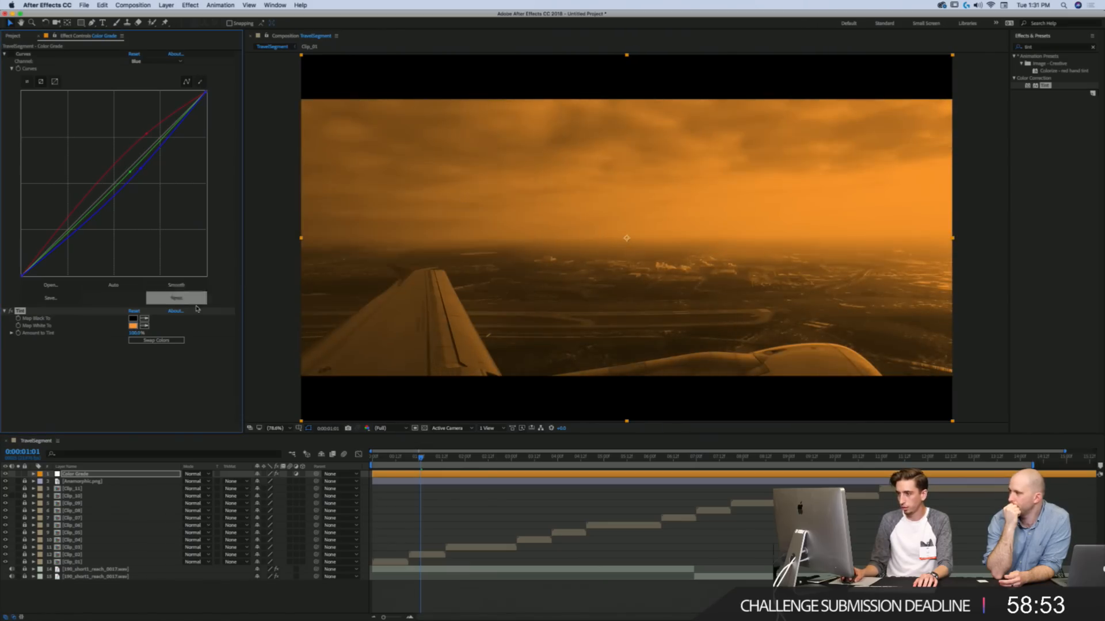
drag(136, 333, 108, 333)
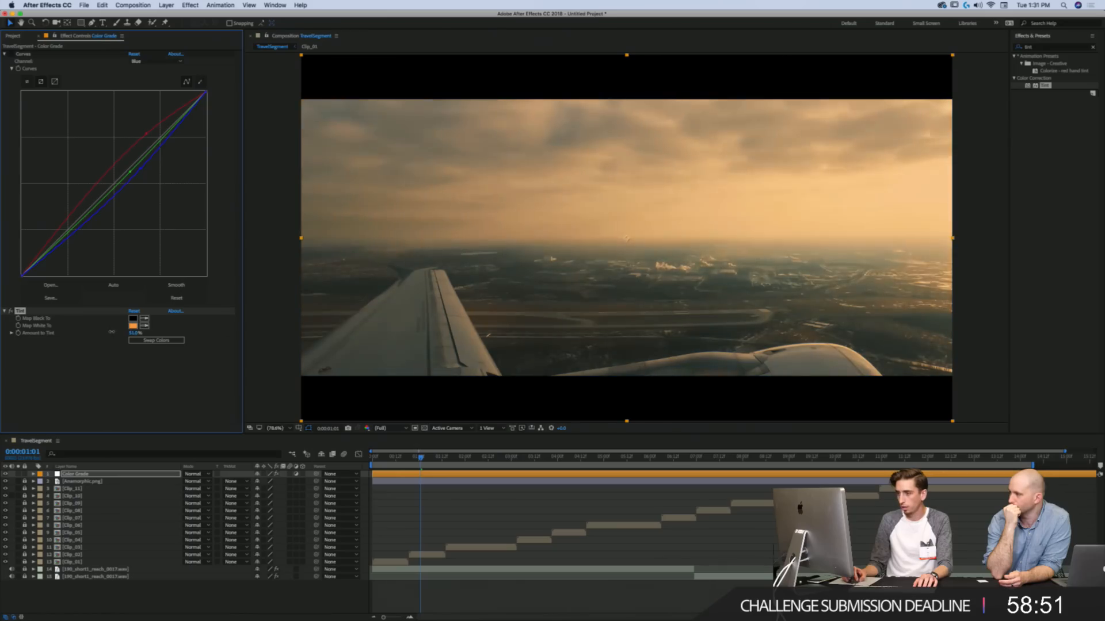
Step: Try the Overlay blending mode on the Color Grade layer and check it across the airplane shot
click(202, 475)
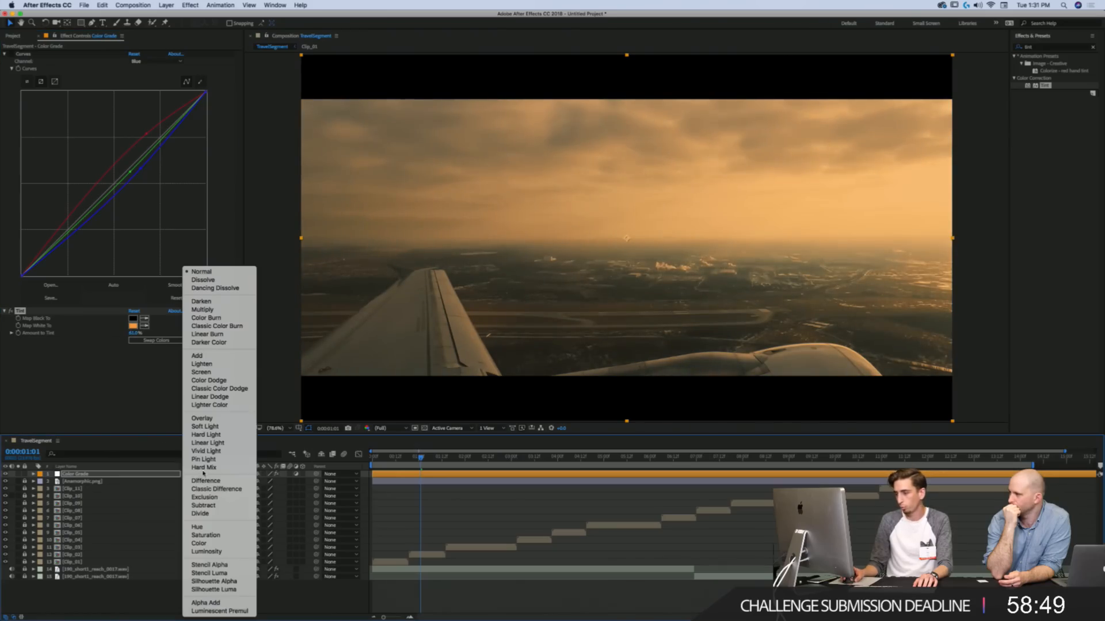
click(227, 420)
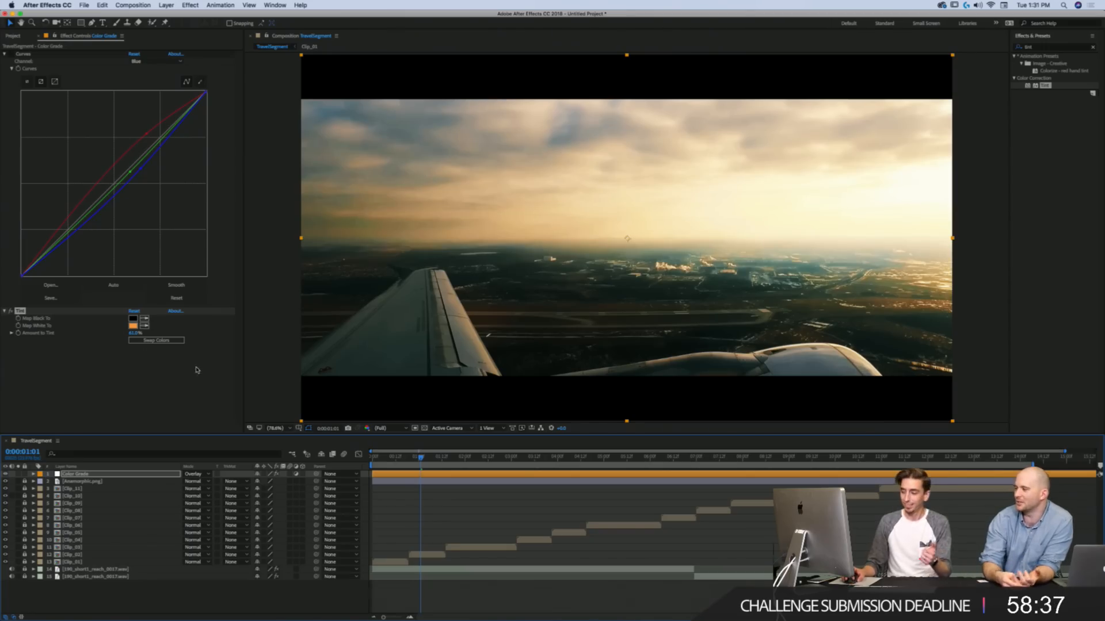
click(393, 458)
drag(393, 459, 429, 464)
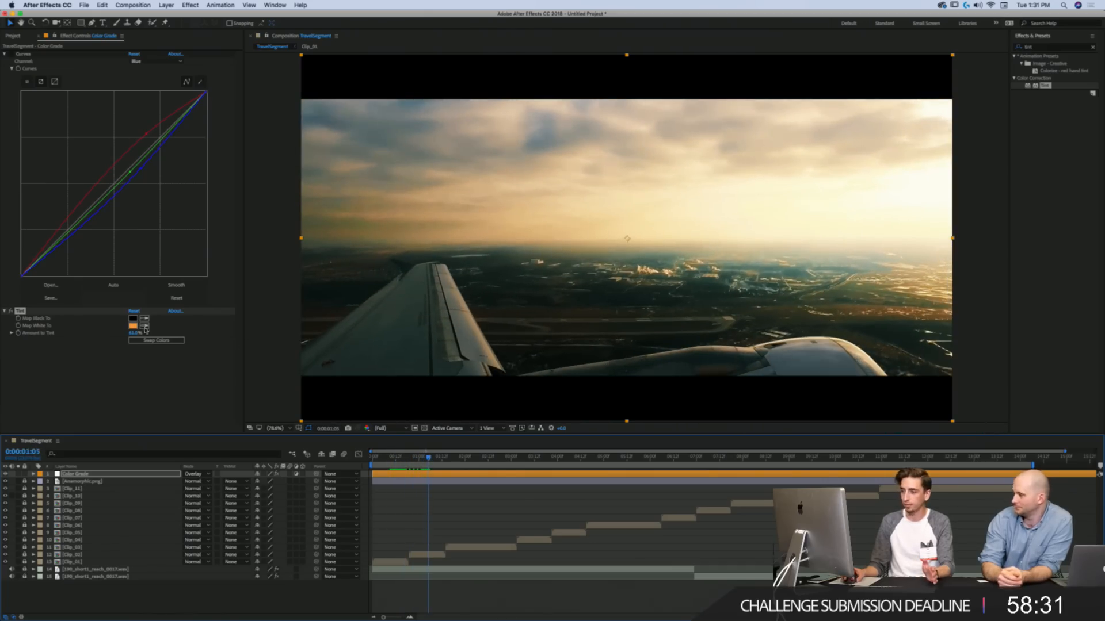
Step: Compare the Overlay look without Tint and with Tint at 100%, and return the Color Grade layer to Normal blending
drag(135, 333, 133, 333)
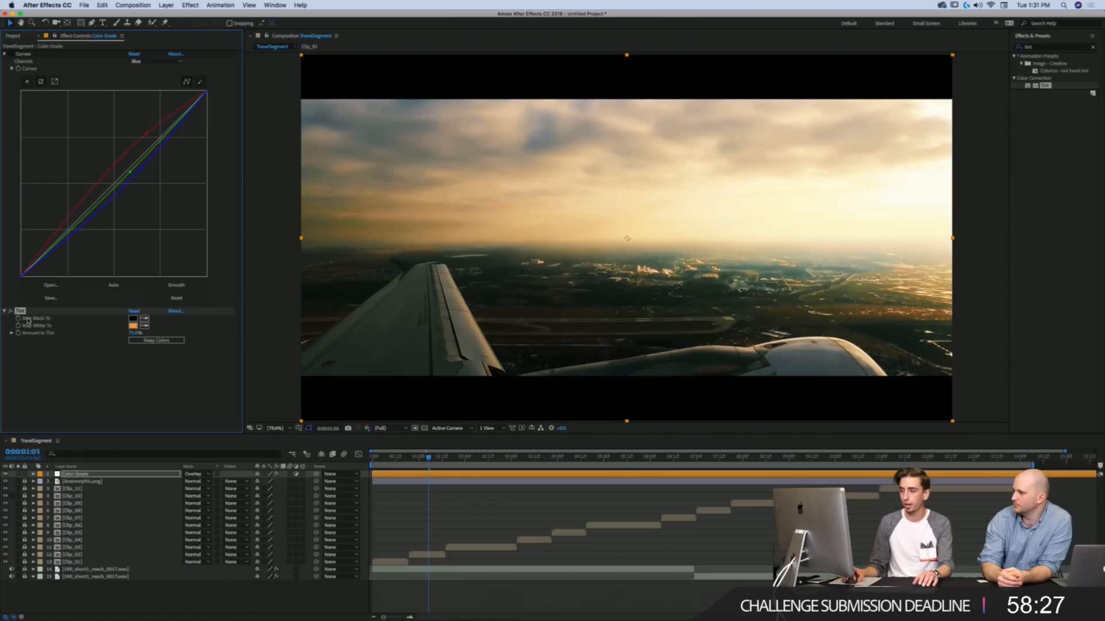
key(Delete)
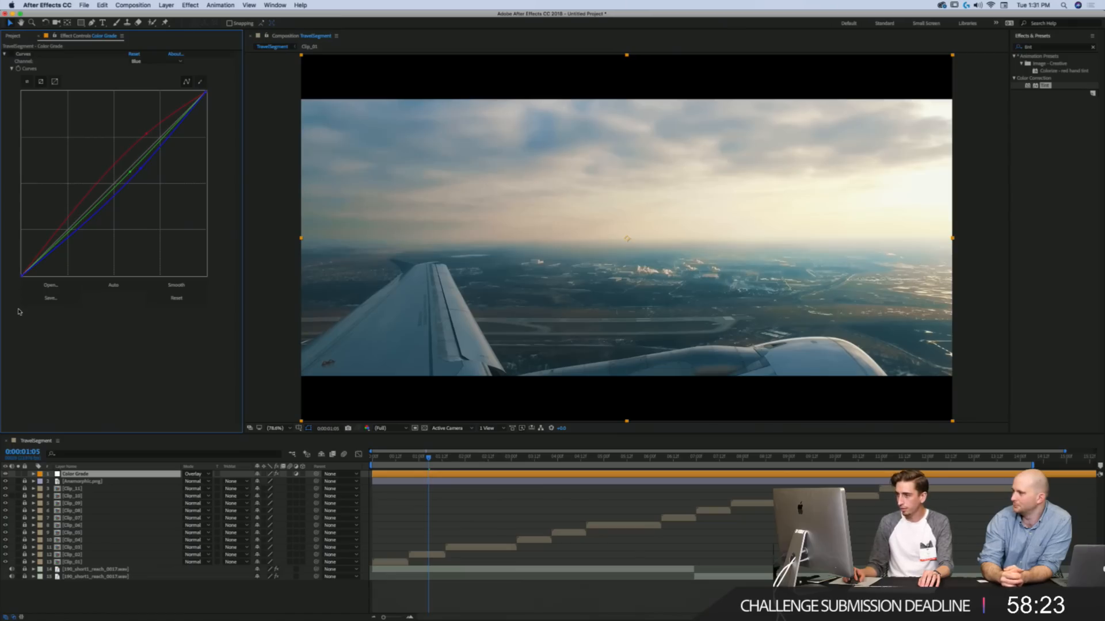
key(super+z)
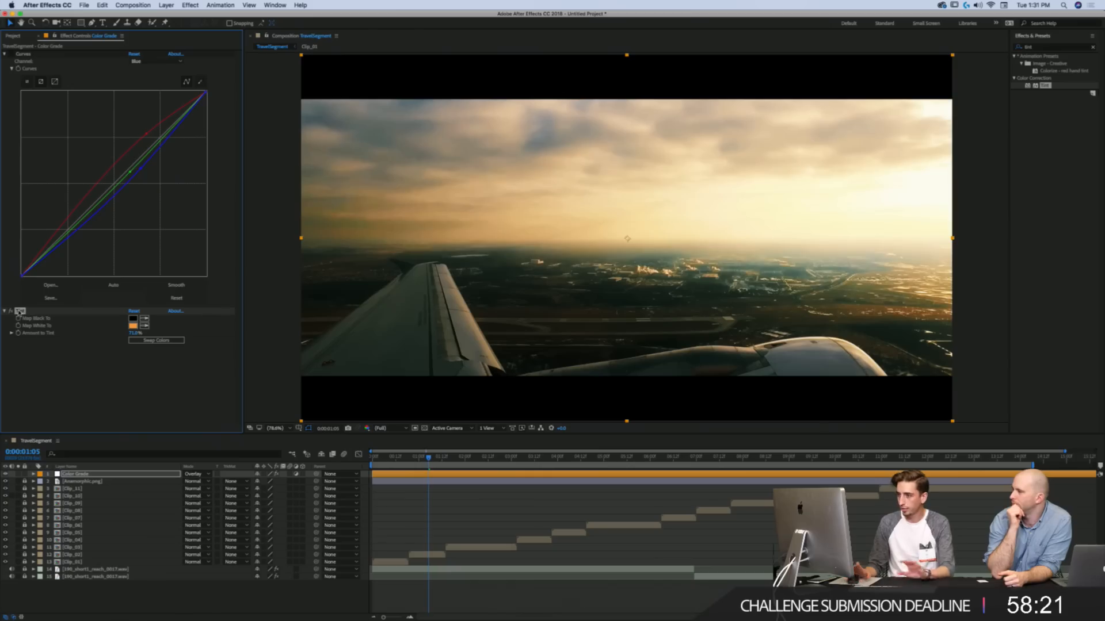
drag(134, 333, 184, 334)
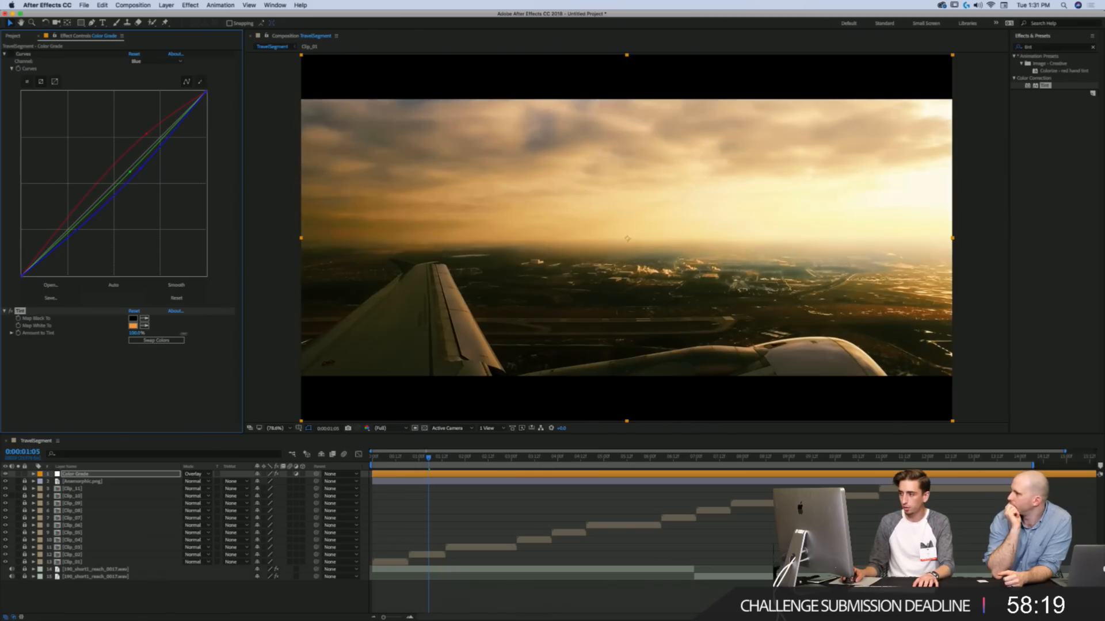
click(199, 474)
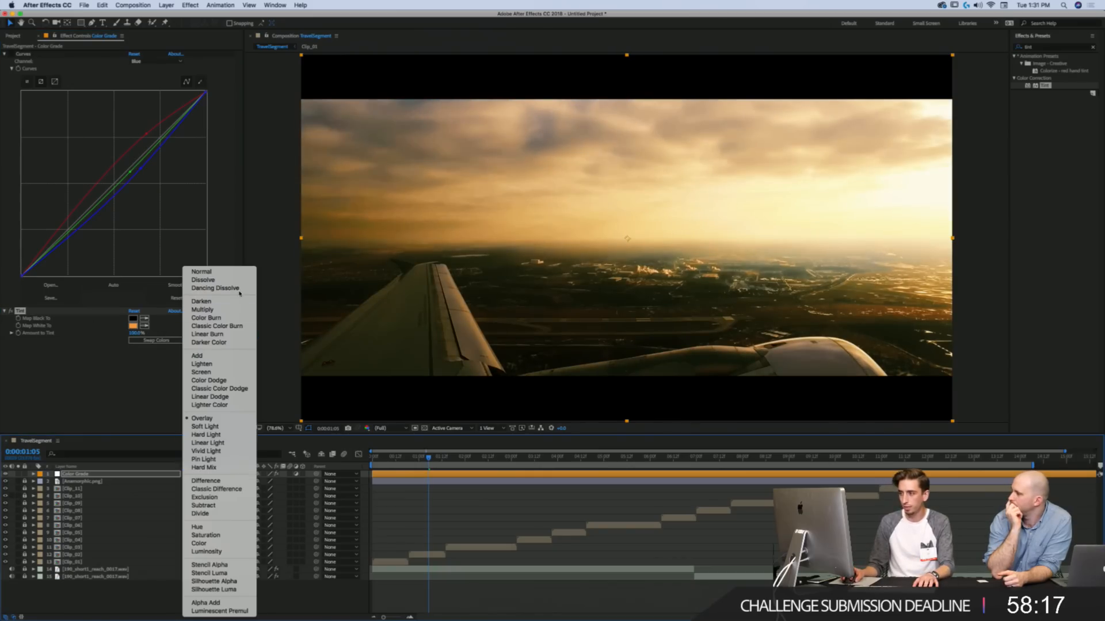
click(227, 271)
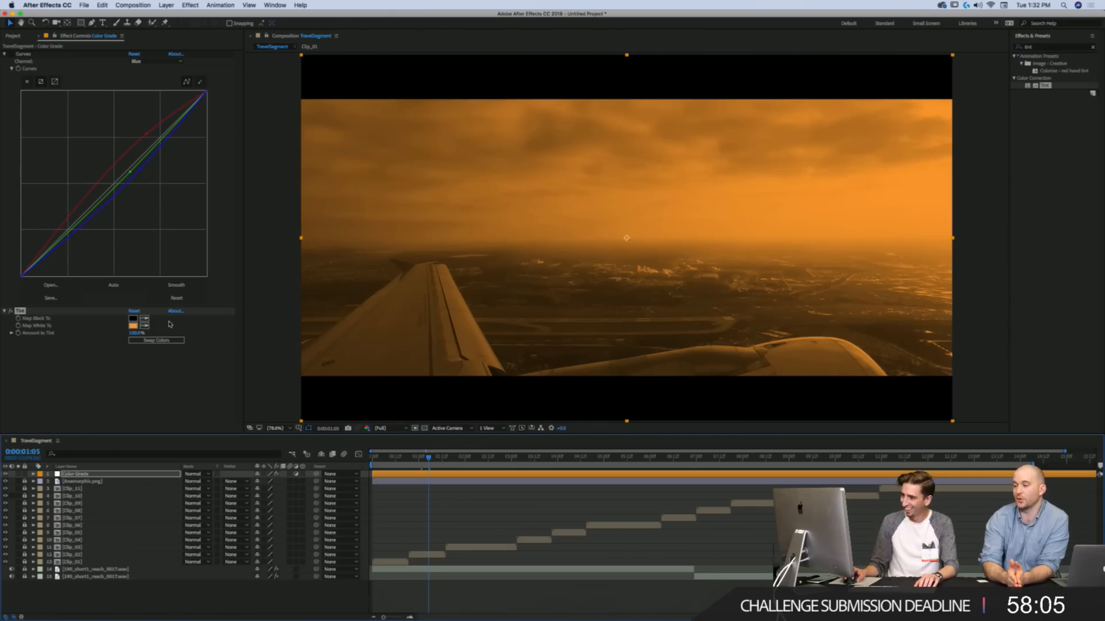
Step: Reduce Amount to Tint to roughly 60% and shift the Map White To color to a slightly yellower orange
click(130, 333)
mouse_move(134, 333)
mouse_down()
mouse_move(104, 333)
mouse_move(117, 332)
mouse_up()
click(133, 324)
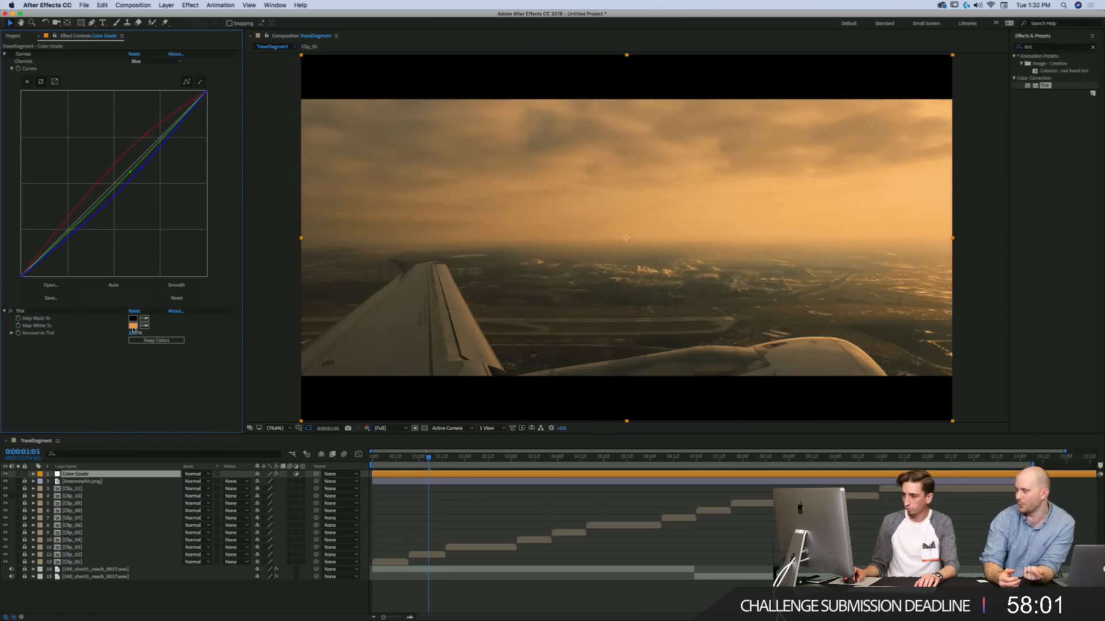
drag(432, 232, 446, 288)
click(500, 188)
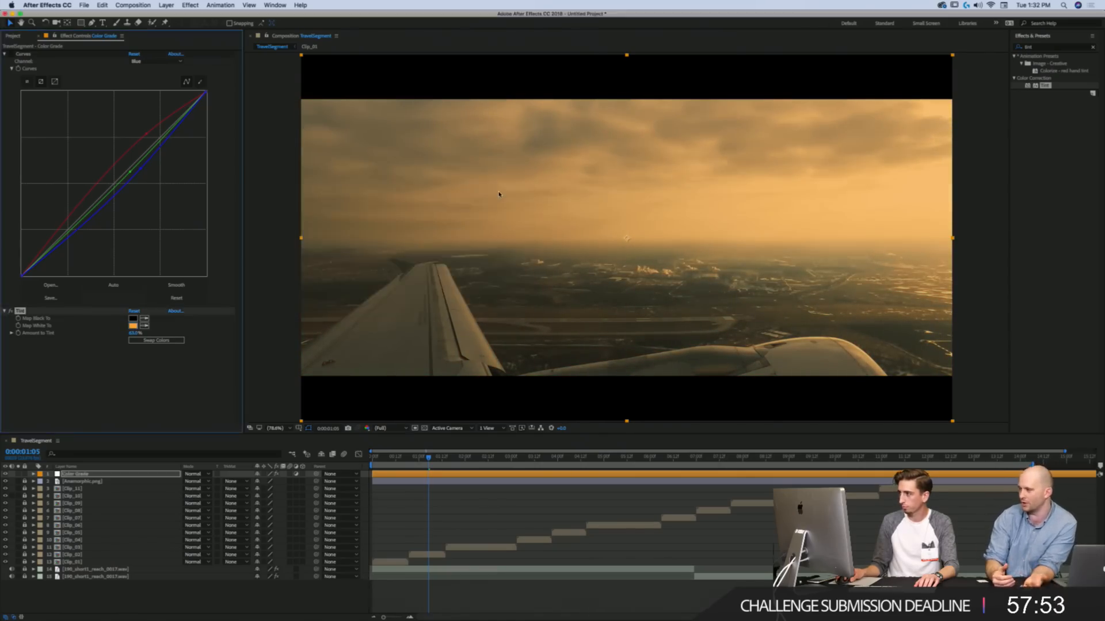
Step: Reset the Curves effect and remove it from the Color Grade layer, keeping only Tint
click(23, 54)
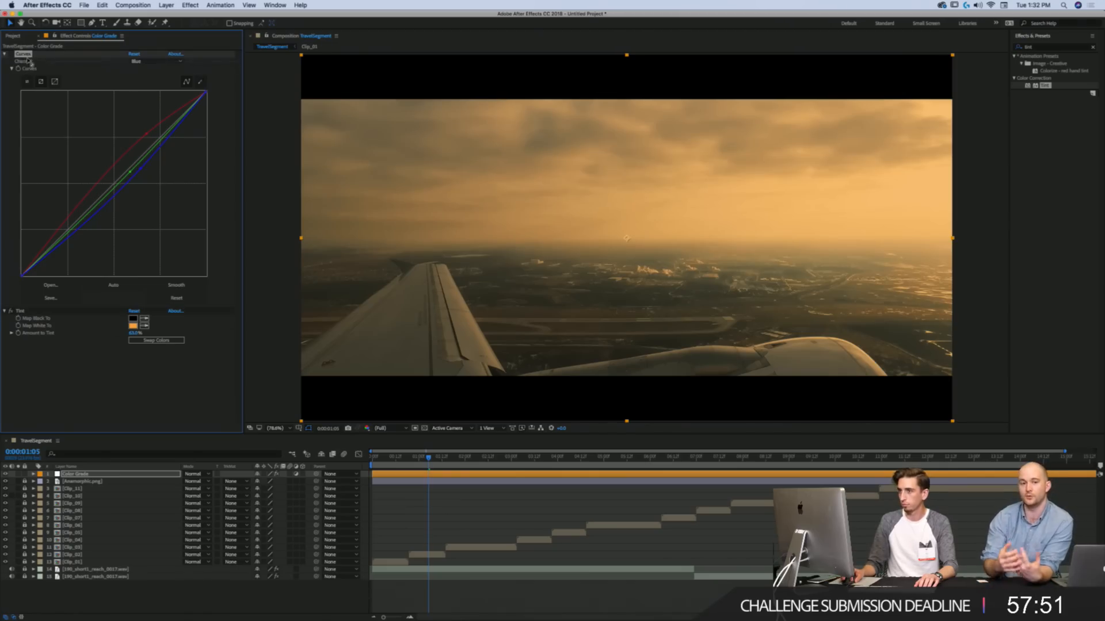
click(134, 54)
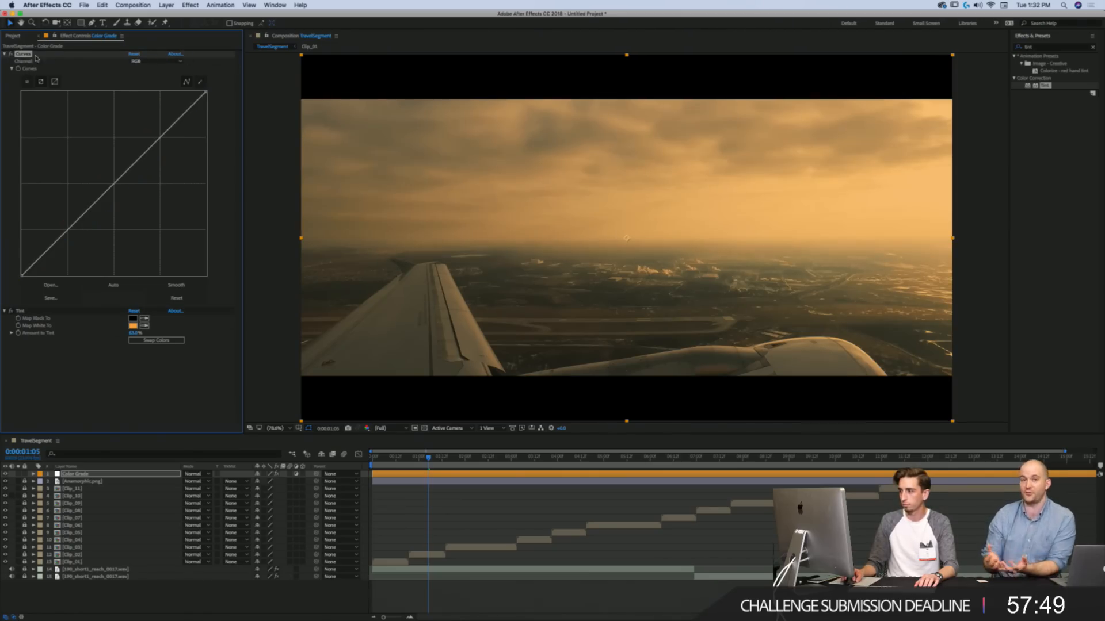
key(Delete)
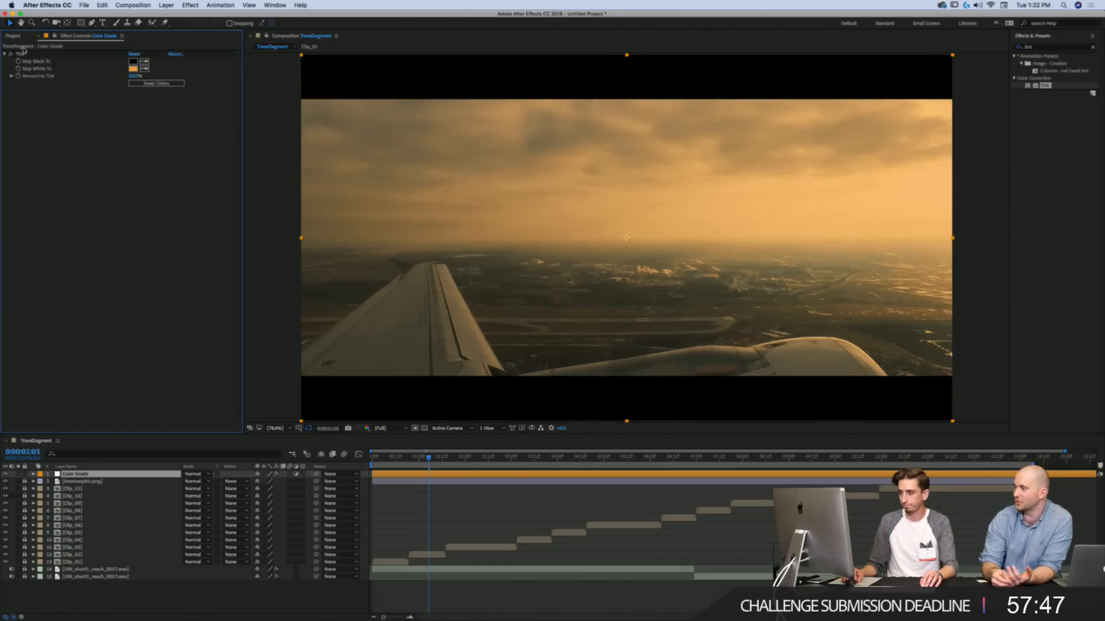
click(30, 55)
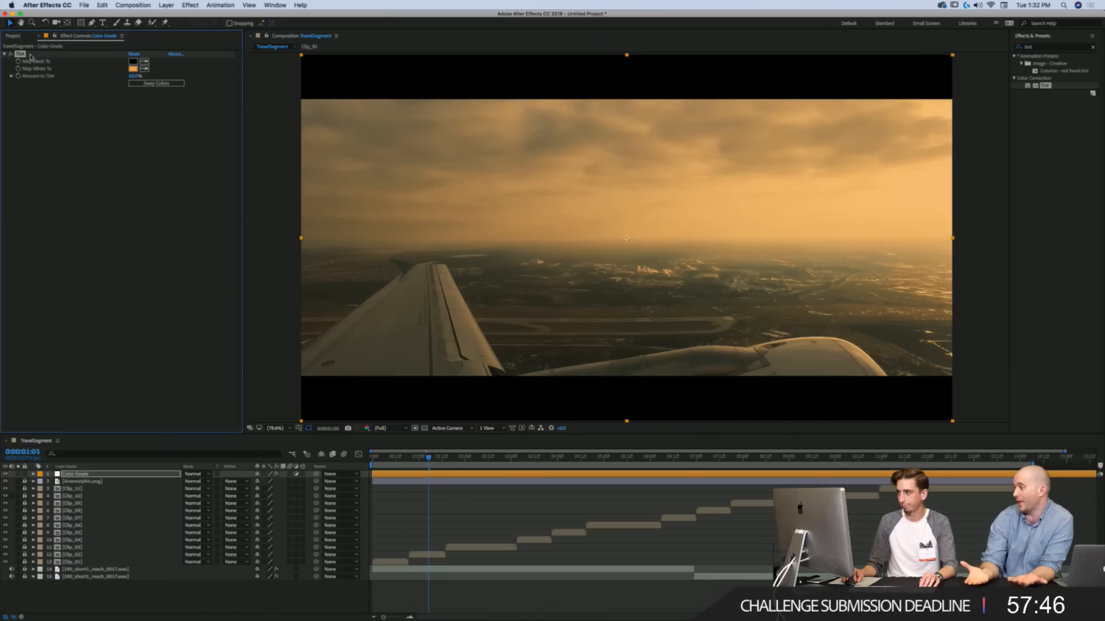
Step: Check the tint on the river and snow shots, and return to the airplane shot at 0:00:01:04
click(534, 456)
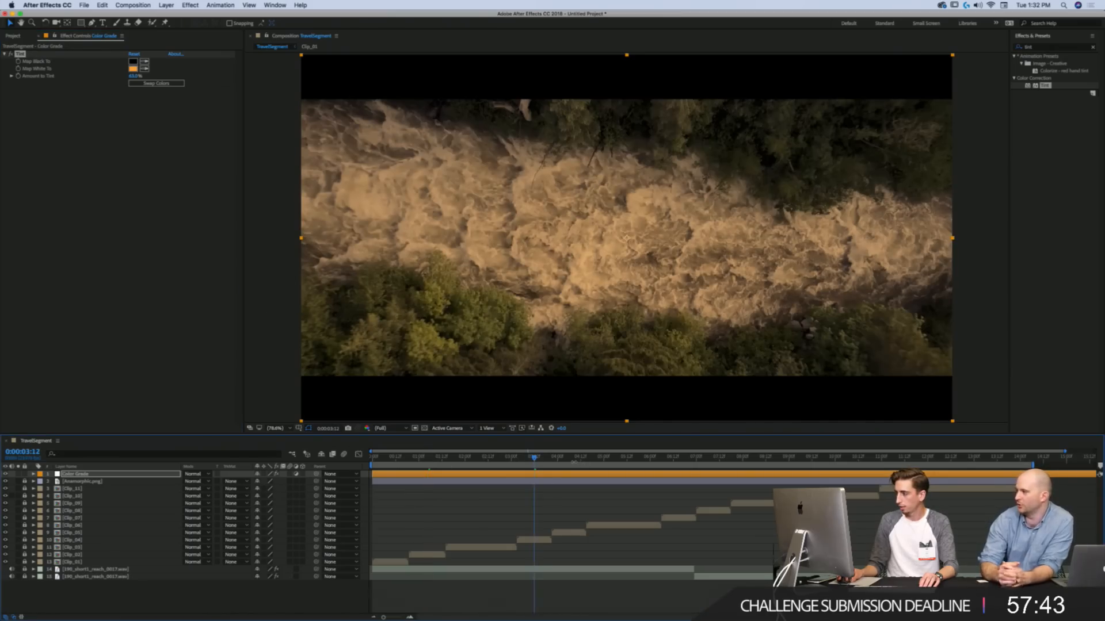
drag(573, 461, 627, 459)
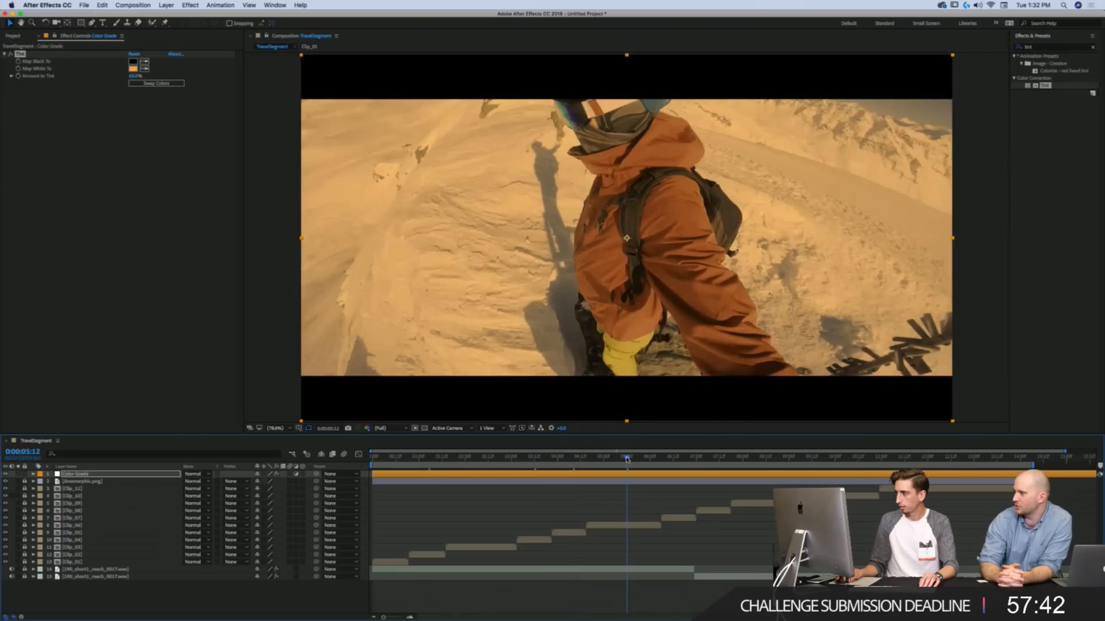
click(426, 458)
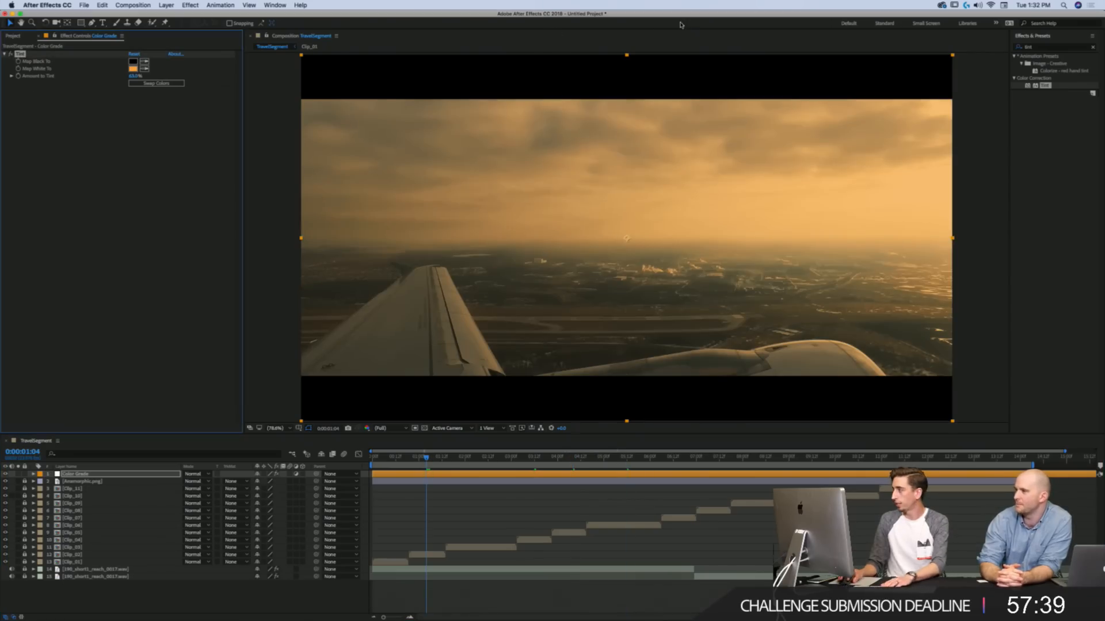
Step: Remove Tint from the Color Grade layer and apply the Tritone effect in its place
key(Delete)
click(1037, 48)
text(trito)
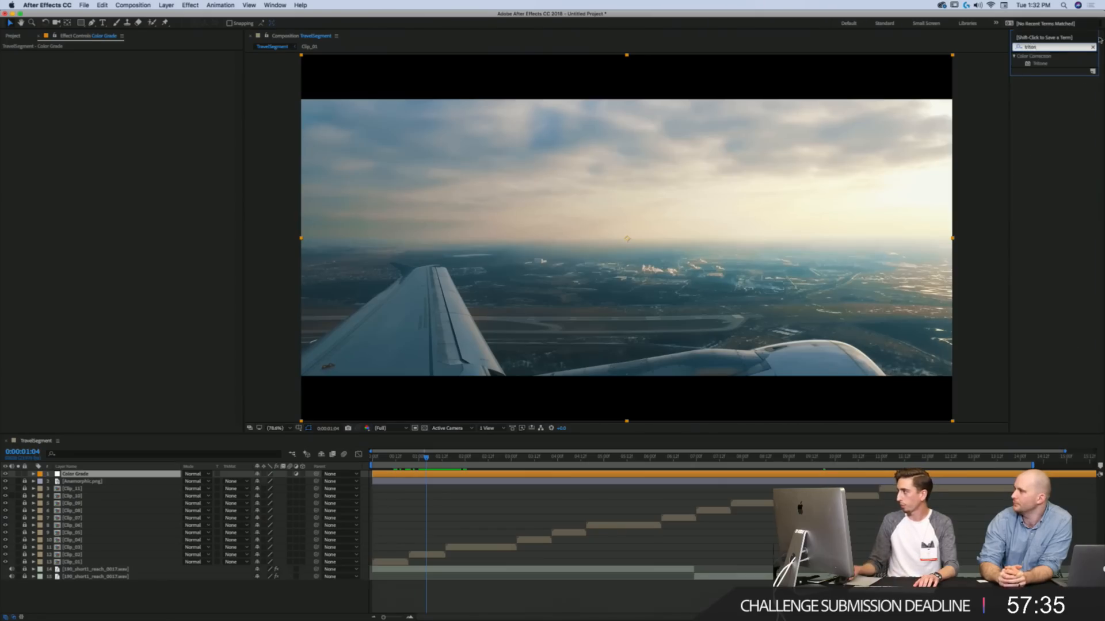
drag(1039, 63, 114, 138)
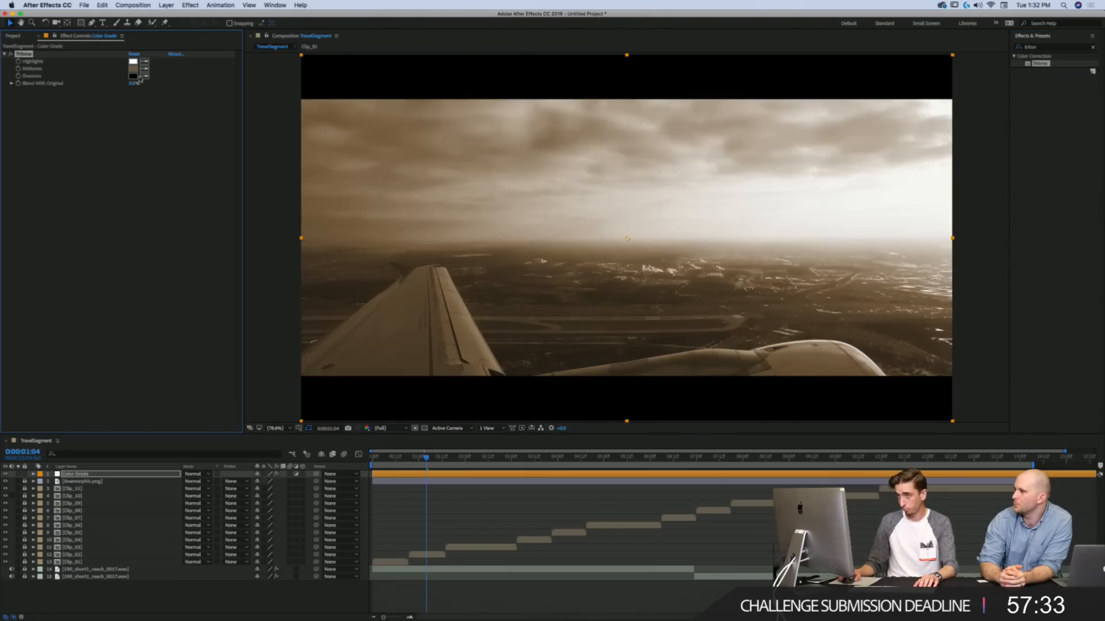
Step: Make Tritone's Midtones color a brighter, more saturated orange
click(133, 71)
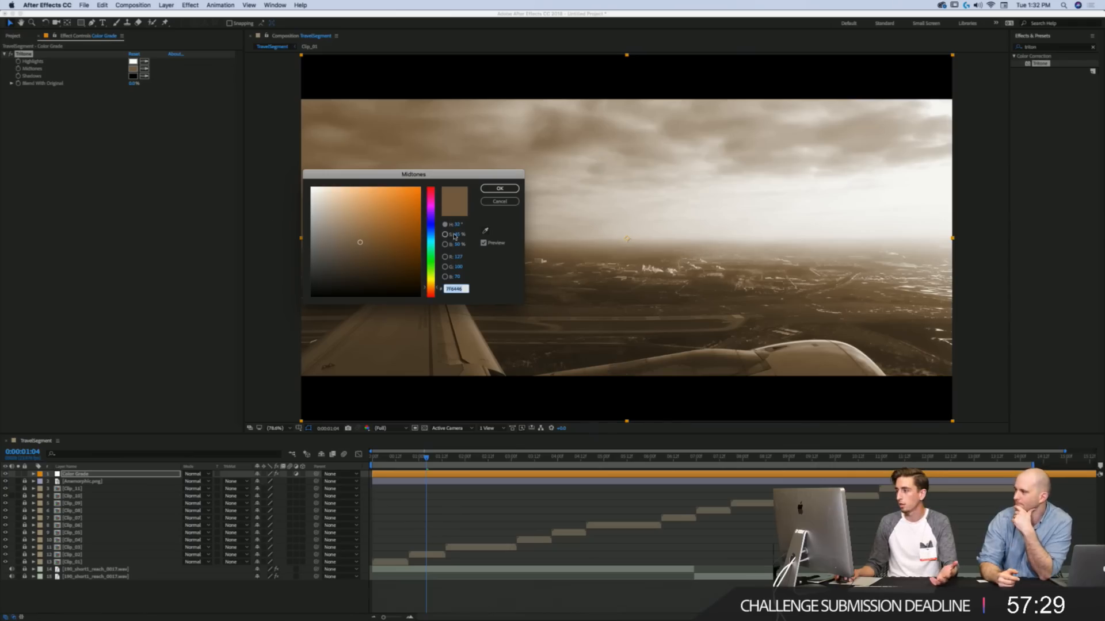
drag(457, 235, 477, 234)
drag(386, 242, 382, 218)
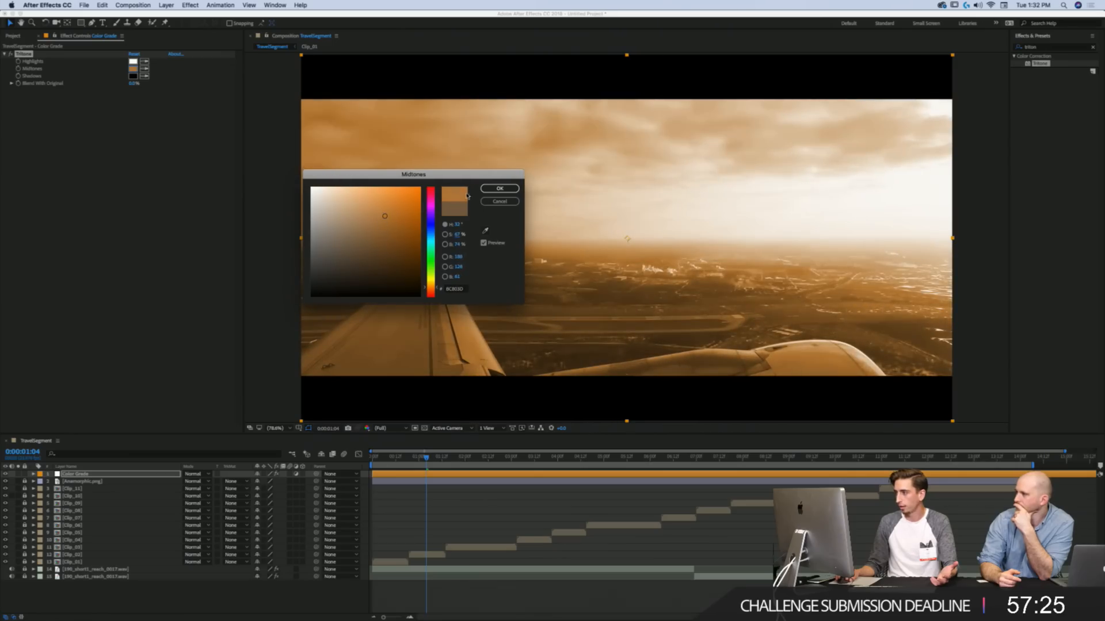
key(Return)
Step: Set Tritone's Highlights color to a pale warm yellow
click(133, 61)
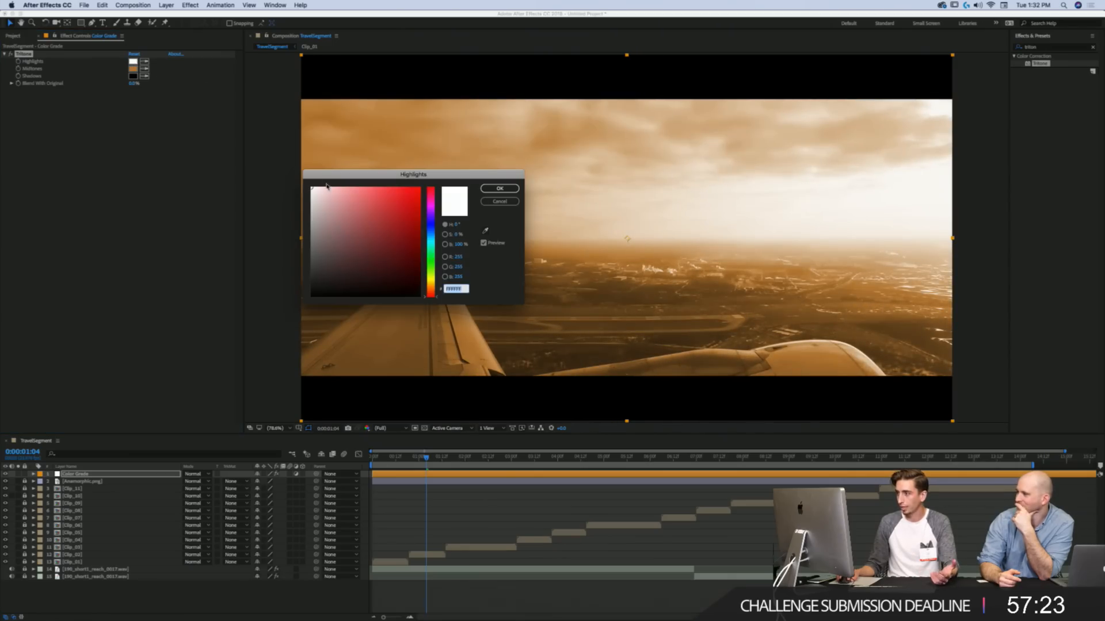
drag(326, 186, 322, 188)
drag(423, 293, 436, 281)
click(498, 189)
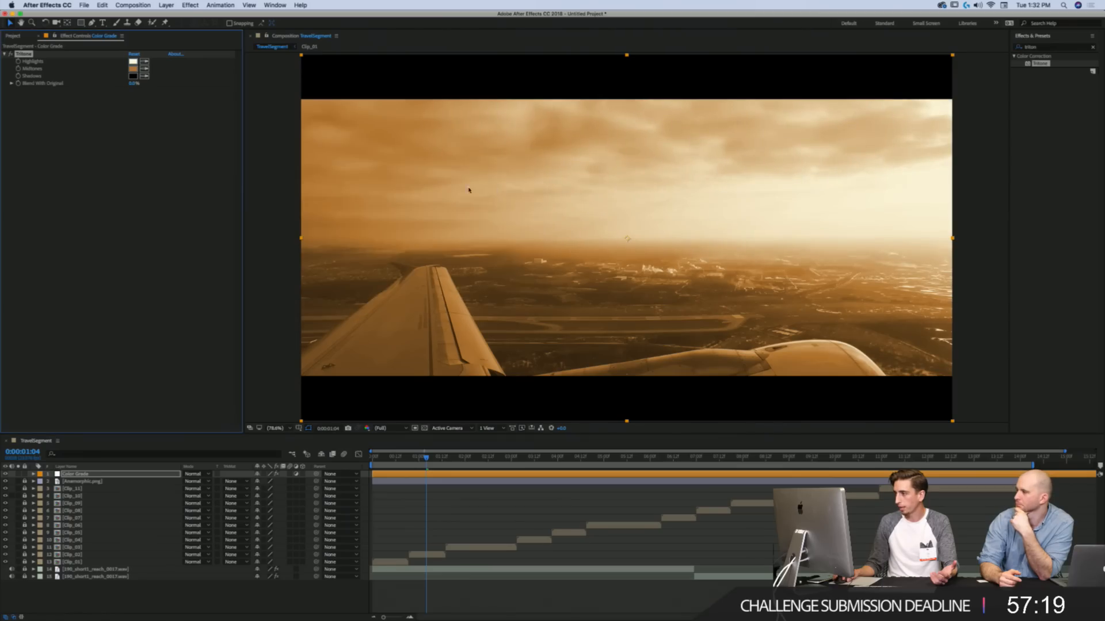
Step: Shift Tritone's Midtones color to a softer red-orange
click(133, 69)
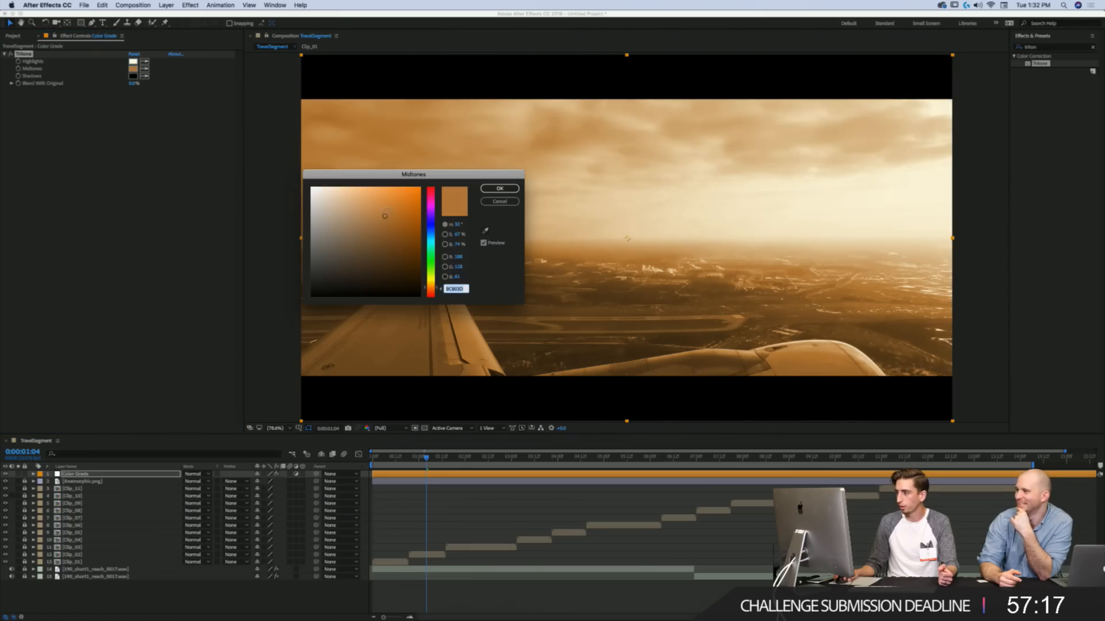
drag(385, 213, 393, 199)
drag(431, 272, 435, 293)
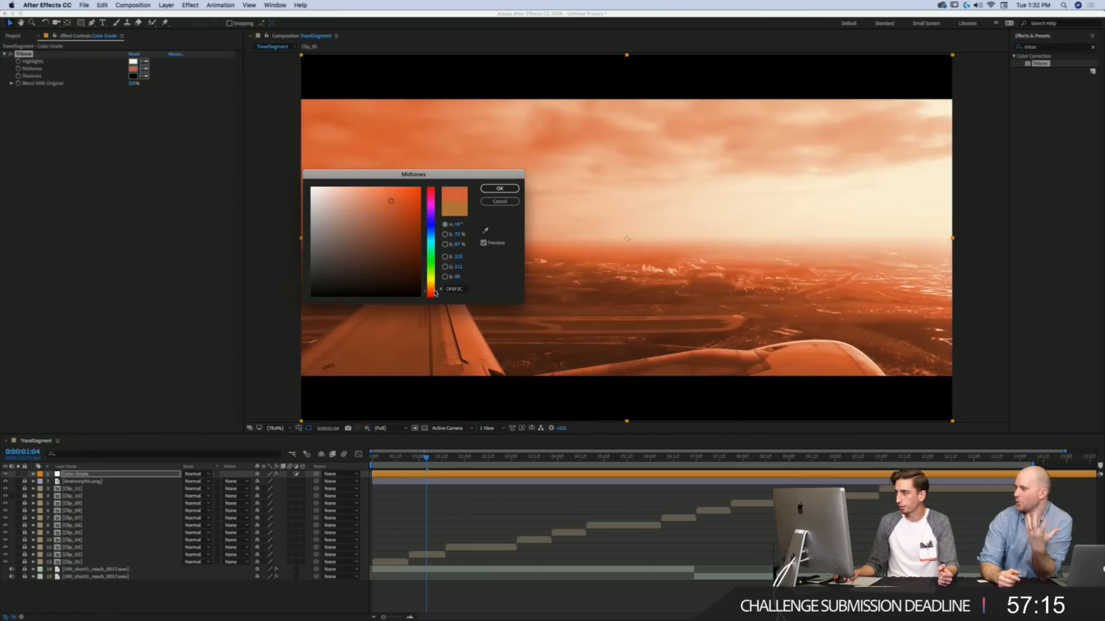
drag(380, 209, 377, 208)
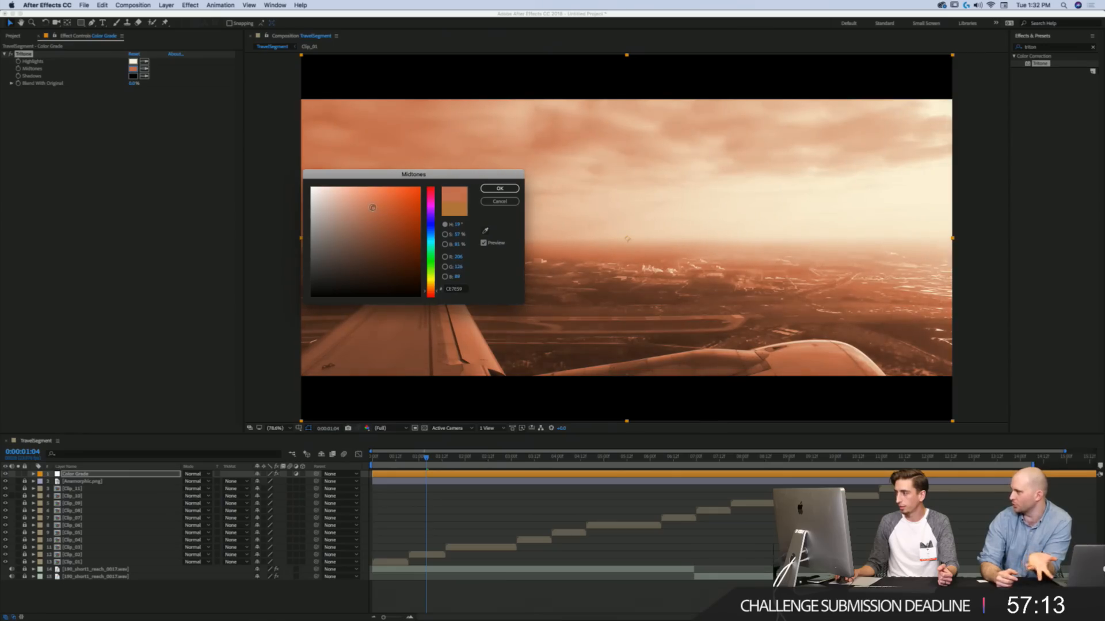
click(500, 189)
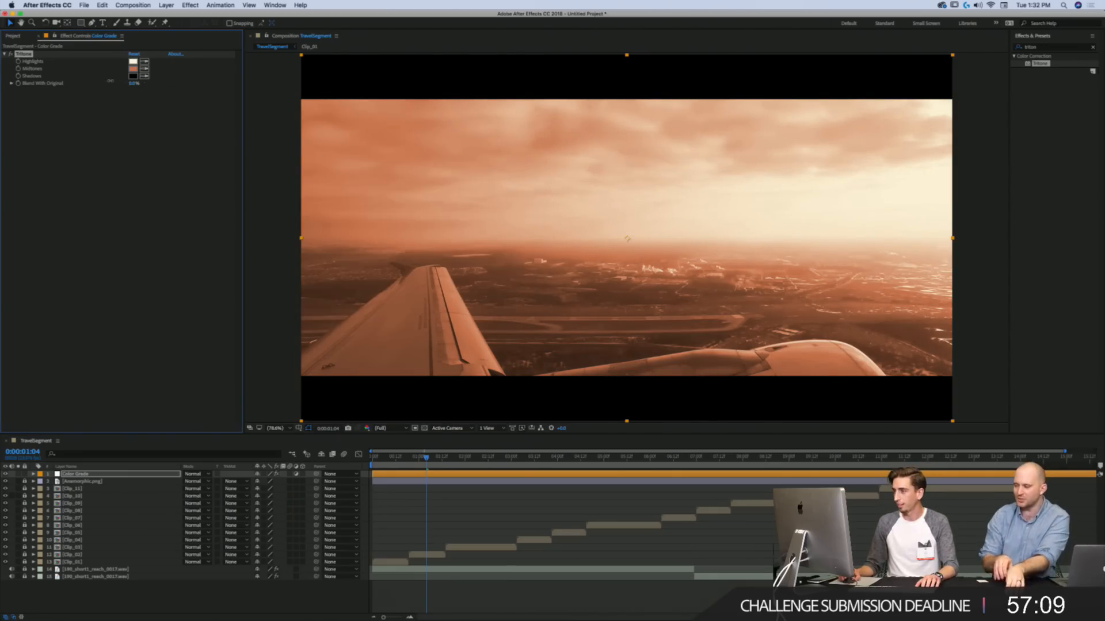
Step: Check the partly blended Tritone on the river shot at 0:00:03:18, and undo back to the Tint effect
drag(428, 461, 547, 464)
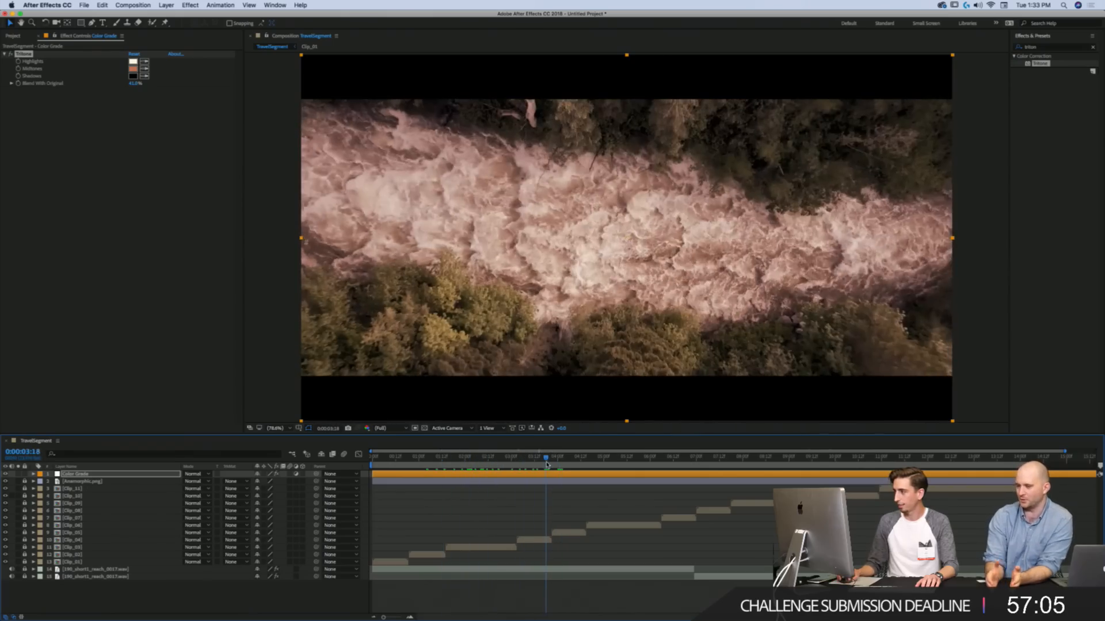
click(69, 133)
key(super+z)
key(super+z)
key(super+z)
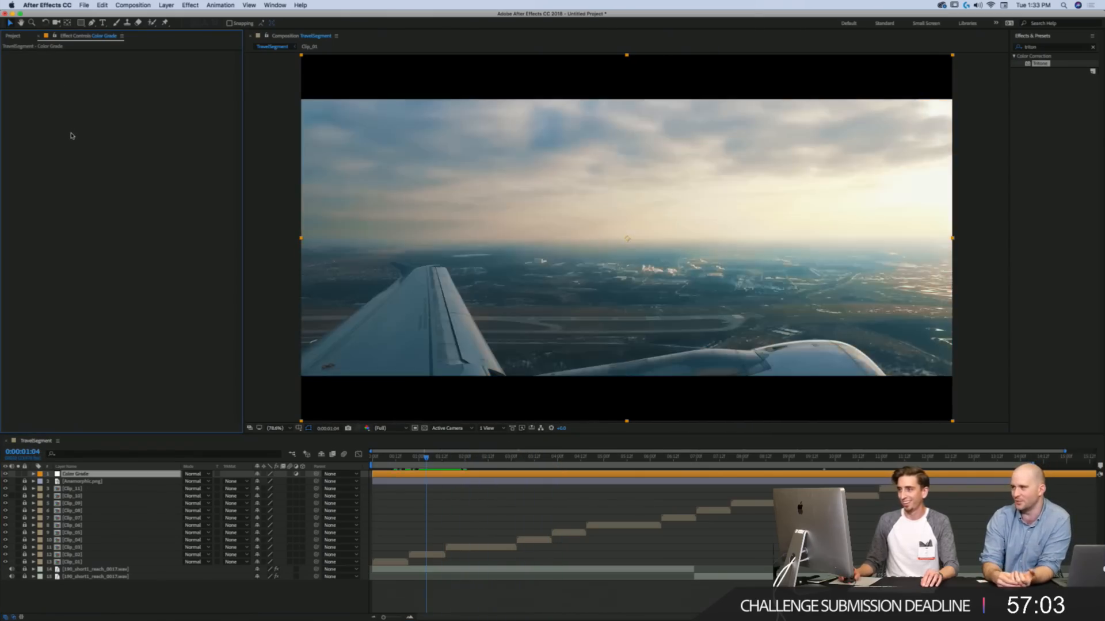
key(super+z)
Step: Preview the snow shot, reduce Amount to Tint slightly, and check the result around 0:00:05:20
click(613, 462)
key(space)
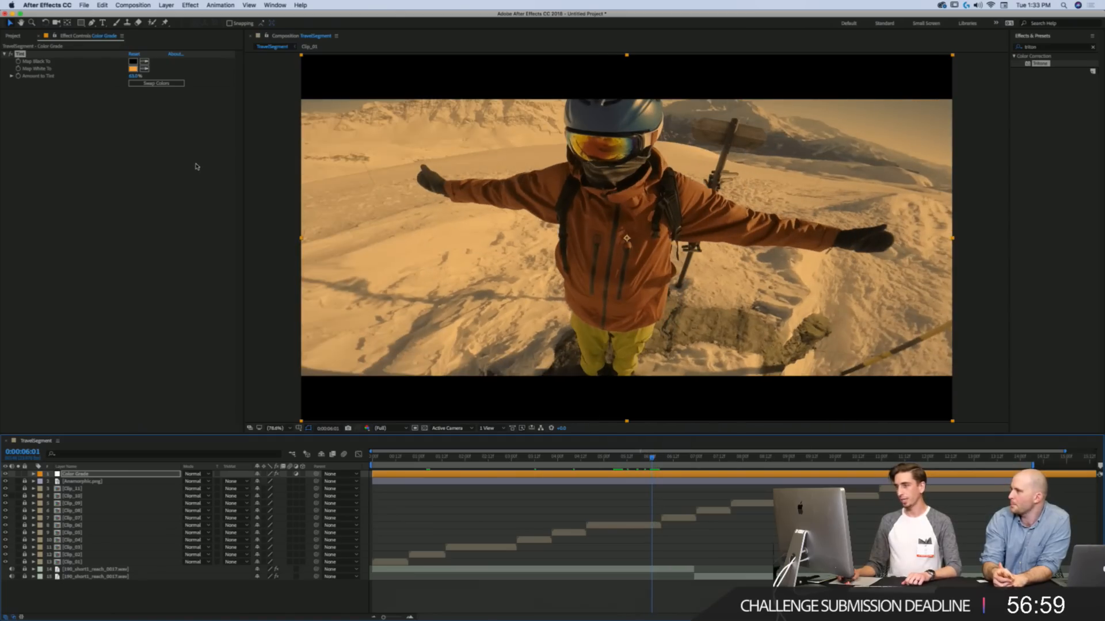
drag(135, 79, 125, 76)
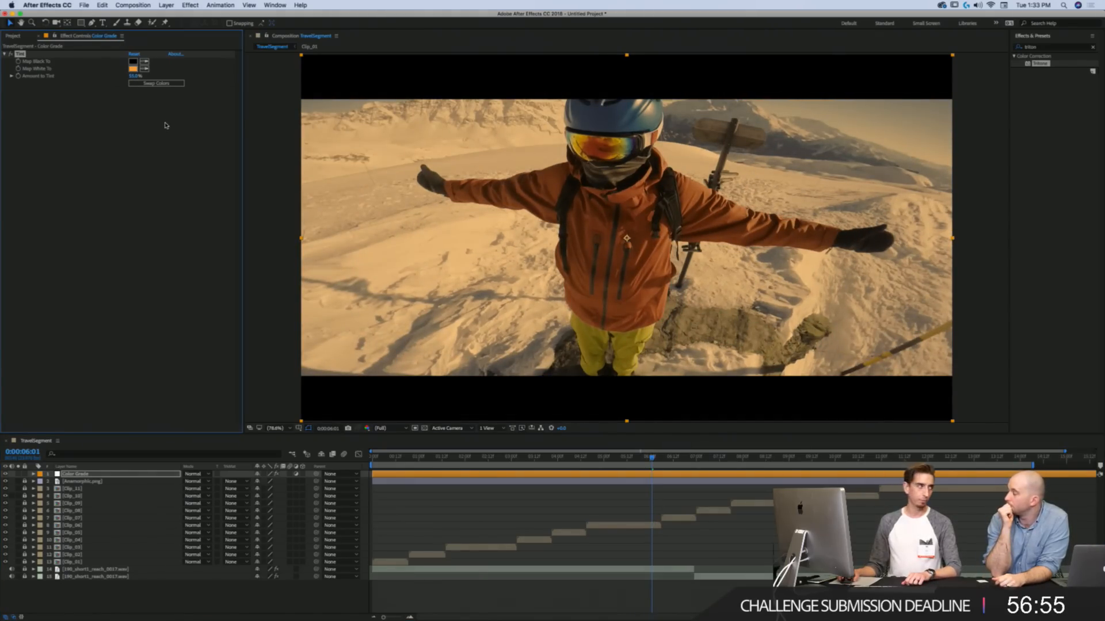
mouse_move(630, 456)
mouse_down()
mouse_move(679, 458)
mouse_move(631, 462)
mouse_move(643, 462)
mouse_up()
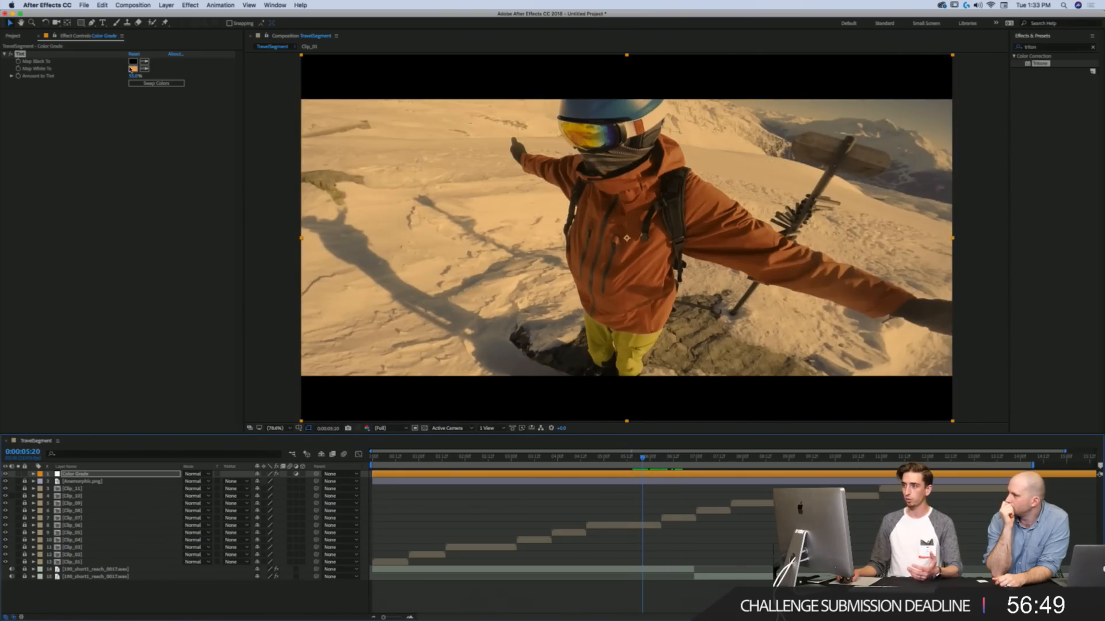
Step: Set the Amount to Tint to 40% and compare the river clip with the Color Grade layer shown and hidden
drag(134, 76, 209, 73)
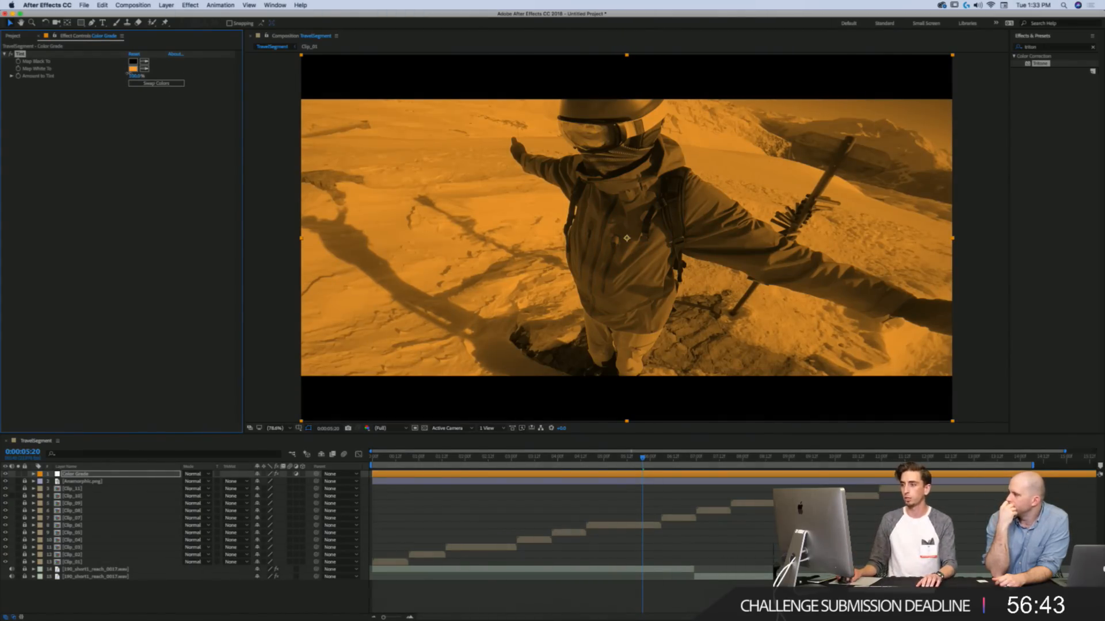
drag(129, 75, 99, 74)
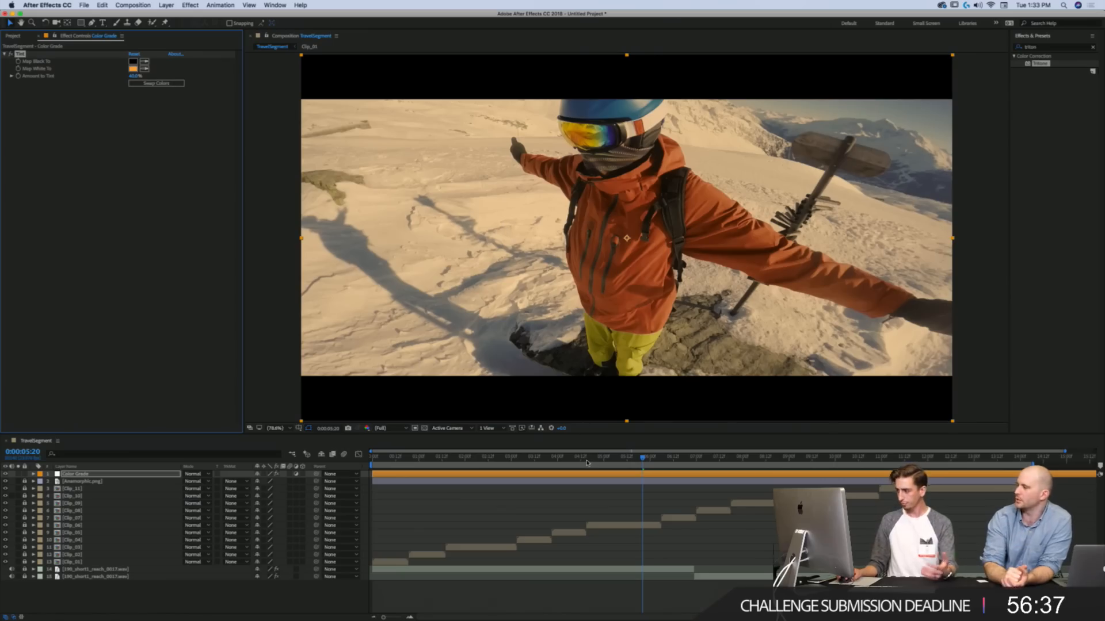
mouse_move(584, 461)
mouse_down()
mouse_move(395, 459)
mouse_move(602, 465)
mouse_move(577, 470)
mouse_up()
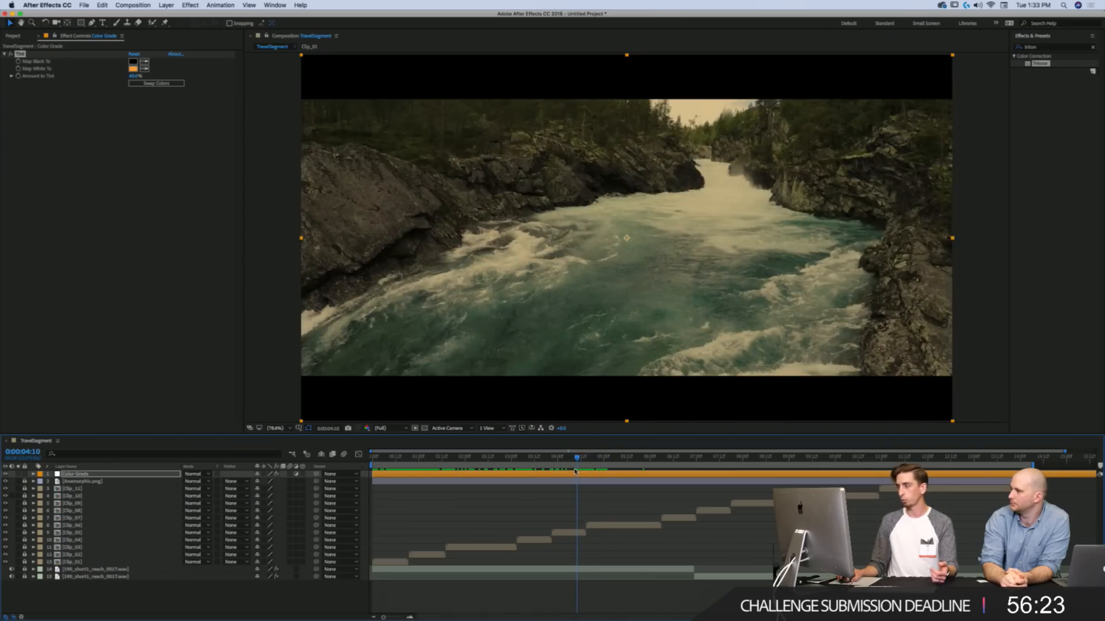
click(6, 474)
click(6, 474)
click(6, 474)
click(6, 474)
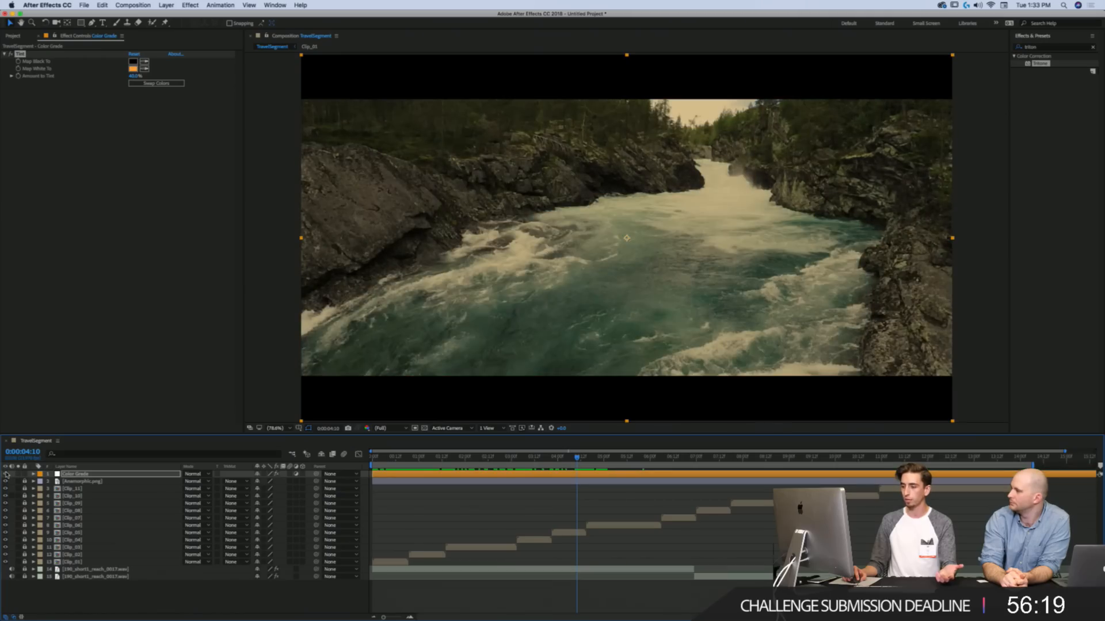
click(6, 474)
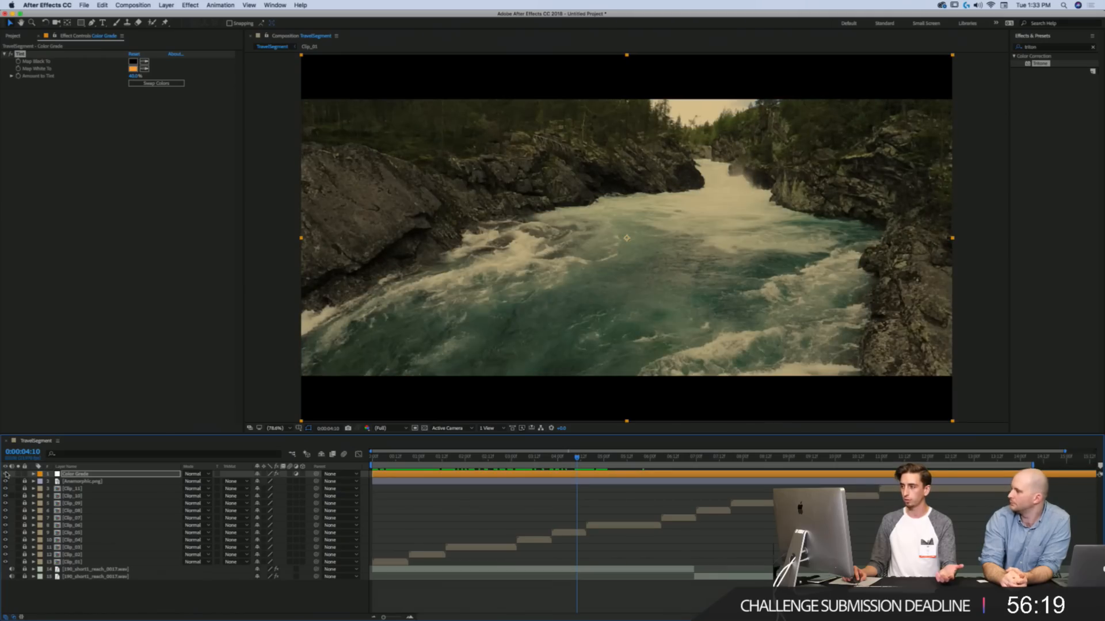
Step: Move the Color Grade layer below the Anamorphic.png layer and preview the composition into the snowy mountain clip
click(83, 477)
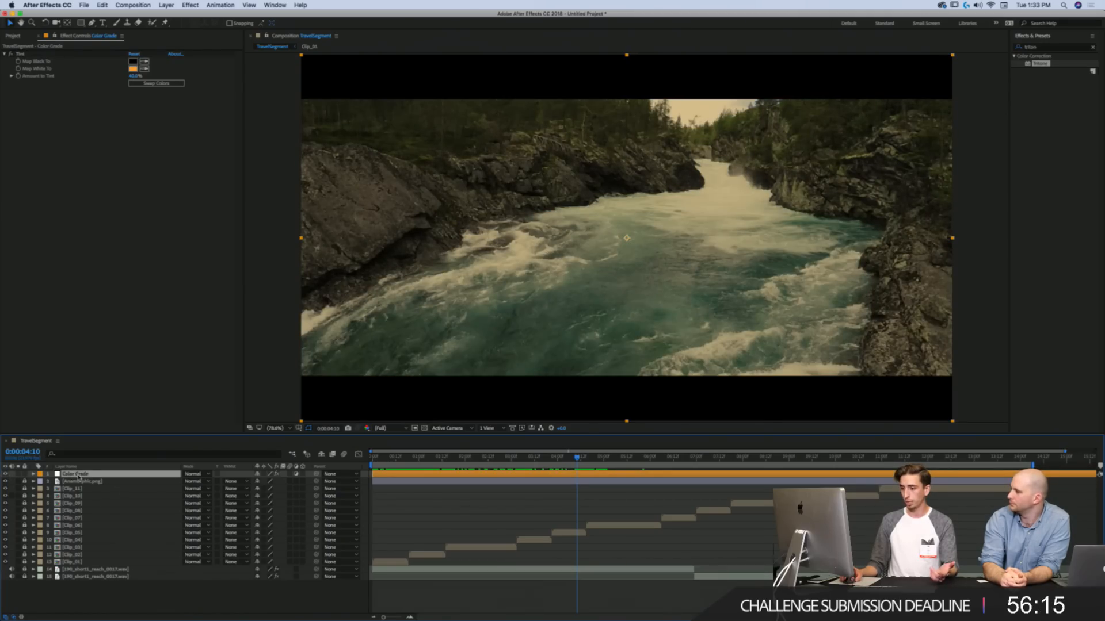
drag(79, 477, 77, 488)
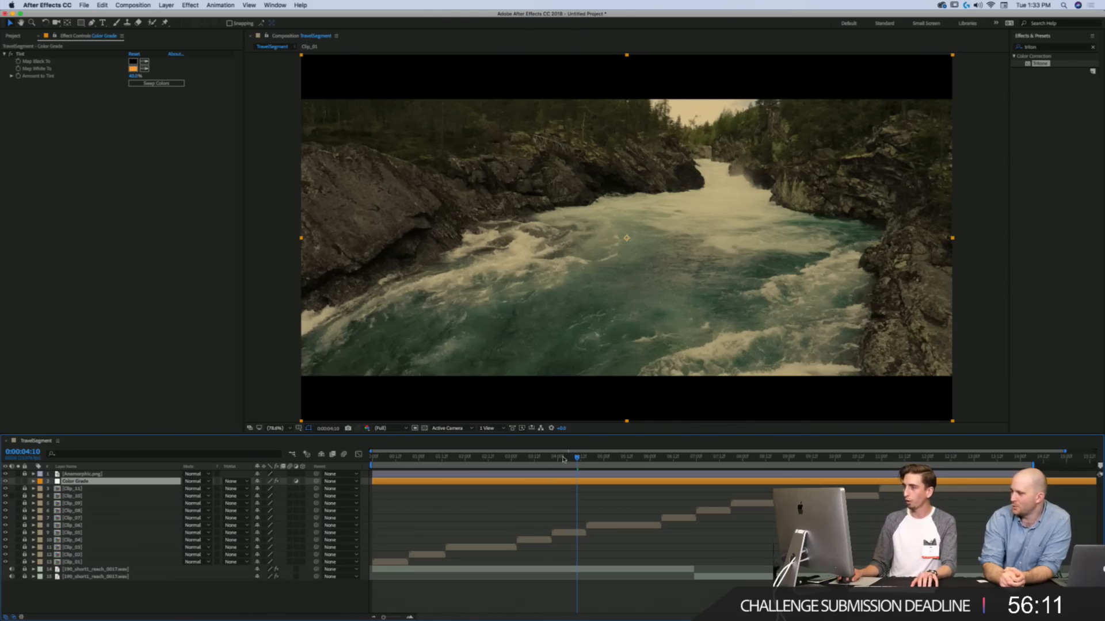
key(space)
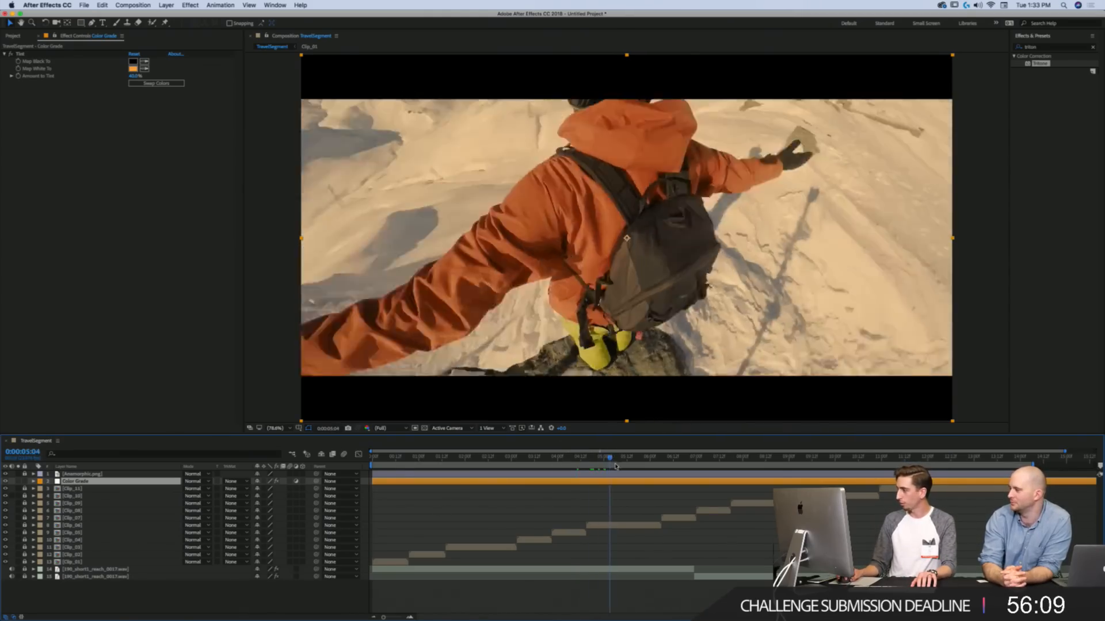
drag(685, 475, 621, 481)
Step: Apply the Curves effect to the Color Grade layer and bend its RGB curve into a gentle S-shape
click(1026, 49)
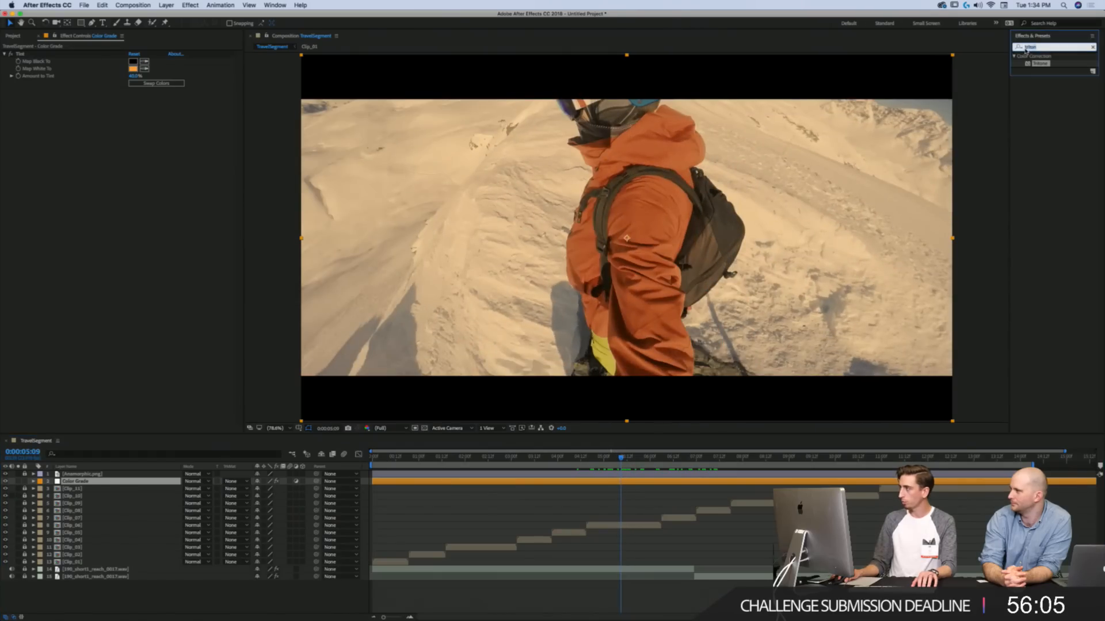
text(curv)
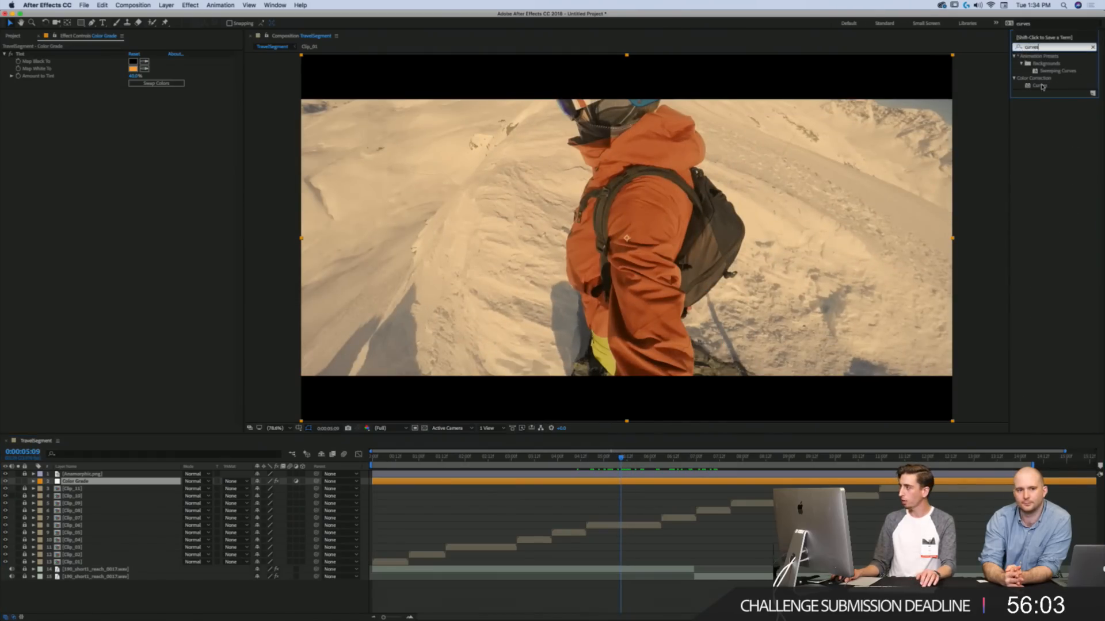
text(es)
drag(1042, 86, 84, 162)
drag(68, 211, 55, 206)
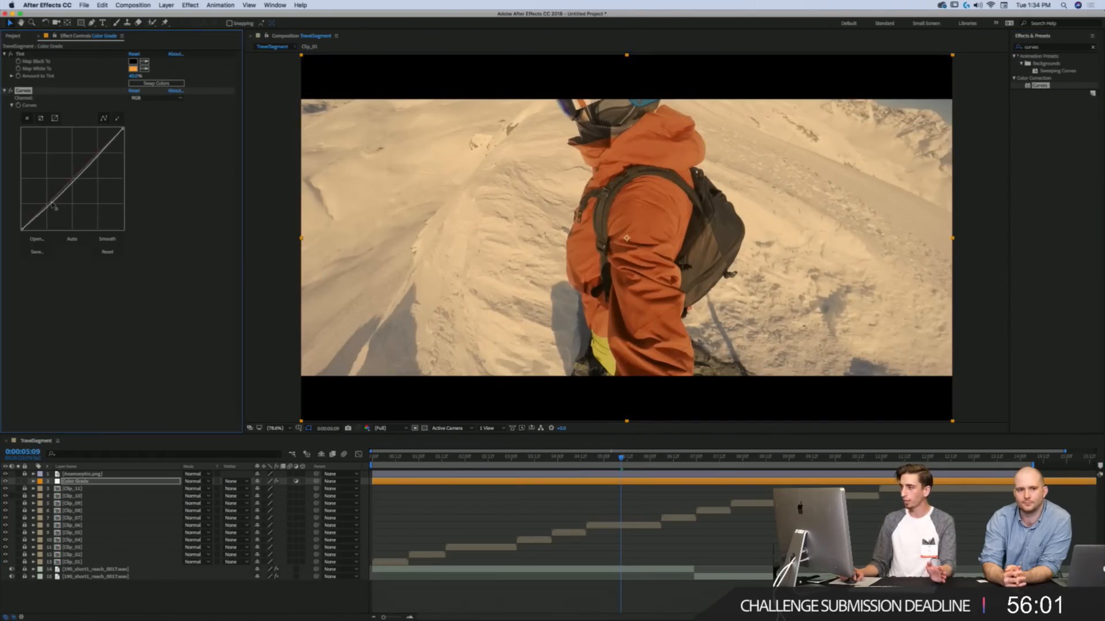
click(86, 165)
drag(86, 165, 89, 165)
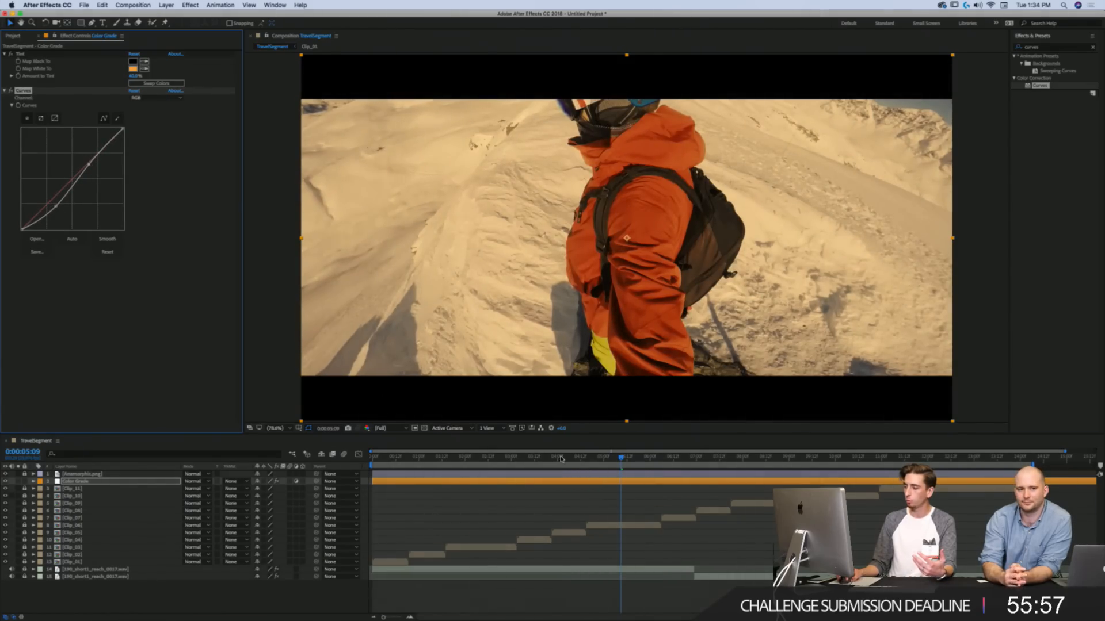
Step: Steepen the RGB curve into a strong high-contrast S-shape while viewing the backpack clip
drag(562, 459, 395, 470)
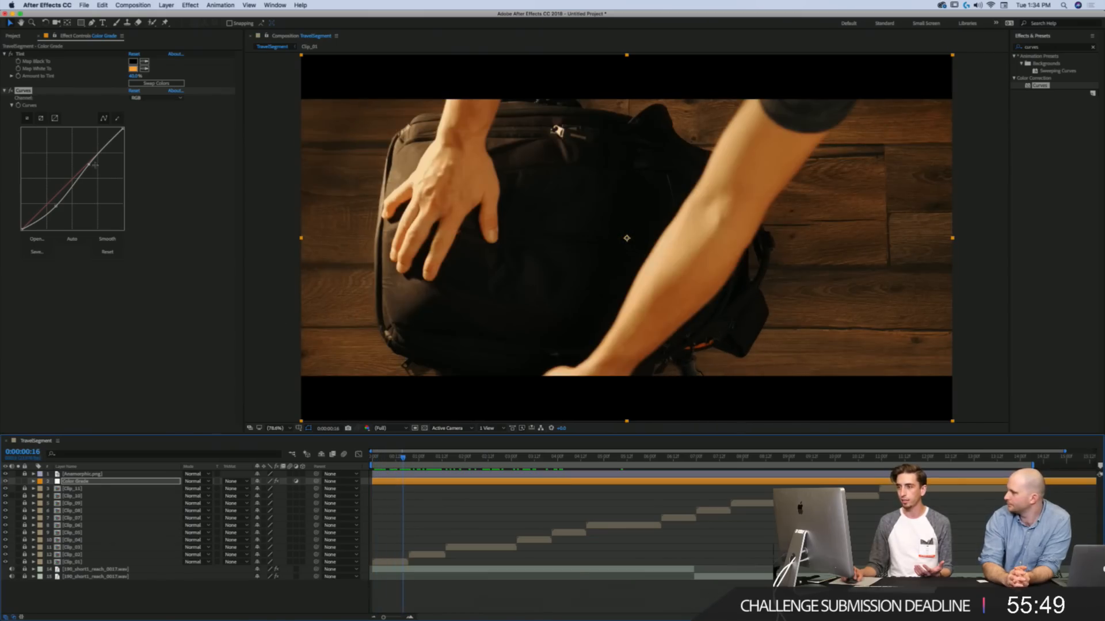
drag(88, 166, 80, 149)
drag(59, 209, 53, 204)
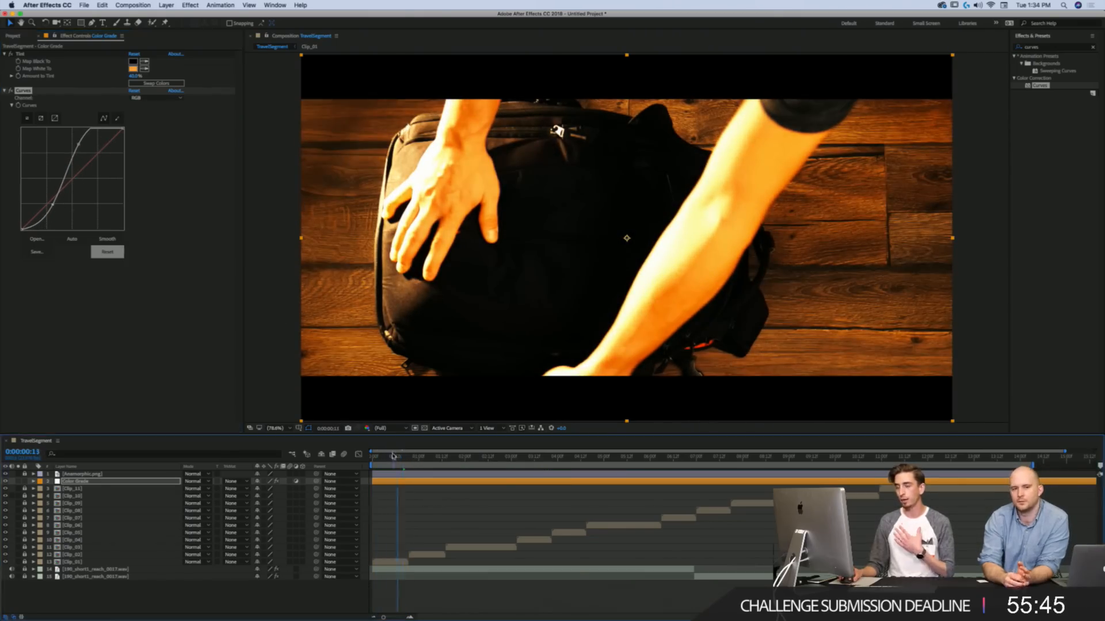
Step: Compare the strong curve on the backpack and lake rock clips, and remove the Curves effect from Color Grade
drag(414, 457, 393, 458)
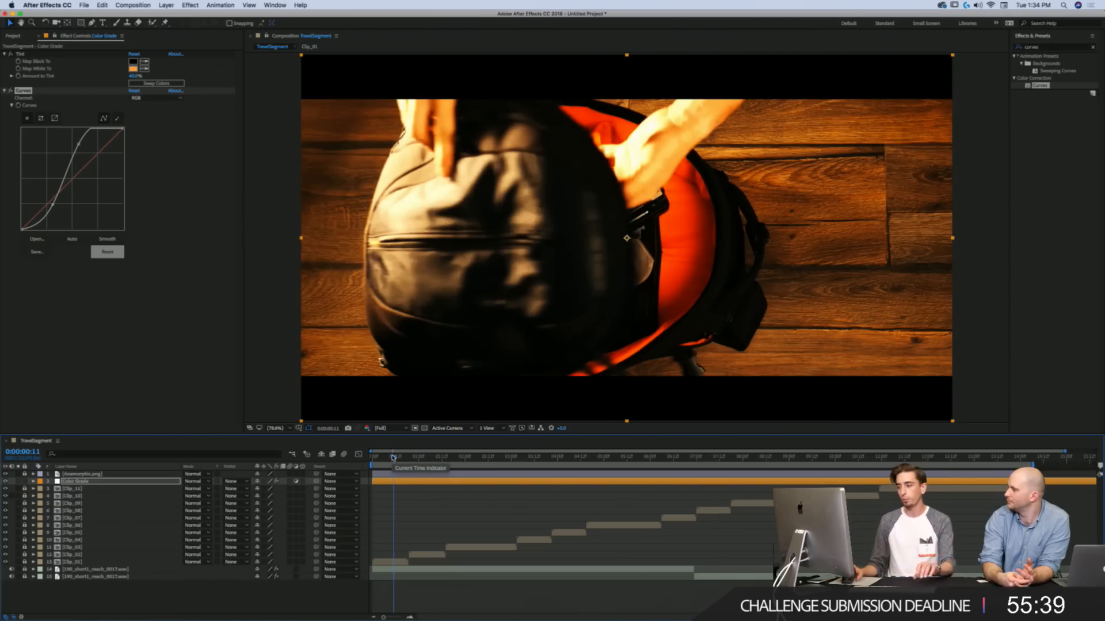
click(769, 460)
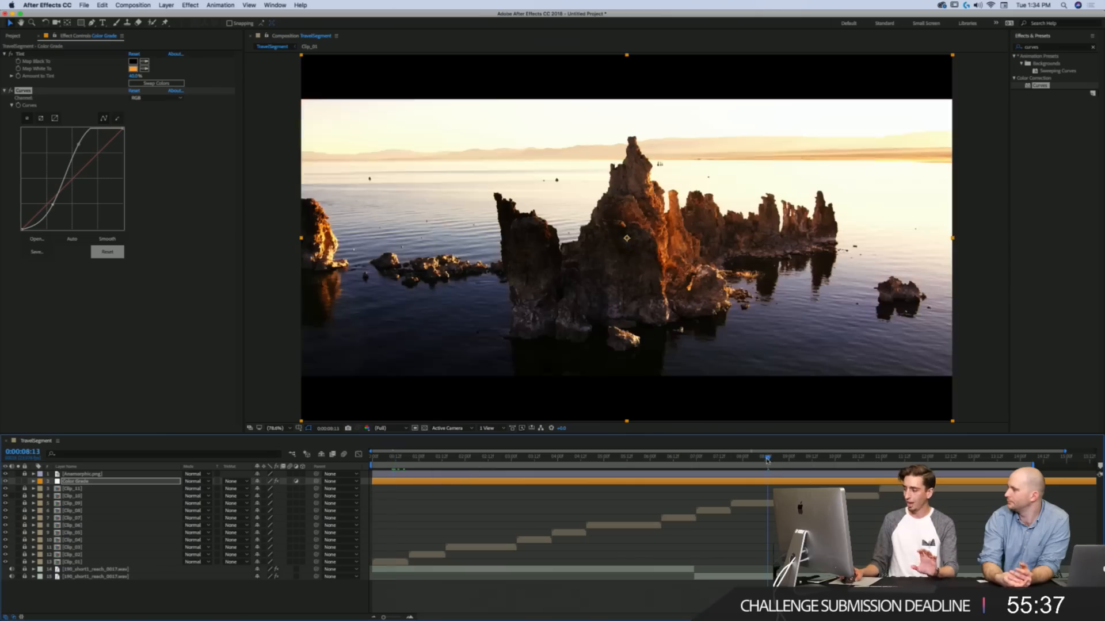
click(392, 459)
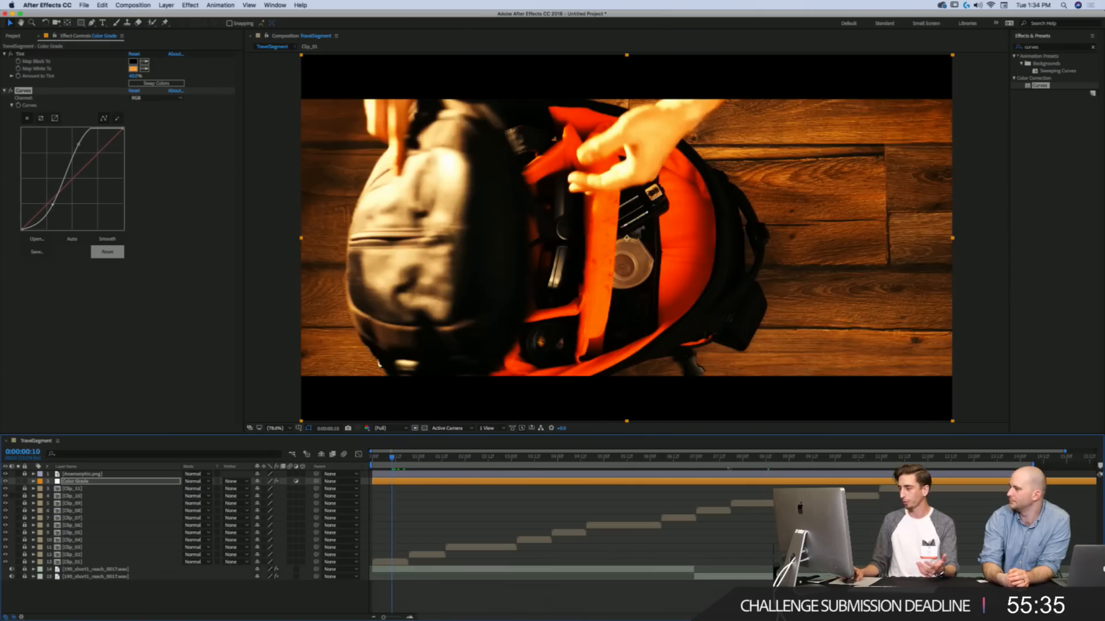
click(770, 459)
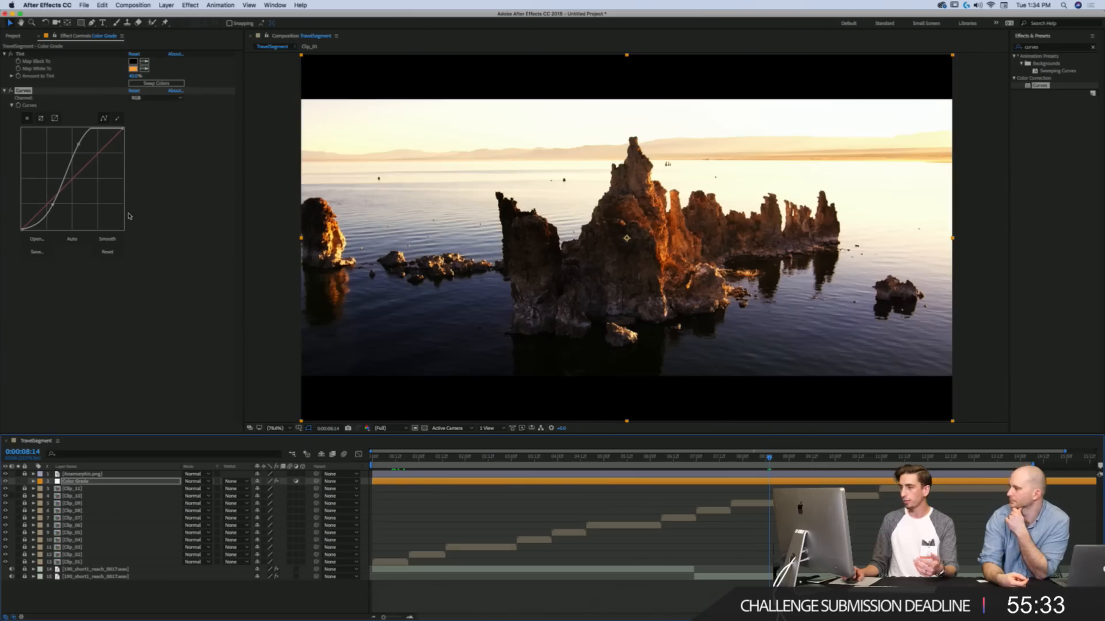
click(27, 92)
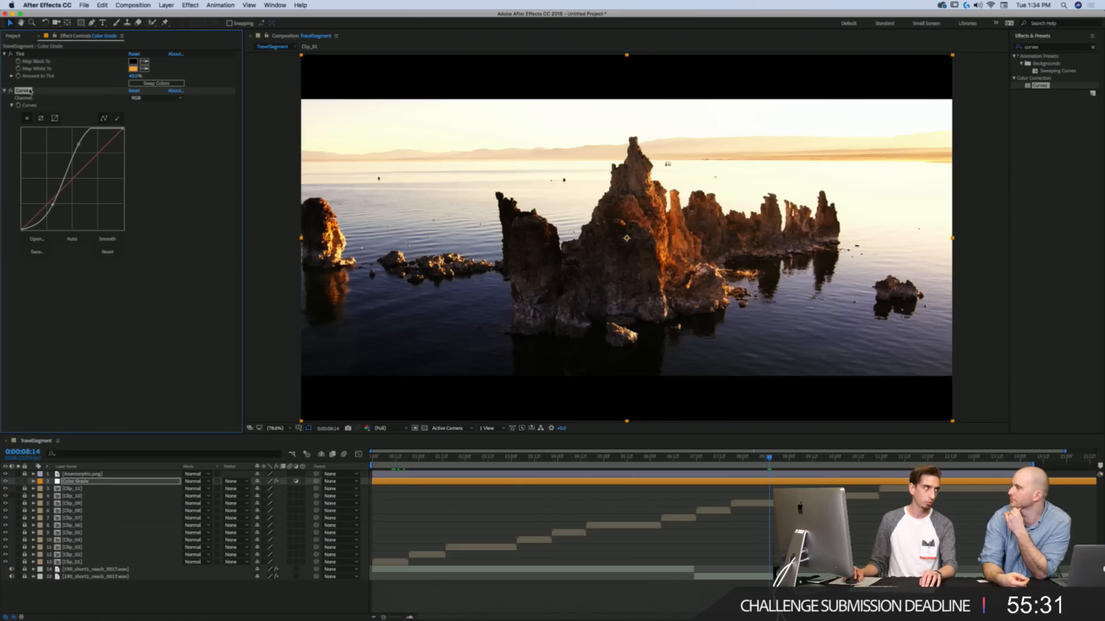
key(Delete)
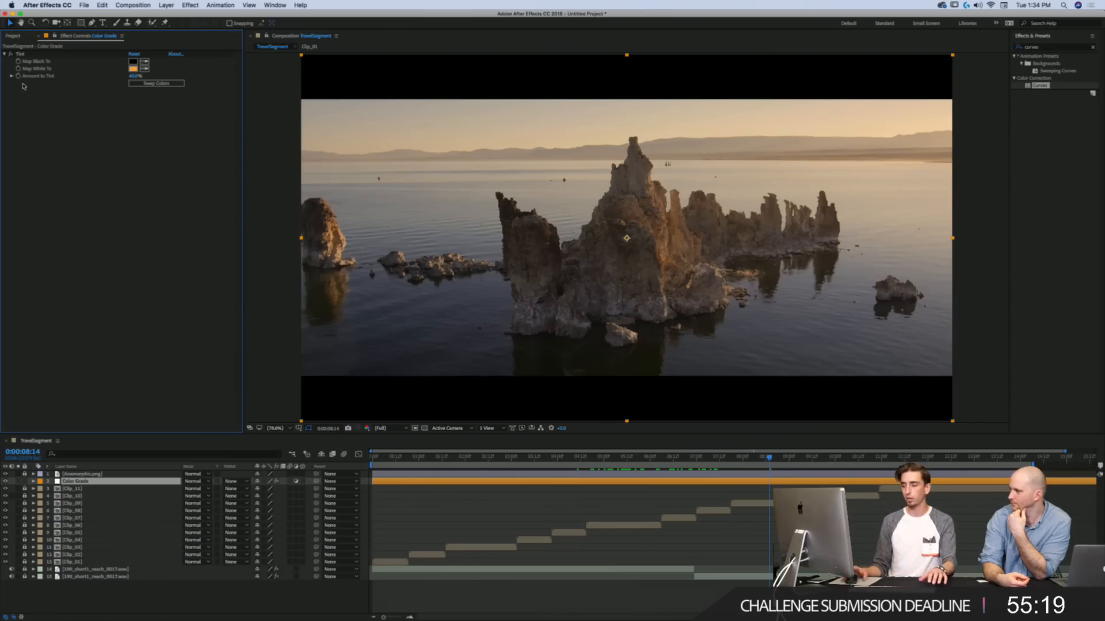
Step: Review the tinted grade along the timeline, including the backpack and airplane wing clips
click(812, 458)
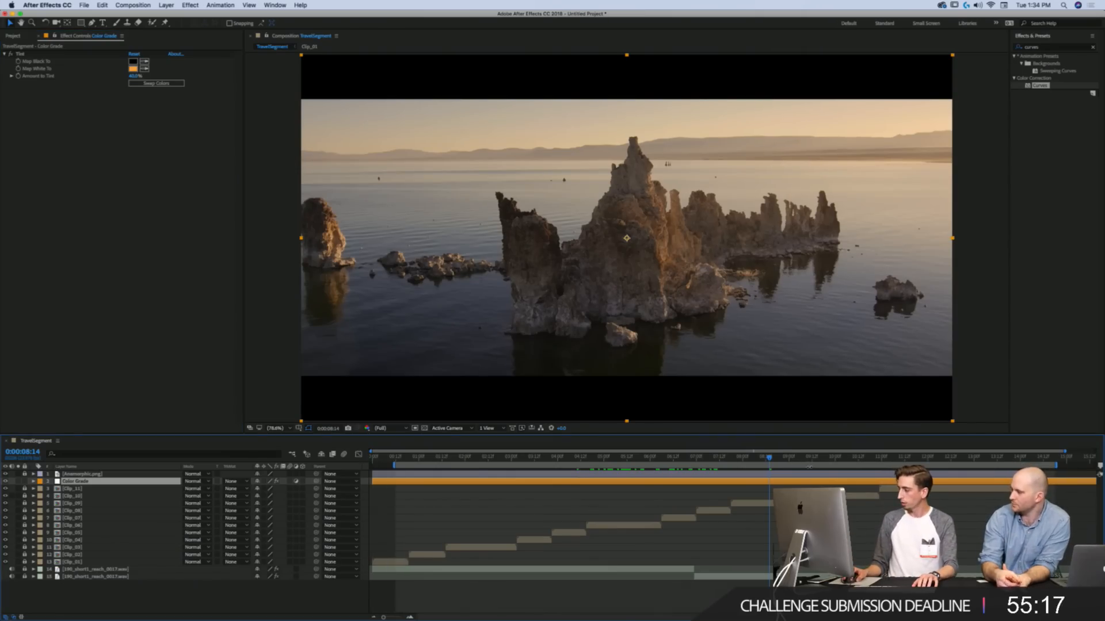
drag(815, 458, 432, 421)
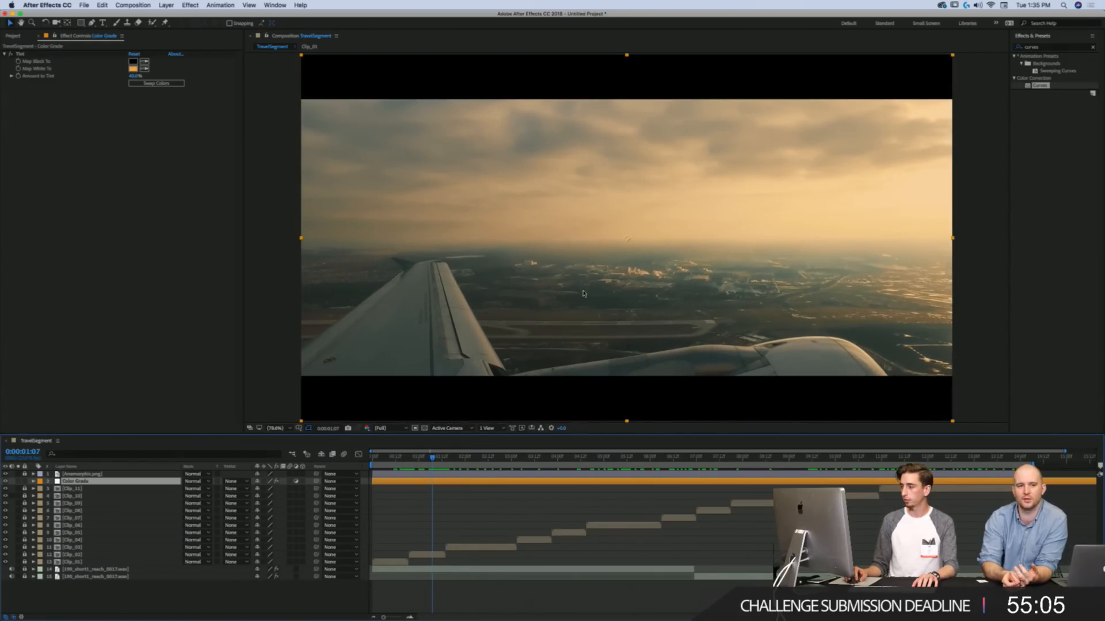
click(1042, 46)
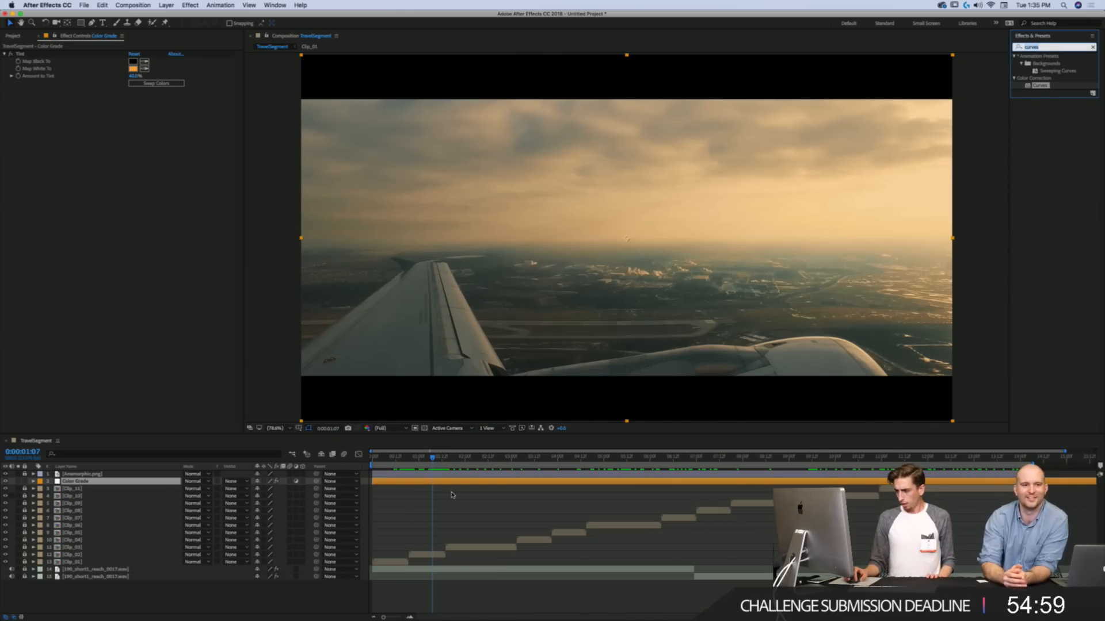
click(451, 495)
click(395, 458)
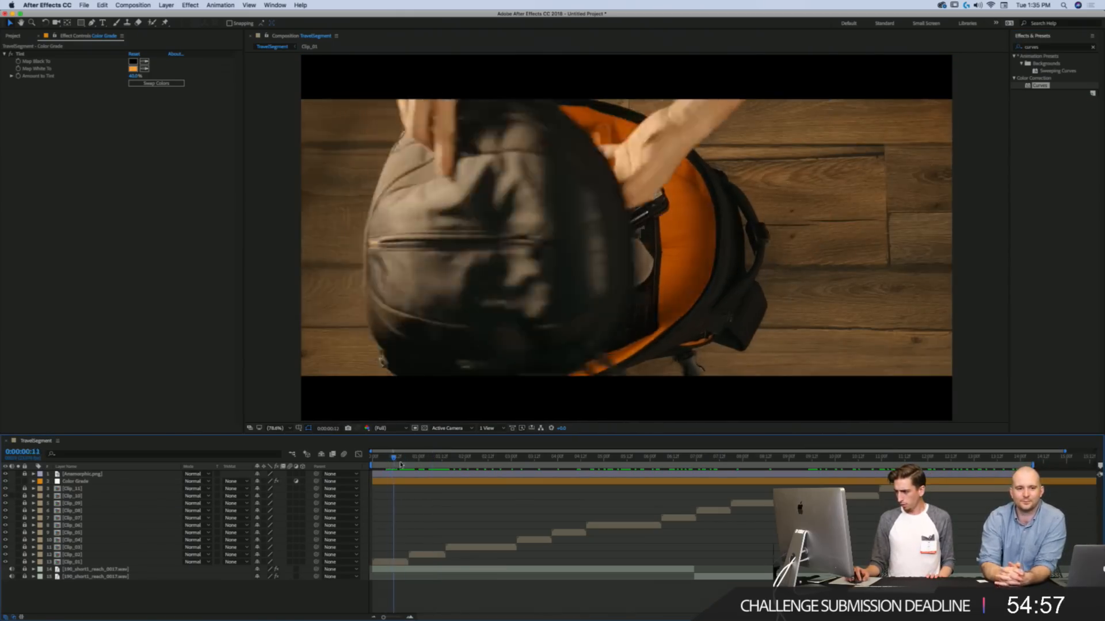
click(416, 459)
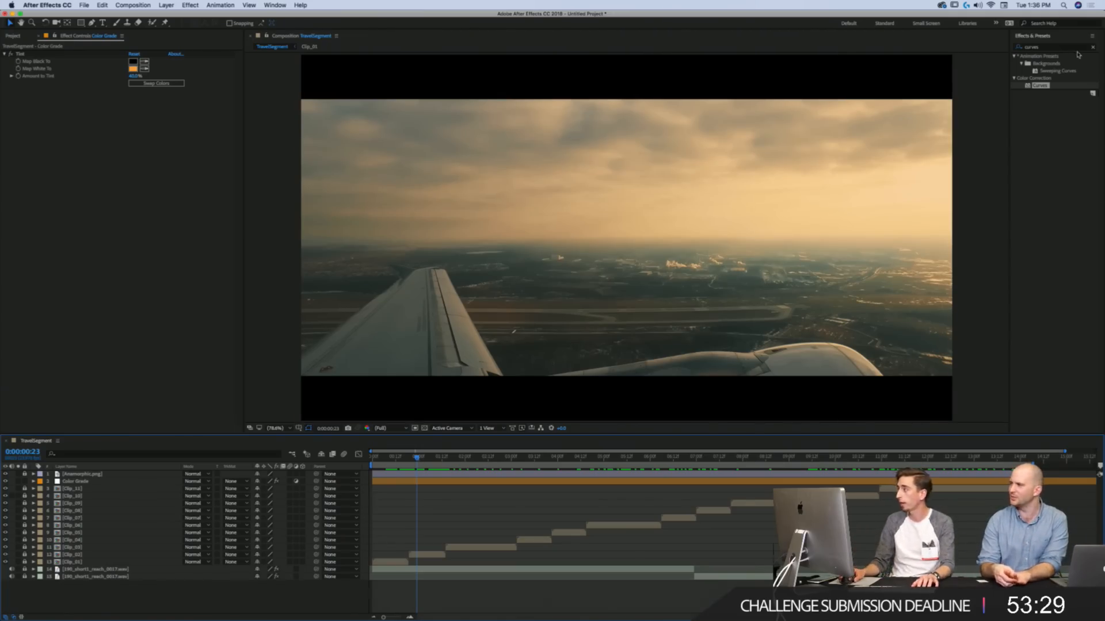
Step: Find the Lumetri Color effect and apply it to the Color Grade layer below the Tint effect
click(1017, 47)
text(lumetri)
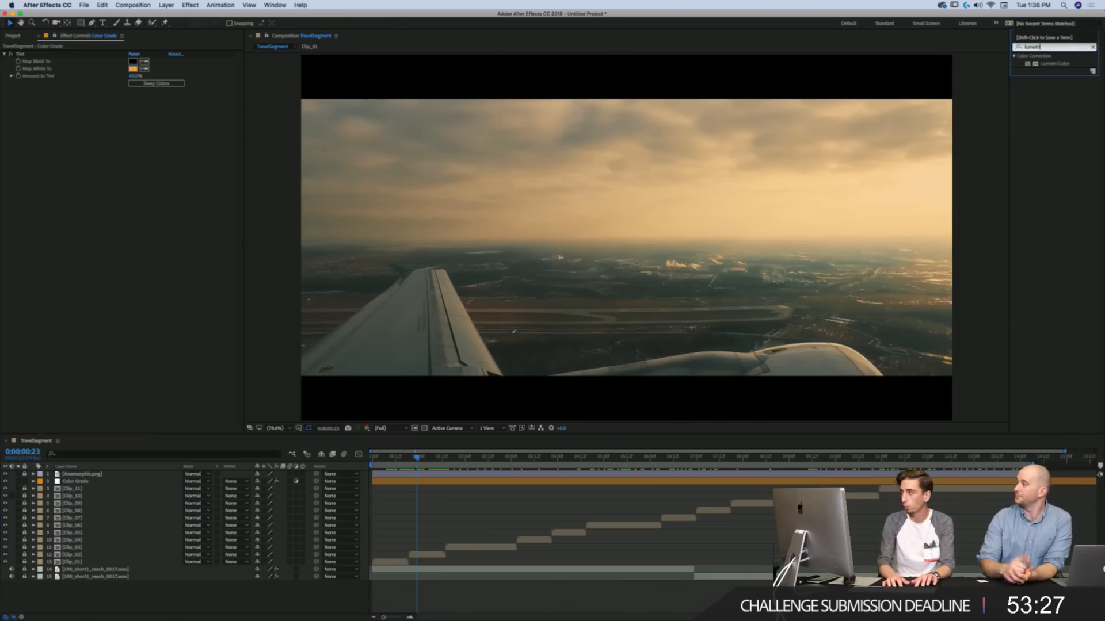
drag(1055, 63, 168, 185)
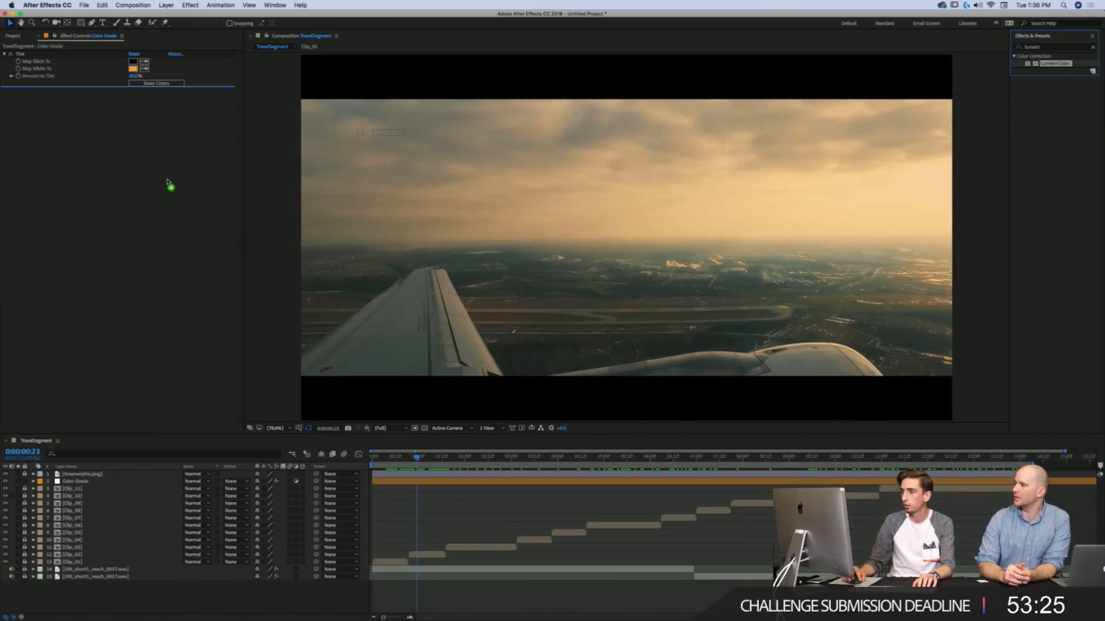
click(5, 80)
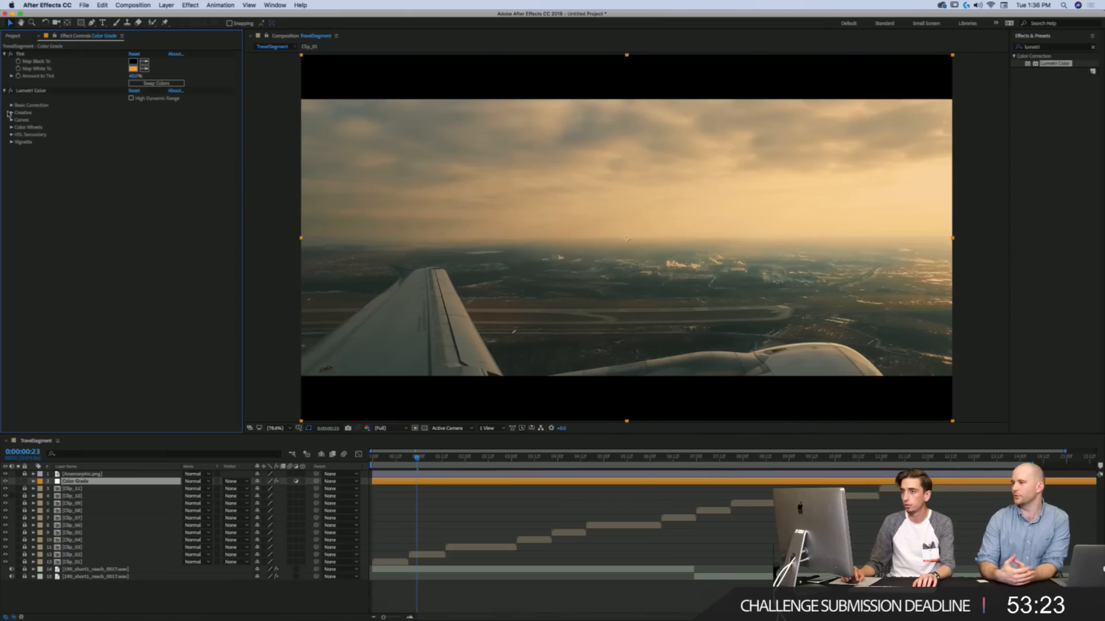
Step: Examine Lumetri's Basic Correction and Creative settings, try Faded Film at about 44, and delete the Lumetri Color effect
click(11, 105)
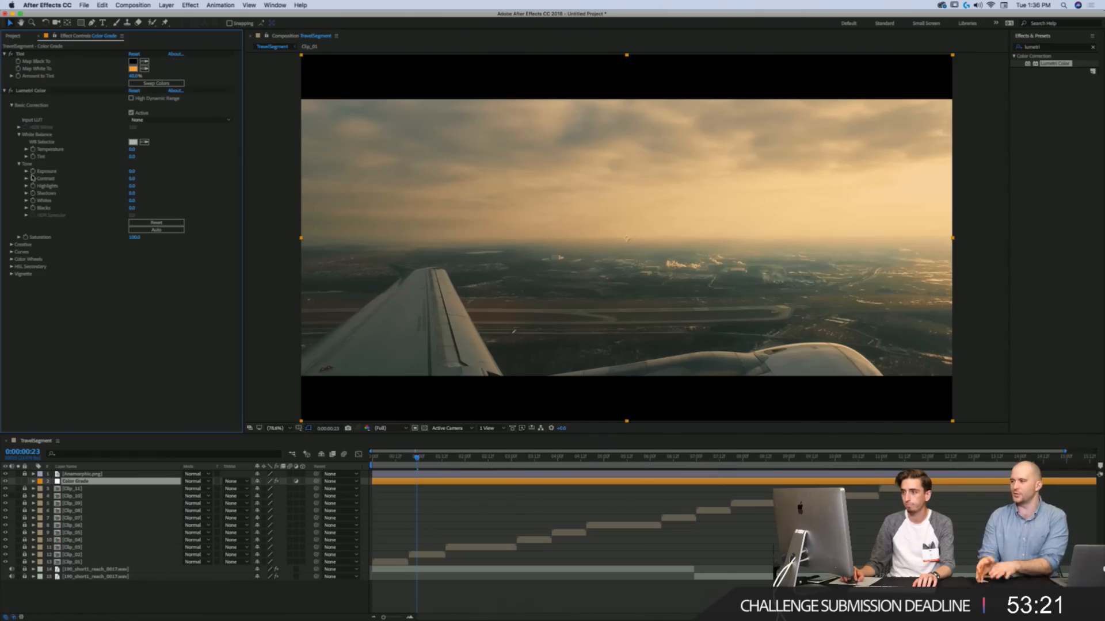
click(12, 105)
click(10, 113)
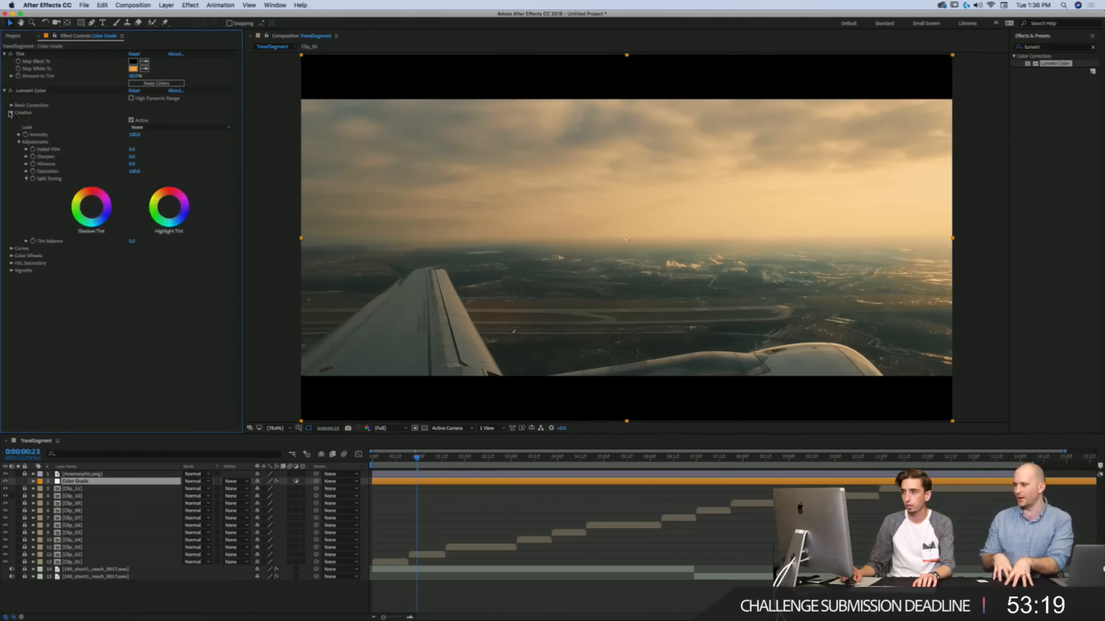
mouse_move(132, 150)
mouse_down()
mouse_move(166, 151)
mouse_move(151, 150)
mouse_up()
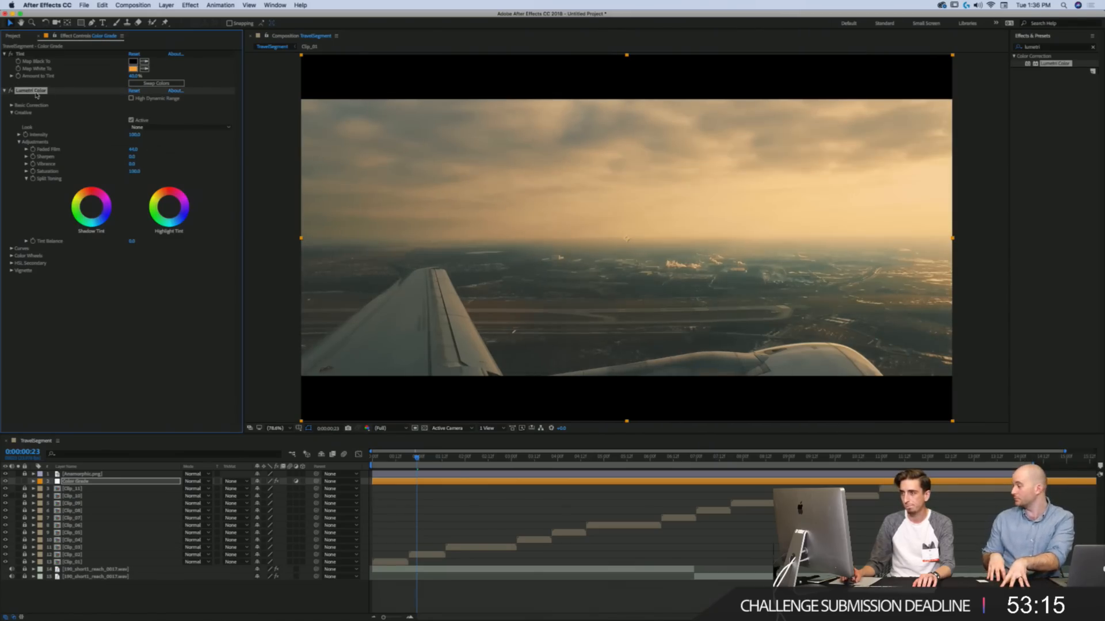
key(Delete)
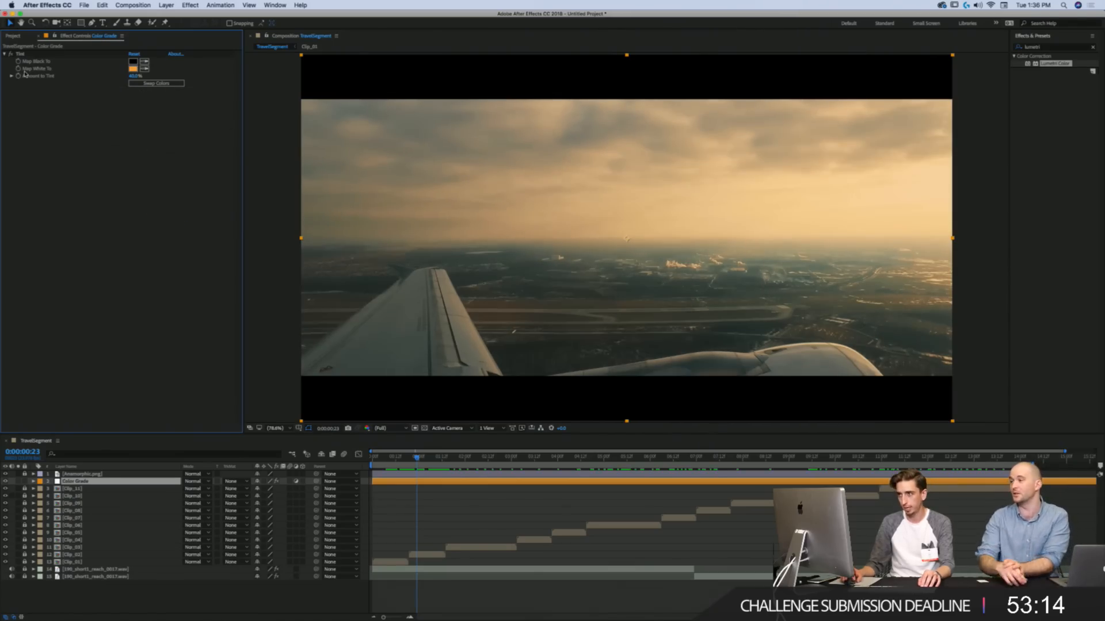
Step: Clear the effects search, deselect all layers and lock the Color Grade layer
click(1093, 47)
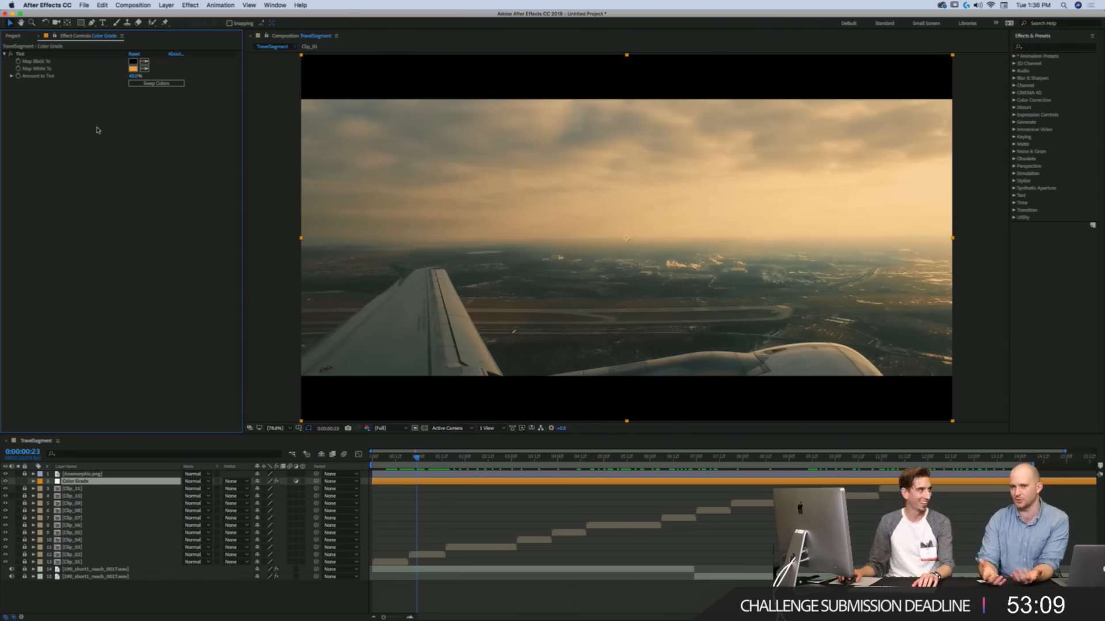
click(393, 496)
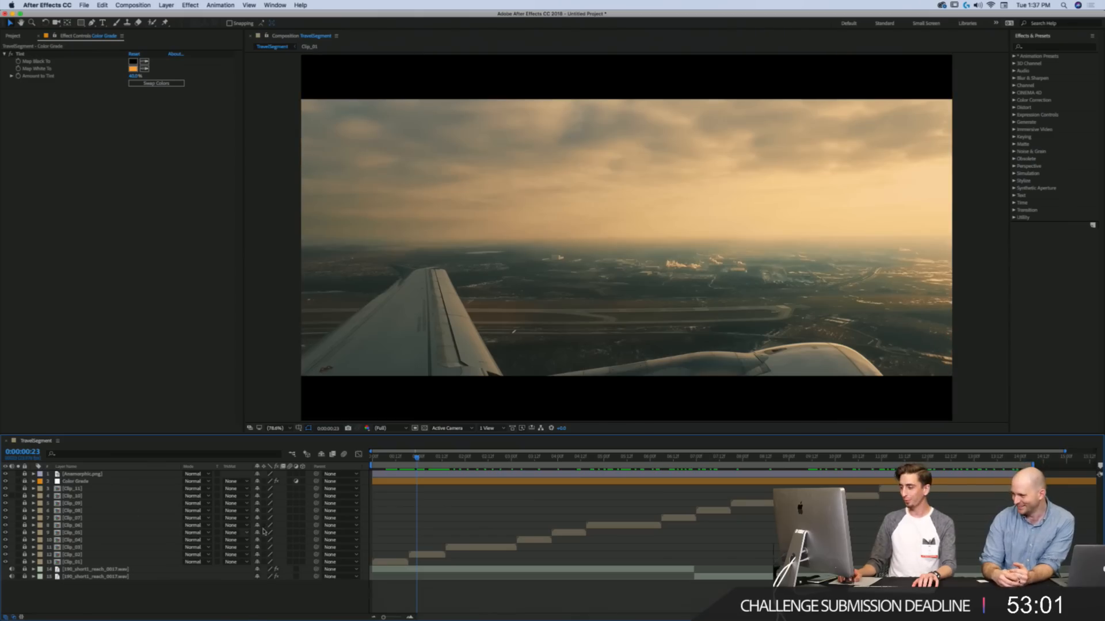
click(24, 481)
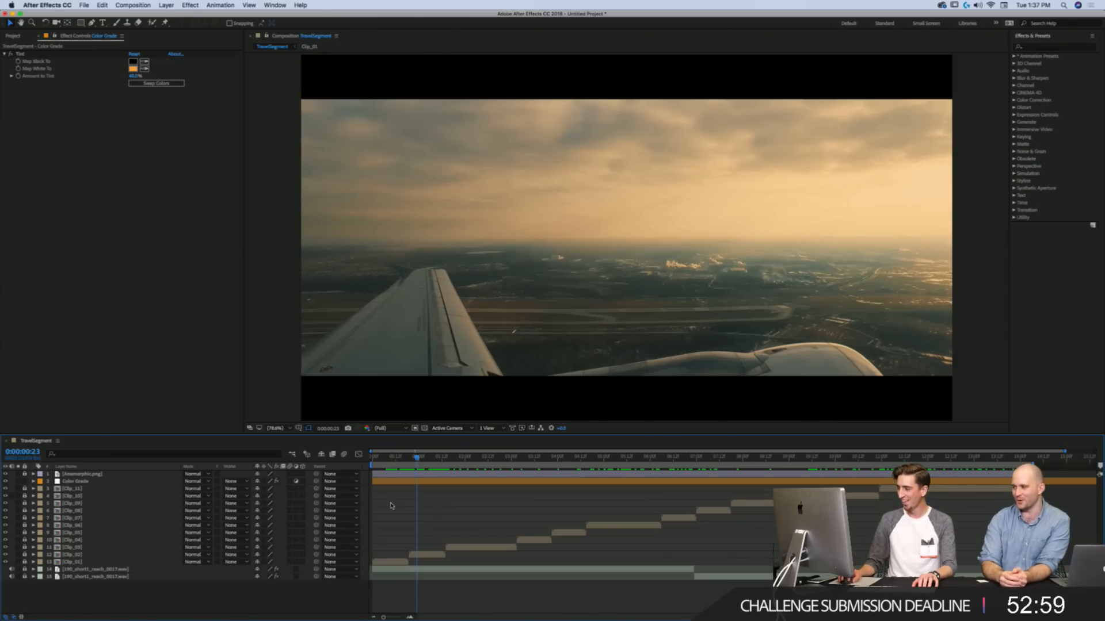
Step: Preview the tinted TravelSegment composition from the start and scrub ahead to the river clip at 0:00:03:21
key(Home)
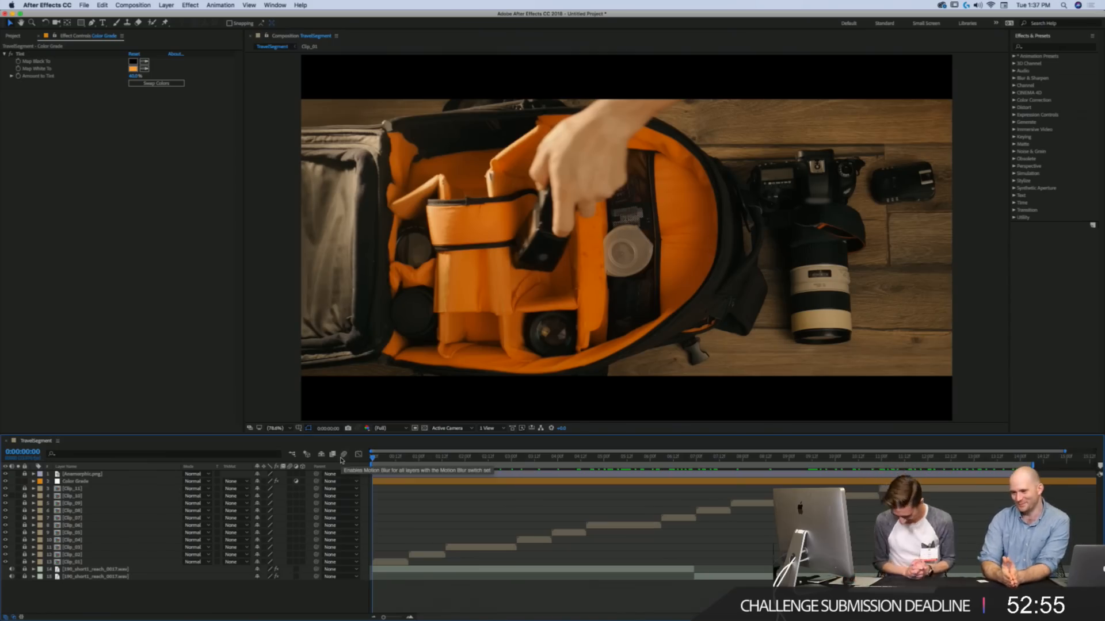
key(space)
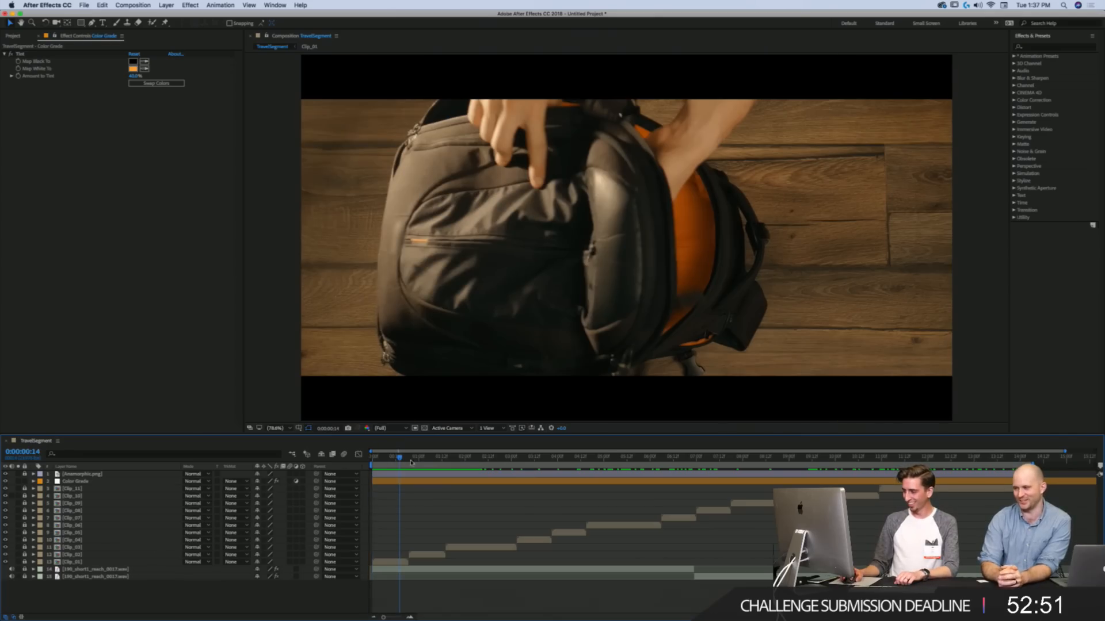
drag(411, 459, 551, 454)
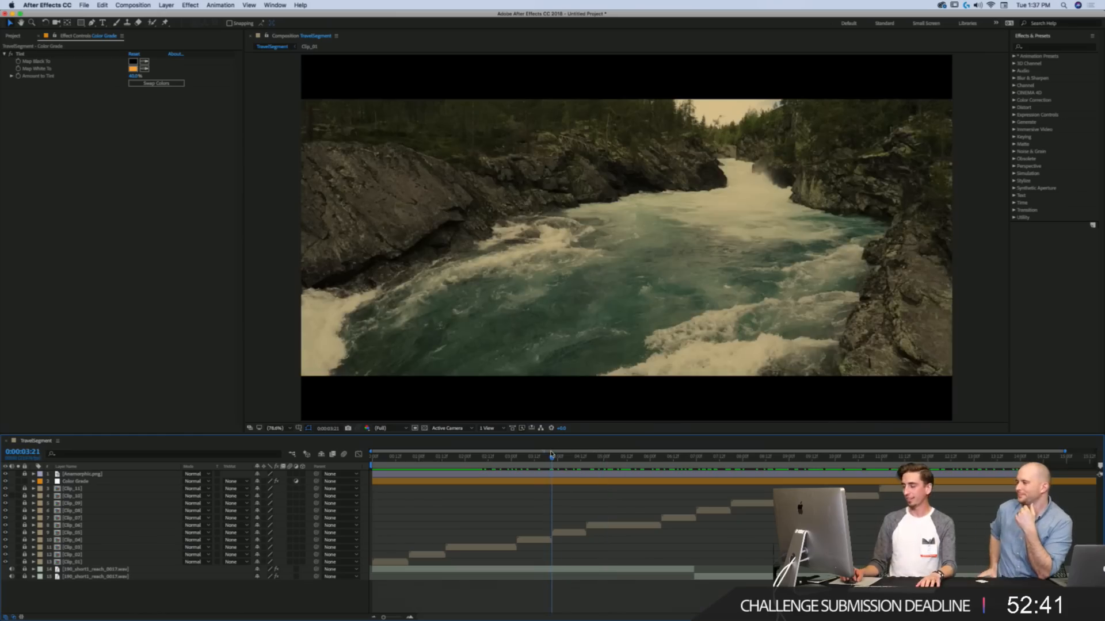
Step: Compare the river clip with the Tint effect off and on, and lower its Amount to Tint for a subtler grade
click(32, 54)
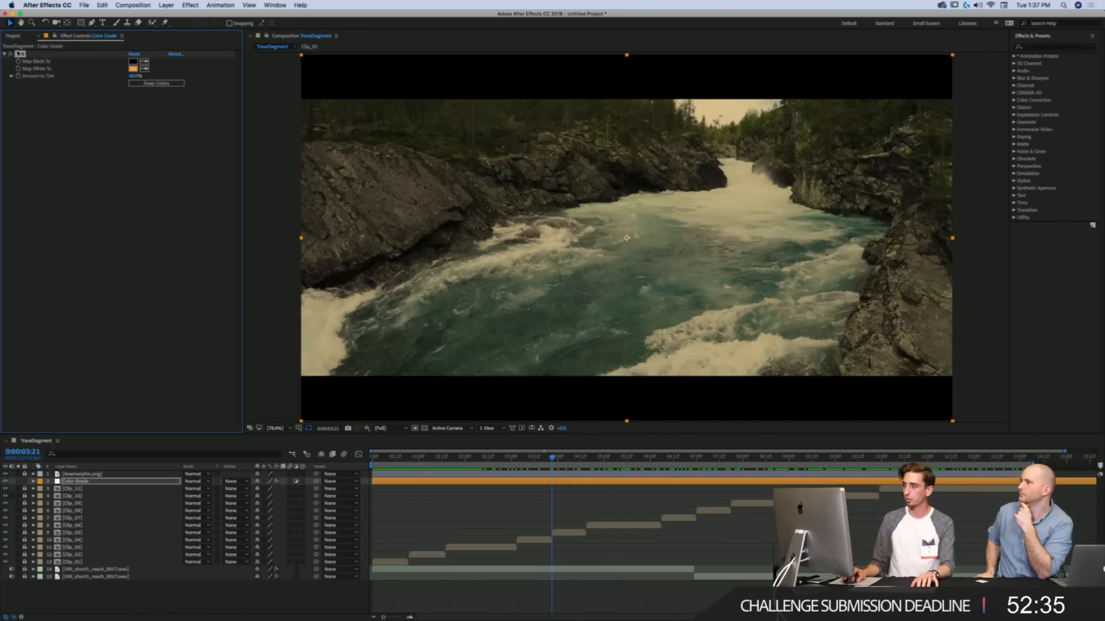
click(10, 53)
click(11, 53)
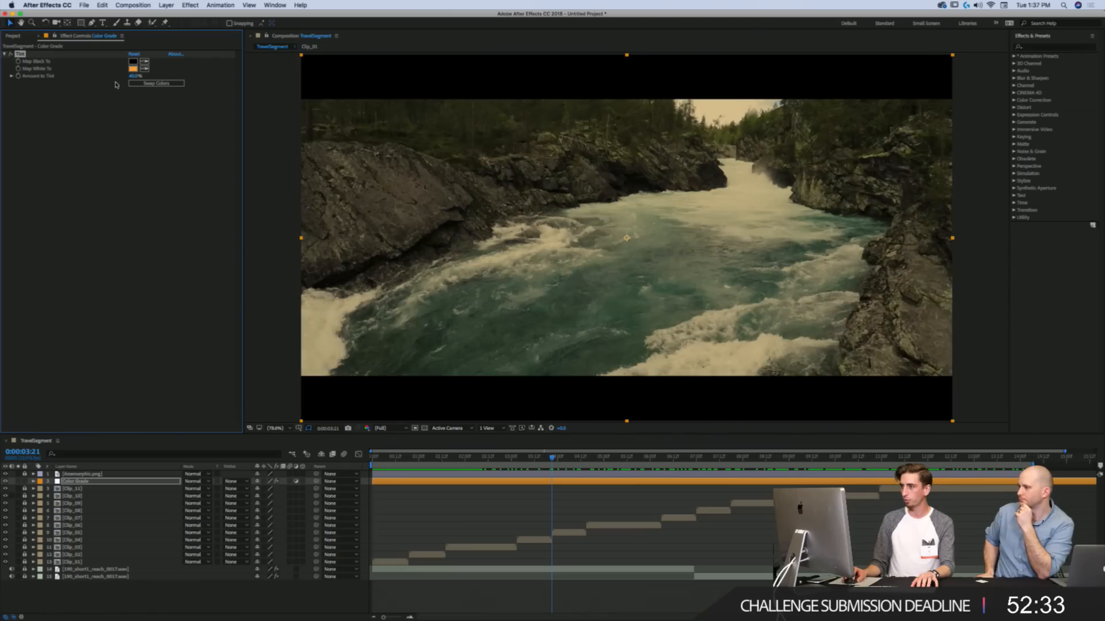
drag(135, 75, 127, 77)
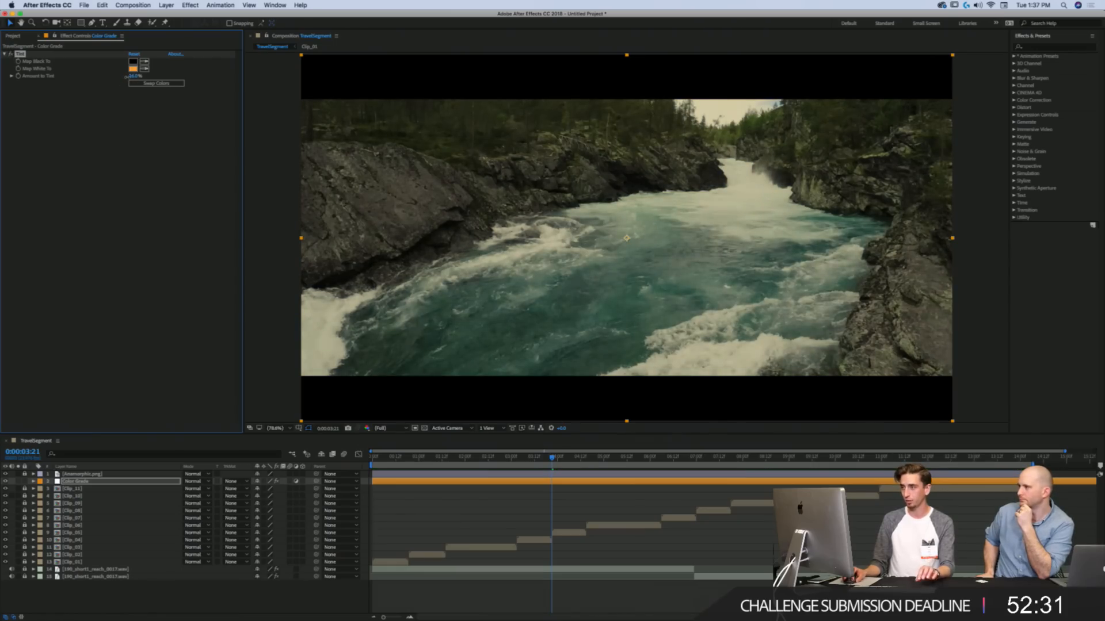
Step: Review the softened tint on the airplane wing, backpack and night city clips
drag(566, 458, 424, 460)
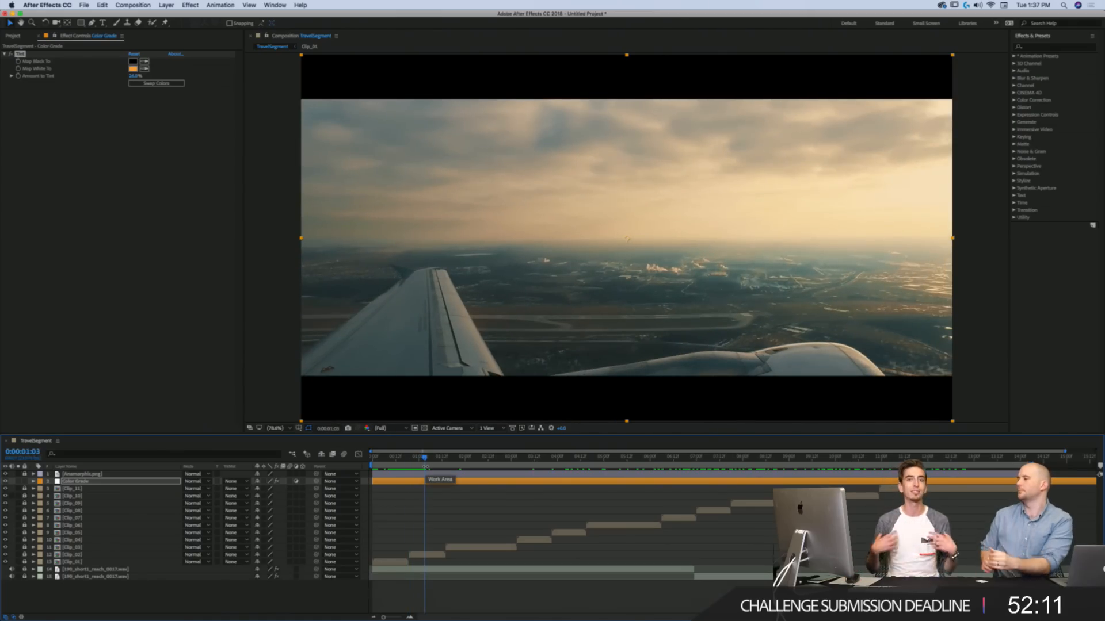
drag(426, 463, 400, 458)
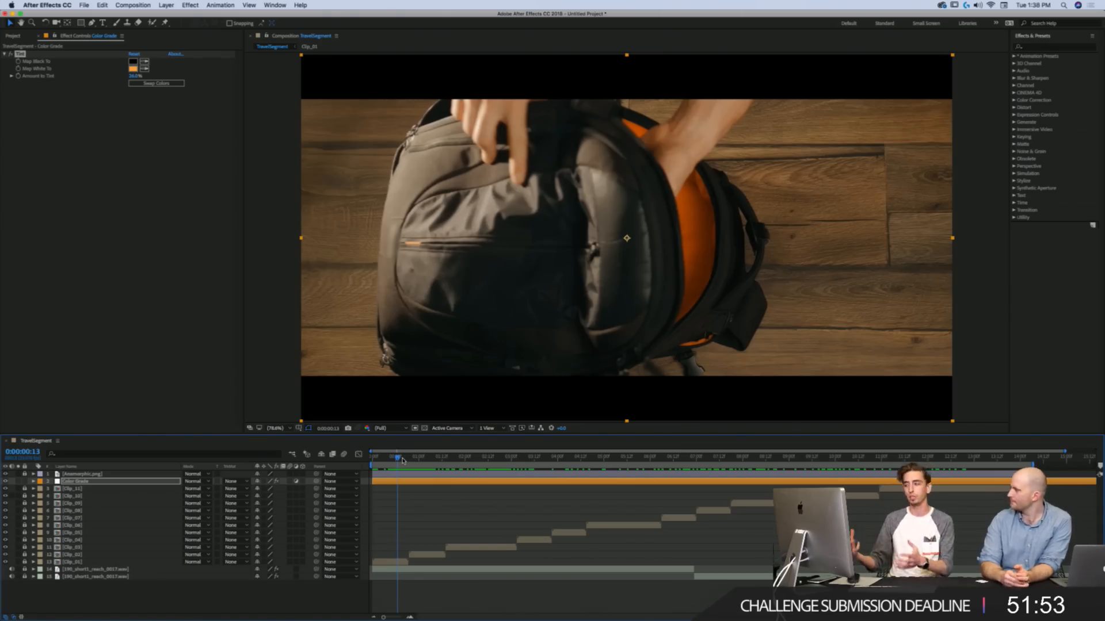
drag(398, 458, 416, 571)
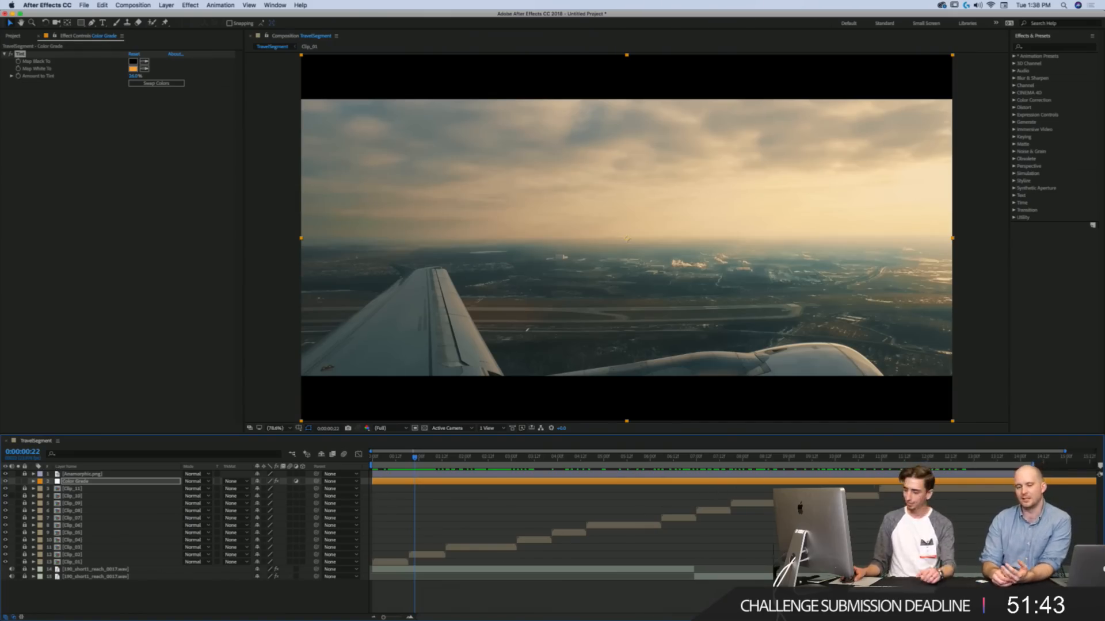
click(914, 458)
Step: Deselect the Color Grade layer, unlock Clip_11 and check the grade on the backpack and snow clips
click(51, 483)
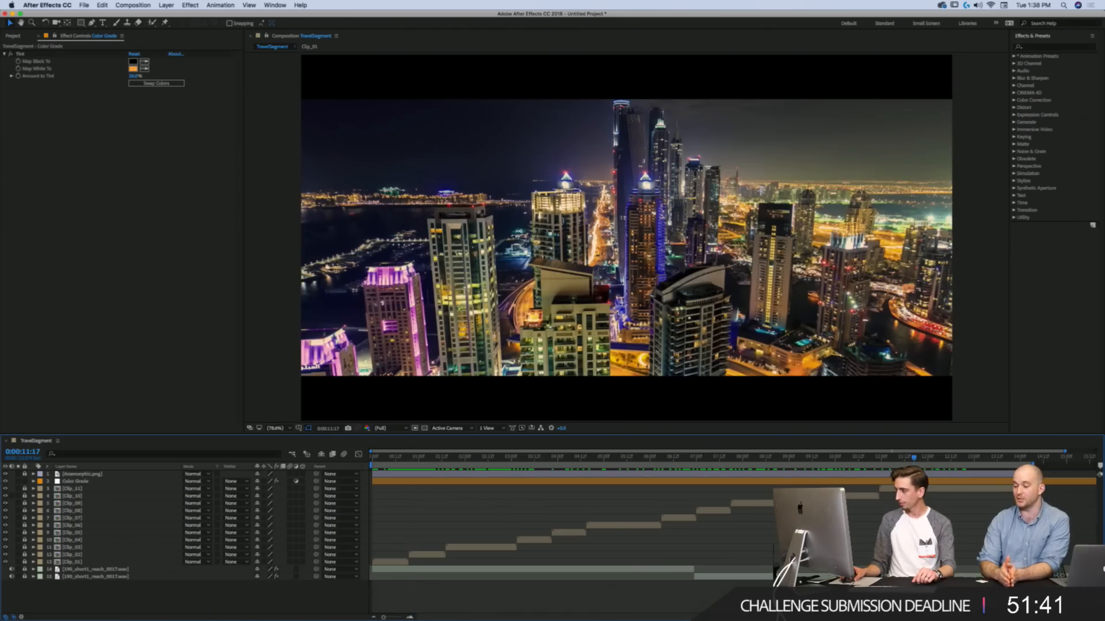
click(24, 489)
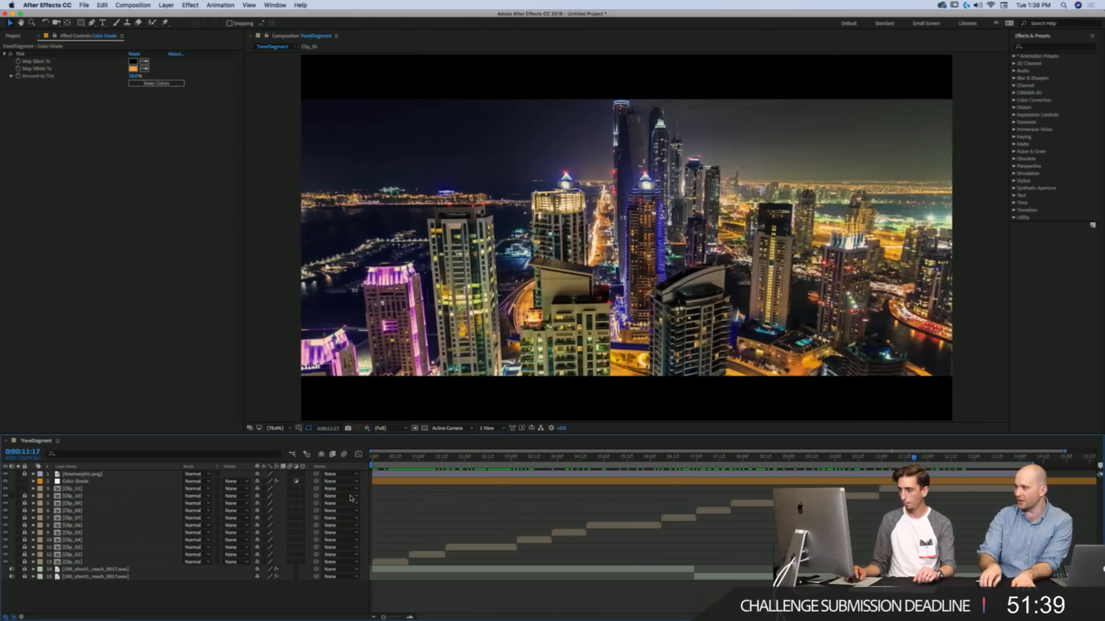
mouse_move(393, 458)
mouse_down()
mouse_move(413, 456)
mouse_move(368, 454)
mouse_move(413, 457)
mouse_move(396, 460)
mouse_up()
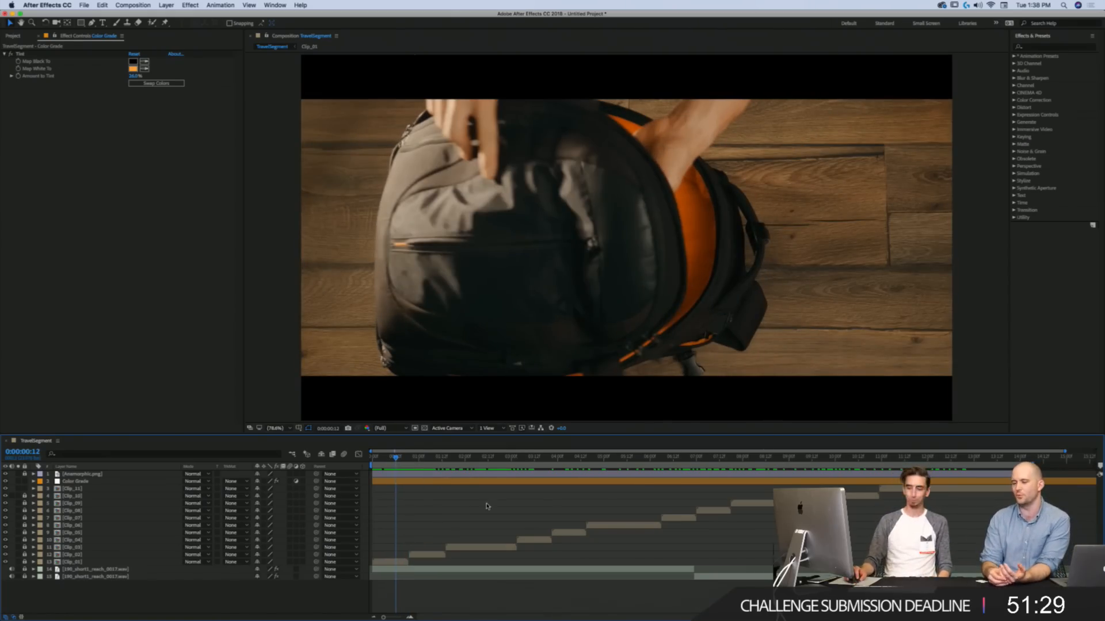
click(466, 457)
drag(466, 458, 609, 461)
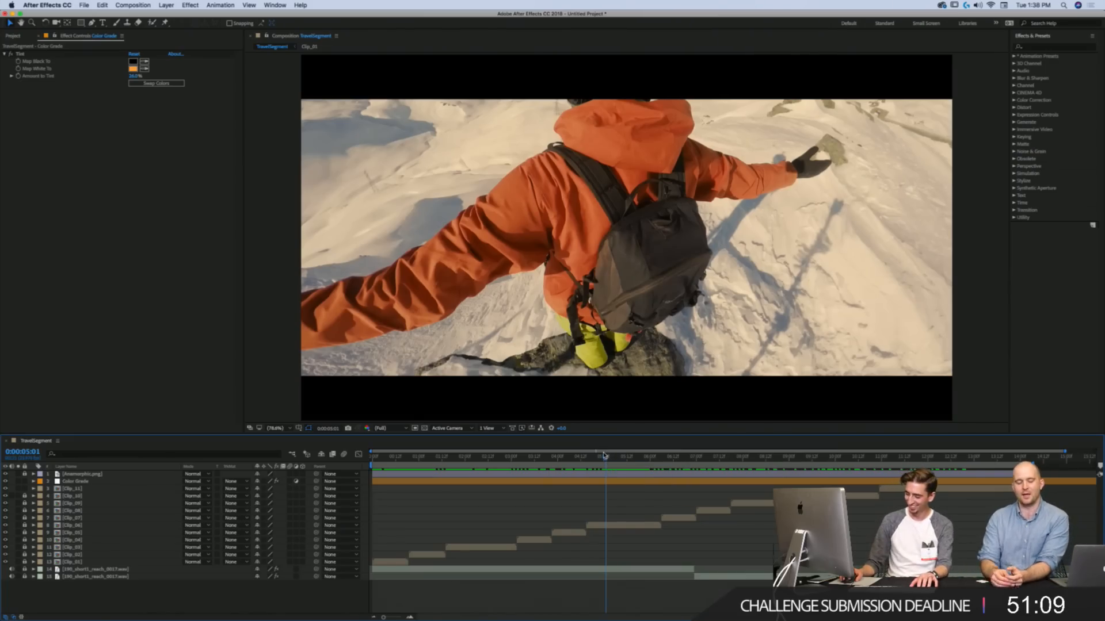
click(423, 457)
drag(421, 459, 403, 460)
Step: Add an adjustment layer directly above Clip_11, relocking that clip, and name the new layer Transition 1
click(80, 489)
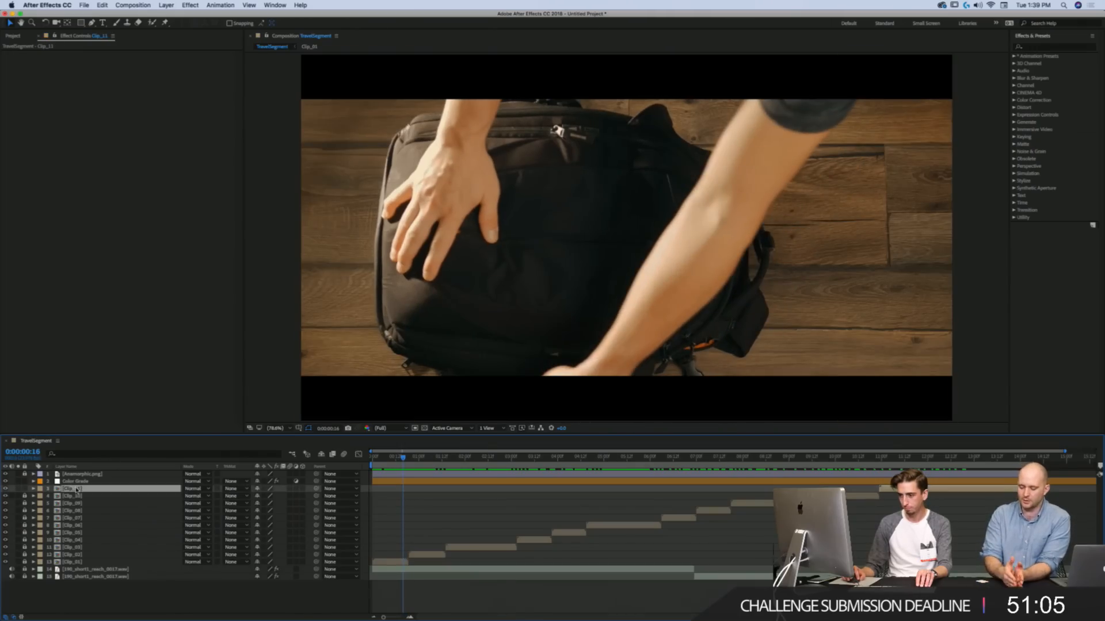
click(24, 489)
key(super+alt+y)
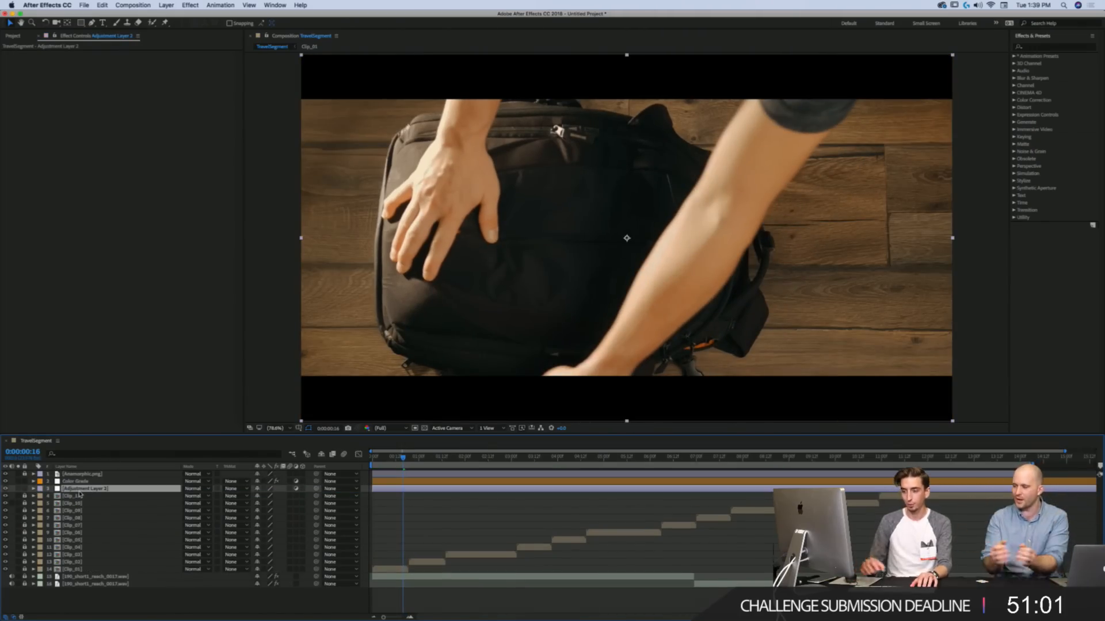
key(Return)
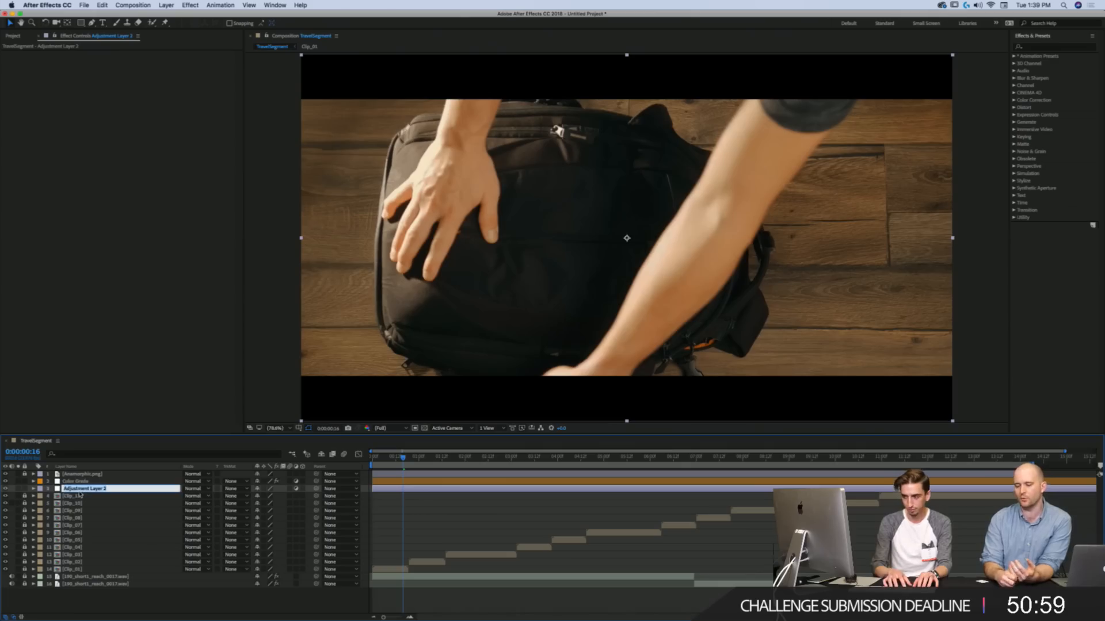
text(Tra)
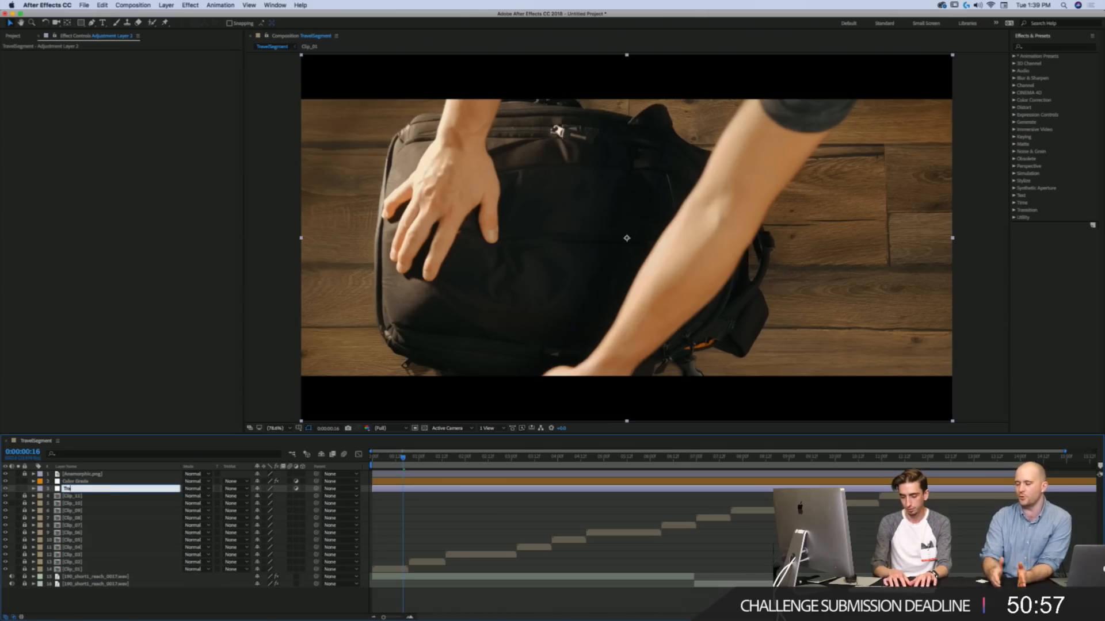
text(nsition 1)
key(Return)
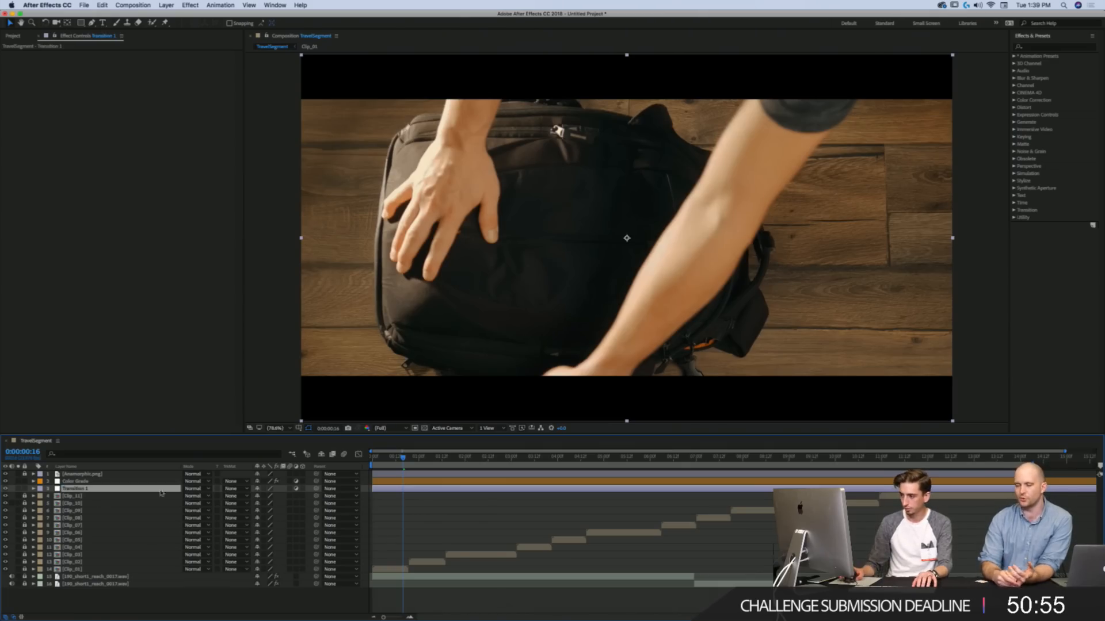
Step: Trim the start of the Transition 1 layer to 0:00:01:12, near the end of the airplane clip
drag(404, 458, 441, 465)
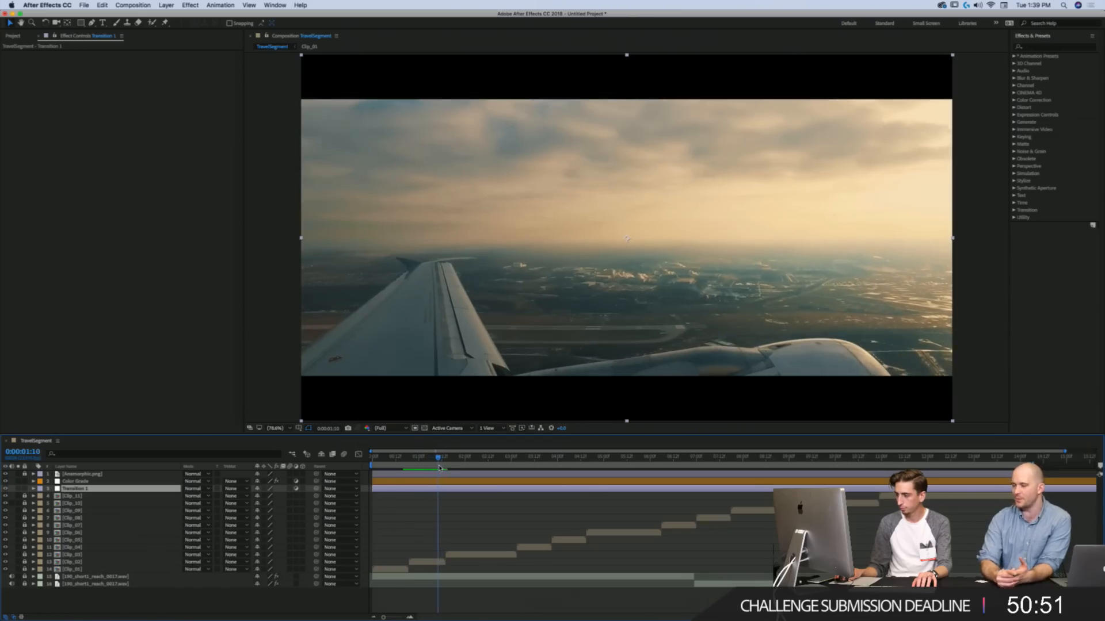
key(alt+bracketleft)
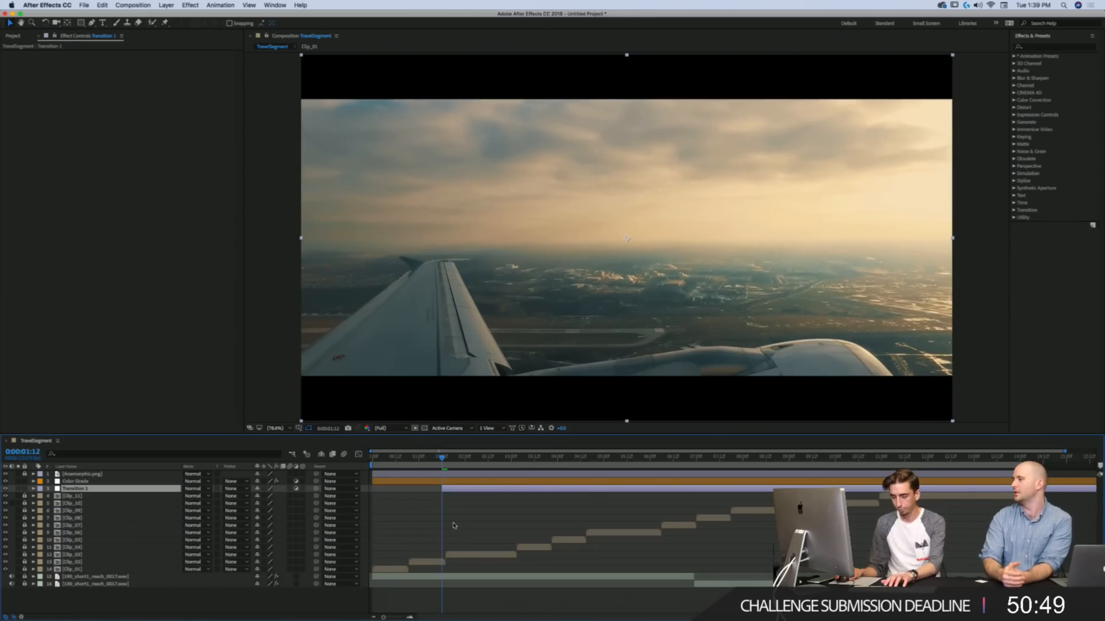
key(equal)
key(equal)
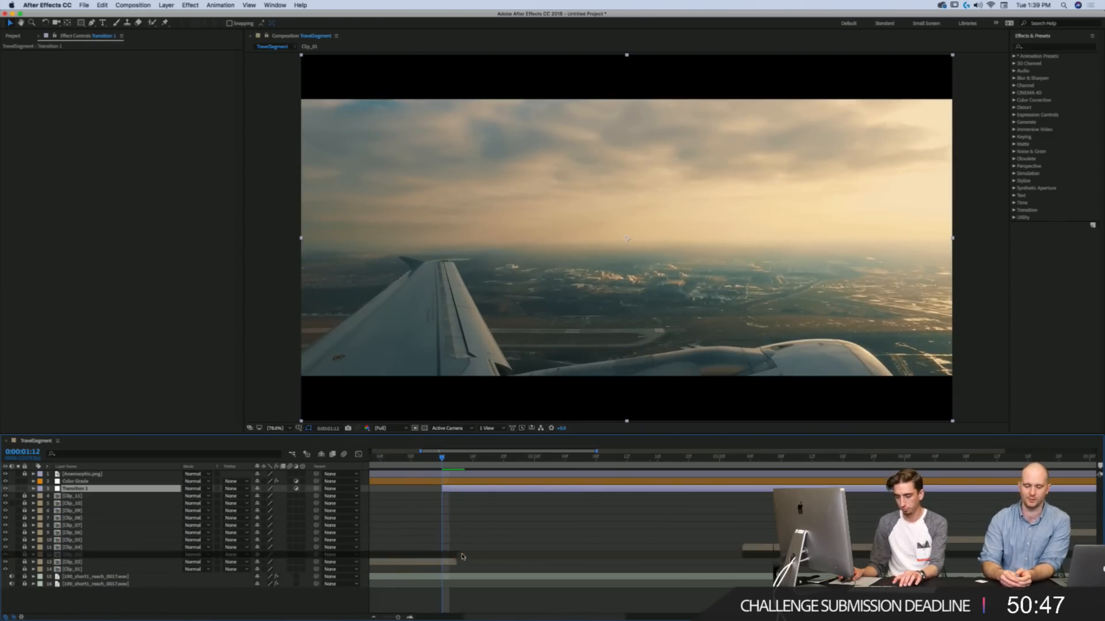
Step: Move the start of Transition 1 to 0:00:01:08, six frames before the cut from Clip_02 to Clip_03
click(461, 556)
key(Page_Down)
key(Page_Down)
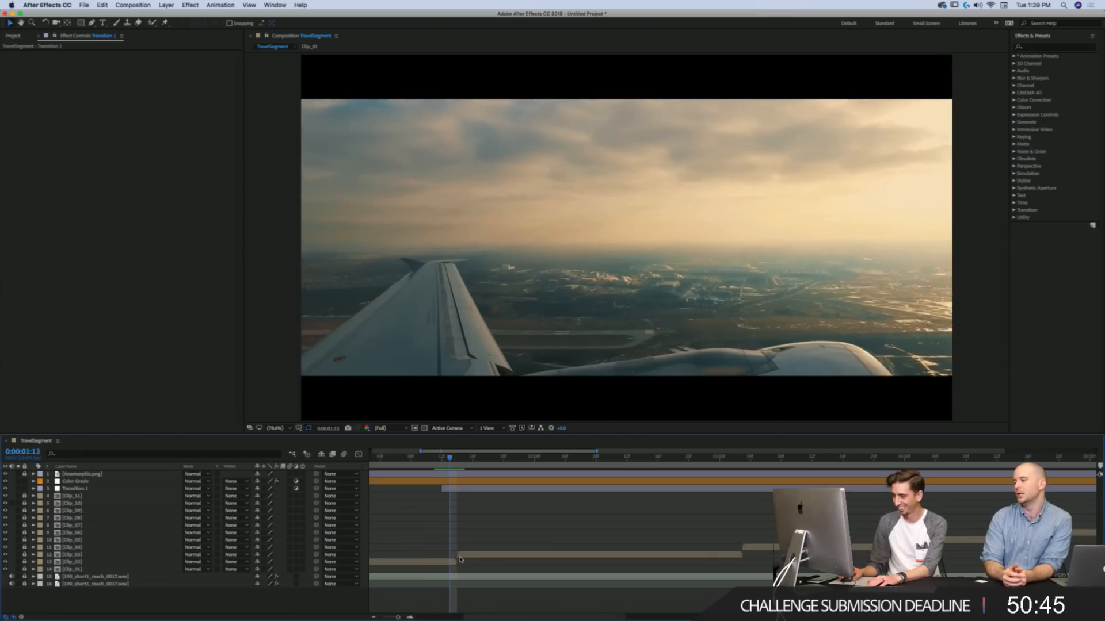
key(Page_Up)
key(Page_Up)
key(Page_Up)
key(Page_Up)
key(Page_Up)
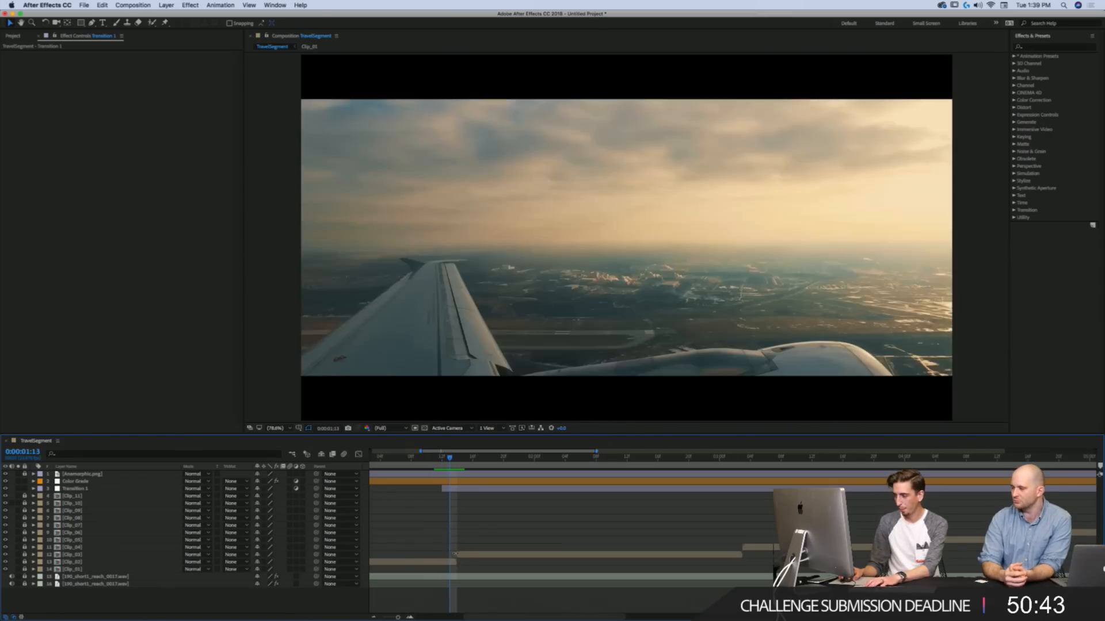
click(460, 492)
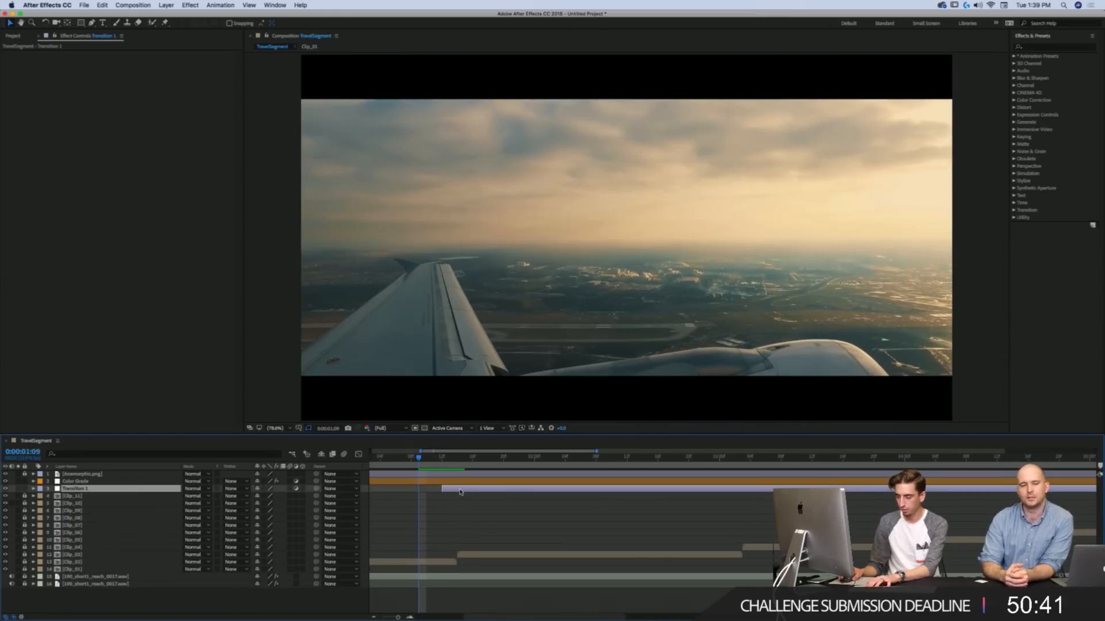
key(Page_Up)
key(bracketleft)
Step: Step frame by frame across the cut between Clip_02 and Clip_03 to check where Transition 1 should end
key(Page_Down)
key(Page_Down)
key(Page_Down)
key(Page_Down)
key(Page_Down)
key(Page_Down)
key(Page_Down)
key(Page_Down)
key(Page_Down)
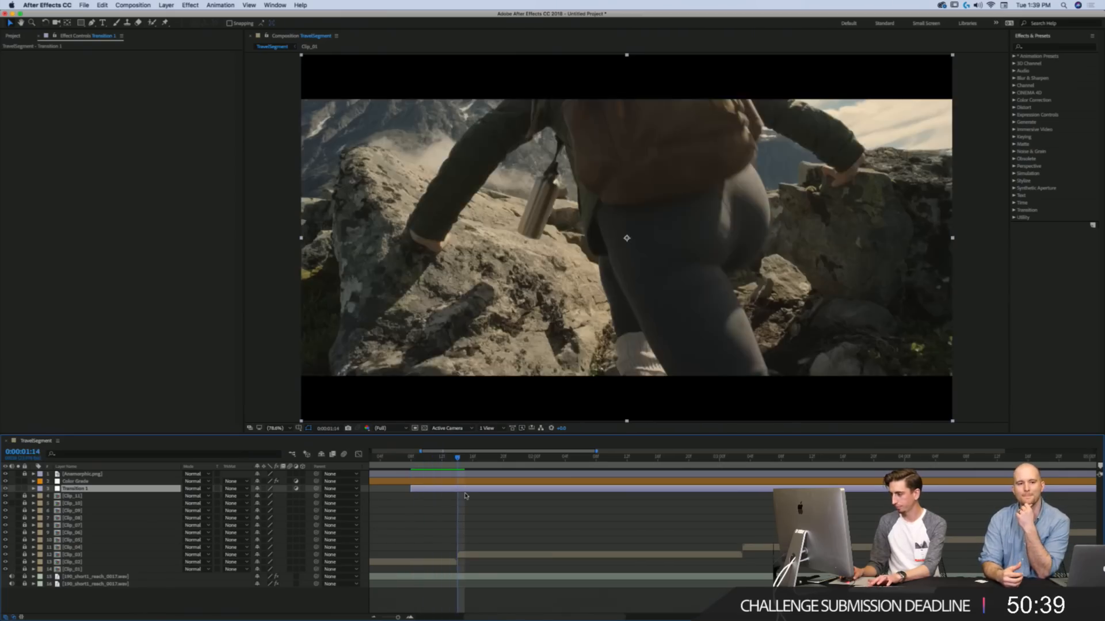
key(Page_Up)
key(Page_Up)
key(Page_Up)
key(Page_Up)
key(Page_Up)
key(Page_Up)
key(Page_Up)
key(Page_Up)
key(Page_Up)
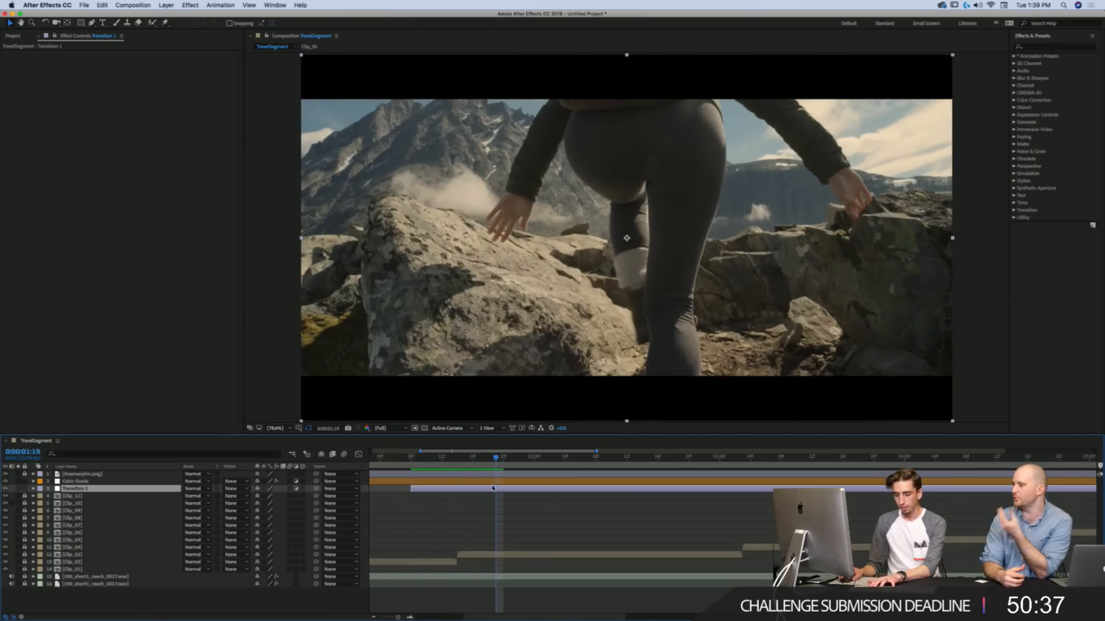
key(shift+Page_Down)
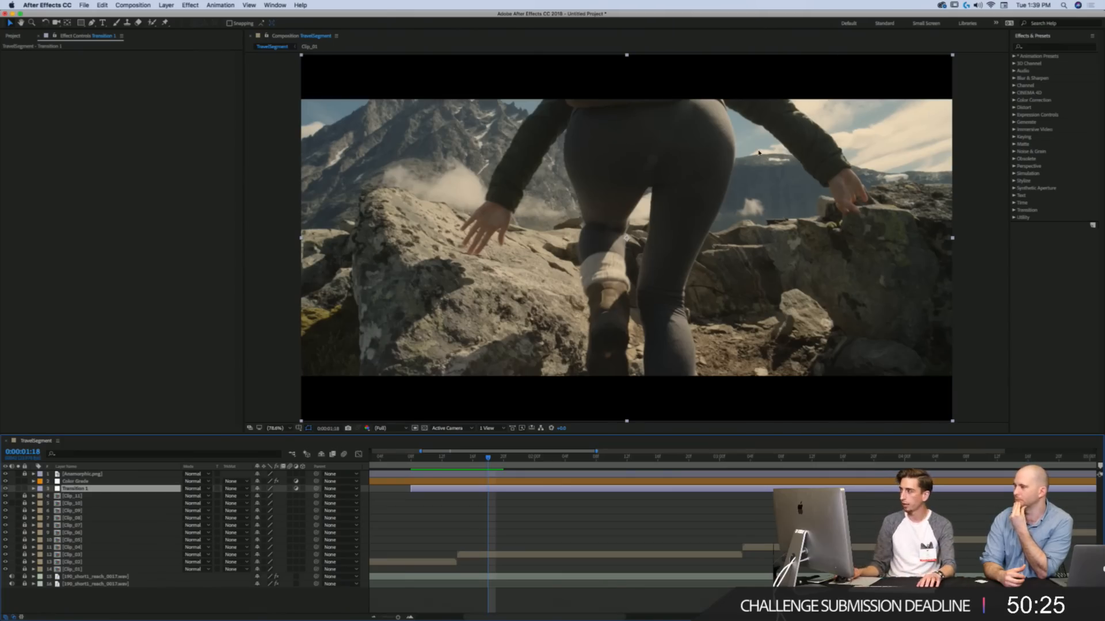
click(1045, 48)
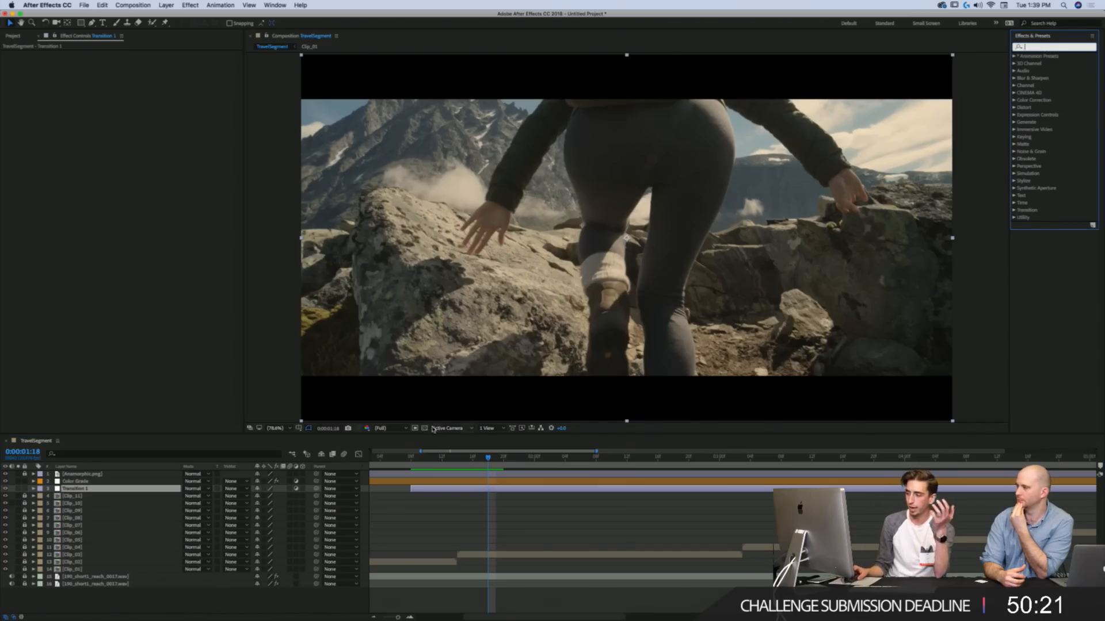
click(426, 459)
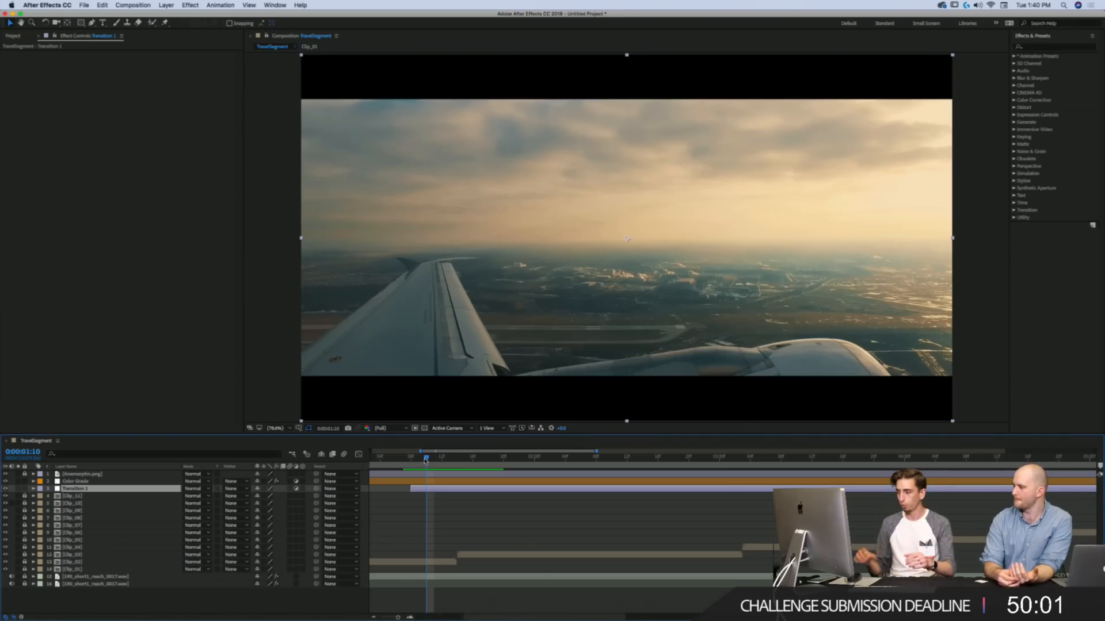
Step: Trim the end of Transition 1 to 0:00:01:20, six frames after the cut to the hiking clip
key(minus)
key(minus)
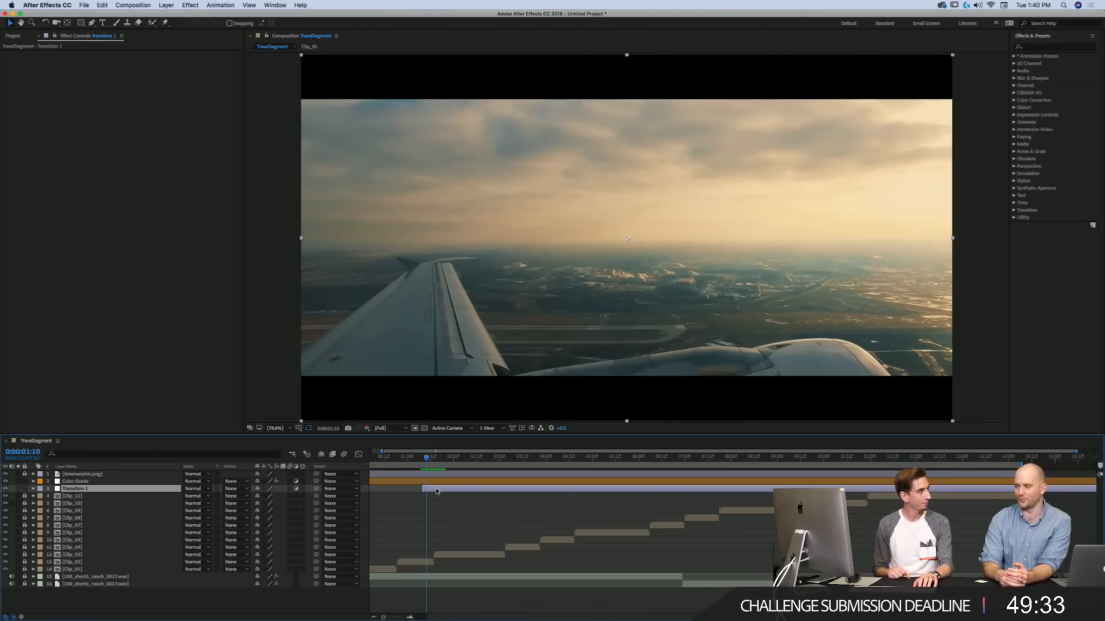
key(Page_Up)
key(Page_Up)
key(Page_Down)
key(Page_Down)
key(Page_Down)
key(Page_Down)
key(Page_Down)
key(Page_Down)
key(Page_Down)
key(Page_Down)
key(Page_Down)
key(Page_Down)
key(Page_Down)
key(Page_Down)
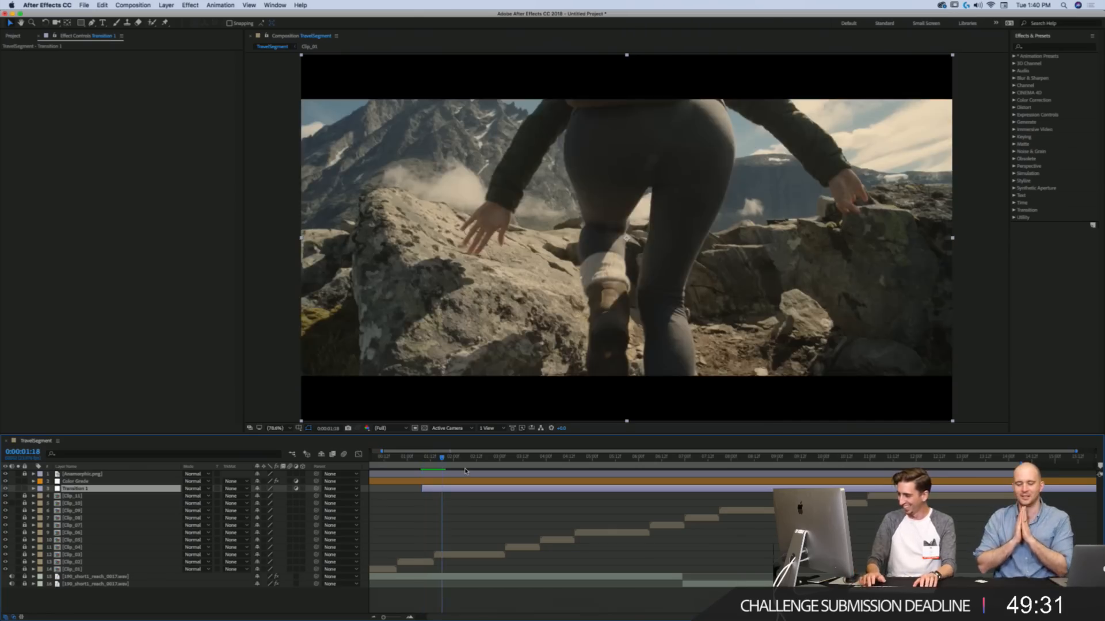
key(alt+])
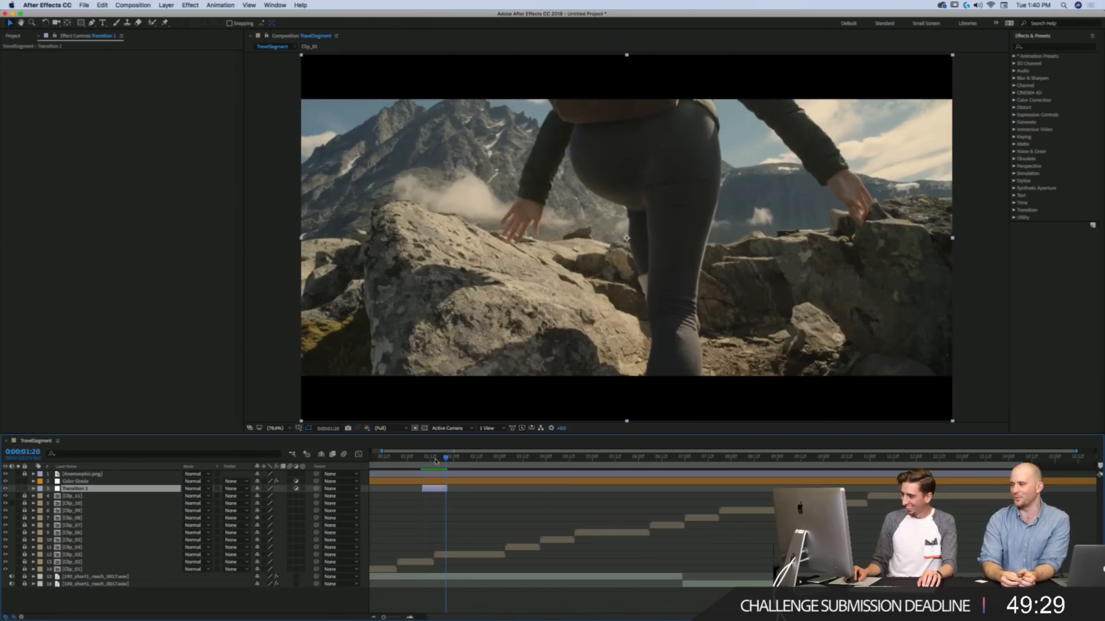
Step: Move the Transition 1 layer down the layer stack so it sits directly above Clip_03
drag(435, 461, 425, 461)
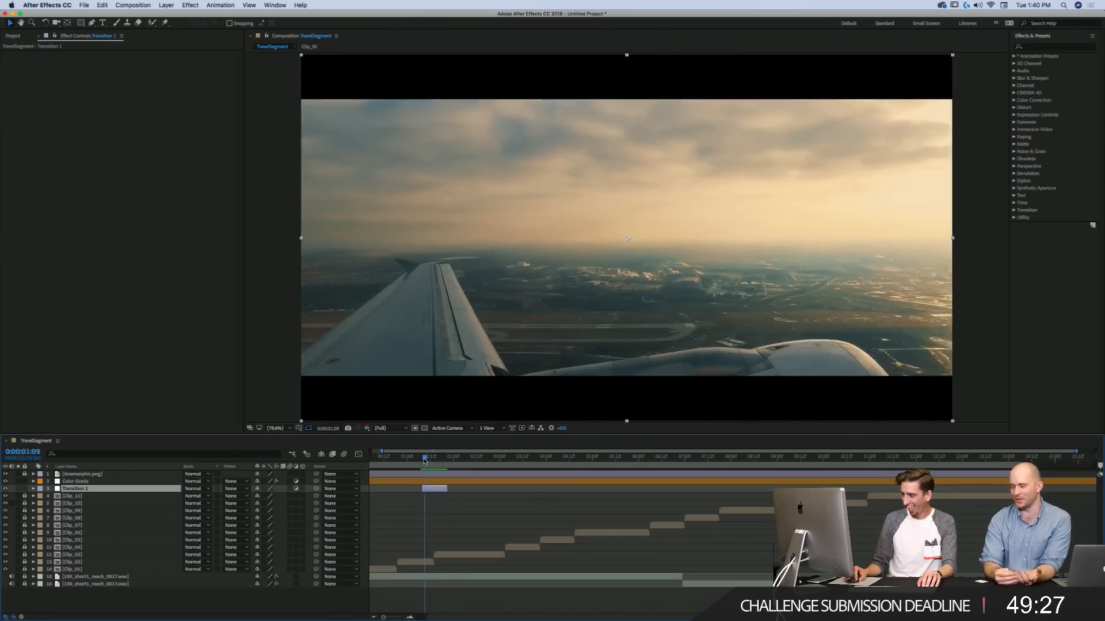
drag(83, 490, 101, 555)
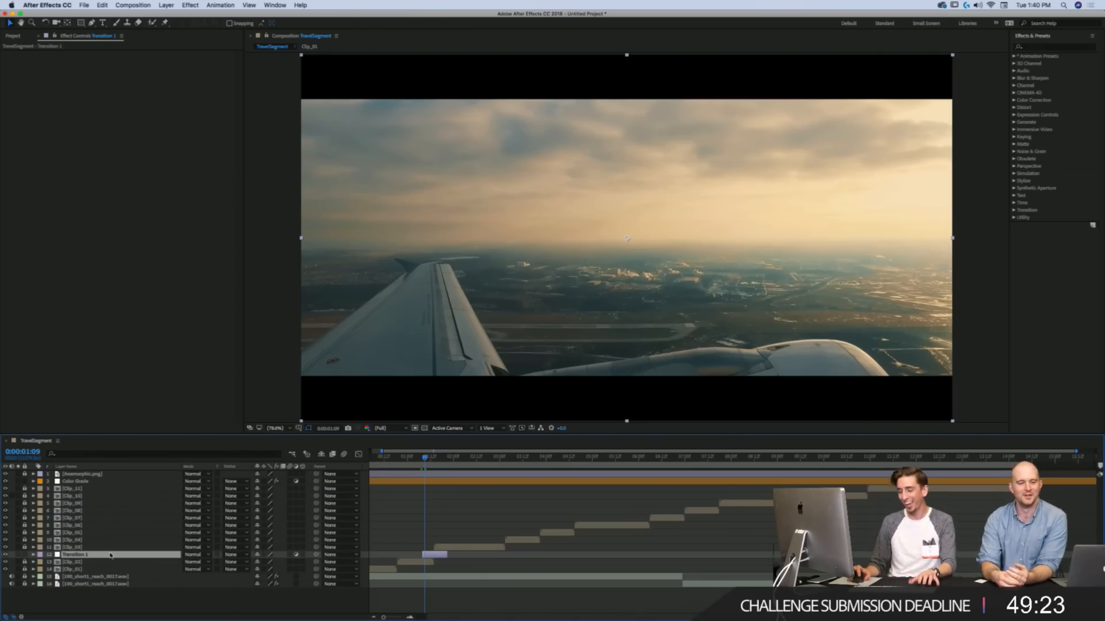
key(alt+super+Up)
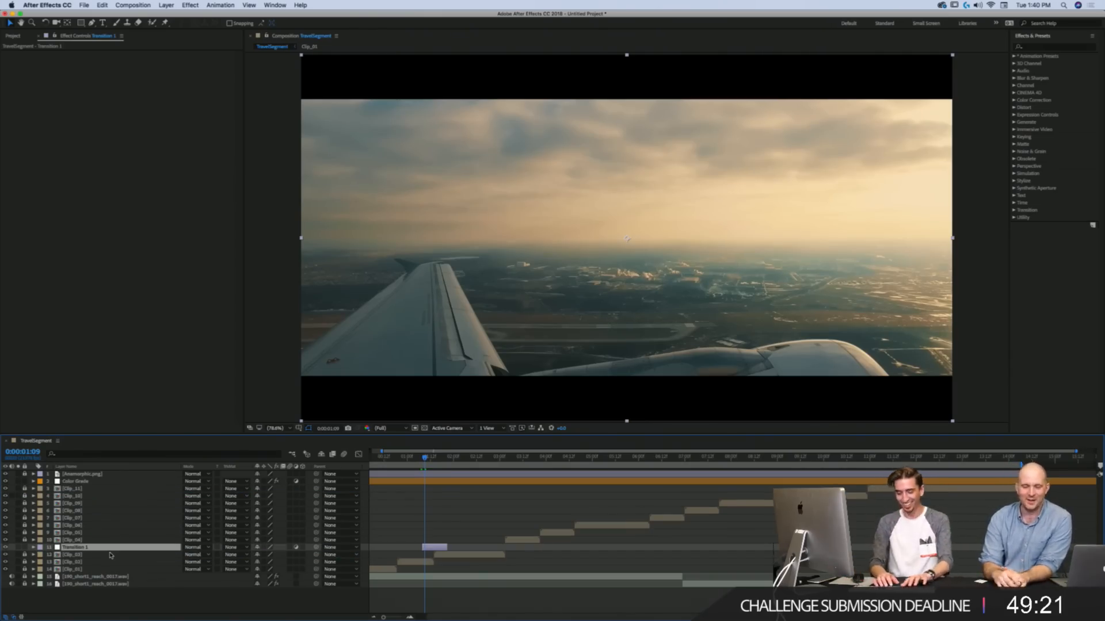
Step: Find the Offset distortion effect and apply it to the Transition 1 adjustment layer
key(Page_Up)
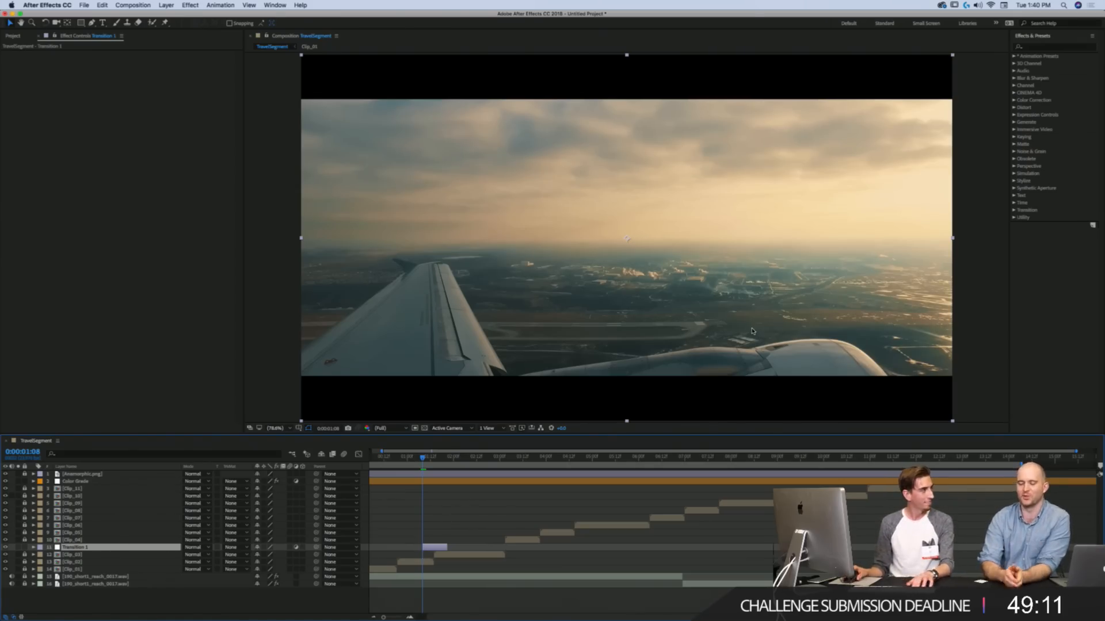
click(1027, 48)
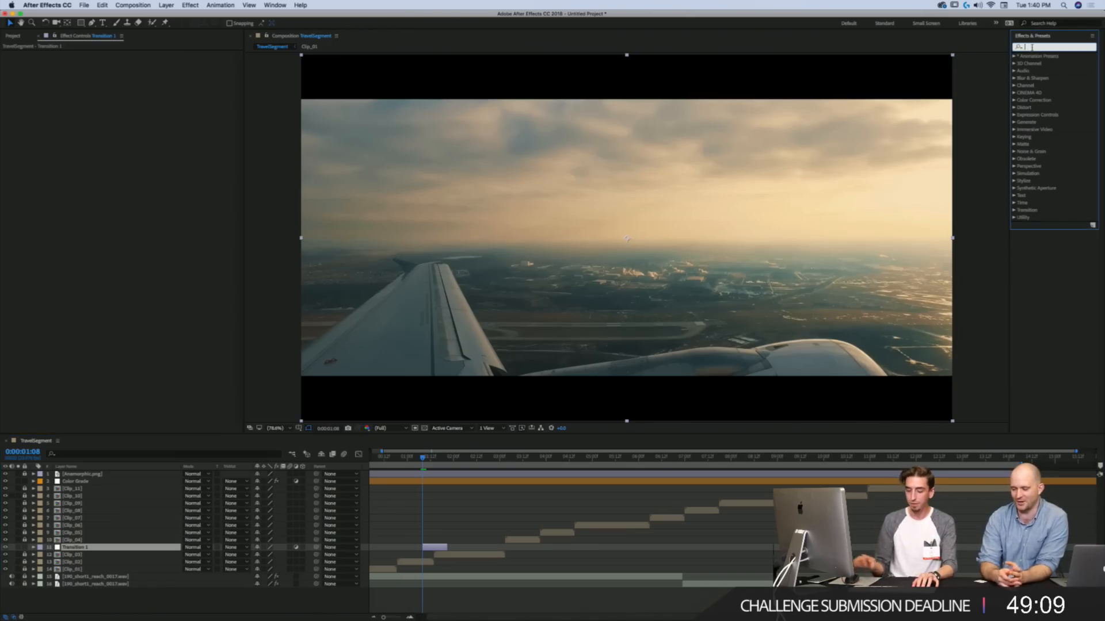
text(offset)
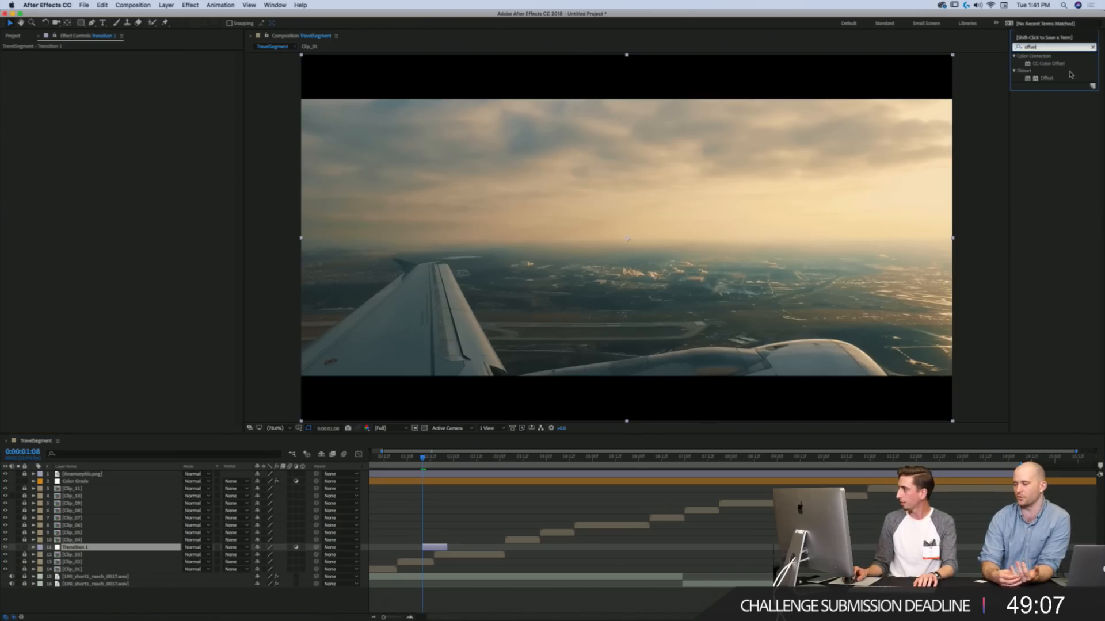
click(1047, 78)
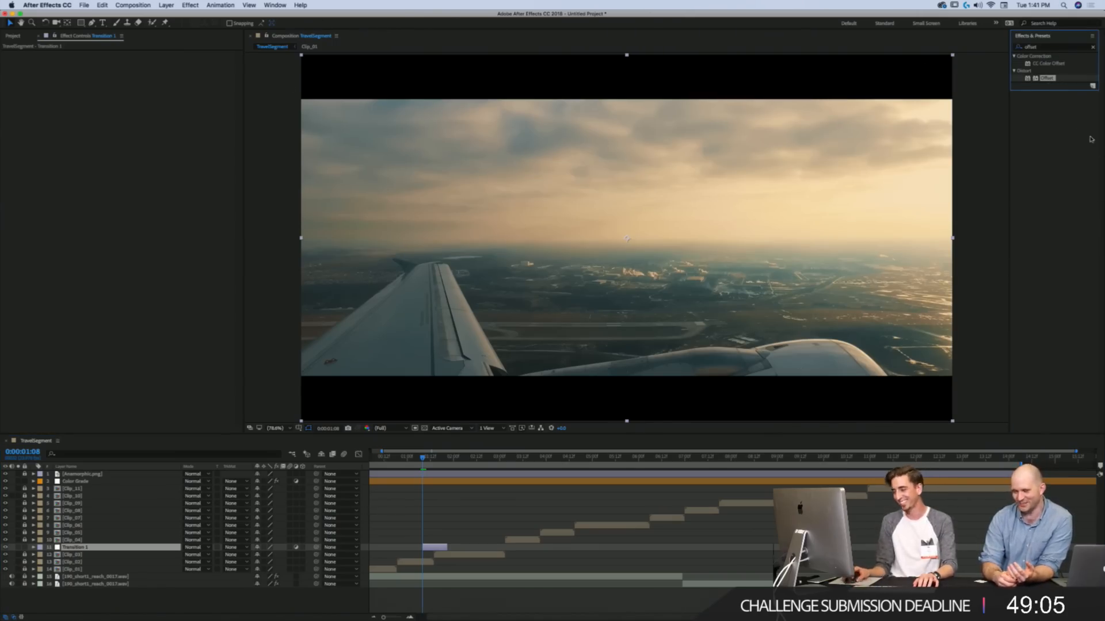
drag(1047, 79, 439, 548)
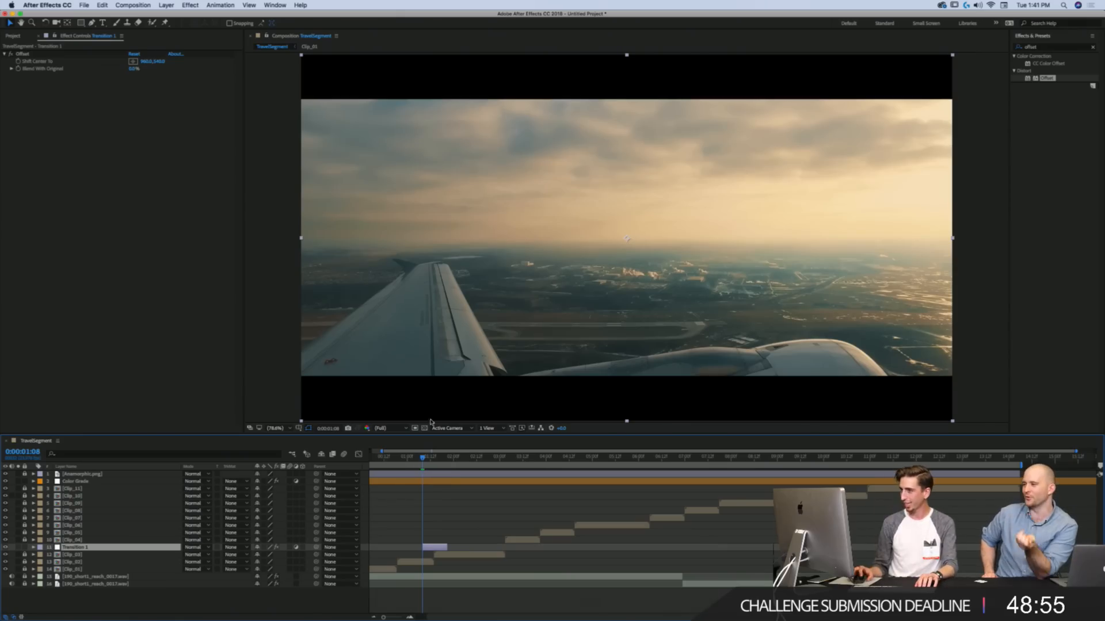
Step: Try out horizontal and vertical shifts of the Offset effect's Shift Center To value and undo both
drag(150, 61, 29, 61)
key(super+z)
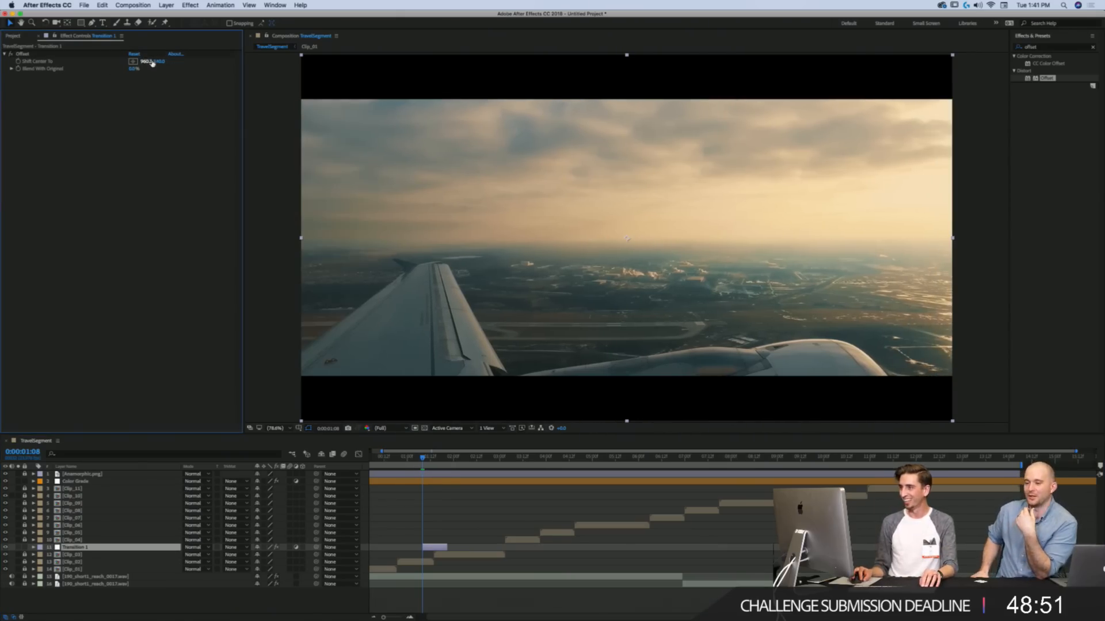
drag(160, 61, 111, 60)
key(super+z)
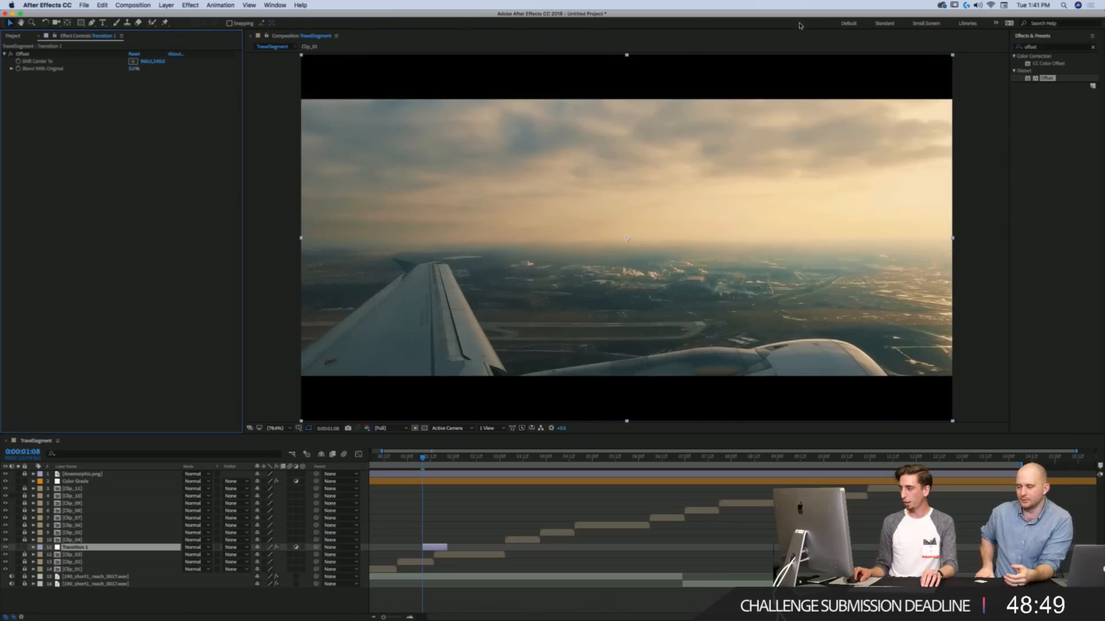
Step: Find the Transform distortion effect and add it to Transition 1 above the Offset effect
drag(1047, 48, 1004, 47)
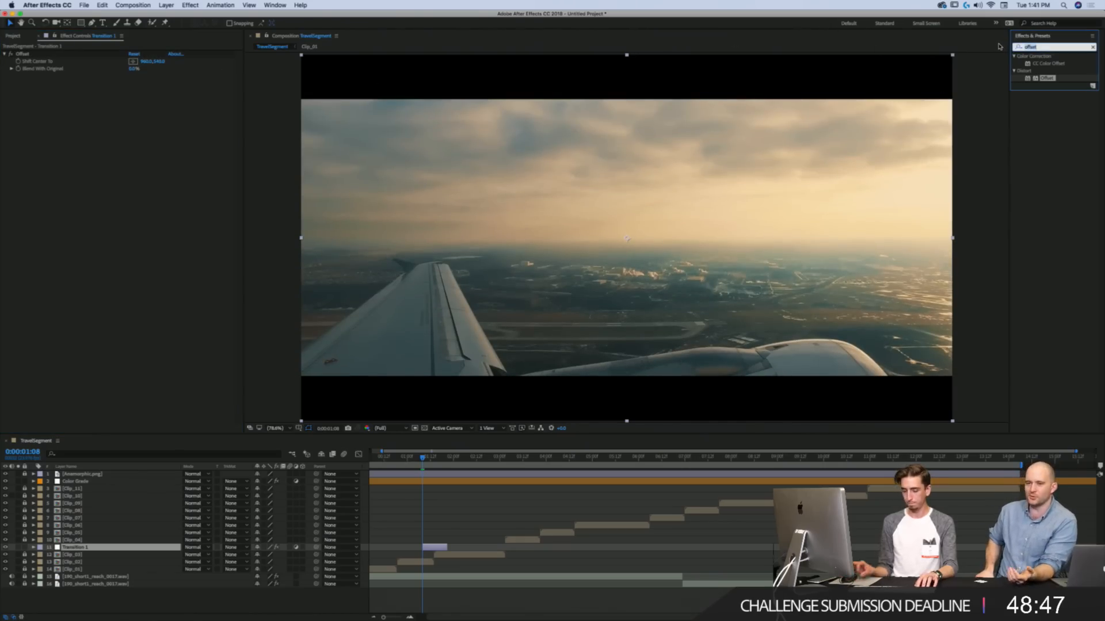
text(transform)
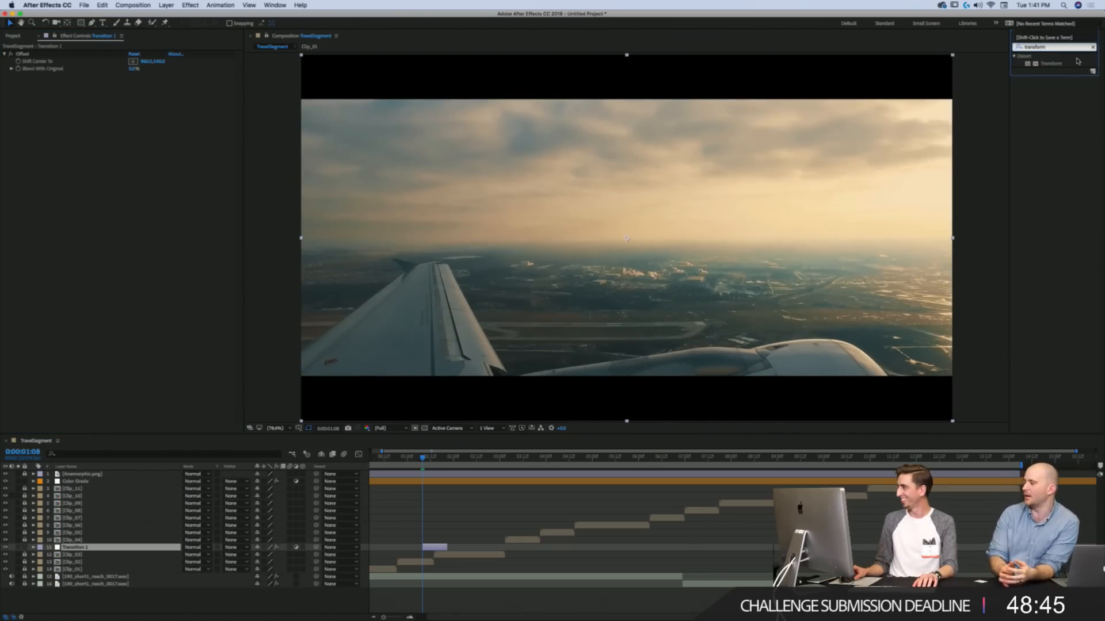
drag(1052, 63, 132, 56)
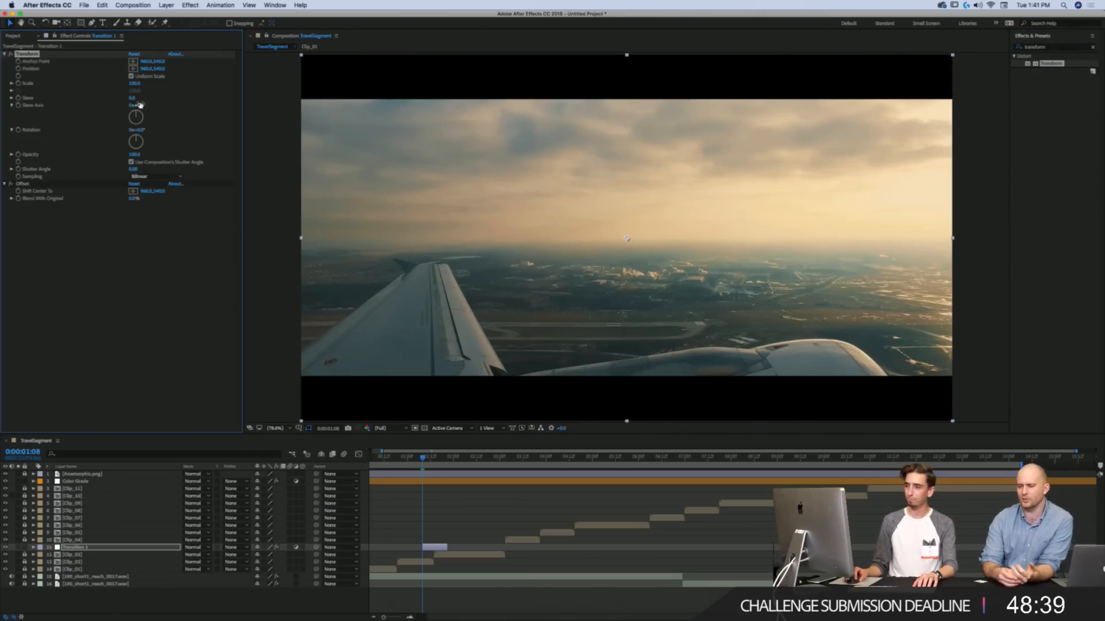
drag(134, 84, 138, 79)
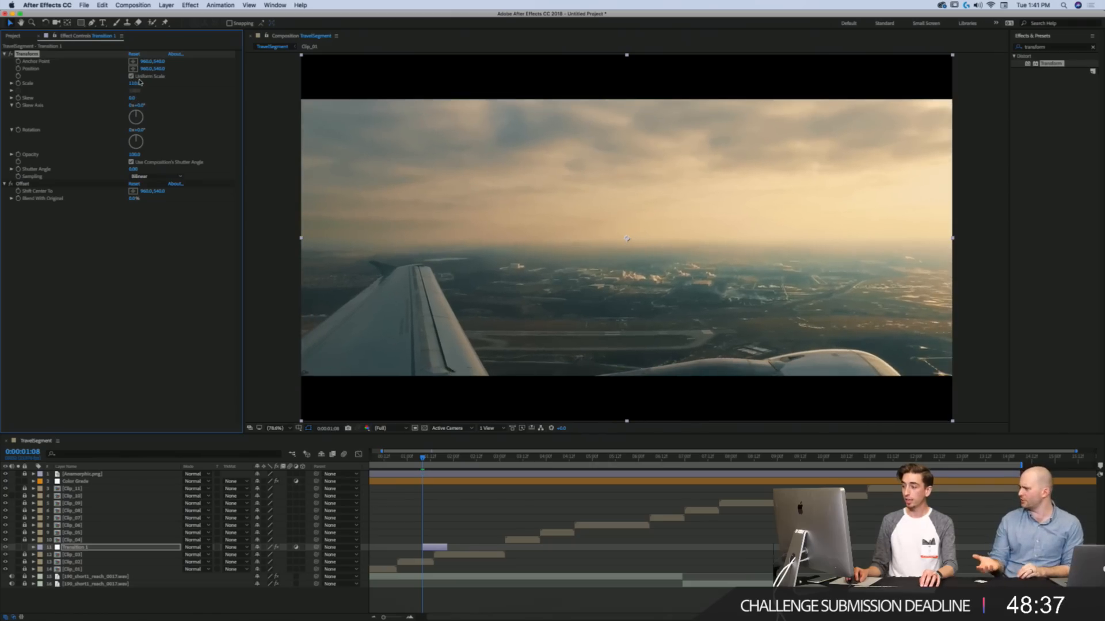
key(super+z)
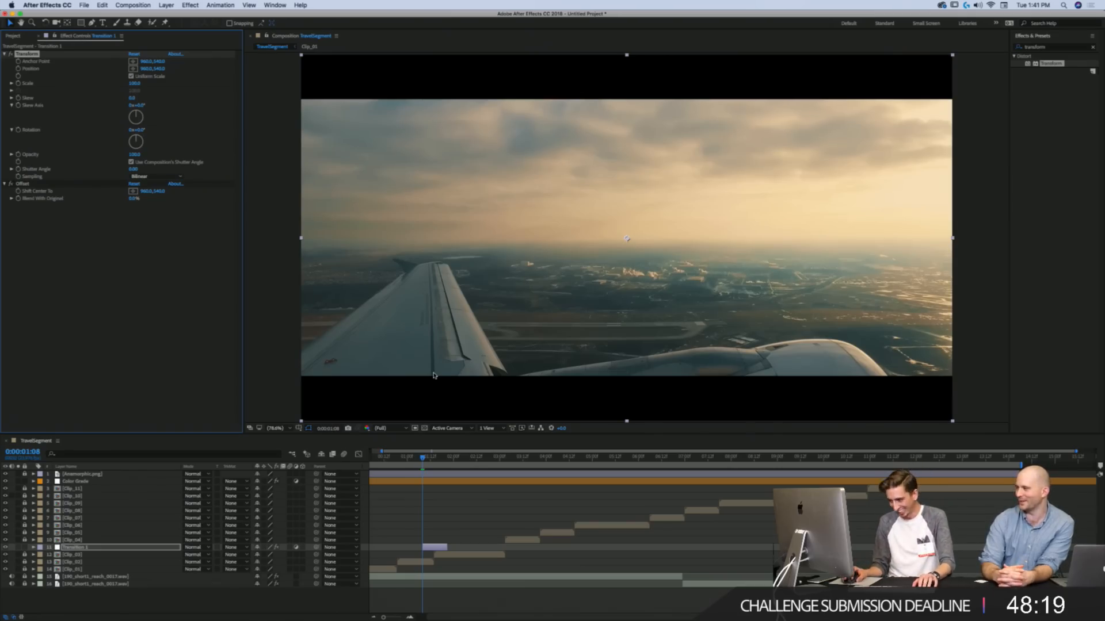
Step: Start animating the Transform effect's Scale with a keyframe of 100 at 0:00:01:08, the start of Transition 1
click(425, 503)
key(equal)
key(equal)
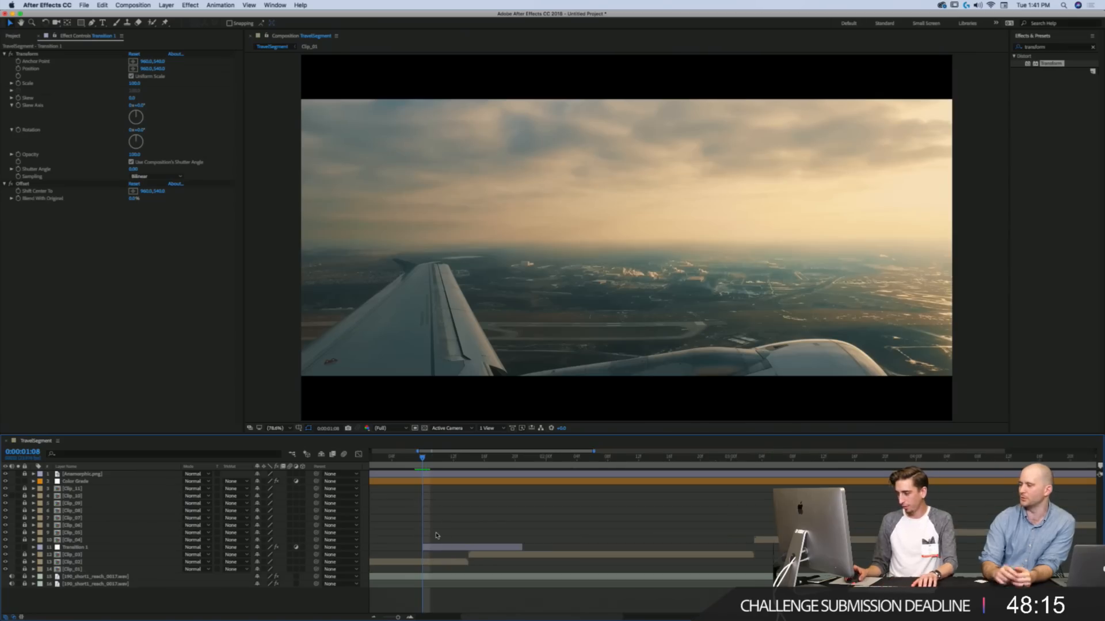
scroll(436, 536, left, 4)
click(564, 548)
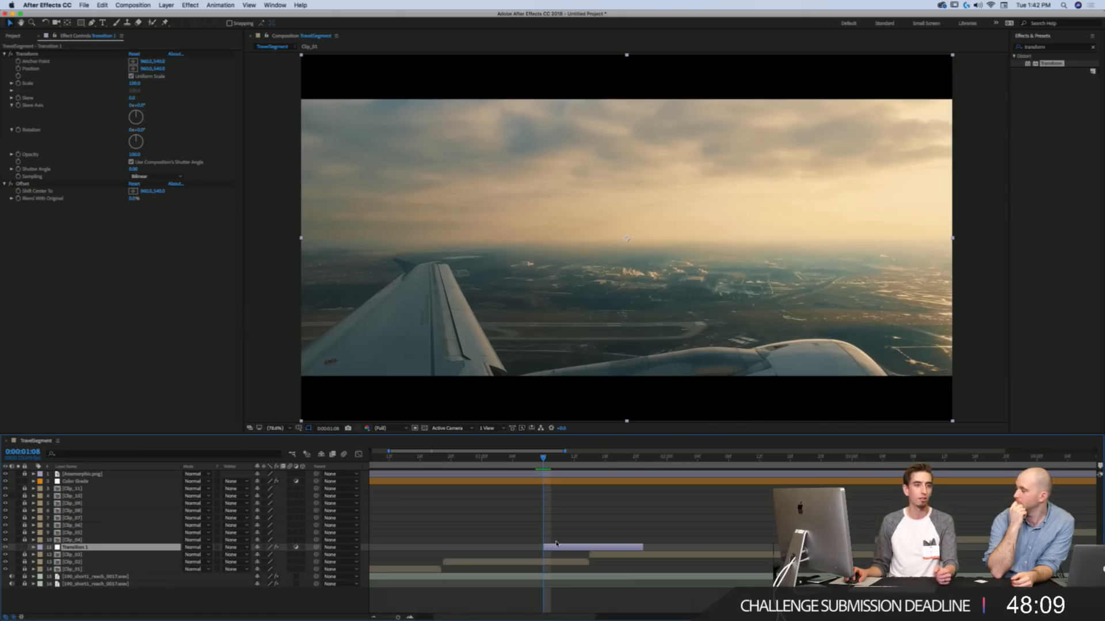
key(minus)
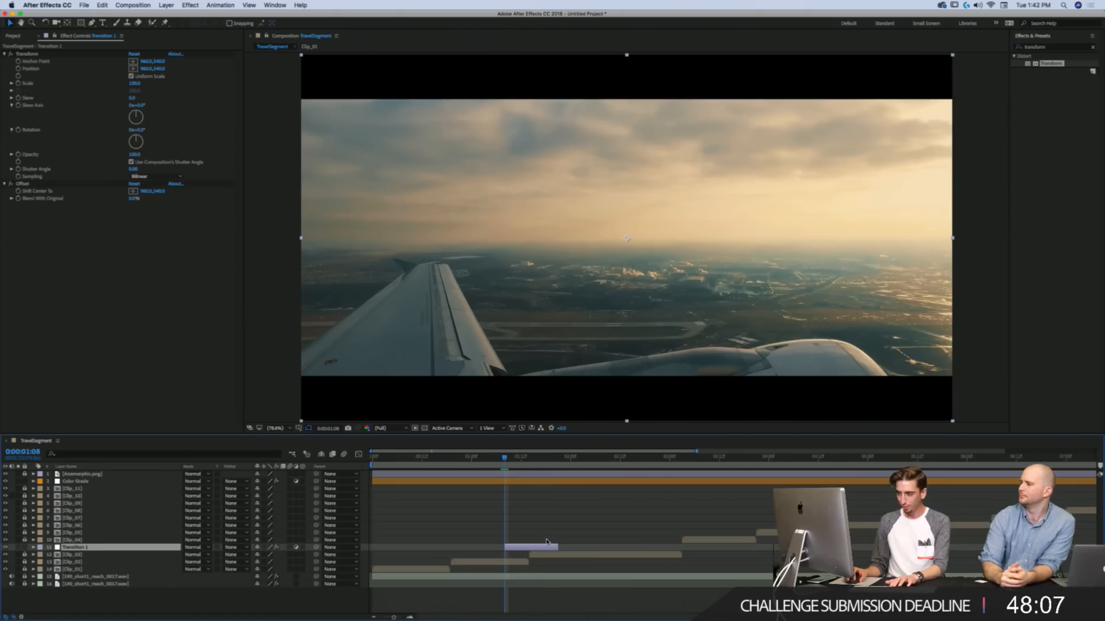
mouse_move(509, 457)
mouse_down()
mouse_move(566, 471)
mouse_move(511, 475)
mouse_move(505, 459)
mouse_up()
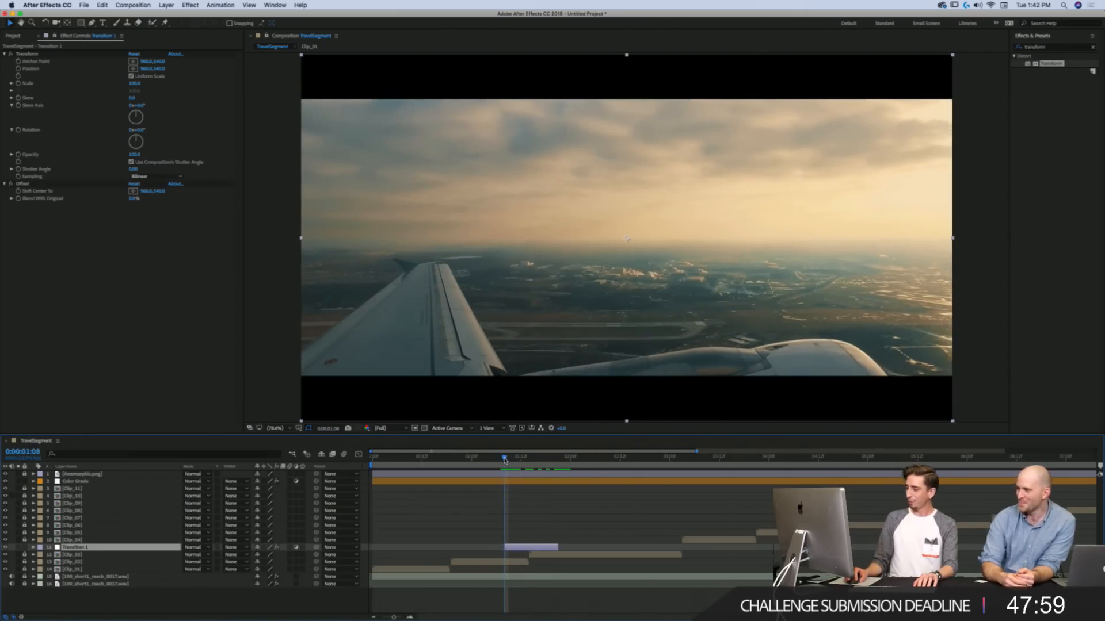
click(139, 84)
drag(138, 83, 143, 84)
key(super+z)
click(18, 83)
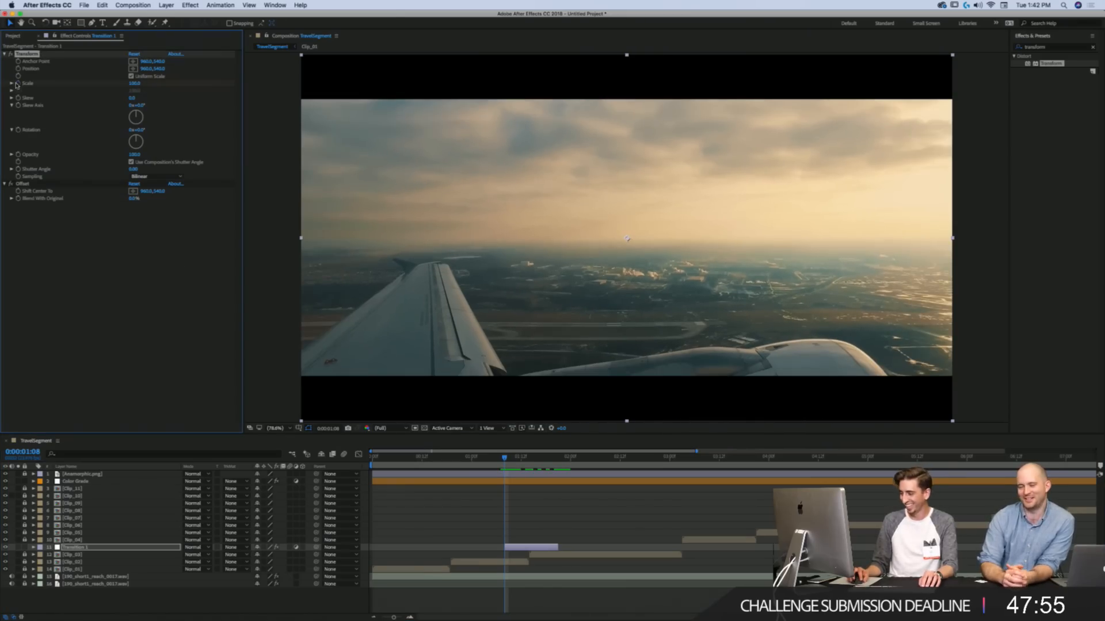
Step: Set the Transform effect's Scale to 115 at 0:00:01:12, four frames after the first keyframe
key(Page_Down)
key(Page_Down)
key(Page_Down)
key(Page_Down)
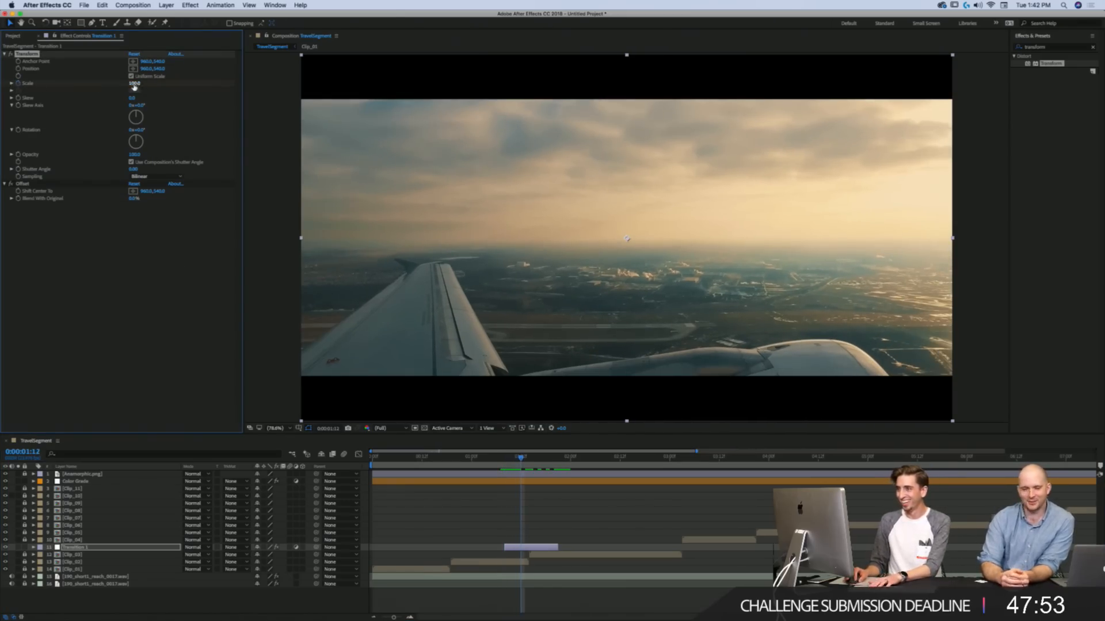
drag(136, 84, 138, 84)
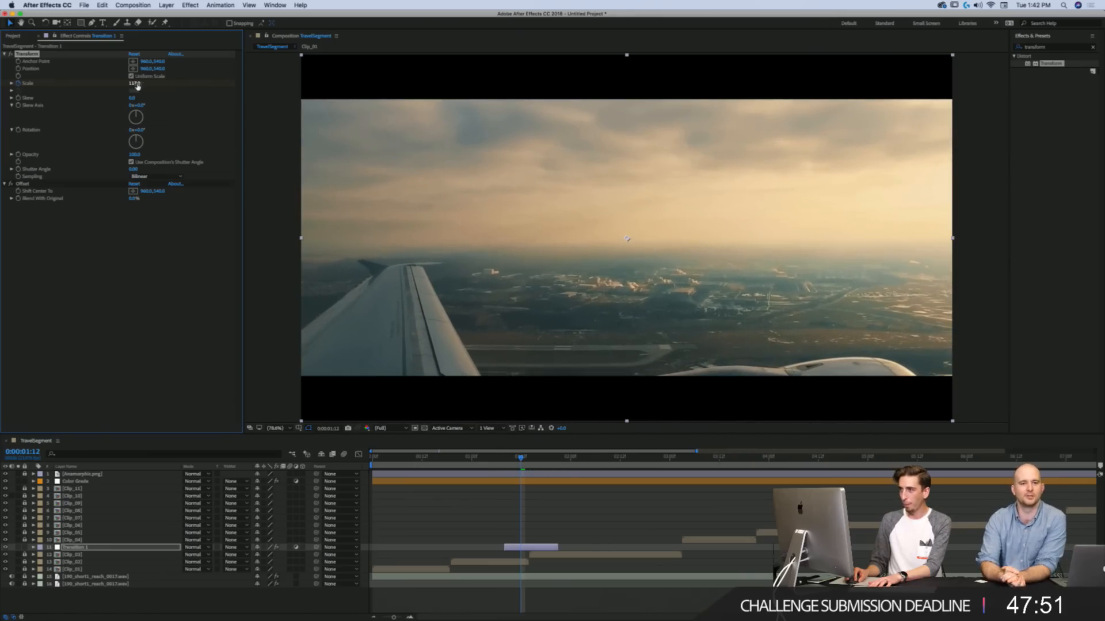
click(137, 84)
text(115)
key(Return)
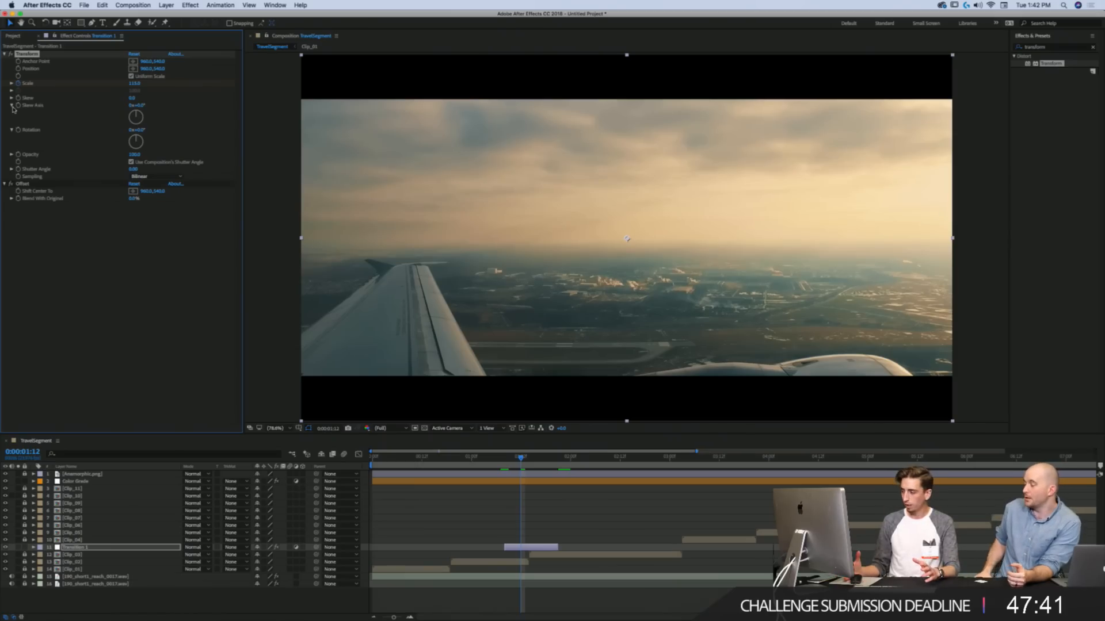
Step: Reveal Transition 1's Scale keyframes and move the 115 keyframe to 0:00:01:14, at the cut between the clips
click(512, 547)
key(u)
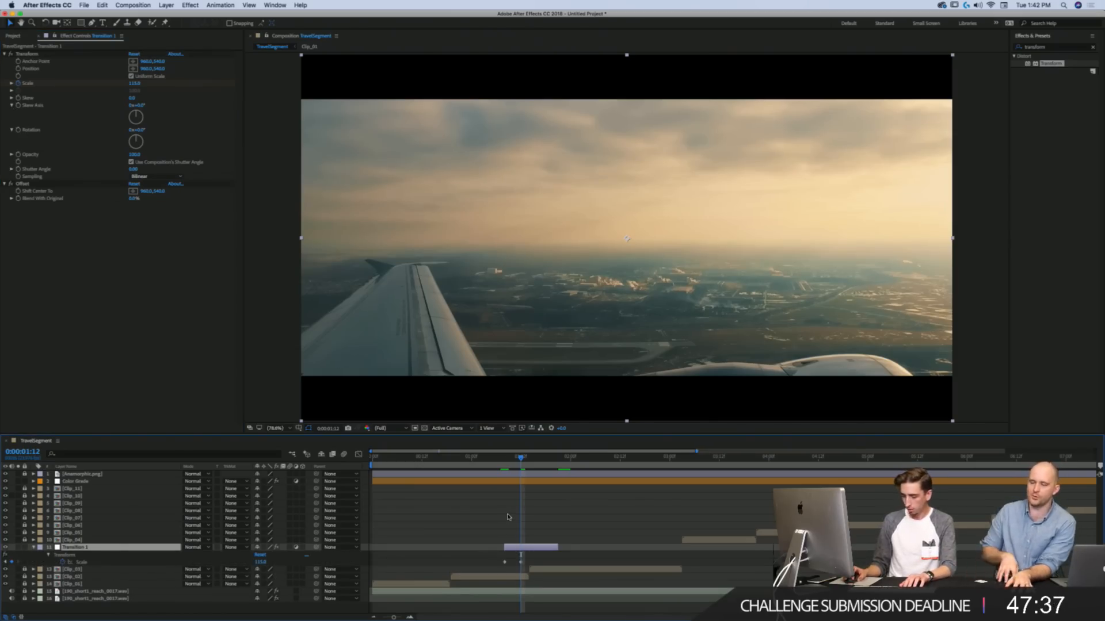
key(j)
click(522, 564)
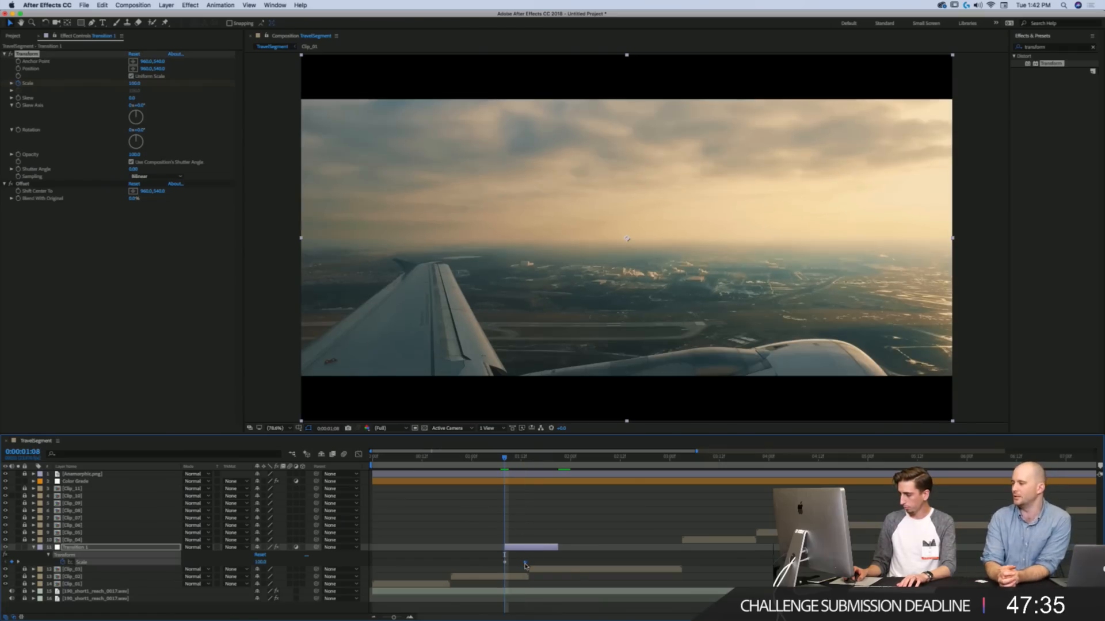
drag(525, 566, 529, 567)
Step: Step and scrub through the frames between the two Scale keyframes to check the zoom before the cut
key(Page_Down)
key(Page_Down)
key(Page_Down)
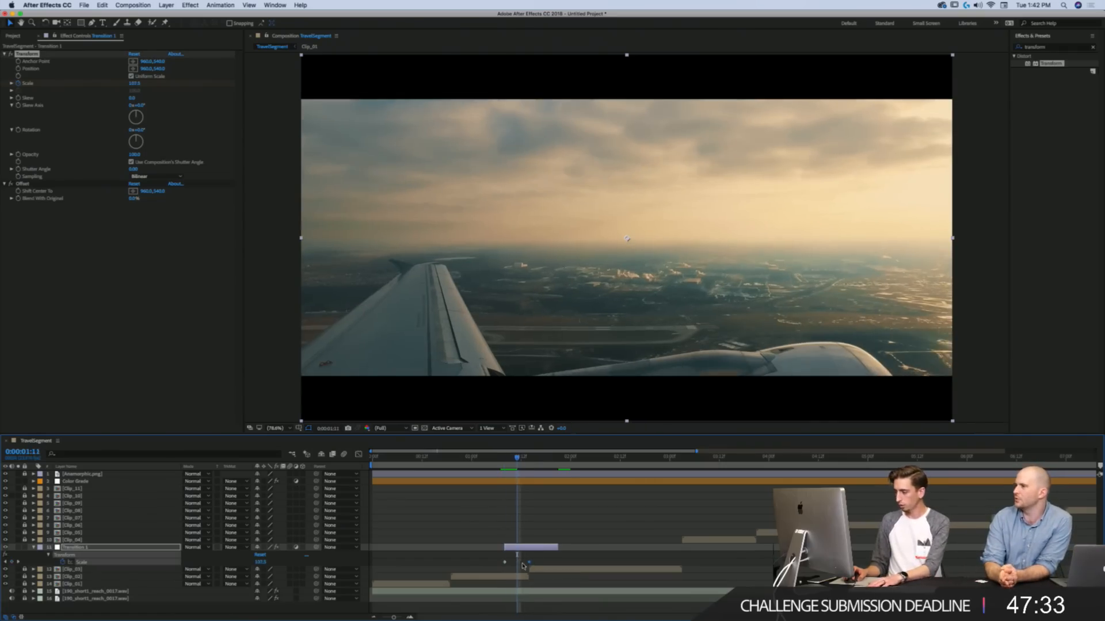
key(Page_Up)
key(Page_Up)
key(Page_Up)
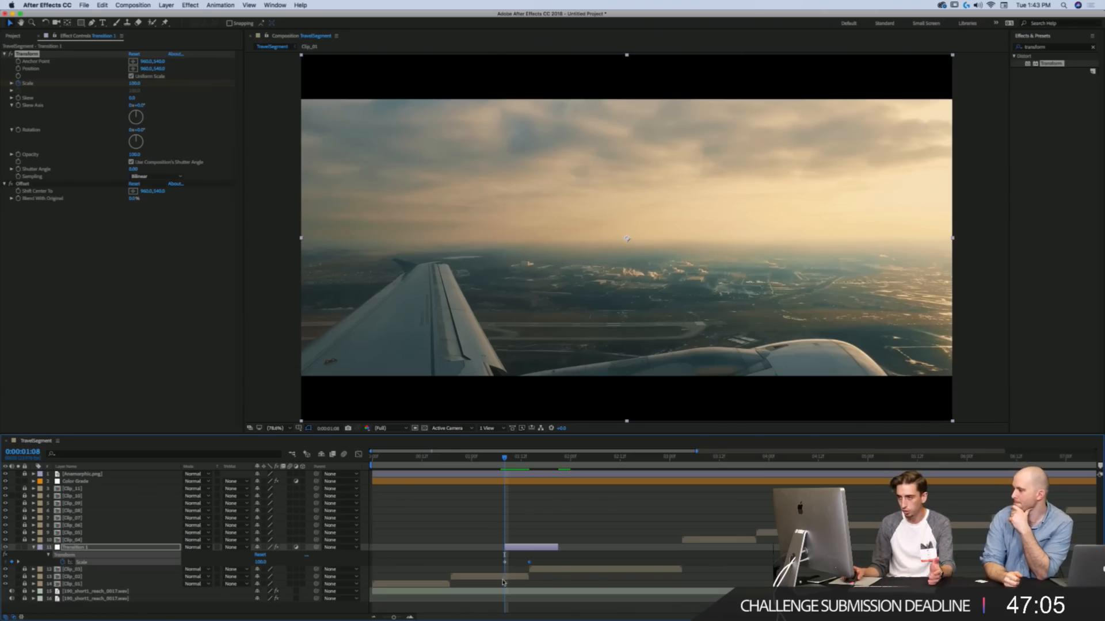
click(529, 459)
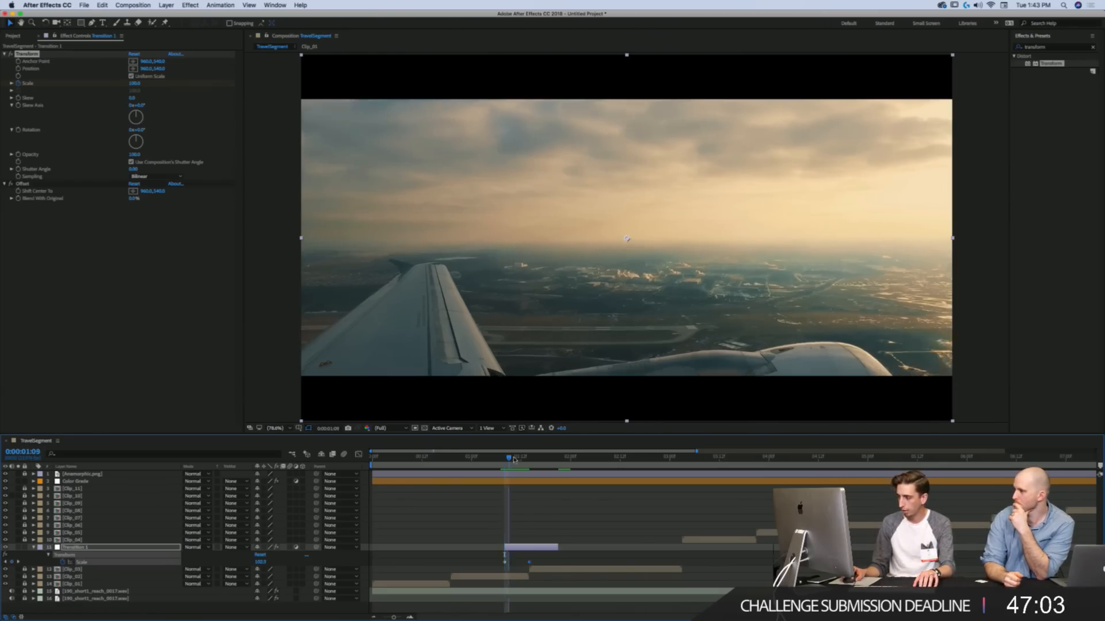
key(j)
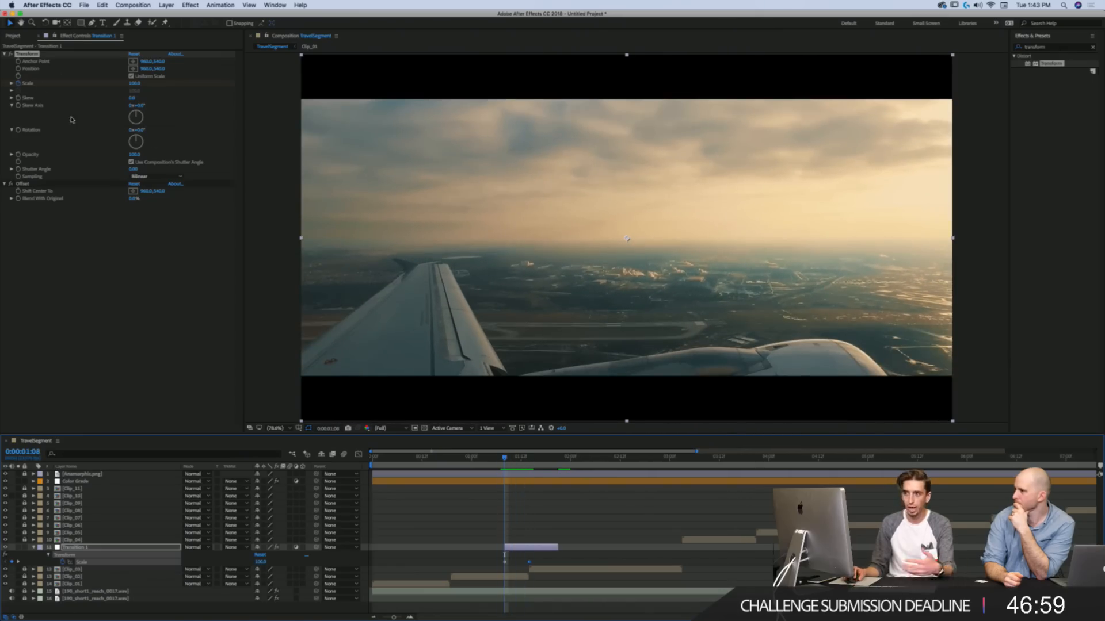
Step: Try shifting the Offset effect's center horizontally at the start of Transition 1 and undo the shift
drag(131, 98, 131, 97)
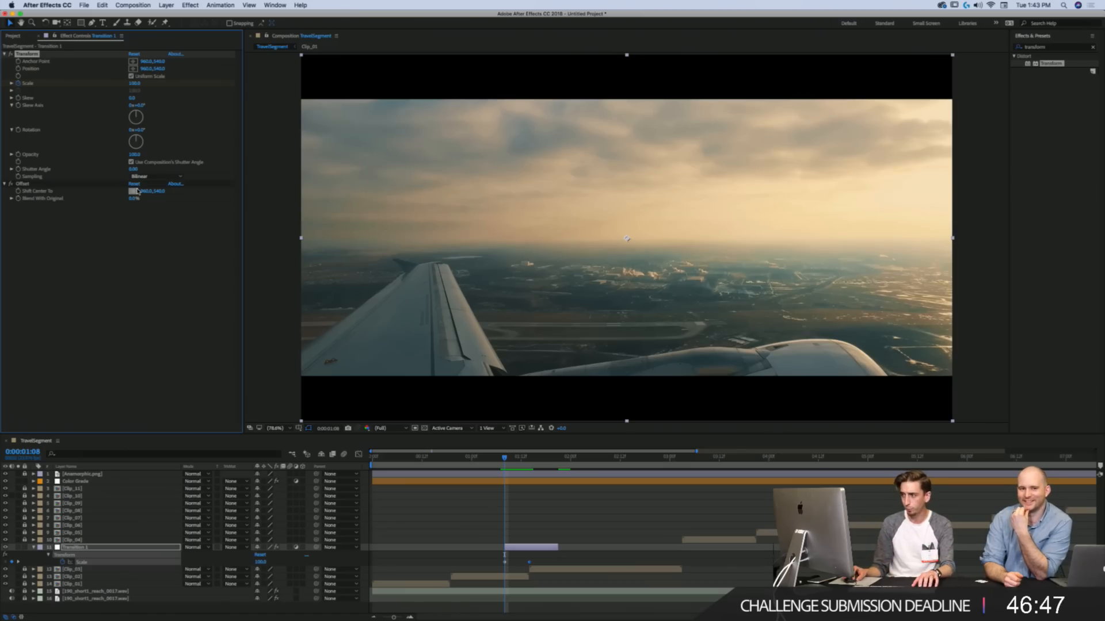
click(27, 184)
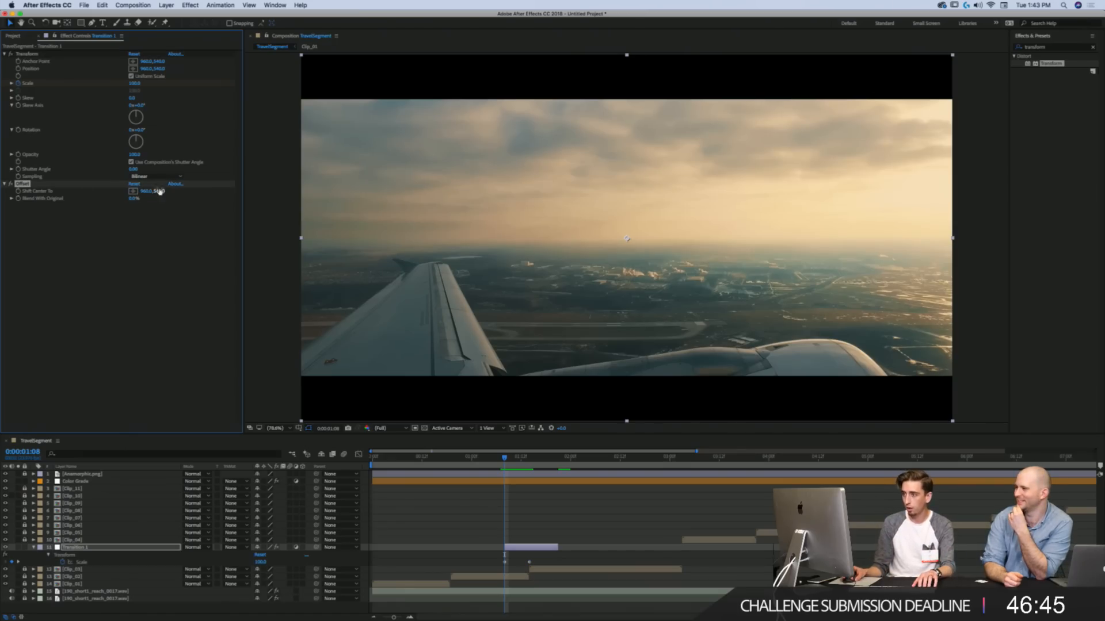
drag(158, 190, 152, 191)
drag(228, 190, 2, 167)
key(super+z)
drag(146, 191, 419, 221)
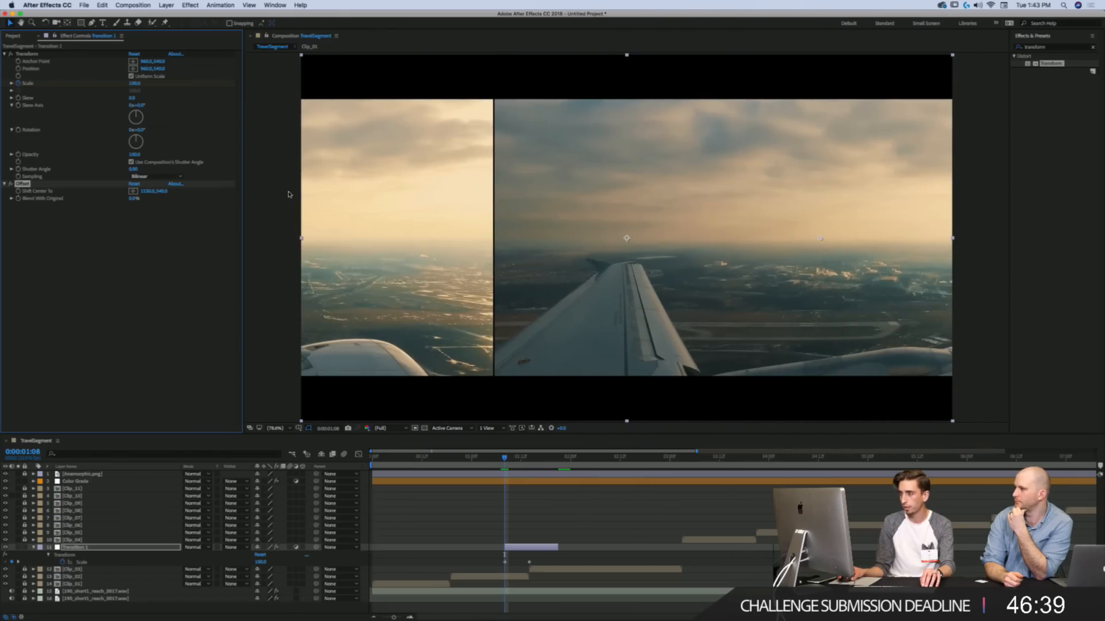
mouse_move(504, 457)
mouse_down()
mouse_move(528, 457)
mouse_move(501, 457)
mouse_up()
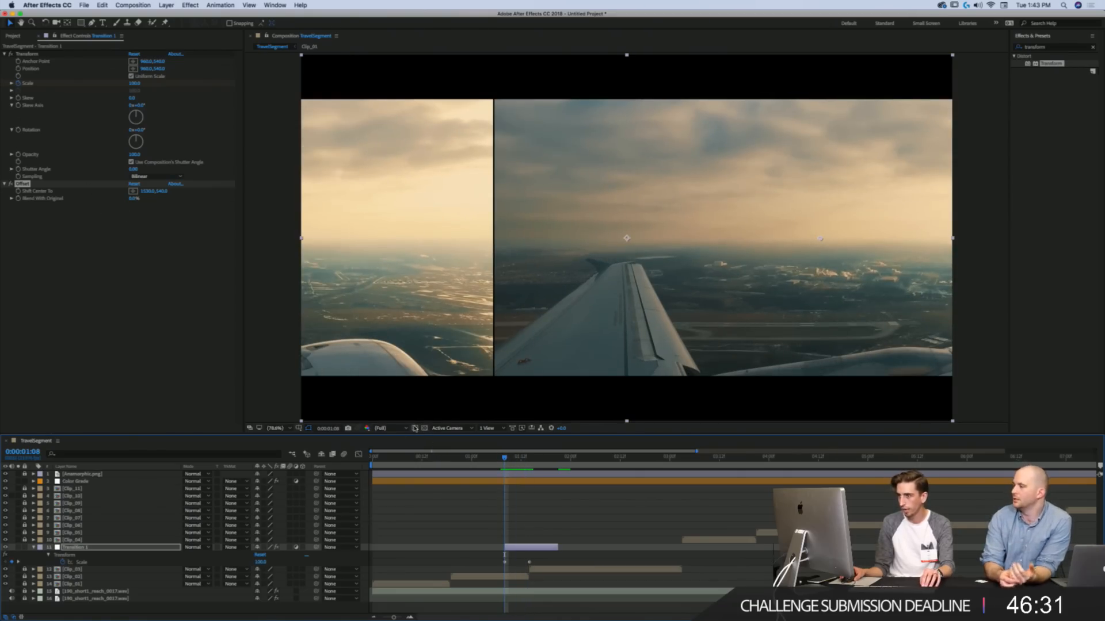
key(super+z)
Step: Copy the first Scale keyframe of 100 to the end of Transition 1 at 0:00:01:20
mouse_move(506, 458)
mouse_down()
mouse_move(529, 459)
mouse_move(505, 464)
mouse_up()
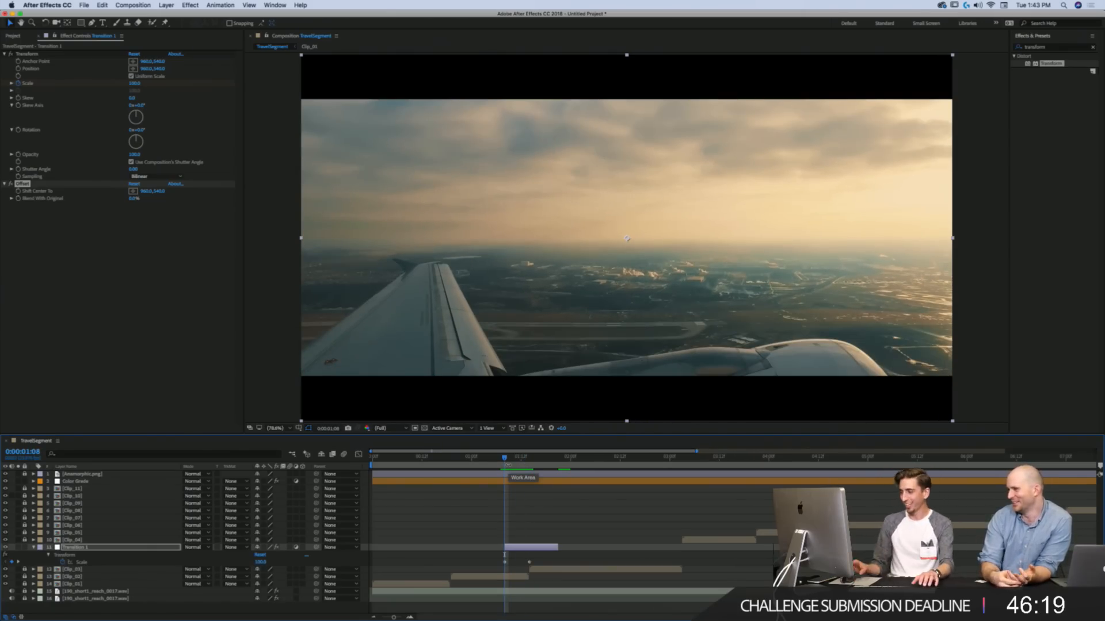
mouse_move(506, 464)
mouse_down()
mouse_move(534, 459)
mouse_move(507, 462)
mouse_up()
key(o)
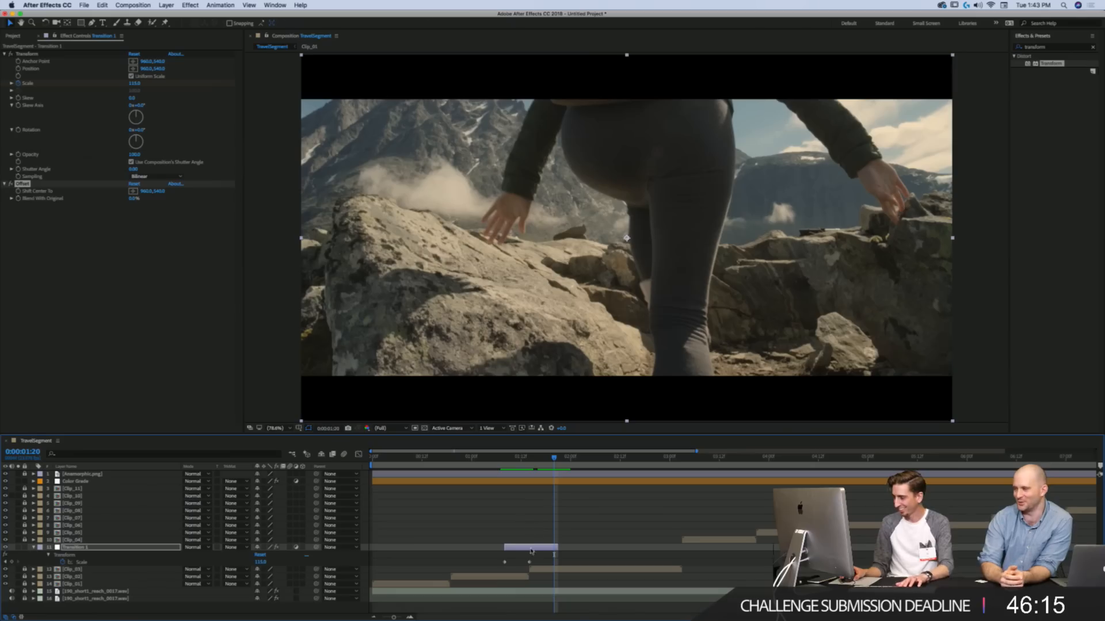
click(502, 561)
click(505, 563)
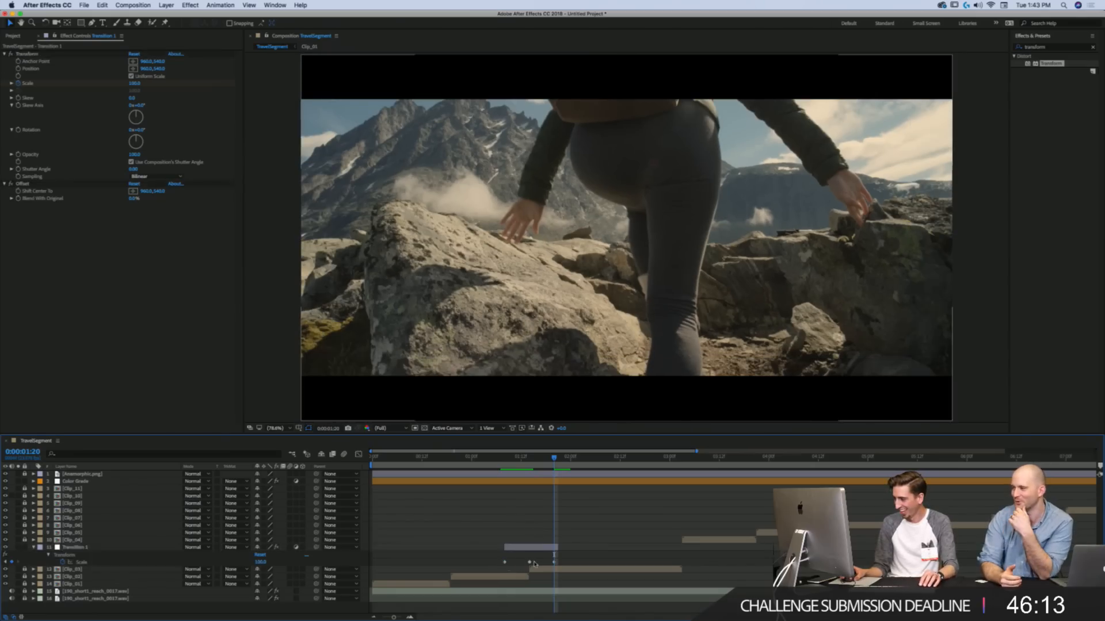
Step: Display the speed graph of Transition 1's Scale and apply Easy Ease to the middle keyframe at 0:00:01:14
click(530, 562)
click(520, 458)
click(358, 454)
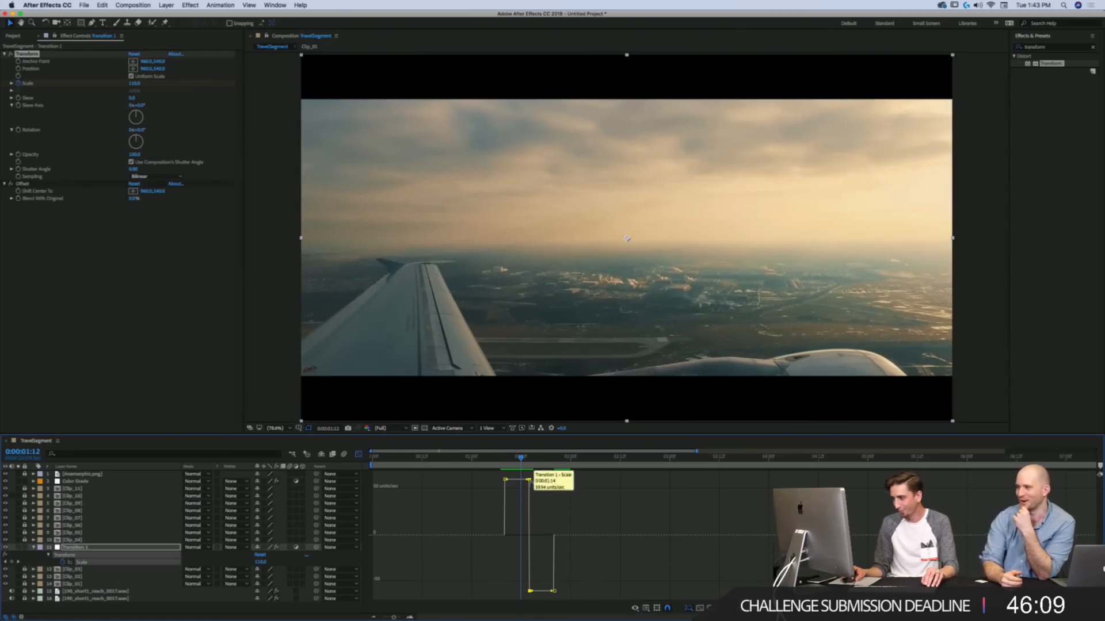
key(F9)
drag(527, 536, 520, 536)
key(super+z)
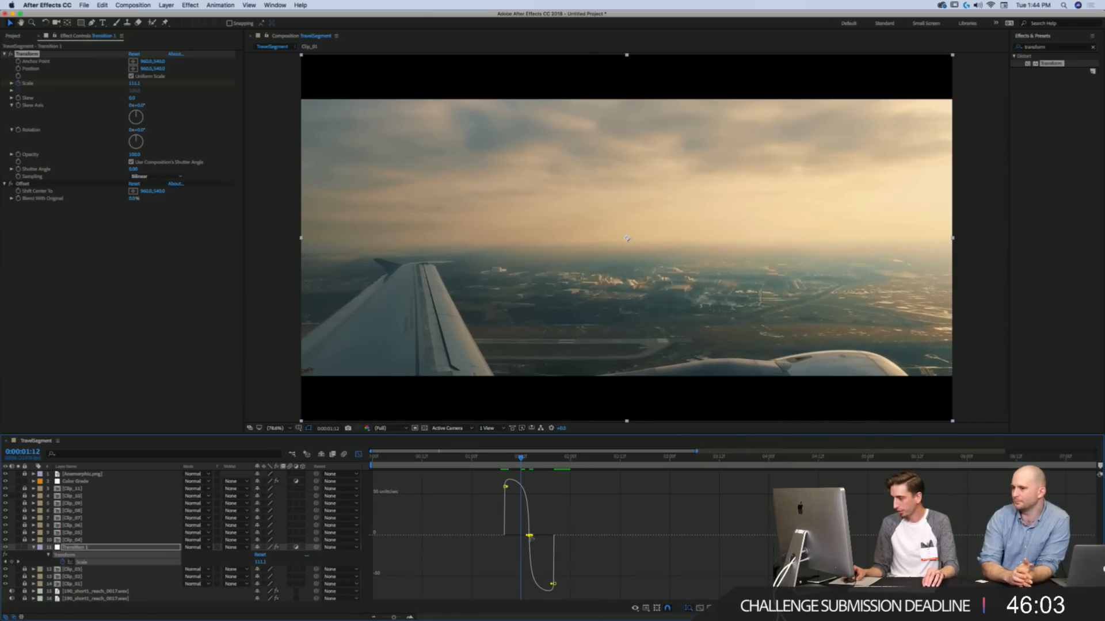
Step: Show Transition 1's Scale as a value graph and curve the start, middle and end keyframes into a smooth peak
click(645, 608)
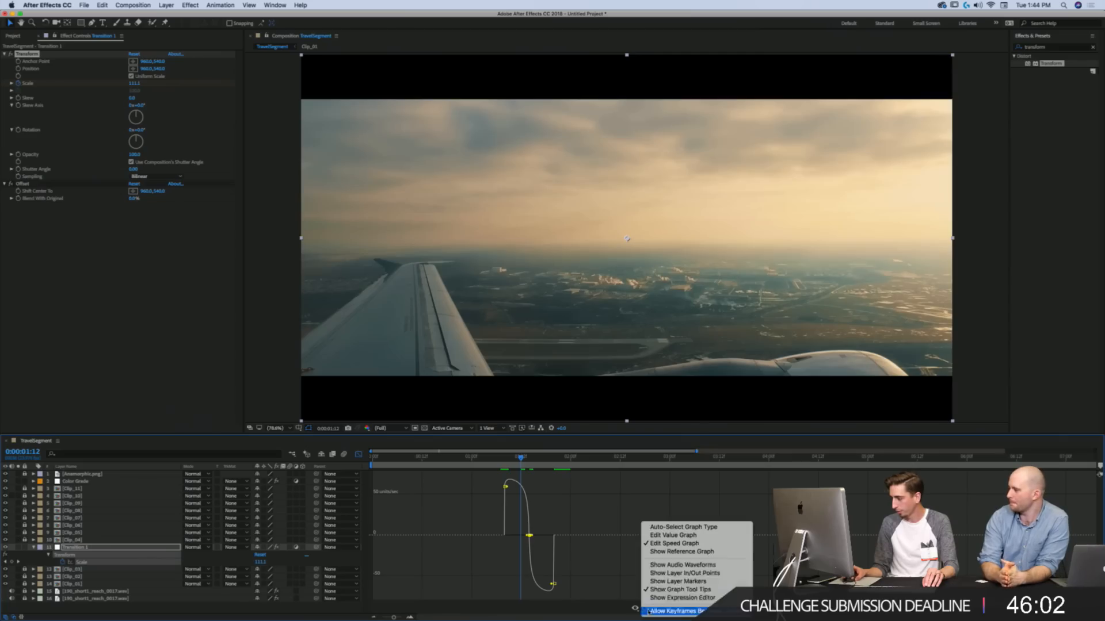
click(674, 535)
key(j)
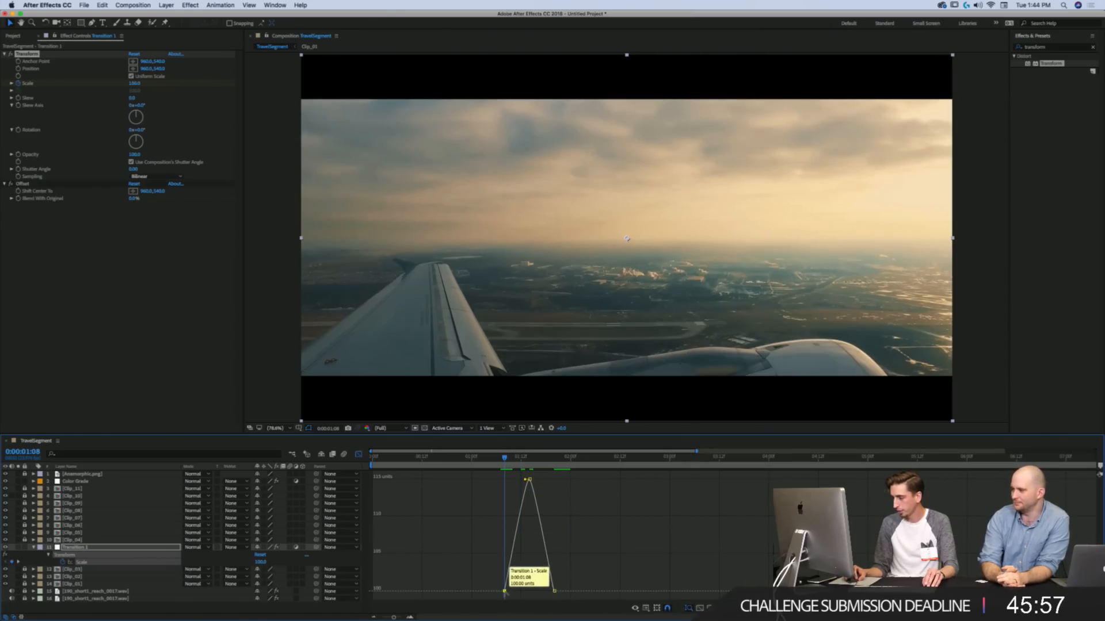
drag(505, 592, 541, 592)
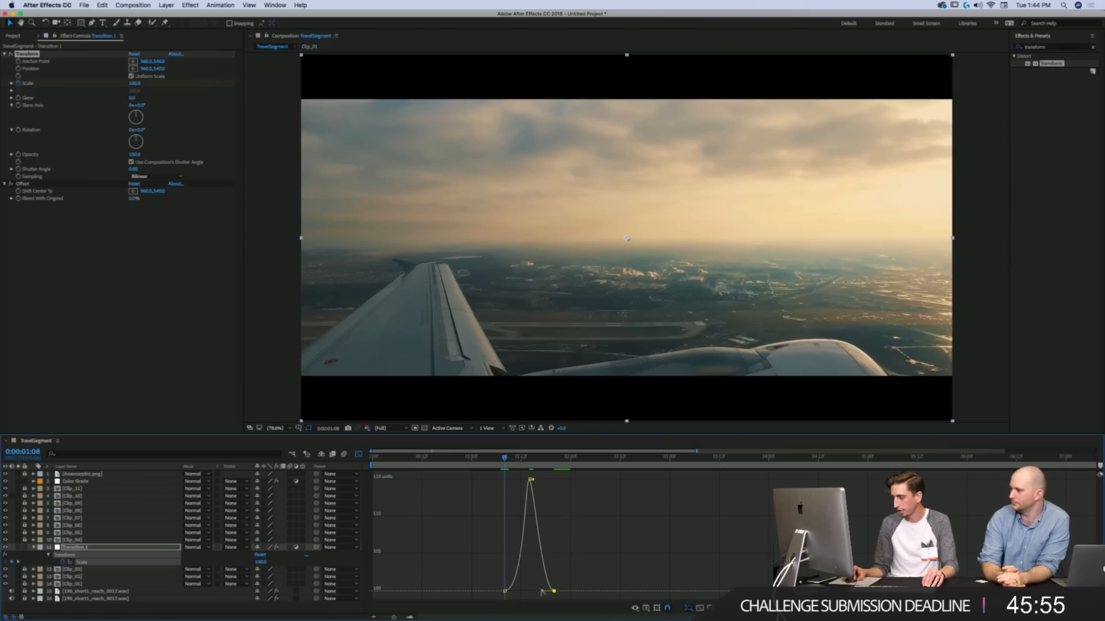
mouse_move(535, 486)
mouse_down()
mouse_move(524, 507)
mouse_move(533, 507)
mouse_up()
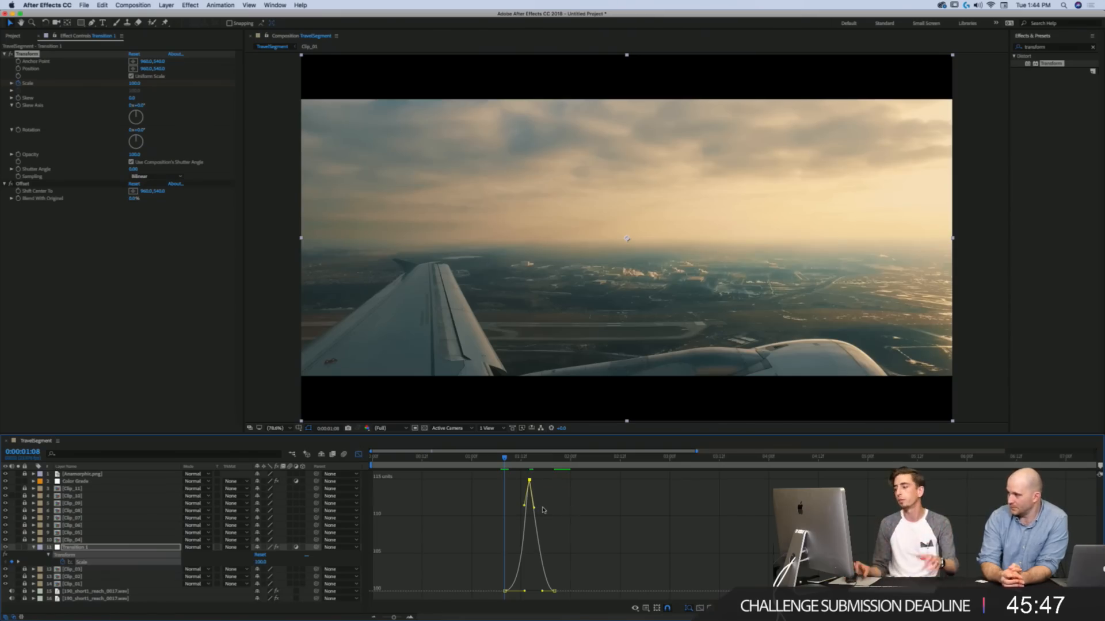
Step: Play back the zoom, raise the middle Scale keyframe to about 126 and steepen its handles for a sharper peak
mouse_move(505, 459)
mouse_down()
mouse_move(553, 461)
mouse_move(481, 460)
mouse_move(530, 457)
mouse_move(504, 459)
mouse_up()
key(space)
key(space)
click(524, 458)
drag(523, 495, 530, 511)
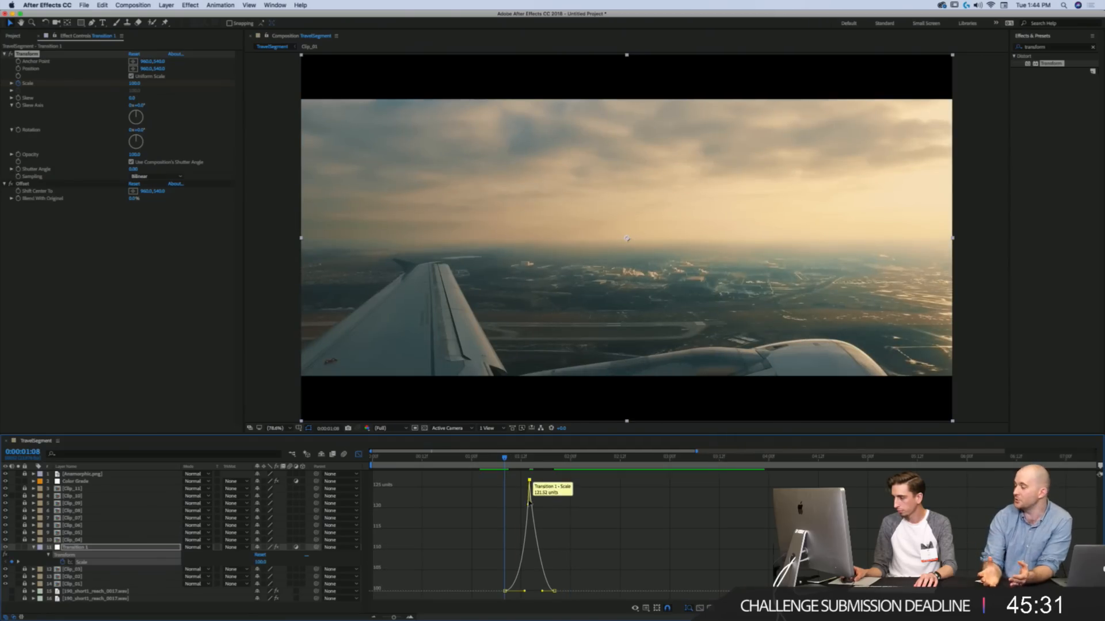
key(space)
Step: Extend the first and last Scale keyframes' handles horizontally toward the middle keyframe and play back the transition
drag(524, 591, 531, 586)
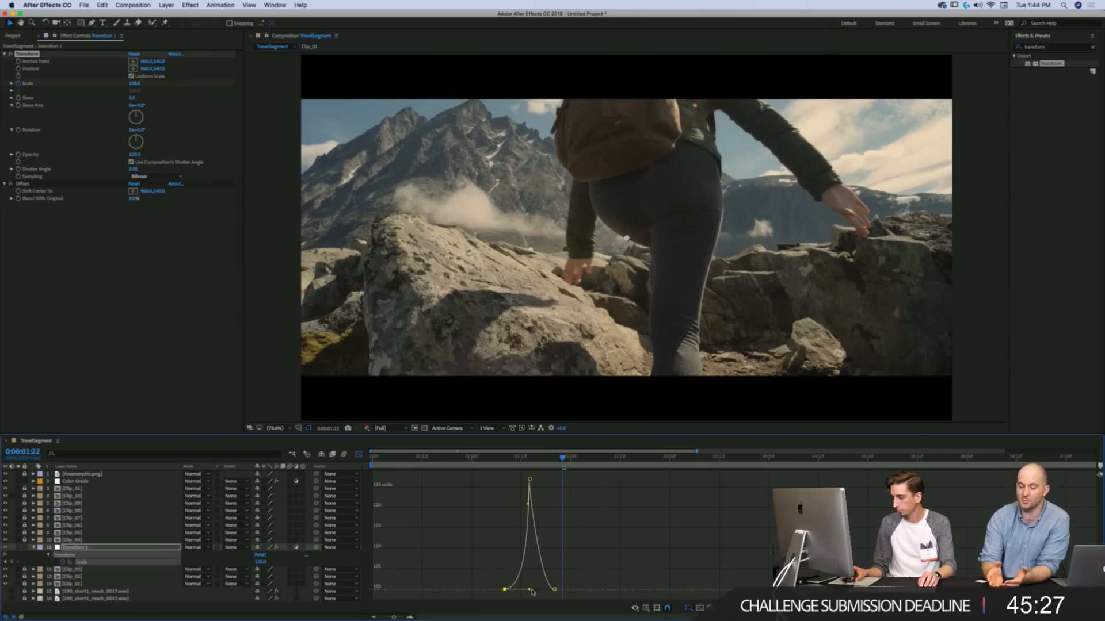
click(553, 591)
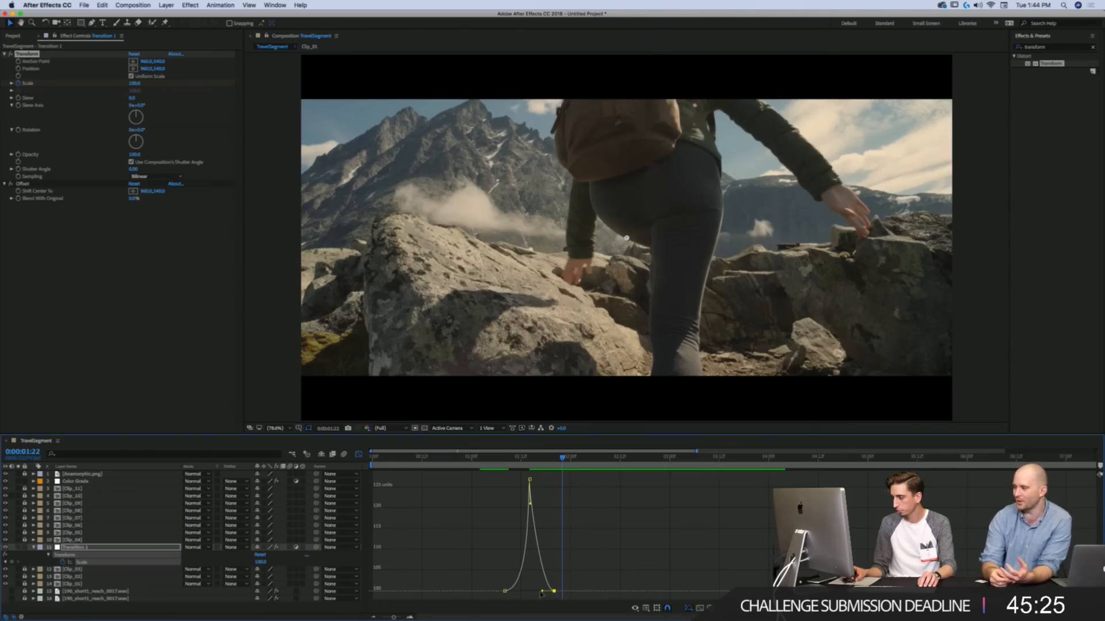
drag(542, 591, 530, 590)
click(498, 458)
key(space)
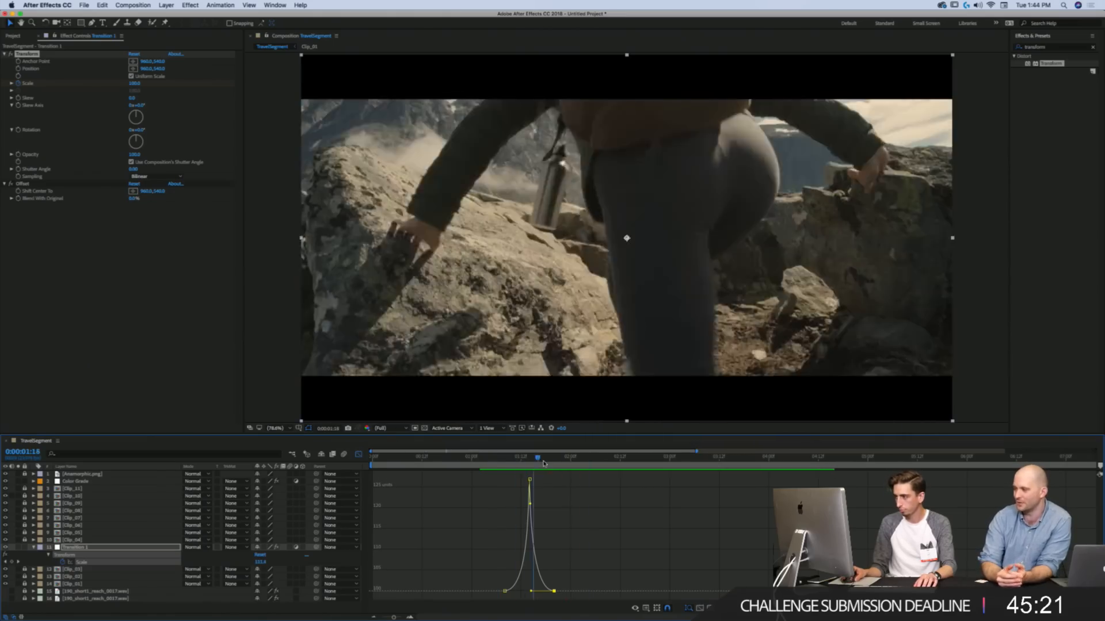
key(space)
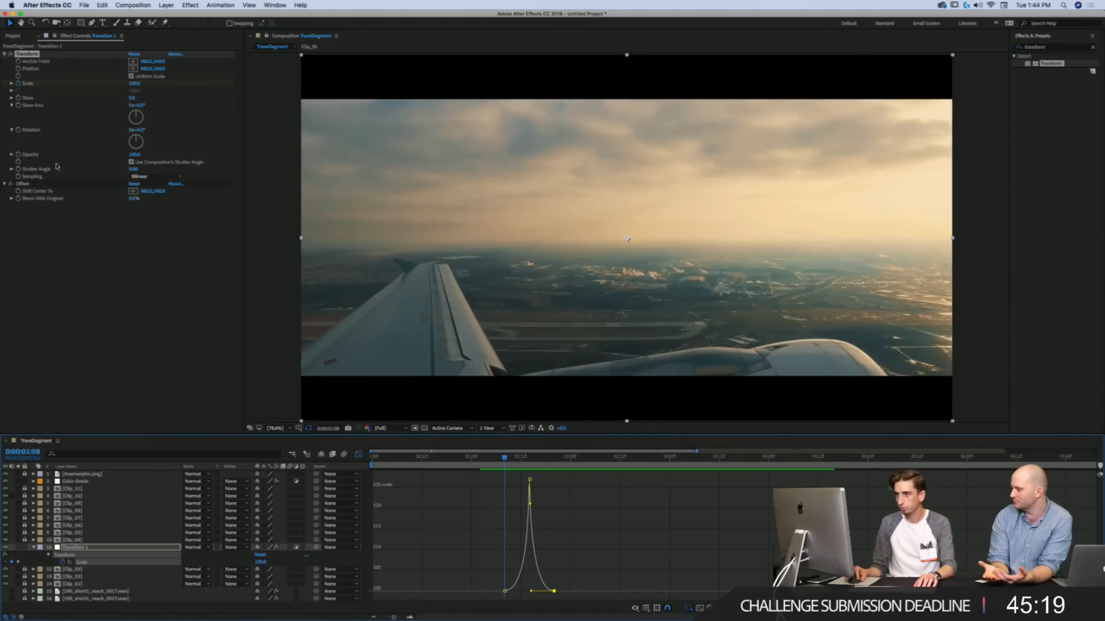
Step: Start keyframing the Offset effect's Shift Center To at 0:00:01:08, close the graph and list Transition 1's keyframed properties
click(18, 192)
click(358, 454)
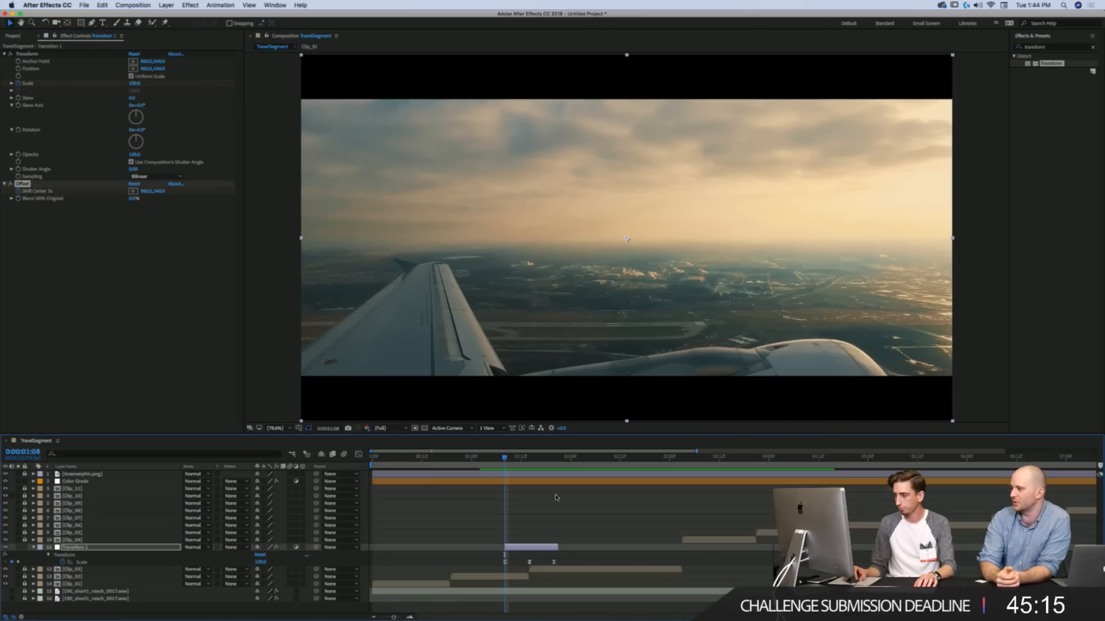
key(u)
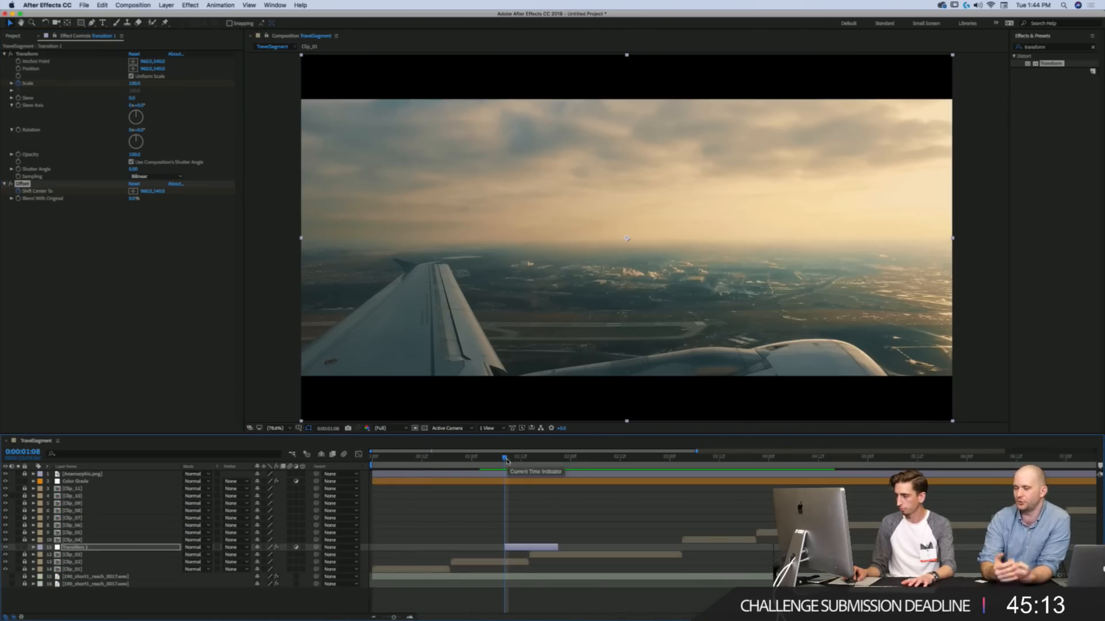
key(u)
drag(506, 459, 527, 463)
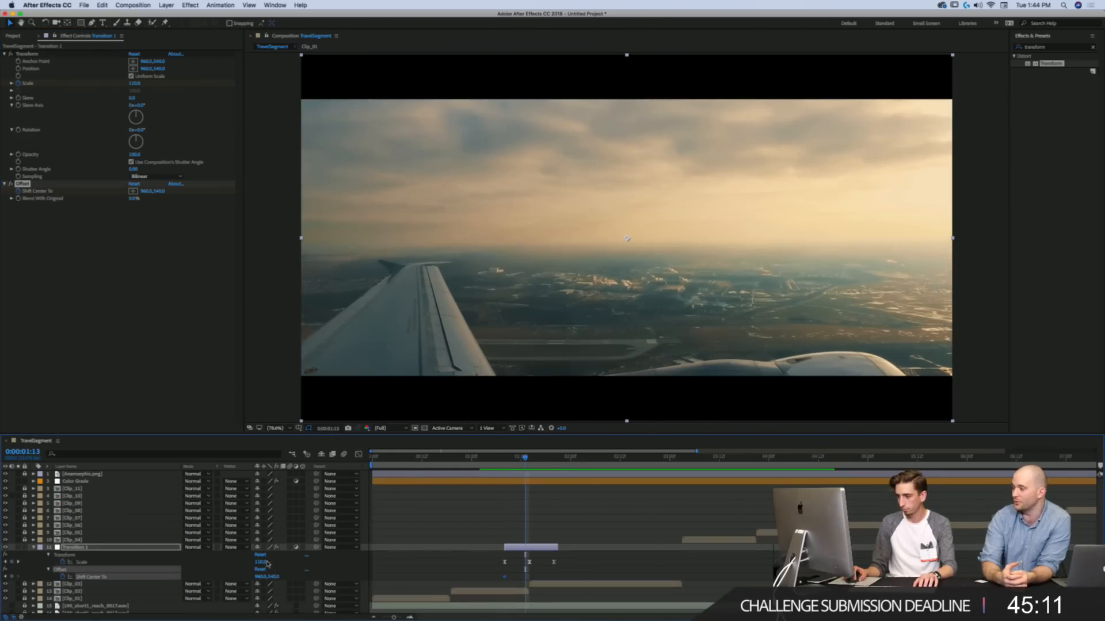
drag(262, 563, 288, 563)
key(super+z)
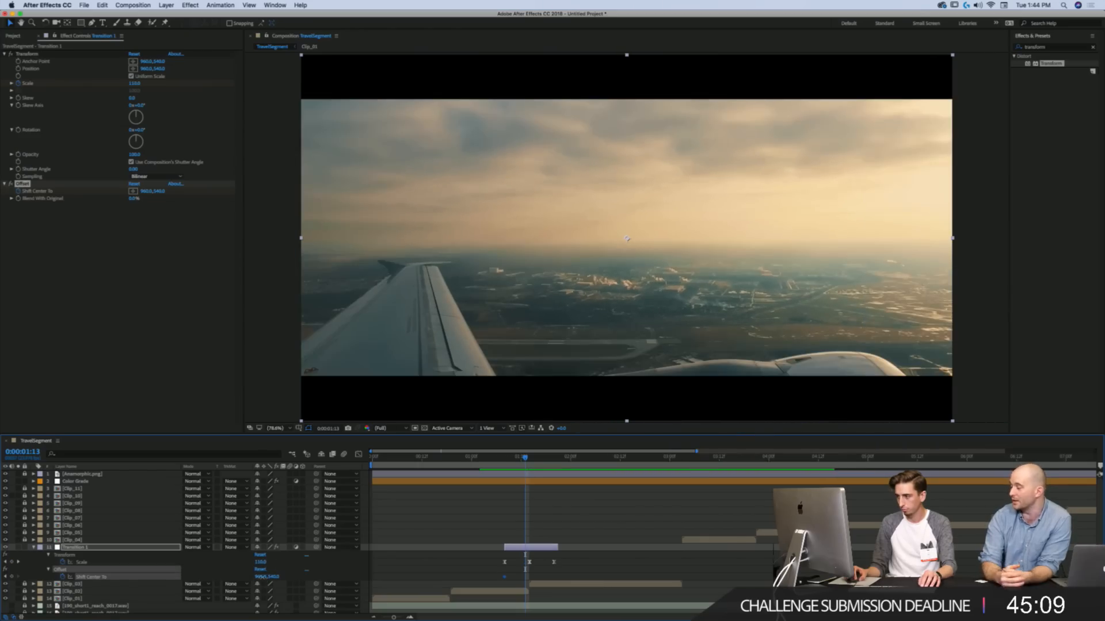
Step: Keyframe Transition 1's Shift Center To vertically, up to 960, 516 at 0:00:01:10 and down at 0:00:01:12
drag(281, 575, 266, 577)
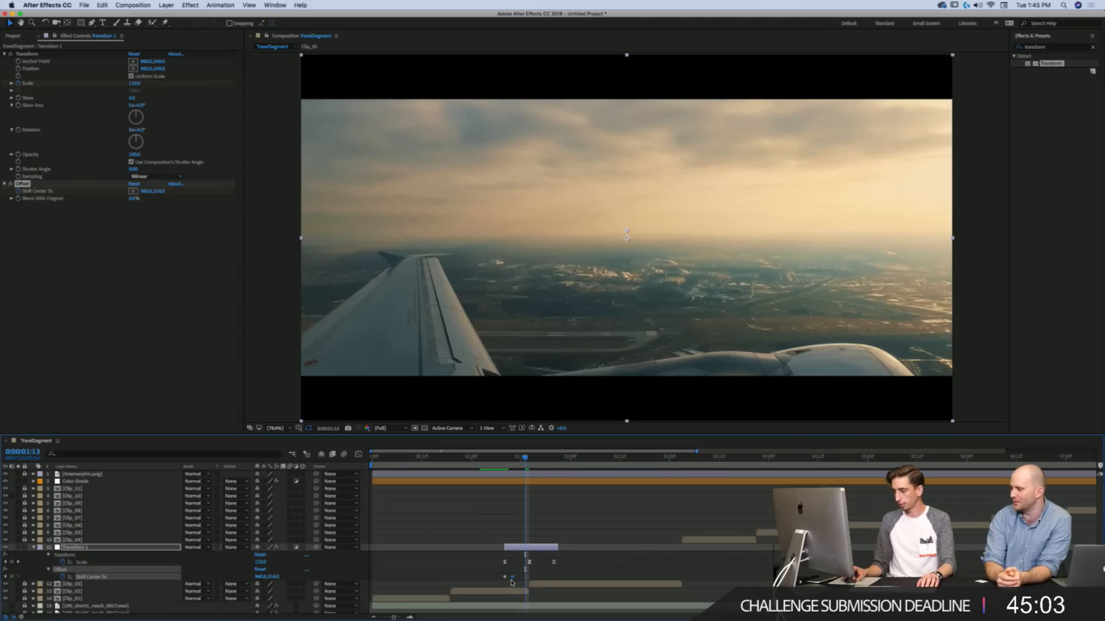
key(j)
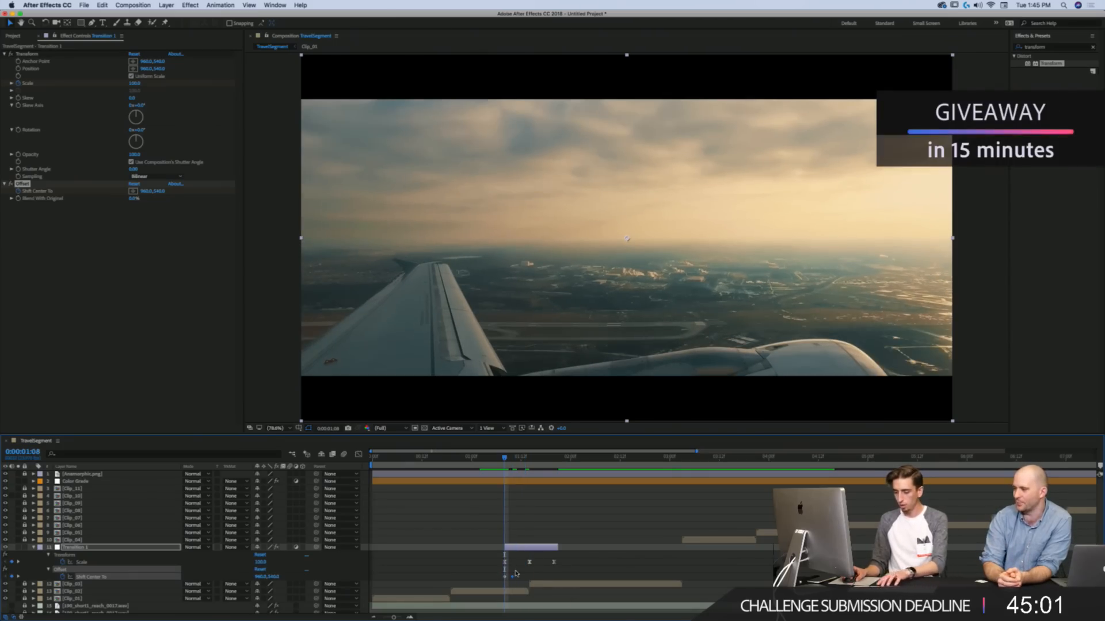
key(Page_Down)
key(Page_Down)
key(Page_Down)
key(Page_Down)
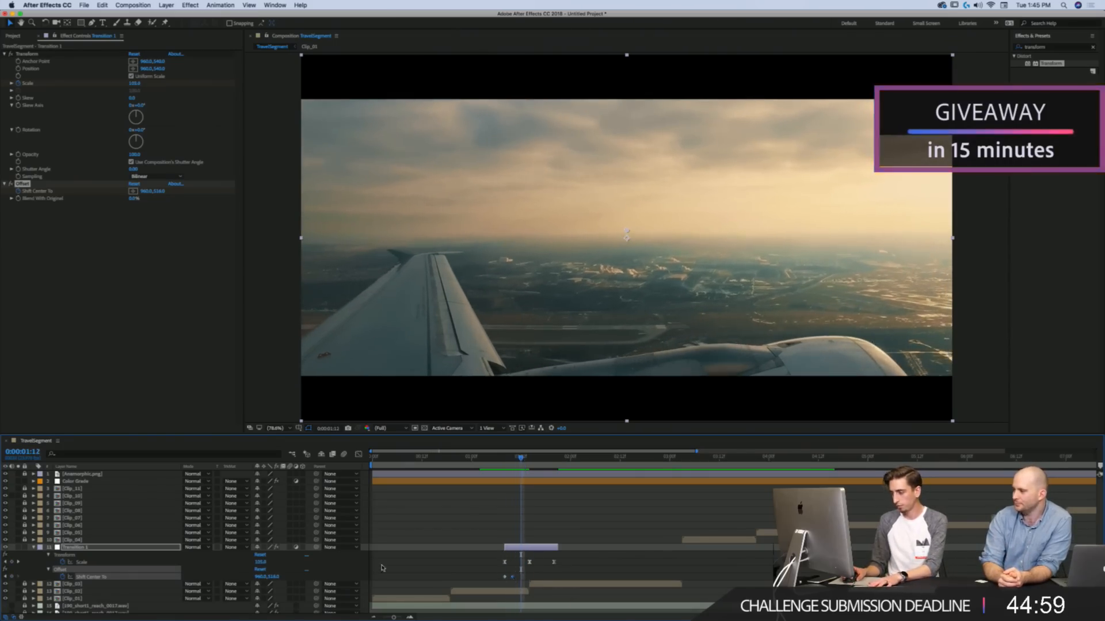
drag(272, 577, 344, 567)
Step: Add further alternating up and down Shift Center To keyframes every few frames, ending at 960, 643 at 0:00:01:20
key(Page_Down)
key(Page_Down)
key(Page_Down)
key(Page_Down)
key(Page_Down)
key(Page_Down)
key(Page_Down)
key(Page_Down)
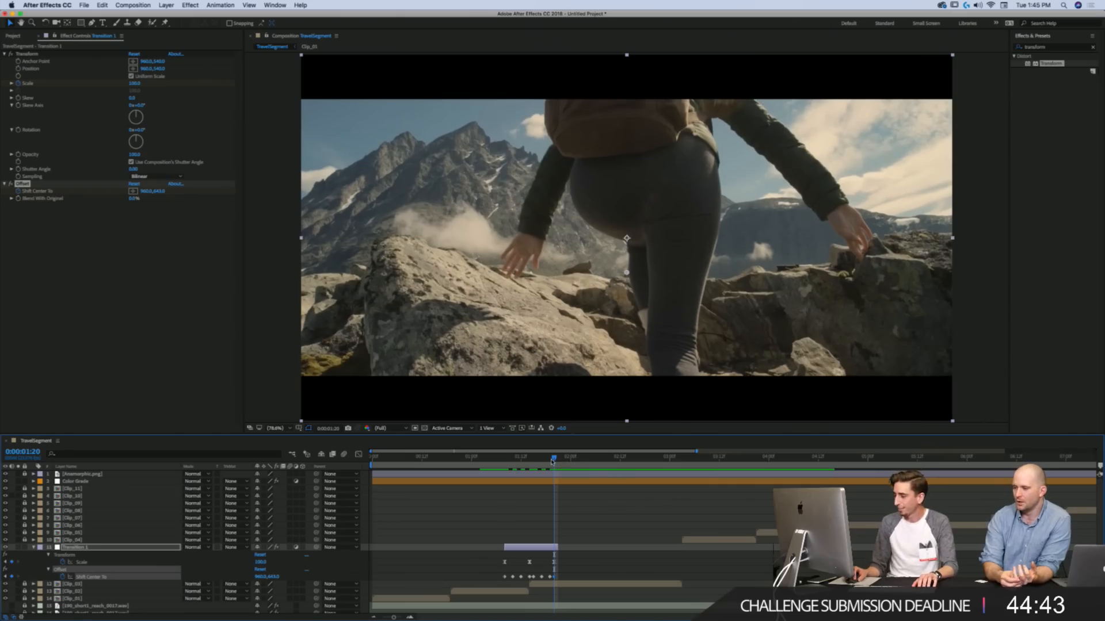
Step: Play back the transition from its start and step through its frames to check the vertical shake
drag(554, 459, 502, 460)
key(space)
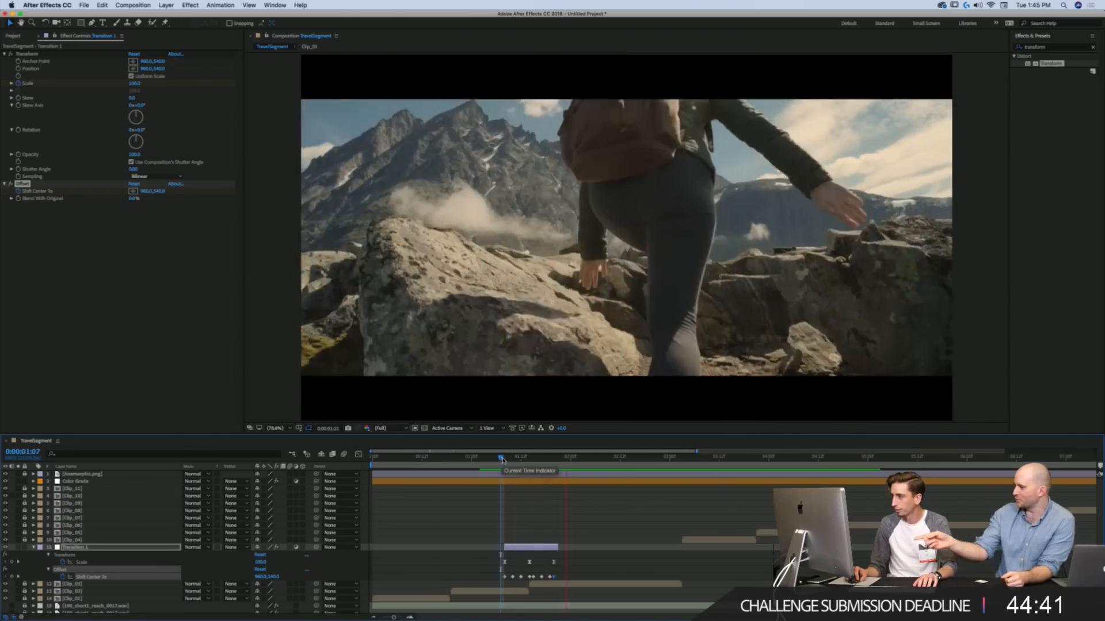
key(space)
click(504, 460)
key(space)
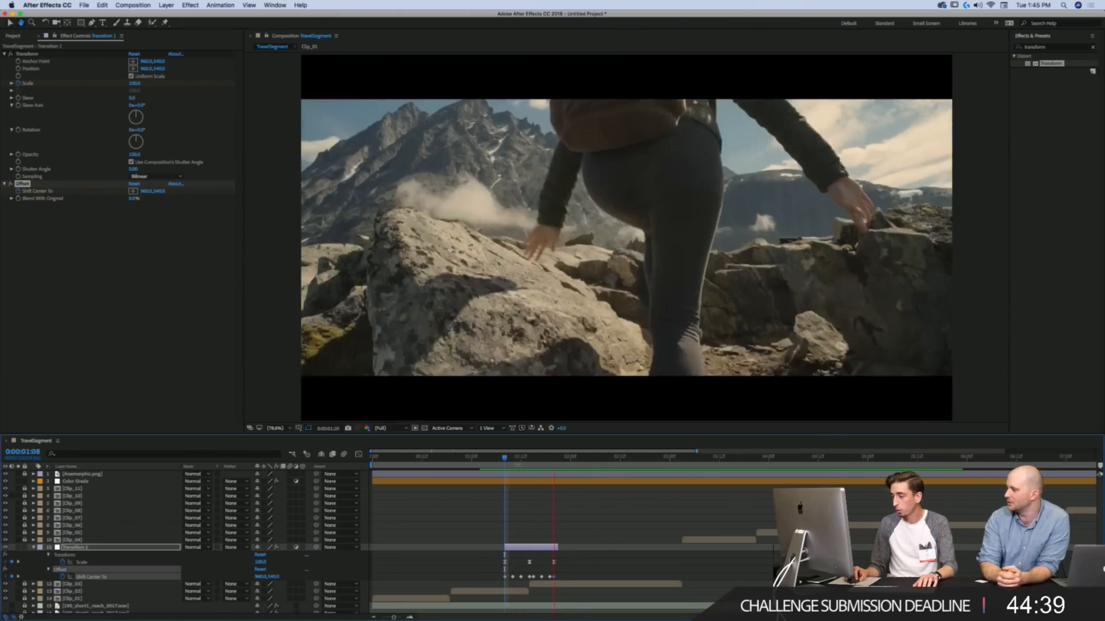
key(space)
drag(506, 462, 529, 461)
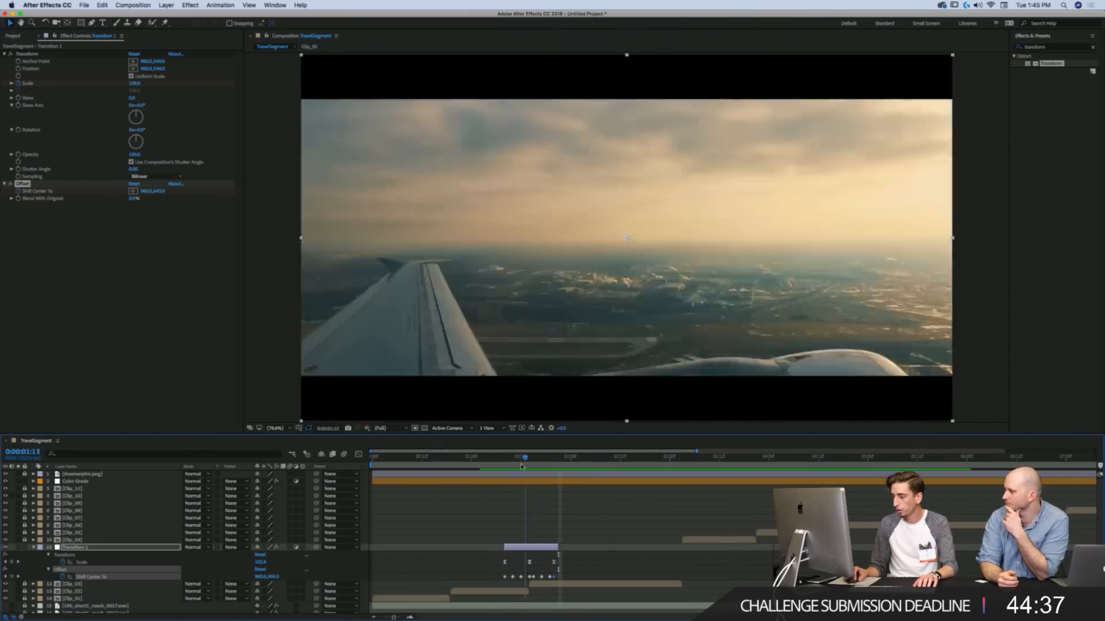
key(Page_Down)
click(509, 465)
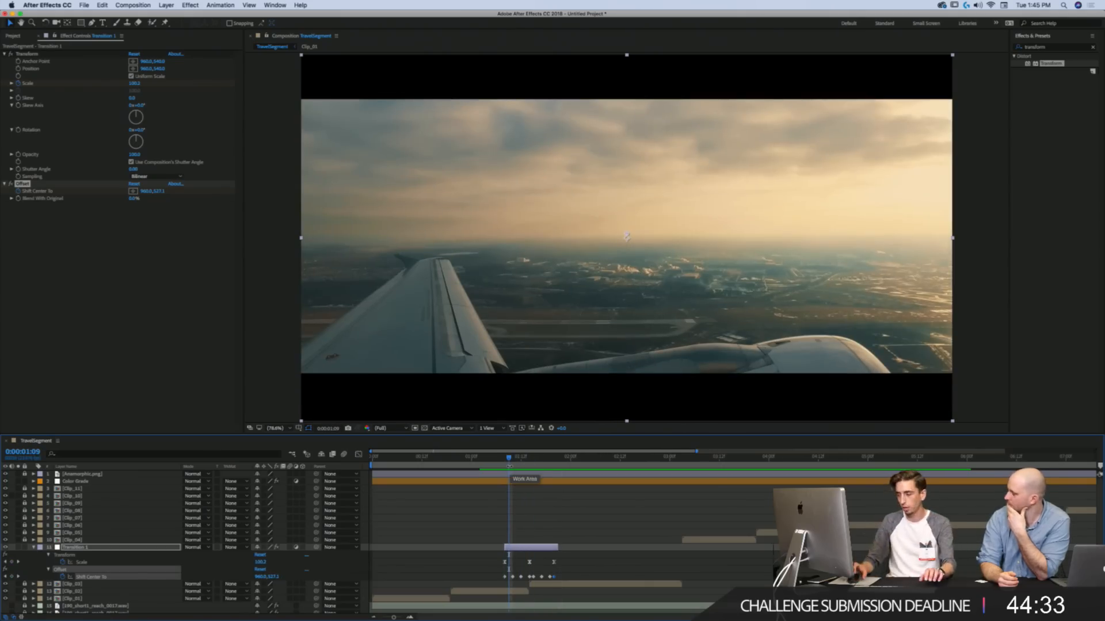
key(Page_Down)
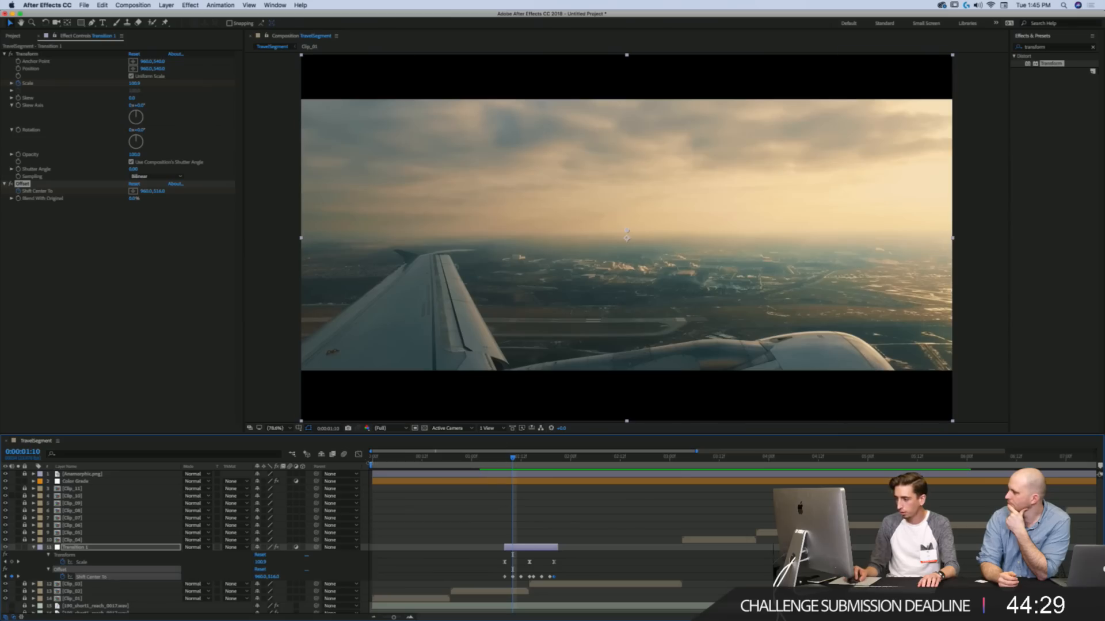
Step: Adjust the heights of the Shift Center To keyframes in the graph, including lowering the last one, and replay the shake
click(358, 454)
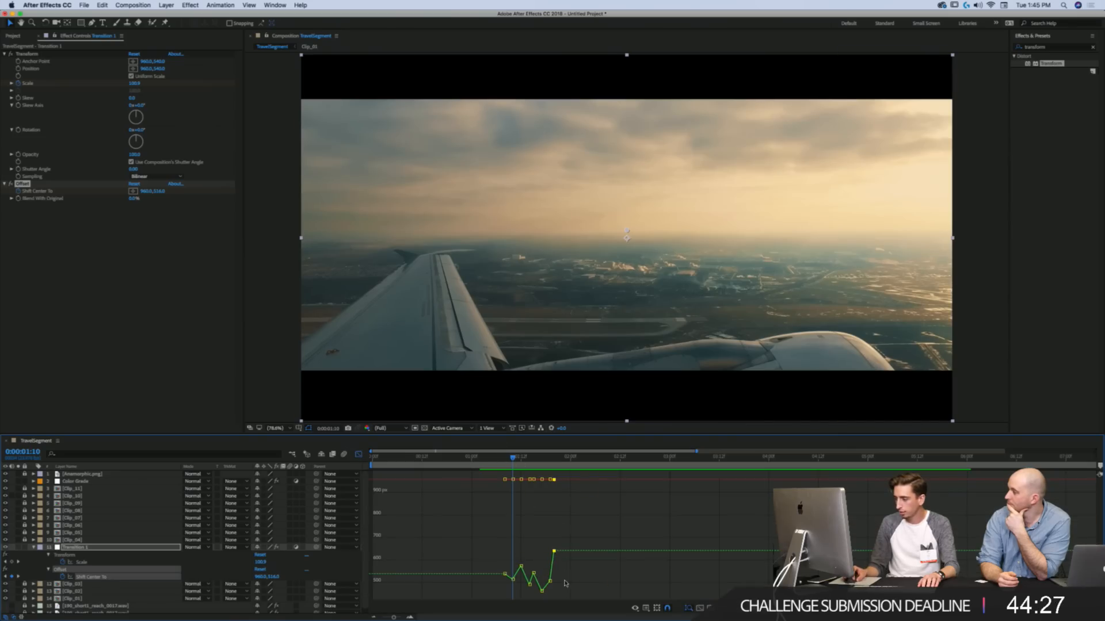
drag(520, 566, 558, 579)
click(503, 457)
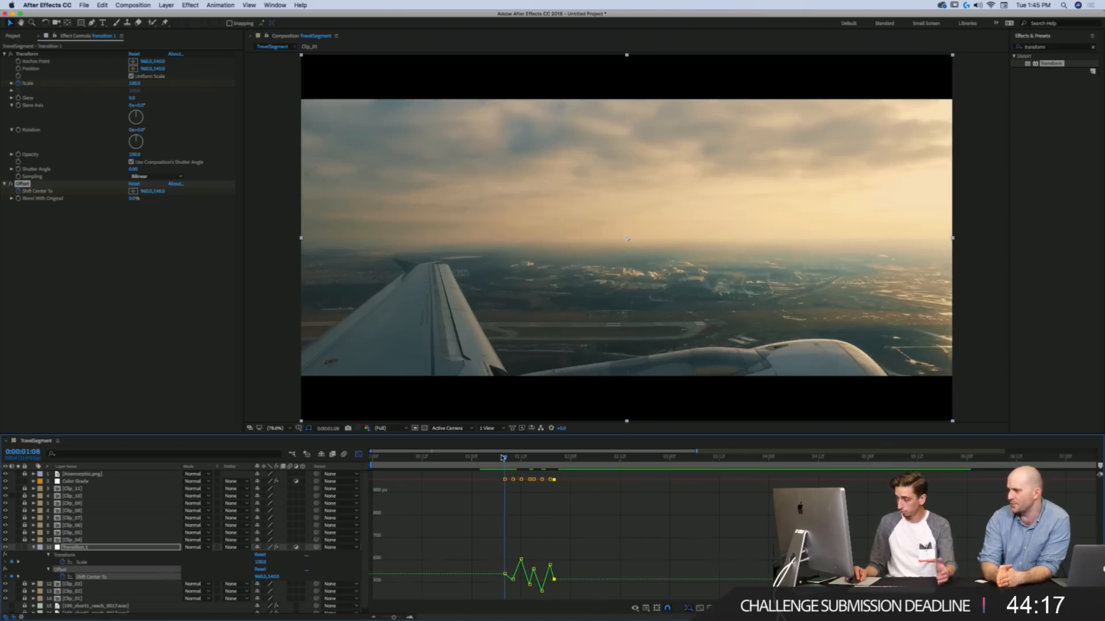
key(space)
key(space)
click(501, 457)
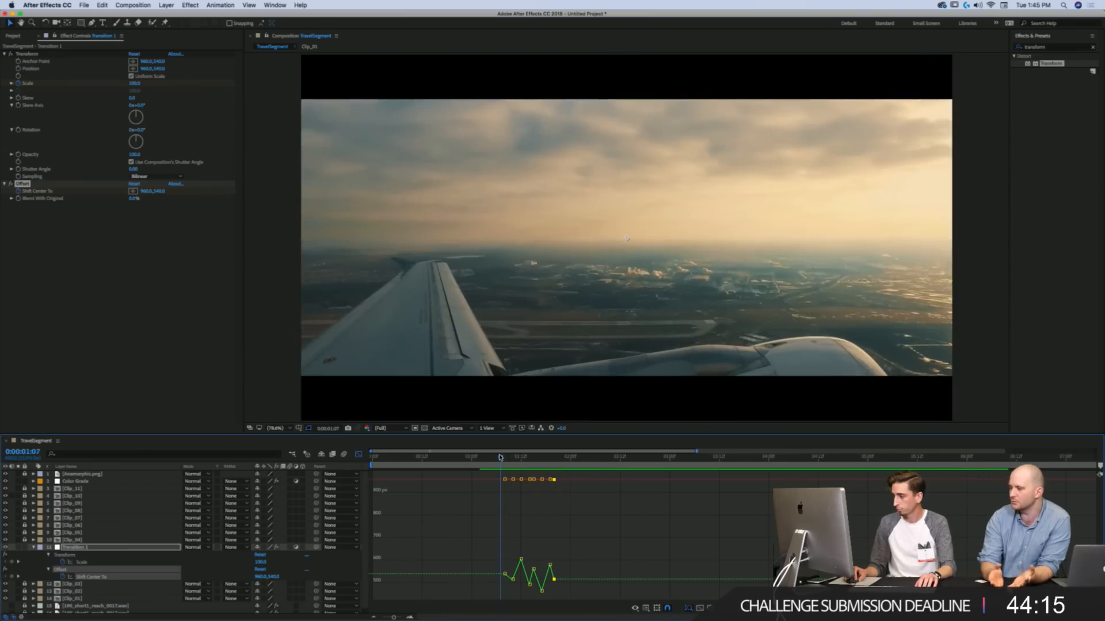
key(space)
click(495, 456)
key(space)
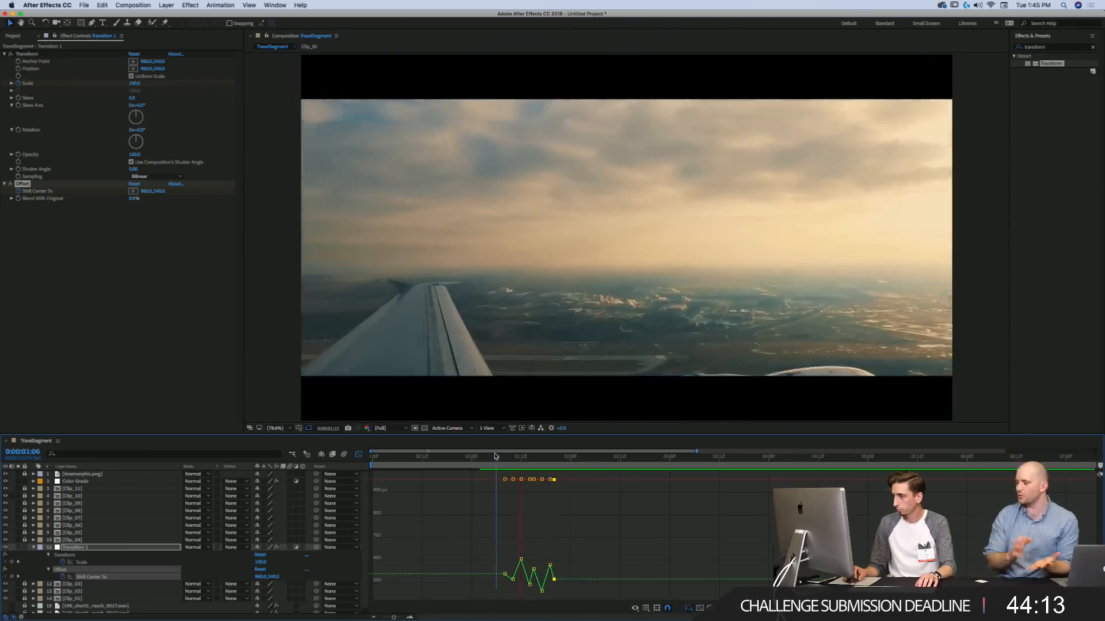
Step: Close the graph, remove all Shift Center To keyframes and reset the Offset effect to 960, 540 at 0:00:01:08
click(358, 454)
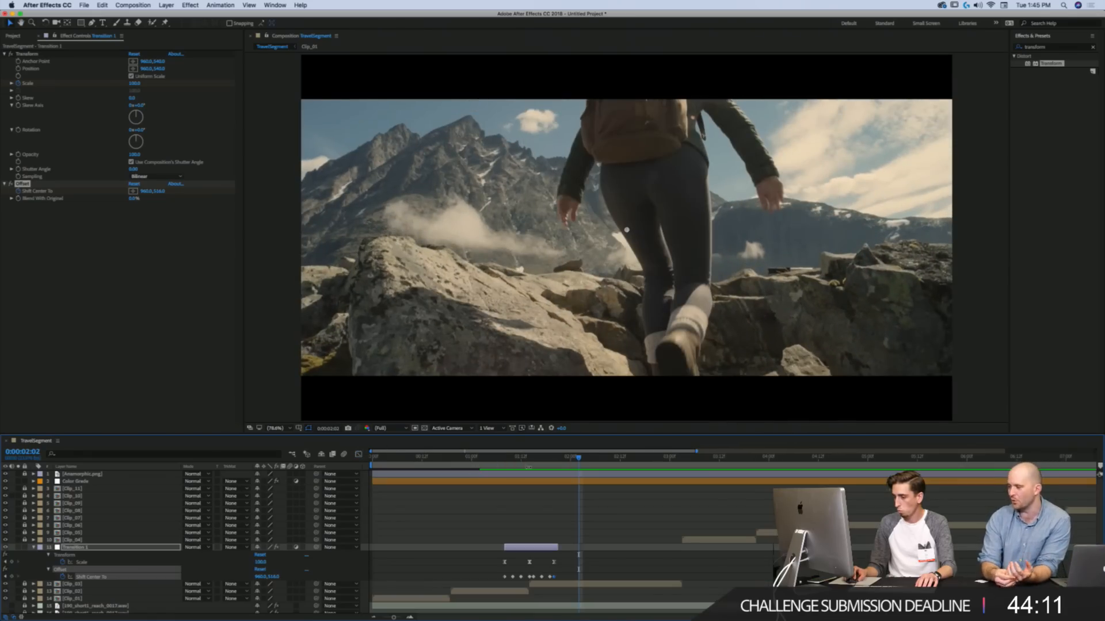
click(504, 458)
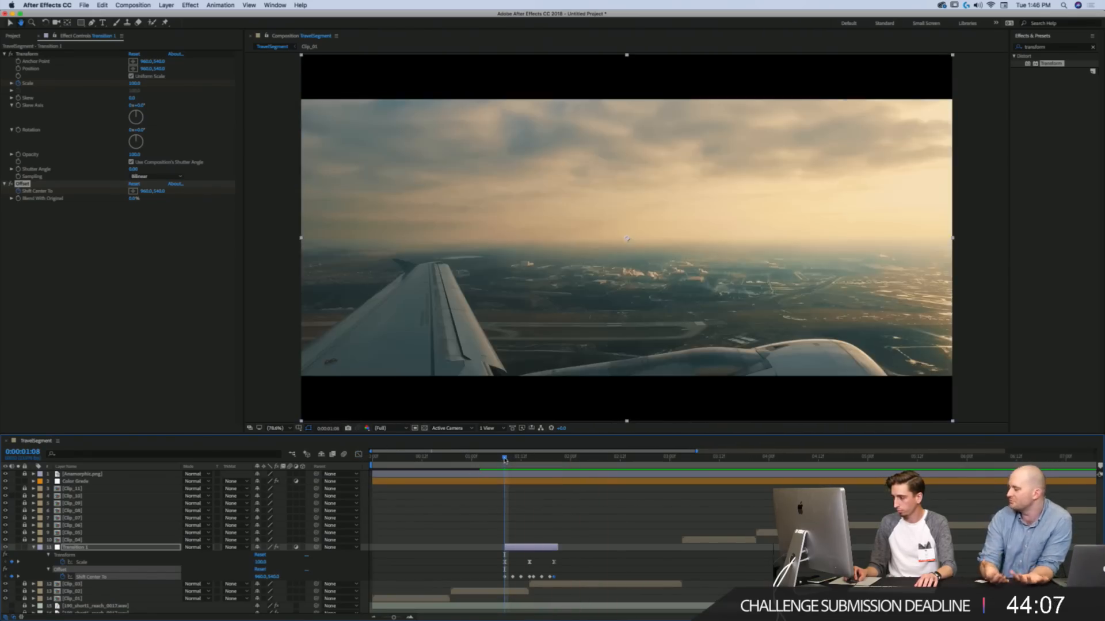
drag(504, 459, 512, 459)
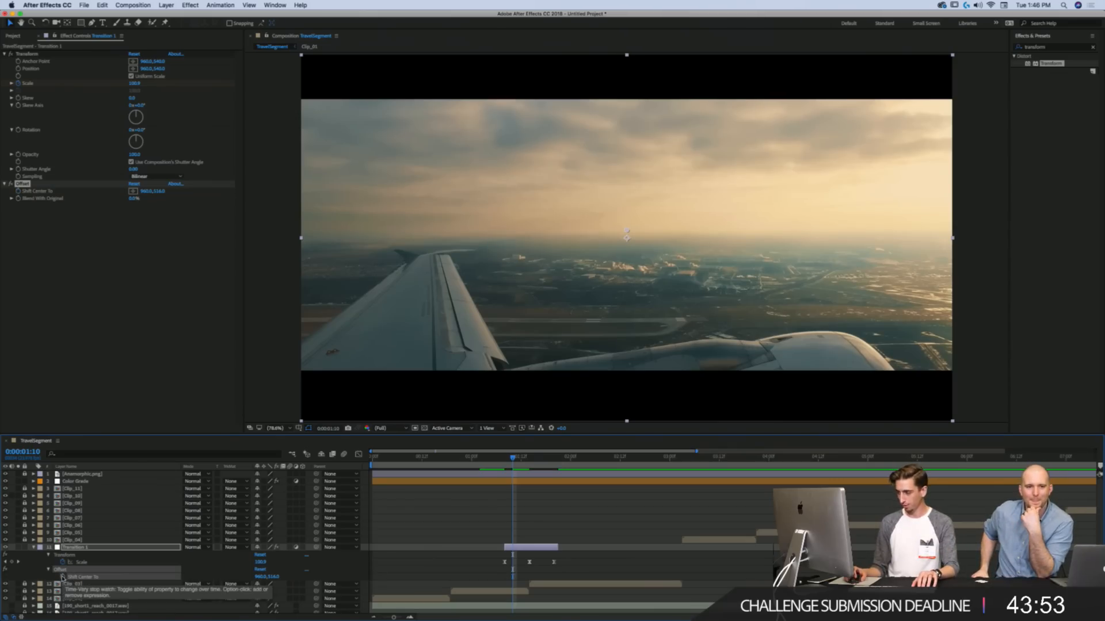
key(j)
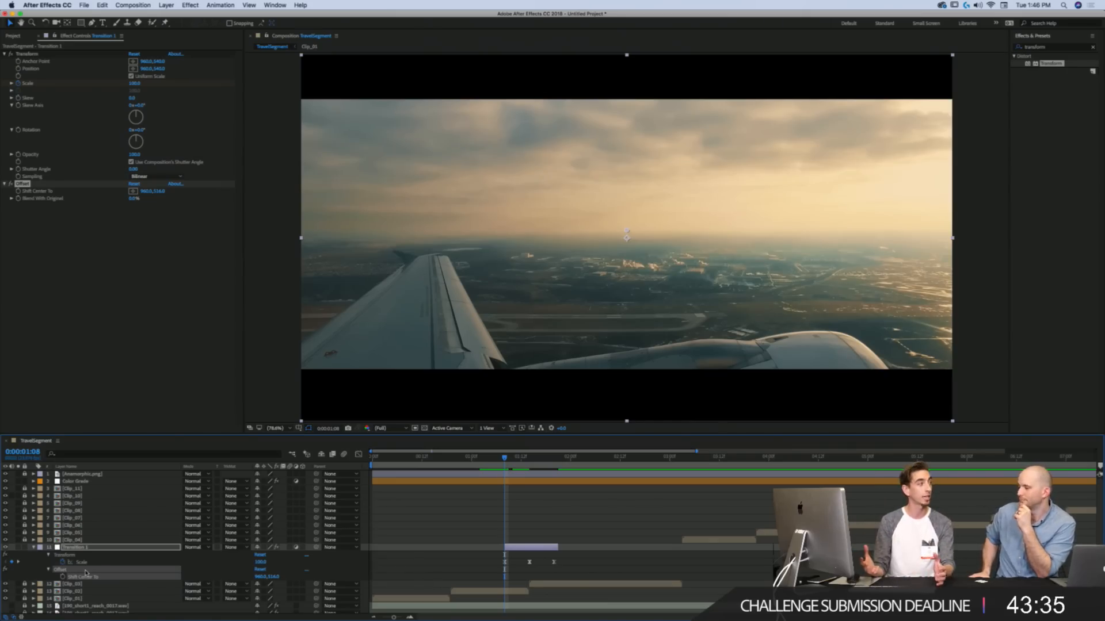
click(261, 570)
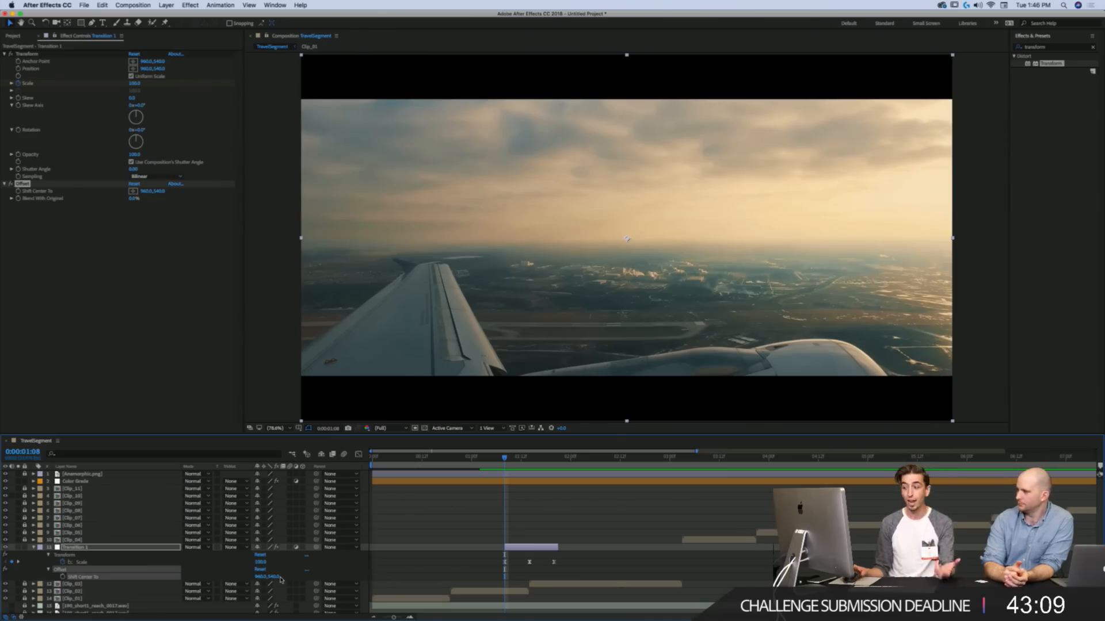
Step: Add a wiggle expression with an amplitude of 20 to the Offset effect's Shift Center To on Transition 1
alt+click(64, 577)
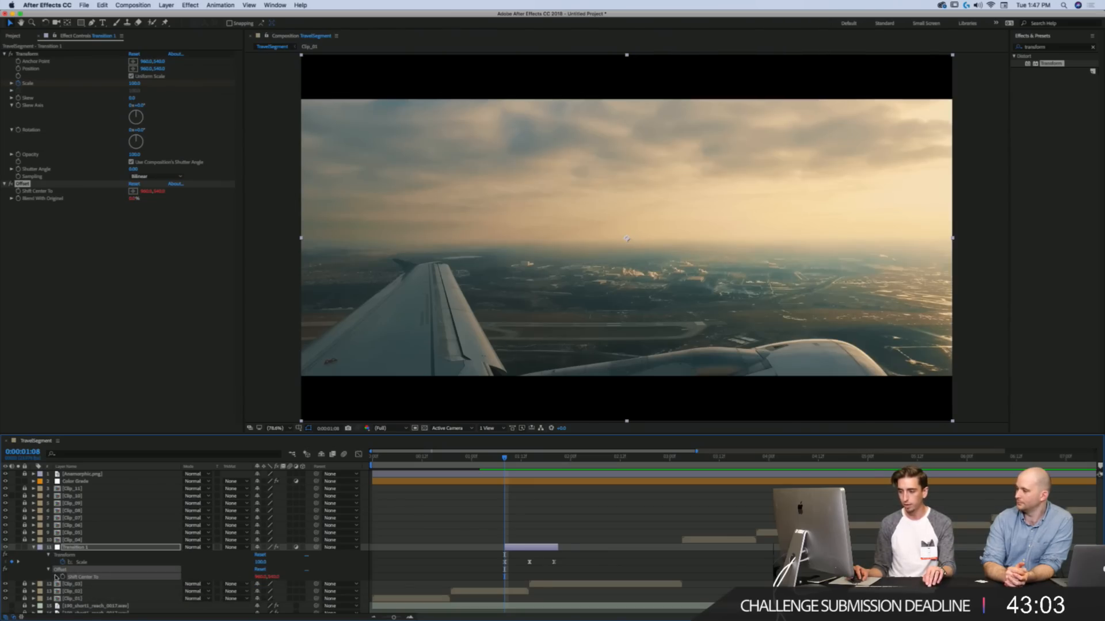
click(56, 577)
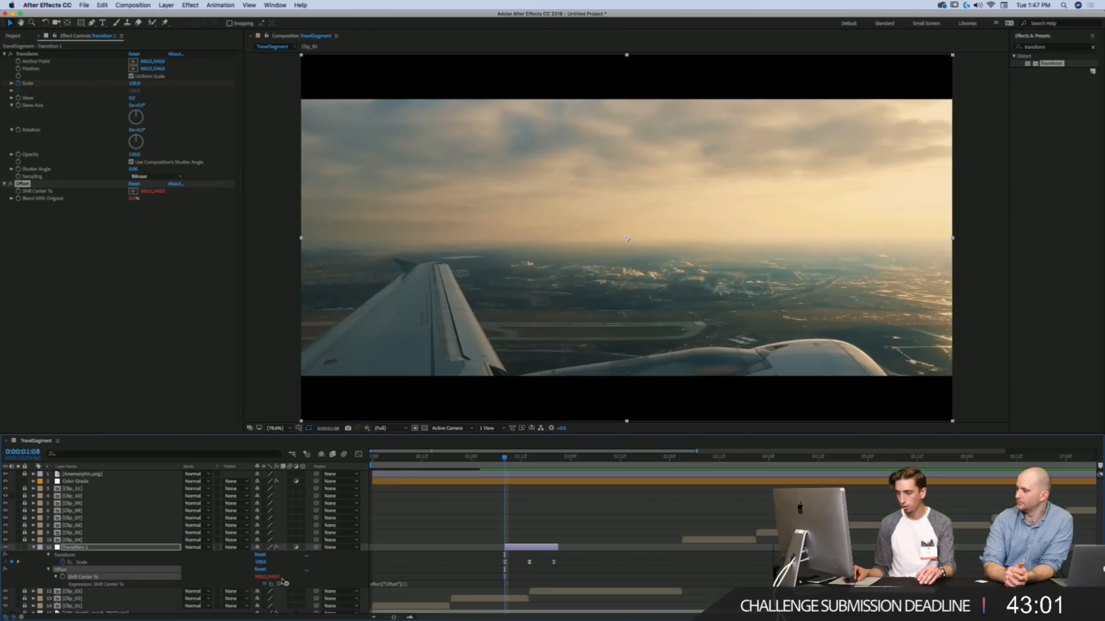
click(384, 584)
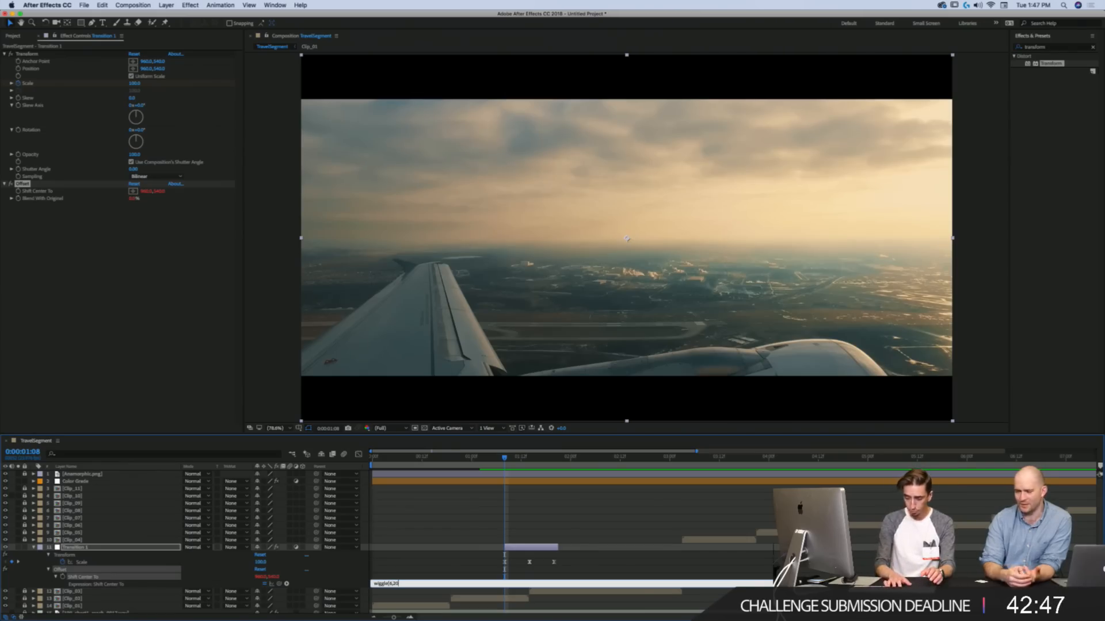
text())
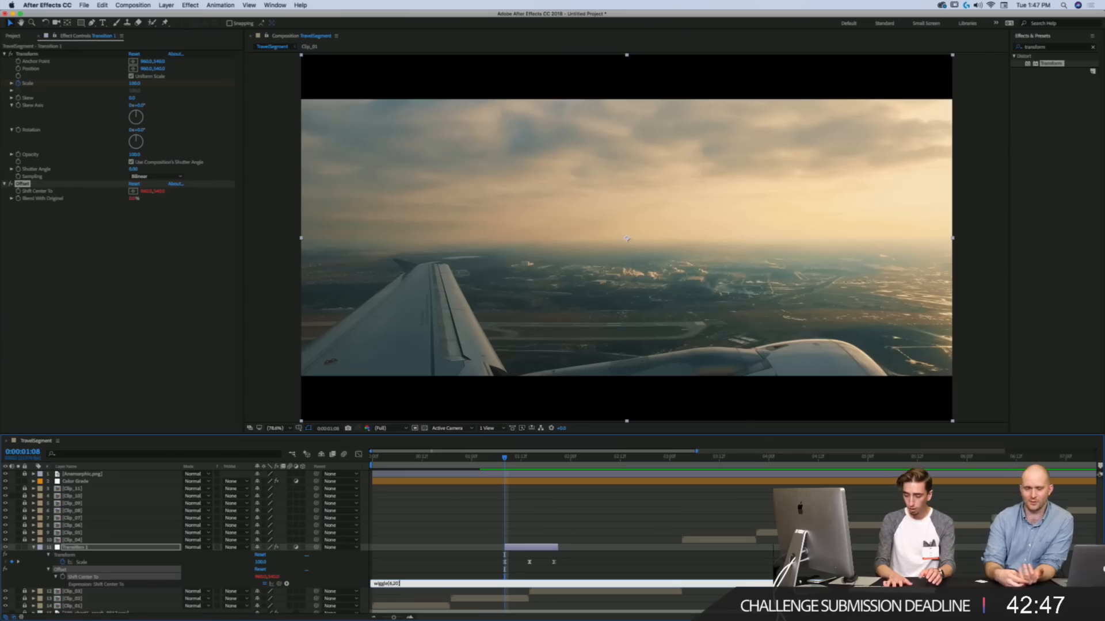
click(388, 565)
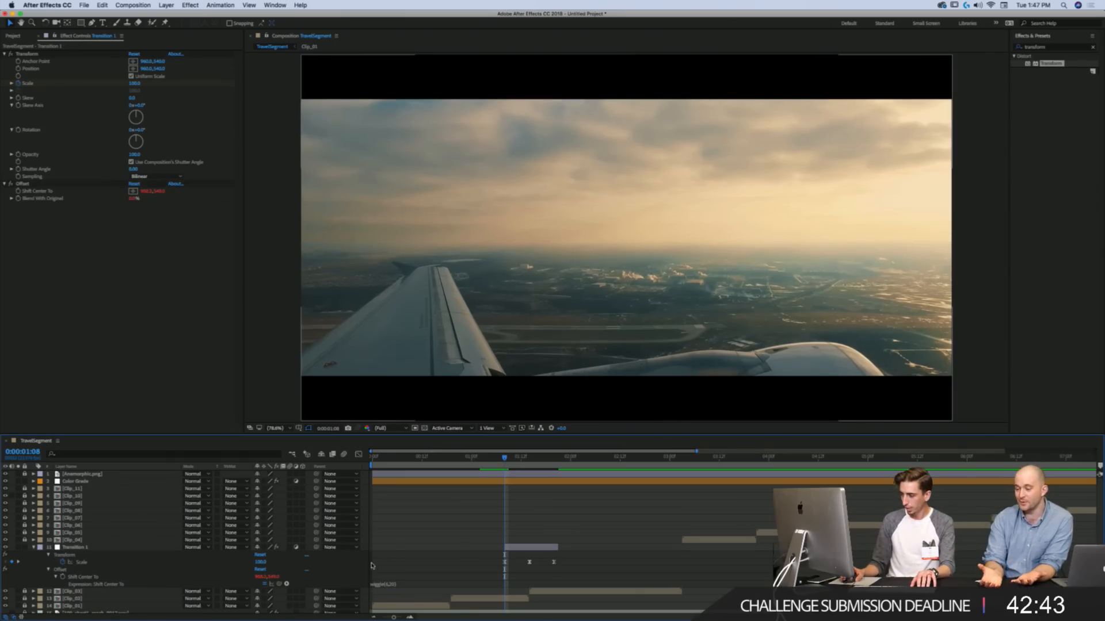
Step: Preview the wiggle and extend the start of Transition 1 back to the beginning of Clip_02
key(space)
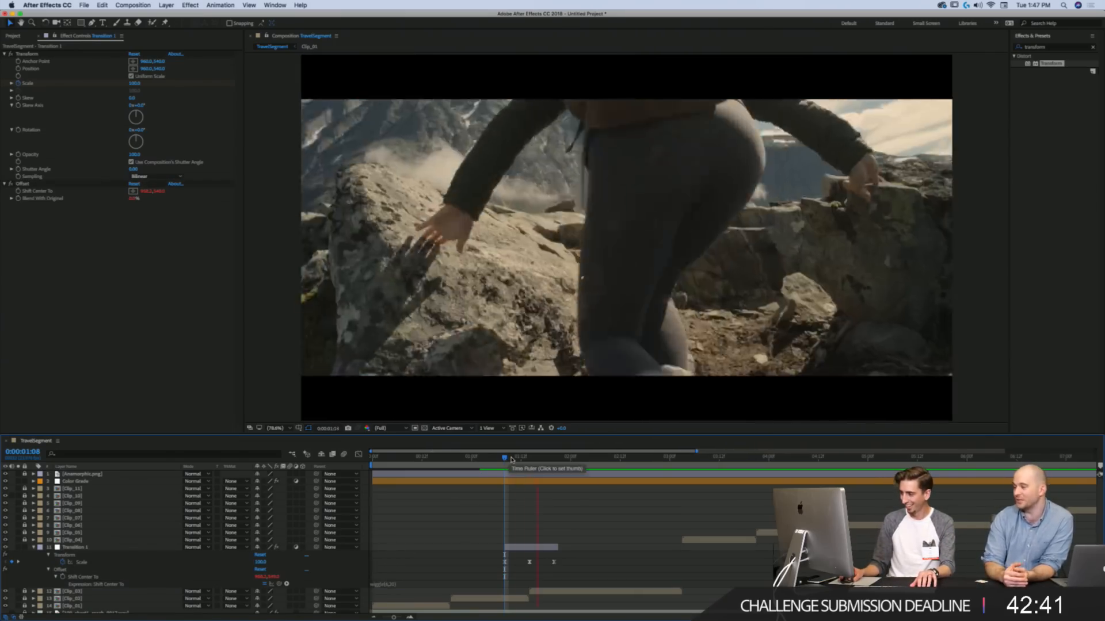
key(space)
key(space)
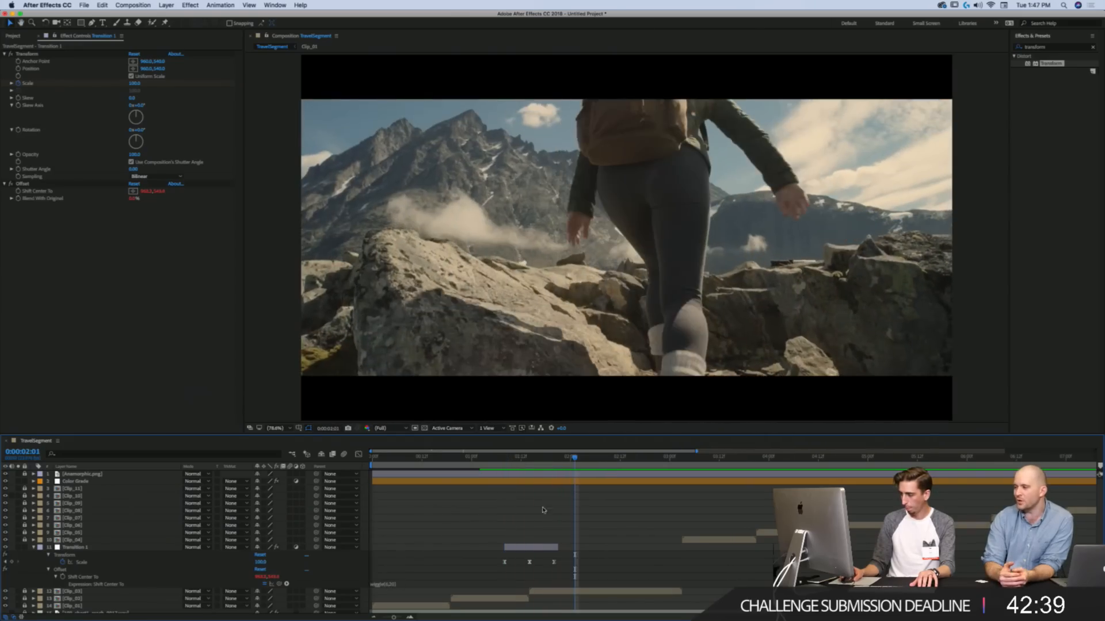
key(space)
drag(505, 548, 448, 548)
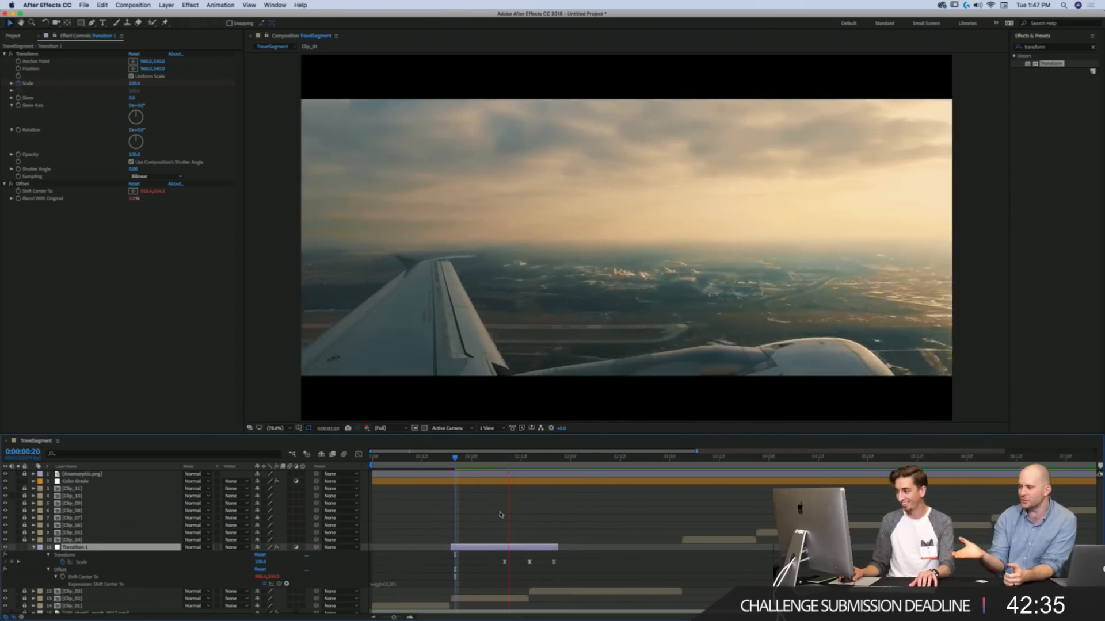
drag(530, 458, 463, 458)
Step: Set the wiggle amplitude in the Shift Center To expression to 200
click(393, 584)
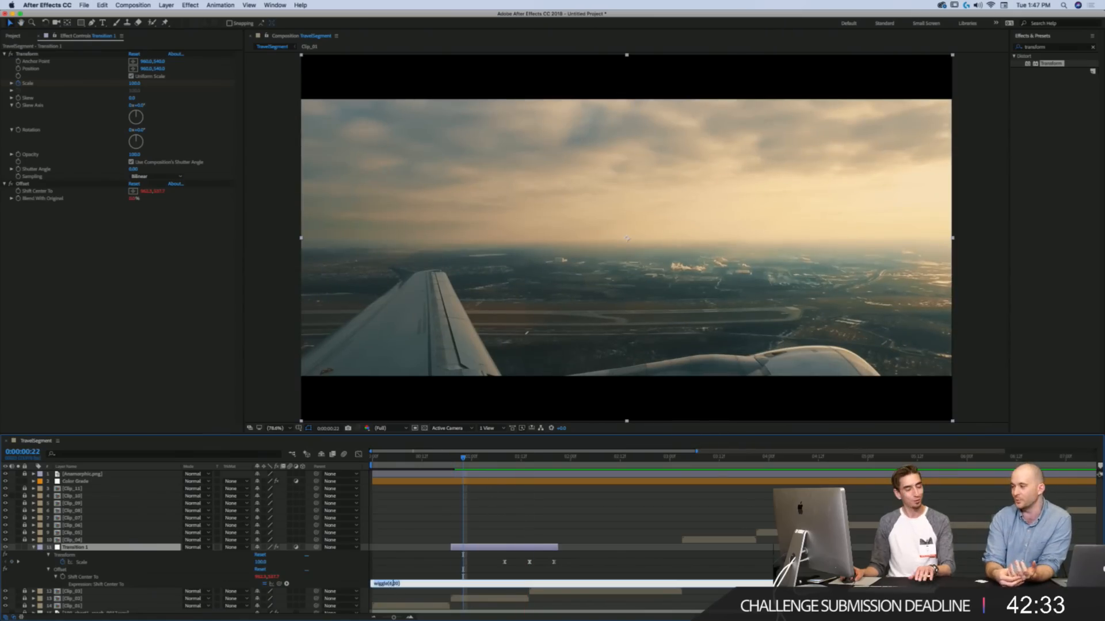
text(0)
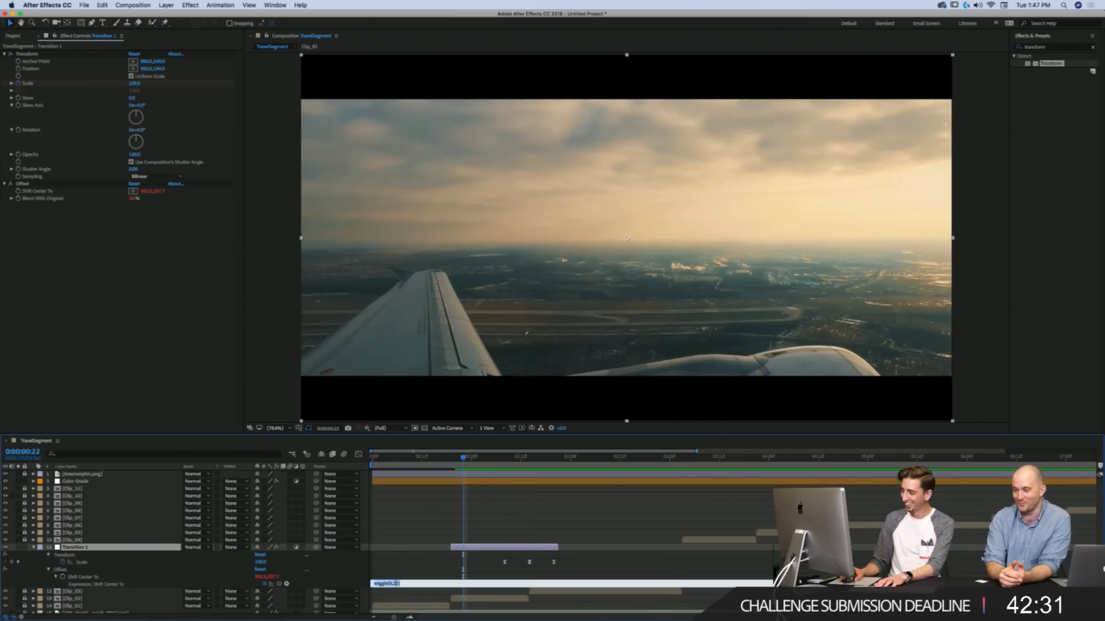
click(419, 599)
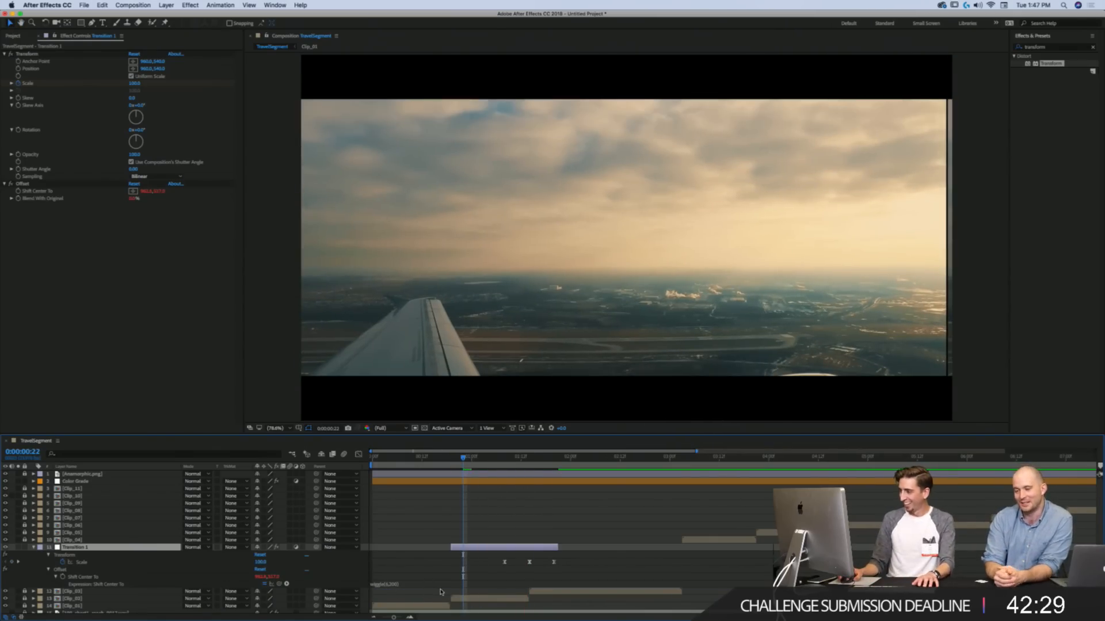
Step: Play back the shake from the start of Transition 1 and scrub through its first frames to 0:00:01:00
key(space)
key(space)
key(i)
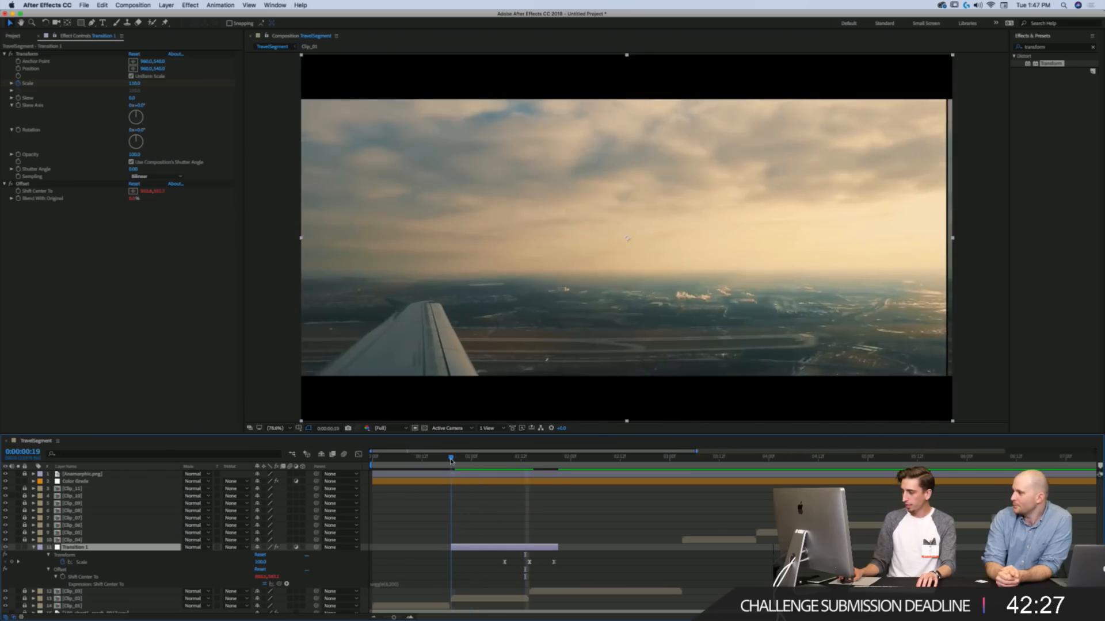
key(space)
click(452, 460)
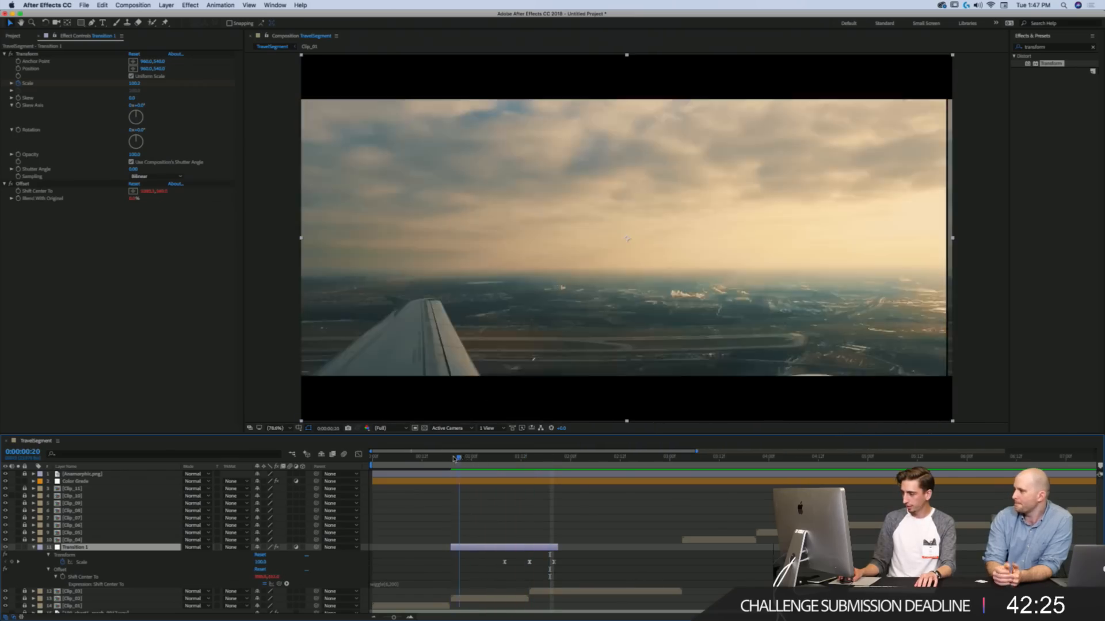
drag(448, 467, 472, 465)
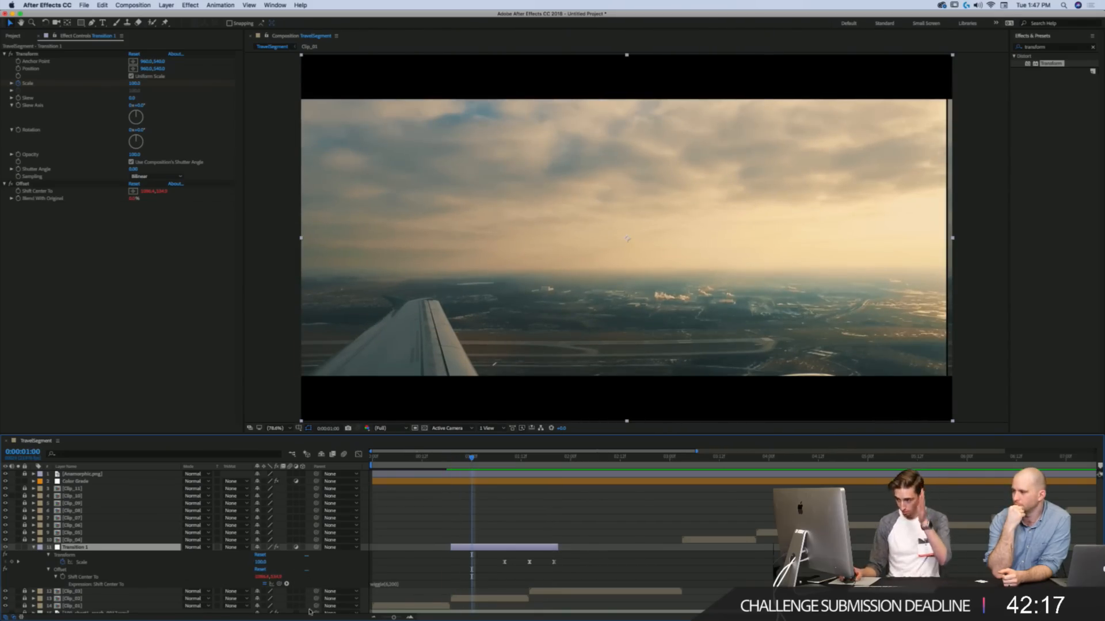
Step: Clear the Shift Center To expression and begin an array whose first component keeps the horizontal value: [value[0],
click(391, 584)
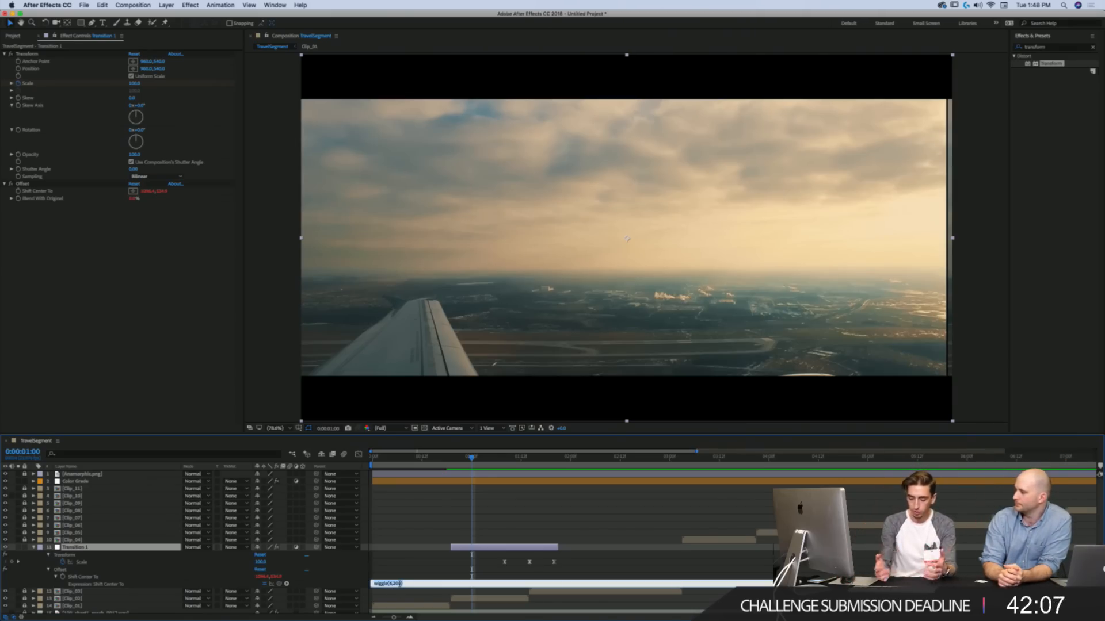
key(BackSpace)
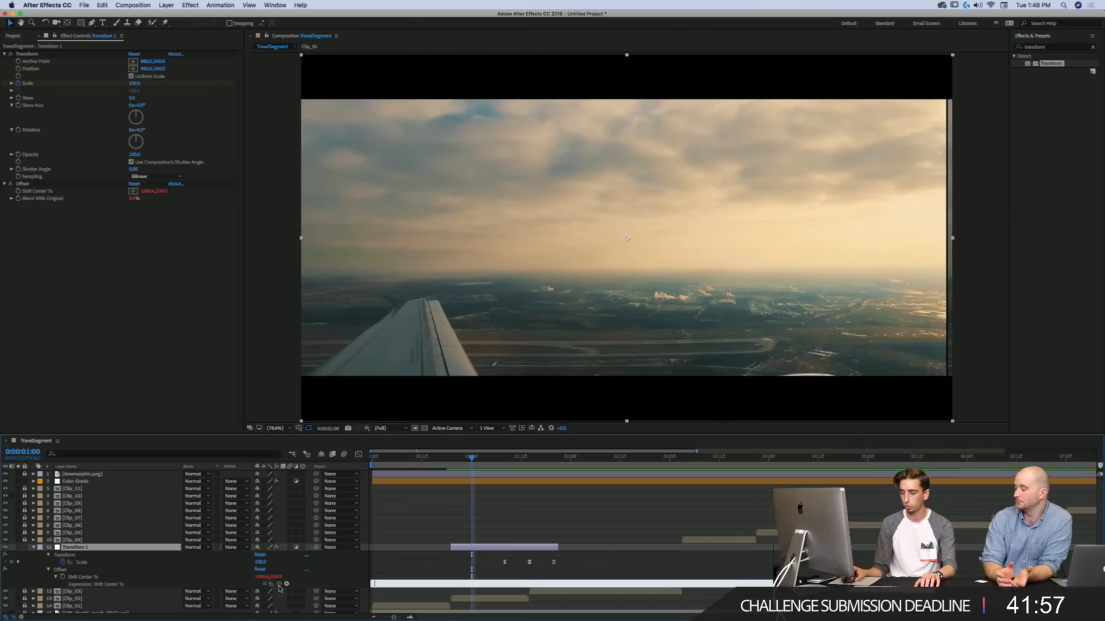
mouse_move(279, 584)
mouse_down()
mouse_move(282, 551)
mouse_move(262, 579)
mouse_up()
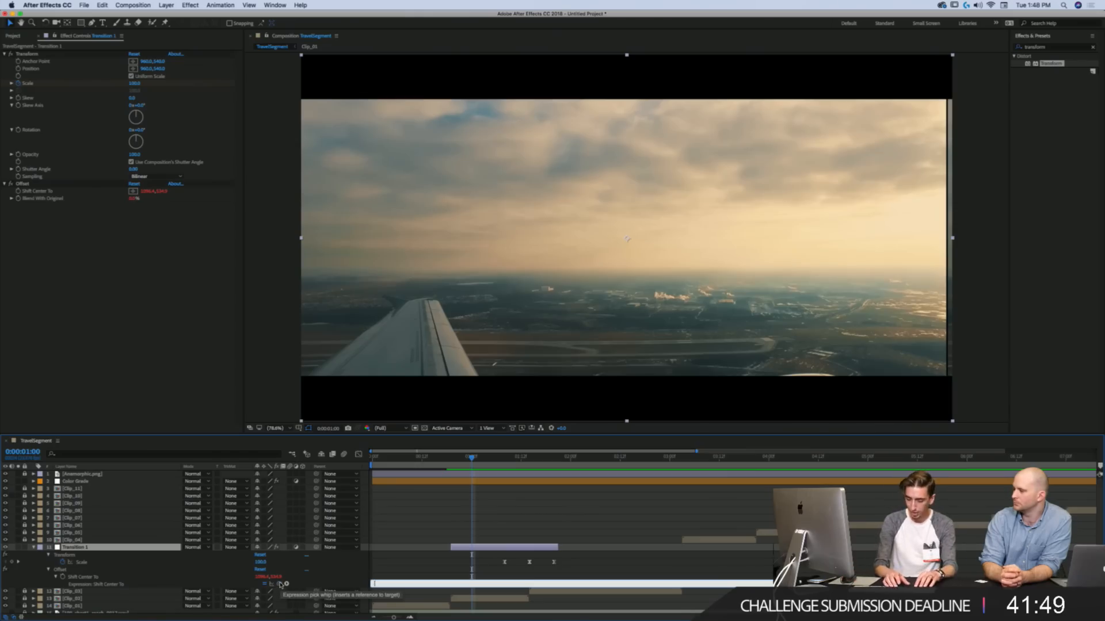
text(alue)
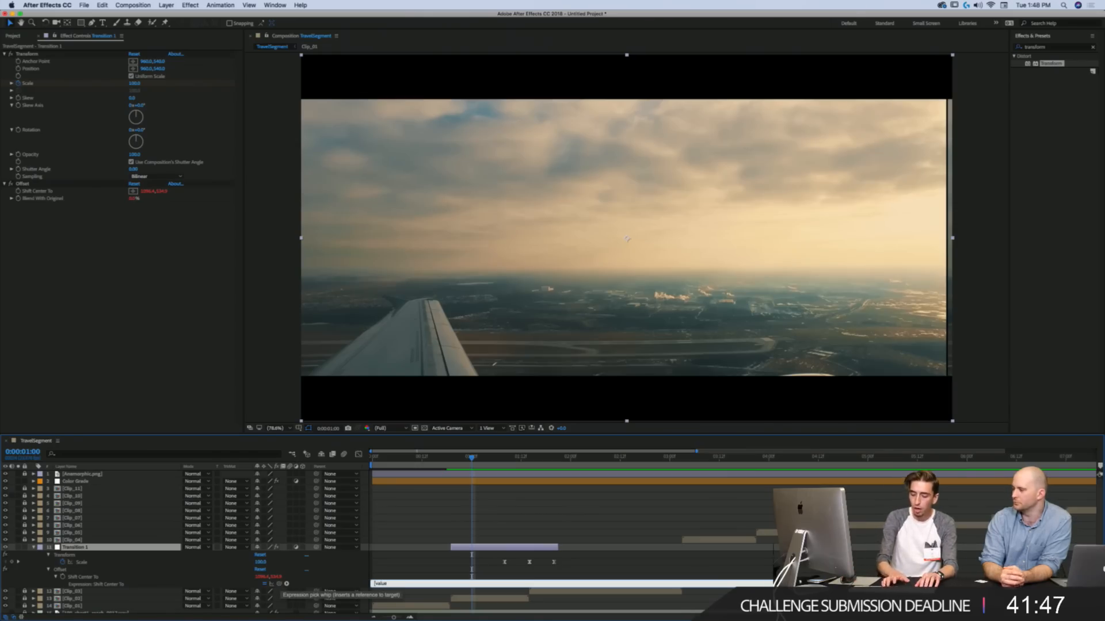
text(])
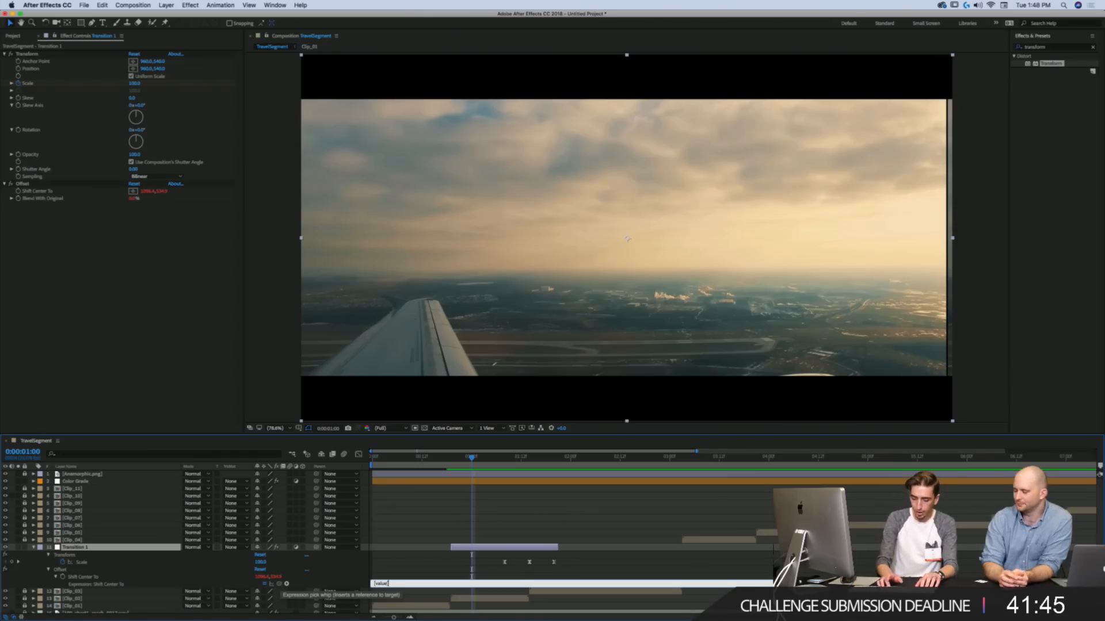
mouse_move(278, 584)
mouse_down()
mouse_move(260, 577)
mouse_move(275, 580)
mouse_up()
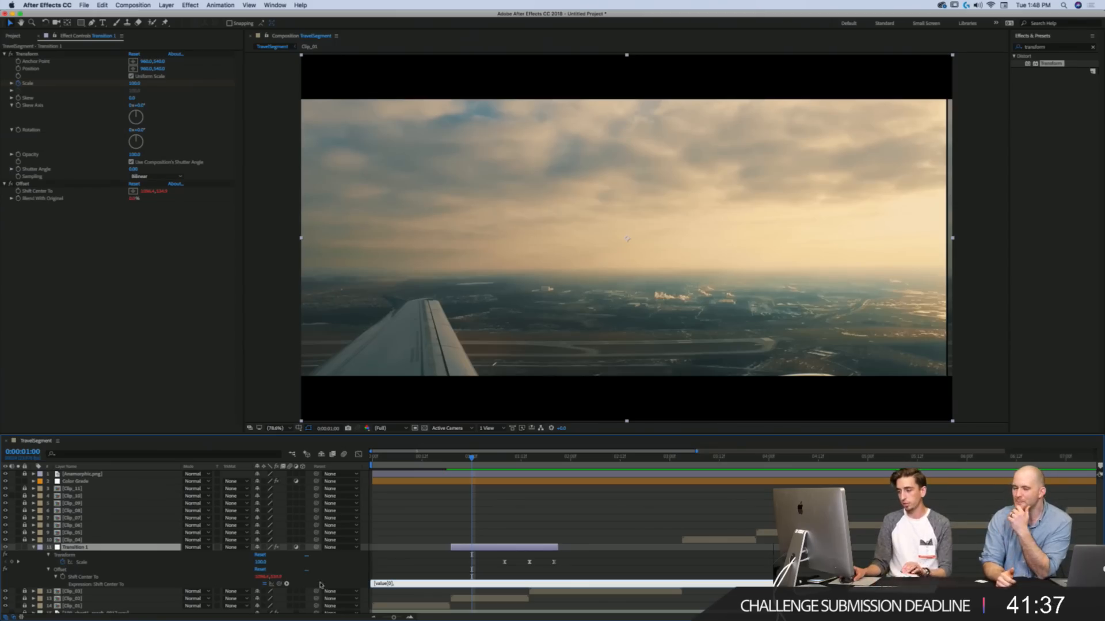
text(,)
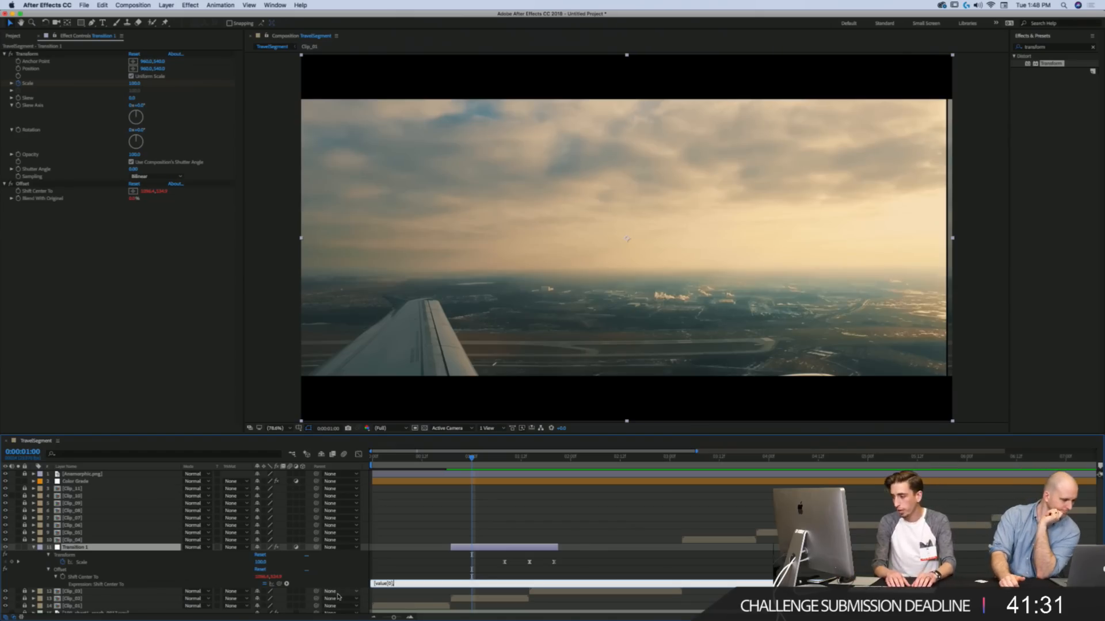
Step: Complete and apply the Shift Center To array with wiggle(12,100)[1] as its vertical component
text(wiggle()
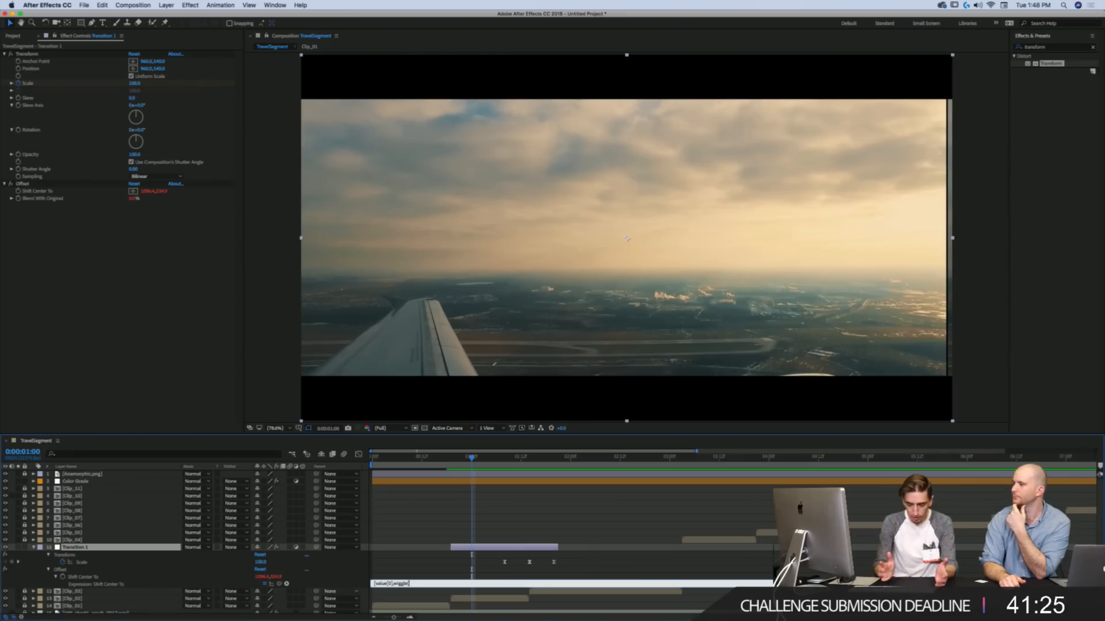
text(12)
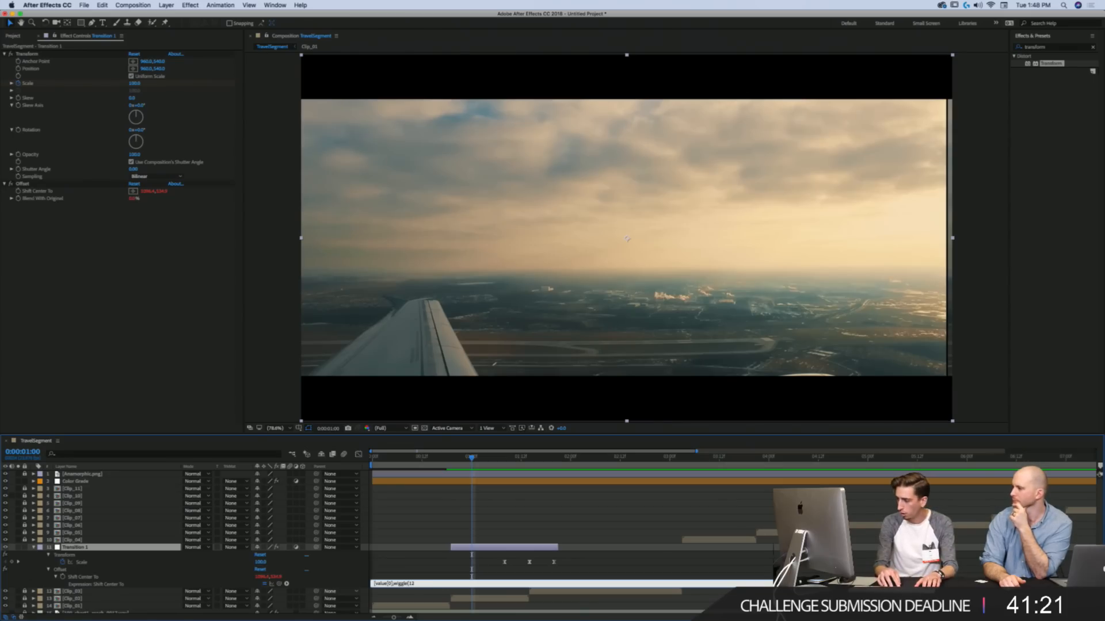
text(,100)
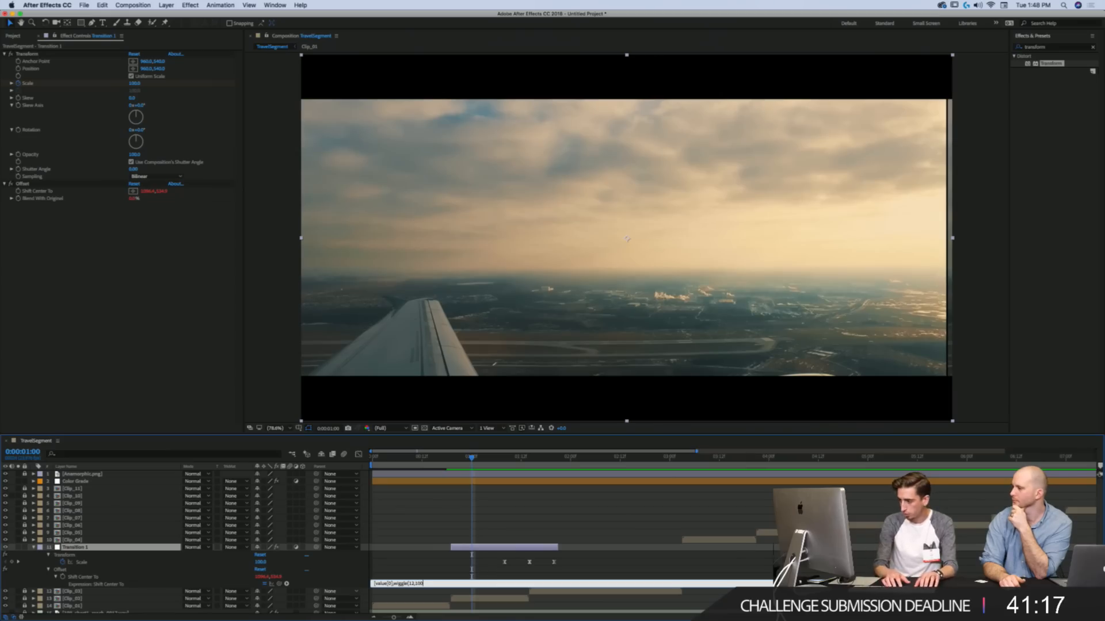
text()])
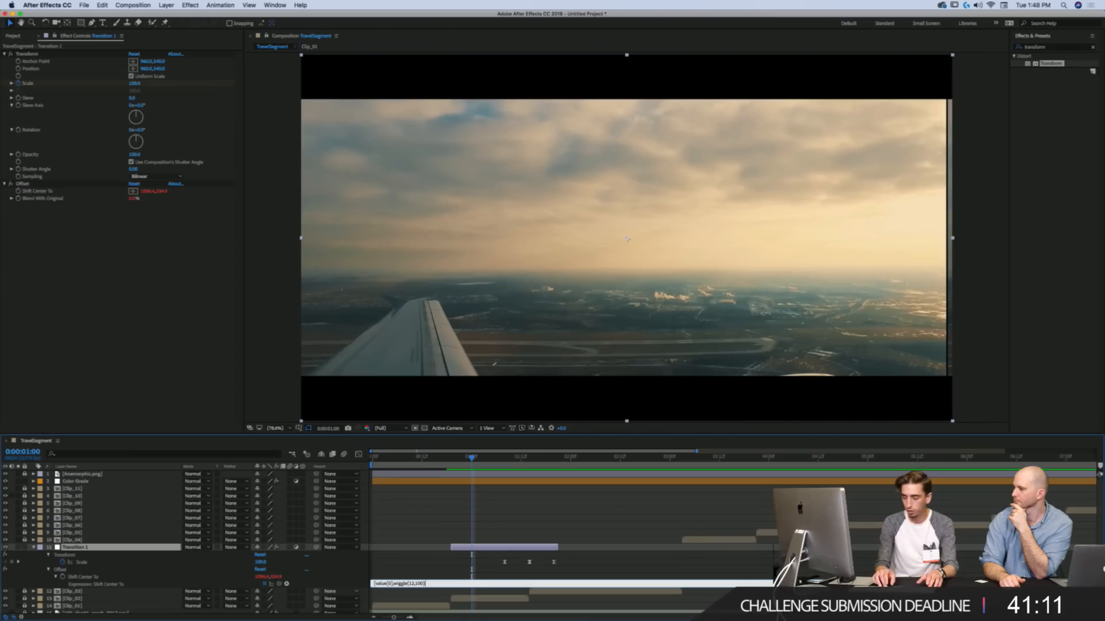
text([1)
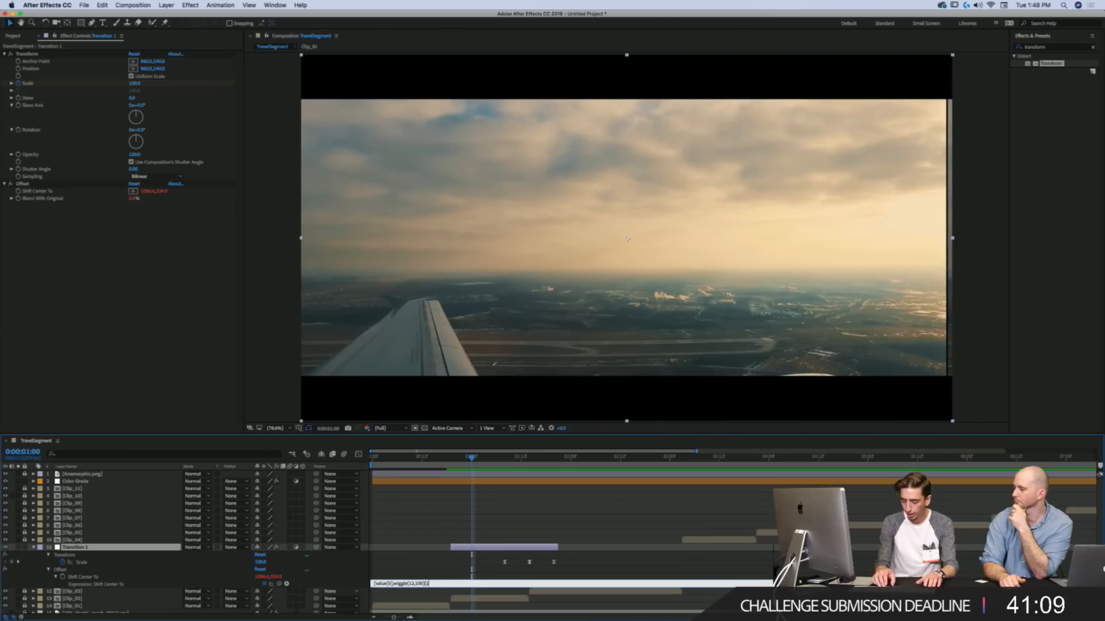
text(])
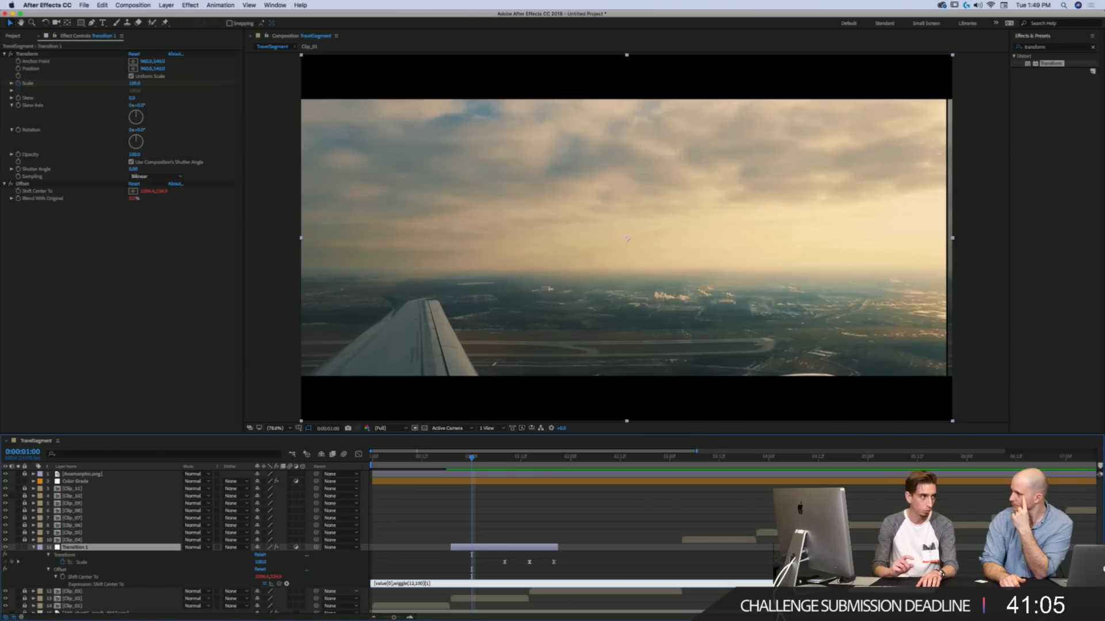
text(])
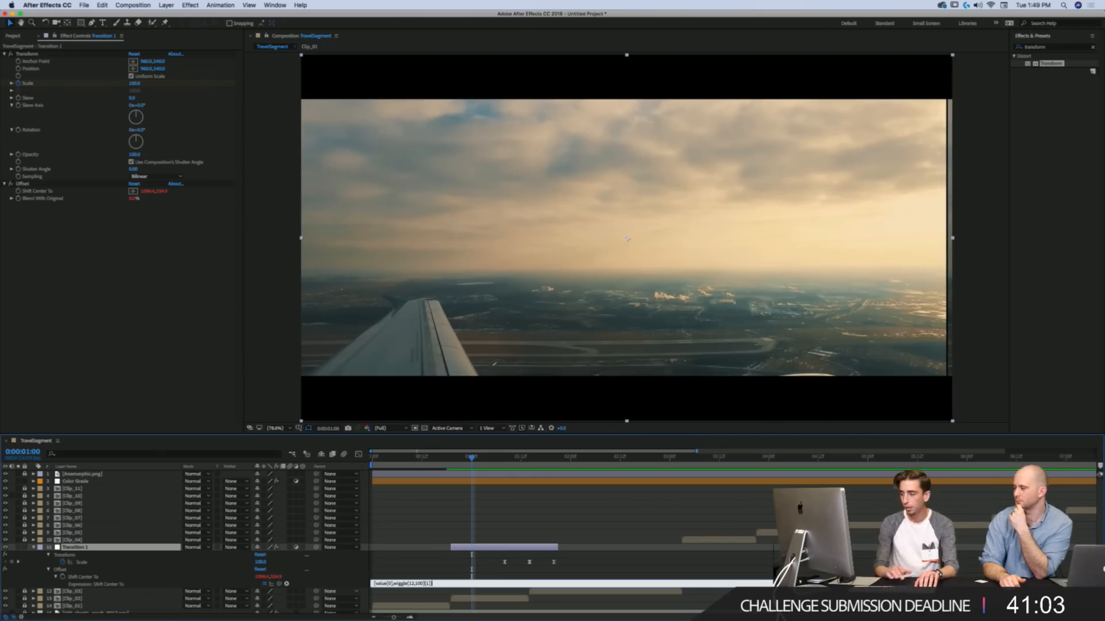
click(364, 571)
Step: Try inserting value before the final [1] index in the expression, and check the expression error details
click(432, 585)
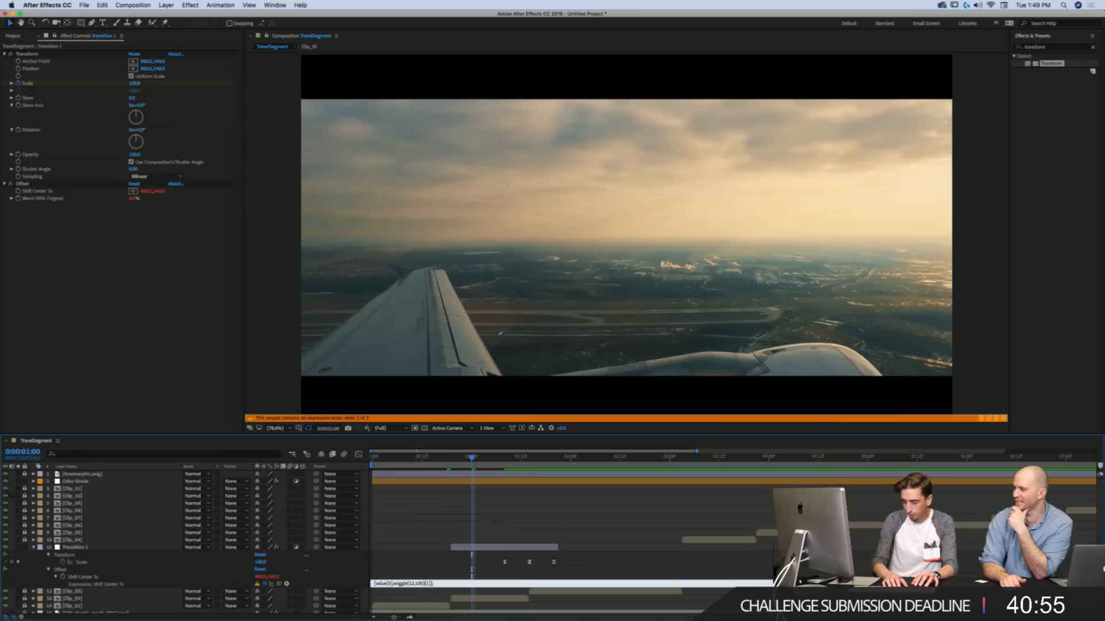
text(value)
click(385, 550)
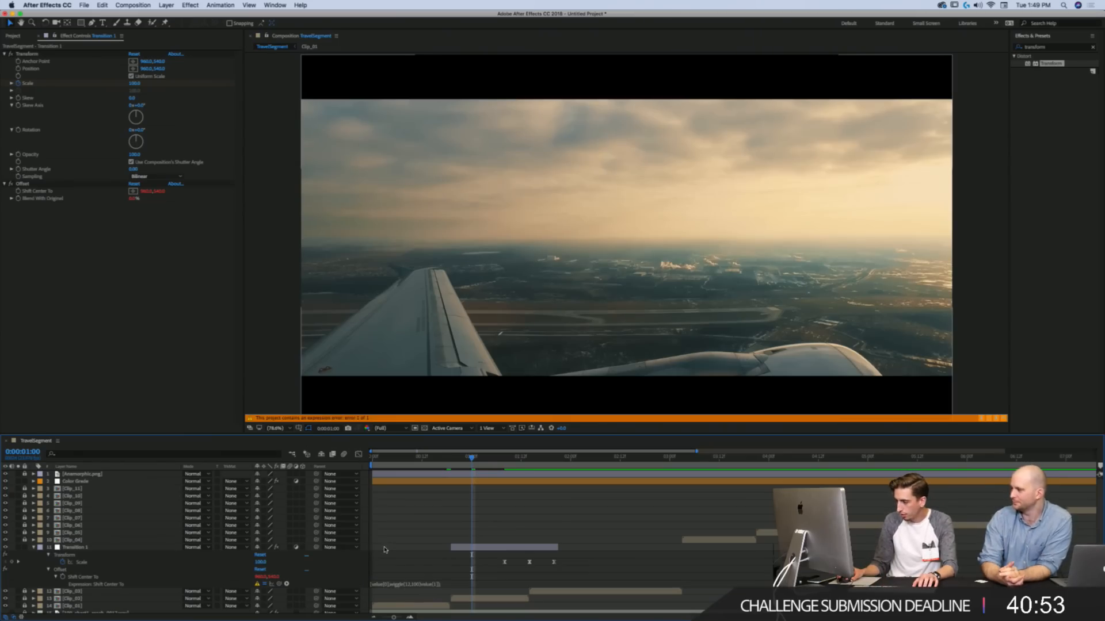
click(258, 584)
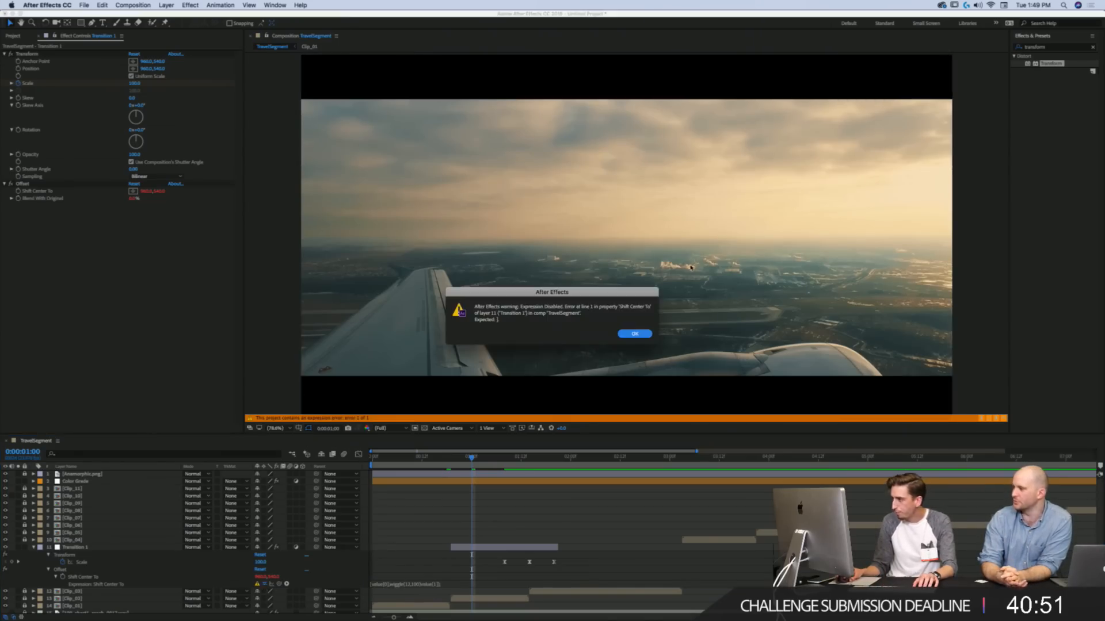
click(635, 334)
Step: Remove the extra value text and apply the Shift Center To expression as [value[0],wiggle(12,100)[1]];
drag(418, 589, 420, 593)
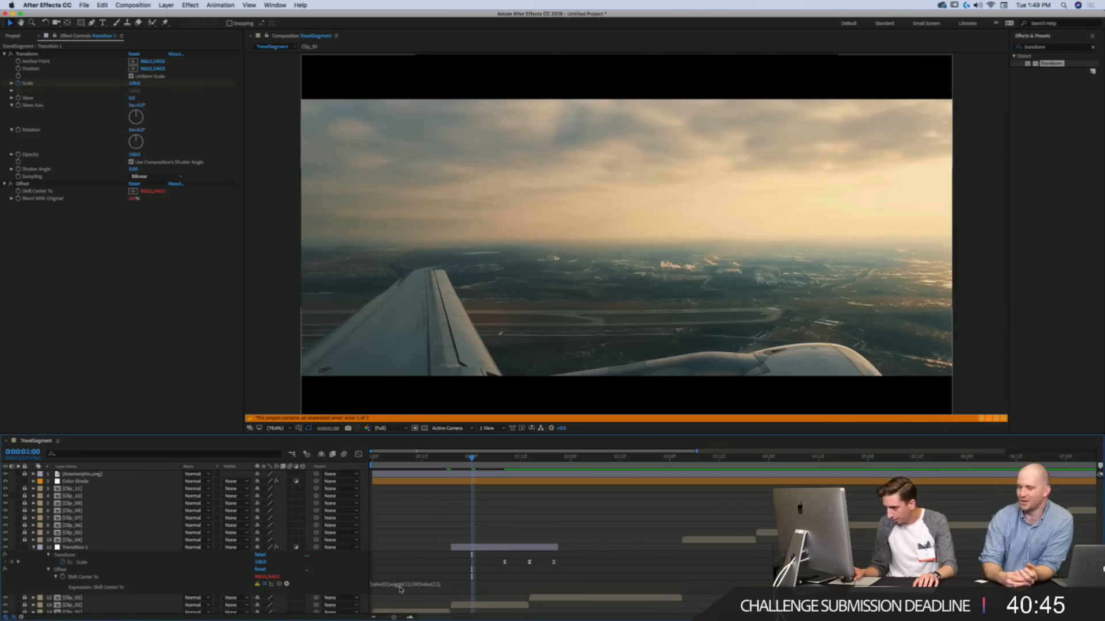
click(428, 585)
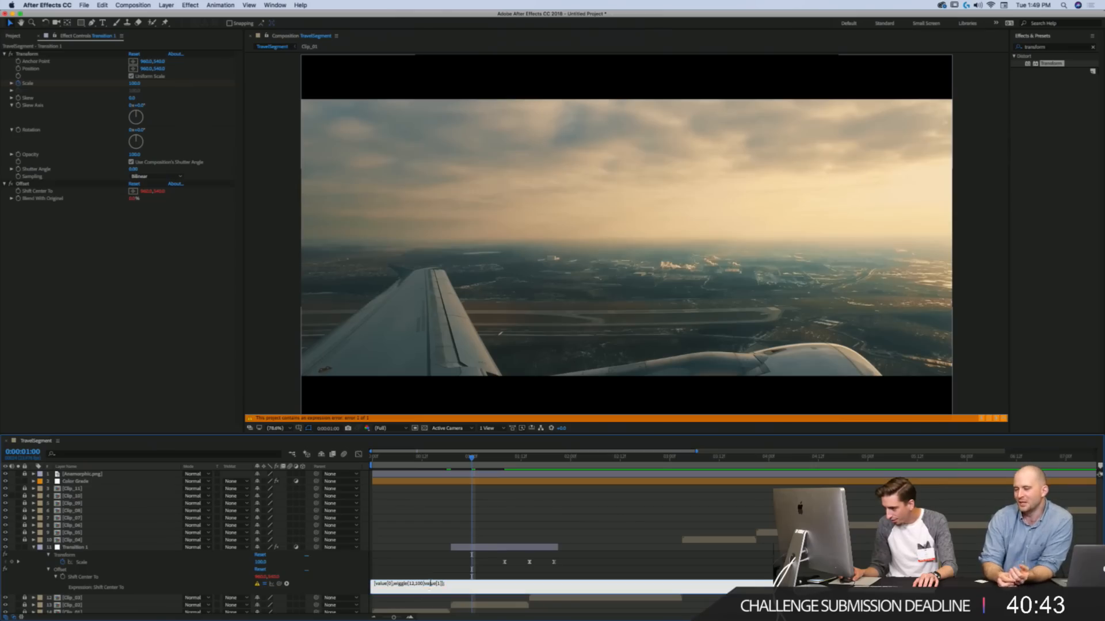
double_click(430, 584)
key(BackSpace)
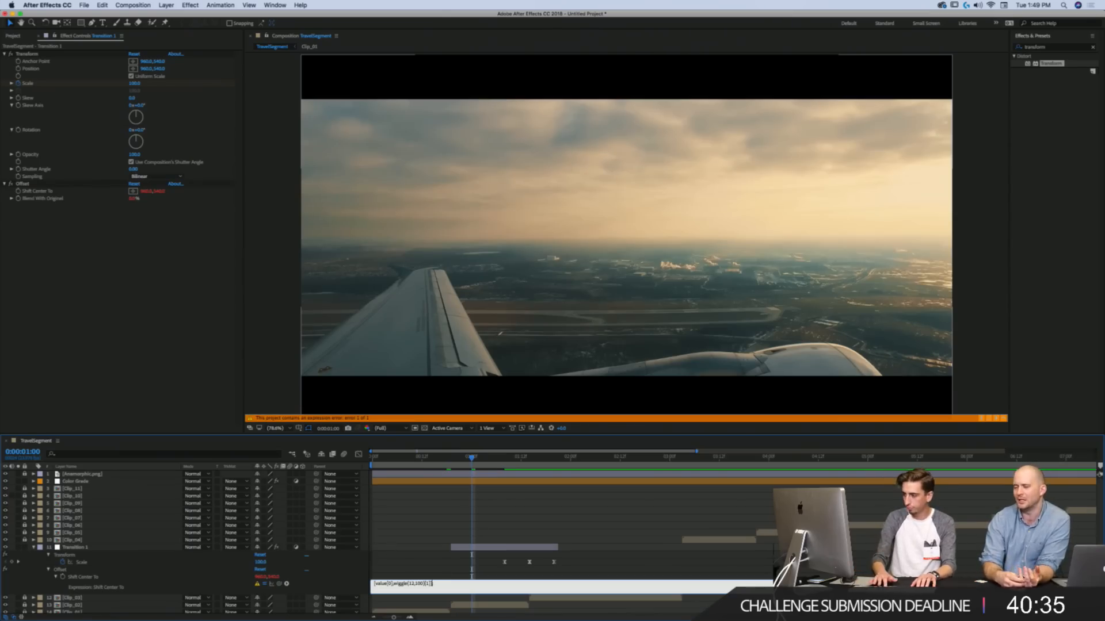
click(375, 536)
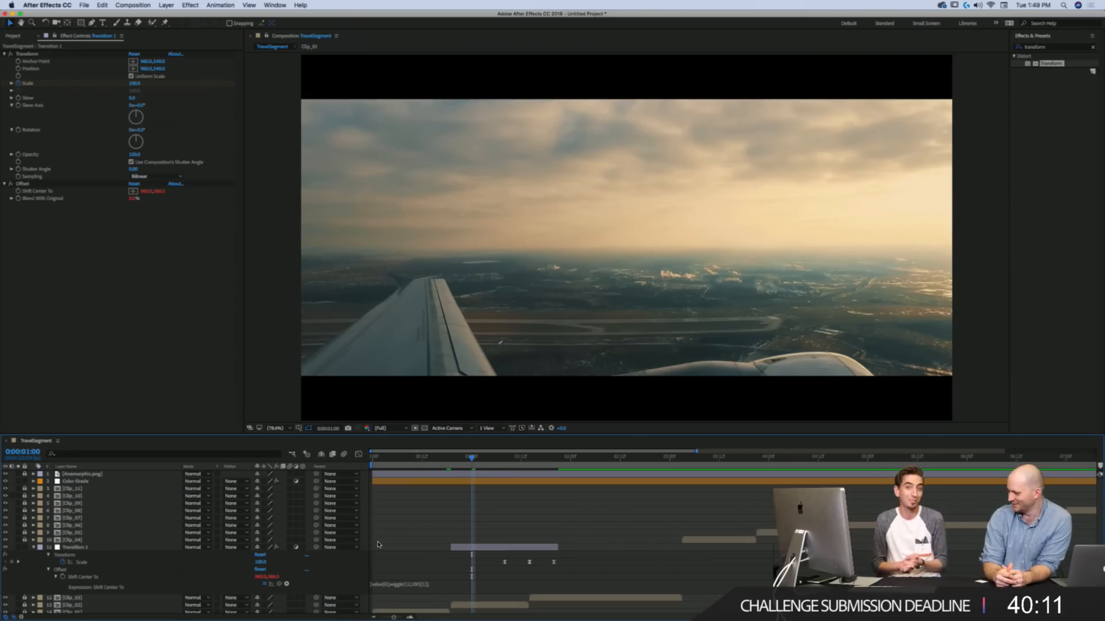
Step: Scrub and play TravelSegment around one second to check the vertical wiggle on Transition 1
click(426, 583)
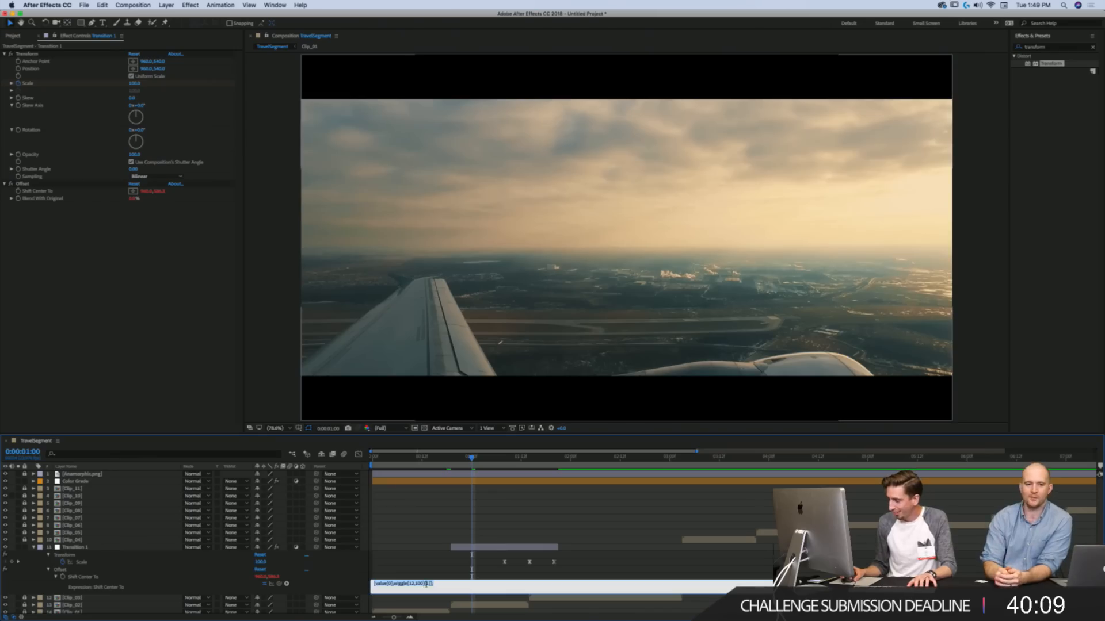
click(429, 538)
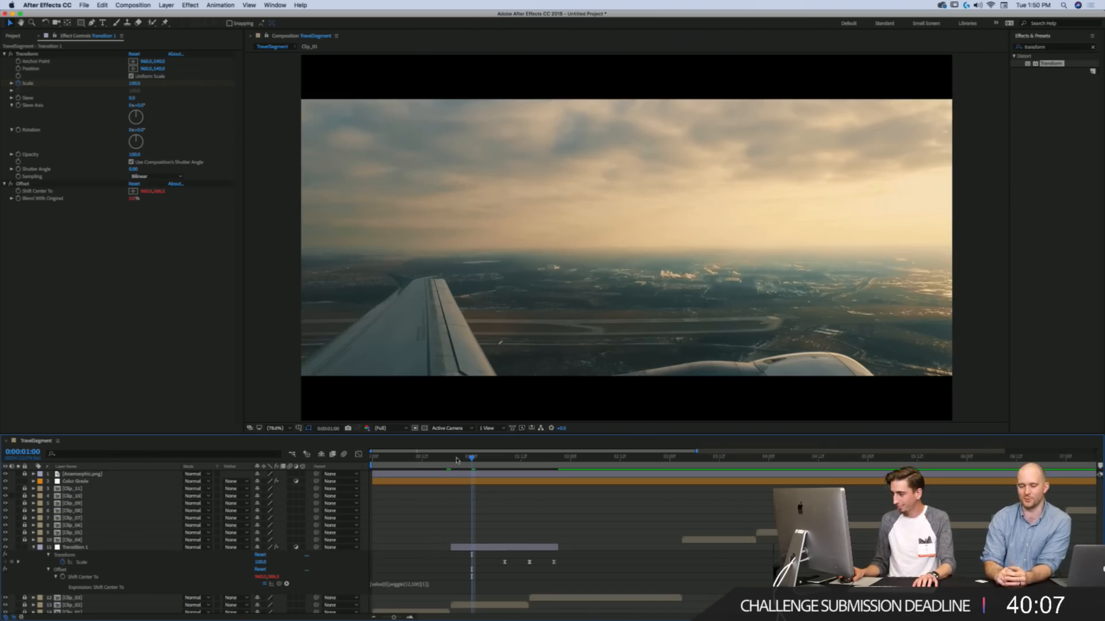
drag(457, 460, 480, 463)
key(space)
key(space)
Step: Set the wiggle amplitude in the Shift Center To expression to 500 and scrub past one second to check the stronger shake
click(420, 584)
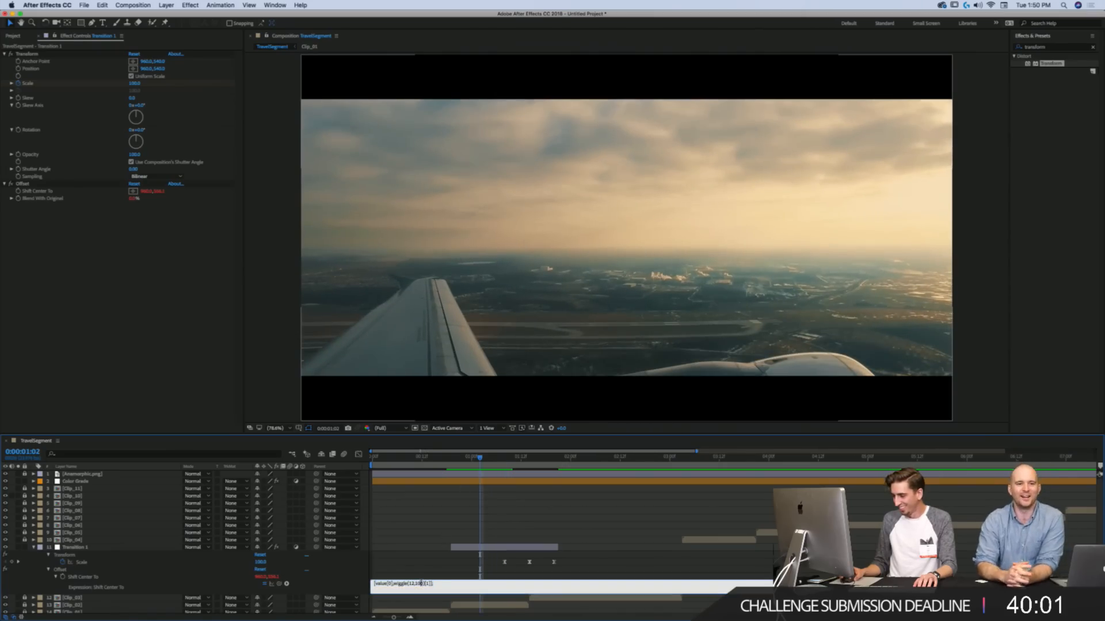
key(KP_Enter)
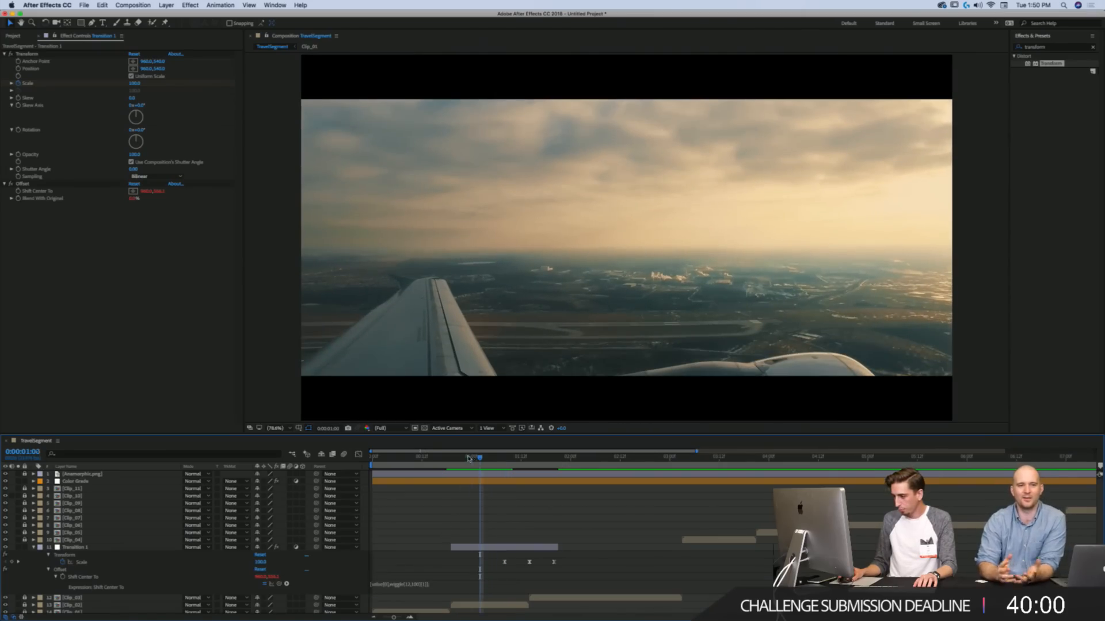
click(421, 586)
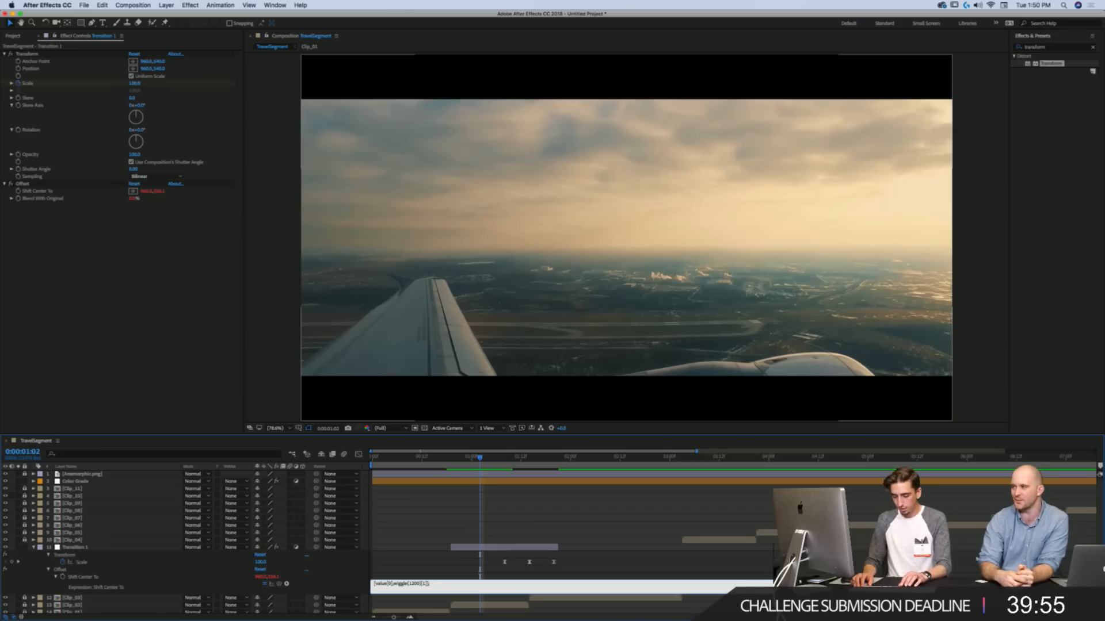
text(5)
key(KP_Enter)
mouse_move(470, 458)
mouse_down()
mouse_move(454, 458)
mouse_move(521, 460)
mouse_move(483, 460)
mouse_up()
Step: Reduce Transition 1's visible properties to its effects, try moving the layer earlier in the timeline, and undo the move
click(6, 555)
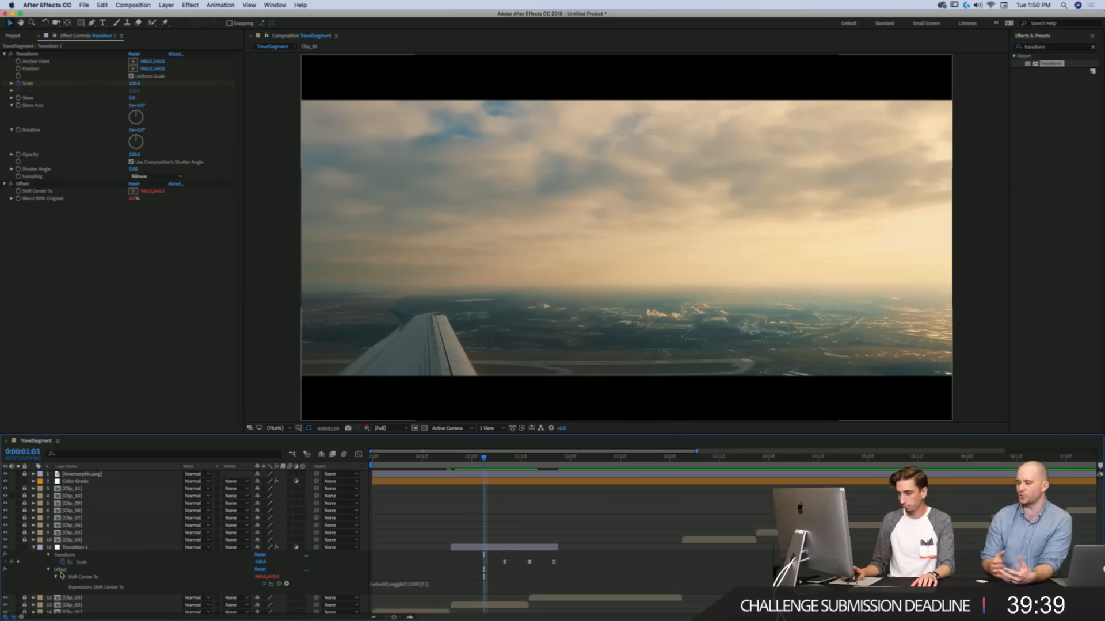
click(489, 546)
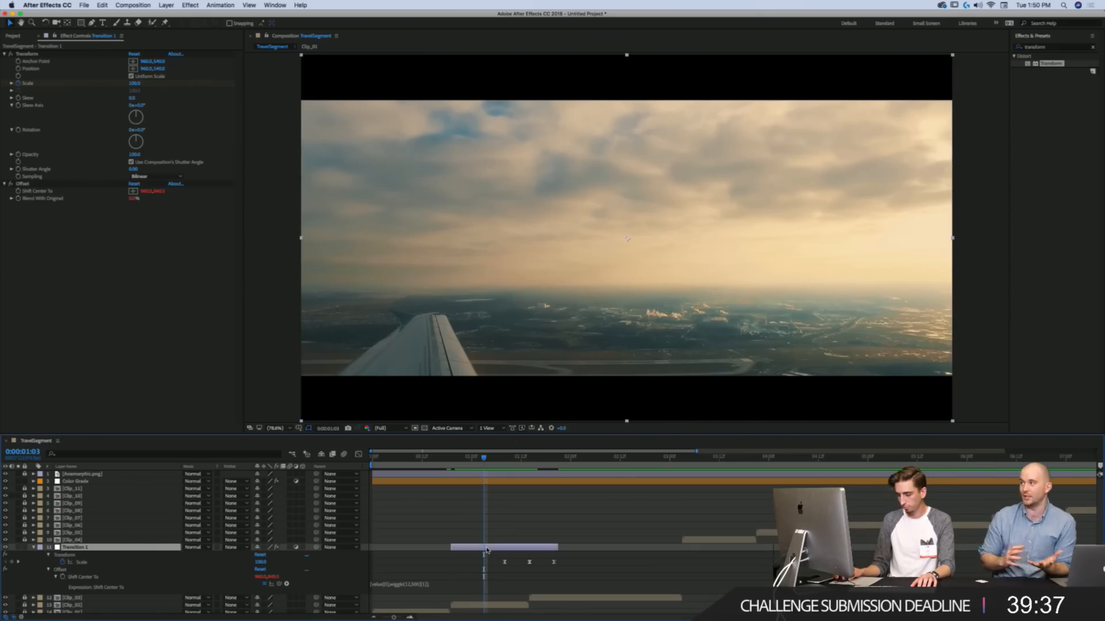
key(s)
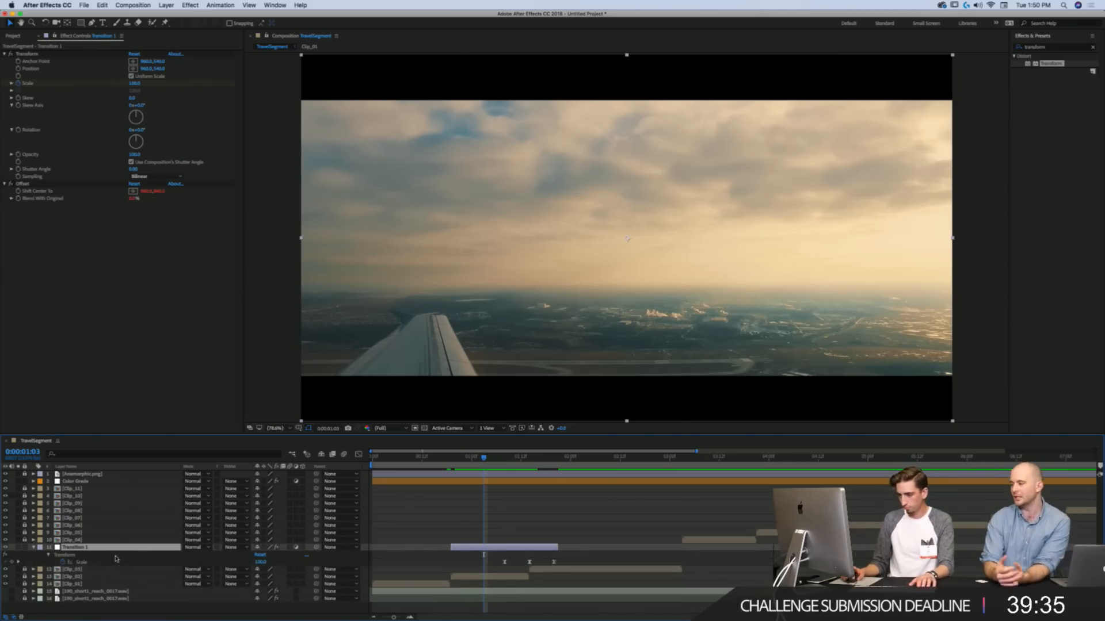
key(e)
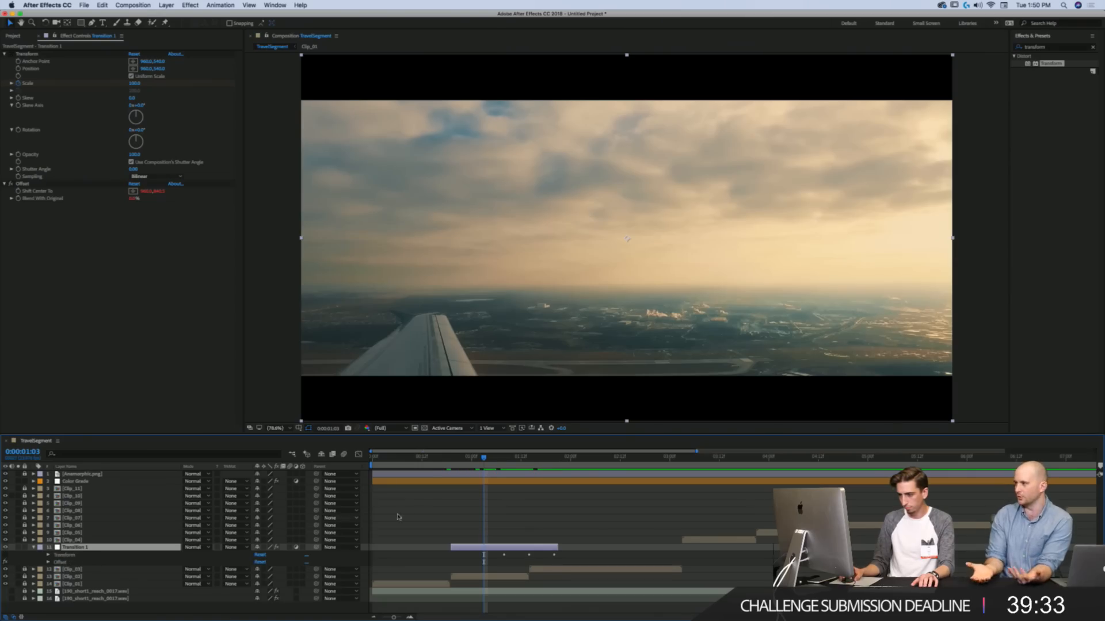
drag(484, 547, 459, 547)
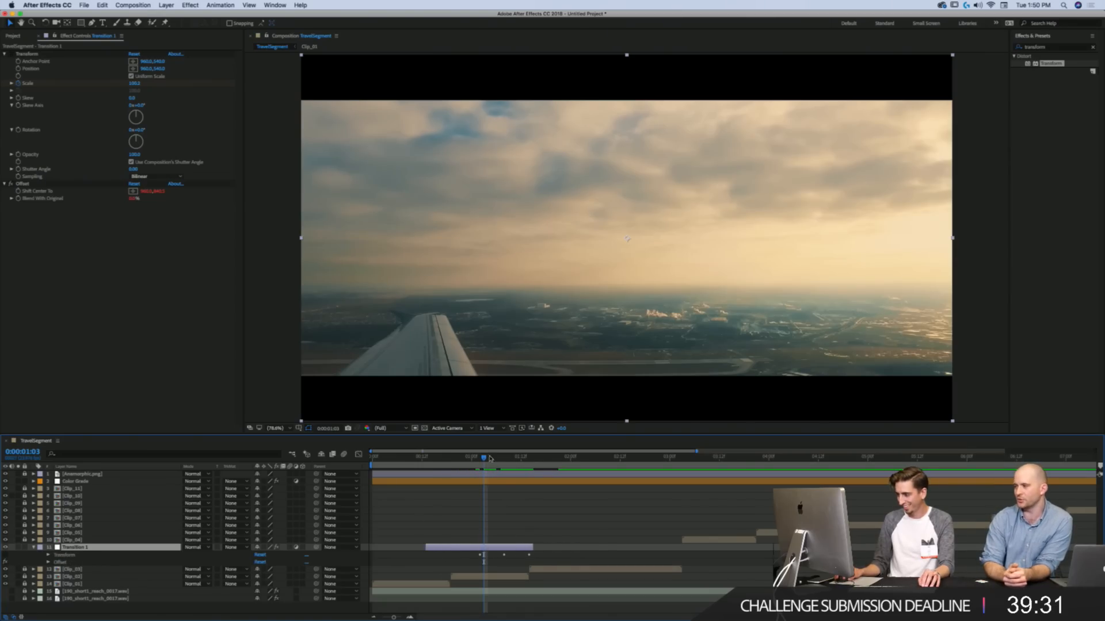
key(super+z)
Step: Extend the end of the Transition 1 layer to the end of Clip_03, checking the shake around two seconds
drag(487, 459, 575, 463)
drag(559, 547, 643, 547)
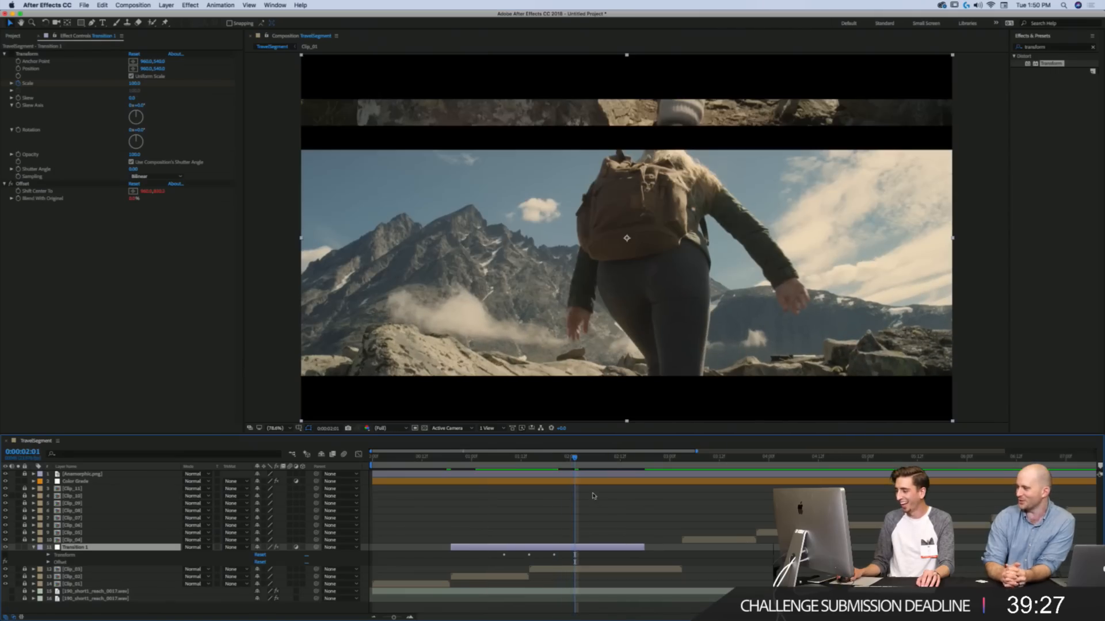
mouse_move(574, 458)
mouse_down()
mouse_move(619, 465)
mouse_move(567, 465)
mouse_up()
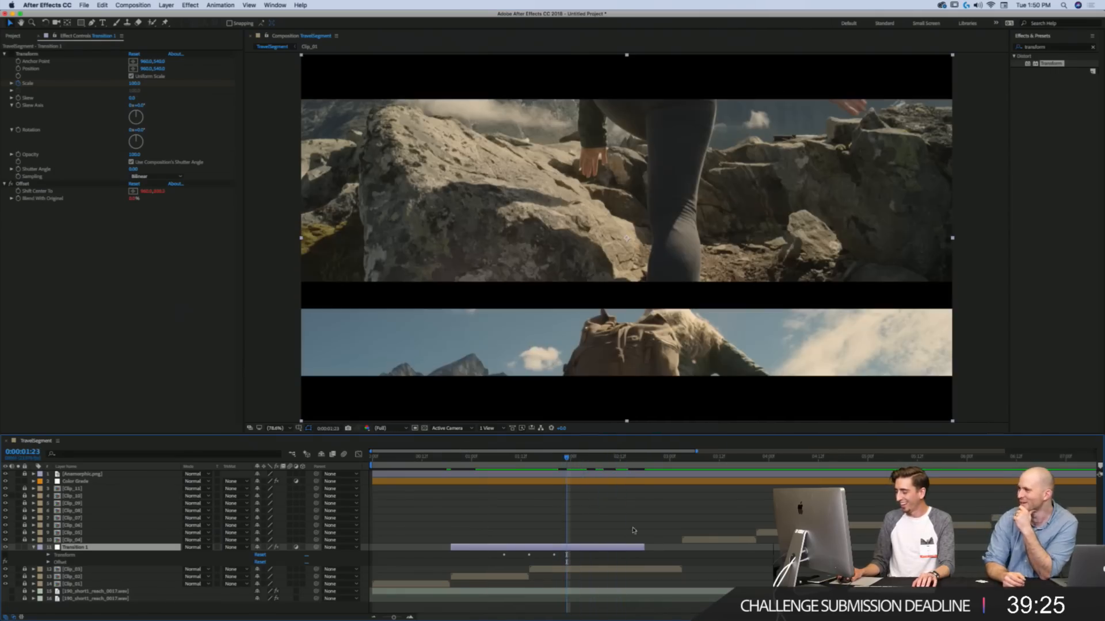
drag(645, 547, 680, 548)
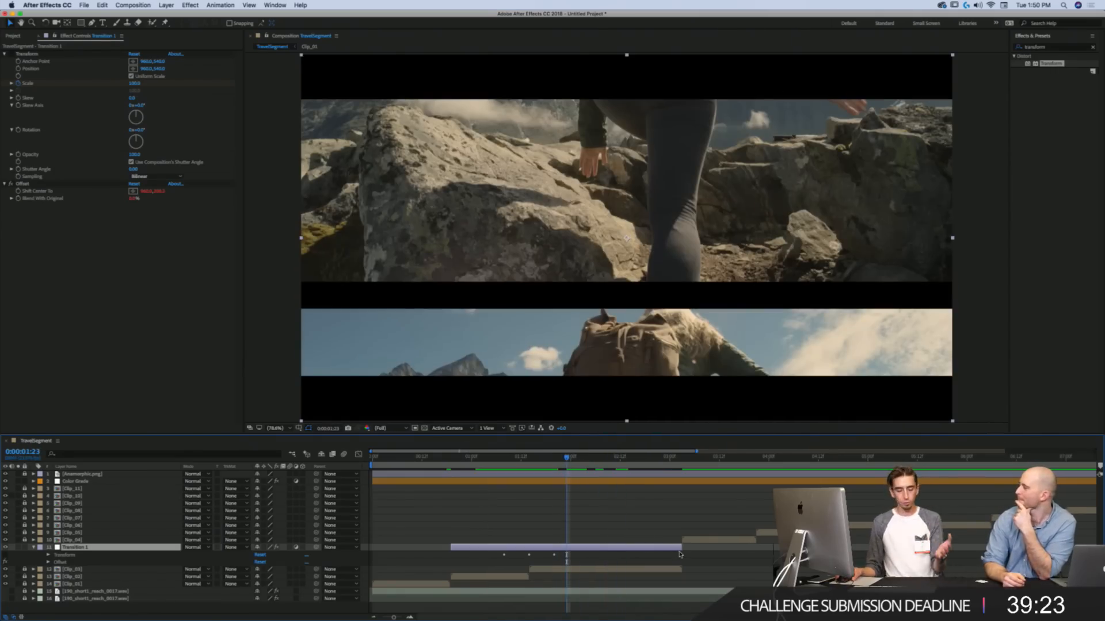
Step: Remove the expressions from Offset's Blend With Original and Effect Opacity on Transition 1, and preview the shake
key(e)
key(e)
scroll(575, 534, down, 2)
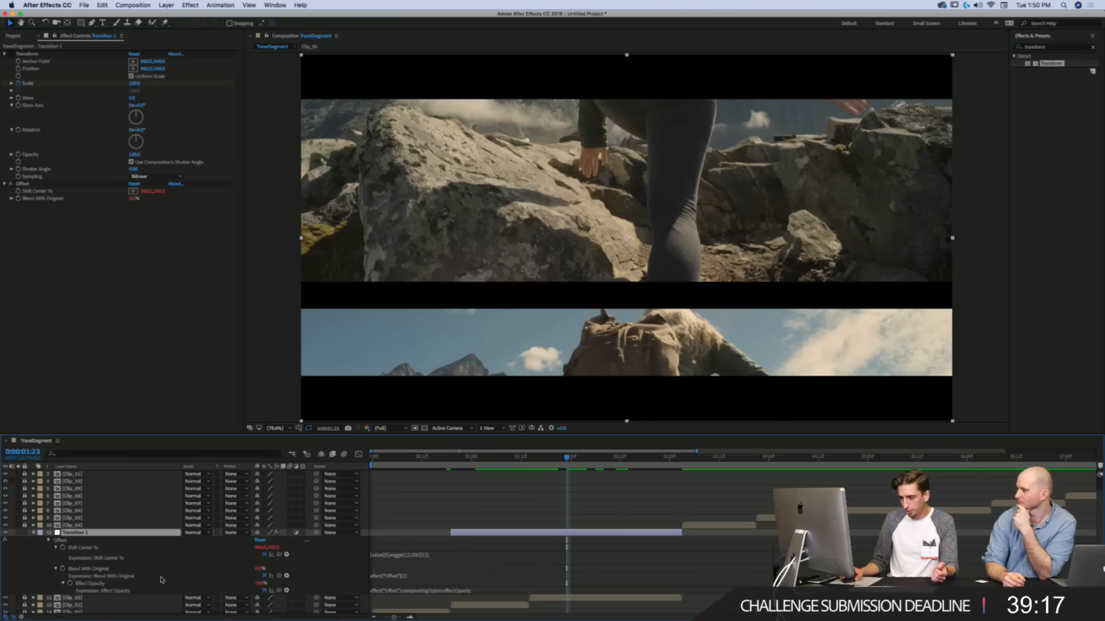
click(82, 569)
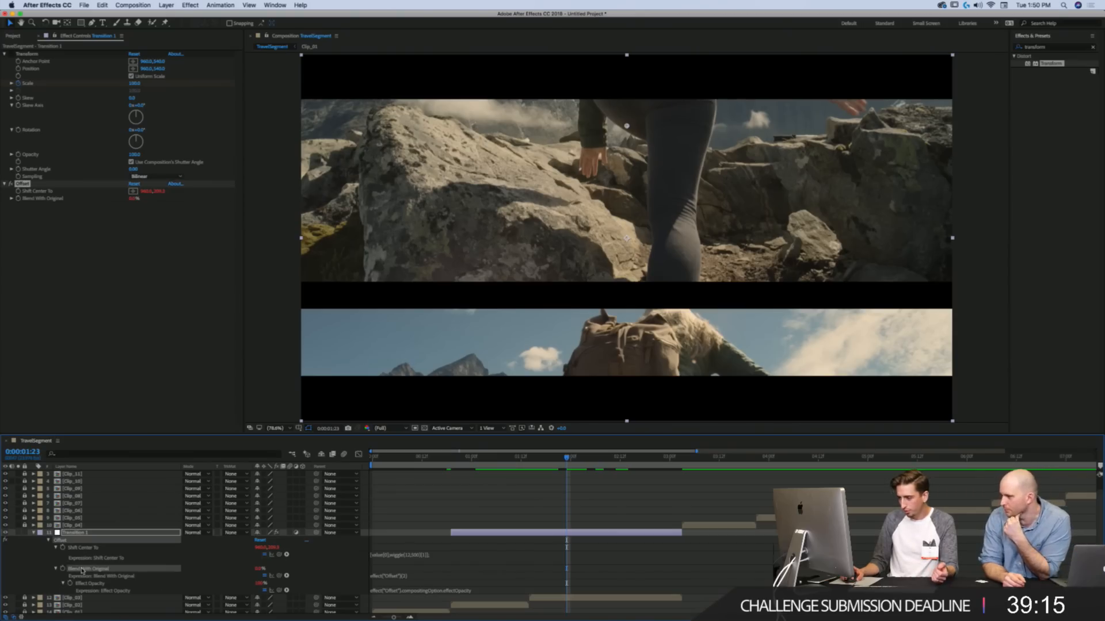
click(393, 577)
key(BackSpace)
click(389, 584)
key(BackSpace)
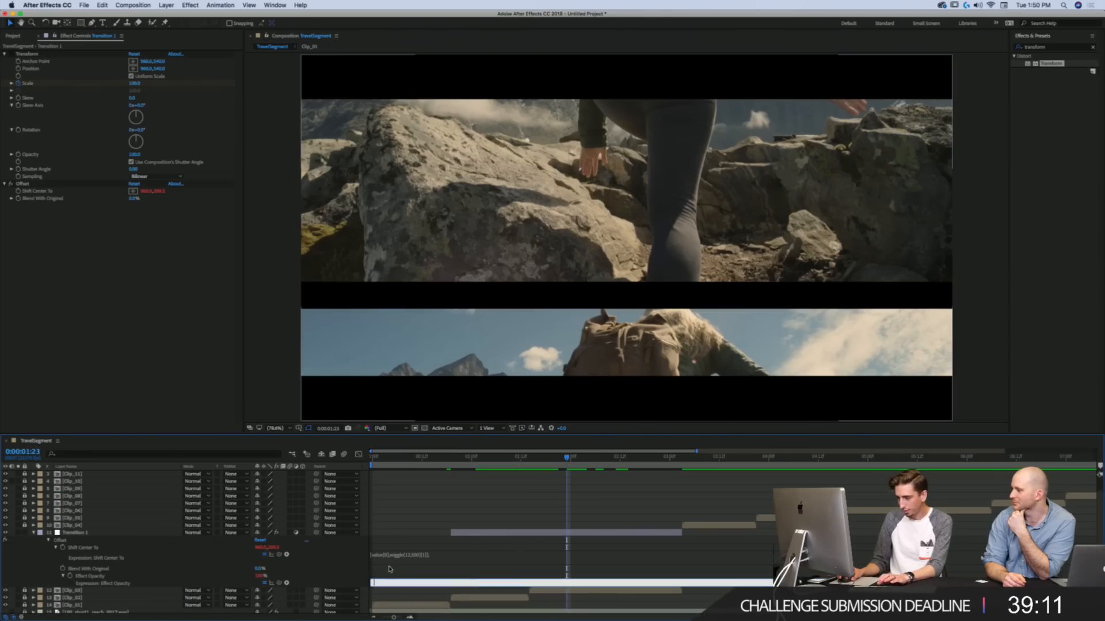
click(121, 538)
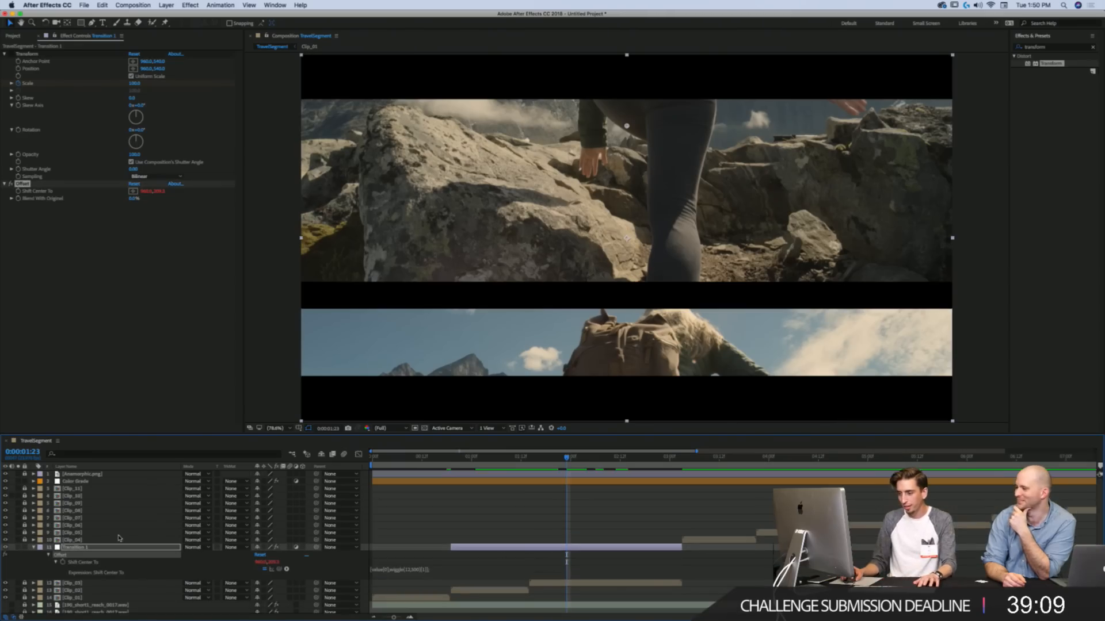
key(space)
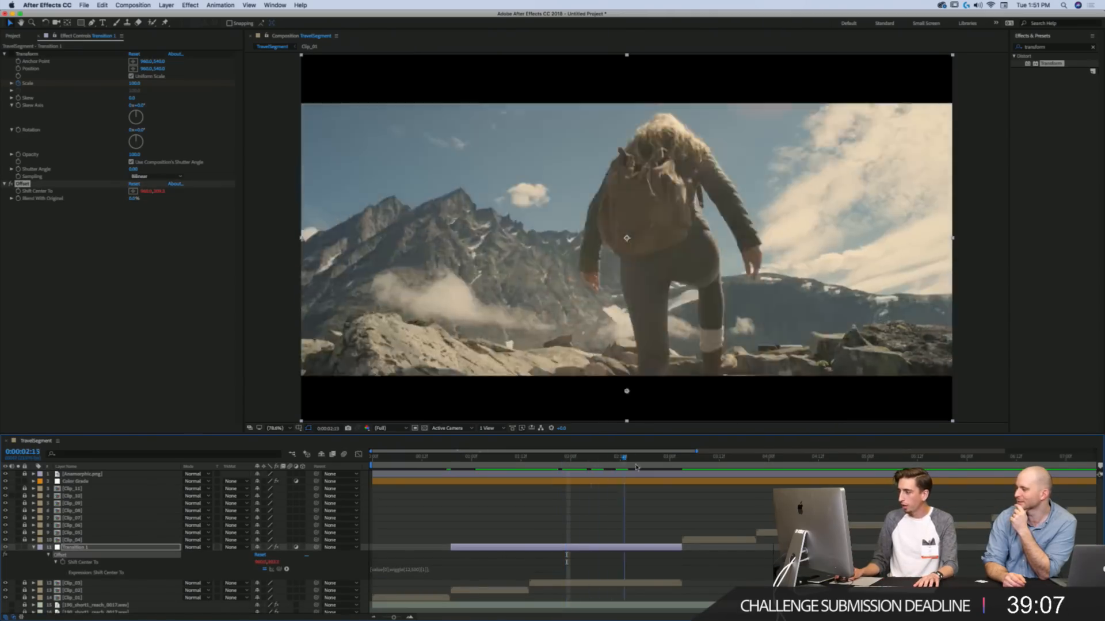
key(space)
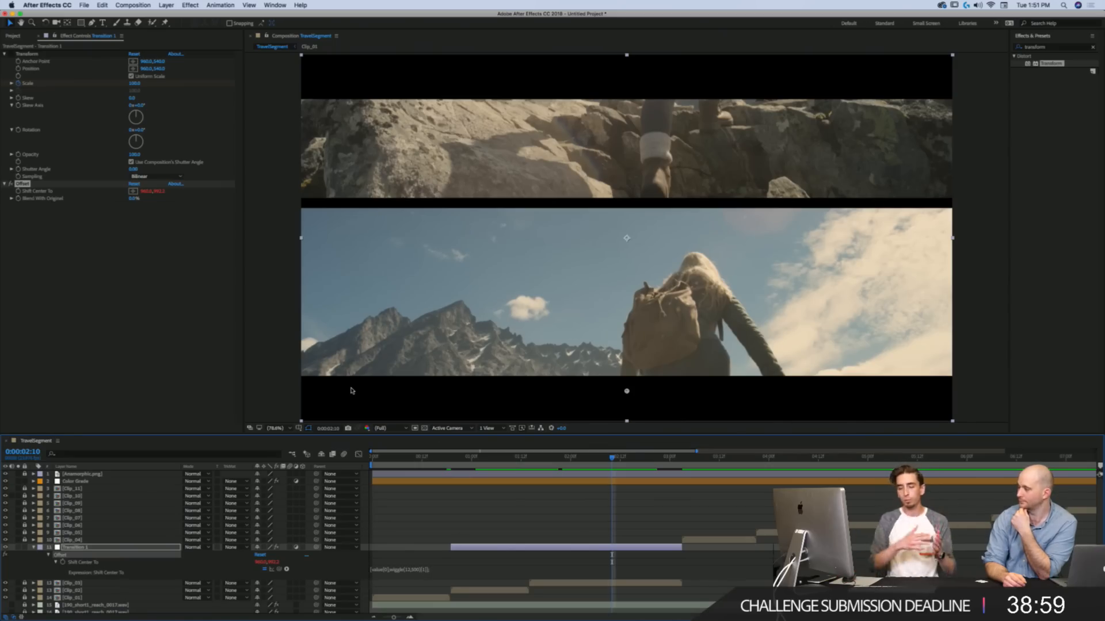
Step: Add a Slider Control effect to Transition 1 and rename it Amplitude
click(197, 4)
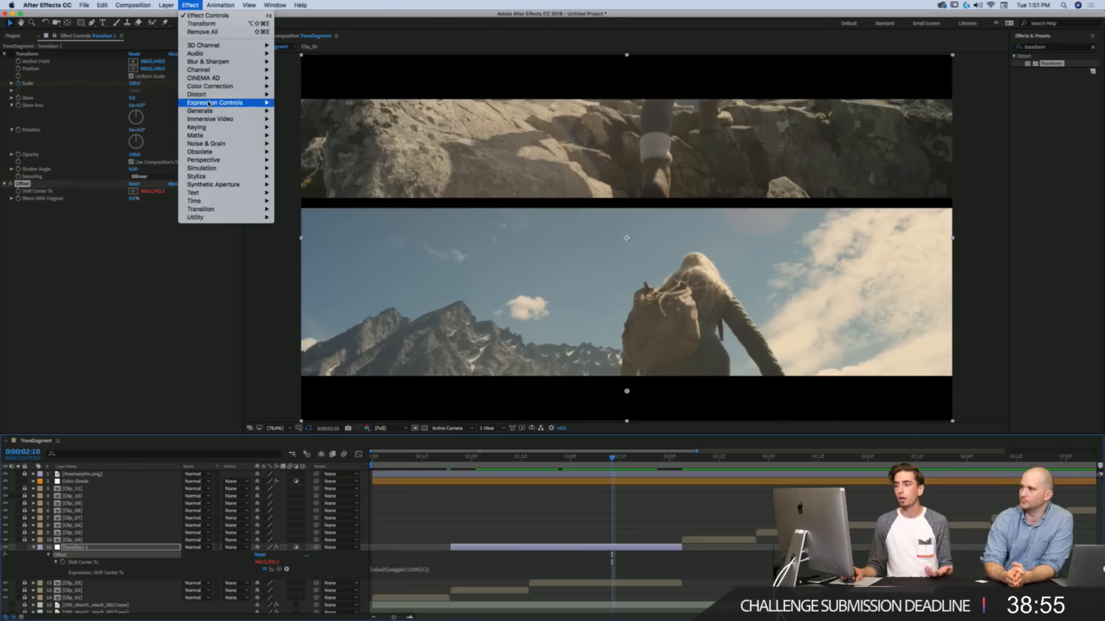
mouse_move(241, 102)
click(312, 152)
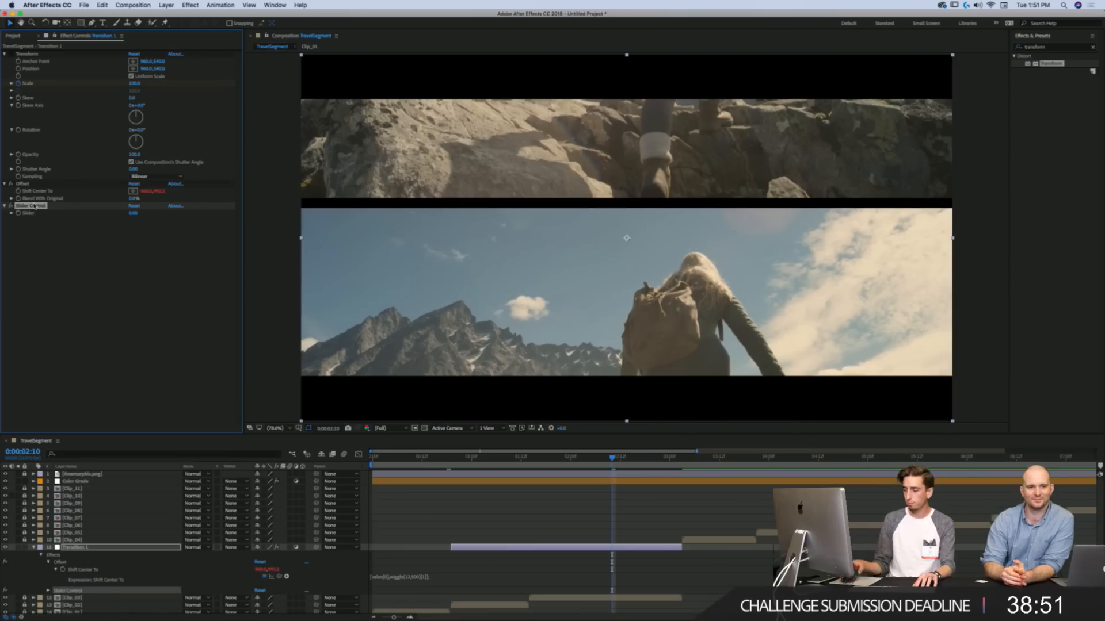
key(Return)
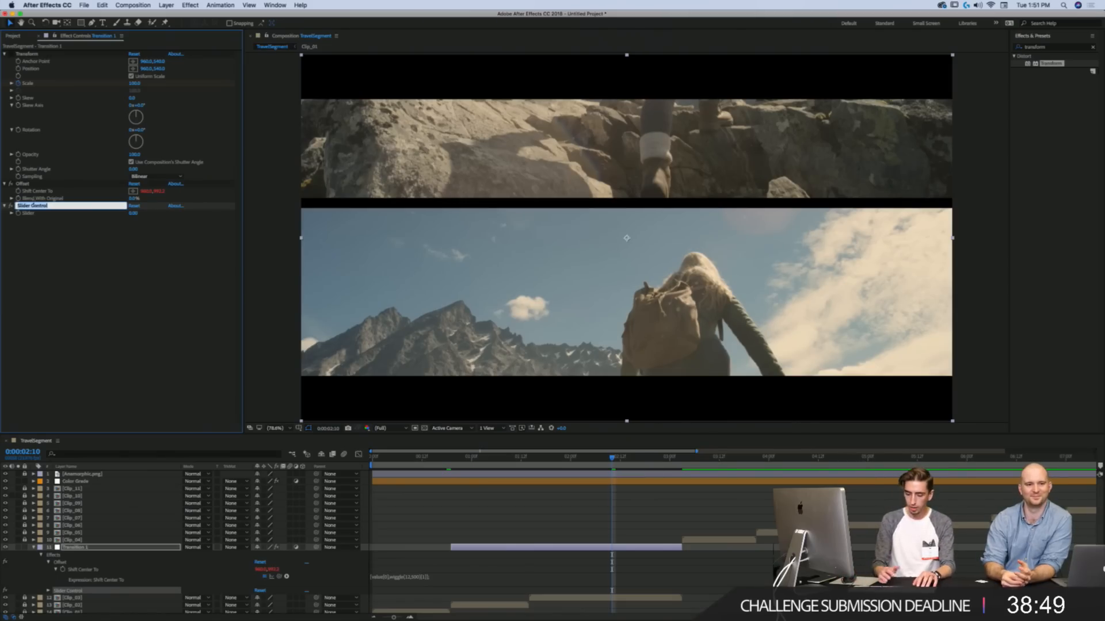
text(Amplitud)
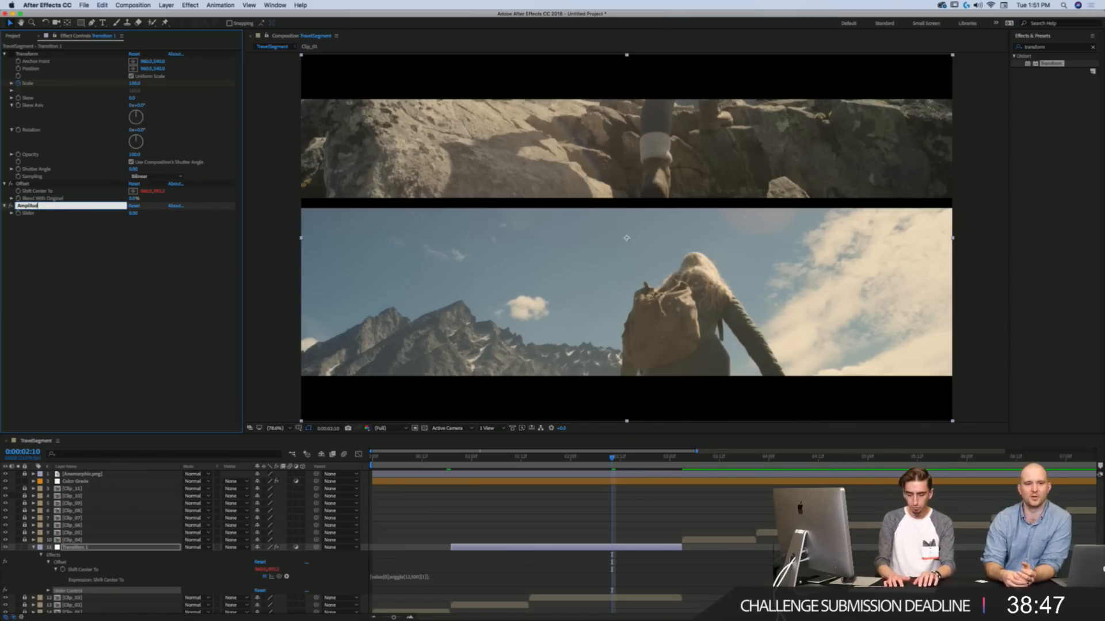
text(e)
key(Return)
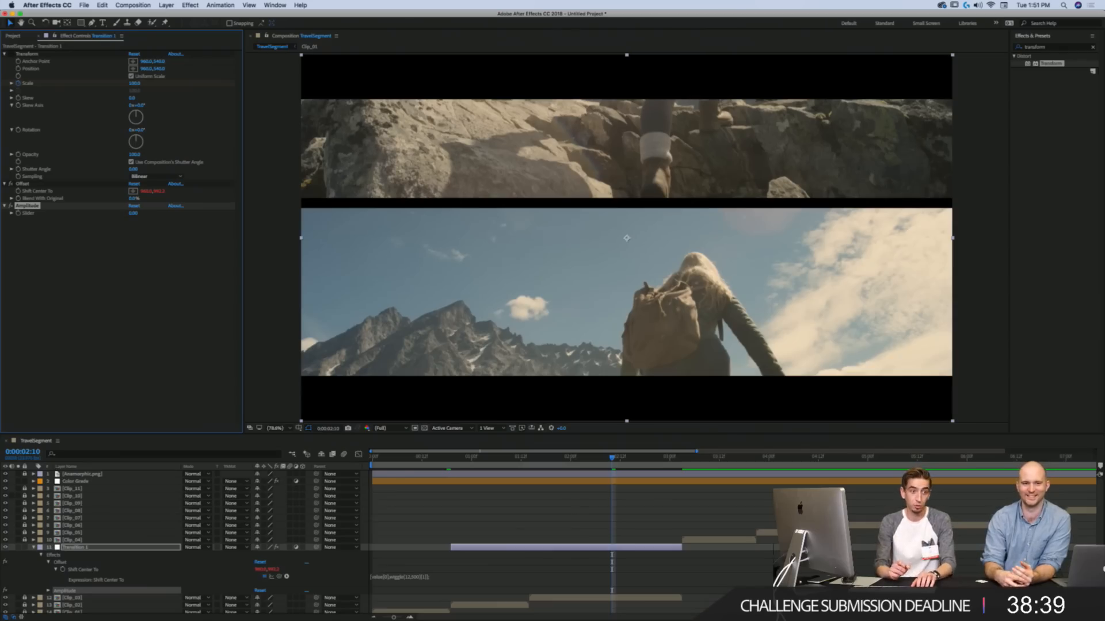
Step: Open Transition 1's Shift Center To expression and enlarge its editing area to fit several lines
click(510, 549)
scroll(509, 541, down, 1)
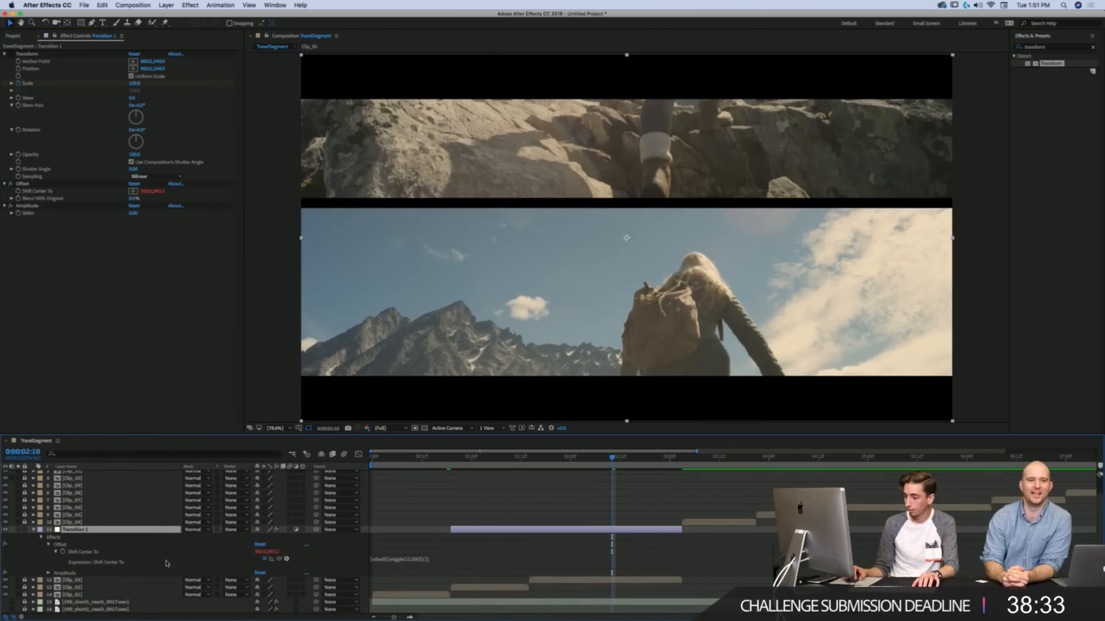
click(73, 552)
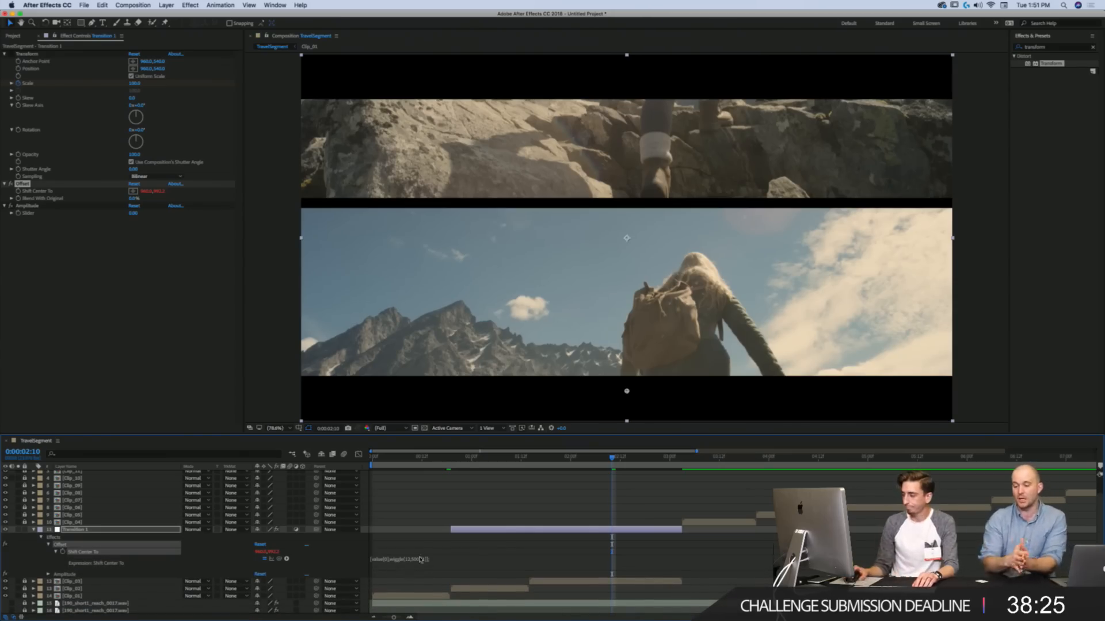
click(416, 559)
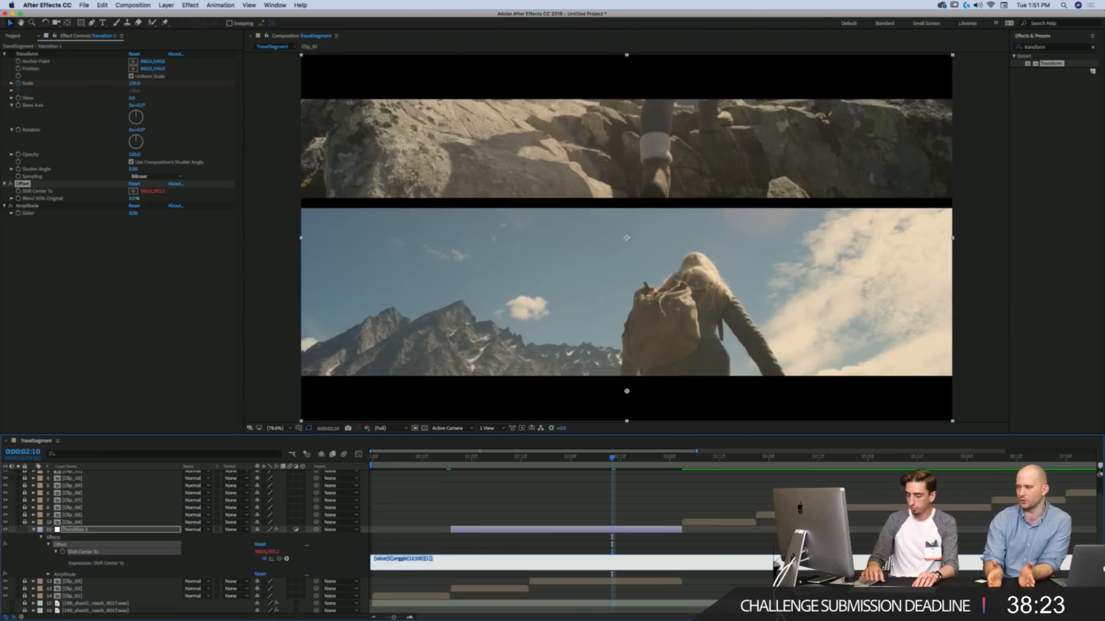
key(Up)
key(Return)
key(Up)
key(Return)
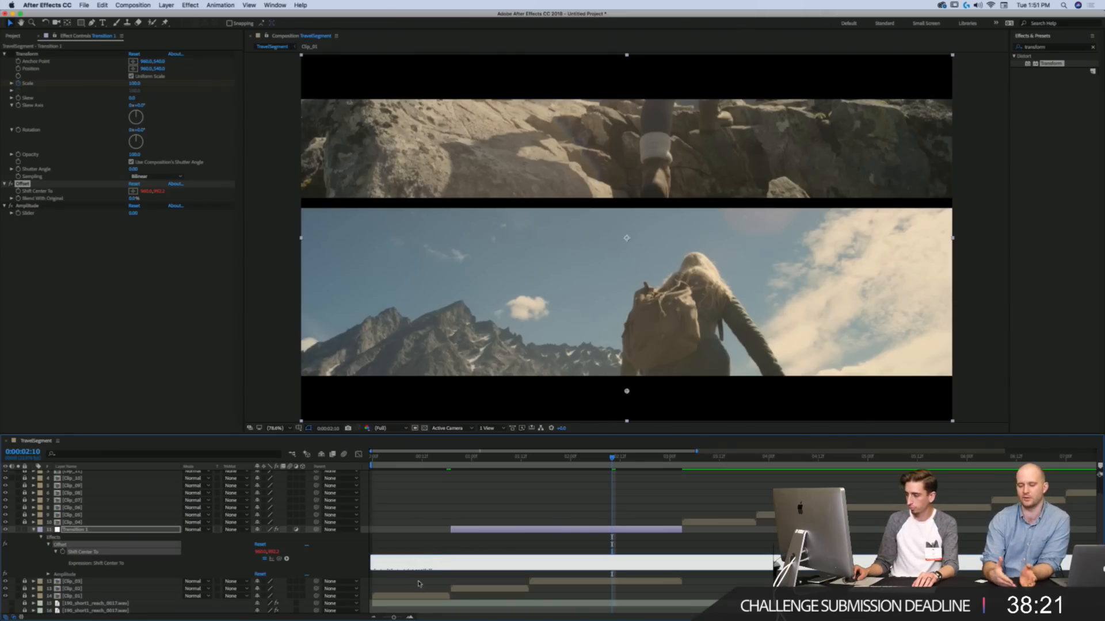
drag(414, 569, 419, 581)
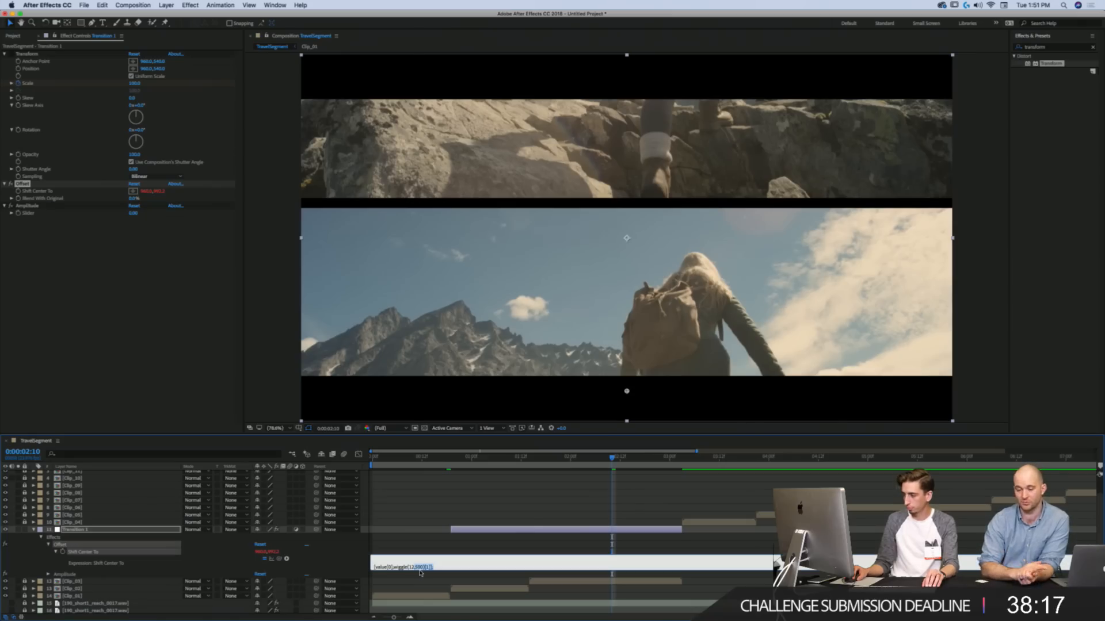
click(421, 573)
drag(421, 572, 421, 588)
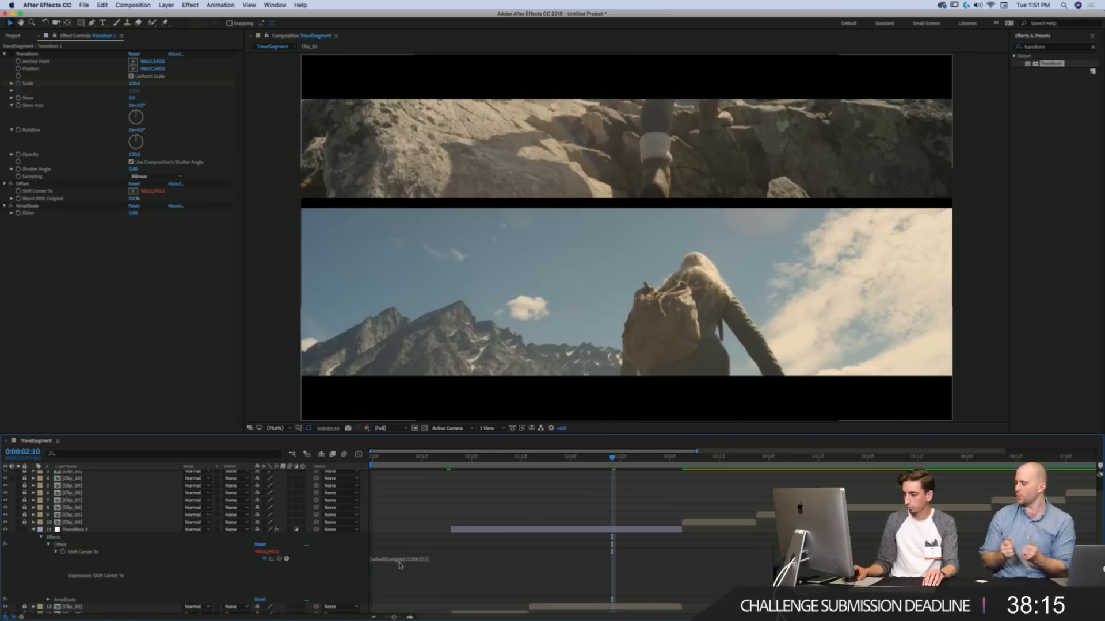
Step: Add an amplitude variable linked to the Amplitude effect's Slider above the wiggle line in Transition 1's Shift Center To expression
scroll(395, 565, down, 3)
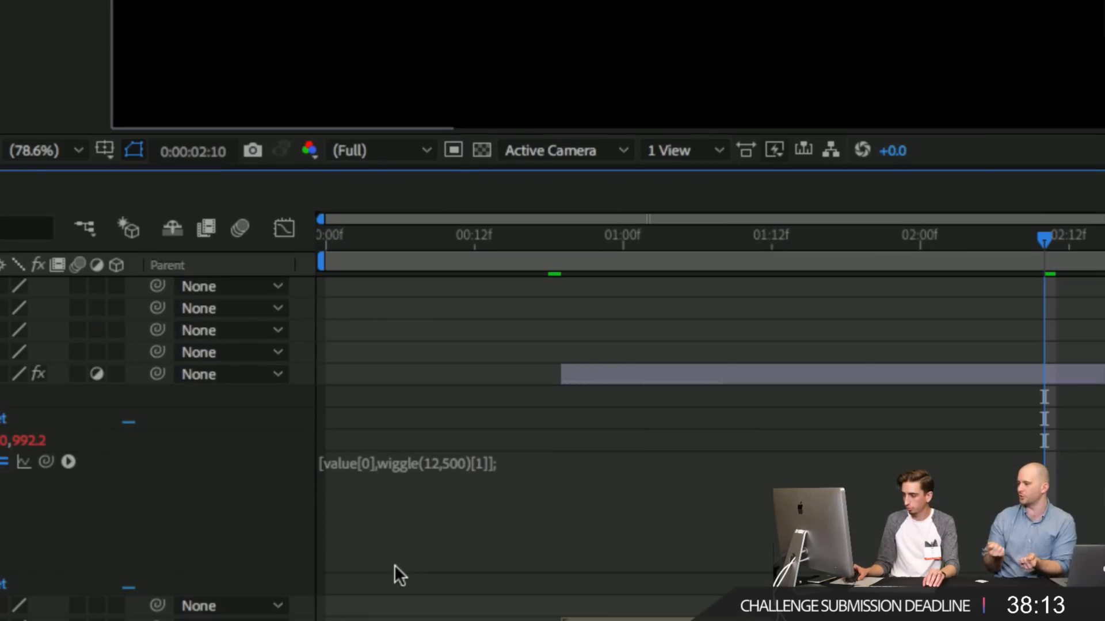
click(365, 500)
click(370, 495)
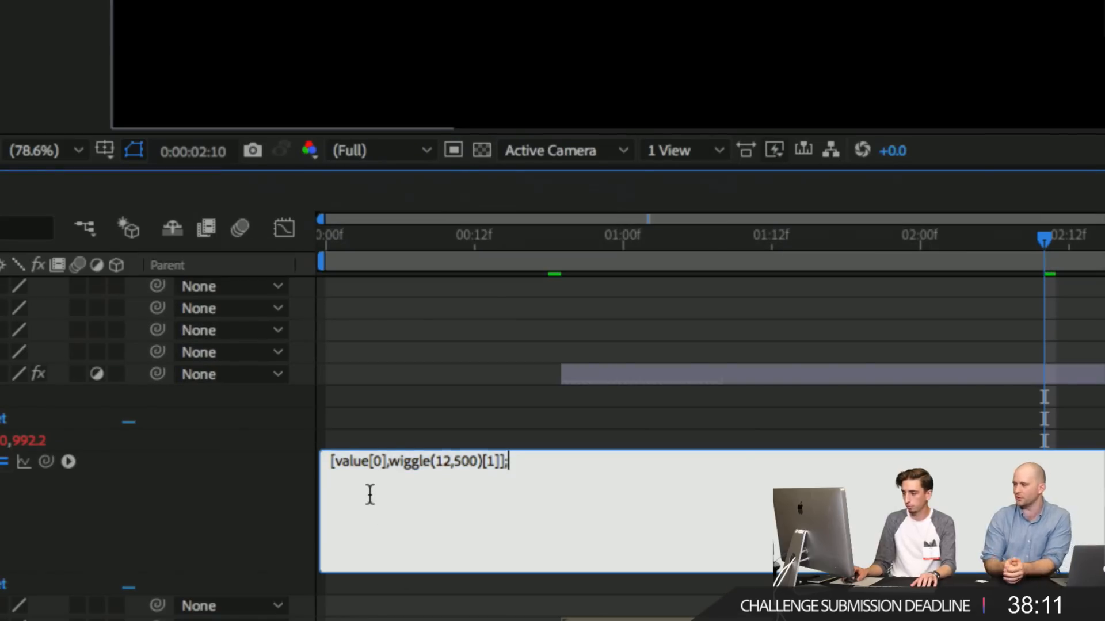
key(Up)
key(Return)
key(Return)
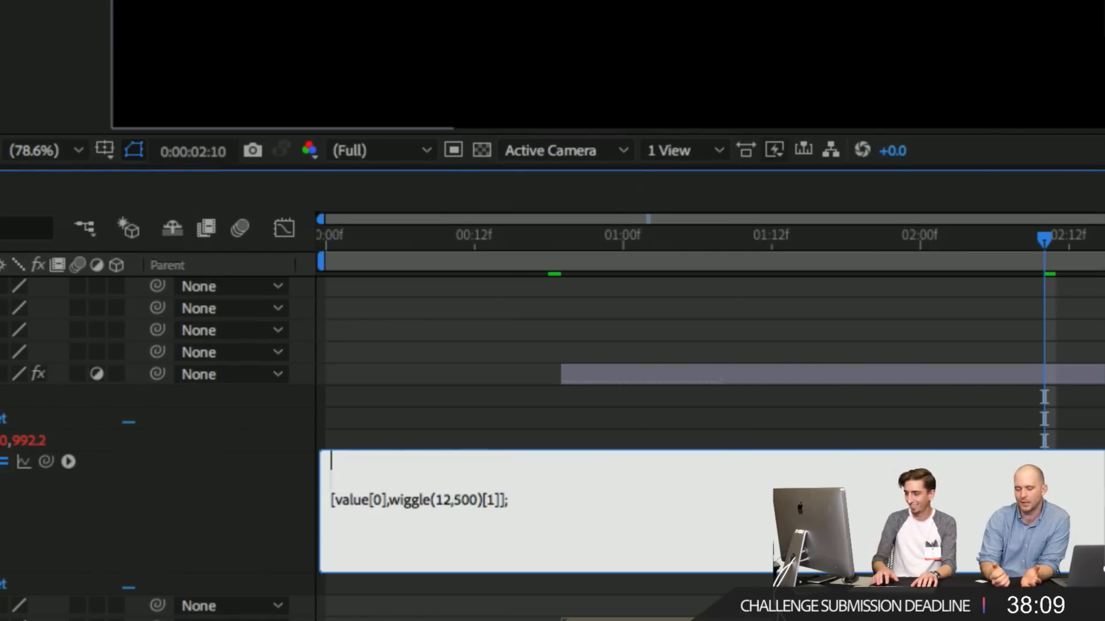
key(Up)
text(var amplitud)
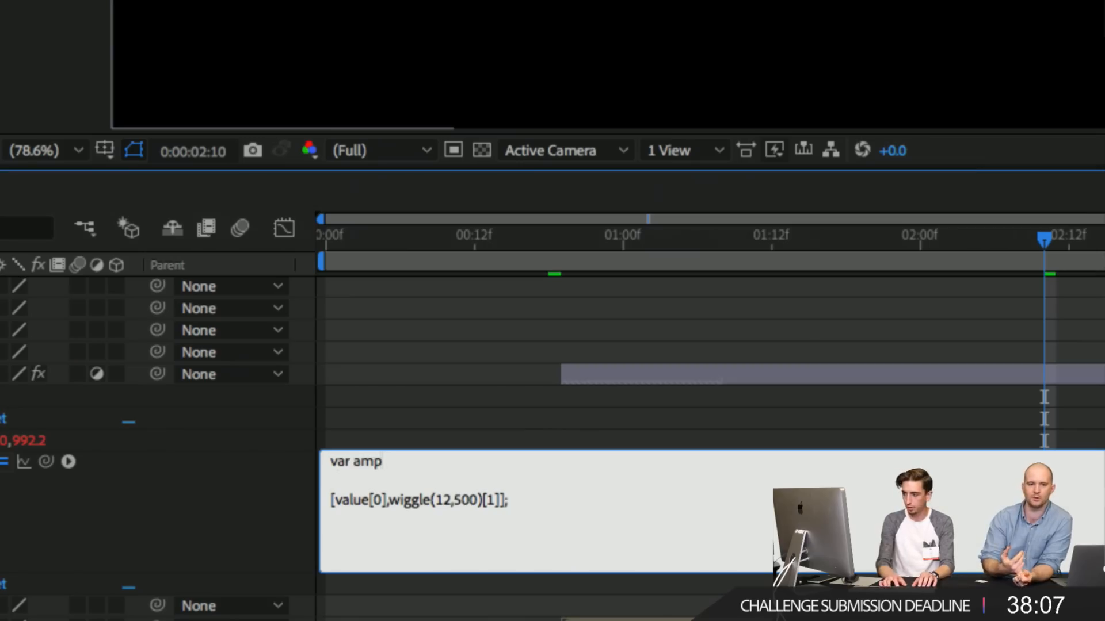
text(e =)
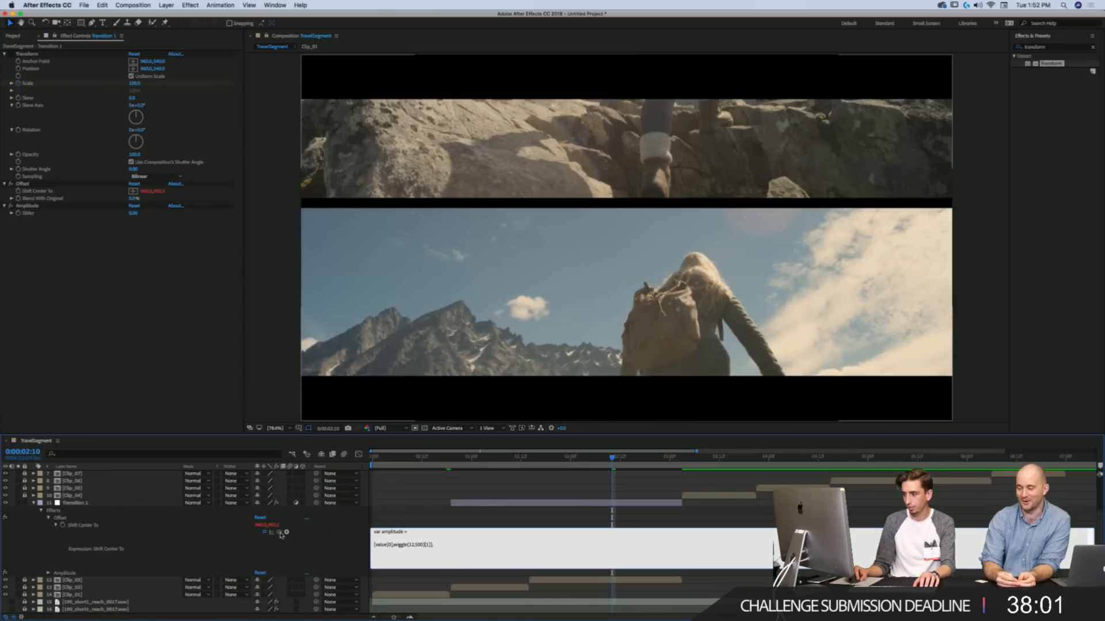
drag(279, 531, 35, 216)
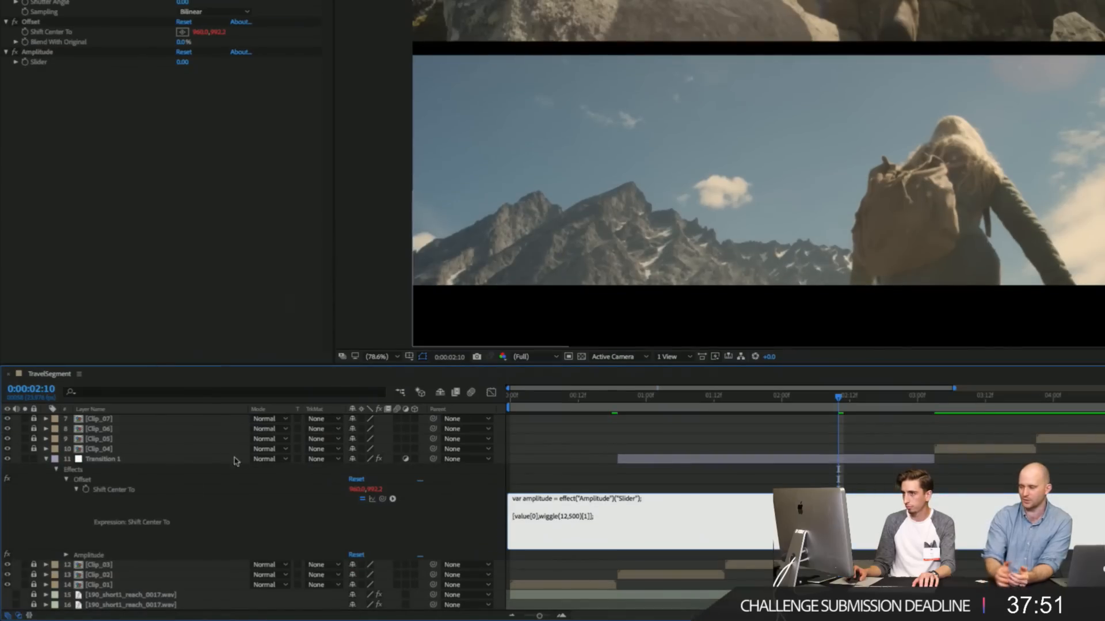
Step: Replace the wiggle's 500 strength with the amplitude variable and apply the Shift Center To expression
double_click(574, 516)
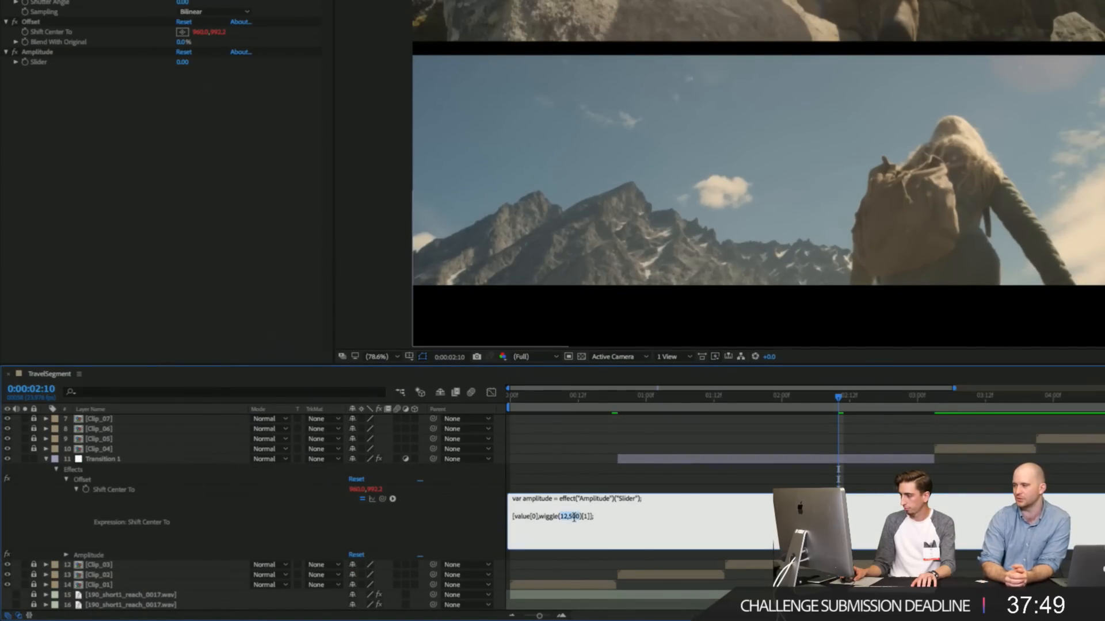
click(576, 517)
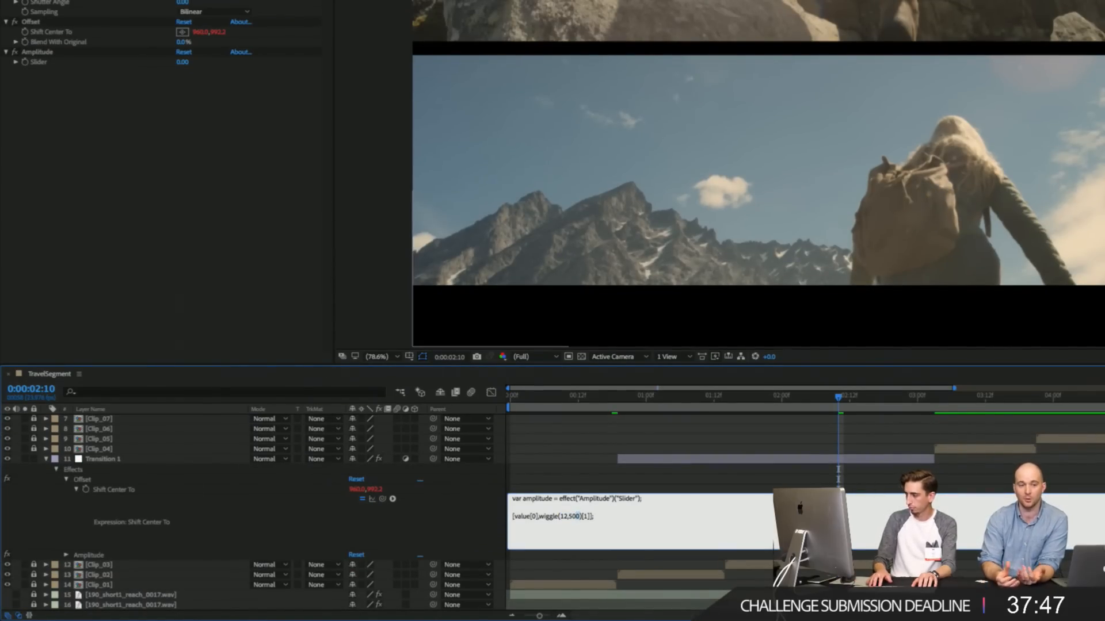
double_click(575, 516)
text(amplitude)
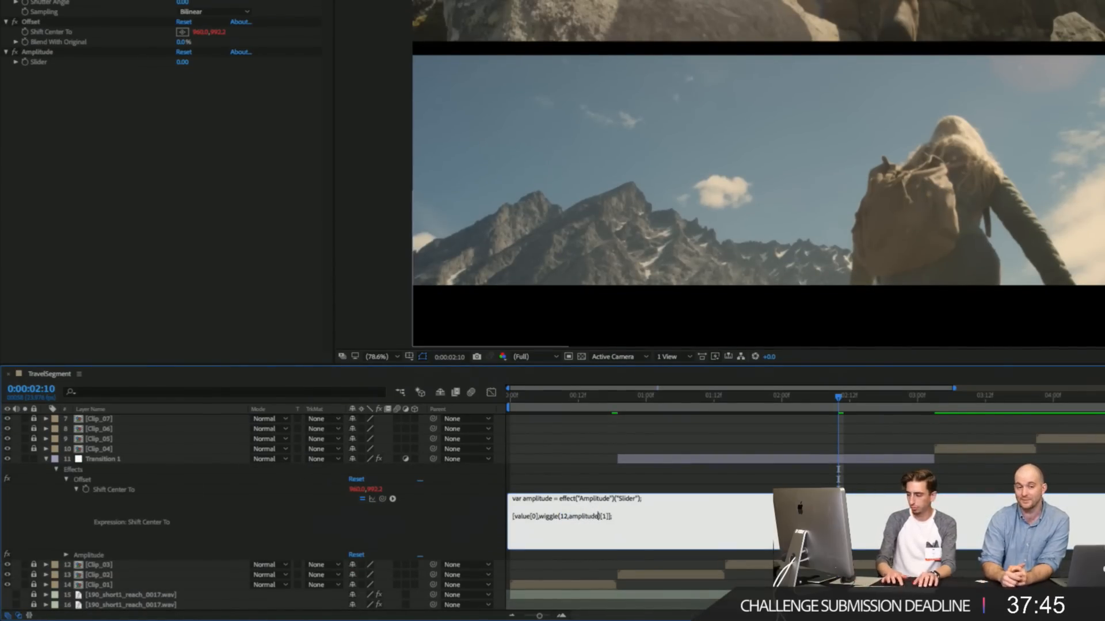
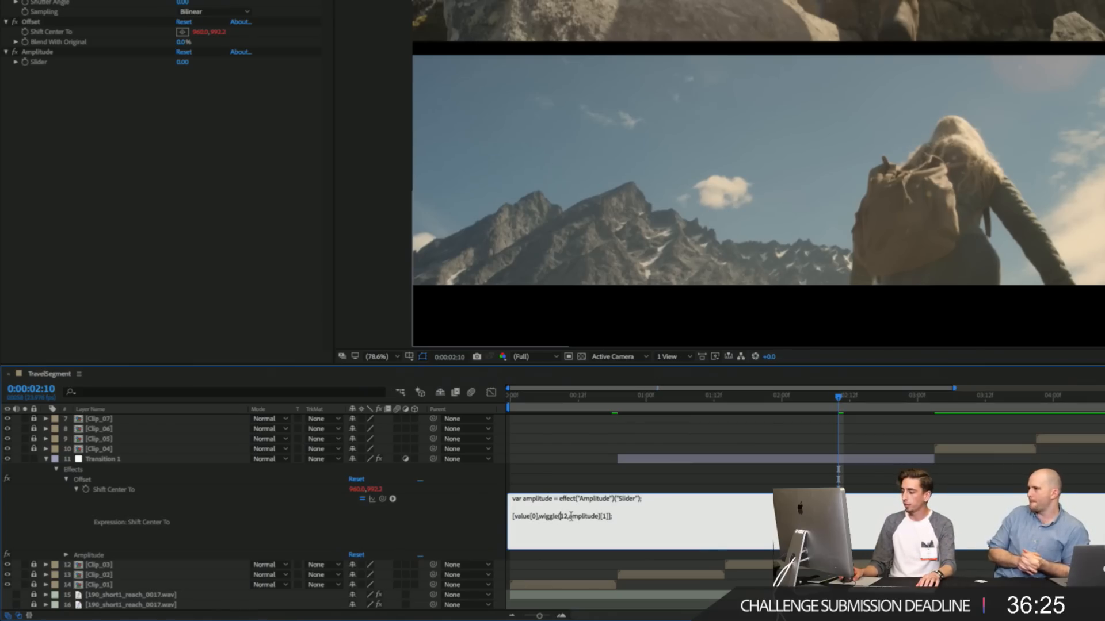
double_click(575, 515)
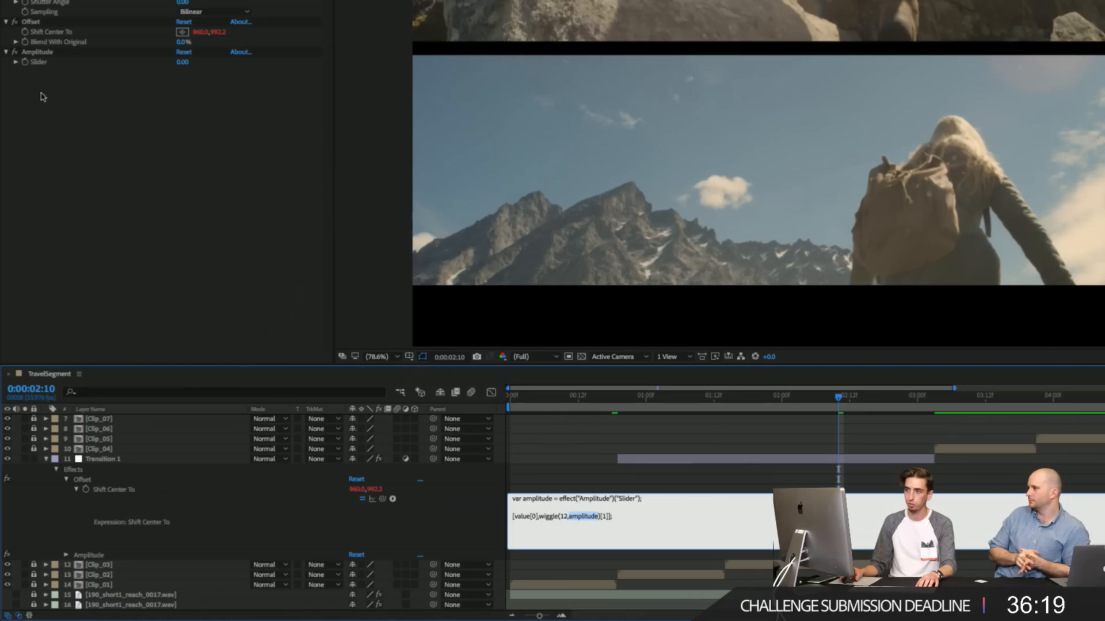
click(458, 506)
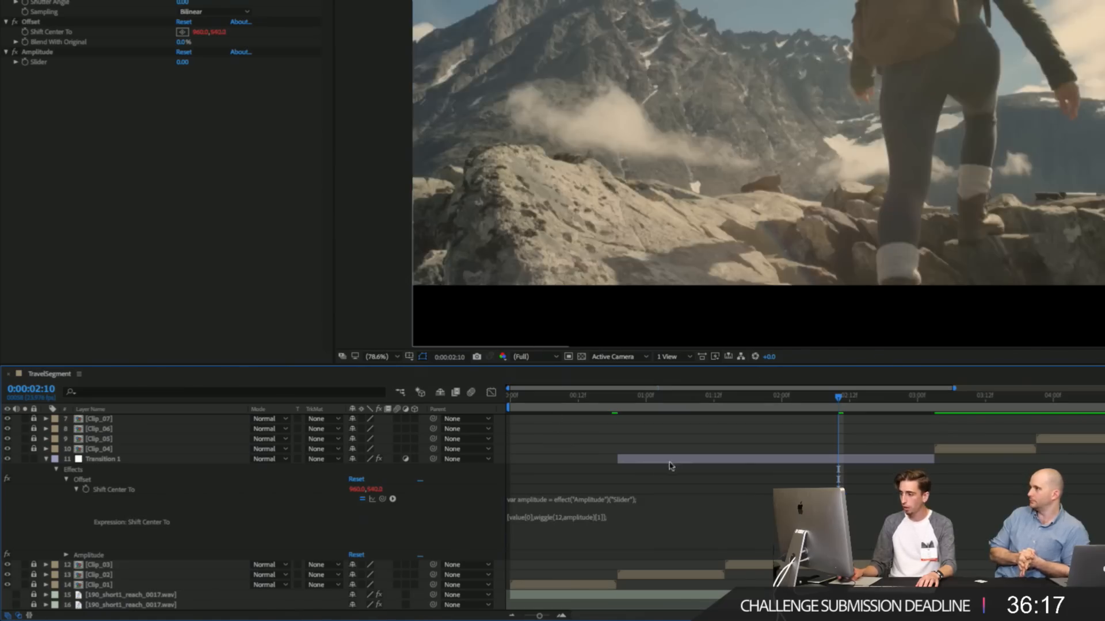
Step: Try a higher Amplitude slider value around two seconds to test the shake
key(space)
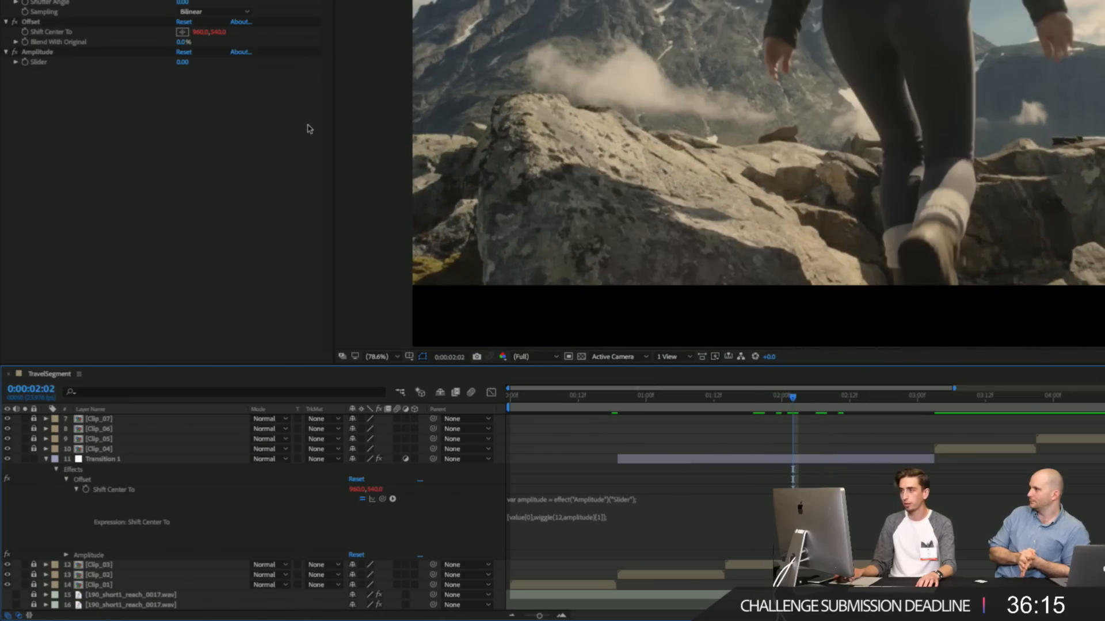
drag(182, 62, 188, 62)
drag(133, 213, 223, 216)
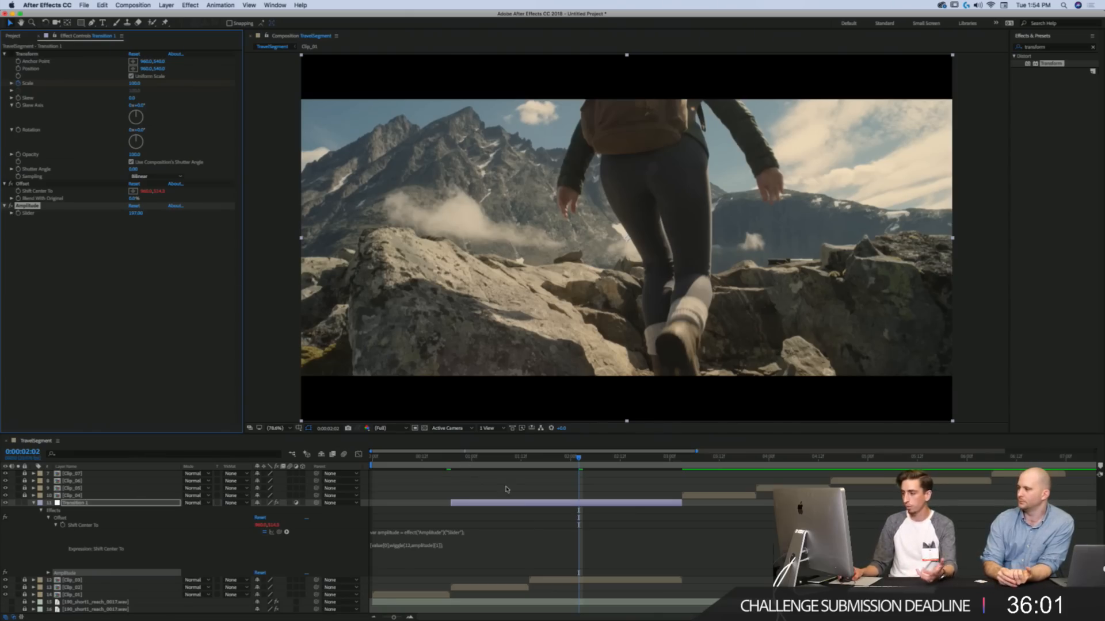
Step: Keyframe the Amplitude slider at 0 at Transition 1's start and at 122 on the Clip_02 to Clip_03 cut
key(i)
click(134, 206)
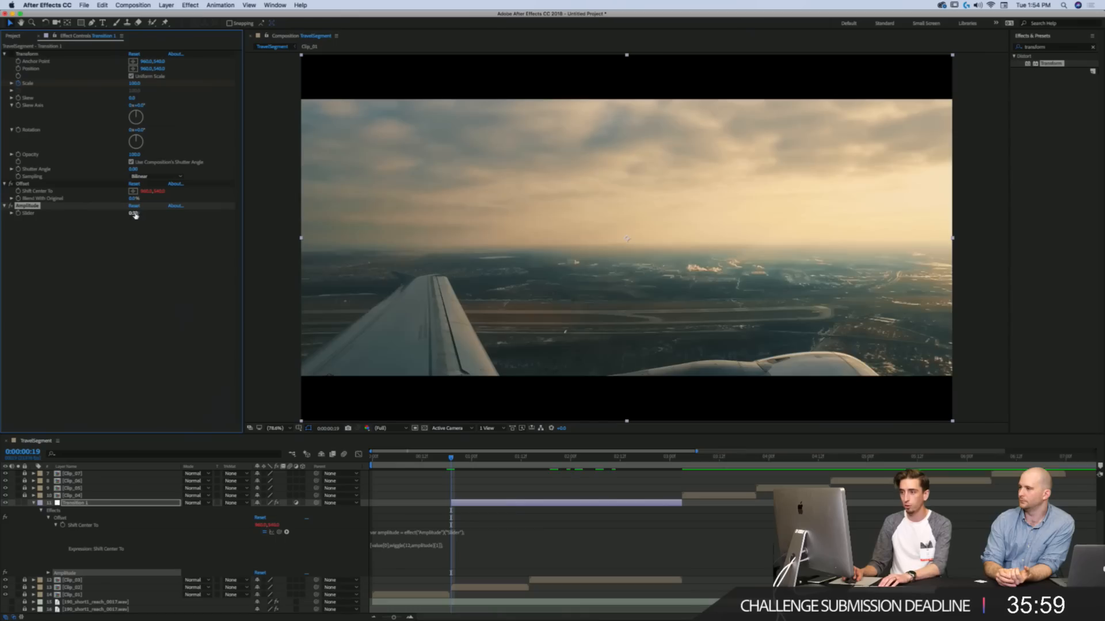
key(u)
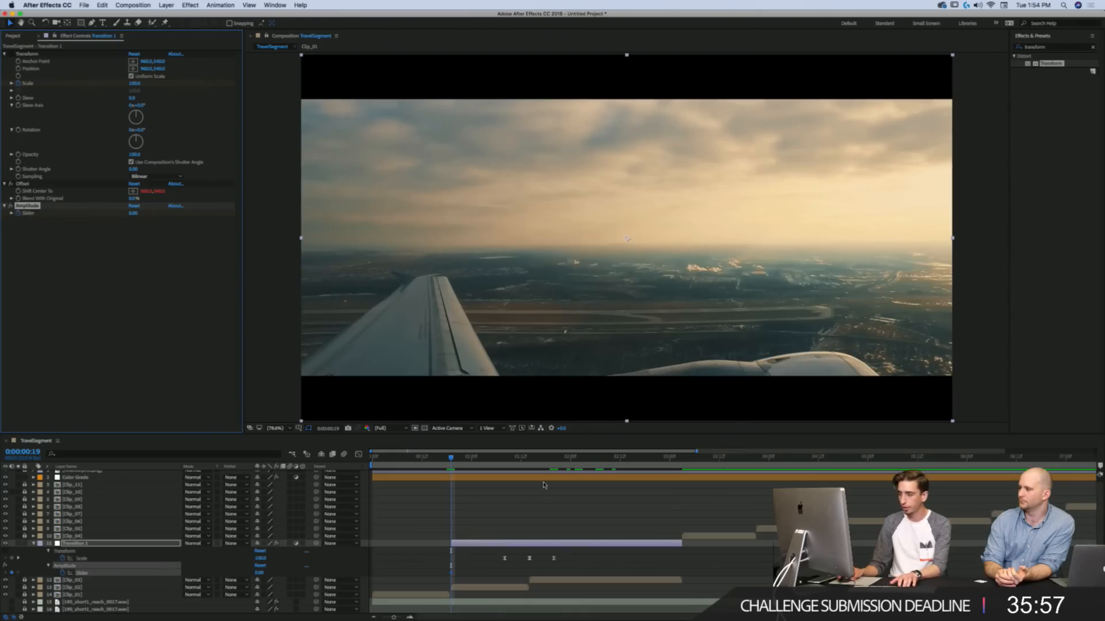
key(space)
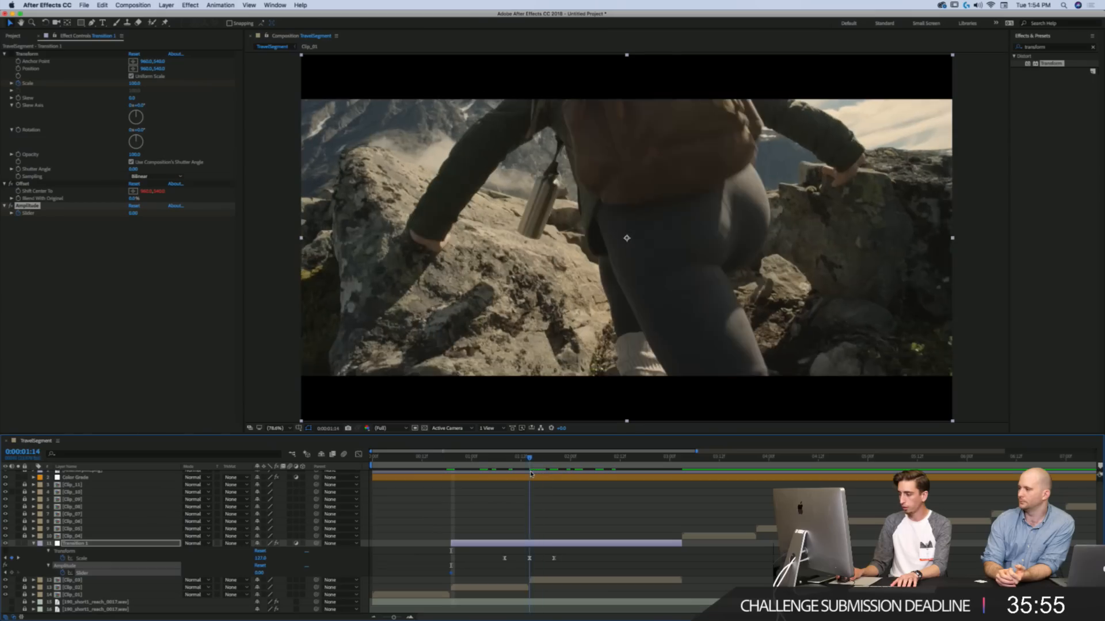
drag(134, 214, 181, 212)
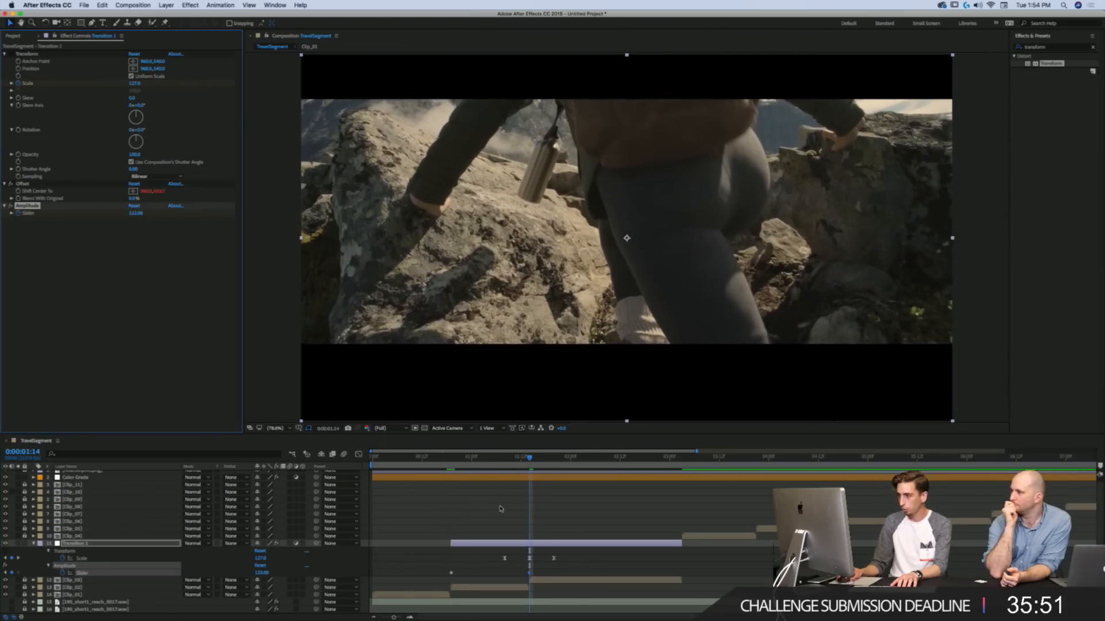
Step: Move the first Slider keyframe under the first Scale keyframe and keyframe the slider at 0 at 0:00:01:20
key(space)
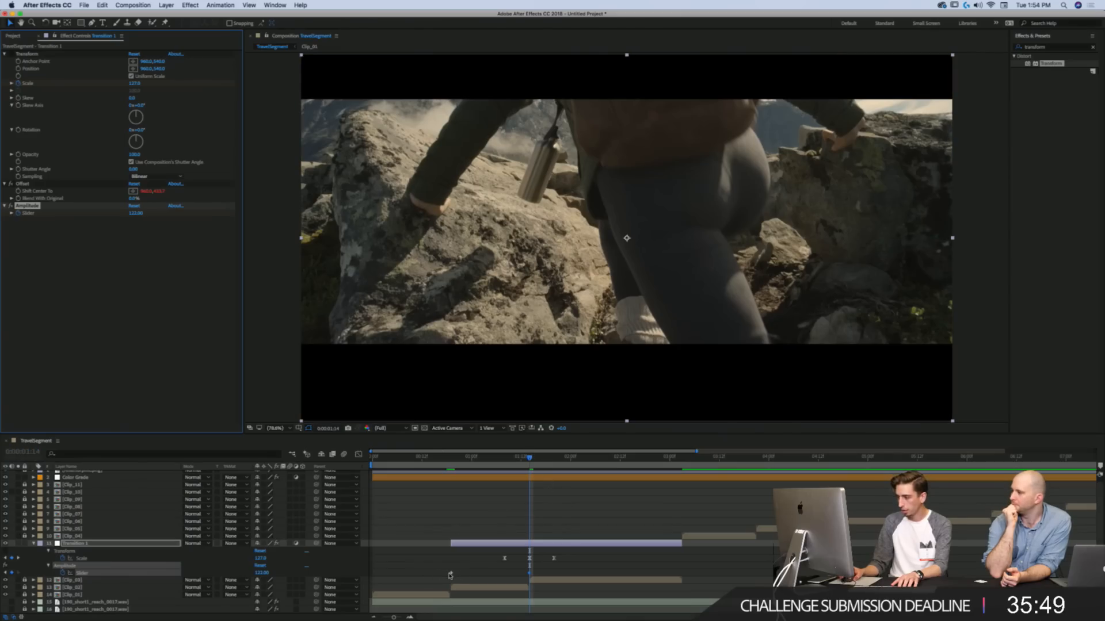
drag(450, 574, 503, 575)
click(550, 464)
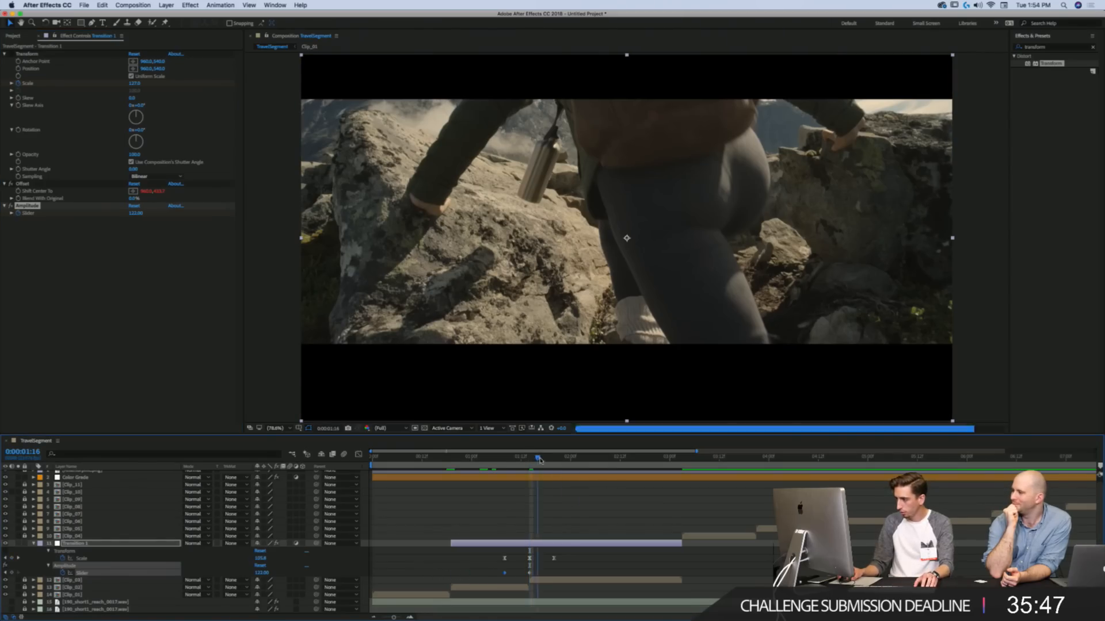
click(263, 573)
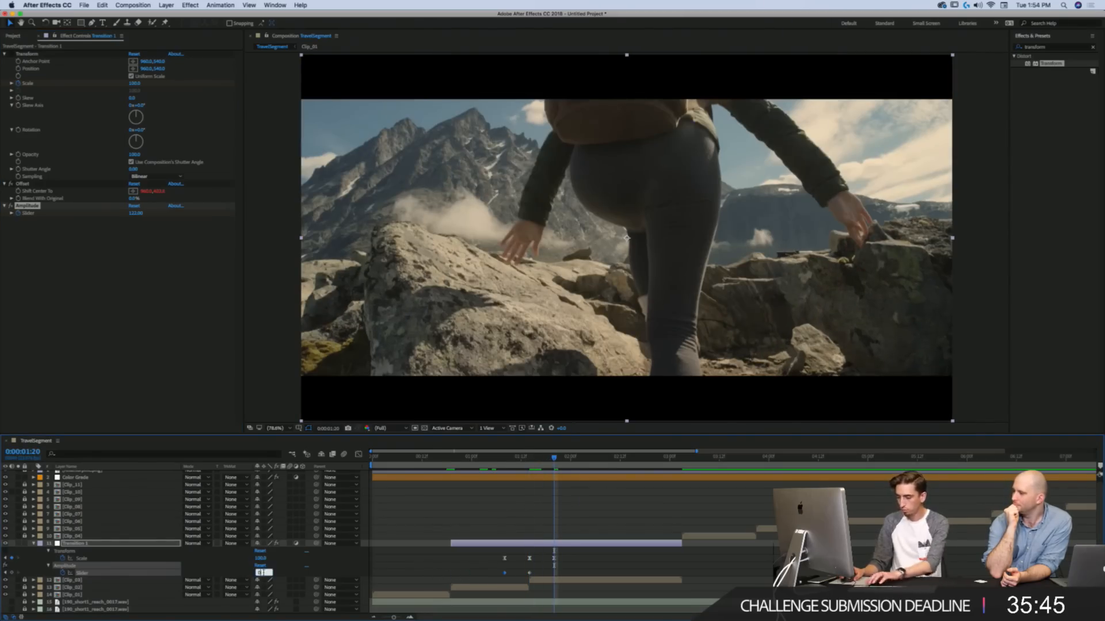
text(0)
key(Return)
Step: Reshape the Slider's value curve into eased ramps that peak sharply at the cut, and return to the layer bars
click(358, 455)
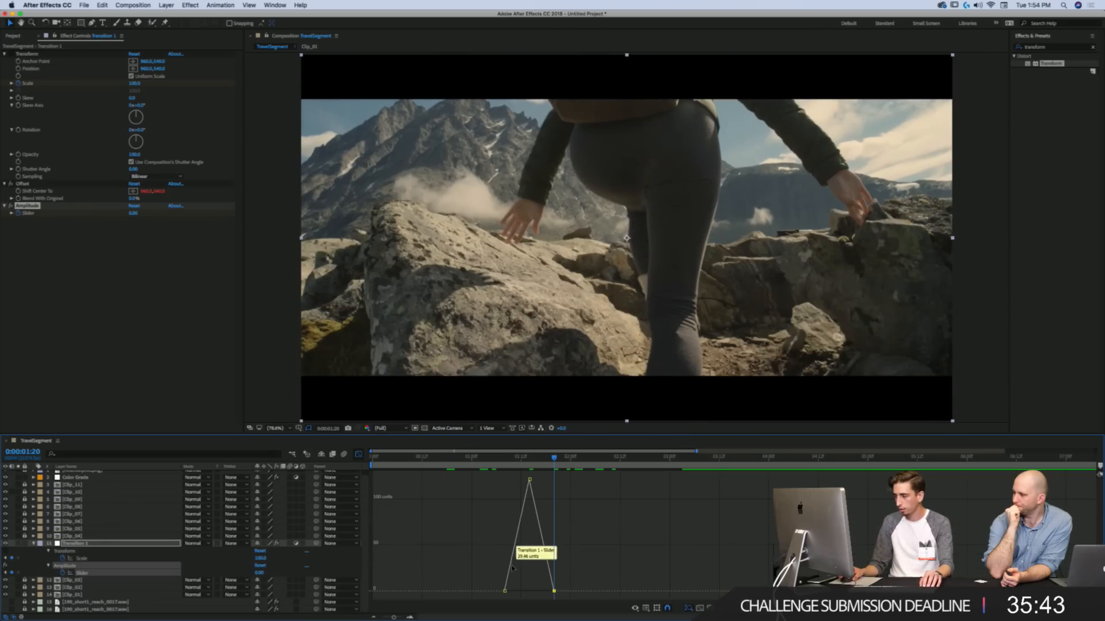
drag(505, 591, 529, 591)
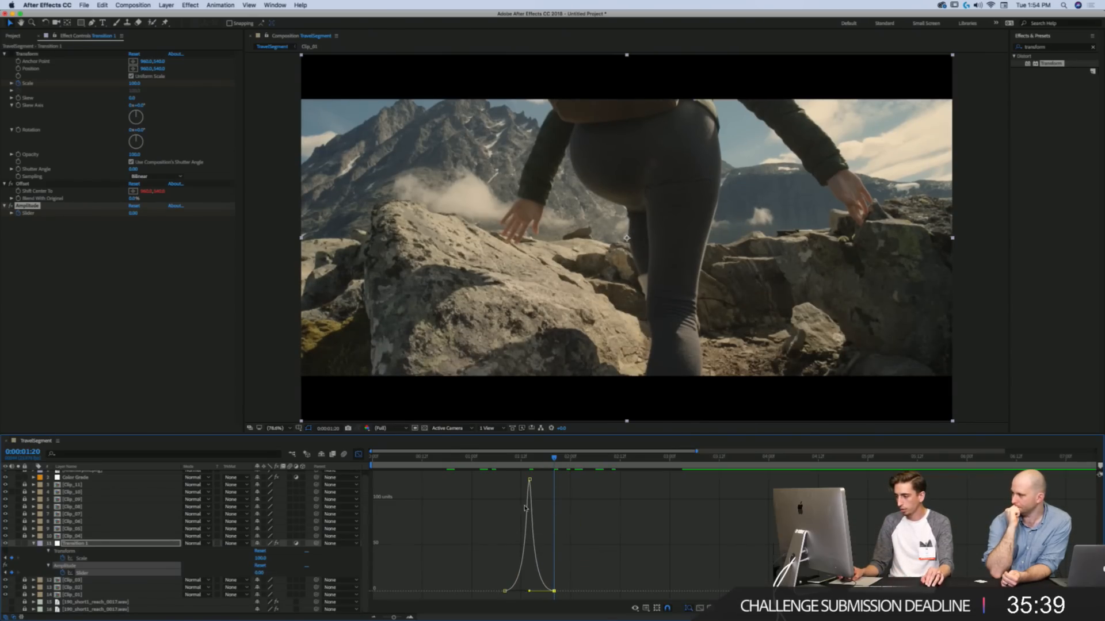
click(529, 479)
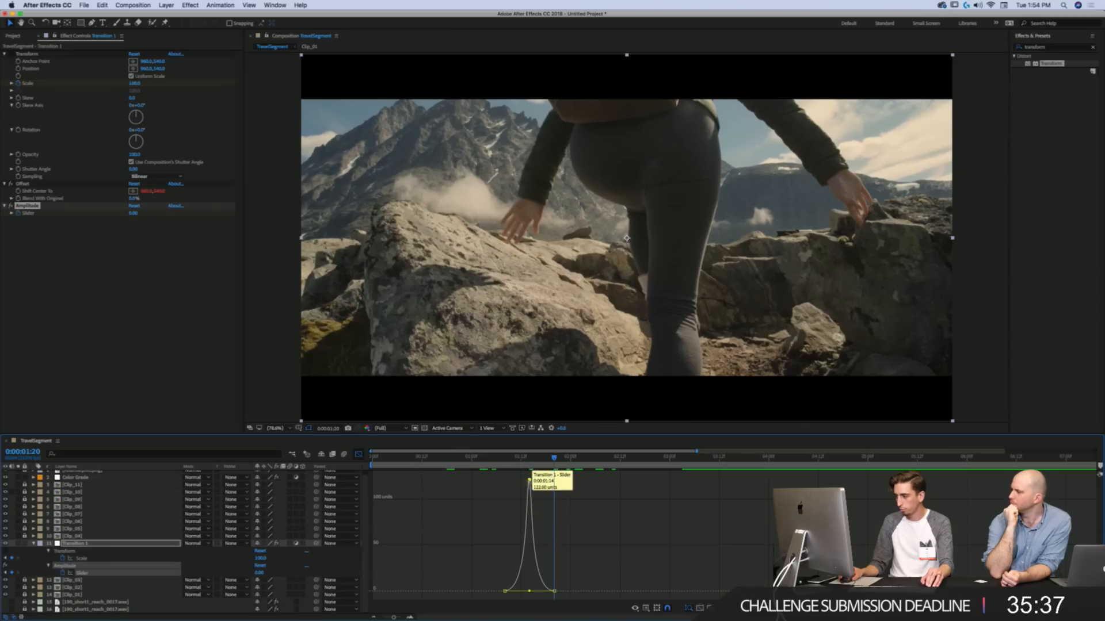
drag(525, 480, 527, 506)
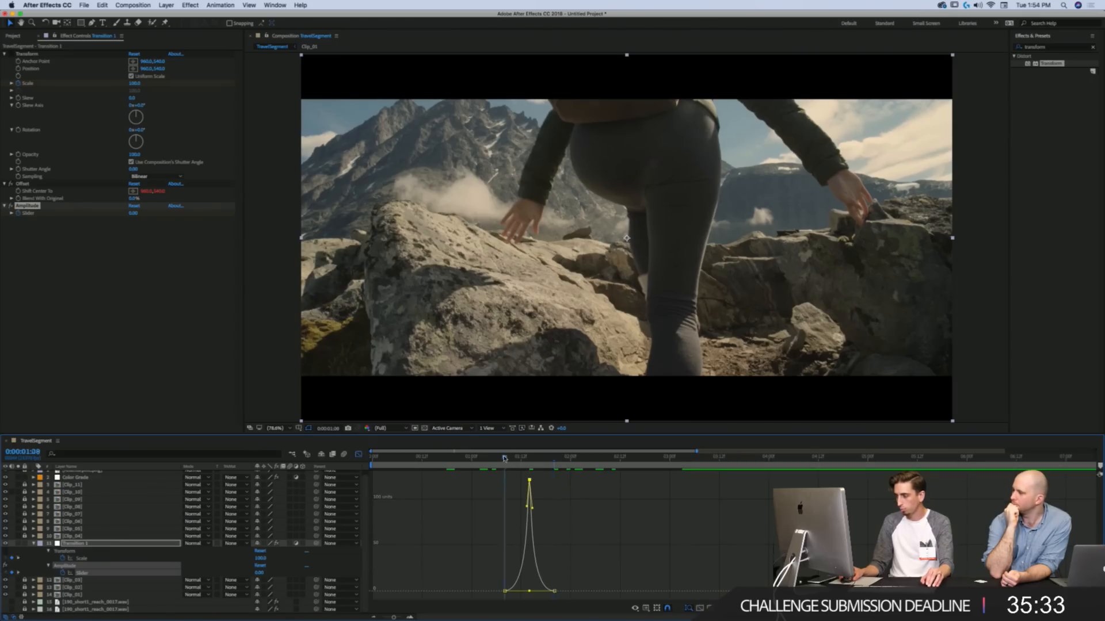
drag(504, 458, 517, 500)
key(shift+F3)
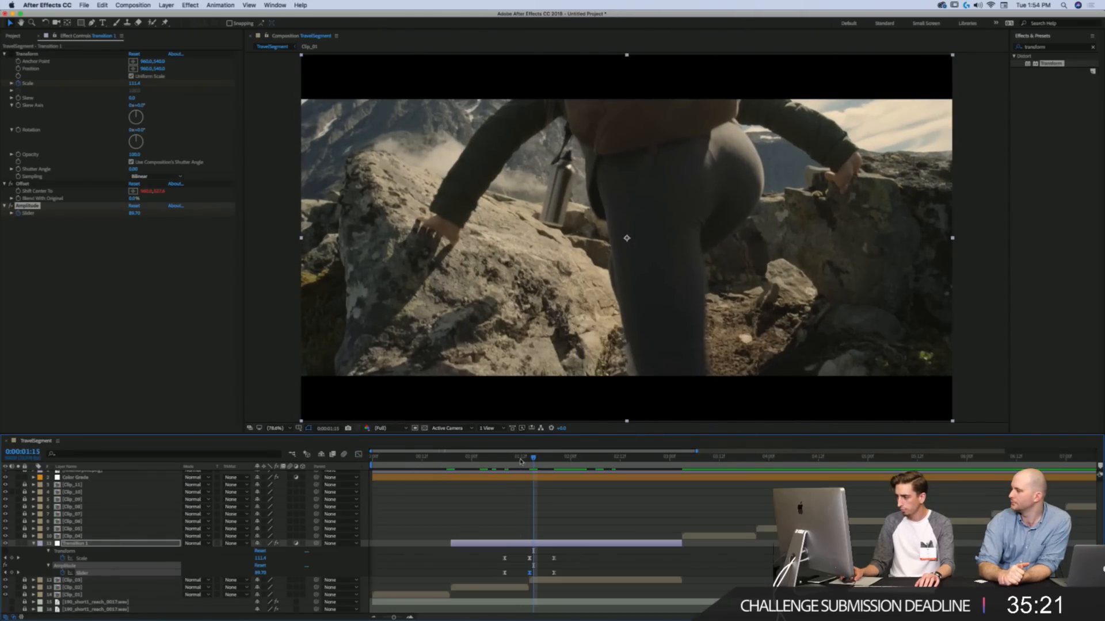
Step: Preview the transition and move the outer Scale and Slider keyframes farther from the cut to lengthen it
drag(520, 462, 468, 462)
key(space)
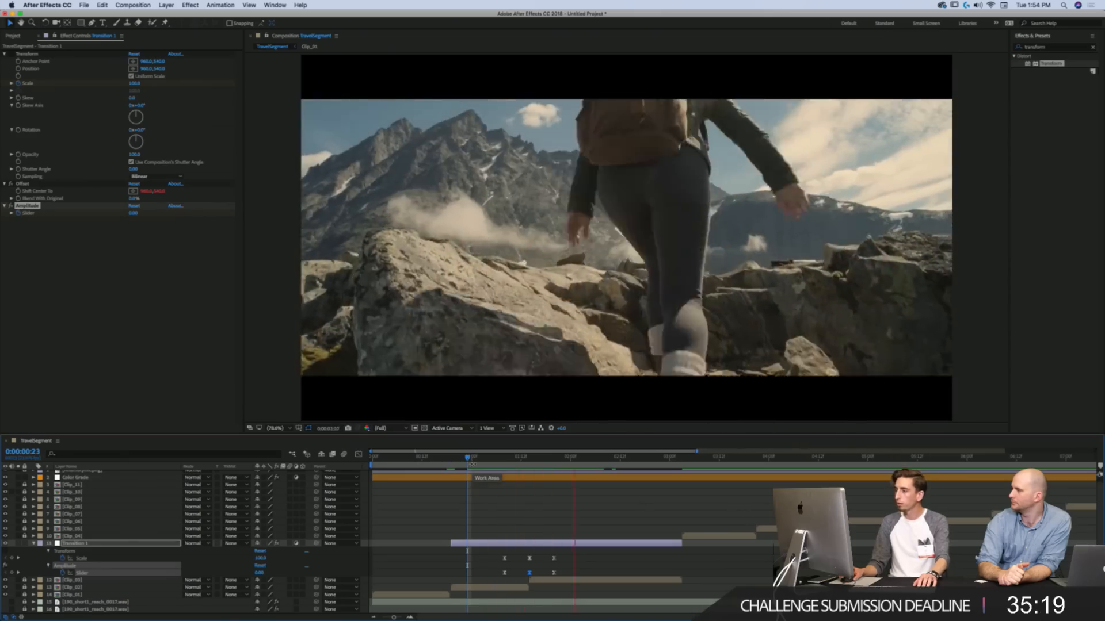
click(505, 458)
key(space)
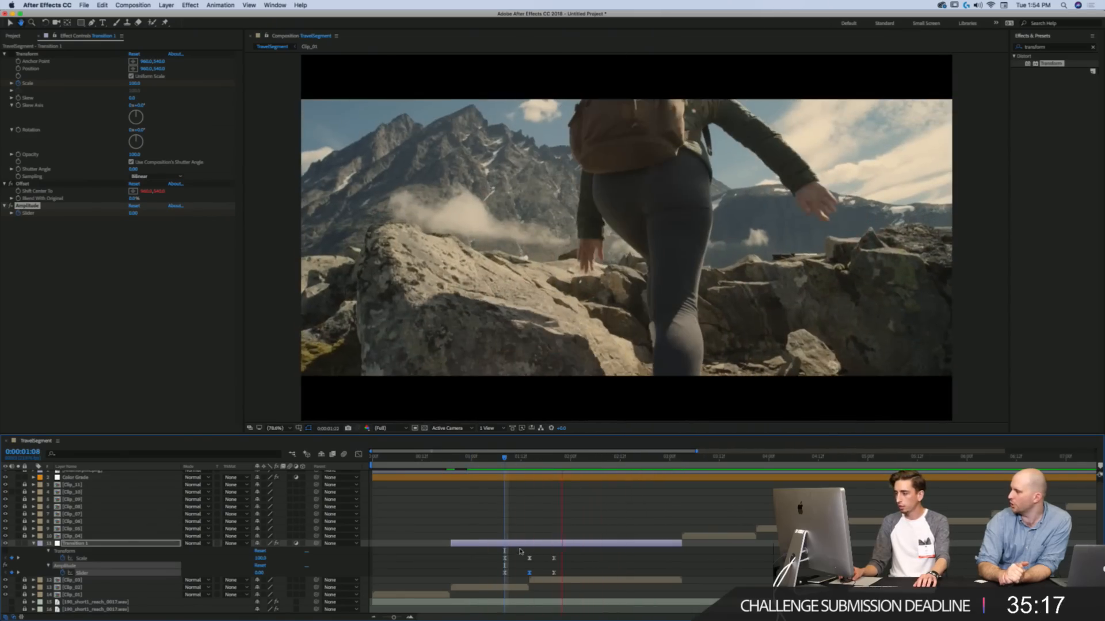
key(space)
drag(523, 555, 562, 559)
Step: Preview the lengthened transition and examine the zoom and shake around the Clip_02 to Clip_03 cut
click(476, 459)
key(space)
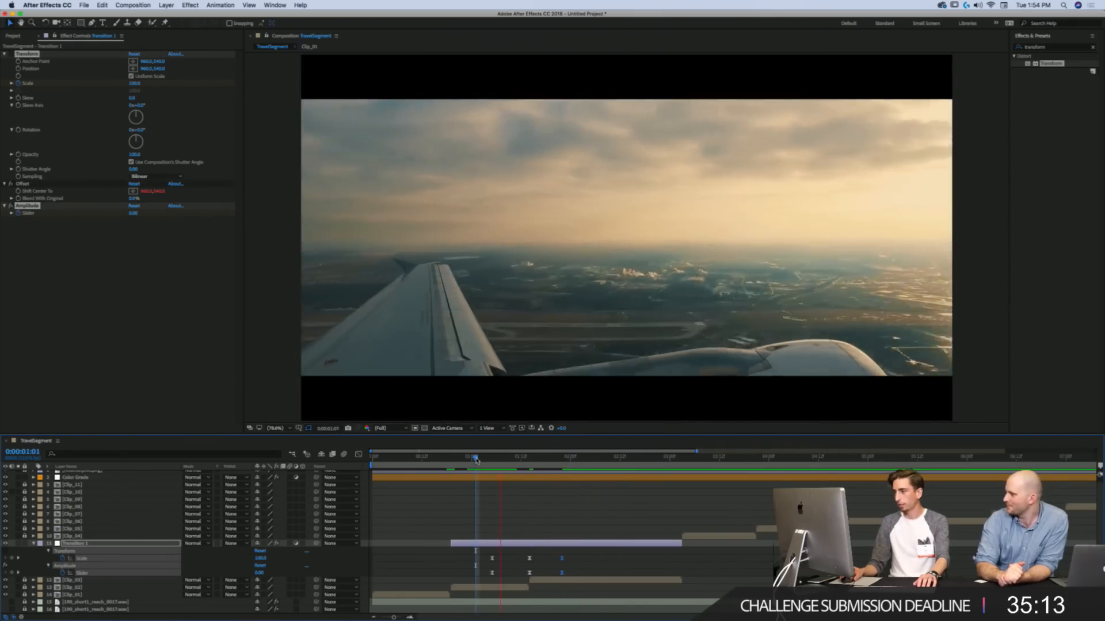
click(523, 460)
key(Page_Down)
key(Page_Down)
key(Page_Down)
key(Page_Down)
key(Page_Down)
key(Page_Down)
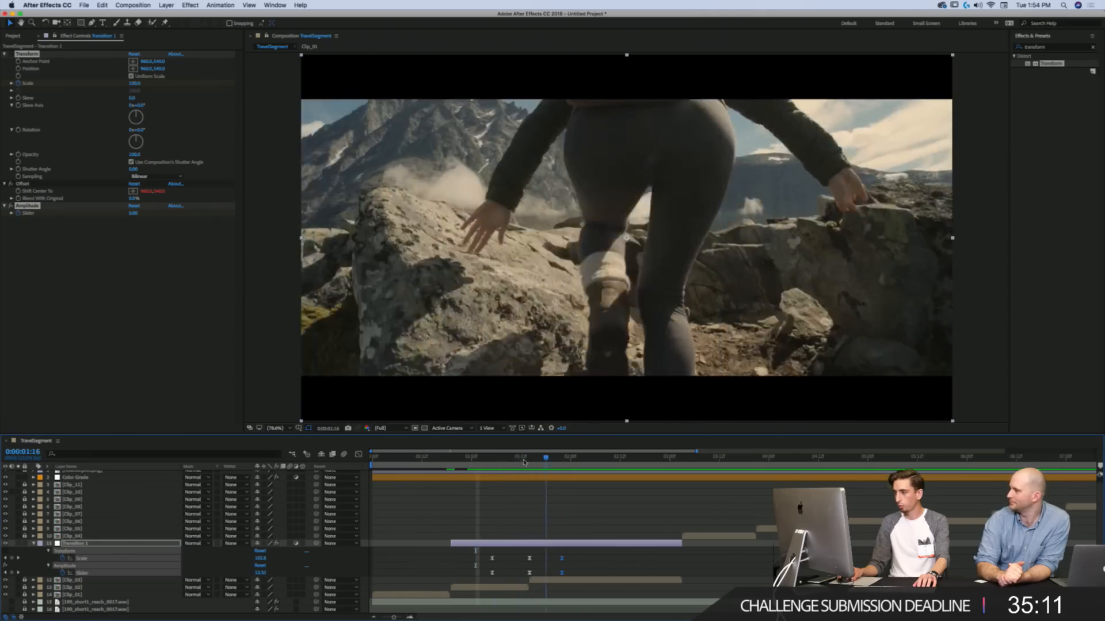
drag(521, 459, 517, 456)
key(space)
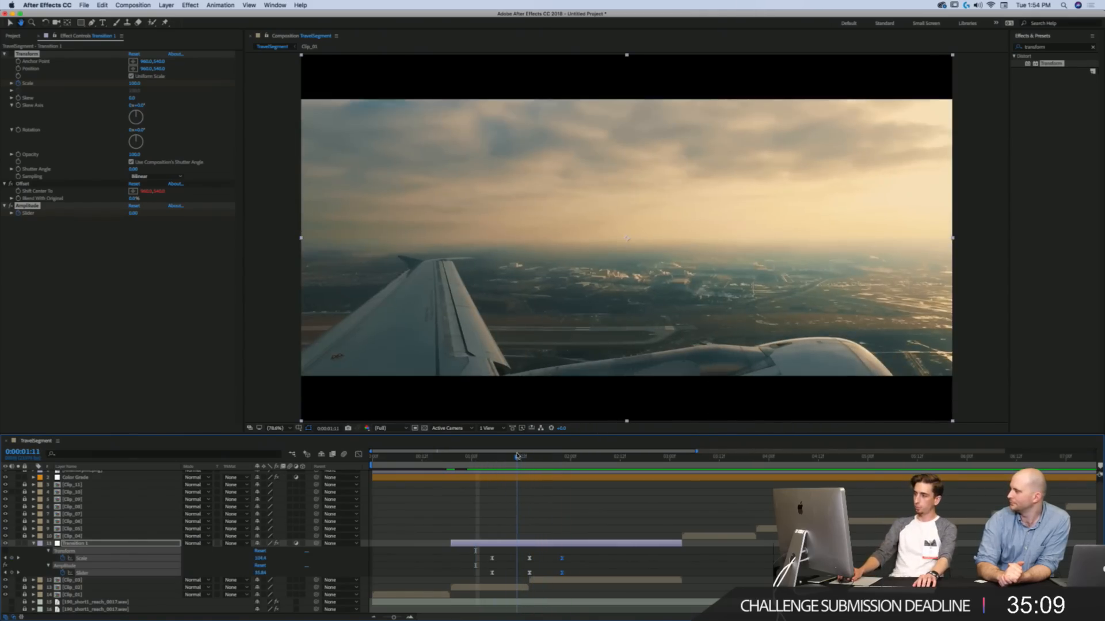
click(501, 459)
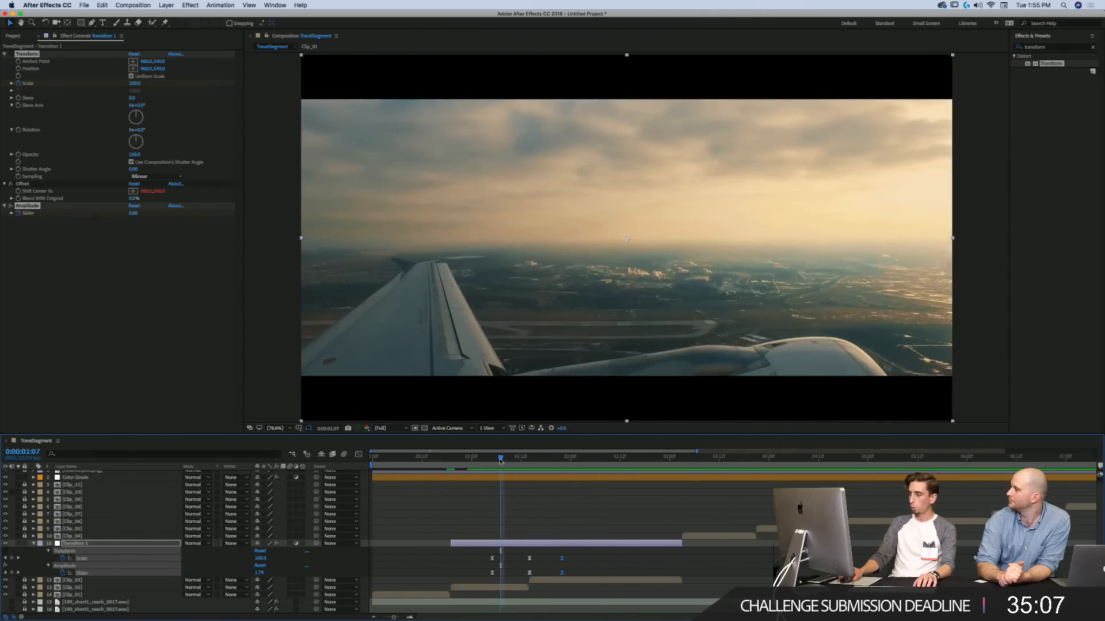
Step: Hide the Anamorphic.png letterbox overlay, checking Color Grade's visibility, and show the transparency grid behind the clips
scroll(49, 502, up, 1)
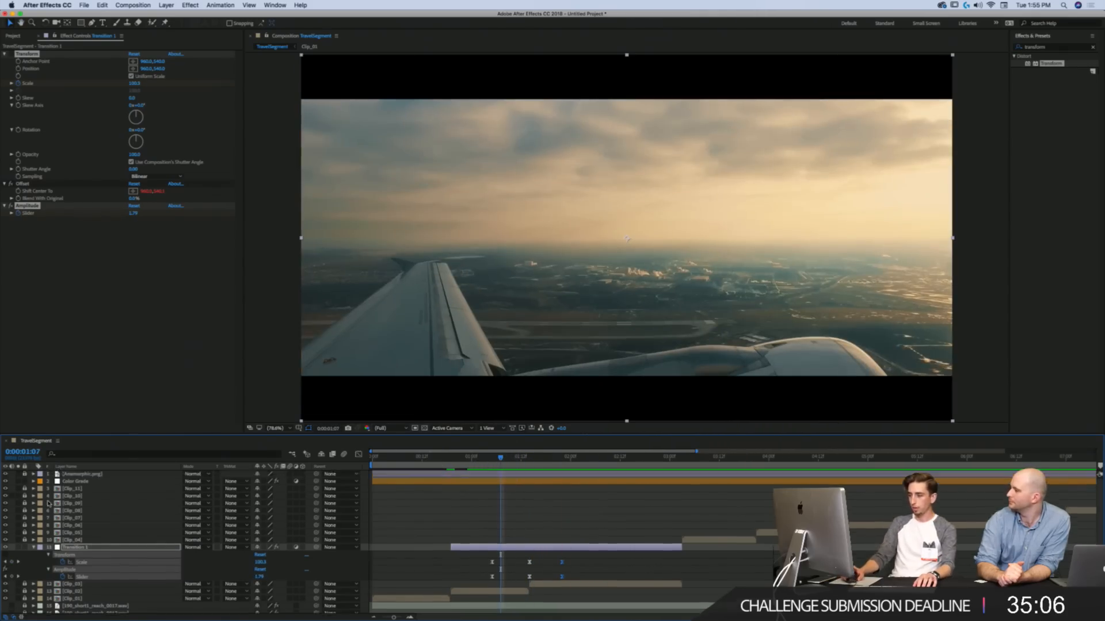
click(5, 481)
click(5, 481)
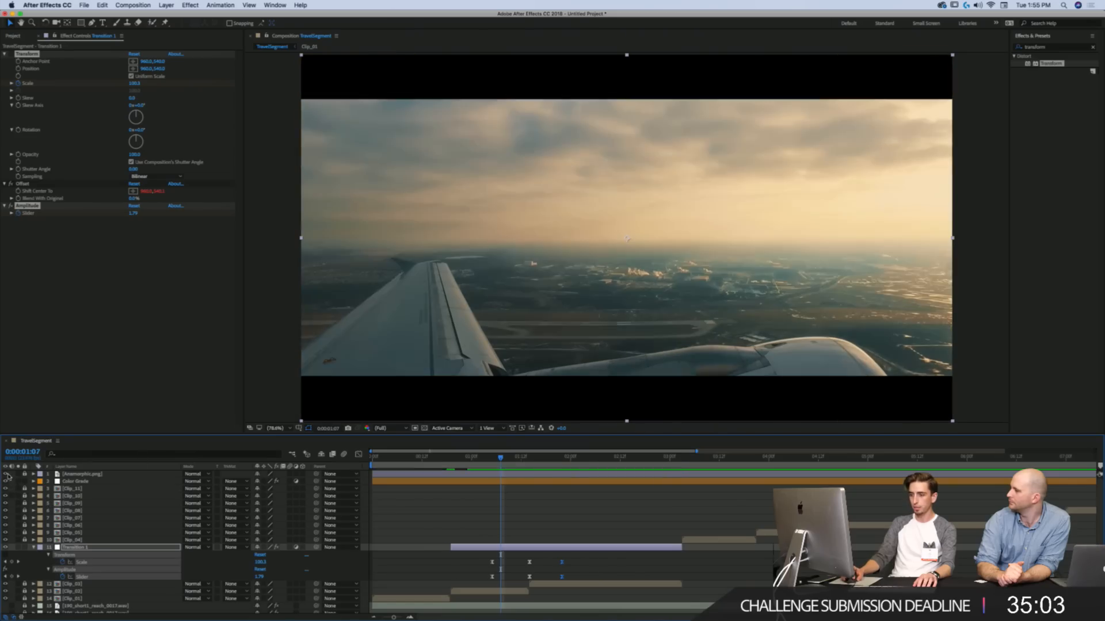
click(5, 473)
click(424, 429)
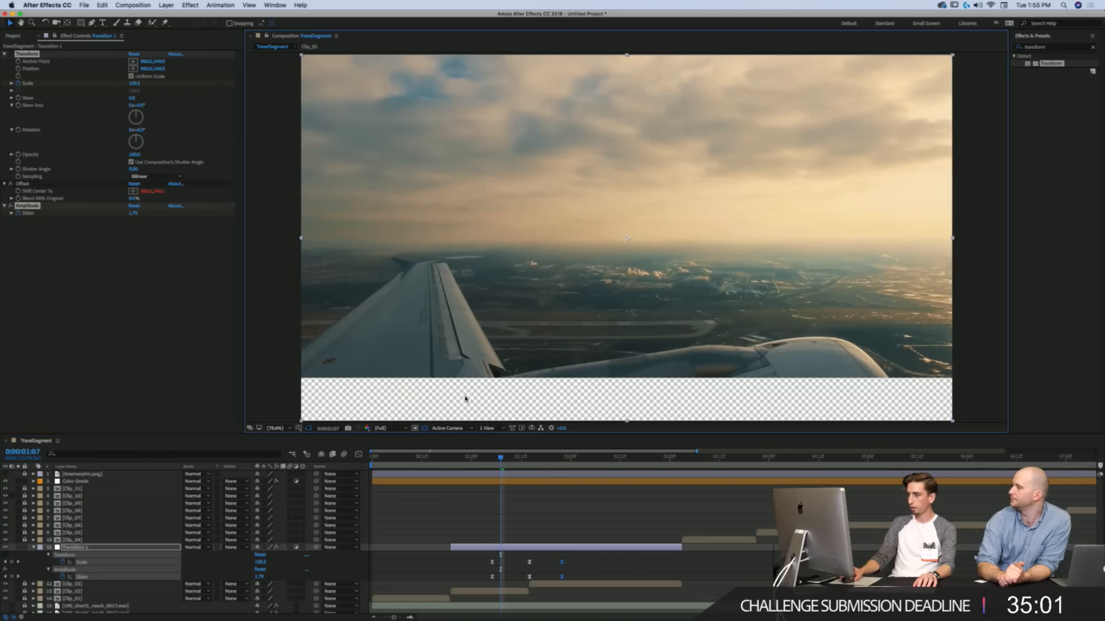
Step: Keep the transparency grid on, go to the Clip_02 to Clip_03 cut, and show the Anamorphic.png letterbox overlay again
click(425, 429)
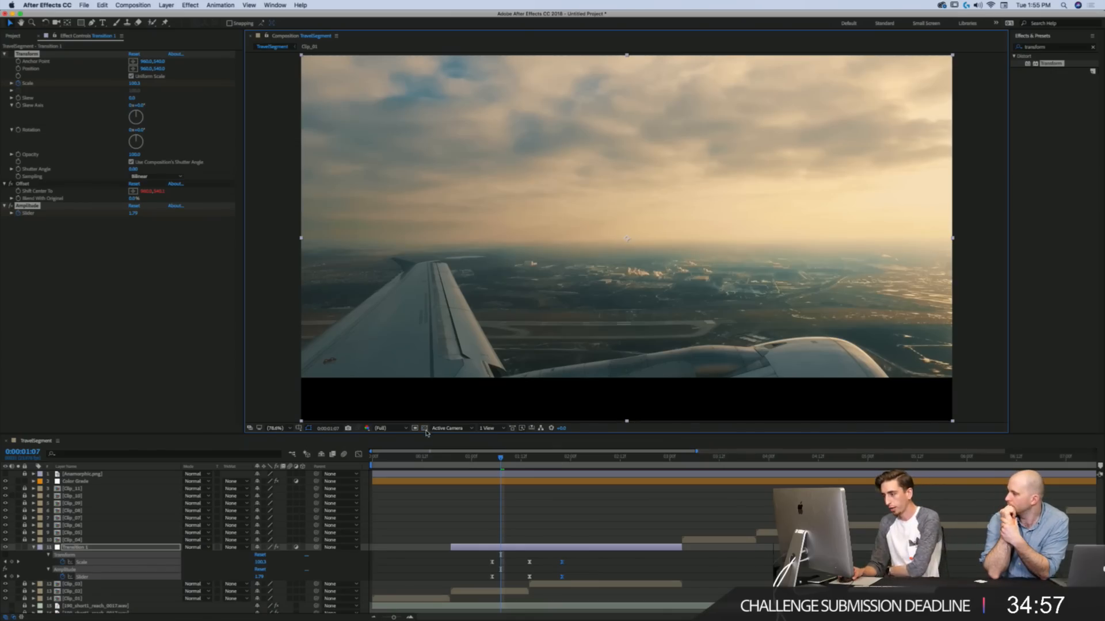
click(424, 430)
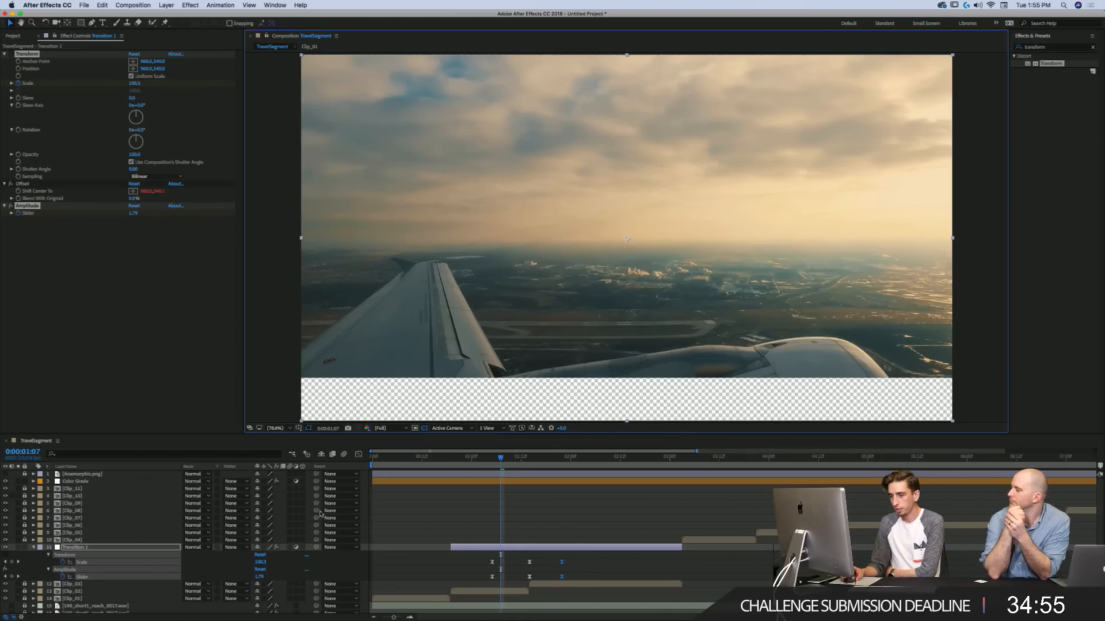
drag(500, 462, 530, 469)
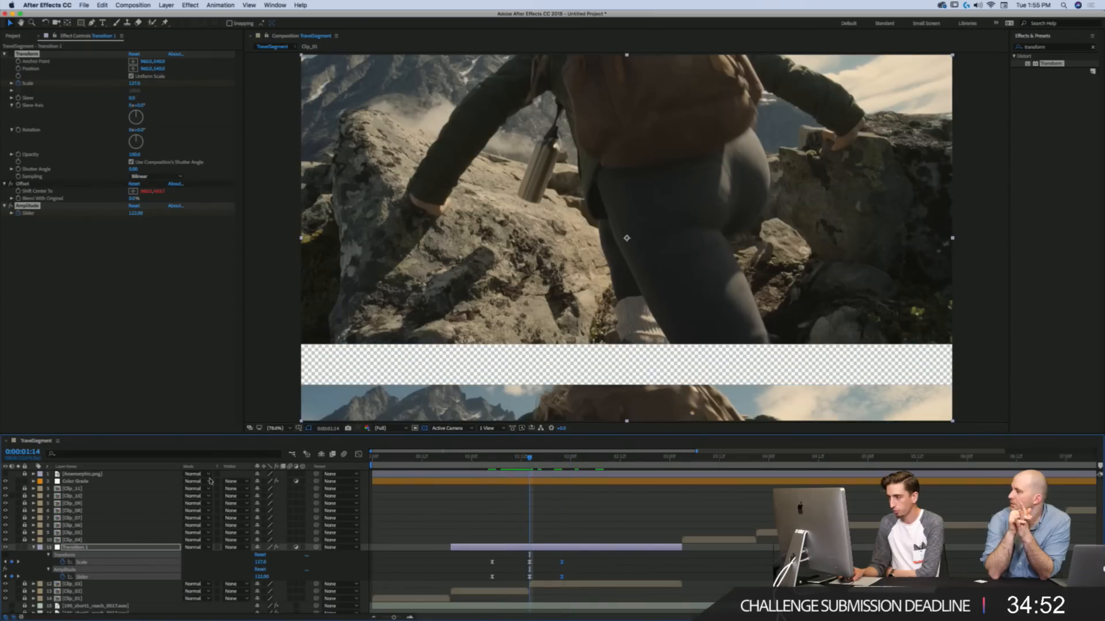
click(5, 474)
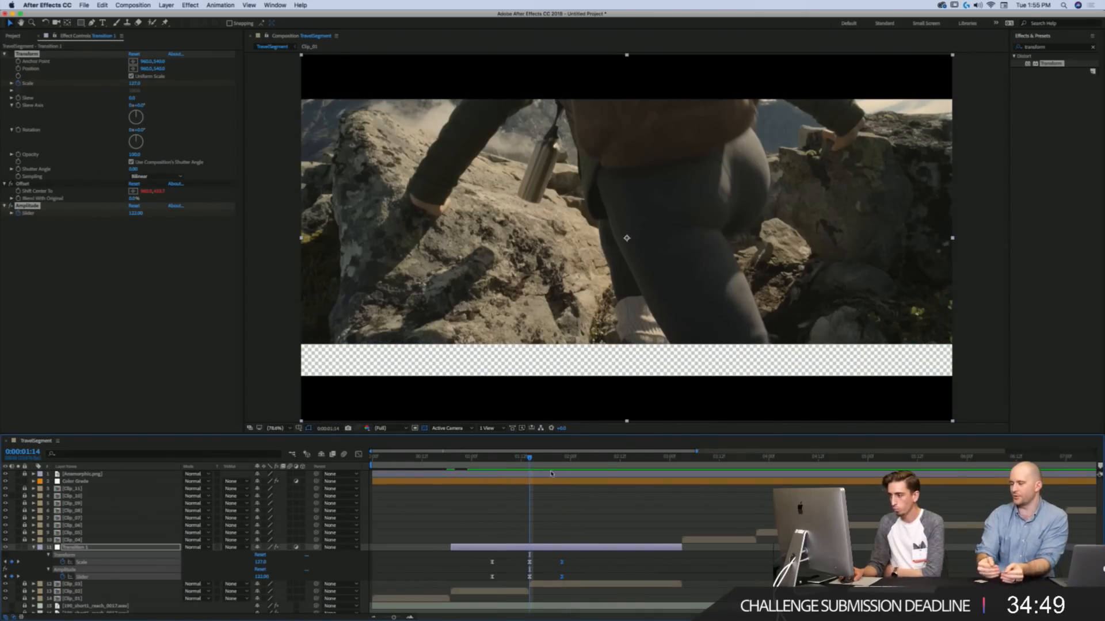
Step: Try to shrink the Transition 1 adjustment layer from its lower edge at the Clip_02 to Clip_03 cut, and undo the resize
mouse_move(516, 458)
mouse_down()
mouse_move(536, 455)
mouse_move(496, 461)
mouse_up()
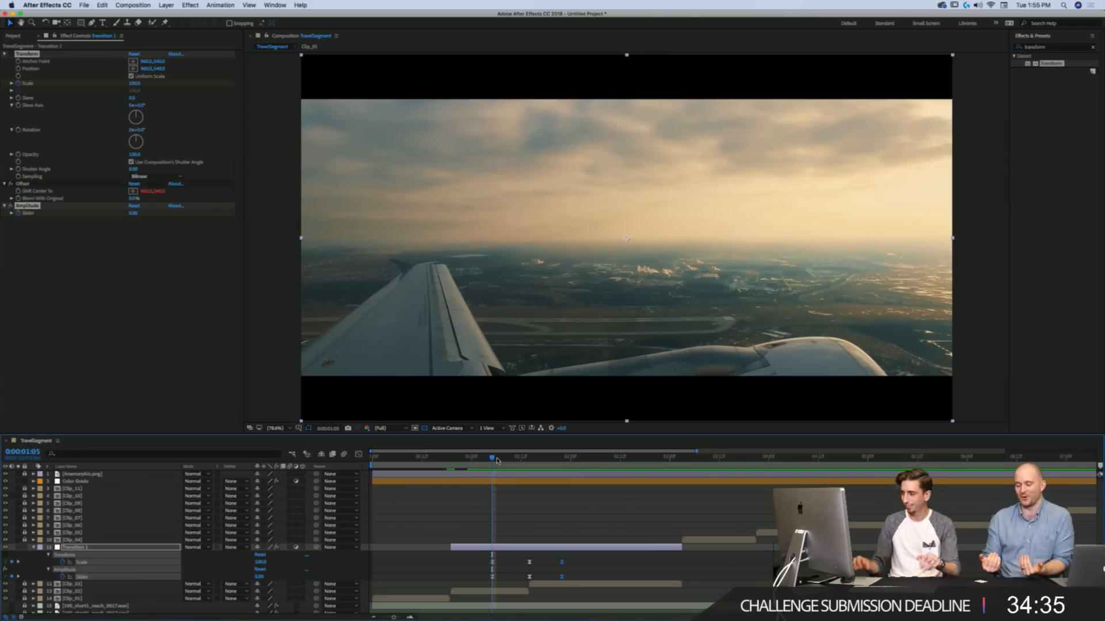
click(483, 480)
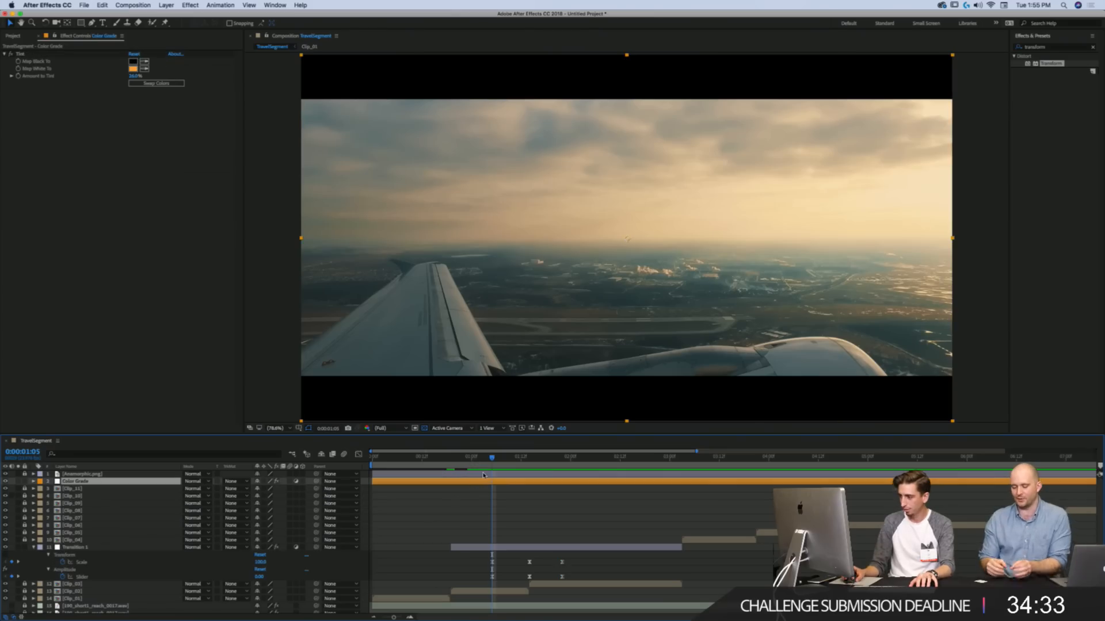
drag(489, 462, 529, 470)
click(533, 547)
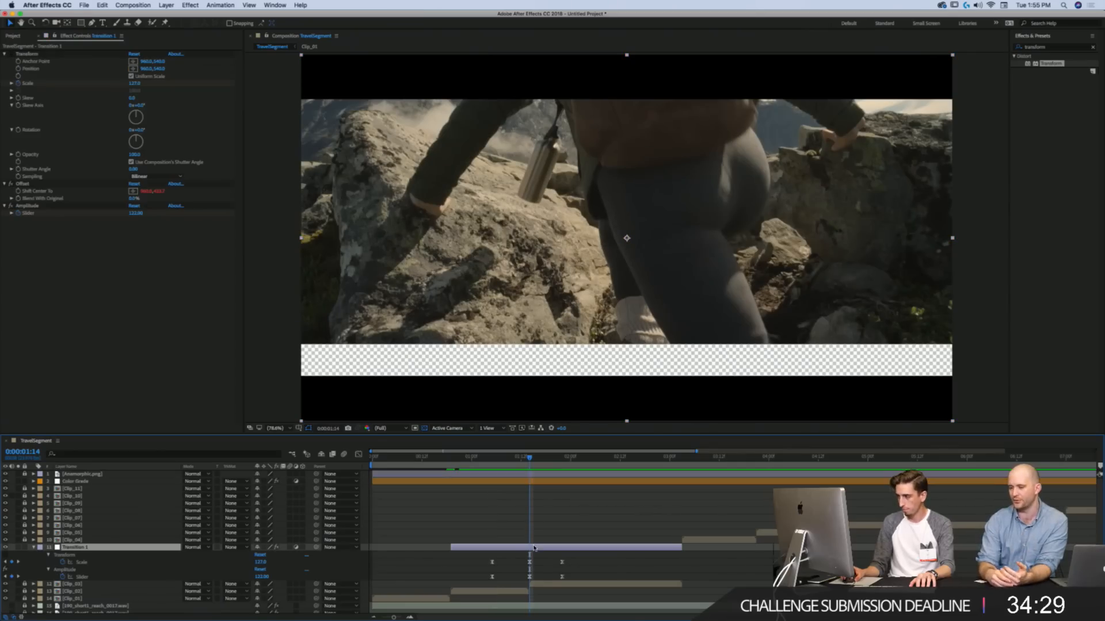
drag(628, 423, 626, 396)
key(super+z)
mouse_move(526, 461)
mouse_down()
mouse_move(500, 460)
mouse_move(567, 461)
mouse_move(529, 461)
mouse_up()
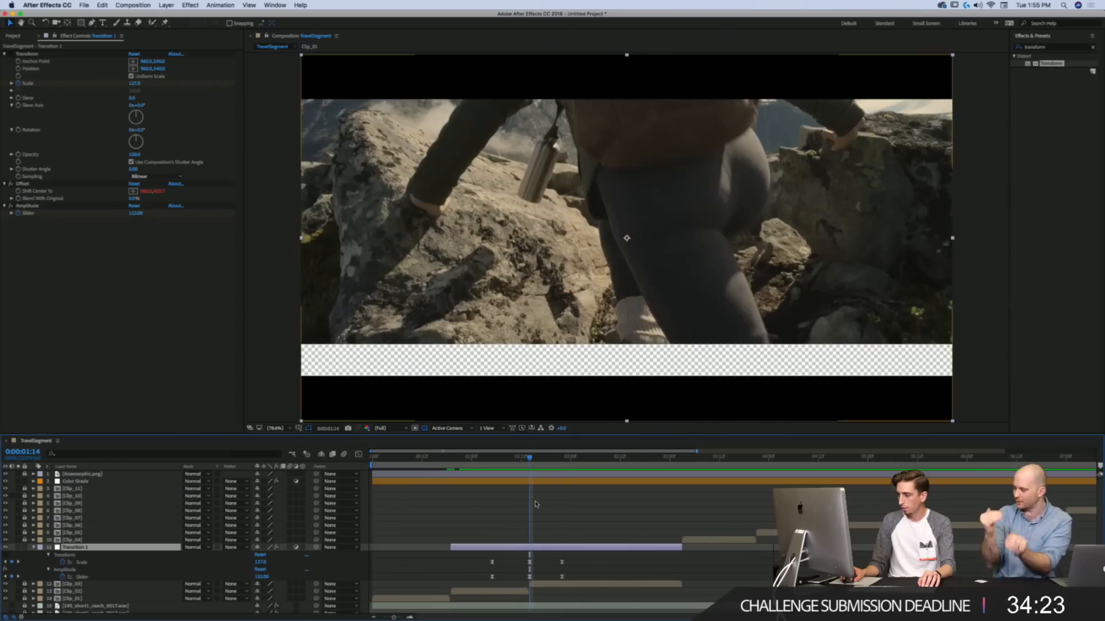
click(541, 554)
key(y)
click(517, 547)
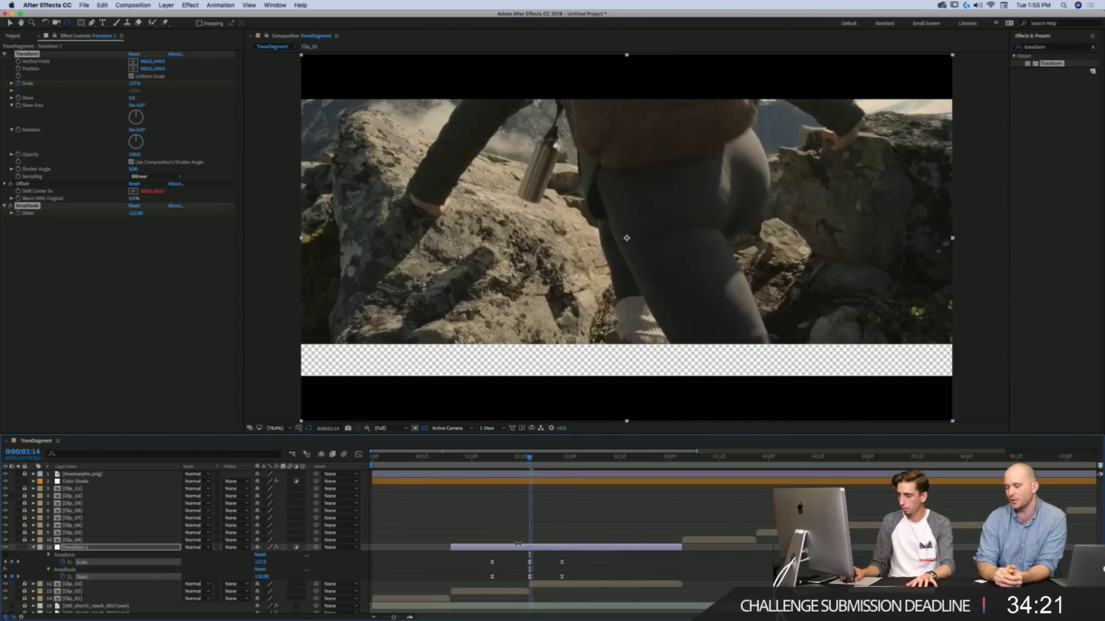
key(super+z)
click(513, 548)
key(a)
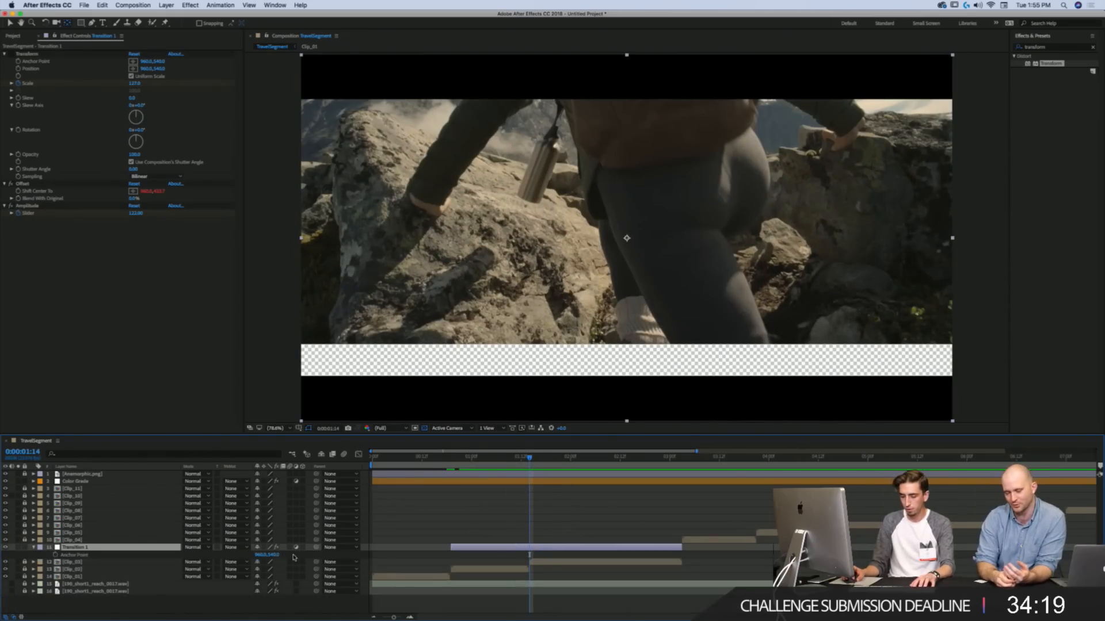
Step: Lower the Amplitude Slider keyframe at the cut to a negative value that hides the gap behind the letterbox, and re-enable Transition 1's Transform effect
key(u)
drag(260, 564, 179, 576)
key(super+z)
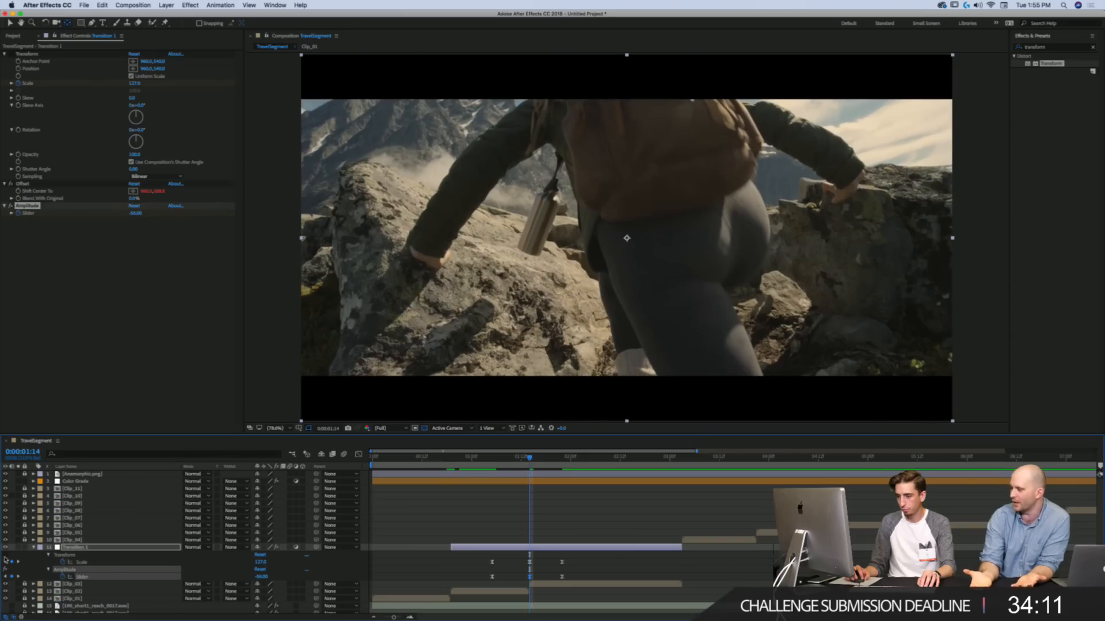
click(6, 558)
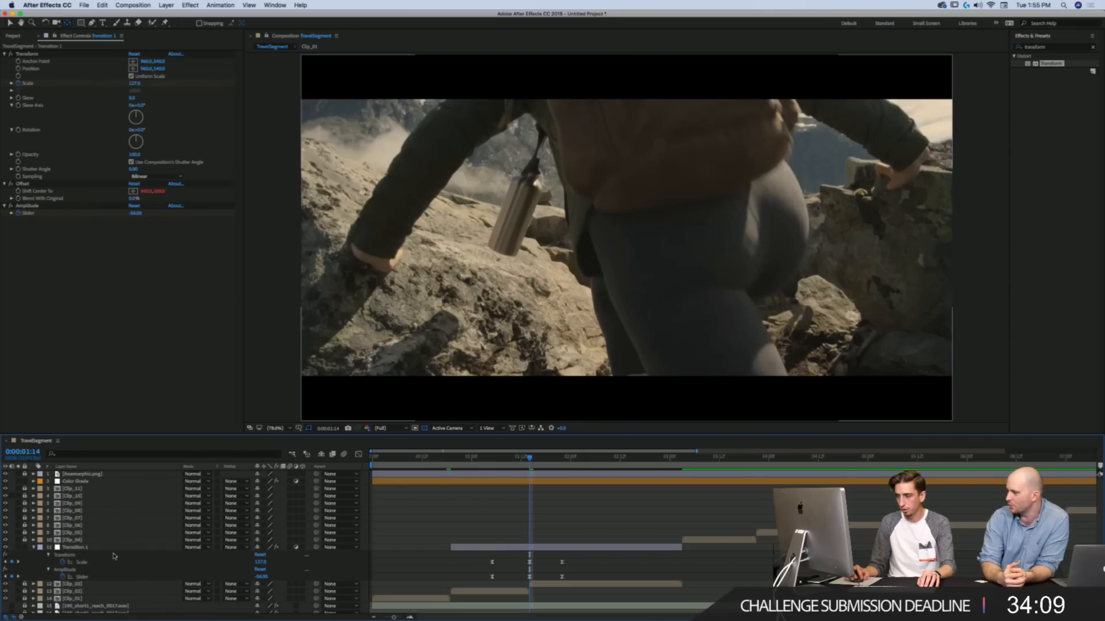
Step: Preview the Clip_02 to Clip_03 transition with both the zoom and the shake active
click(496, 456)
drag(512, 455, 481, 471)
key(space)
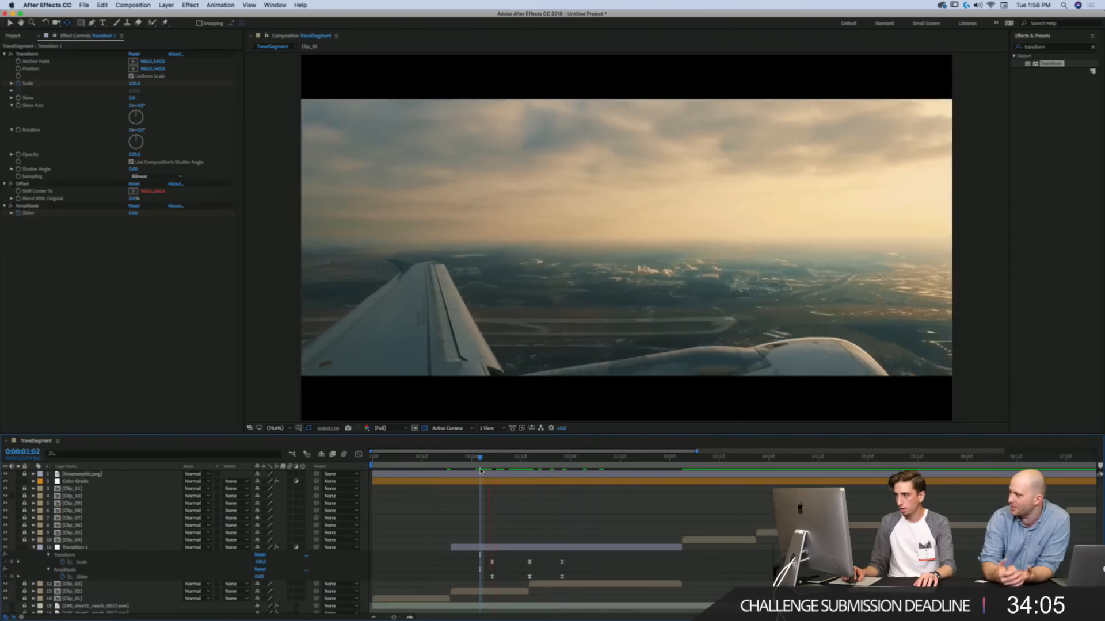
click(490, 460)
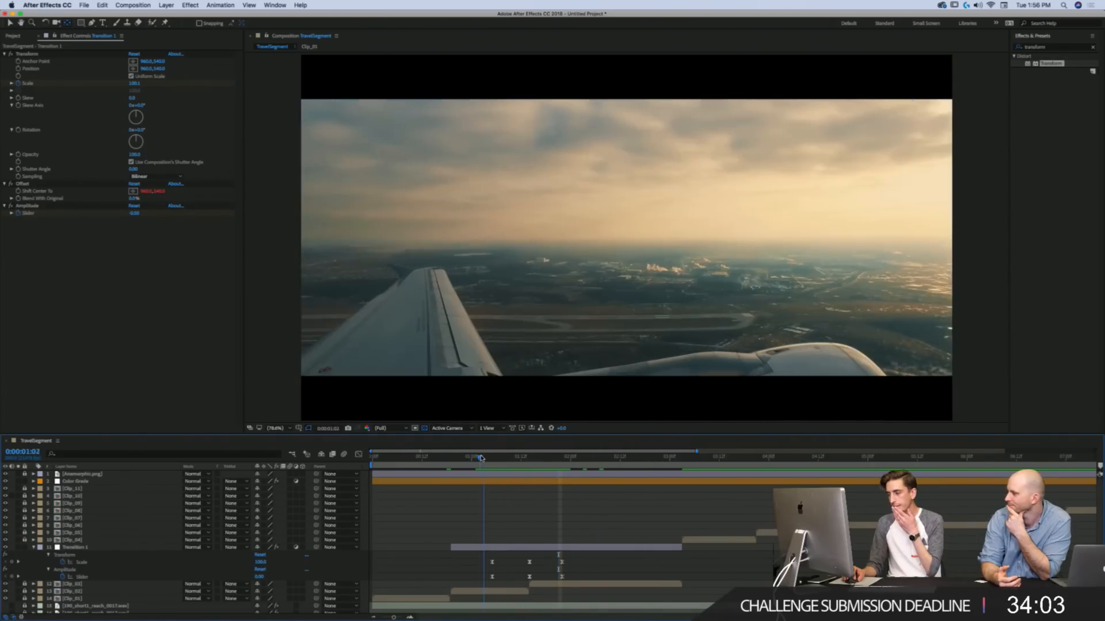
Step: Trim the start of the Transition 1 layer to its first keyframes at 0:00:01:05, list its effects, and return to the Selection tool
click(503, 548)
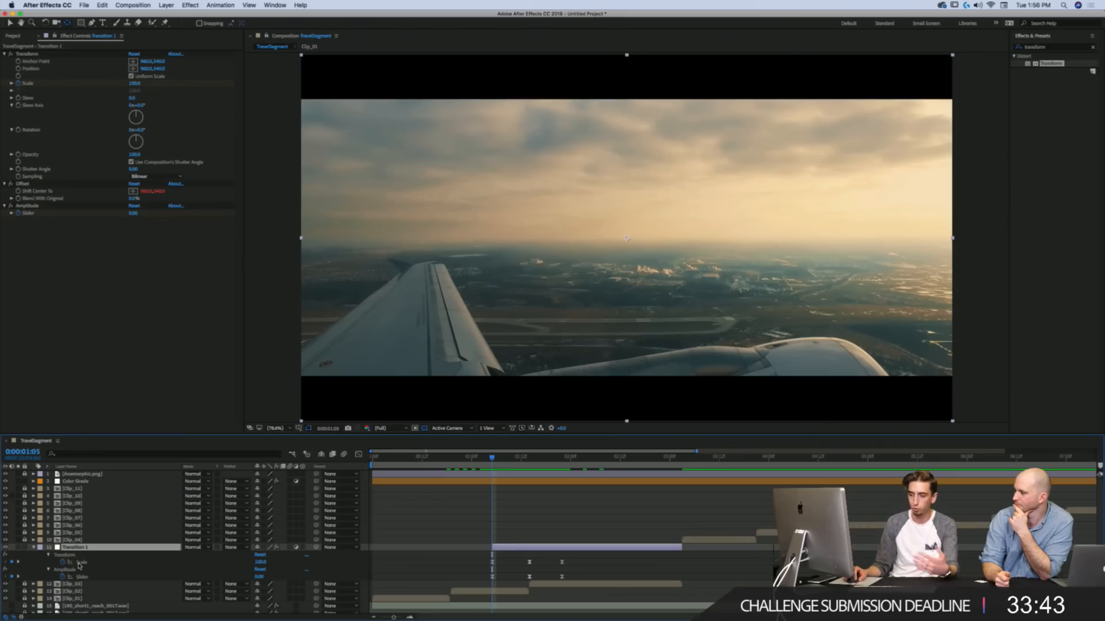
key(u)
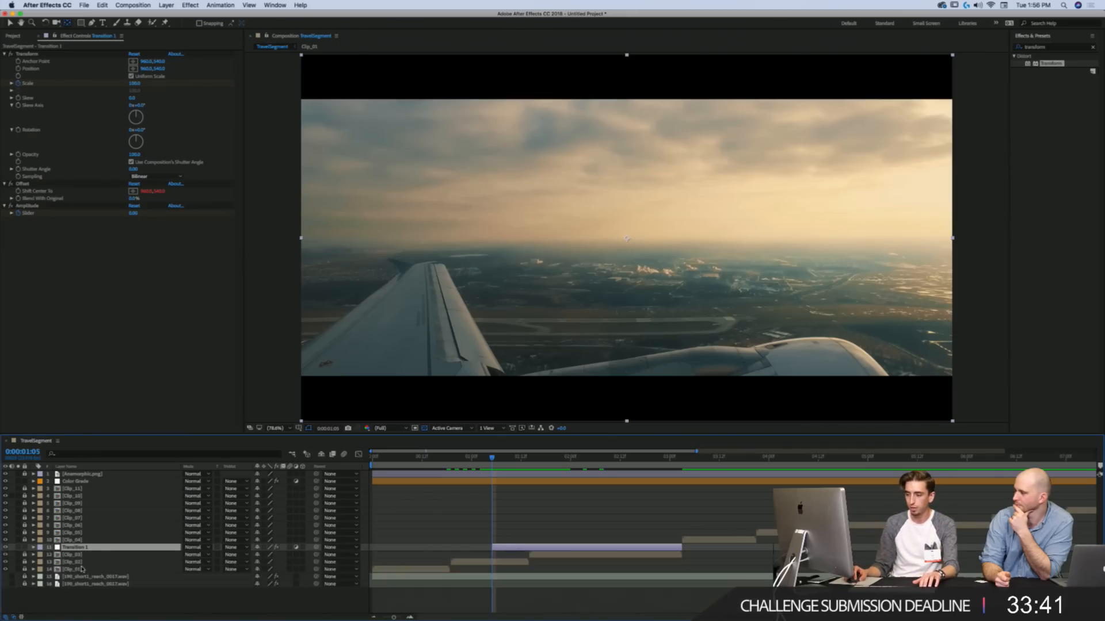
key(e)
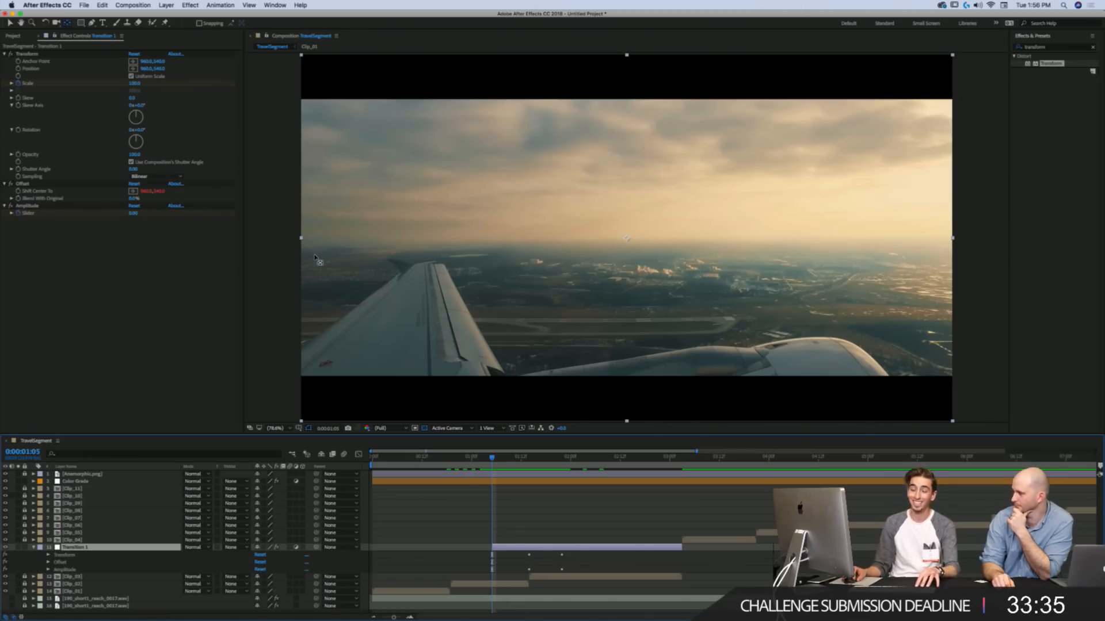
key(v)
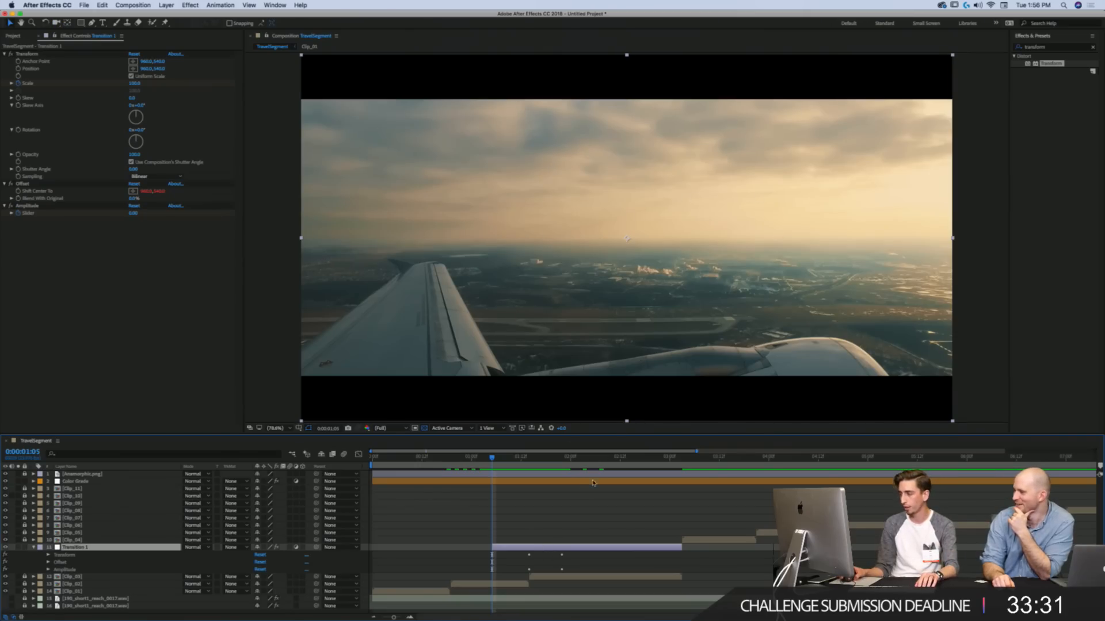
Step: Try moving and reshaping the Transition 1 adjustment layer within the frame, check it at the cut, and undo the changes
drag(651, 139, 665, 260)
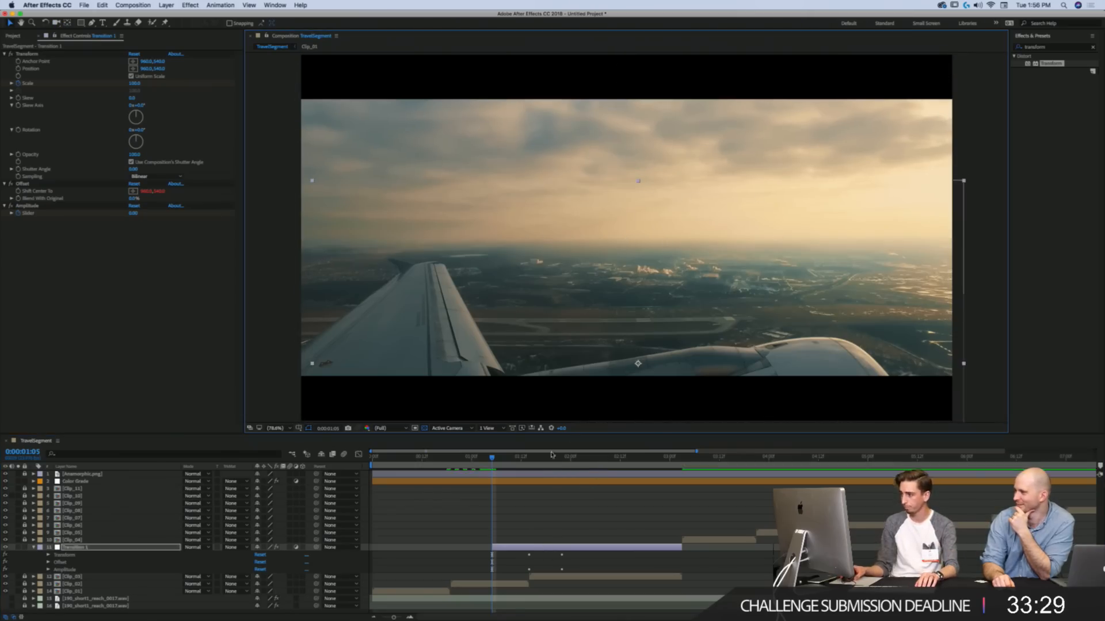
drag(372, 465, 393, 465)
drag(448, 458, 534, 460)
drag(488, 268, 425, 139)
key(super+z)
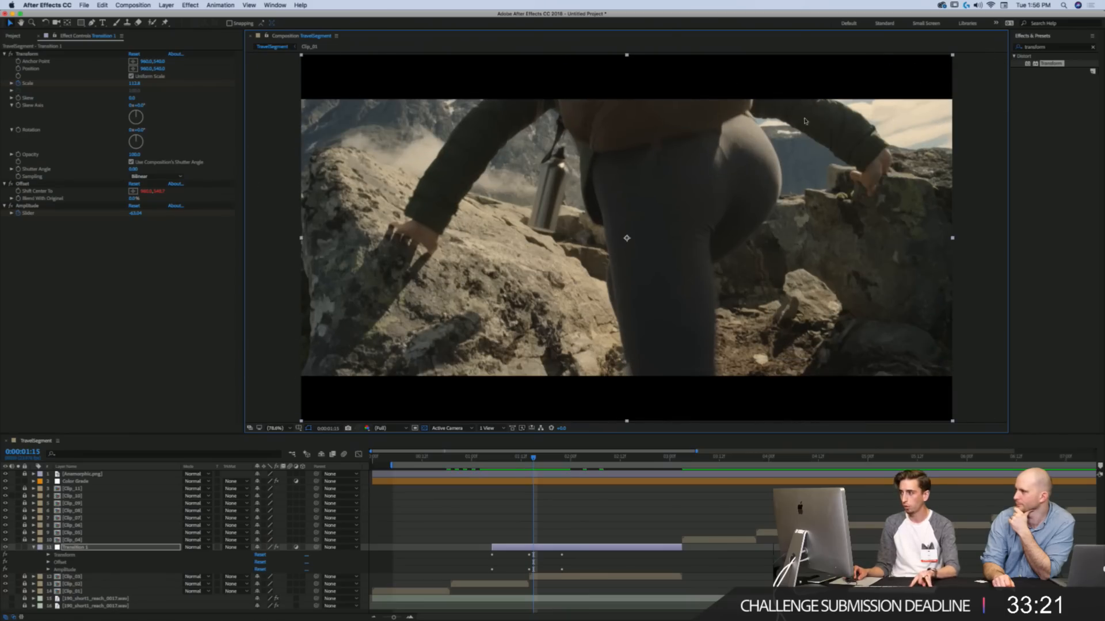
Step: Squeeze Transition 1 into a narrow off-centre vertical strip, compare the frames around the cut, and restore the layer to full frame
drag(953, 241, 686, 238)
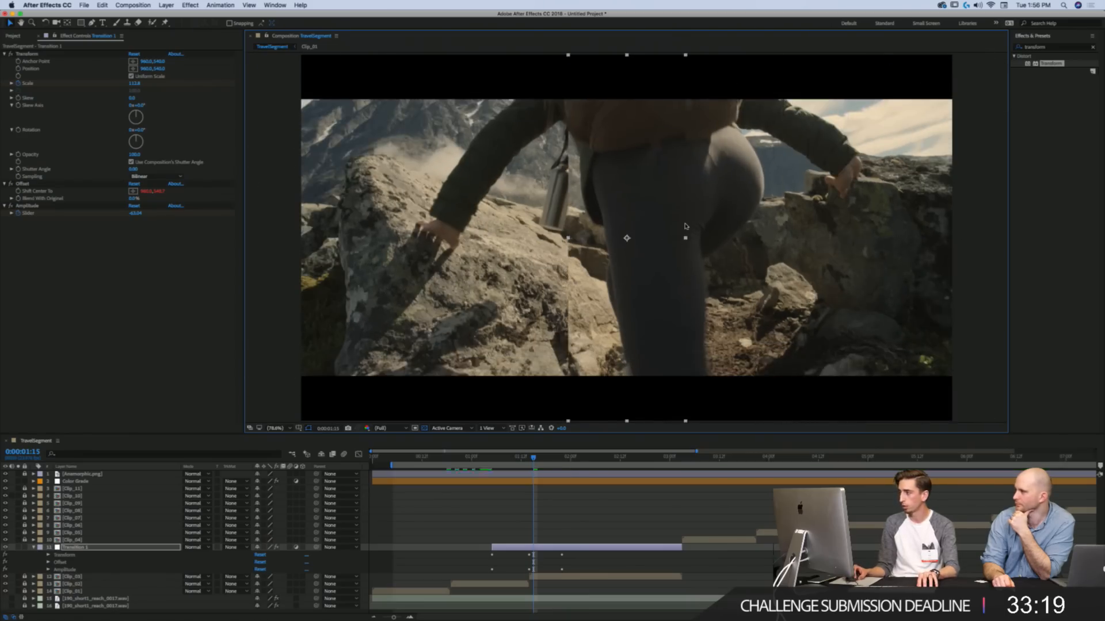
drag(644, 281, 525, 282)
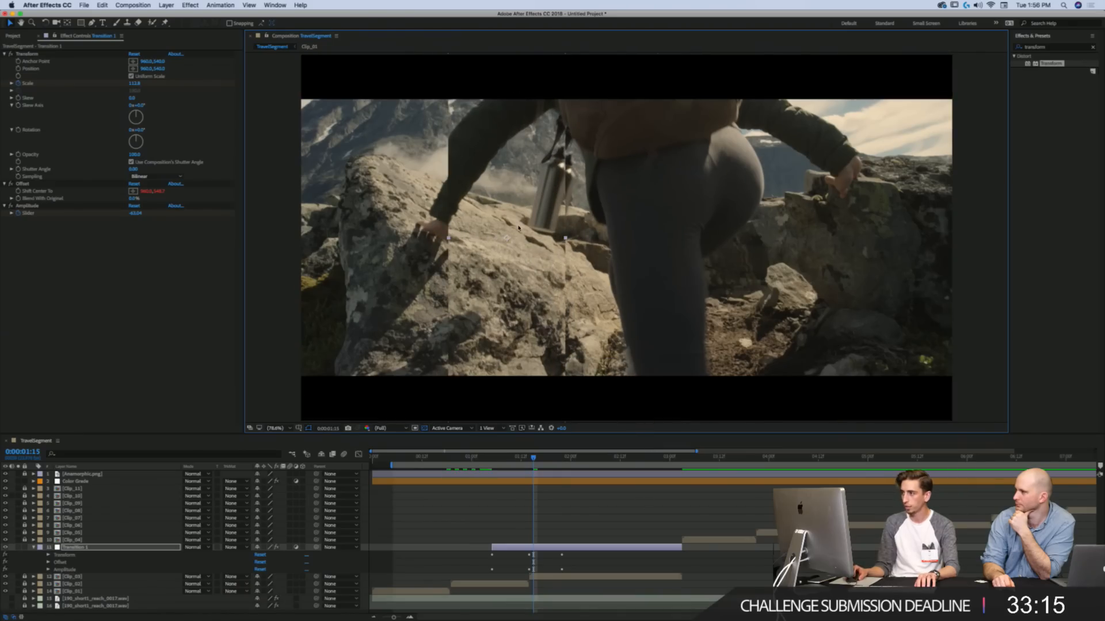
mouse_move(539, 451)
mouse_down()
mouse_move(588, 452)
mouse_move(527, 445)
mouse_up()
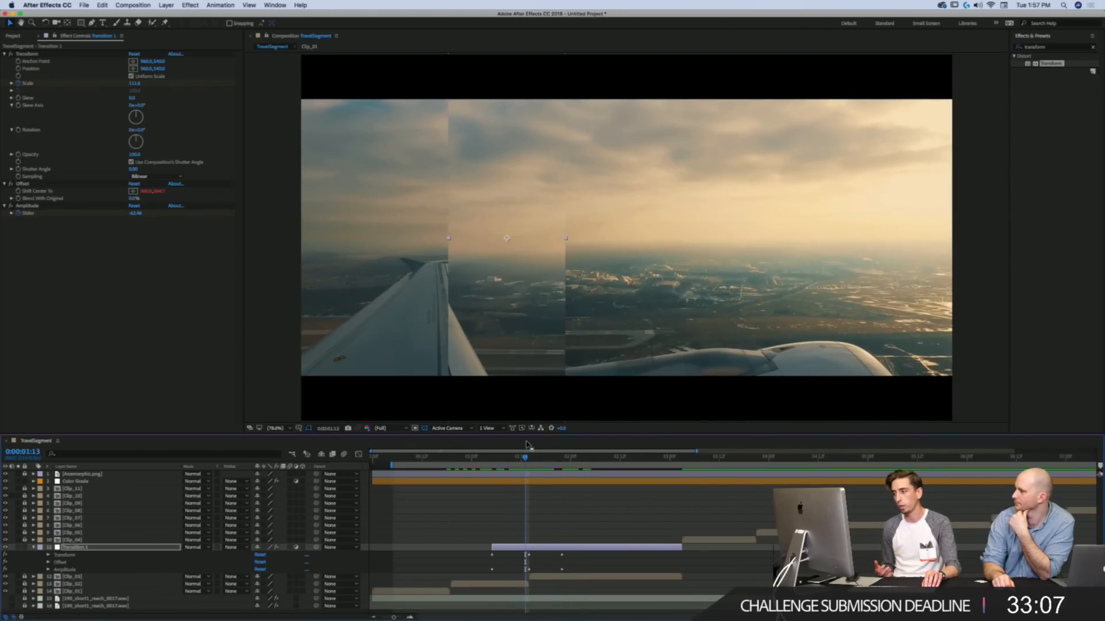
key(Page_Down)
key(Page_Down)
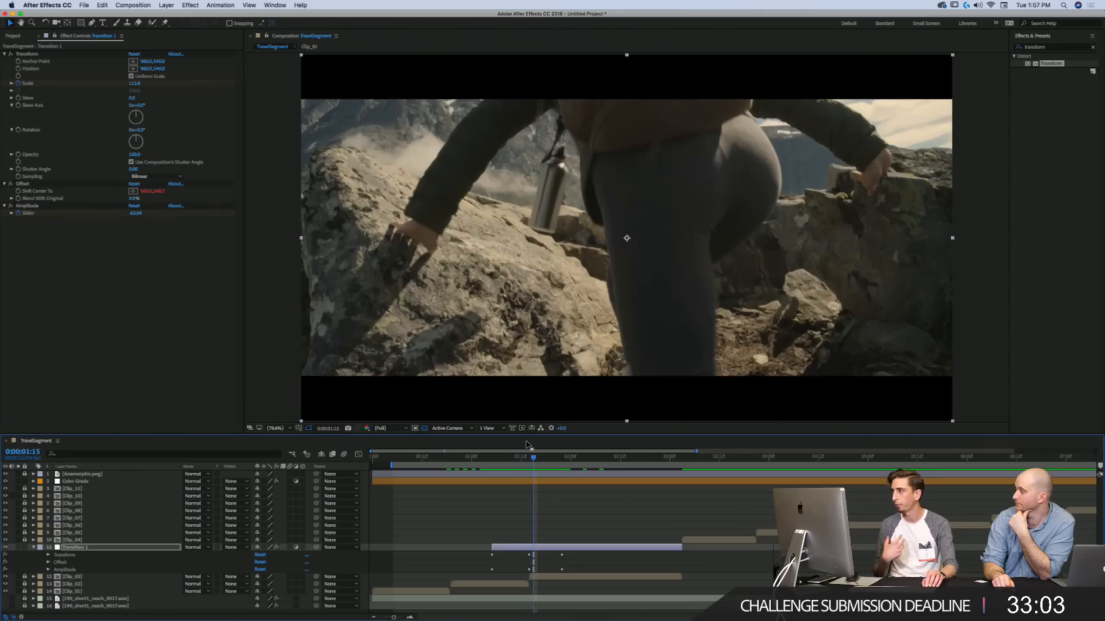
Step: Trim the end of Transition 1 to its last keyframes at 0:00:01:22 and scrub through the shortened layer
drag(529, 457, 493, 448)
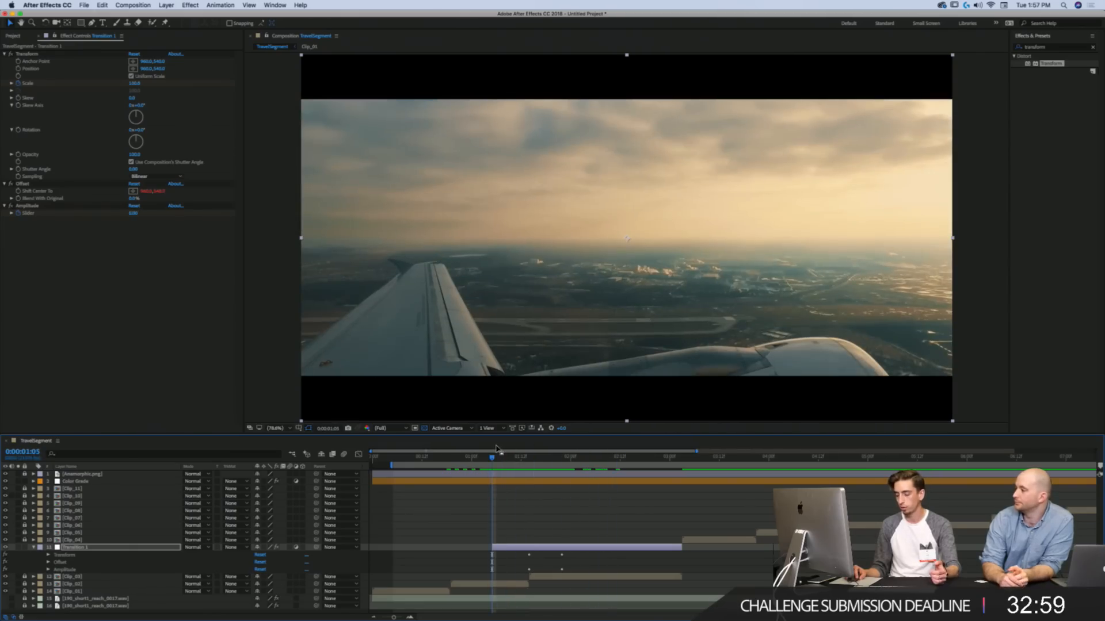
key(u)
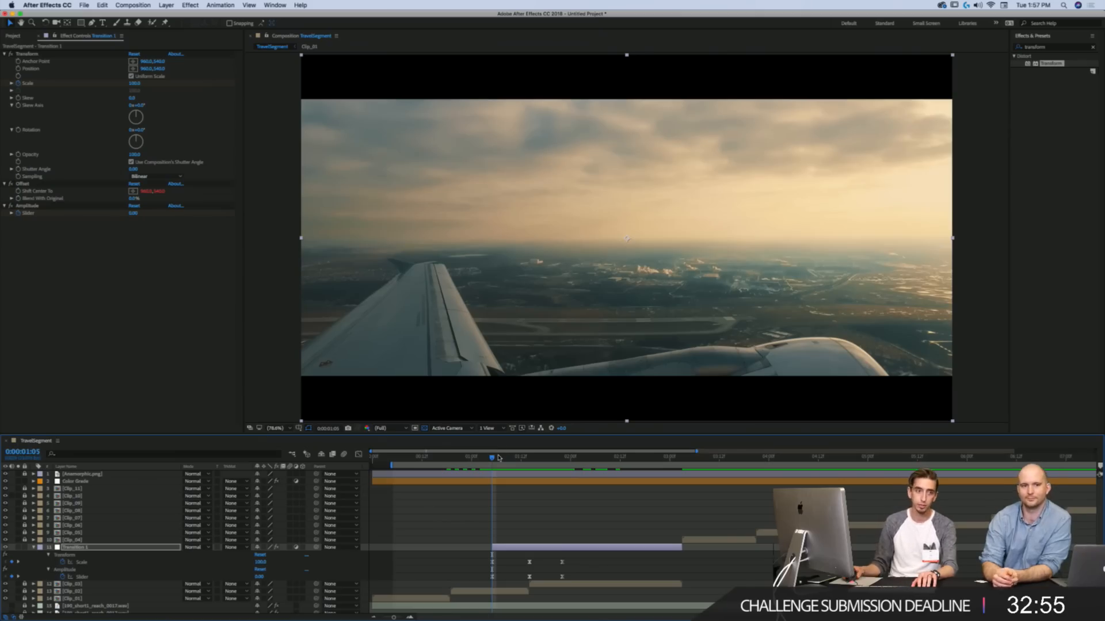
drag(498, 458, 565, 472)
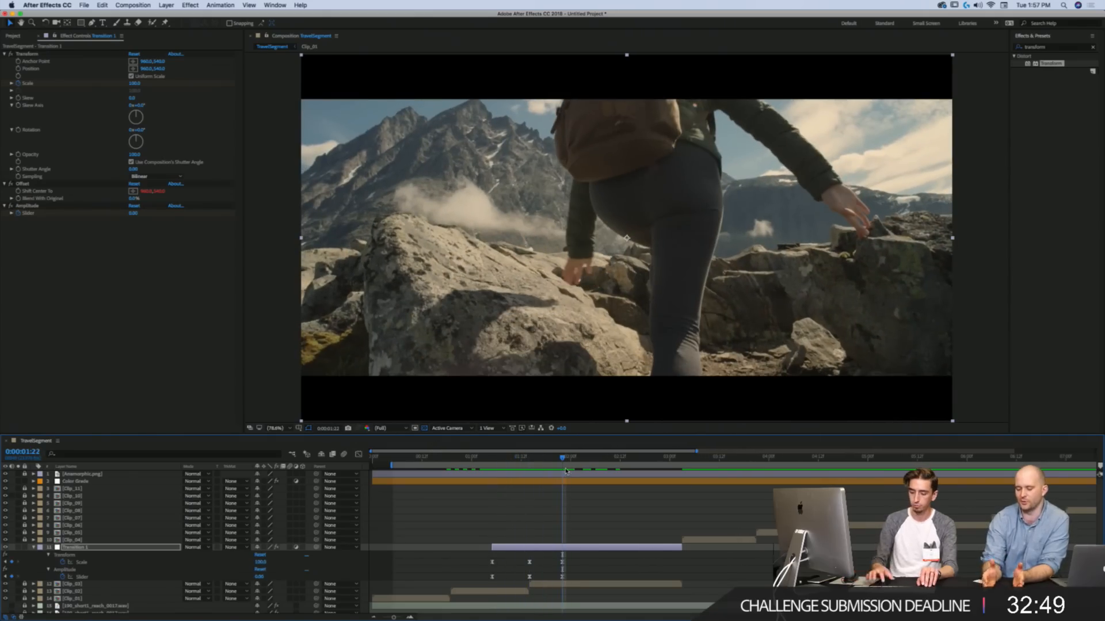
key(alt+])
key(i)
mouse_move(493, 459)
mouse_down()
mouse_move(537, 459)
mouse_move(508, 457)
mouse_up()
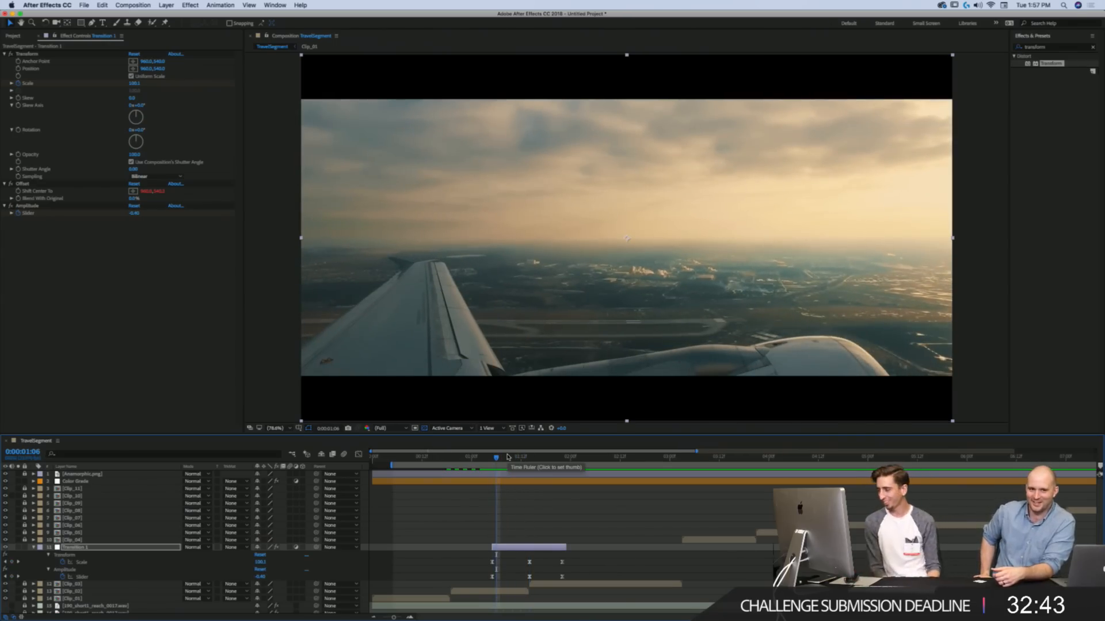
drag(508, 457, 522, 458)
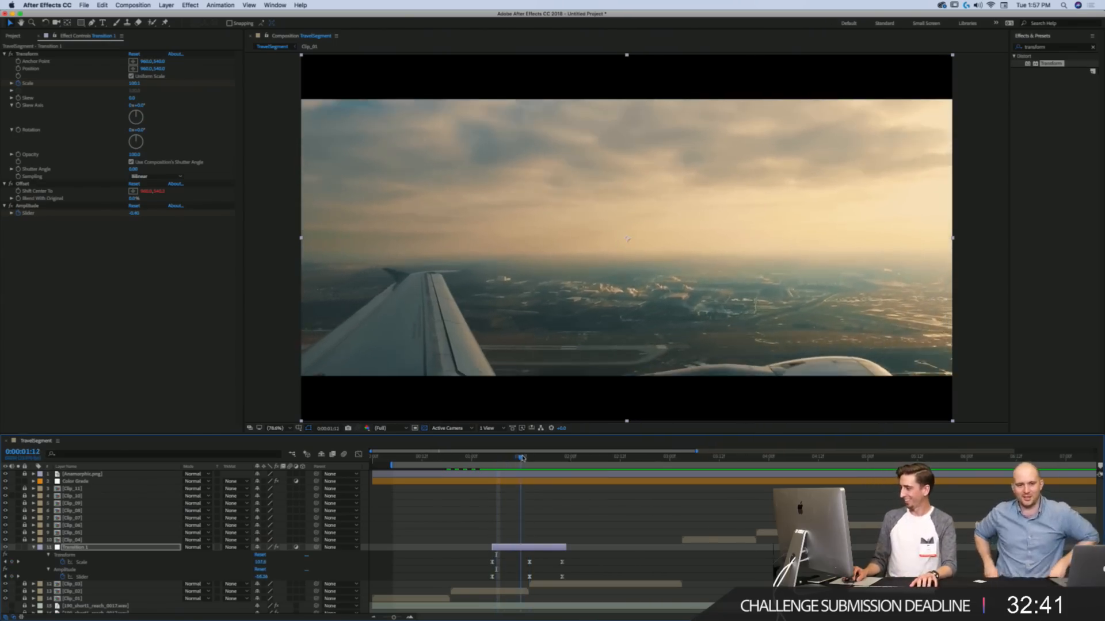
Step: Search the effects for "radial" and apply CC Radial Fast Blur to Transition 1 after its Amplitude effect
click(1024, 48)
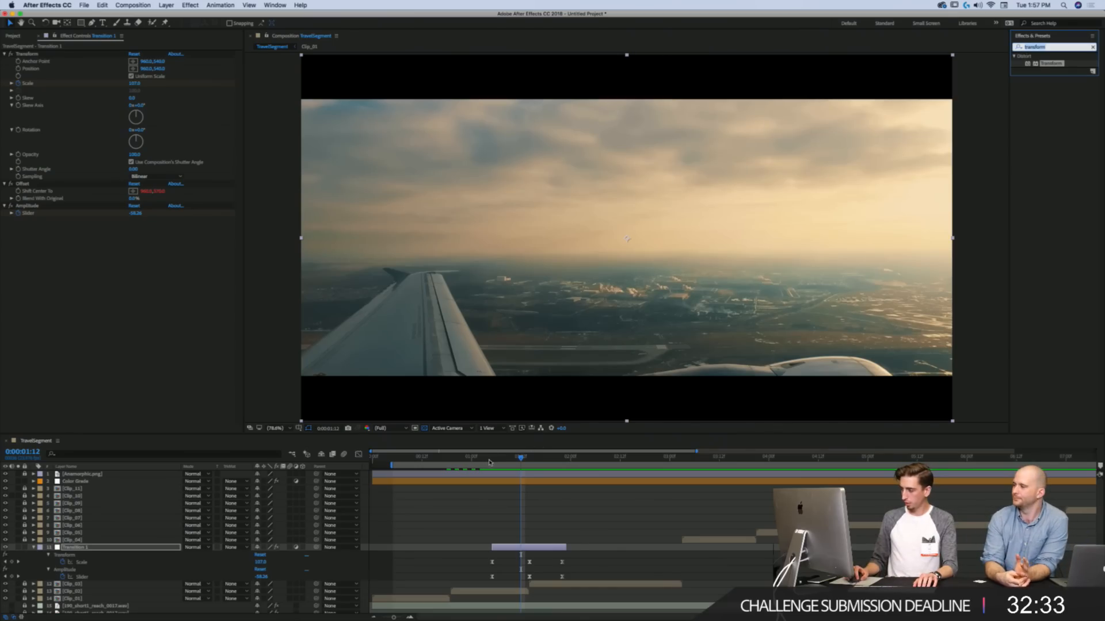
key(Page_Down)
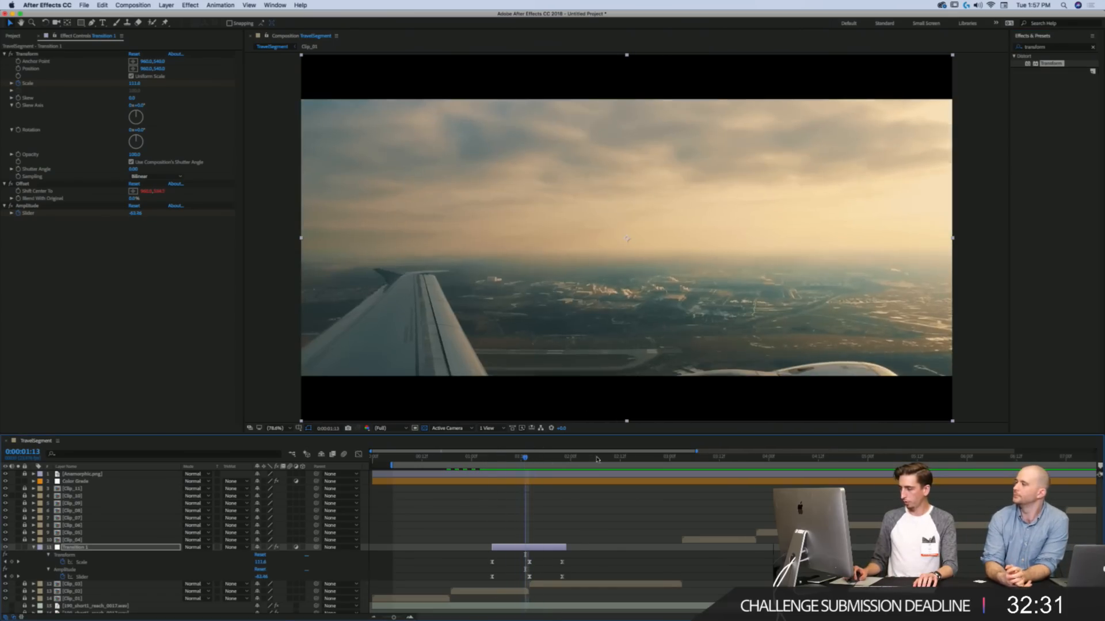
click(1020, 46)
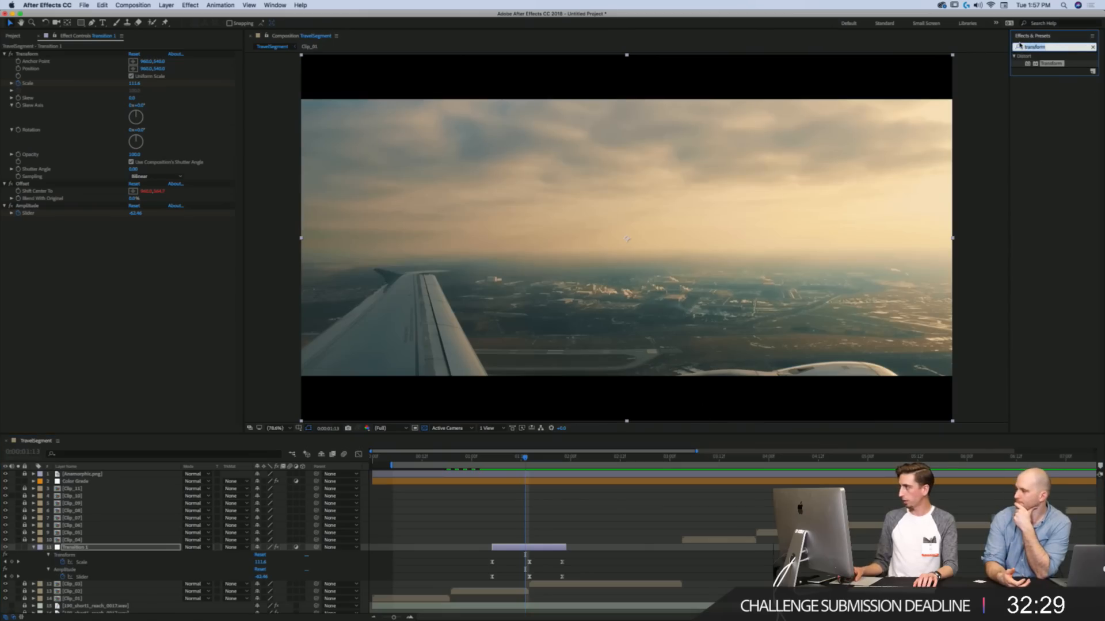
text(radial)
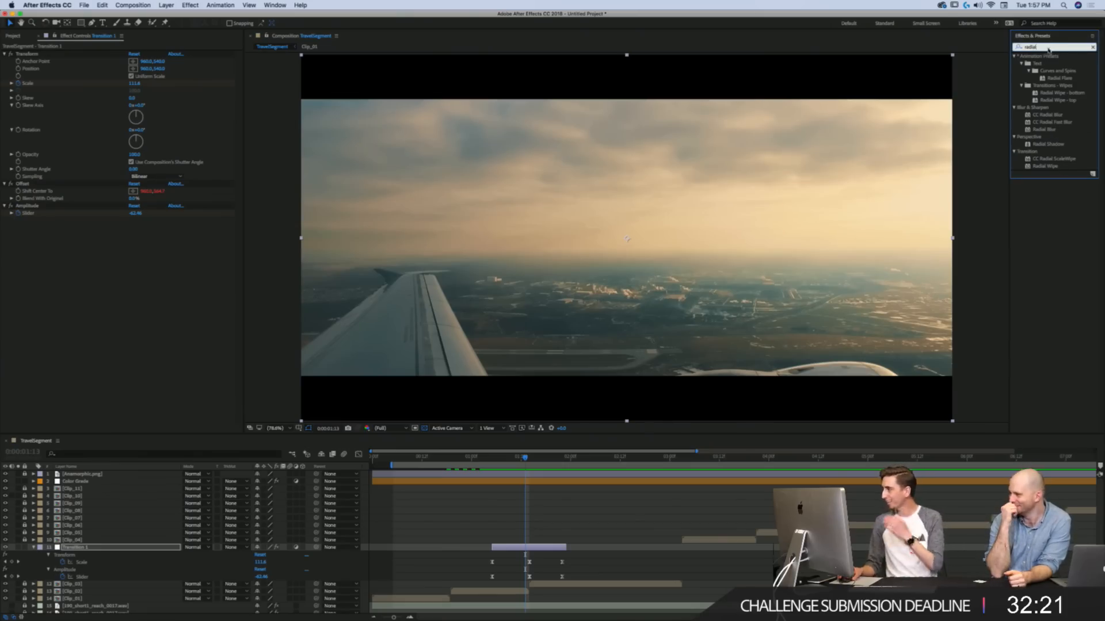
click(1057, 122)
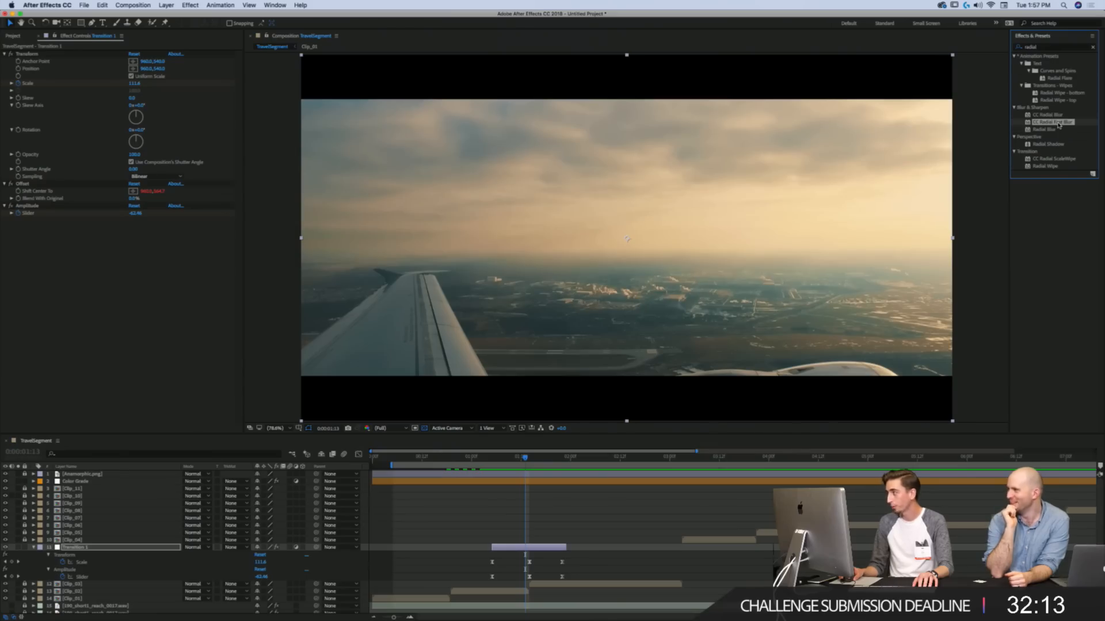
drag(1057, 123, 87, 259)
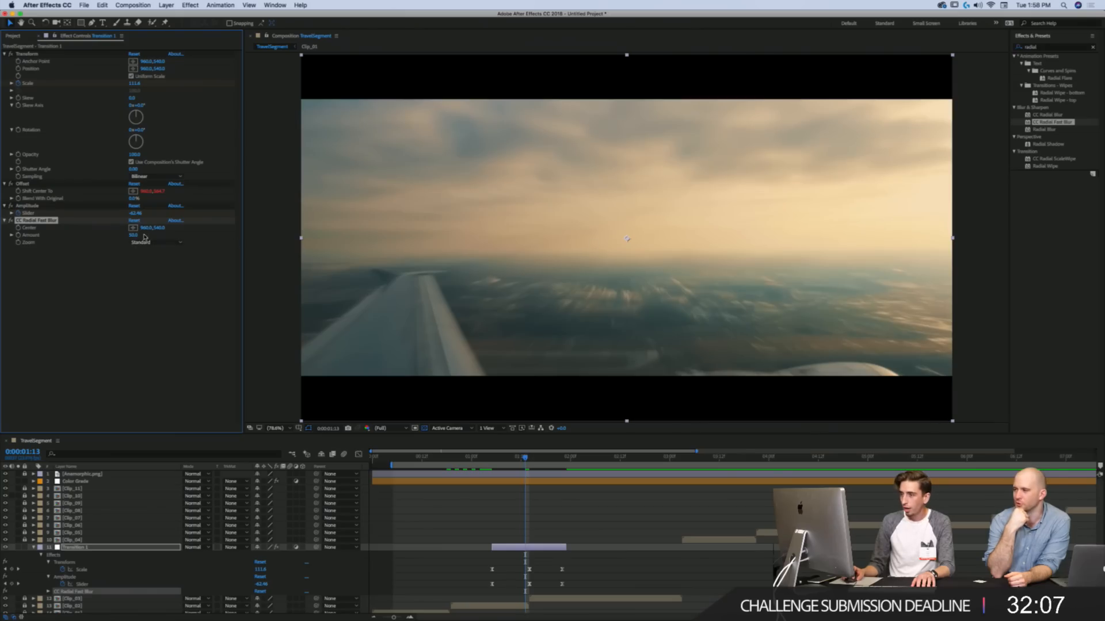
Step: Try different CC Radial Fast Blur amounts on Transition 1 with the effect's Zoom mode set to Brightest
drag(133, 235, 84, 218)
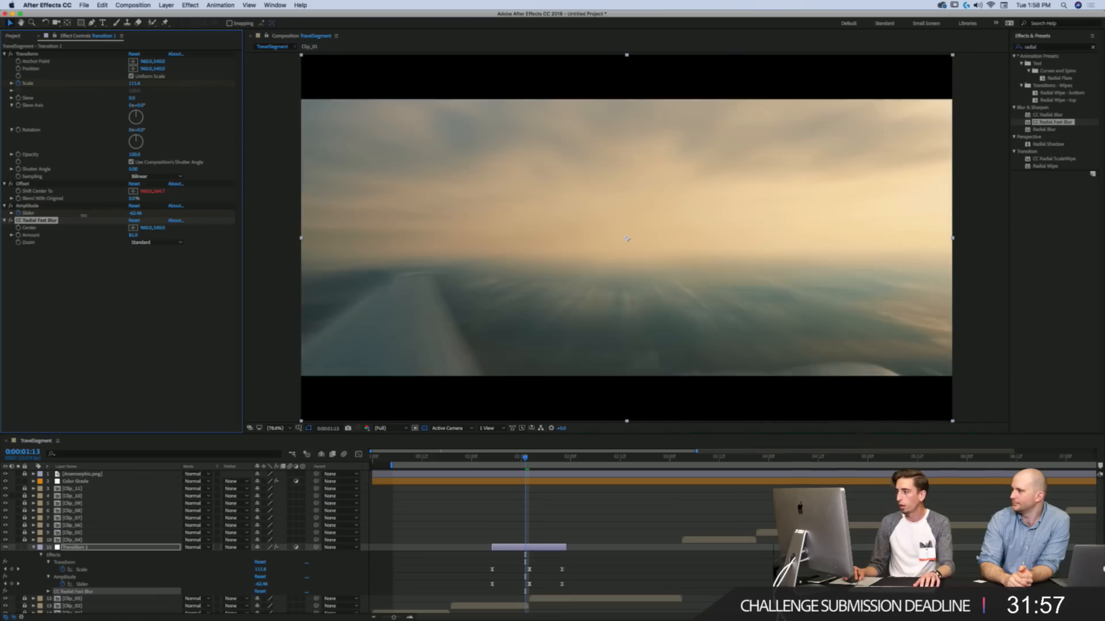
click(150, 242)
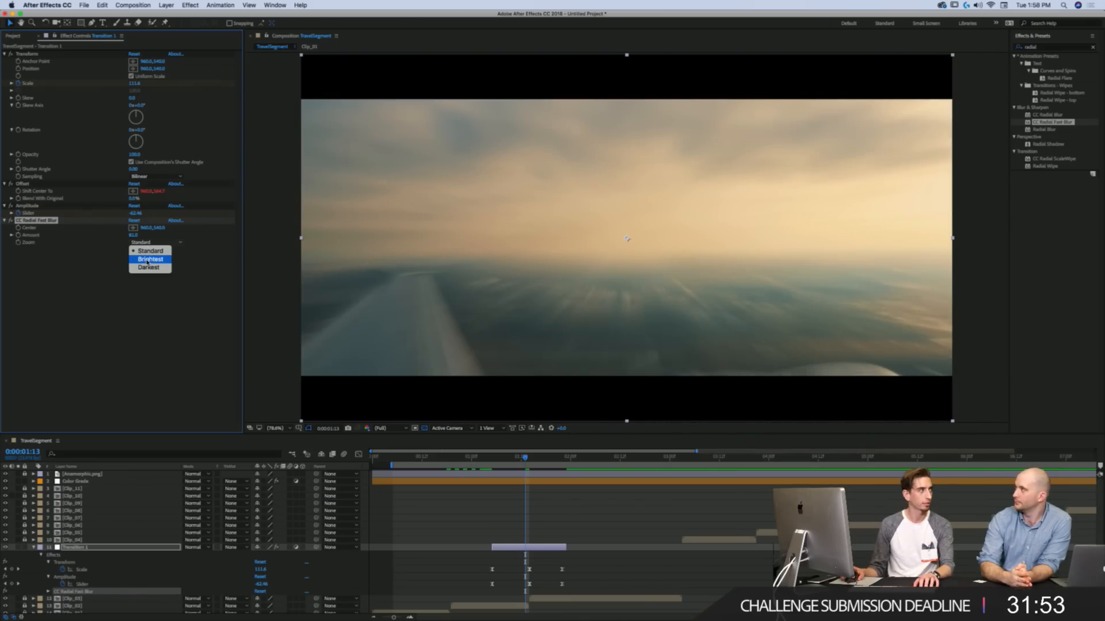
click(148, 260)
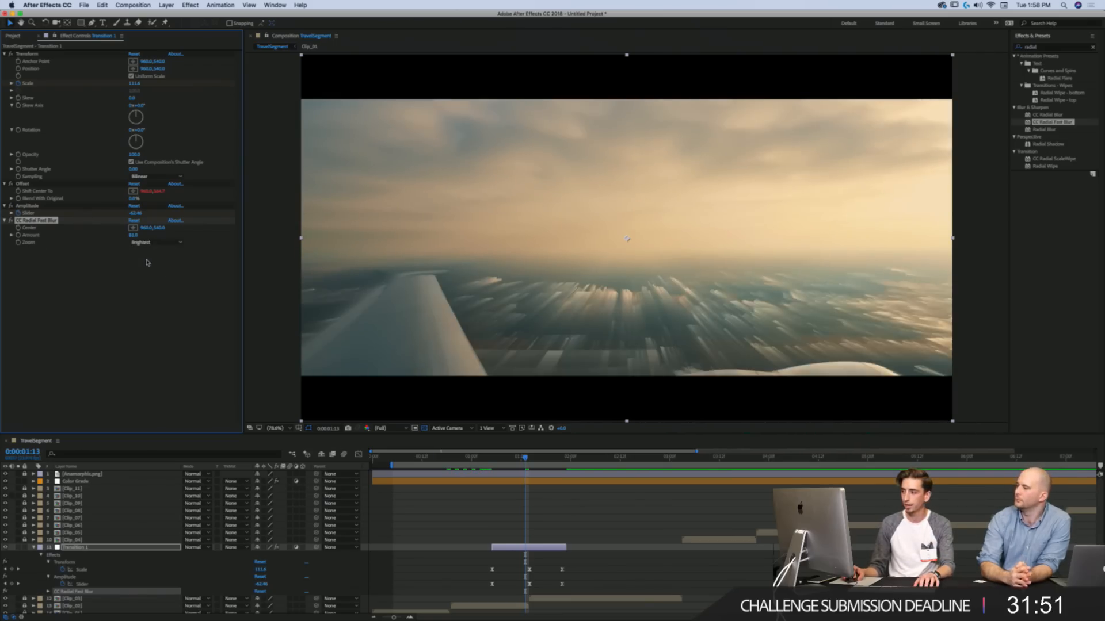
mouse_move(134, 235)
mouse_down()
mouse_move(146, 235)
mouse_move(104, 235)
mouse_move(133, 235)
mouse_up()
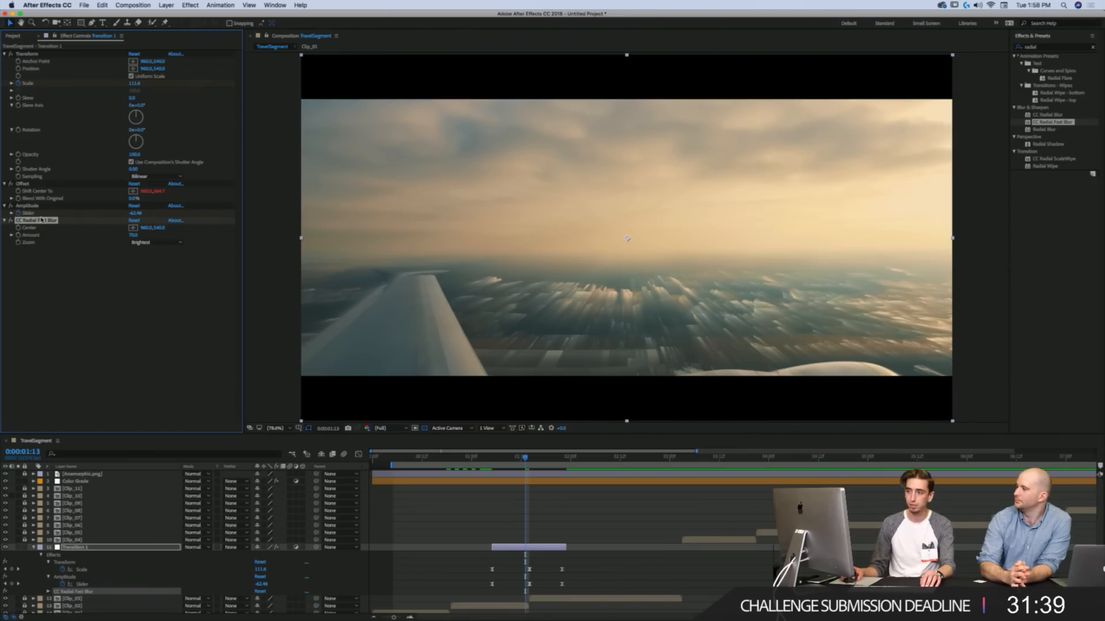
Step: Delete CC Radial Fast Blur from Transition 1 and rename the layer Movement
key(Delete)
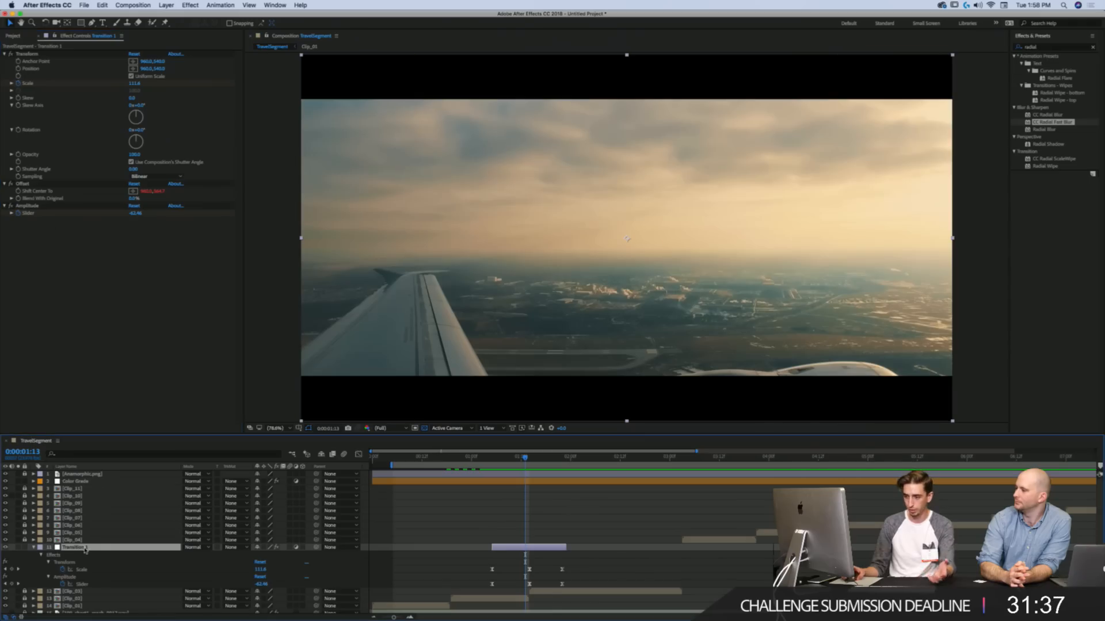
key(Return)
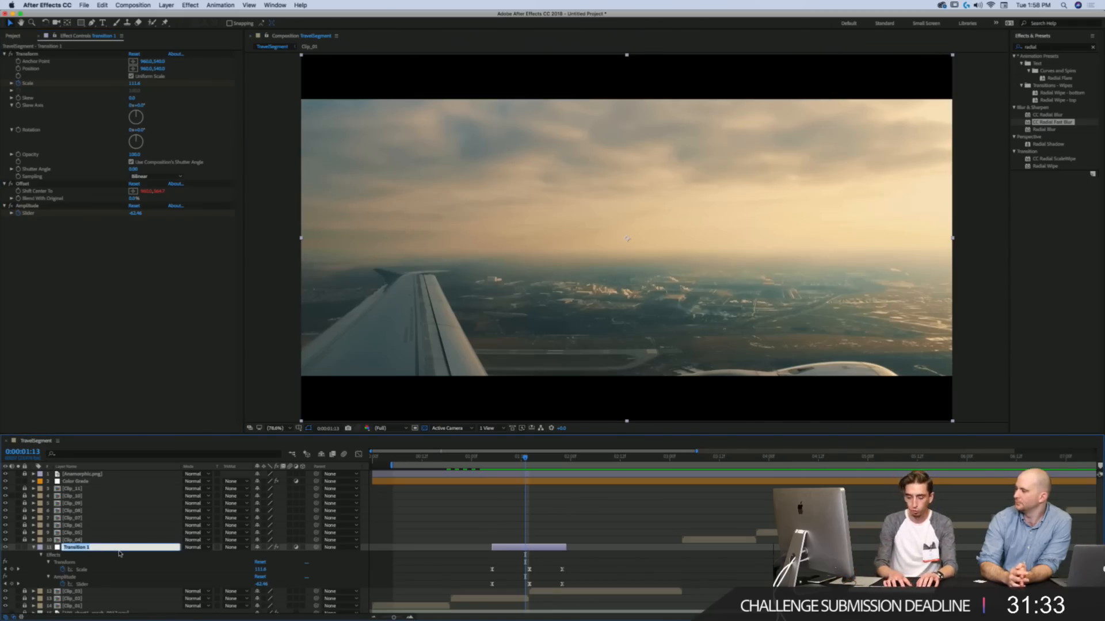
text(Movement)
key(Return)
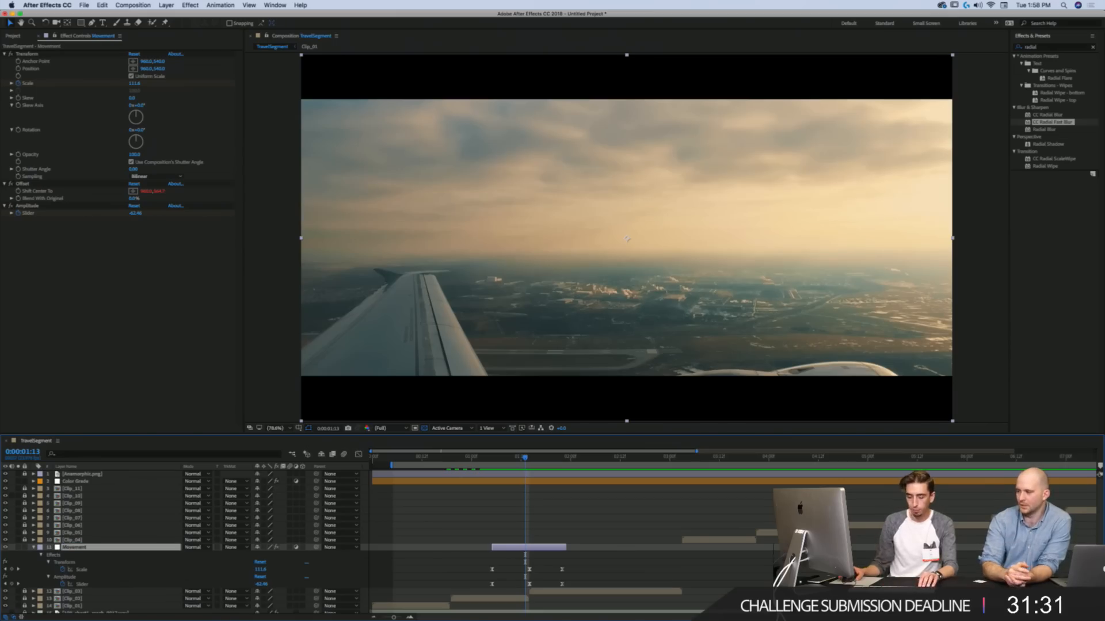
Step: Add a new adjustment layer directly above Movement and name it Blur
key(super+alt+y)
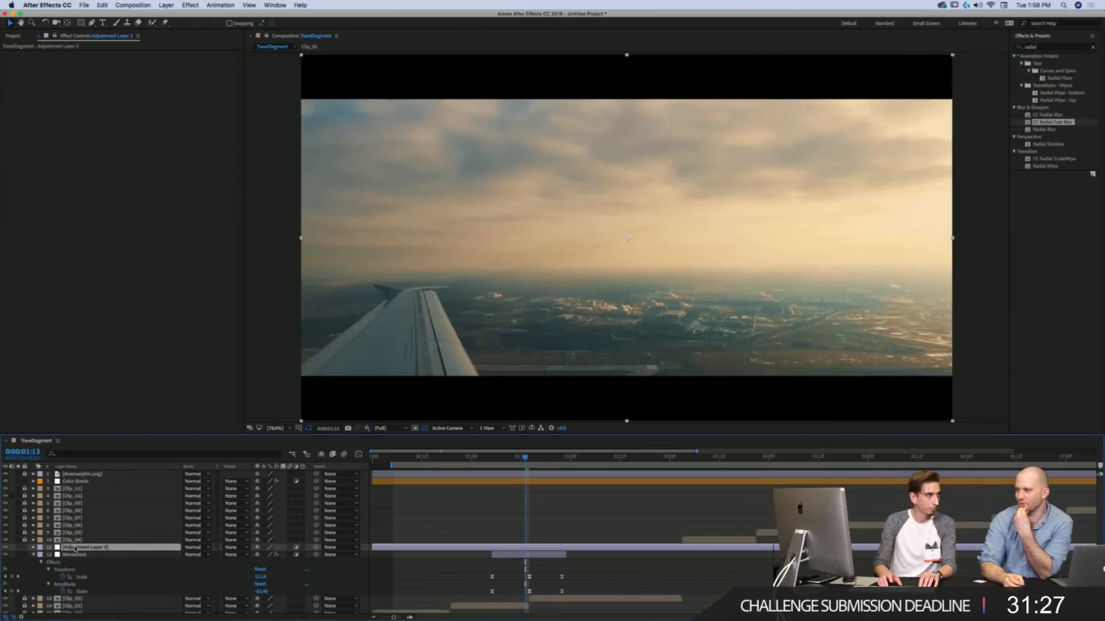
key(Return)
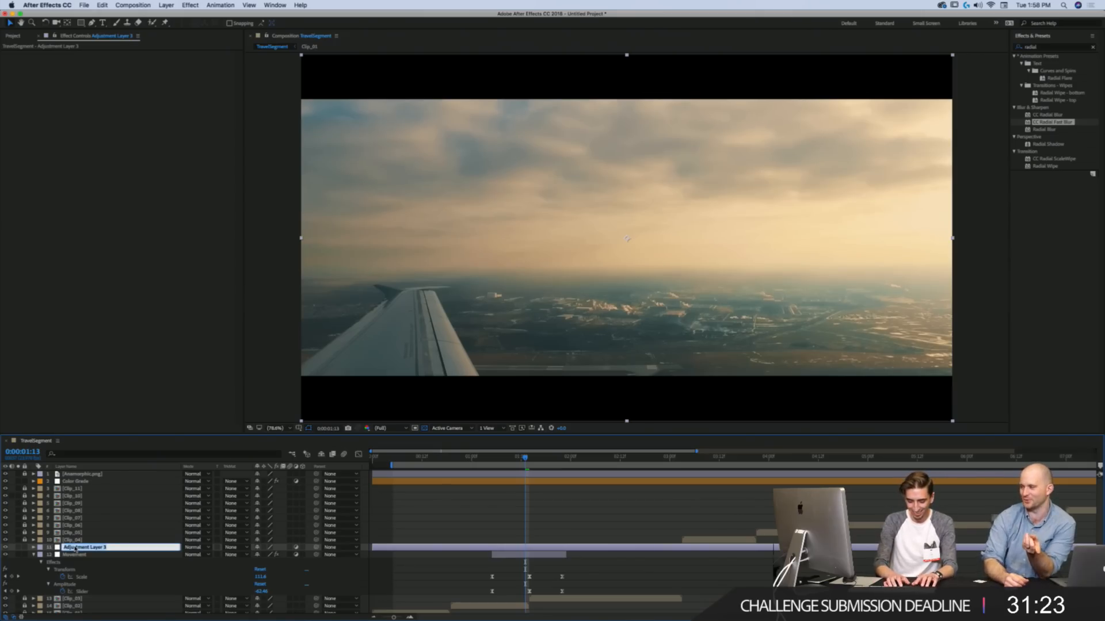
text(Blur)
key(Return)
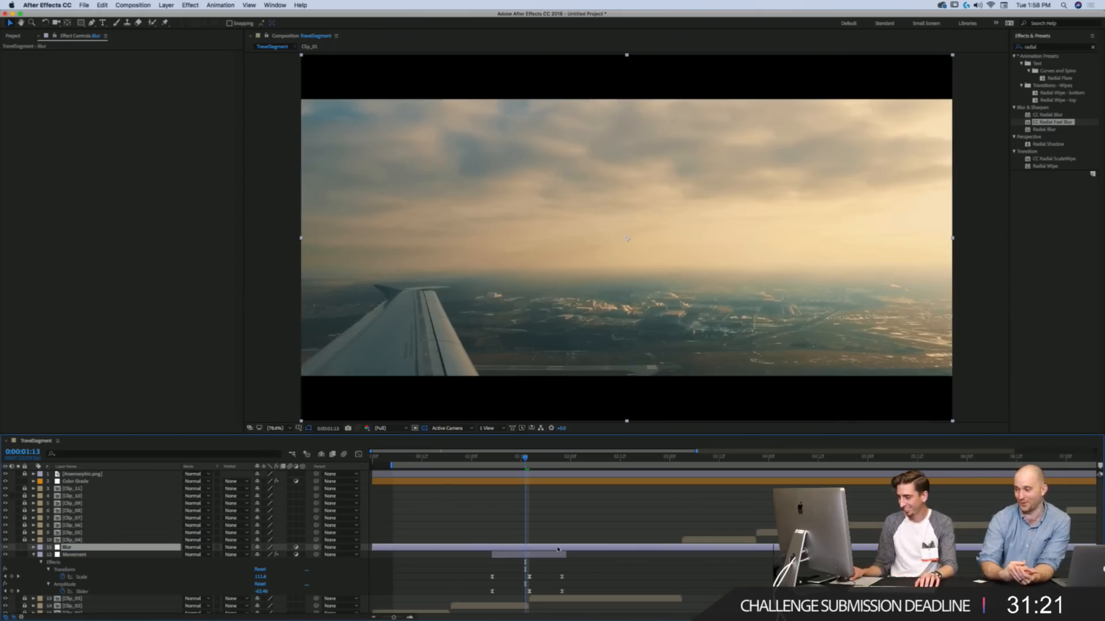
Step: Trim the Blur layer to the same span as Movement, ending at 0:00:01:22, and return to 0:00:01:11
drag(373, 547, 496, 553)
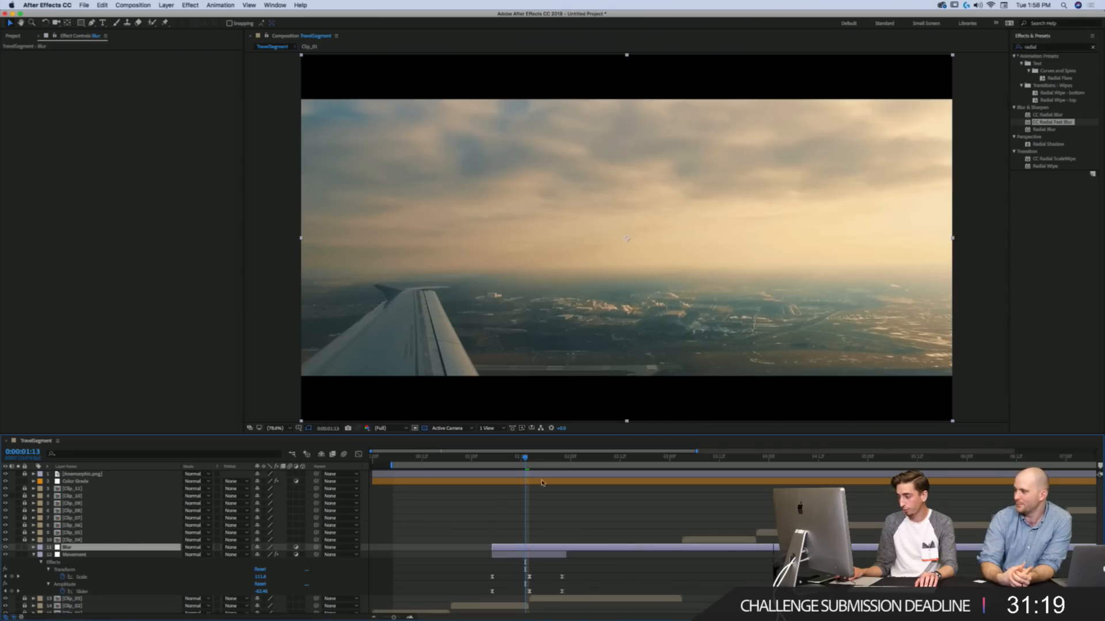
click(546, 457)
click(561, 457)
key(alt+])
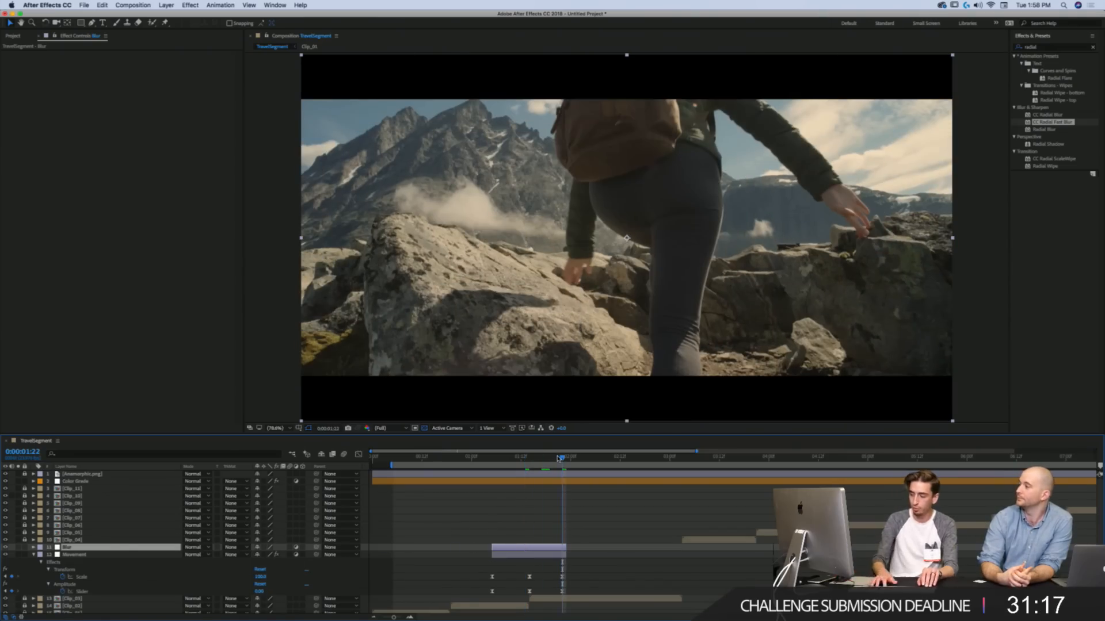
drag(544, 458, 517, 462)
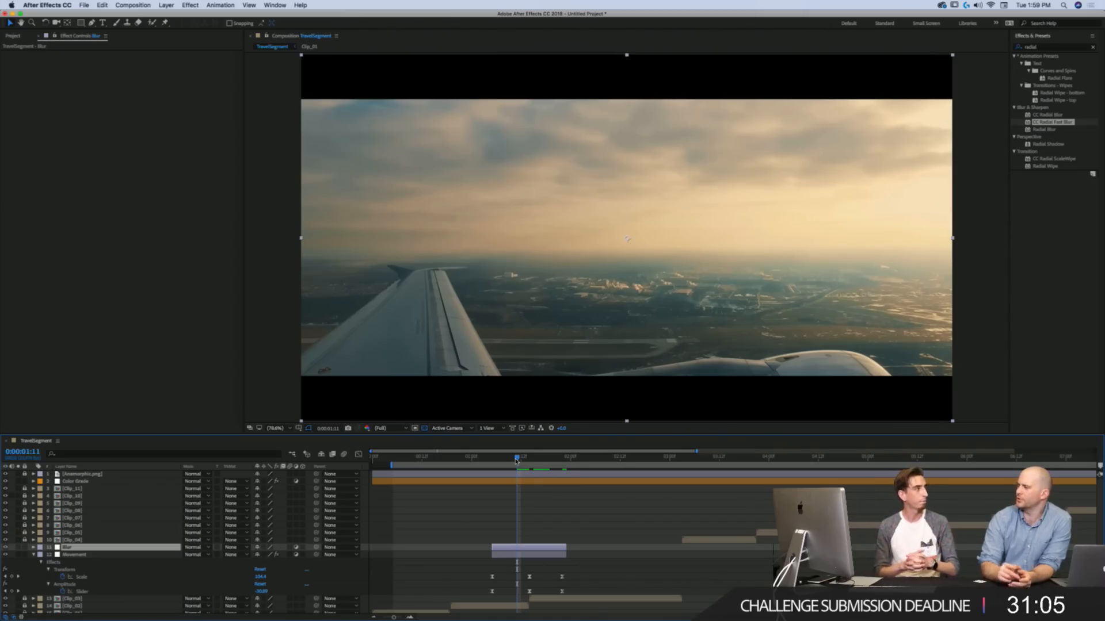
Step: Change the Lavender label color to a strongly saturated blue in the Labels preferences
click(63, 4)
mouse_move(69, 29)
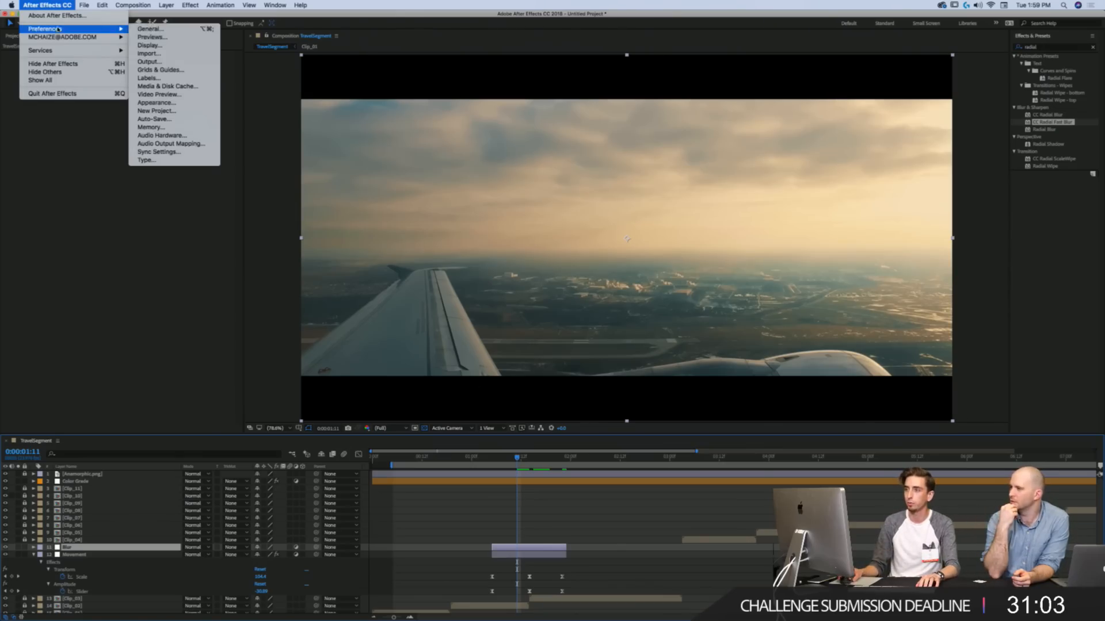
click(182, 80)
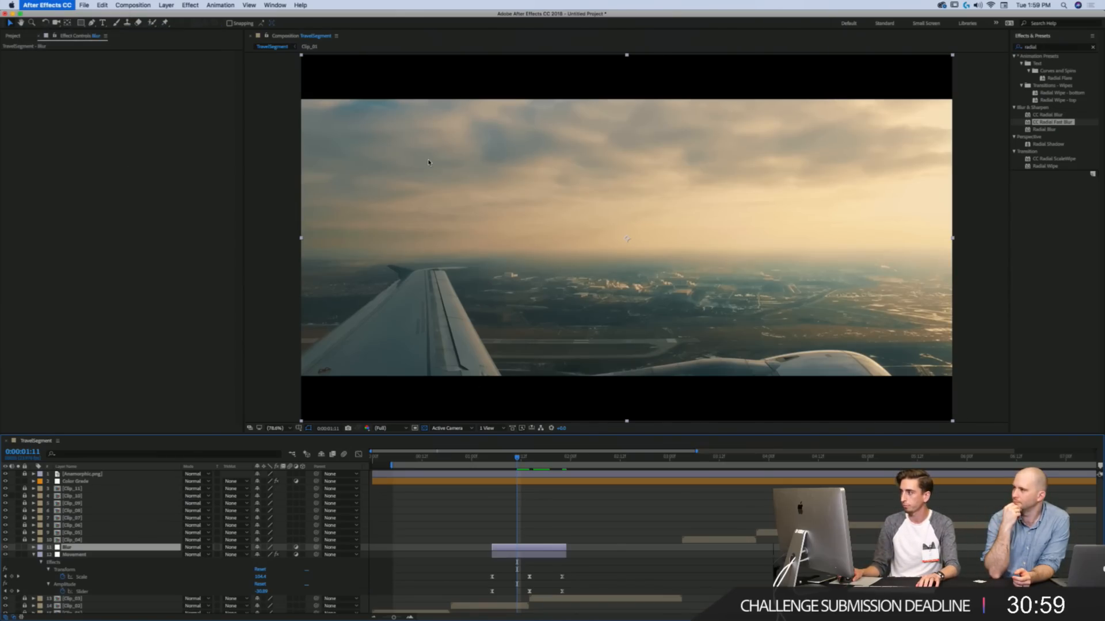
click(380, 269)
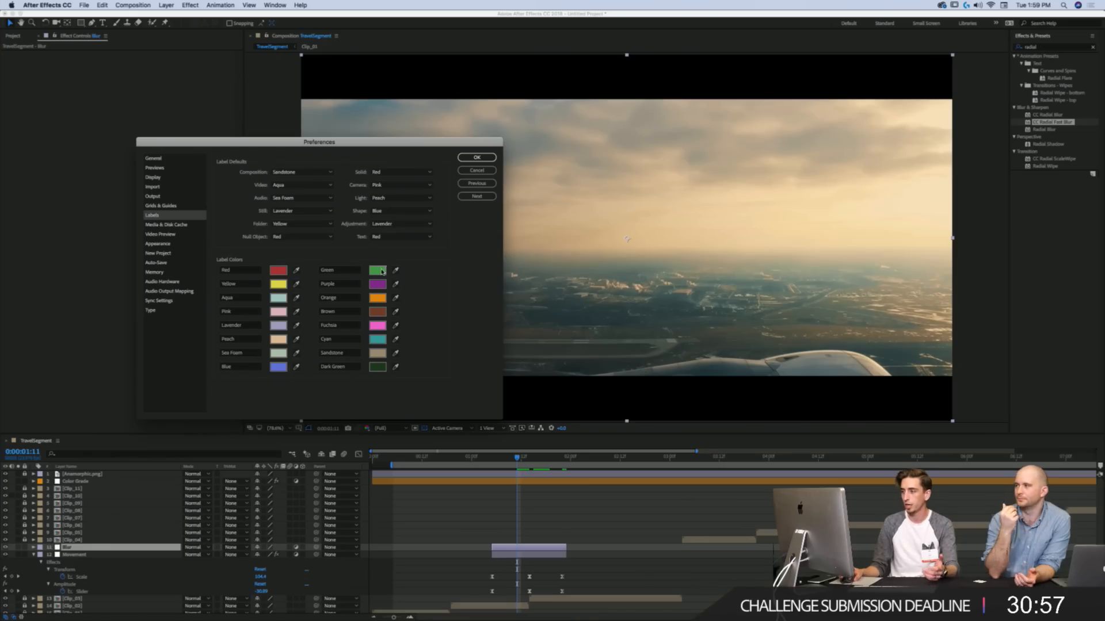
click(500, 201)
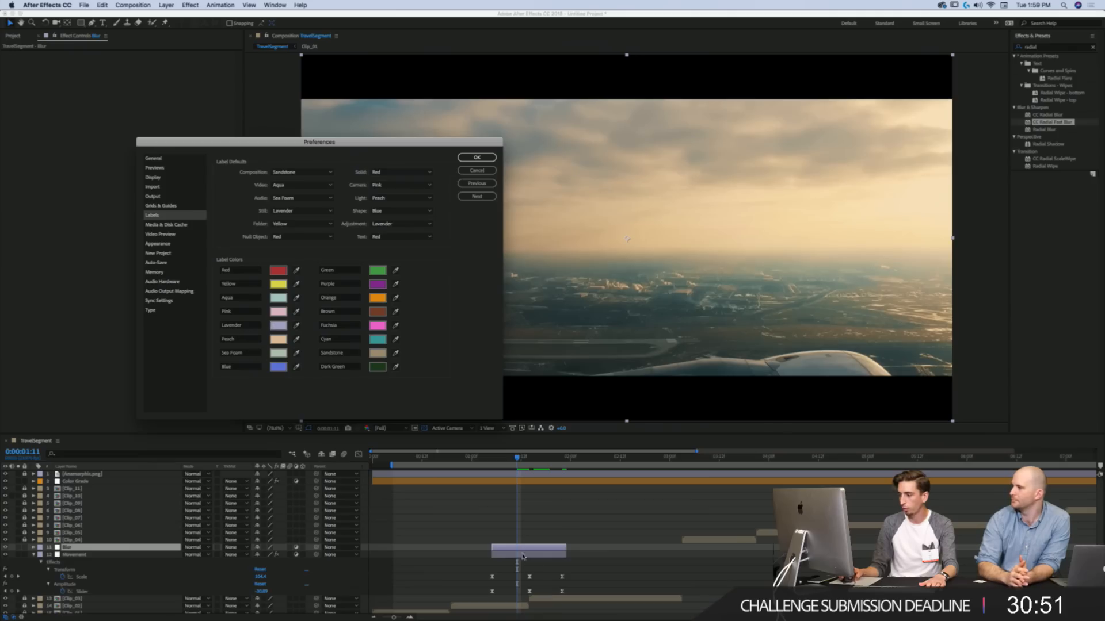
click(298, 329)
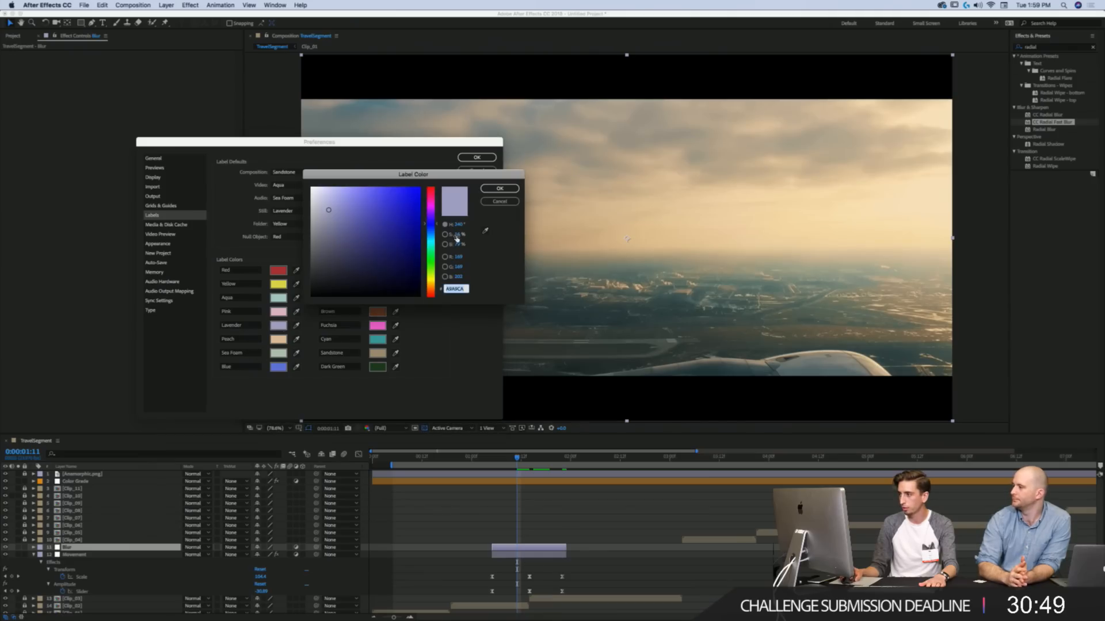
drag(456, 236, 506, 236)
click(510, 191)
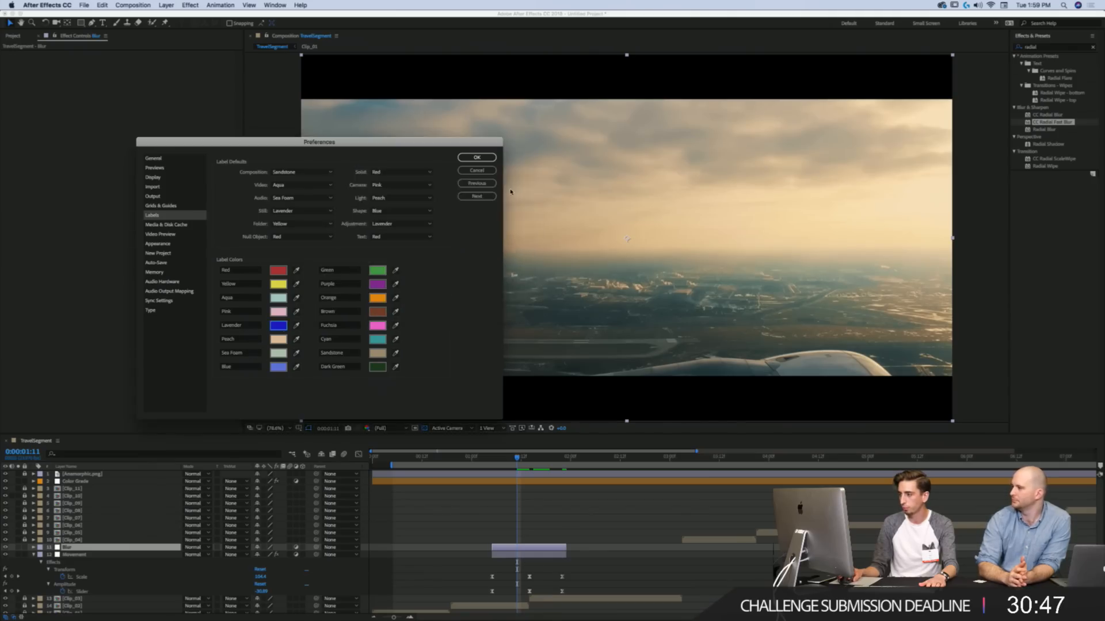
click(477, 158)
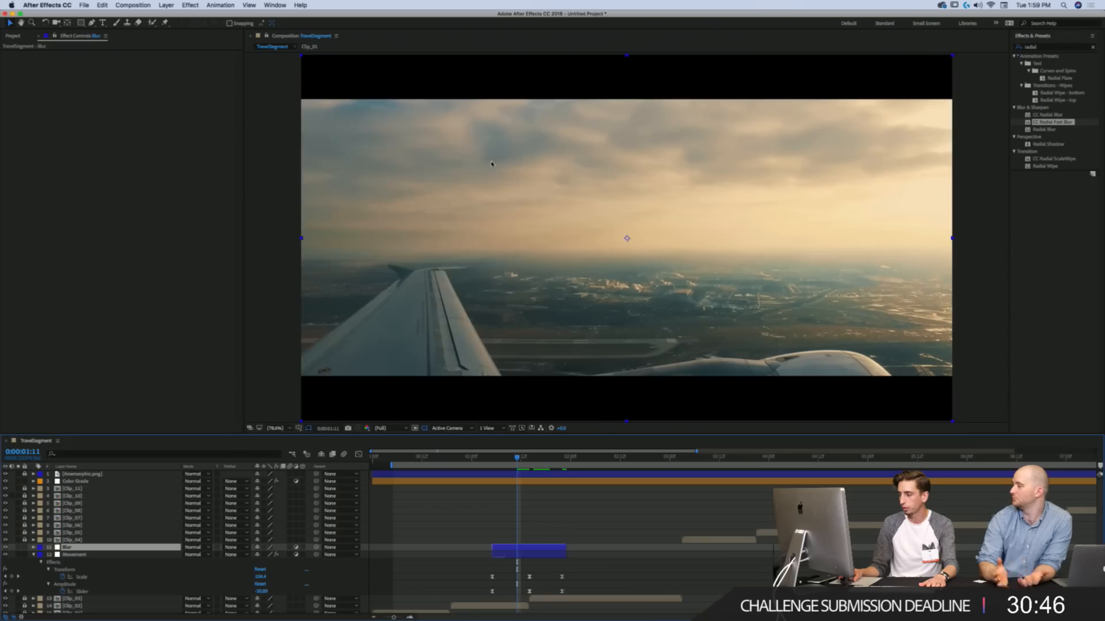
Step: Collapse Movement's keyframed properties and move the Blur layer directly below Movement in the layer stack
click(550, 513)
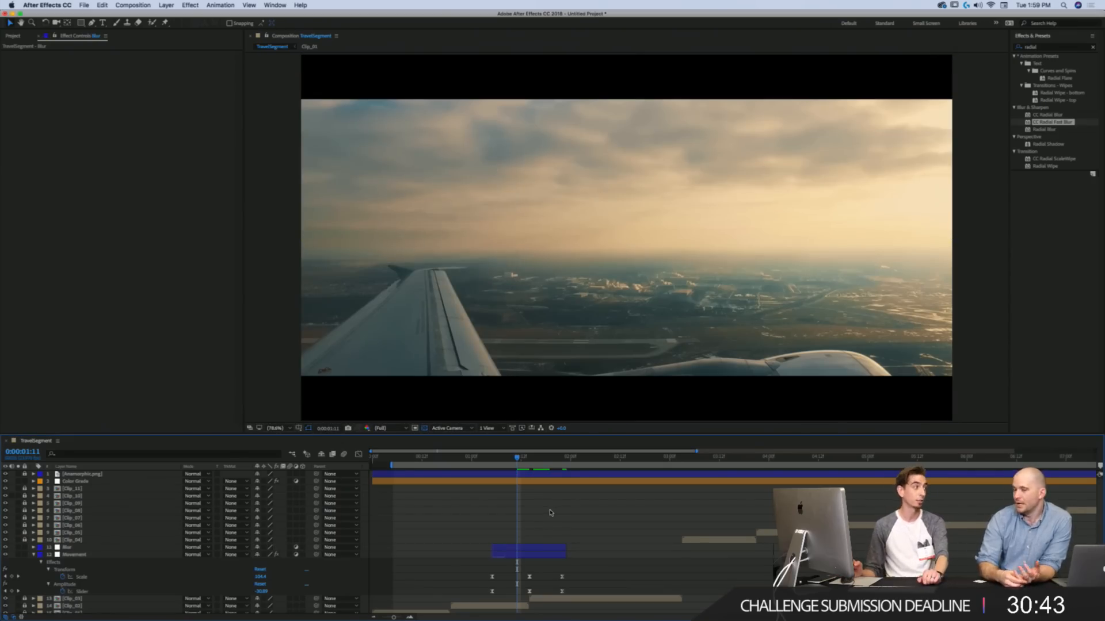
click(523, 554)
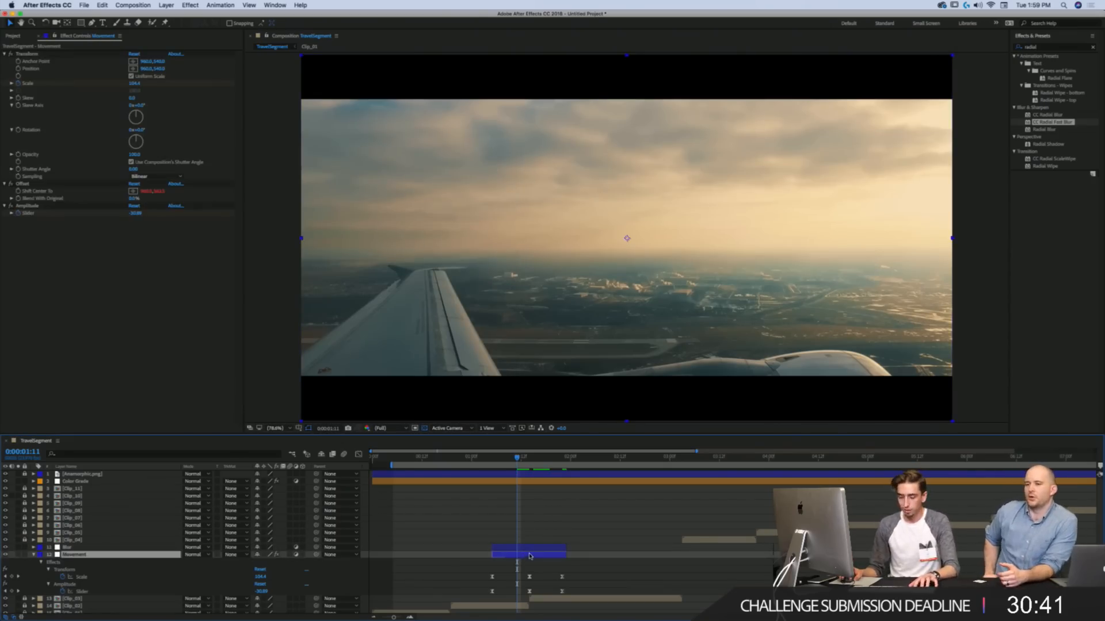
key(y)
key(v)
click(542, 548)
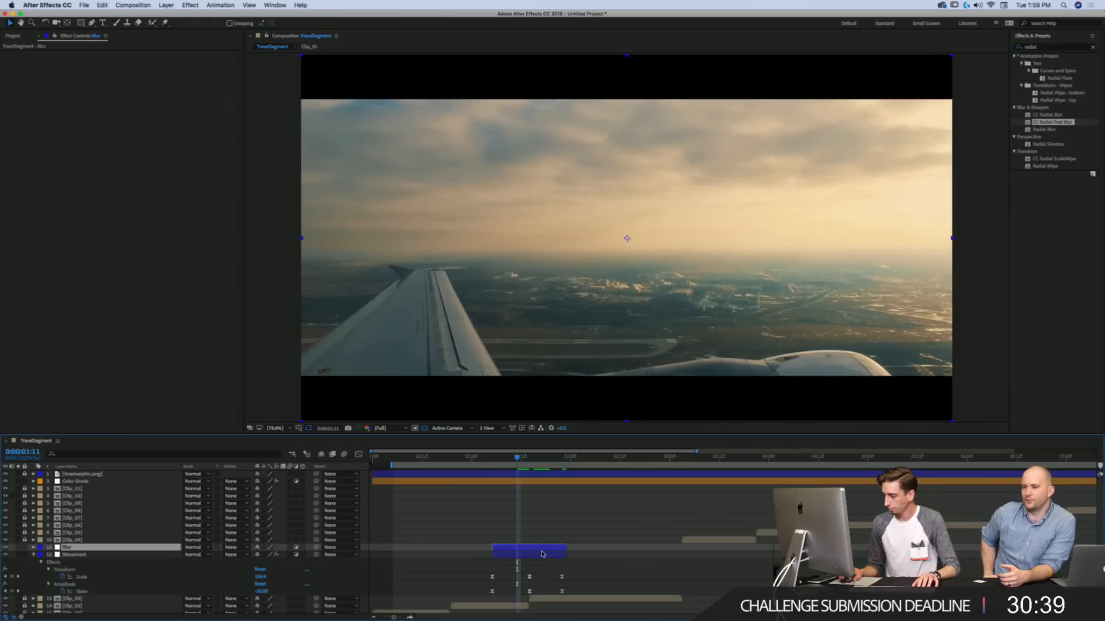
click(542, 556)
key(u)
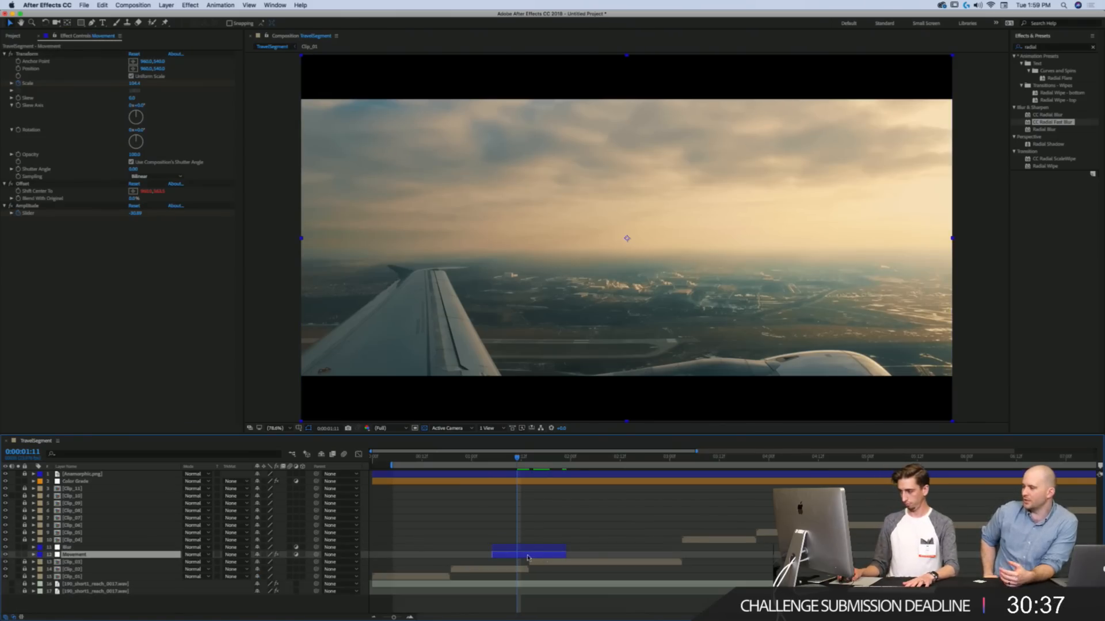
click(528, 549)
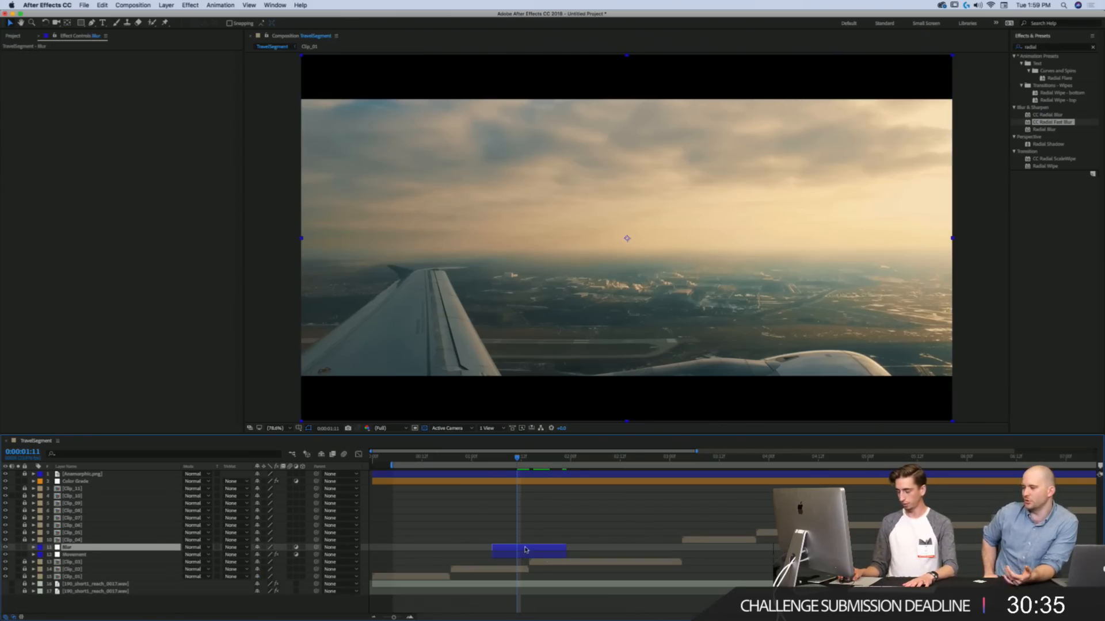
key(super+bracketleft)
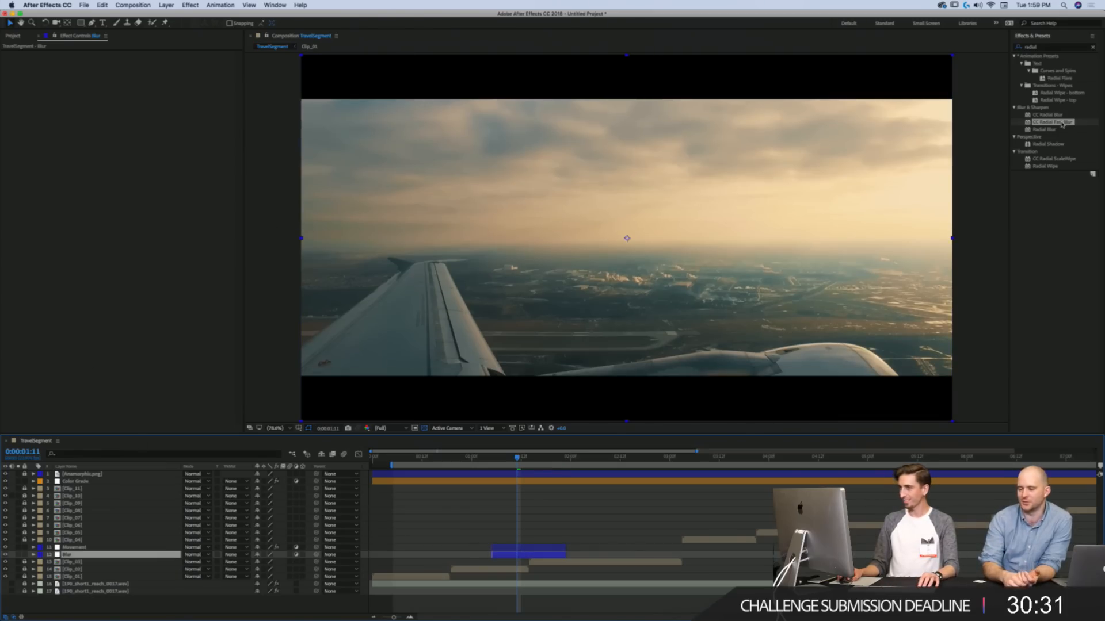
Step: Apply CC Radial Fast Blur to the Blur layer and set its Zoom mode to Brightest
drag(1061, 123, 324, 102)
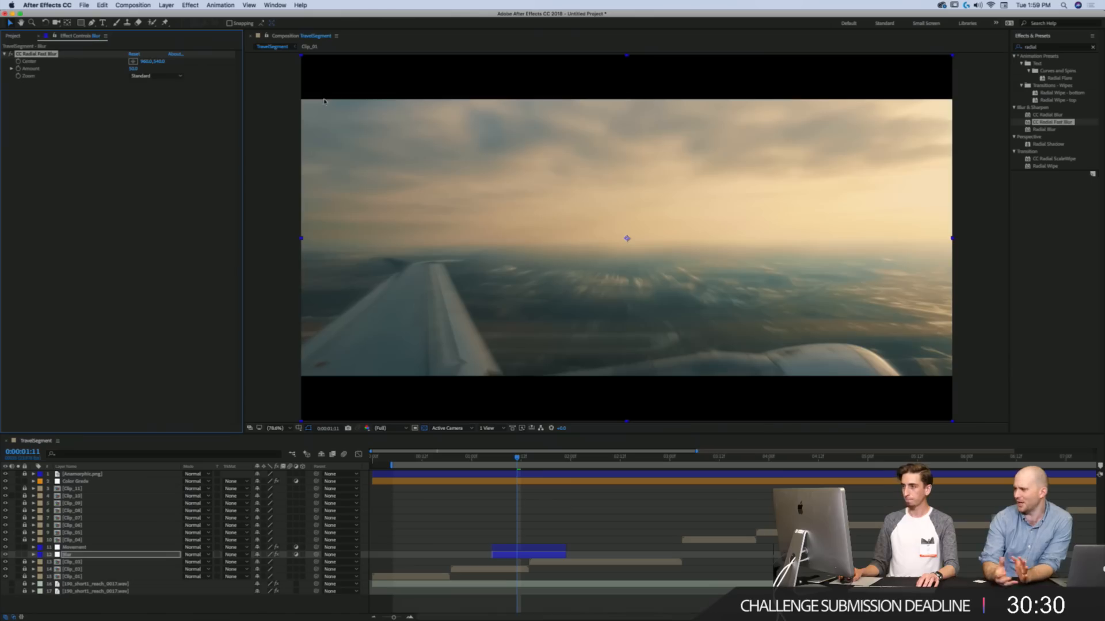
click(156, 76)
click(146, 85)
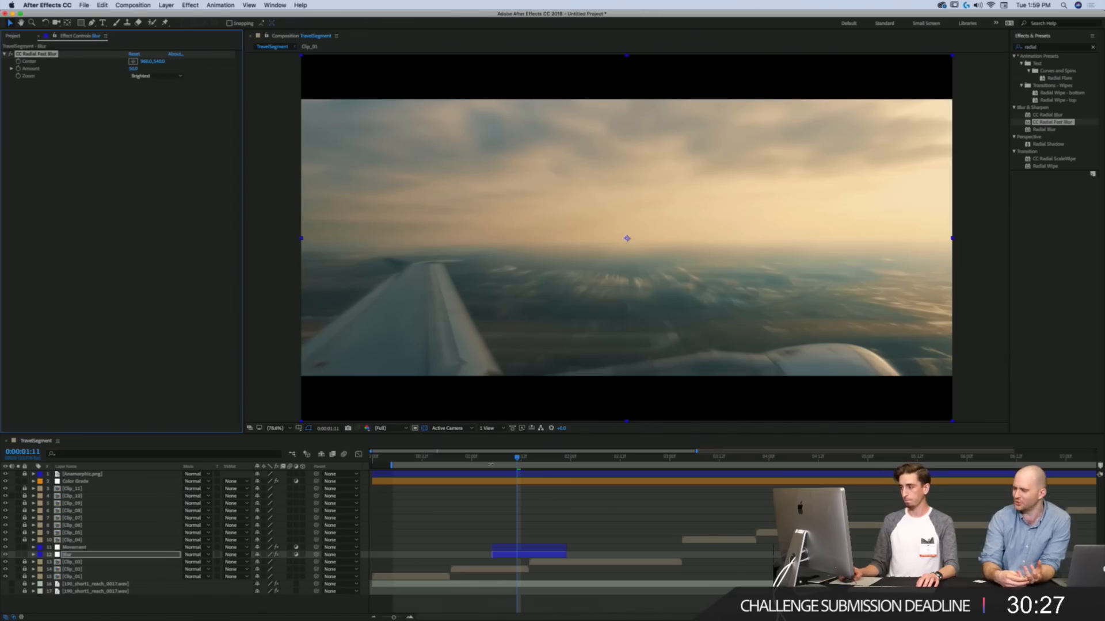
Step: Try the Overlay, Add, Color Dodge and Classic Color Dodge blending modes on the Blur layer
click(193, 554)
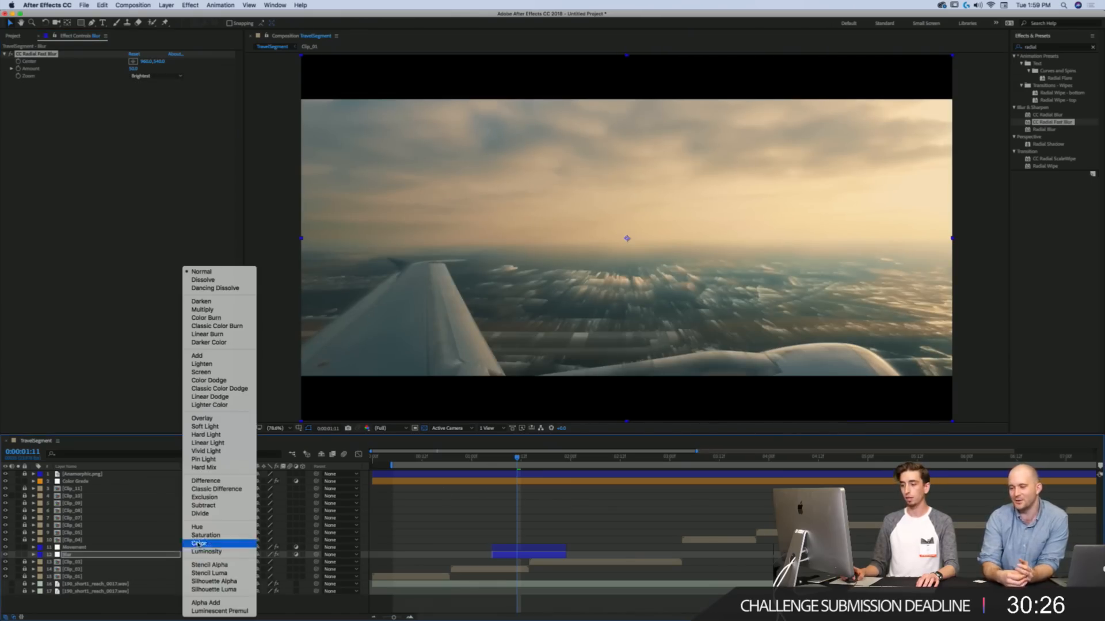
click(209, 418)
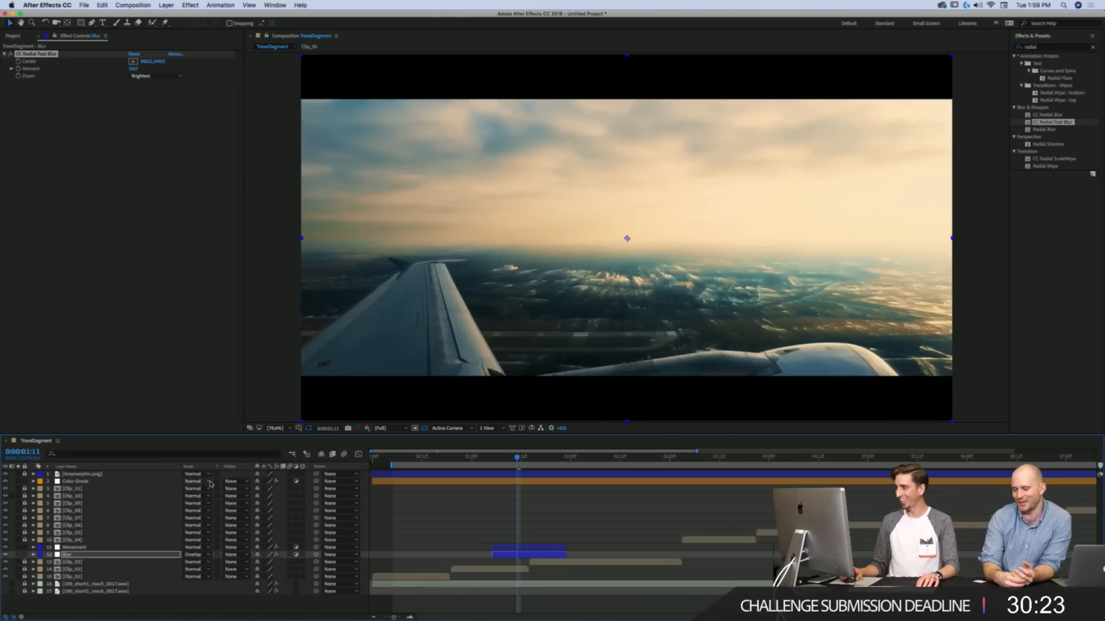
click(202, 554)
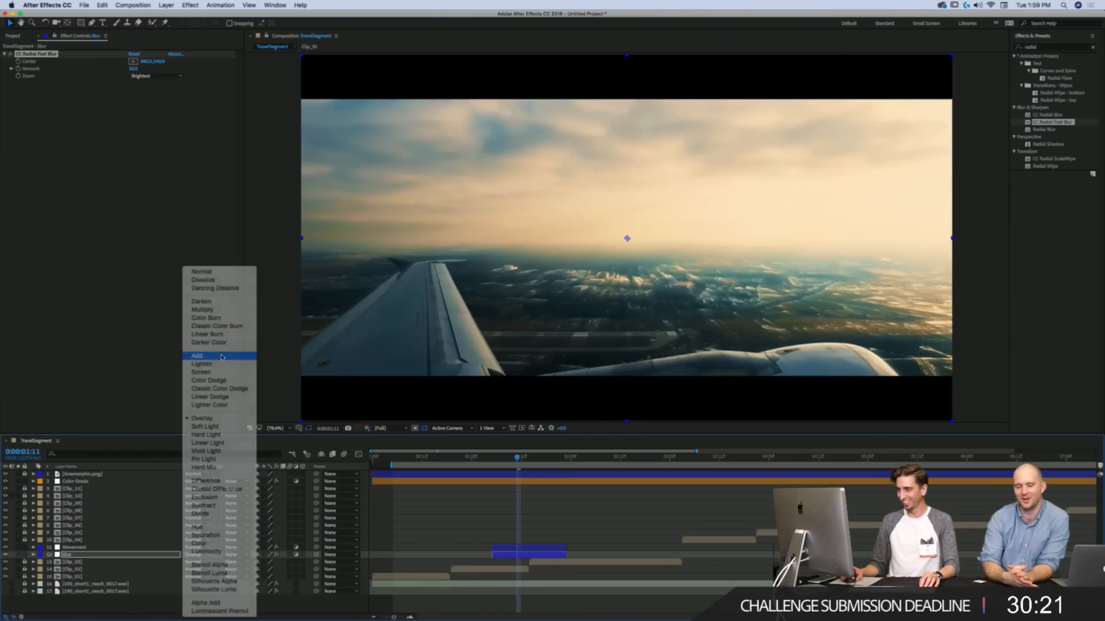
click(222, 357)
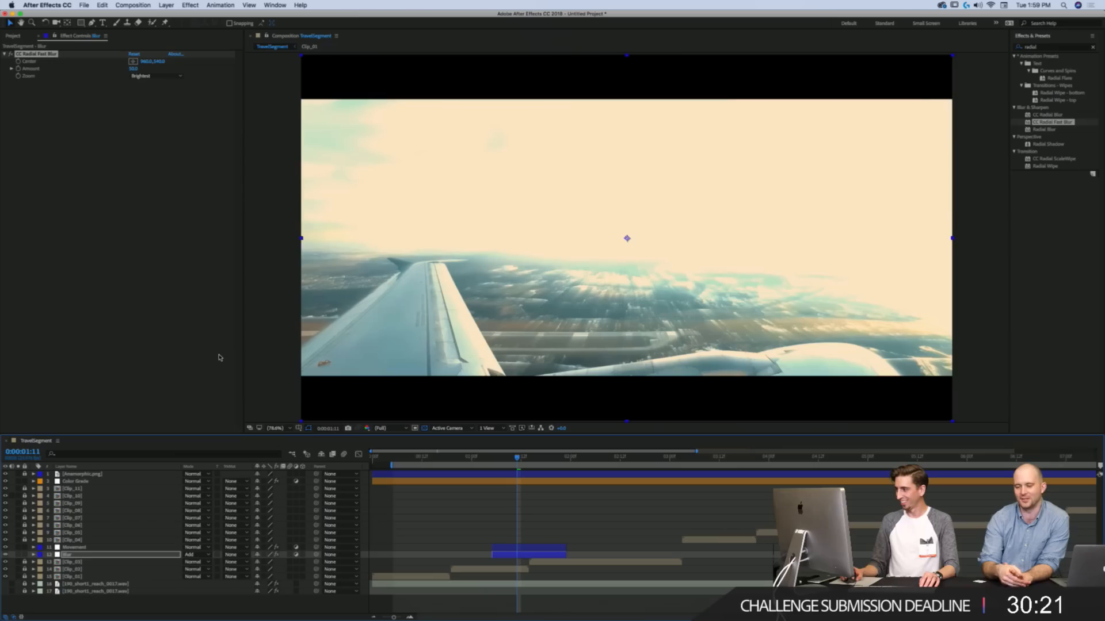
click(196, 555)
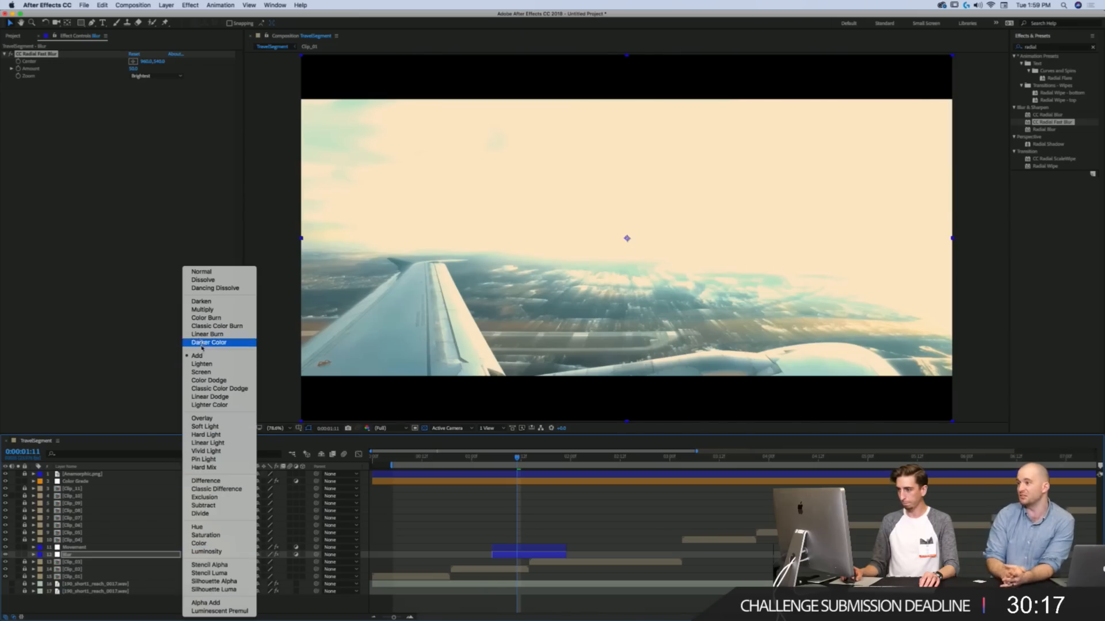
click(202, 381)
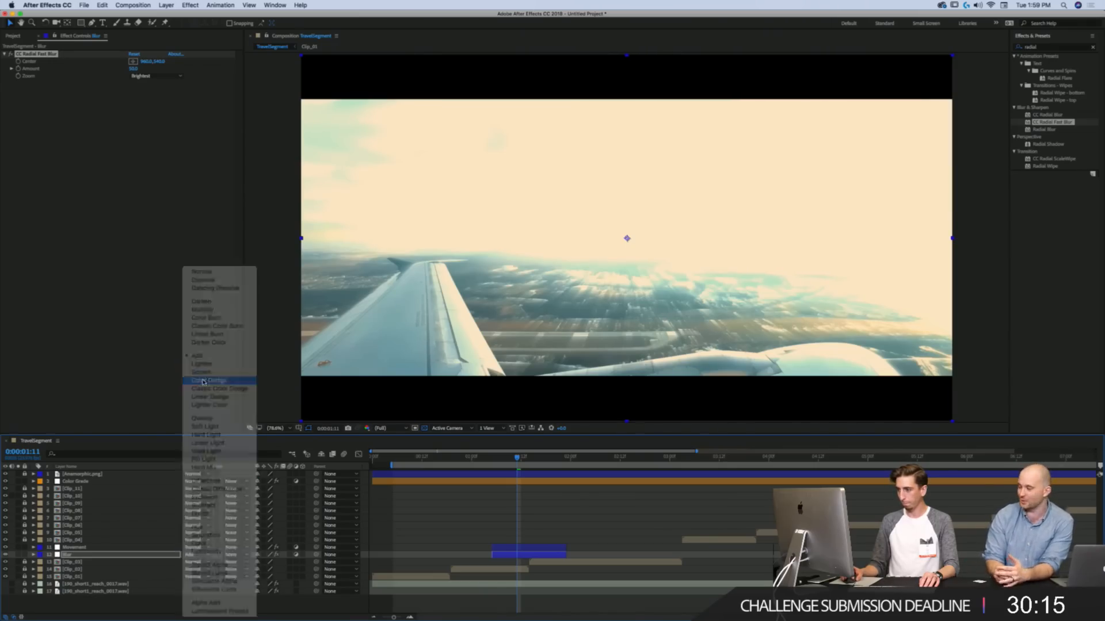
key(shift+equal)
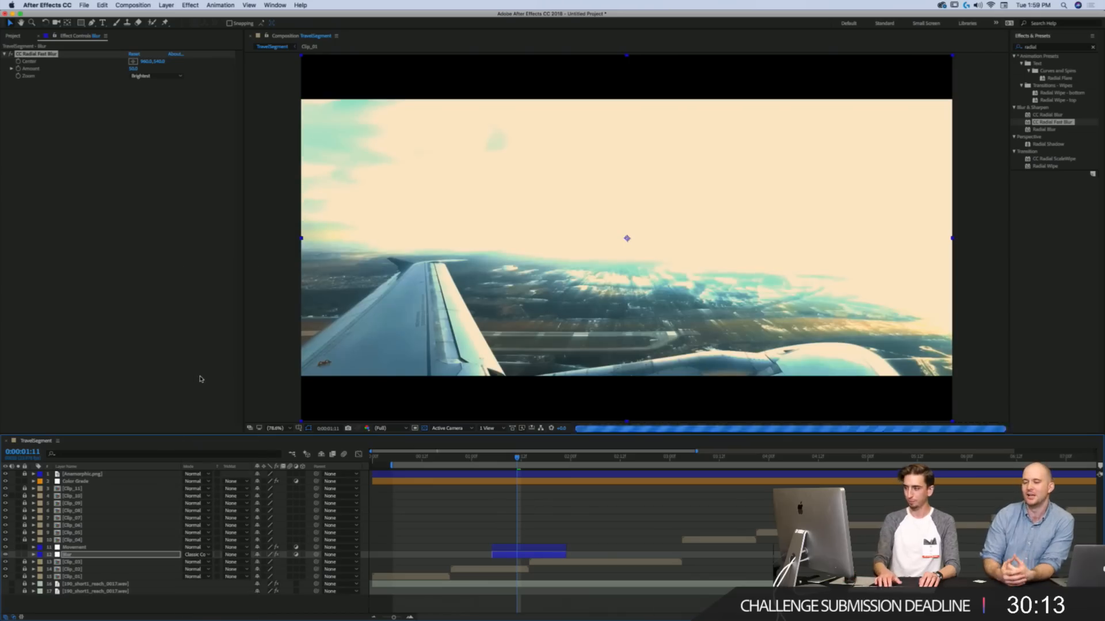
Step: Apply Gaussian Blur above CC Radial Fast Blur on the Blur layer, raise its Blurriness and enable Repeat Edge Pixels
click(1045, 50)
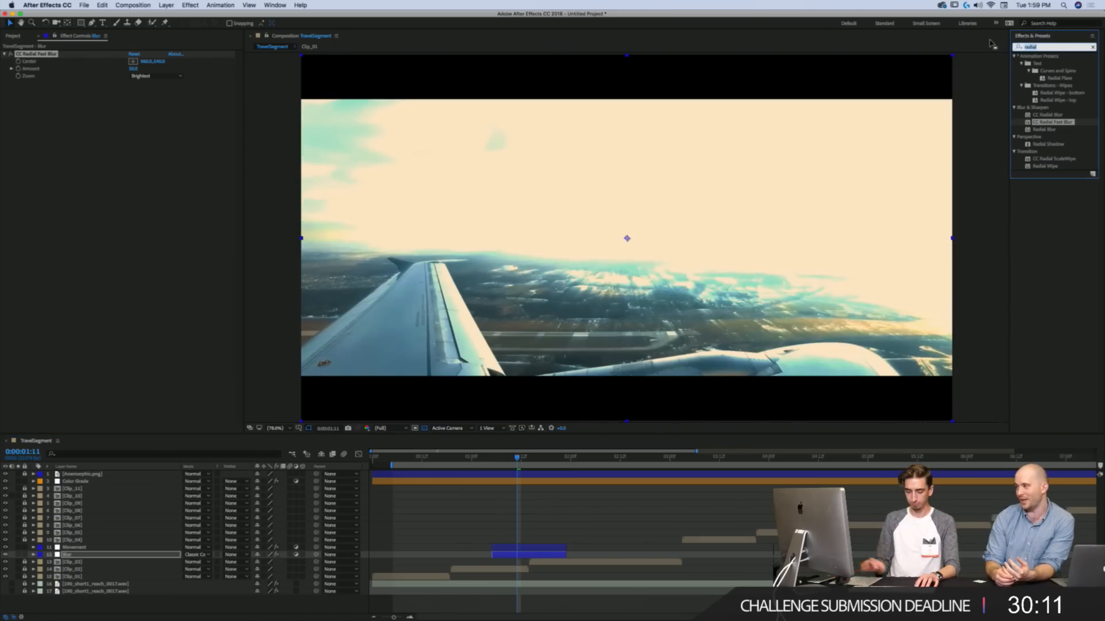
text(gaus)
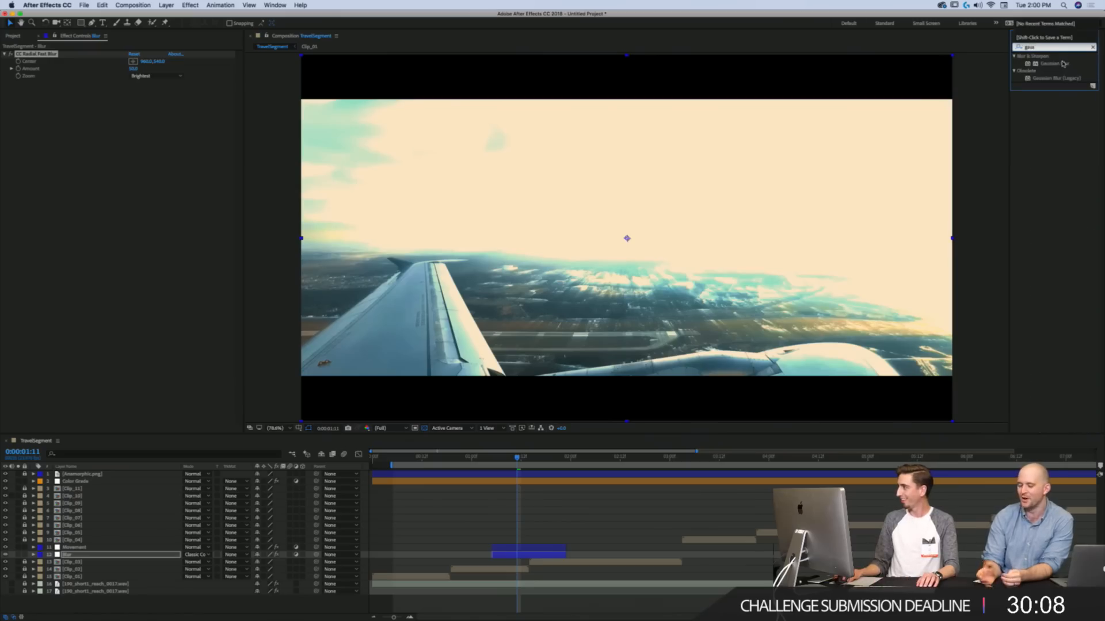
drag(1054, 63, 31, 52)
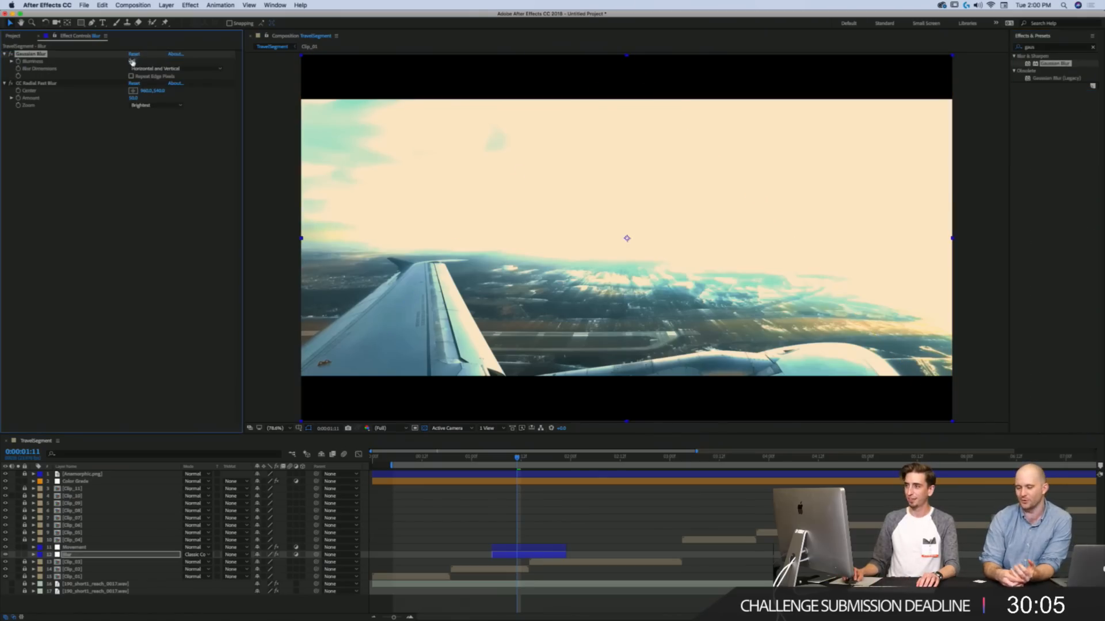
drag(143, 59, 204, 56)
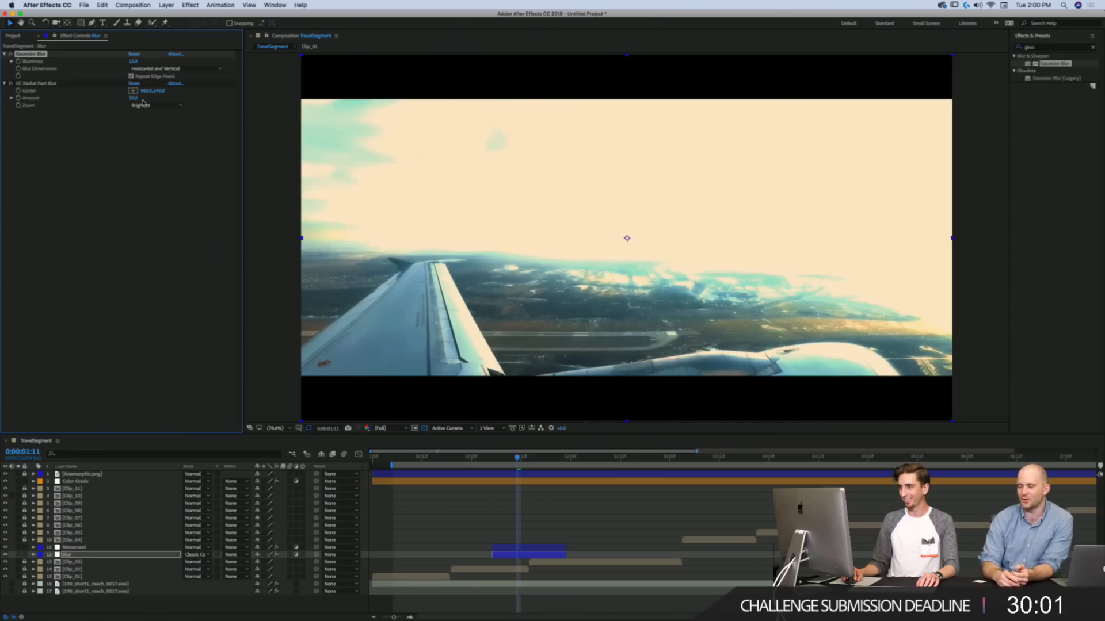
Step: Set the Blur layer's blending mode to Soft Light and compare the image with the layer hidden and shown
click(206, 555)
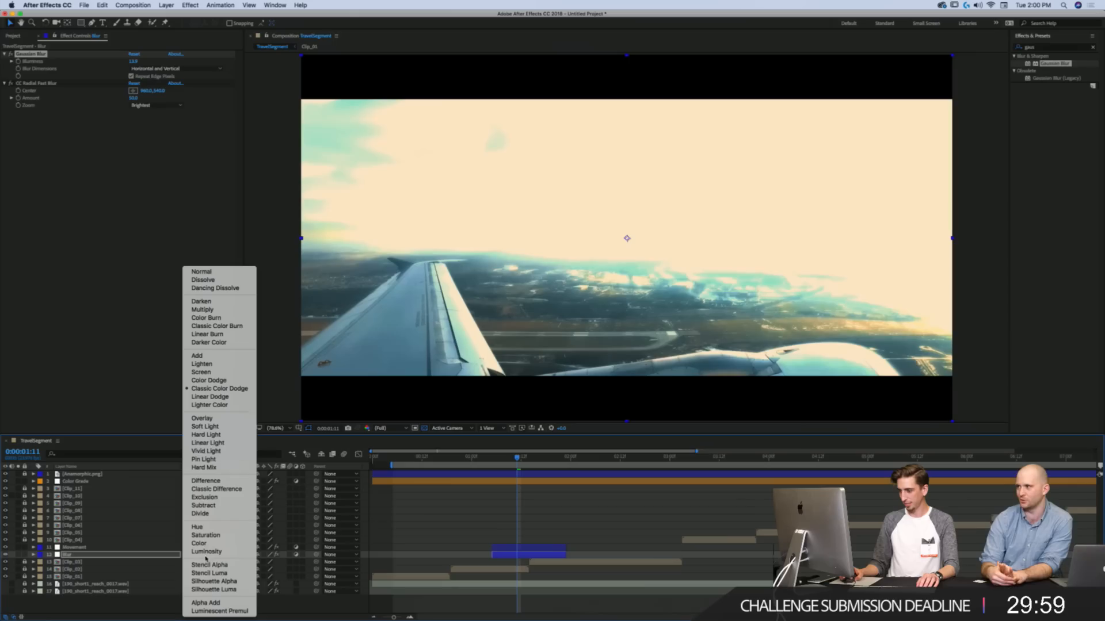
click(206, 426)
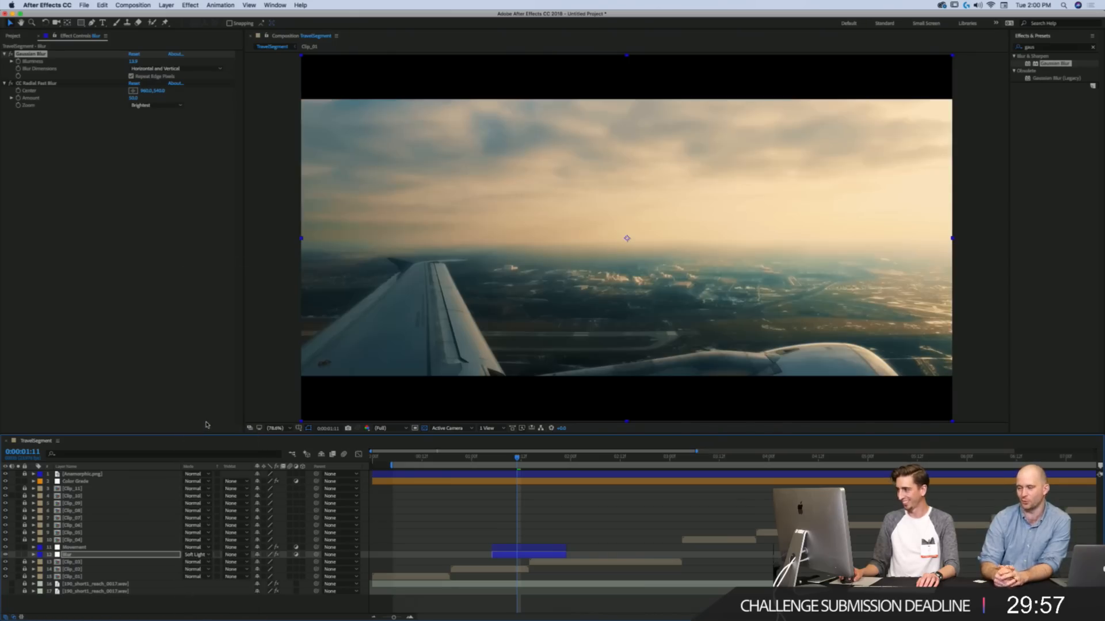
click(6, 556)
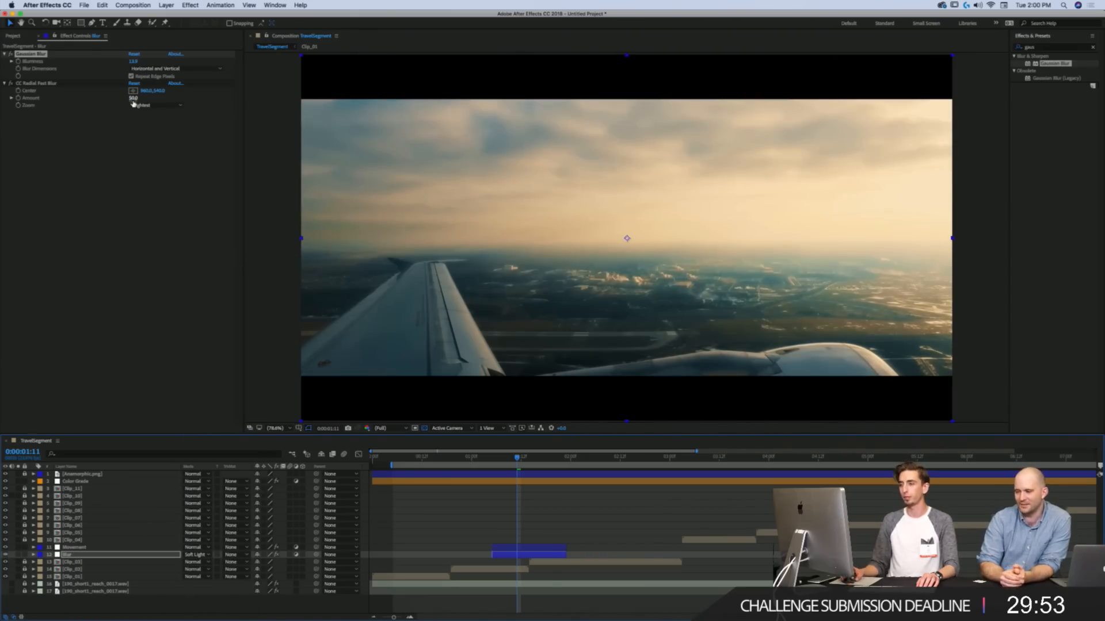
Step: Set the Gaussian Blur's Blurriness to 1.6 and the CC Radial Fast Blur's Amount to 100
drag(133, 98, 141, 99)
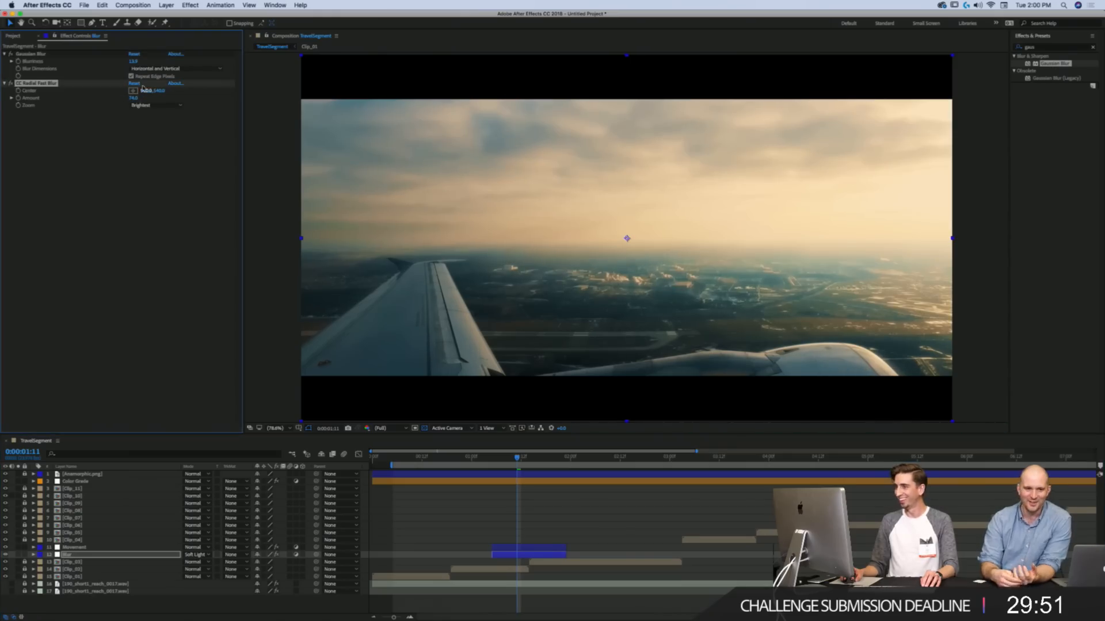
key(super+z)
key(super+z)
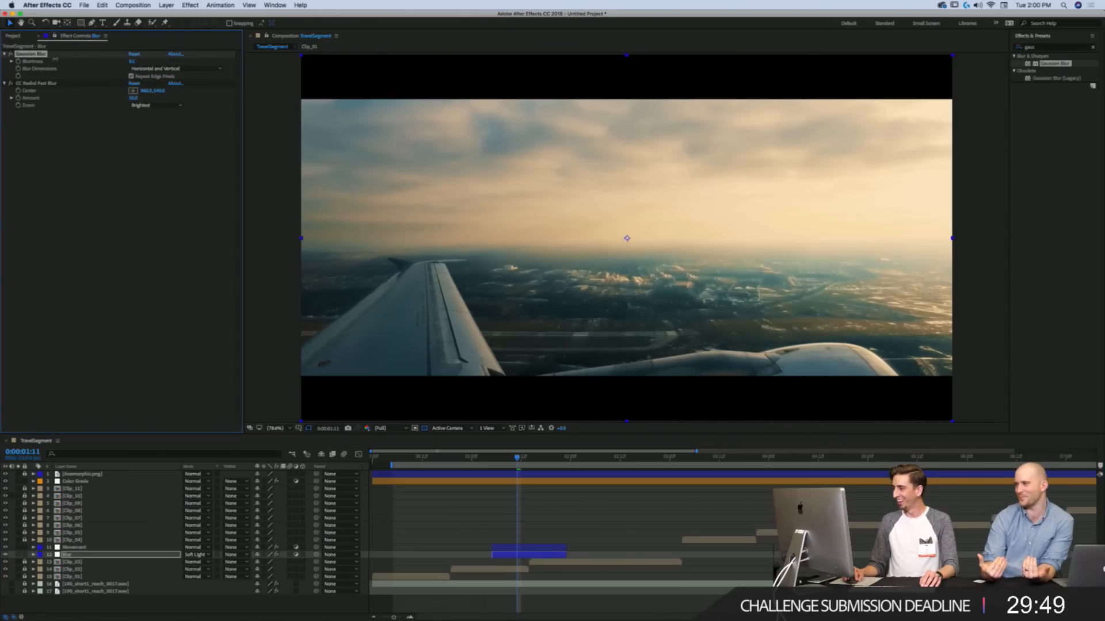
drag(137, 102, 163, 97)
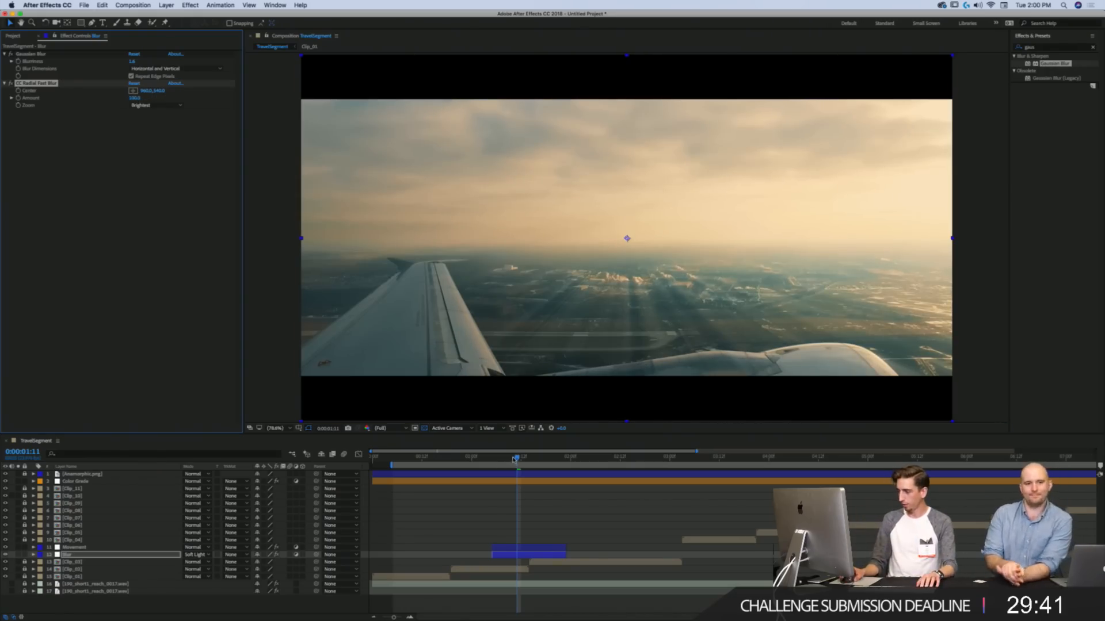
Step: Preview the Soft Light blur on the airplane clip across the Blur layer's first frames
key(space)
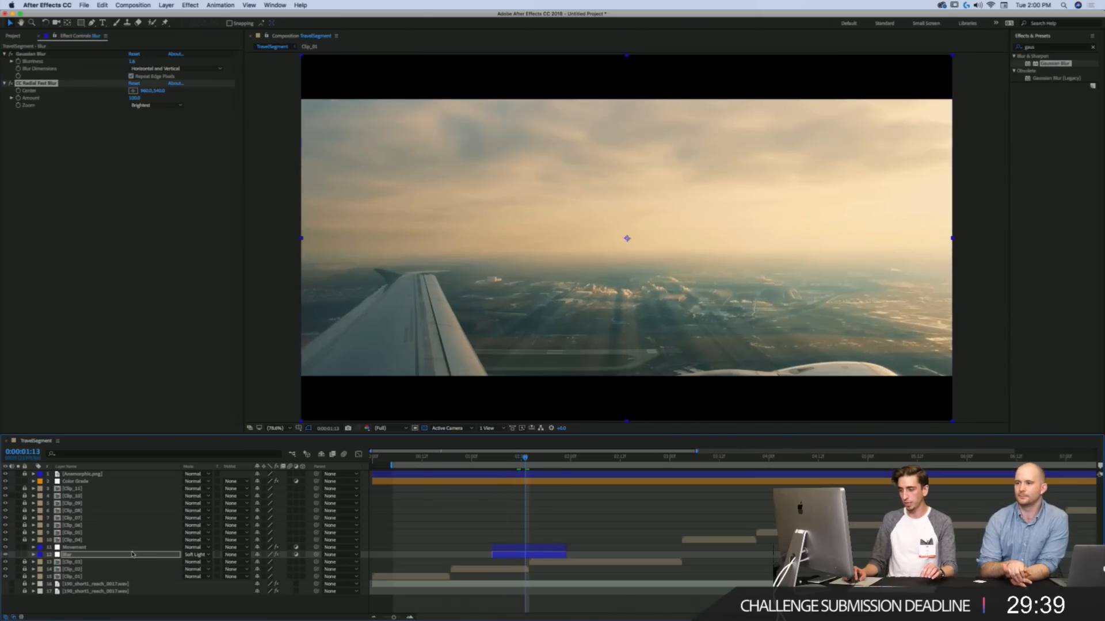
click(133, 555)
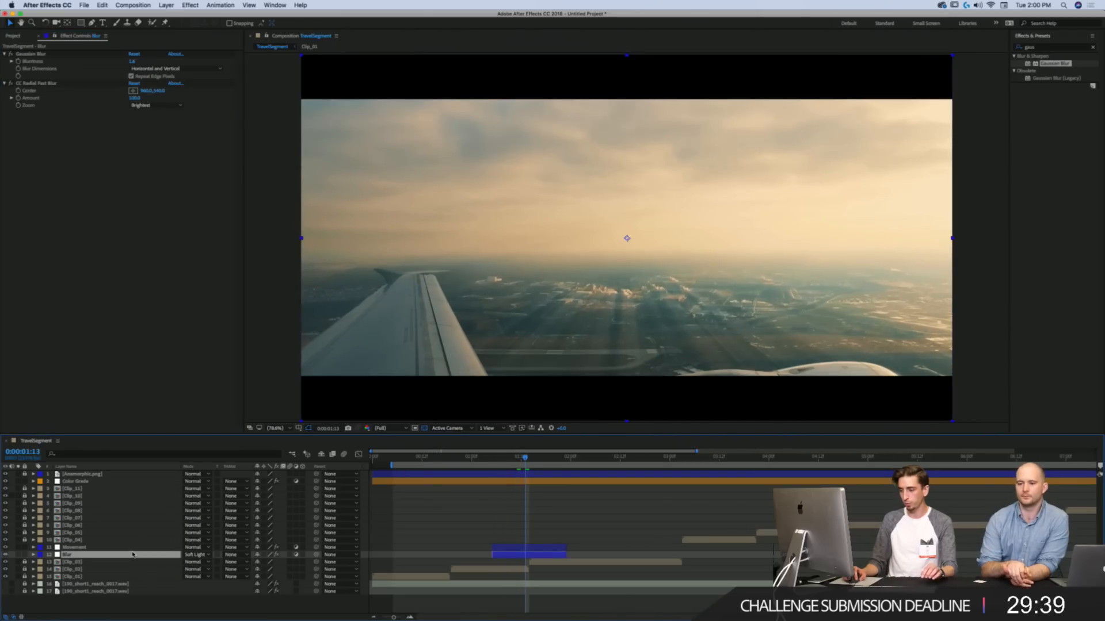
click(194, 555)
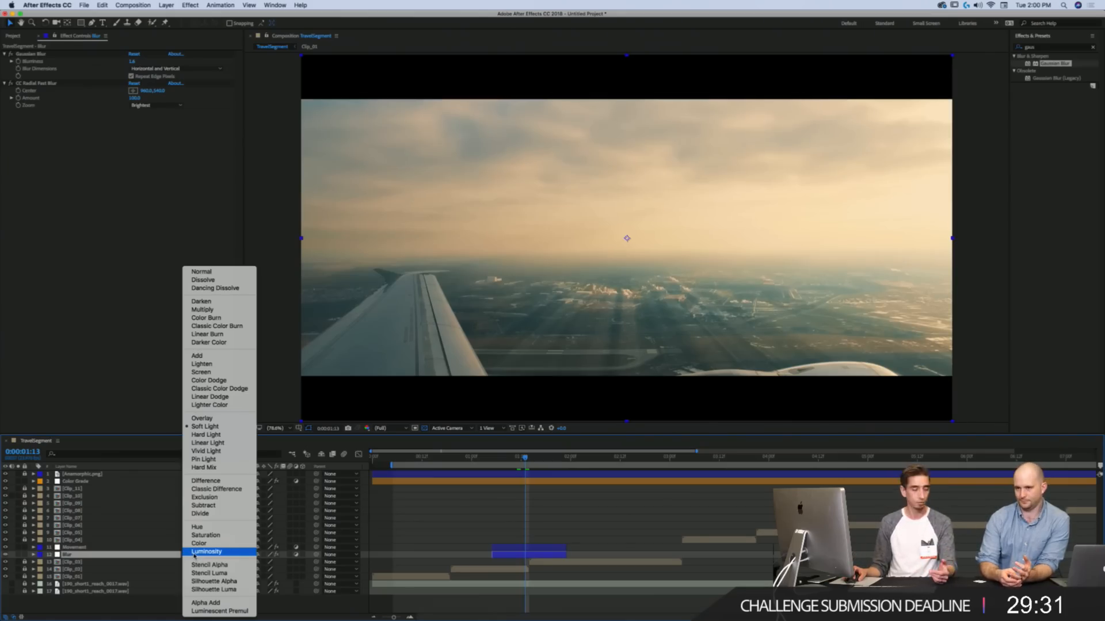
click(151, 559)
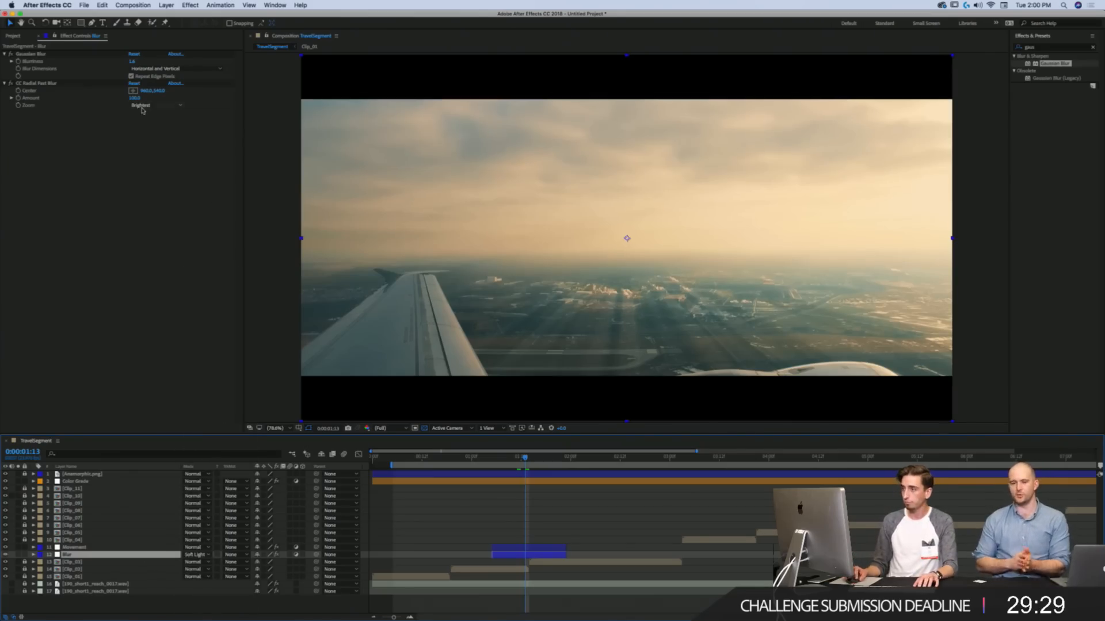
key(space)
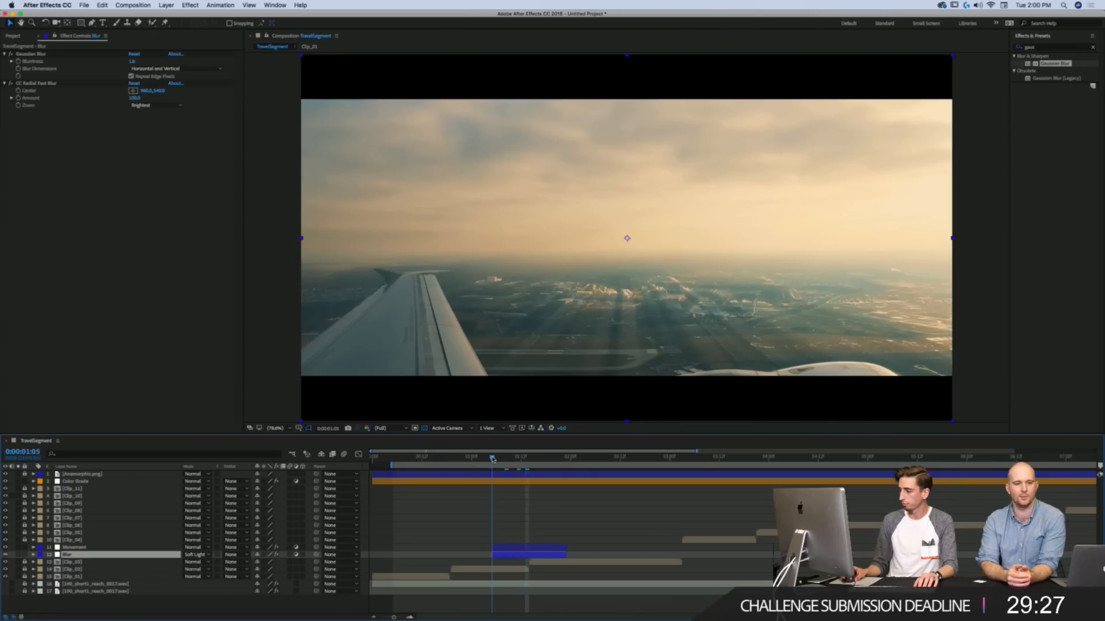
click(545, 562)
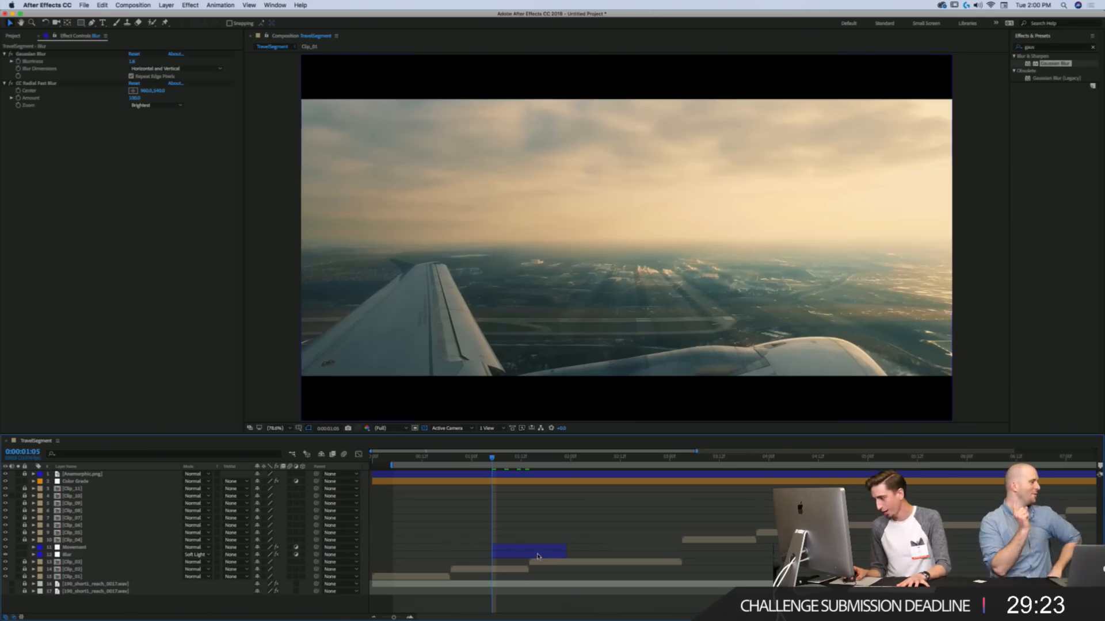
Step: Add keyframes for Gaussian Blurriness and CC Radial Fast Blur Amount at 0:00:01:14 and reveal them on the Blur layer
click(529, 457)
click(530, 556)
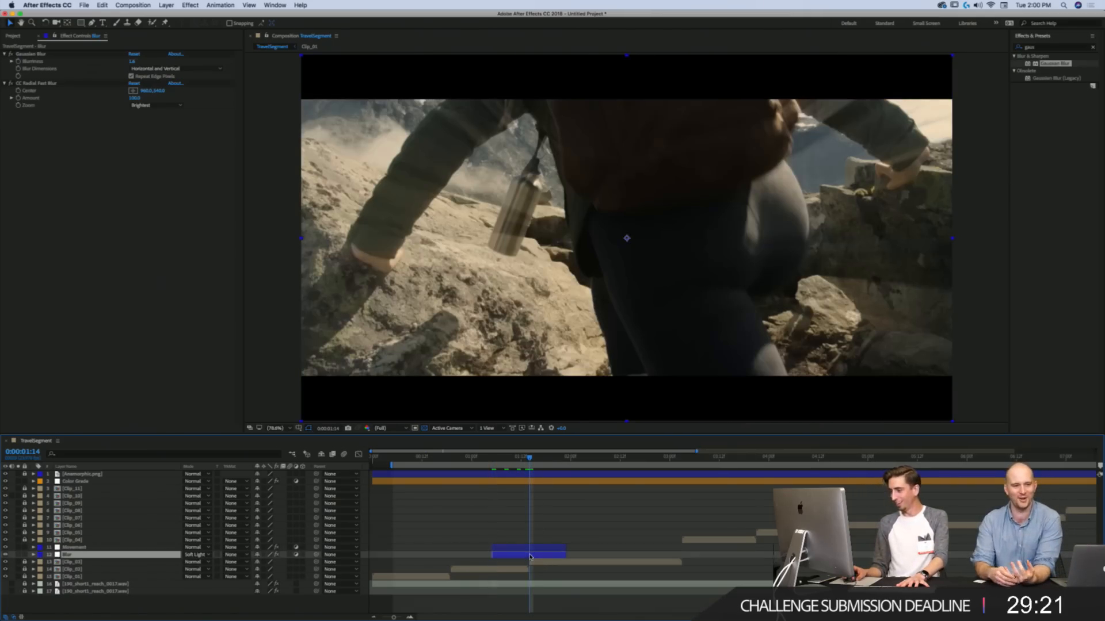
click(18, 62)
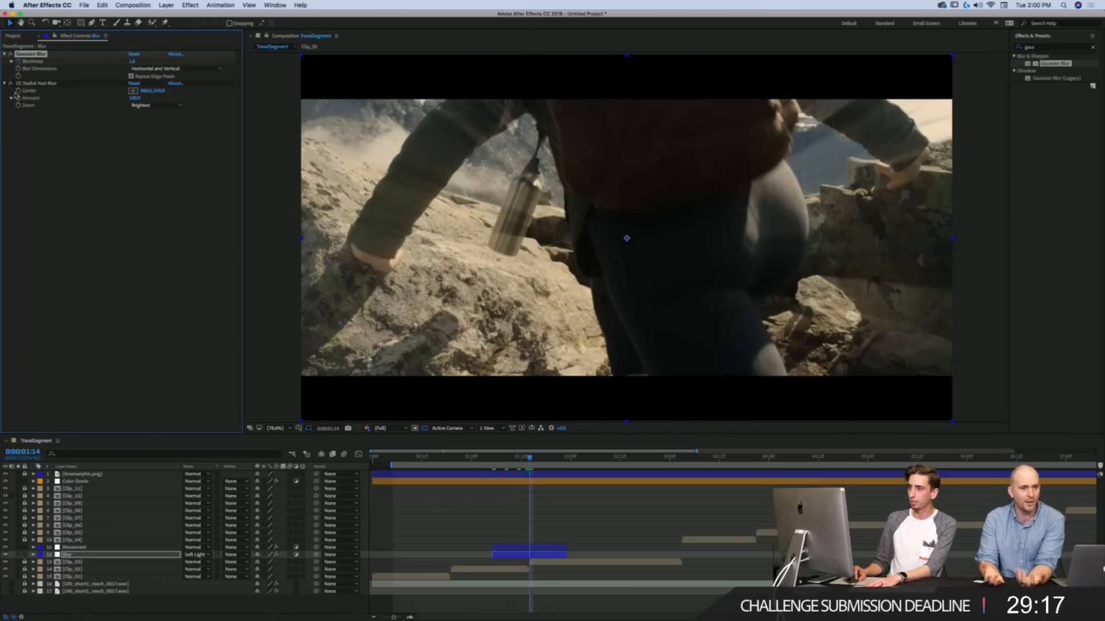
key(Down)
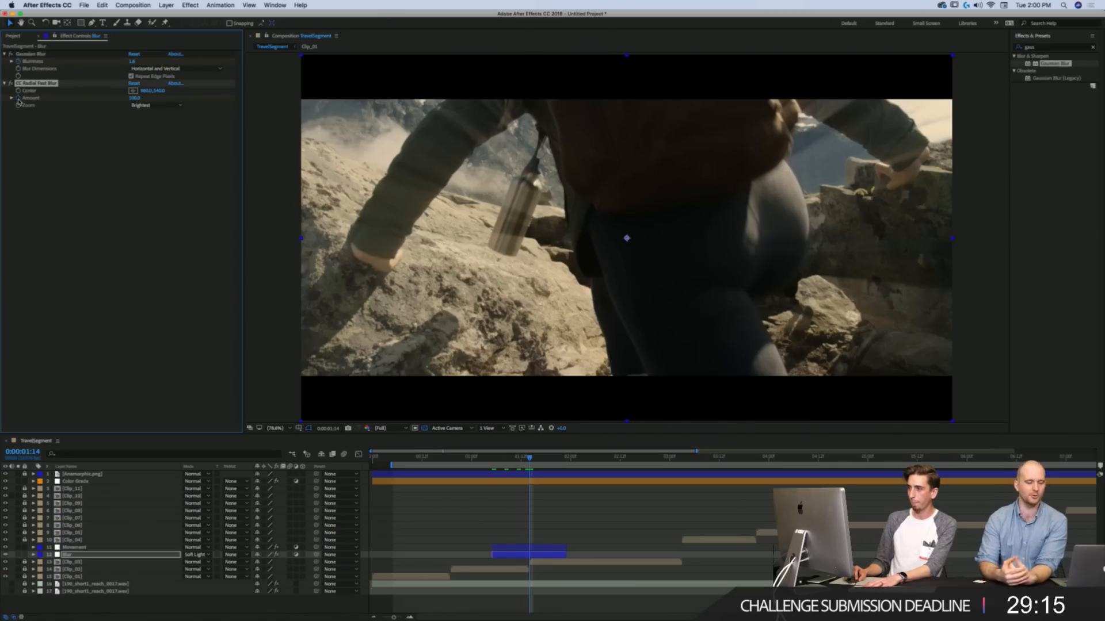
key(u)
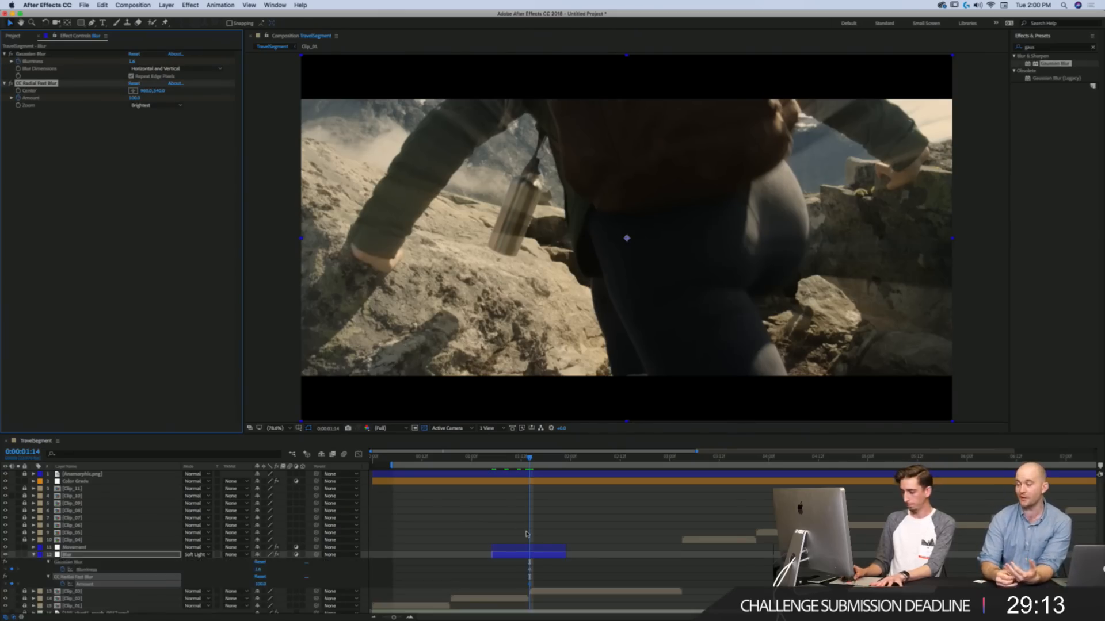
Step: Set the CC Radial Fast Blur Amount and the Gaussian Blurriness to 0 at the Blur layer's start, 0:00:01:05
key(i)
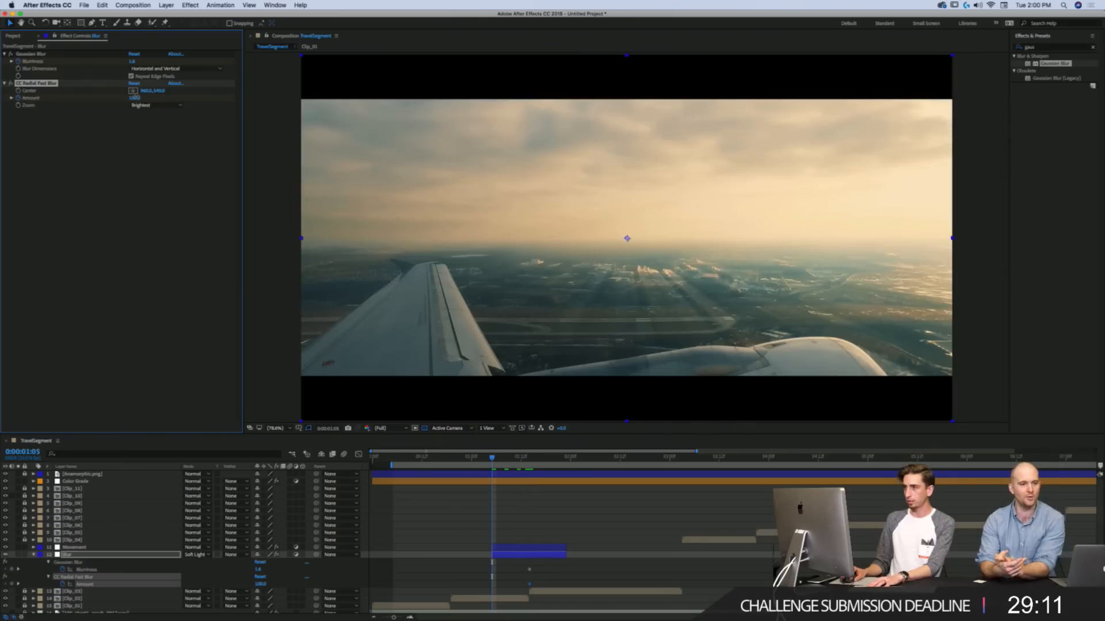
click(135, 98)
text(0)
click(133, 61)
text(0)
click(187, 280)
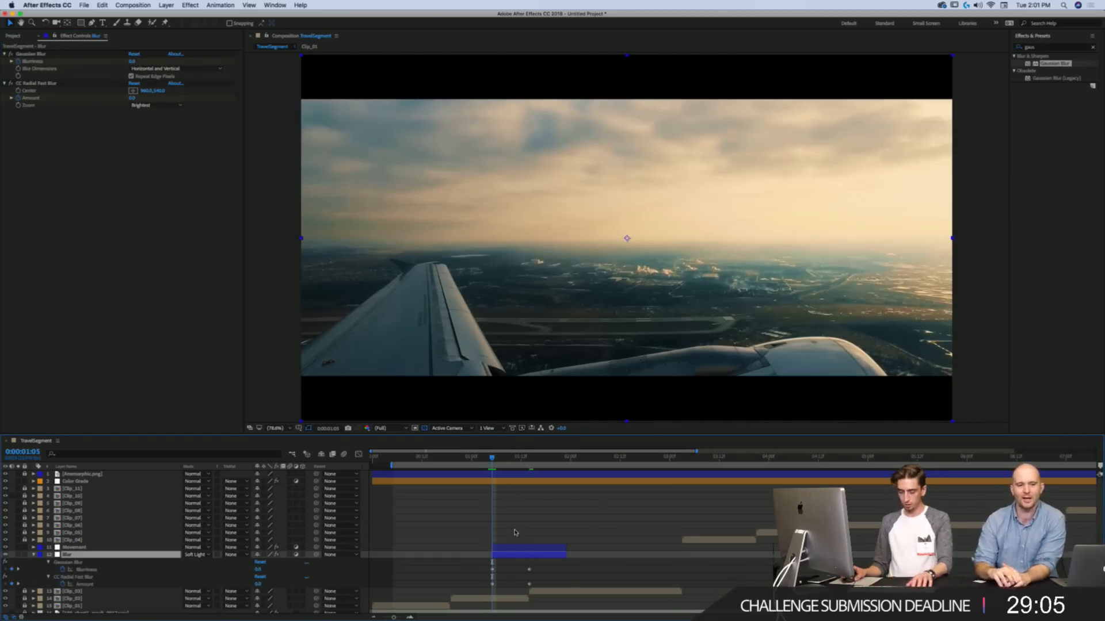
Step: Keyframe the Blur layer's Opacity from 0% at 0:00:01:05 to 100% about three frames after it
key(shift+t)
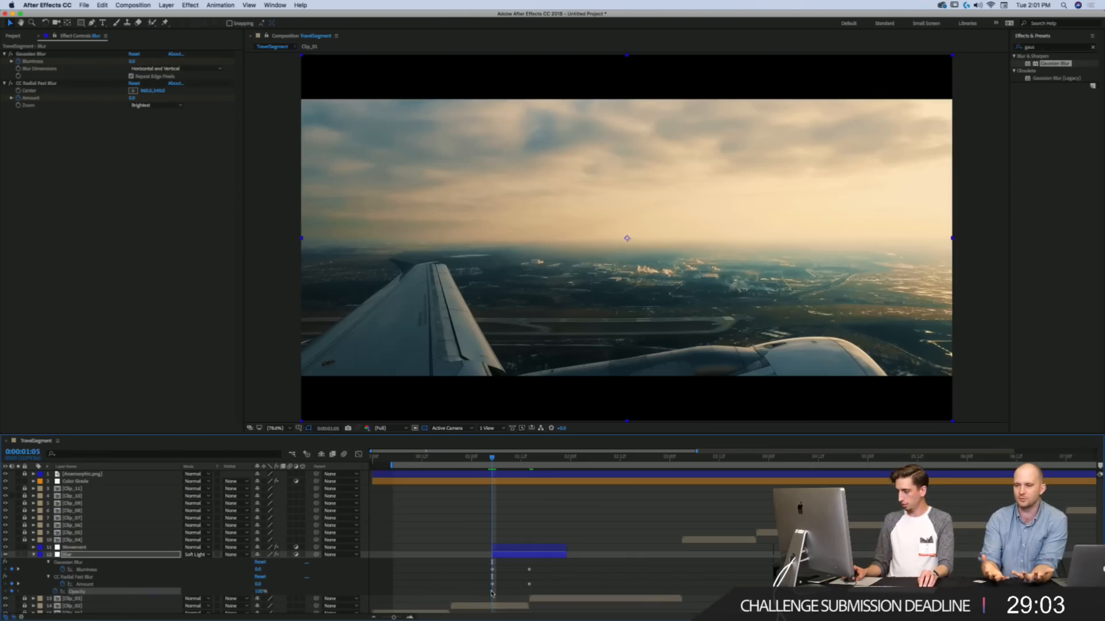
click(259, 592)
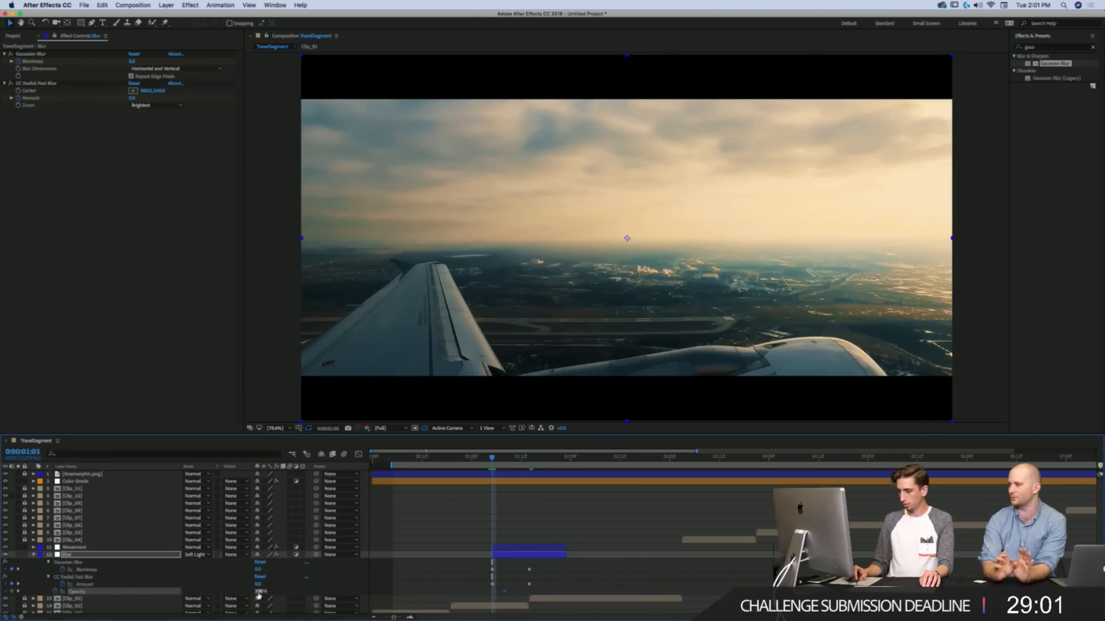
text(0)
key(Return)
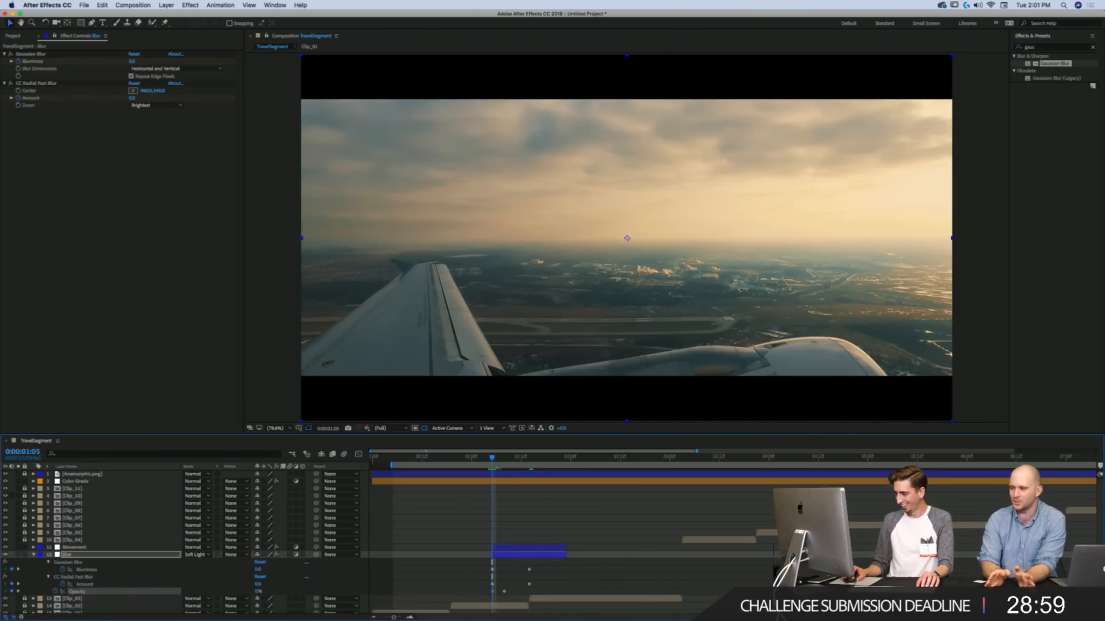
Step: Preview the blur's fade-in and move its 100% Opacity keyframe to about 0:00:01:12, closer to the cut
mouse_move(493, 461)
mouse_down()
mouse_move(518, 461)
mouse_move(479, 462)
mouse_up()
key(space)
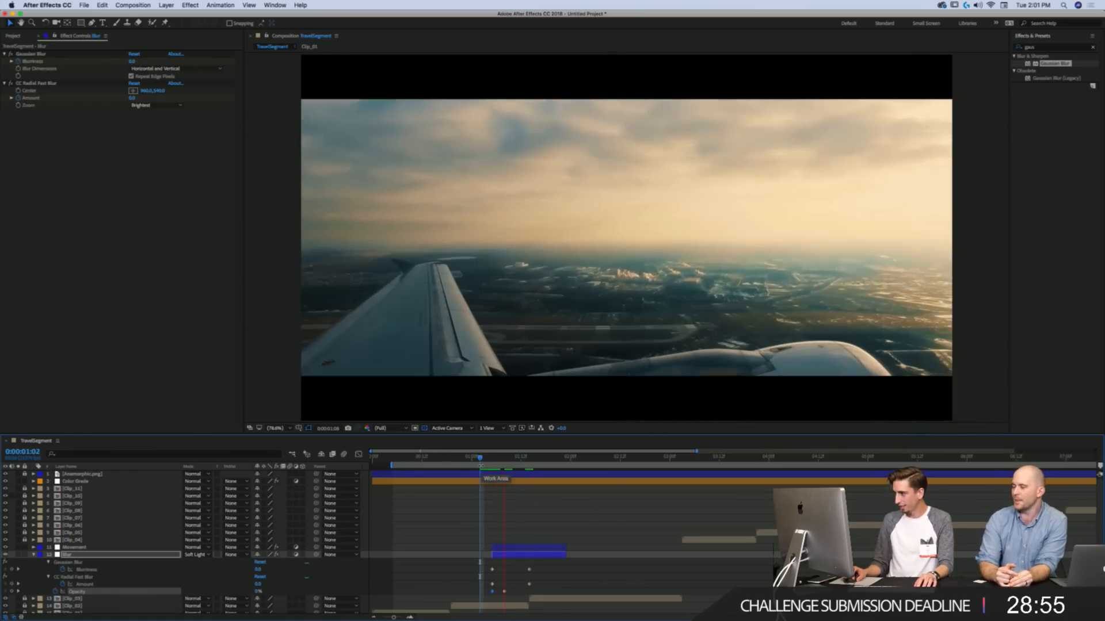
key(space)
drag(504, 592, 520, 595)
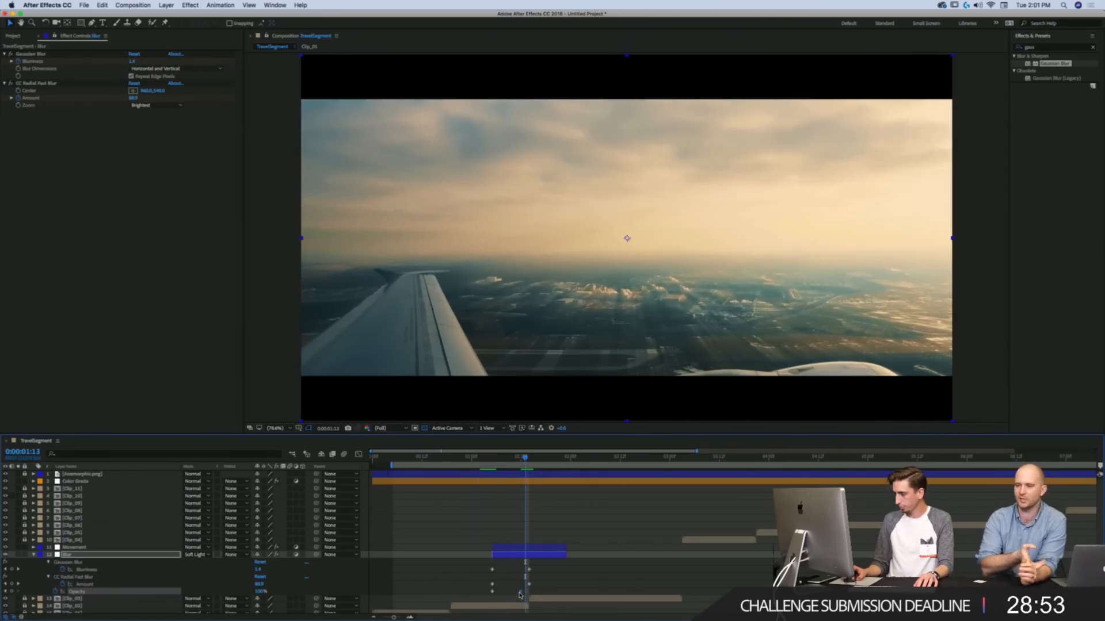
key(space)
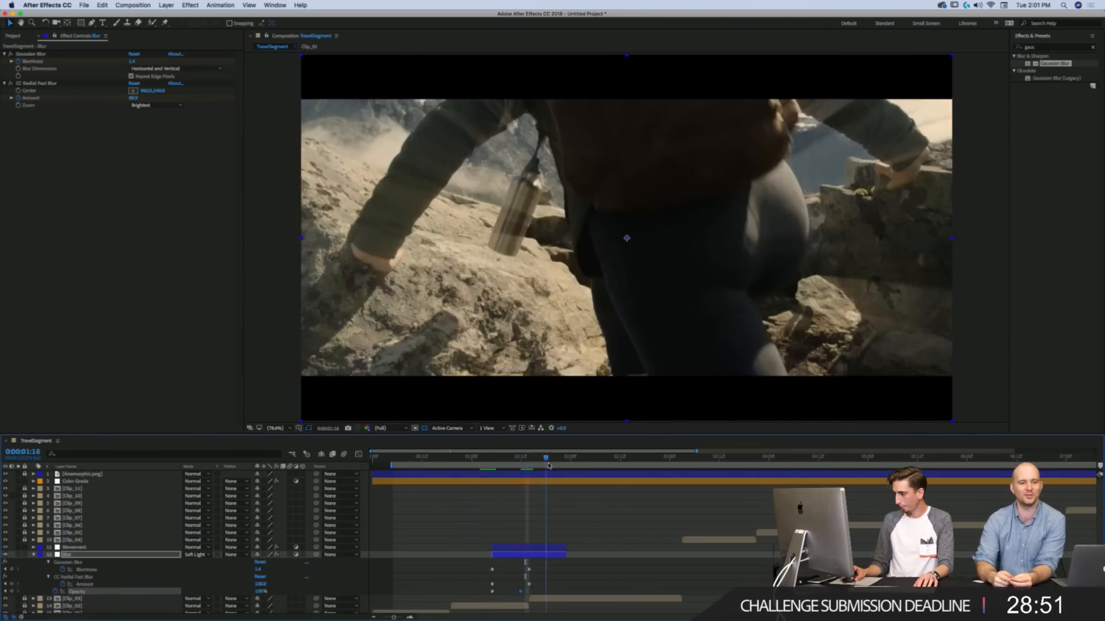
Step: Copy the Blur layer's starting zero-value keyframes for Blurriness, Amount and Opacity to 0:00:01:22, near the layer's end
drag(500, 583, 489, 595)
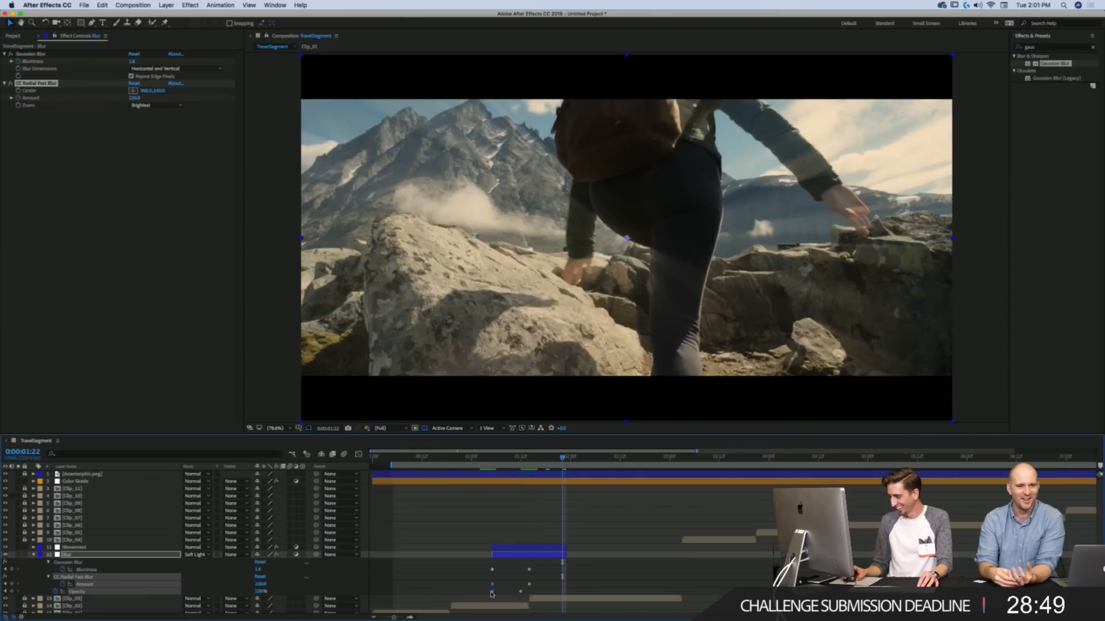
key(super+c)
key(super+v)
click(492, 569)
Step: Preview the blur fading in and out across the cut from the Blur layer's start at 0:00:01:05
click(492, 458)
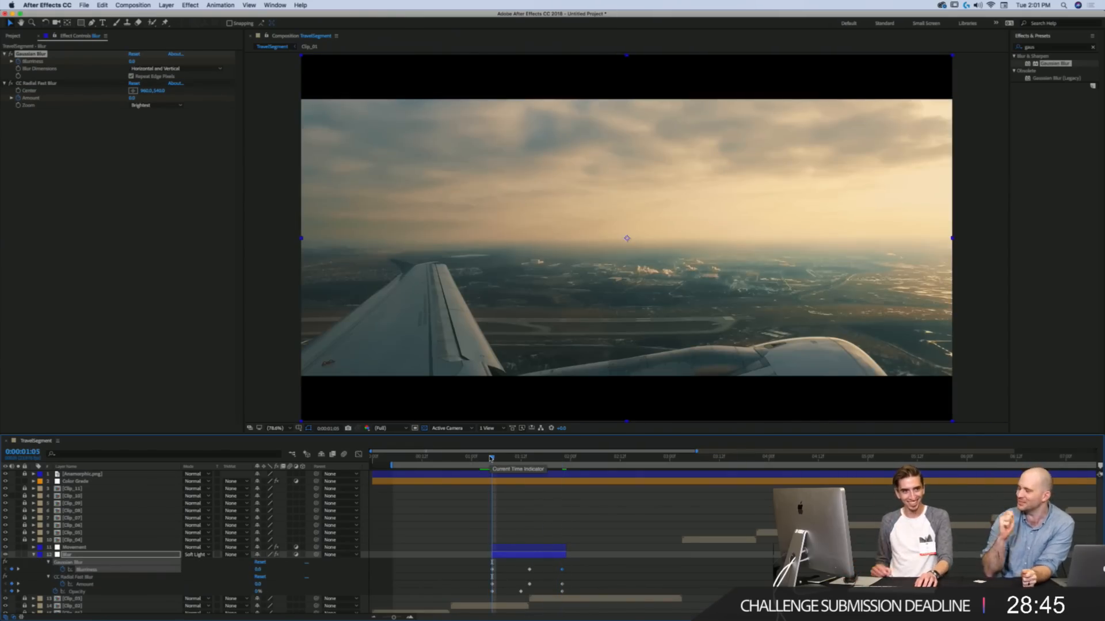
key(space)
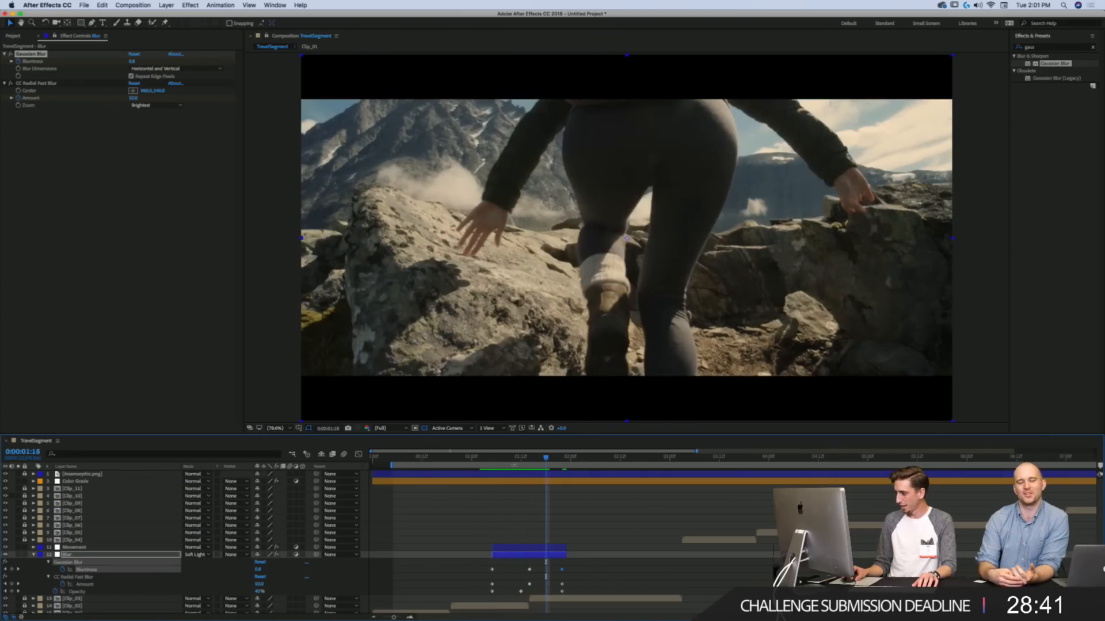
click(495, 458)
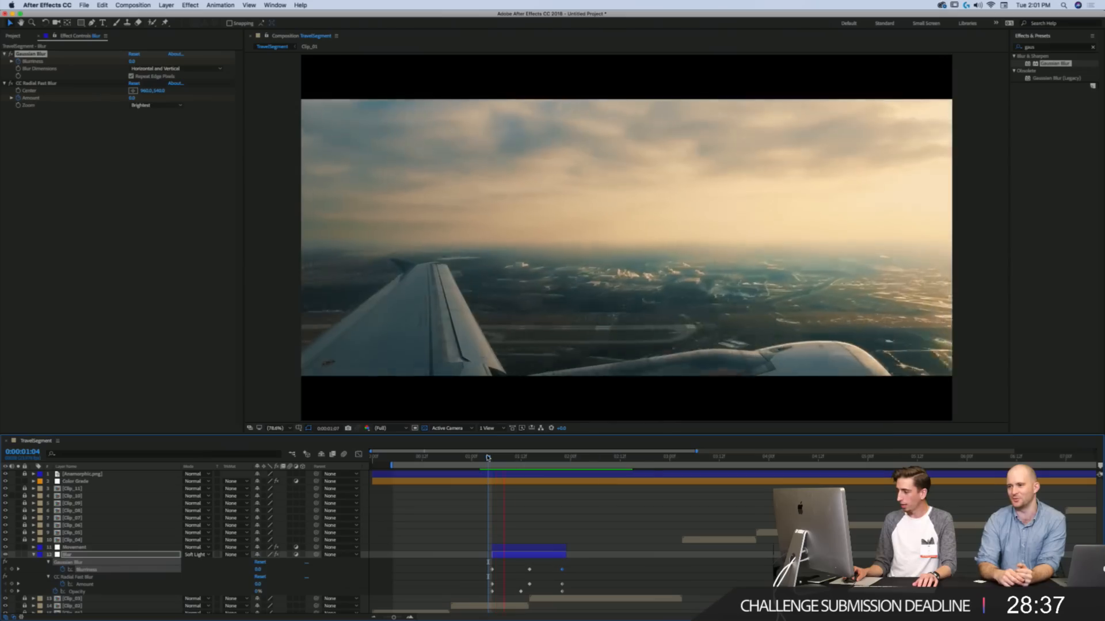
click(491, 456)
key(space)
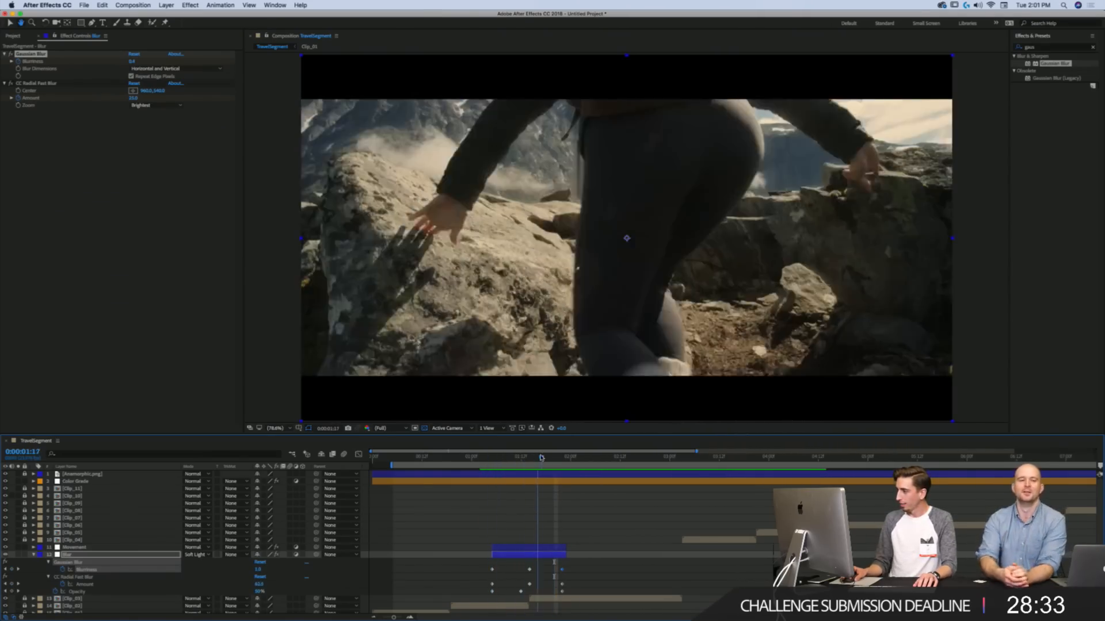
key(space)
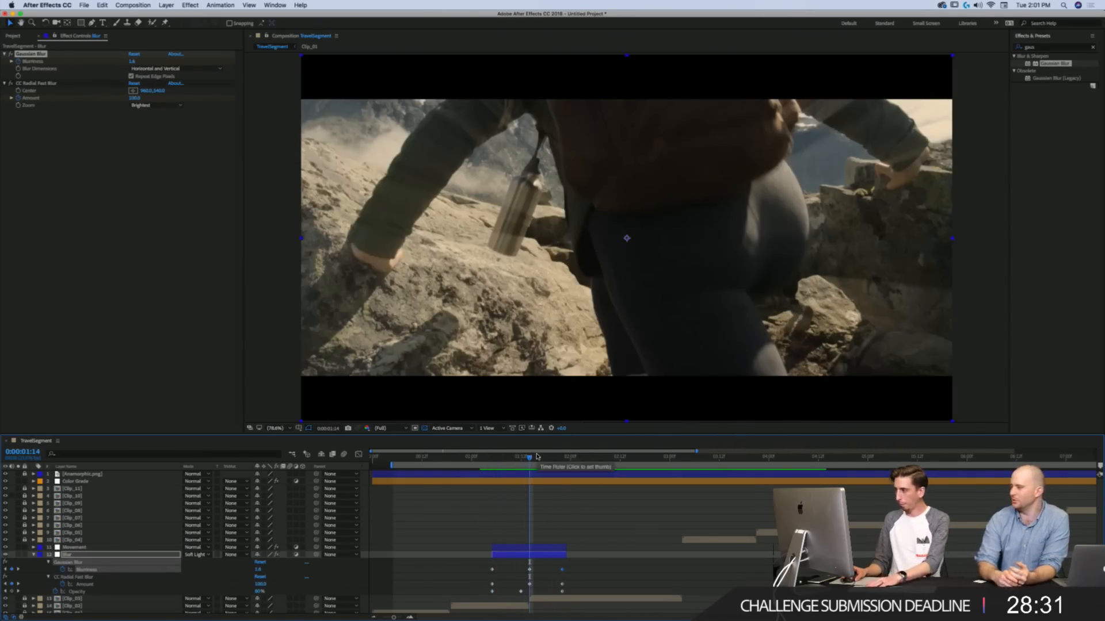
Step: Go to 0:00:01:13, one frame before the cut, and select the Blur layer to adjust its blur effects
key(Page_Up)
click(70, 555)
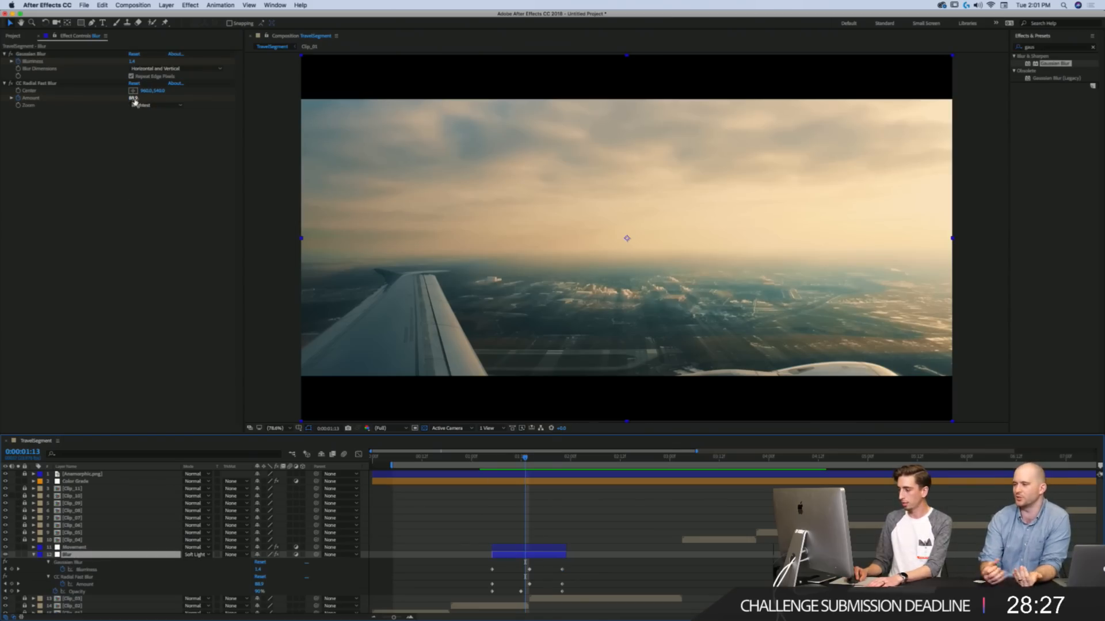
Step: Try to move the Blur layer's middle CC Radial Fast Blur Amount keyframe one frame earlier to 0:00:01:13
click(528, 585)
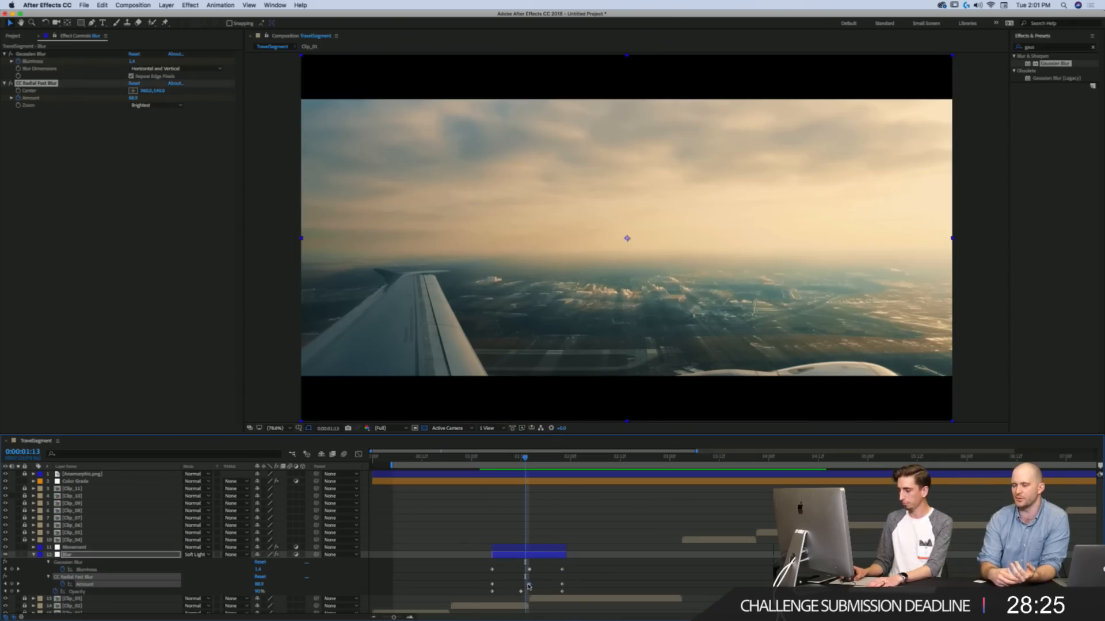
drag(529, 586, 525, 584)
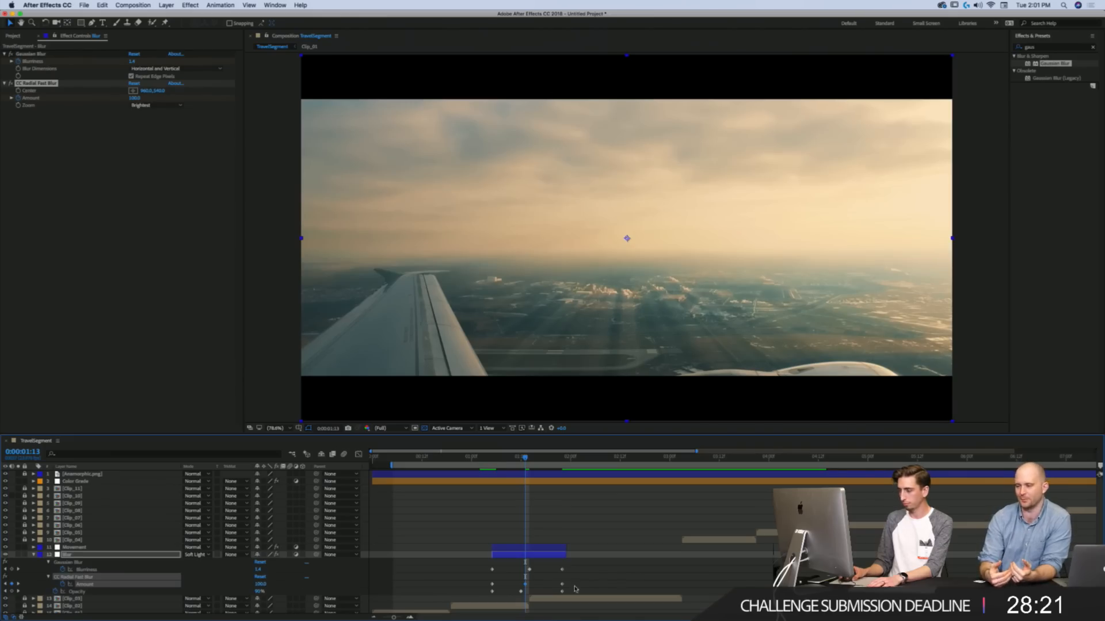
key(Page_Up)
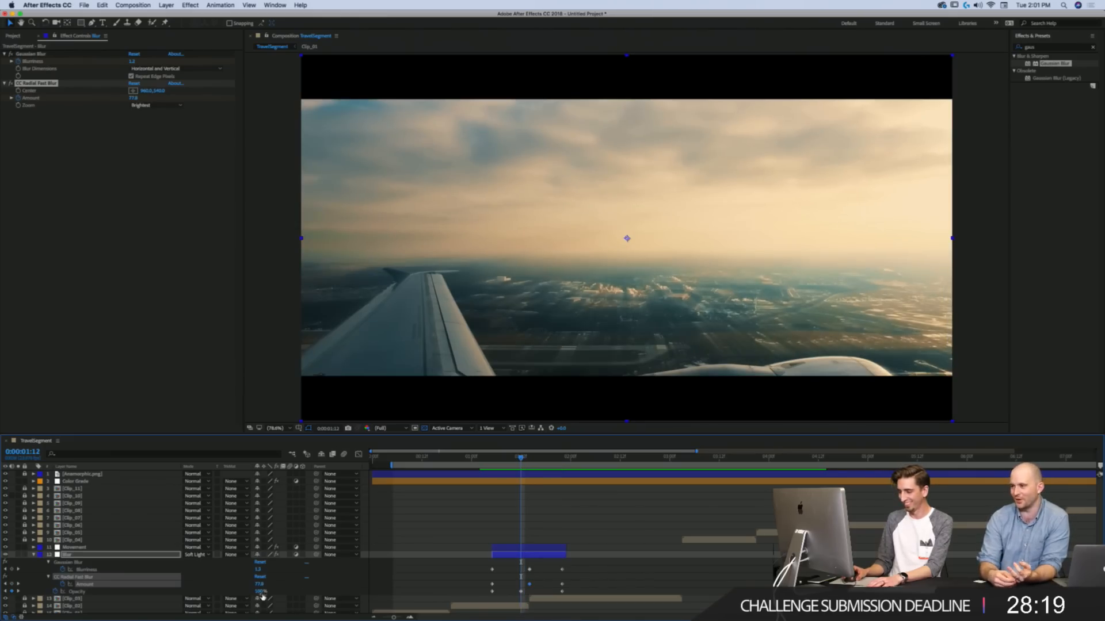
key(Page_Down)
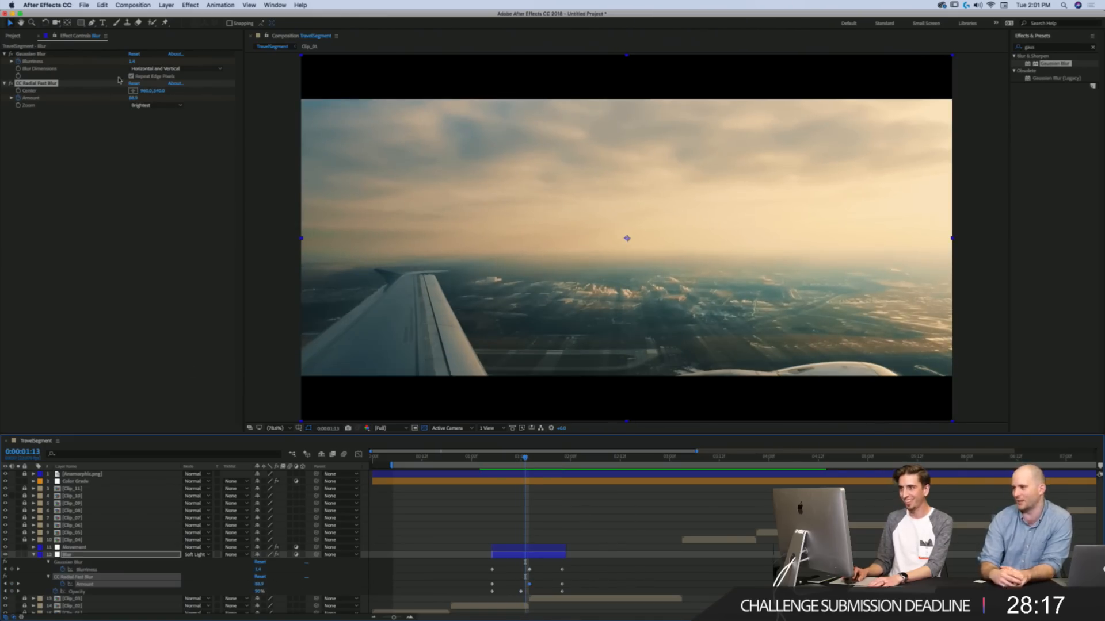
key(Page_Down)
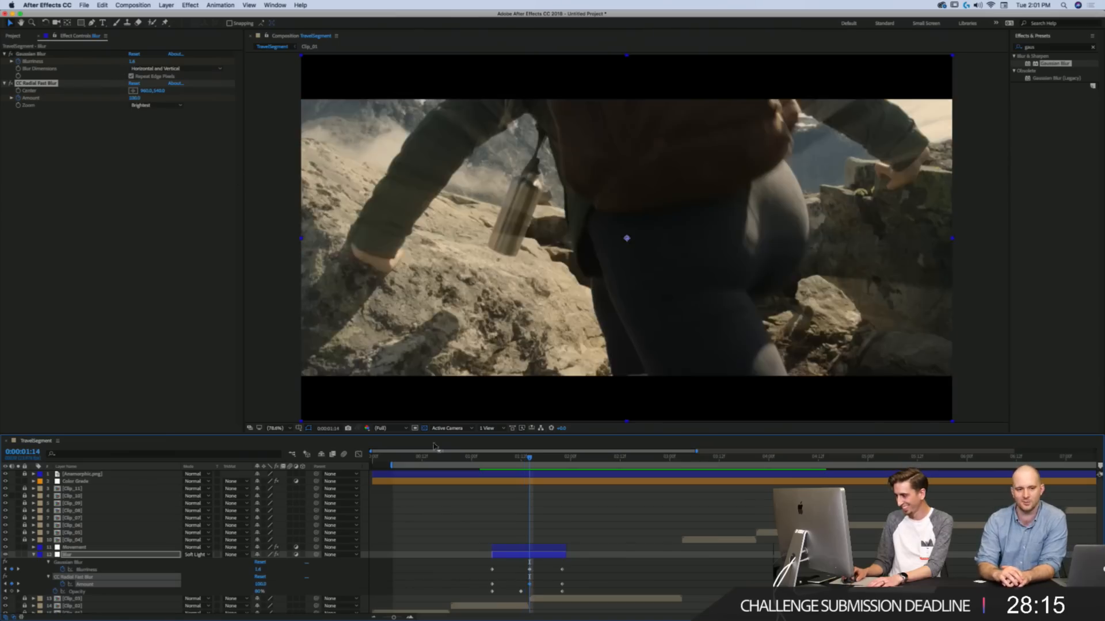
Step: Move the Blur layer's middle Gaussian Blur keyframe to 0:00:01:13 and lower its Blurriness to about 0.9
key(Page_Up)
drag(530, 570, 525, 569)
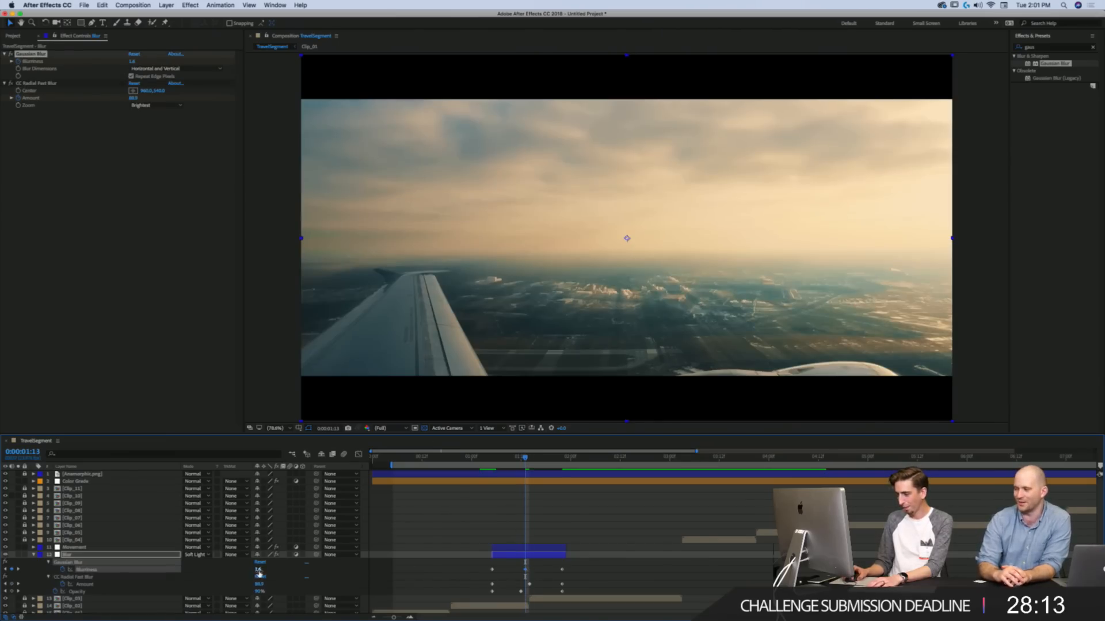
drag(259, 569, 253, 572)
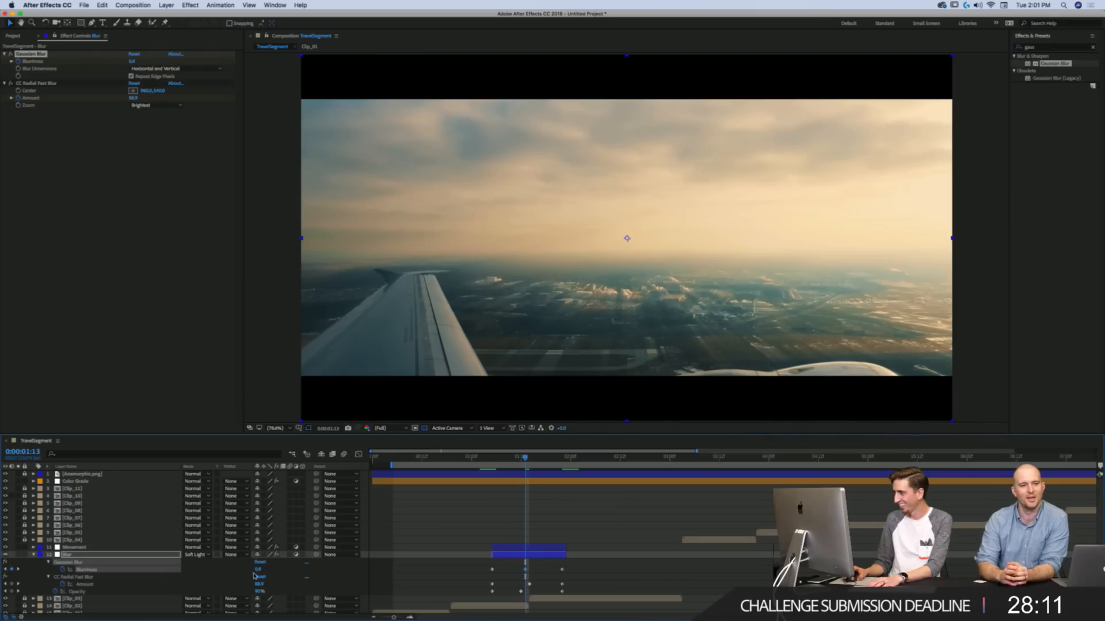
Step: Preview the blur transition from 0:00:01:04 and park the playhead at 0:00:01:12
click(489, 456)
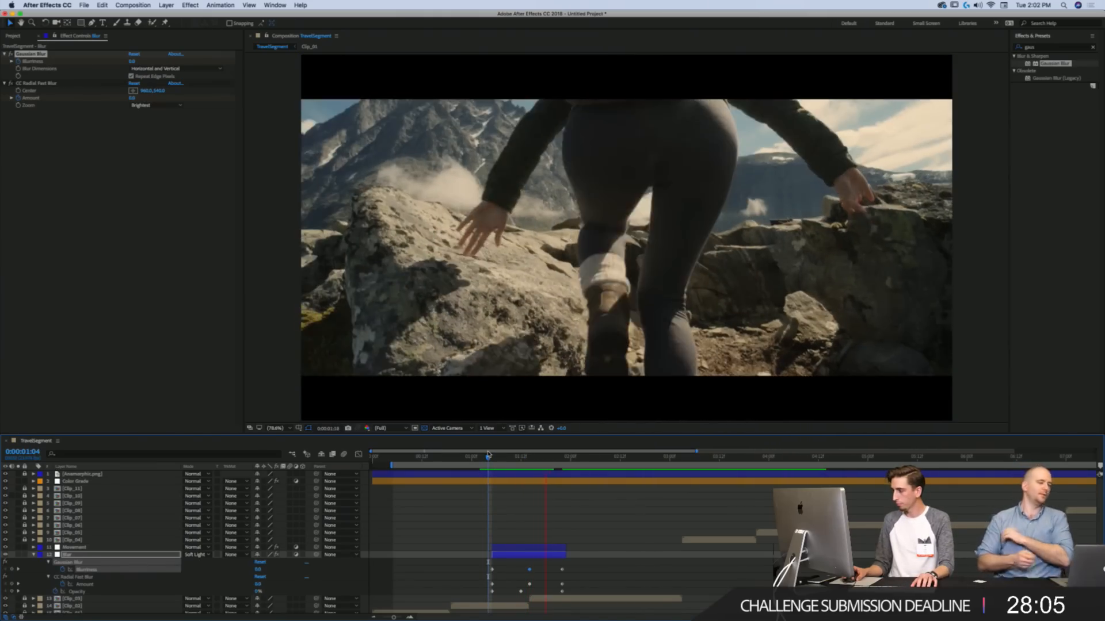
key(space)
key(space)
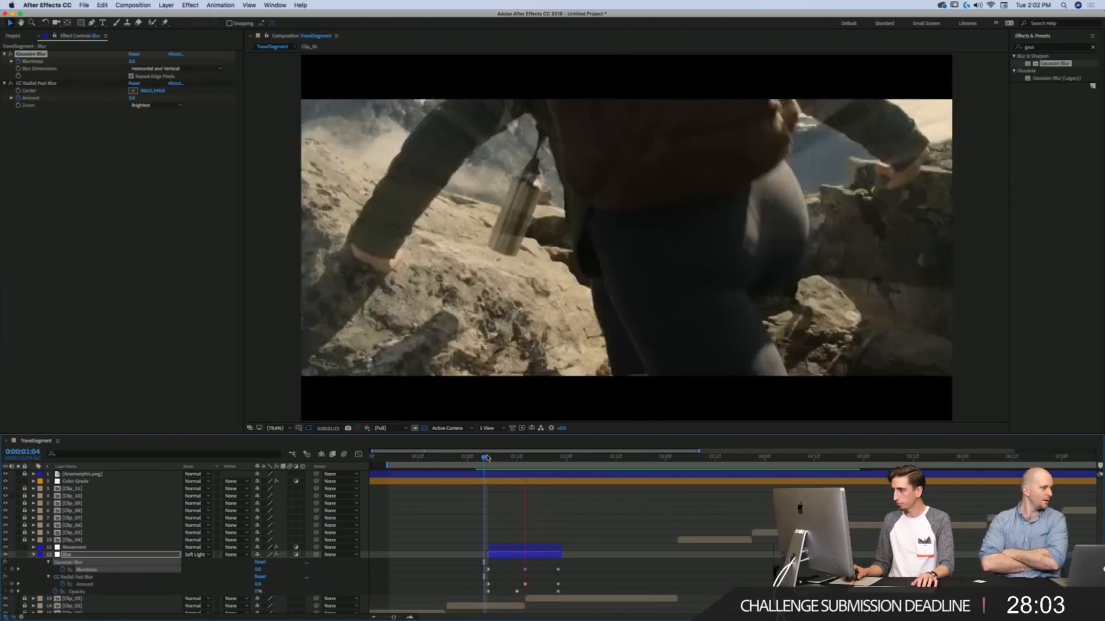
drag(517, 458, 517, 464)
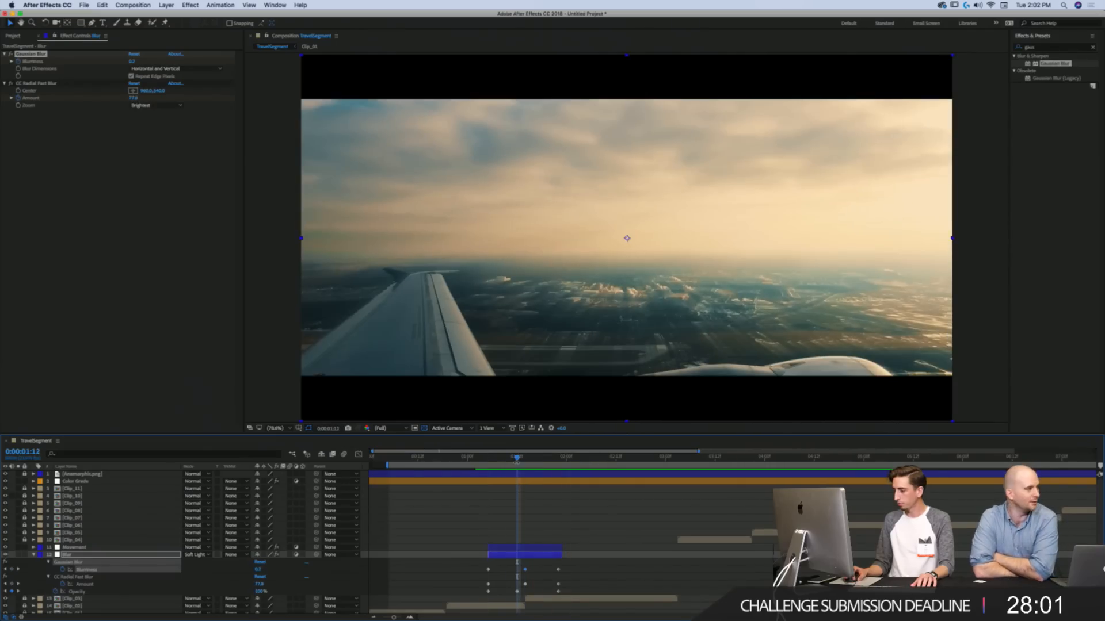
Step: Search the effects for "radial", try CC Radial ScaleWipe with a changed Completion on the Blur layer, and remove it
click(1039, 48)
text(radial)
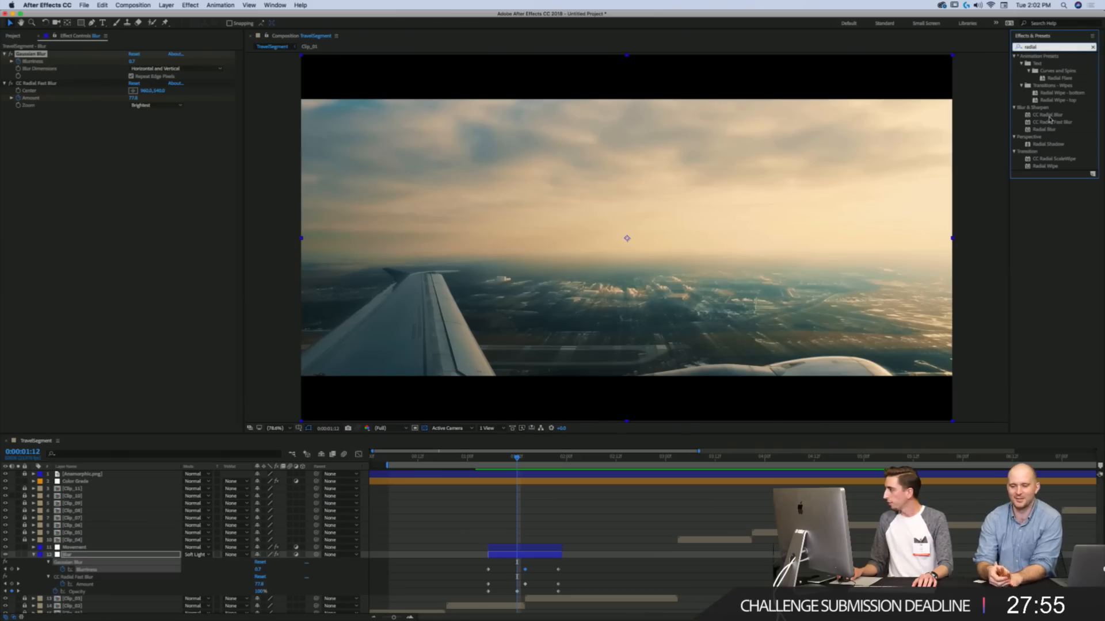
click(1057, 159)
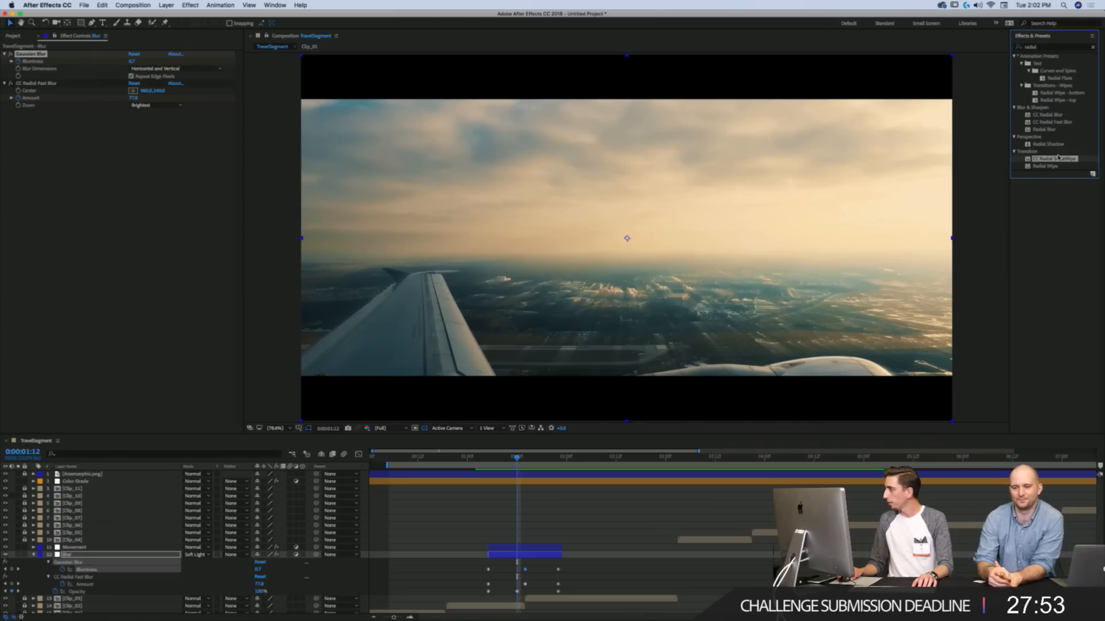
drag(1058, 159, 252, 103)
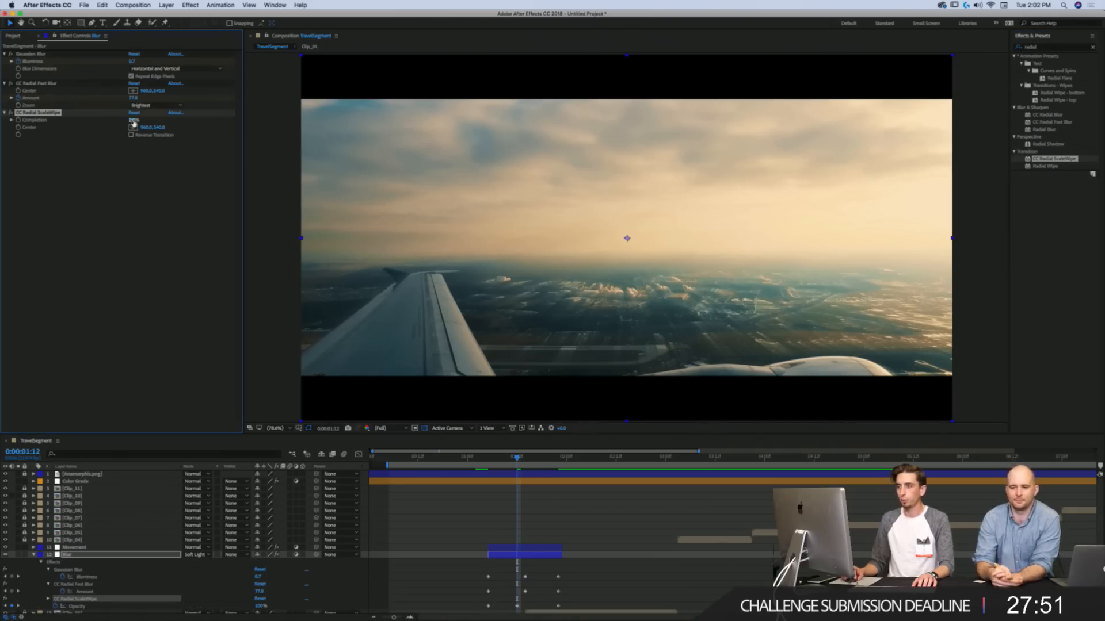
drag(133, 119, 143, 120)
key(Delete)
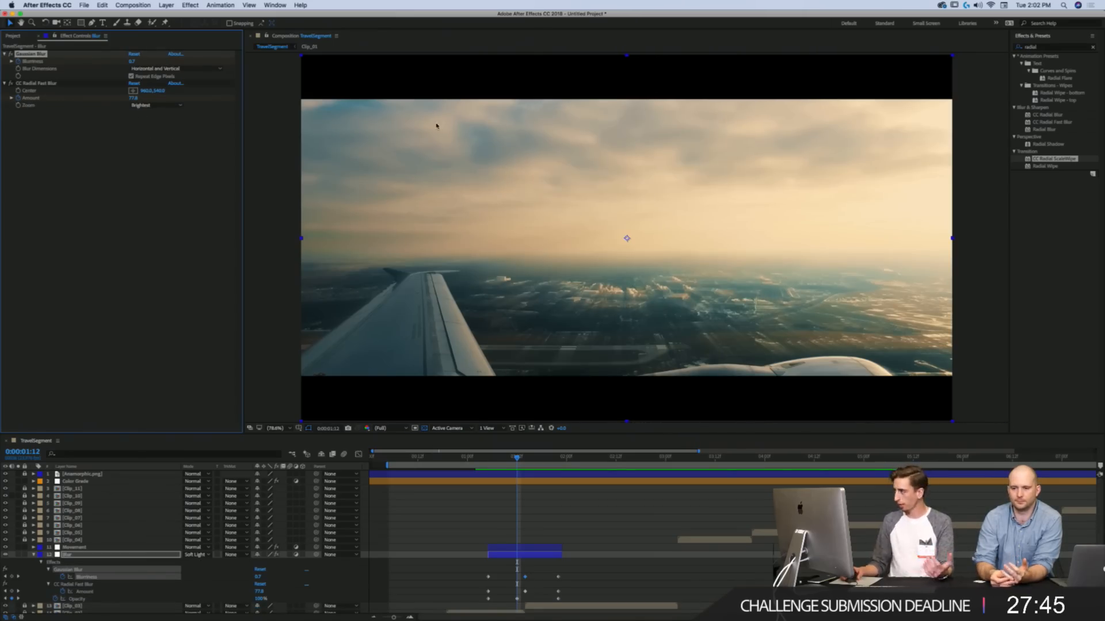
Step: Collapse the Blur layer's properties and scrub across the cut between the airplane and hiking clips
click(551, 507)
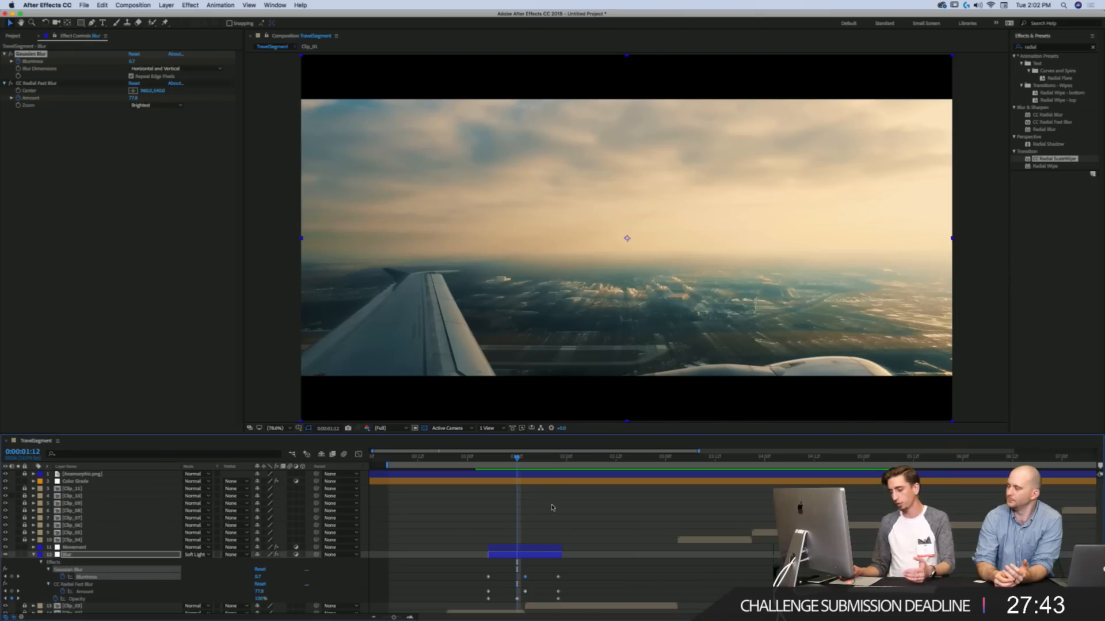
scroll(550, 506, down, 5)
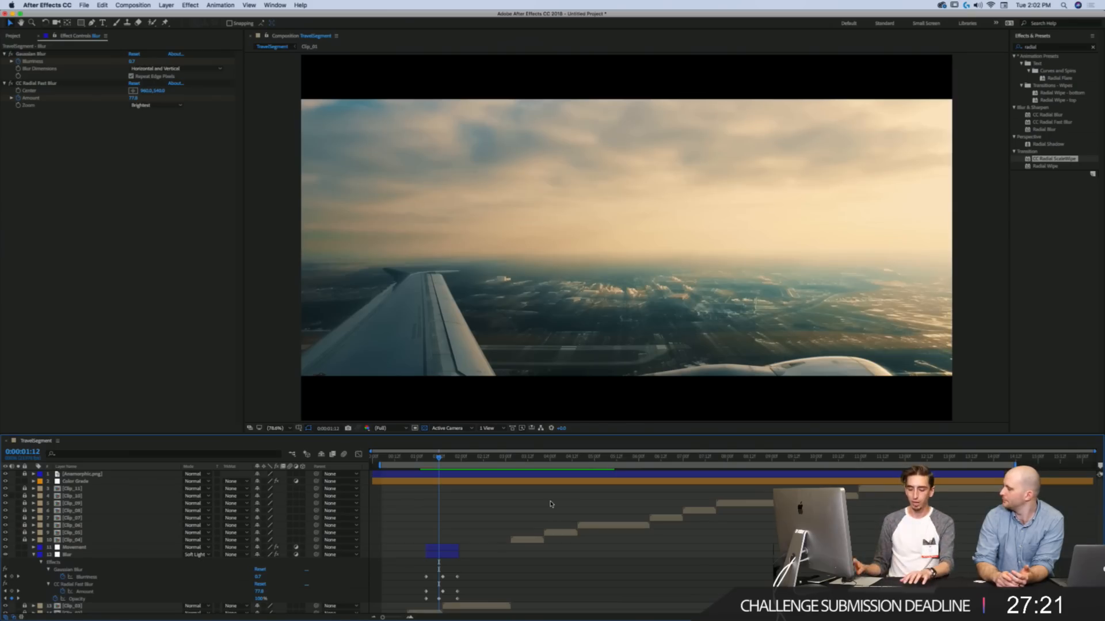
key(u)
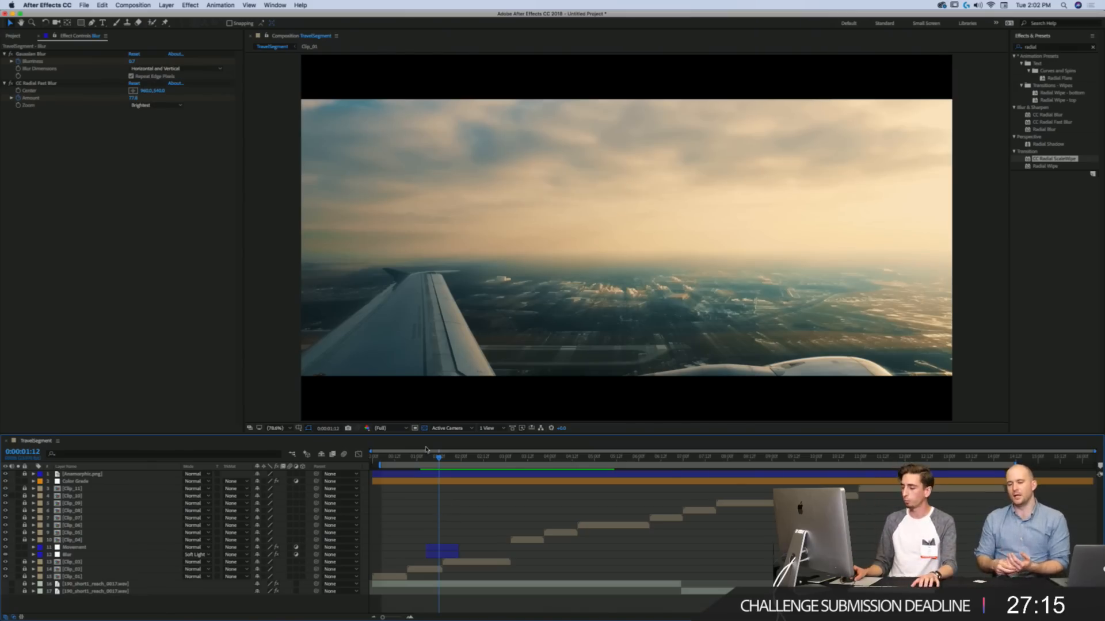
drag(436, 459, 444, 458)
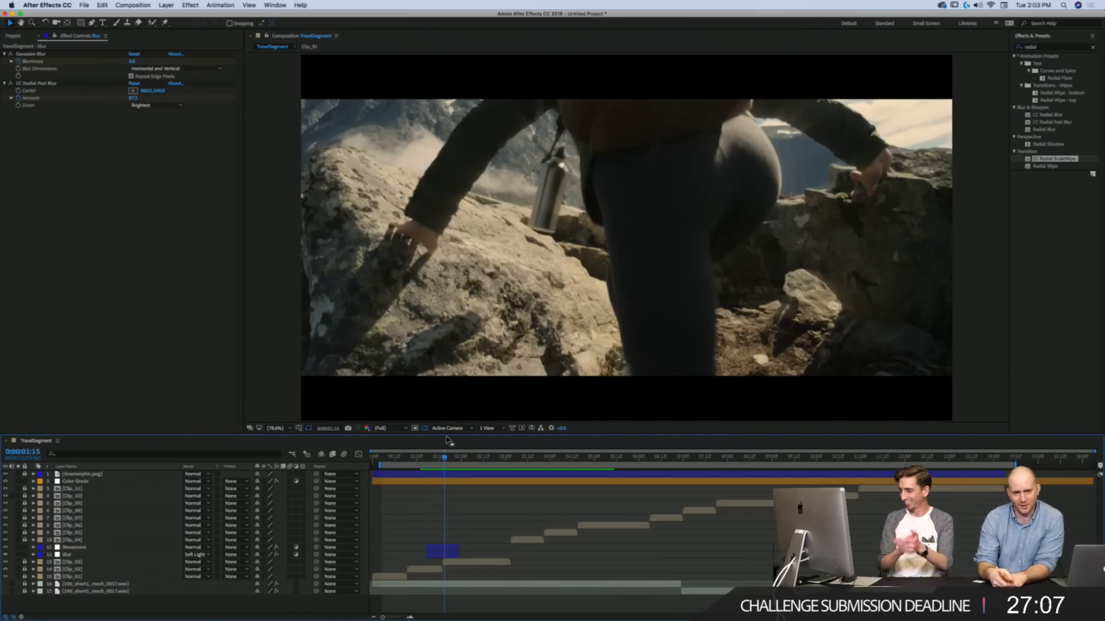
mouse_move(445, 459)
mouse_down()
mouse_move(520, 457)
mouse_move(424, 459)
mouse_move(462, 448)
mouse_move(441, 449)
mouse_up()
Step: Keyframe the CC Radial Fast Blur Center from about 685, 540 at the Blur layer's start to about 1385, 540 at its end
click(446, 555)
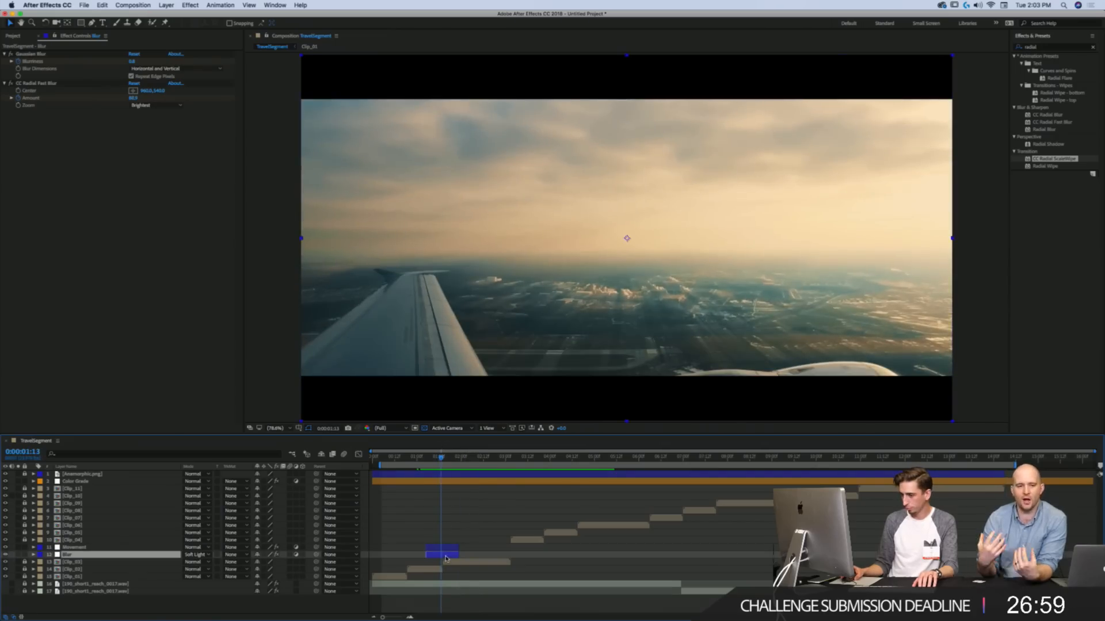
key(i)
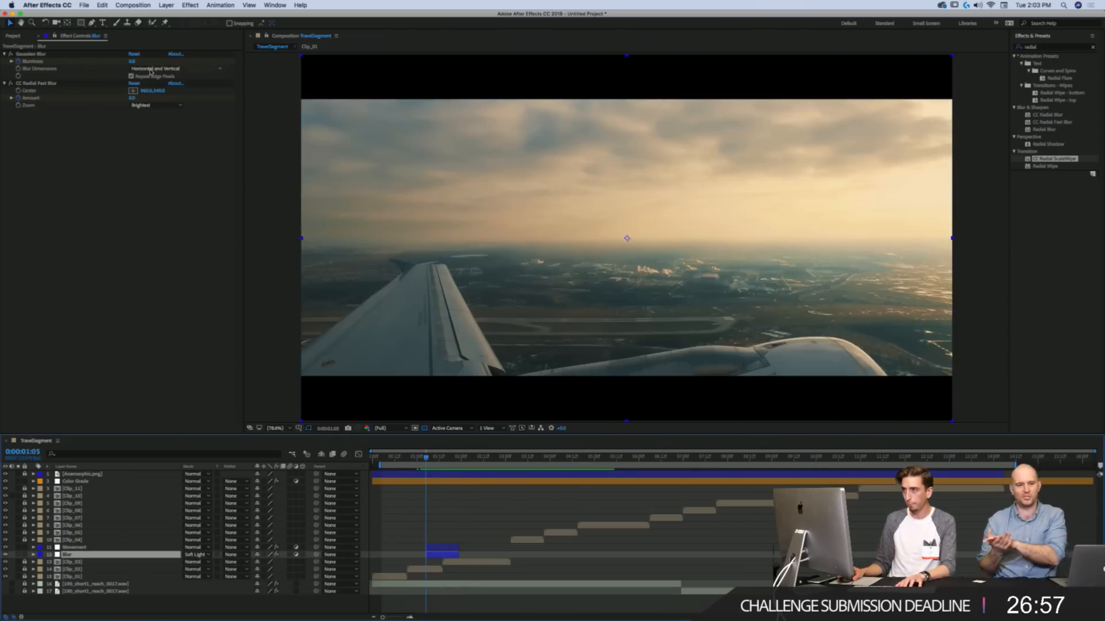
drag(145, 91, 28, 88)
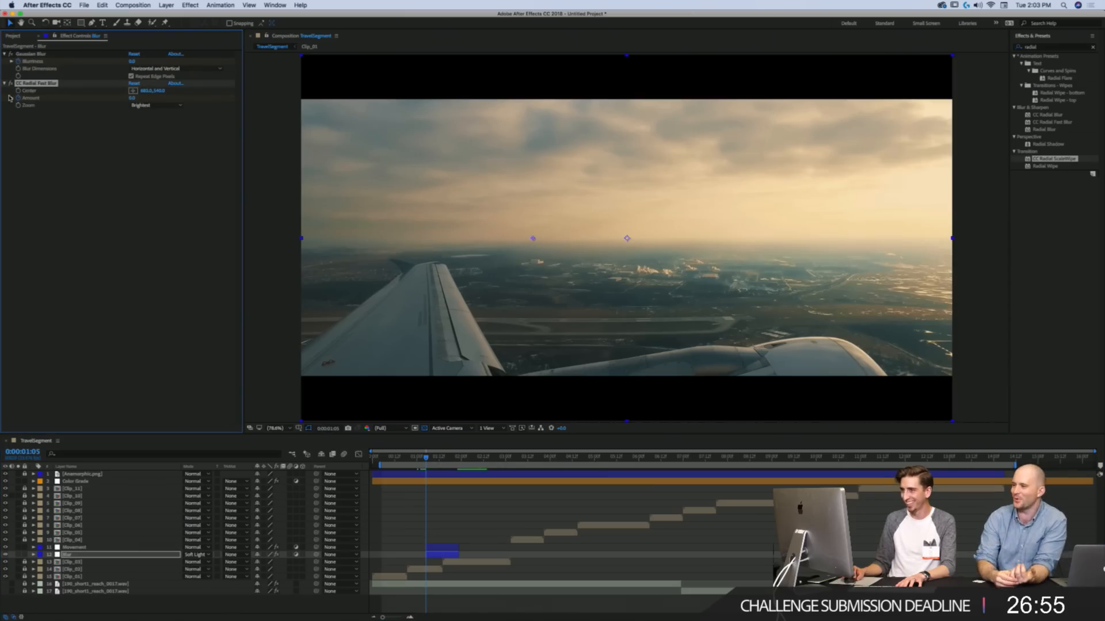
click(18, 91)
key(o)
drag(147, 91, 182, 86)
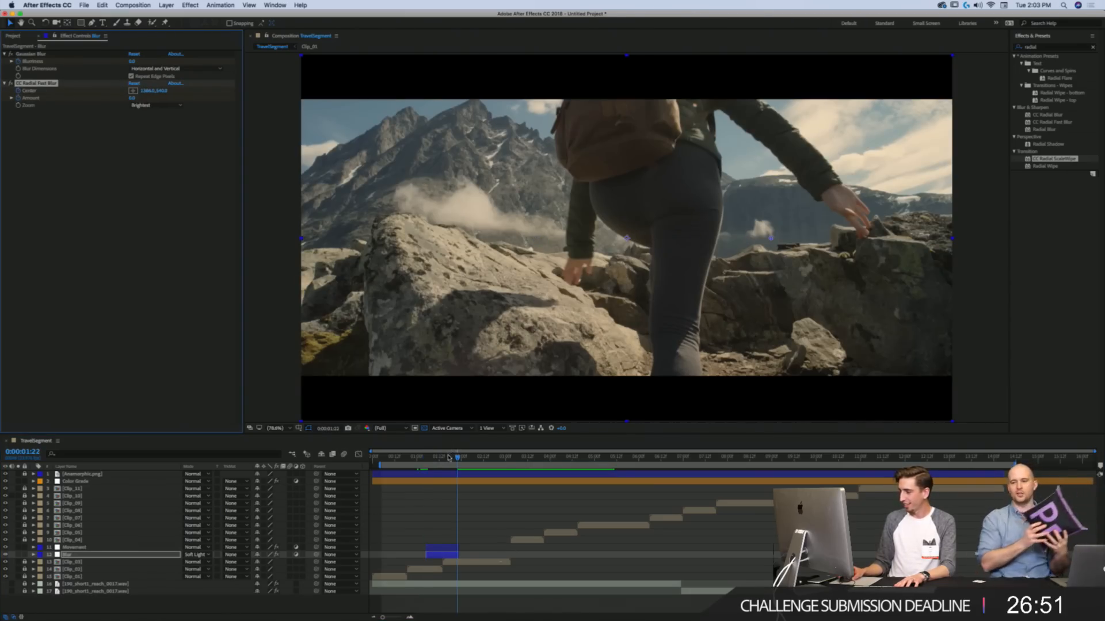
Step: Preview the airplane-to-hiking transition with the animated blur center, starting shortly before the Blur layer
drag(452, 456, 422, 458)
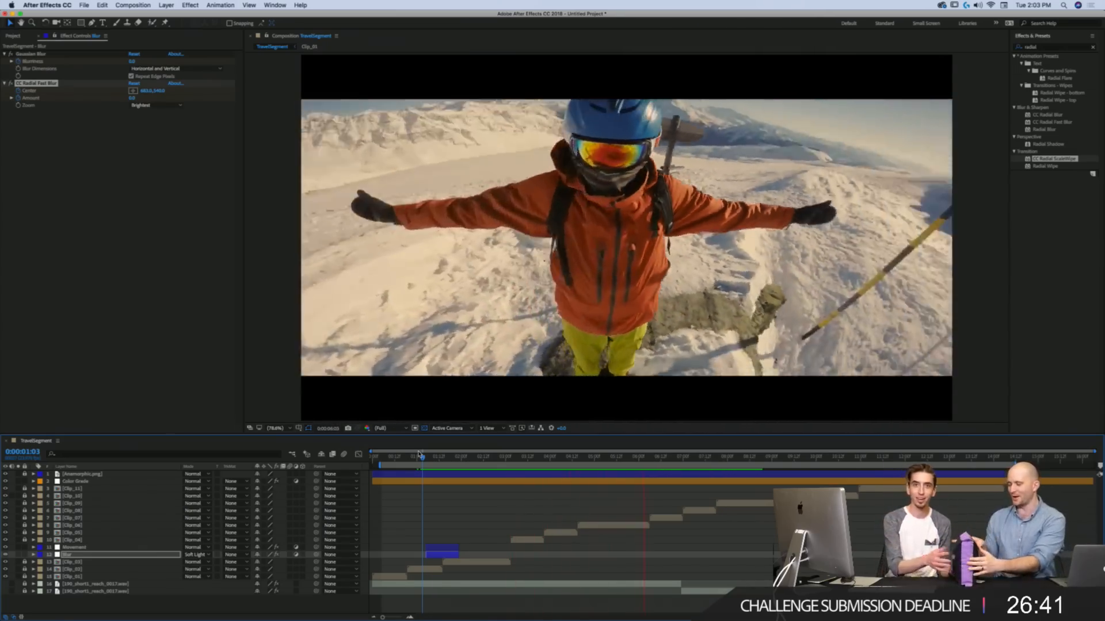
click(423, 456)
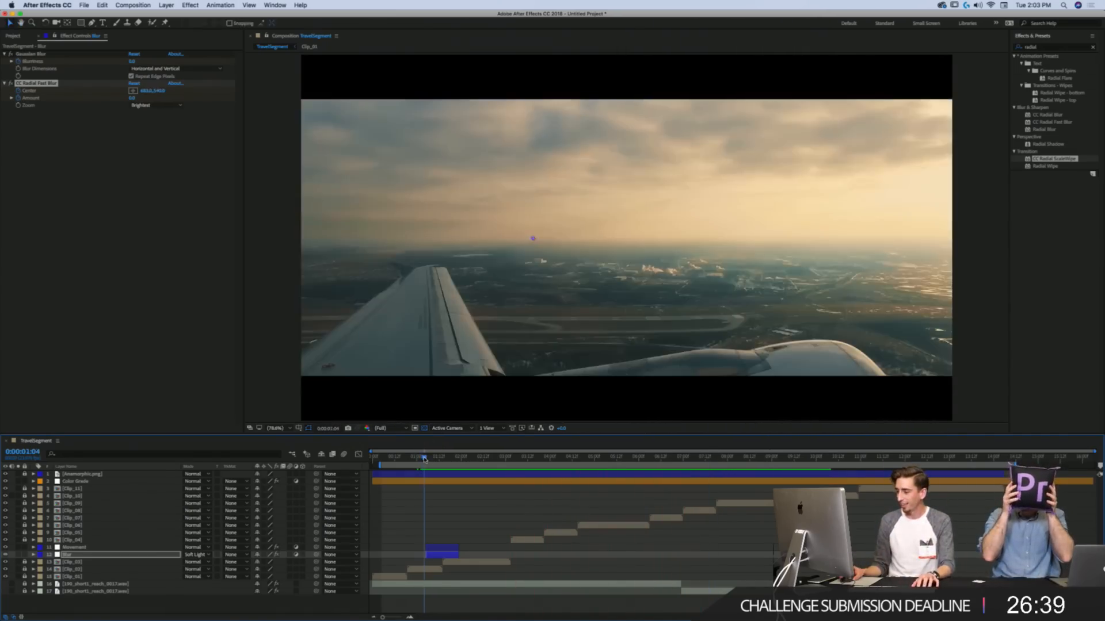
mouse_move(423, 457)
mouse_down()
mouse_move(472, 456)
mouse_move(413, 457)
mouse_up()
key(space)
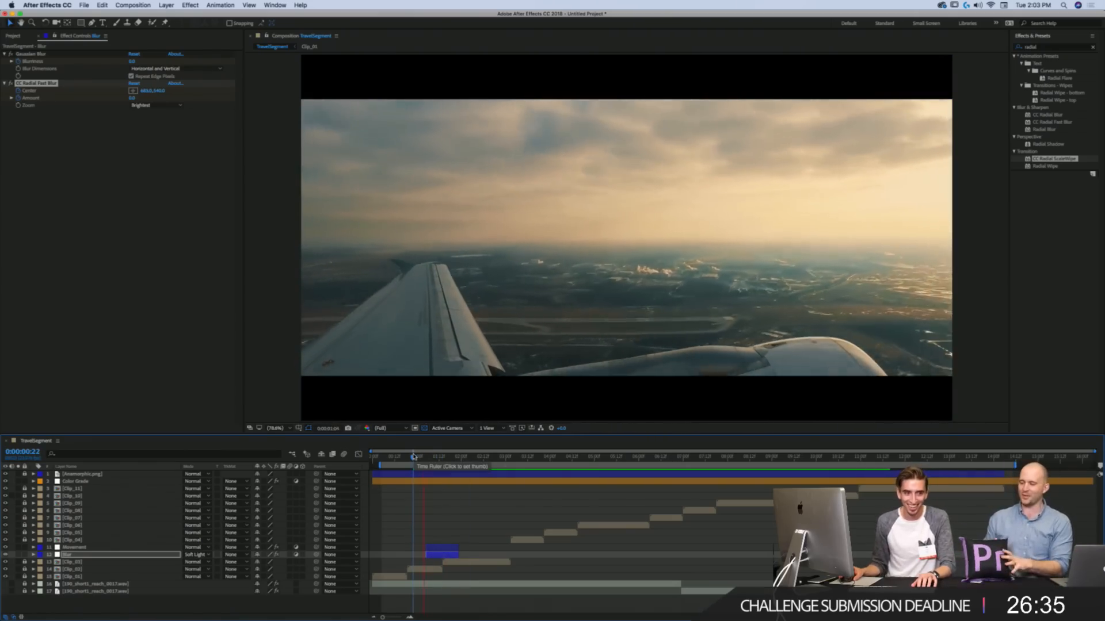
click(421, 456)
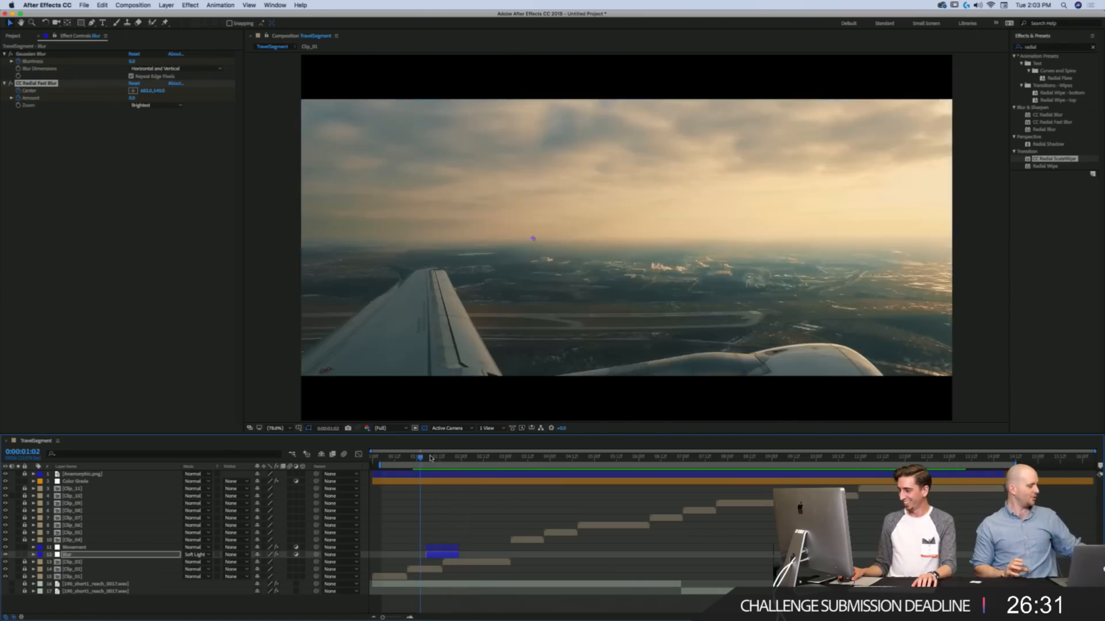
Step: Select the Clip_07 aurora layer and place the playhead at 0:00:06:17
drag(442, 456, 661, 454)
click(495, 501)
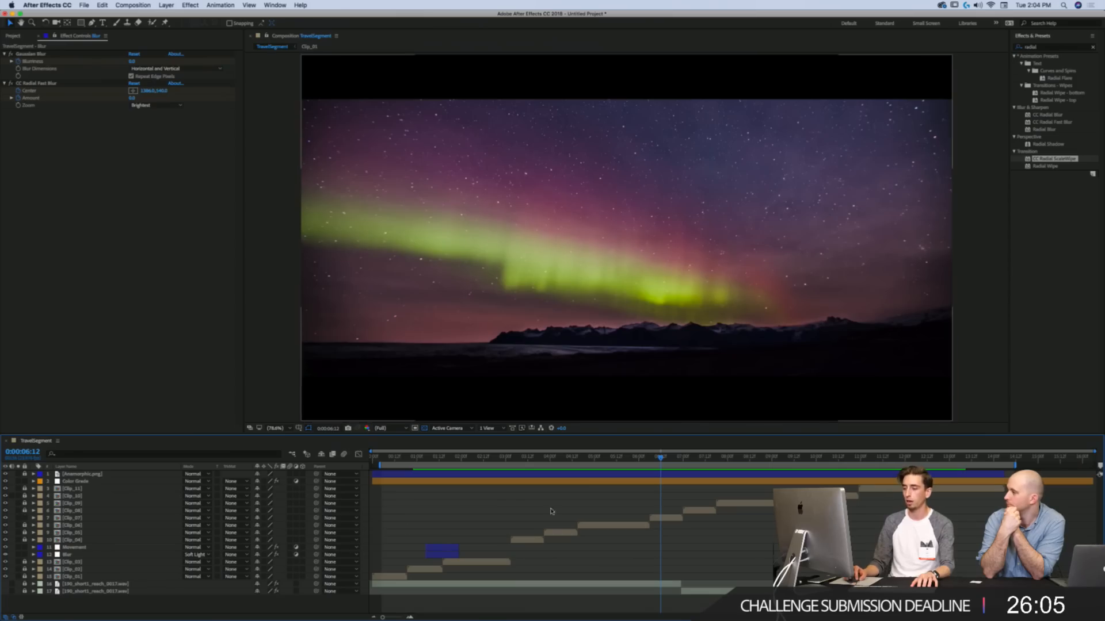
click(677, 517)
mouse_move(649, 459)
mouse_down()
mouse_move(677, 466)
mouse_move(666, 465)
mouse_up()
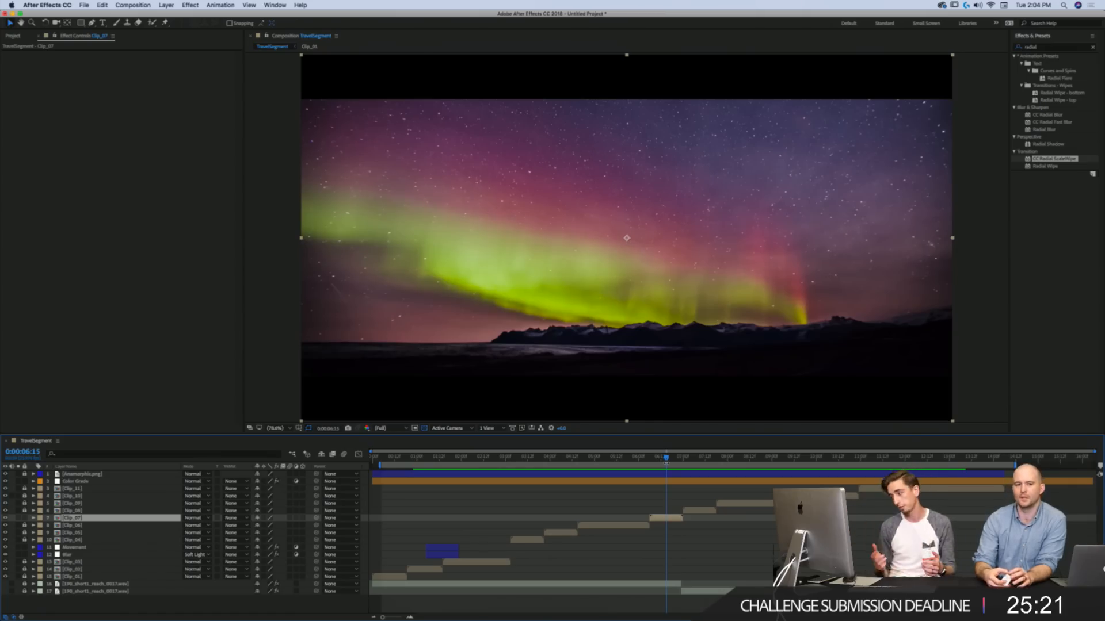
drag(665, 460, 665, 485)
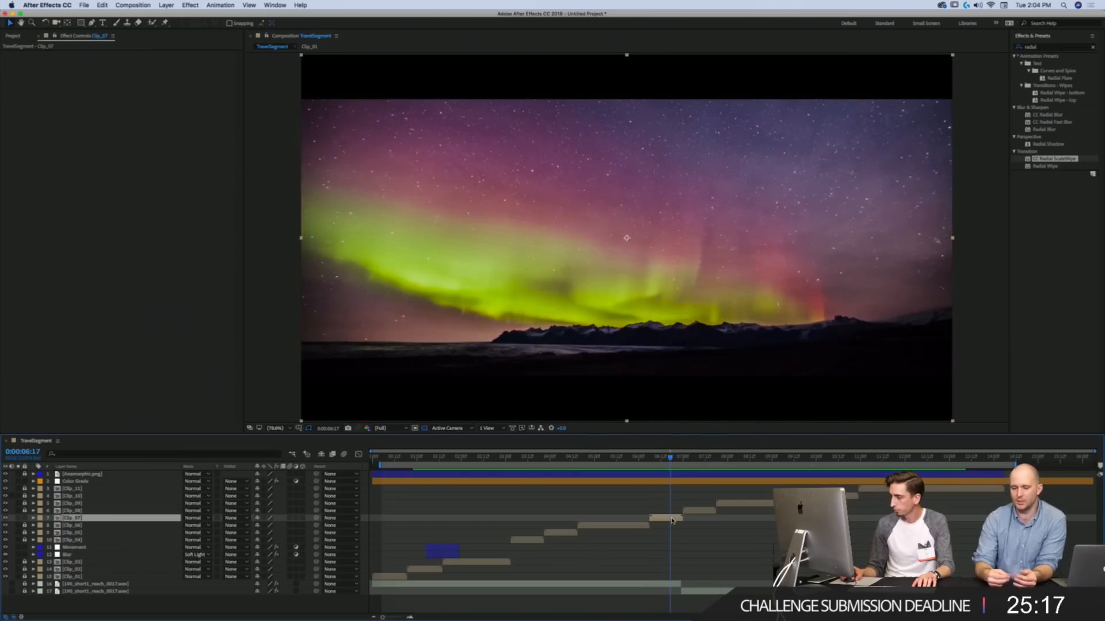
Step: Create a full-frame rectangle shape layer with nothing else selected, and delete the rectangle's stroke
key(F2)
double_click(80, 22)
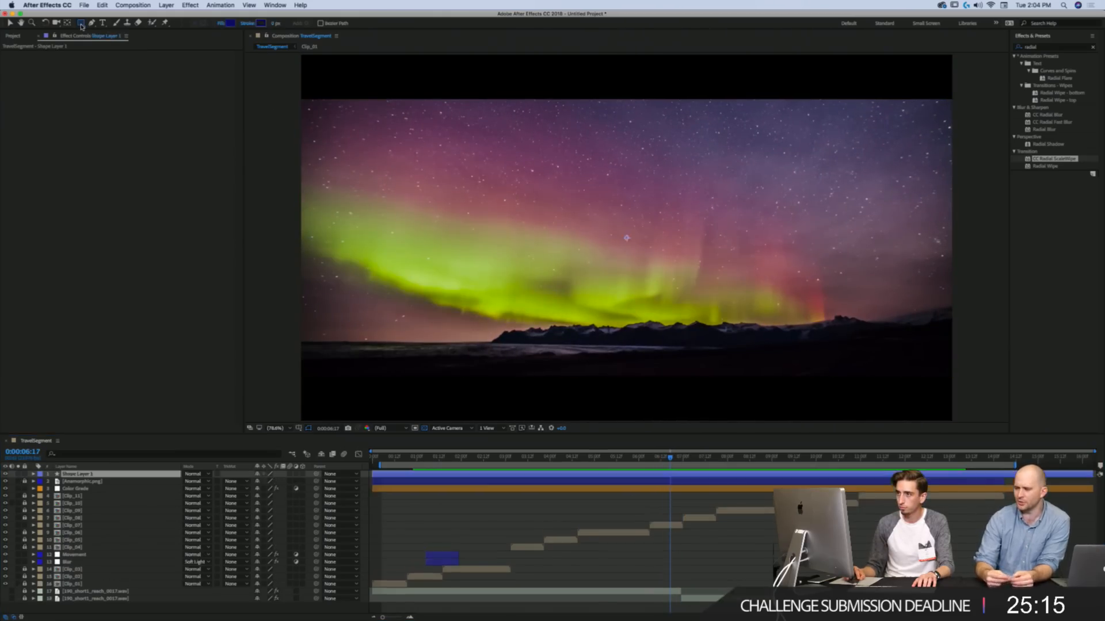
key(u)
key(u)
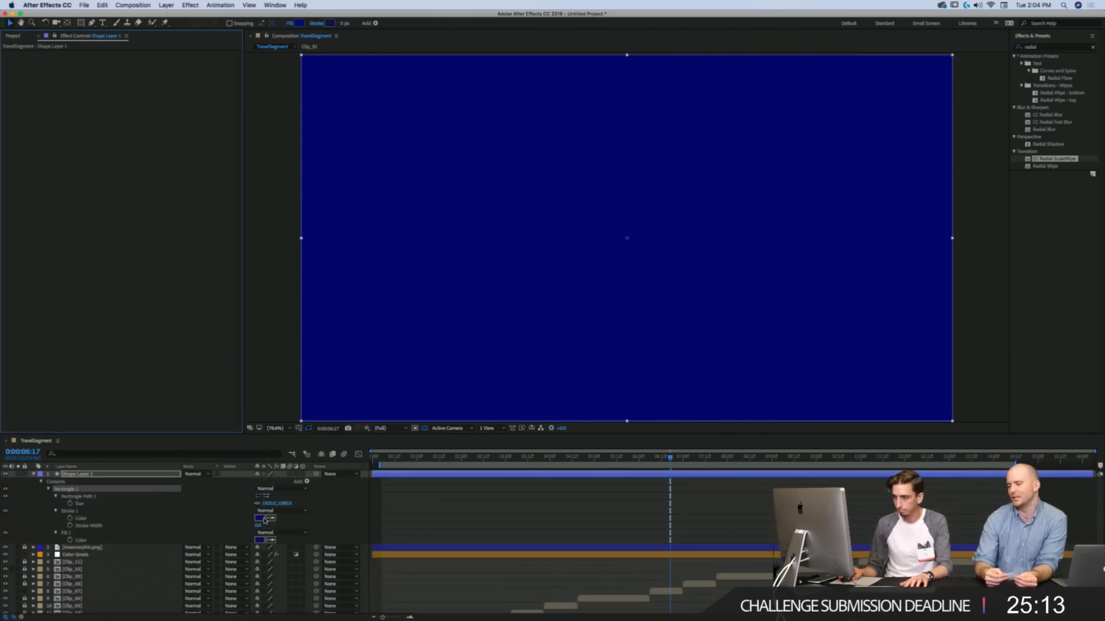
click(73, 511)
key(Delete)
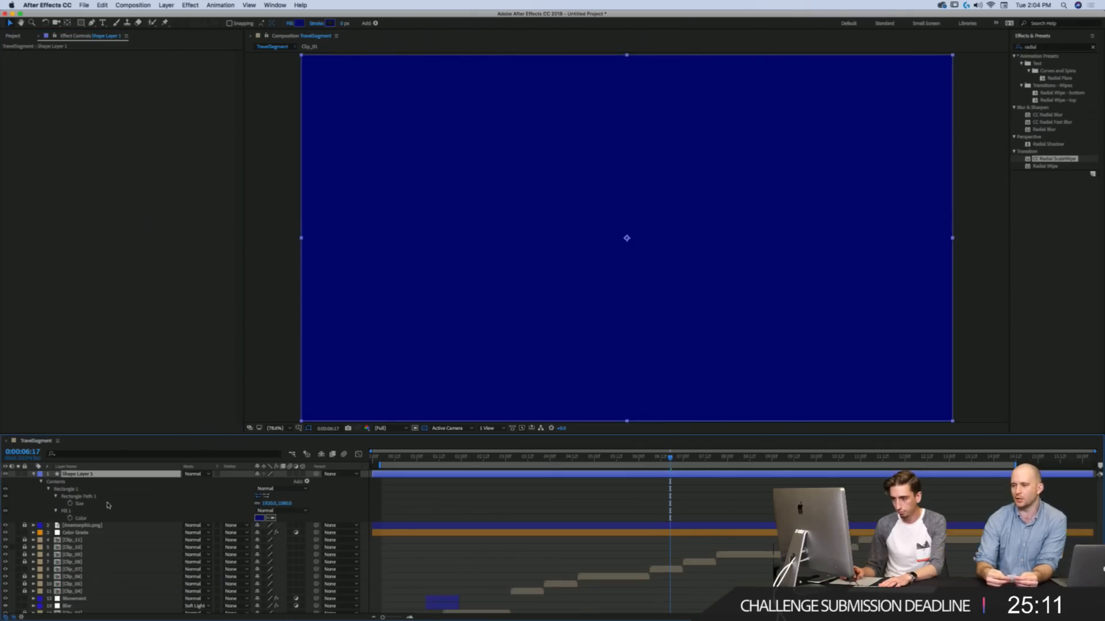
Step: Set the rectangle's fill color to white (#FFFFFF)
click(259, 518)
drag(333, 289, 248, 111)
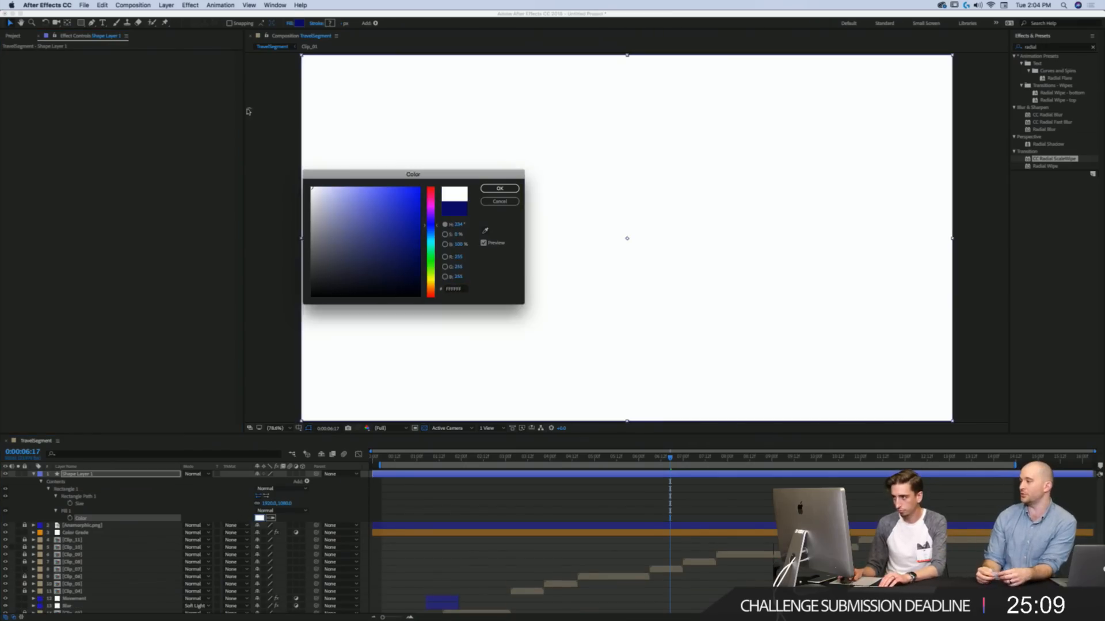
key(Return)
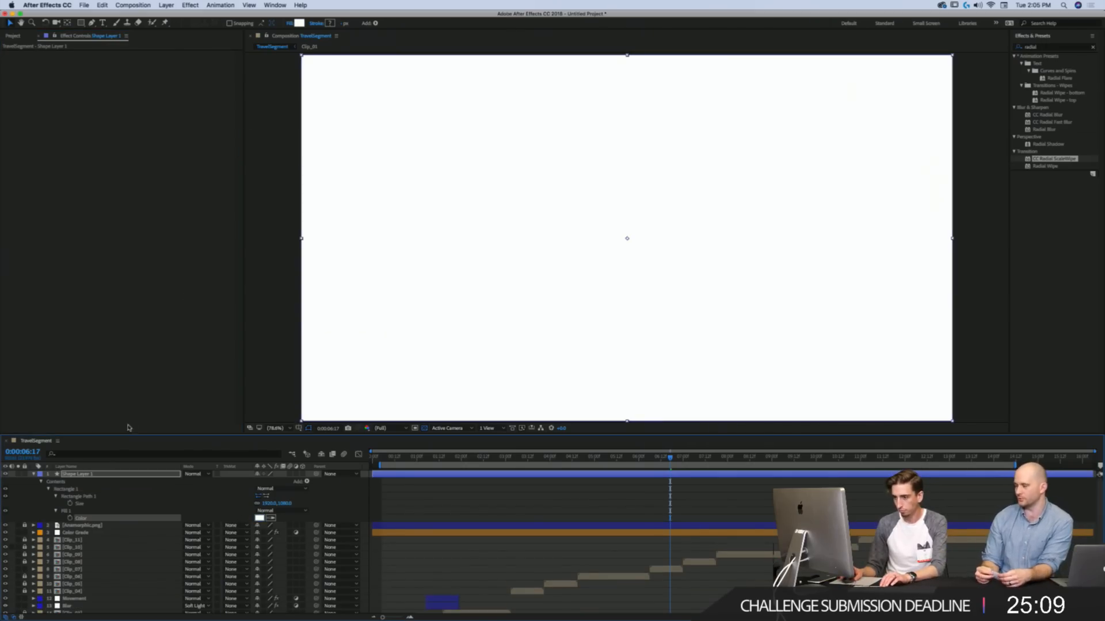
Step: Shrink the white rectangle to 5 px wide and 5 px high without keeping its proportions
click(268, 503)
text(15)
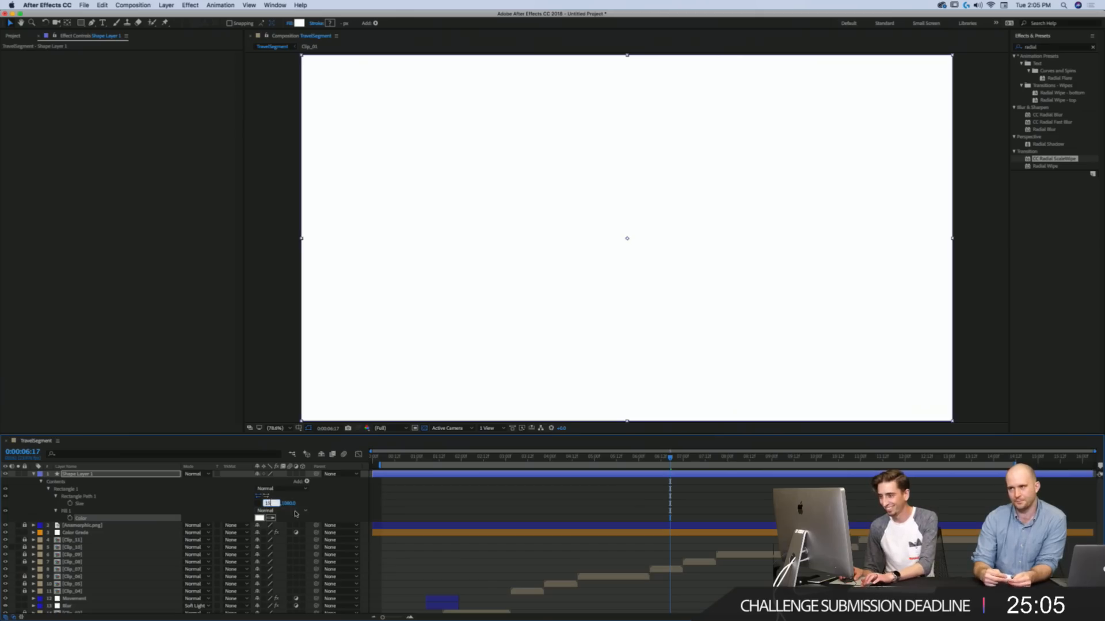
key(Tab)
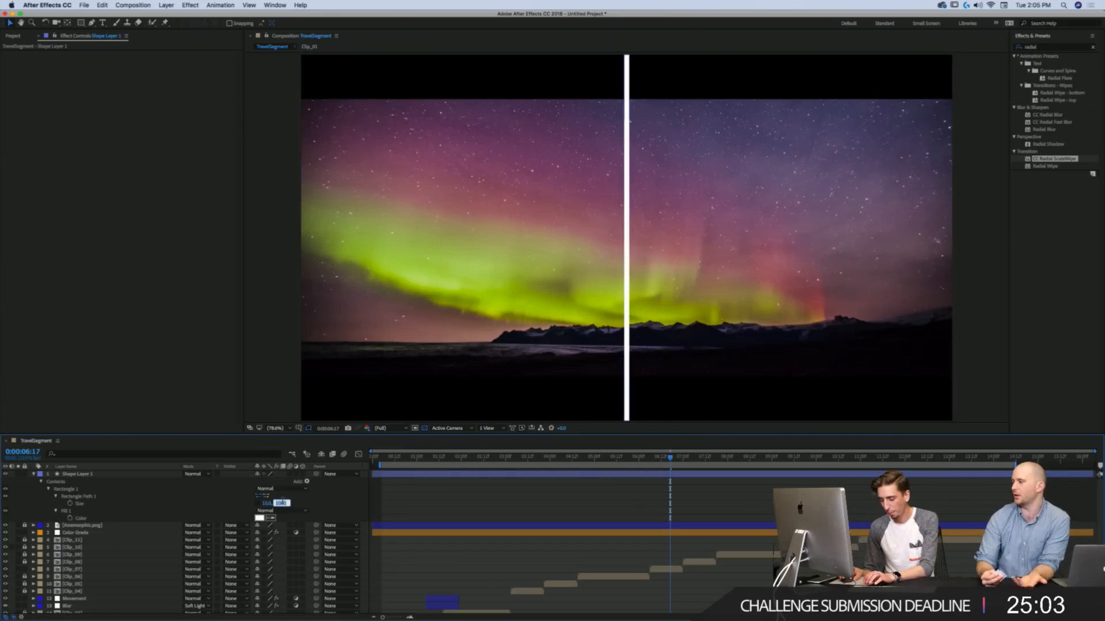
text(5)
key(Tab)
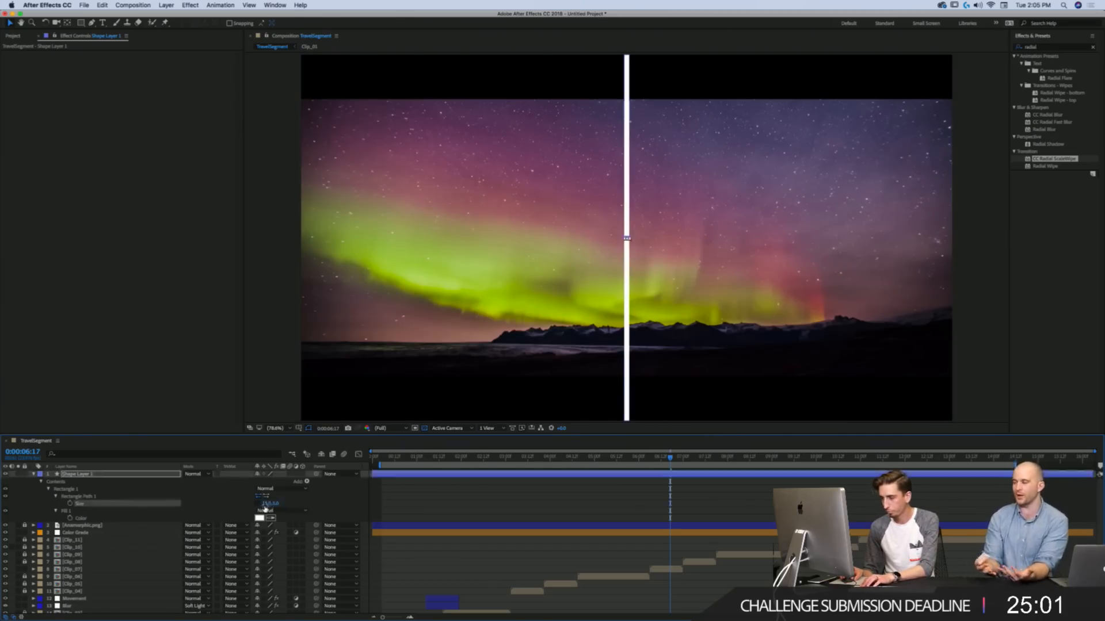
text(5)
key(Return)
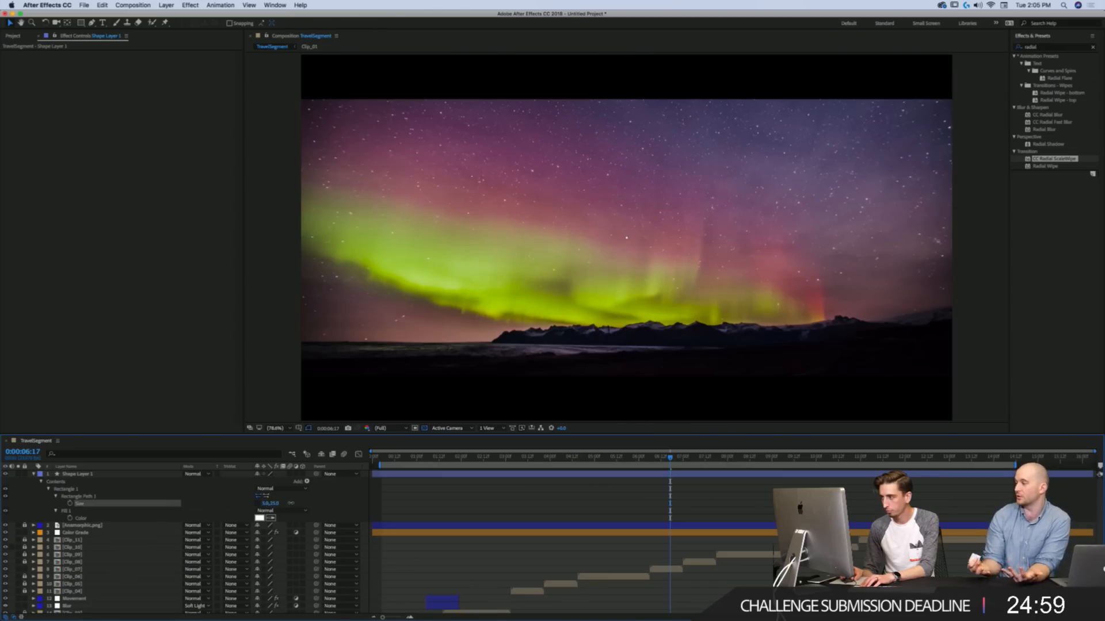
Step: Turn the rectangle into a thin vertical bar 3 px wide and 50 px high
drag(273, 503, 313, 503)
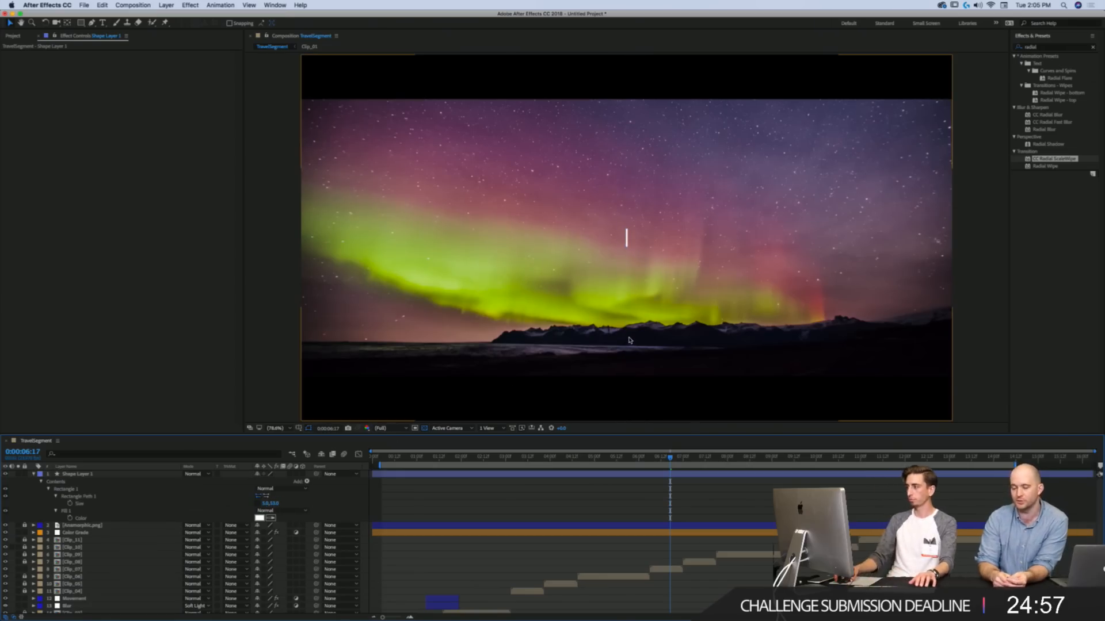
click(264, 505)
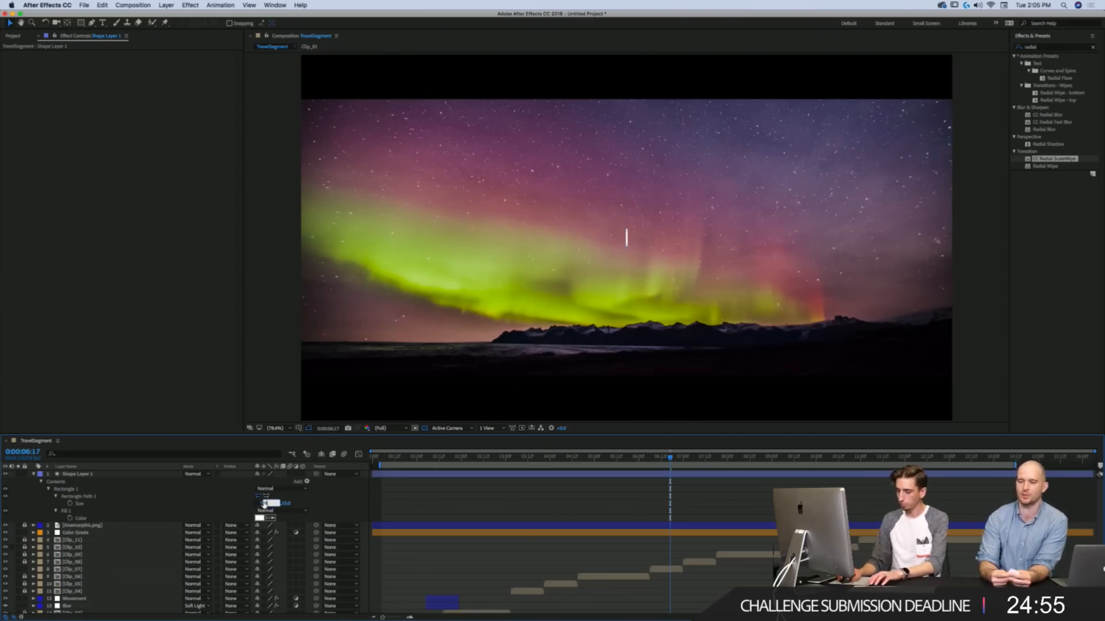
text(3)
key(Tab)
click(353, 505)
click(335, 502)
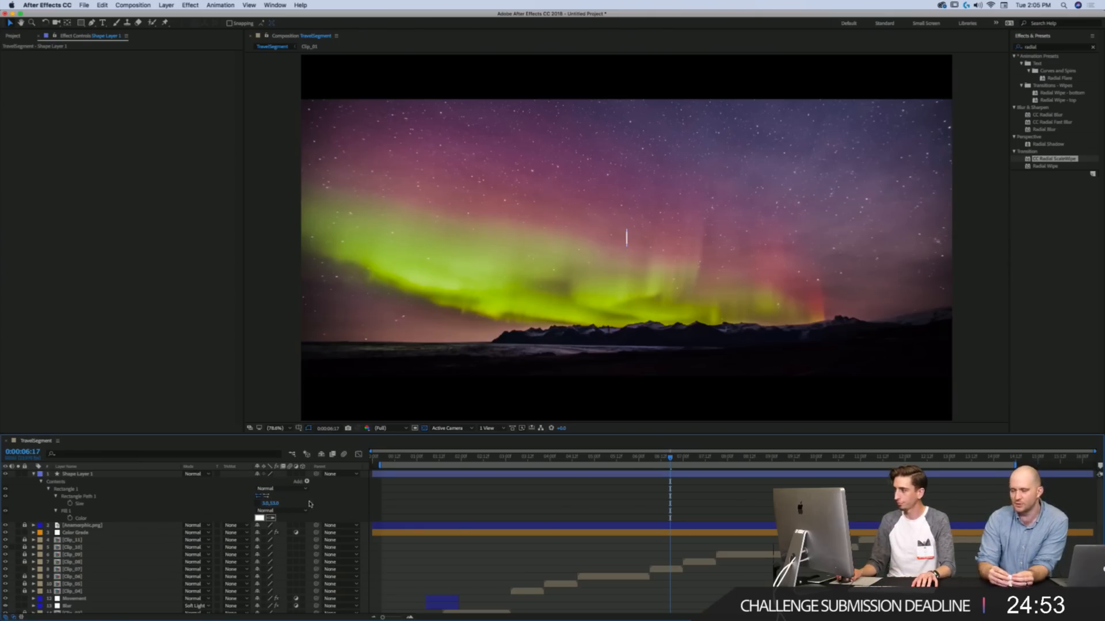
click(275, 504)
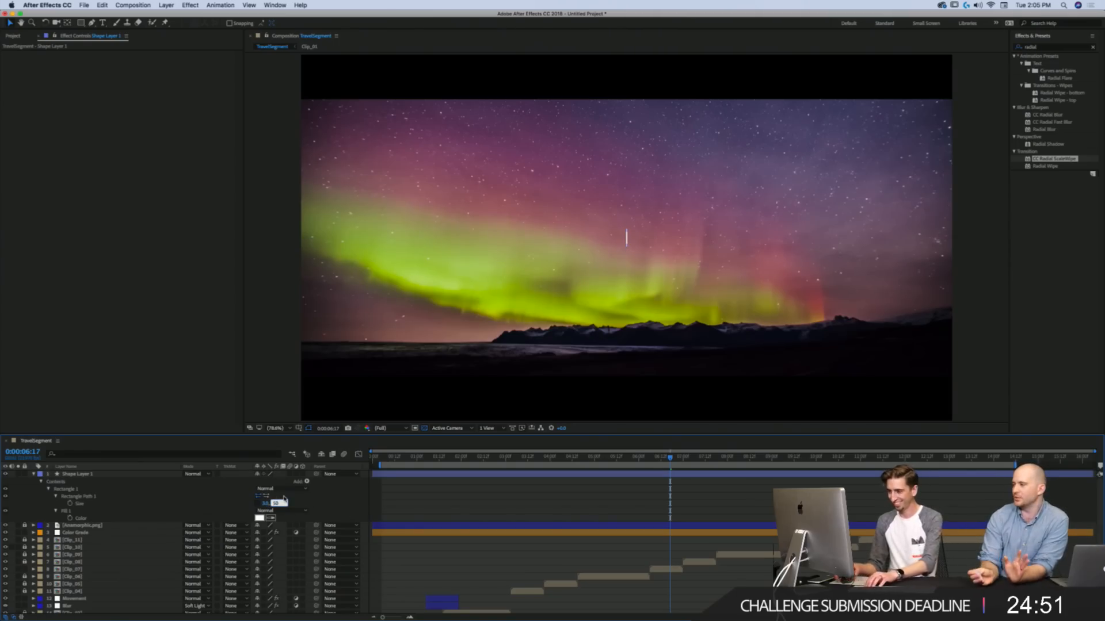
key(Return)
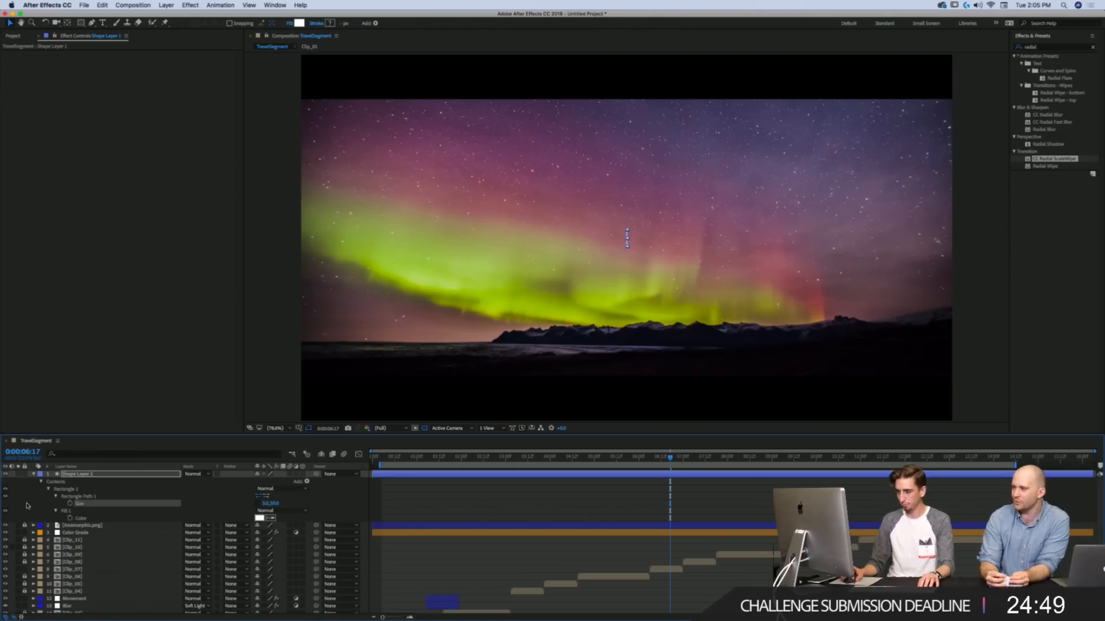
Step: Duplicate the rectangle path and set the copy's size to 50 by 3 px so both bars form a cross
click(83, 497)
key(super+d)
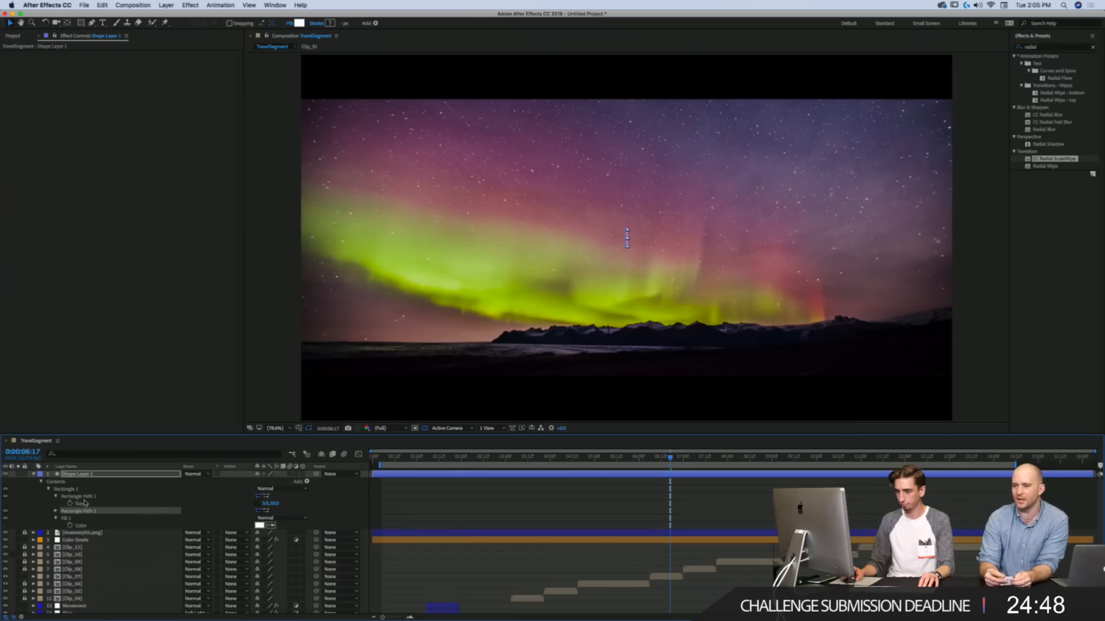
click(55, 510)
click(263, 518)
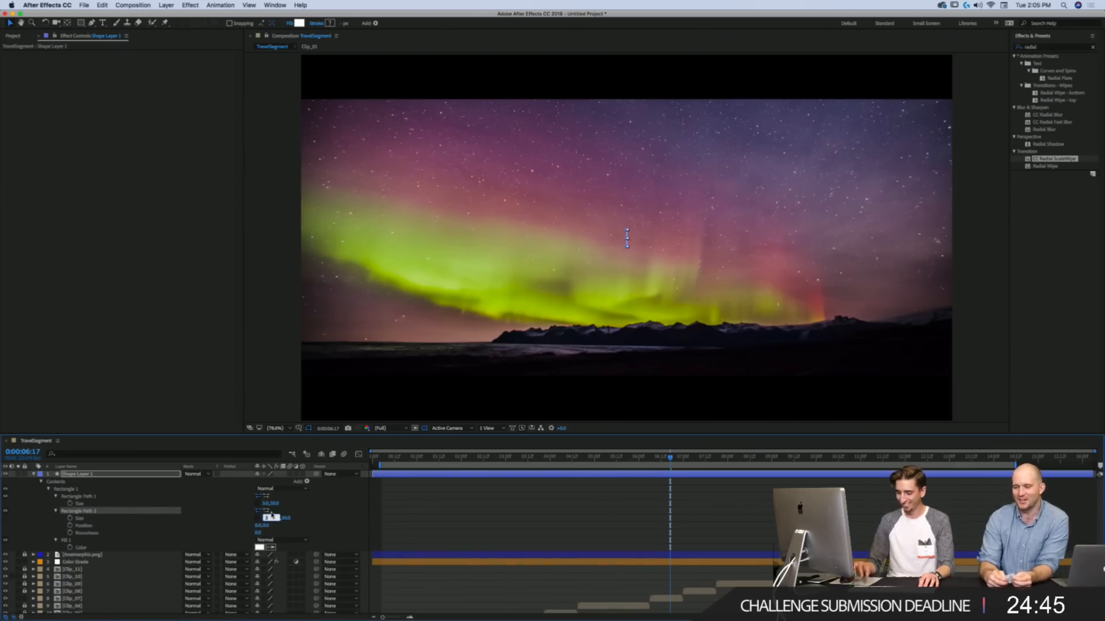
text(50)
key(Tab)
text(3)
key(Return)
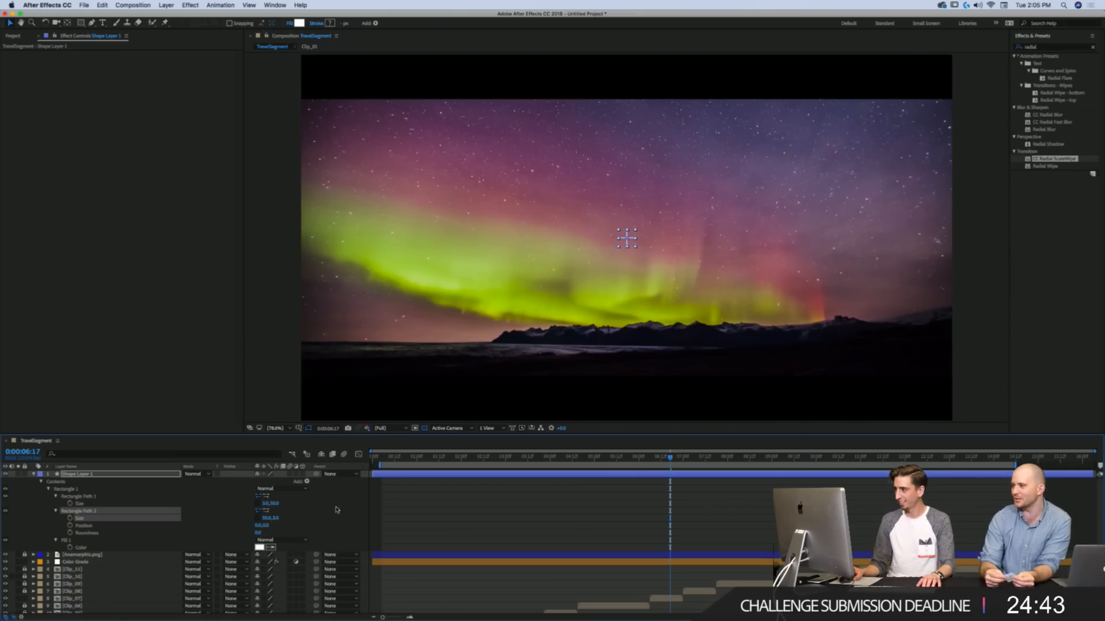
click(439, 307)
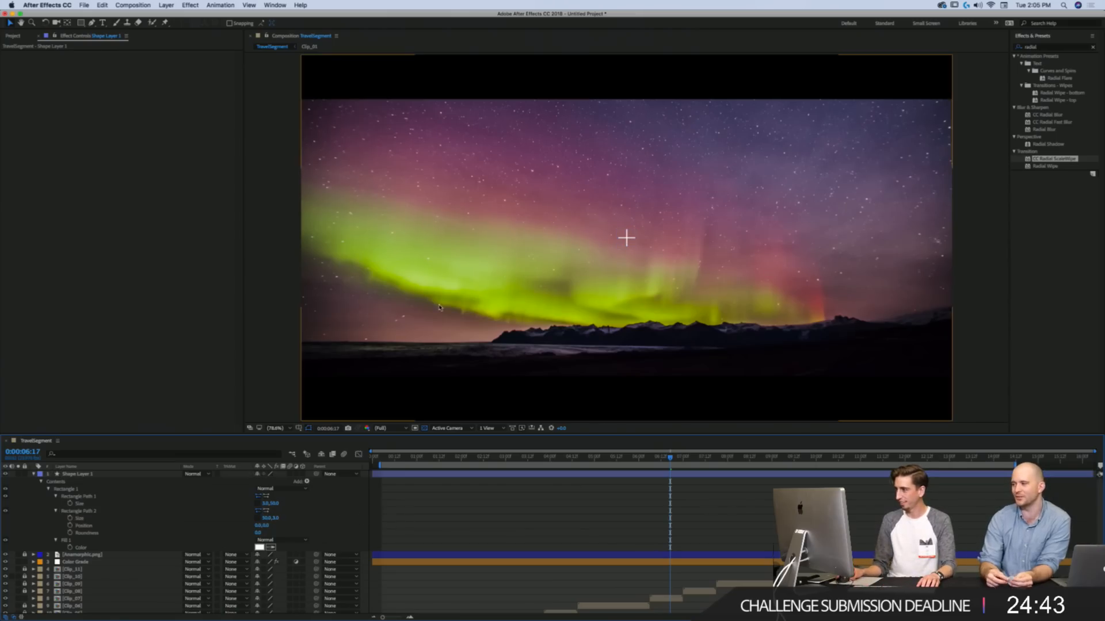
Step: Shorten both bars of the cross to a length of 20 px
click(272, 504)
text(20)
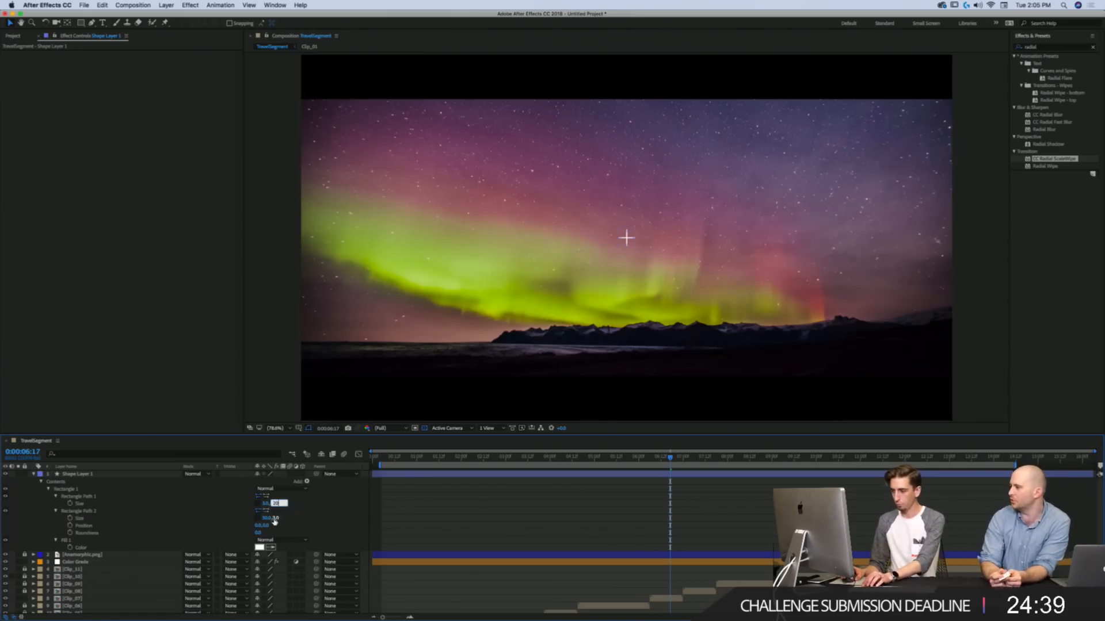
key(Return)
click(268, 518)
text(20)
key(Return)
click(677, 249)
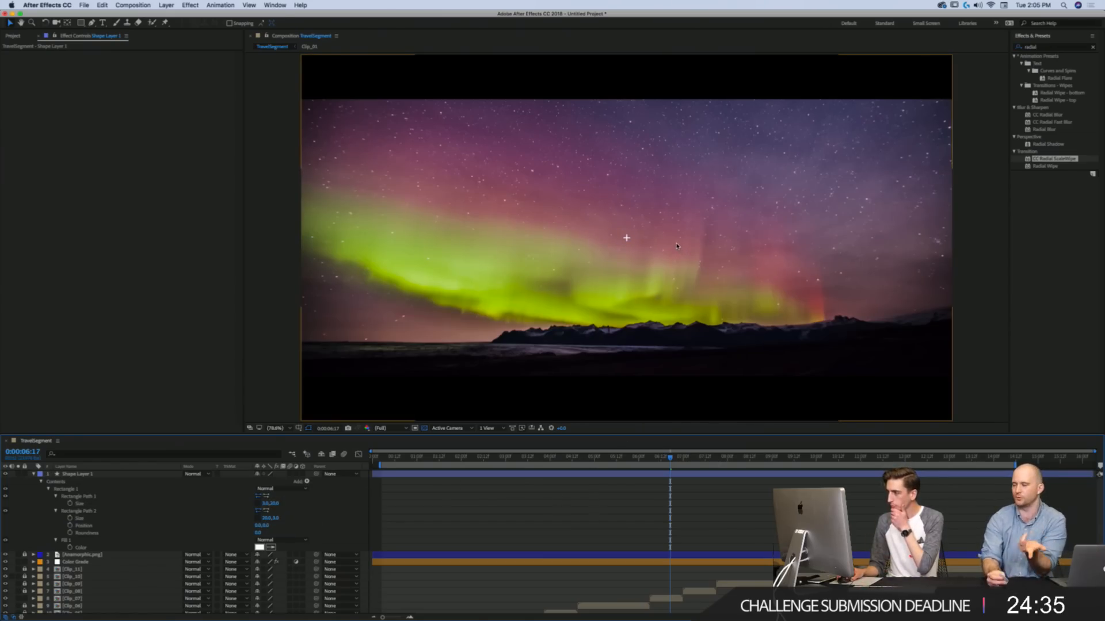
Step: Set the thickness of both bars of the cross to 2 px
click(276, 518)
text(2)
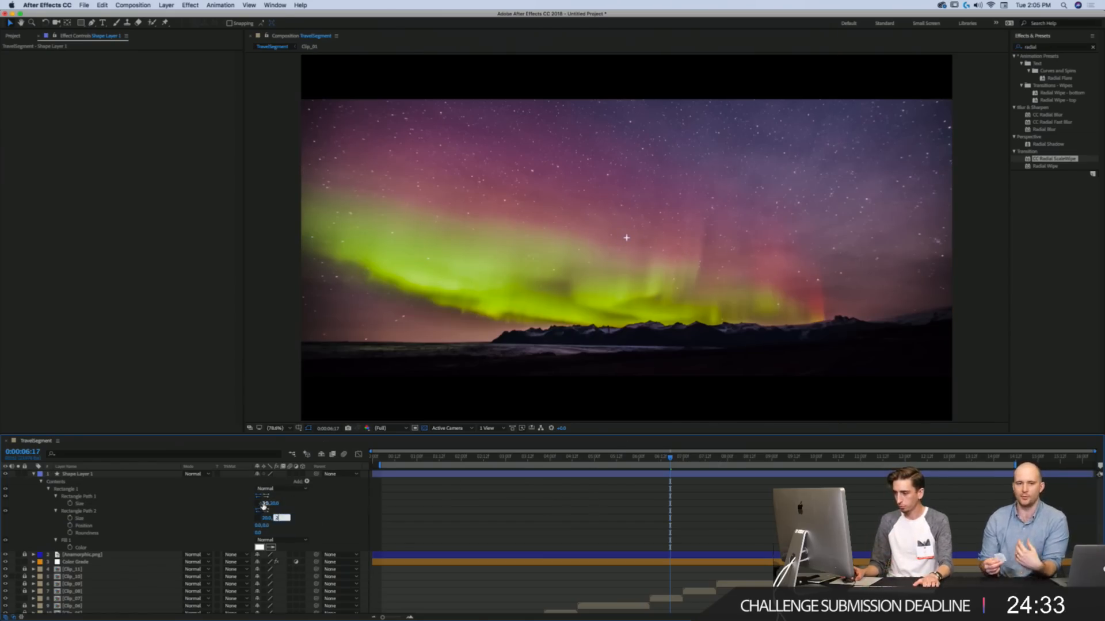
click(265, 504)
text(2)
click(303, 516)
Step: Show the title/action safe guides and check the cross against the center of the frame
click(626, 238)
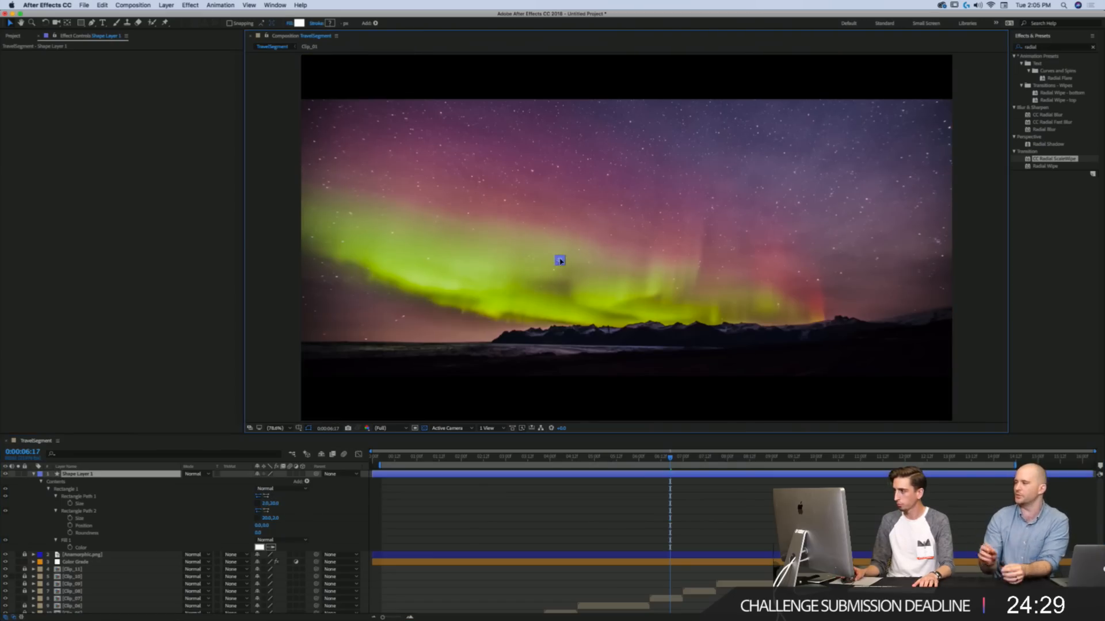
key(apostrophe)
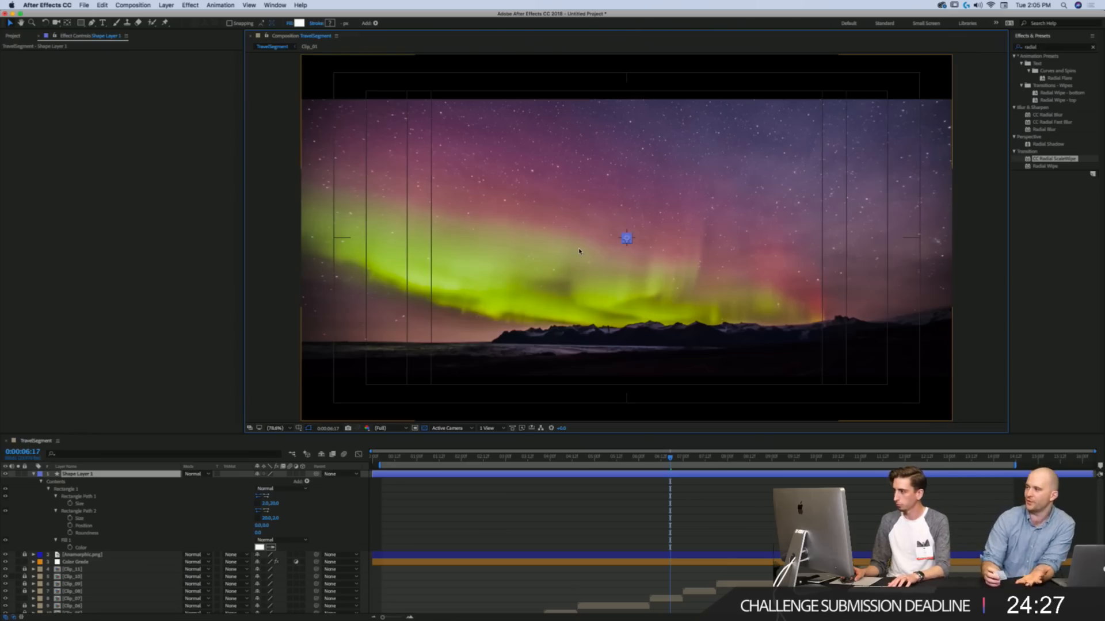
click(574, 505)
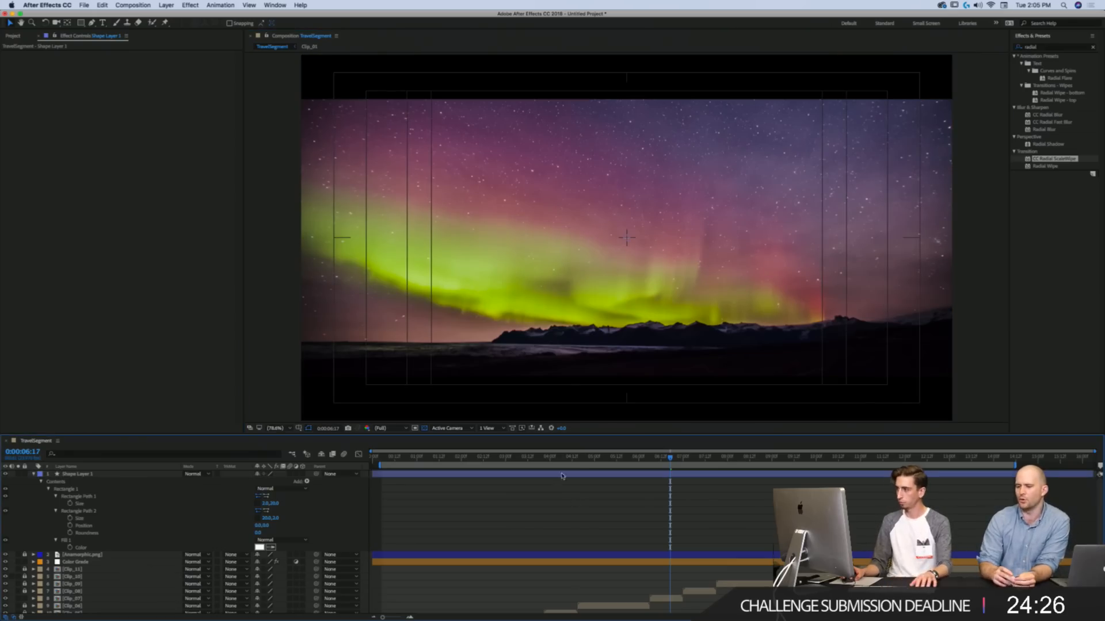
Step: Add an ellipse path to the shape layer and place it in the Rectangle 1 group directly above the fill
click(65, 490)
click(306, 481)
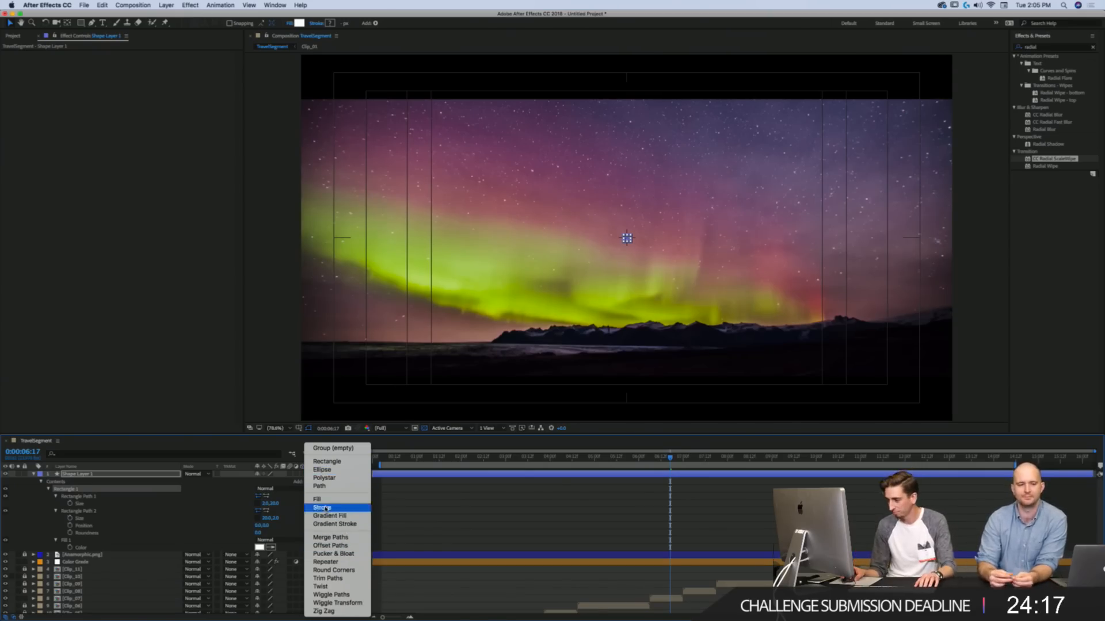
click(275, 499)
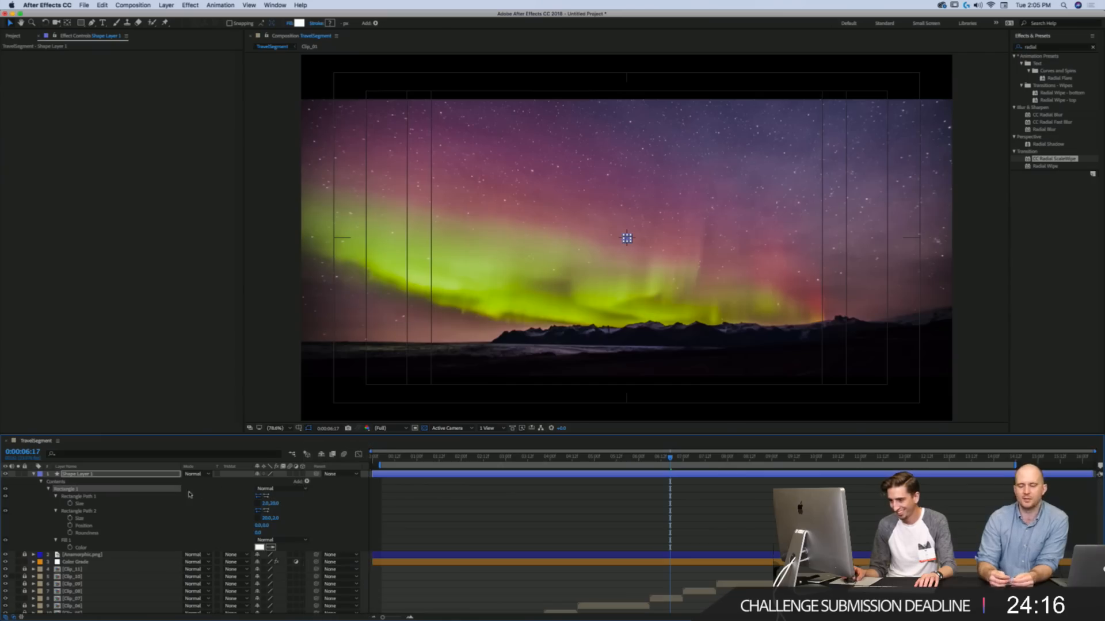
click(307, 482)
click(322, 469)
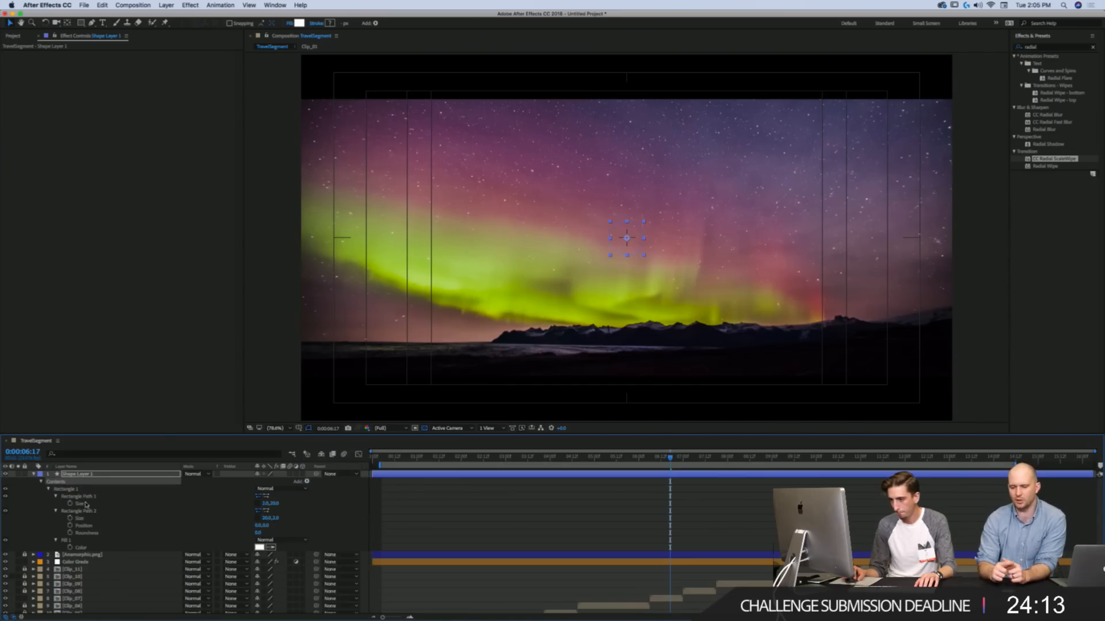
mouse_move(81, 536)
mouse_down()
mouse_move(86, 509)
mouse_move(88, 536)
mouse_move(89, 517)
mouse_move(78, 532)
mouse_up()
click(55, 541)
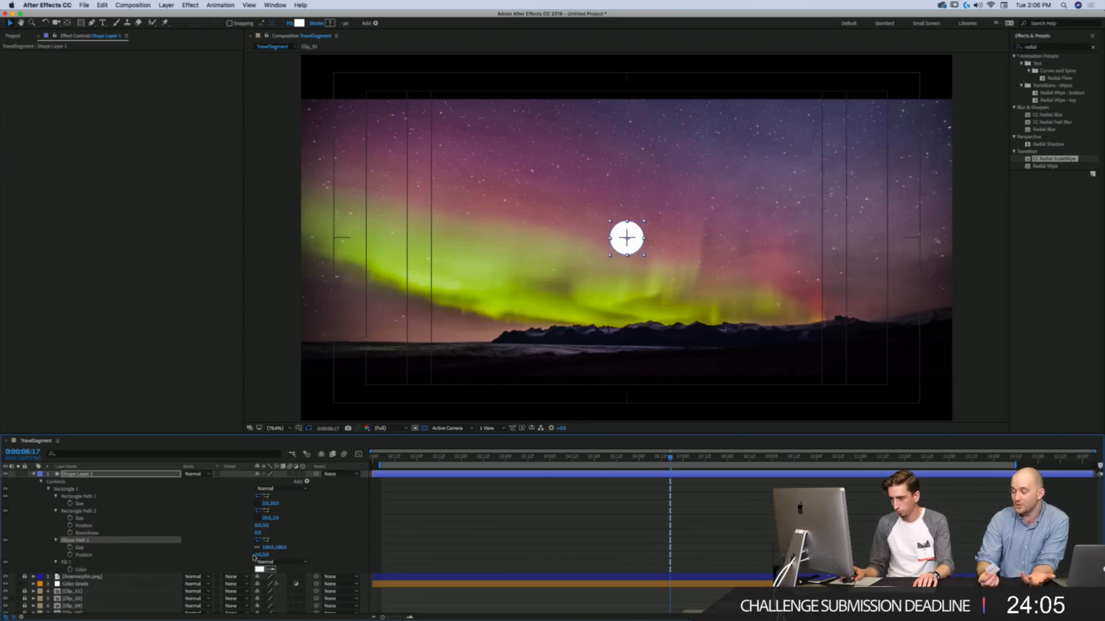
Step: Hide the guides and proportionally reduce the ellipse to 22 px so it closely surrounds the cross
click(257, 547)
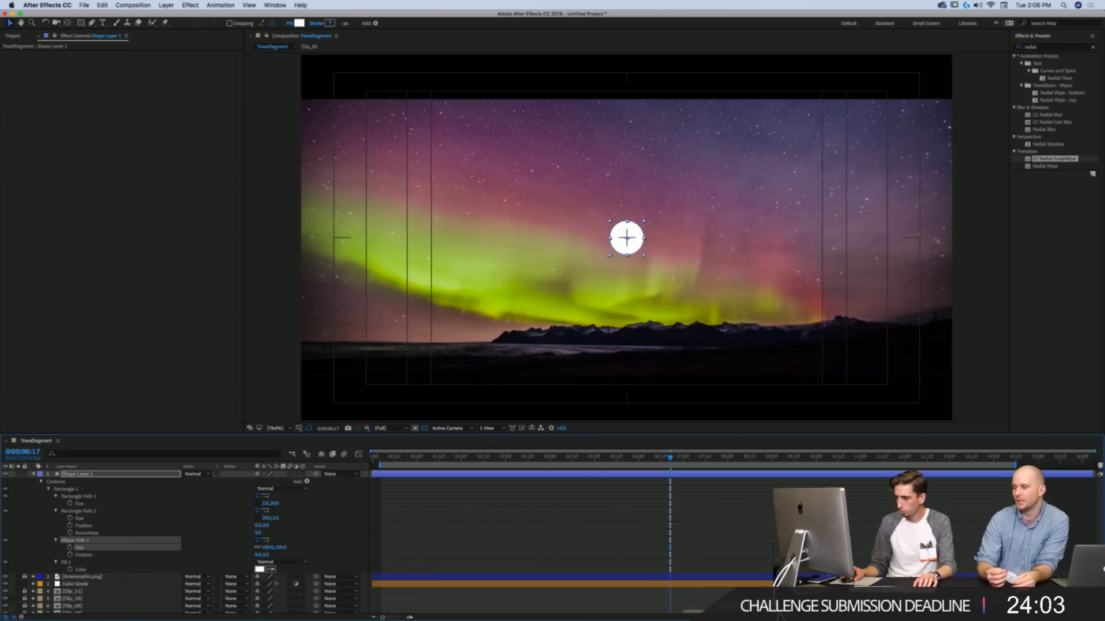
drag(269, 548, 231, 545)
key(apostrophe)
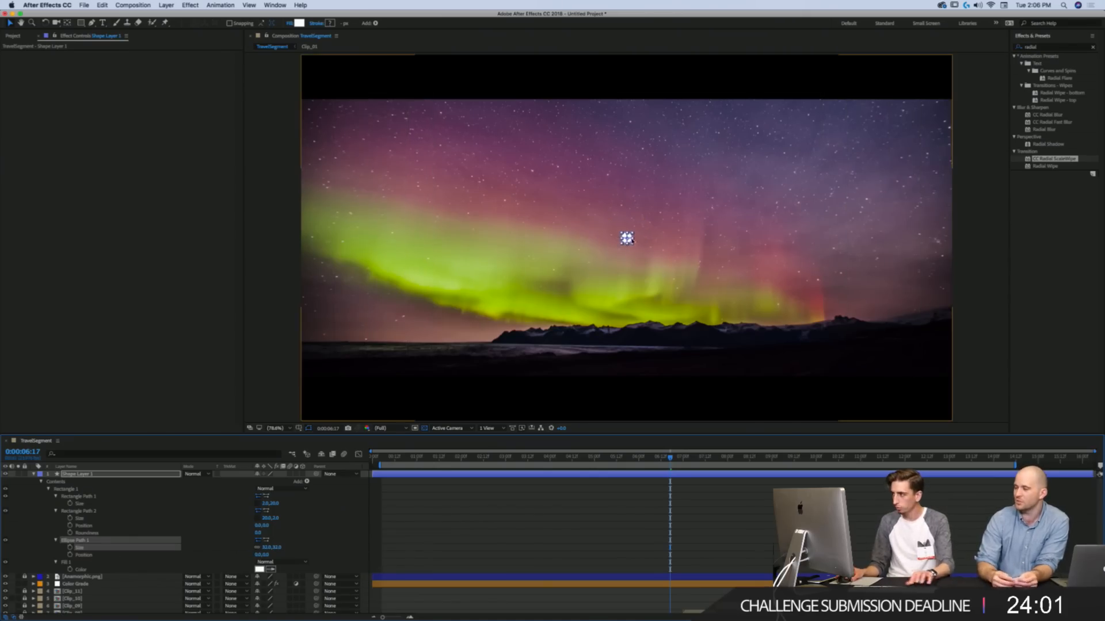
key(z)
drag(613, 225, 637, 252)
key(v)
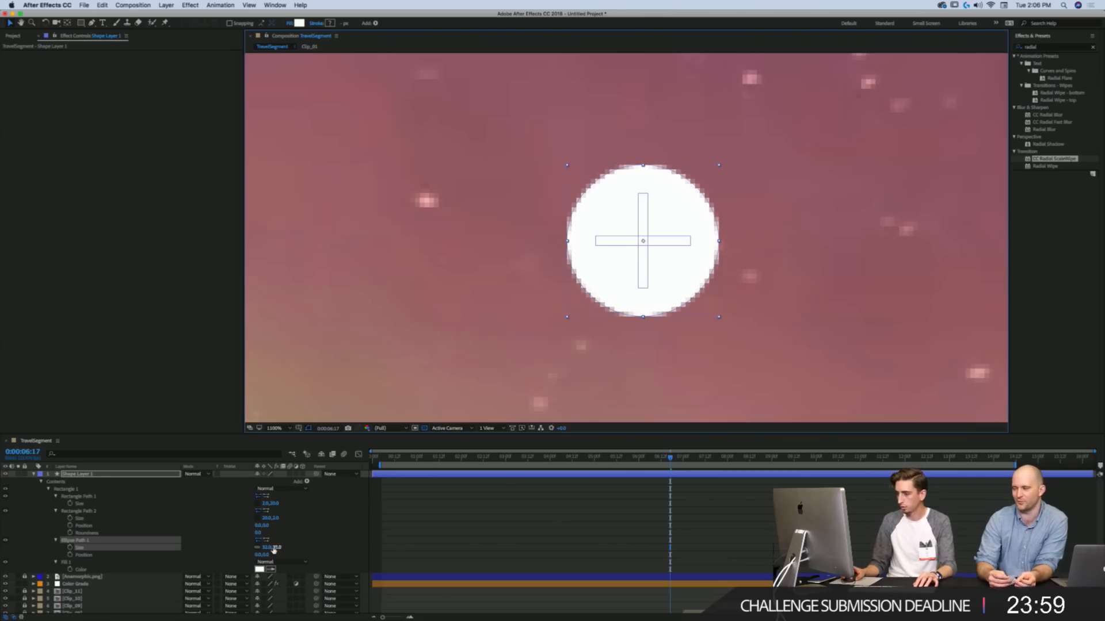
drag(270, 547, 262, 548)
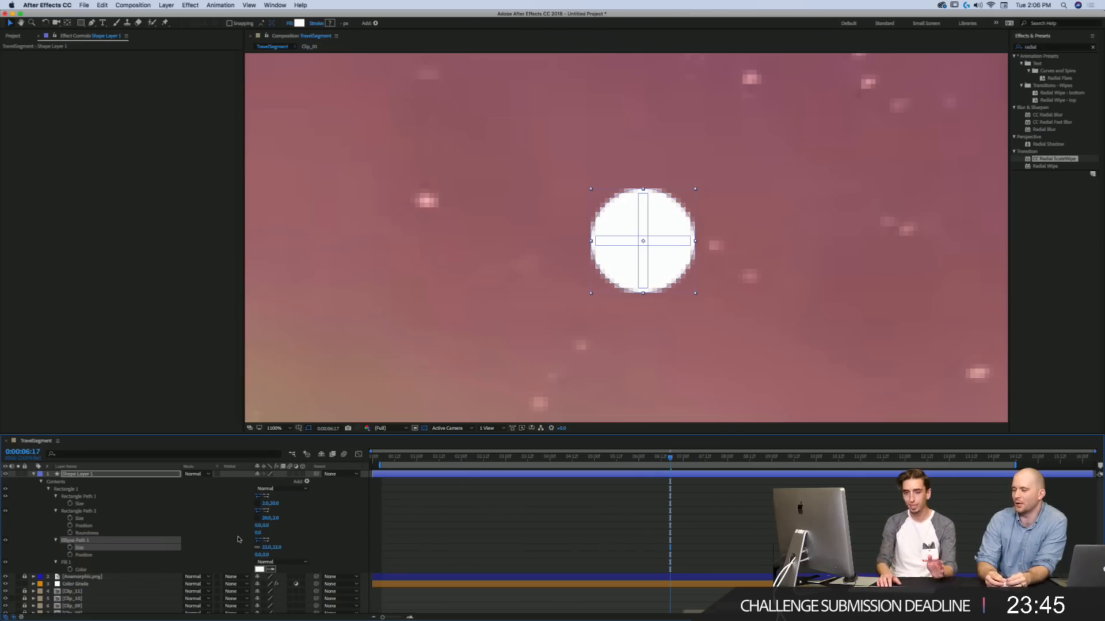
Step: Add another rectangle path to the Rectangle 1 group, directly after the ellipse path
click(118, 475)
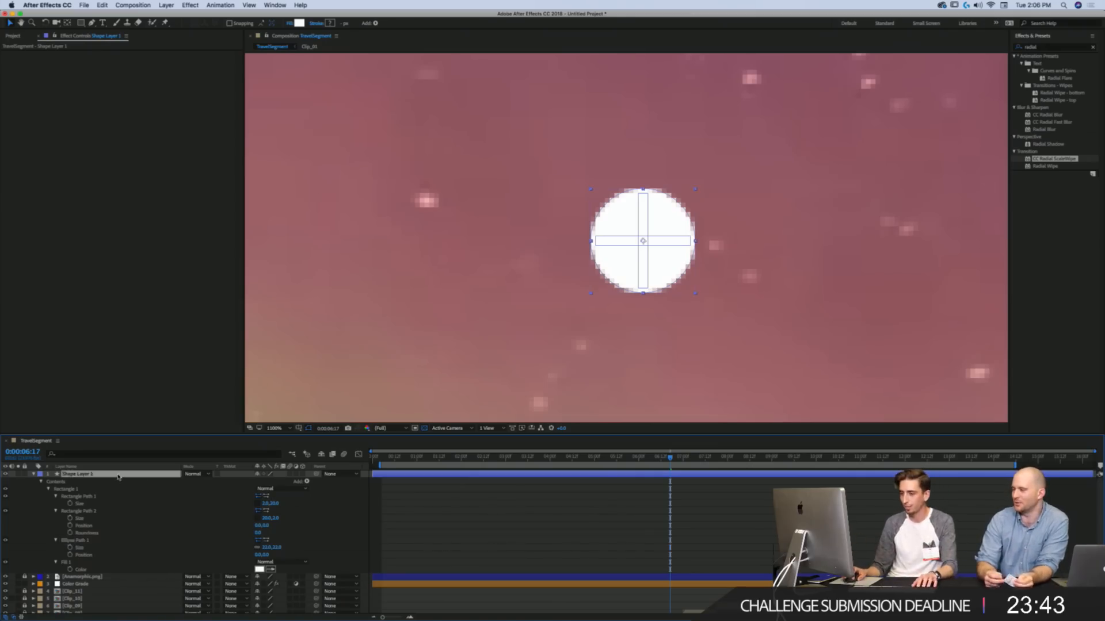
click(70, 535)
click(71, 540)
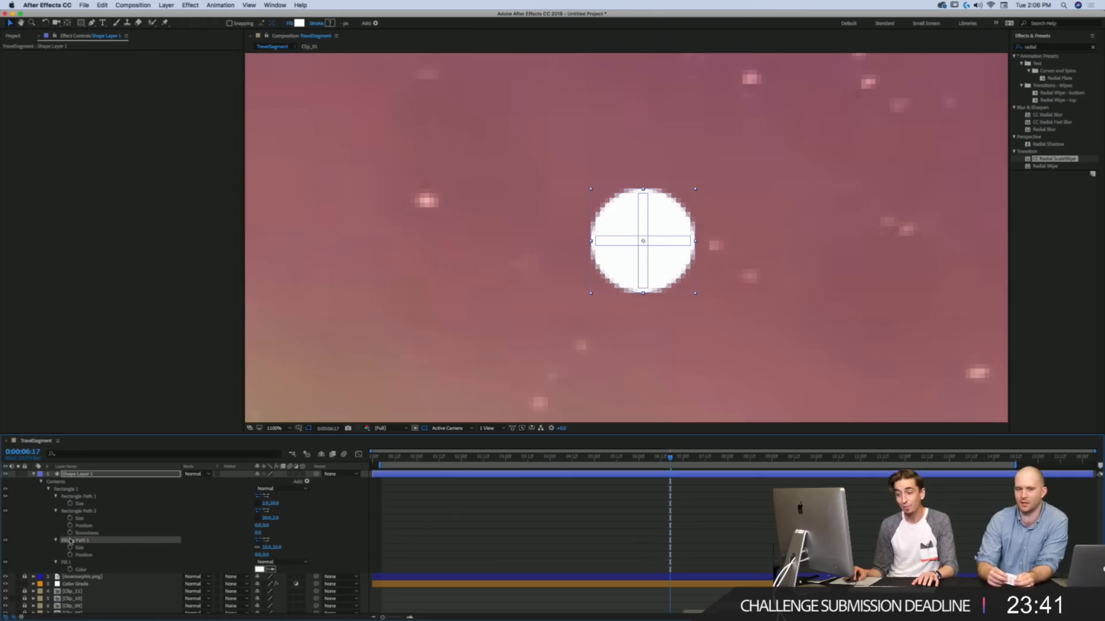
click(306, 482)
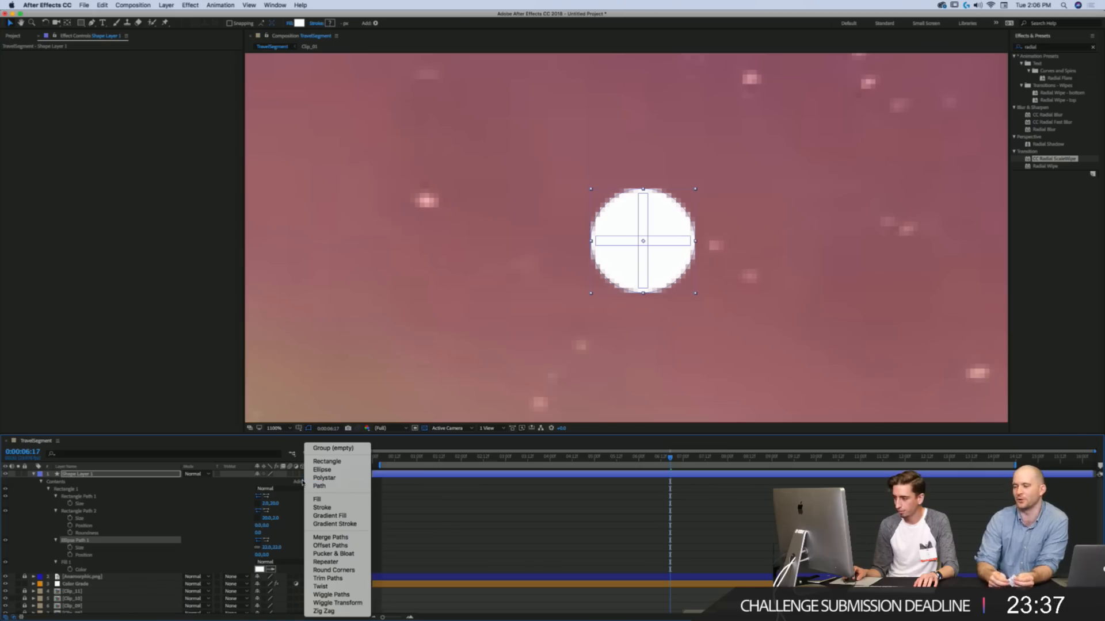
click(327, 461)
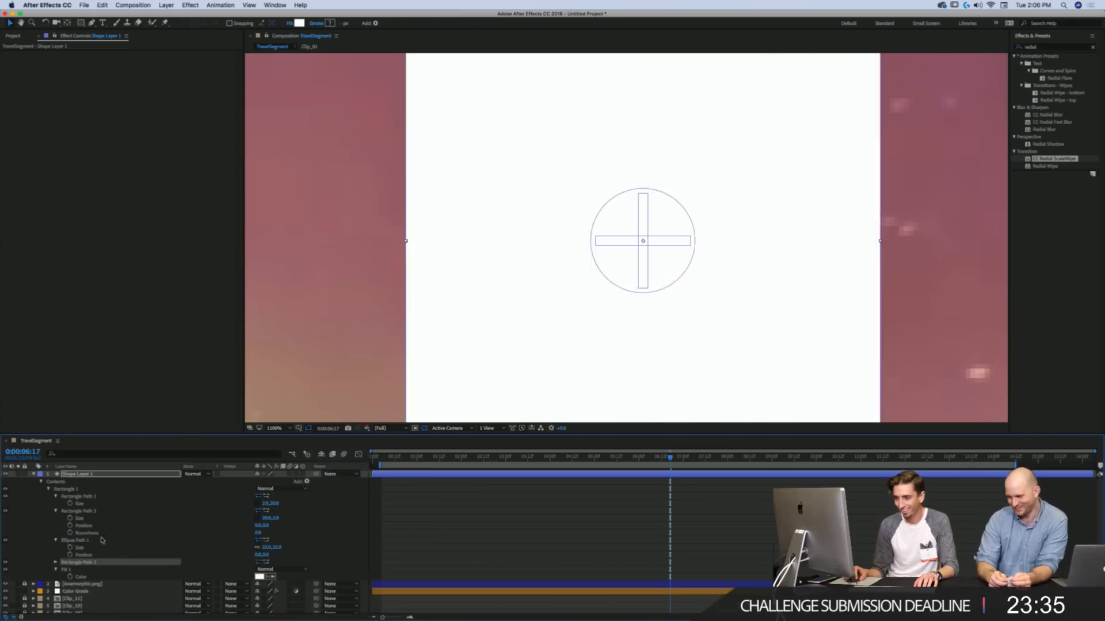
Step: Group the ellipse path with the new rectangle path and expand the group
super+click(80, 542)
key(super+g)
click(56, 541)
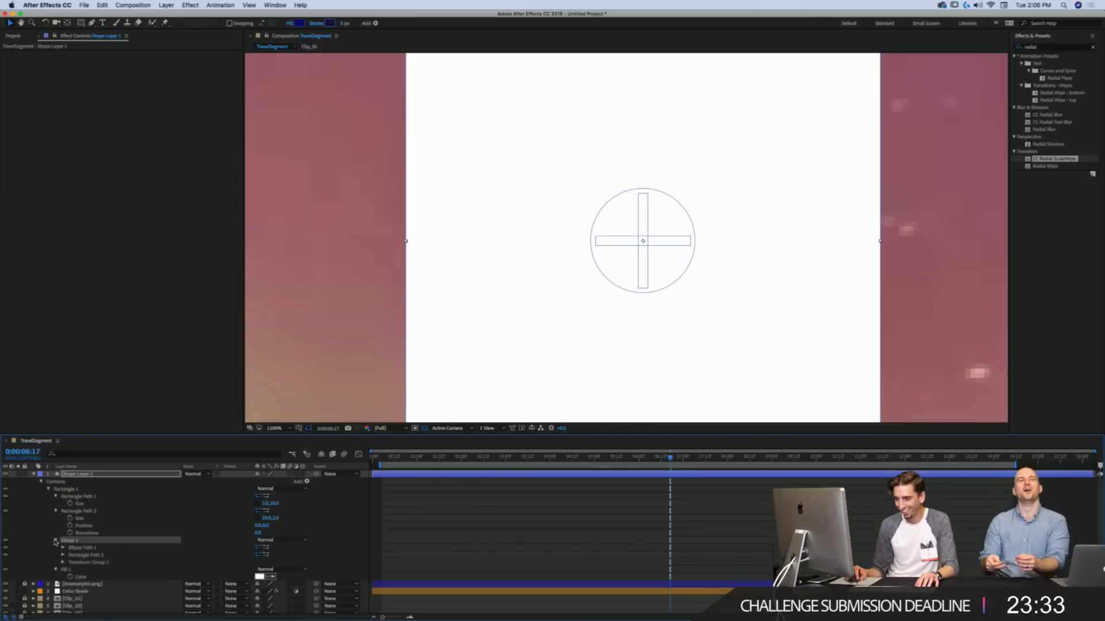
Step: Add Merge Paths to the ellipse and rectangle group, and delete the stroke and fill that come with it
click(304, 482)
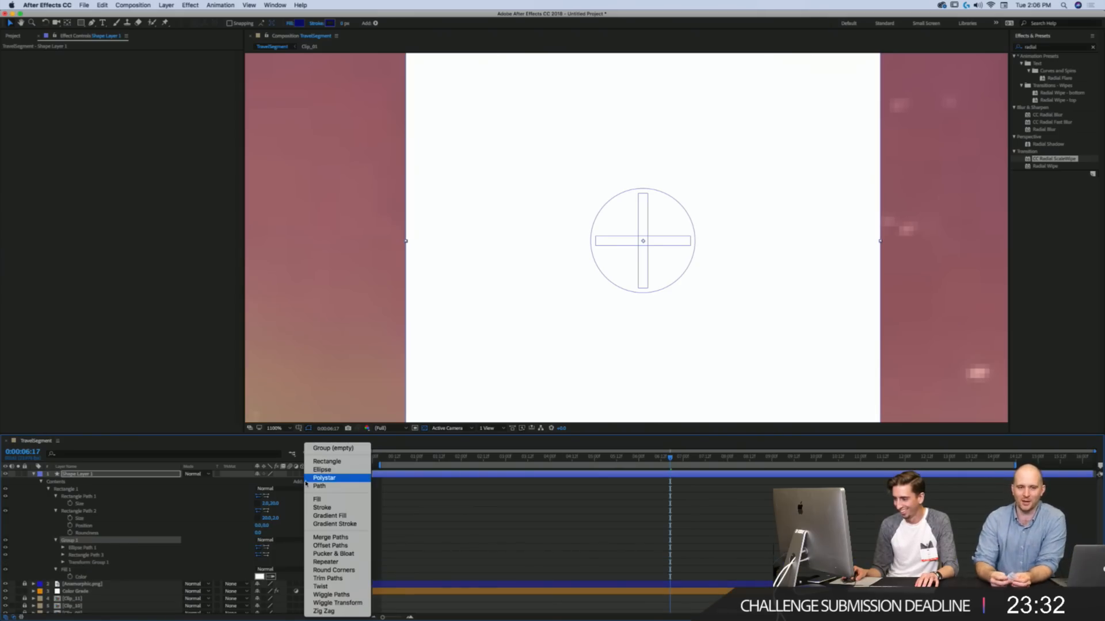
click(330, 537)
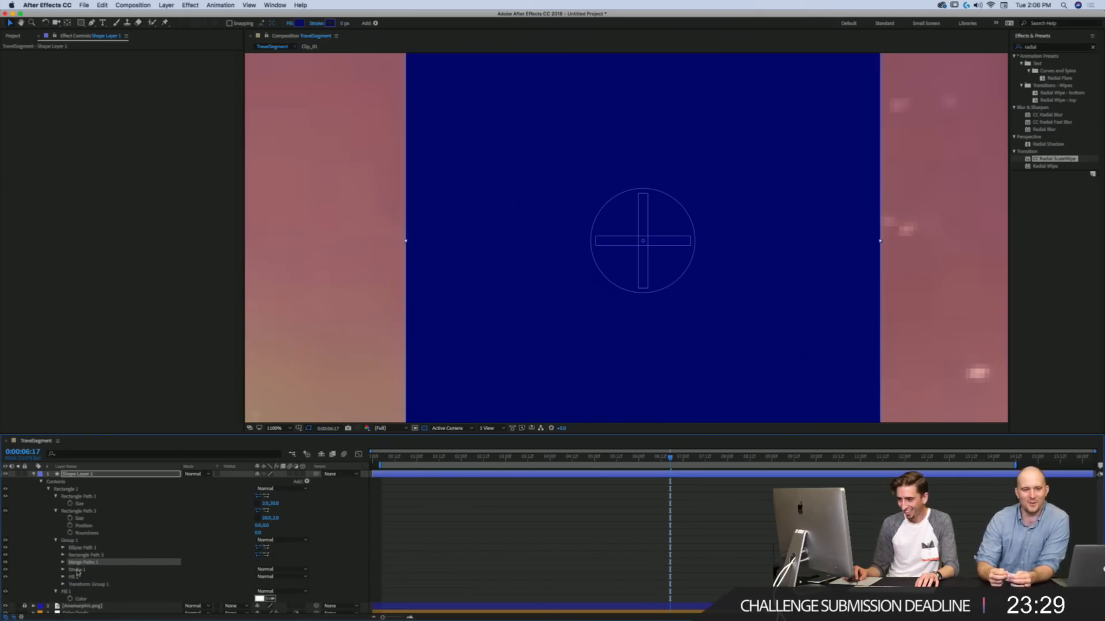
click(76, 570)
shift+click(78, 578)
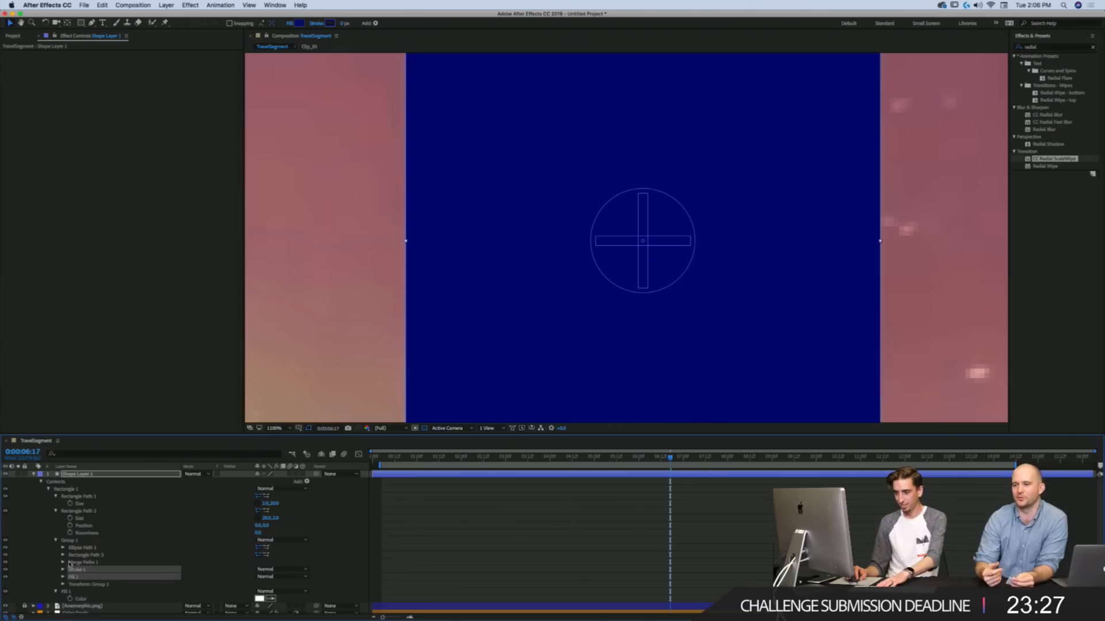
key(Delete)
Step: Set the Merge Paths mode to Subtract and shift the group's rectangle path down to cut away the circle's lower half
click(64, 563)
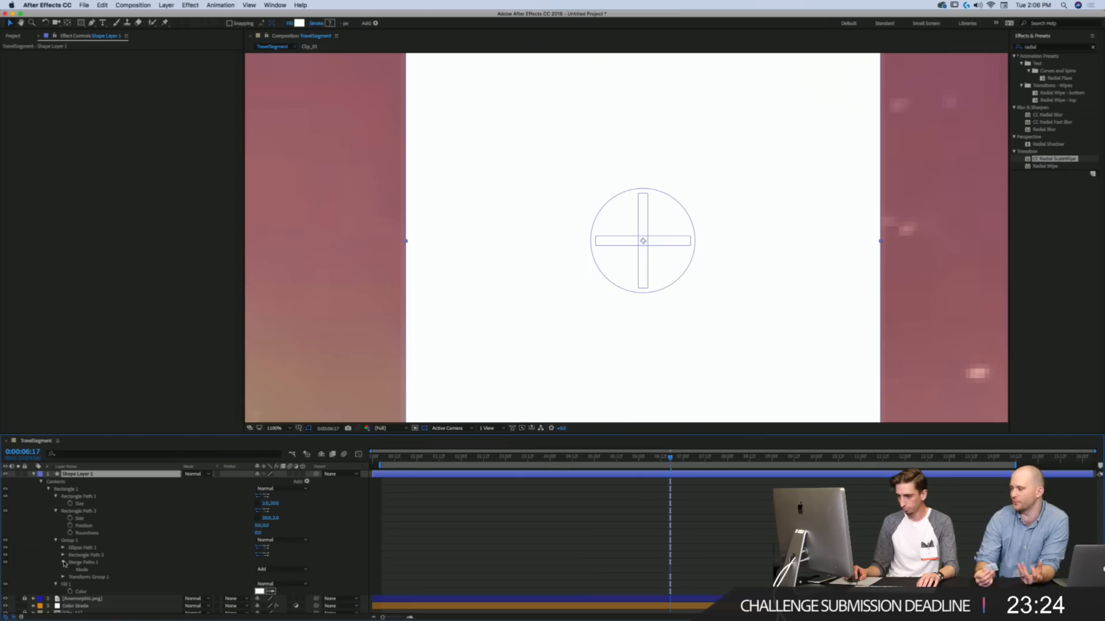
click(264, 569)
click(275, 594)
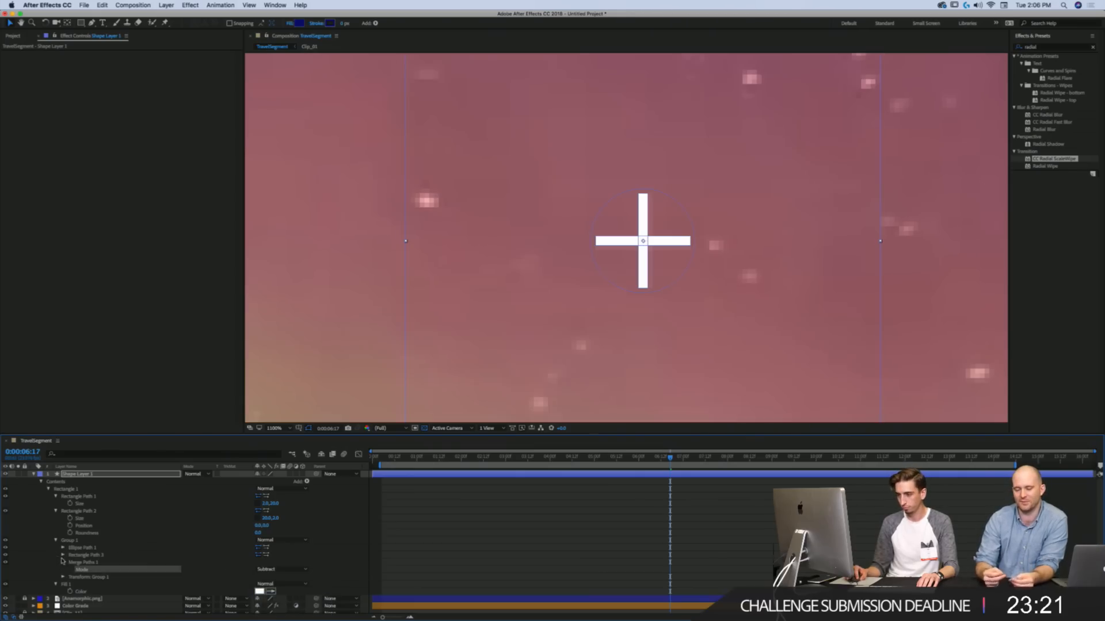
click(63, 555)
drag(268, 569, 433, 565)
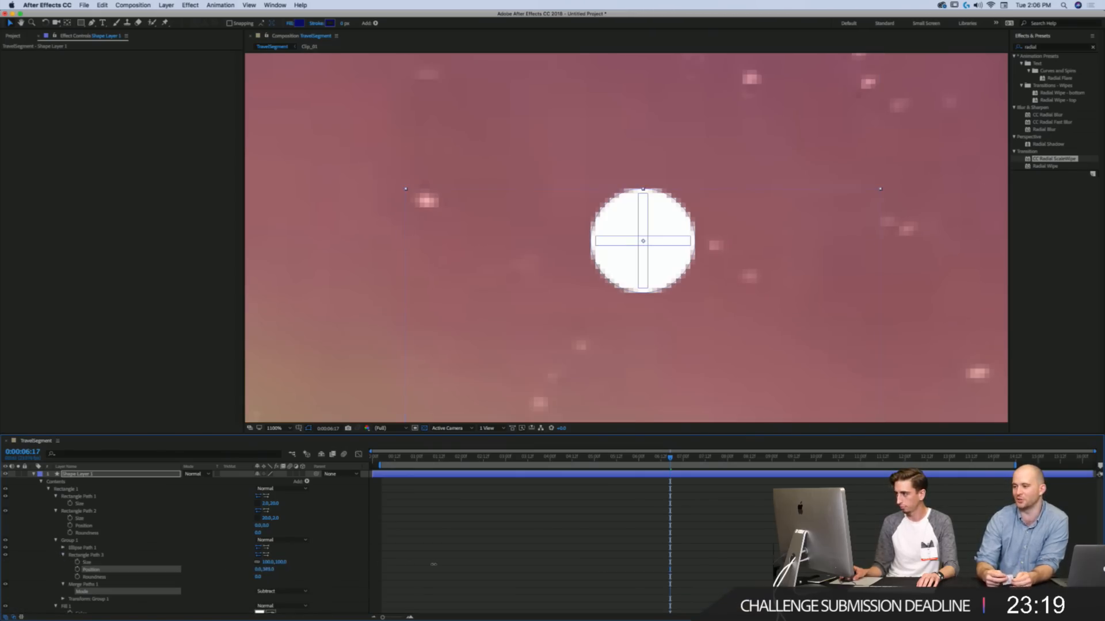
mouse_move(310, 556)
mouse_down()
mouse_move(265, 559)
mouse_move(295, 561)
mouse_up()
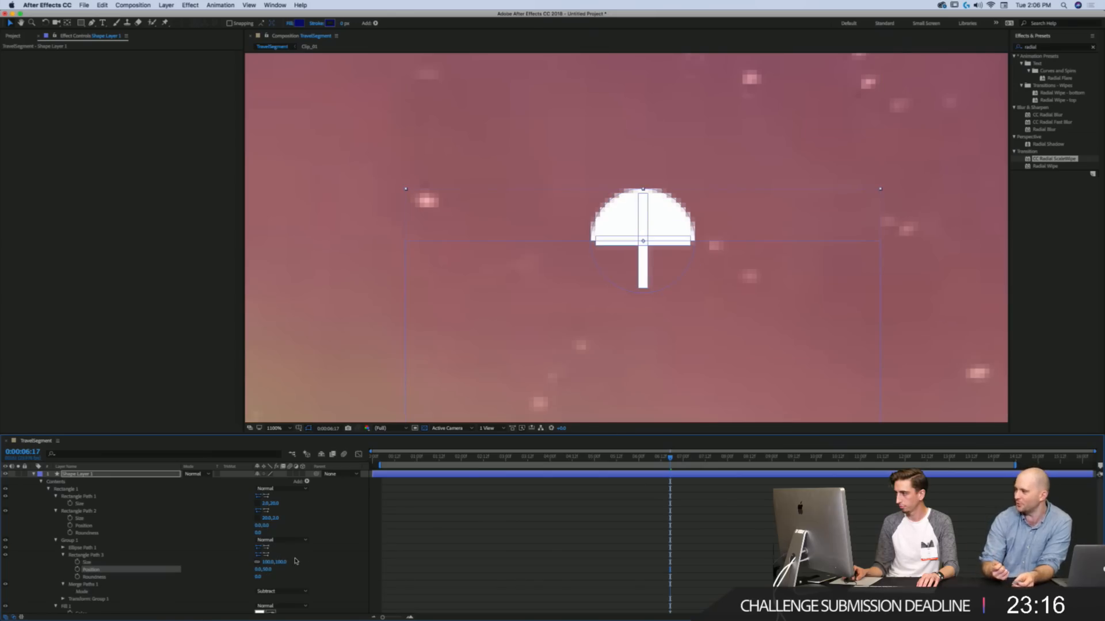
Step: Move Group 1 out of the Rectangle 1 group and rename Rectangle 1 as Crosshairs
click(55, 541)
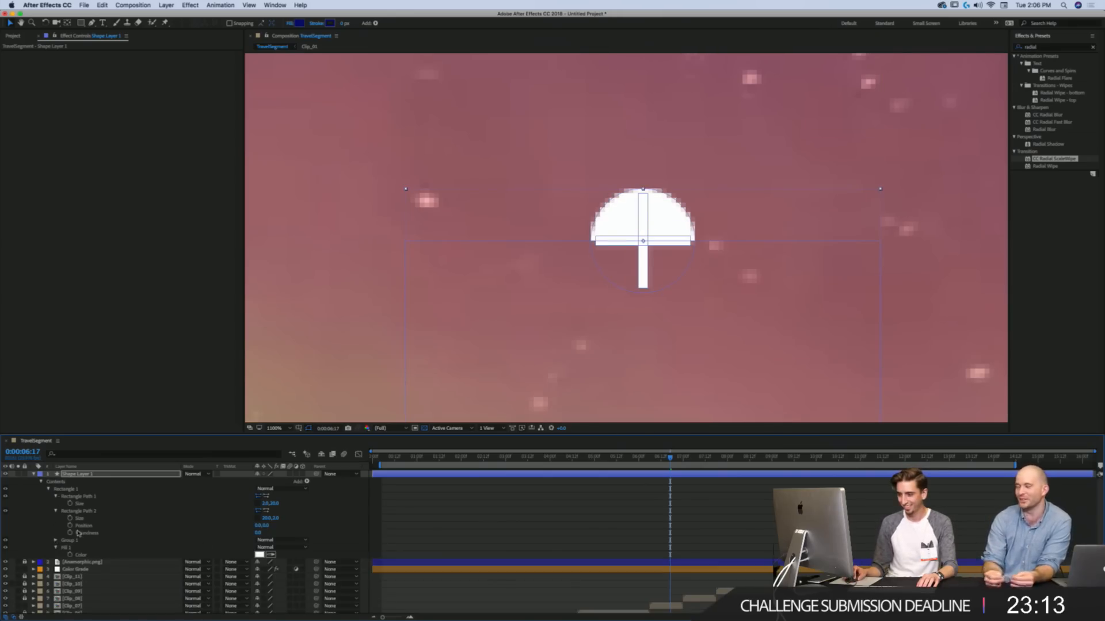
drag(70, 540, 67, 490)
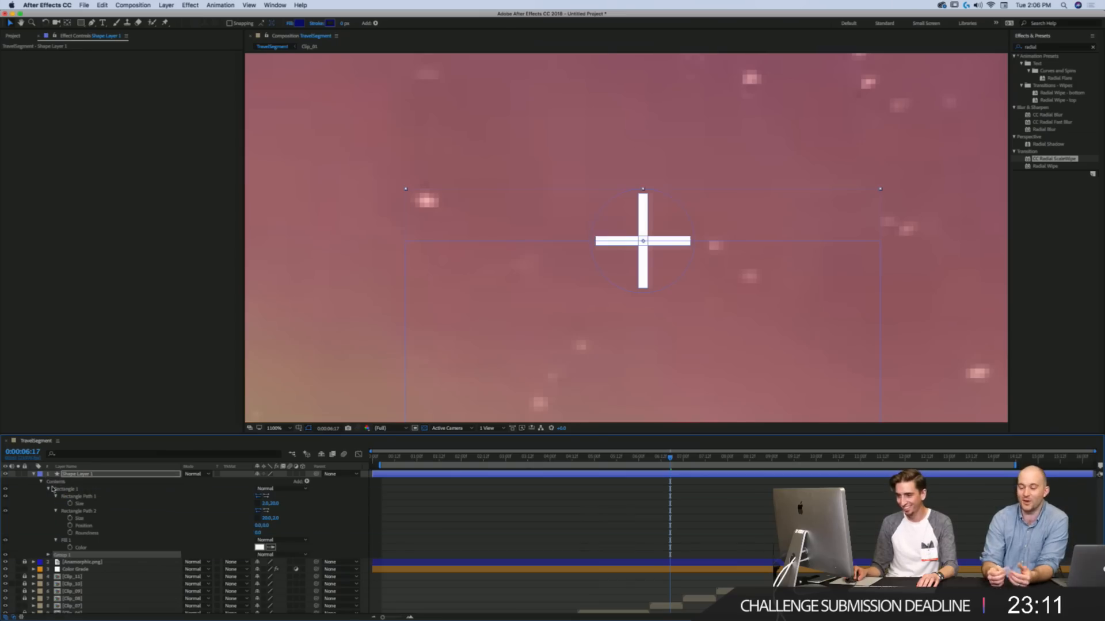
click(70, 490)
key(Return)
text(Crosshairs)
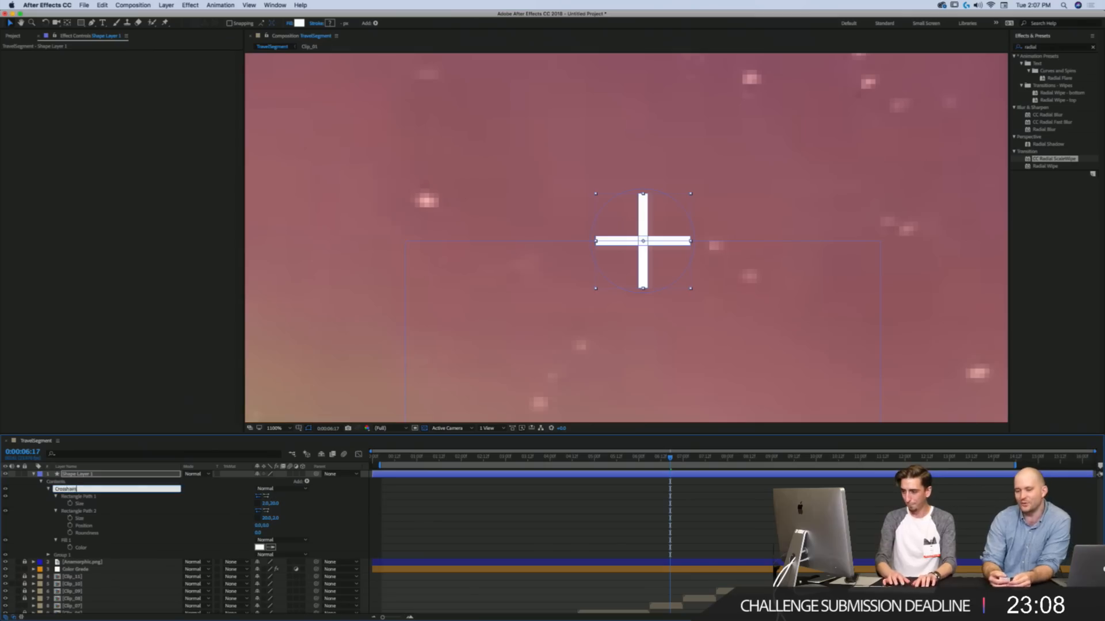
key(Return)
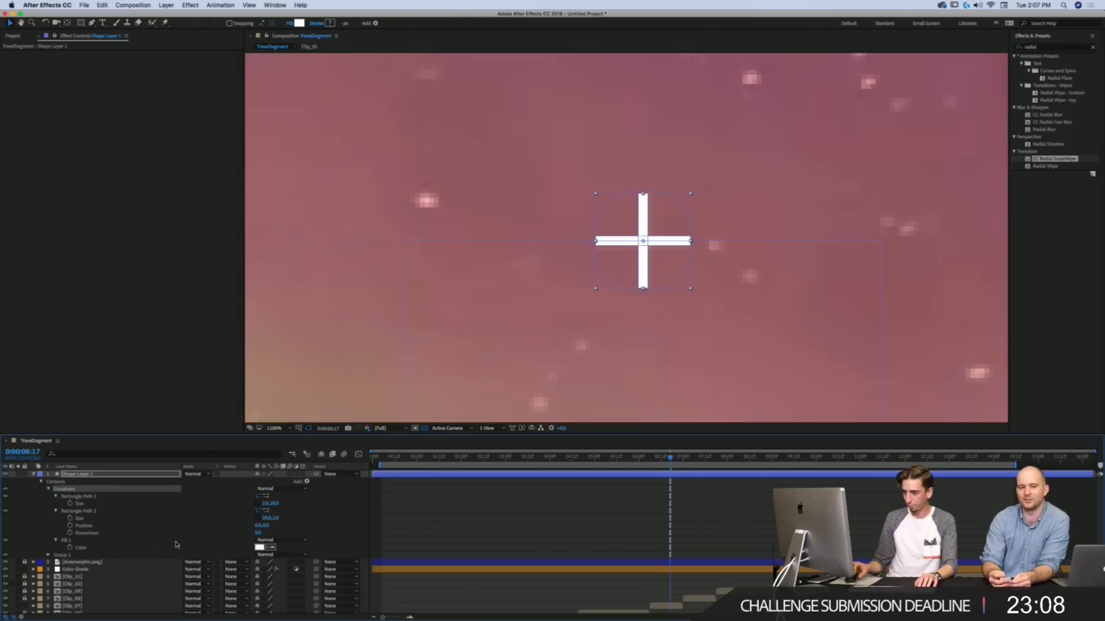
Step: Collapse the Crosshairs group and rename Group 1 as Half Circle
click(49, 490)
click(55, 496)
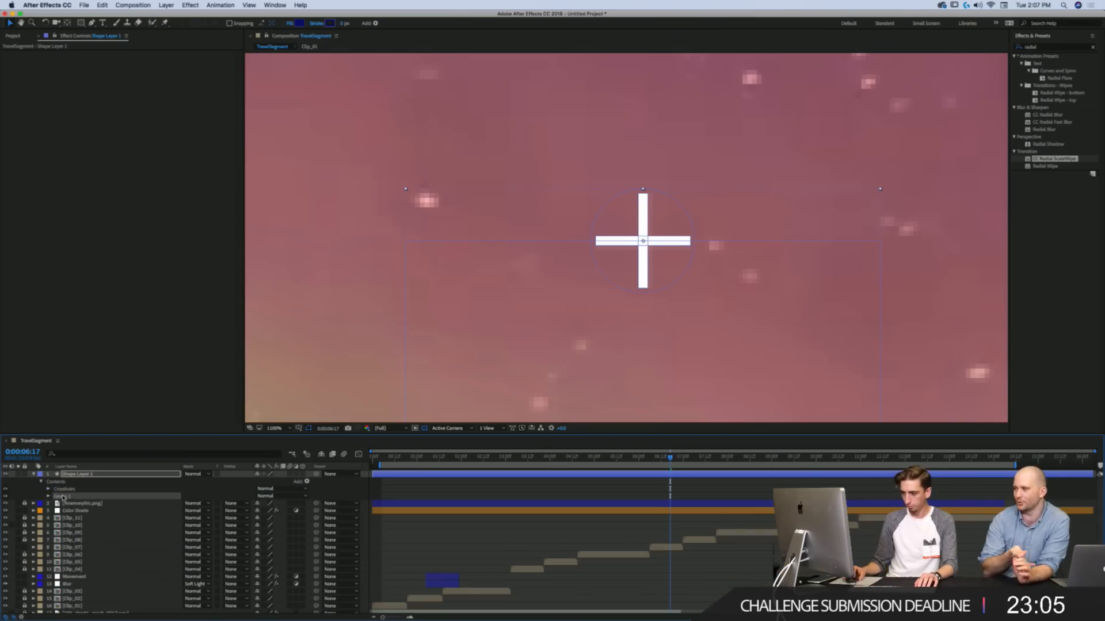
key(Return)
text(Half Circle)
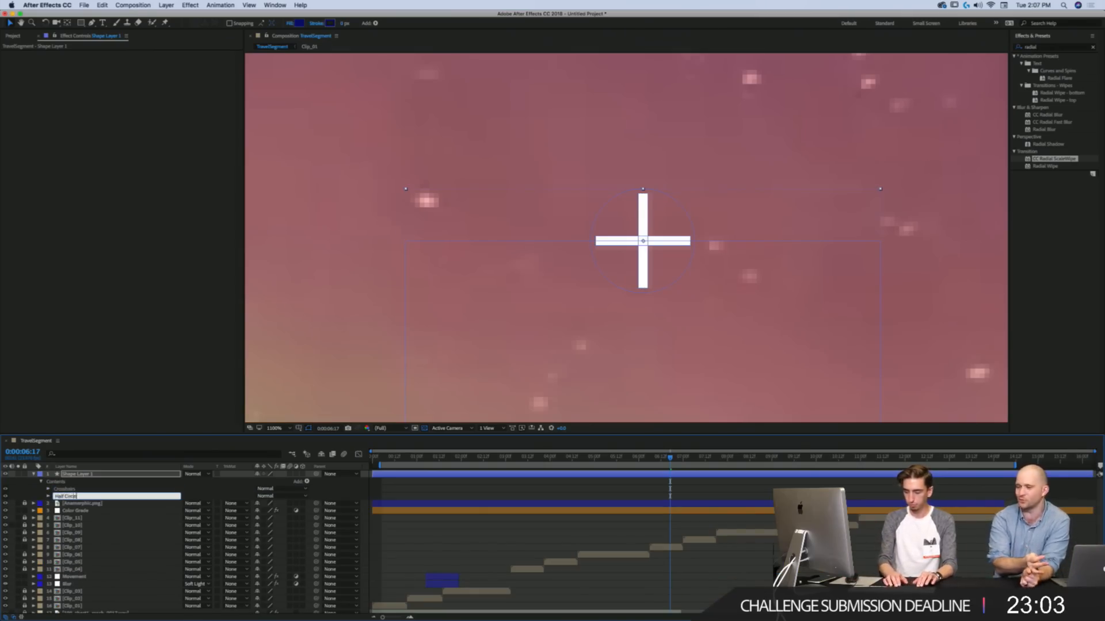
key(Return)
Step: Add a fill and a stroke to the Half Circle group
click(48, 495)
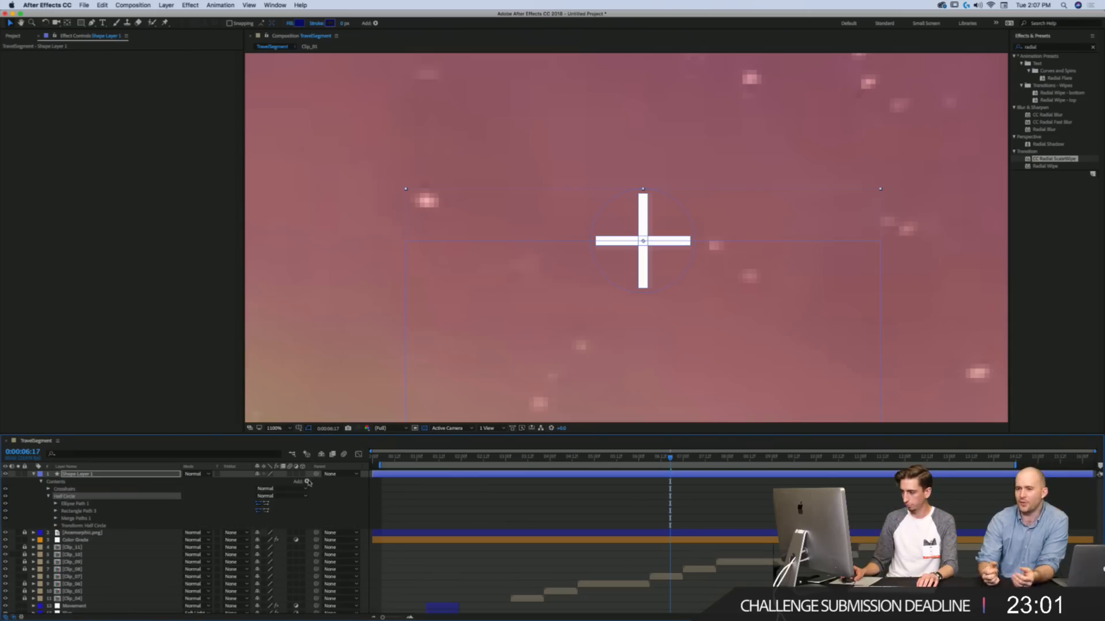
click(307, 481)
key(Escape)
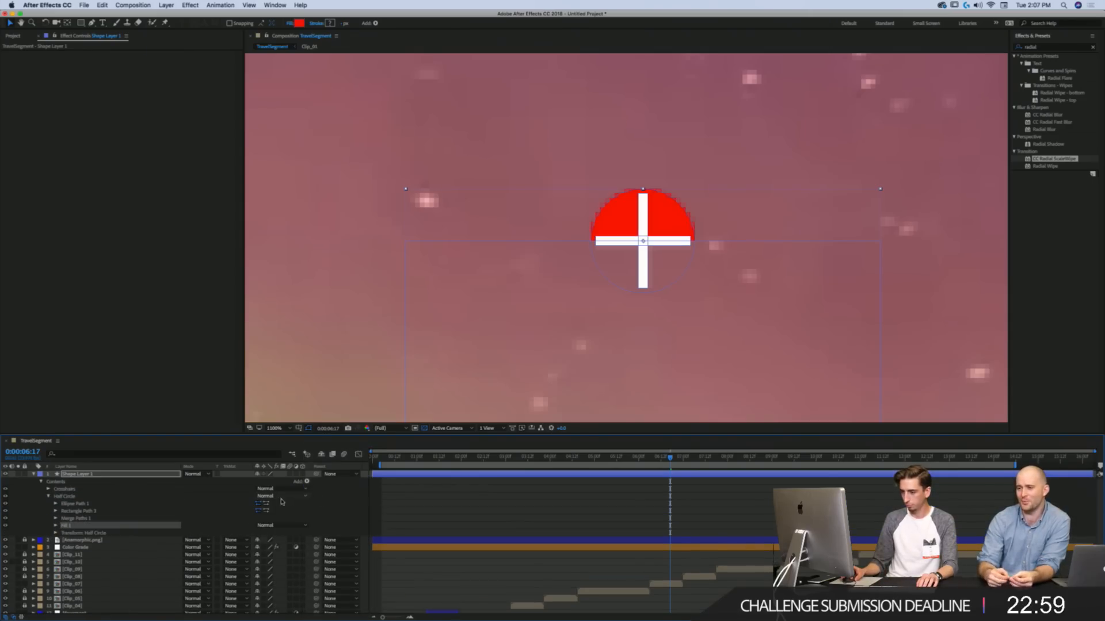
click(306, 481)
click(331, 510)
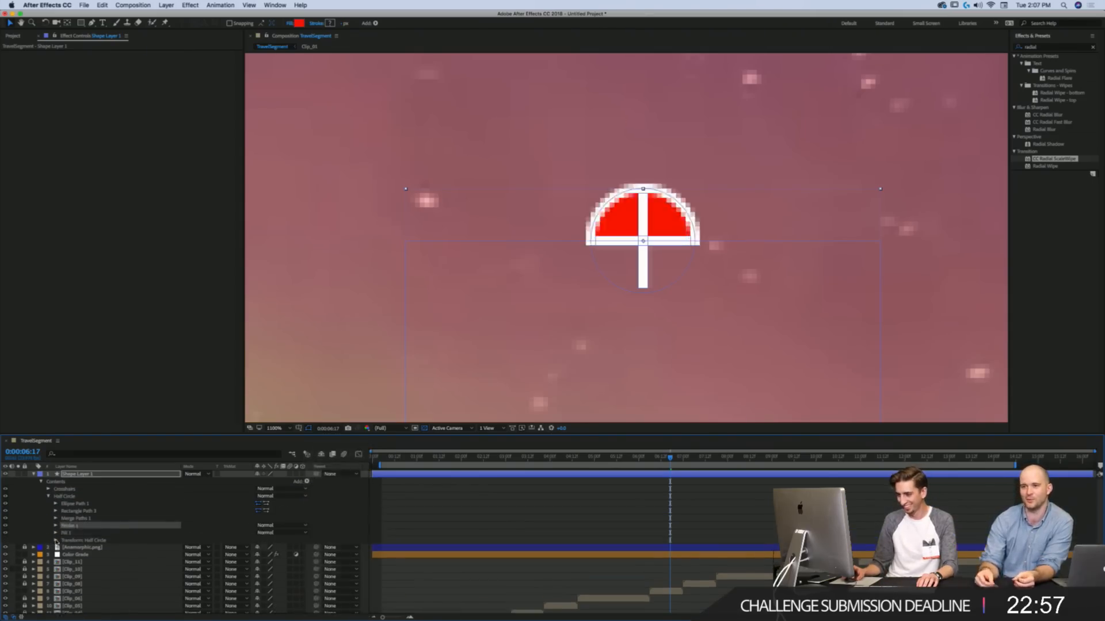
Step: Change the Half Circle fill colour to white (ffffff) and lower its opacity to a faint tint
click(55, 533)
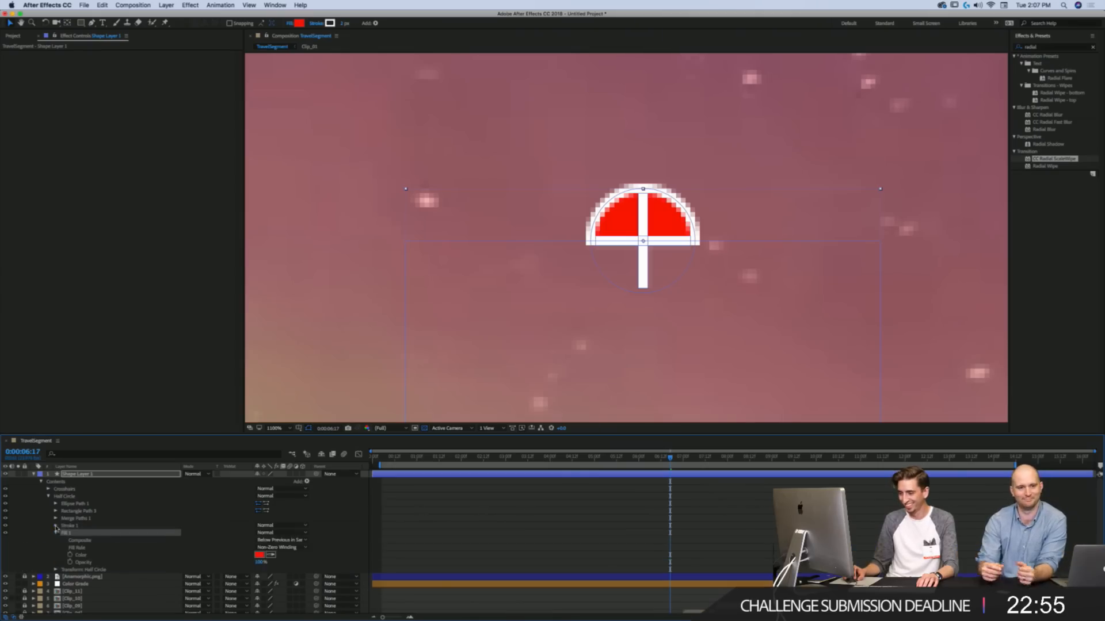
click(56, 526)
click(262, 613)
text(ffffff)
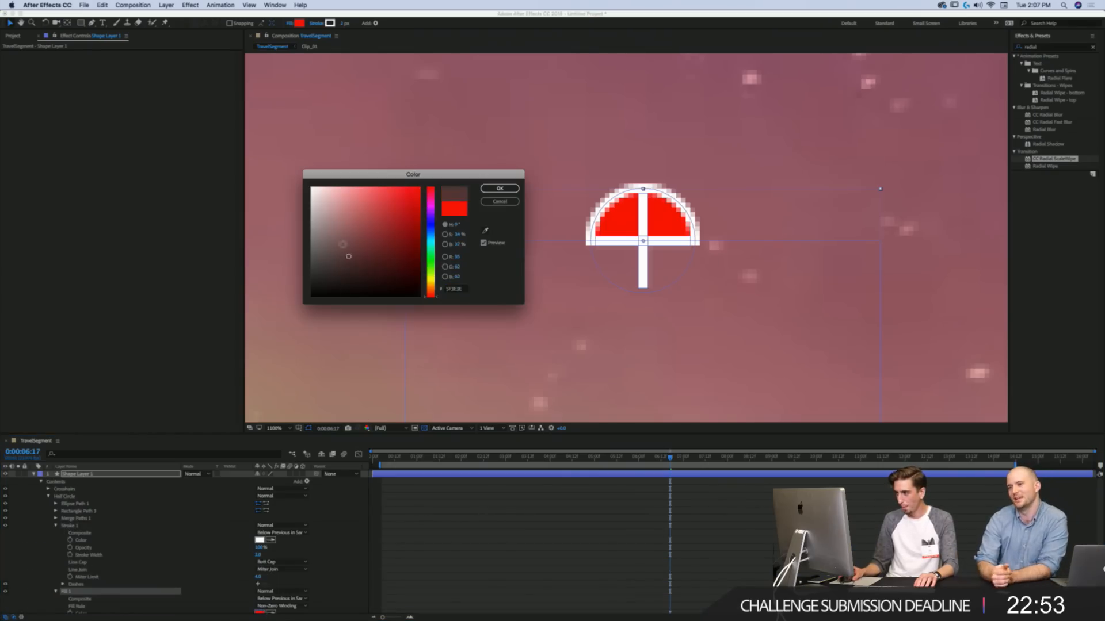
key(Return)
scroll(187, 486, down, 3)
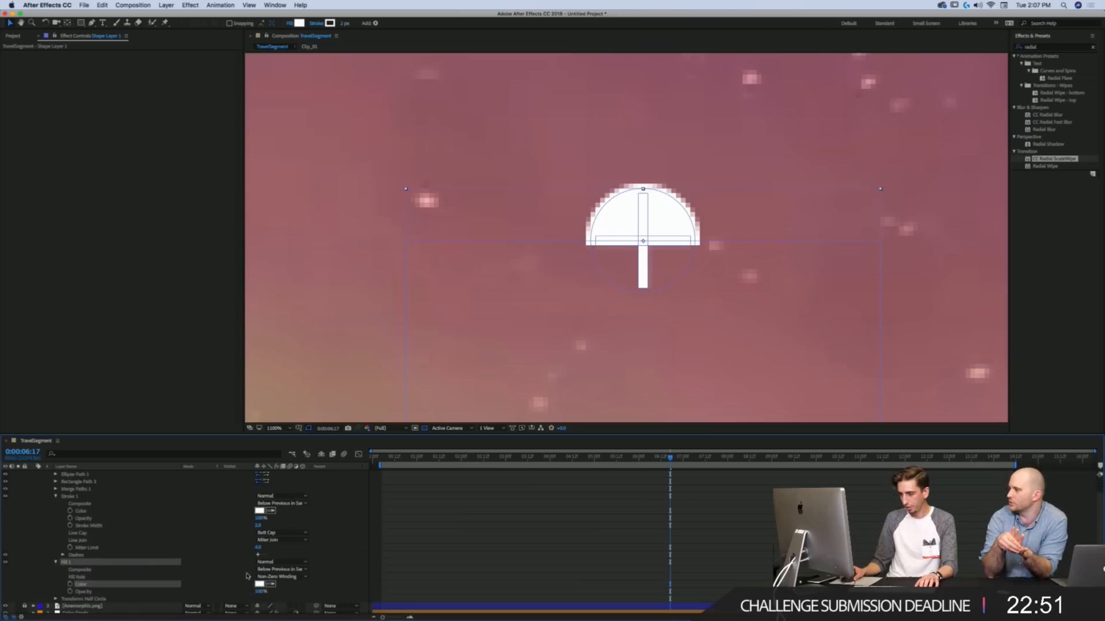
drag(259, 591, 215, 590)
click(346, 551)
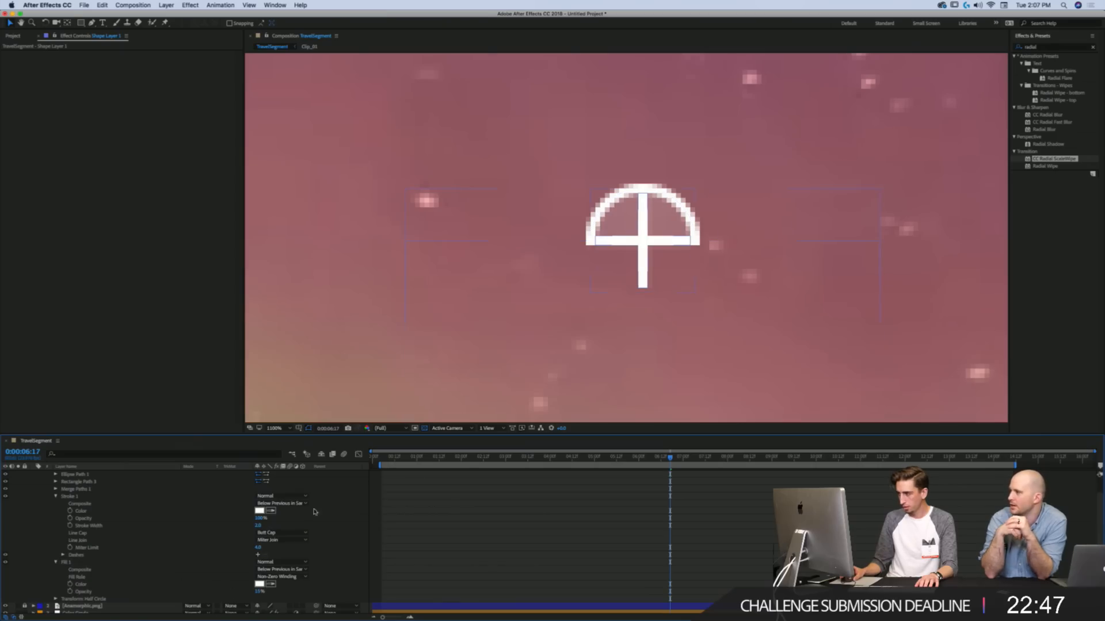
Step: Try thinning both Crosshairs bars to 1 px and setting the horizontal bar's length to 25 px
key(z)
alt+click(629, 272)
key(v)
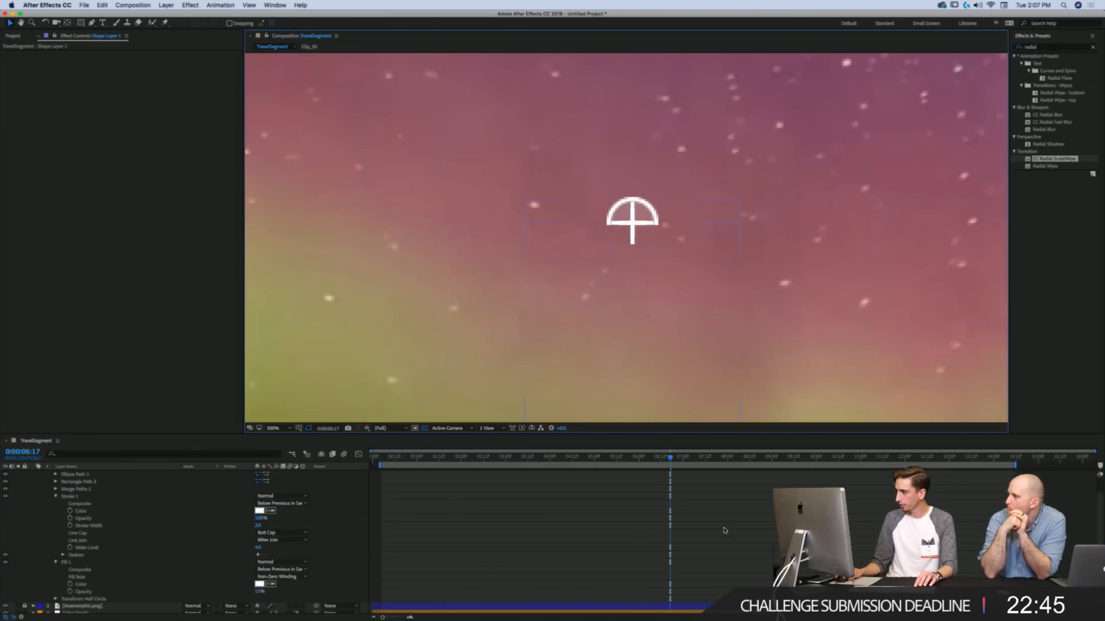
click(723, 527)
click(632, 231)
scroll(158, 486, up, 1)
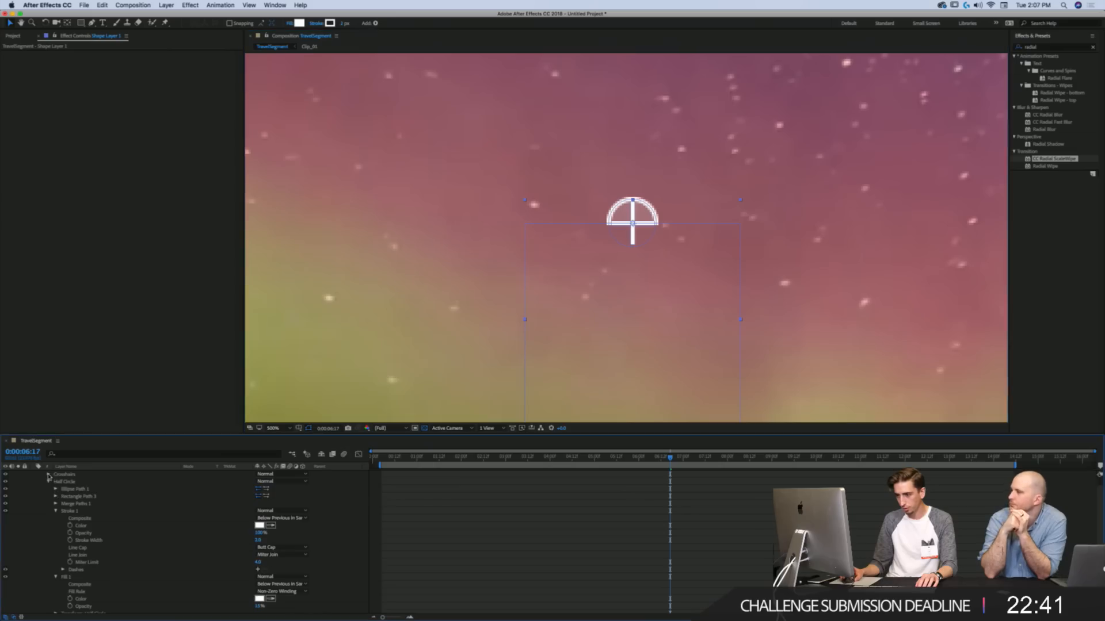
click(48, 474)
scroll(85, 521, up, 1)
click(264, 504)
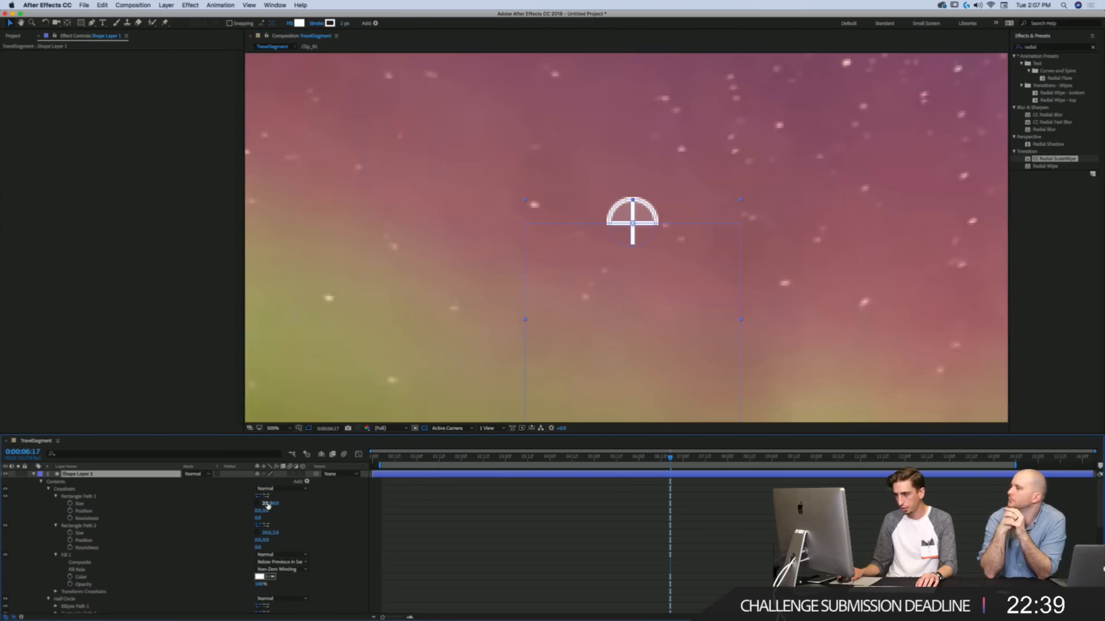
text(1)
click(295, 527)
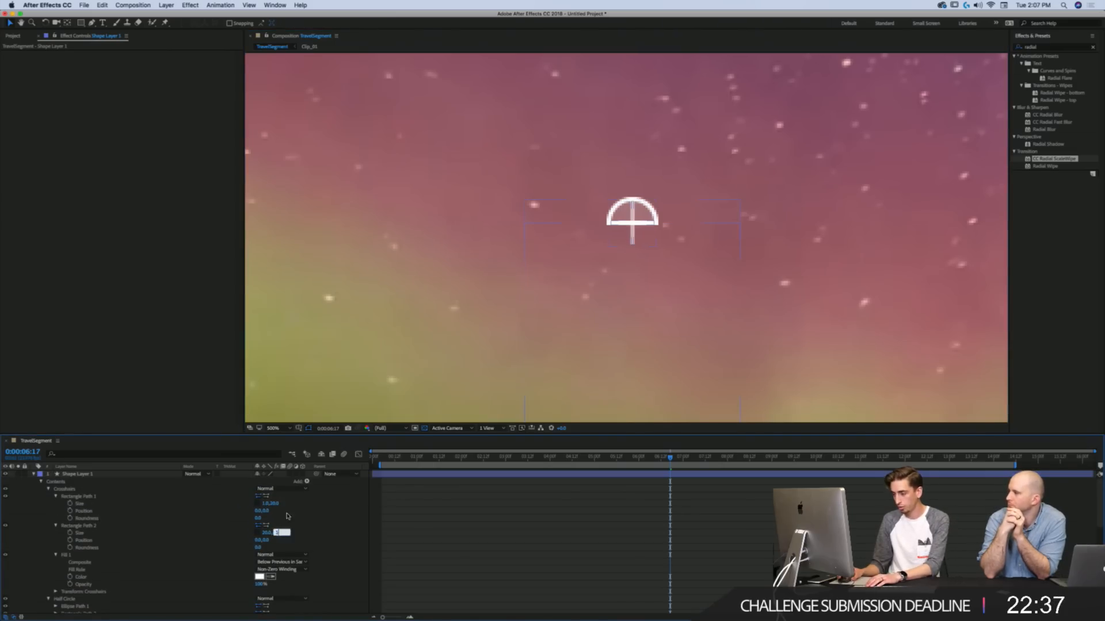
click(268, 533)
text(25)
key(Return)
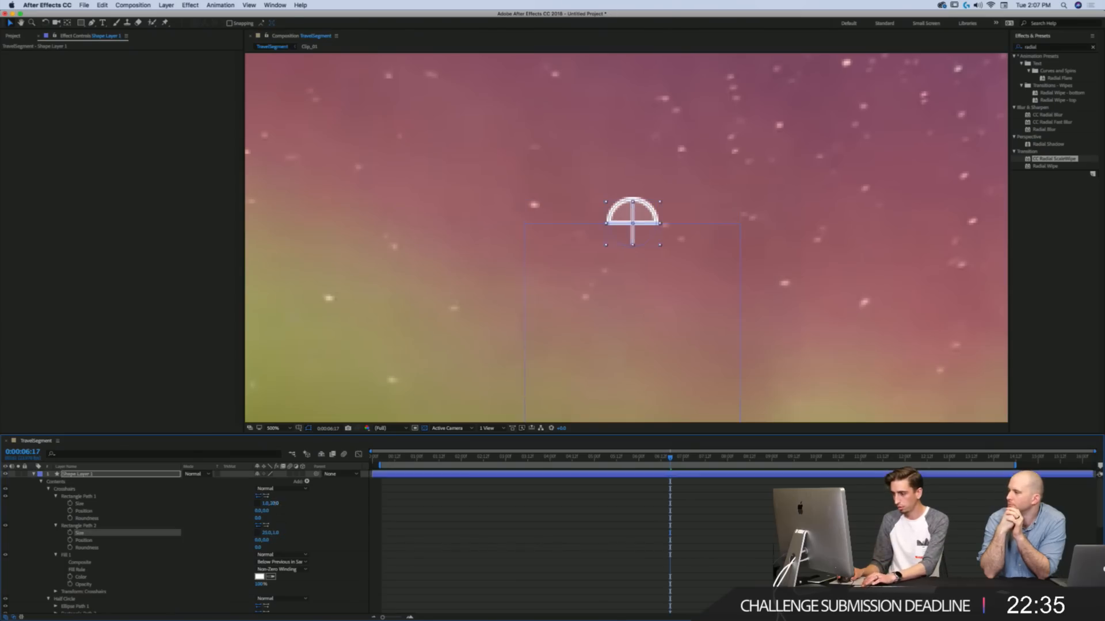
Step: Set the vertical crosshair bar to 2 by 42 px and the horizontal bar to 42 by 2 px
drag(276, 505, 282, 506)
text(2)
click(285, 521)
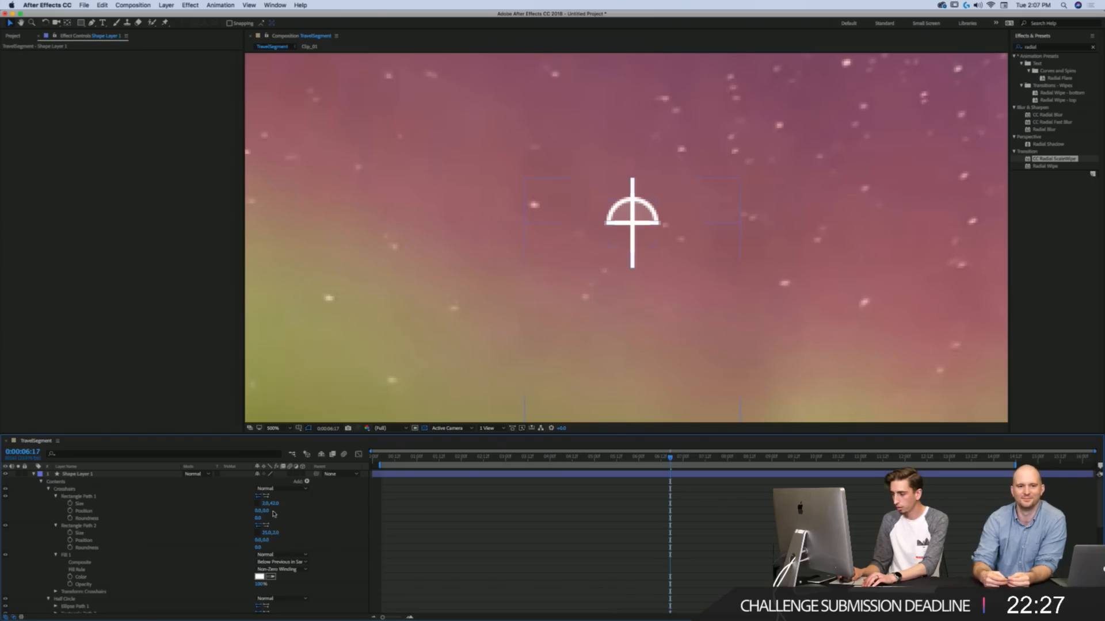
click(267, 533)
text(42)
key(Return)
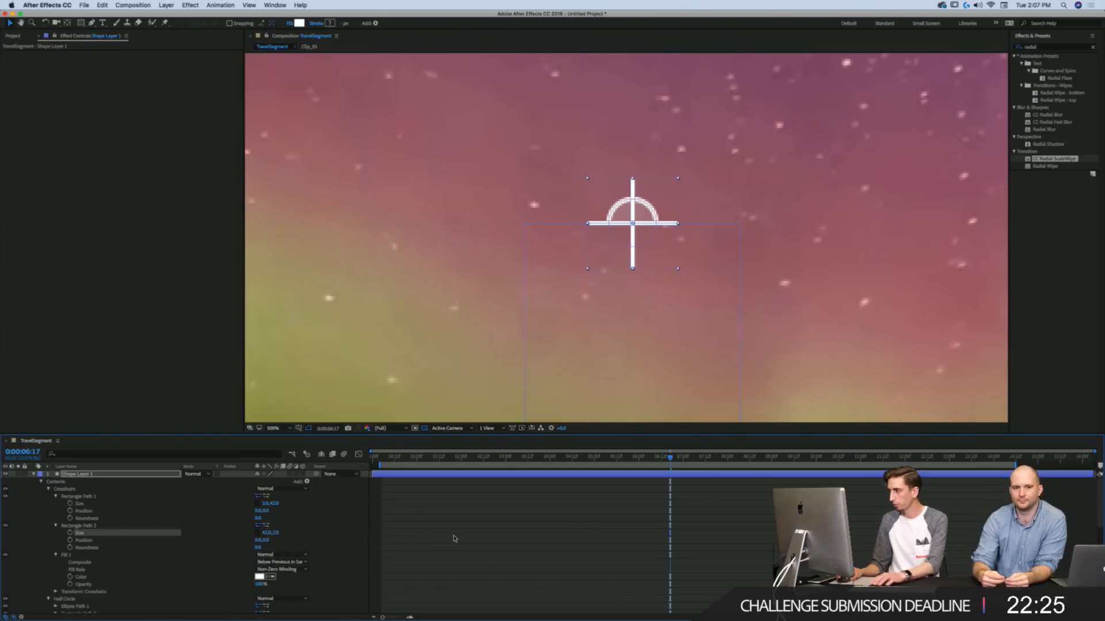
click(454, 538)
Step: Collapse the shape layer's contents and rename the layer as Crosshair
key(z)
alt+click(582, 215)
alt+click(607, 259)
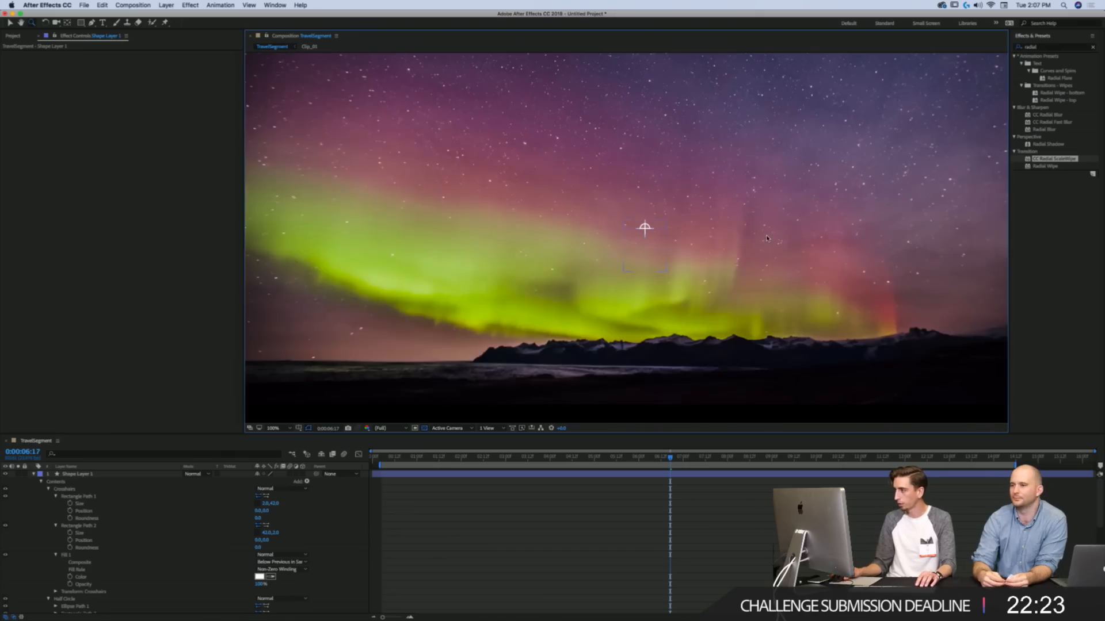
key(v)
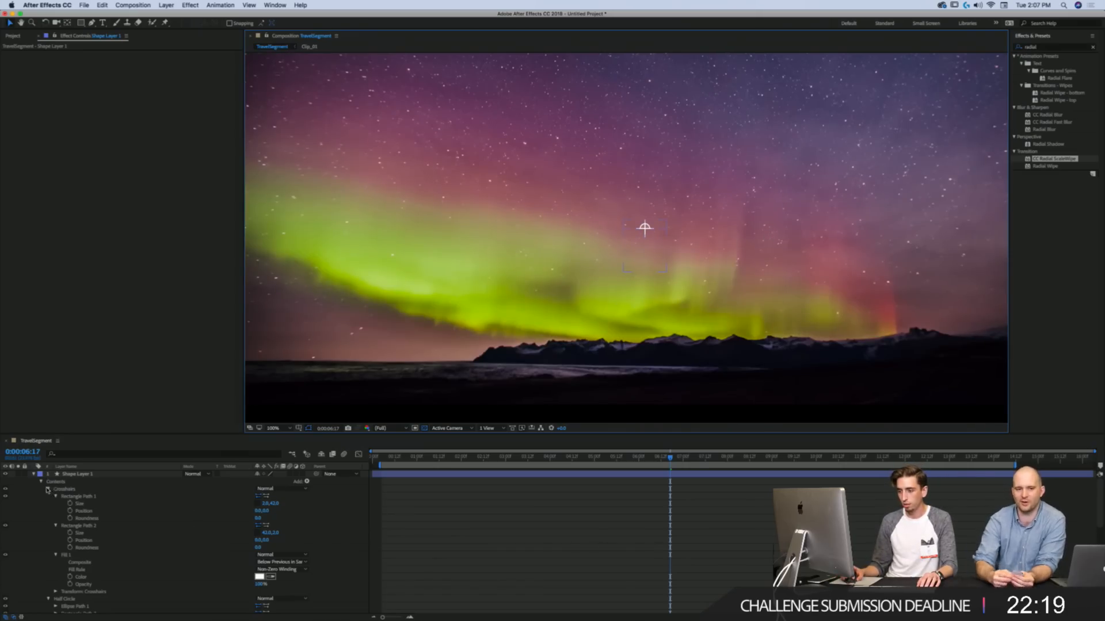
click(41, 481)
click(69, 474)
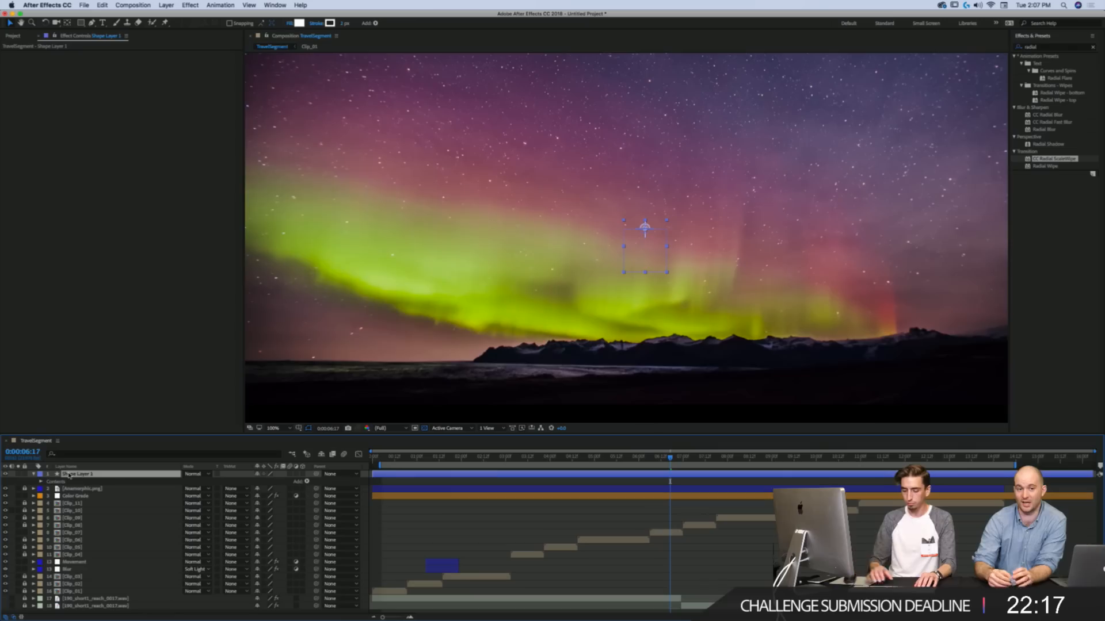
key(Return)
text(Crosshair)
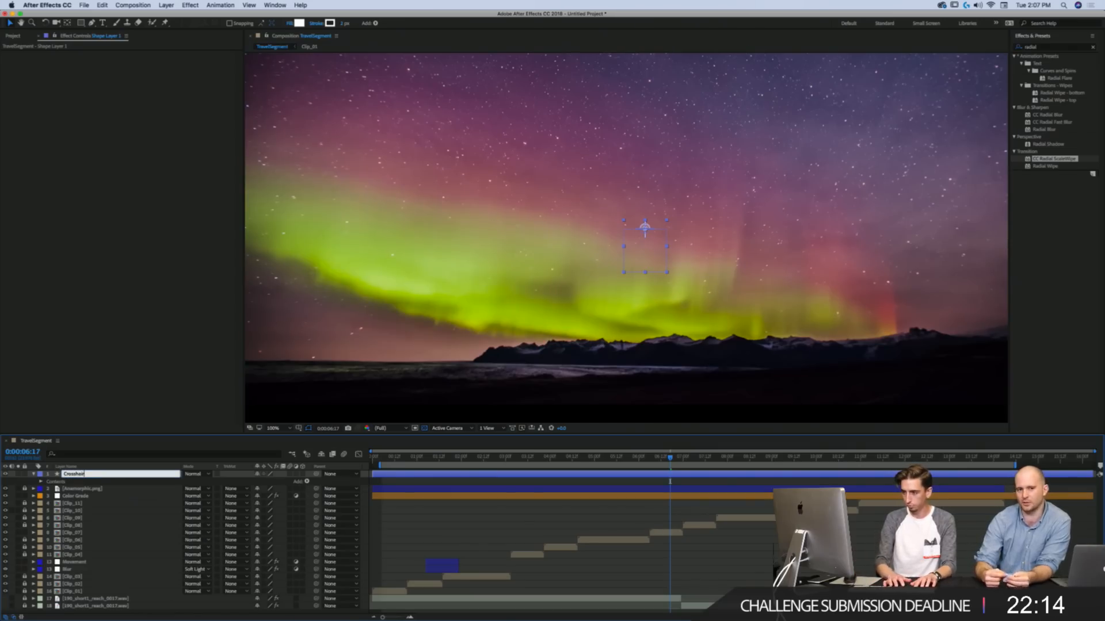
key(Return)
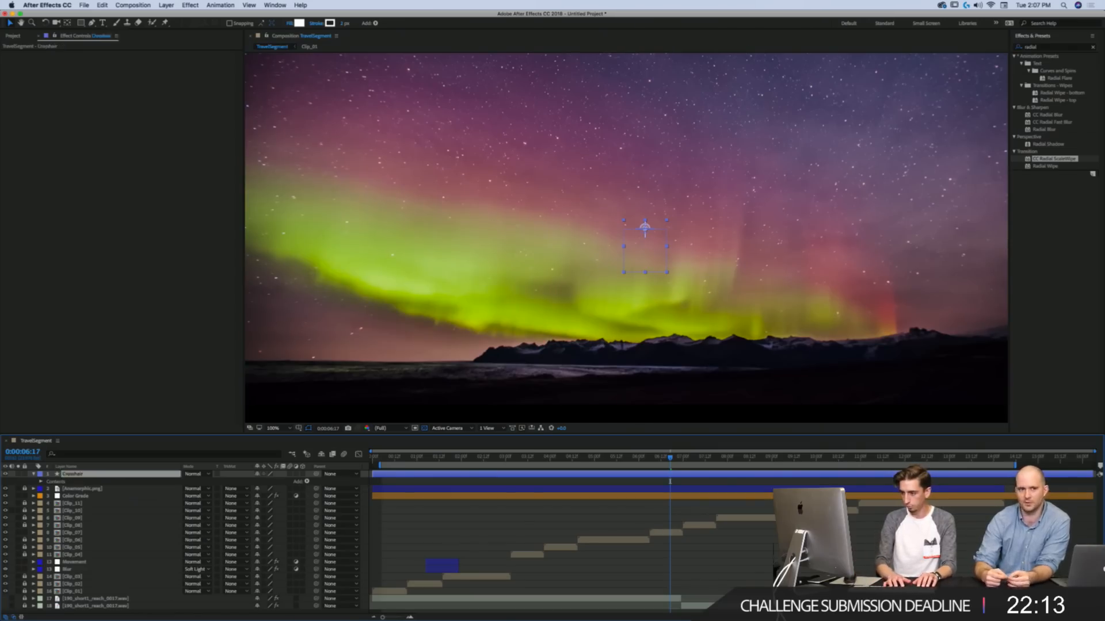
Step: Move the Crosshair layer directly above Clip_07 and align and trim it to span only that clip
drag(81, 502, 90, 529)
key(alt+bracketleft)
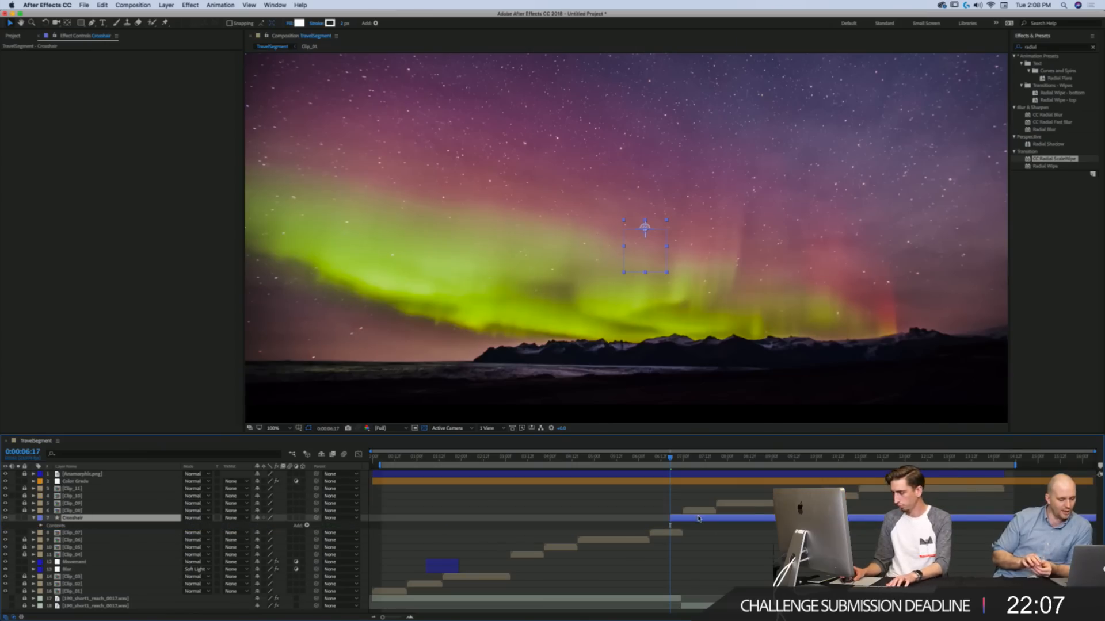
drag(698, 518, 677, 519)
click(681, 458)
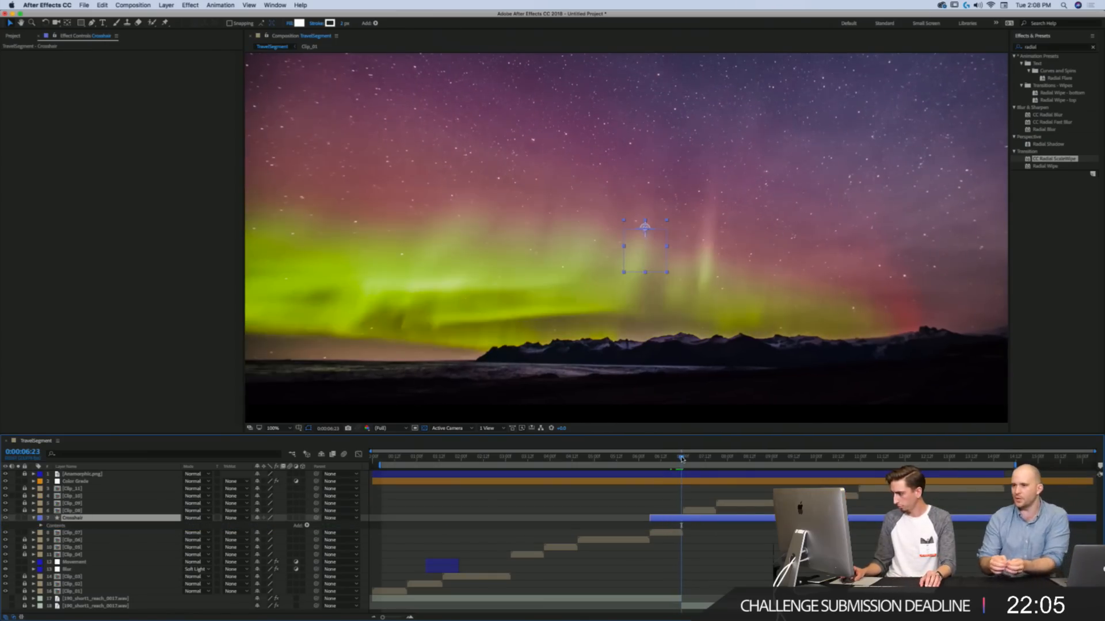
key(alt+bracketright)
click(665, 459)
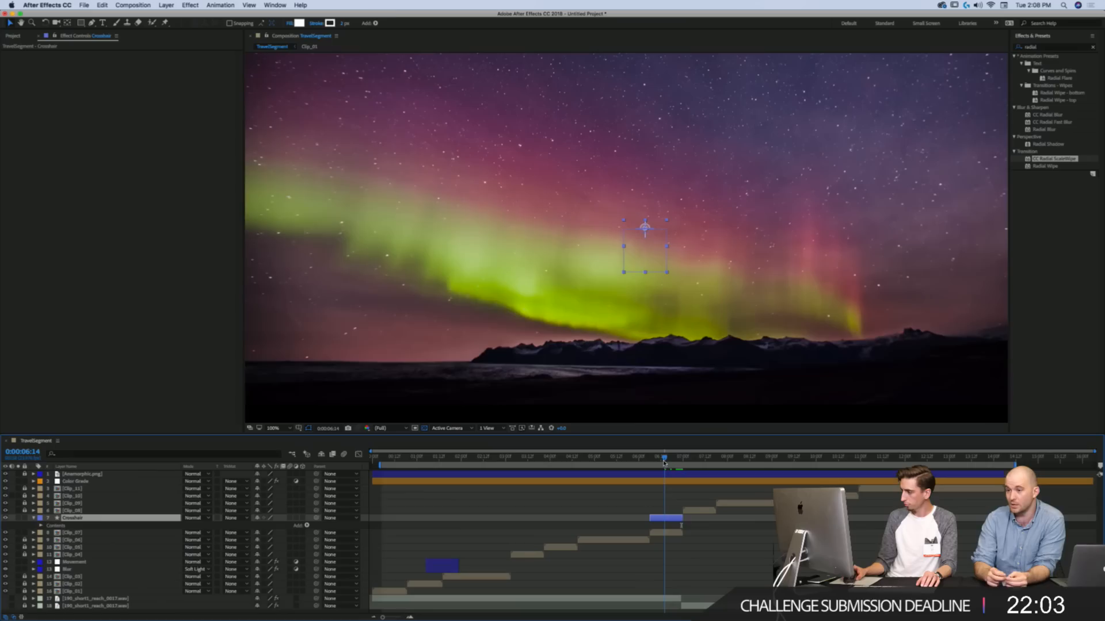
Step: Duplicate the Crosshair layer and rename the copy as Crosshair Grid
click(660, 494)
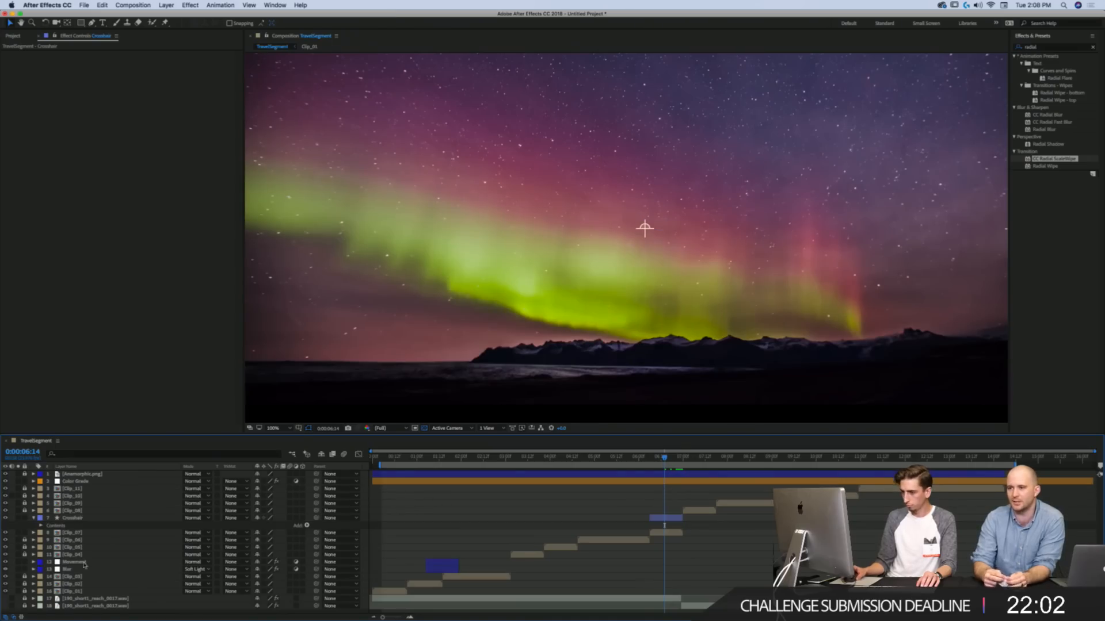
click(90, 518)
key(super+d)
key(Return)
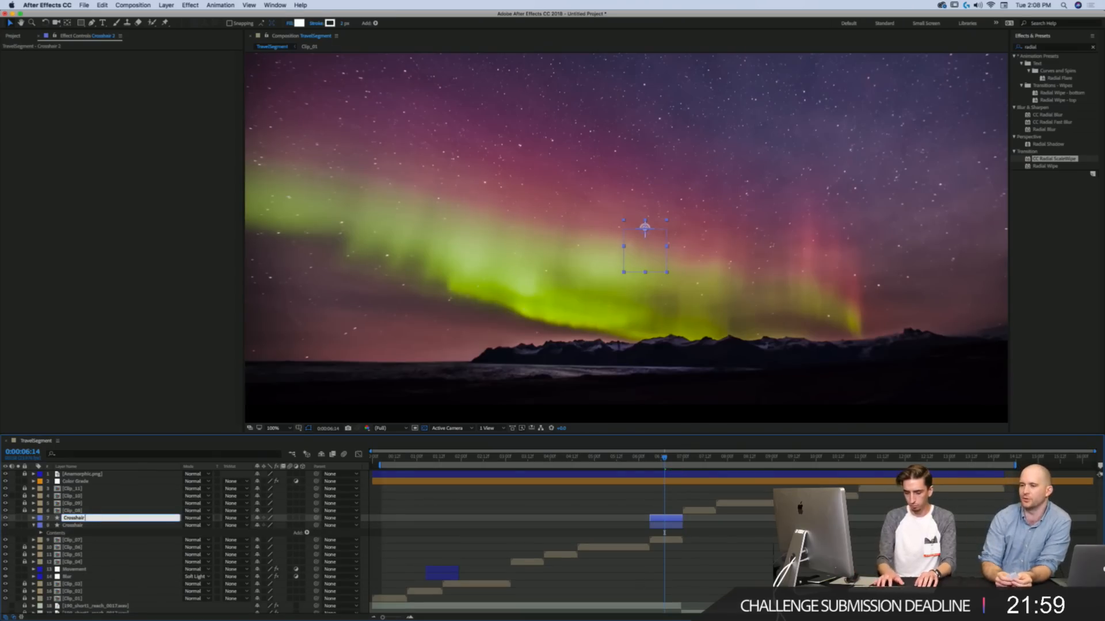
text(Crosshair Grid)
key(Return)
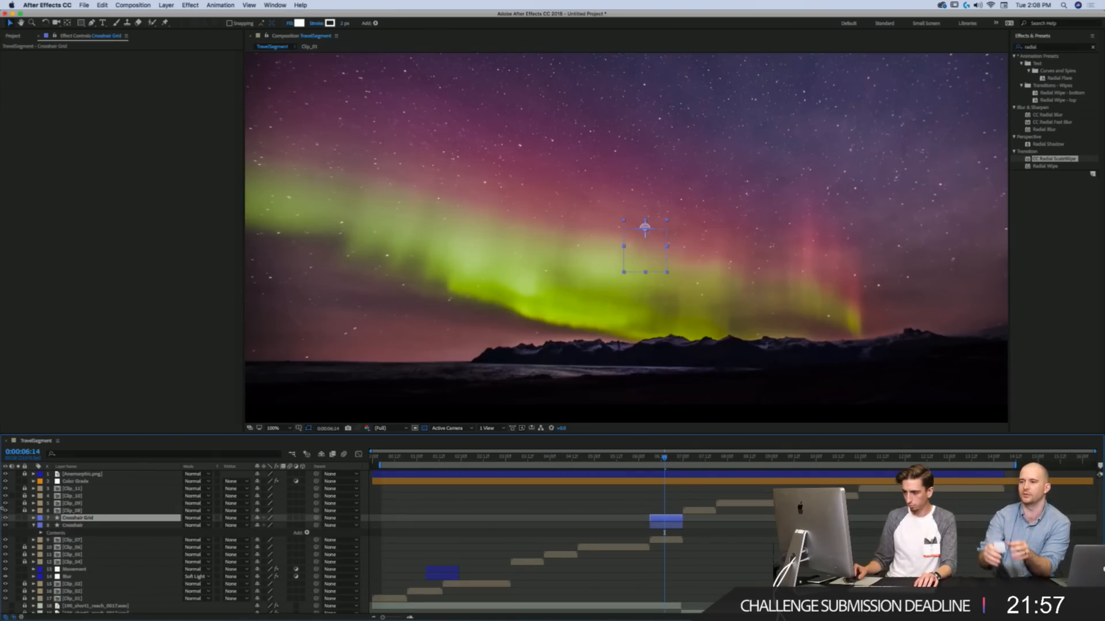
Step: Delete the half-circle group from the Crosshair Grid layer's contents, keeping only the Crosshairs group
click(33, 519)
click(41, 525)
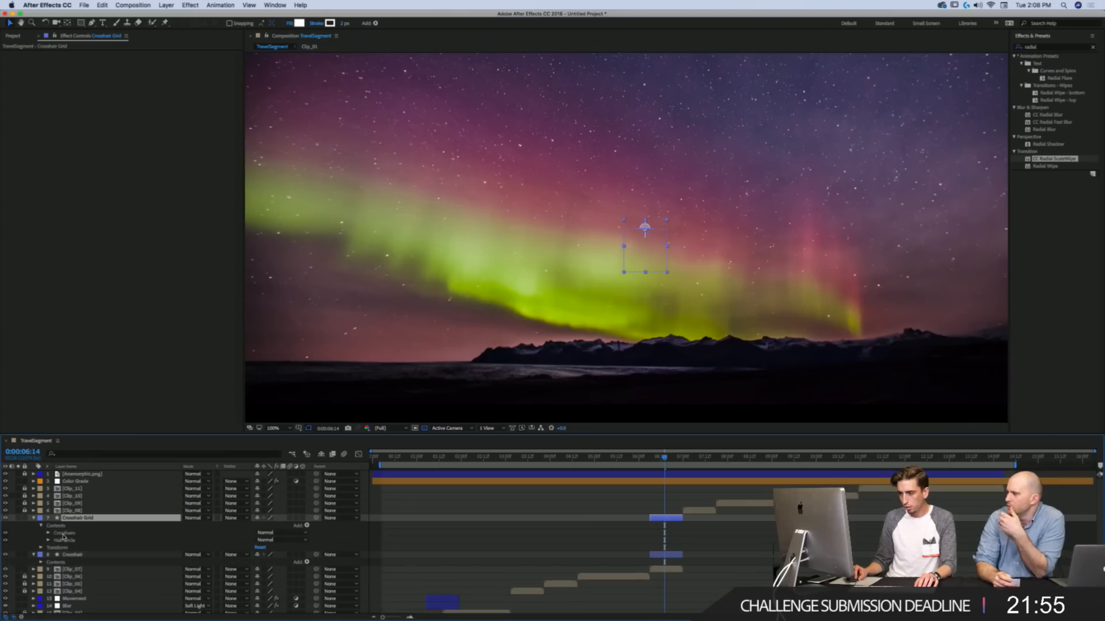
click(63, 540)
key(Delete)
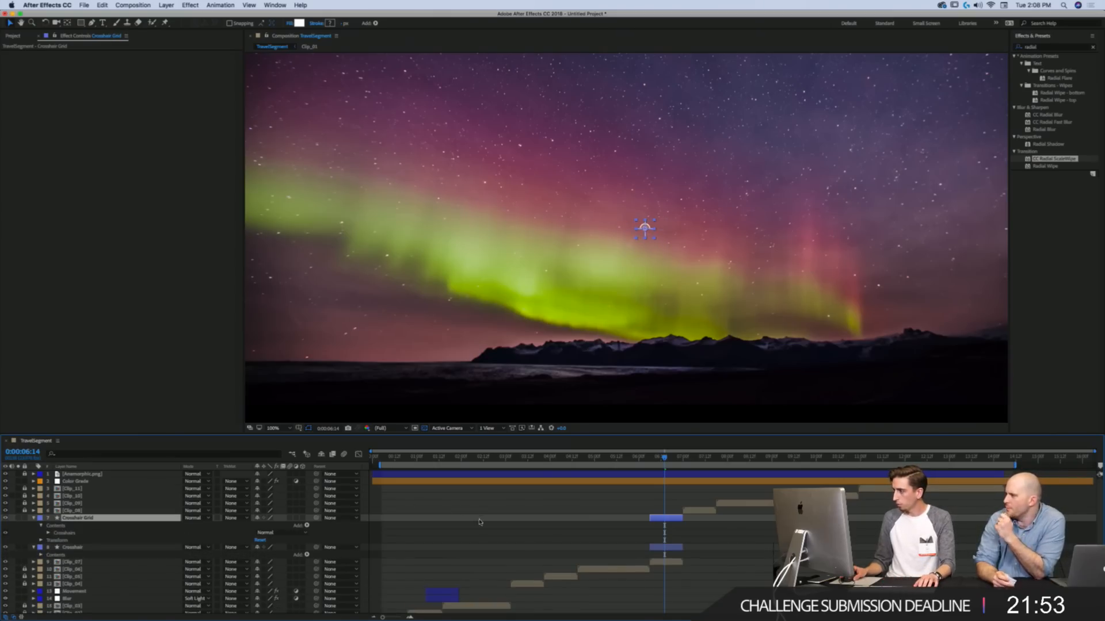
click(522, 537)
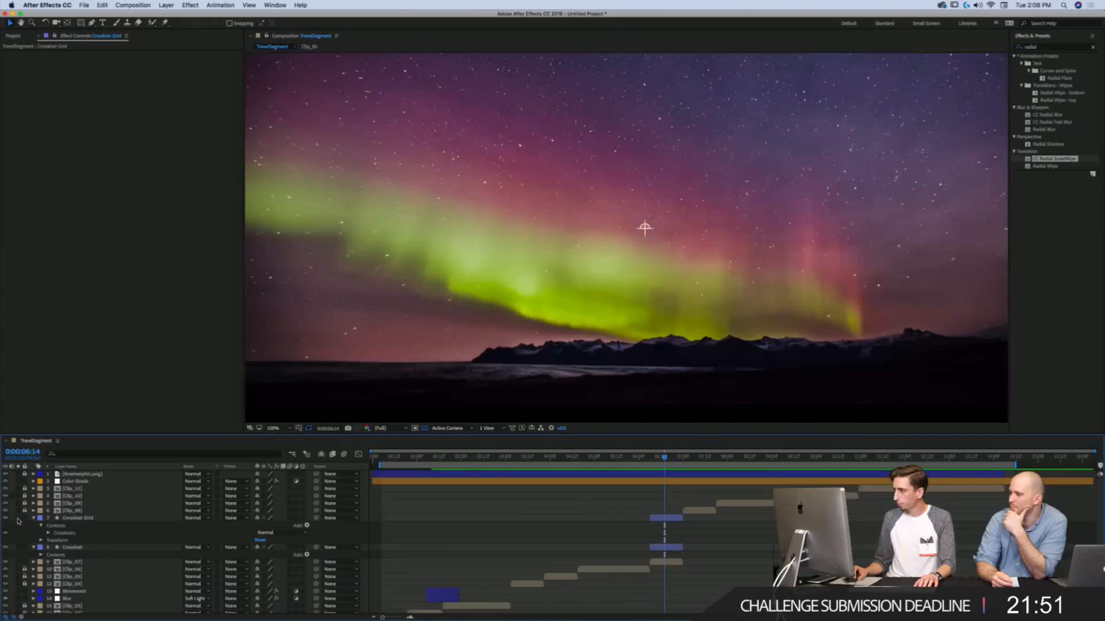
Step: Solo the Crosshair Grid layer and fit the whole composition frame in the viewer
click(80, 518)
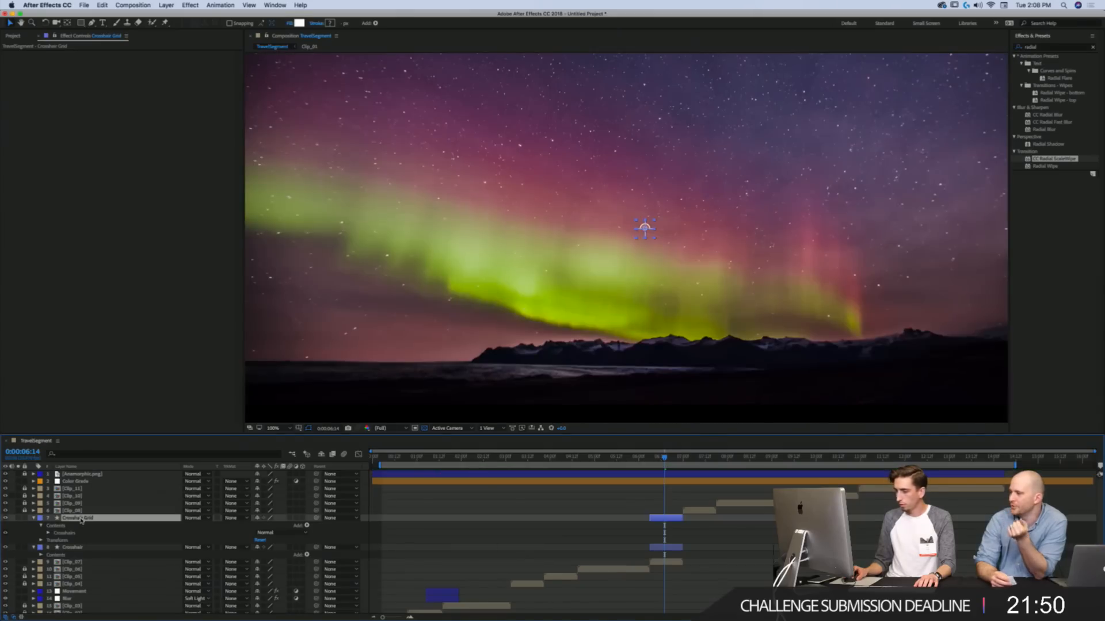
click(424, 428)
click(18, 518)
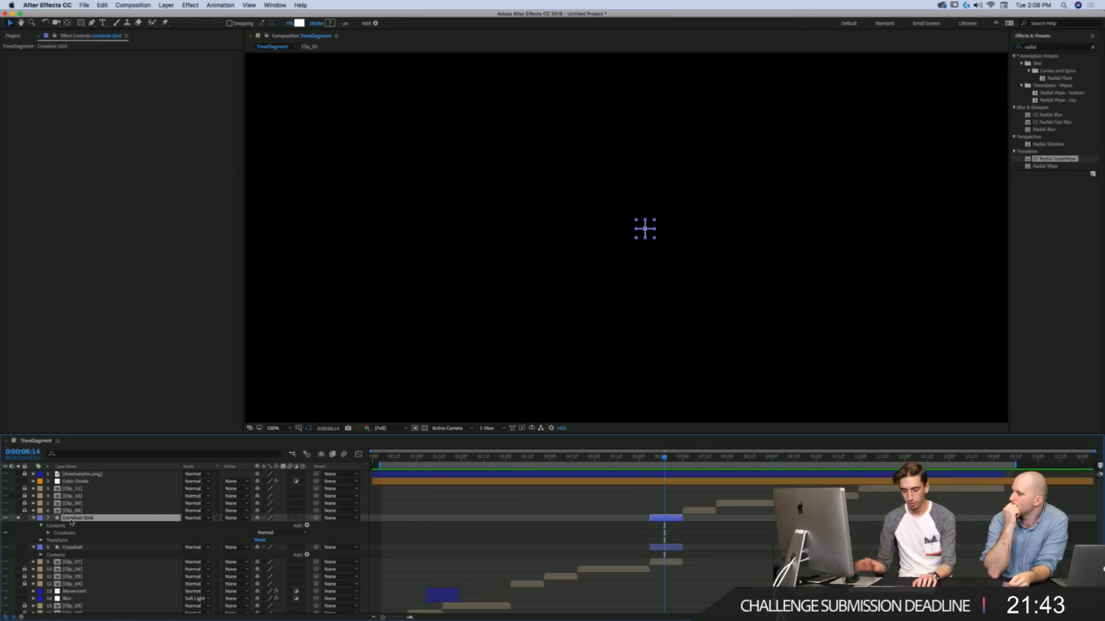
key(shift+slash)
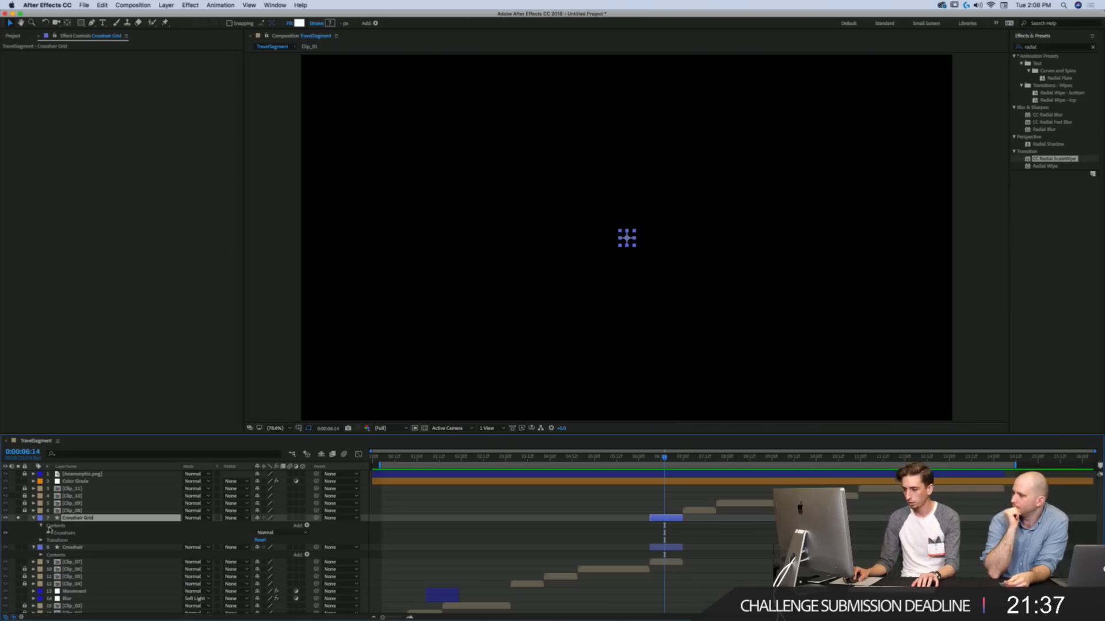
click(133, 503)
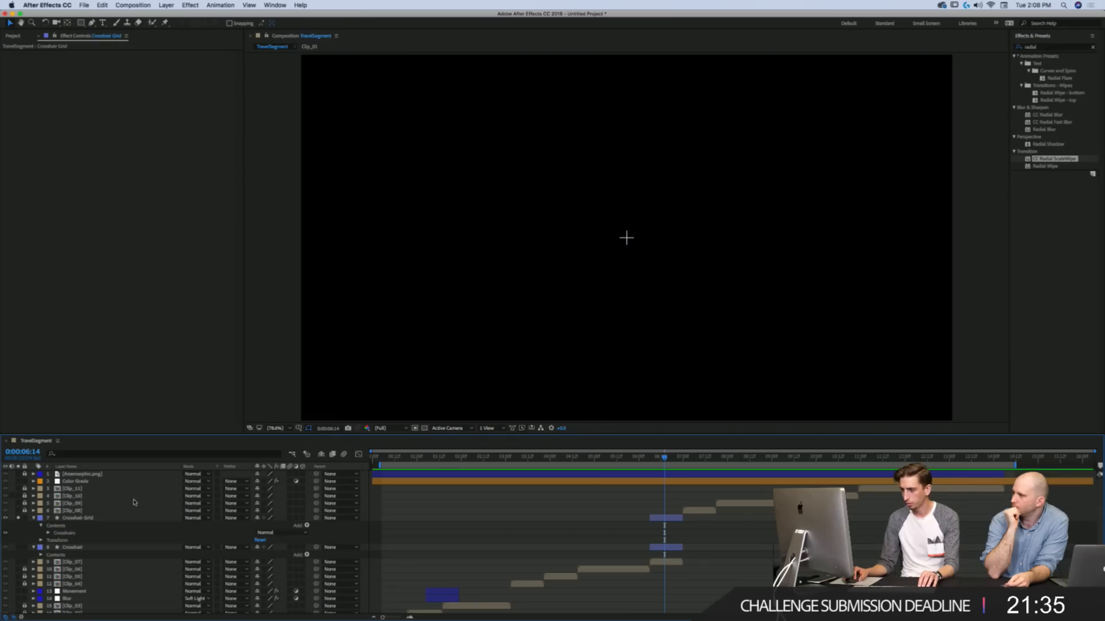
Step: Pre-compose the Crosshair Grid layer as Crosshairs_precomp, moving all attributes into the new composition
click(79, 520)
key(super+shift+c)
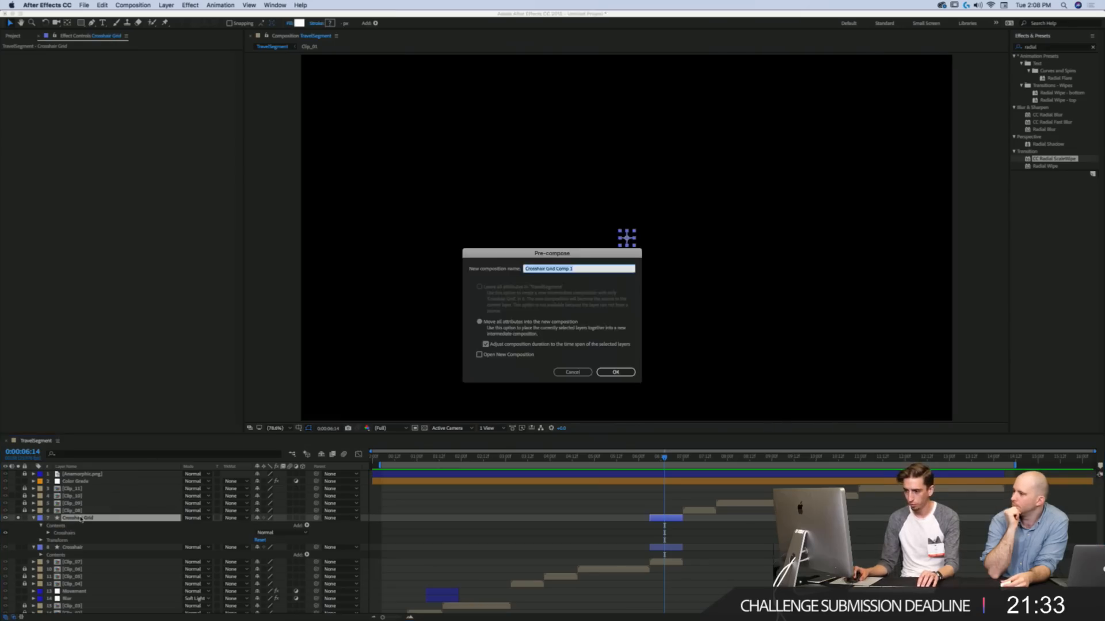
text(Crosshai)
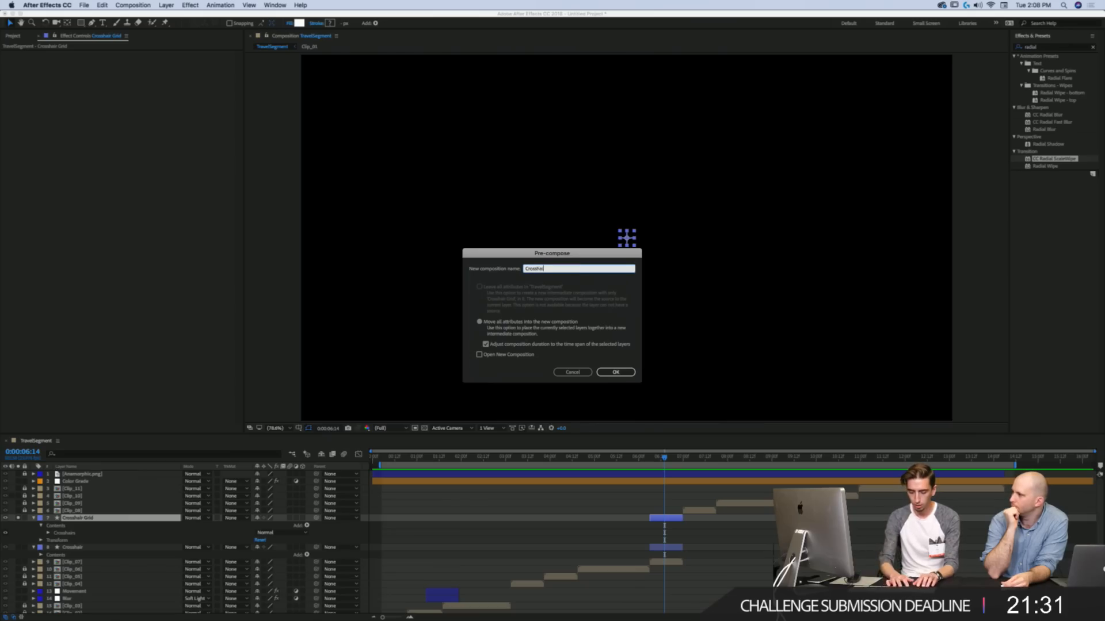
text(rs_precomp)
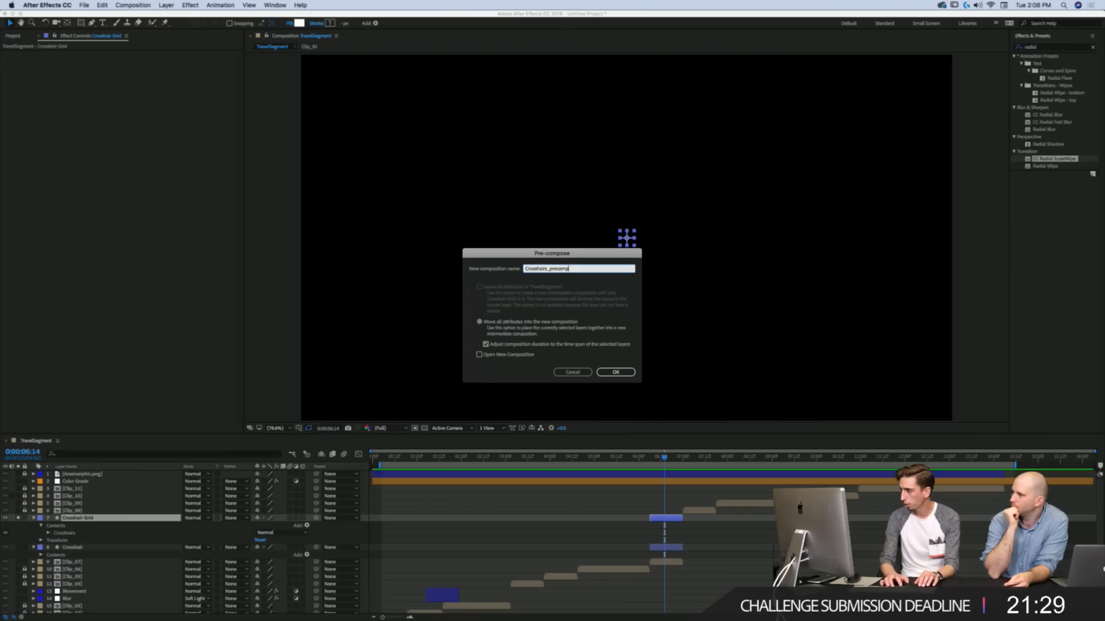
key(Return)
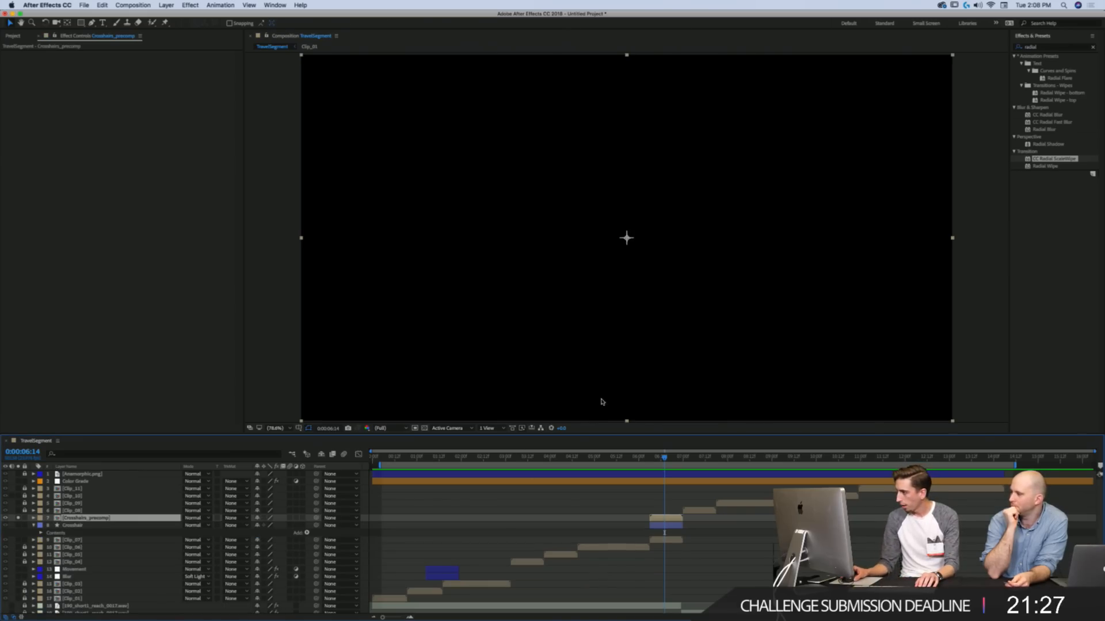
Step: Open Crosshairs_precomp and set its composition size to 150 by 150 px
double_click(615, 297)
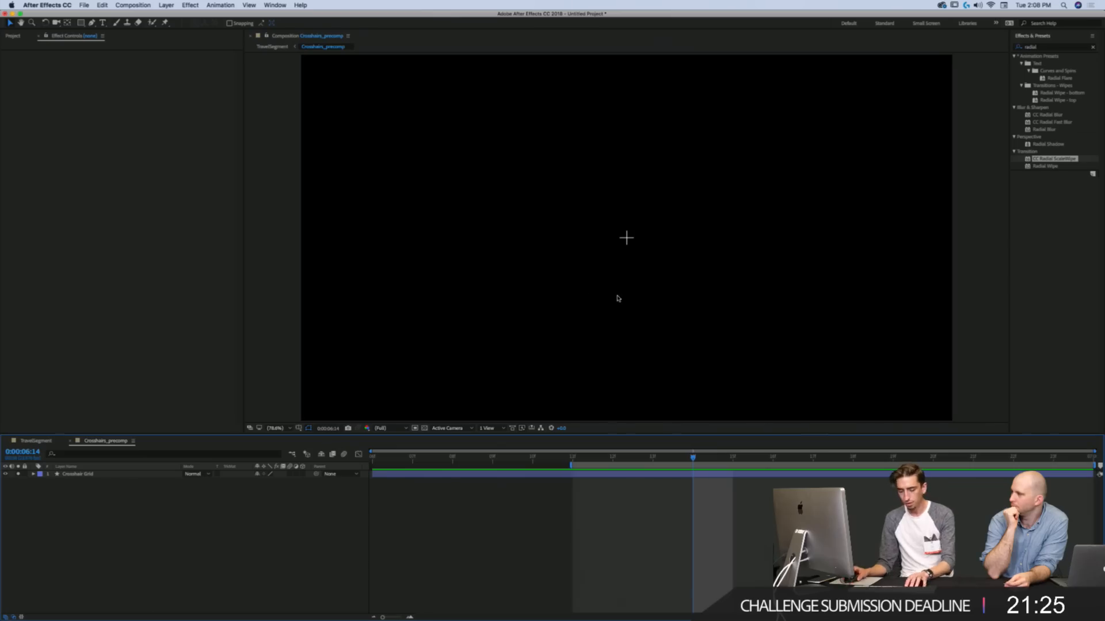
key(super+k)
click(115, 186)
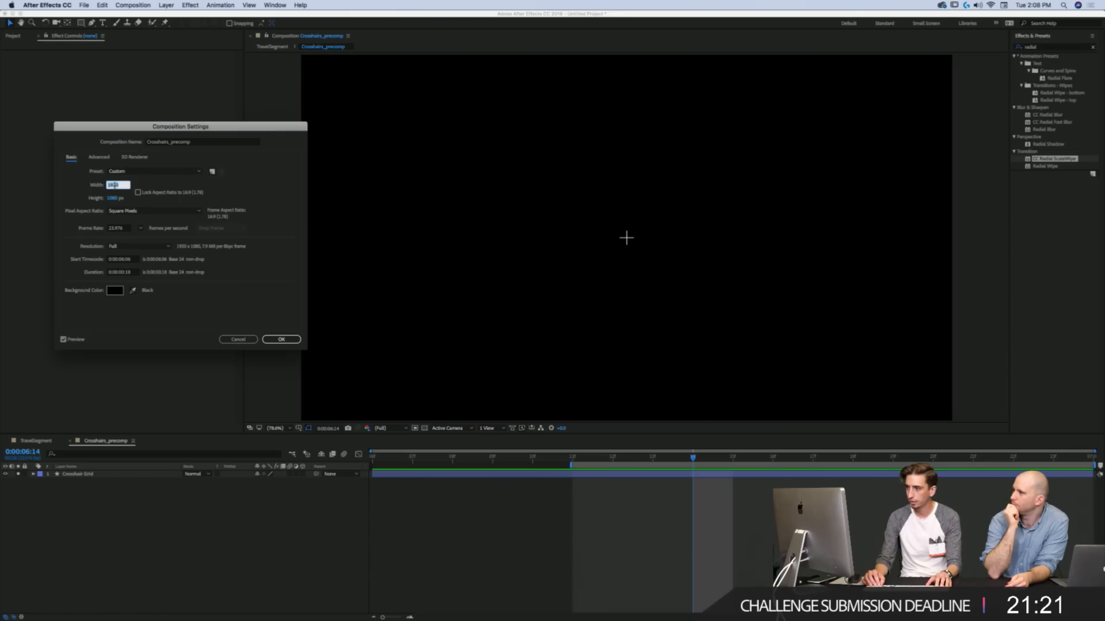
text(150)
key(Tab)
text(150)
key(Return)
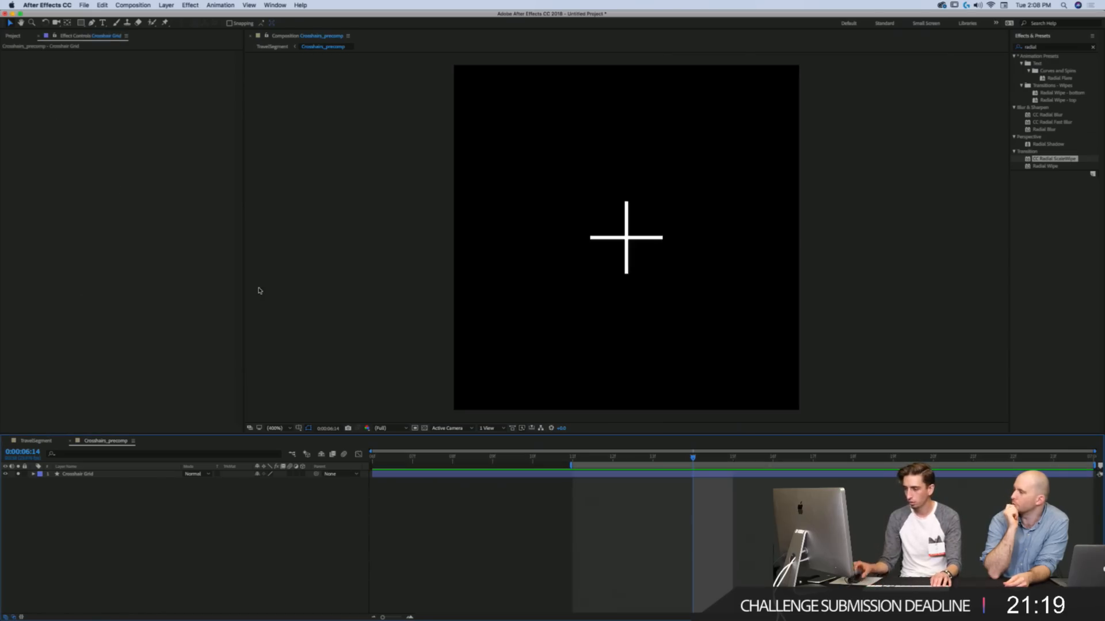
Step: Apply Motion Tile to Crosshairs_precomp in TravelSegment and enlarge its output width and height to repeat the crosshair across the frame
click(70, 441)
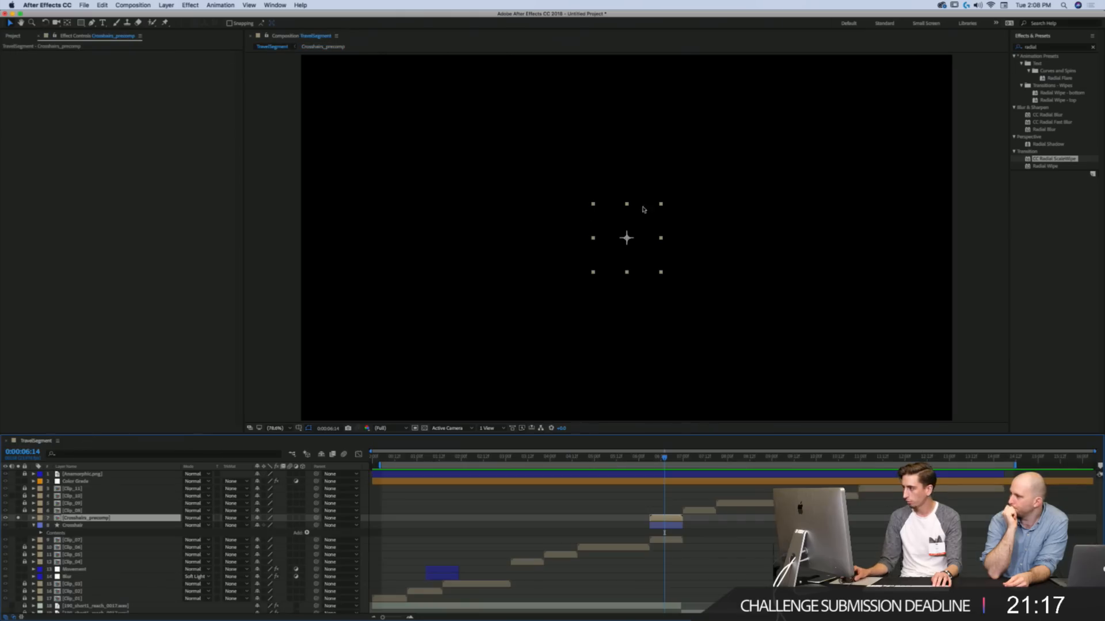
drag(1045, 48, 1005, 42)
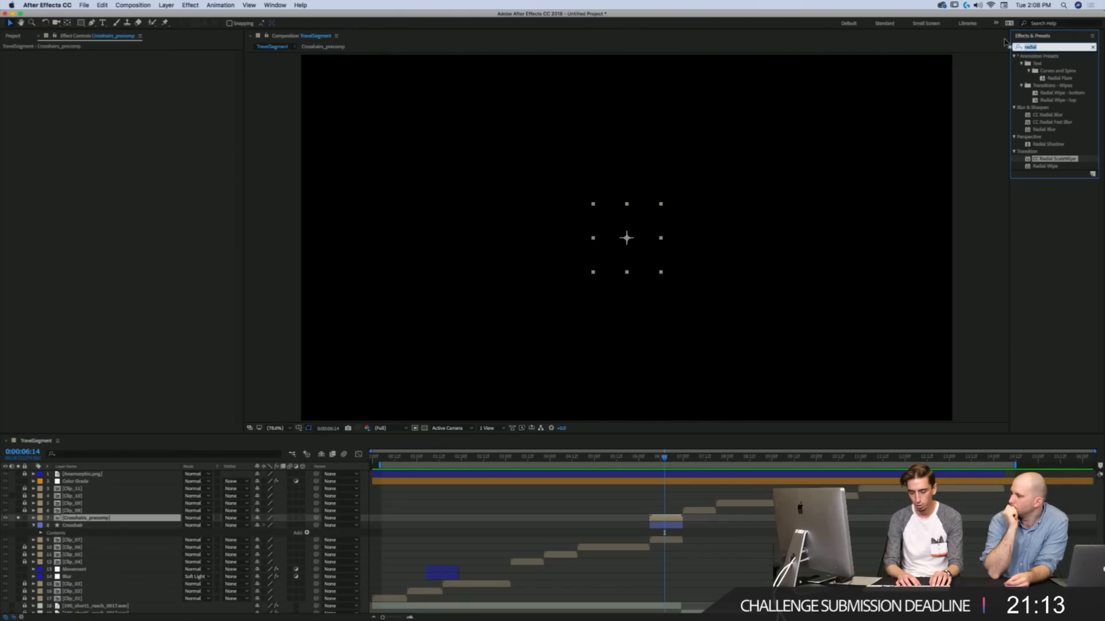
text(motion til)
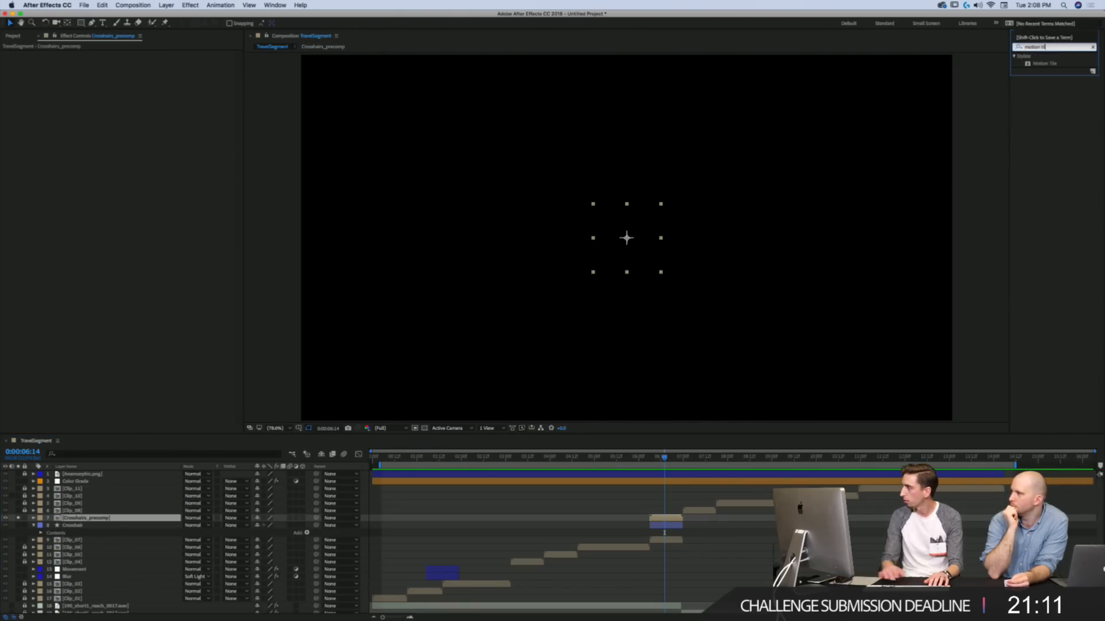
drag(1044, 64, 613, 208)
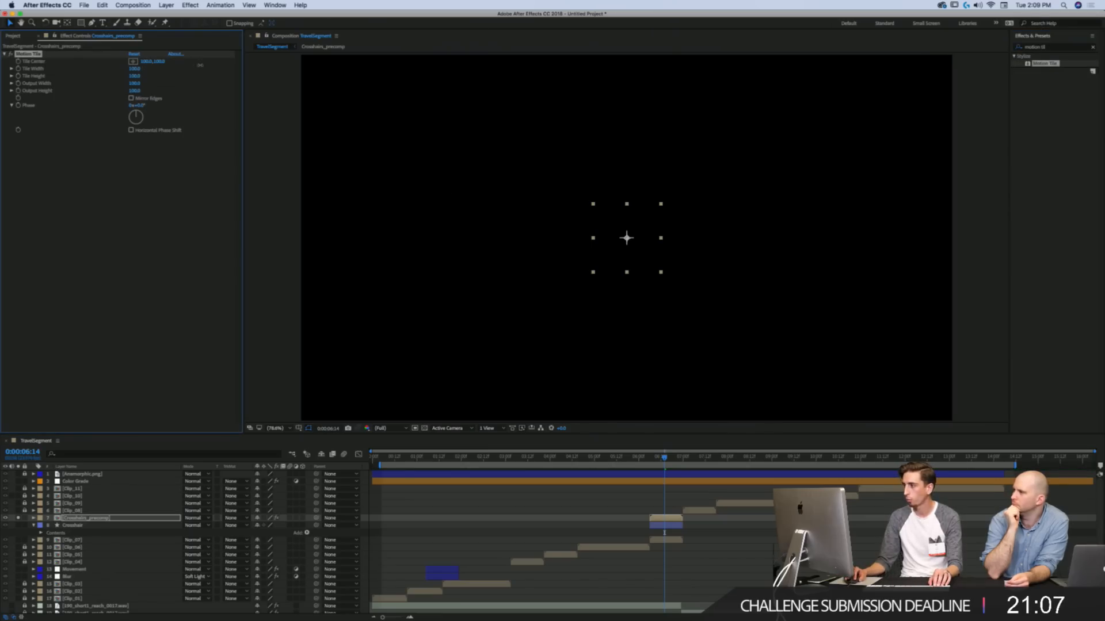
drag(134, 83, 167, 89)
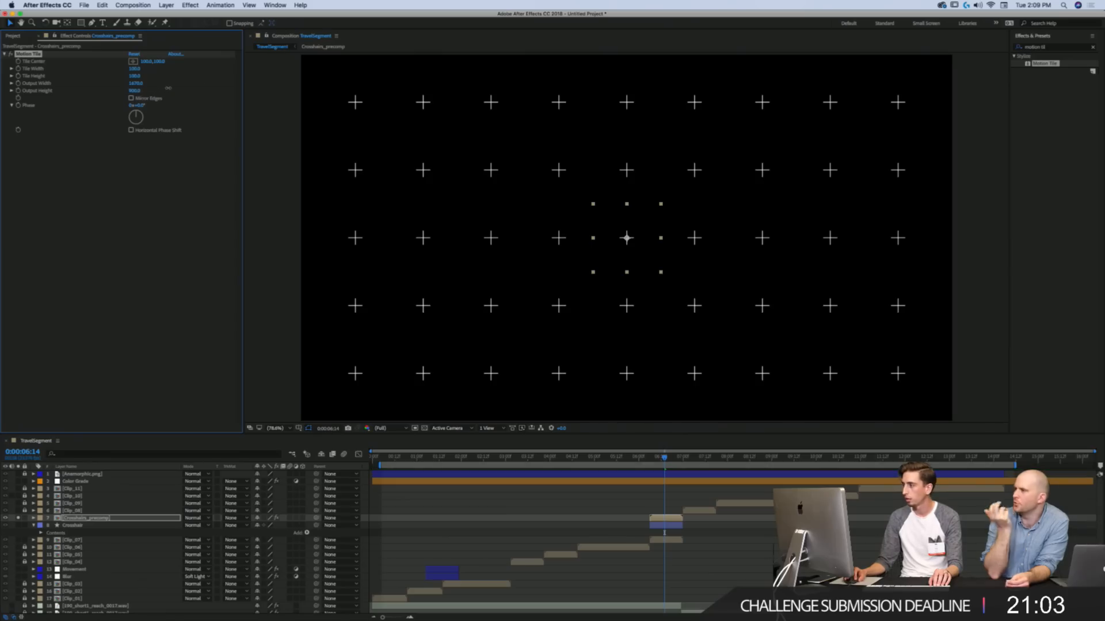
Step: Raise the Motion Tile output width and height further, to over 1100 each, so the pattern extends beyond the frame
key(z)
alt+click(577, 194)
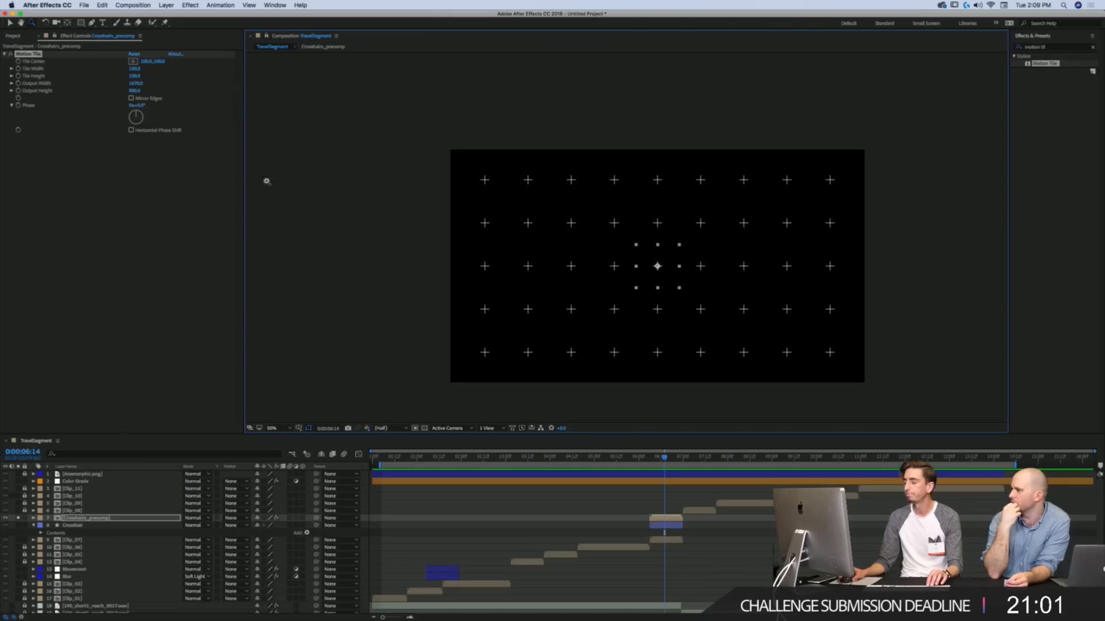
key(v)
mouse_move(140, 91)
mouse_down()
mouse_move(109, 91)
mouse_move(149, 88)
mouse_move(120, 83)
mouse_up()
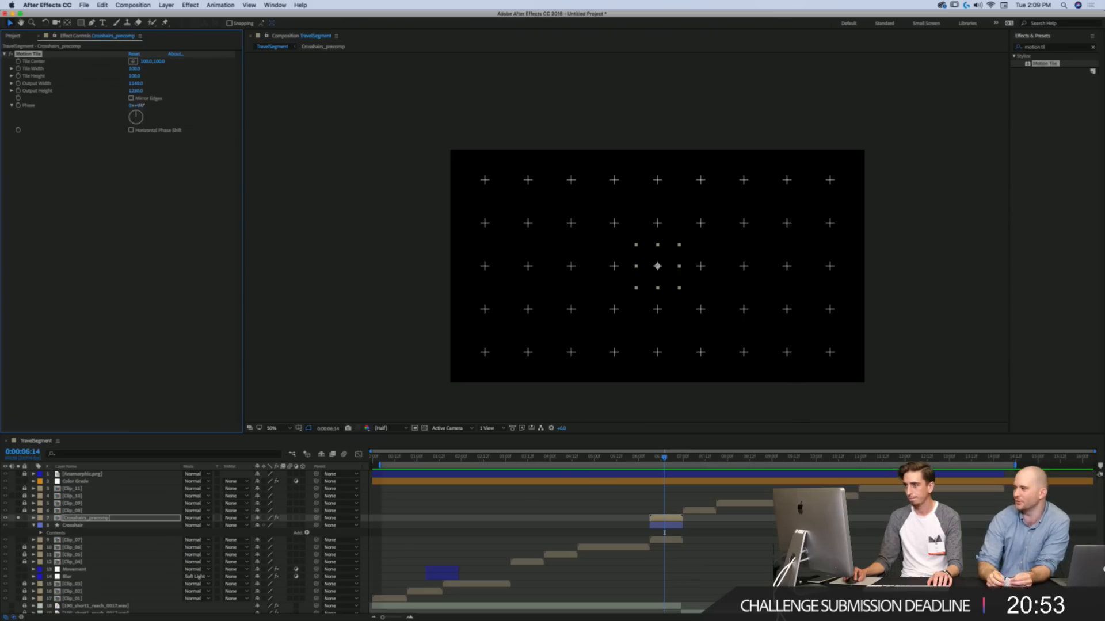
Step: Set the Motion Tile phase to 180° to stagger the crosshair columns, and turn off the precomp's solo
drag(137, 105, 219, 103)
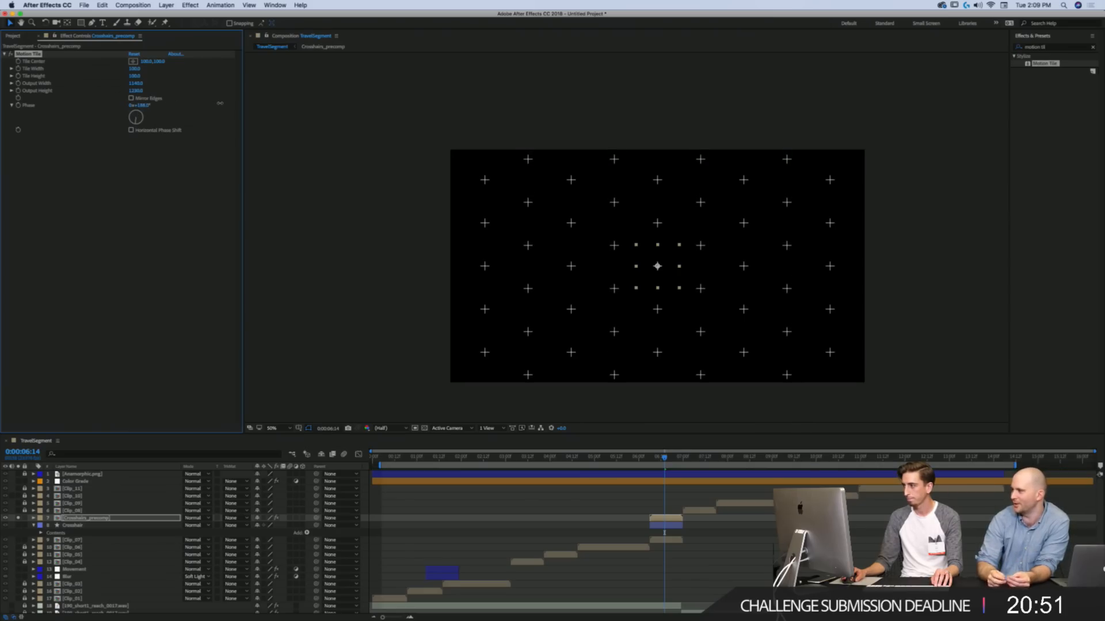
click(141, 105)
text(180)
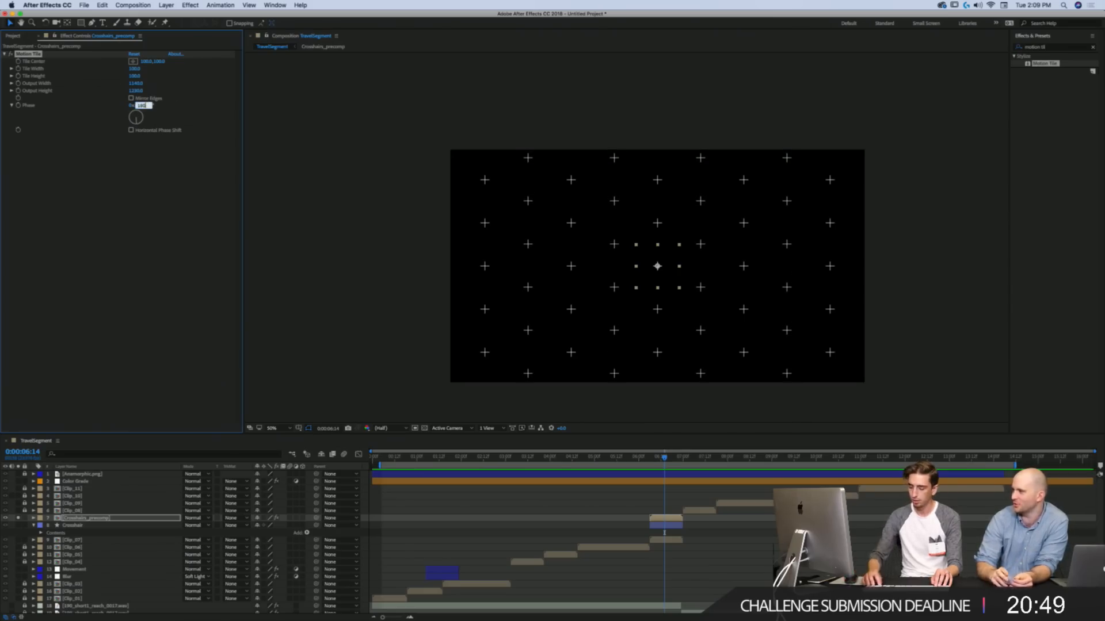
key(Return)
click(18, 520)
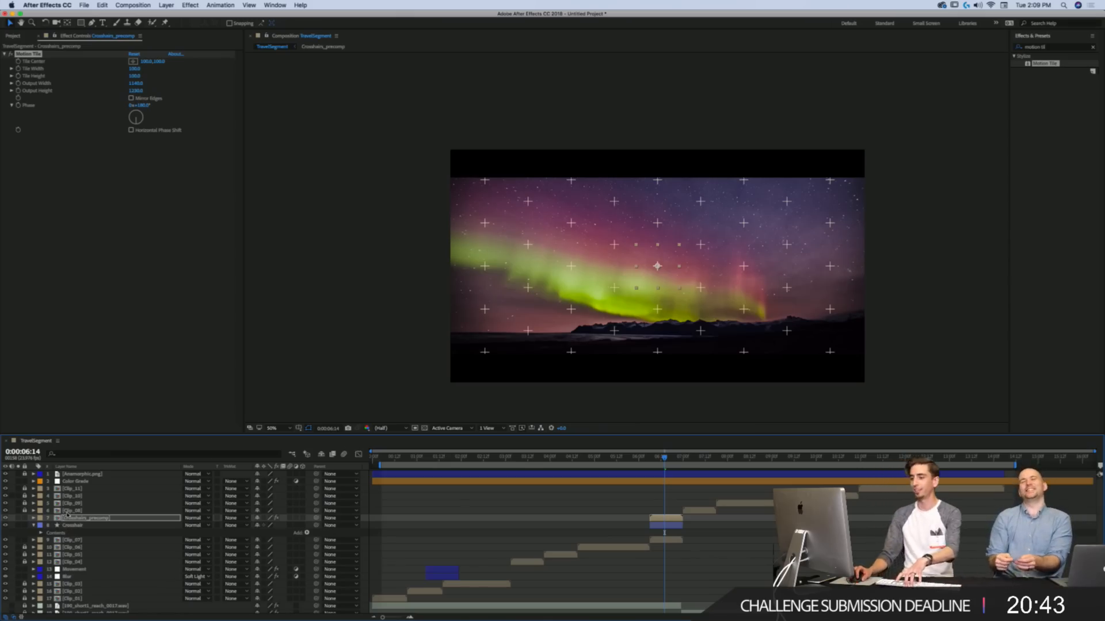
Step: Reveal the Crosshair Grid layer's Scale in Crosshairs_precomp and lock the viewer to TravelSegment while the precomp's timeline is open
double_click(64, 518)
click(132, 475)
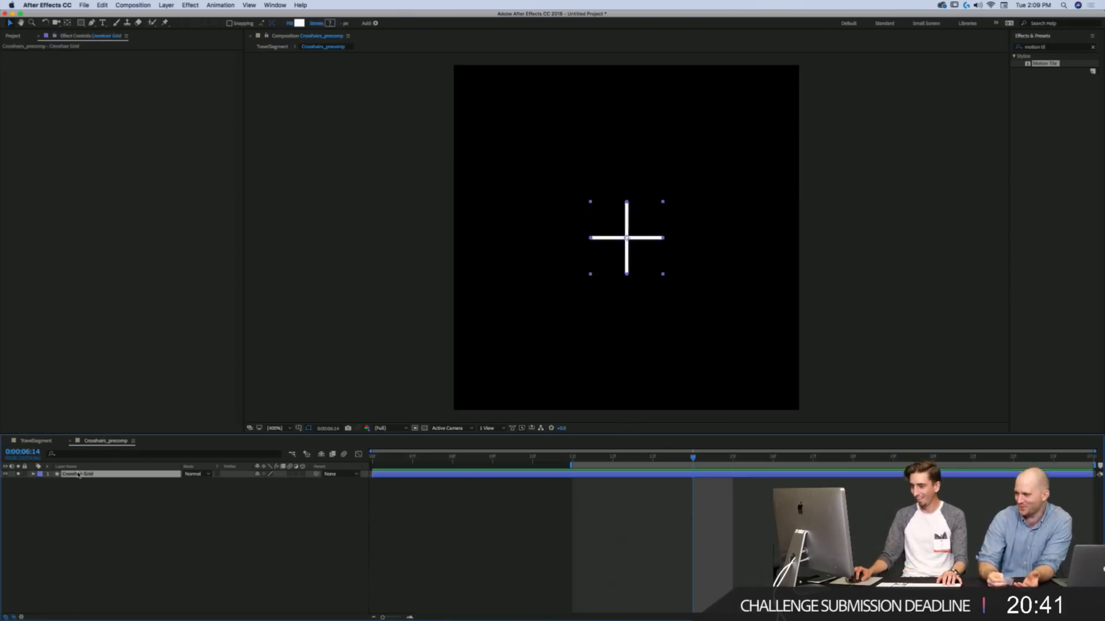
key(s)
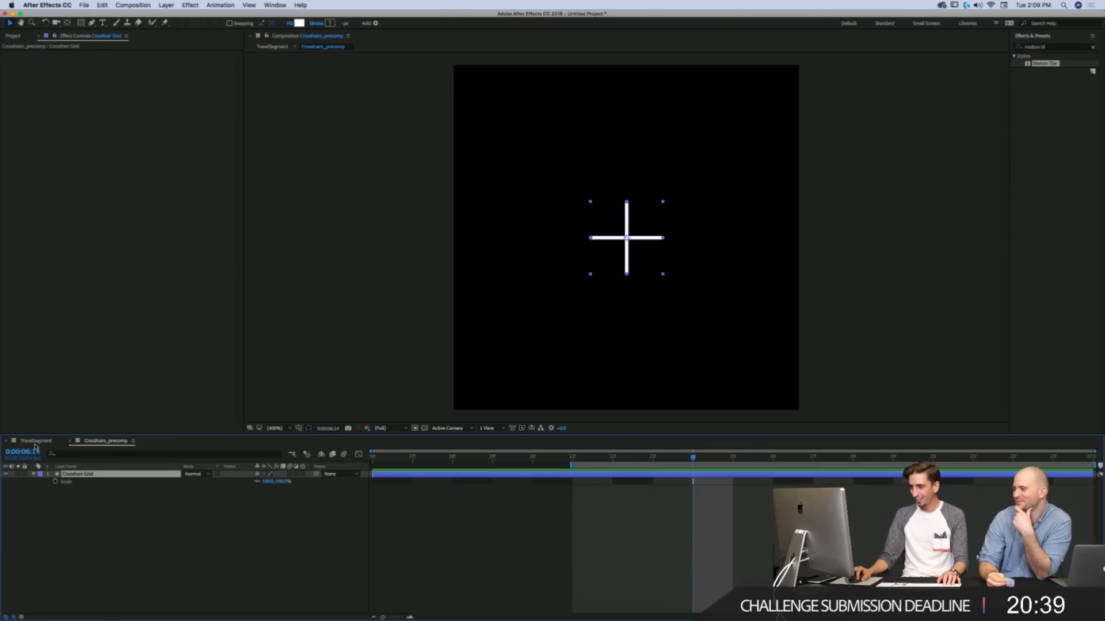
click(272, 46)
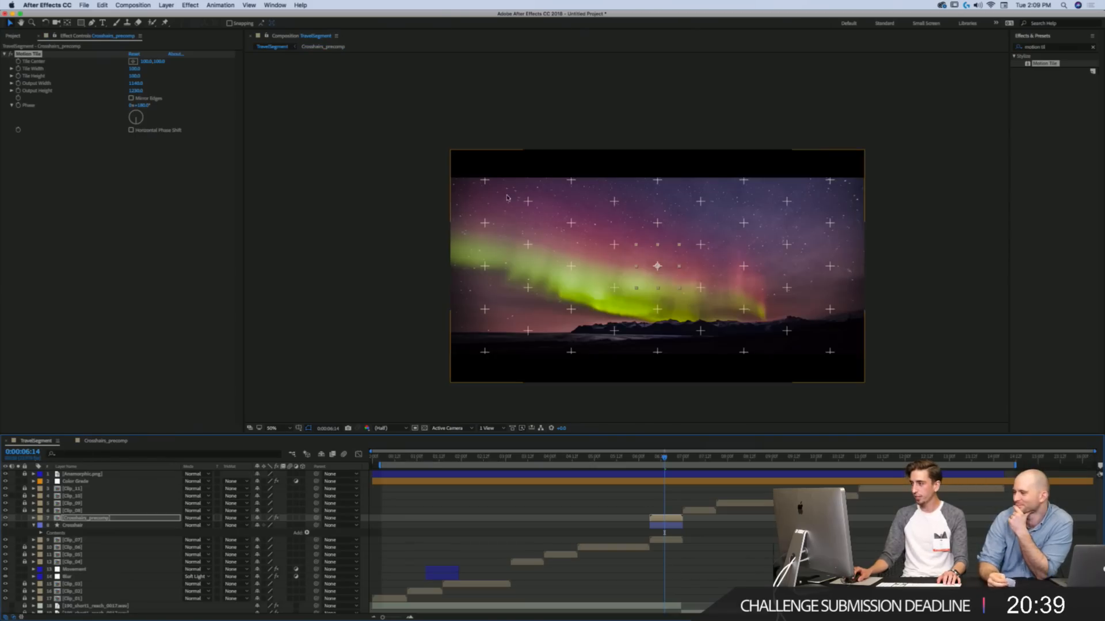
click(271, 42)
click(105, 441)
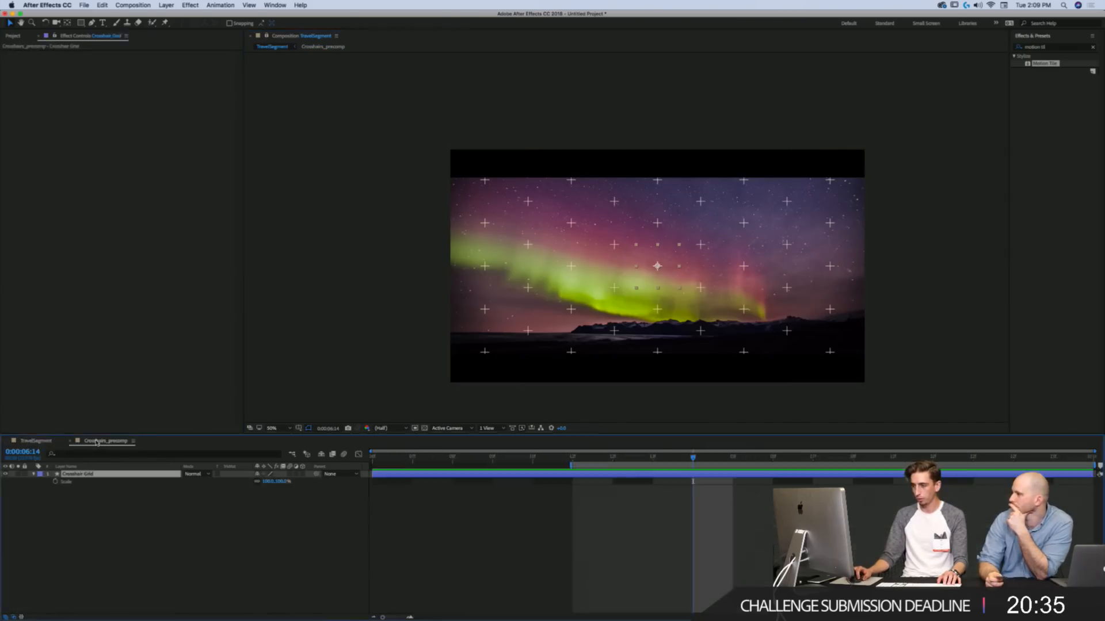
Step: Scale the Crosshair Grid layer down to about 52% and add a Scale keyframe at the precomp's first frame, 0:00:06:06
click(268, 482)
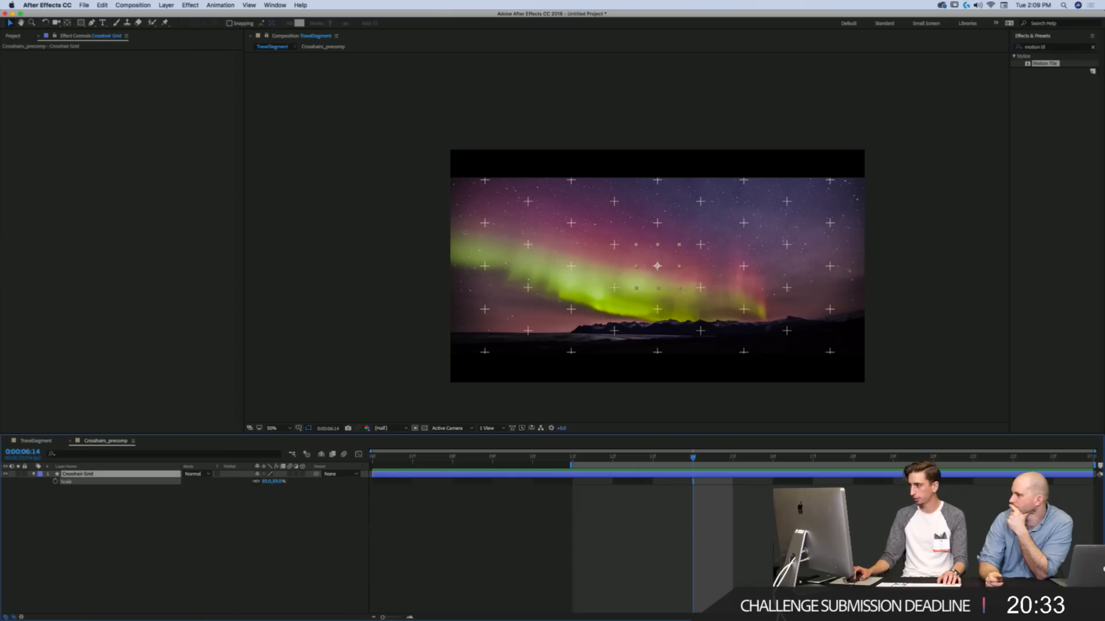
text(45)
key(Return)
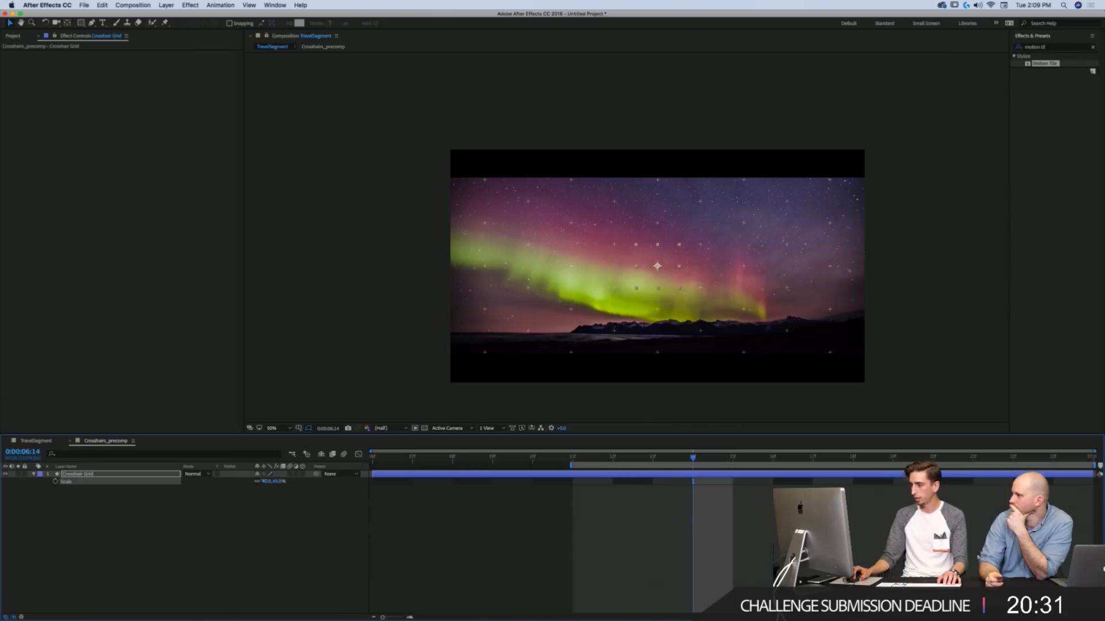
drag(261, 484, 261, 484)
drag(614, 458, 372, 459)
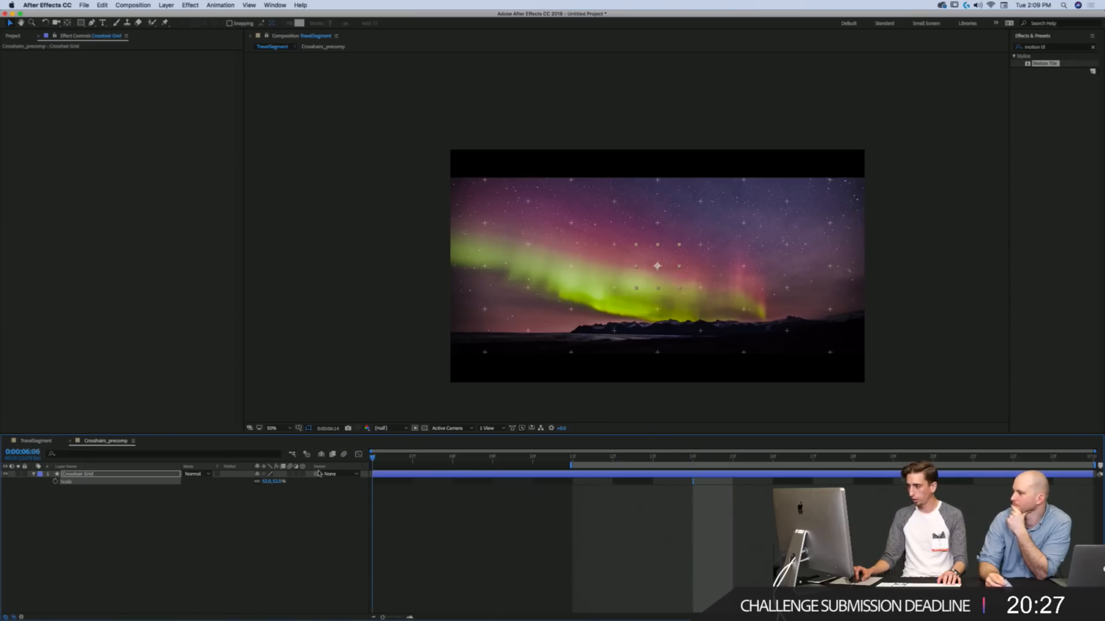
click(55, 483)
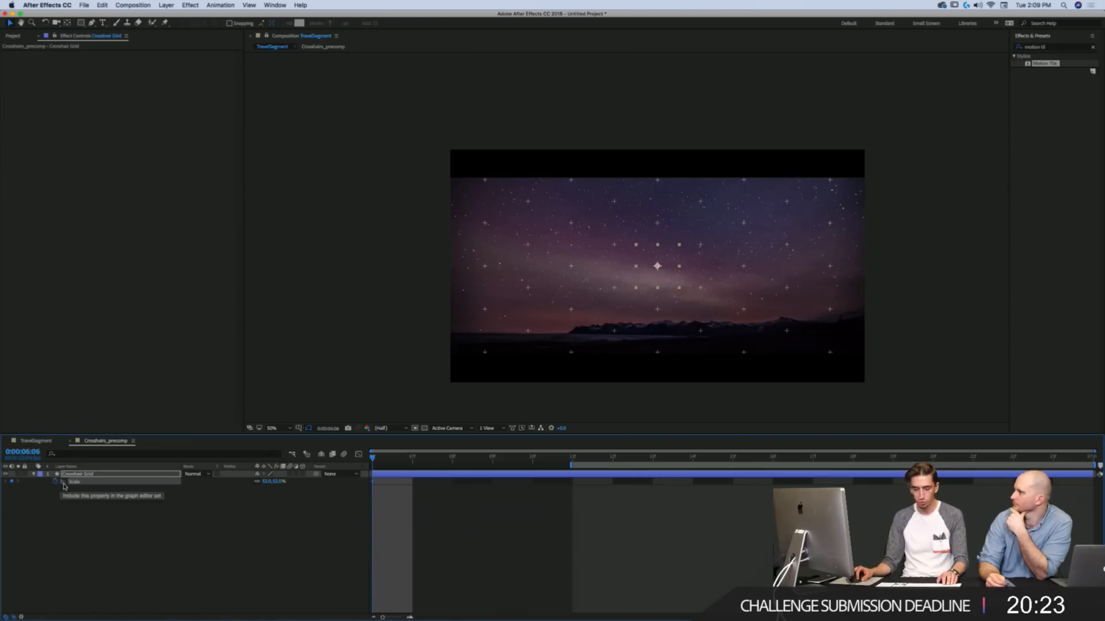
Step: Add a Rotation keyframe to the Crosshair Grid layer and shift its Scale and Rotation keyframes later to 0:00:06:11
key(shift+r)
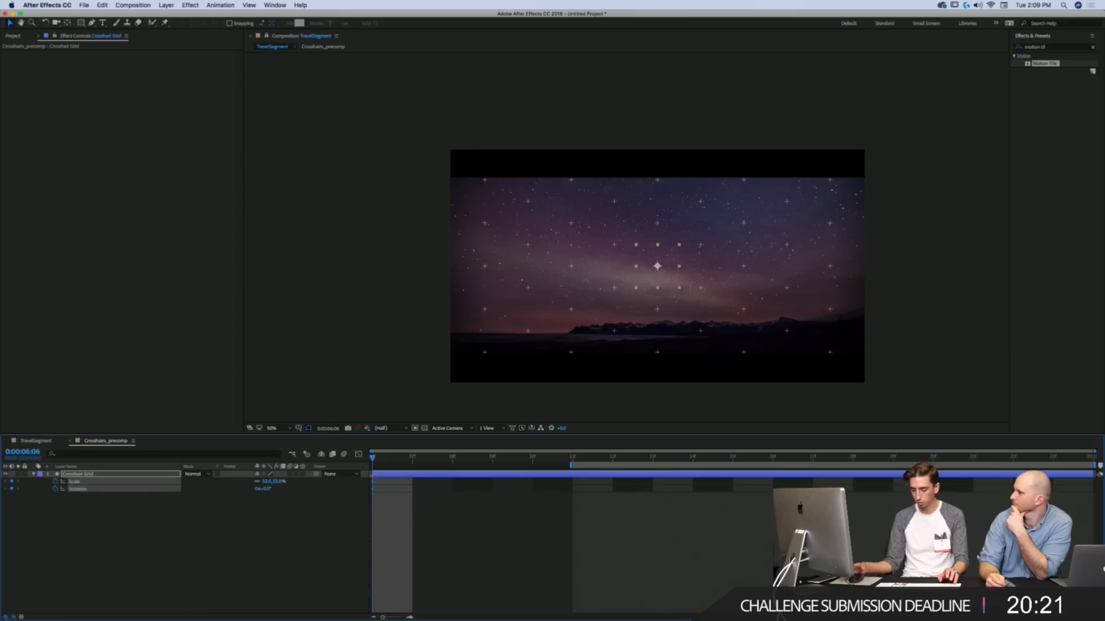
key(alt+Right)
key(alt+Right)
key(alt+Right)
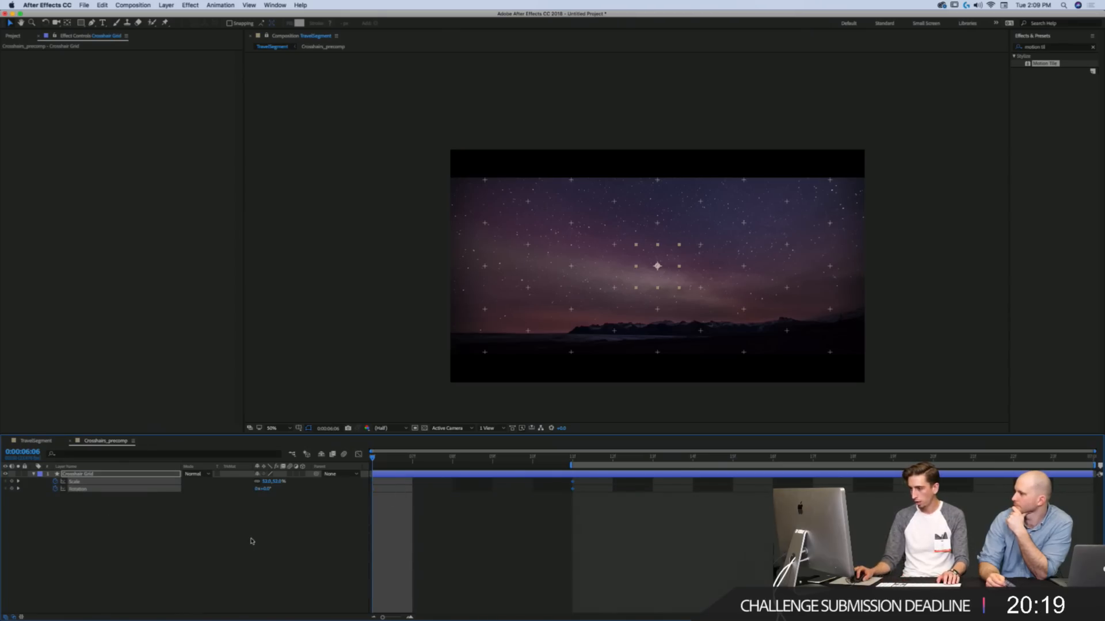
Step: Keyframe the Crosshair Grid layer's Scale at 0% and Rotation at -135° on the precomp's first frame, 0:00:06:06
click(253, 540)
click(280, 482)
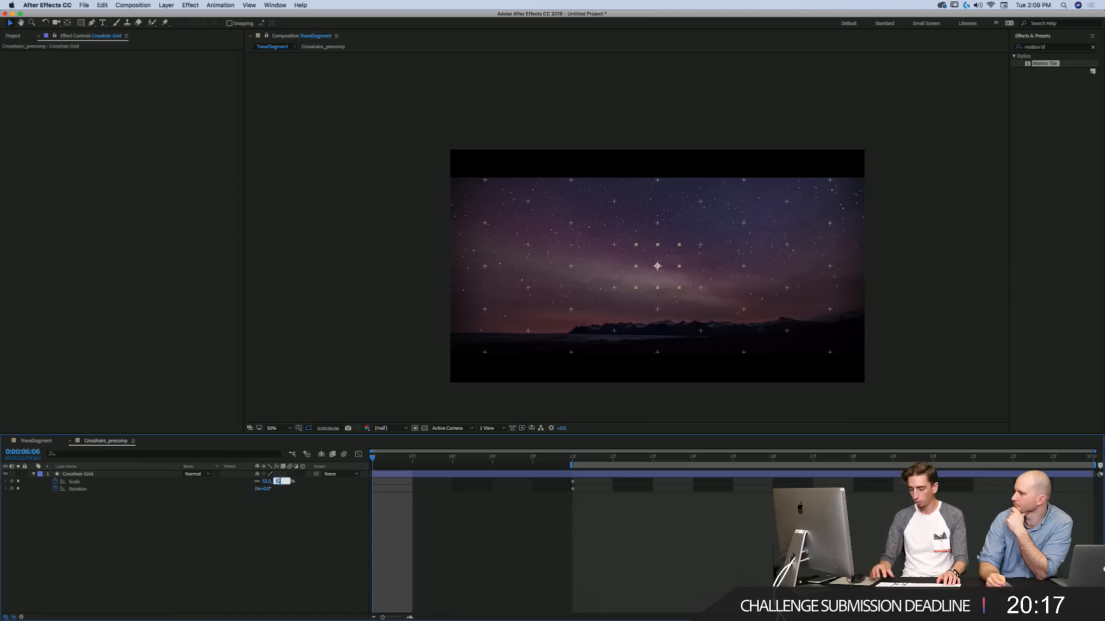
text(0)
key(Return)
drag(259, 489, 207, 491)
Step: Set the precomp's work area to run from its first frame to about 0:00:06:16
drag(577, 465, 295, 445)
key(space)
key(space)
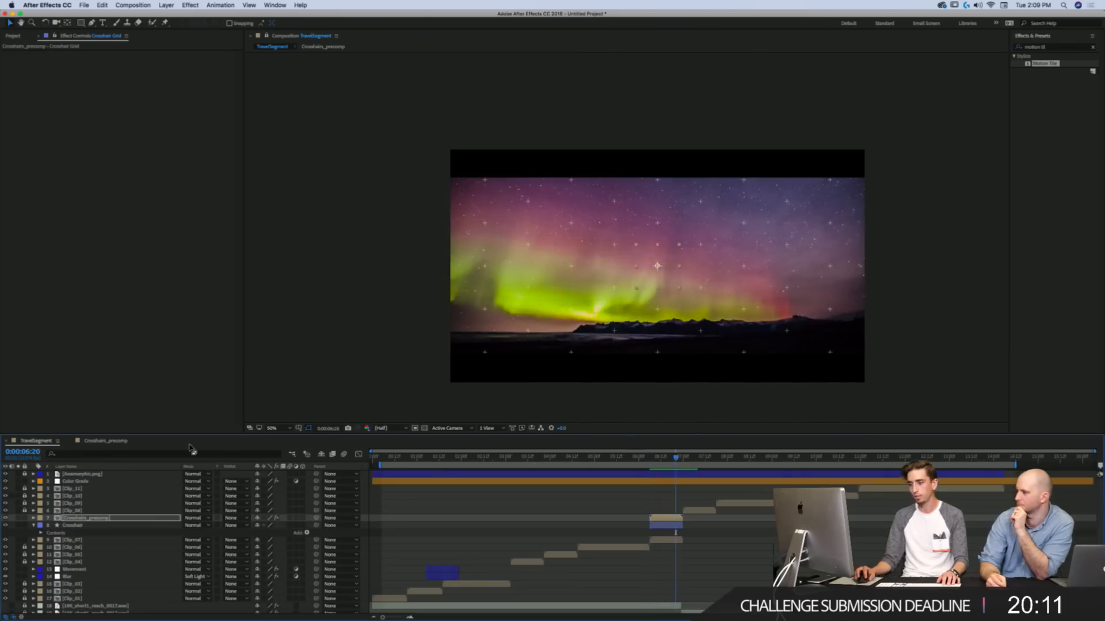
click(115, 442)
drag(515, 459, 734, 476)
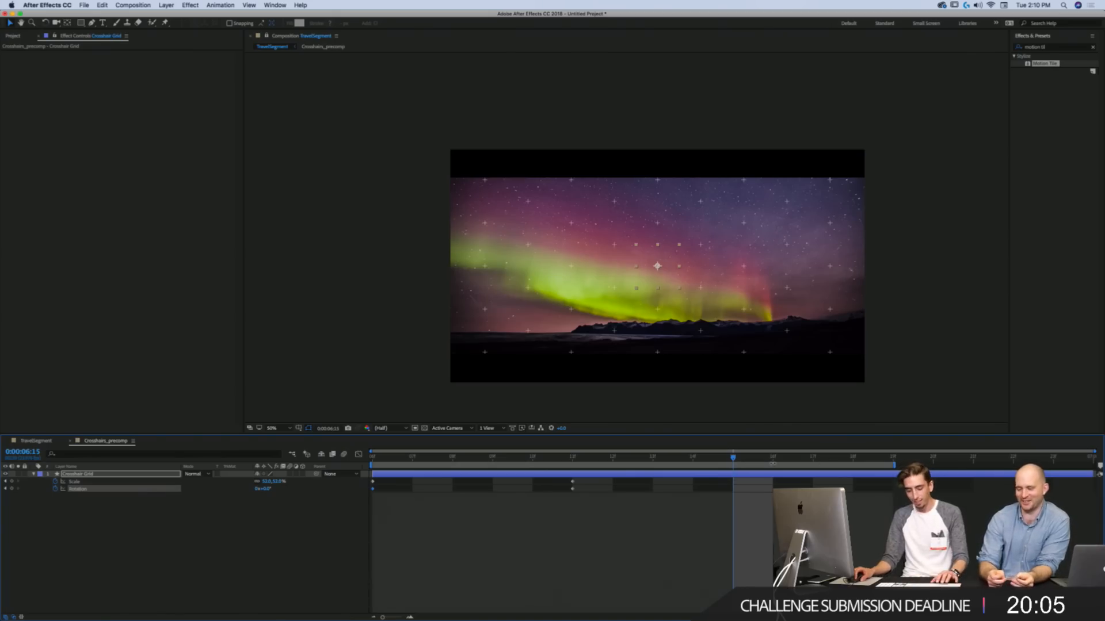
drag(894, 465, 773, 463)
Step: Preview the crosshair animation in the TravelSegment timeline and return to Crosshairs_precomp
key(shift+Escape)
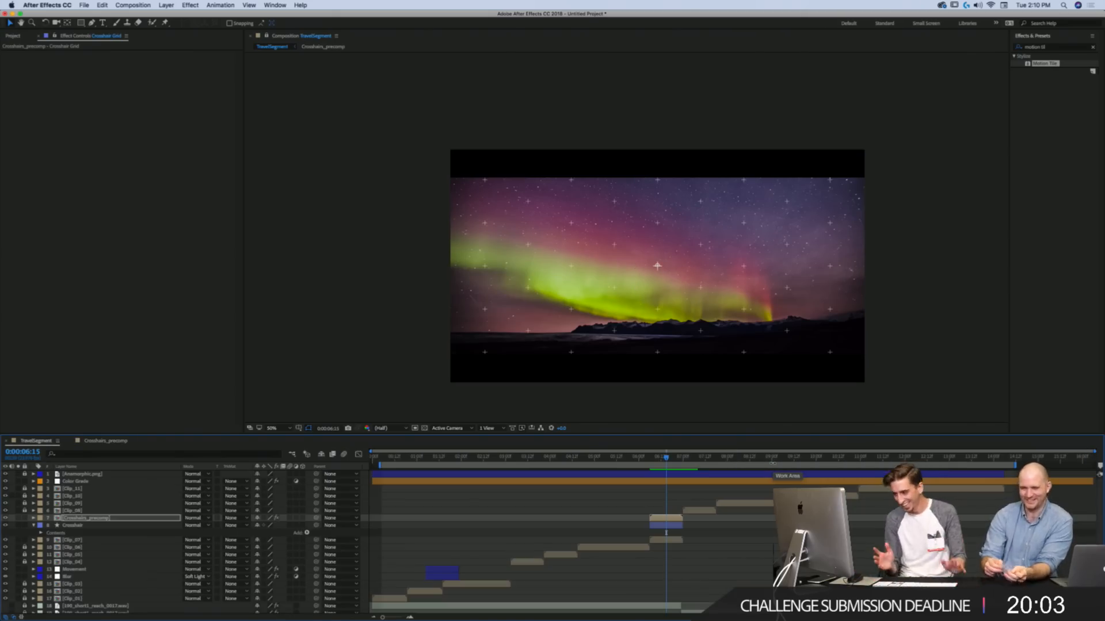
key(space)
click(105, 441)
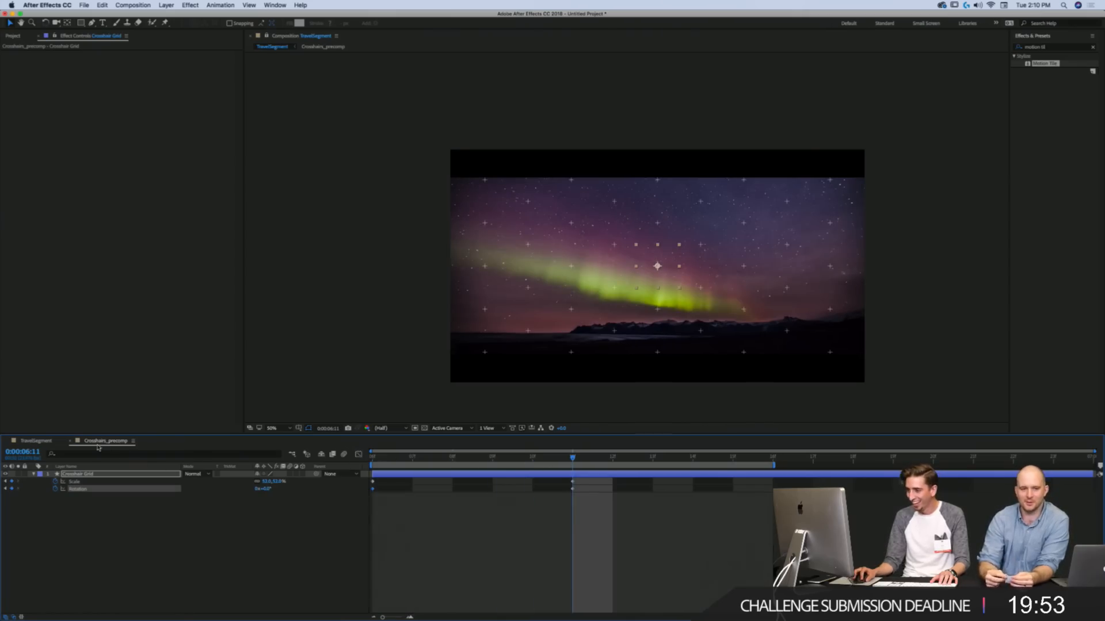
Step: Unlock the composition viewer so it shows Crosshairs_precomp, and preview the crosshair growing and spinning
click(267, 36)
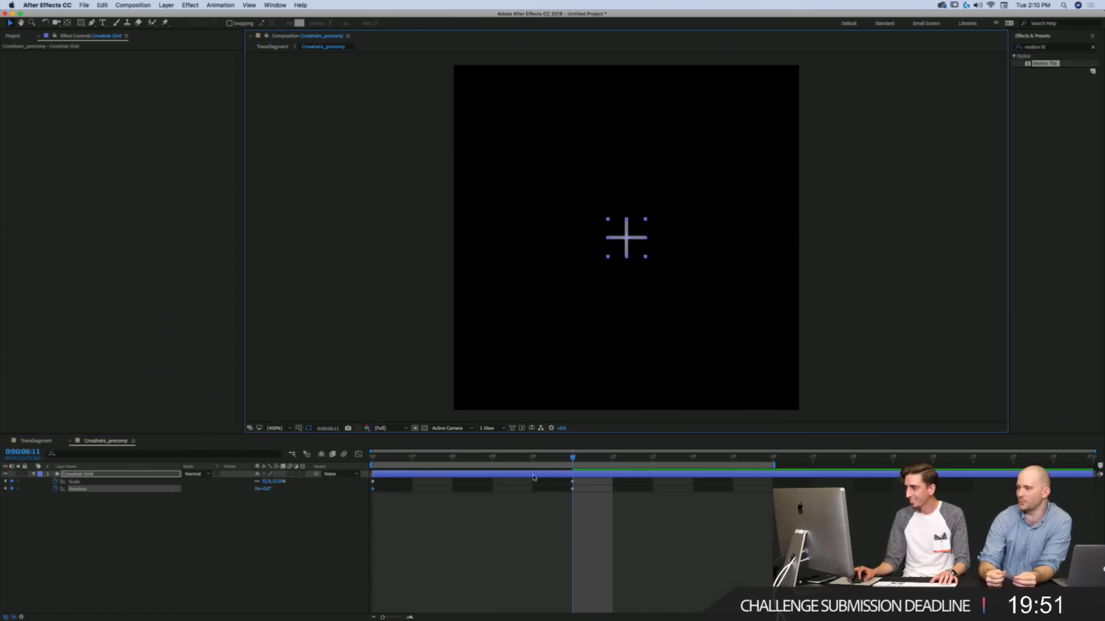
key(space)
key(space)
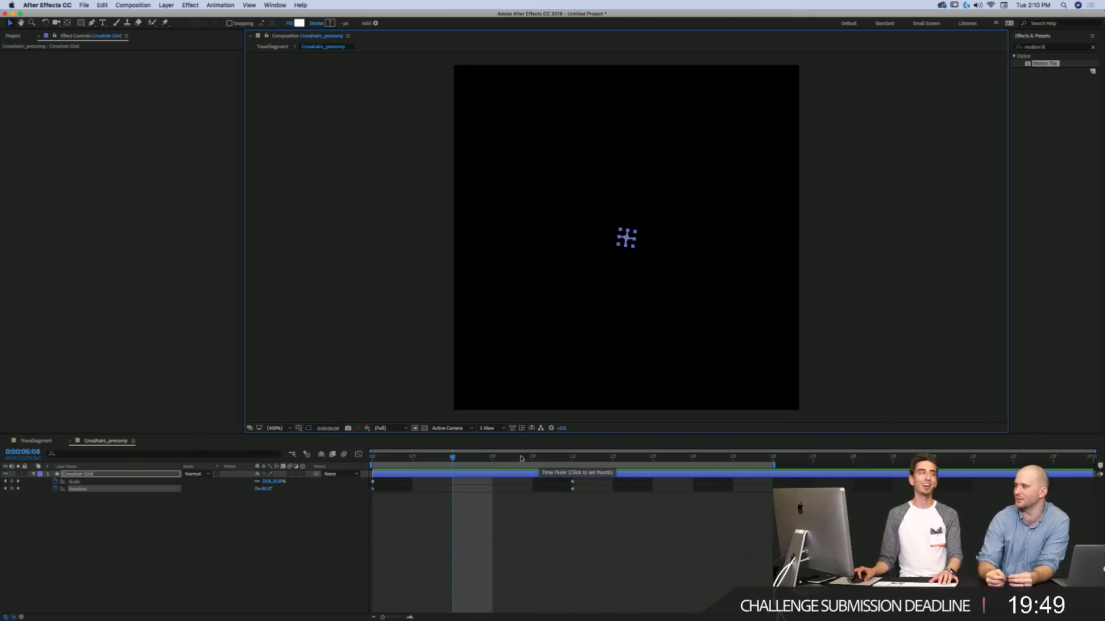
key(space)
key(space)
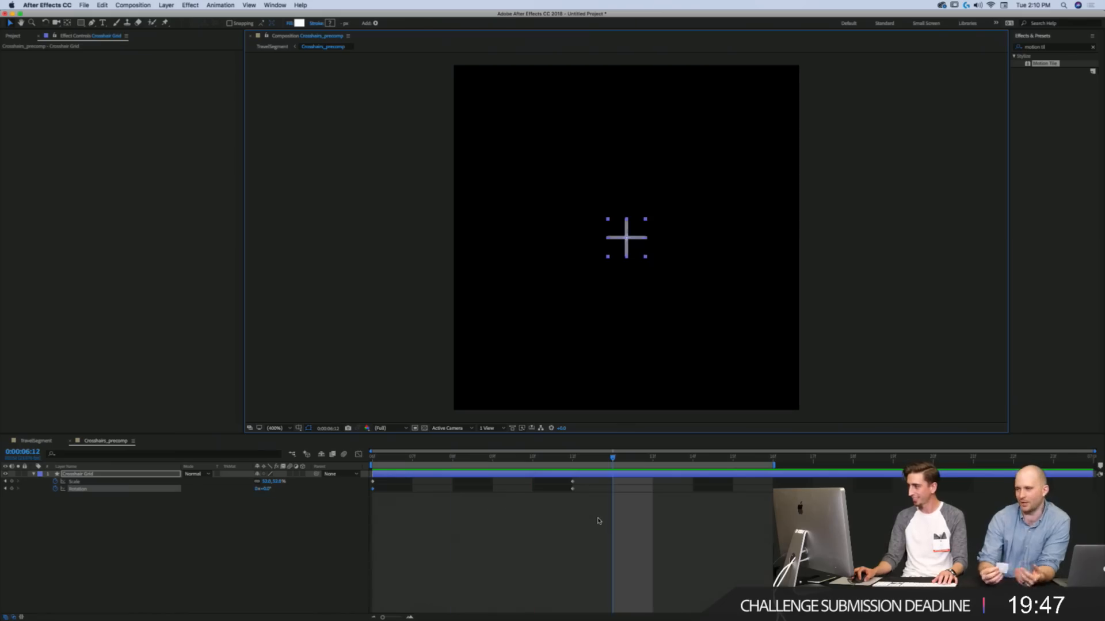
drag(581, 499, 391, 511)
drag(358, 500, 624, 481)
key(alt+Right)
key(alt+Right)
key(alt+Right)
key(alt+Right)
key(alt+Right)
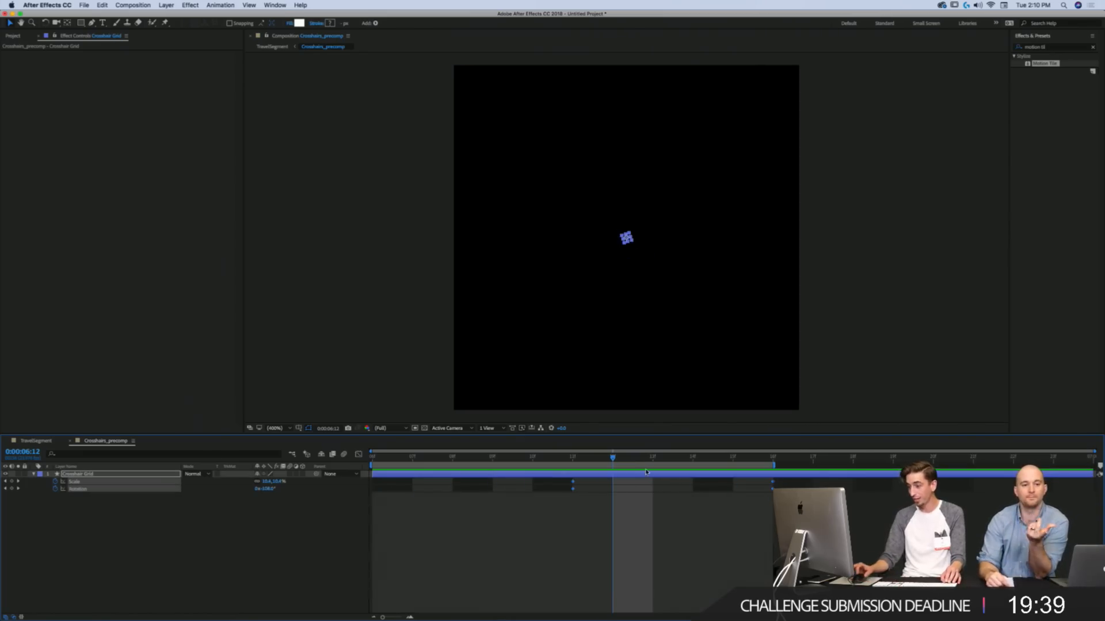
key(alt+Left)
key(alt+Left)
key(alt+Left)
key(alt+Left)
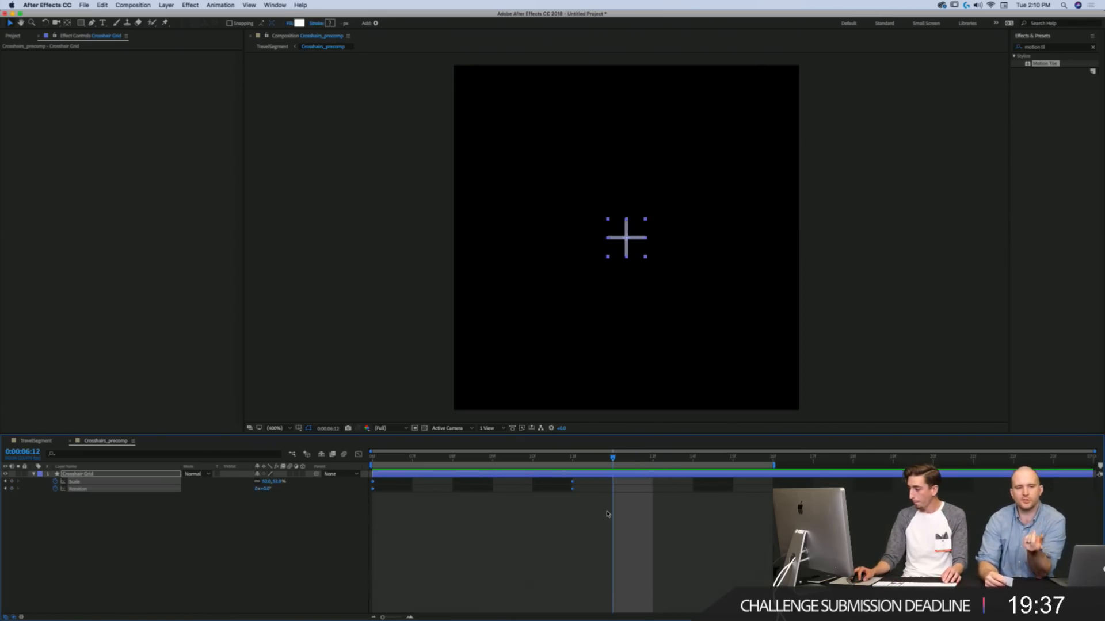
Step: Shift only the two Rotation keyframes later, to 0:00:06:18 and 0:00:06:23, and preview the spin following the scale-up
click(607, 513)
drag(587, 486, 343, 510)
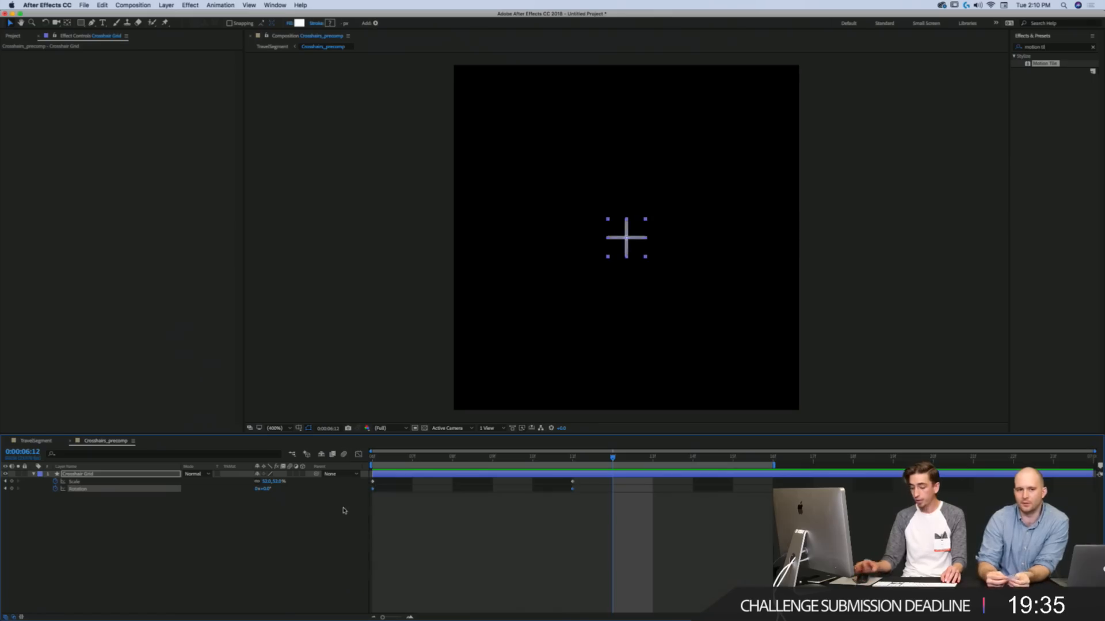
key(alt+Right)
key(alt+Right)
key(alt+Right)
key(alt+Right)
key(alt+Right)
key(alt+Right)
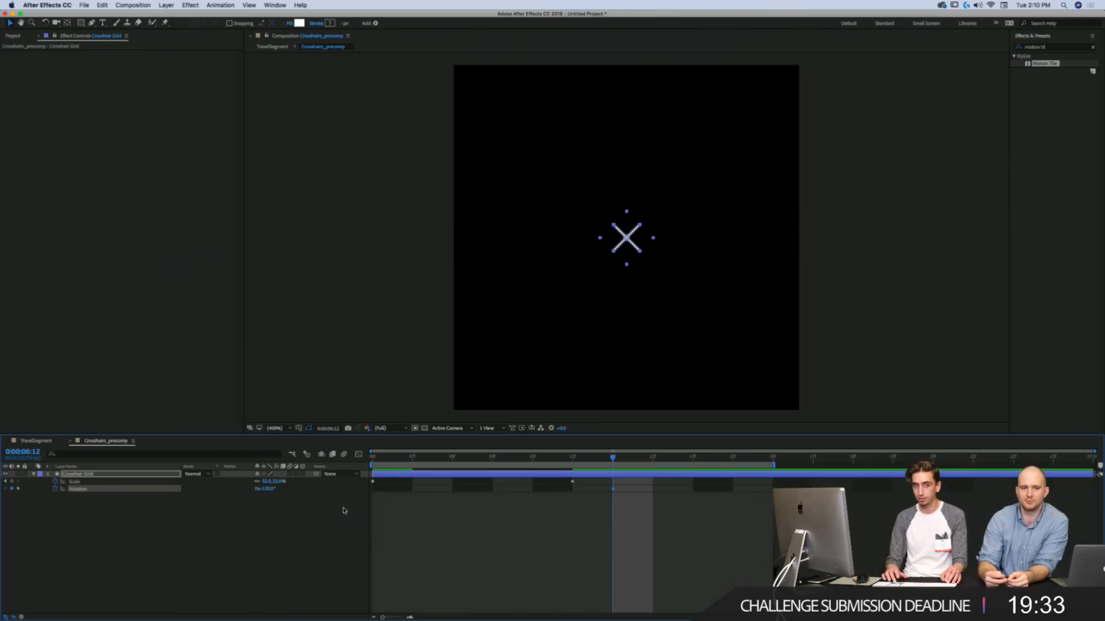
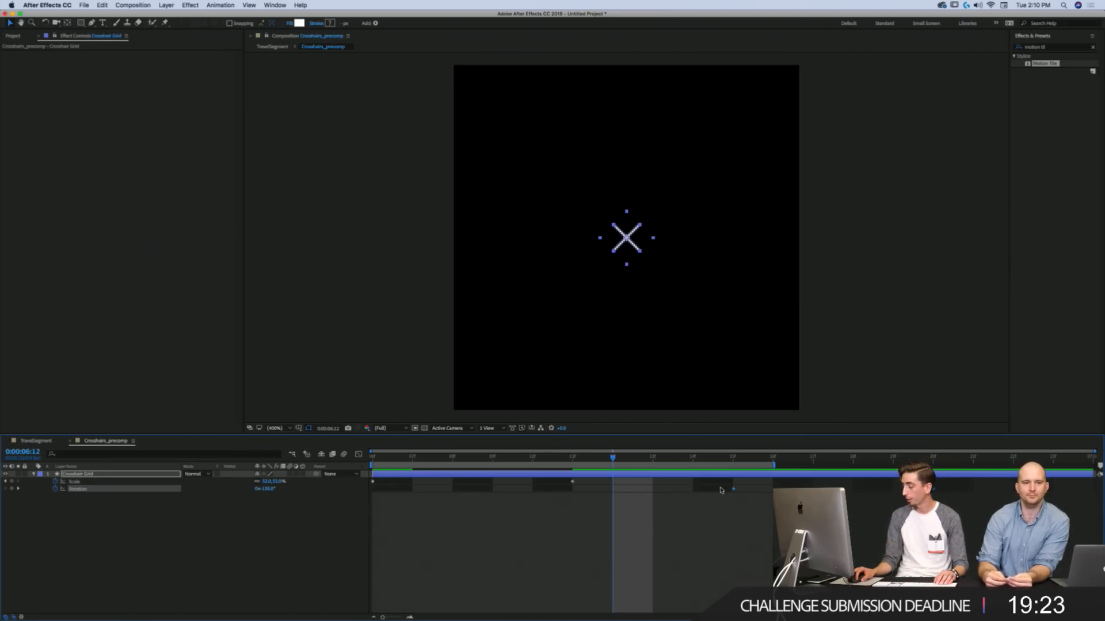
drag(733, 489, 841, 488)
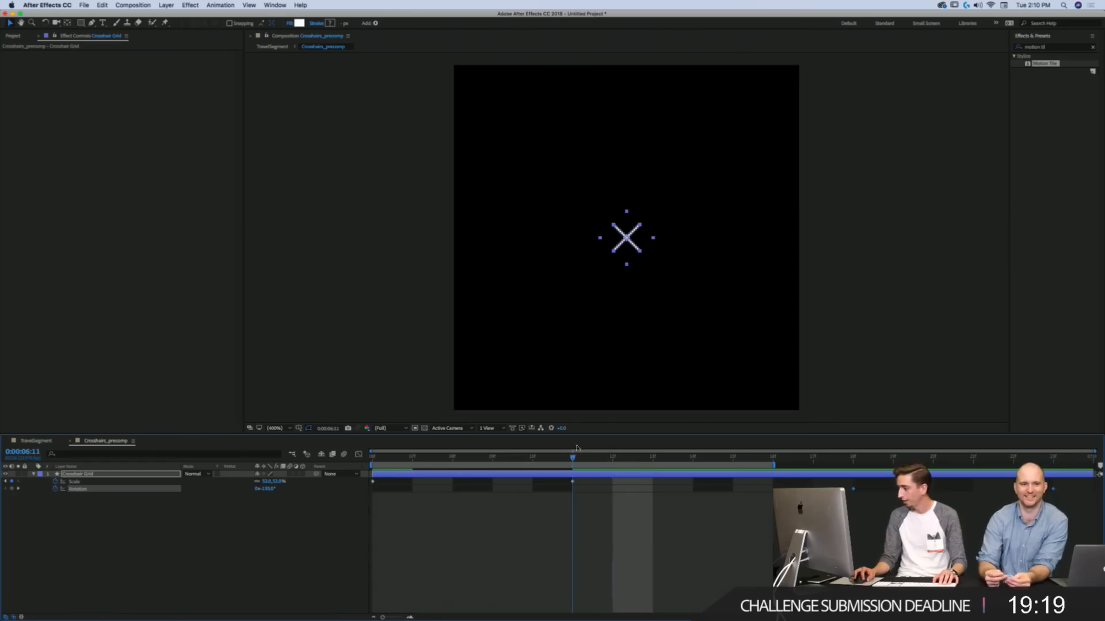
drag(343, 448, 660, 463)
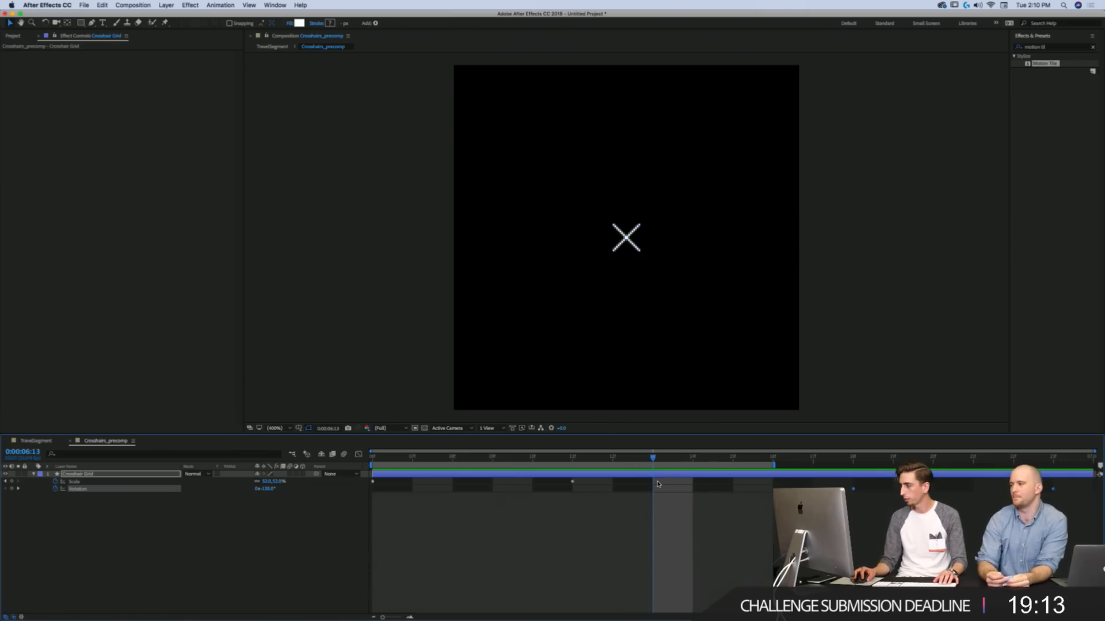
key(space)
Step: Move the last Scale keyframe to 0:00:06:12, add an overshoot keyframe of about 83% at 0:00:06:09, and preview it
drag(573, 481, 613, 458)
click(471, 457)
click(492, 459)
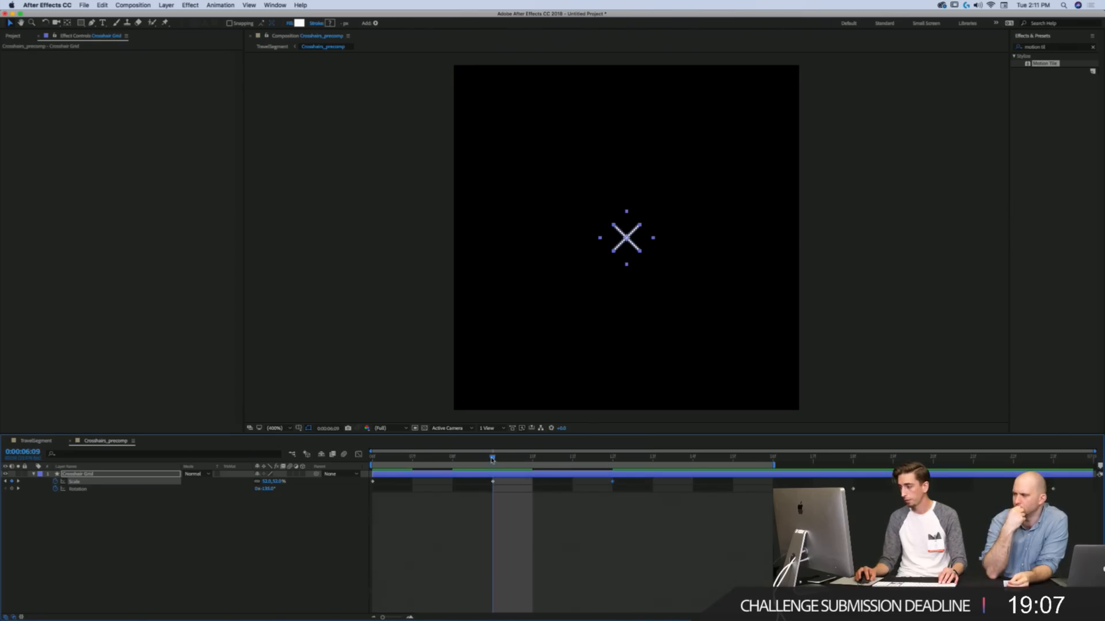
drag(268, 477, 330, 474)
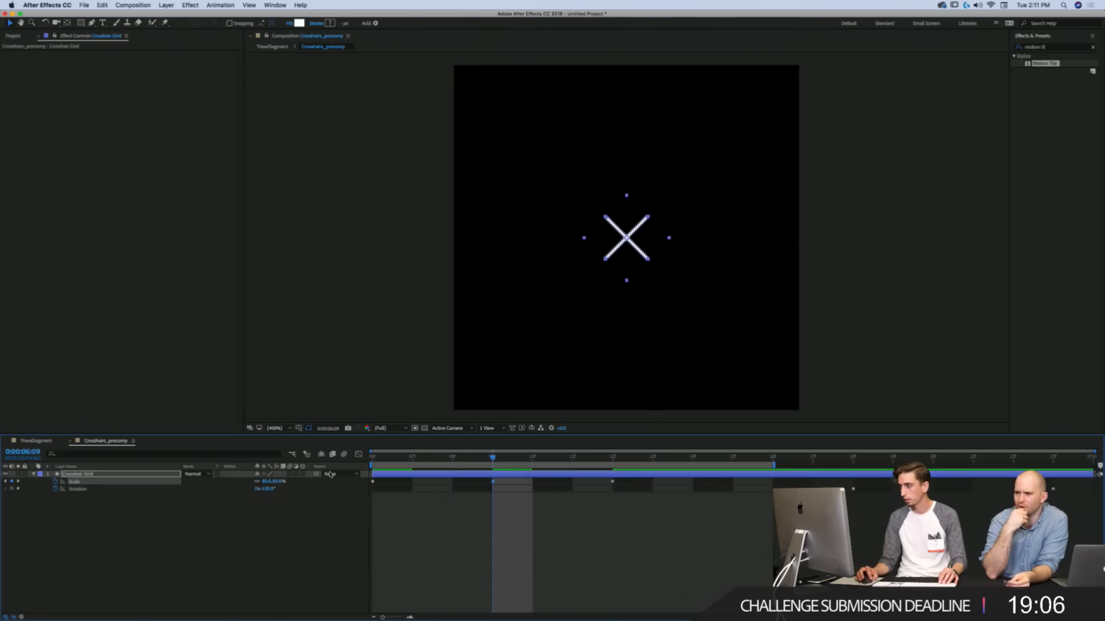
click(370, 459)
key(space)
key(space)
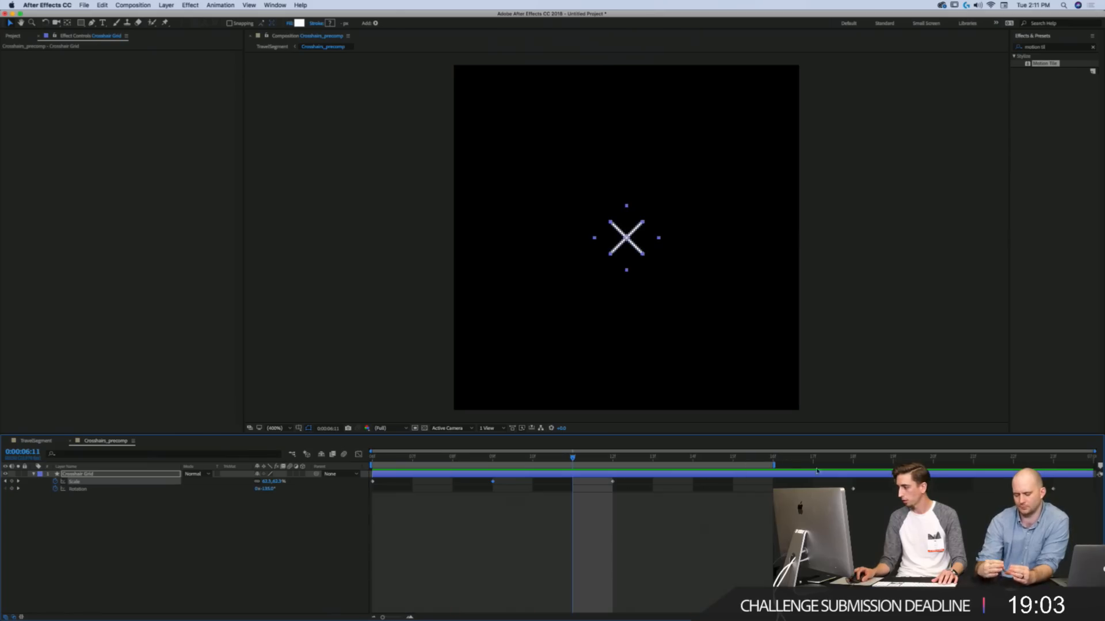
Step: Move the first Rotation keyframe earlier to 0:00:06:15 and the second to 0:00:06:19
drag(852, 489, 789, 489)
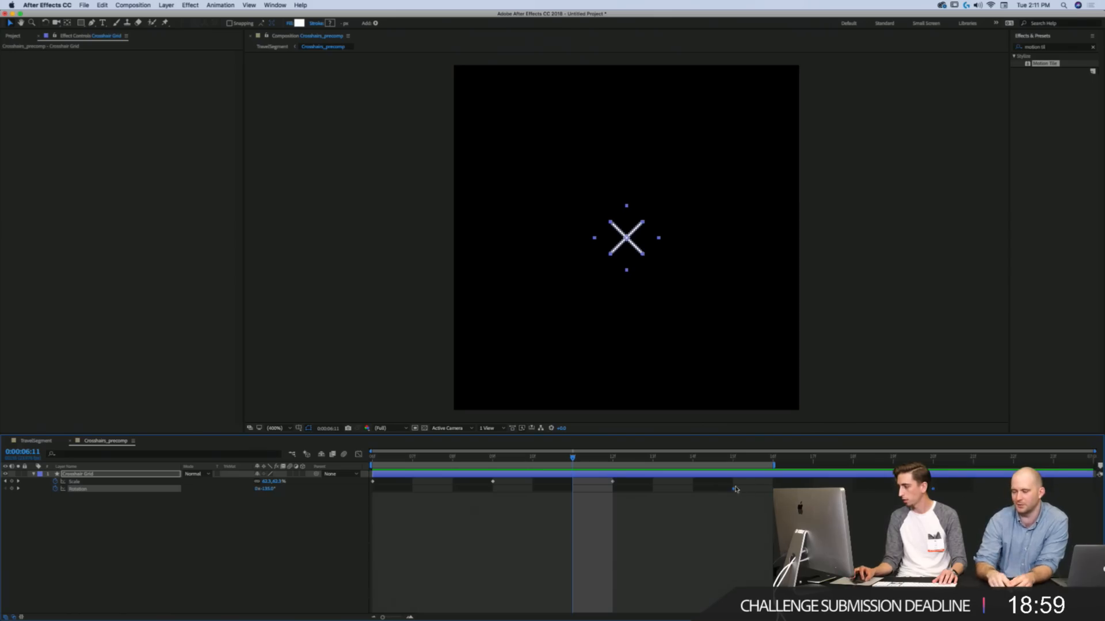
key(space)
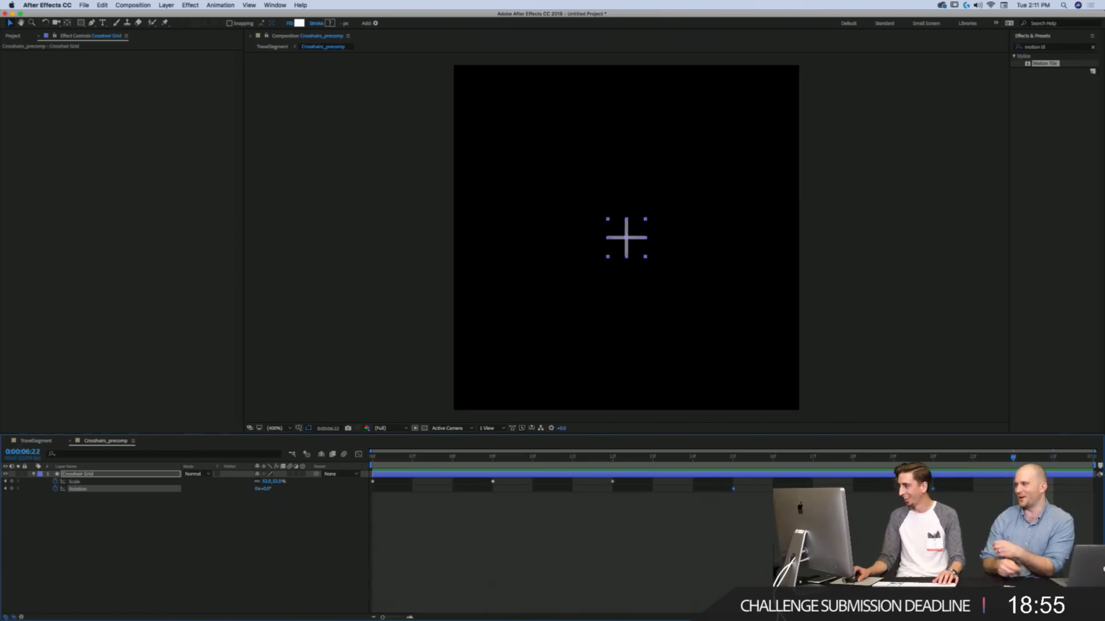
click(958, 497)
click(893, 488)
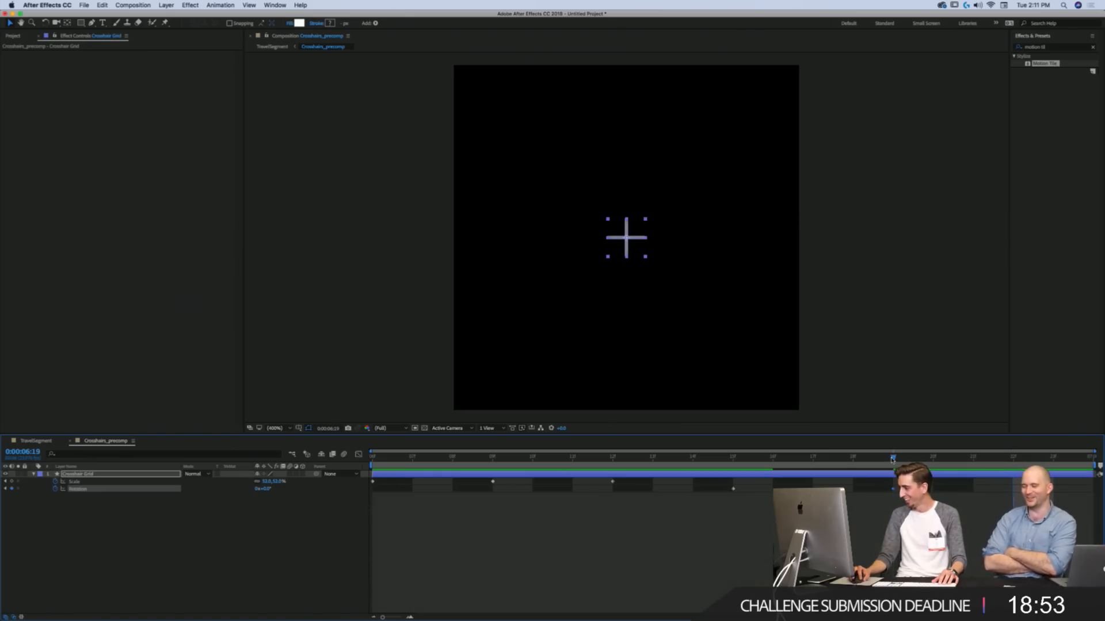
Step: Set Rotation to 135° at 0:00:06:19 and back to 0° at 0:00:06:22, and review the overshooting spin
click(269, 489)
text(135)
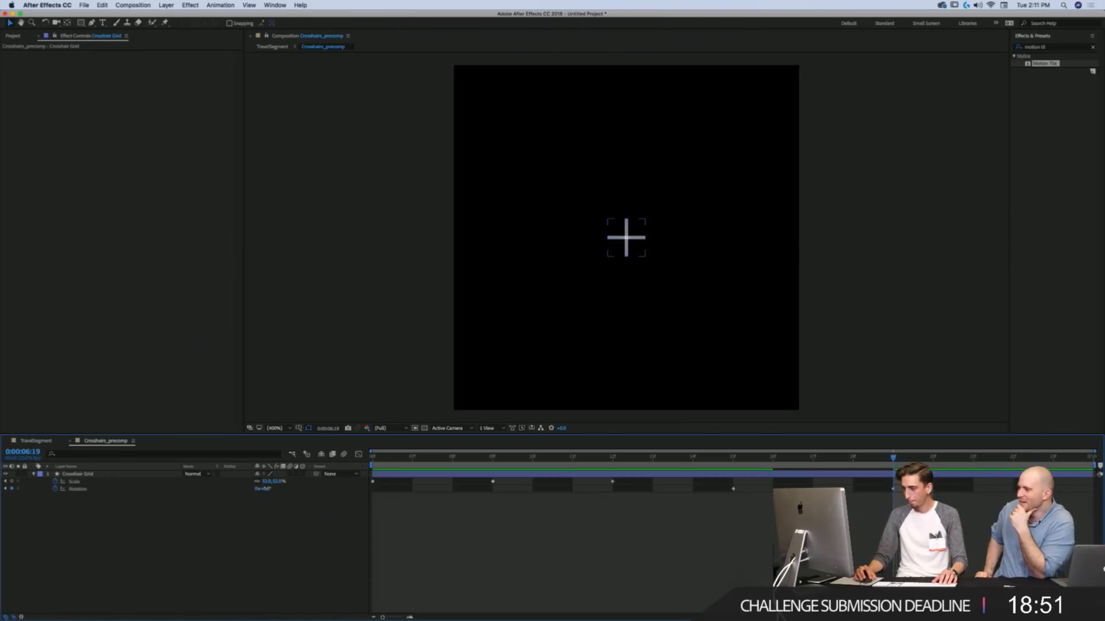
key(Return)
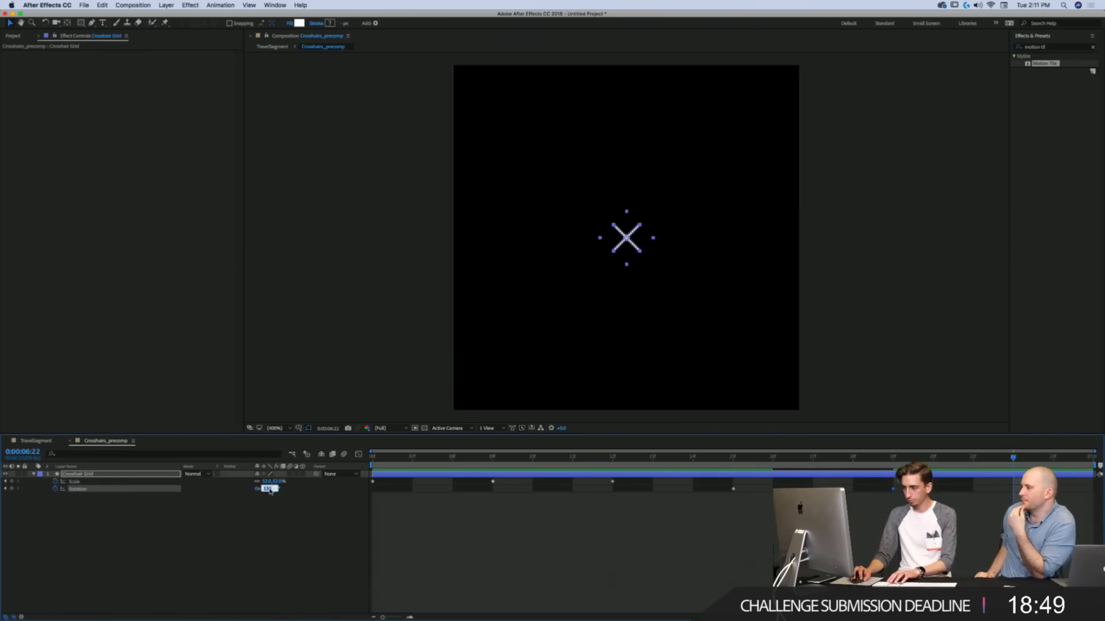
key(space)
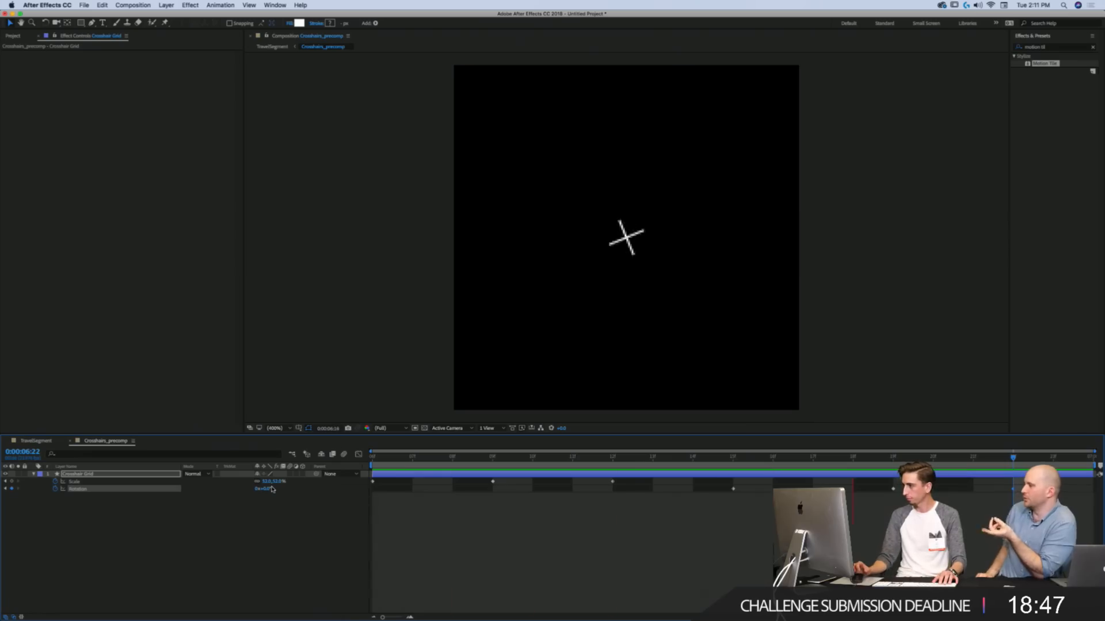
key(space)
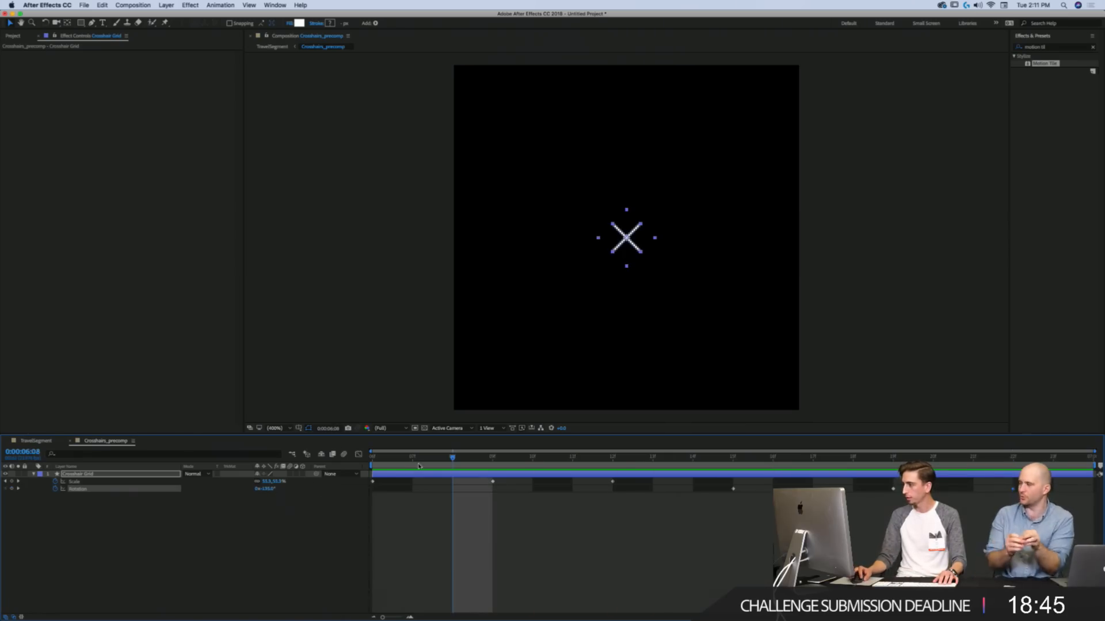
drag(736, 461, 878, 459)
drag(986, 466, 1012, 467)
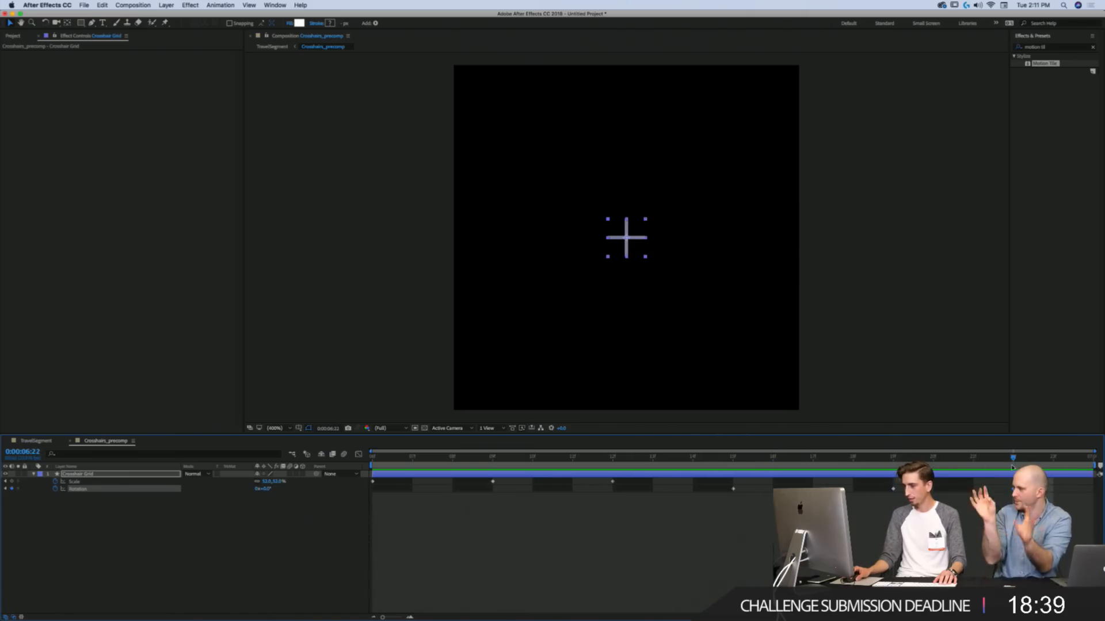
Step: Back in TravelSegment, scale the Crosshairs_precomp layer down to about 70% of its current size for a denser grid
click(36, 440)
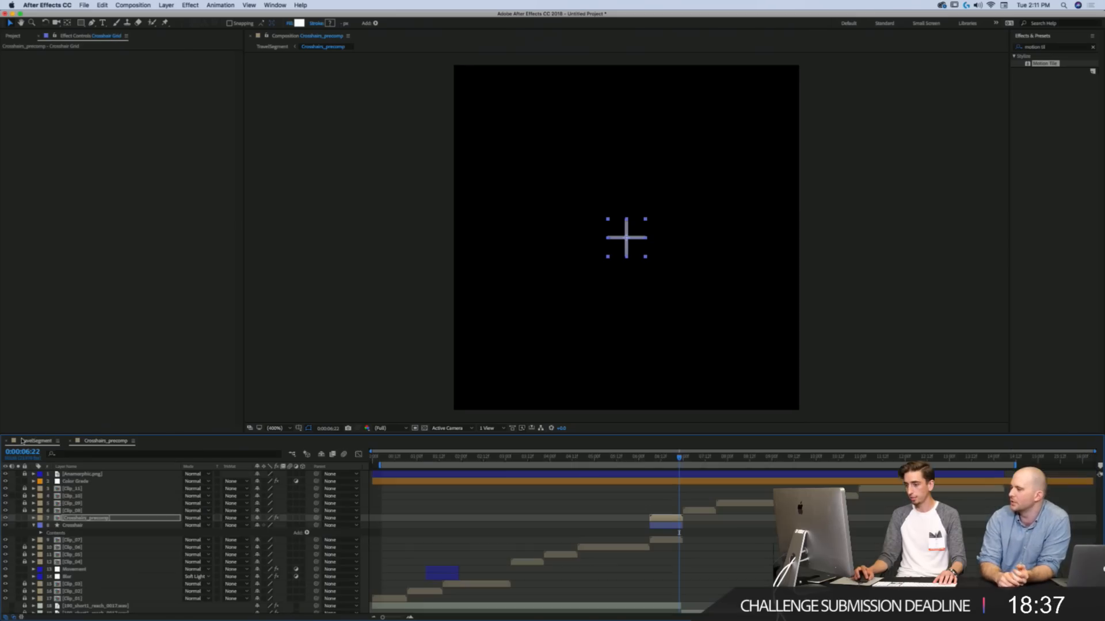
key(space)
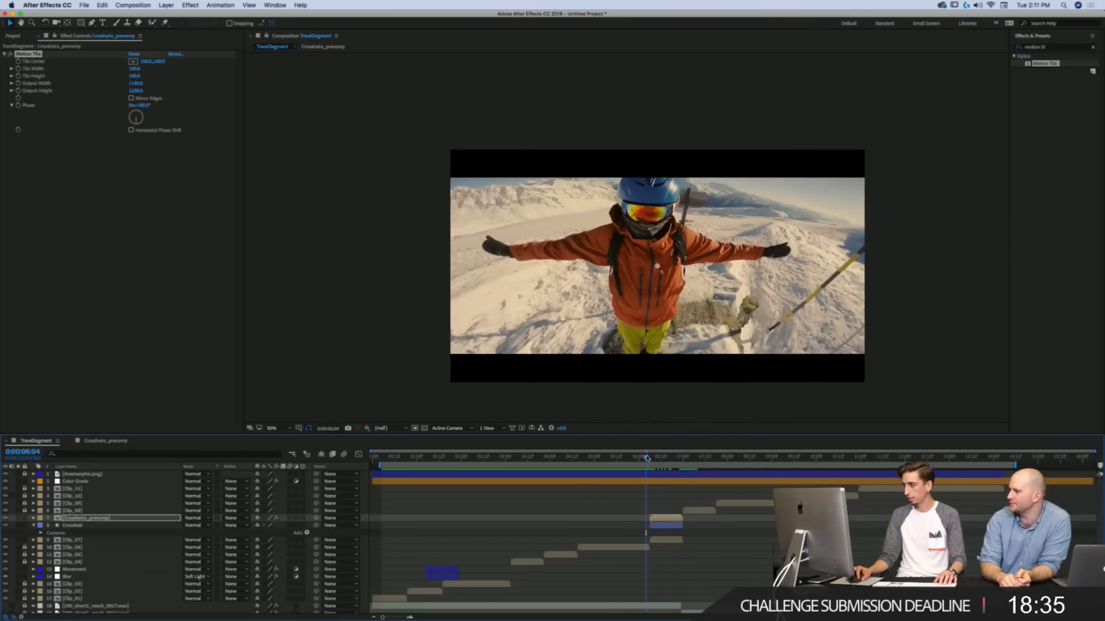
drag(656, 461, 664, 457)
drag(681, 268, 676, 268)
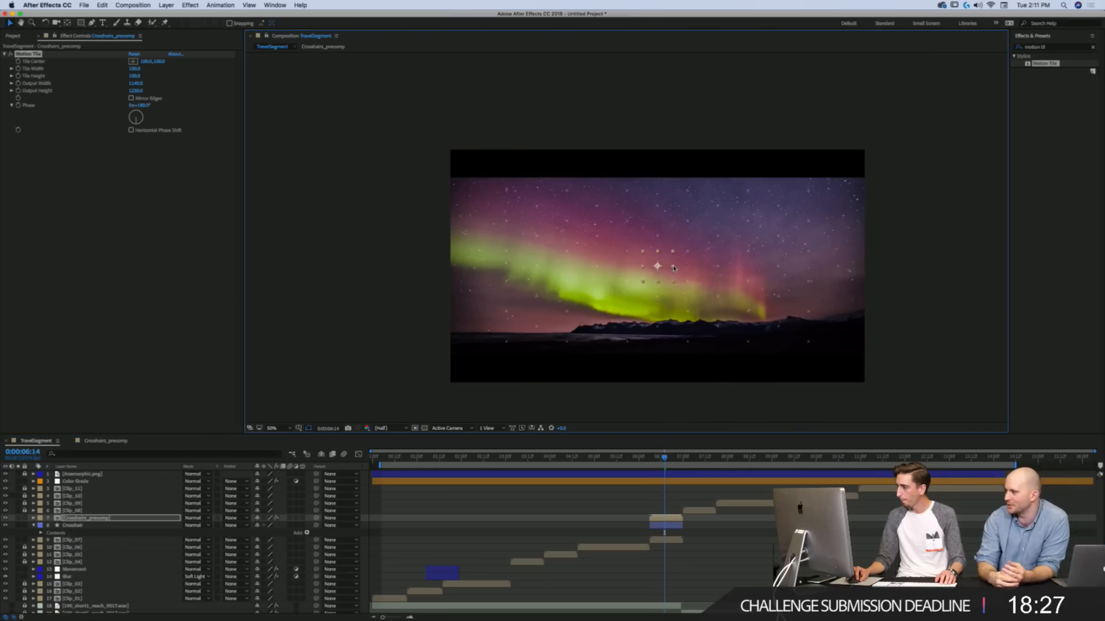
Step: Raise the Motion Tile output width to over 1600 and set its phase to 0° so the crosshairs align across the frame
drag(135, 85, 157, 79)
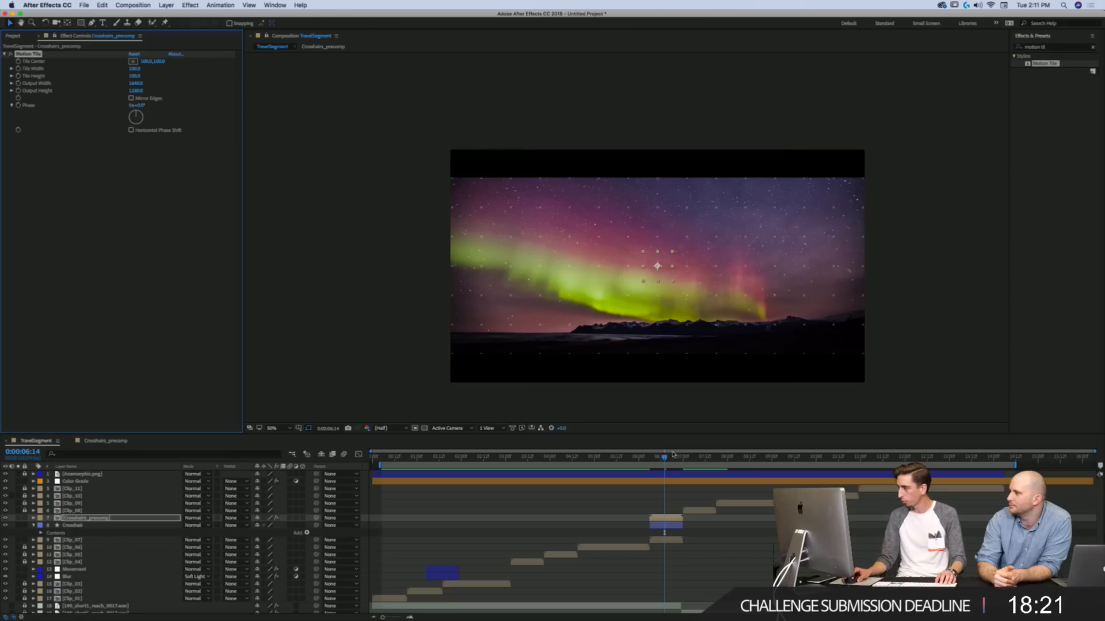
mouse_move(660, 458)
mouse_down()
mouse_move(686, 457)
mouse_move(657, 458)
mouse_up()
Step: Open Crosshairs_precomp and play back the crosshair animation
double_click(665, 518)
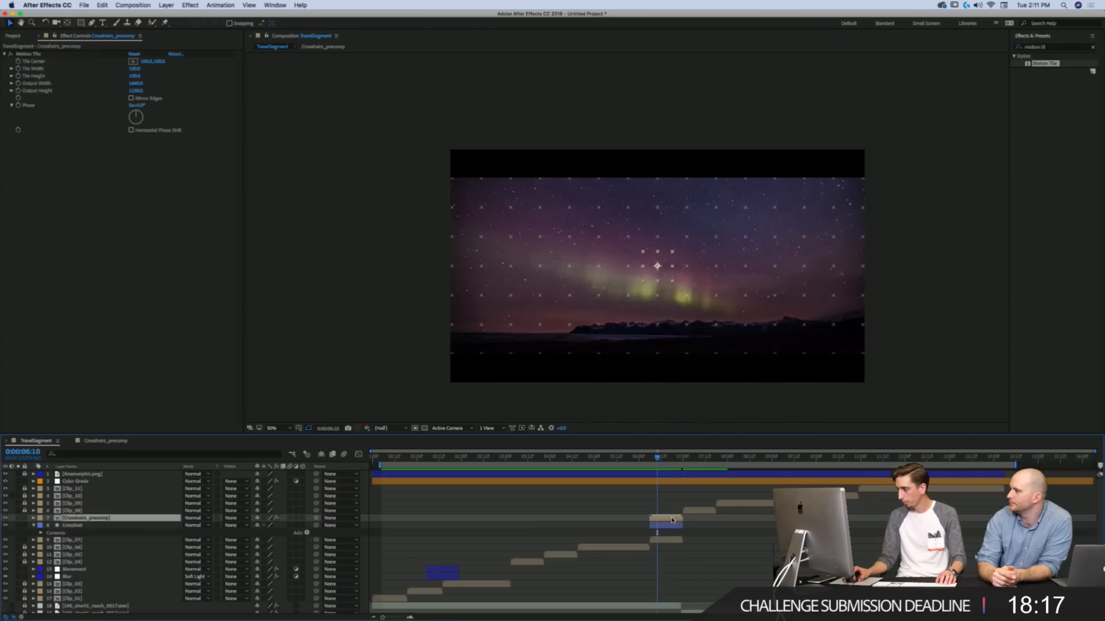
click(680, 510)
key(u)
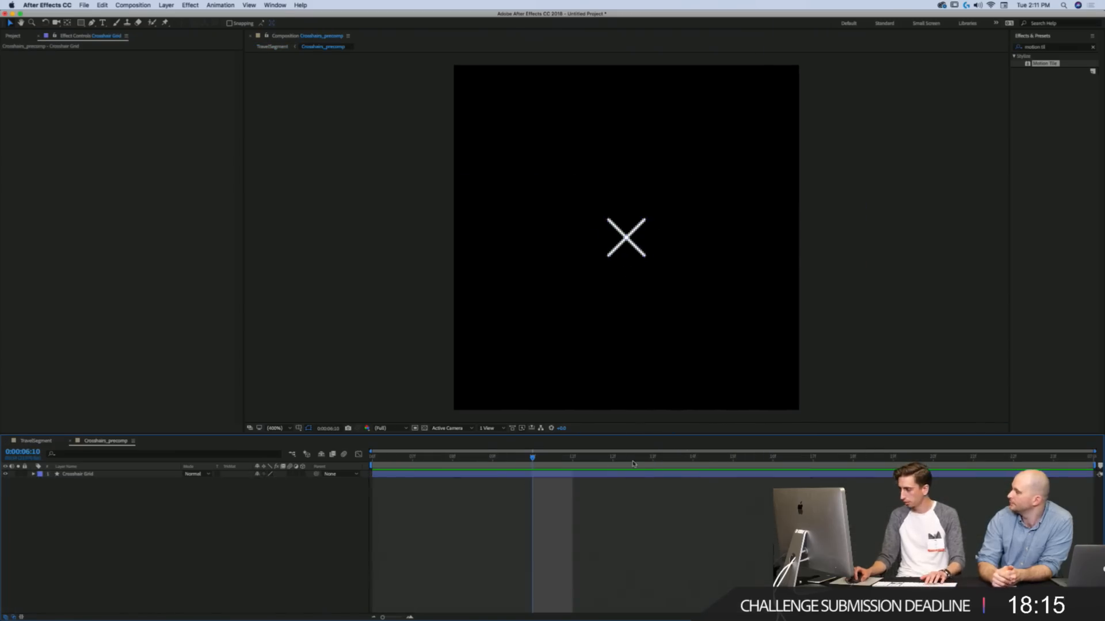
key(space)
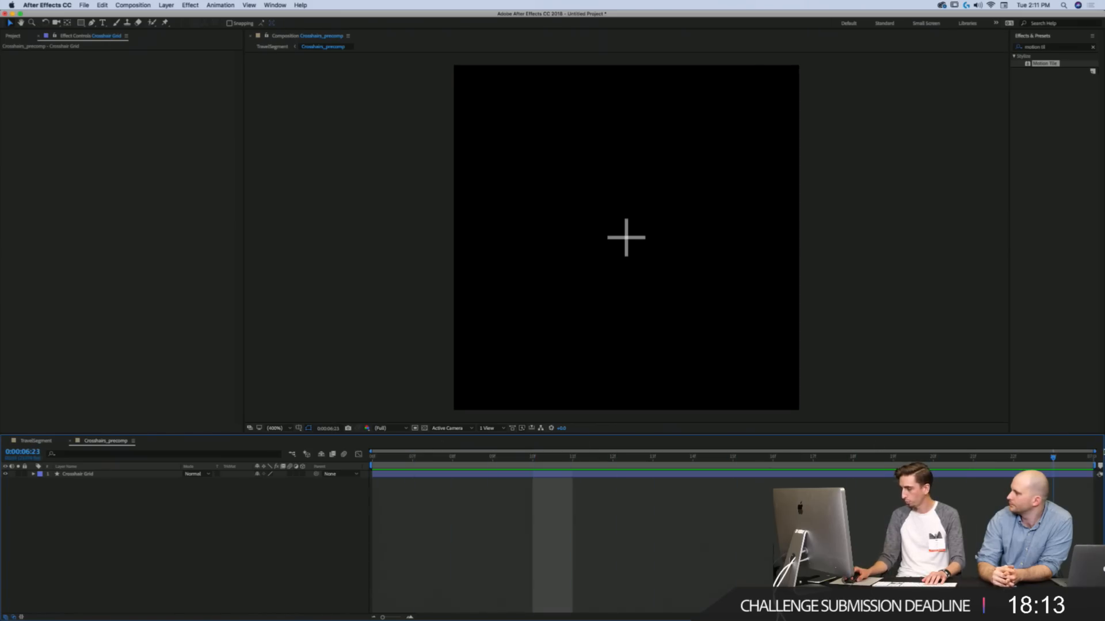
Step: Move the Crosshair Grid layer's rotation keyframes earlier so the spin starts at 0:00:06:12, and play back the new timing
key(space)
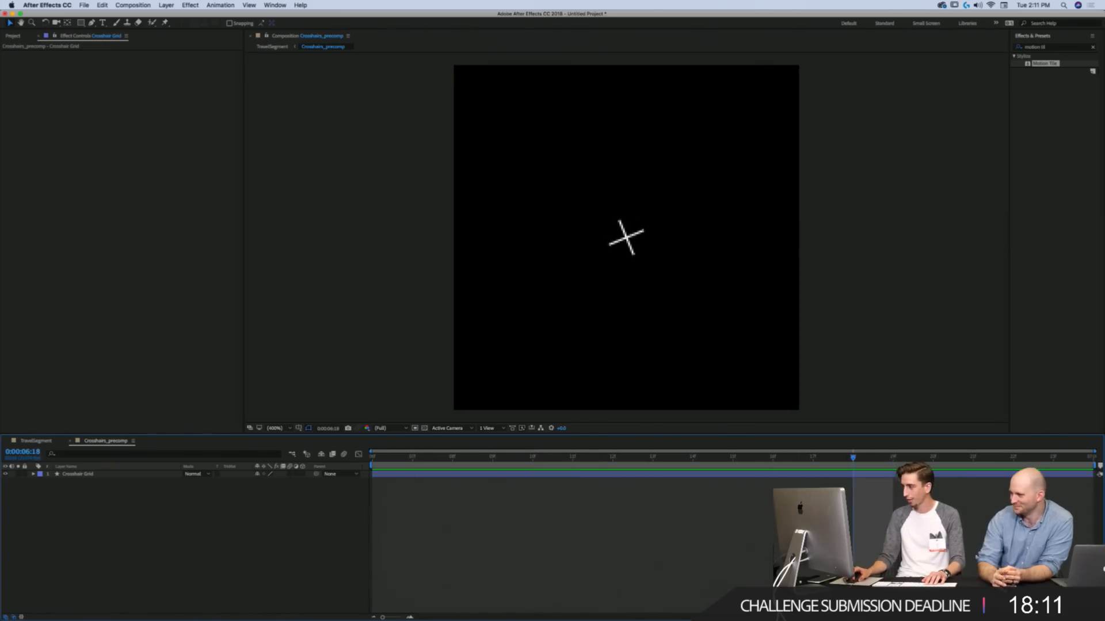
key(u)
drag(1054, 535, 746, 498)
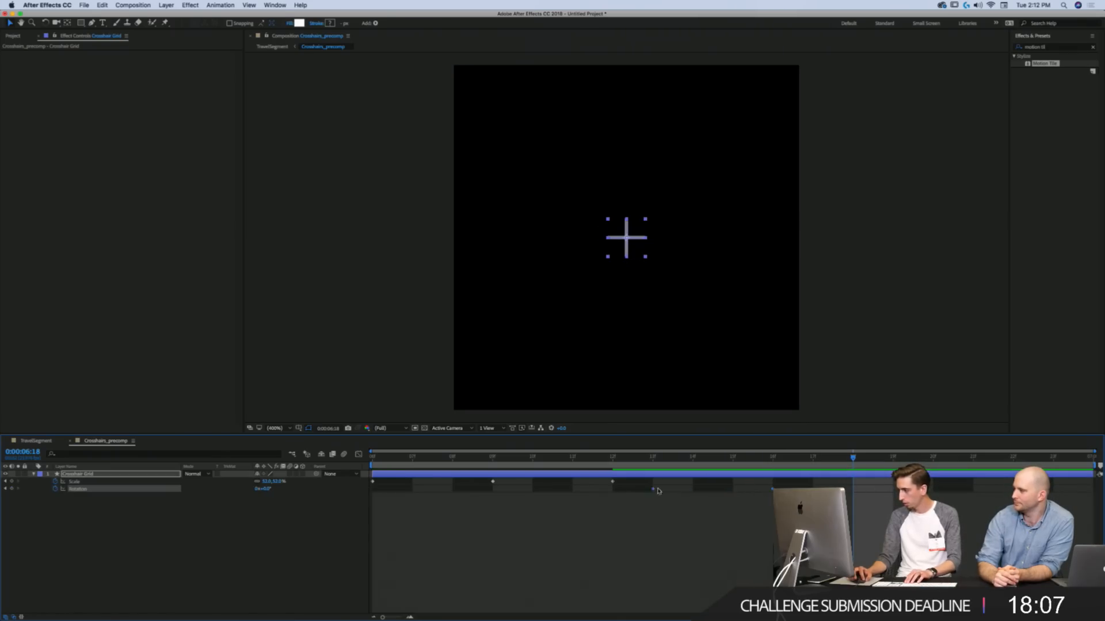
key(space)
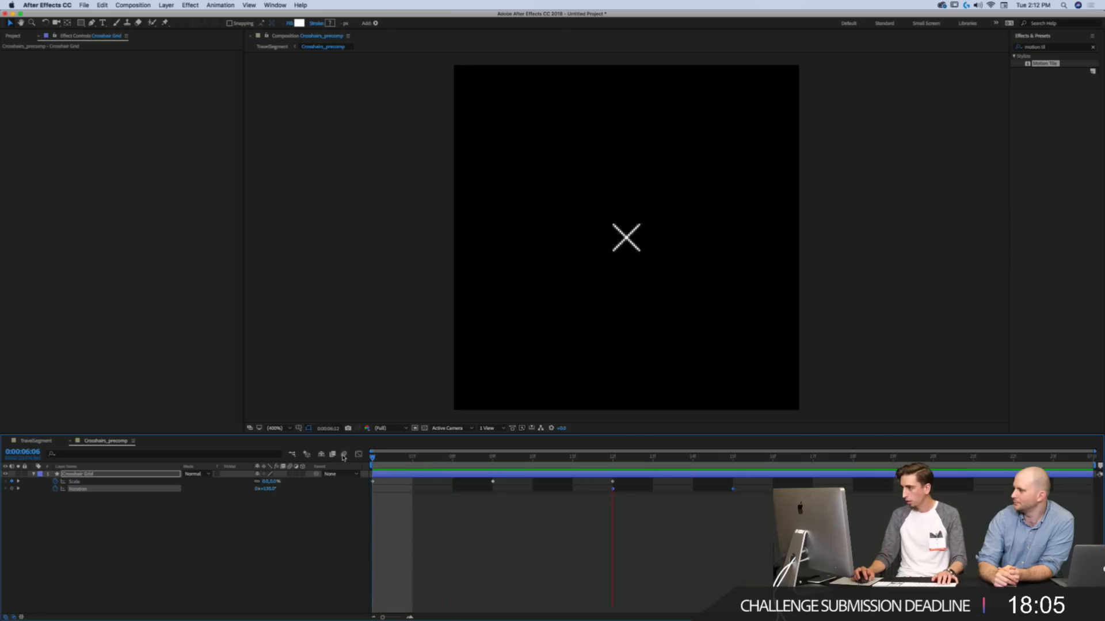
Step: Return to TravelSegment and inspect the tiled crosshairs over the aurora clip, up close and across the full frame
click(36, 441)
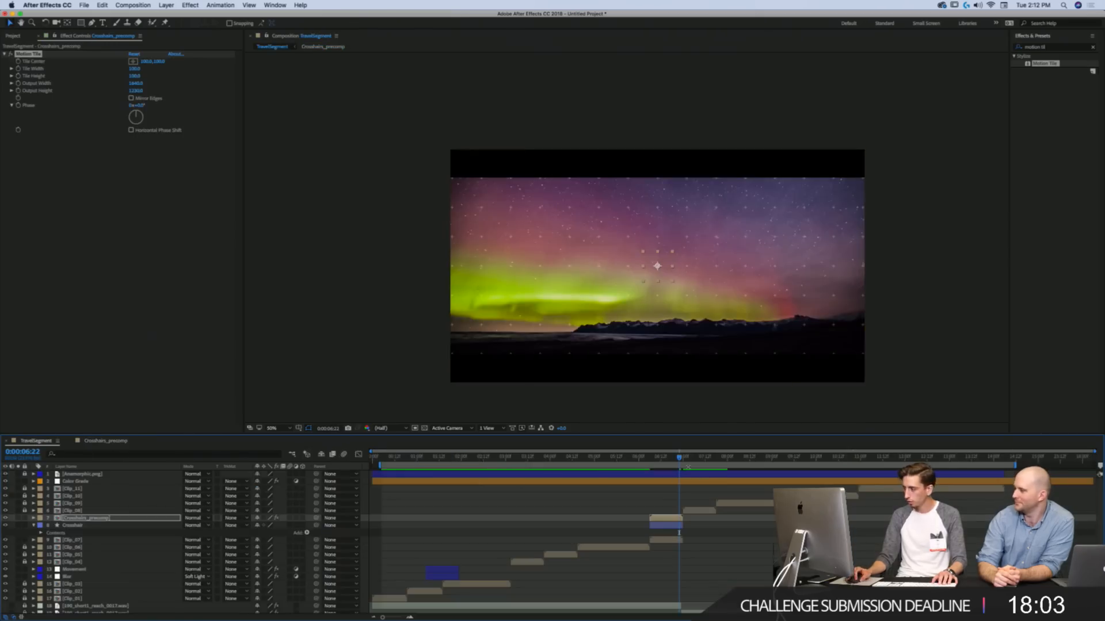
mouse_move(678, 458)
mouse_down()
mouse_move(645, 458)
mouse_move(673, 456)
mouse_up()
key(z)
click(687, 273)
key(space)
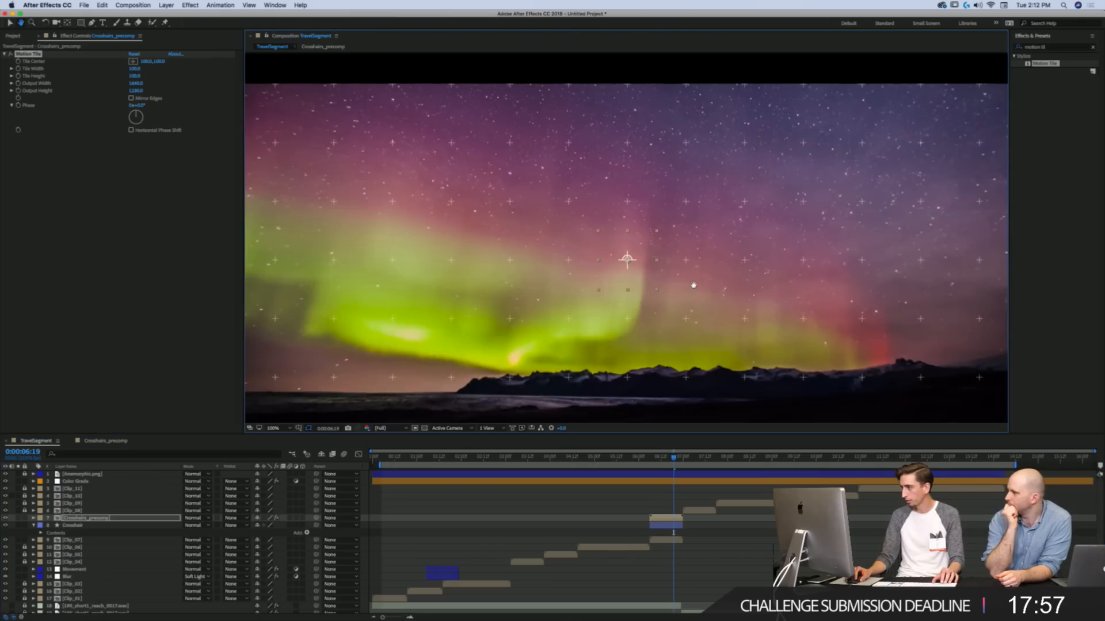
key(shift+/)
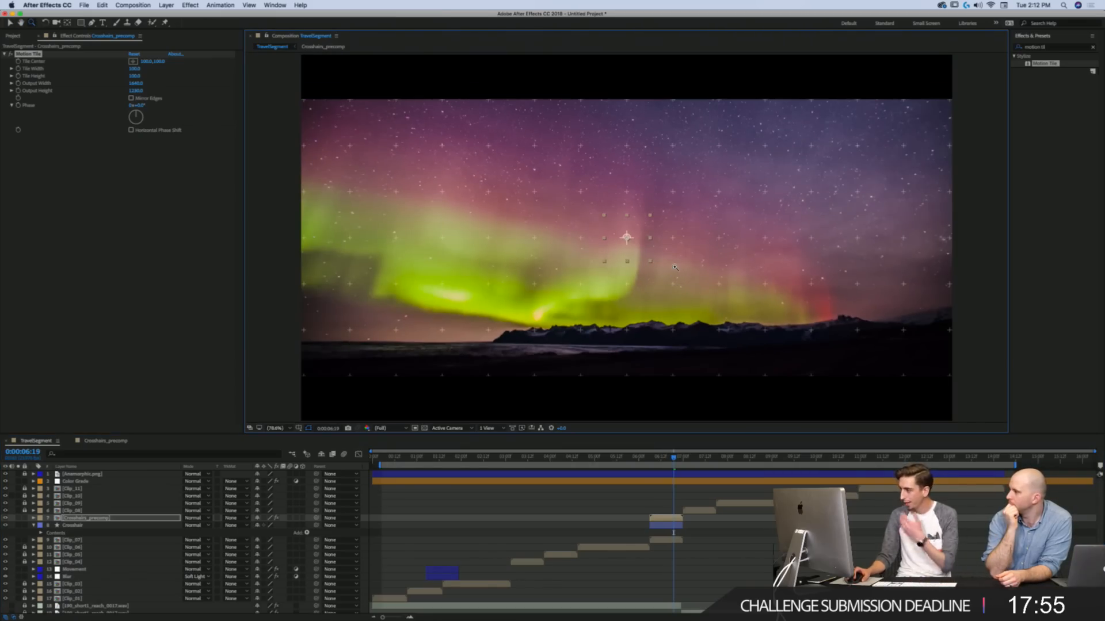
key(comma)
drag(630, 449, 665, 441)
Step: Apply a Fill effect to the Crosshairs_precomp layer and set its color to a pale orange with hue 30°
click(1053, 46)
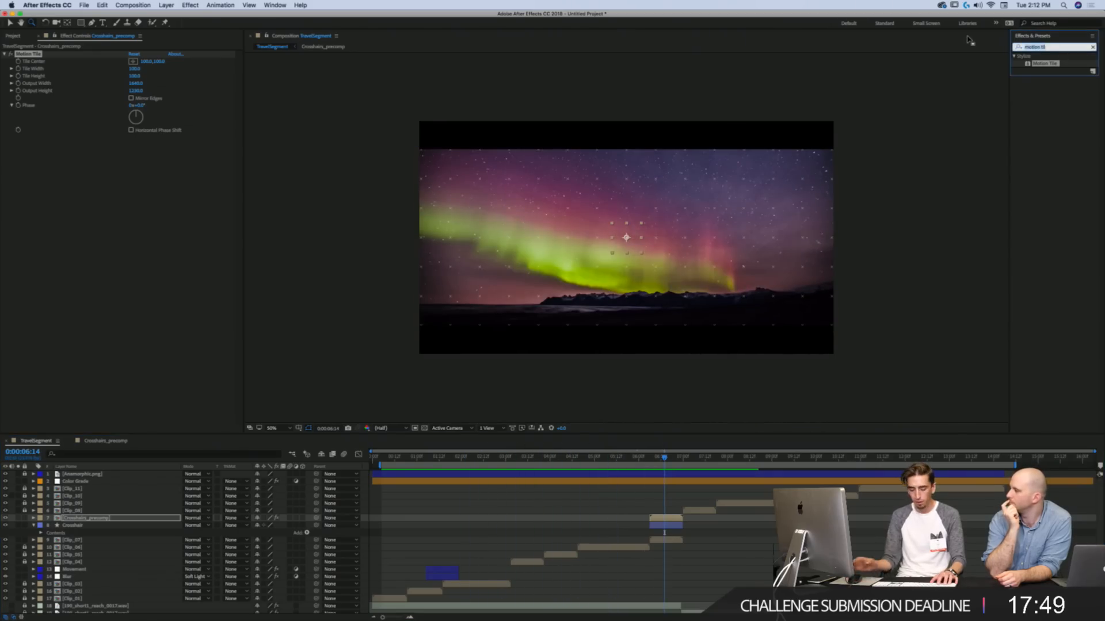
text(fill)
drag(1039, 101, 129, 190)
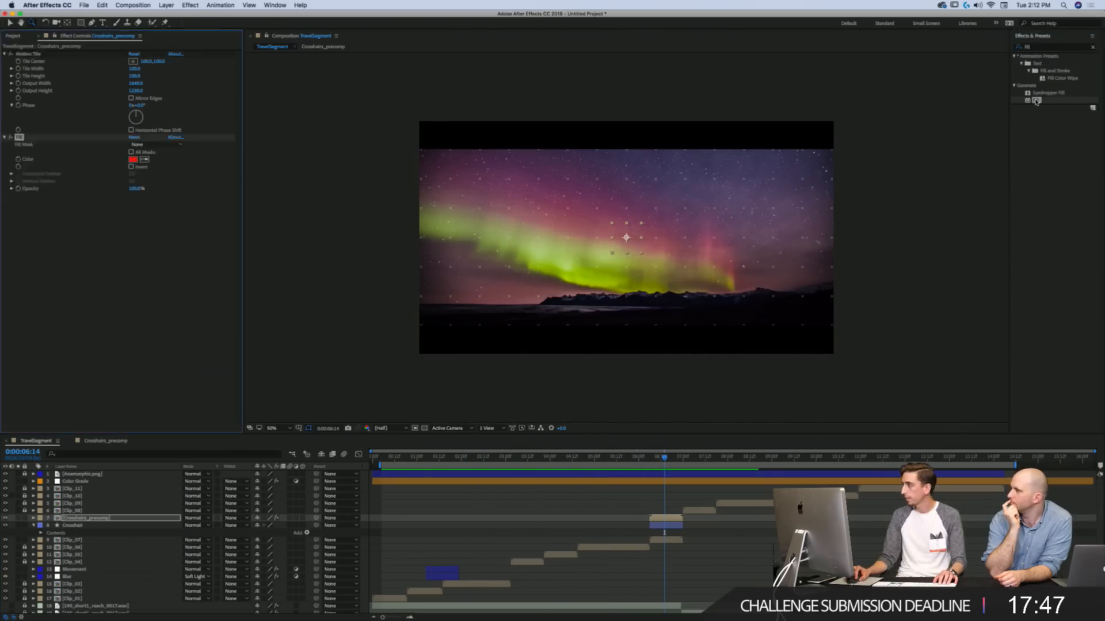
click(133, 160)
click(338, 188)
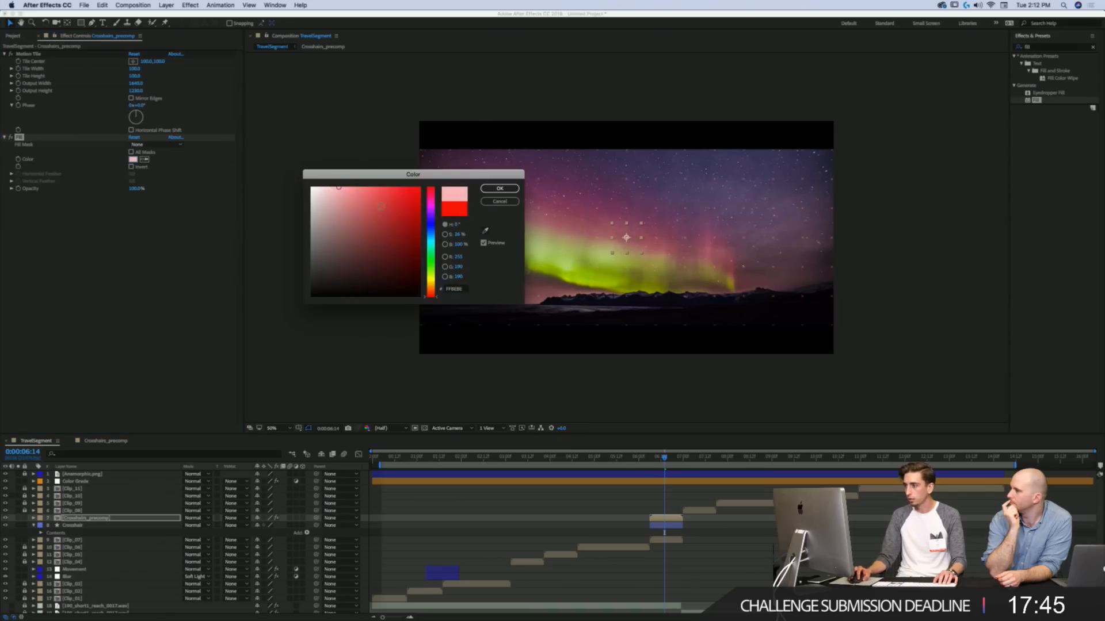
drag(433, 295, 433, 289)
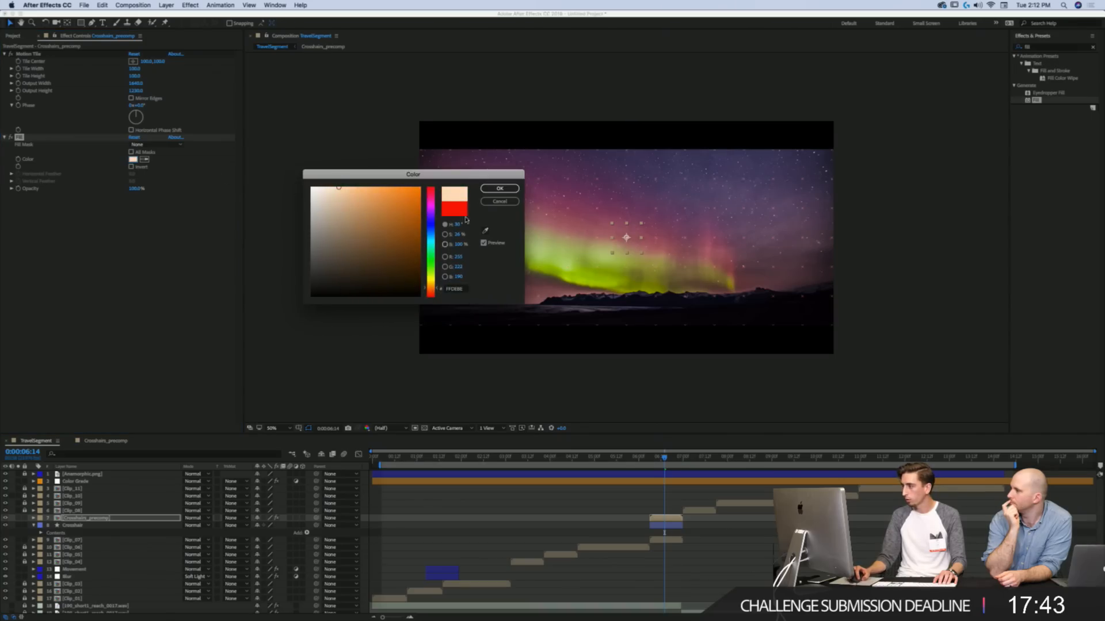
click(500, 189)
Step: Compare the tinted crosshairs over the aurora with the Color Grade layer hidden and shown
key(slash)
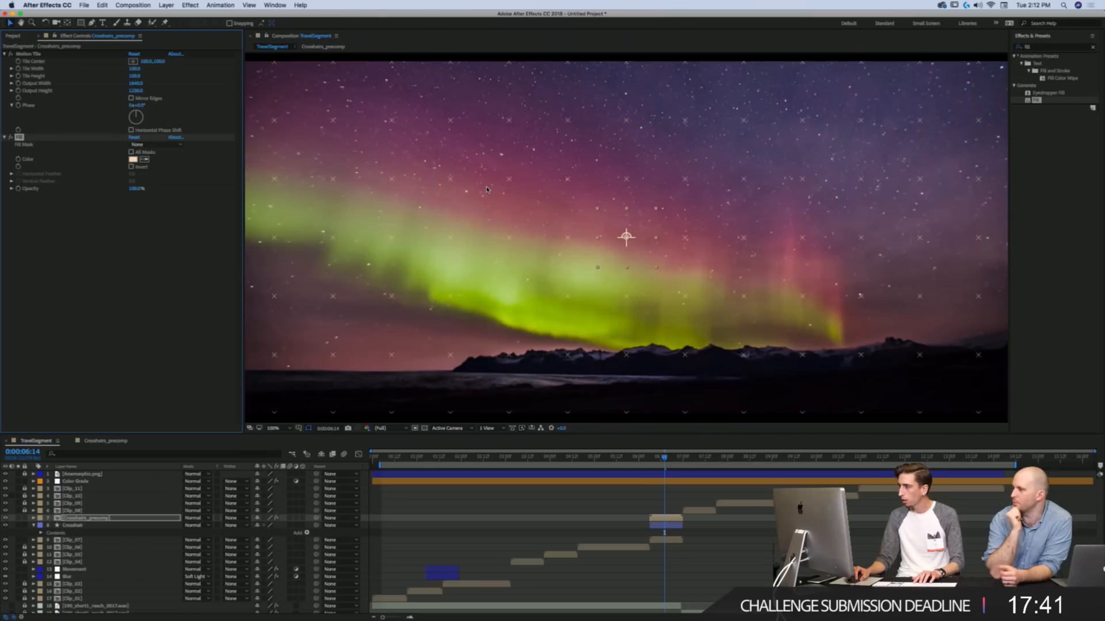
mouse_move(664, 458)
mouse_down()
mouse_move(652, 458)
mouse_move(672, 462)
mouse_up()
click(83, 519)
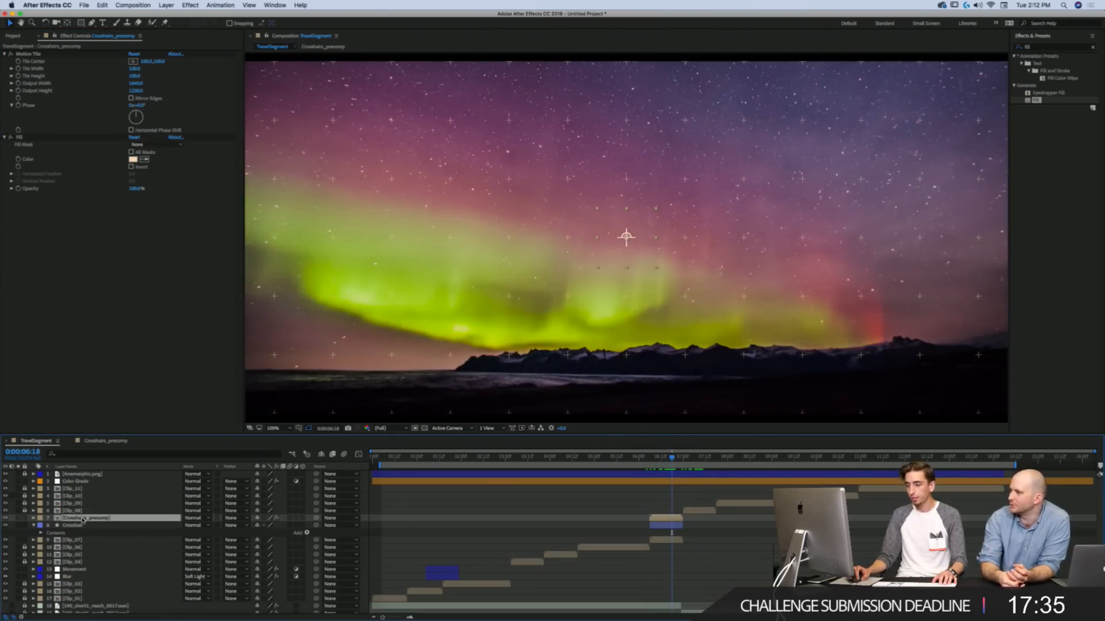
click(6, 481)
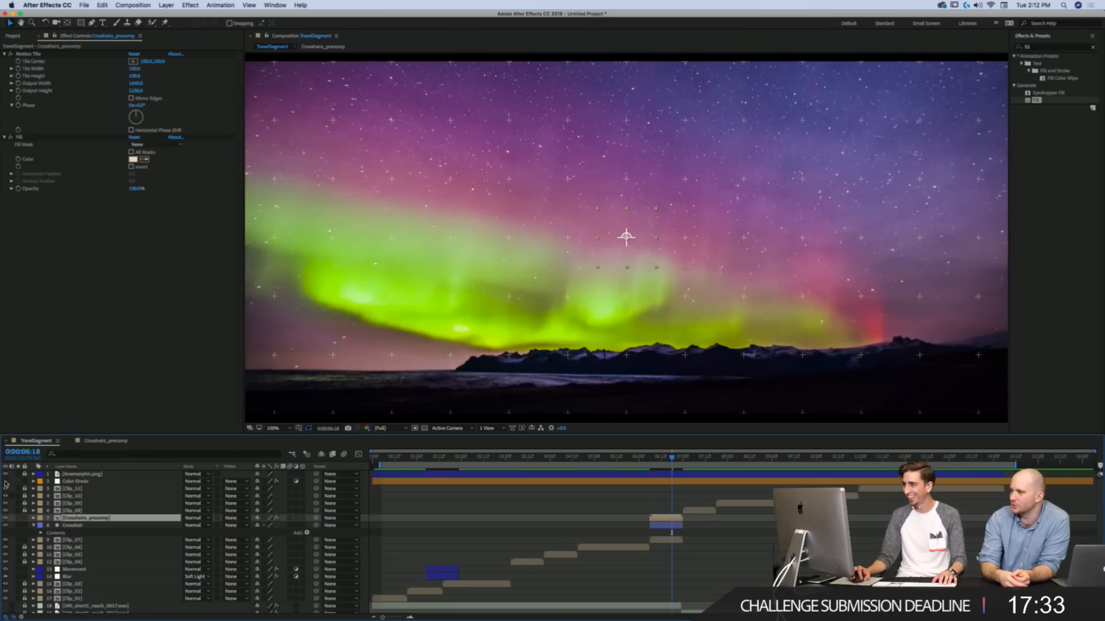
click(5, 482)
click(6, 481)
click(5, 482)
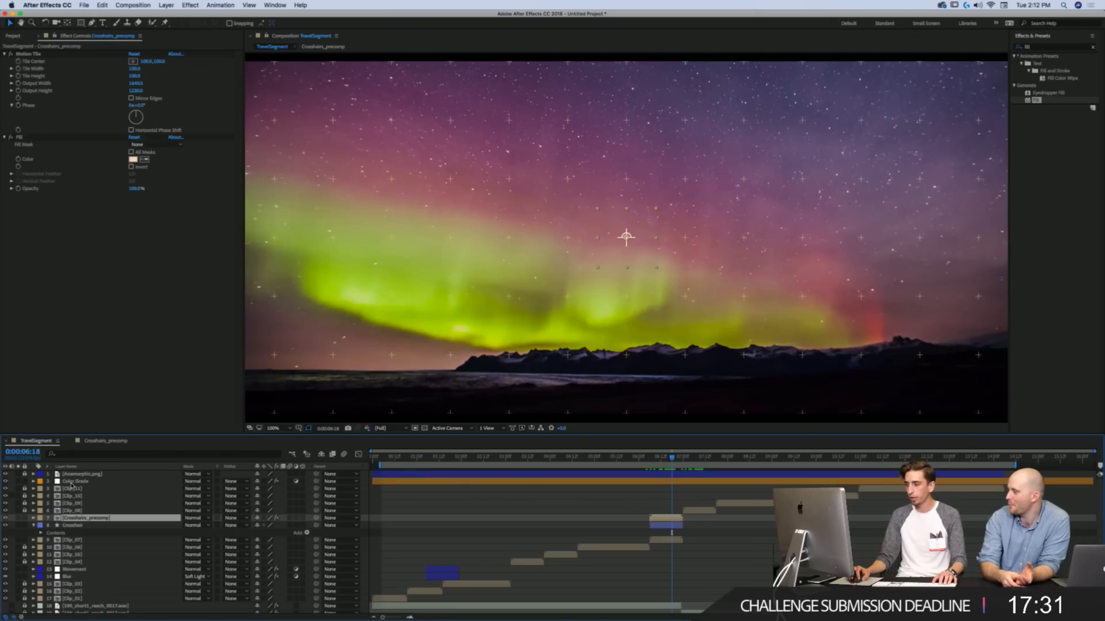
Step: Inspect the Color Grade layer's Tint effect and preview the aurora section from about 0:00:06:13
click(72, 481)
click(662, 456)
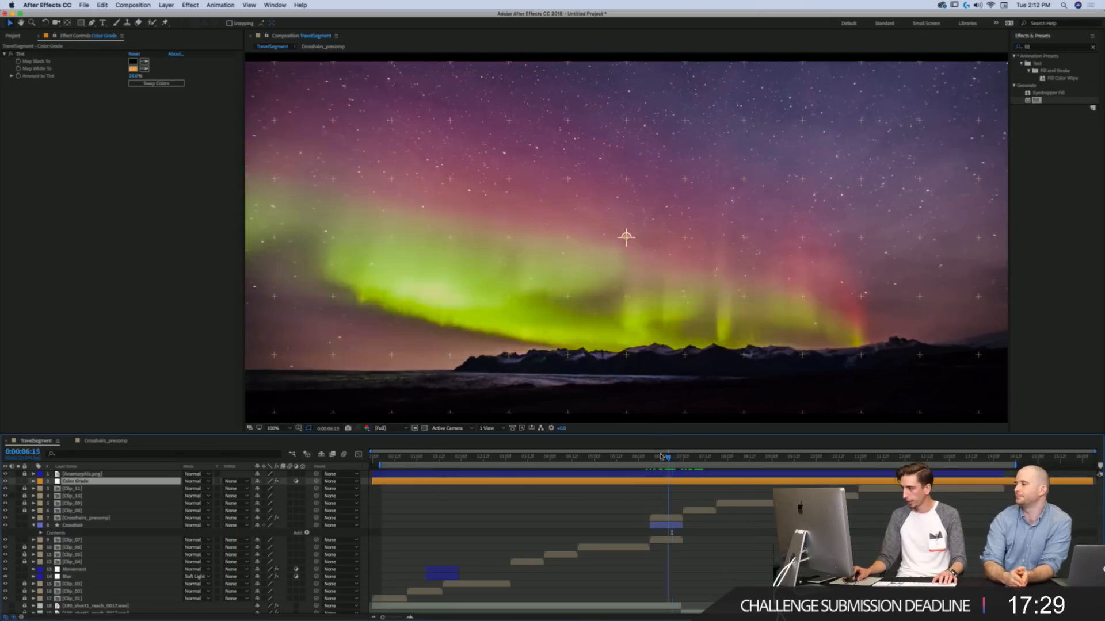
mouse_move(662, 456)
mouse_down()
mouse_move(650, 459)
mouse_move(674, 464)
mouse_move(663, 462)
mouse_up()
key(space)
key(space)
Step: Copy the pale orange Fill effect from Crosshairs_precomp onto the central Crosshair layer
key(z)
alt+click(598, 225)
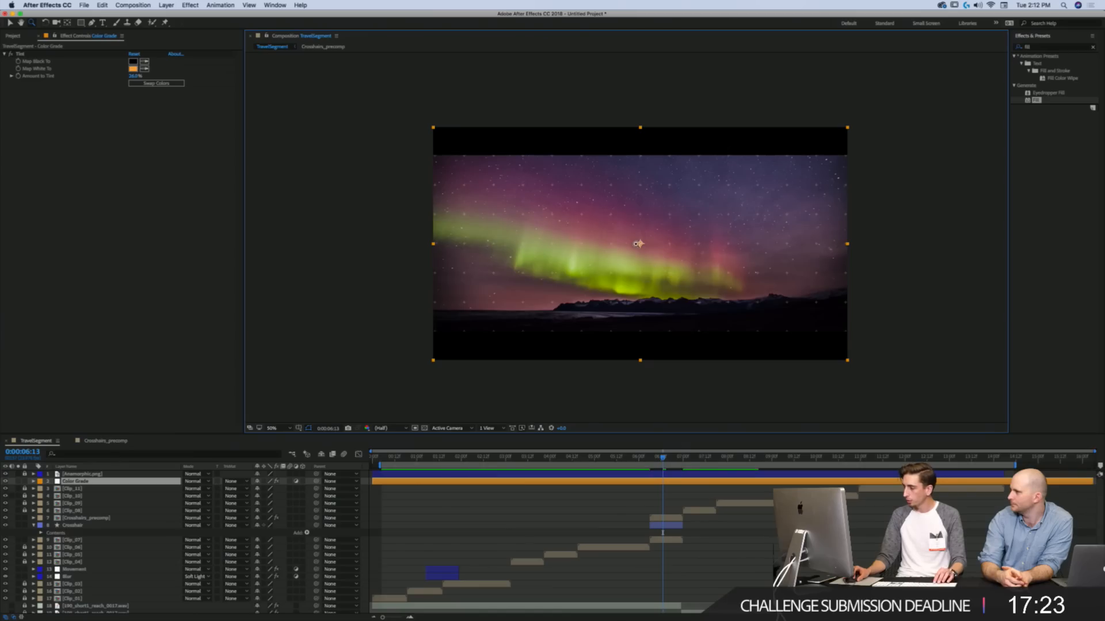
click(637, 244)
key(v)
click(634, 238)
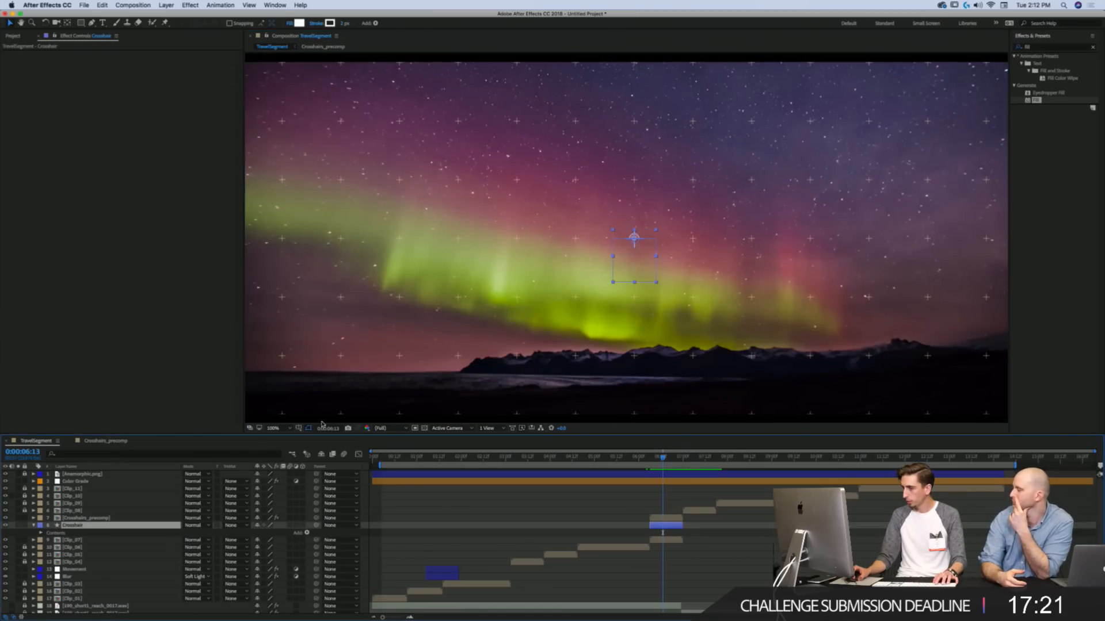
click(97, 517)
key(e)
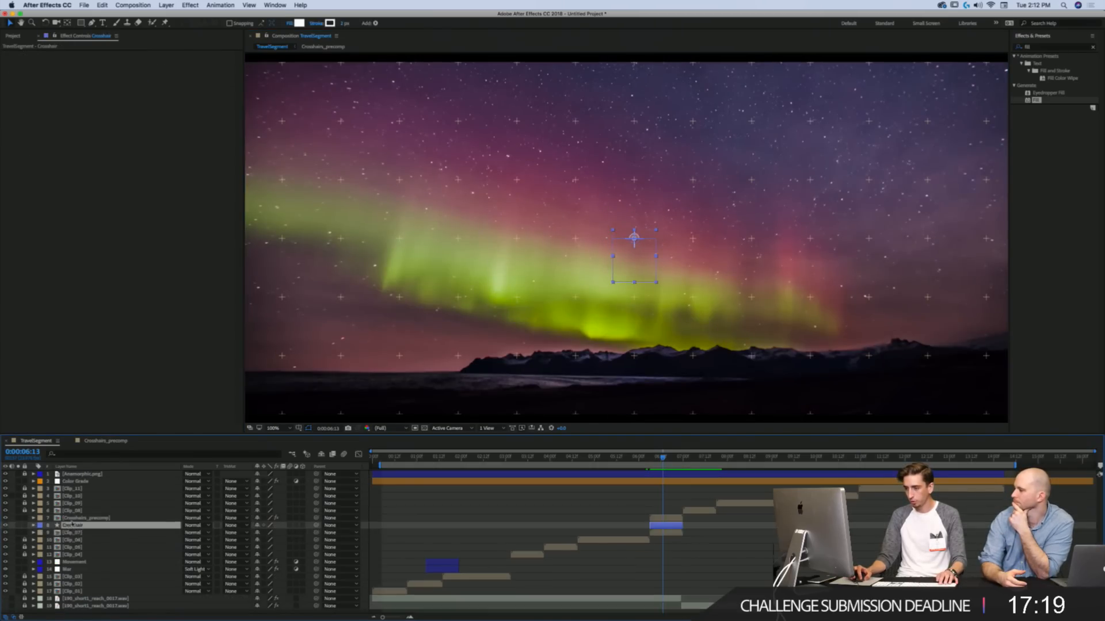
click(72, 539)
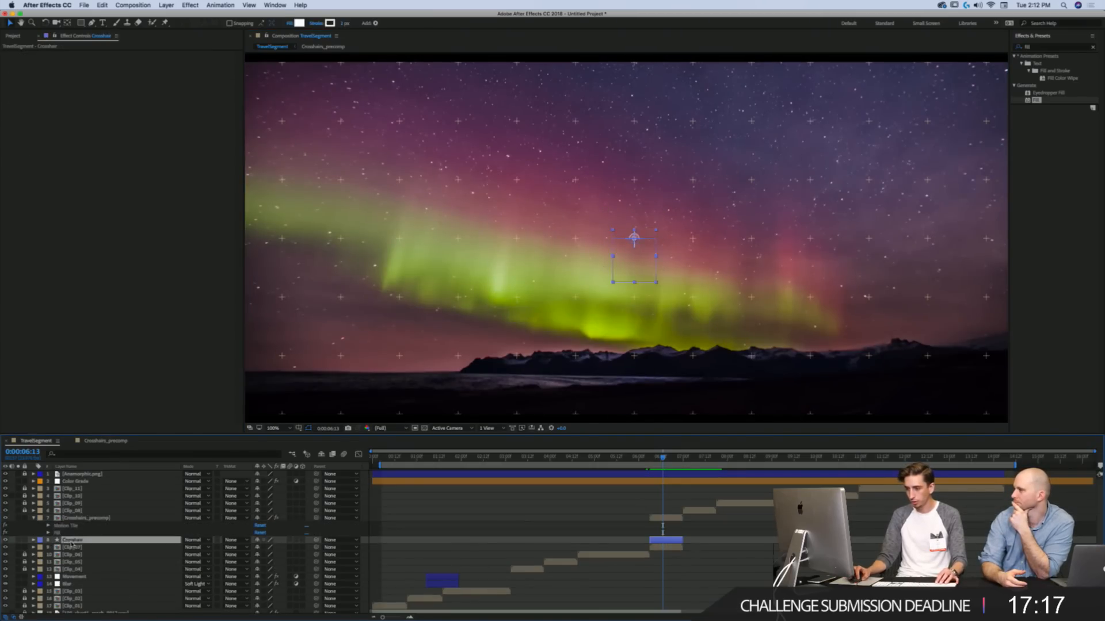
click(632, 518)
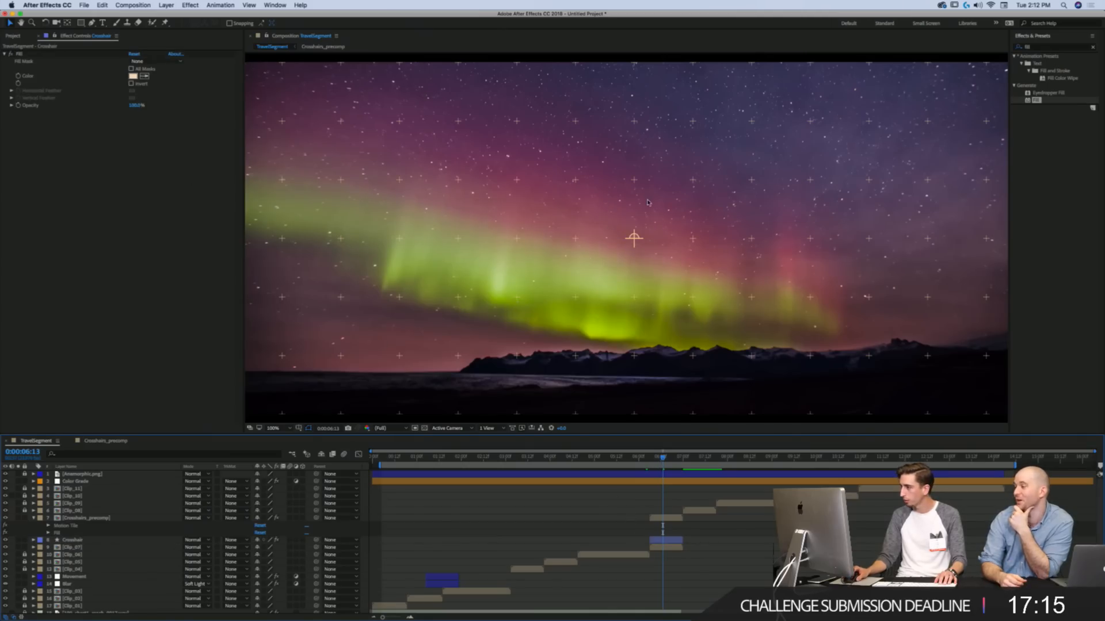
Step: Set the blending mode of both the Crosshairs_precomp and Crosshair layers to Screen
click(91, 540)
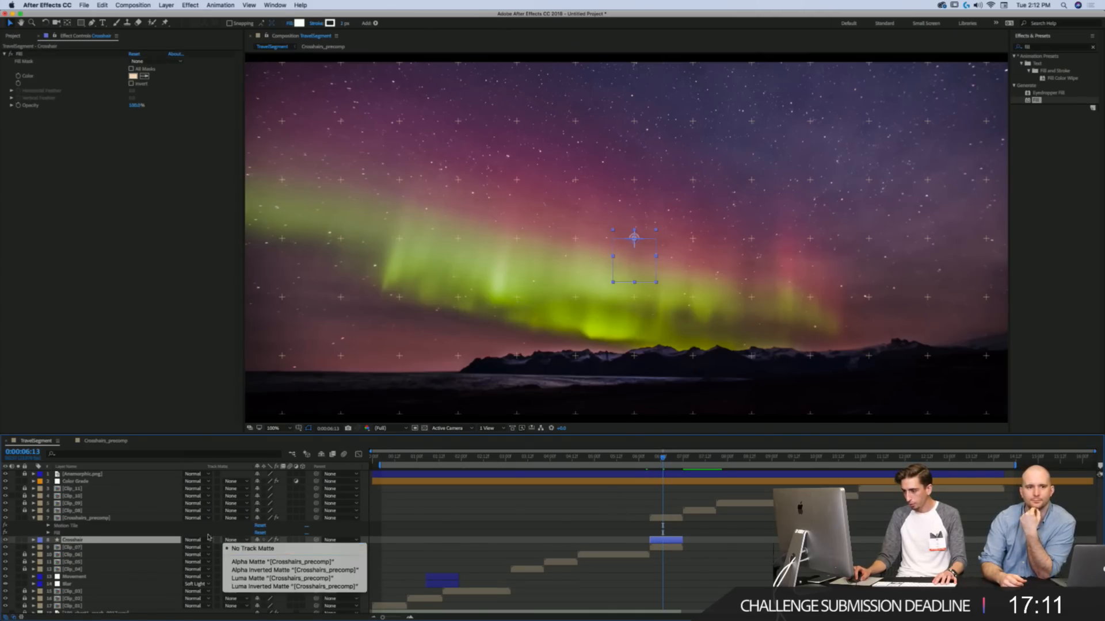
shift+click(76, 518)
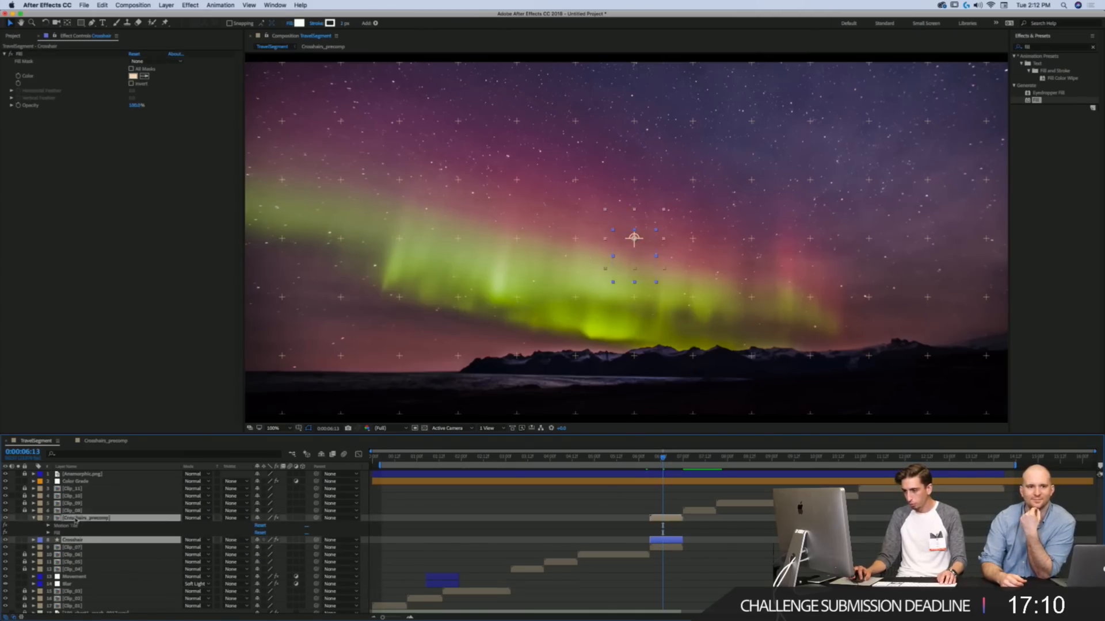
click(191, 518)
click(196, 372)
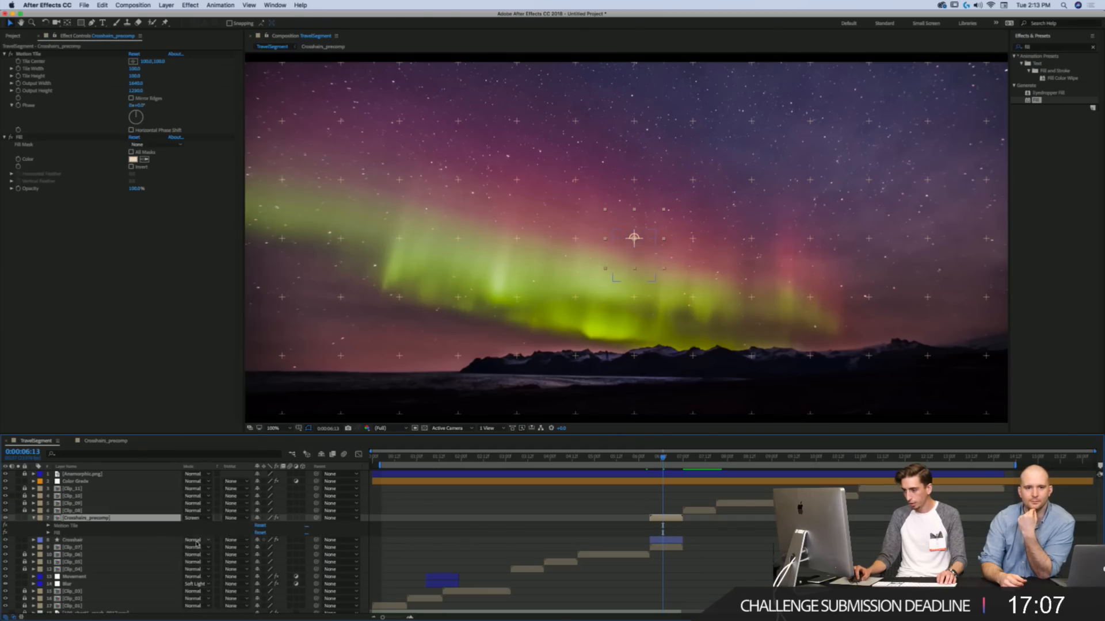
click(197, 543)
click(199, 377)
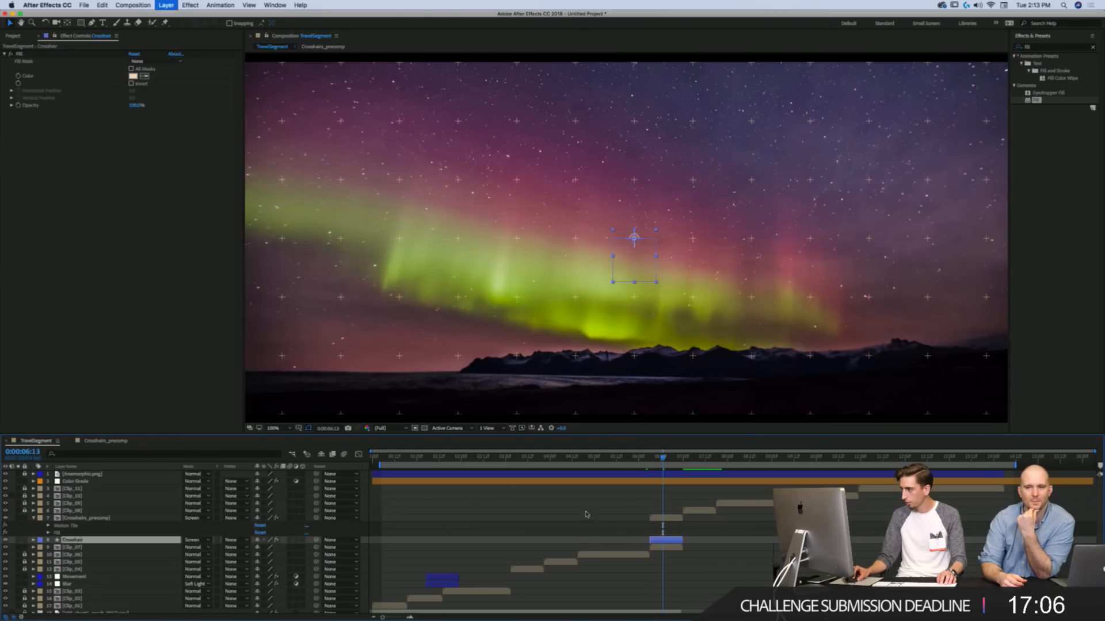
click(613, 541)
Step: Play back the crosshair animation over the aurora clip through the cut to the wheat field
mouse_move(658, 459)
mouse_down()
mouse_move(644, 456)
mouse_move(673, 456)
mouse_move(653, 455)
mouse_up()
key(space)
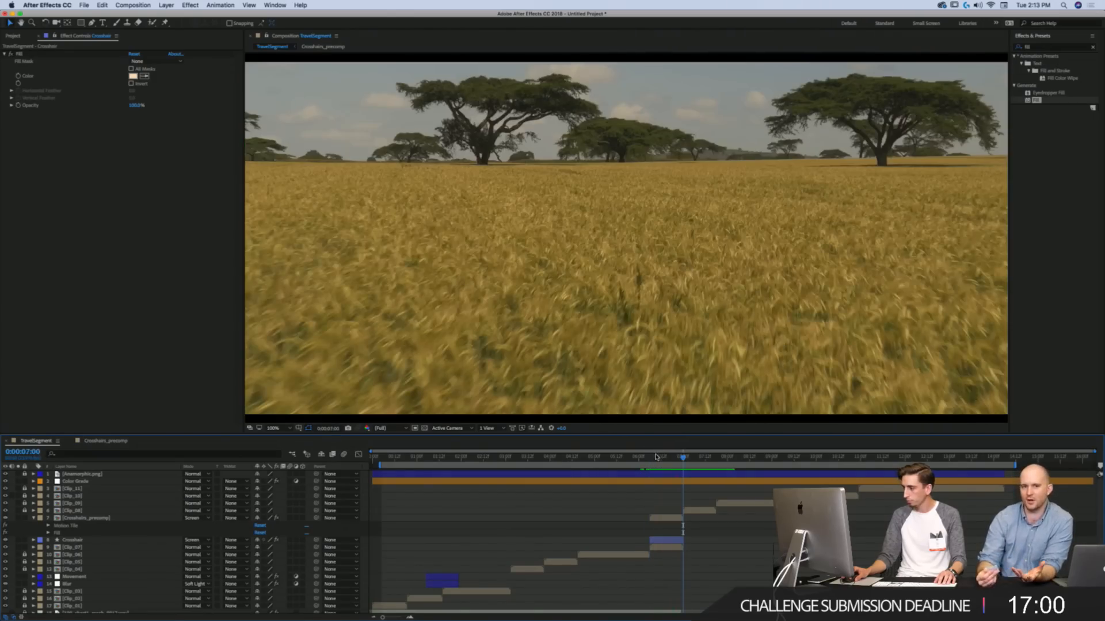
click(657, 457)
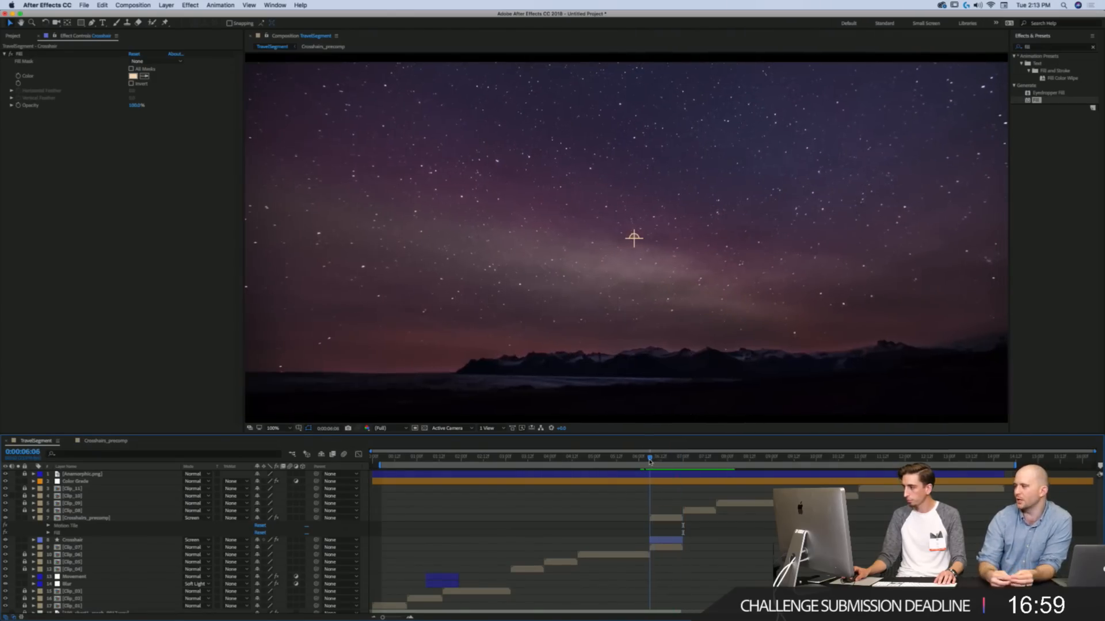
Step: Compare Crosshairs_precomp with its Motion Tile effect disabled and enabled at 0:00:06:11
click(73, 540)
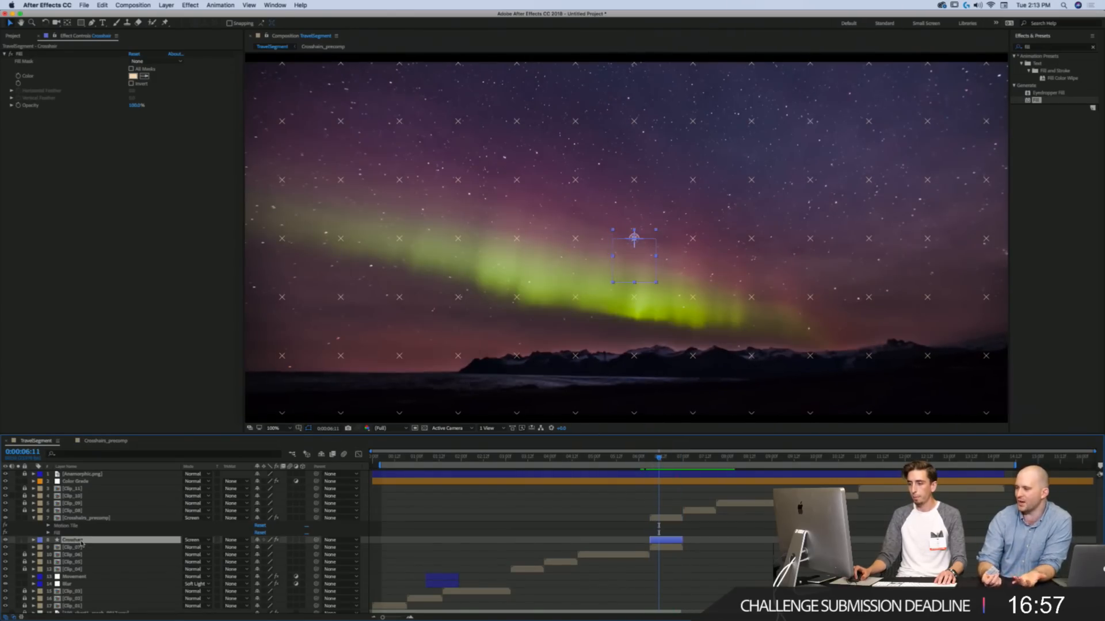
click(85, 518)
click(12, 54)
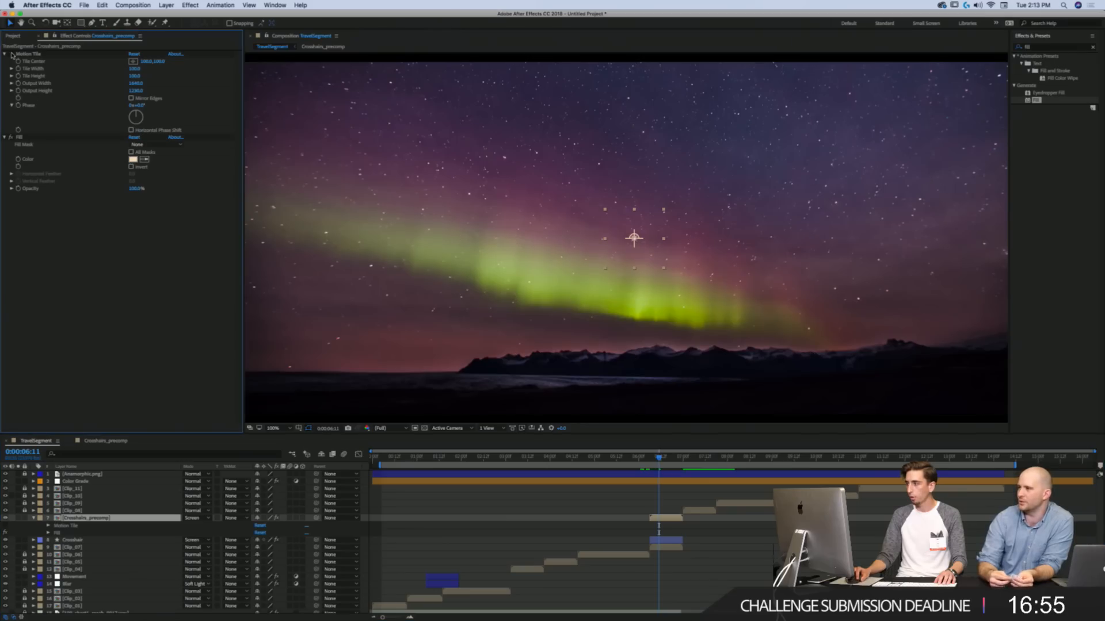
click(12, 55)
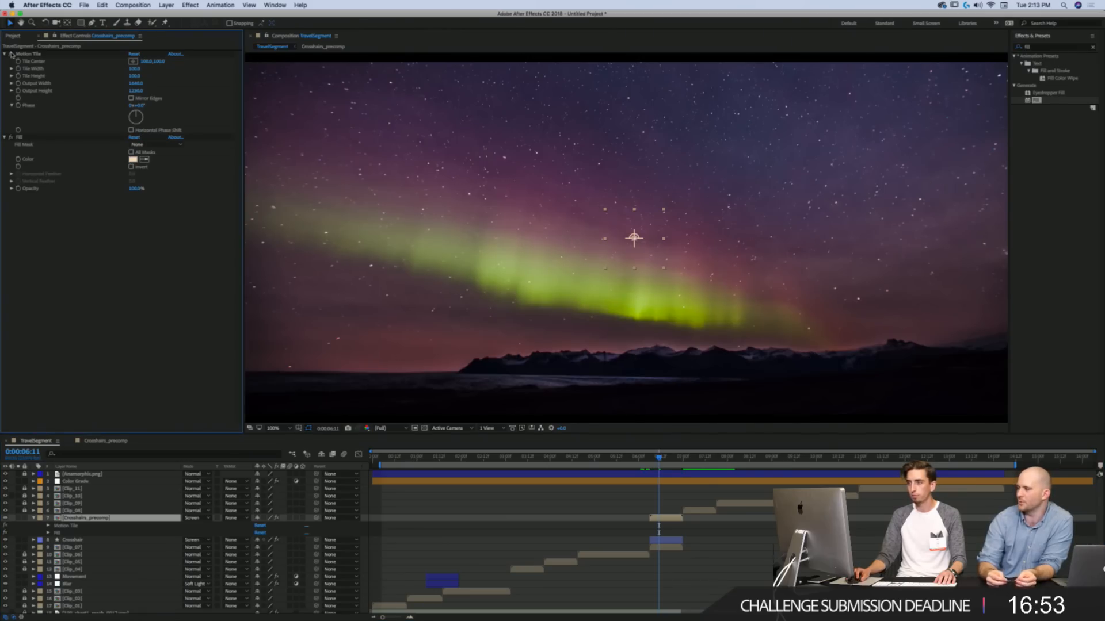
click(12, 54)
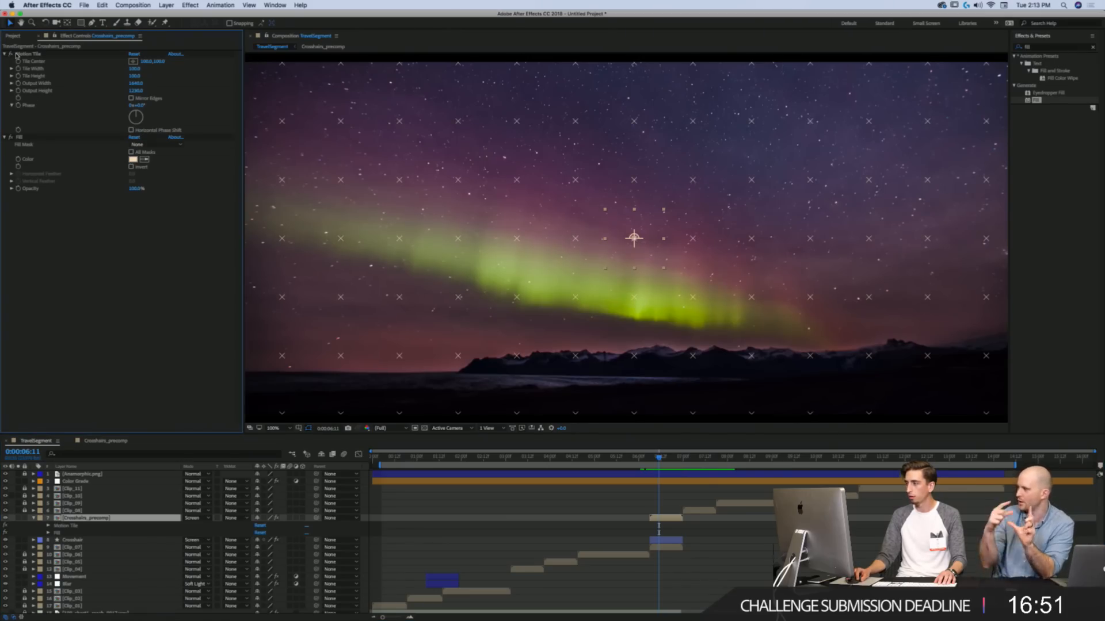
Step: Open Crosshairs_precomp to examine the single crosshair within its square frame, and return to TravelSegment
double_click(626, 229)
drag(674, 108, 655, 113)
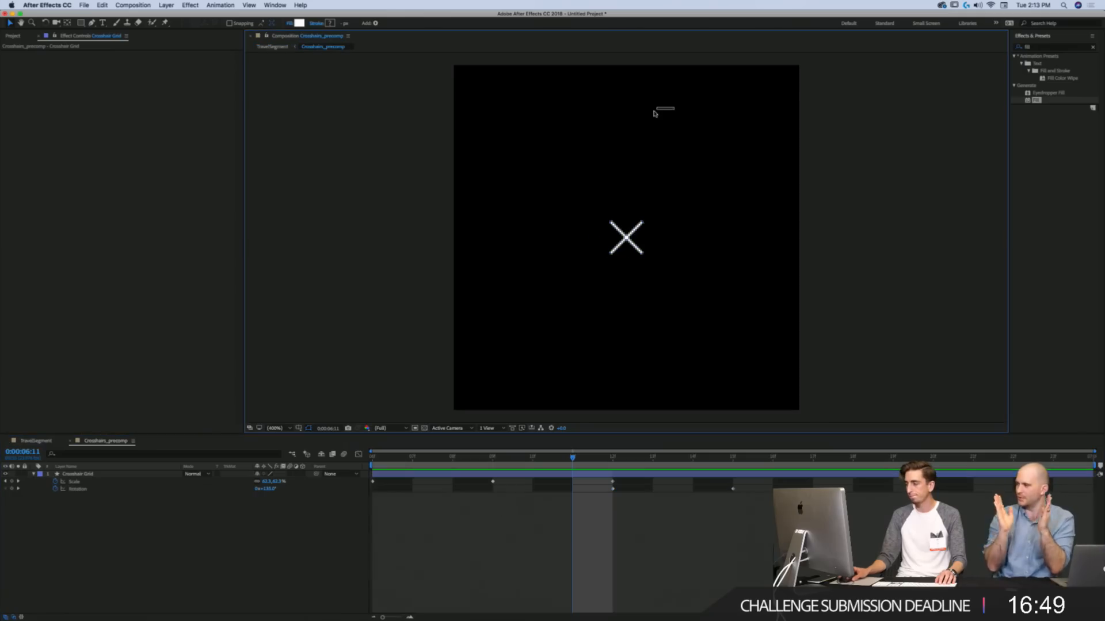
key(z)
alt+click(591, 168)
key(v)
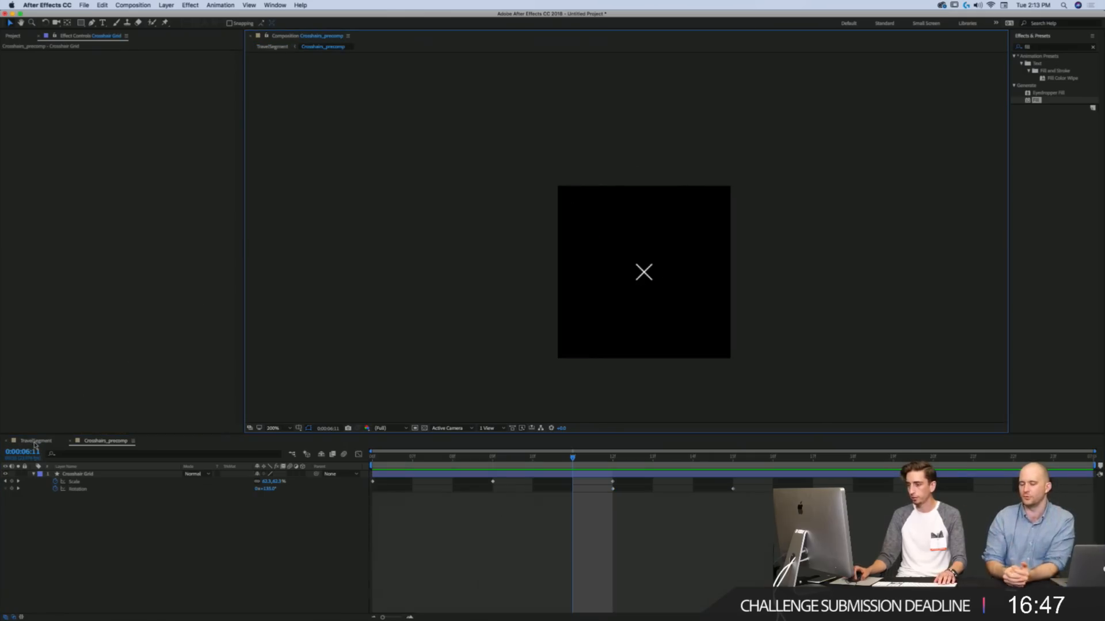
click(35, 440)
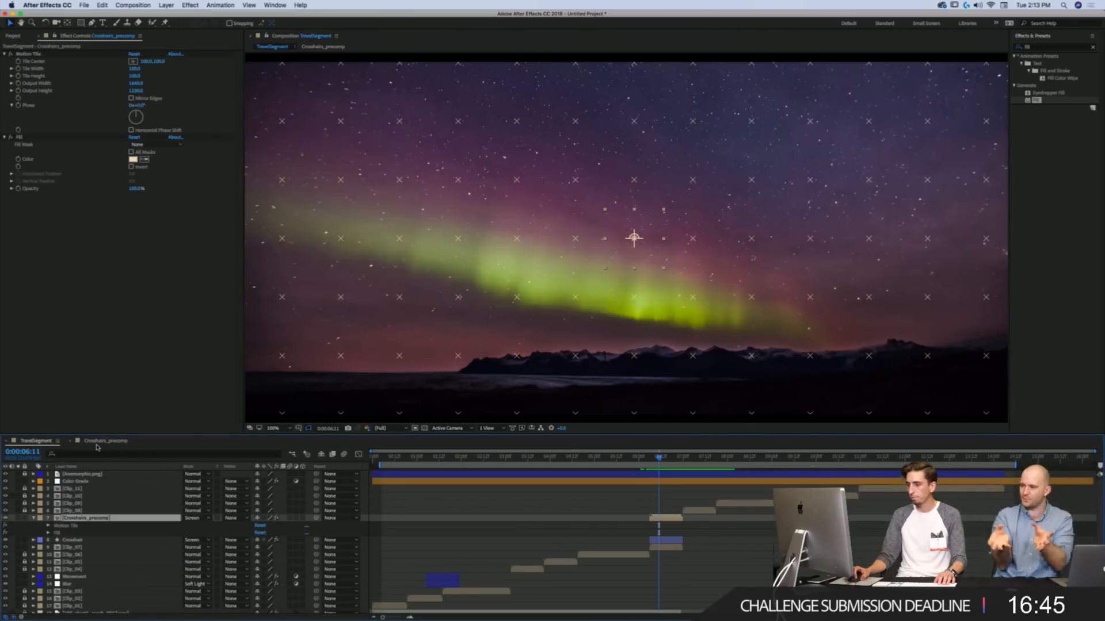
Step: Lock the viewer to TravelSegment and set the Crosshairs_precomp composition width to 390 px
click(267, 38)
click(106, 441)
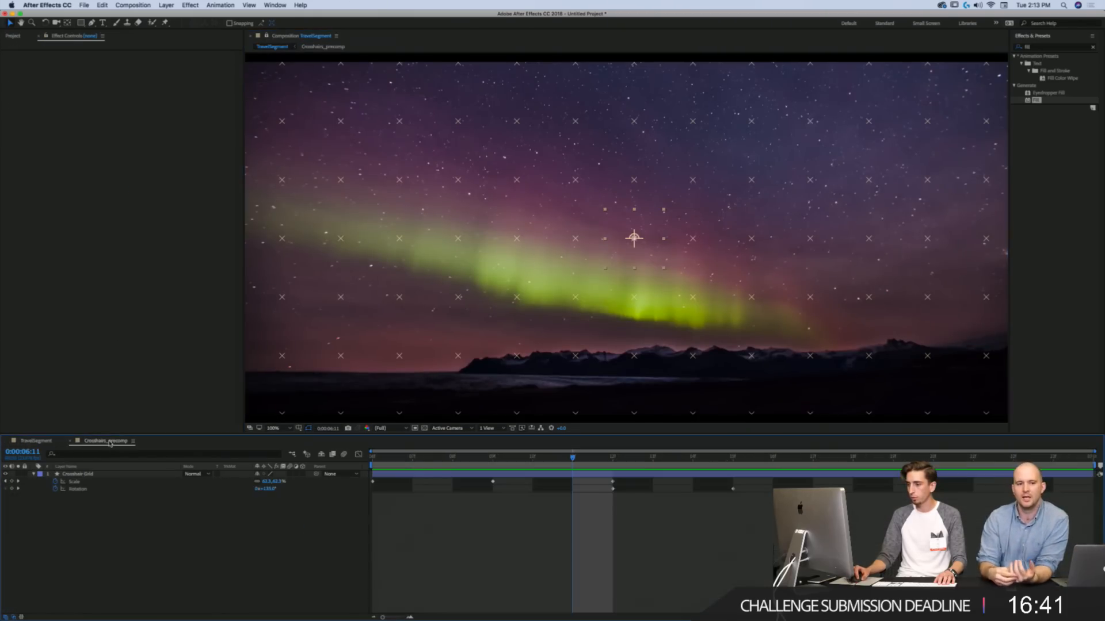
key(super+k)
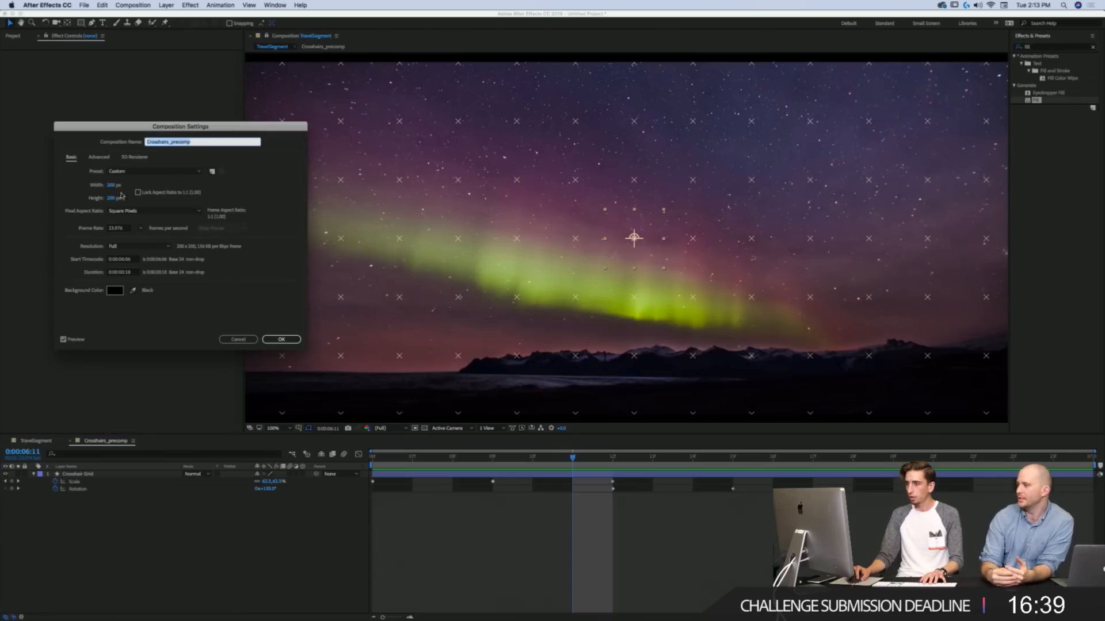
text(390)
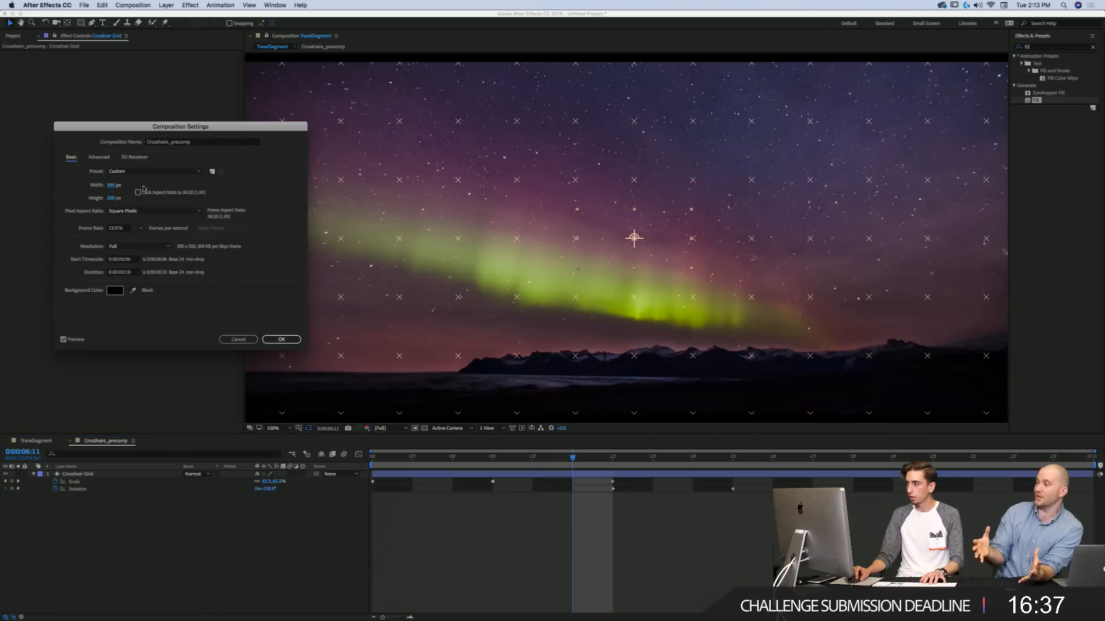
click(275, 339)
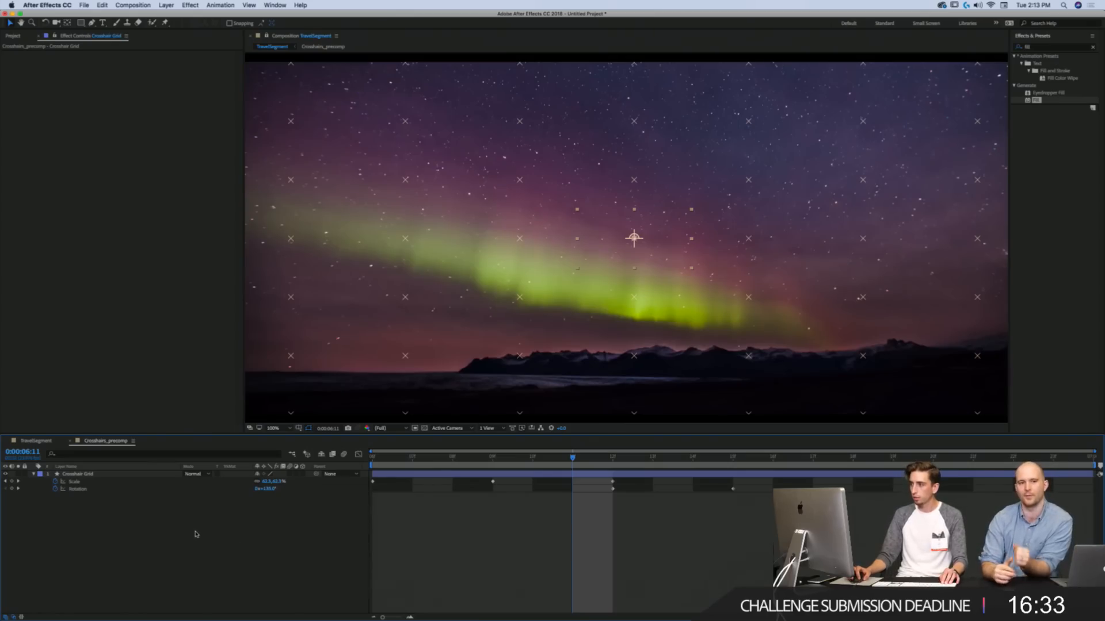
Step: Examine the more widely spaced crosshair grid over the aurora at different magnifications
key(z)
alt+click(499, 300)
click(659, 242)
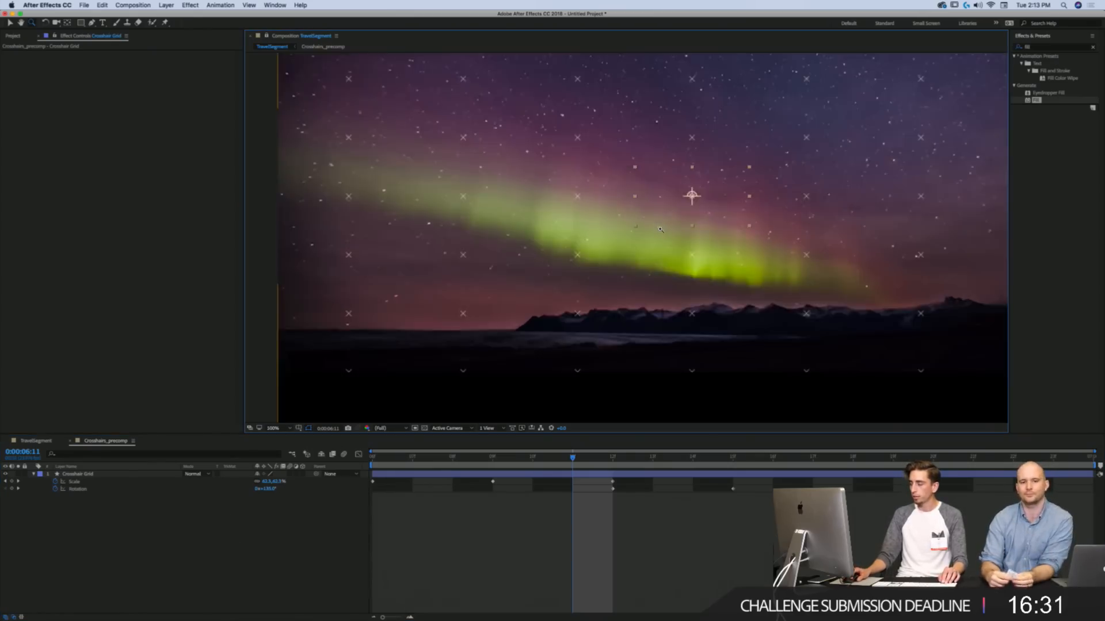
click(96, 442)
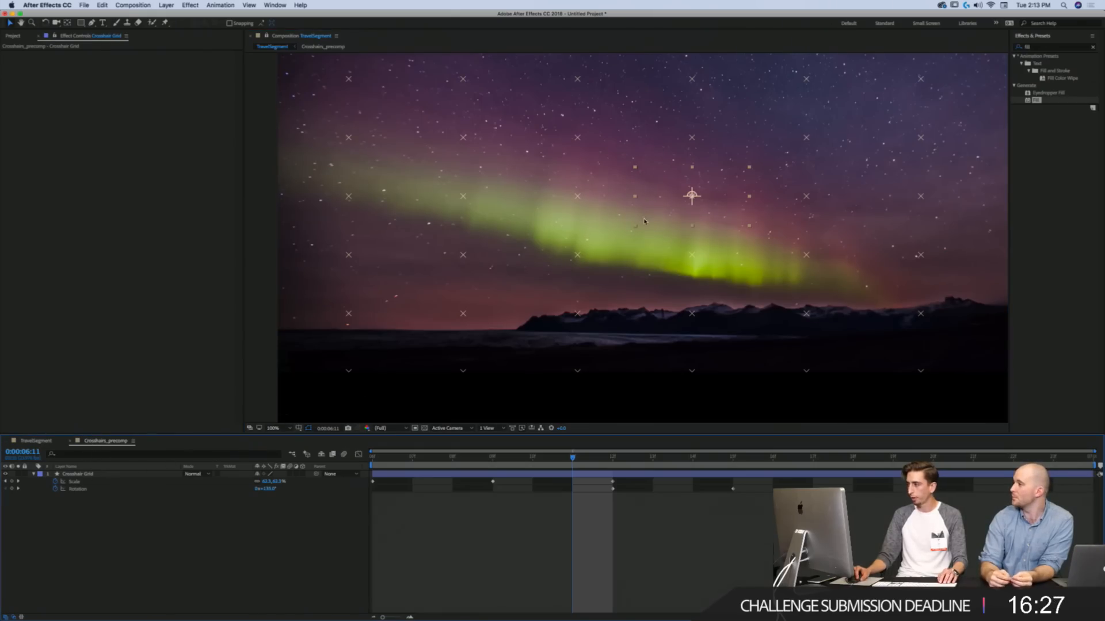
alt+click(691, 195)
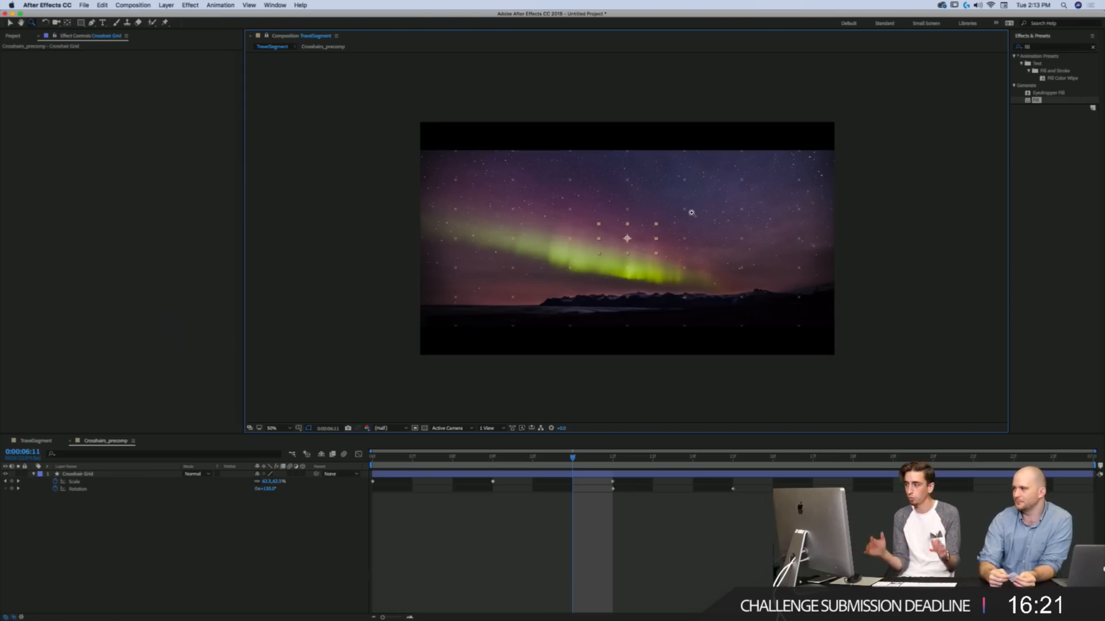
click(645, 229)
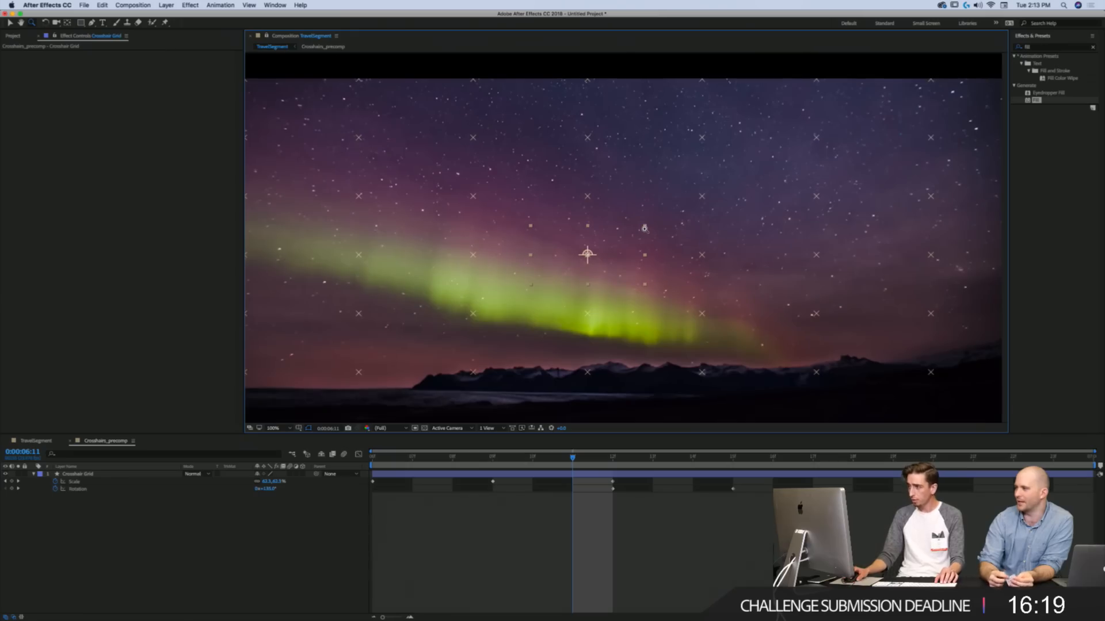
alt+click(644, 229)
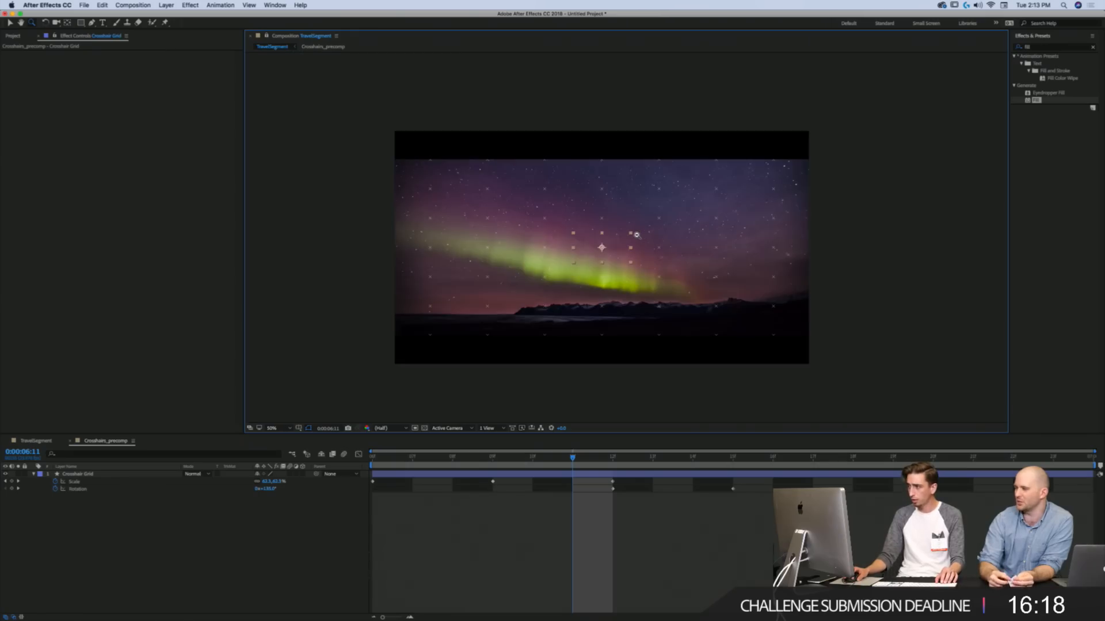
click(596, 243)
key(shift+slash)
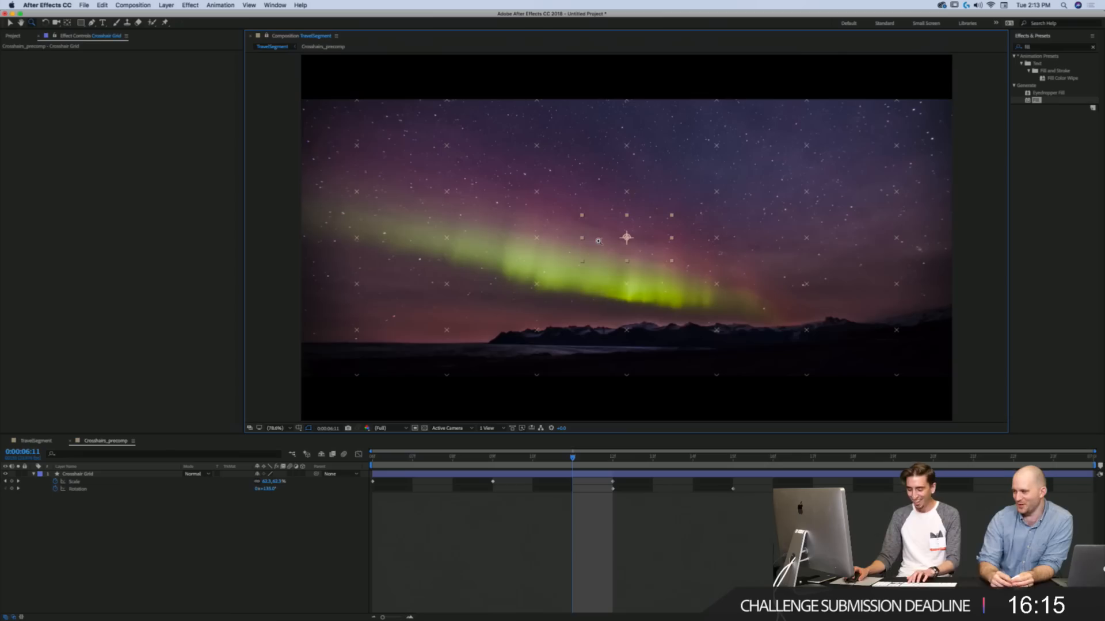
Step: Find the Optics Compensation effect and apply it to the Crosshairs_precomp layer in TravelSegment
click(1074, 48)
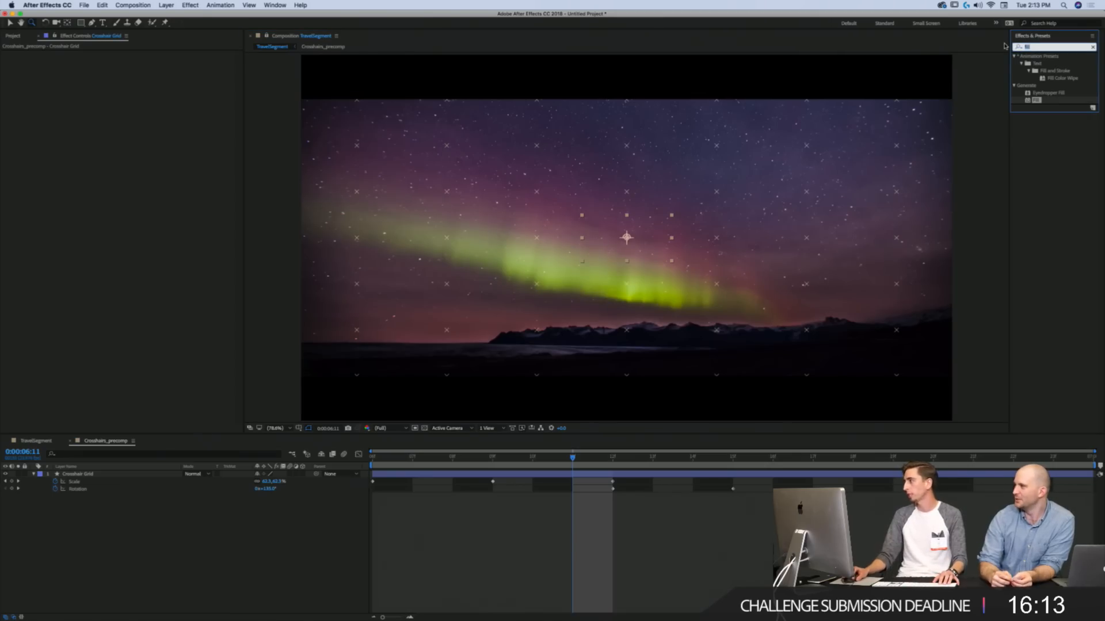
text(optics)
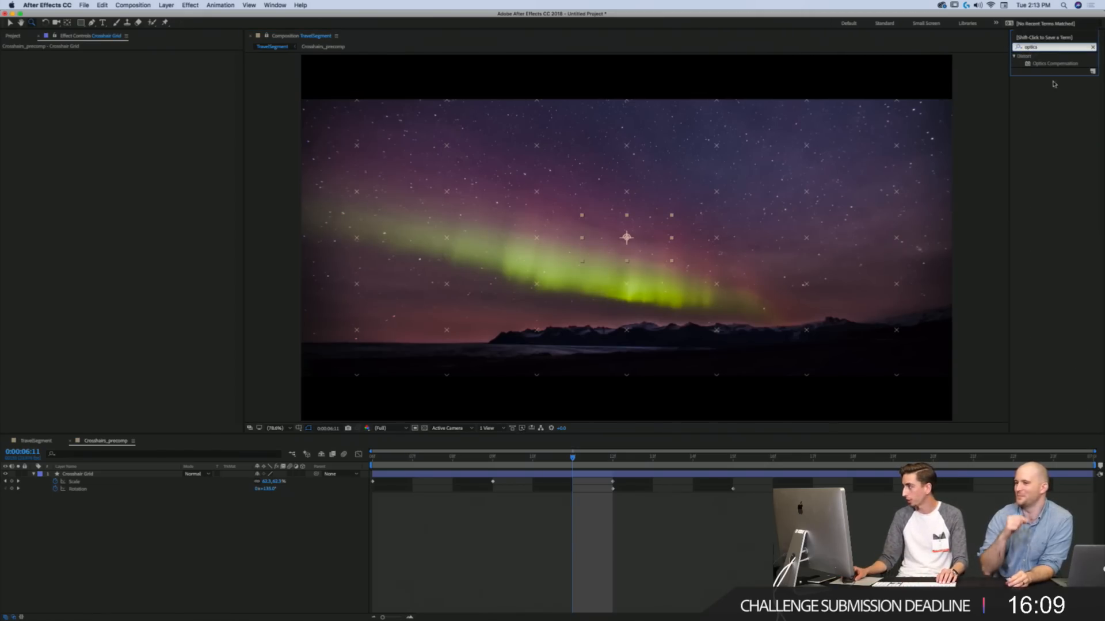
double_click(1044, 65)
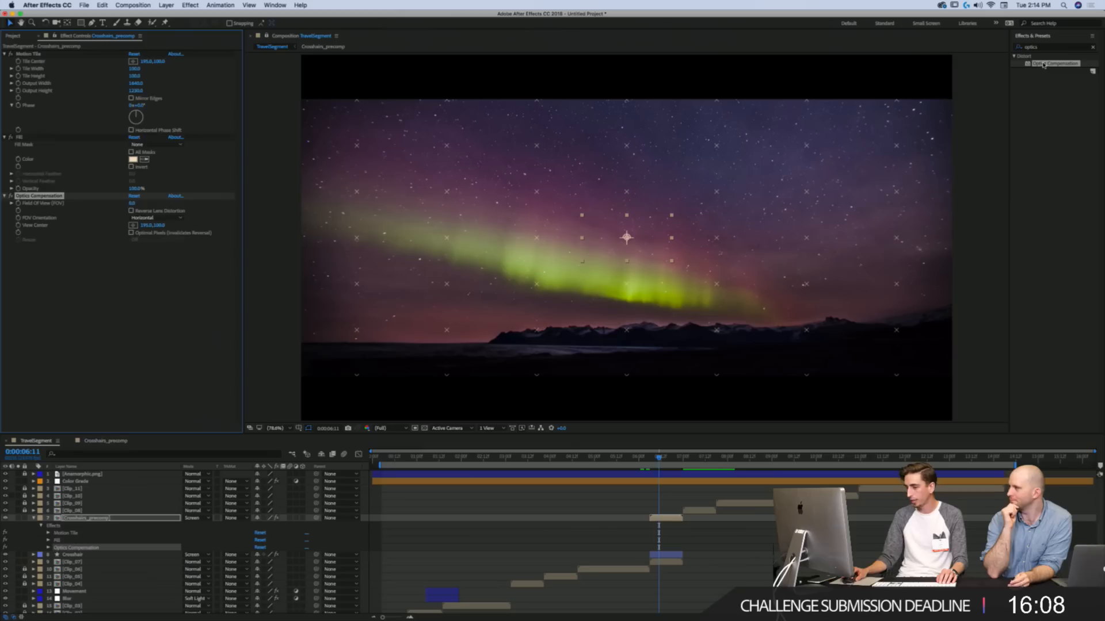
click(115, 519)
click(34, 197)
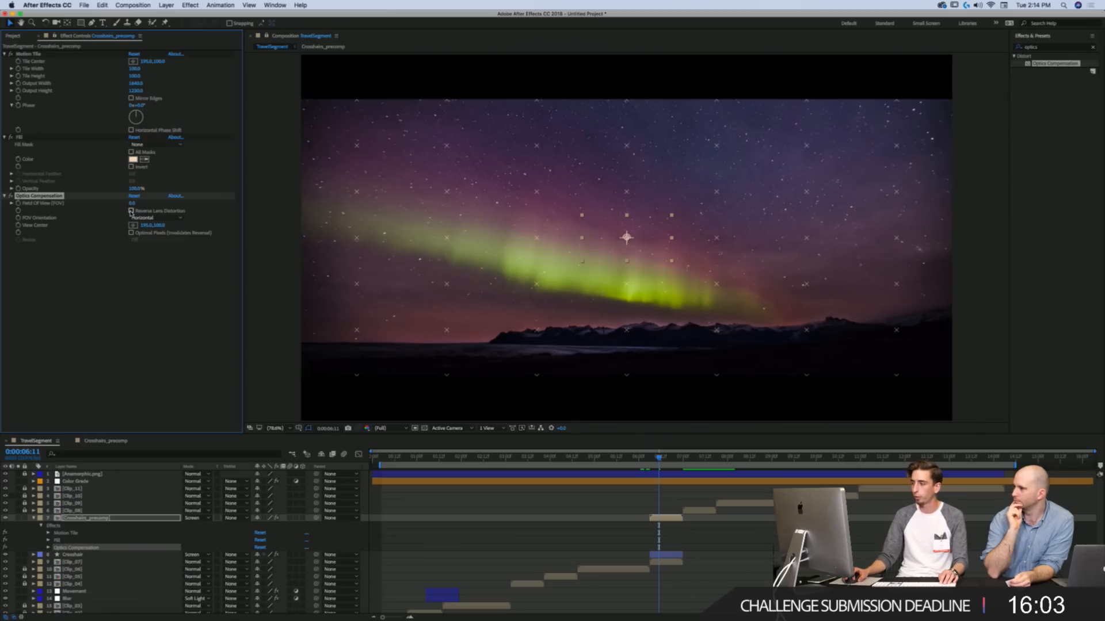
Step: Turn on Reverse Lens Distortion in Optics Compensation and set the Field Of View to 6.0
drag(185, 197, 209, 196)
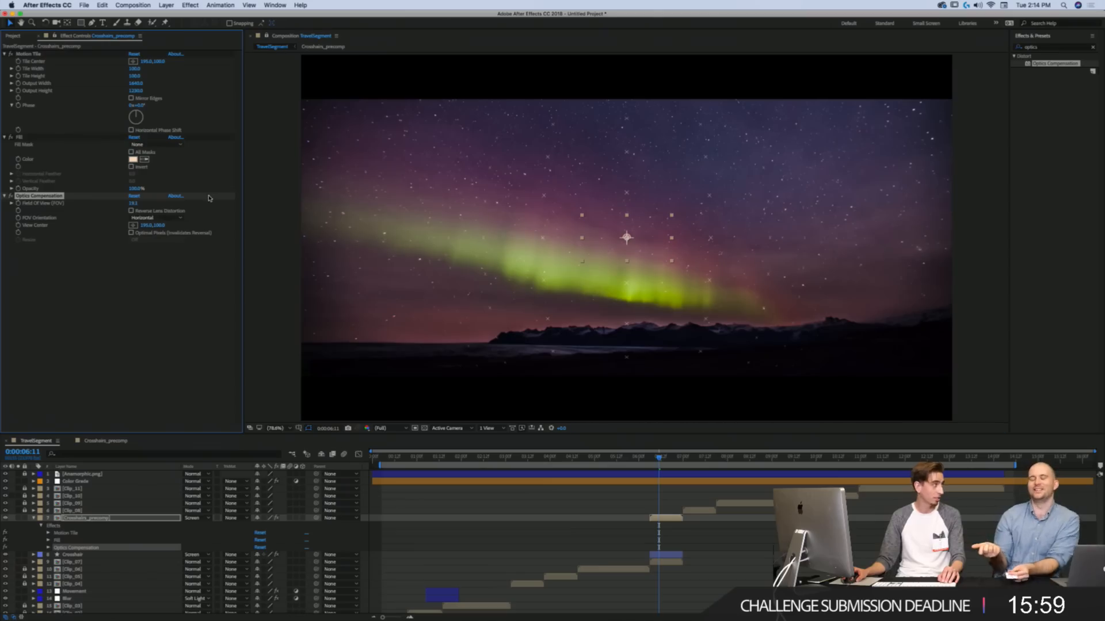
click(131, 211)
drag(134, 203, 152, 204)
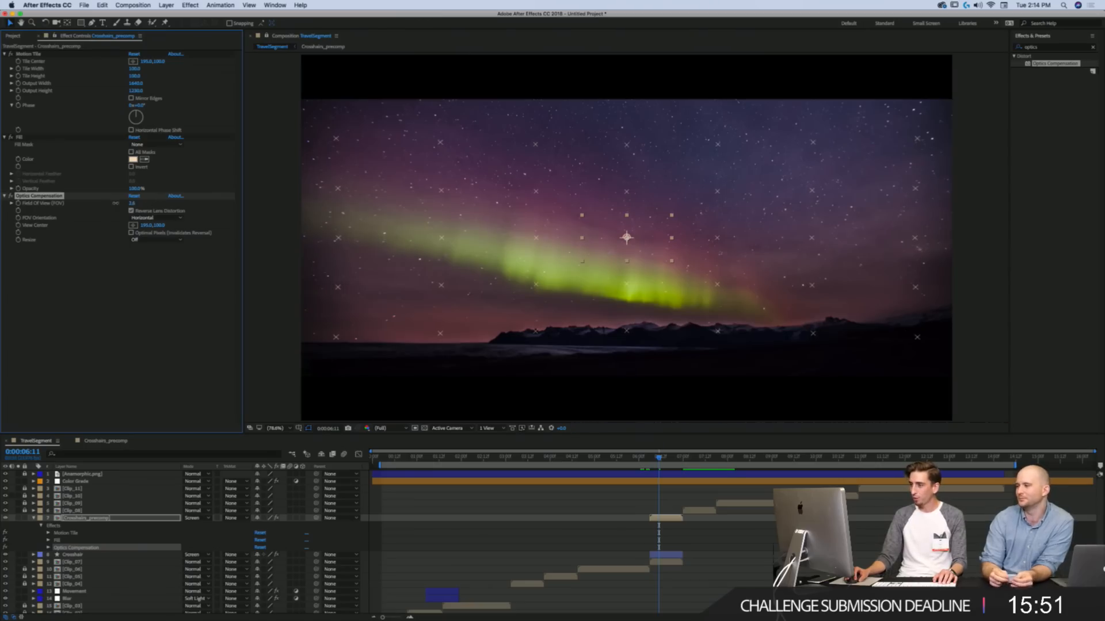
drag(116, 203, 110, 203)
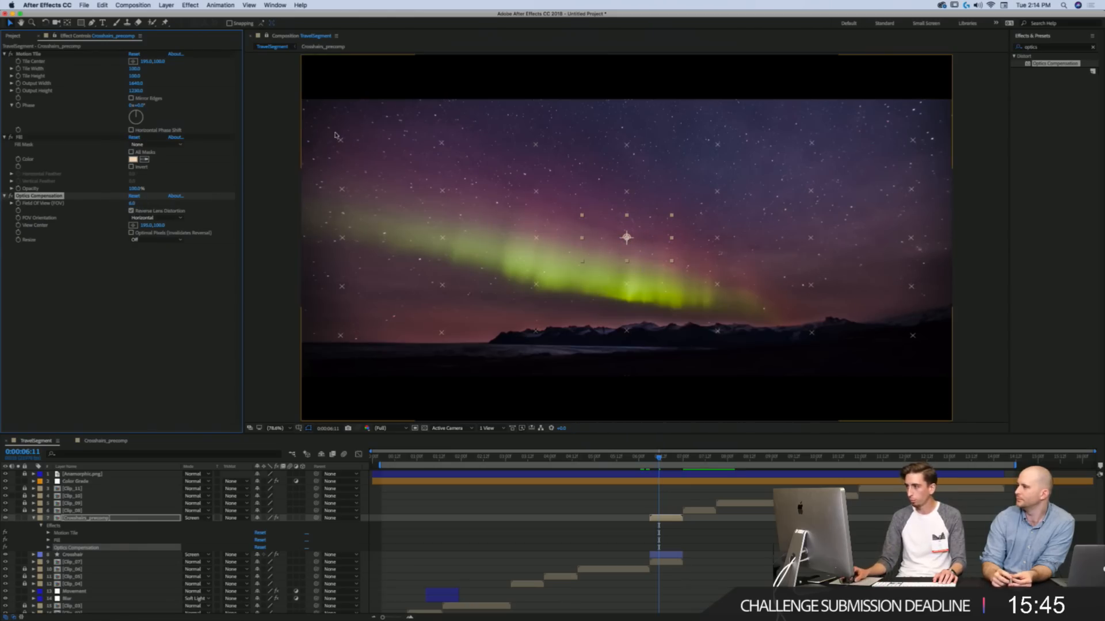
Step: Isolate the Crosshairs_precomp layer to compare the grid with Optics Compensation disabled and enabled, then restore all layers
click(19, 519)
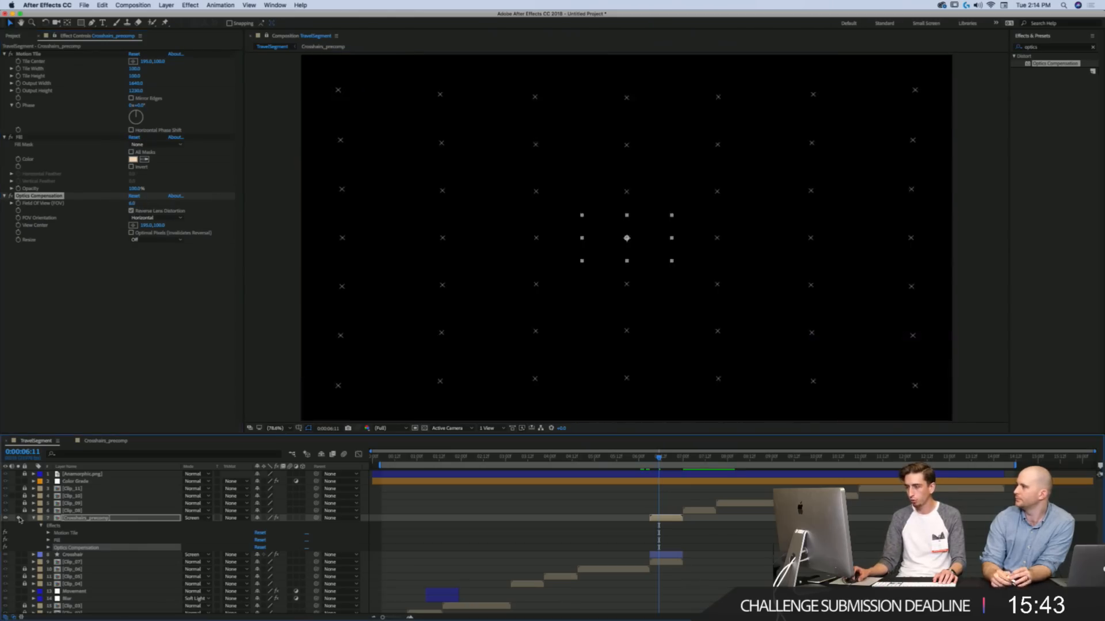
click(486, 520)
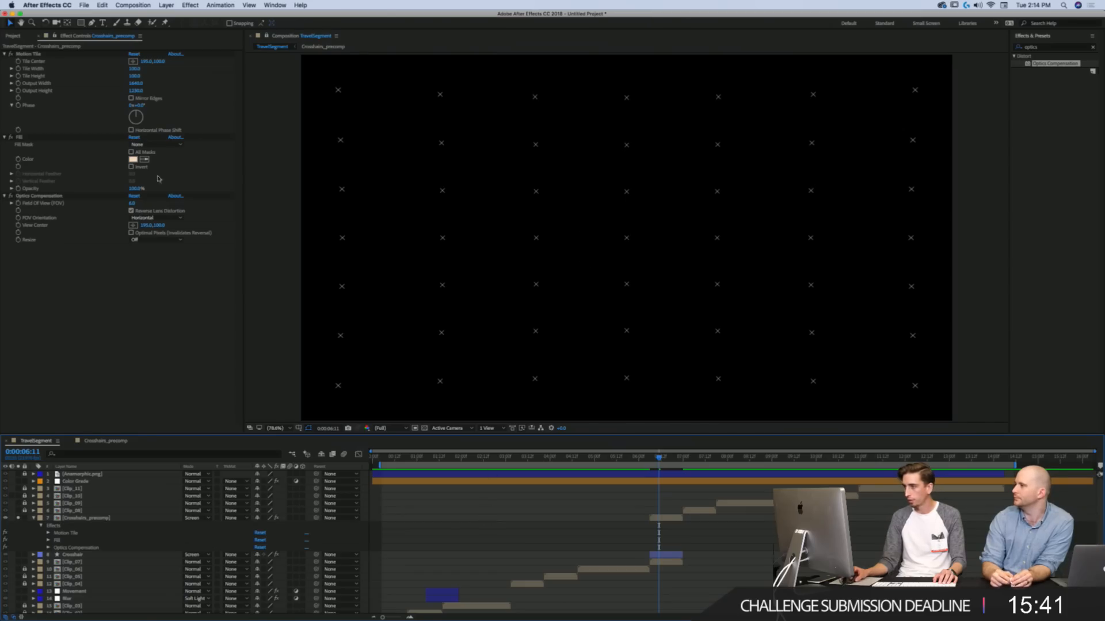
click(10, 196)
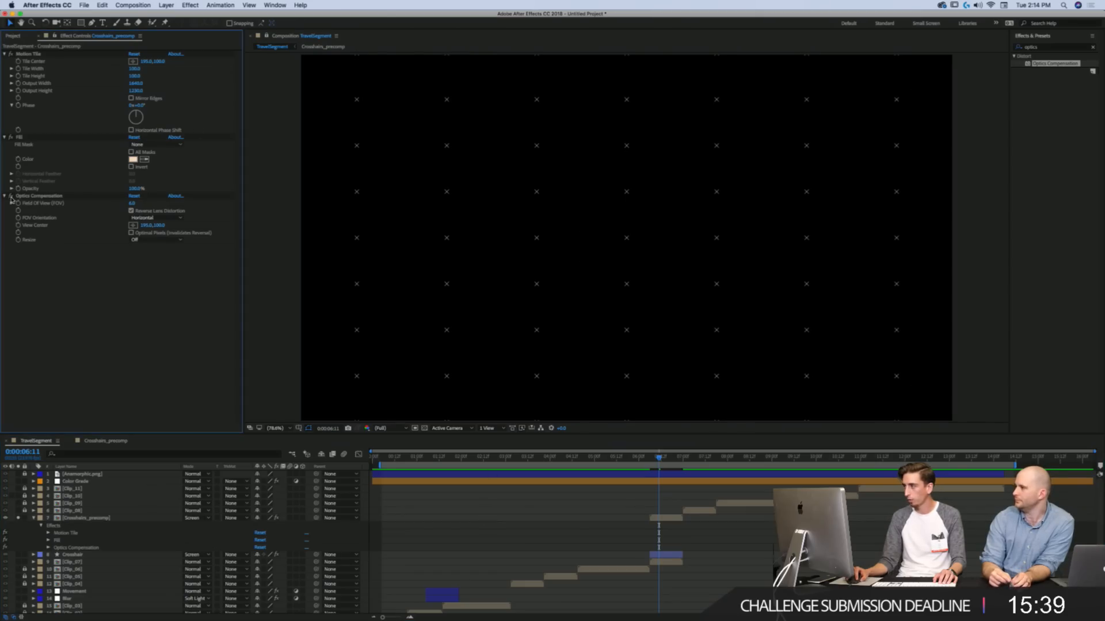
click(10, 196)
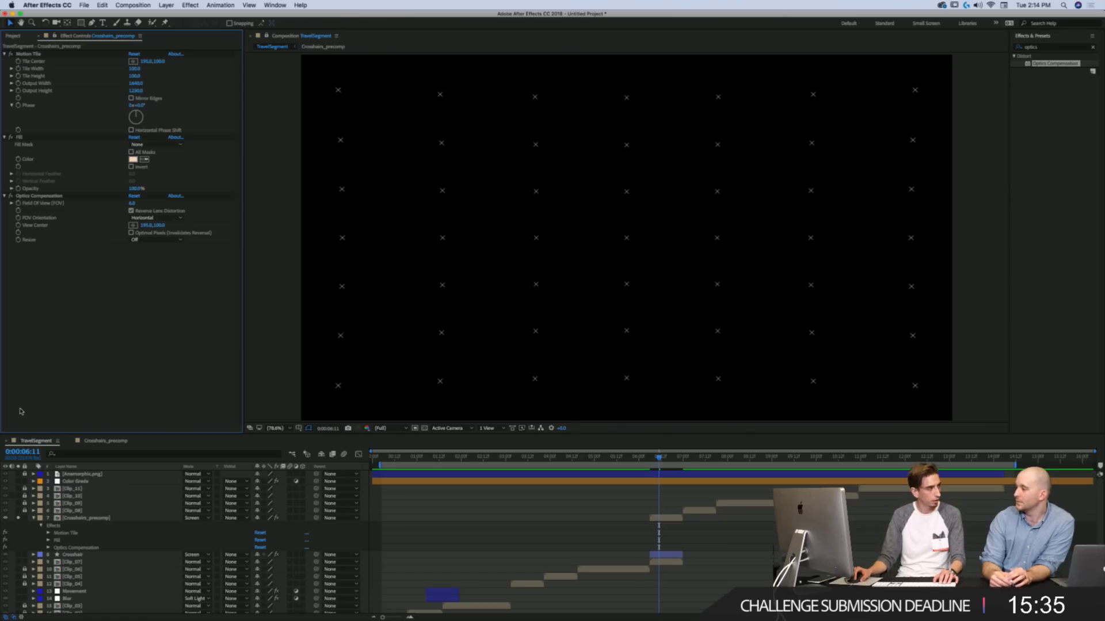
click(18, 518)
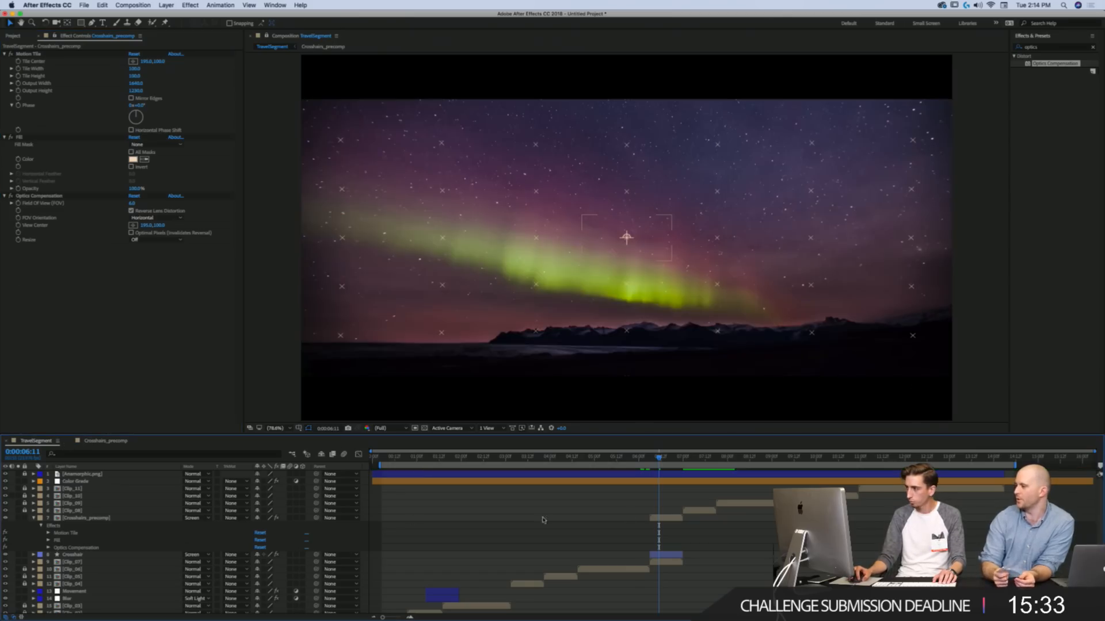
Step: Play back the distorted crosshair grid animation from 0:00:06:06 and park the playhead at 0:00:06:12
click(656, 458)
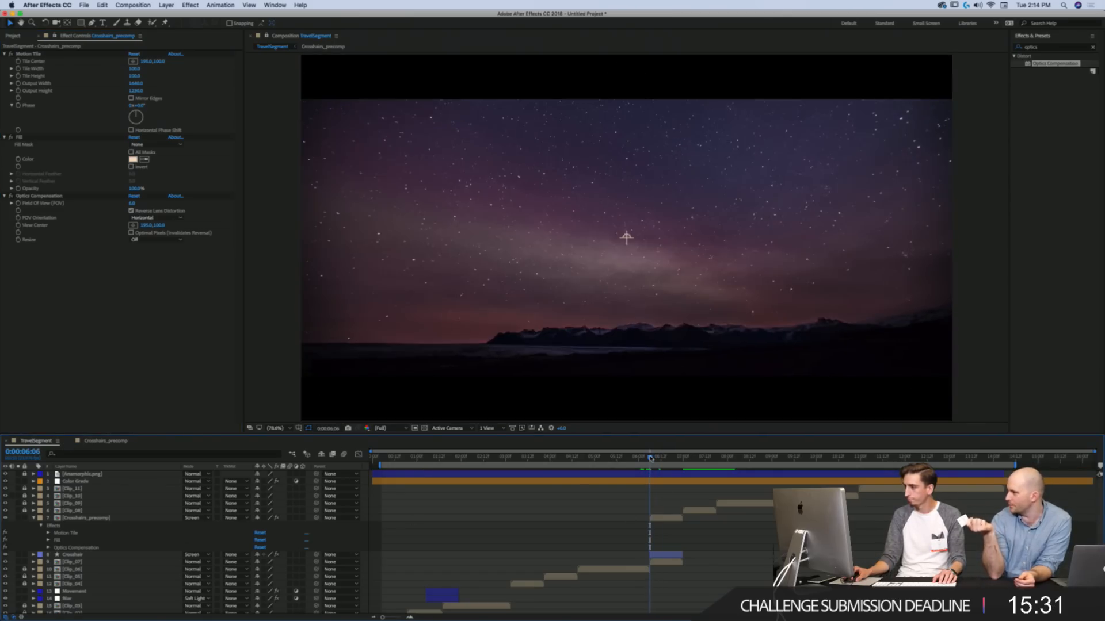
mouse_move(657, 457)
mouse_down()
mouse_move(668, 456)
mouse_move(650, 457)
mouse_up()
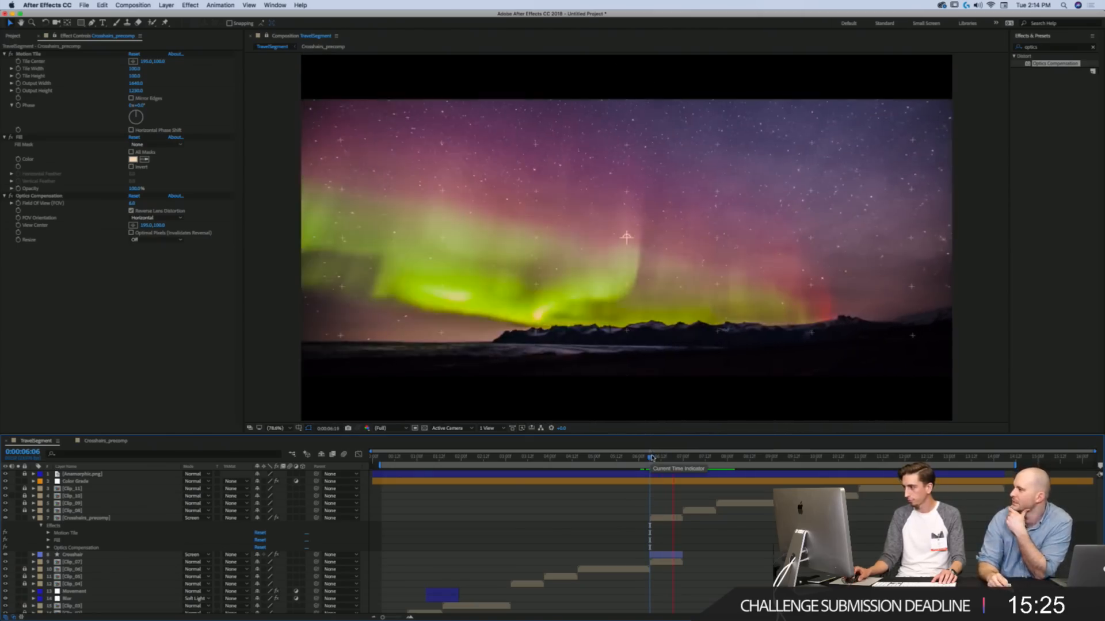
drag(651, 458, 661, 456)
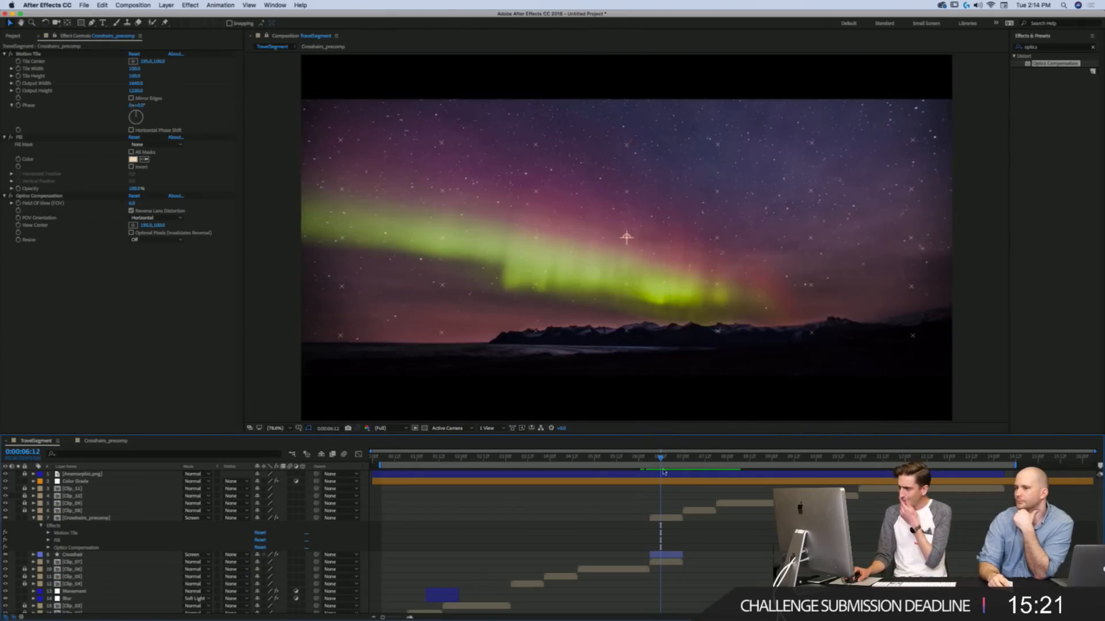
Step: Collapse the revealed effects of Crosshairs_precomp in the timeline and select the Crosshair layer
click(677, 555)
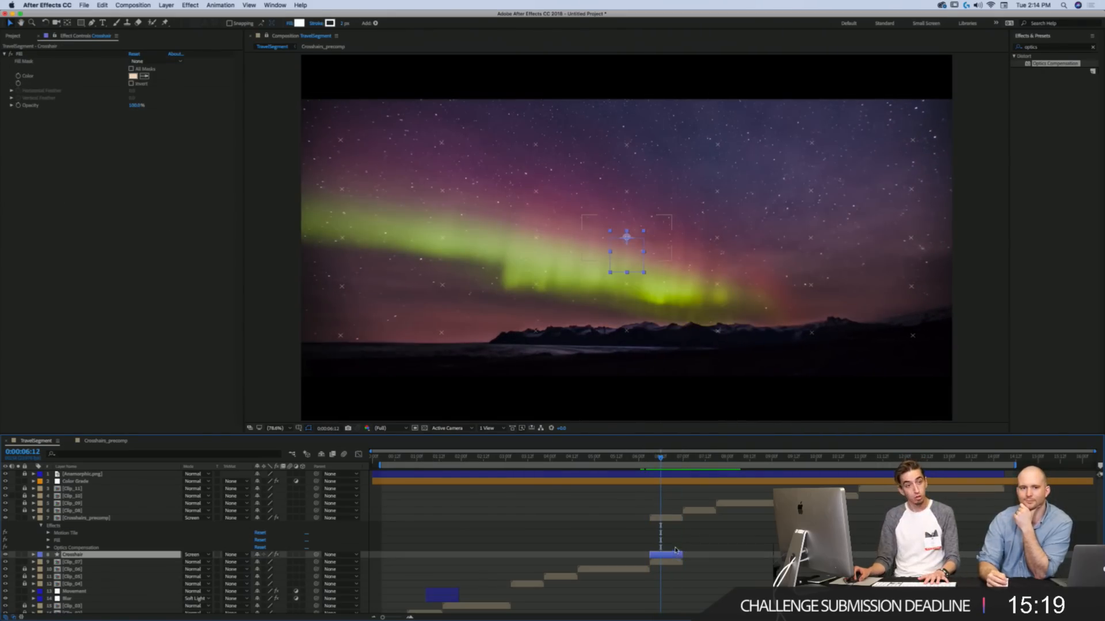
click(663, 519)
key(e)
click(661, 526)
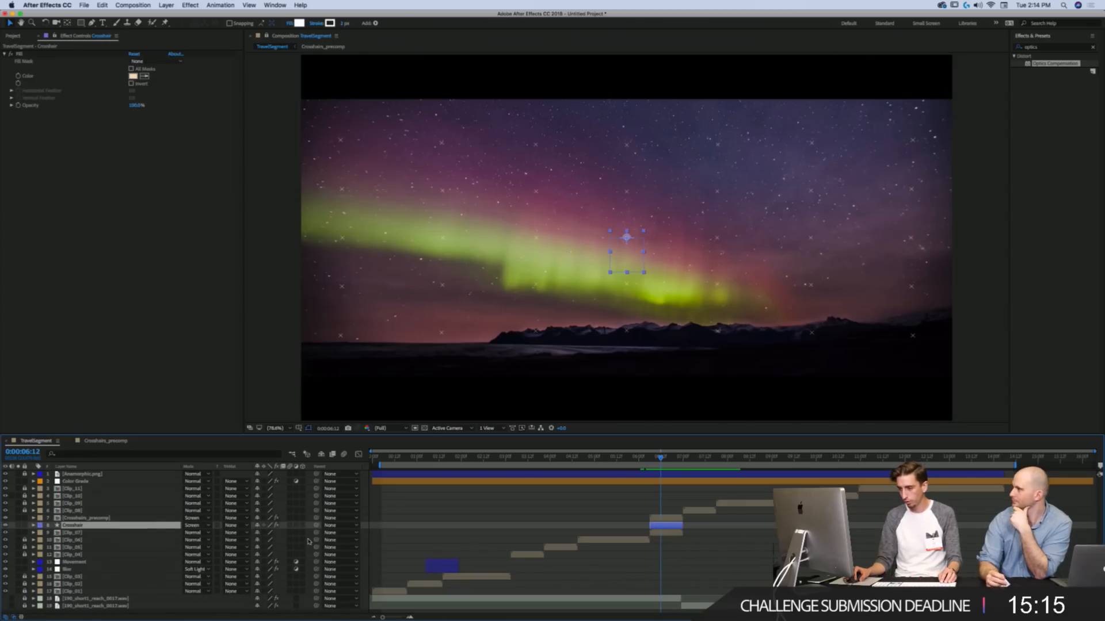
Step: Add an adjustment layer above Crosshairs_precomp and trim its start to the beginning of the aurora clip at 0:00:06:06
click(95, 517)
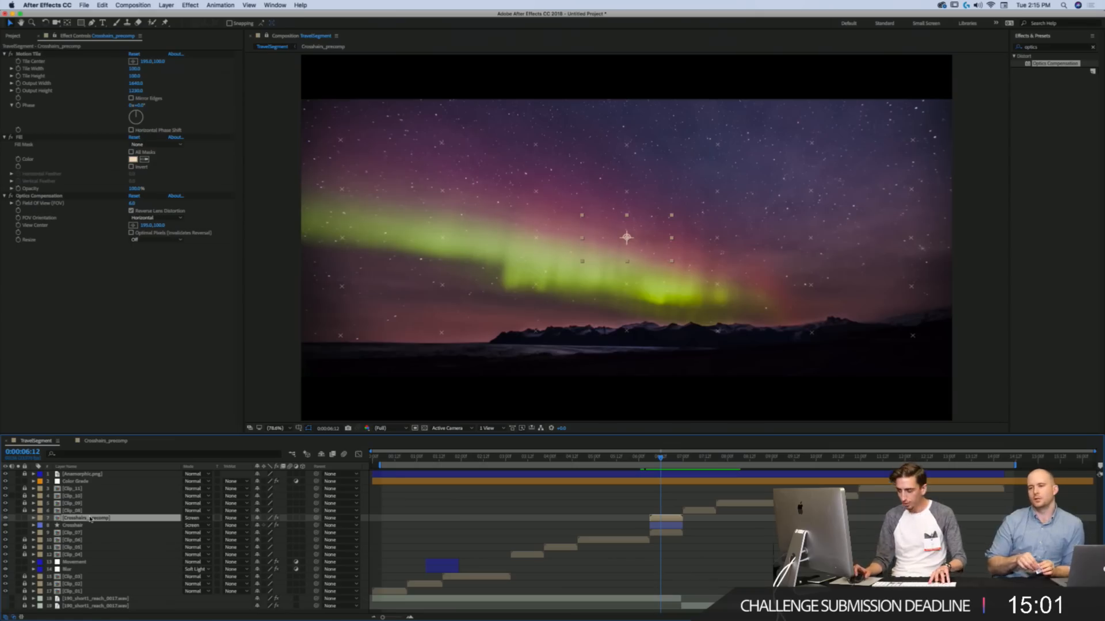
key(super+alt+y)
key(alt+bracketleft)
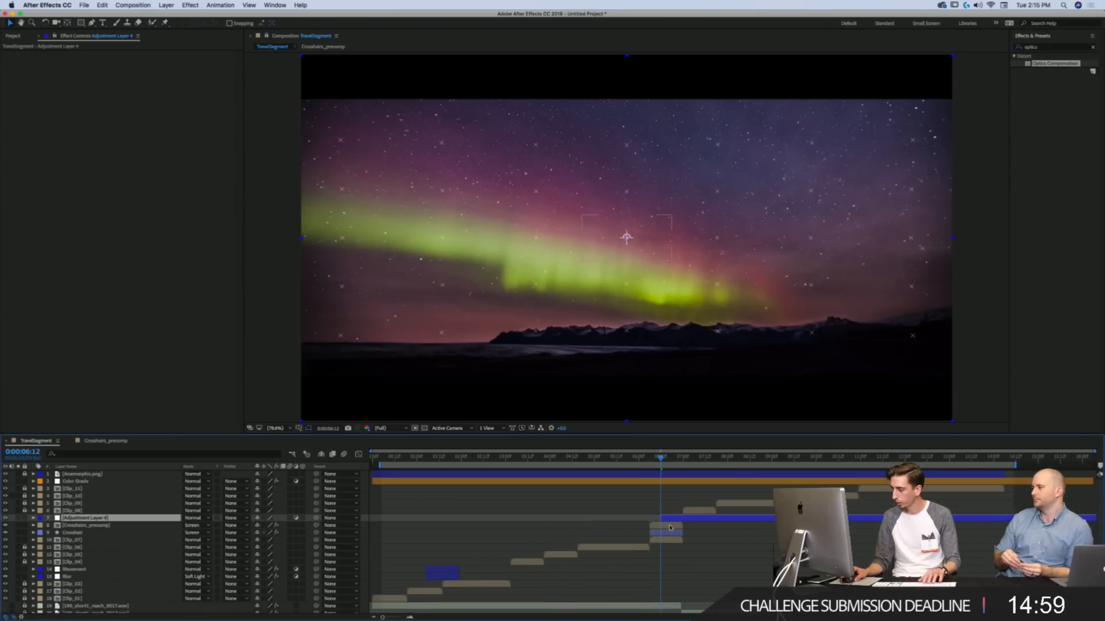
Step: Trim the adjustment layer's end at 0:00:06:22 to match the aurora clip and return to its in point
drag(667, 456, 680, 457)
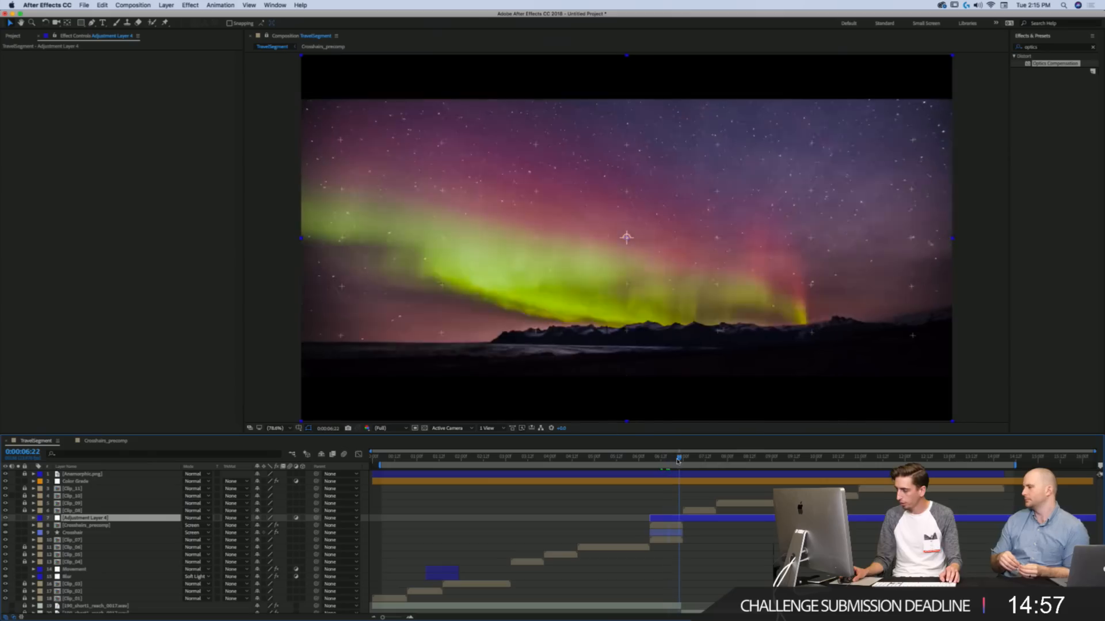
key(alt+bracketright)
key(i)
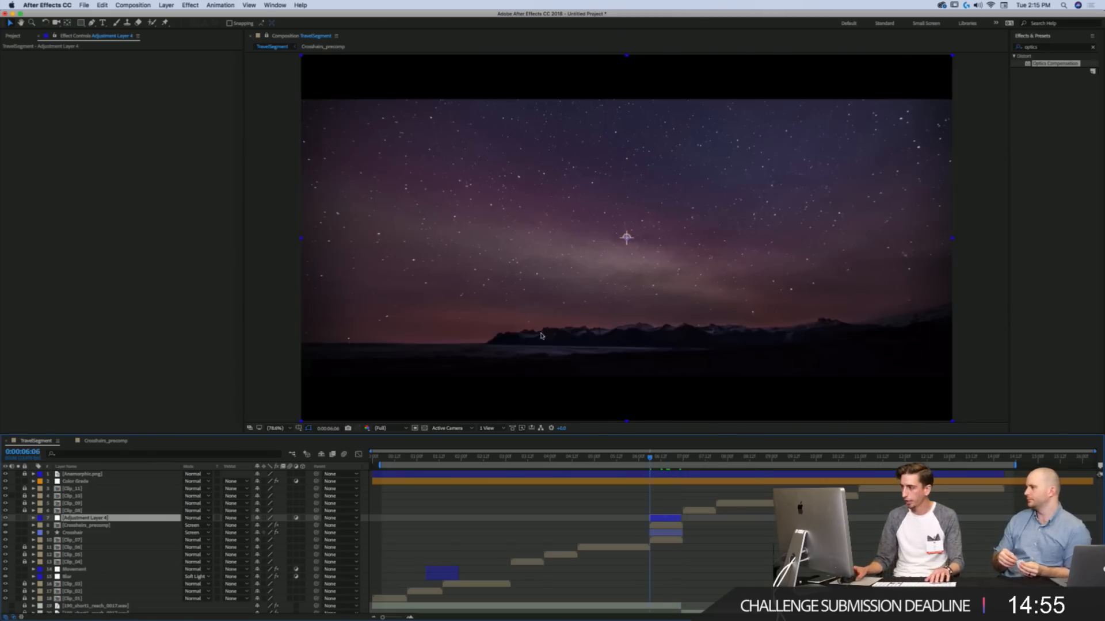
Step: Clear the previous effect search term to look for another effect for the adjustment layer
key(z)
alt+click(547, 226)
key(v)
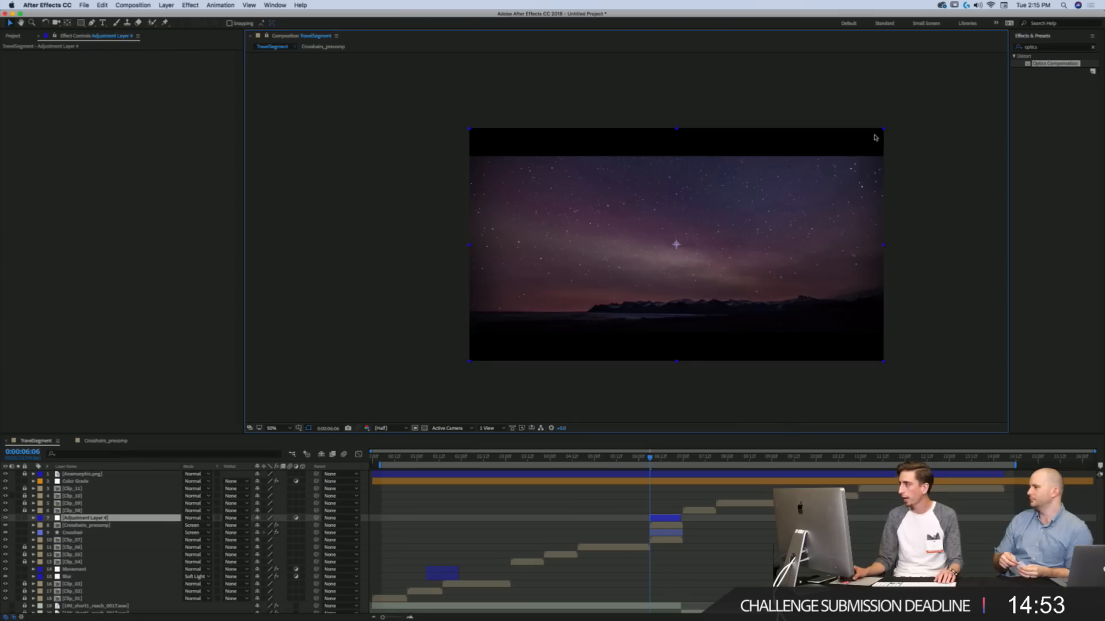
drag(1046, 47, 996, 48)
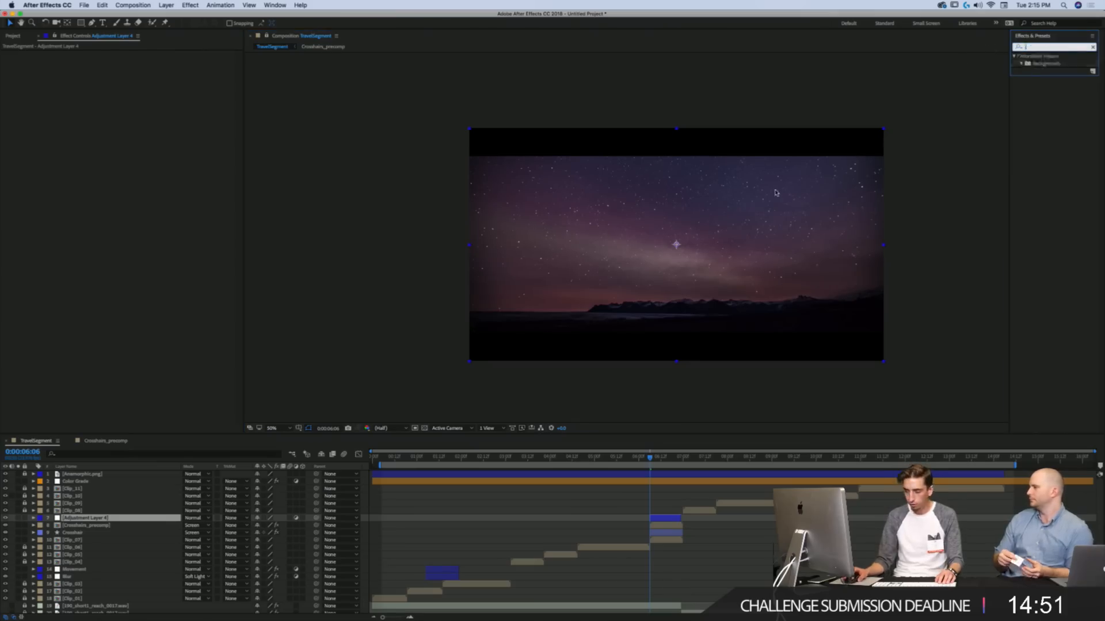
Step: Undo the last changes back to before the adjustment layer's end trim, and deselect the layer
drag(779, 192, 728, 185)
key(super+z)
key(super+z)
key(super+z)
key(super+z)
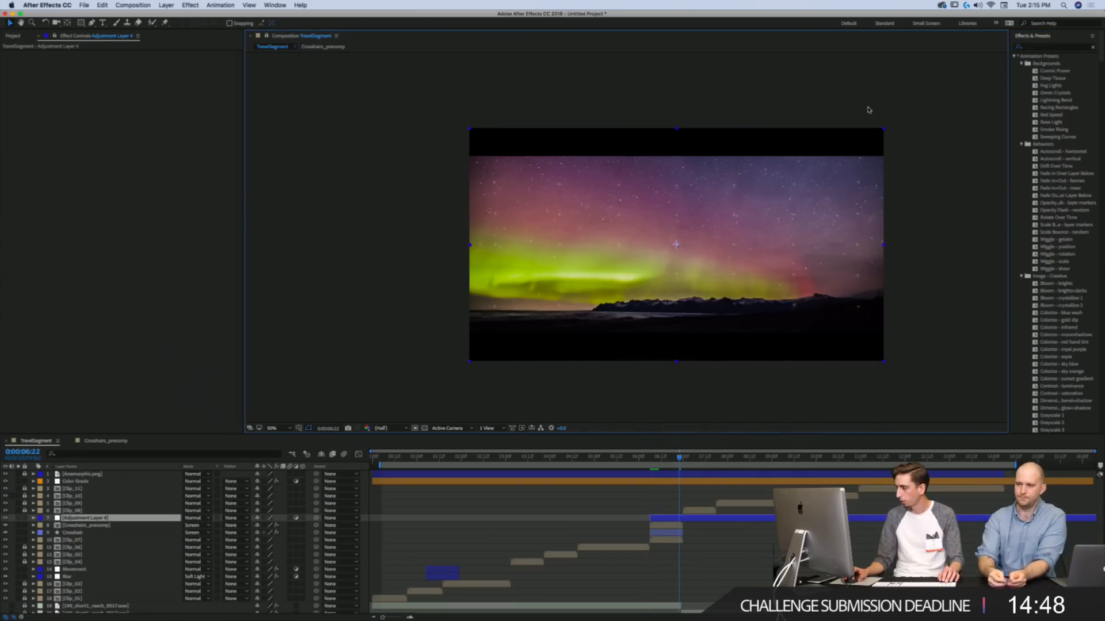
click(869, 110)
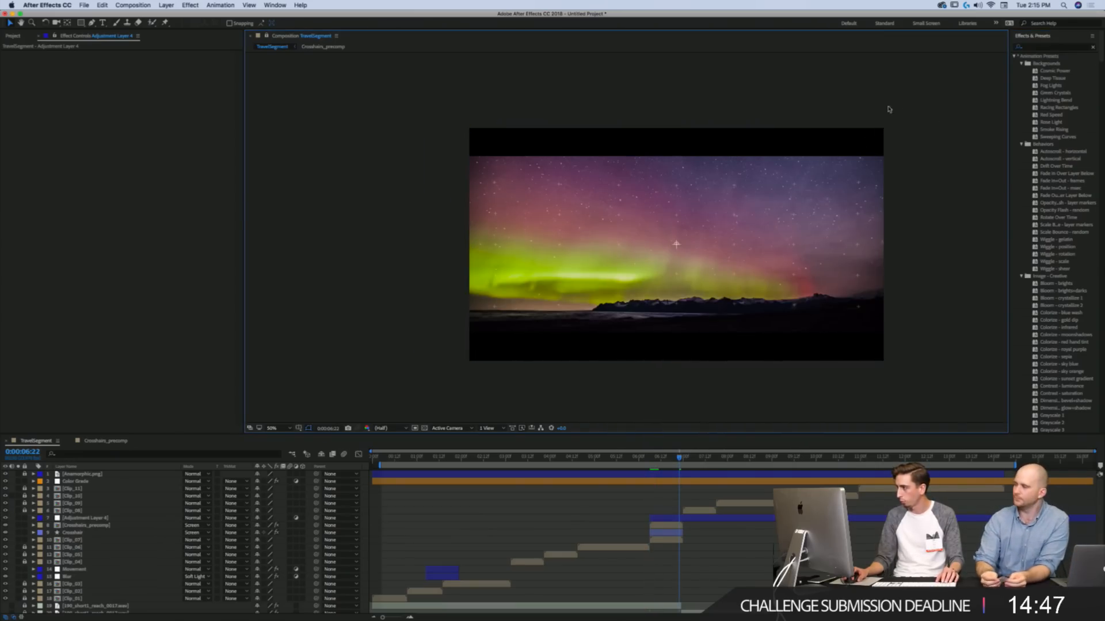
Step: Find the Transform distort effect and apply it to the adjustment layer above Crosshairs_precomp
drag(889, 109, 794, 102)
key(shift+slash)
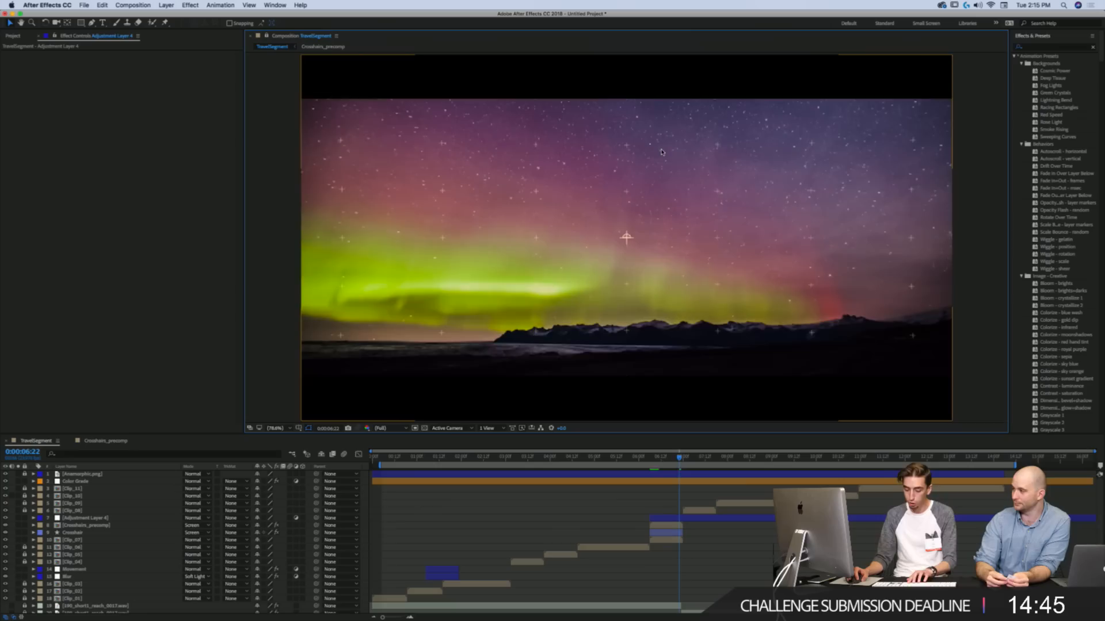
key(comma)
click(1051, 47)
text(transform)
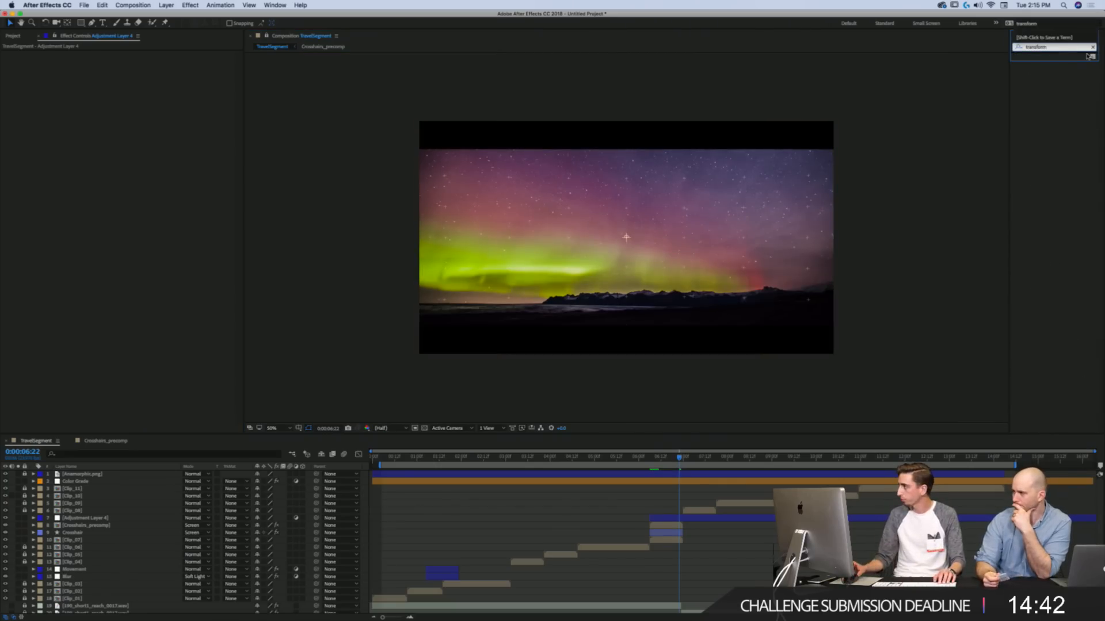
click(1091, 47)
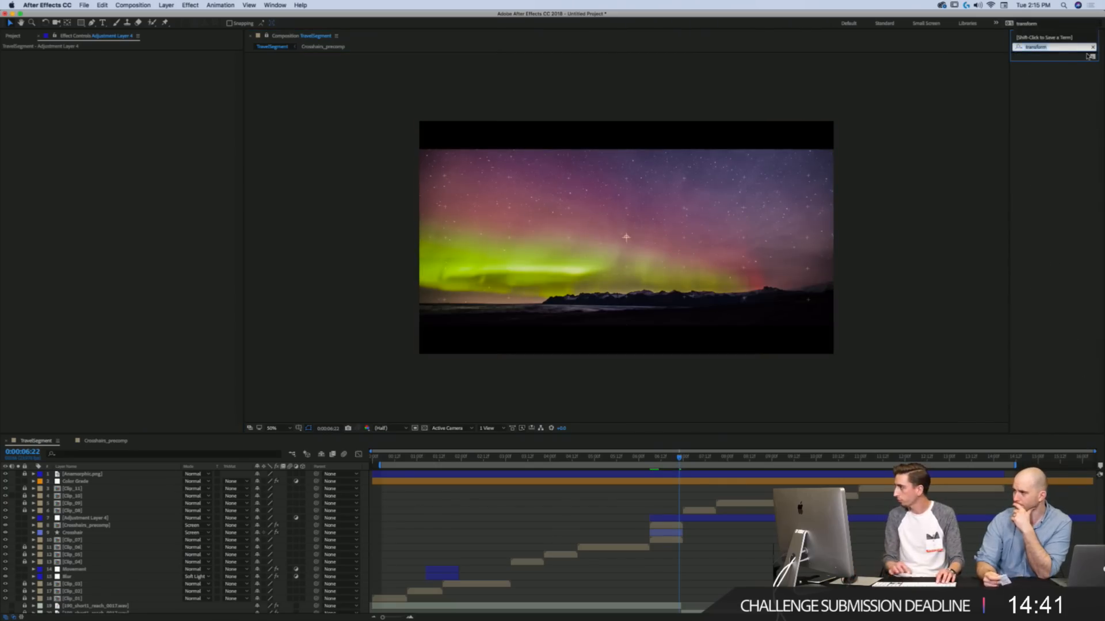
text(r)
key(BackSpace)
text(trans)
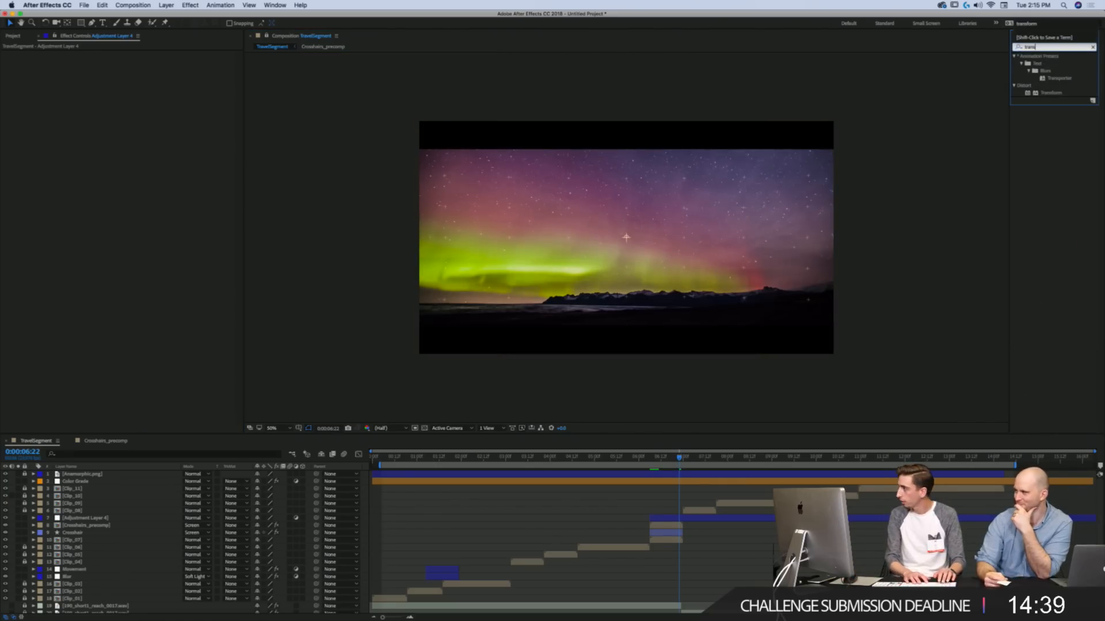
click(1046, 94)
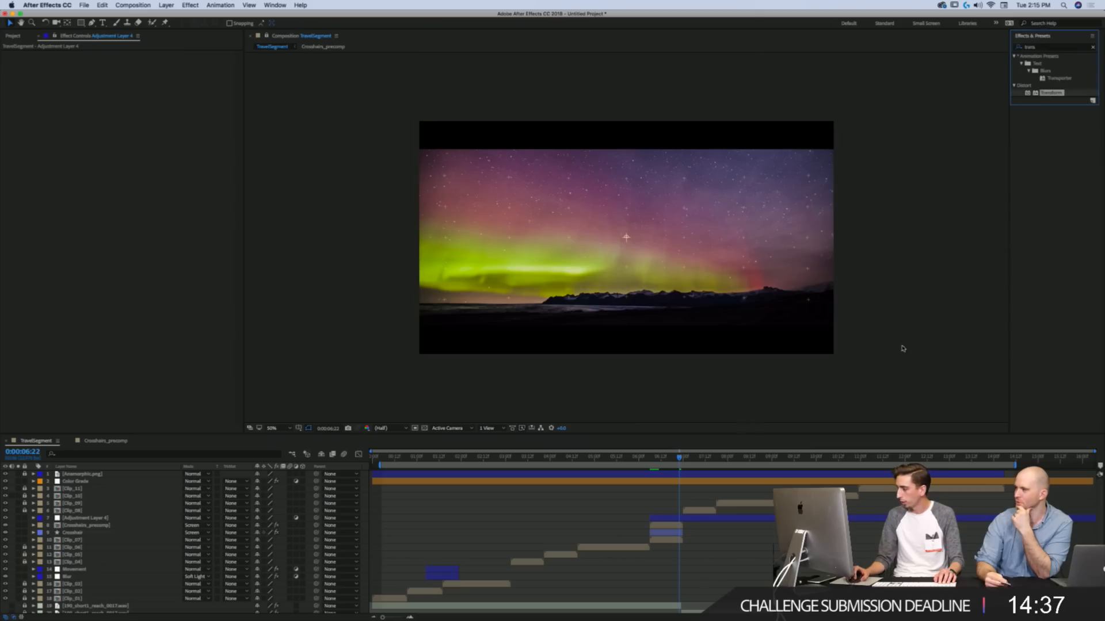
drag(785, 425, 713, 520)
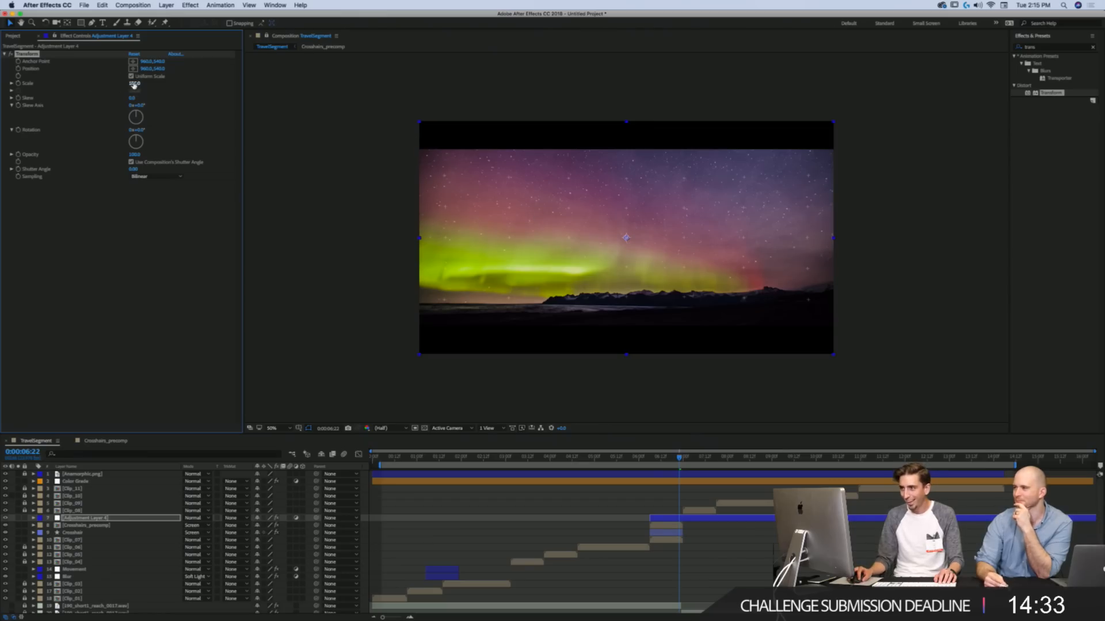
Step: Skew the adjustment layer slightly along a 90° skew axis and scale it to about 107 to cover the exposed edges
drag(132, 101, 140, 107)
key(Return)
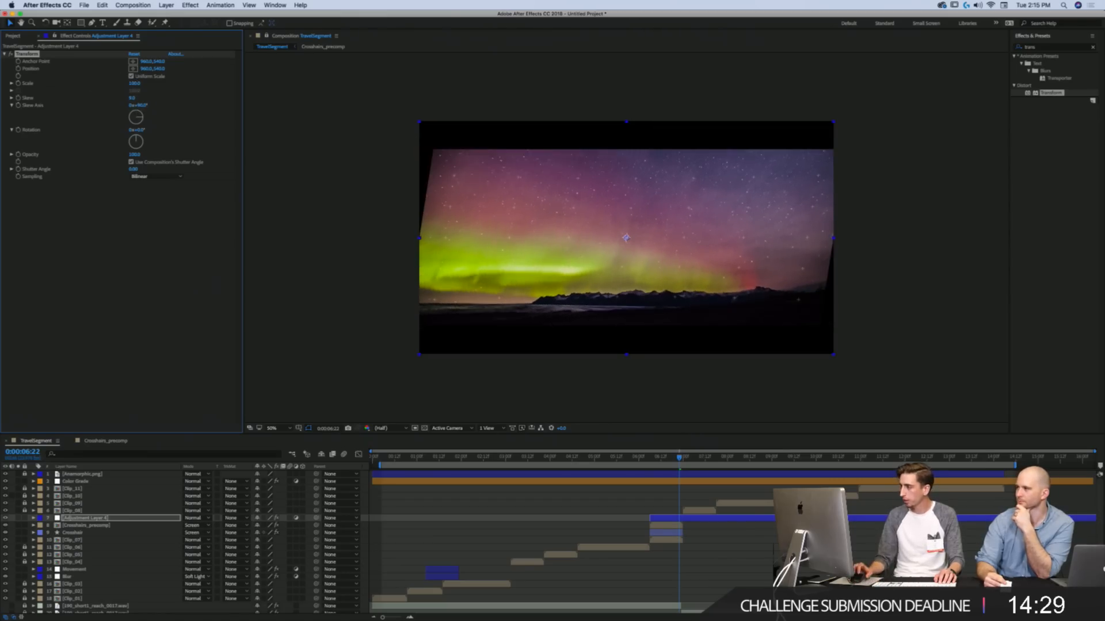
drag(134, 85, 148, 81)
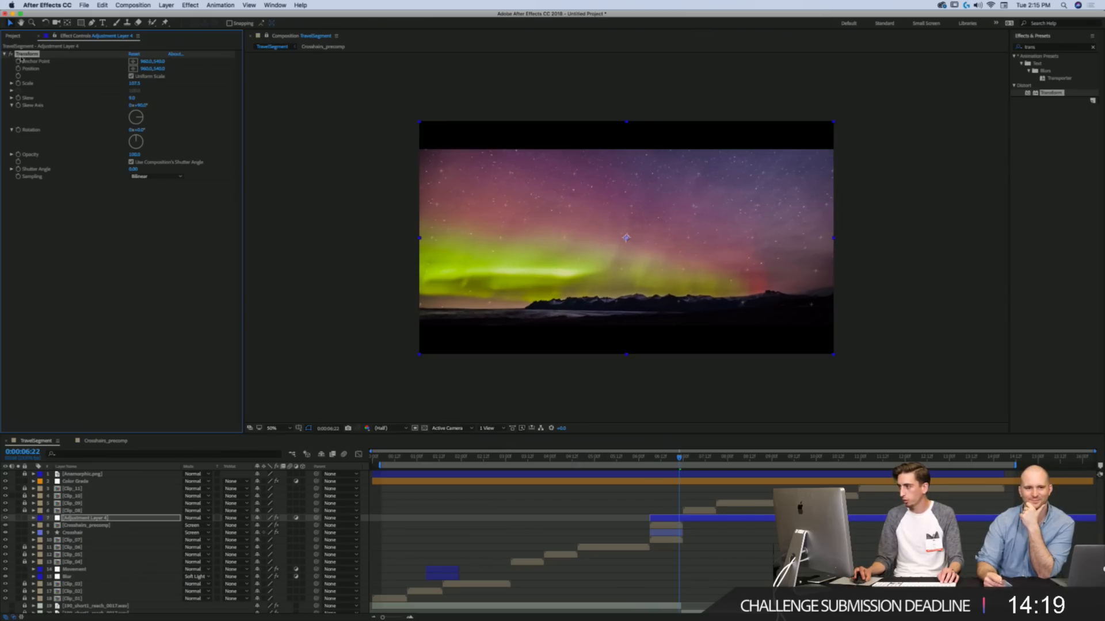
Step: Apply Optics Compensation to the adjustment layer, raise its field of view, and enable Reverse Lens Distortion
click(1047, 48)
text(optics)
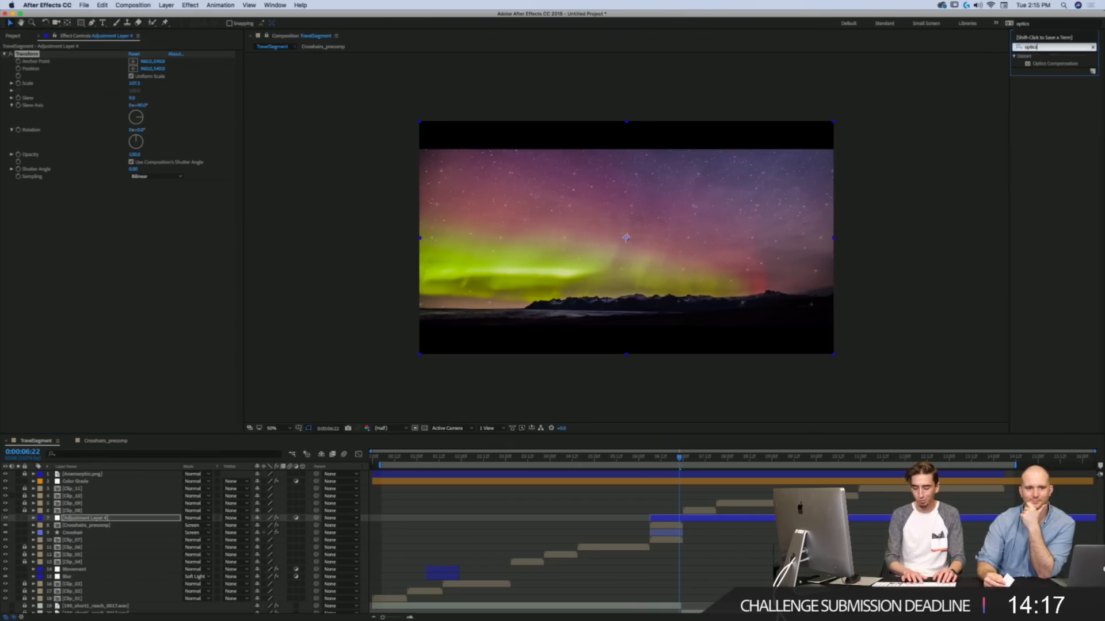
drag(1054, 63, 344, 184)
click(132, 198)
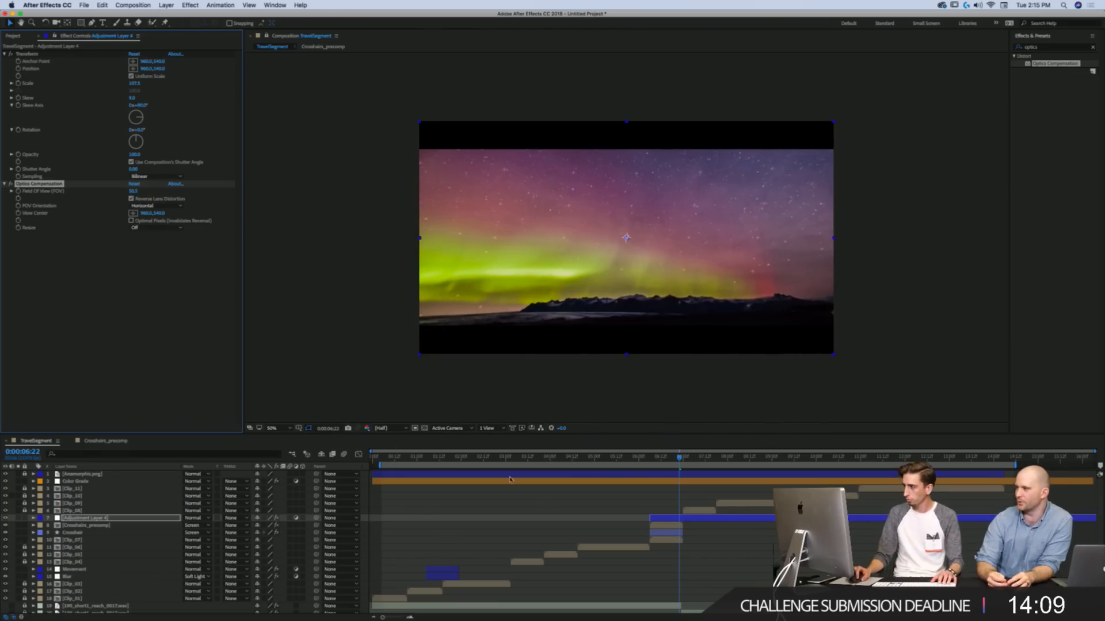
Step: Add a full-frame rectangular mask to the adjustment layer and return to the Selection tool
click(673, 519)
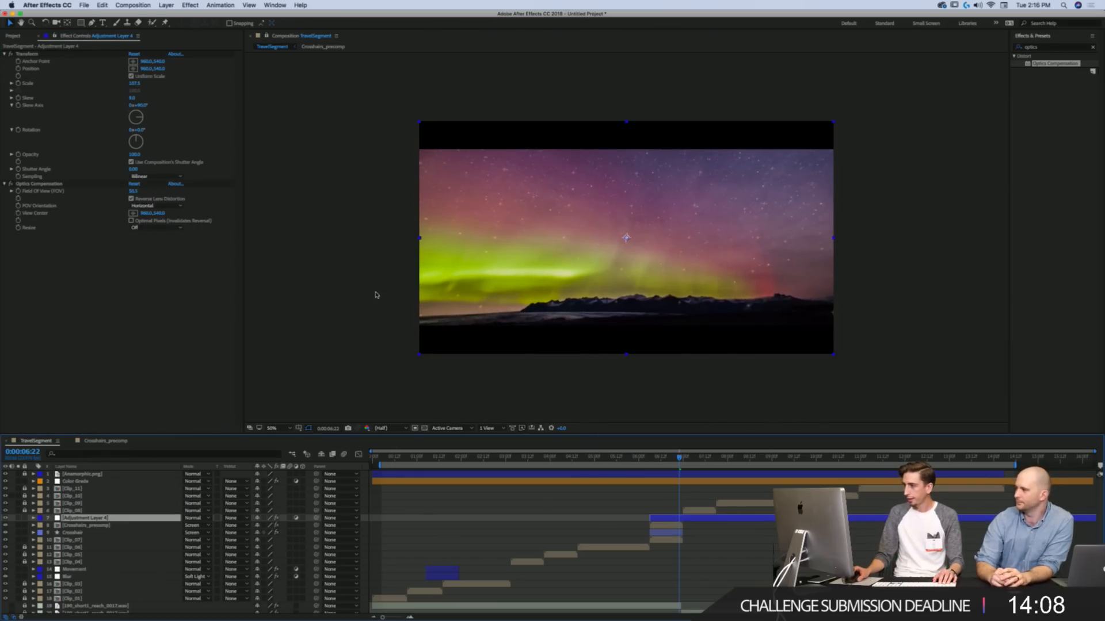
click(80, 24)
double_click(81, 24)
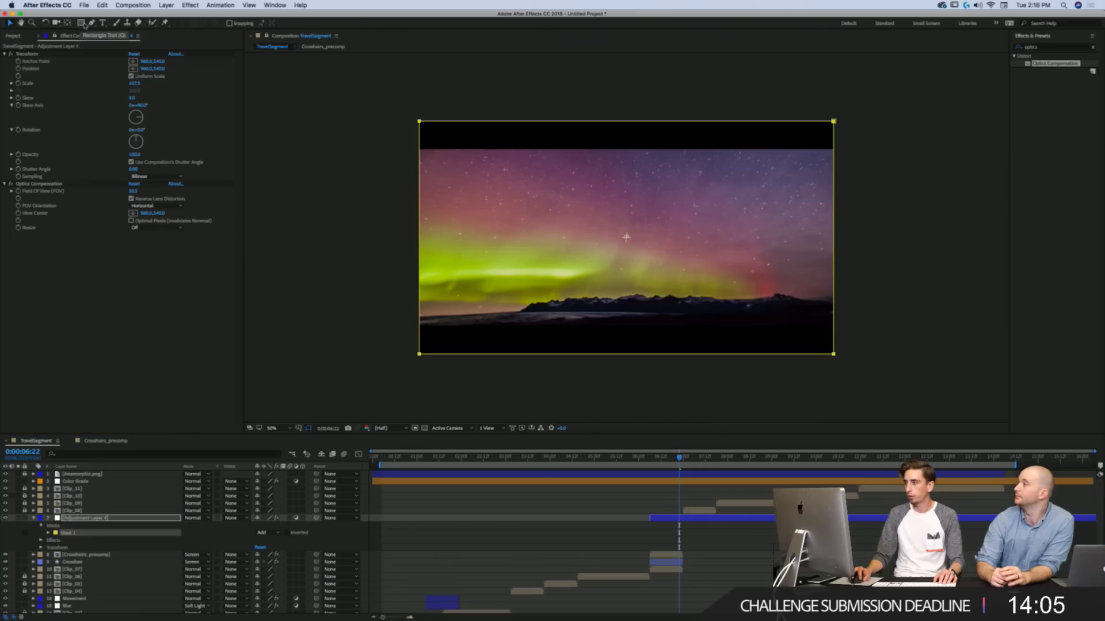
key(v)
click(73, 535)
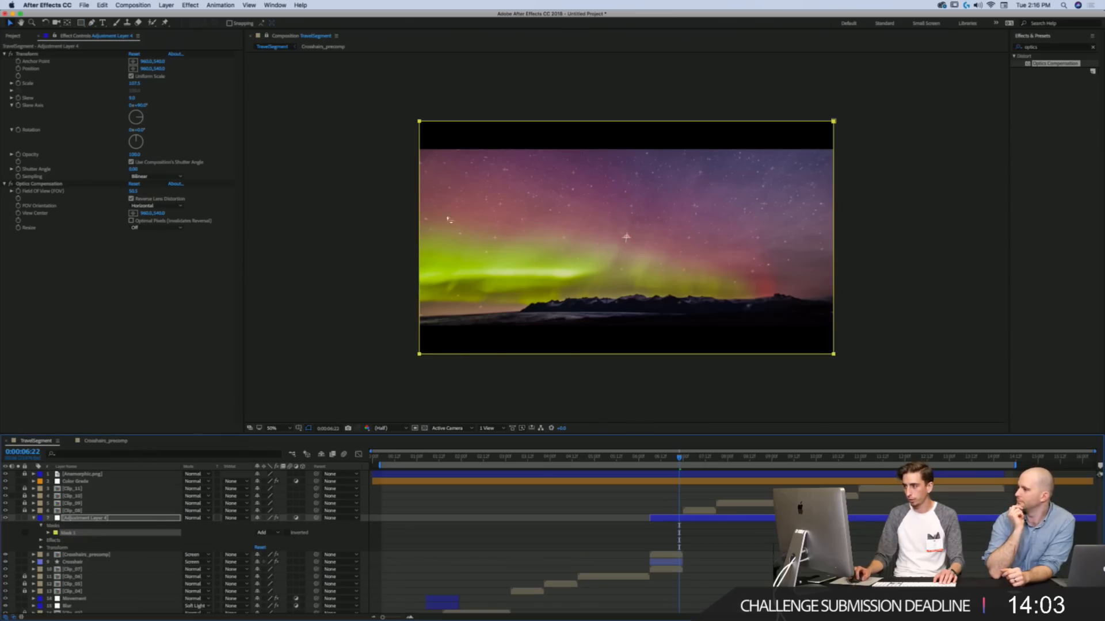
click(862, 169)
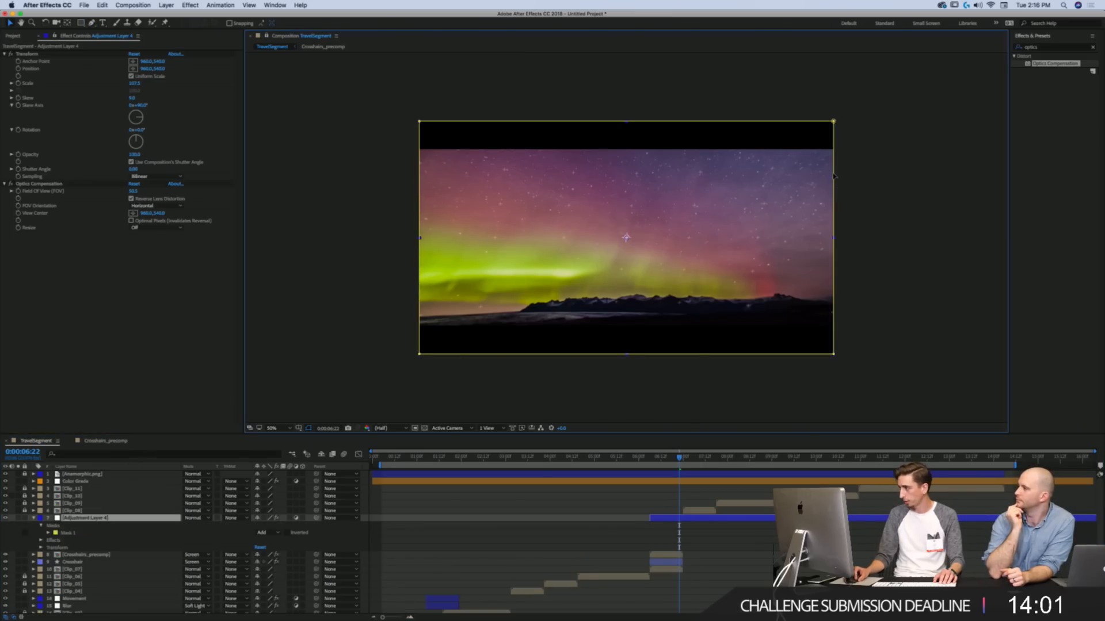
Step: Narrow the full-frame mask and slant its corners into a tapered strip over the aurora's left side
drag(832, 173, 525, 189)
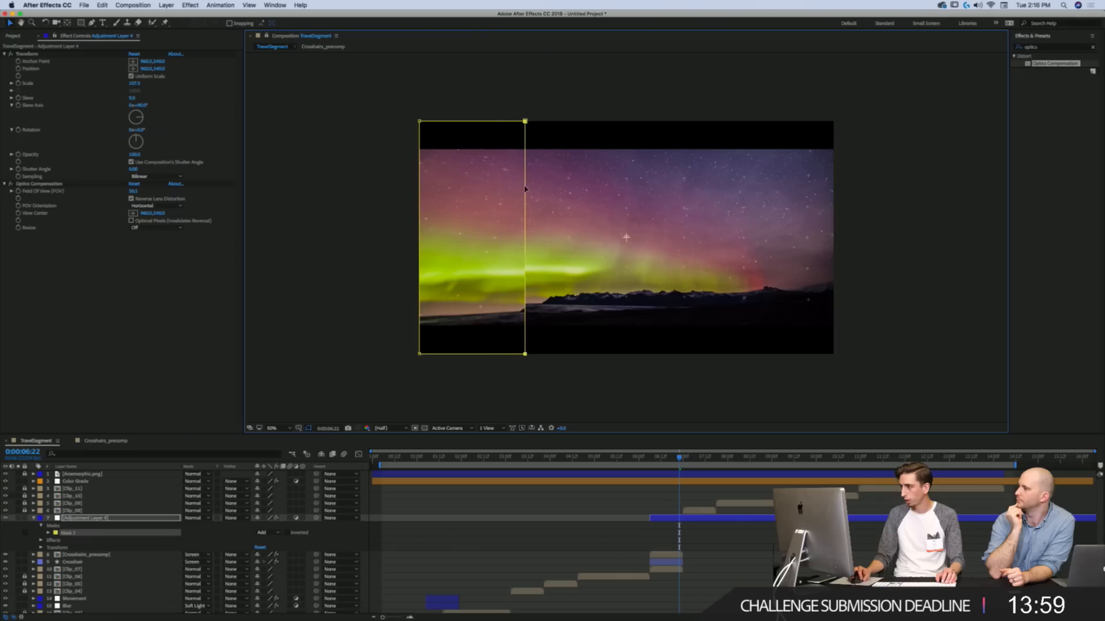
drag(424, 208, 447, 207)
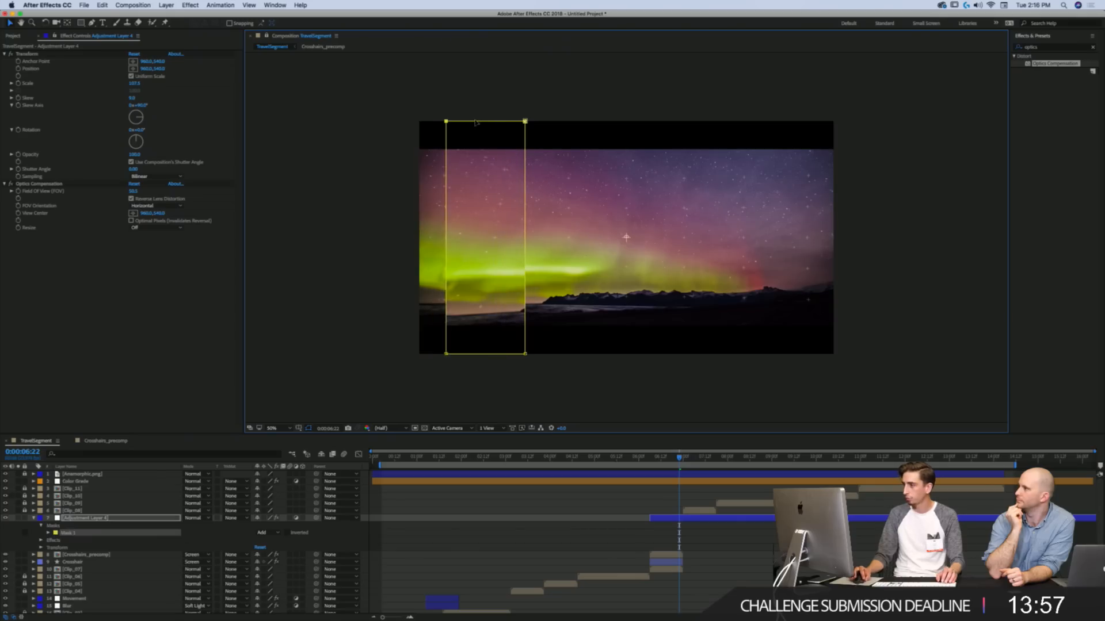
drag(476, 121, 508, 122)
click(548, 180)
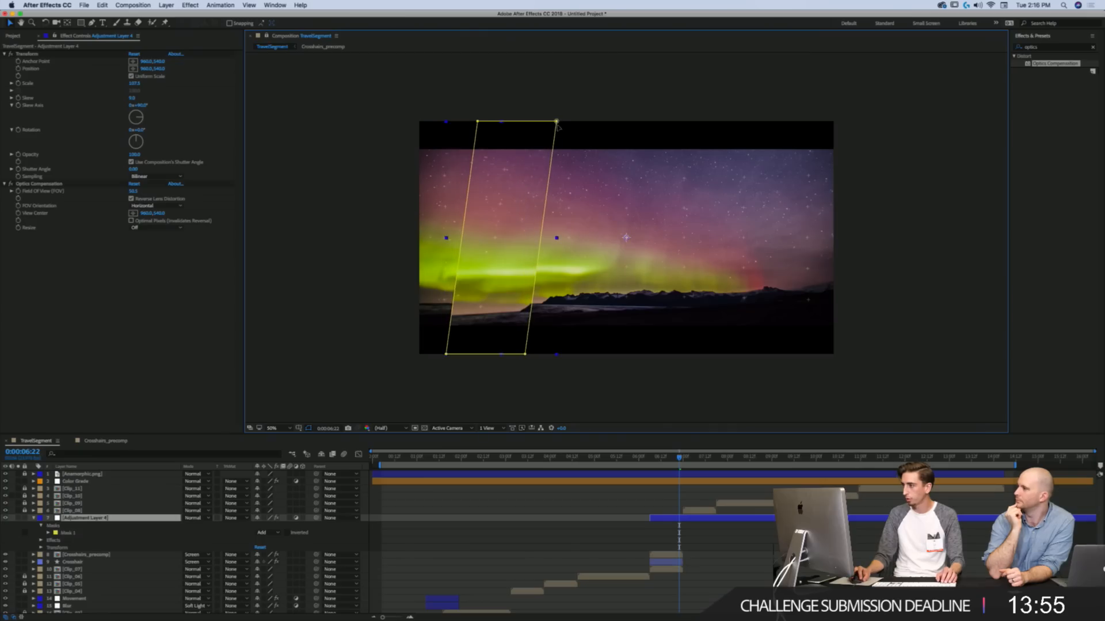
drag(525, 354, 489, 353)
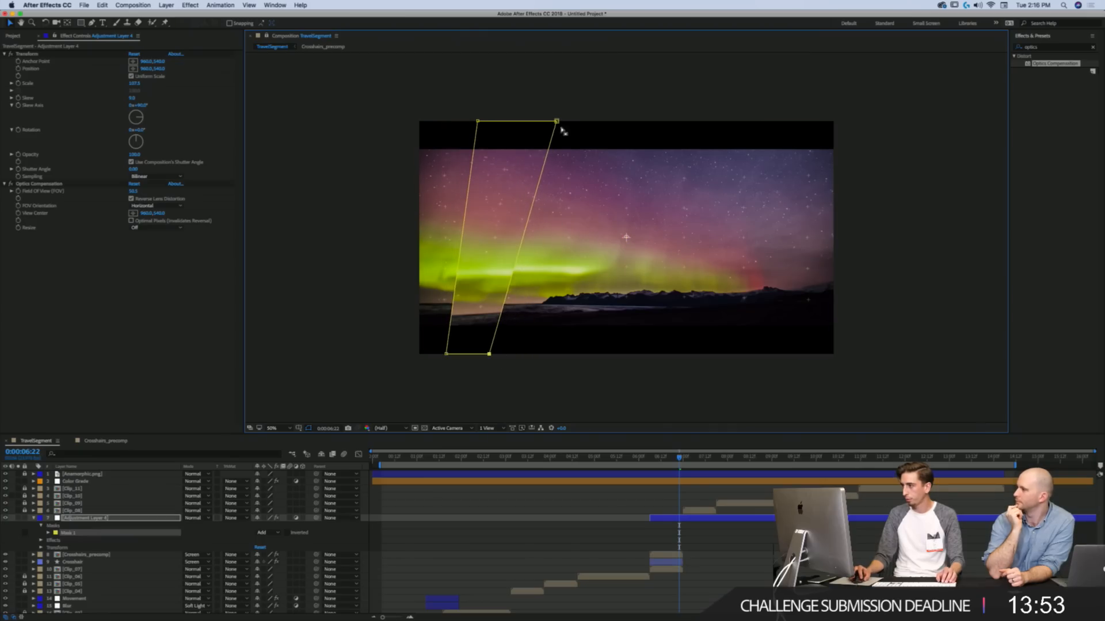
drag(556, 121, 550, 121)
Step: Duplicate the slanted mask, move the copy right of the frame centre, and reshape it into a strip tapering toward its base
key(super+d)
drag(477, 160, 656, 164)
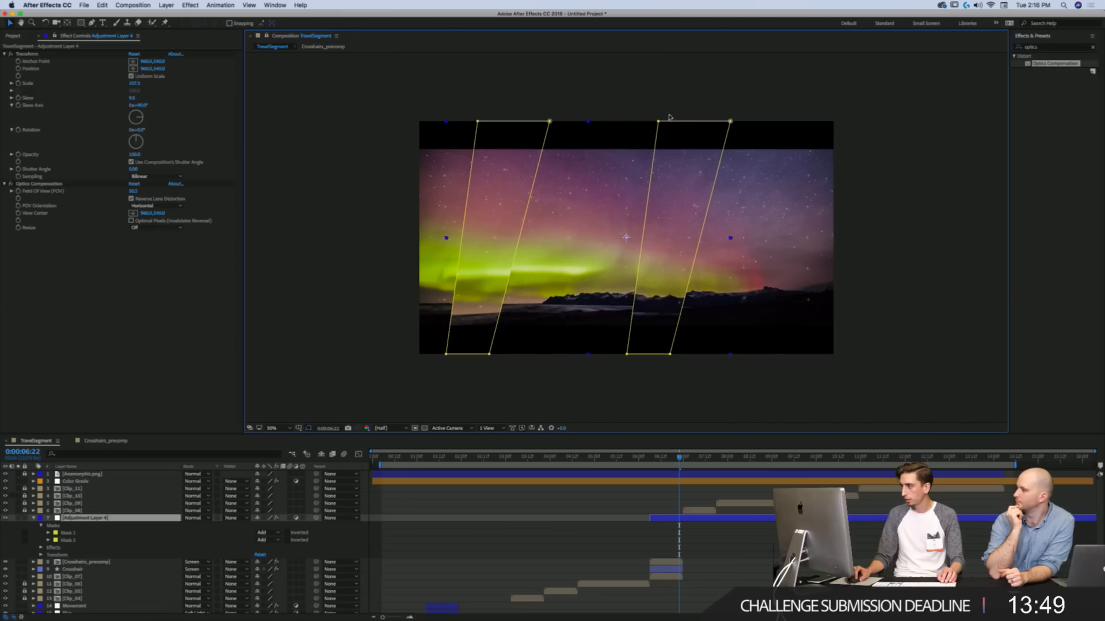
drag(657, 121, 637, 122)
drag(627, 354, 657, 354)
drag(730, 120, 795, 128)
Step: Duplicate the tapered mask at the frame's right edge and reshape it so its wide base extends past the frame
key(super+d)
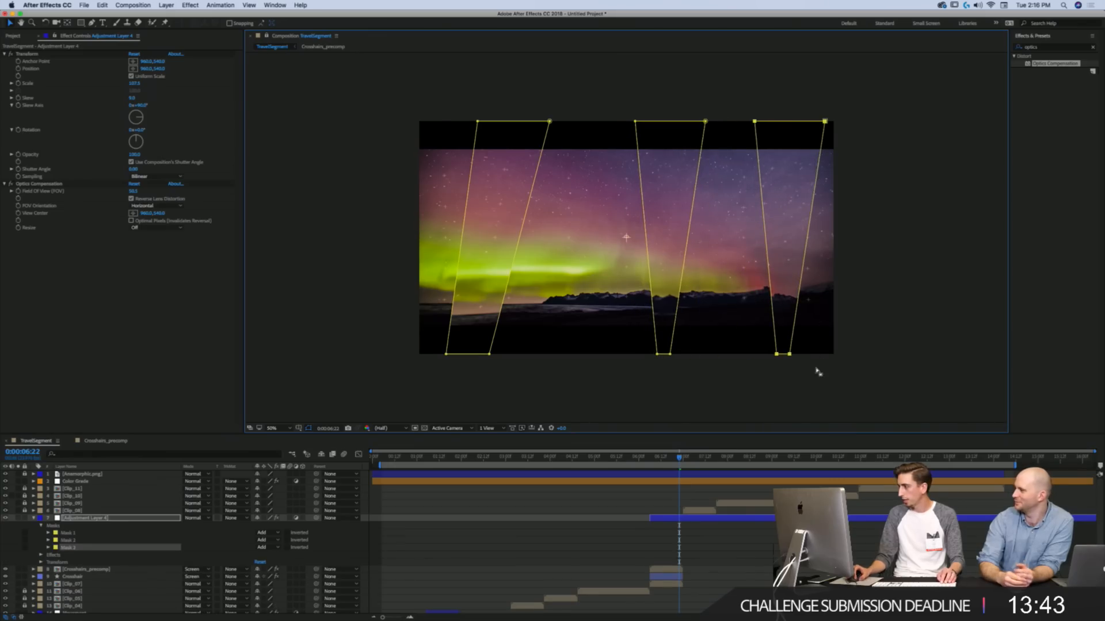
drag(789, 354, 860, 354)
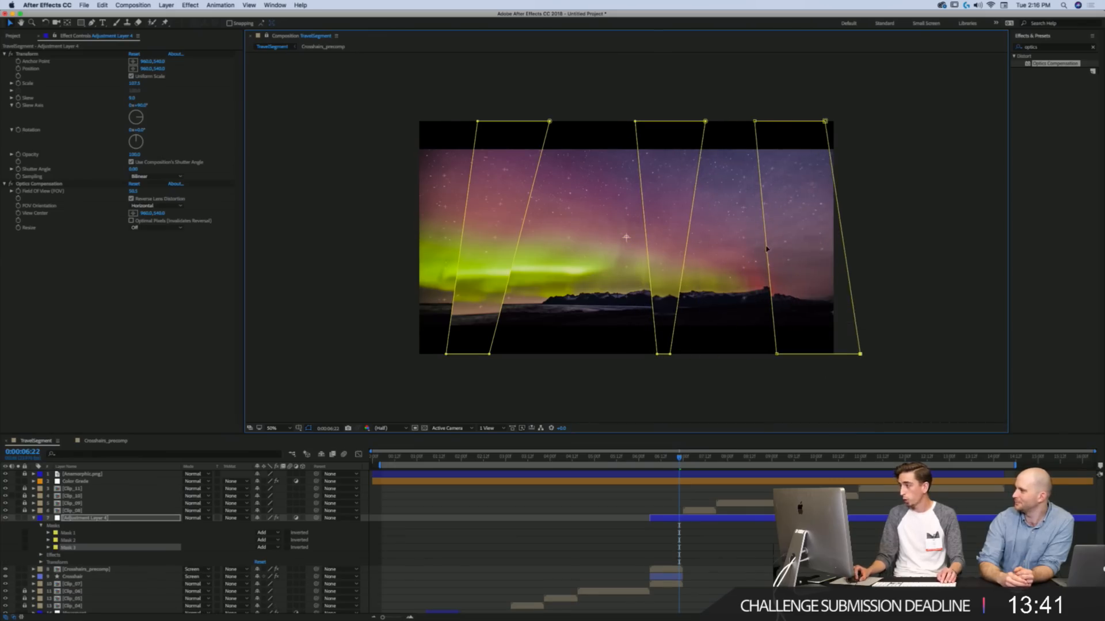
drag(766, 249, 798, 248)
drag(825, 121, 813, 122)
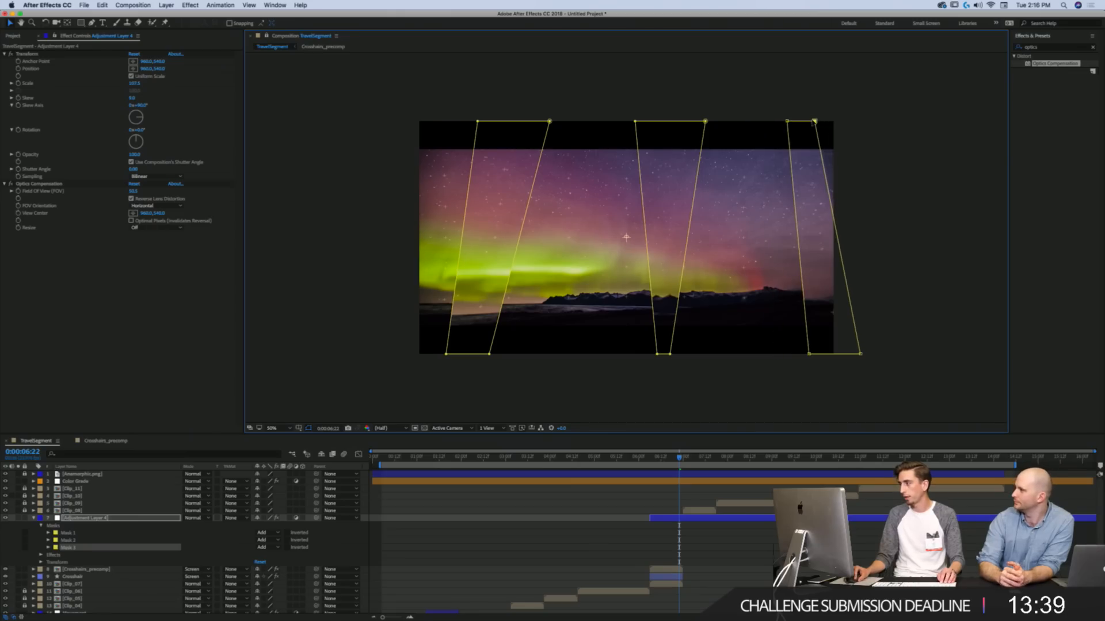
Step: Trim the adjustment layer's start to 0:00:06:10, zooming the timeline in on the aurora clip
click(653, 491)
click(657, 458)
key(equal)
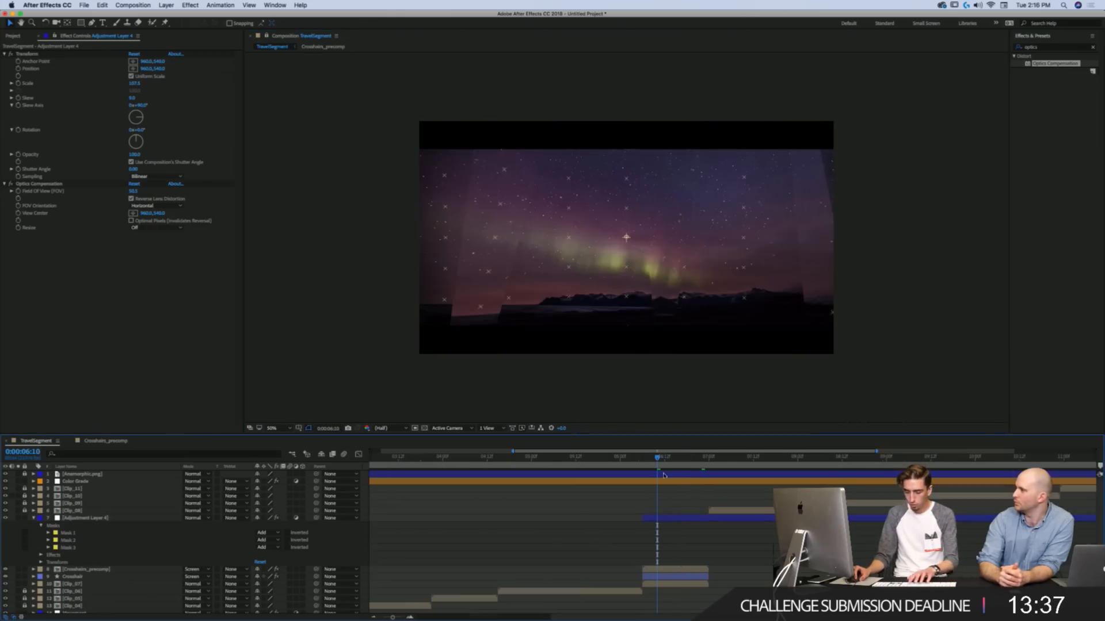
click(664, 519)
key(alt+bracketleft)
mouse_move(657, 459)
mouse_down()
mouse_move(639, 458)
mouse_move(657, 458)
mouse_up()
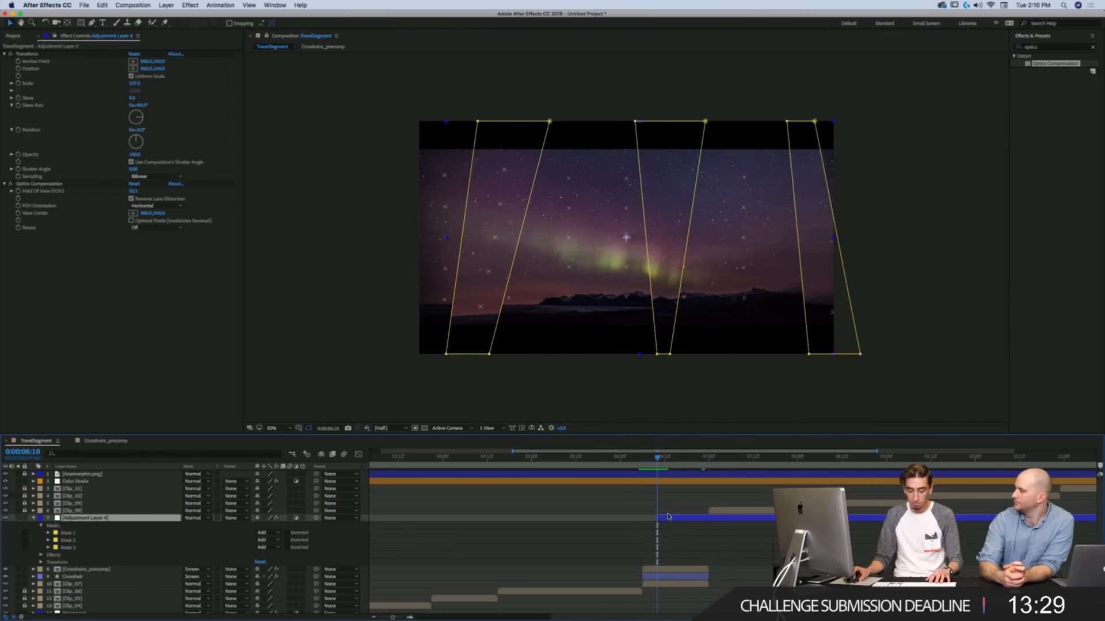
Step: Animate the adjustment layer's position over four frames from 0:00:06:10 so the masked strips slide in from beyond the left edge
key(alt+shift+p)
key(alt+Right)
key(alt+Right)
key(alt+Right)
key(alt+Right)
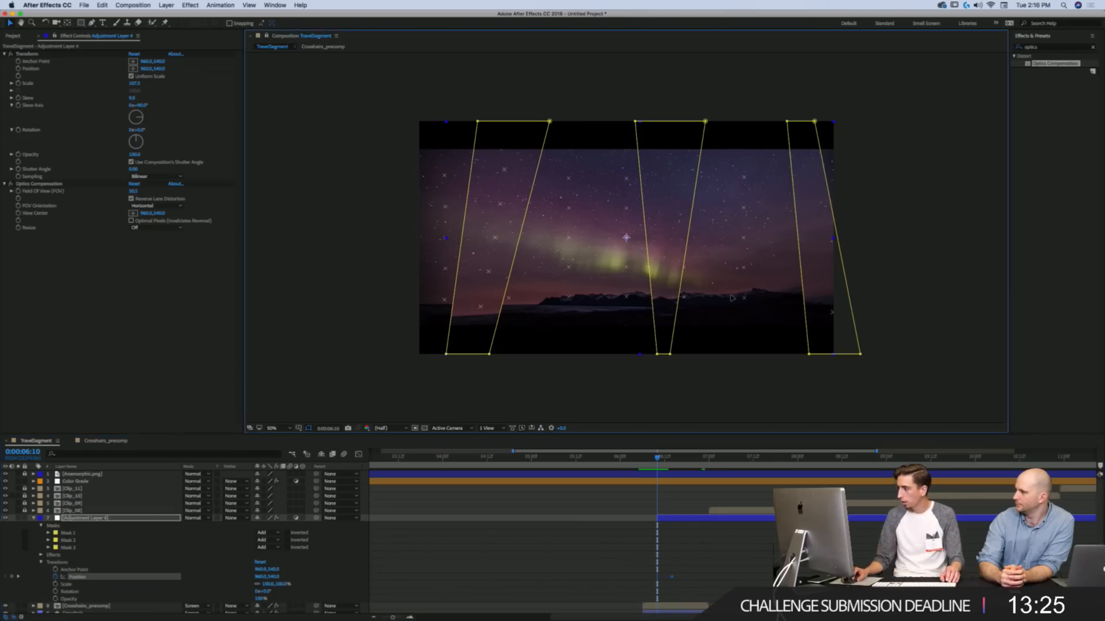
drag(716, 315, 234, 315)
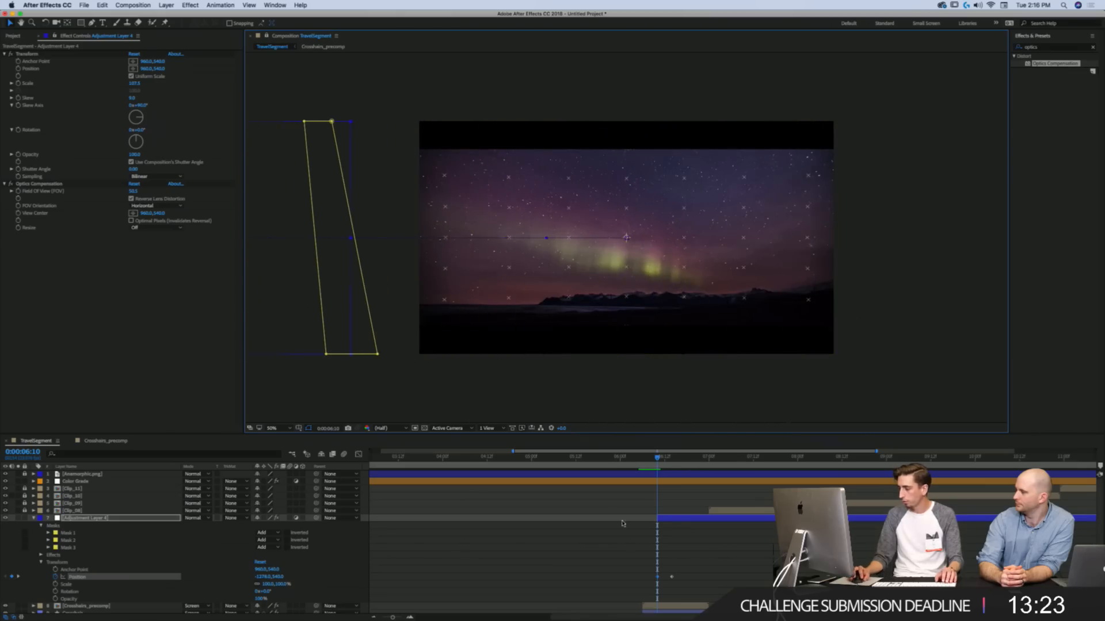
Step: Preview the sliding strips and slow the motion by moving the second position keyframe to 0:00:06:23
click(676, 519)
key(space)
key(space)
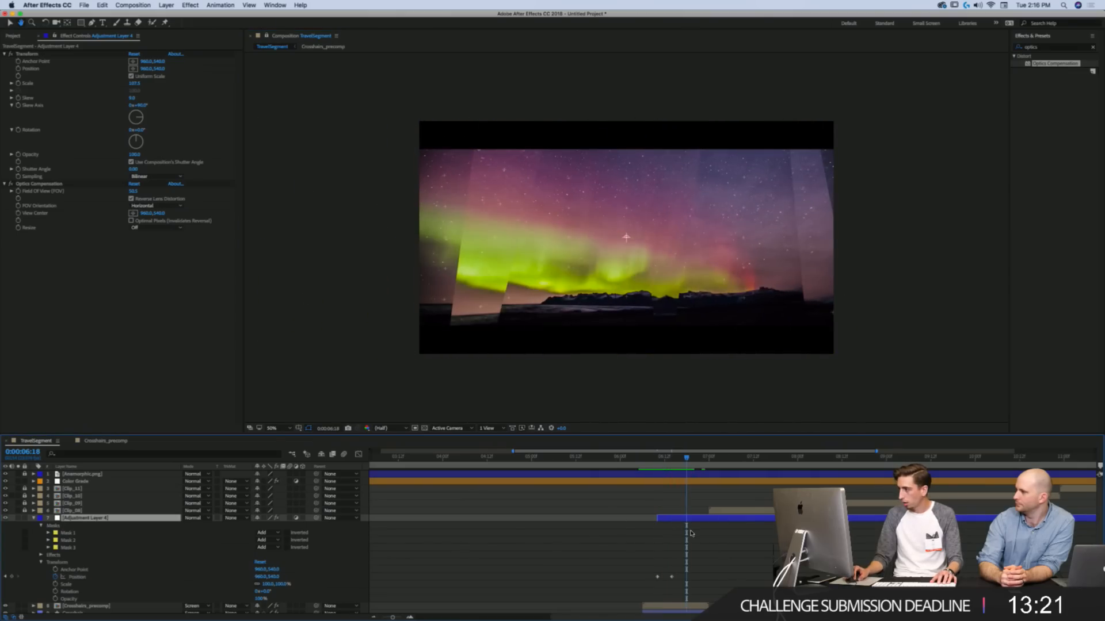
drag(671, 578, 705, 578)
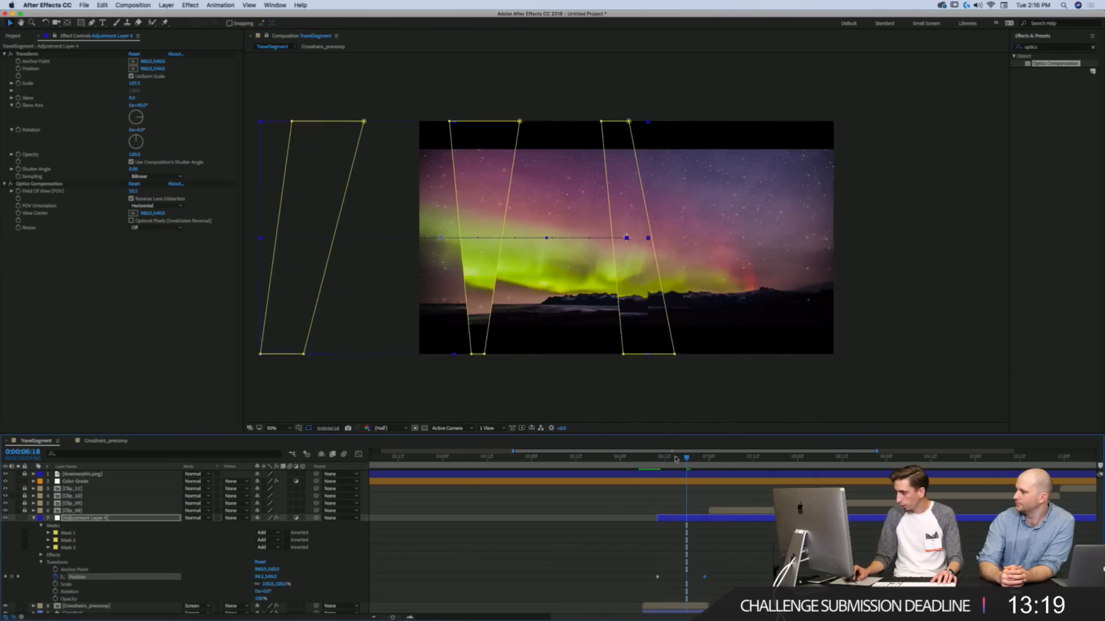
drag(658, 460, 697, 462)
click(698, 532)
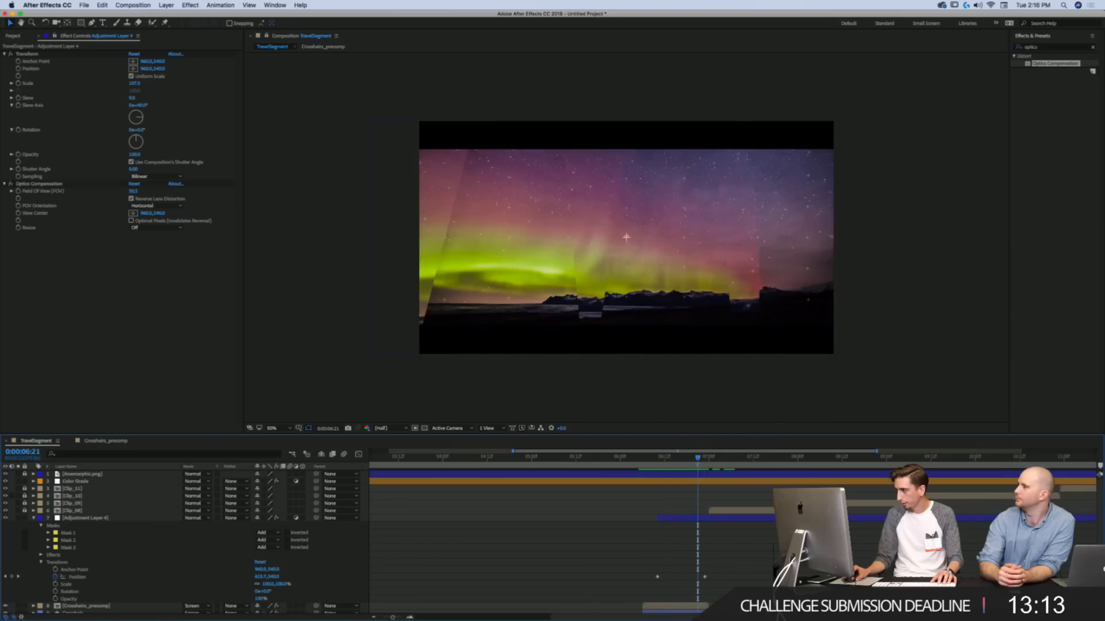
Step: At the second position keyframe, reshape the third mask by moving its outer edge inward past the other edge, keeping it inside the frame
click(696, 520)
key(k)
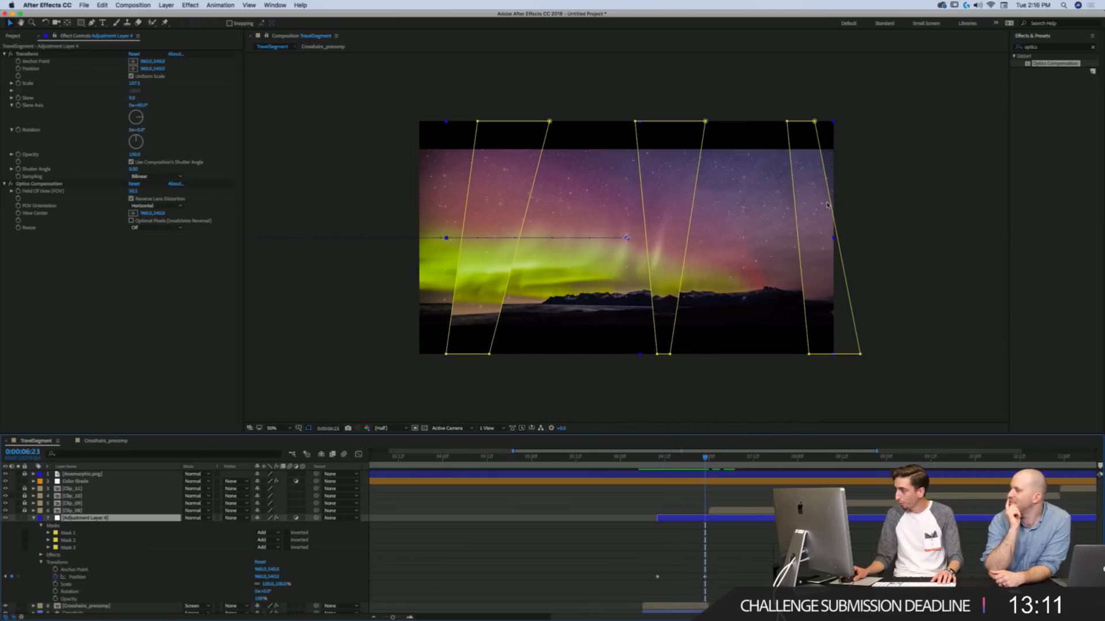
drag(788, 209, 746, 217)
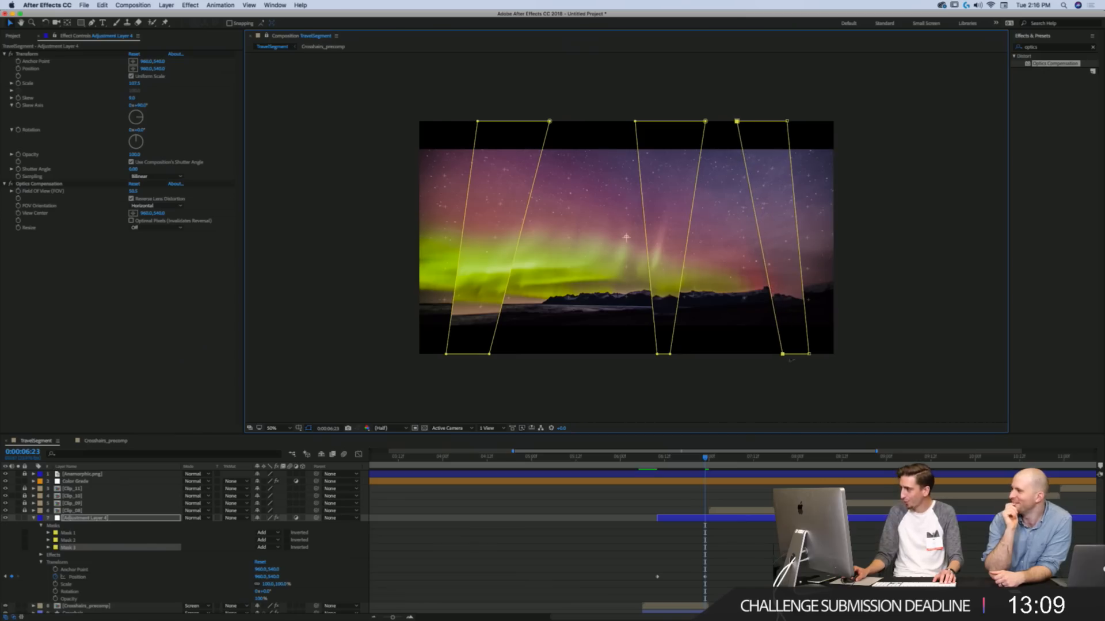
Step: Scrub through the sliding strips, then delete both position keyframes from the adjustment layer
click(663, 458)
drag(662, 458, 708, 458)
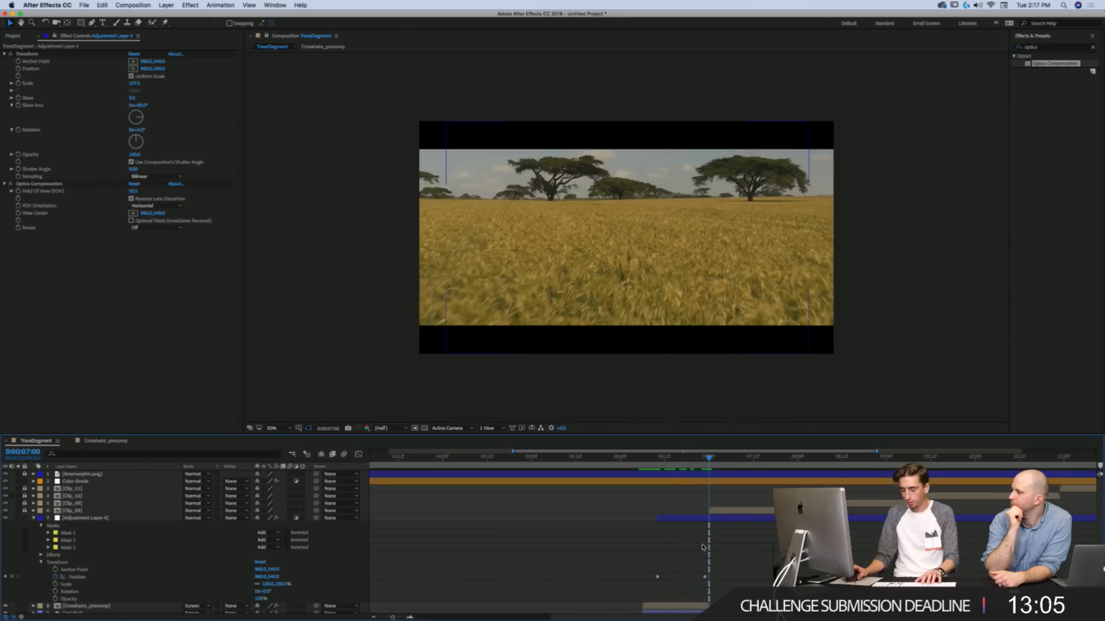
key(j)
drag(712, 576, 648, 580)
key(Delete)
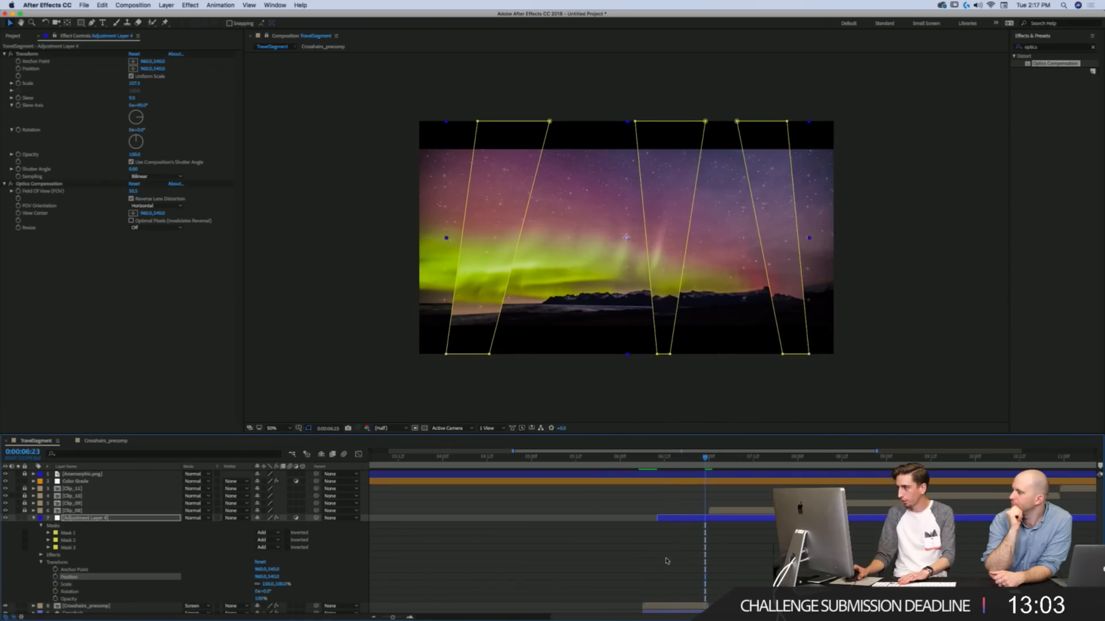
Step: Start animating the adjustment layer's opacity with a keyframe at 0:00:06:10
click(658, 459)
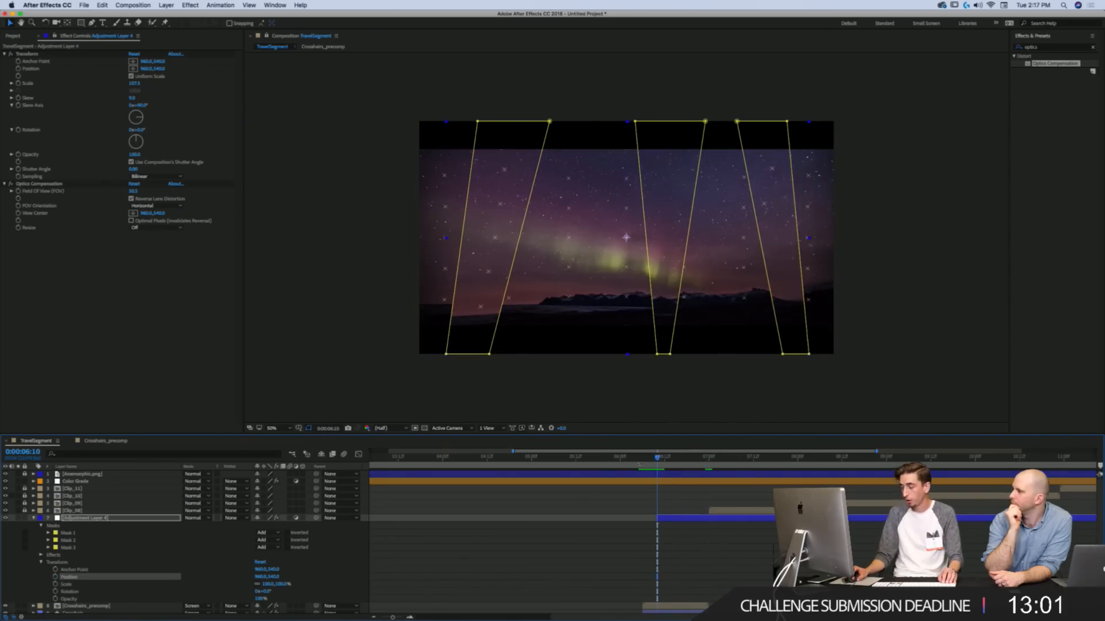
click(55, 599)
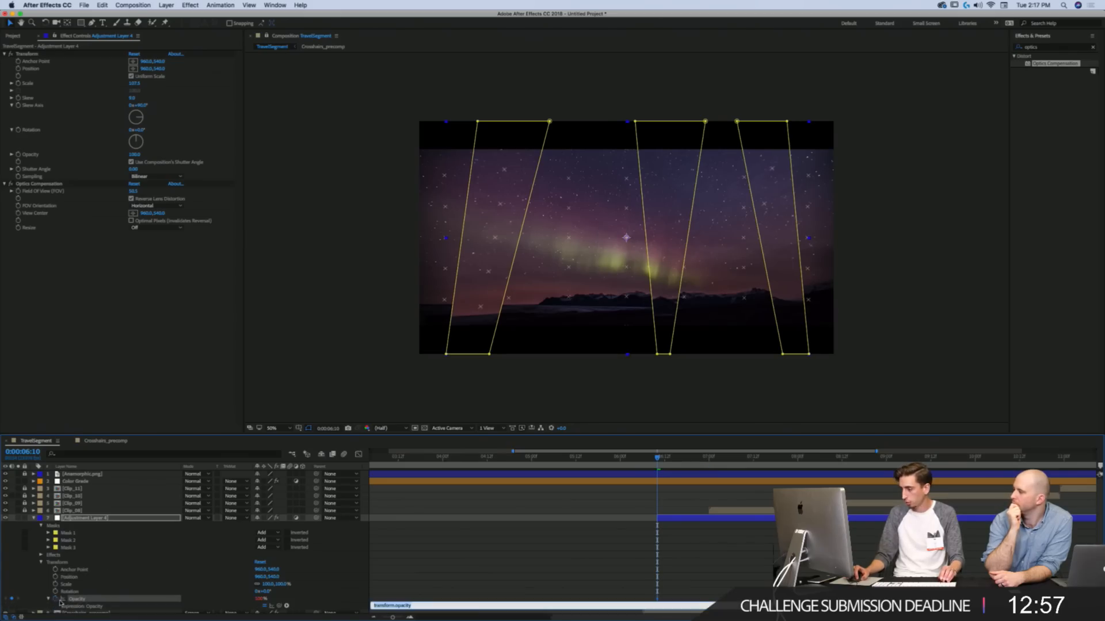
alt+click(55, 599)
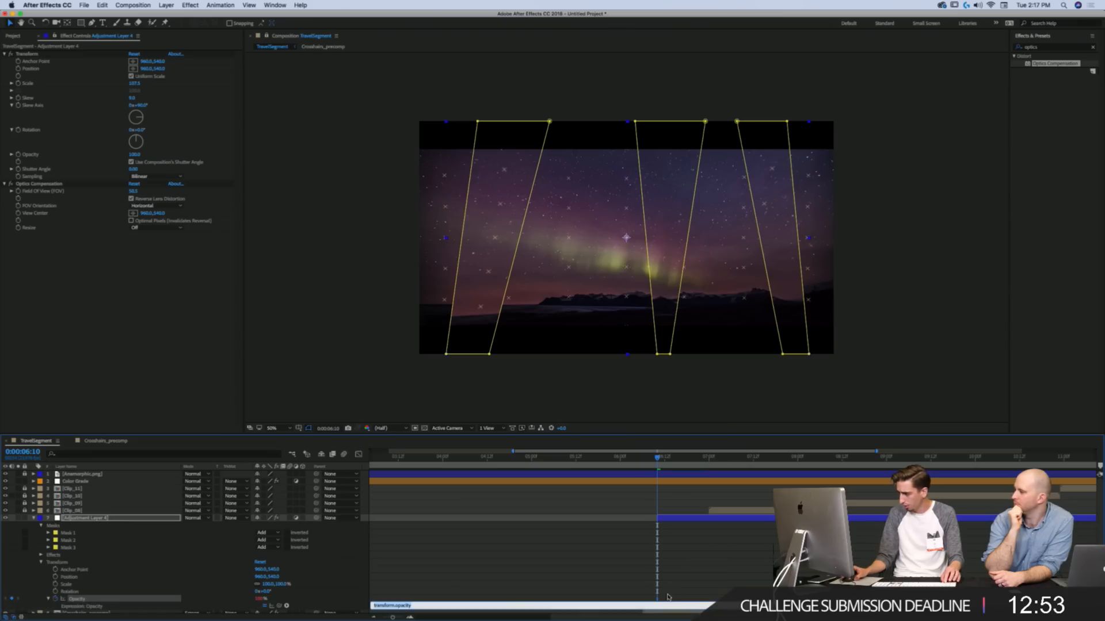
alt+click(55, 599)
click(658, 603)
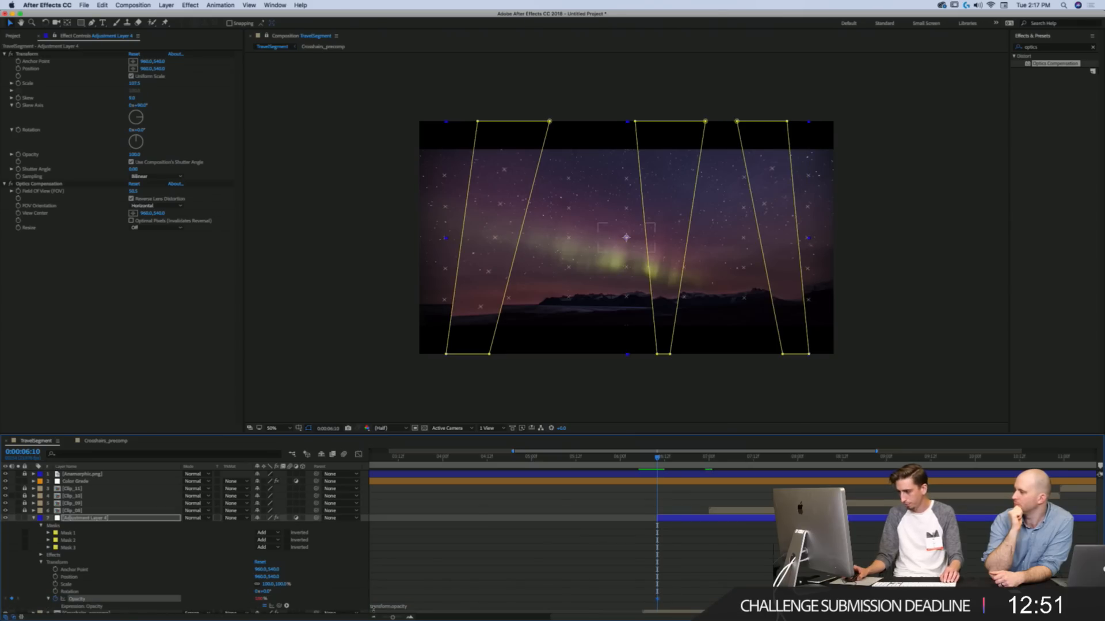
click(397, 606)
key(BackSpace)
click(614, 589)
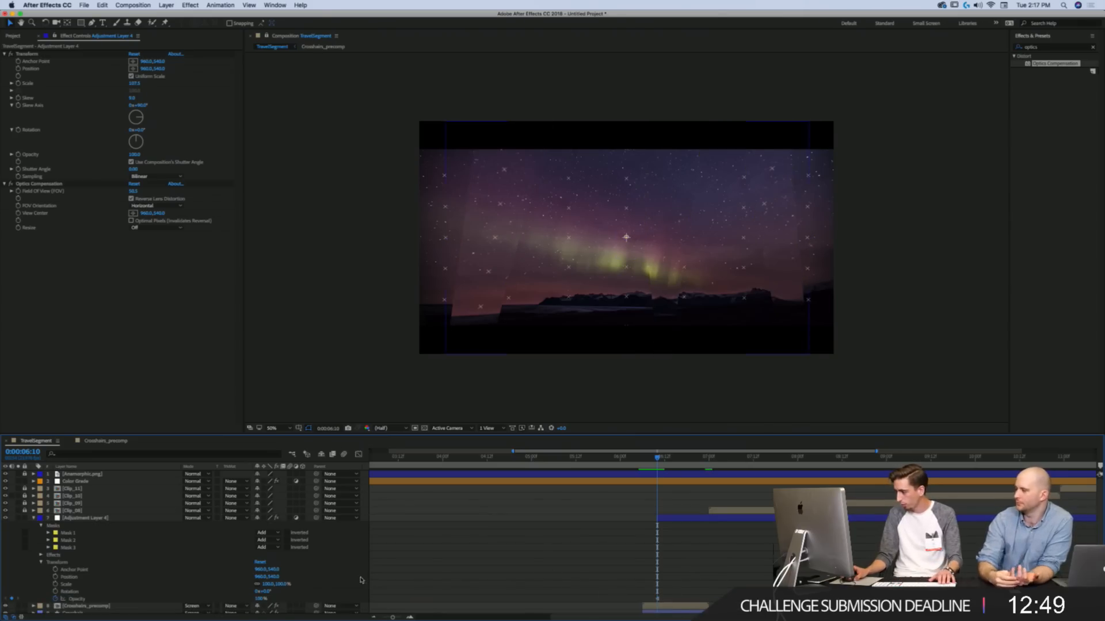
Step: Switch the adjustment layer's opacity to 0% at 0:00:06:12 and back to 100% at 0:00:06:15
key(Page_Down)
key(Page_Down)
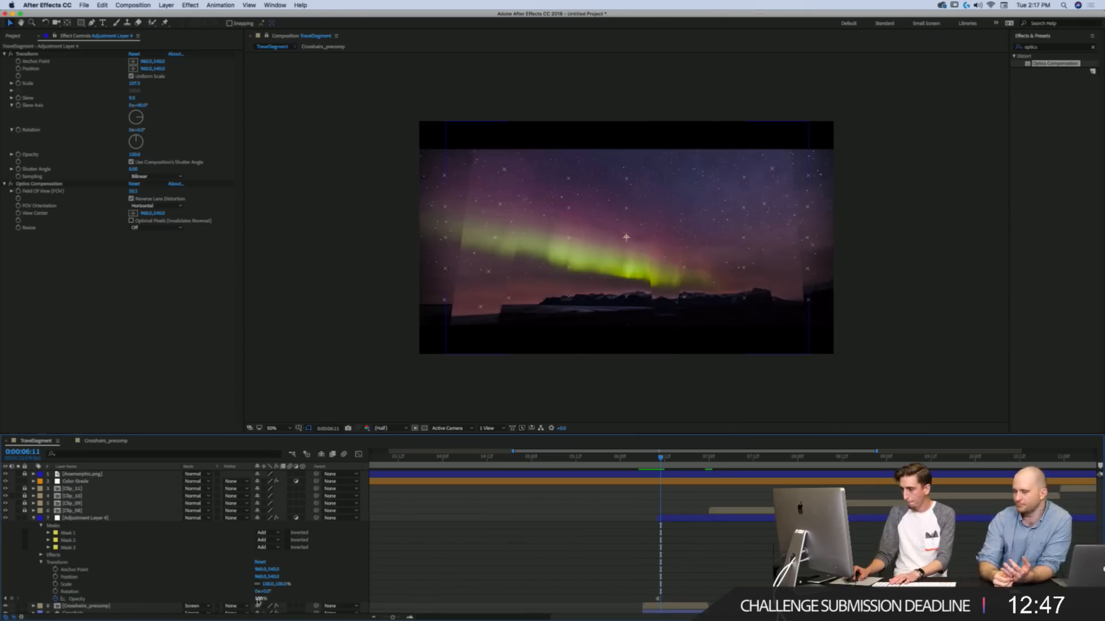
click(257, 599)
text(0)
key(Return)
key(Page_Down)
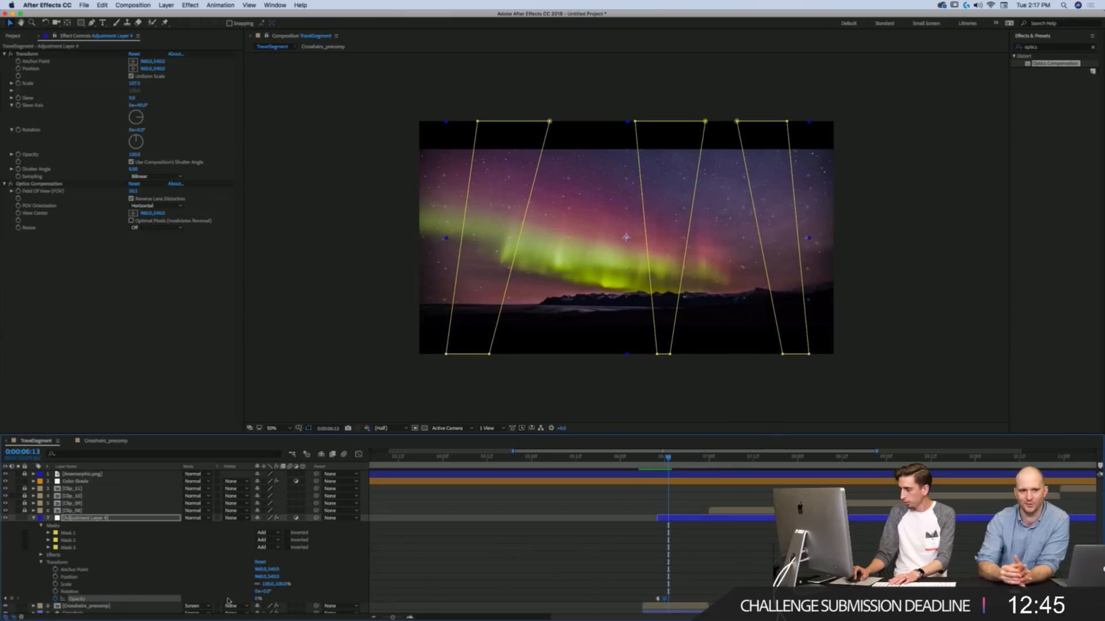
key(Page_Down)
key(Page_Down)
key(Page_Down)
key(Page_Down)
key(Page_Down)
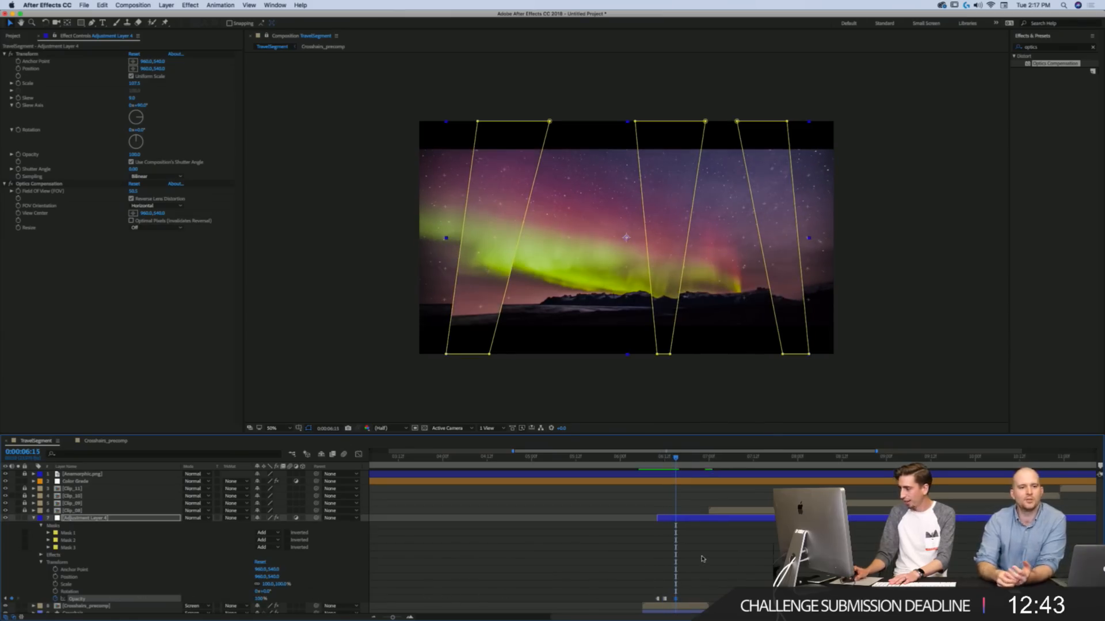
Step: Continue the opacity flicker with 0% at 0:00:06:19 and 100% at 0:00:06:21
key(Page_Down)
key(Page_Down)
key(Page_Down)
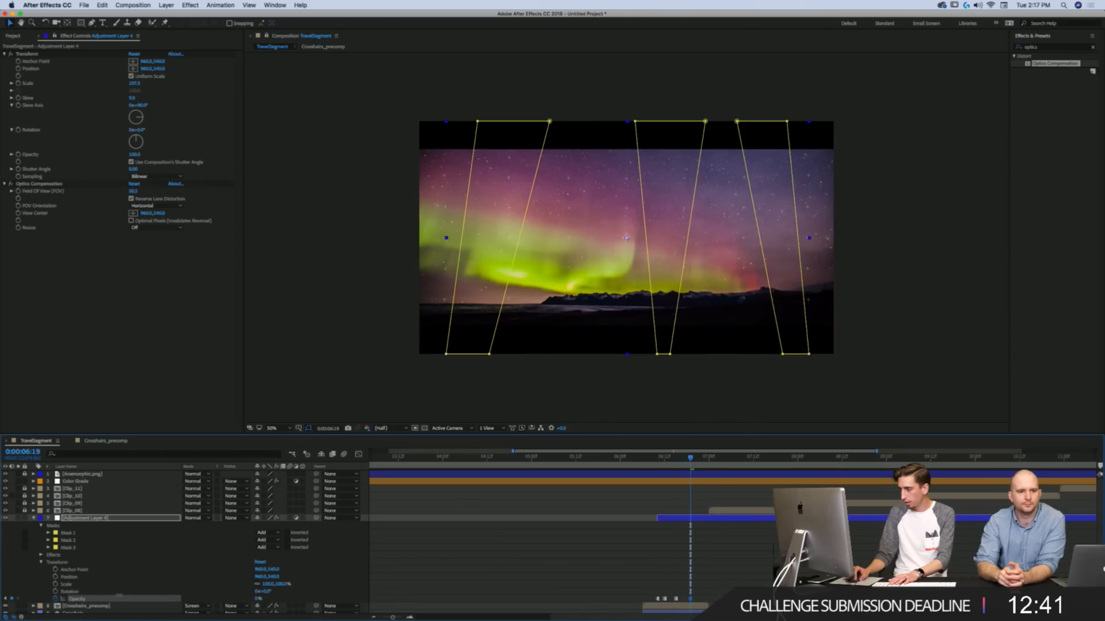
click(258, 598)
text(0)
key(Return)
click(257, 600)
text(100)
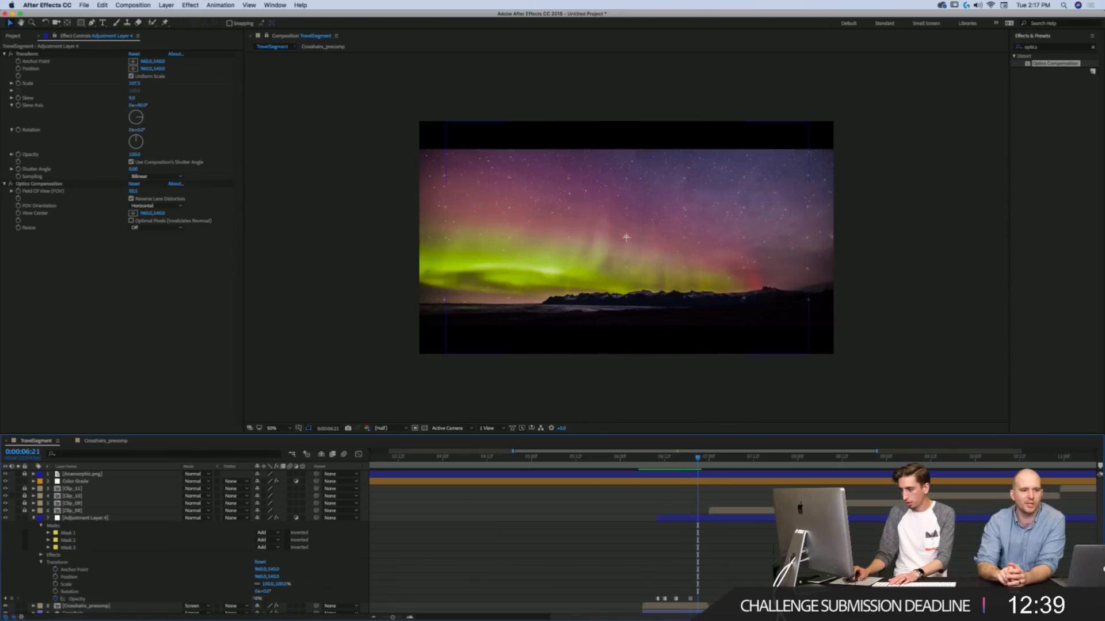
key(Return)
Step: Trim the adjustment layer to end just before Clip_08 starts, then duplicate it and reveal the copy's keyframes
drag(699, 461, 673, 524)
key(super+d)
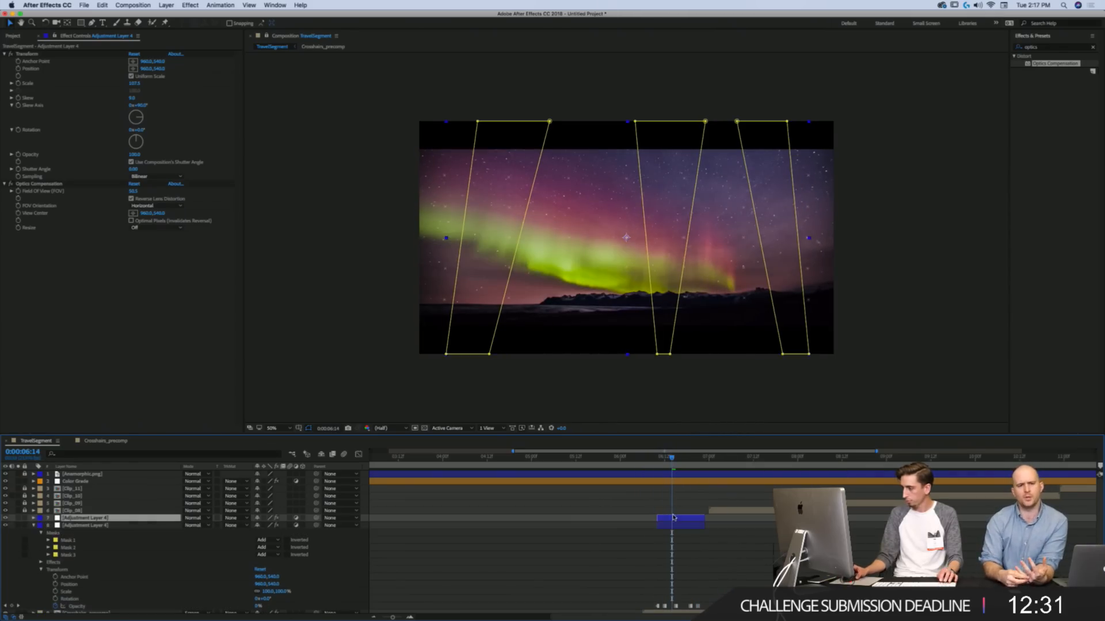
key(u)
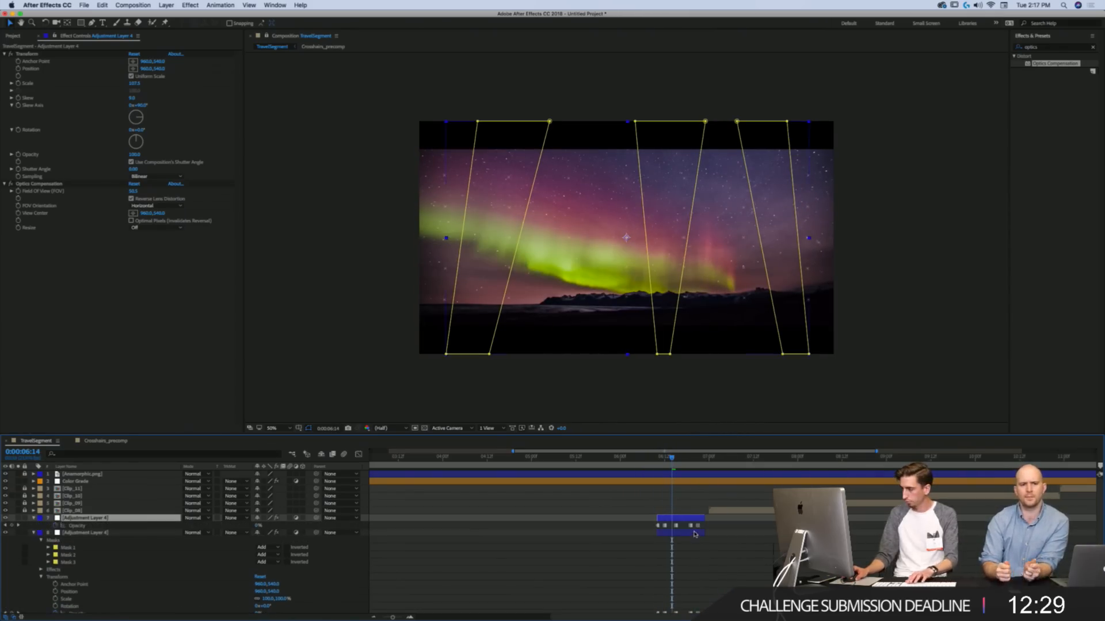
Step: Remove the copy's opacity keyframes after the first one and delete its three slanted masks
drag(734, 519, 661, 533)
key(Delete)
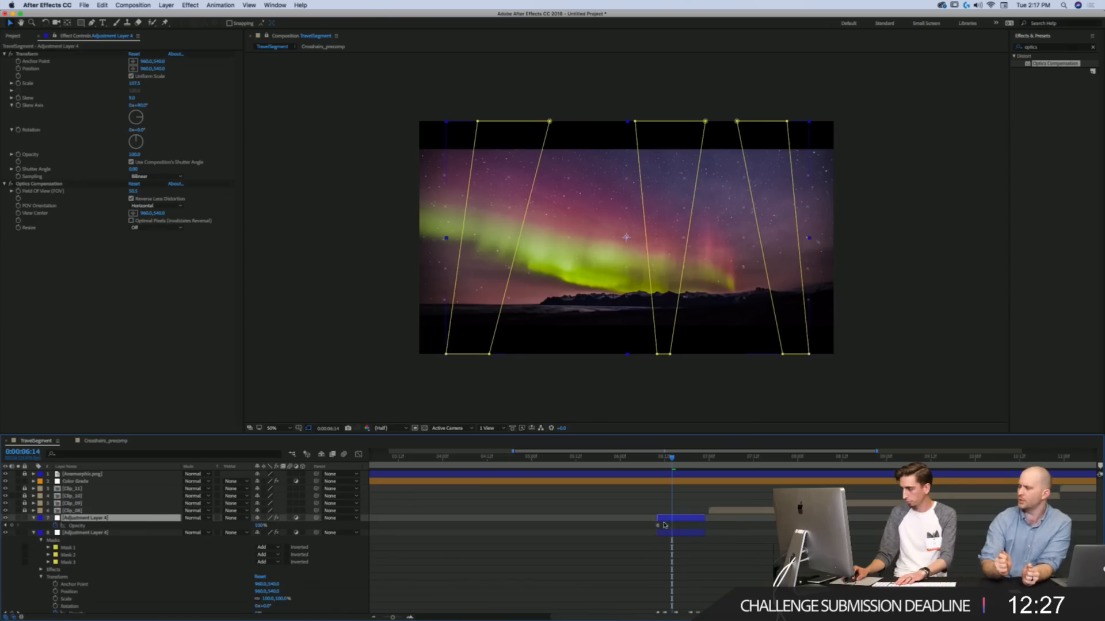
click(160, 579)
key(m)
click(73, 527)
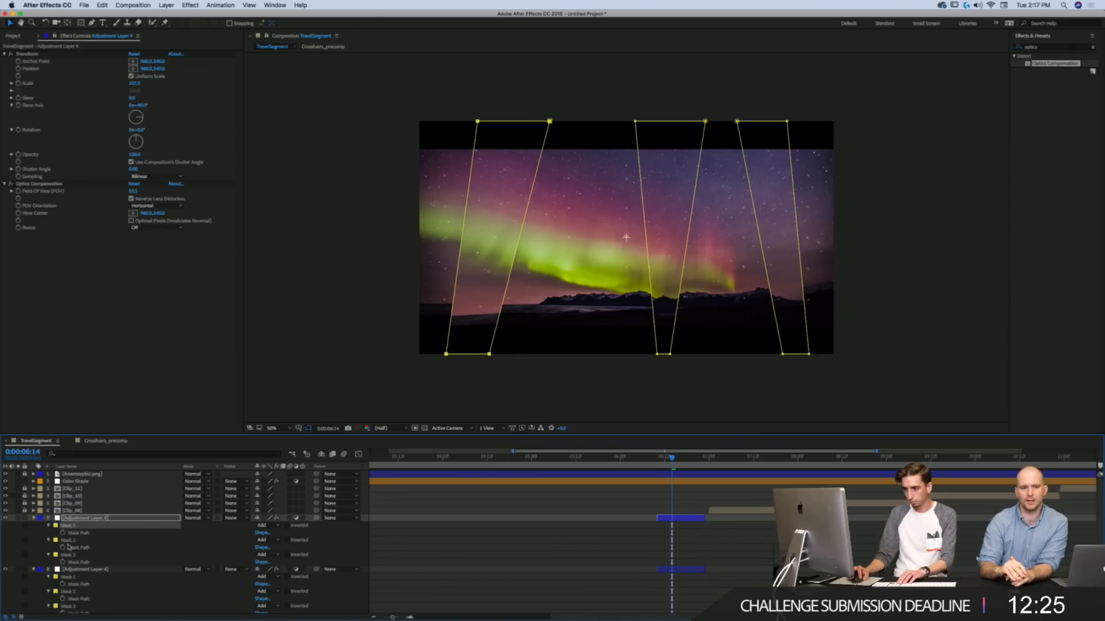
shift+click(67, 557)
key(Delete)
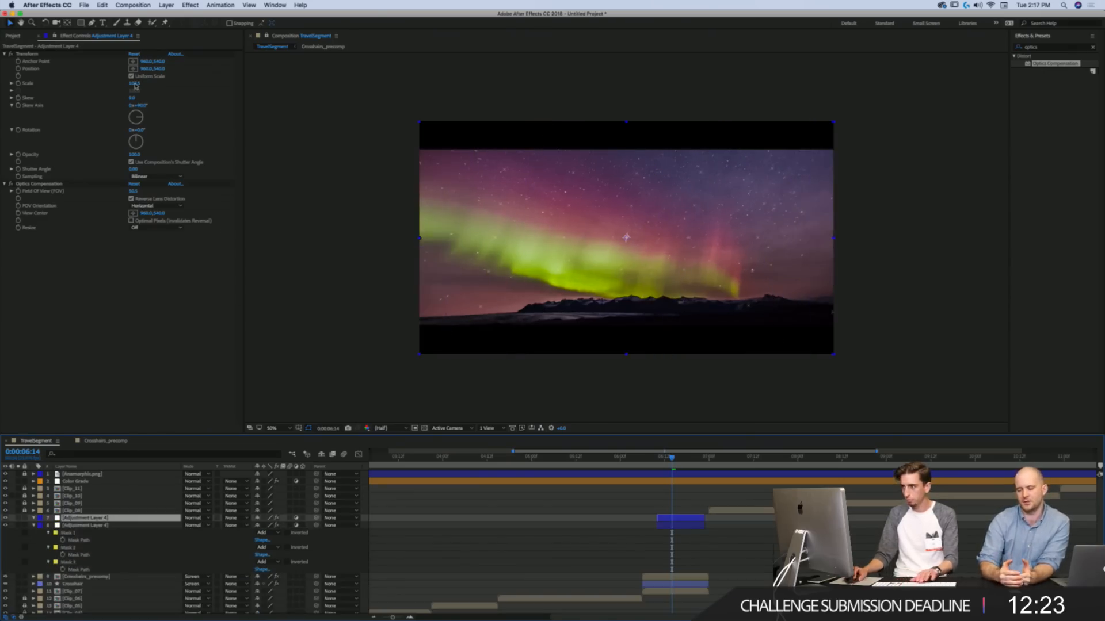
Step: Mask three thin horizontal bands on the copy with rectangles that extend past both sides of the frame
click(81, 22)
drag(335, 146, 875, 183)
drag(385, 219, 887, 213)
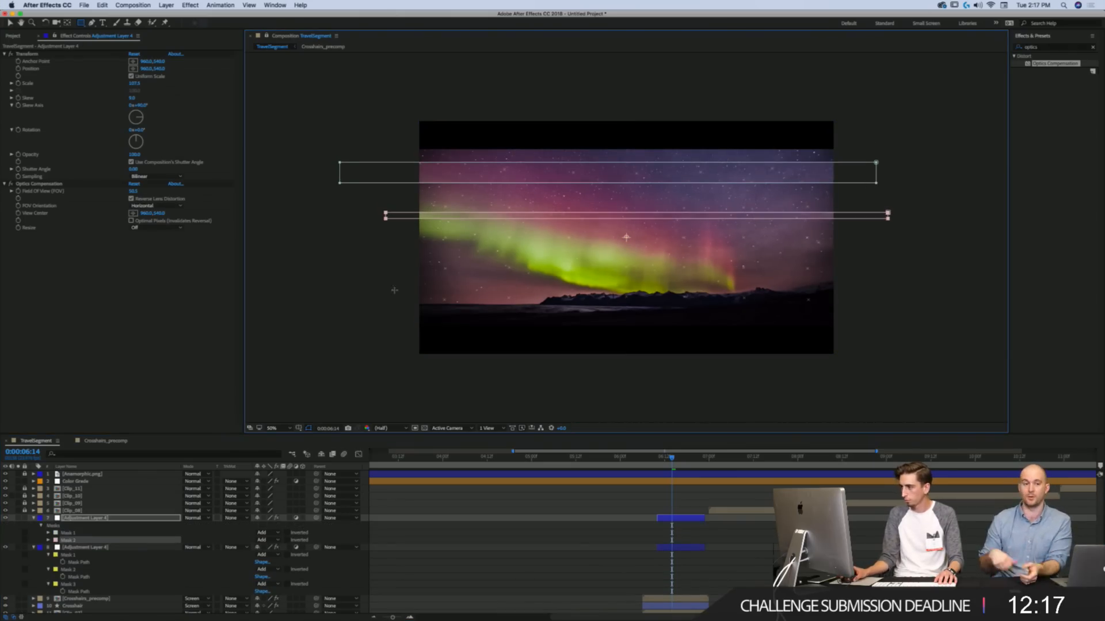
drag(366, 279, 701, 303)
mouse_move(874, 305)
mouse_down()
mouse_move(890, 307)
mouse_move(890, 289)
mouse_up()
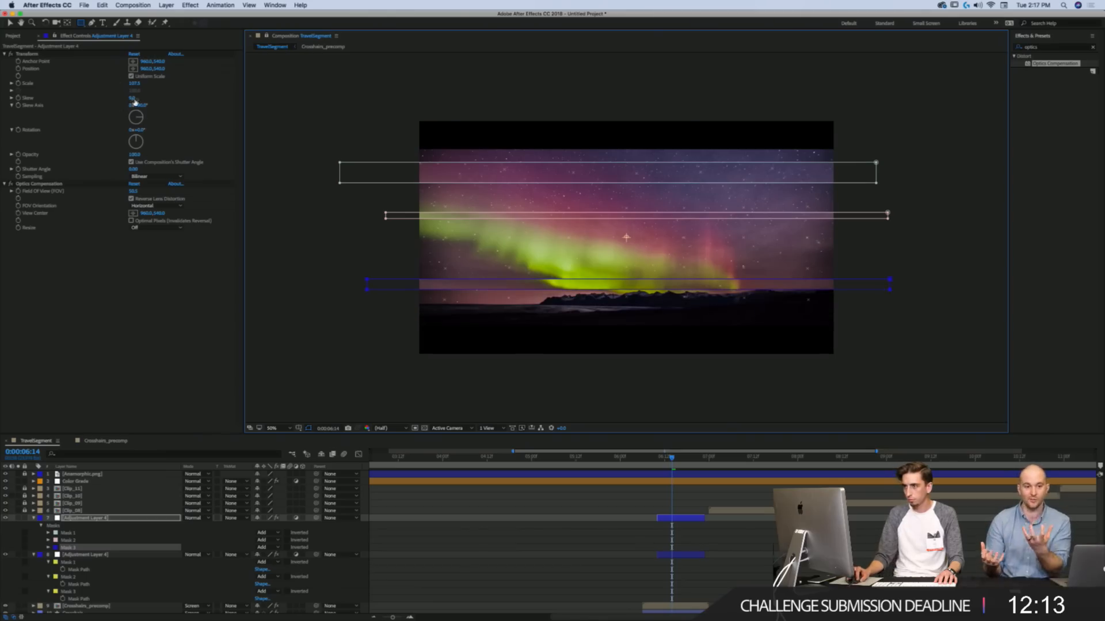
Step: Increase the copy's effect scale and field of view with a negative skew, and add a hairline band mask and a tall one below it
mouse_move(132, 84)
mouse_down()
mouse_move(143, 84)
mouse_move(122, 99)
mouse_up()
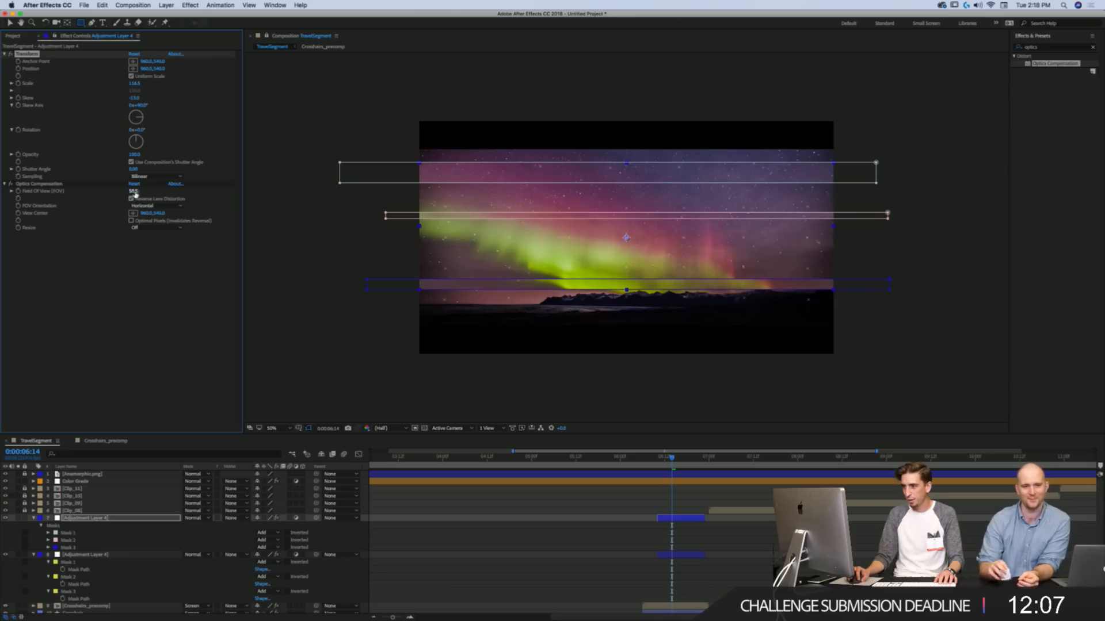
drag(135, 194, 180, 189)
drag(384, 260, 859, 264)
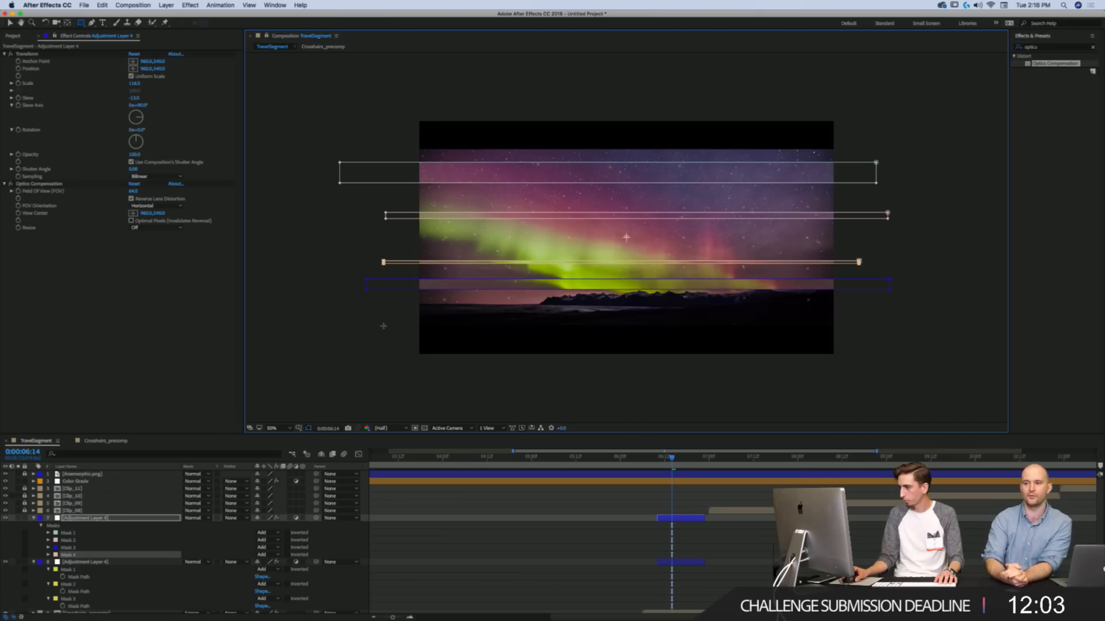
mouse_move(379, 309)
mouse_down()
mouse_move(802, 346)
mouse_move(871, 391)
mouse_up()
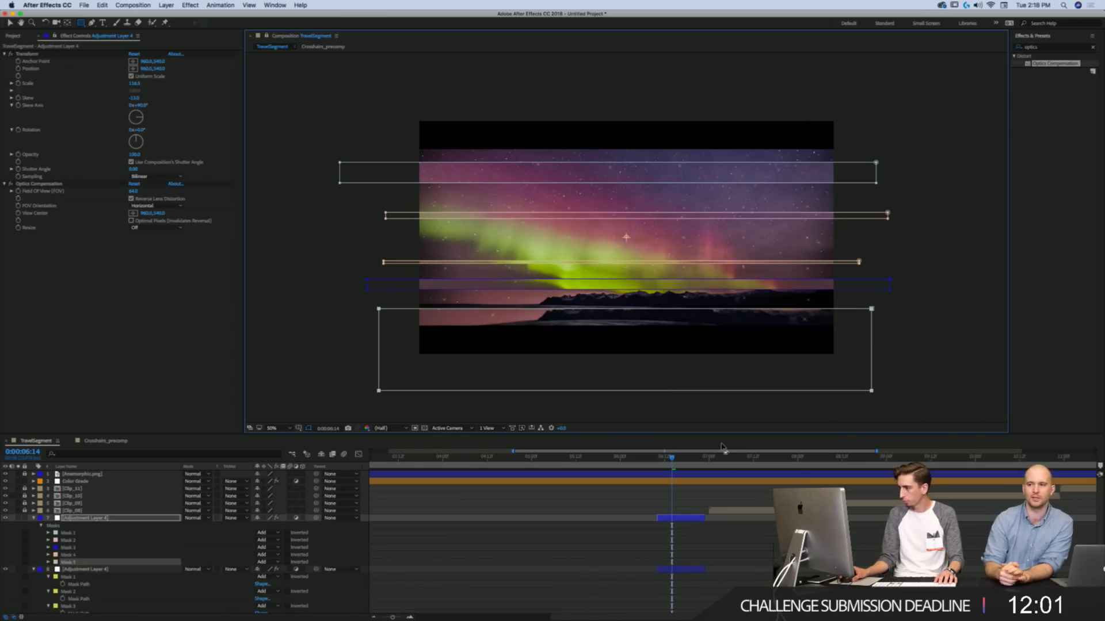
Step: Set the copy's opacity to 0% with a keyframe at 0:00:06:13
click(678, 519)
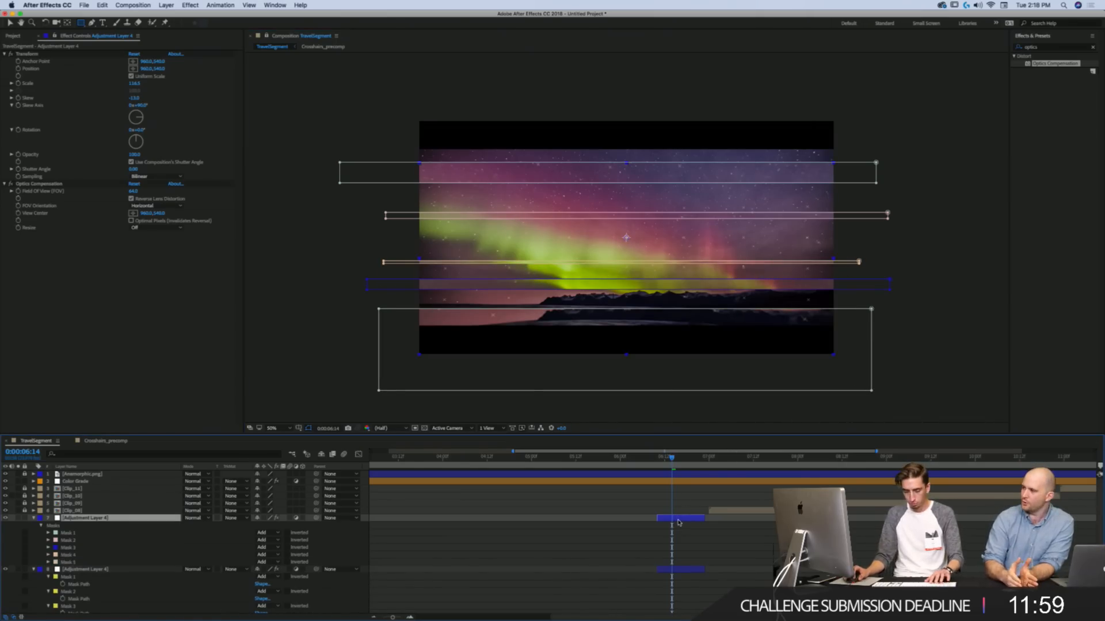
key(t)
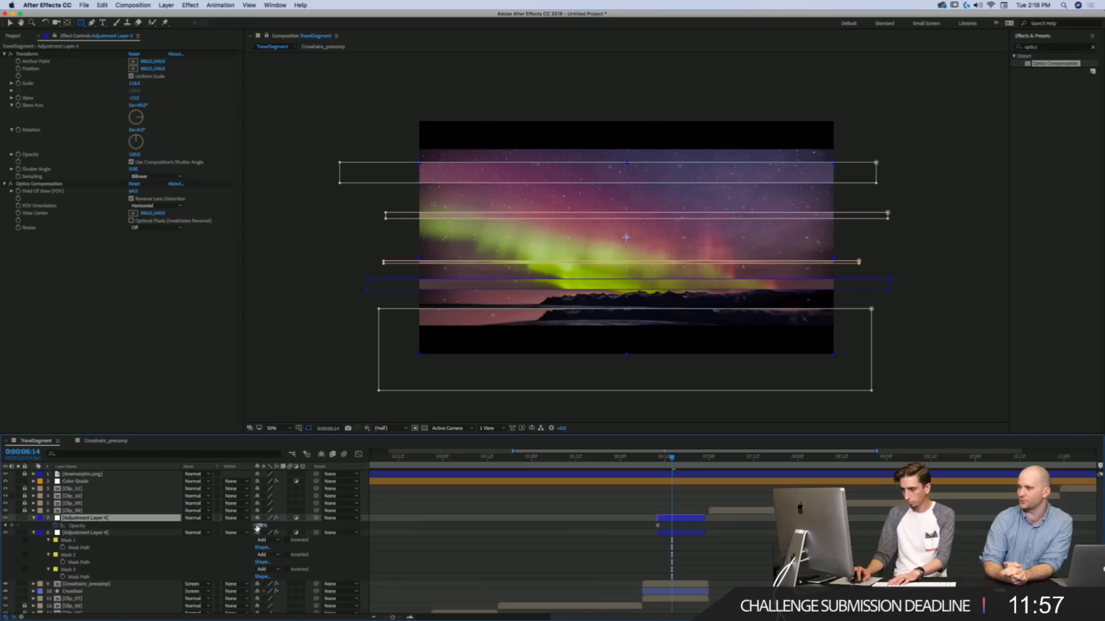
key(Delete)
key(super+z)
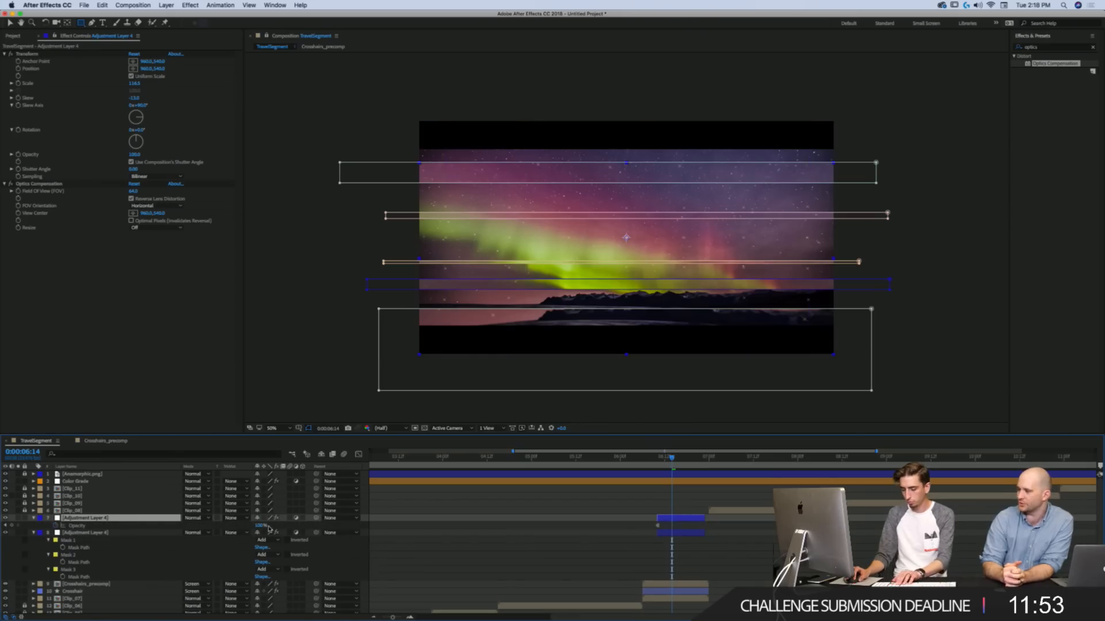
key(Page_Up)
drag(261, 526, 404, 535)
Step: Bring the copy's opacity back up at 0:00:06:17 and drop it to 0% at 0:00:06:20
key(Page_Down)
key(Page_Down)
key(Page_Up)
key(Page_Up)
key(Page_Down)
key(Page_Down)
key(Page_Down)
key(Page_Down)
key(Page_Down)
key(Page_Down)
key(Page_Down)
drag(263, 526, 239, 528)
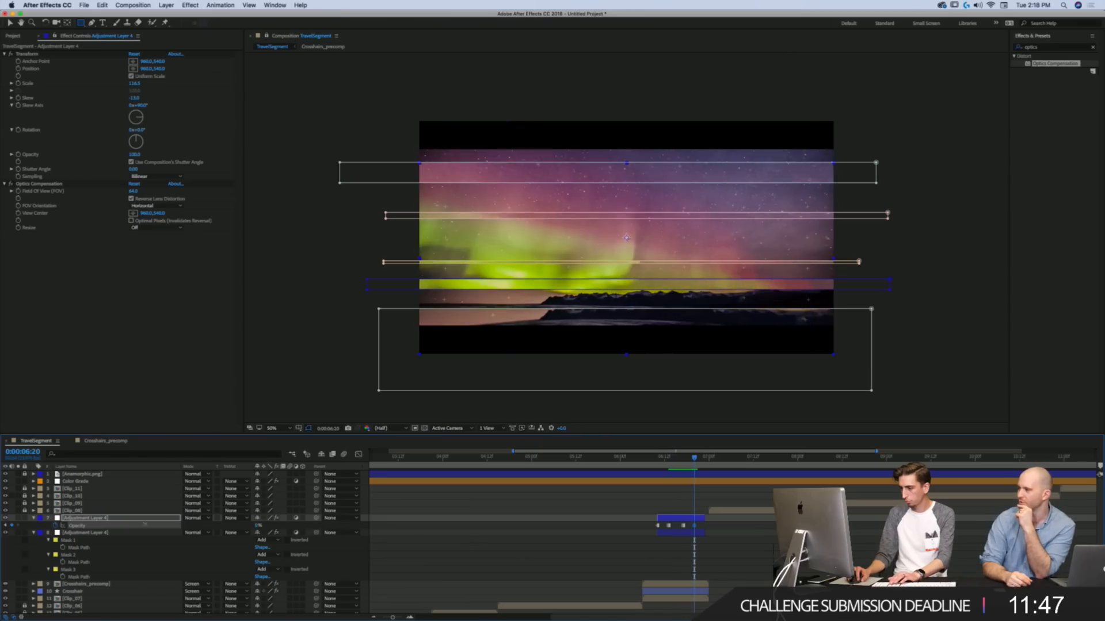
key(Page_Down)
key(Page_Down)
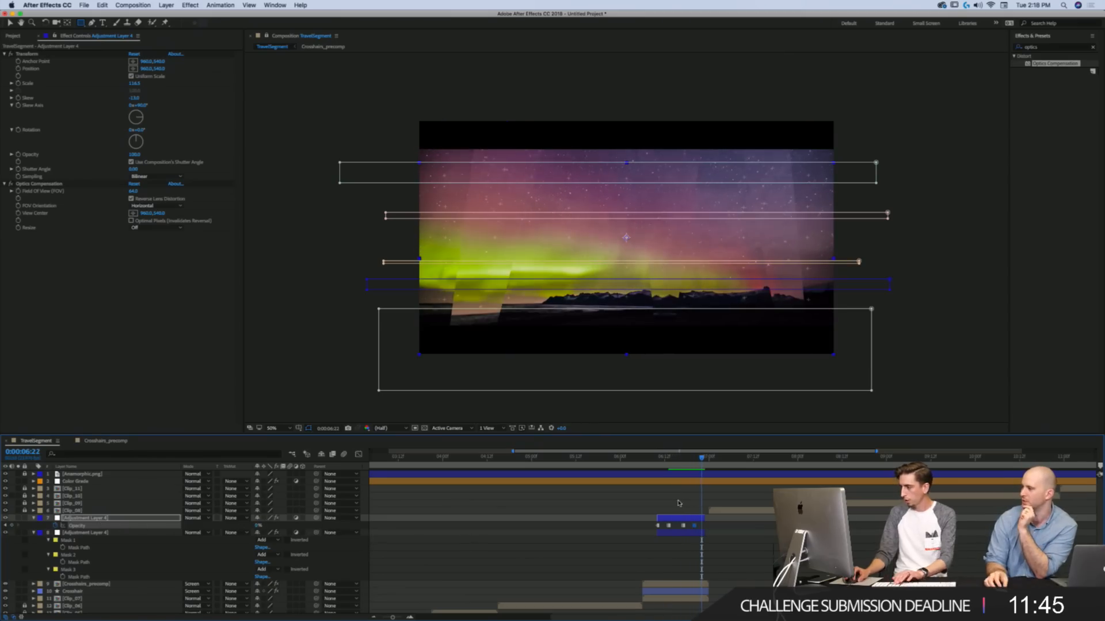
Step: Preview the flickering strips, then delete the original adjustment layer with the slanted masks
click(679, 503)
drag(661, 458, 650, 458)
key(space)
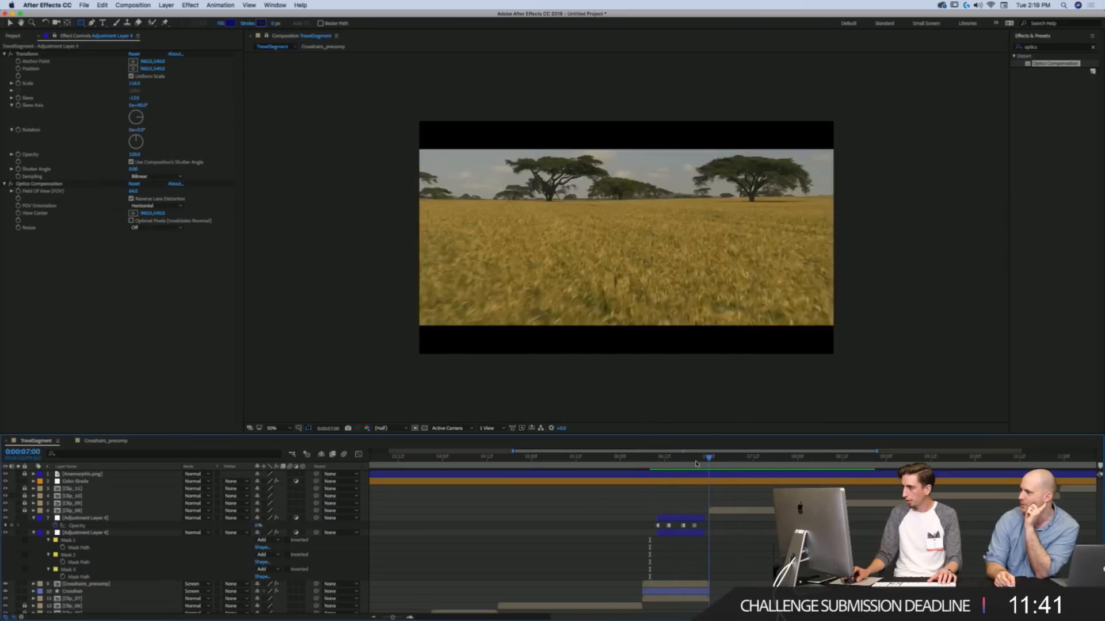
drag(692, 459, 675, 459)
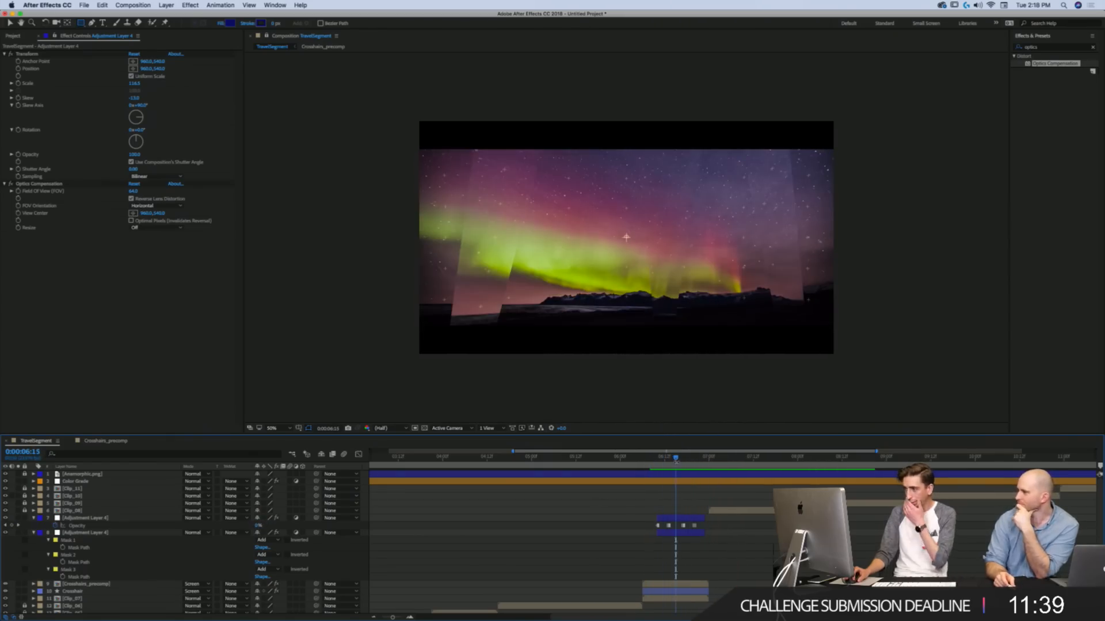
click(684, 533)
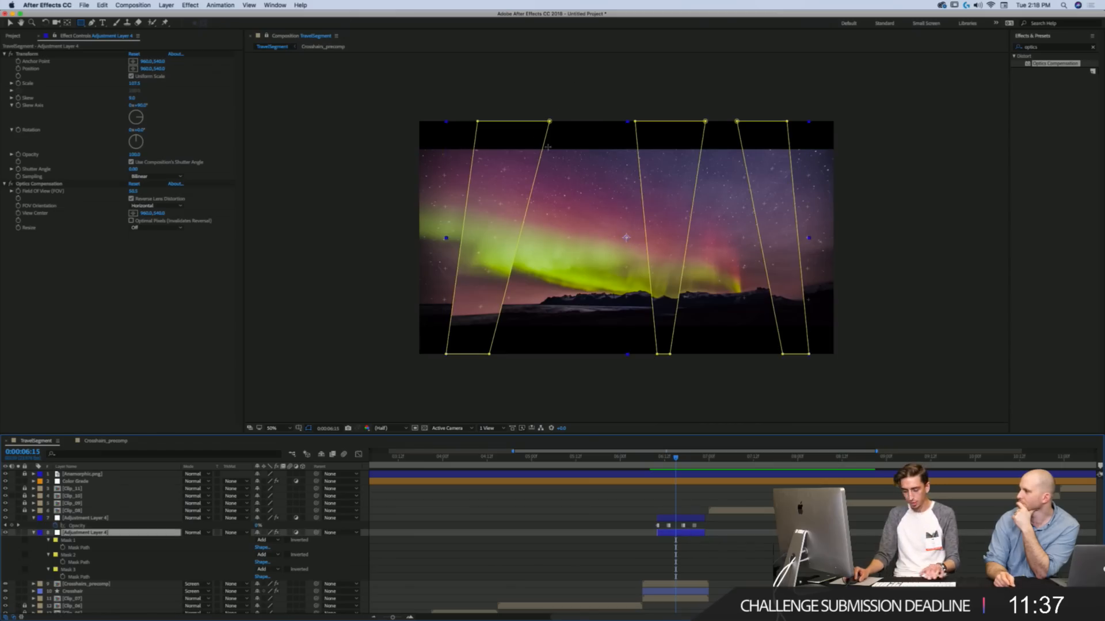
key(Delete)
Step: Rename the remaining adjustment layer Glitch, then duplicate it and shift the duplicate about two frames later
click(77, 518)
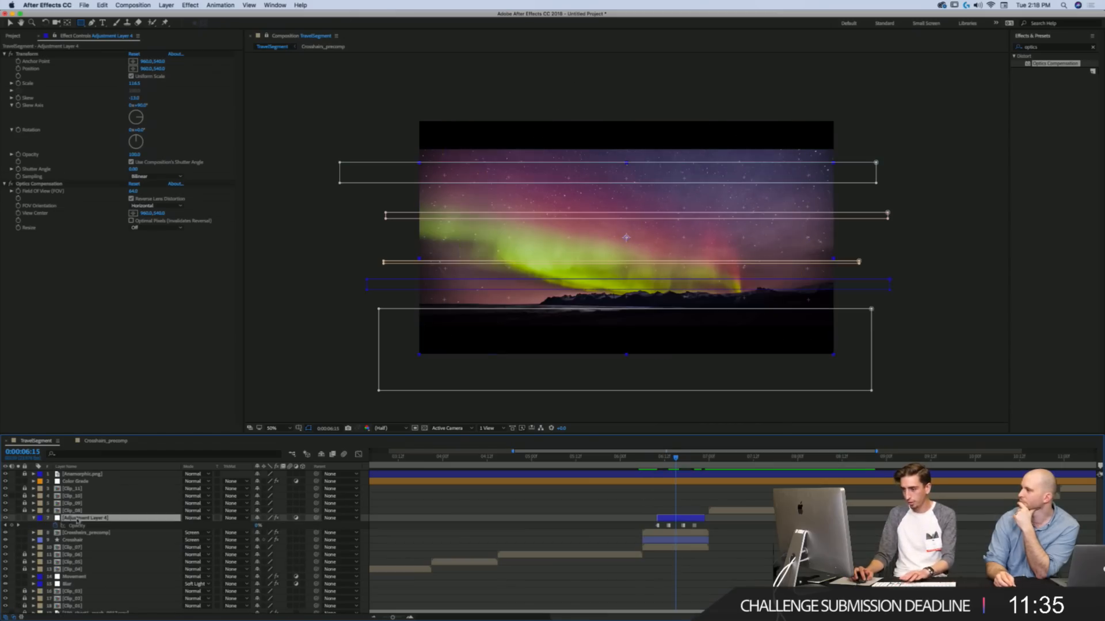
key(Return)
text(Glitc)
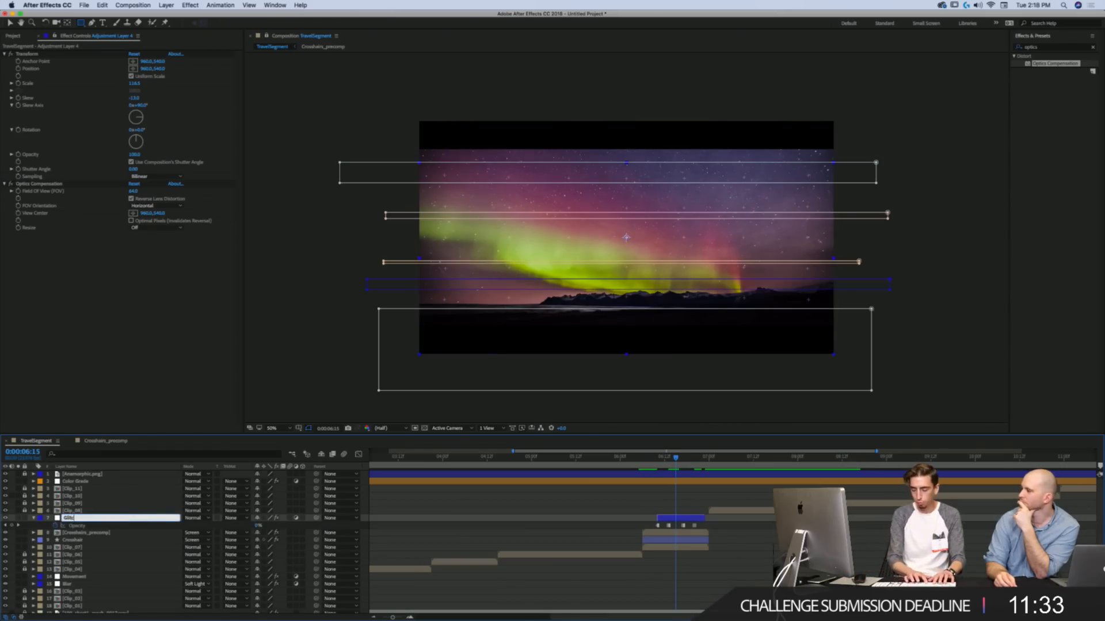
text(h)
key(Return)
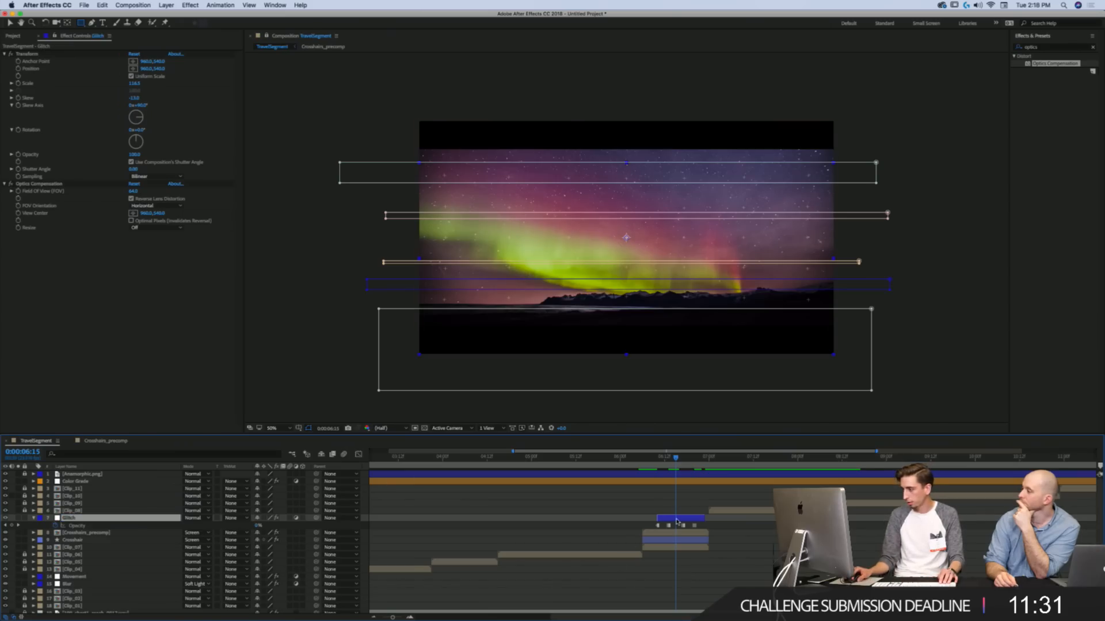
key(super+d)
drag(684, 516, 692, 520)
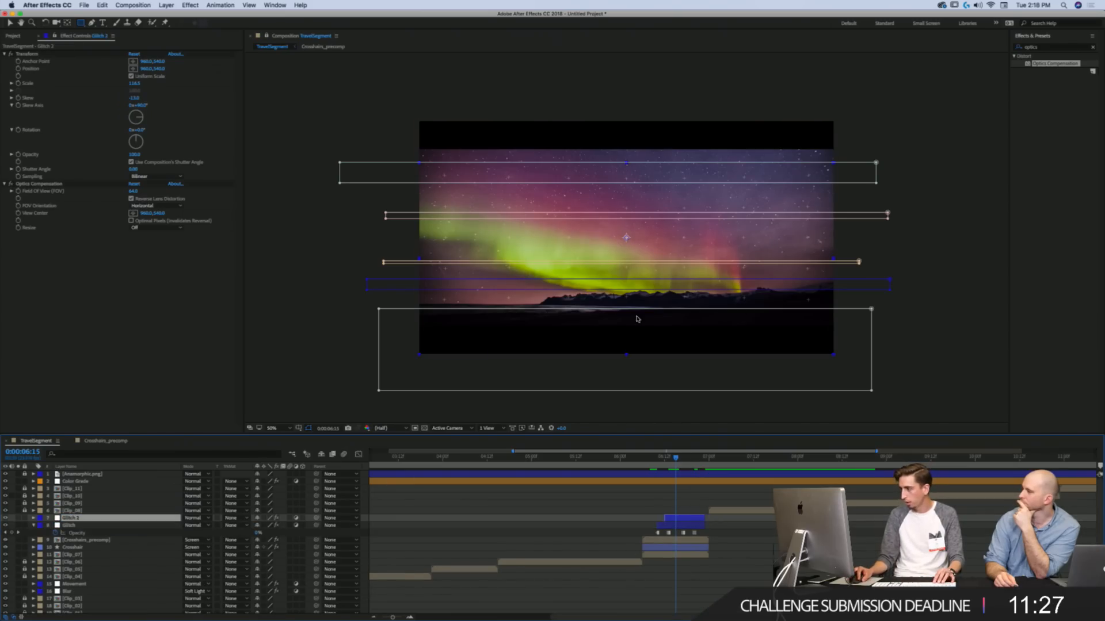
Step: Vary the duplicate's masks: shorten the lowest band from above, thicken the second and hairline strips, and move the highest band up
key(v)
drag(639, 309, 639, 338)
drag(638, 262, 630, 226)
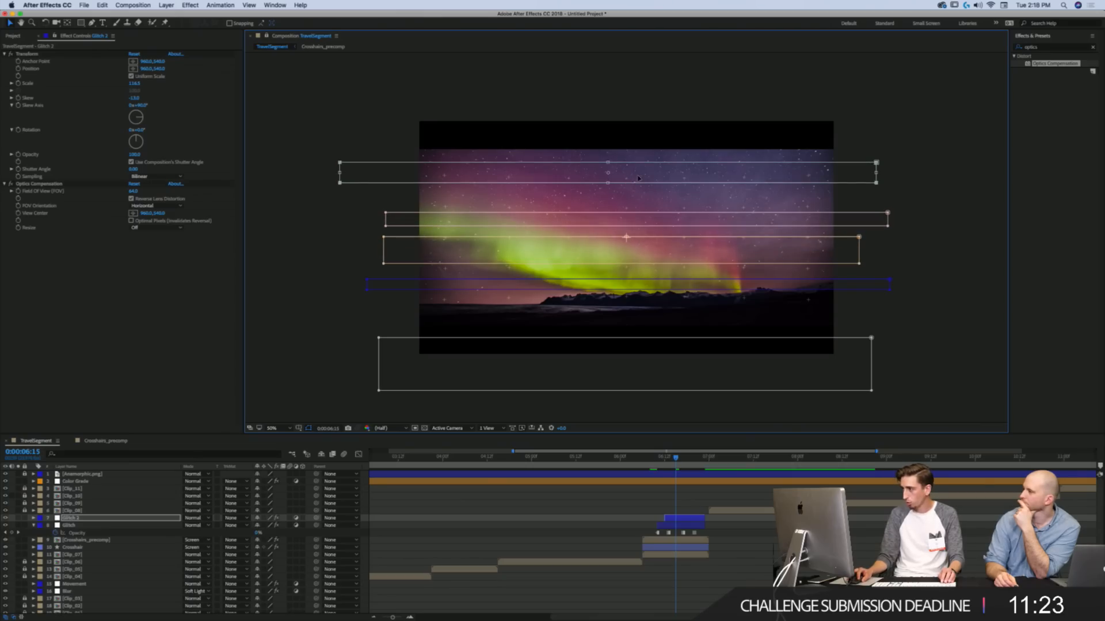
drag(638, 178, 638, 166)
Step: Show the duplicate Glitch layer's opacity keyframes and check the overlapping flicker frame by frame between 0:00:06:08 and 0:00:06:14
key(t)
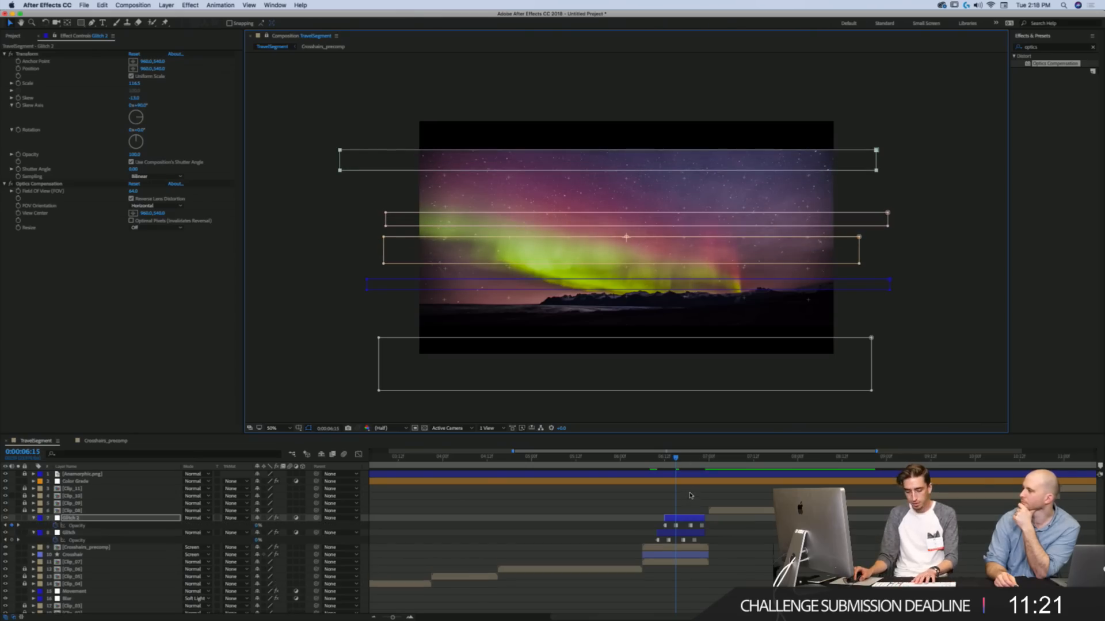
key(Page_Down)
click(676, 459)
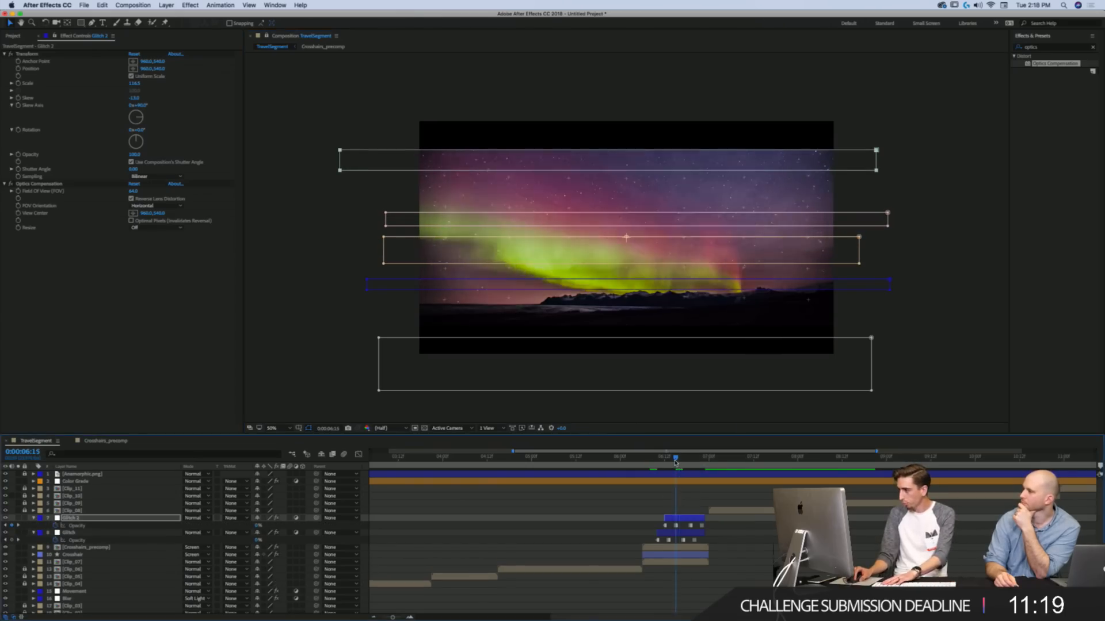
click(637, 502)
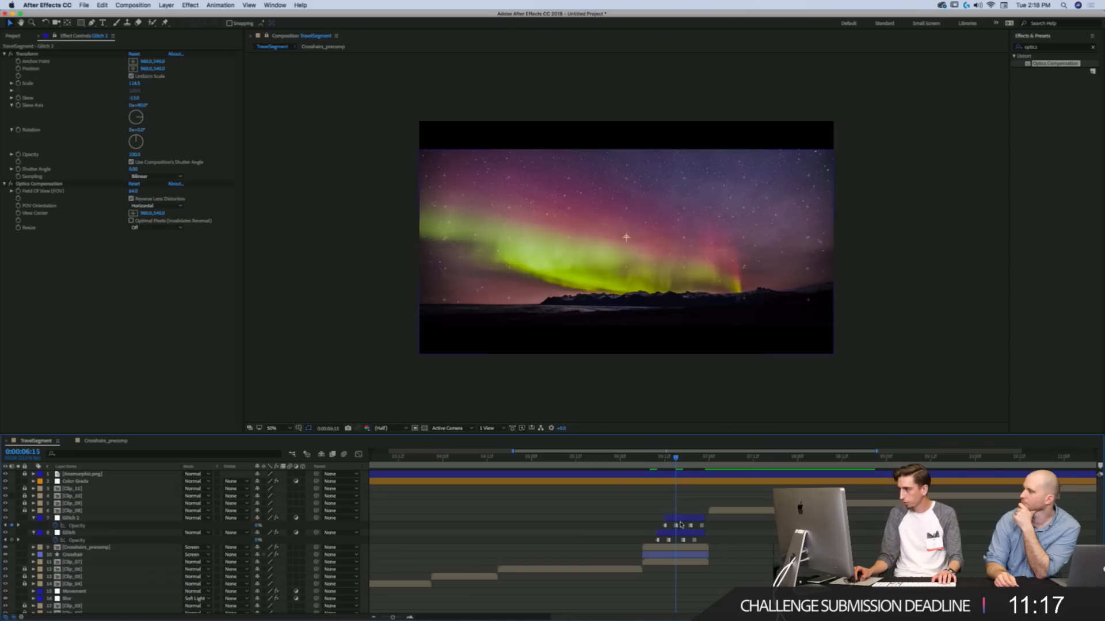
click(652, 456)
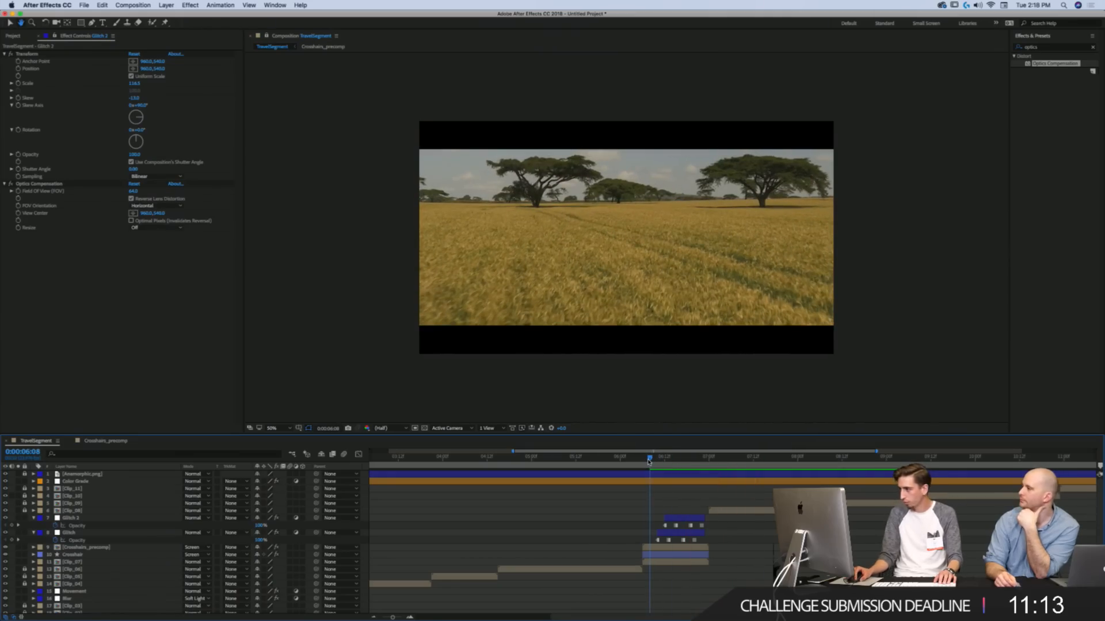
mouse_move(648, 459)
mouse_down()
mouse_move(636, 459)
mouse_move(668, 458)
mouse_up()
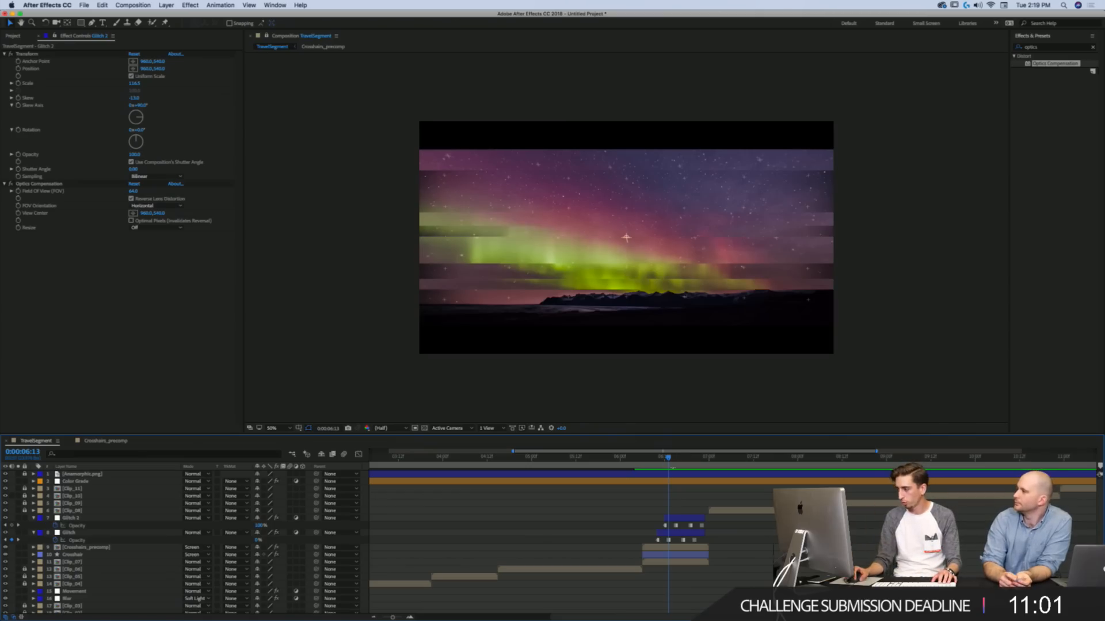
key(Page_Down)
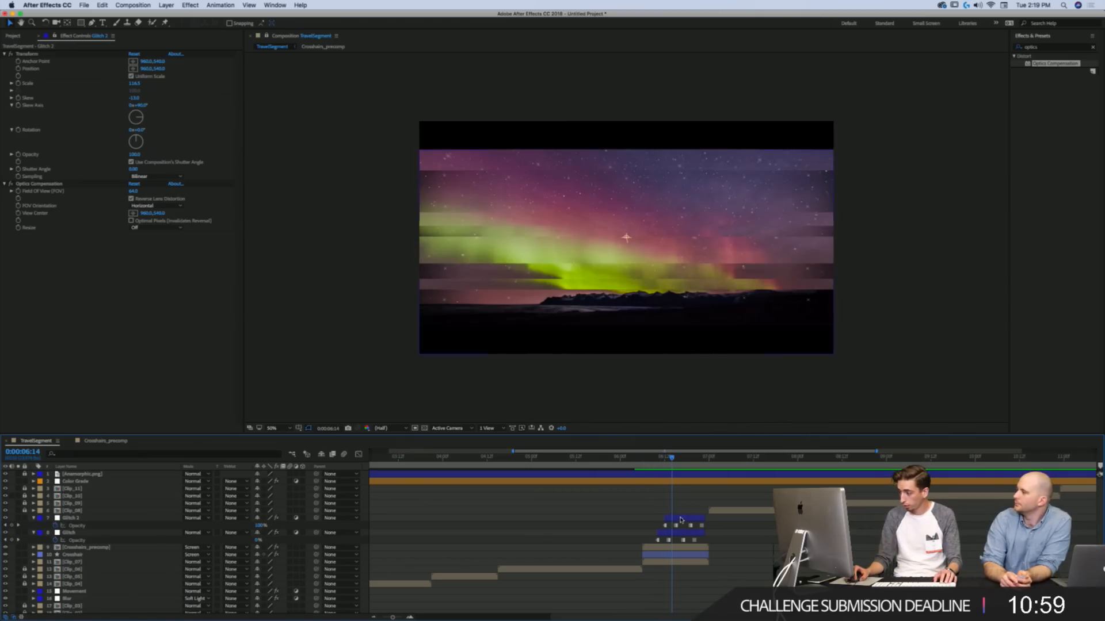
Step: Move the duplicate Glitch layer about one frame later and the original Glitch layer about three frames earlier, and preview the stagger
mouse_move(681, 520)
mouse_down()
mouse_move(665, 515)
mouse_move(680, 518)
mouse_up()
key(super+shift+a)
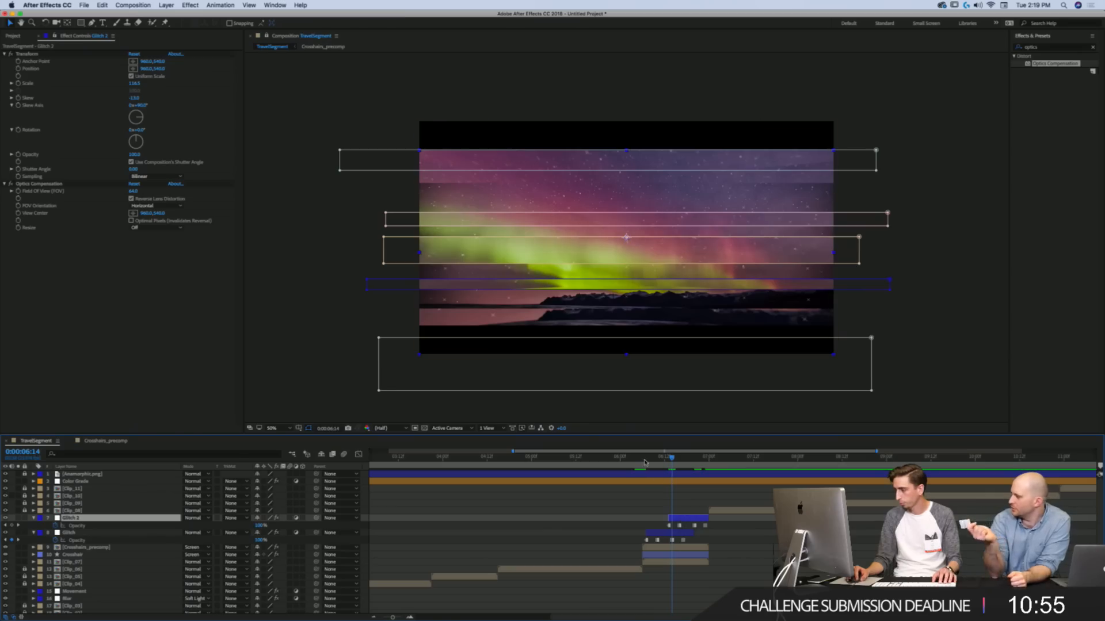
click(639, 462)
key(space)
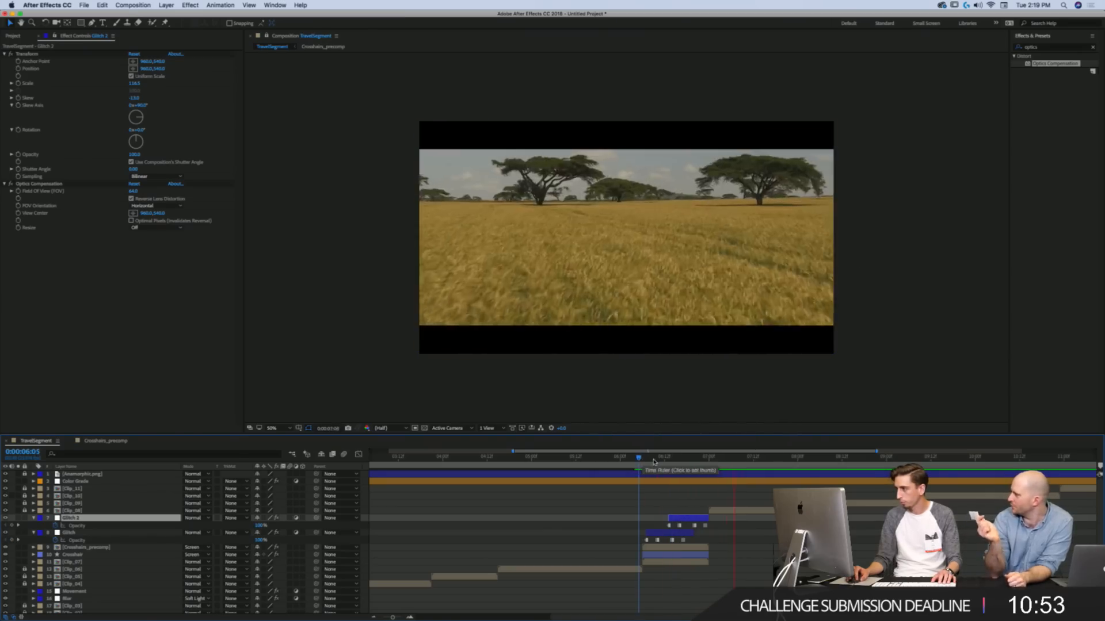
Step: Play back the earlier Movement transition near 0:00:01:02 and the glitch into the aurora clip to compare both transitions
click(646, 462)
key(minus)
click(416, 457)
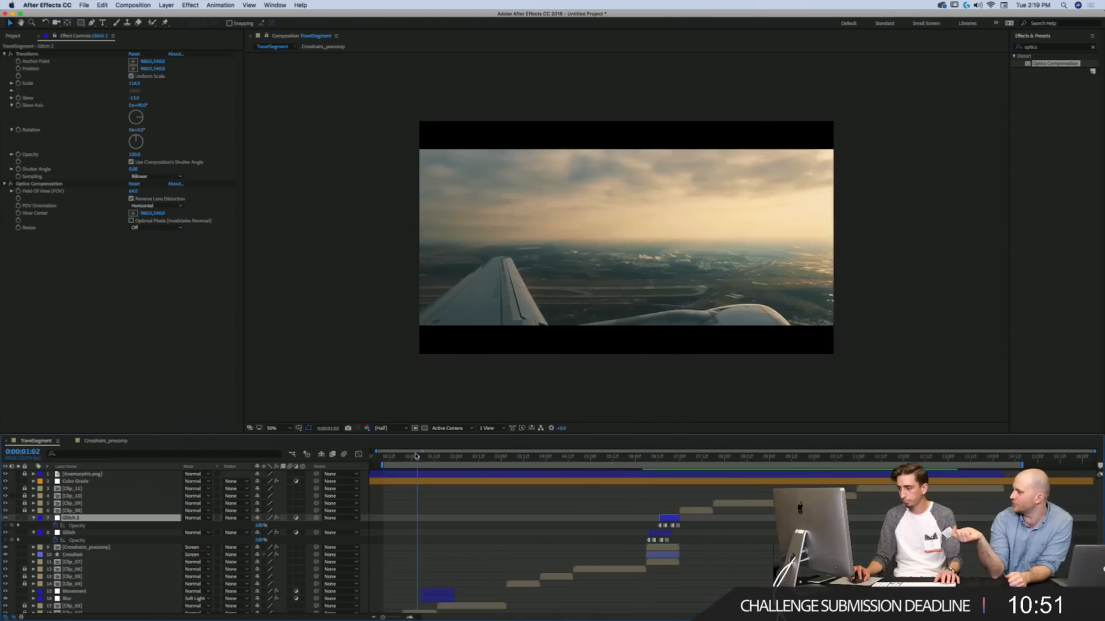
key(space)
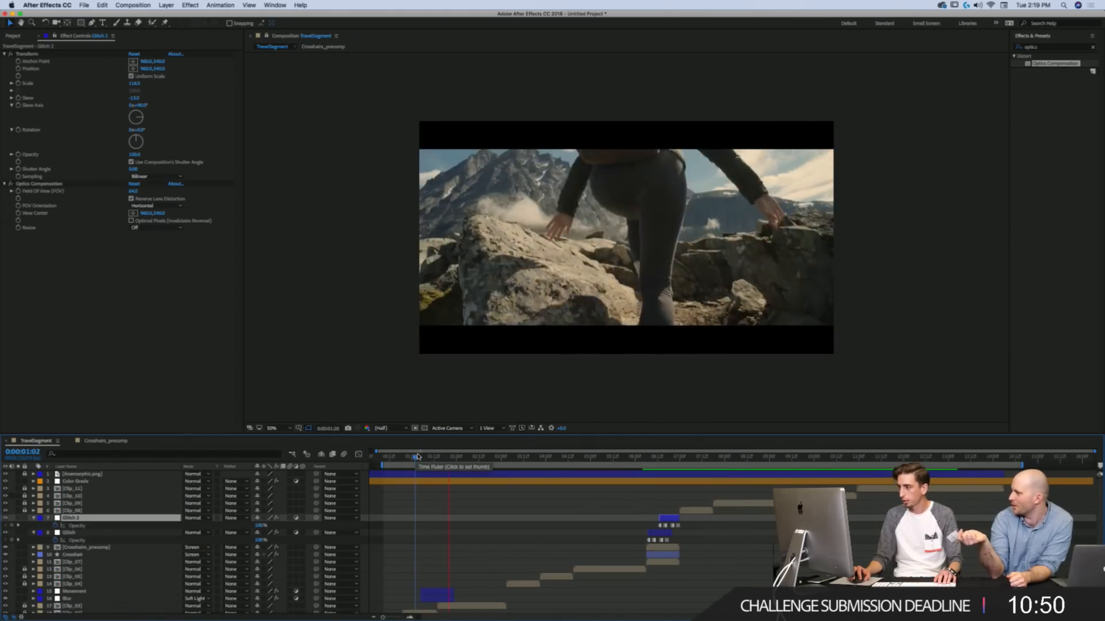
key(space)
click(642, 458)
key(space)
key(space)
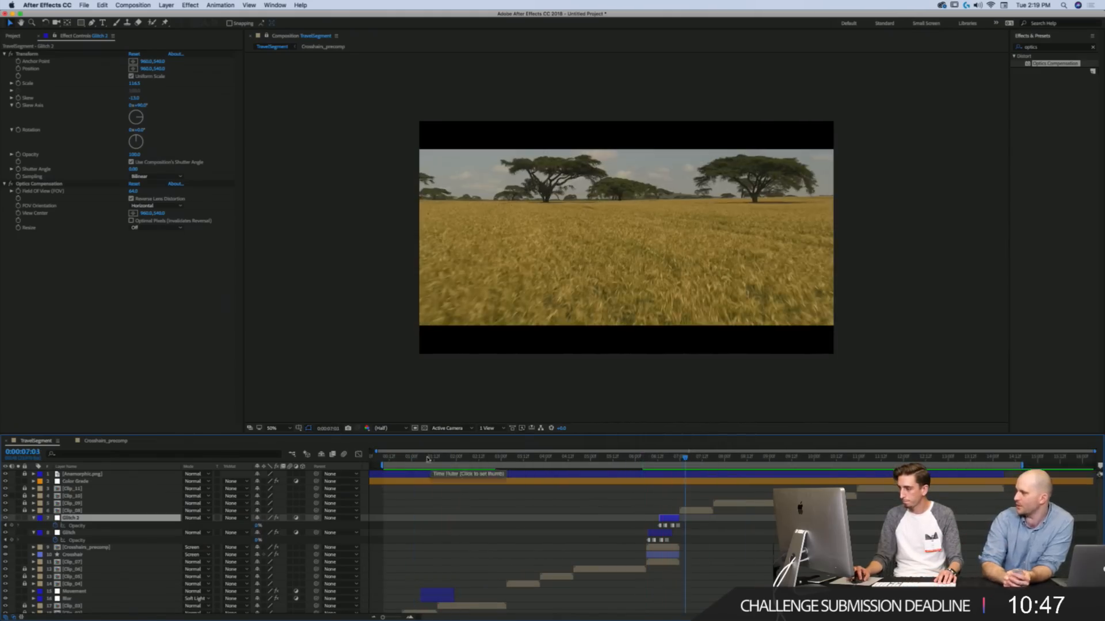
click(420, 459)
key(space)
key(space)
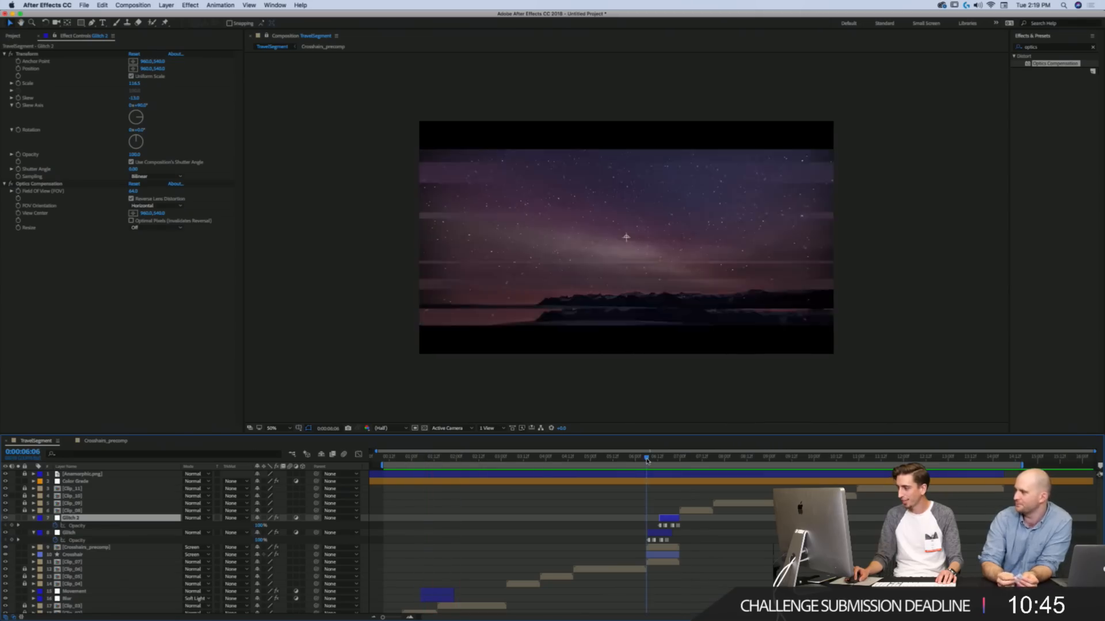
drag(502, 456, 535, 459)
Step: Save the project to the Desktop under the name TravelSegment
key(super+s)
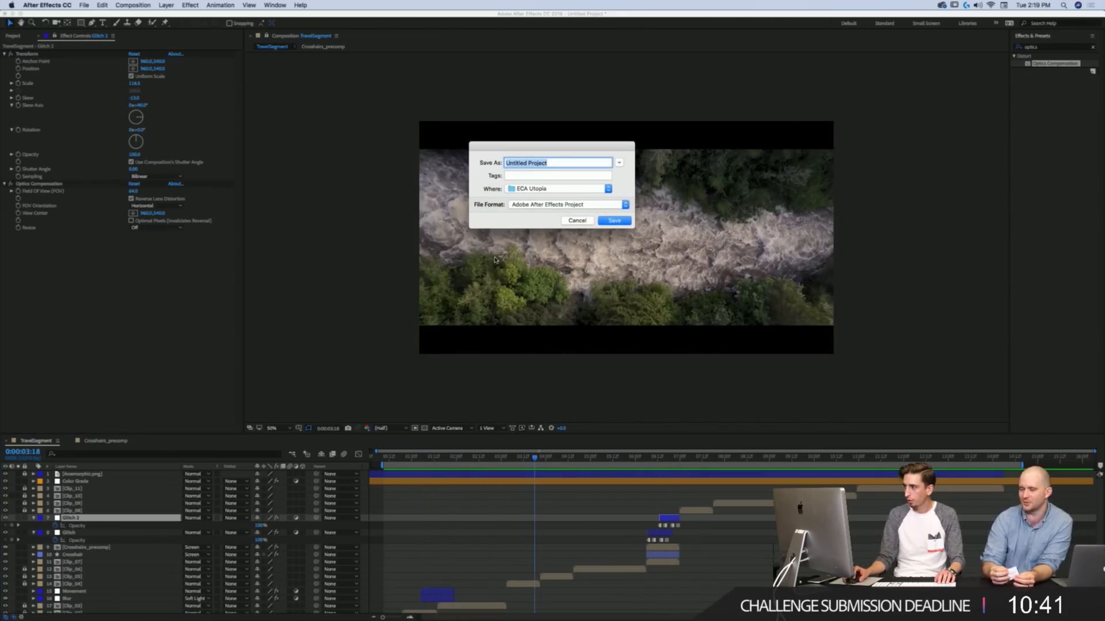
click(555, 188)
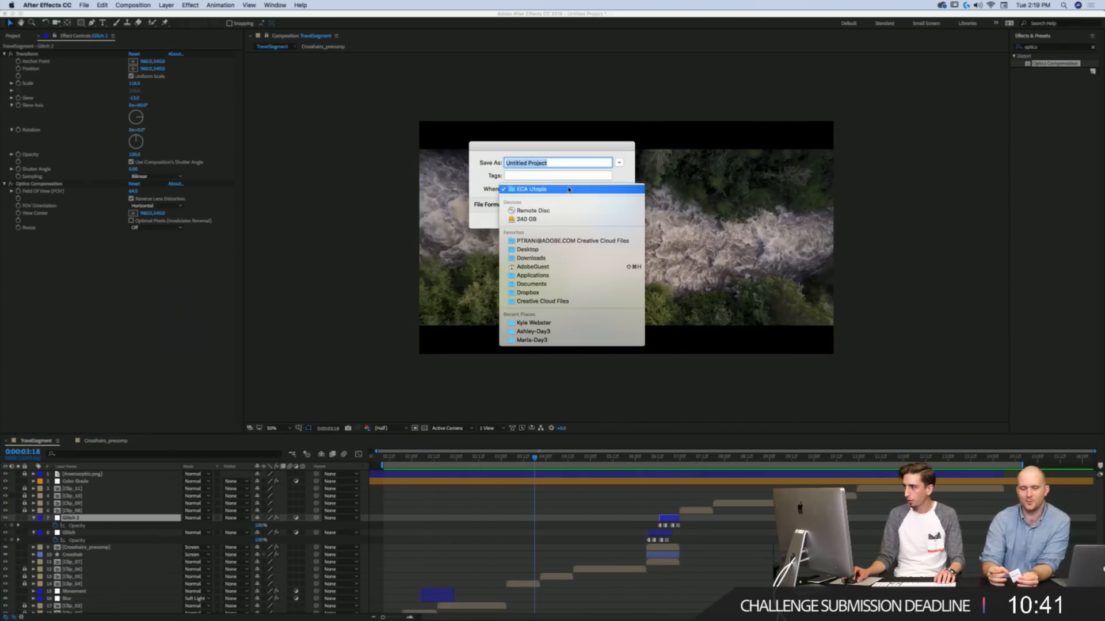
click(528, 249)
text(TravelSegment)
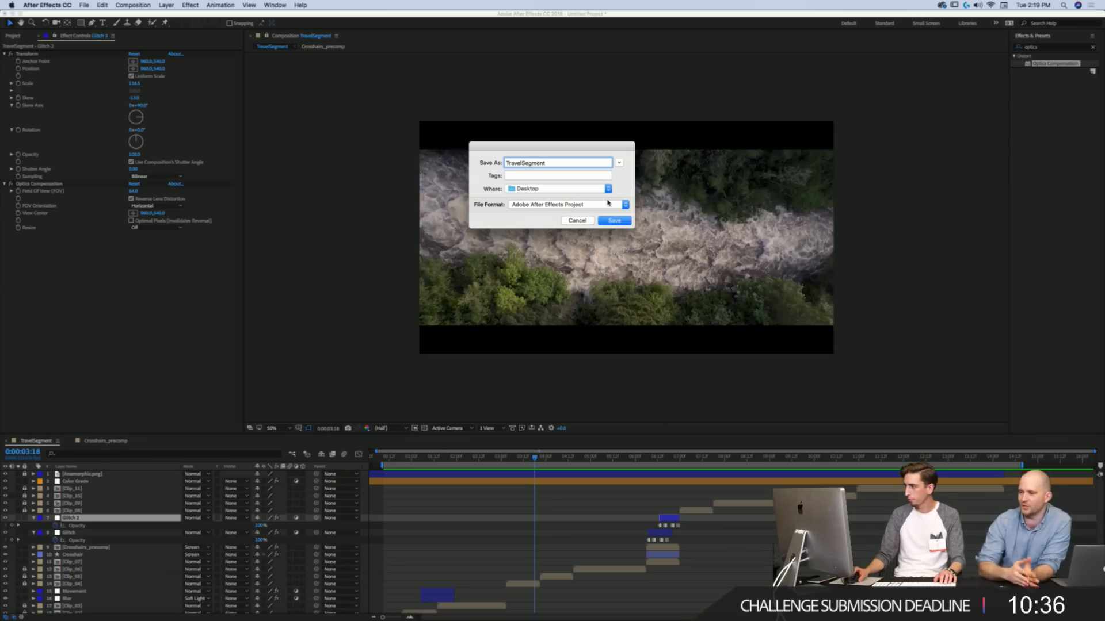
click(614, 221)
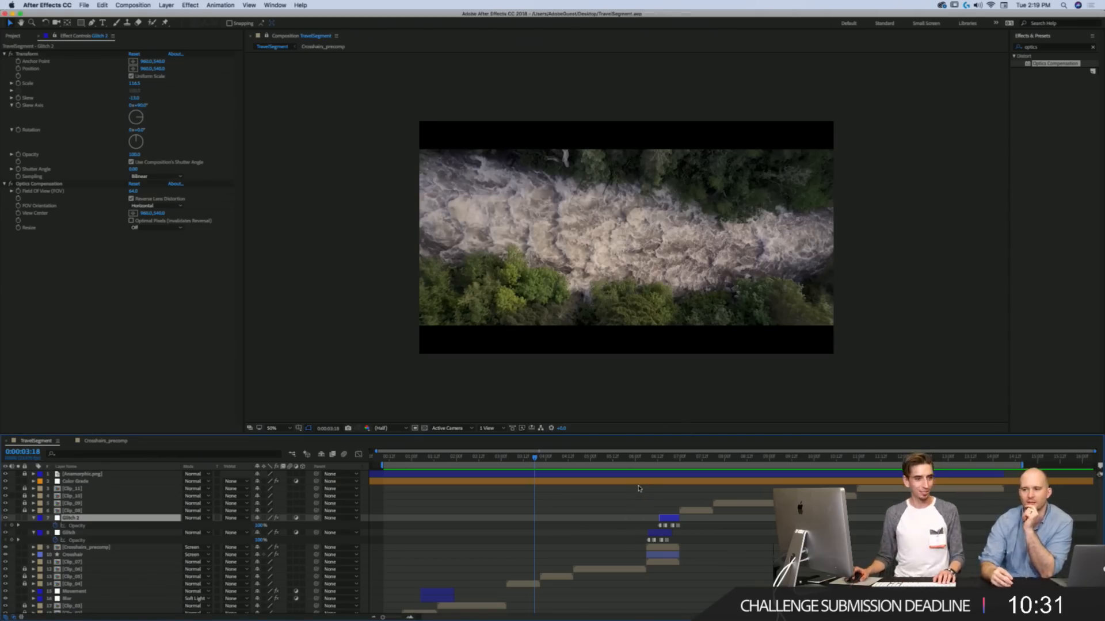
Step: Review the edit from the glitch transition through to the night city shot at 0:00:11:23
click(638, 487)
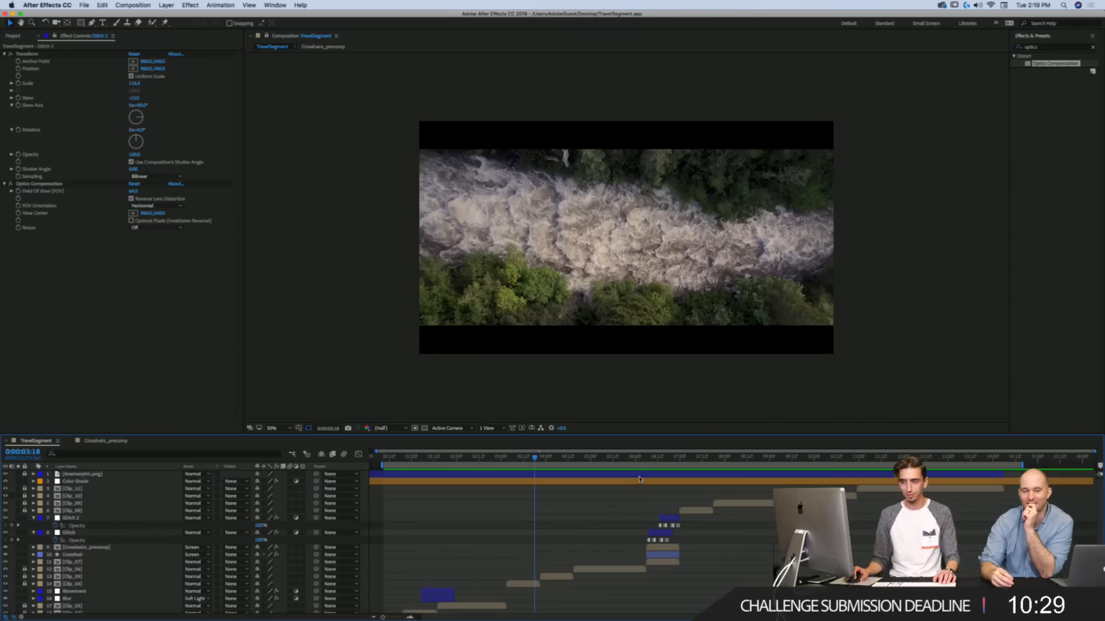
drag(644, 459, 653, 461)
key(space)
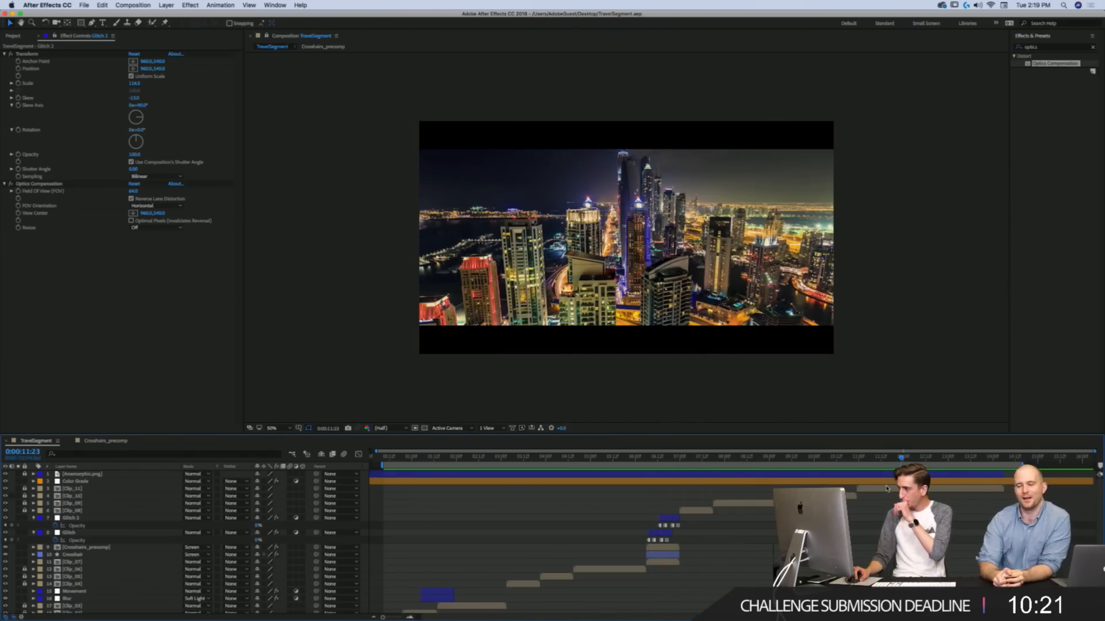
click(25, 489)
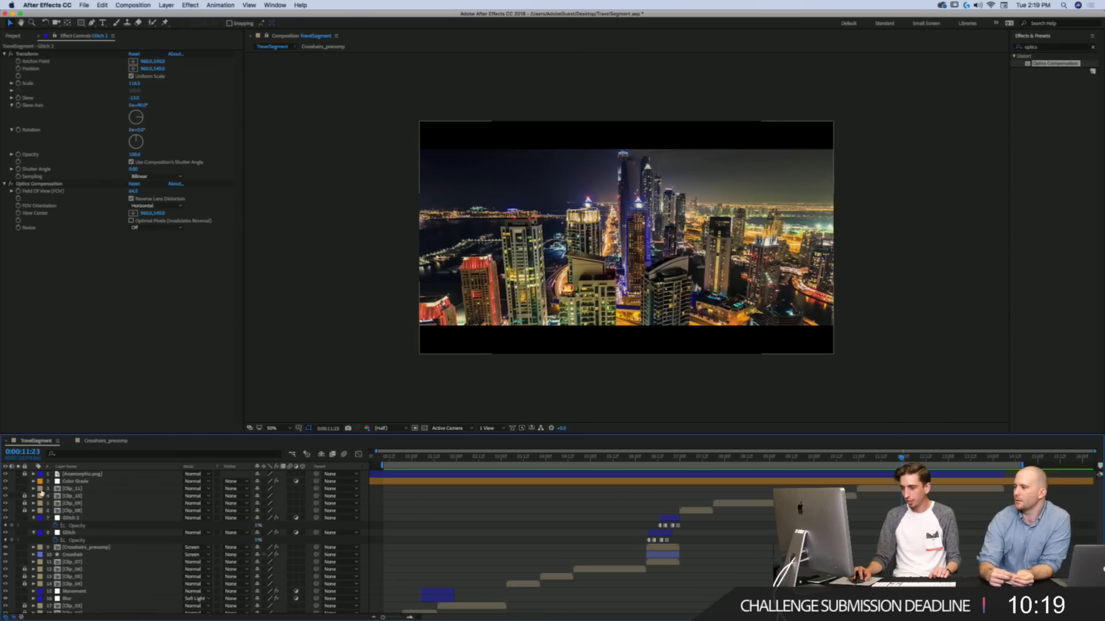
click(25, 489)
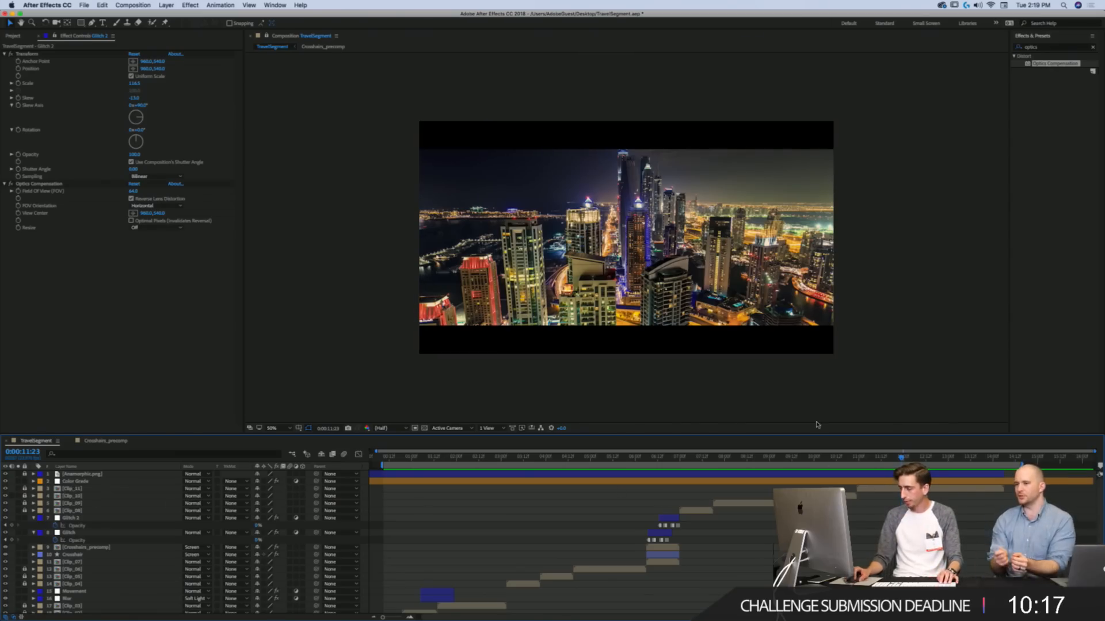
Step: Add a text layer reading "Creative Claude" over the night city shot
key(super+t)
click(456, 234)
text(Creative Claude)
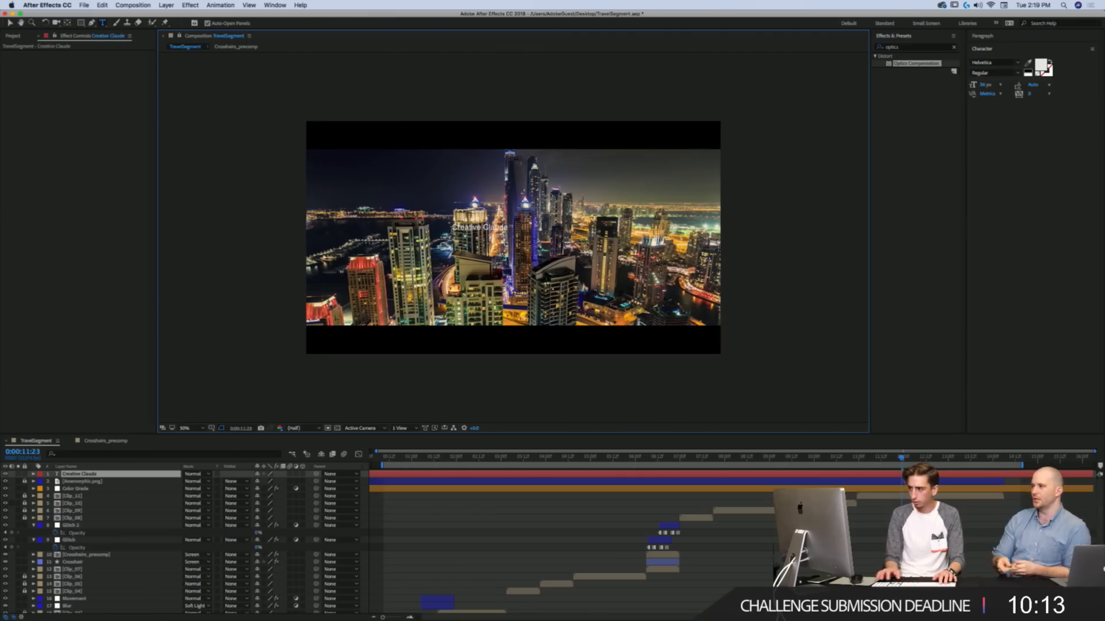
key(KP_Enter)
Step: Change the title's font to Bebas Neue from the Typekit fonts and enlarge it to 134 px
click(1017, 63)
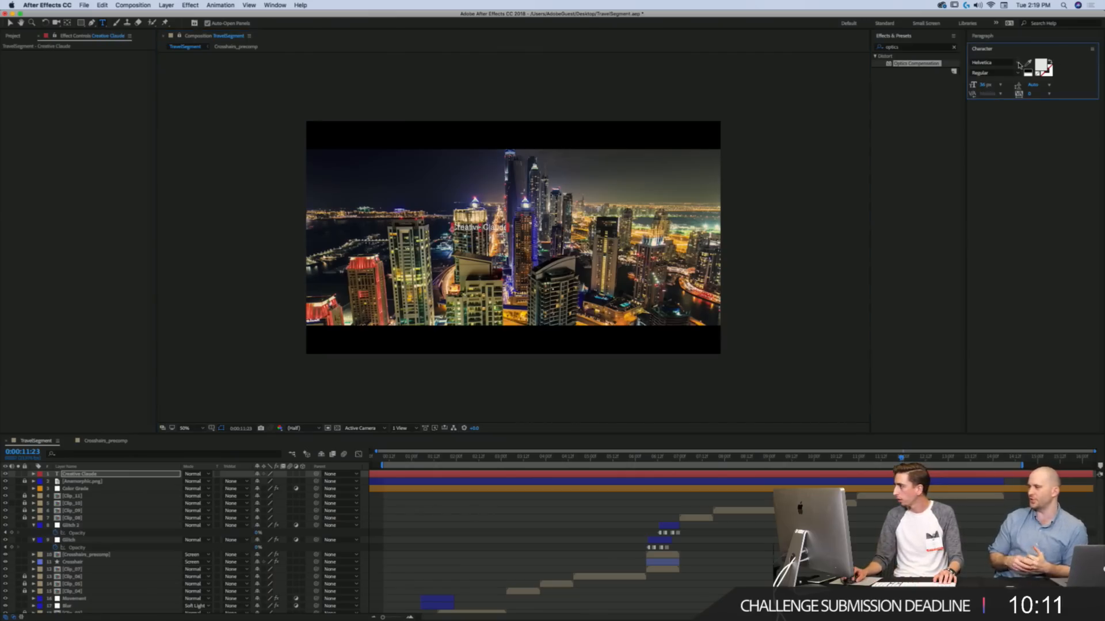
click(942, 74)
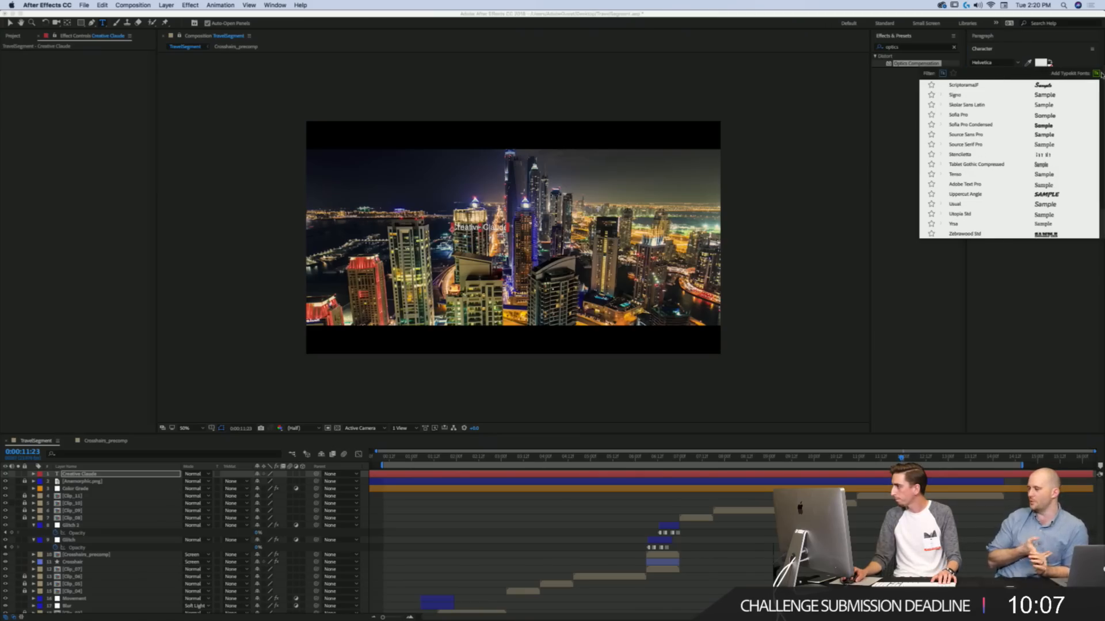
scroll(973, 172, up, 15)
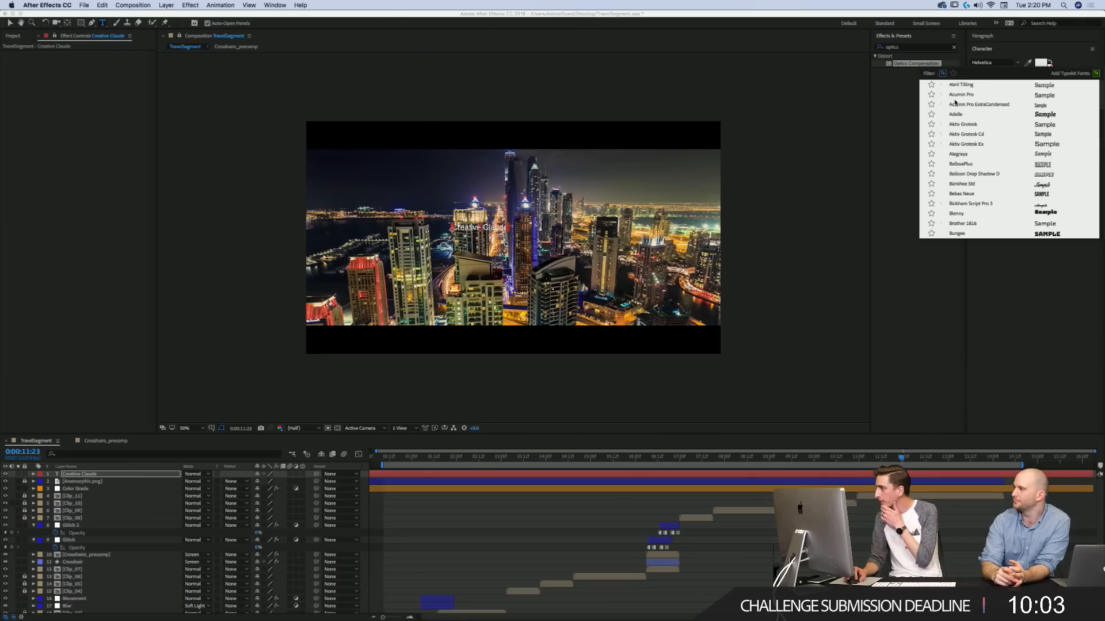
scroll(957, 109, down, 1)
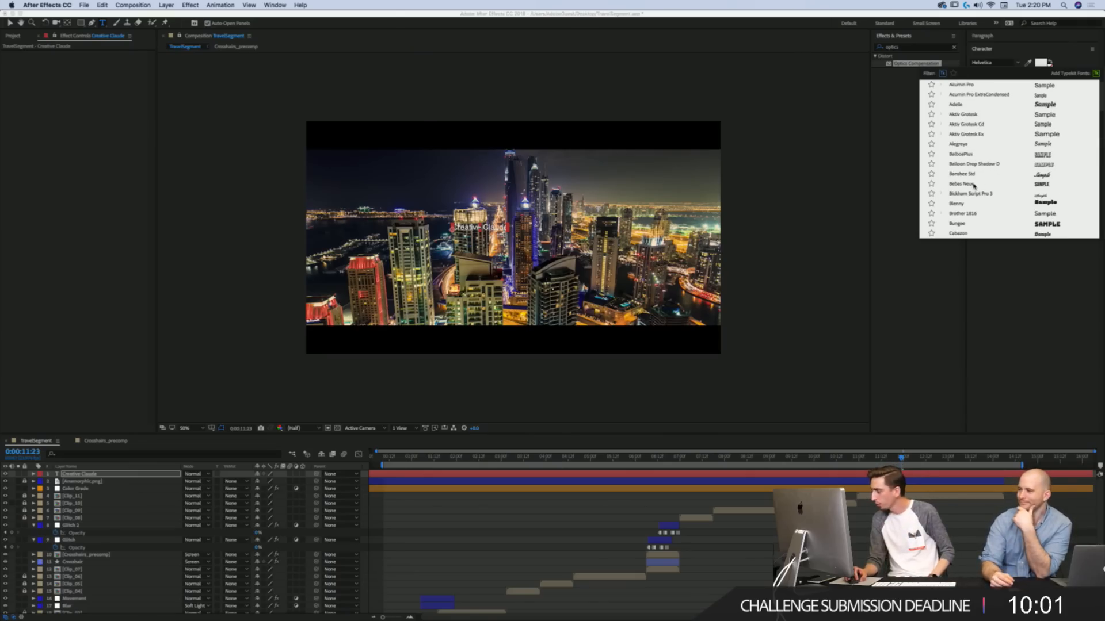
click(973, 185)
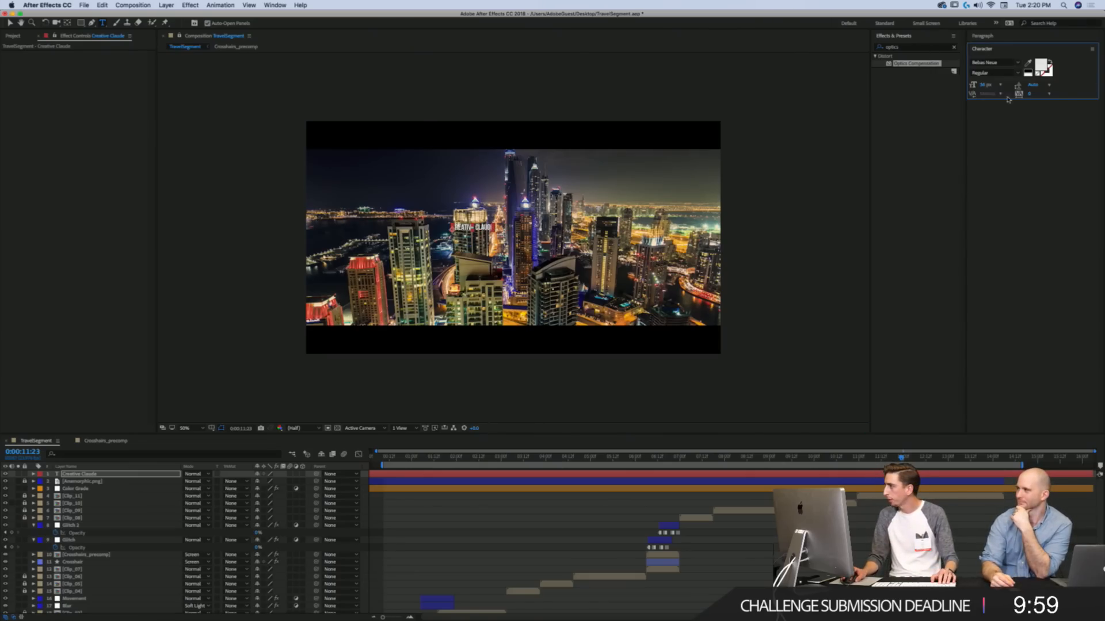
drag(981, 86, 1019, 77)
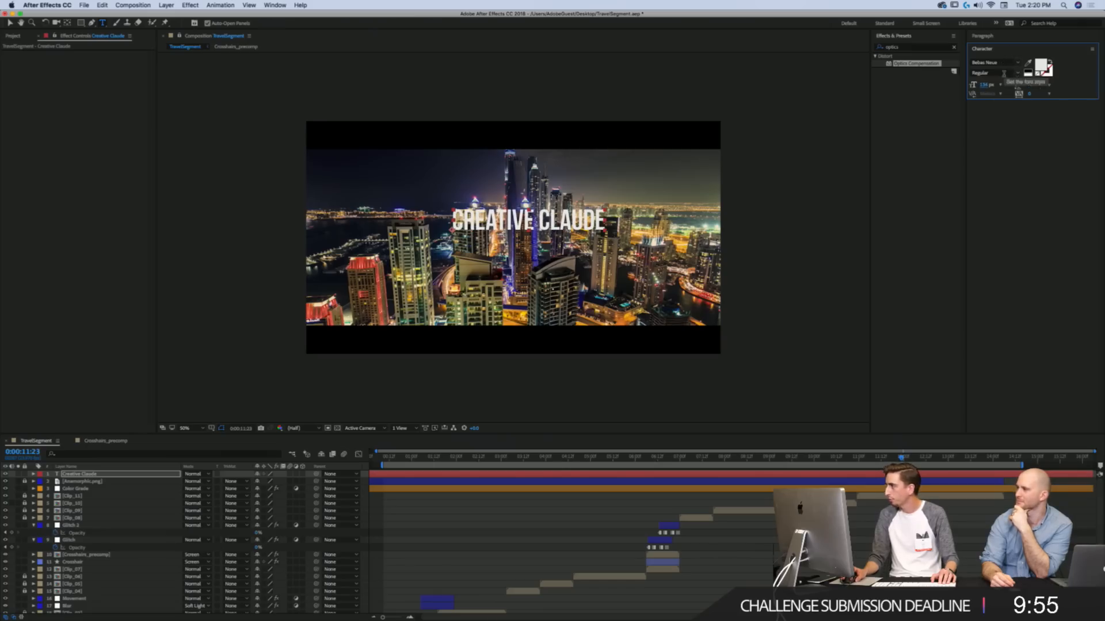
Step: Expand the character settings and set the title's paragraph alignment to centered
drag(1005, 100, 1008, 170)
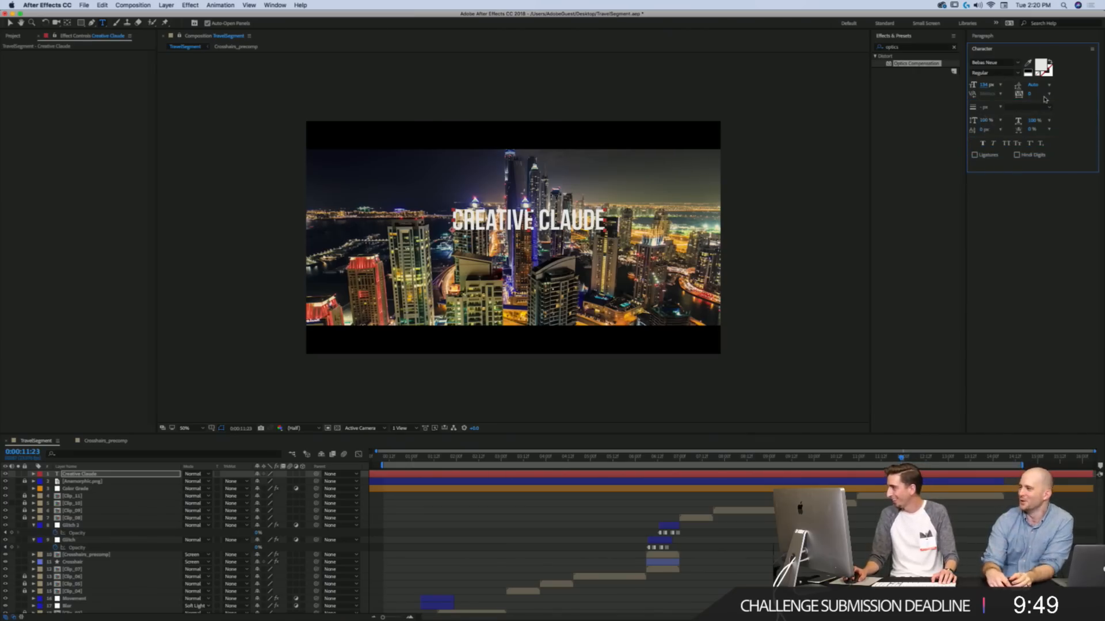
drag(978, 38, 1013, 83)
mouse_move(983, 37)
mouse_down()
mouse_move(1018, 54)
mouse_move(989, 42)
mouse_up()
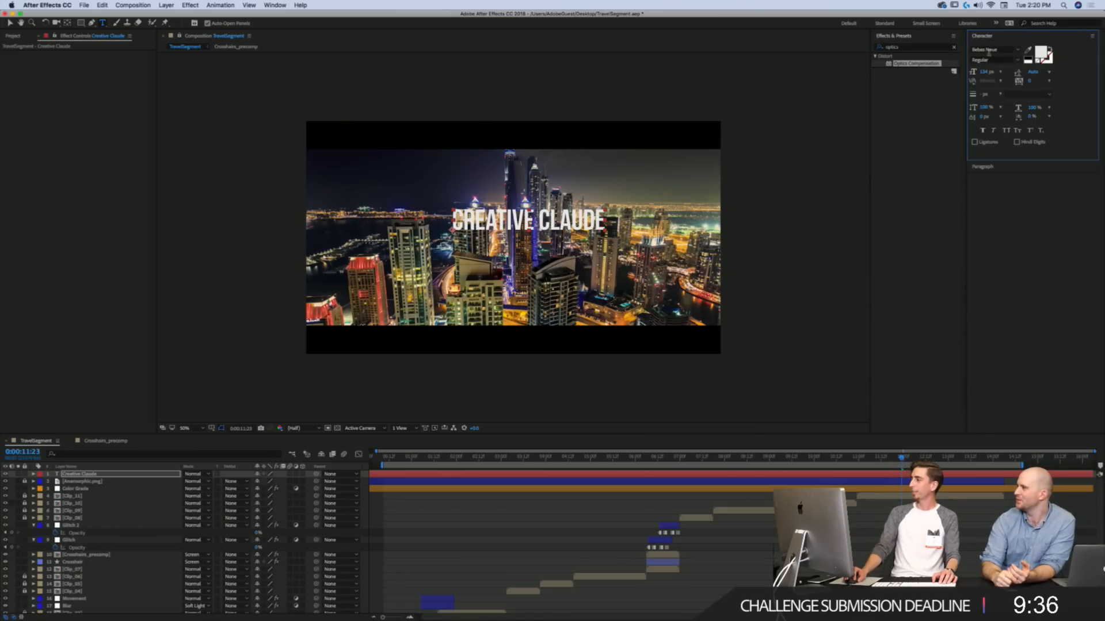
click(988, 167)
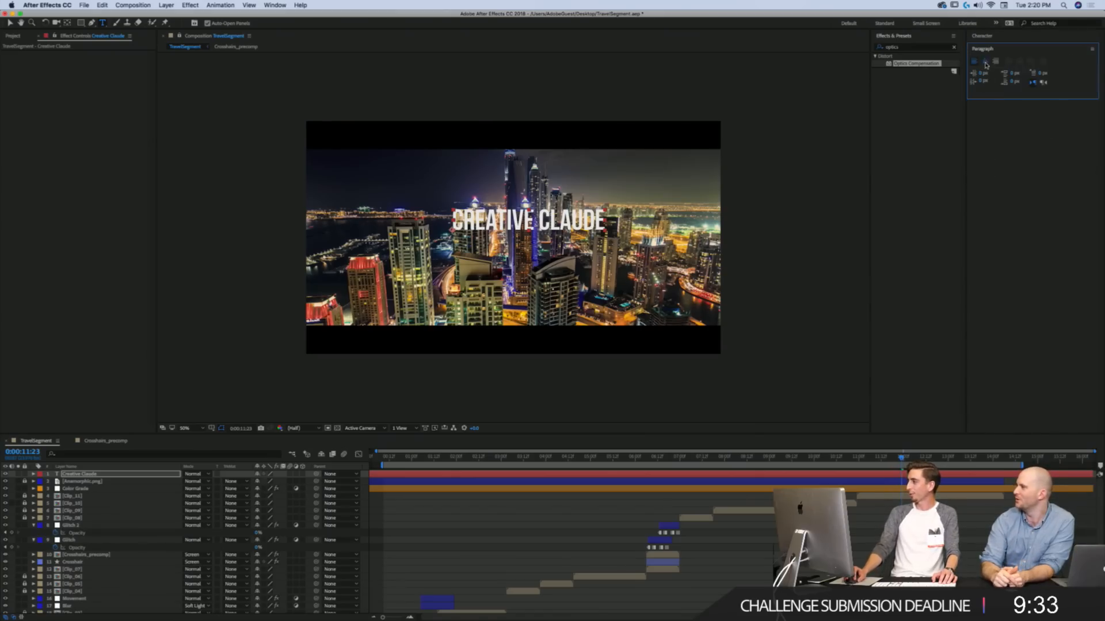
click(984, 62)
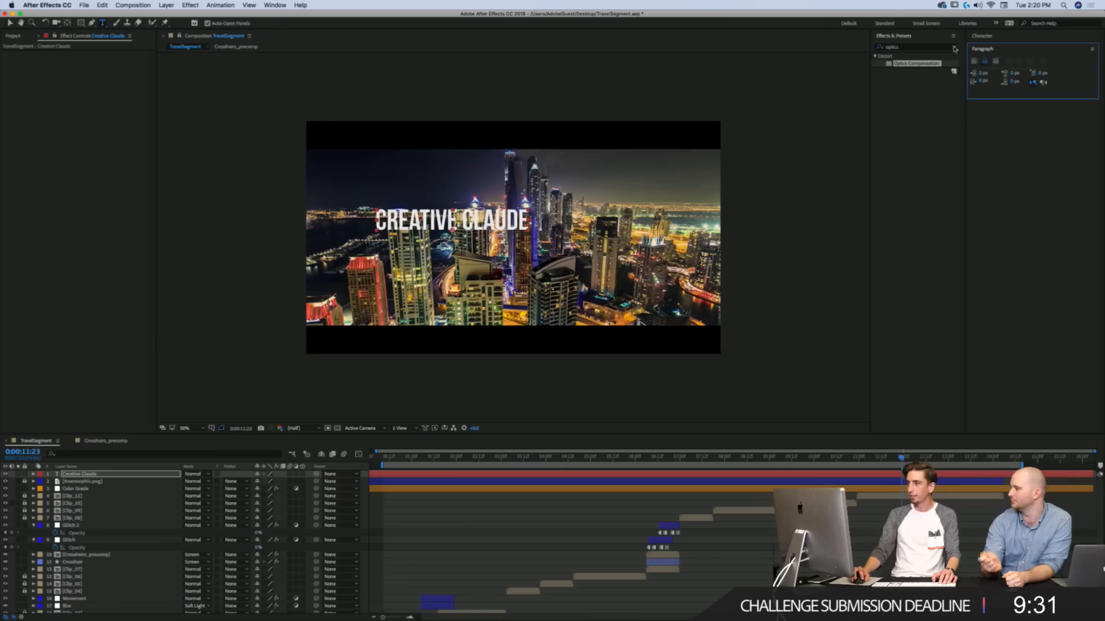
Step: Bring up the Align options and center the title horizontally and vertically in the composition
drag(981, 51, 1012, 42)
click(990, 103)
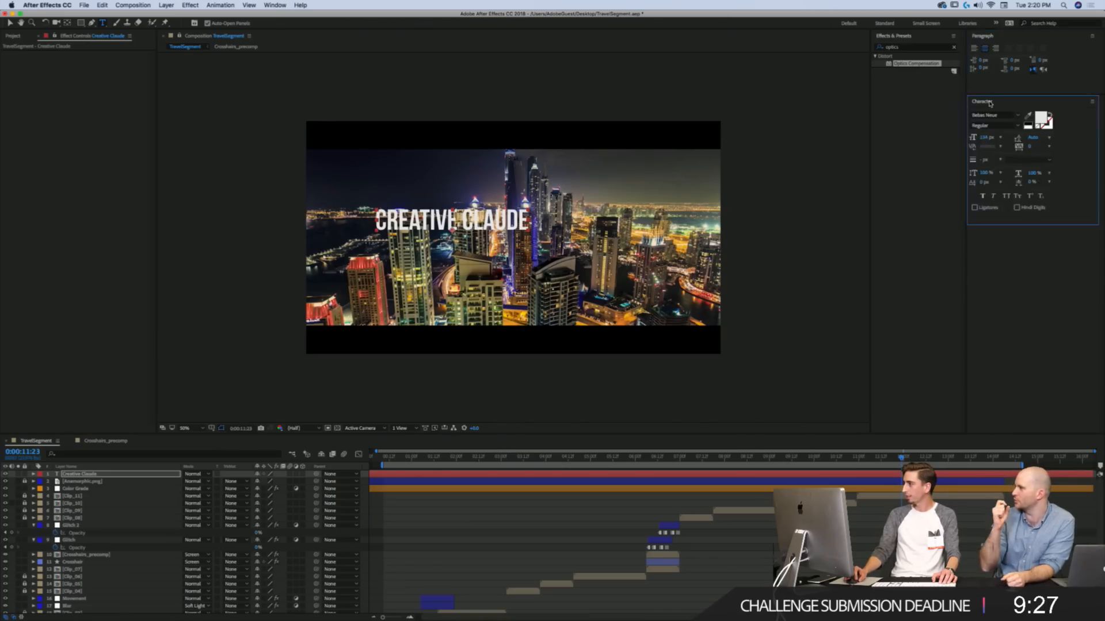
click(1092, 102)
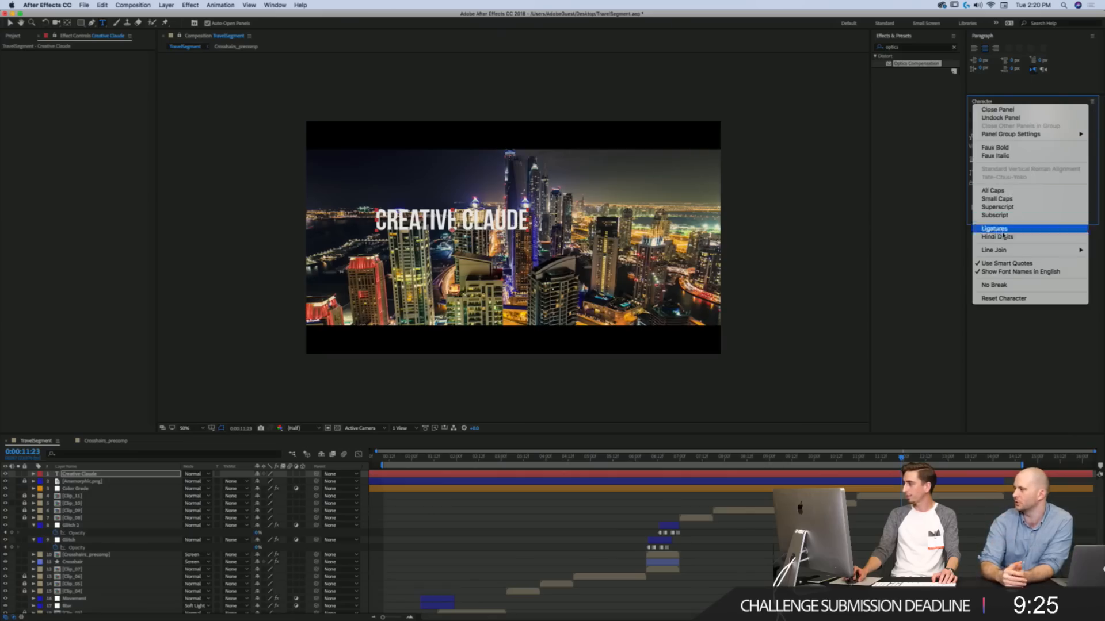
click(497, 214)
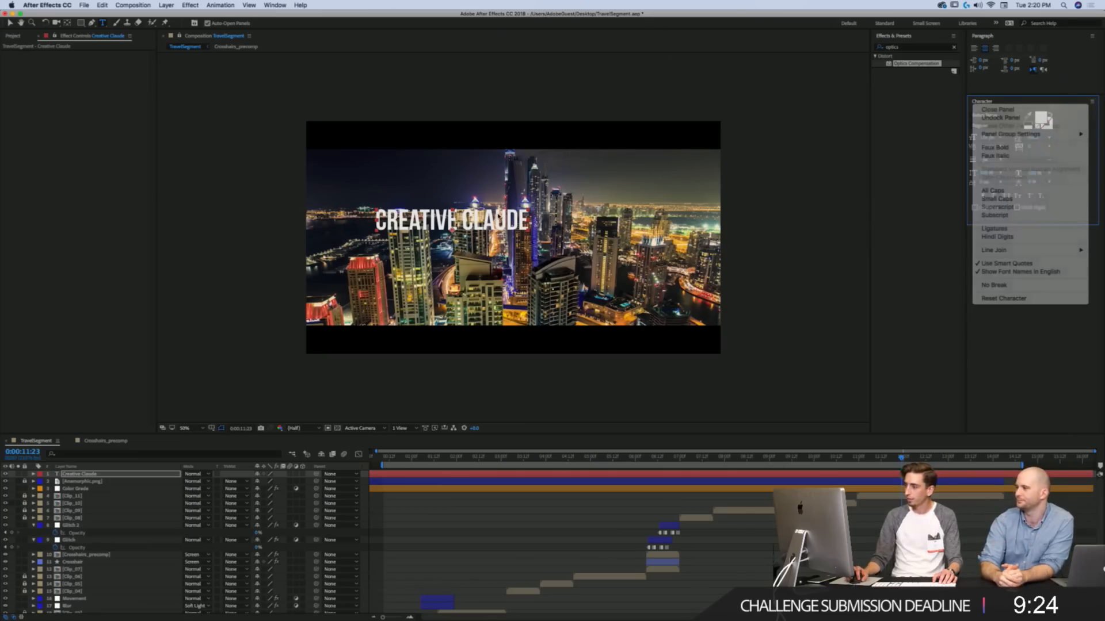
click(275, 5)
click(277, 64)
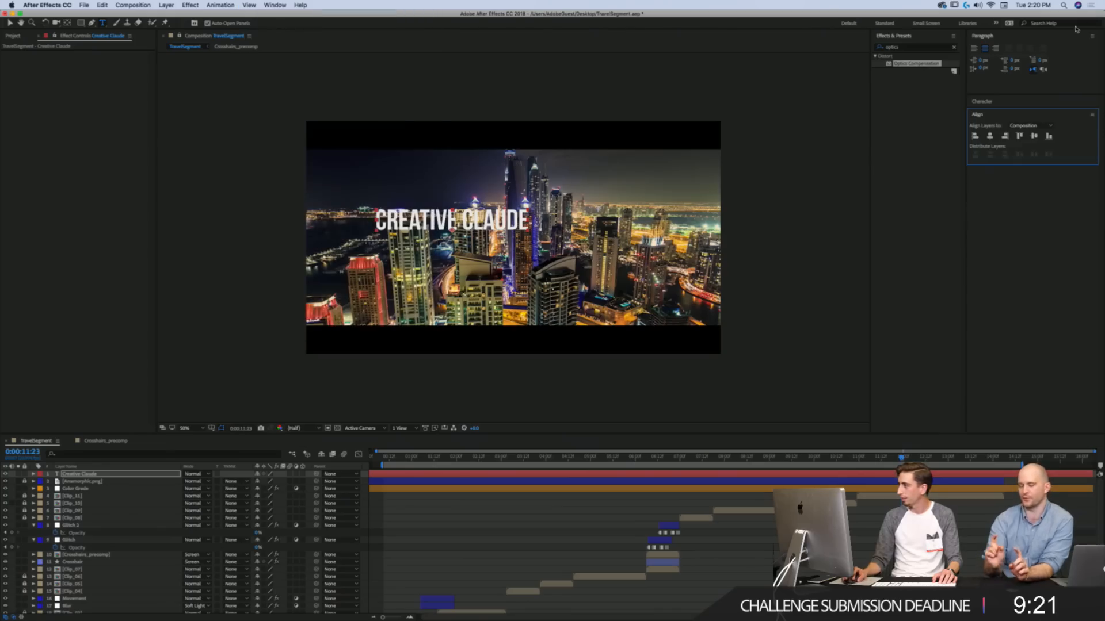
click(989, 136)
click(1034, 136)
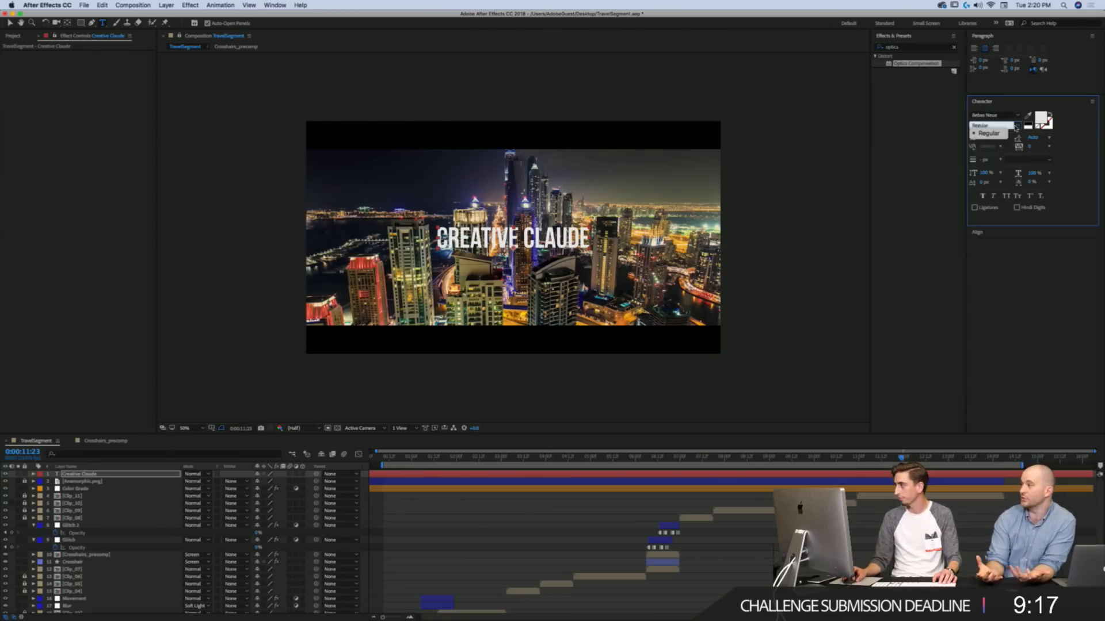
Step: Set the title text's font to Acumin Pro ExtraCondensed in the Regular style with All Caps
click(1016, 115)
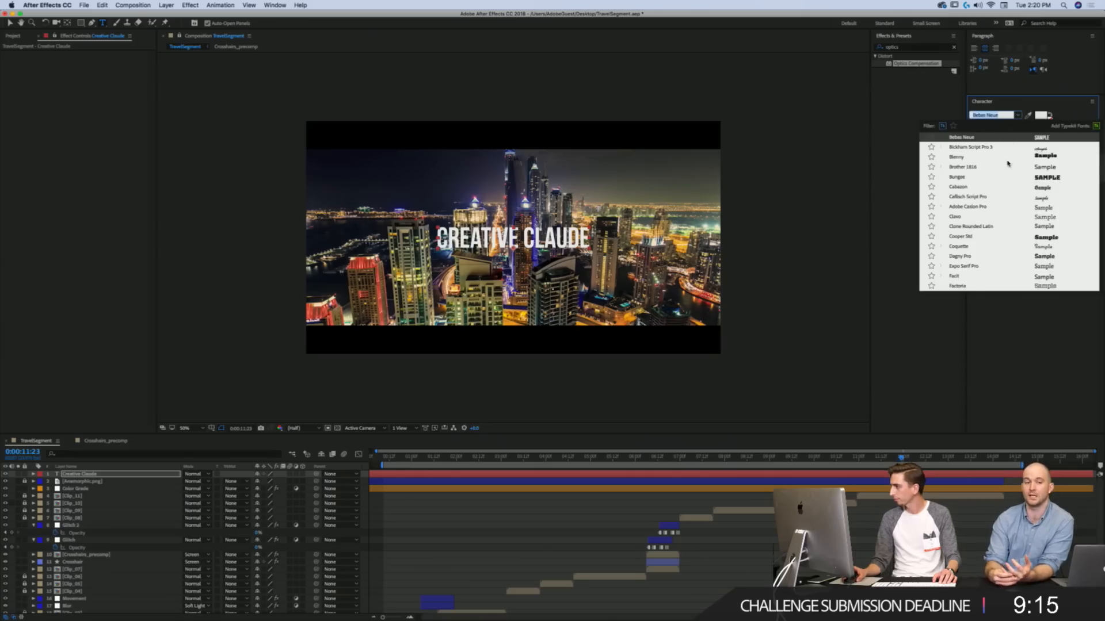
scroll(970, 173, up, 4)
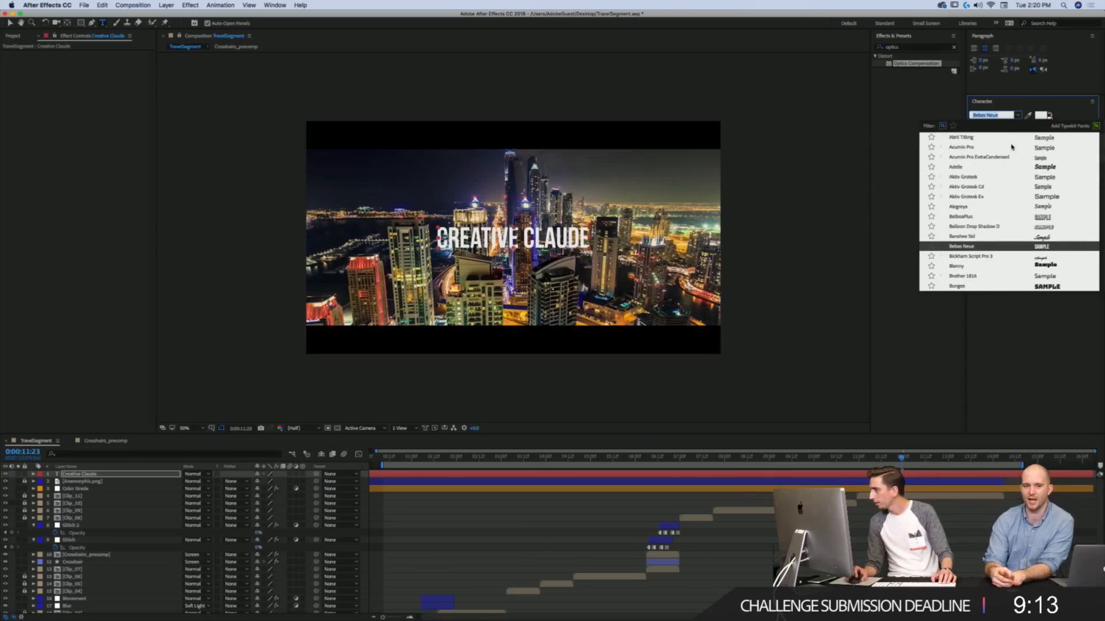
click(982, 156)
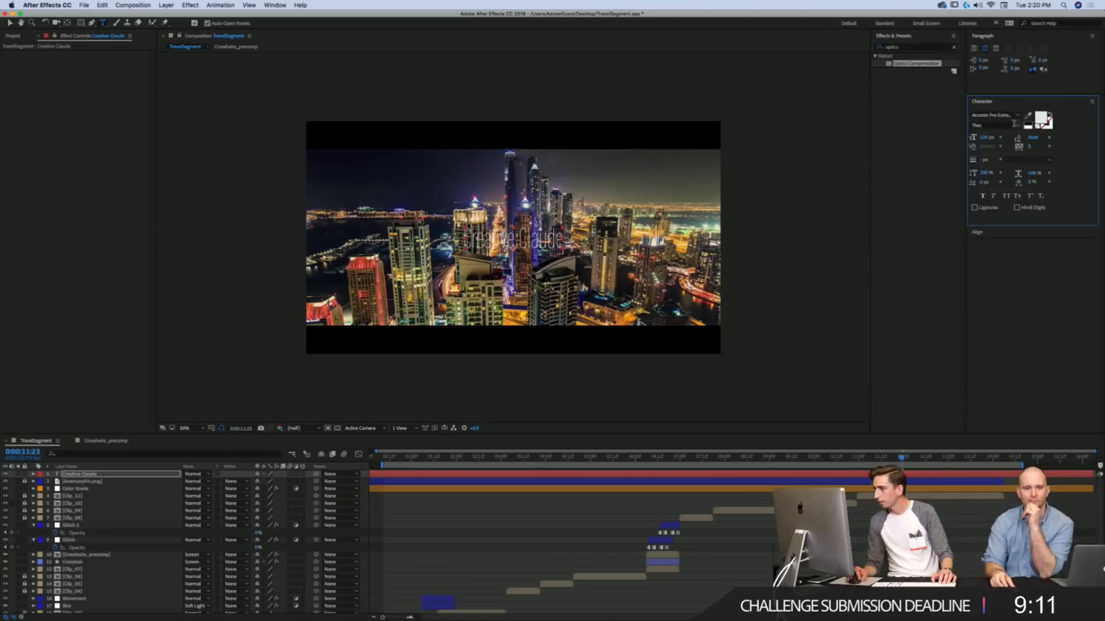
click(1005, 196)
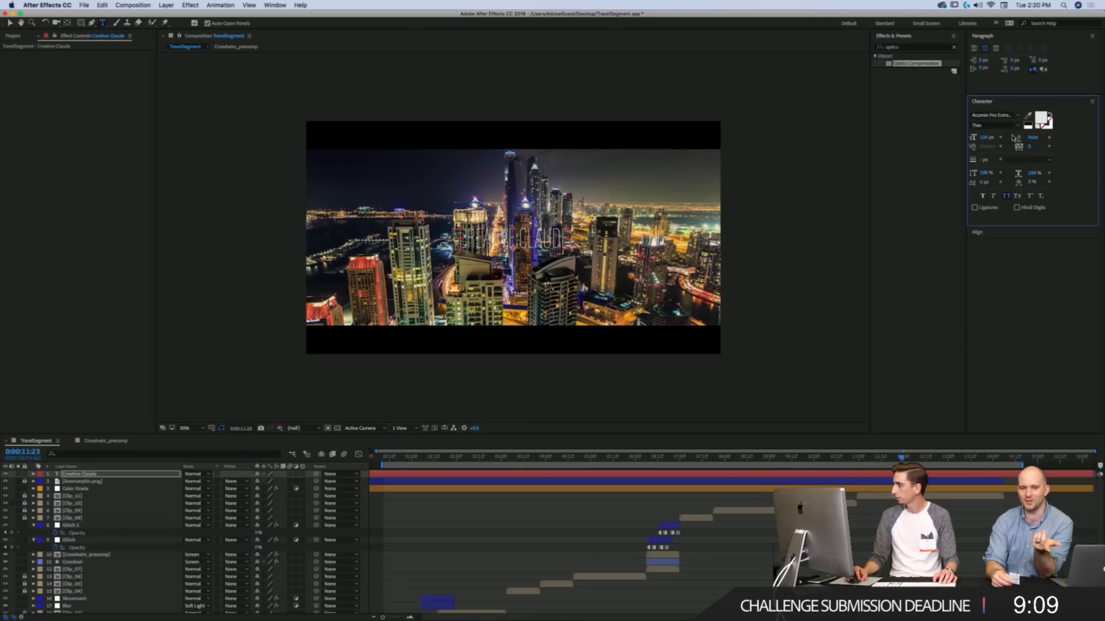
click(1016, 126)
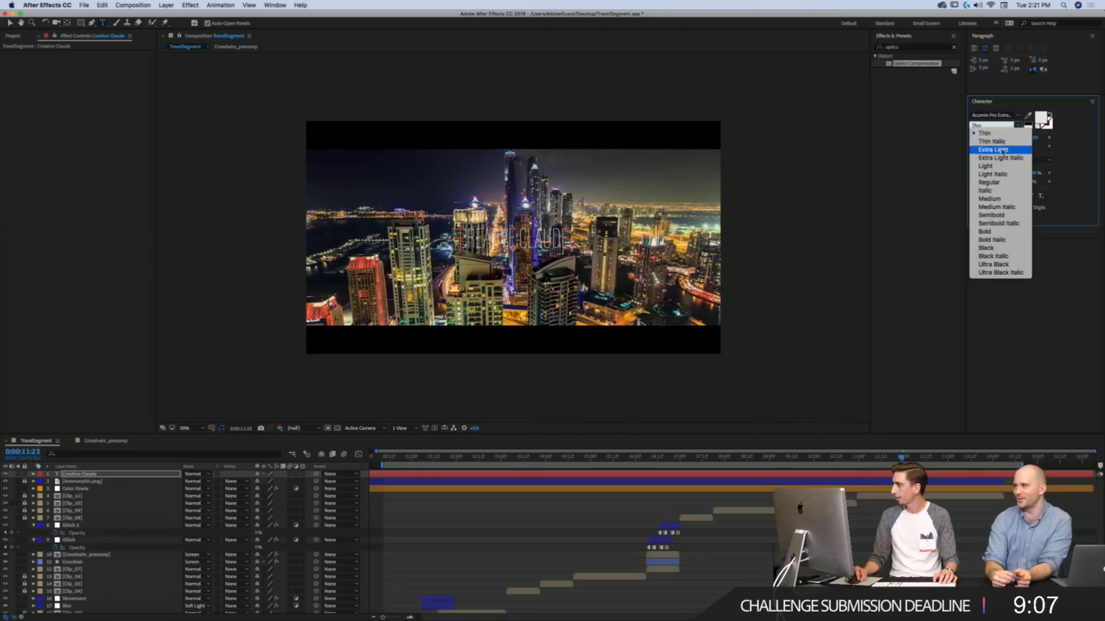
click(992, 181)
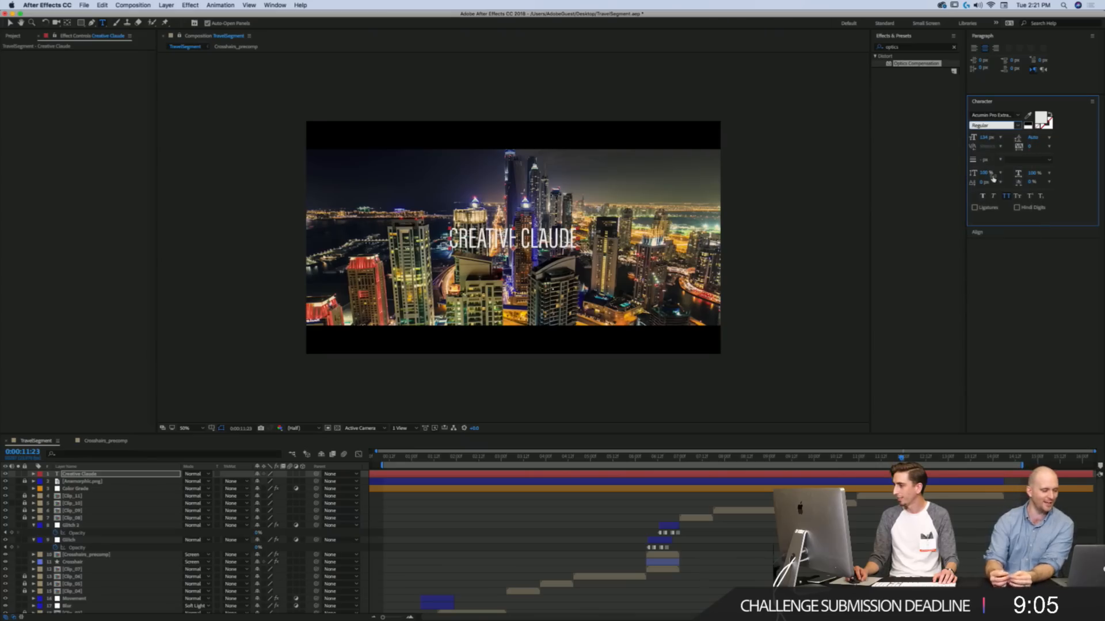
Step: Nudge the "Creative Claude" title upward, slightly above the centre of the frame
key(v)
key(shift+Up)
key(shift+Up)
key(shift+Up)
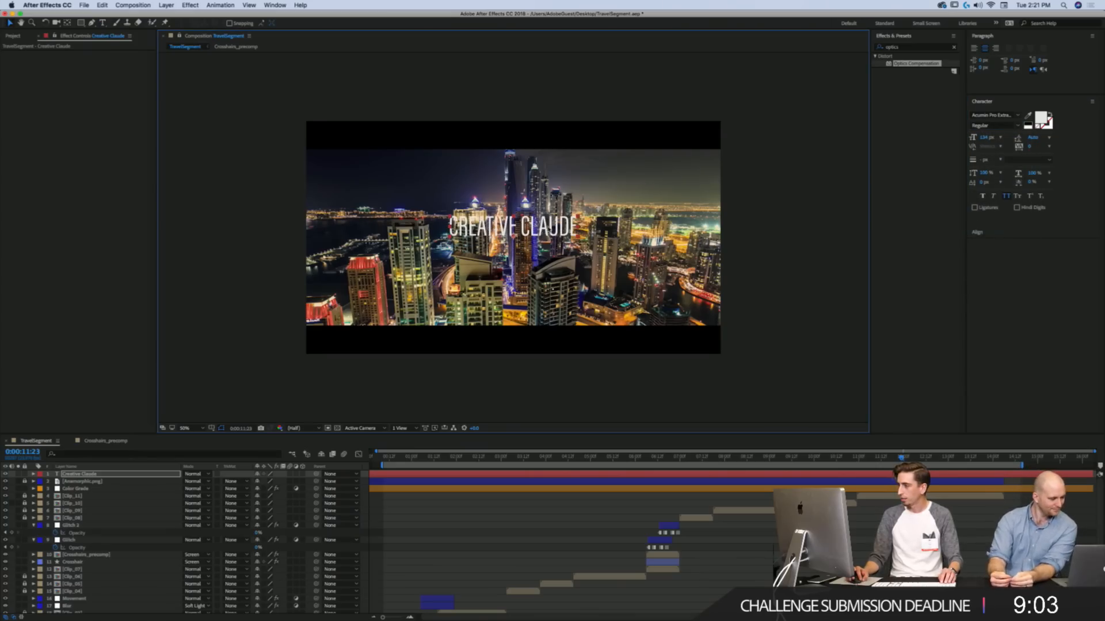
Step: Set the "Creative Claude" title's tracking to 200
click(989, 102)
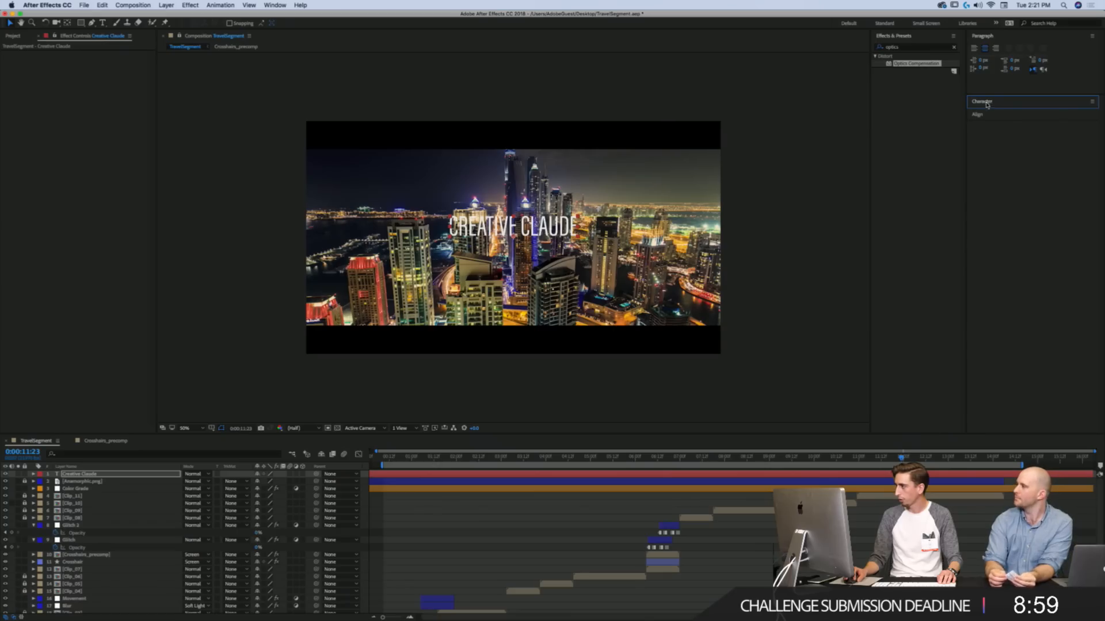
click(982, 103)
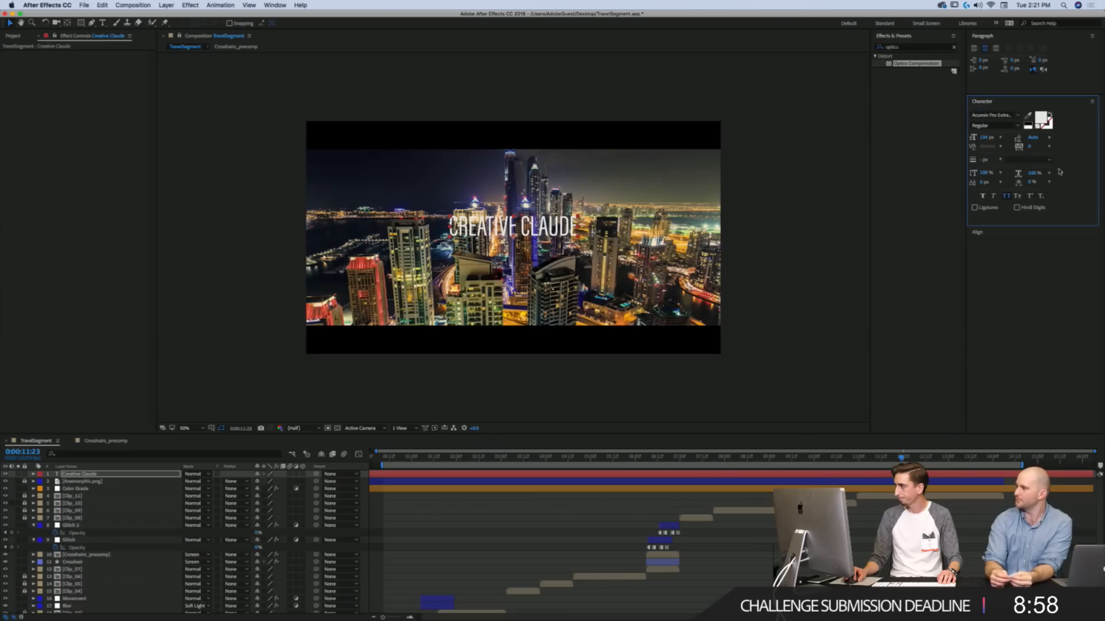
click(1029, 147)
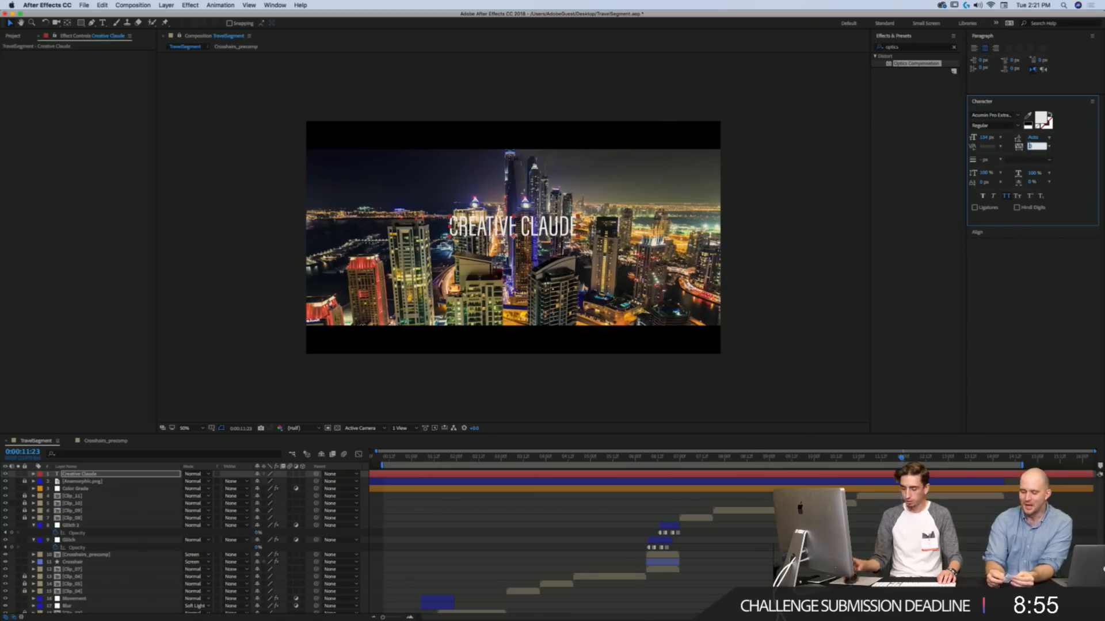
text(200)
key(Return)
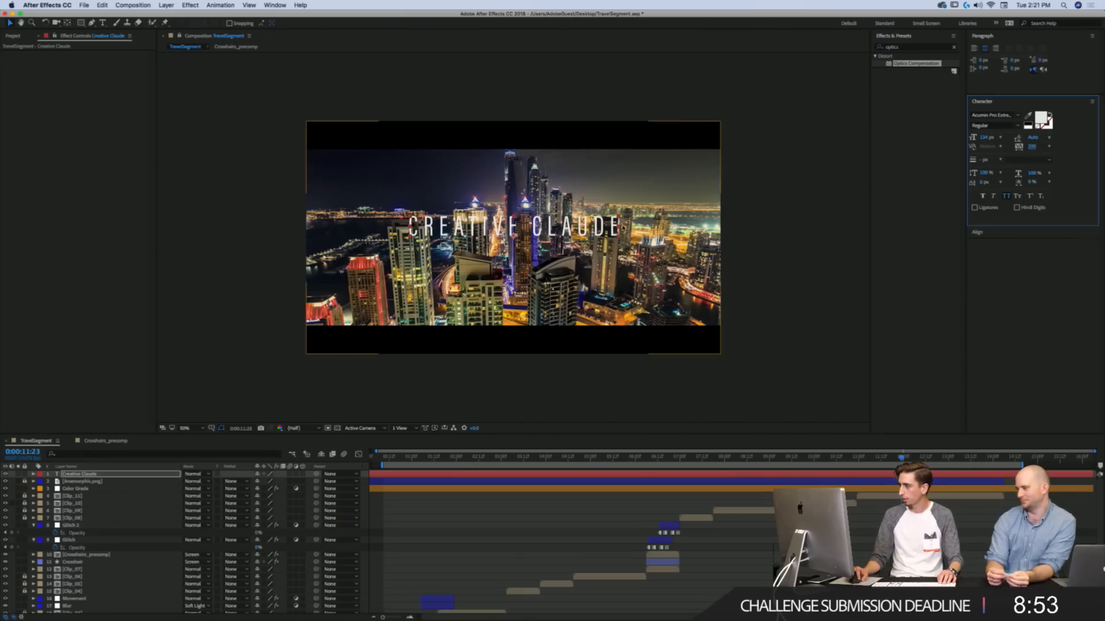
Step: Duplicate the title layer, place the copy directly below the original, and replace its text with "Cuba"
key(super+d)
drag(600, 233, 605, 263)
double_click(605, 263)
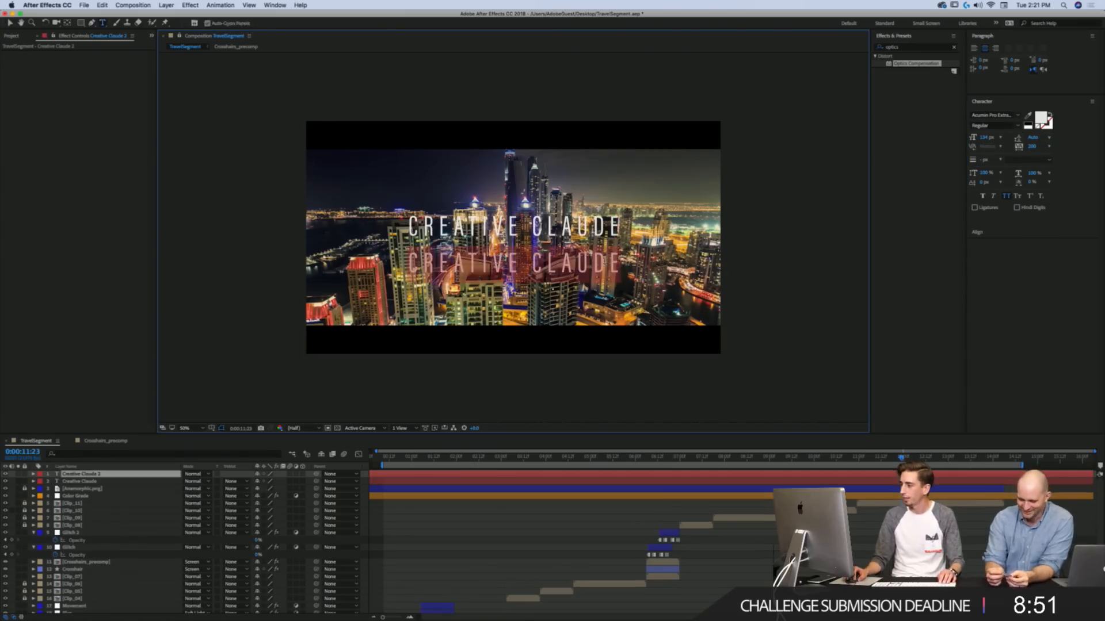
text(Cuba)
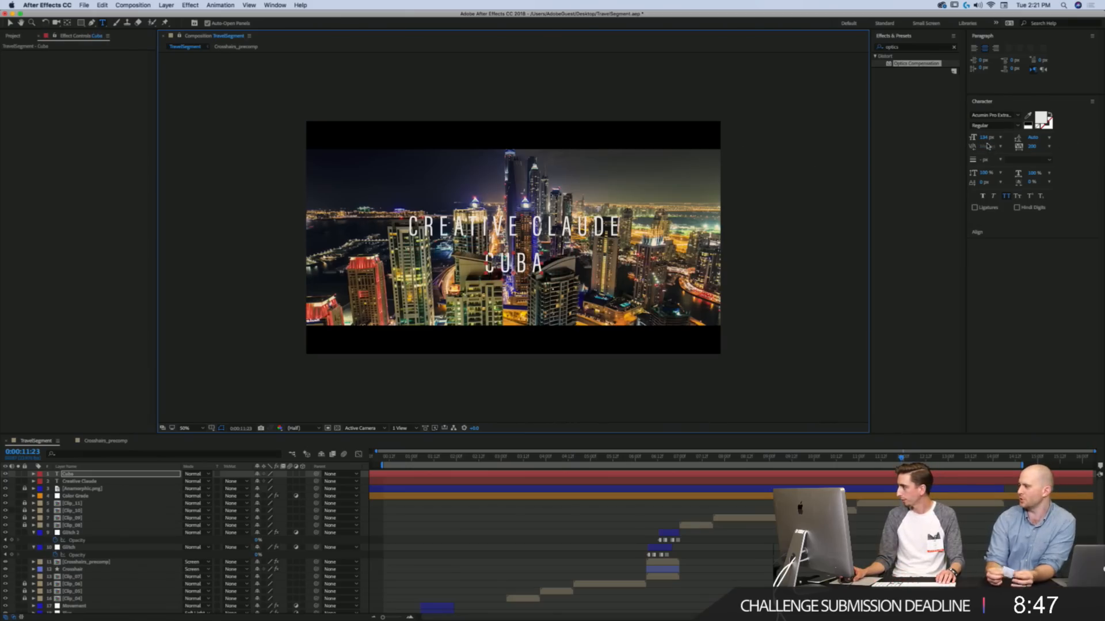
Step: Set the font size of the "Cuba" text to 80 px
drag(985, 137, 957, 137)
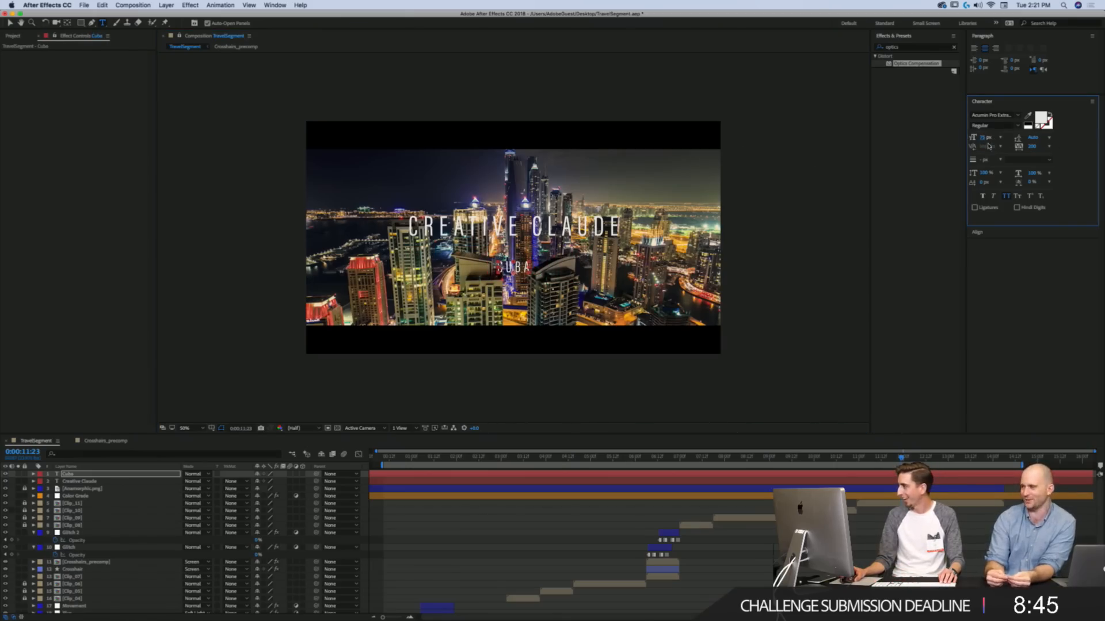
key(super+z)
click(984, 137)
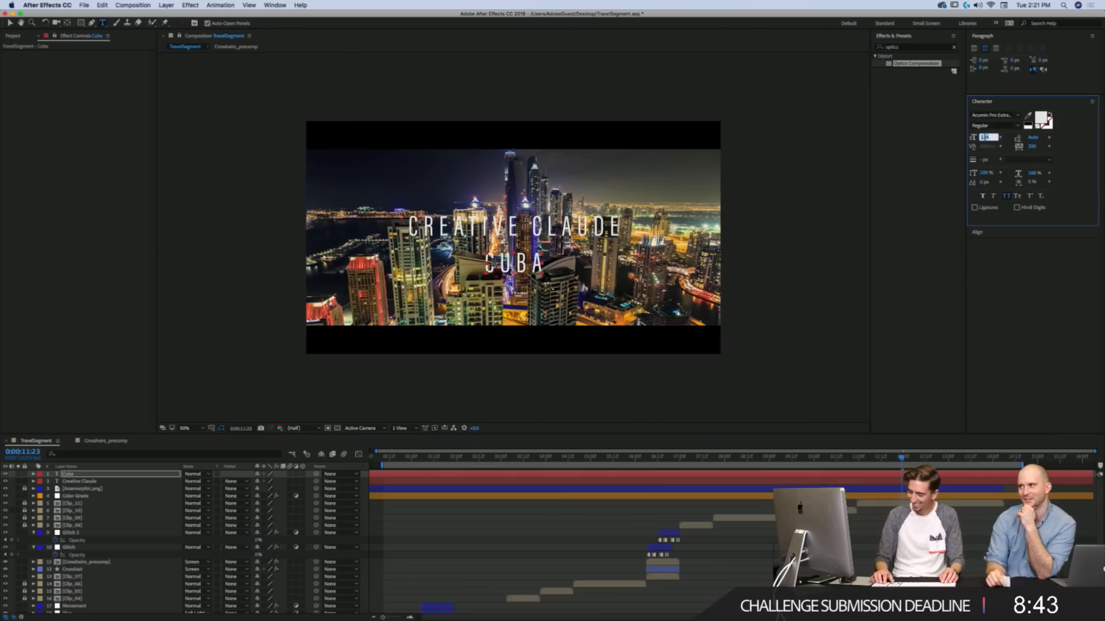
text(80)
key(Return)
key(v)
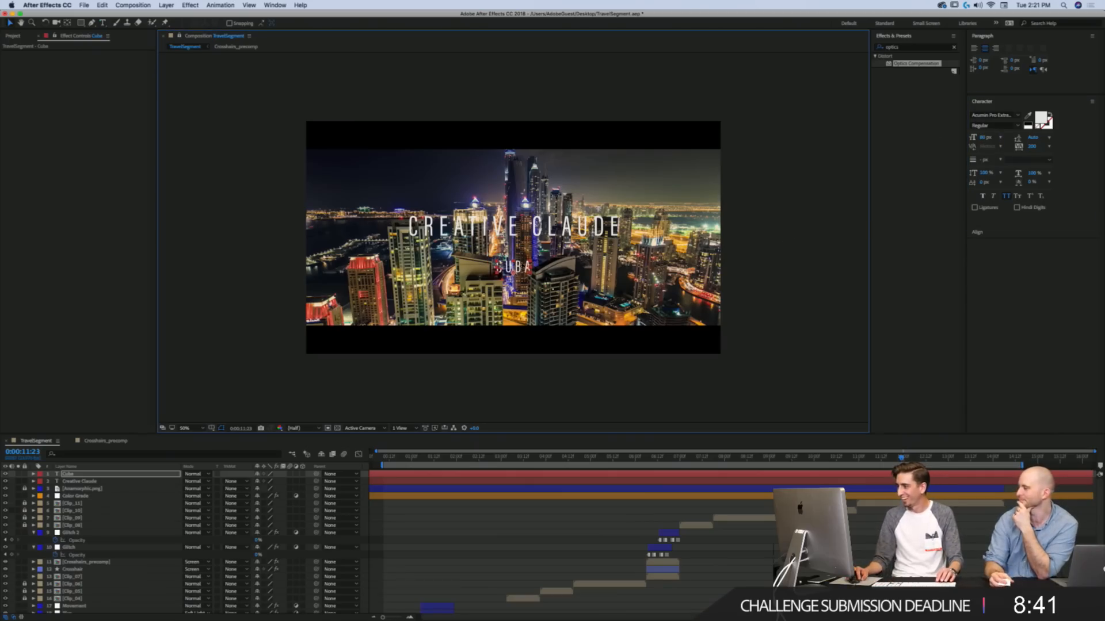
Step: Move "Cuba" up closer beneath the title, then select both text layers and show the title/action-safe guides
drag(498, 266, 518, 251)
click(528, 229)
shift+click(517, 248)
key(apostrophe)
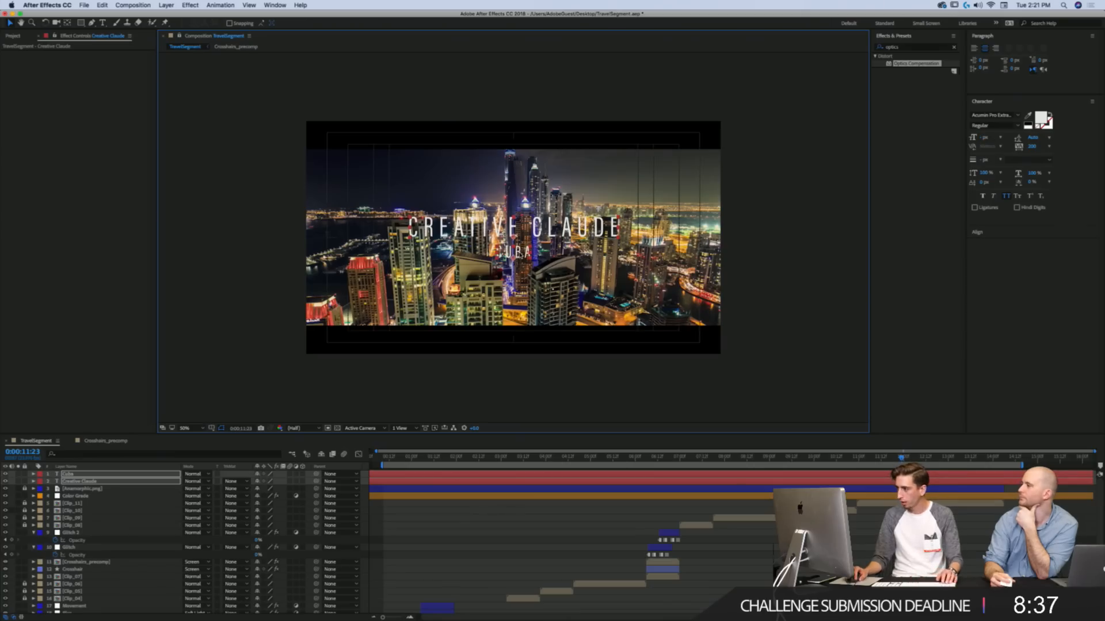
Step: Adjust the vertical position of both text layers together against the safe-area centre marks
key(Up)
key(Up)
key(Up)
key(Up)
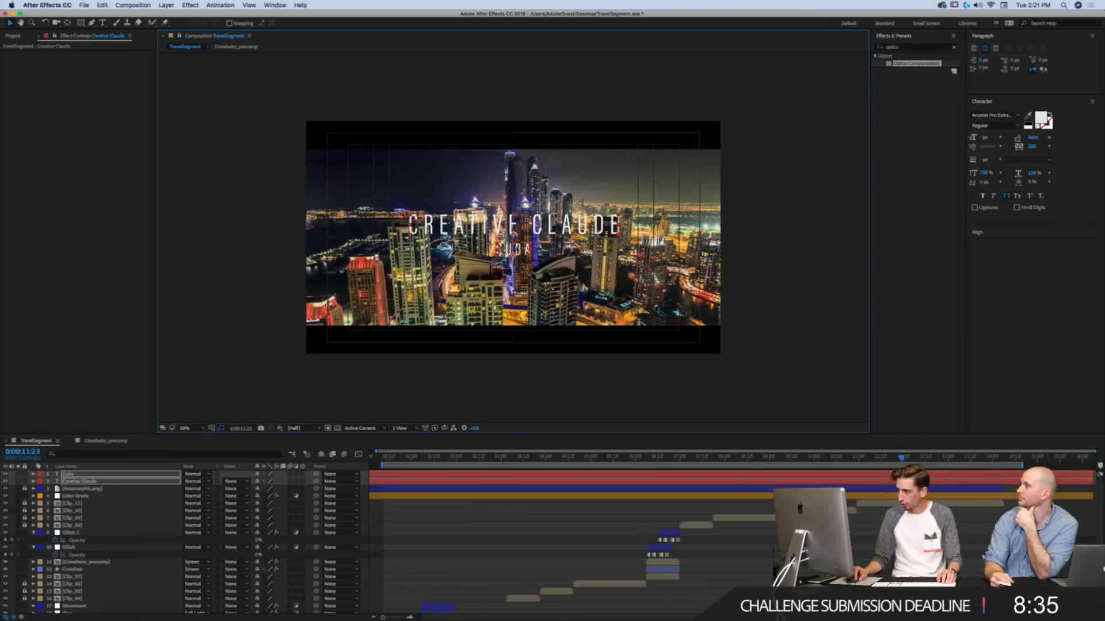
drag(541, 219, 542, 223)
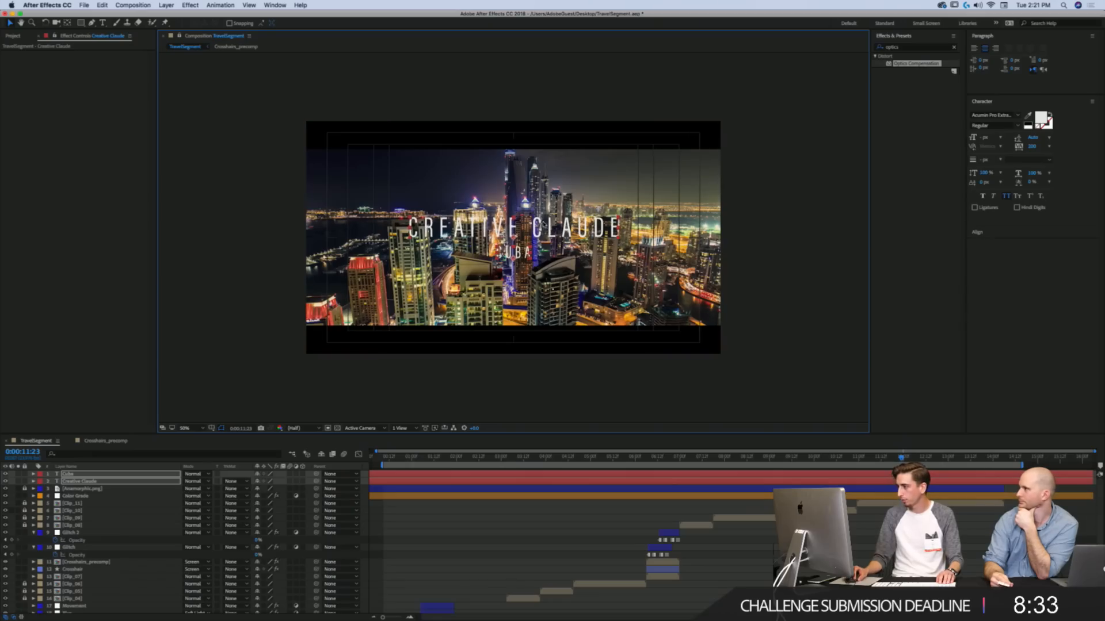
Step: Try to centre both text layers horizontally by nudging them sideways against the guides
key(Right)
key(Right)
key(Right)
key(Left)
key(Right)
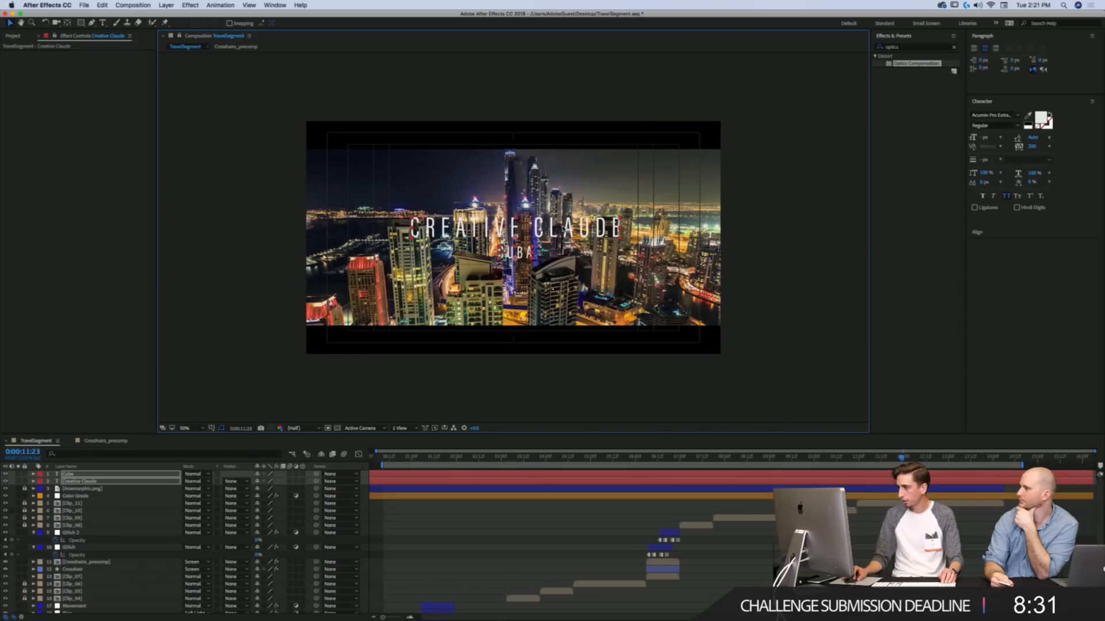
key(Left)
key(Left)
key(Left)
key(Left)
key(Left)
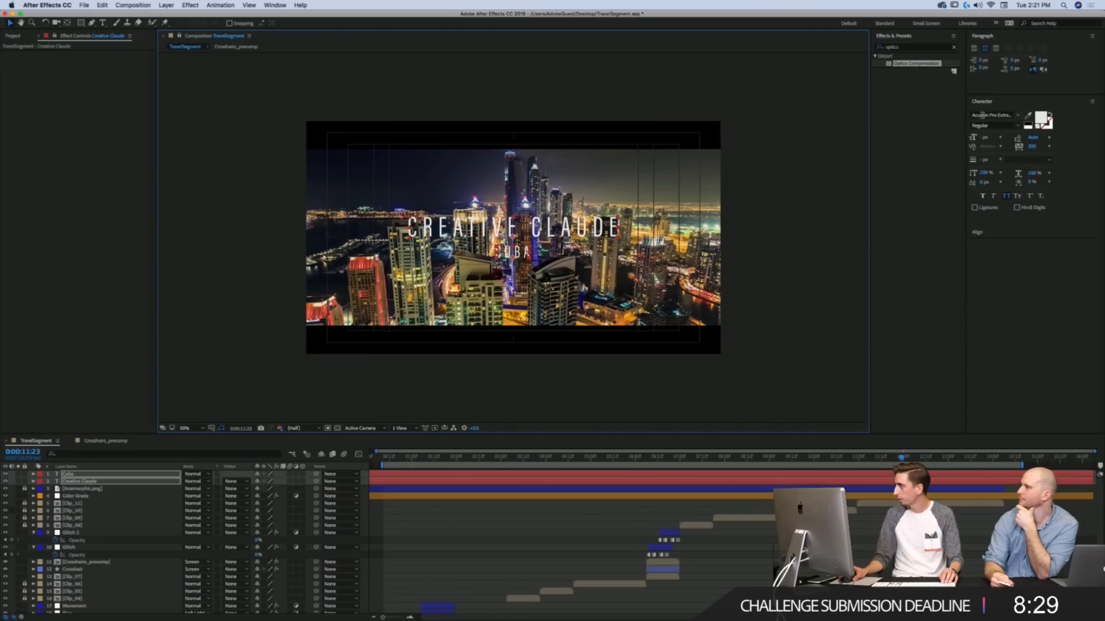
Step: Align both text layers to the composition so they are centred horizontally
click(978, 232)
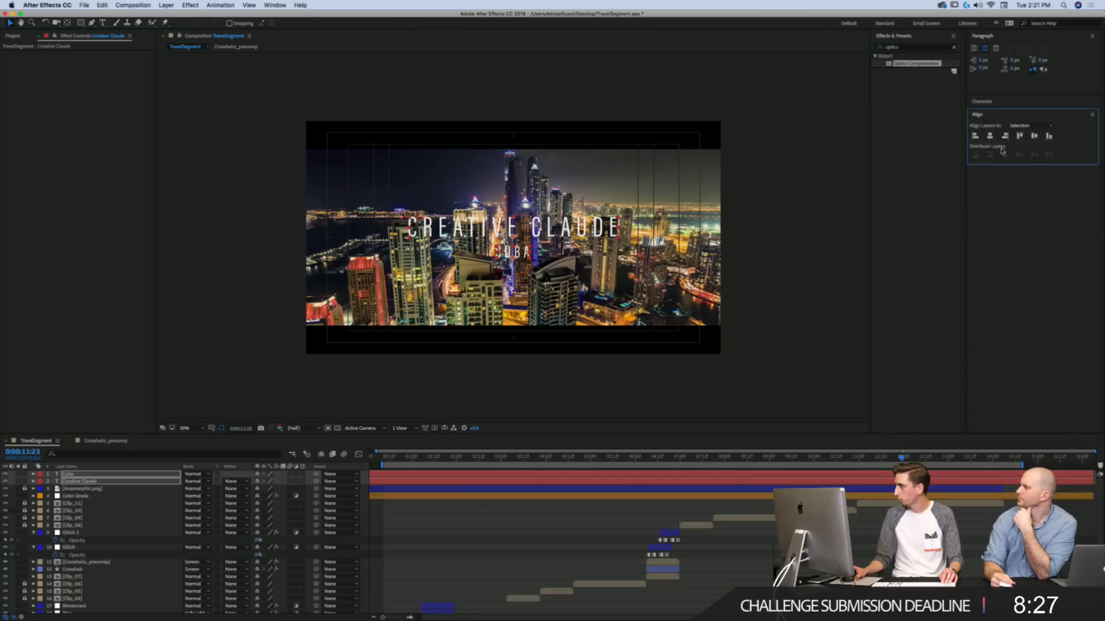
click(1030, 125)
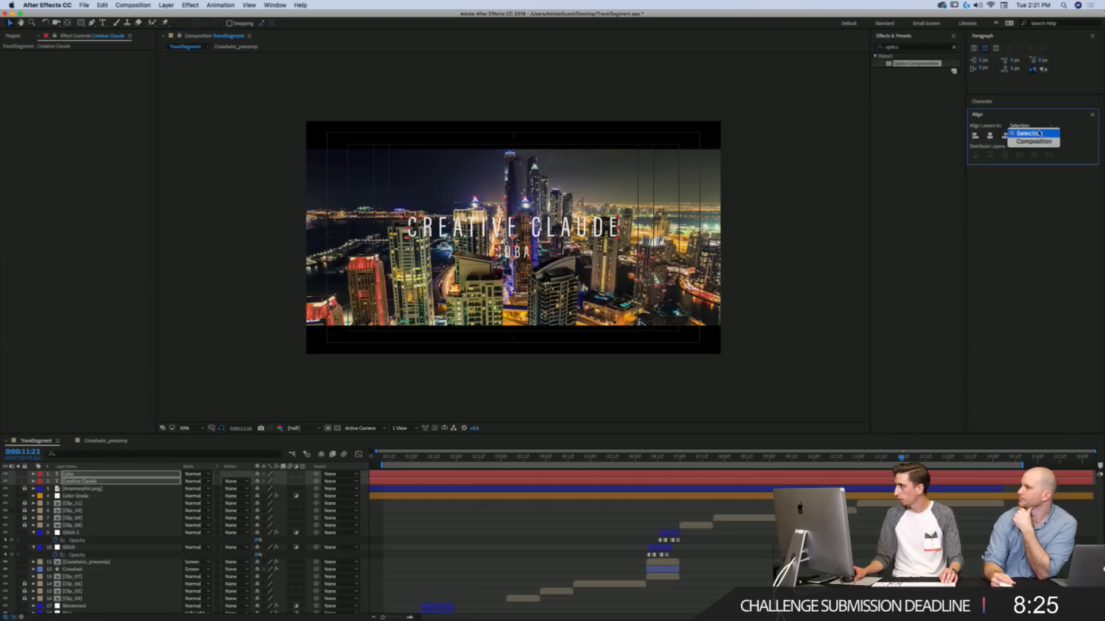
click(1031, 142)
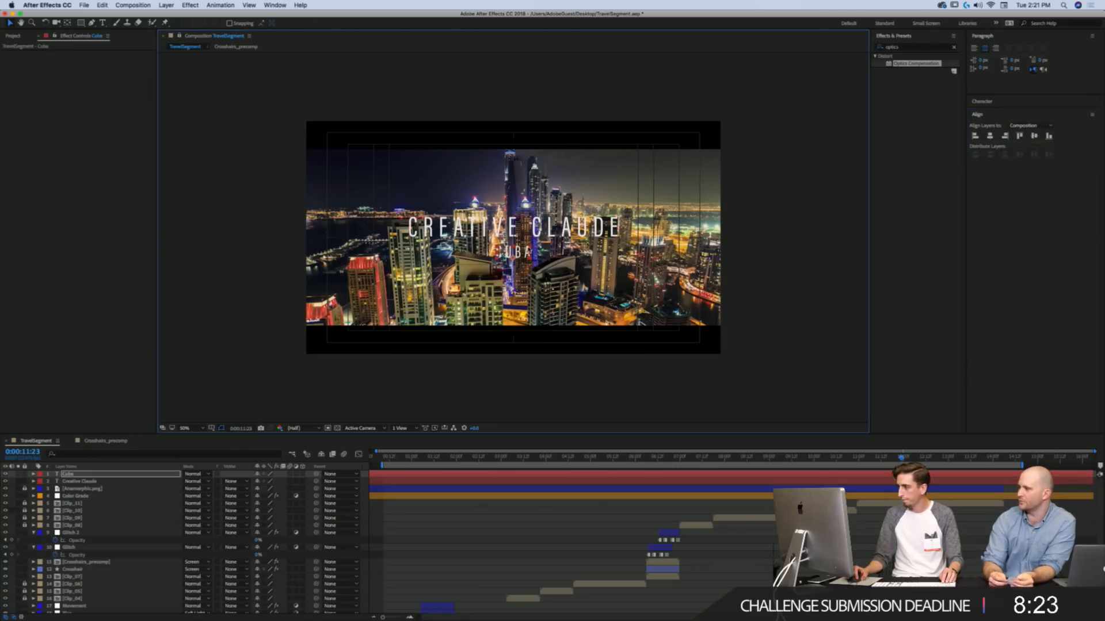
Step: Set the "Cuba" text's font style to Bold and deselect the layer
click(982, 101)
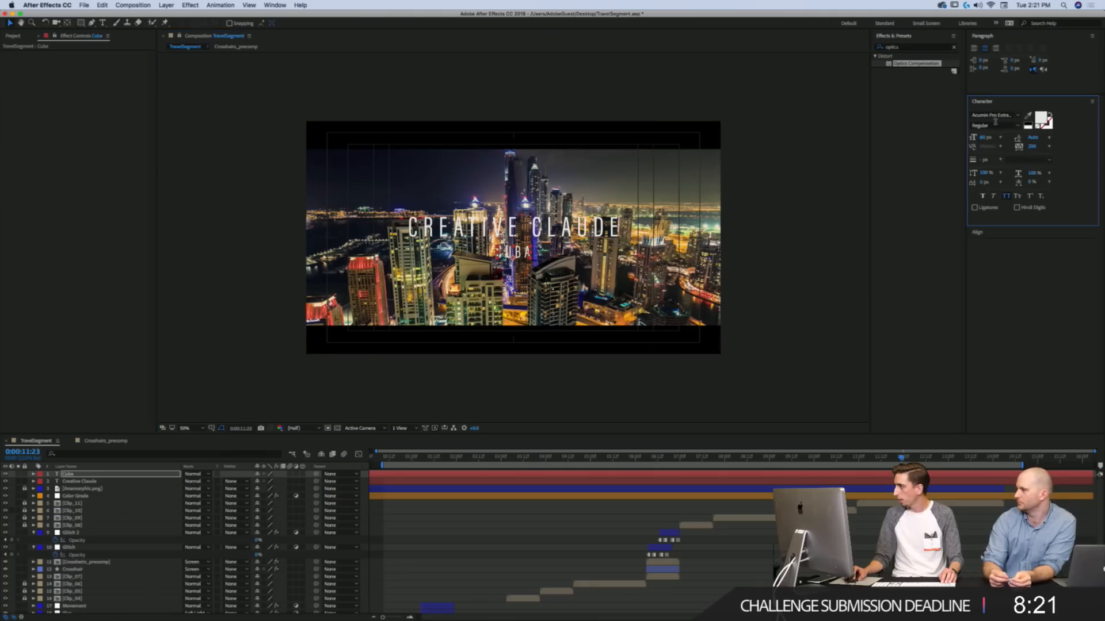
click(1017, 125)
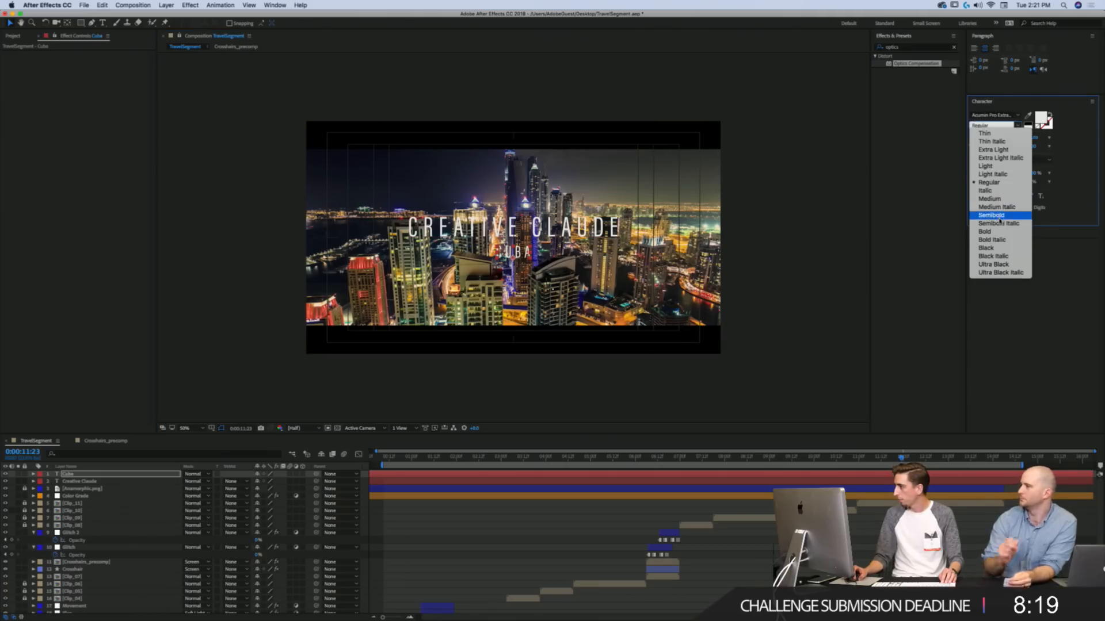
click(997, 232)
click(785, 207)
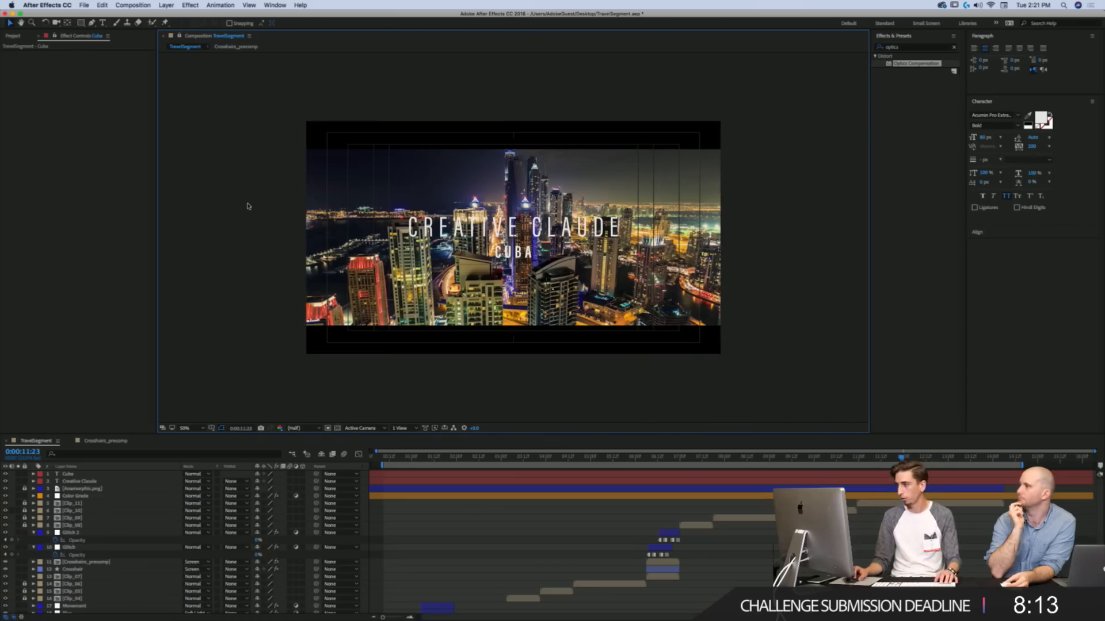
key(super+y)
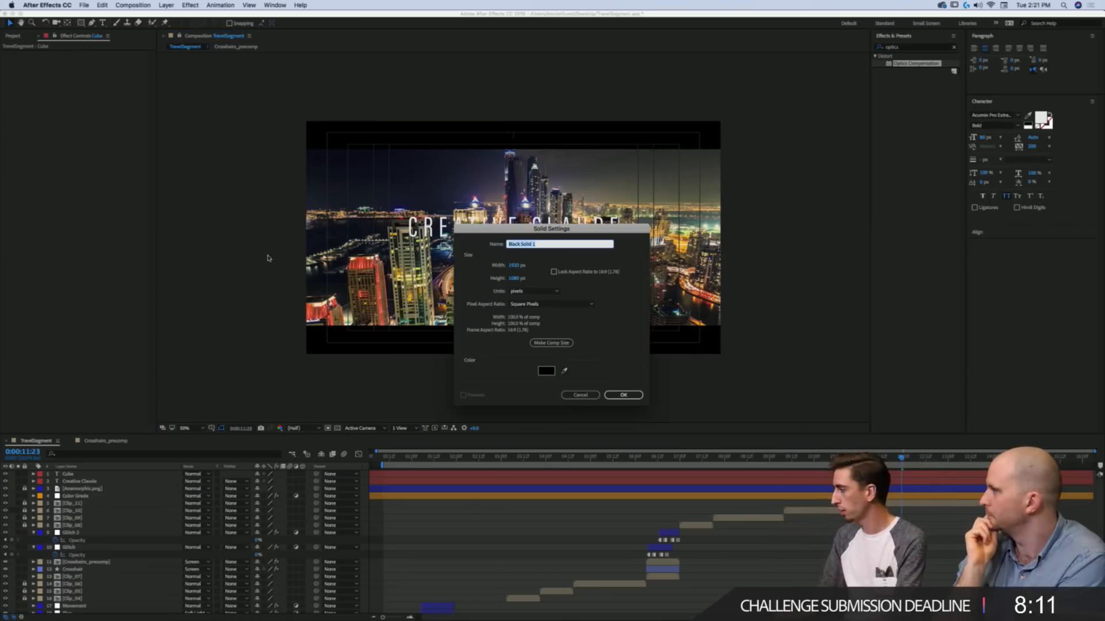
key(Escape)
click(81, 497)
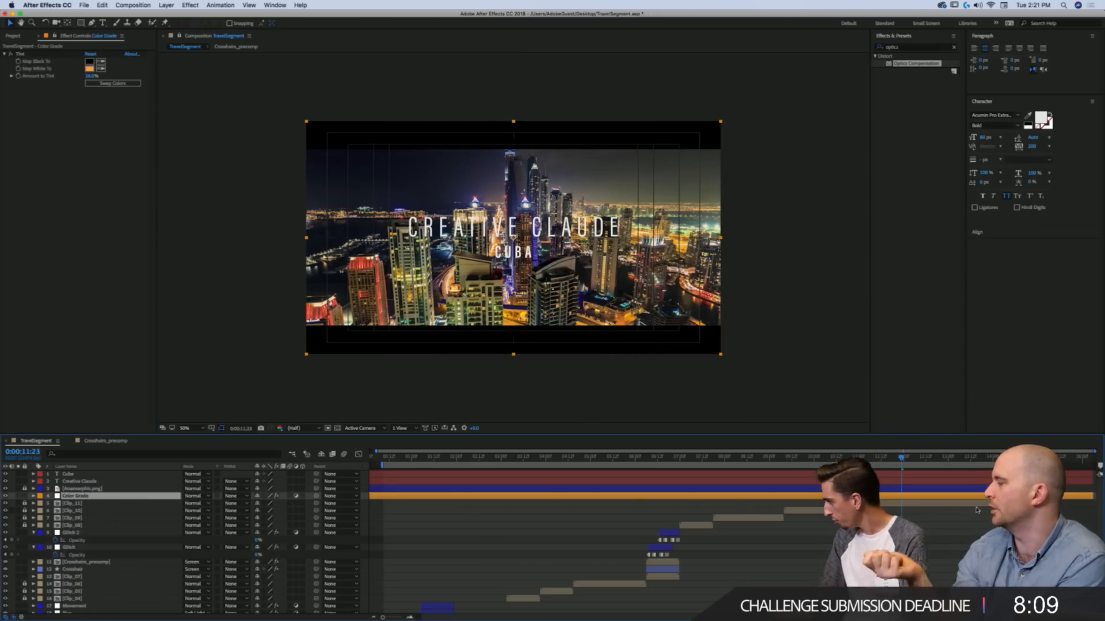
Step: Move the Cuba and Creative Claude layers below Color Grade and trim their starts to the playhead at 0:00:11:23
click(69, 473)
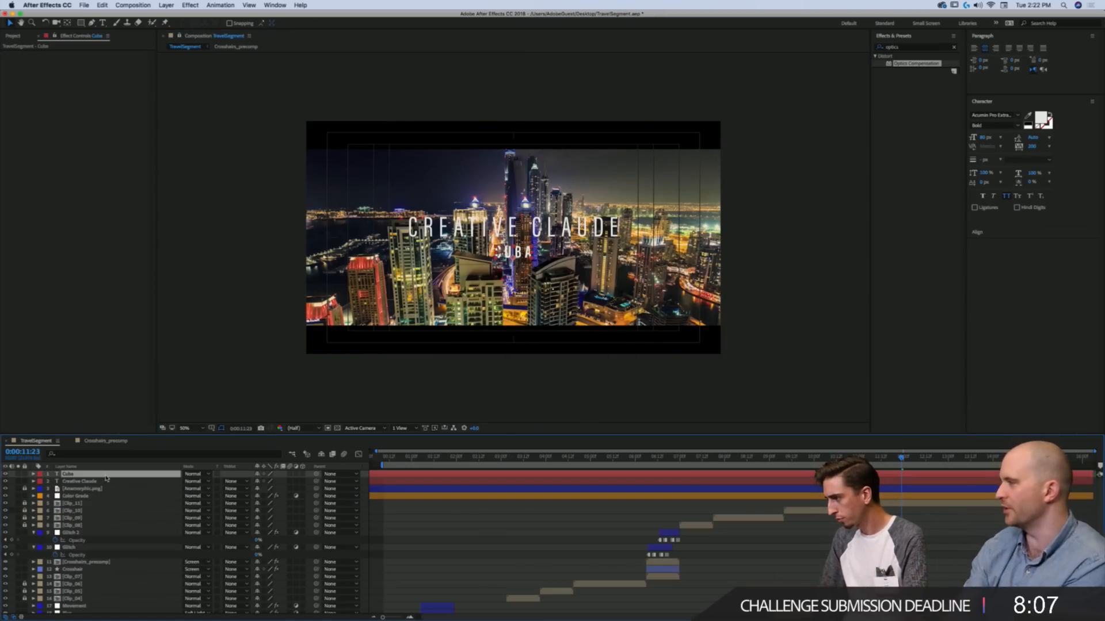
shift+click(79, 481)
drag(84, 480, 99, 500)
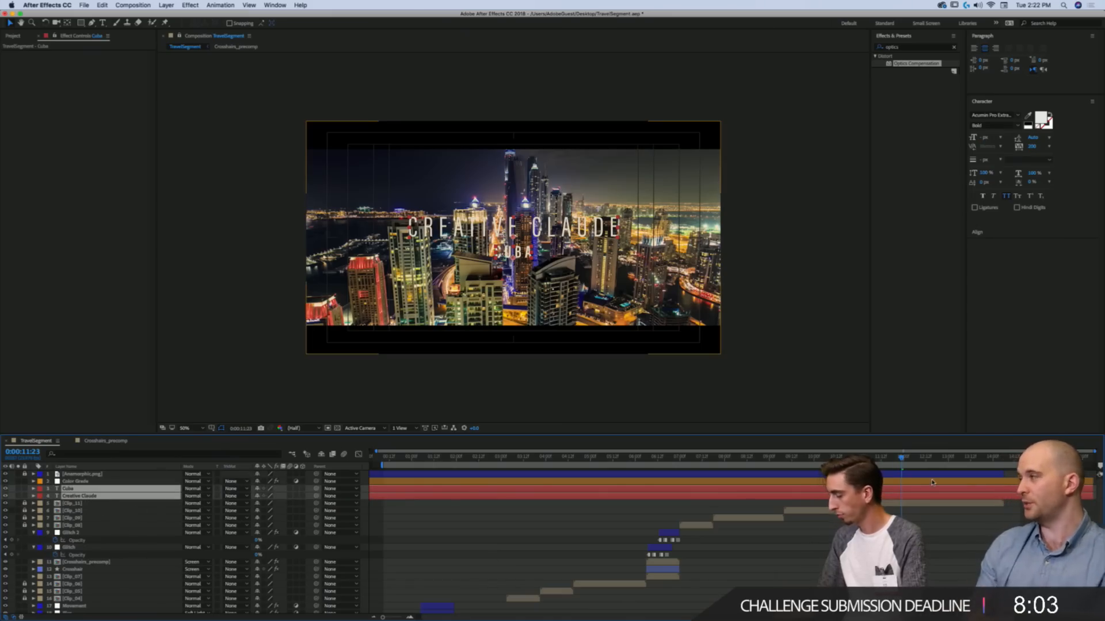
key(alt+[)
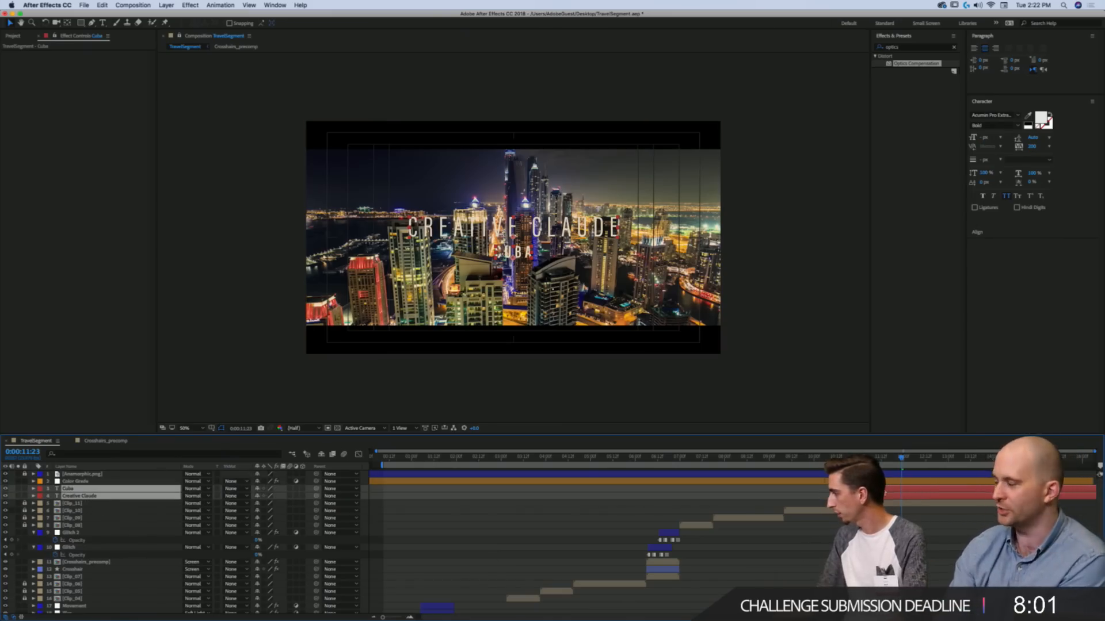
Step: Add an adjustment layer directly below the Creative Claude layer and trim its start to the playhead at 0:00:11:23
click(806, 493)
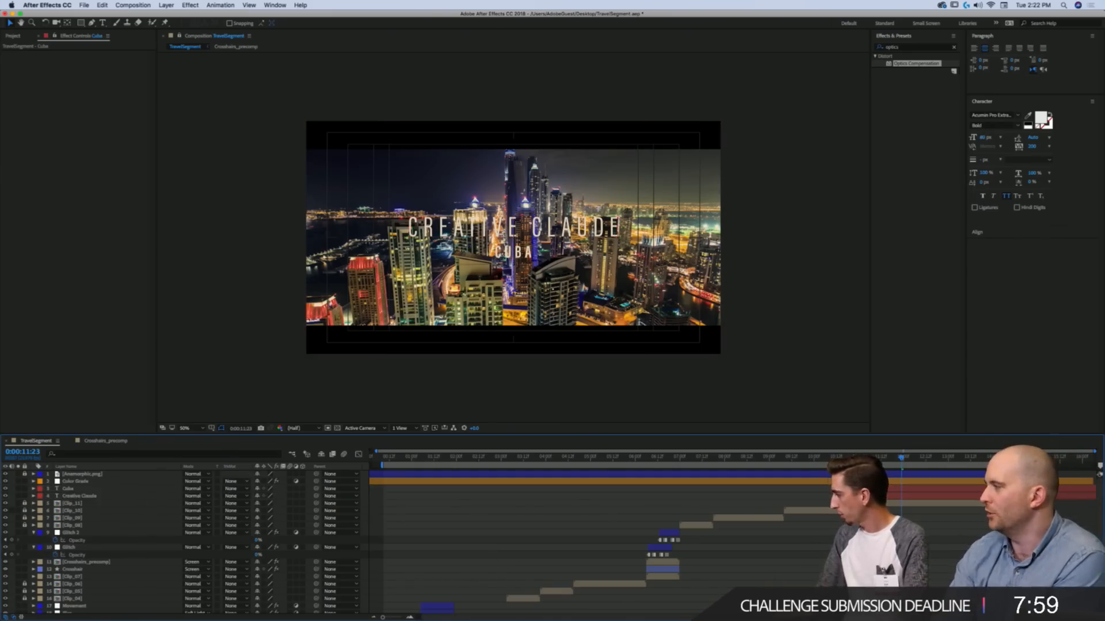
click(869, 496)
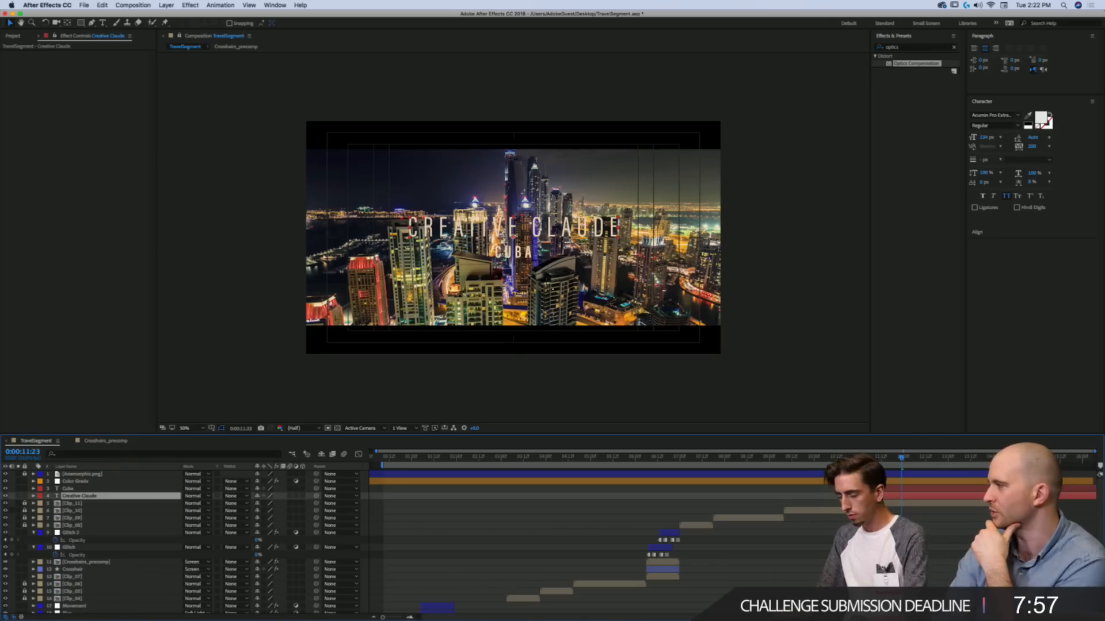
key(super+alt+y)
key(super+bracketright)
key(alt+bracketleft)
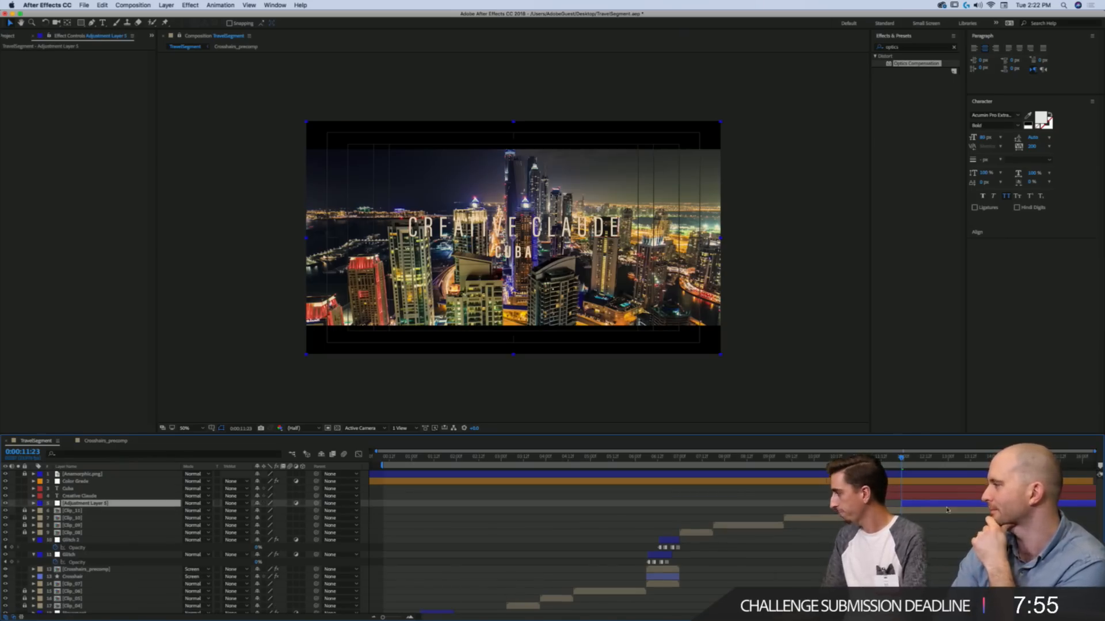
Step: Move the Creative Claude and Cuba text layers above the Color Grade layer
click(885, 496)
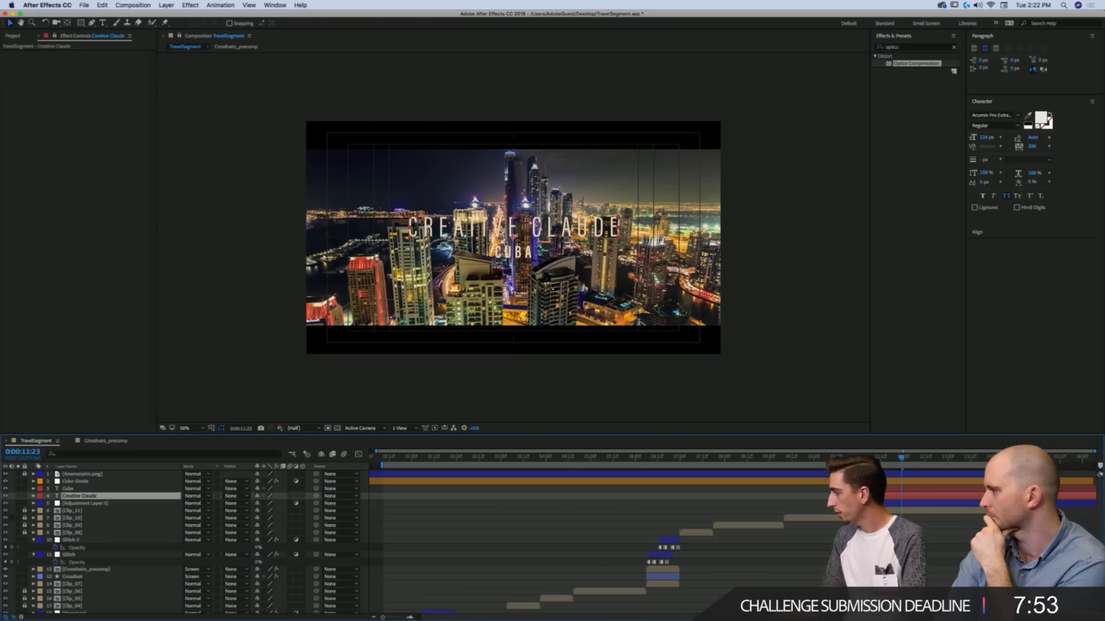
shift+click(889, 488)
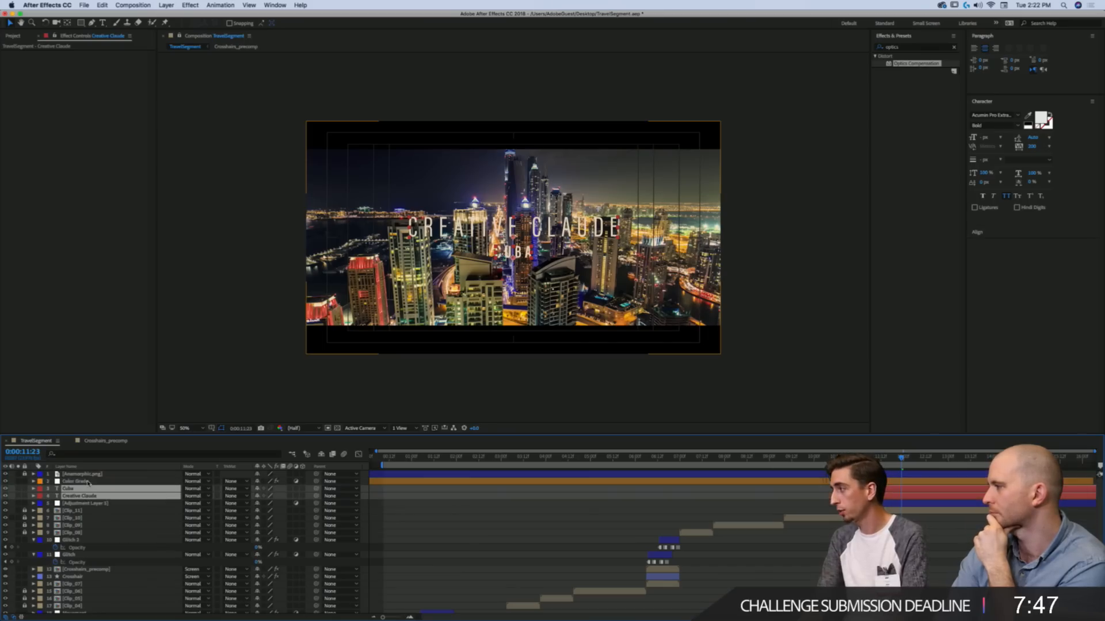
key(super+bracketright)
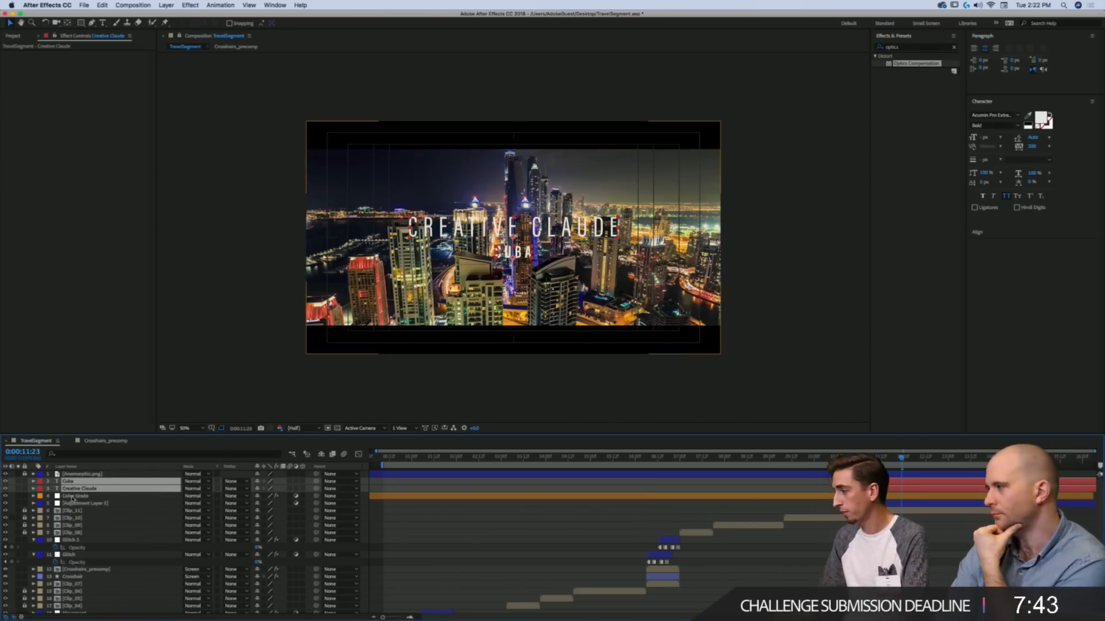
Step: Apply the Curves effect to the adjustment layer below Color Grade and bend the RGB curve down to darken the image
click(72, 502)
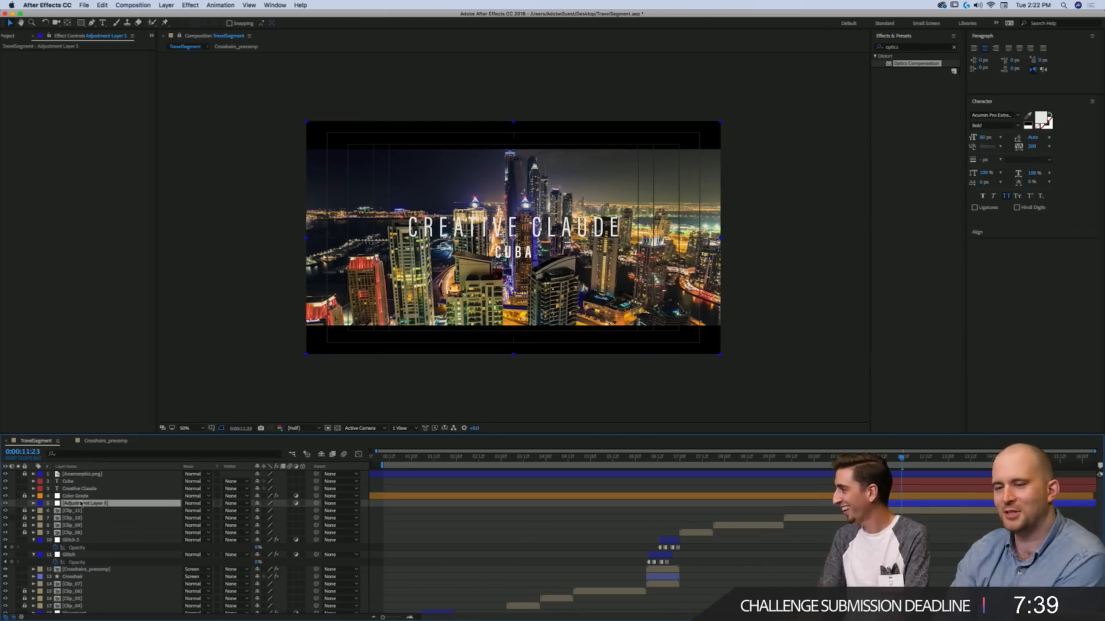
click(81, 24)
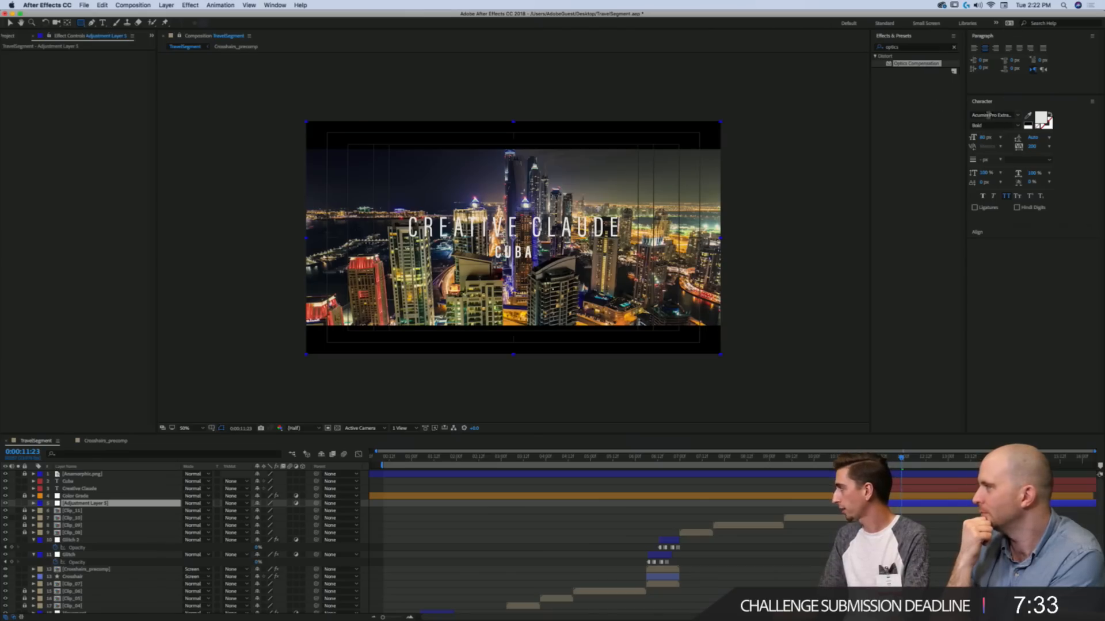
click(901, 48)
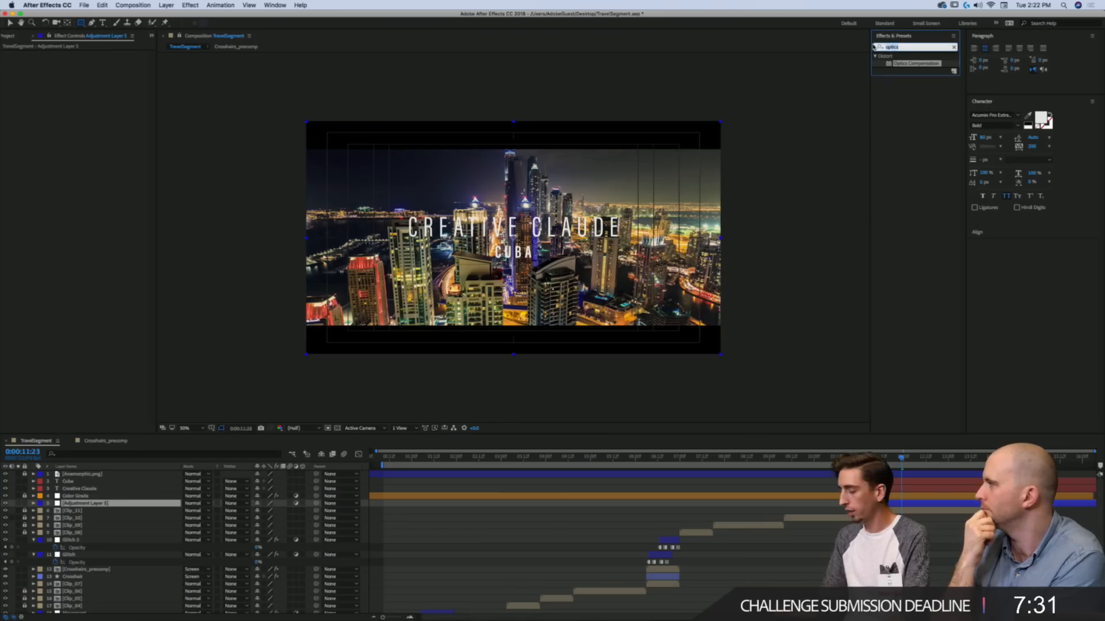
text(curves)
double_click(902, 86)
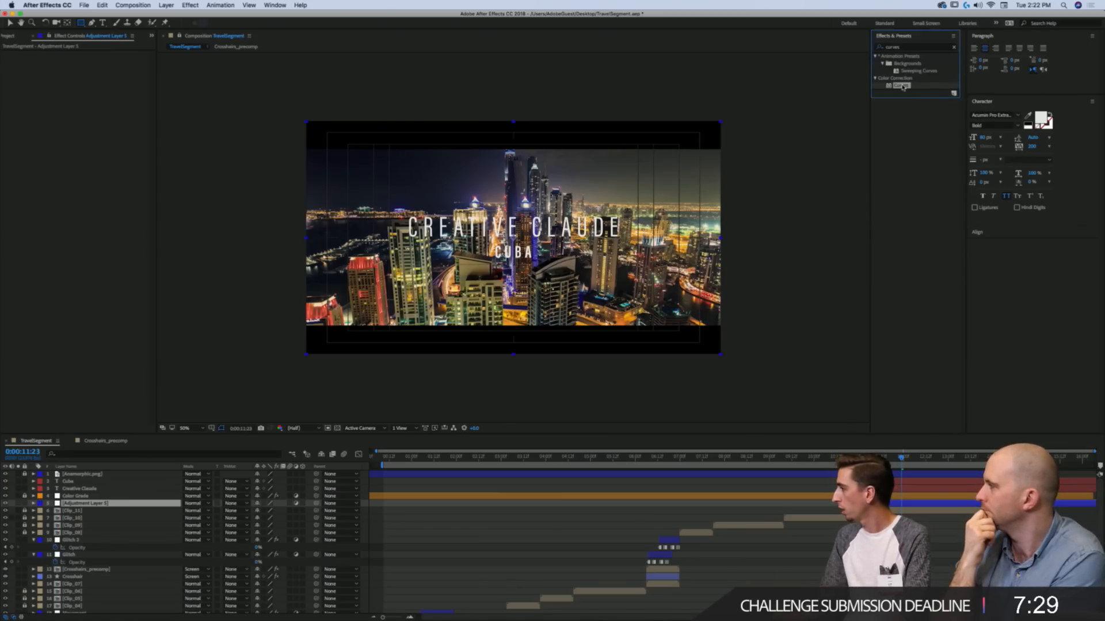
key(v)
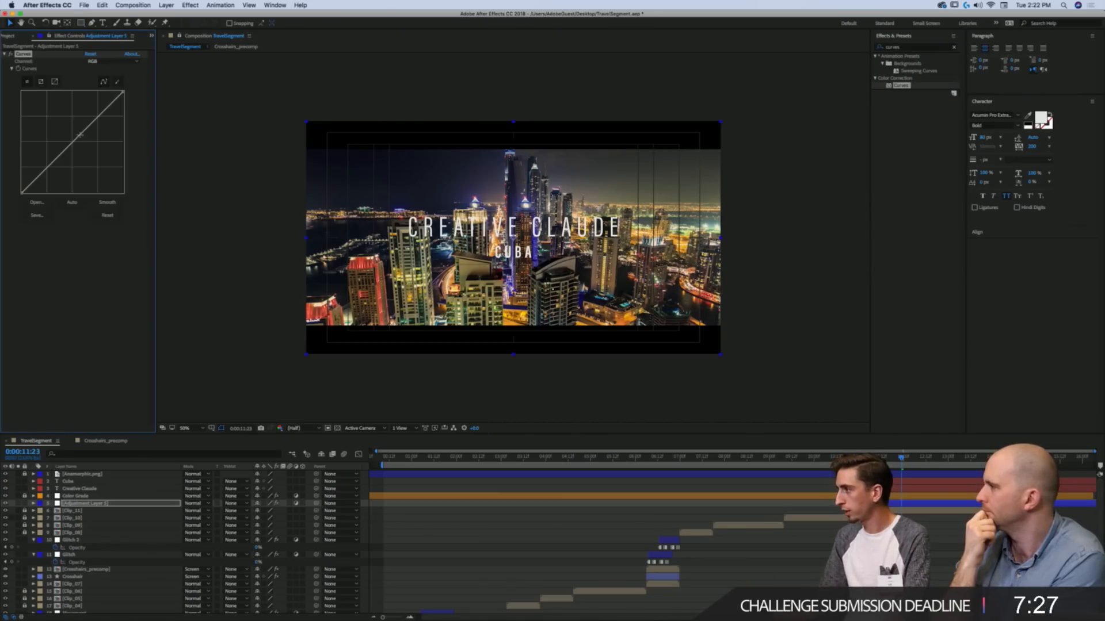
drag(80, 135, 96, 138)
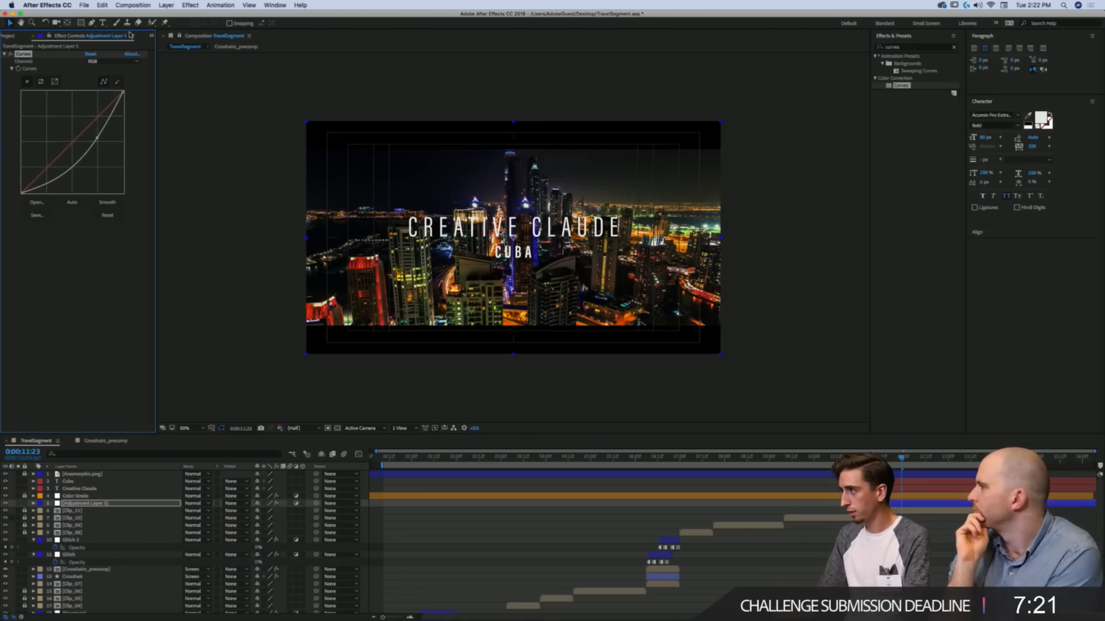
Step: Set the adjustment layer's blending mode to Luminosity
click(86, 505)
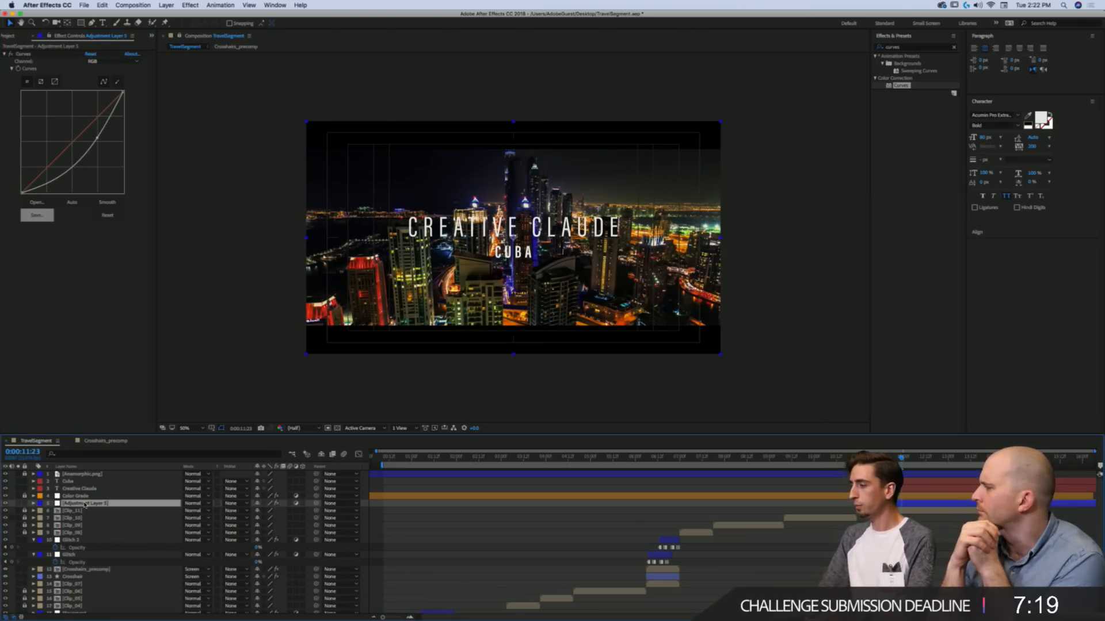
click(209, 504)
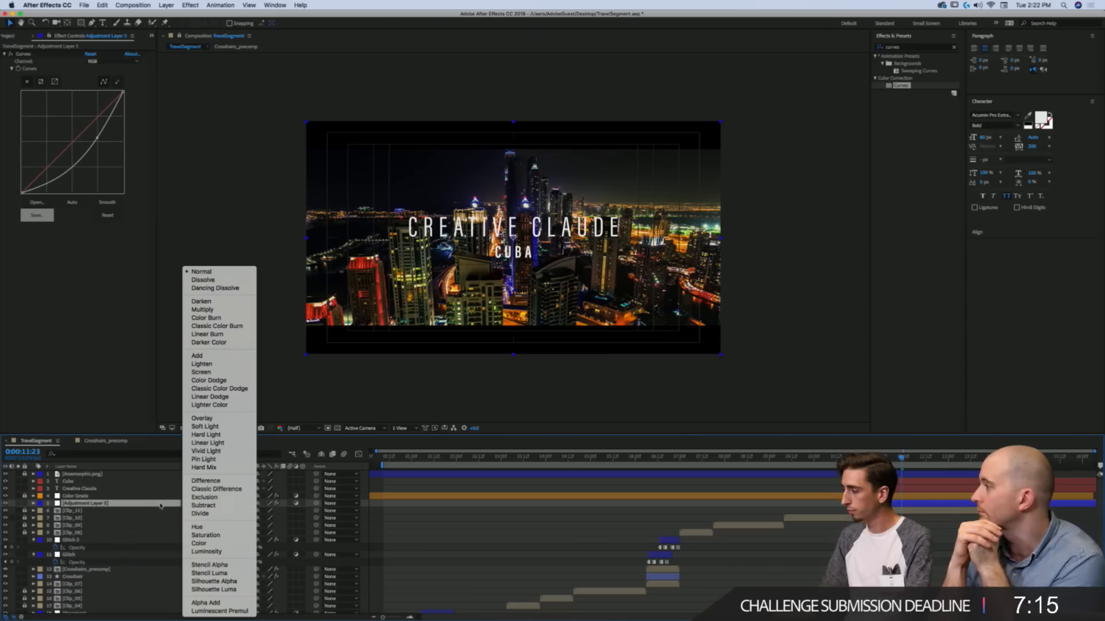
click(206, 552)
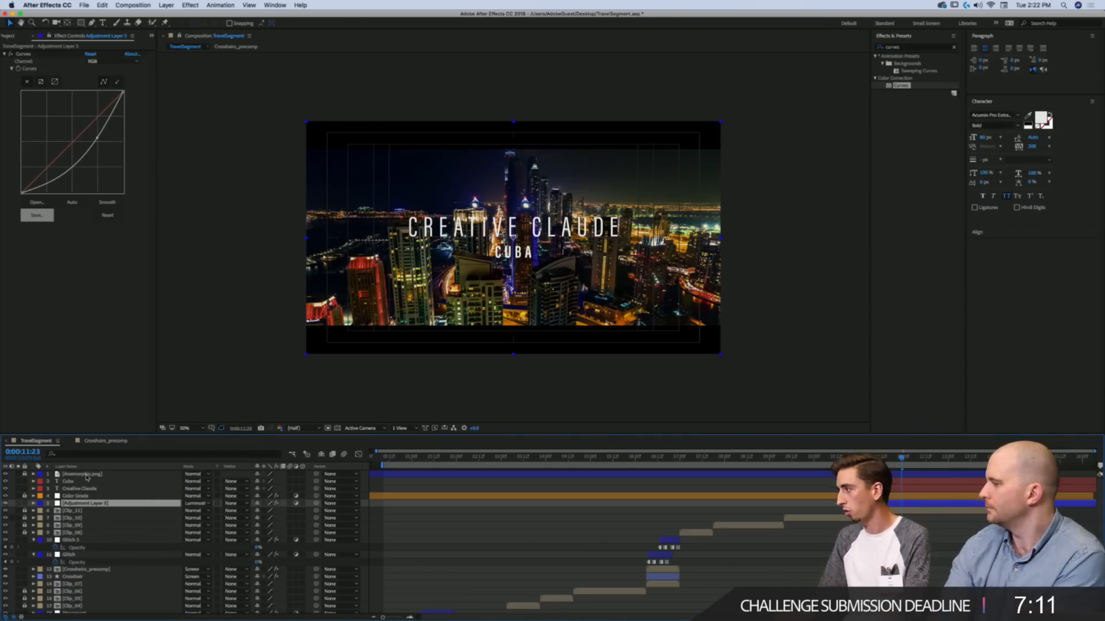
Step: Try a brightening S-shaped curve and the Normal blending mode on the adjustment layer, returning to the darkening curve
drag(97, 137, 71, 111)
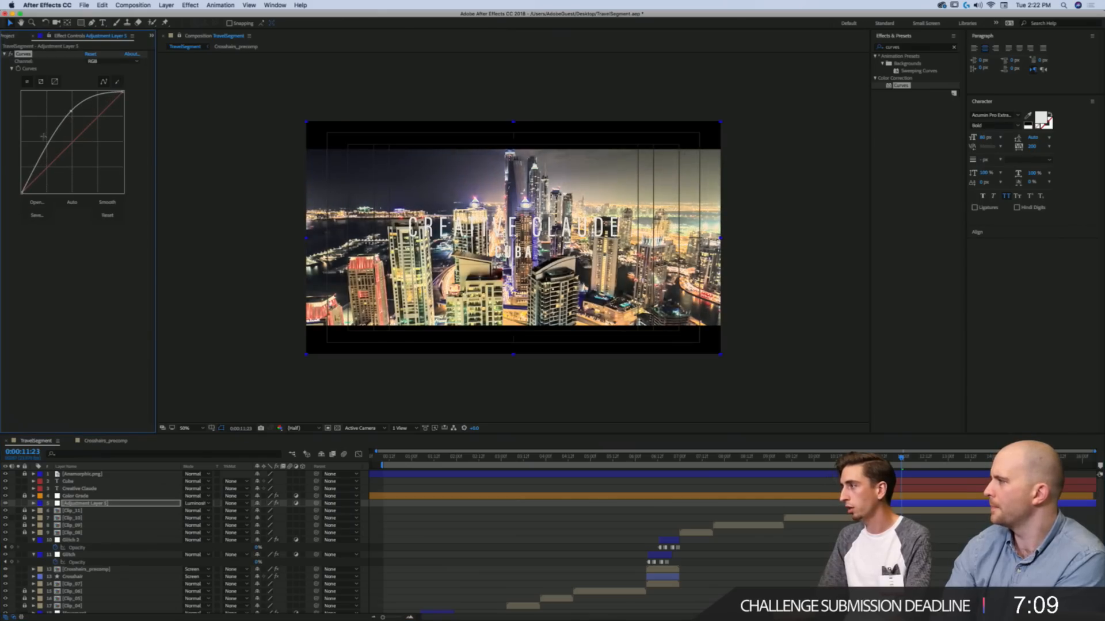
drag(44, 147, 46, 157)
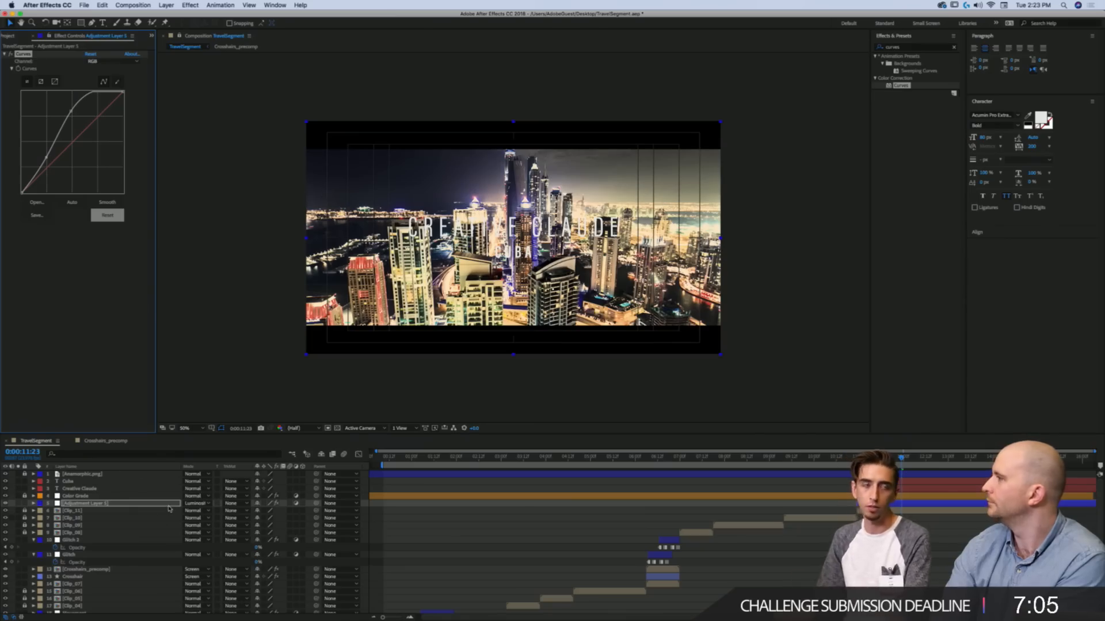
click(206, 506)
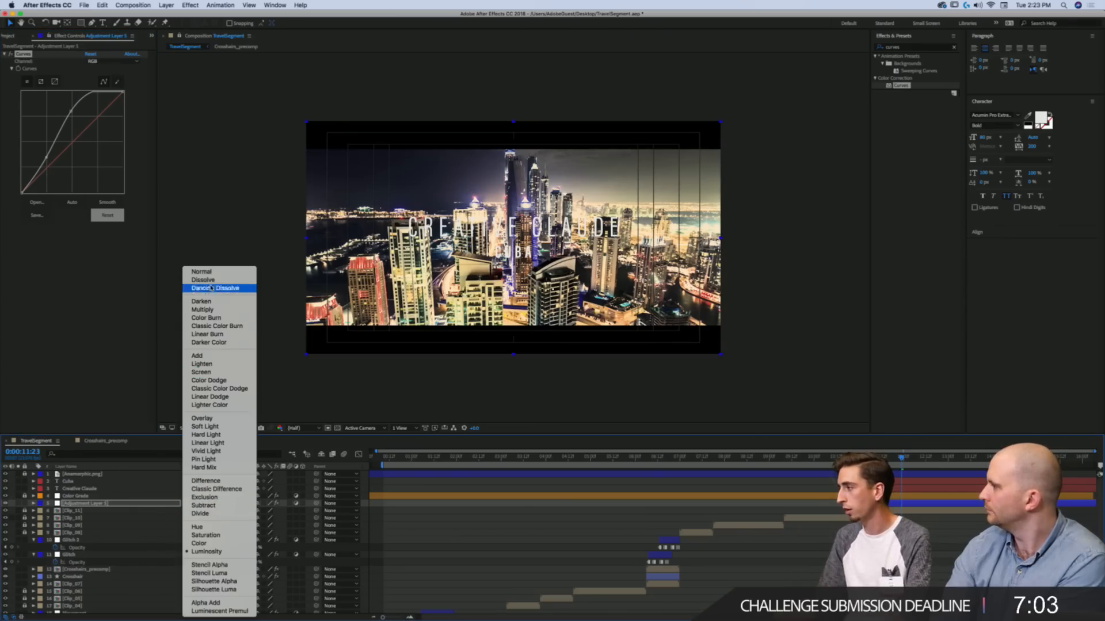
click(227, 275)
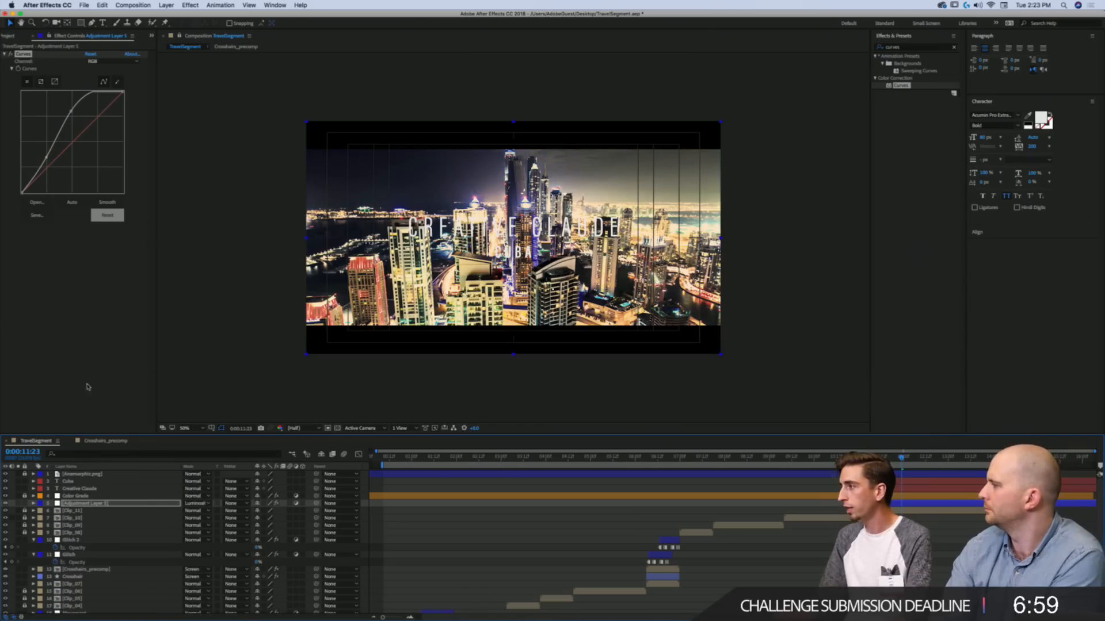
drag(70, 142, 97, 138)
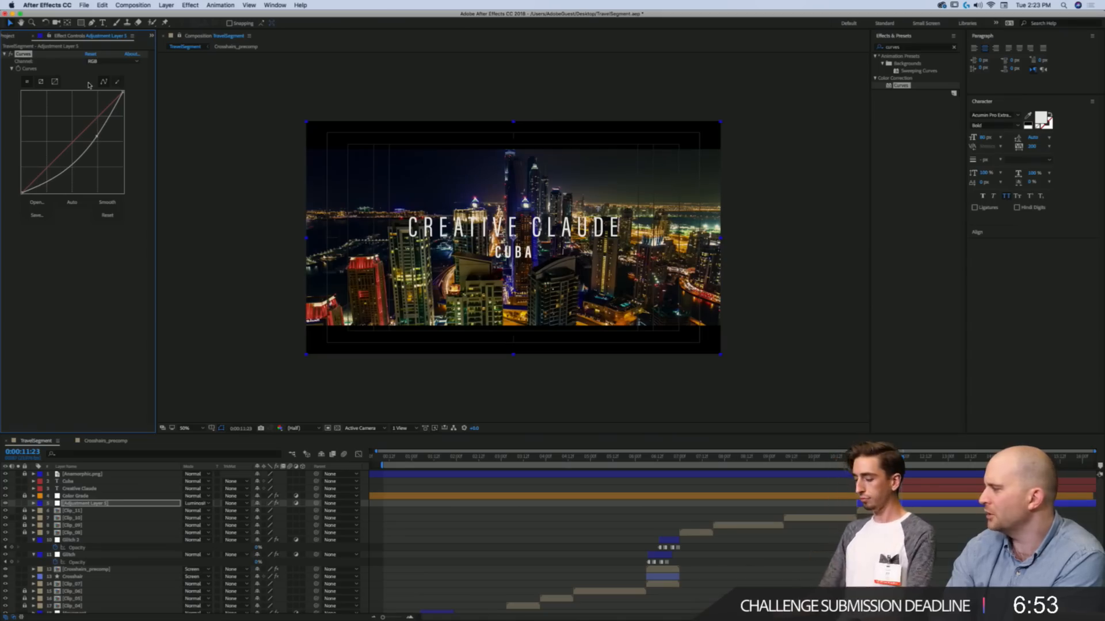
Step: Hide the title/action-safe guides and trim the adjustment layer's start to the playhead at 0:00:11:23
key(apostrophe)
key(alt+bracketleft)
Step: Draw a rectangular mask on the adjustment layer as a band behind both titles, extending past both sides of the frame, and deselect the layer
click(80, 23)
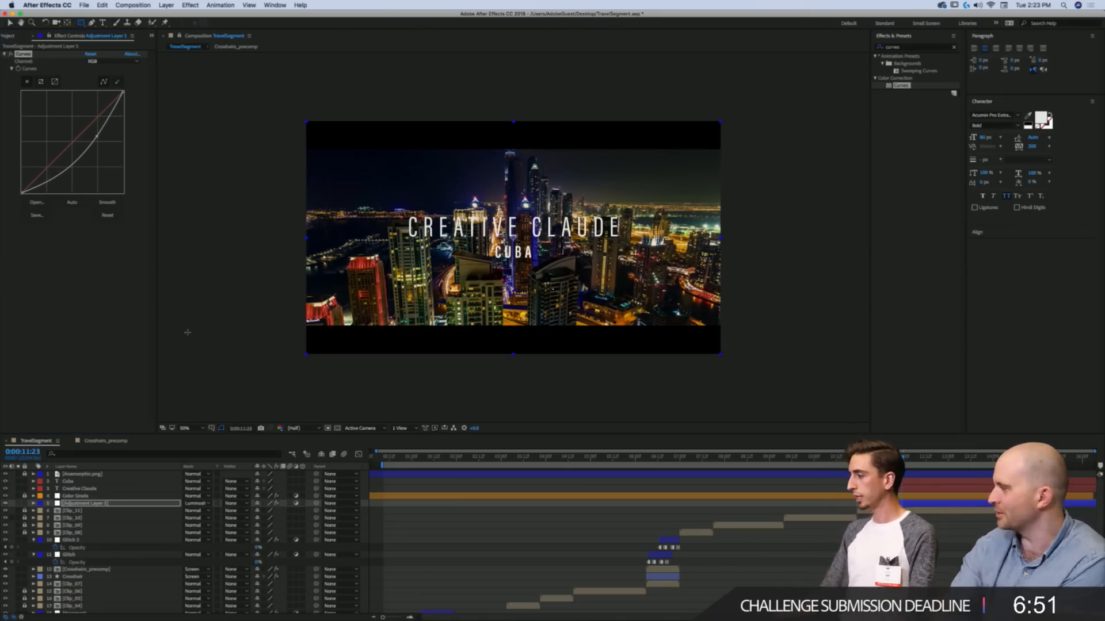
click(198, 504)
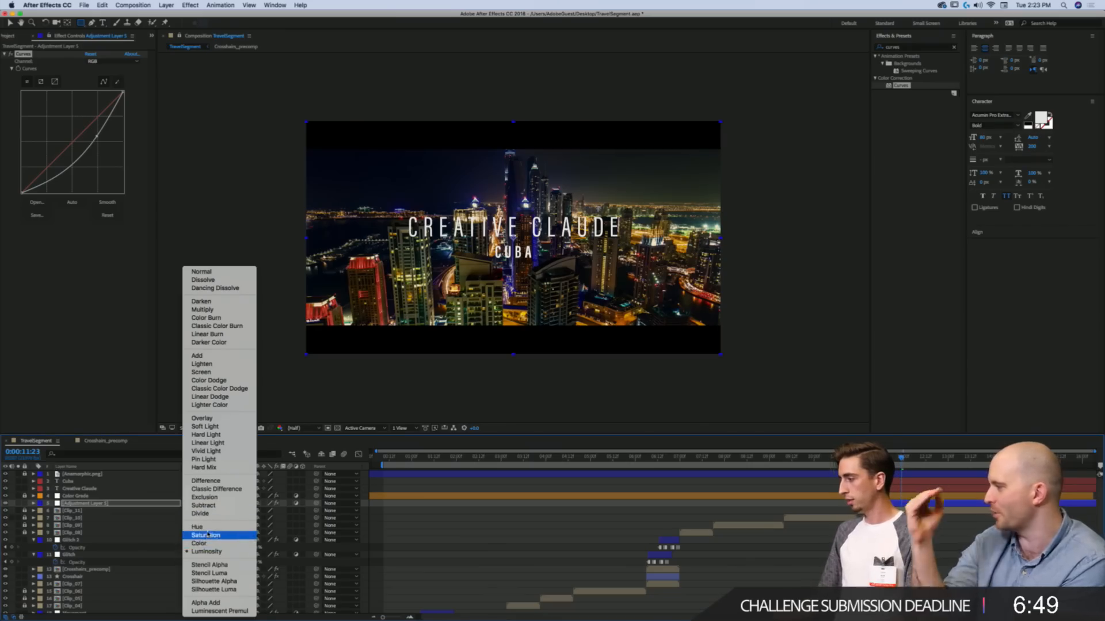
click(341, 234)
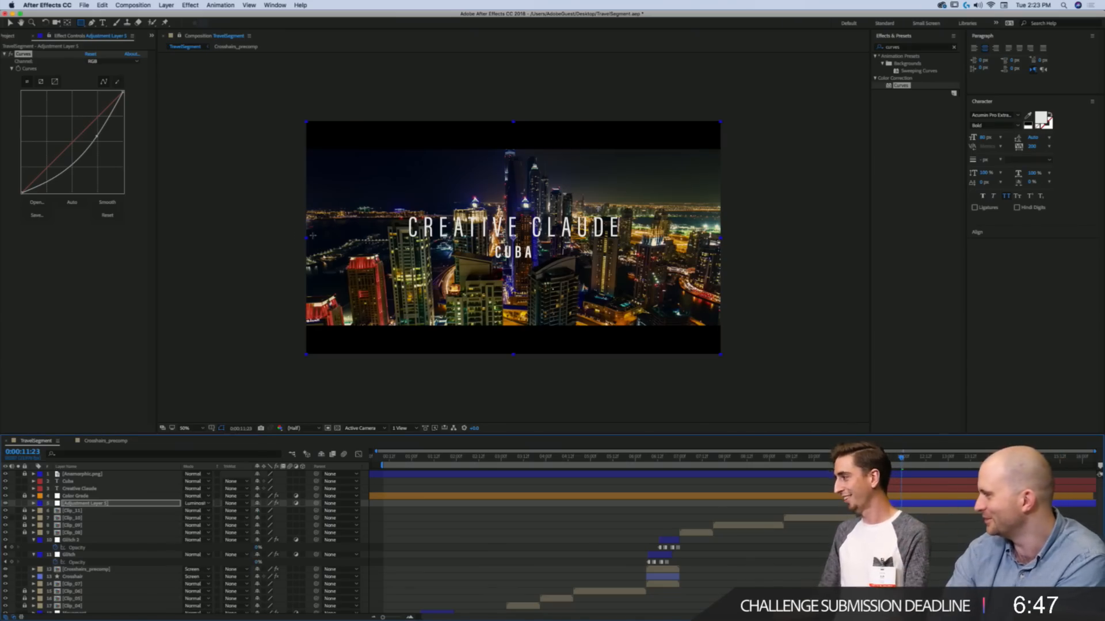
mouse_move(279, 197)
mouse_down()
mouse_move(733, 276)
mouse_move(736, 264)
mouse_up()
click(614, 514)
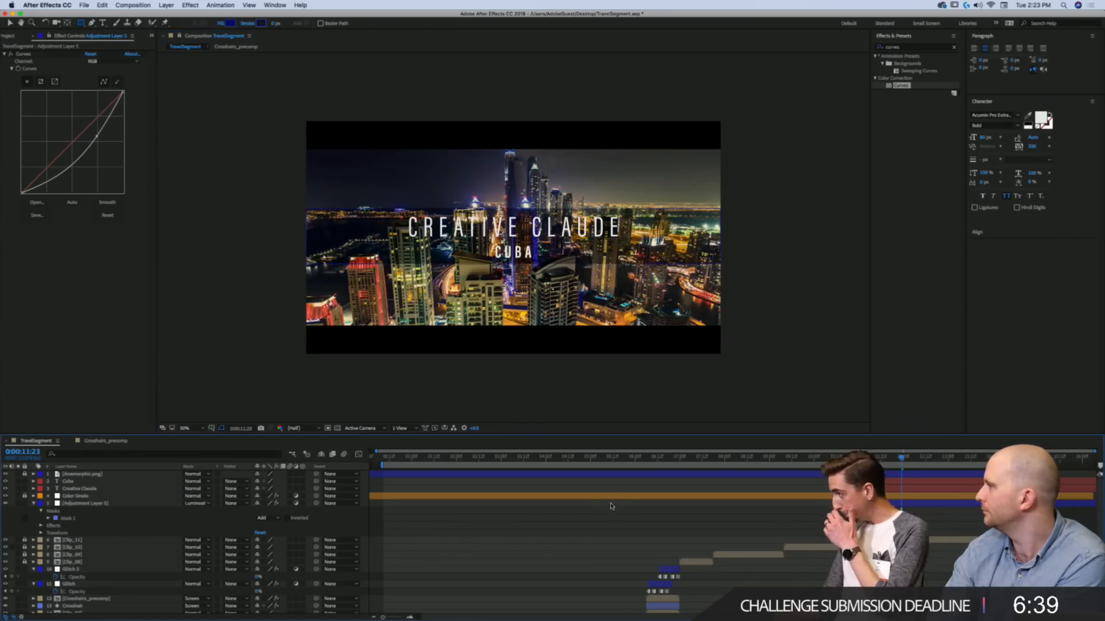
Step: Darken the masked band further by crushing the curve's shadows to black and lowering its white point
drag(97, 135, 101, 145)
mouse_move(23, 192)
mouse_down()
mouse_move(45, 209)
mouse_move(24, 199)
mouse_up()
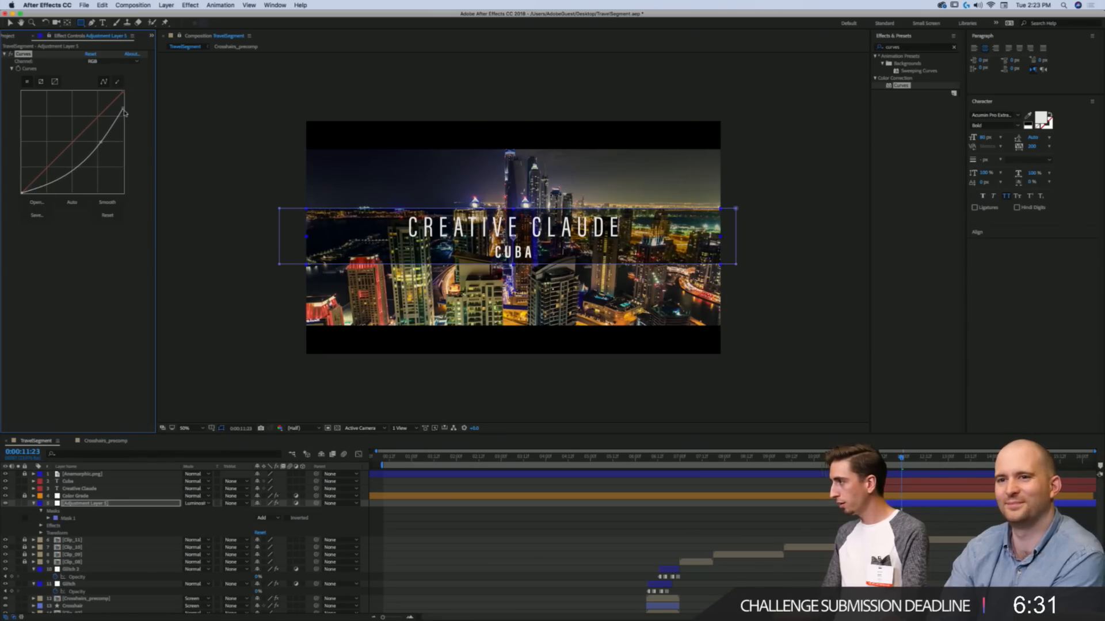
drag(124, 111, 99, 147)
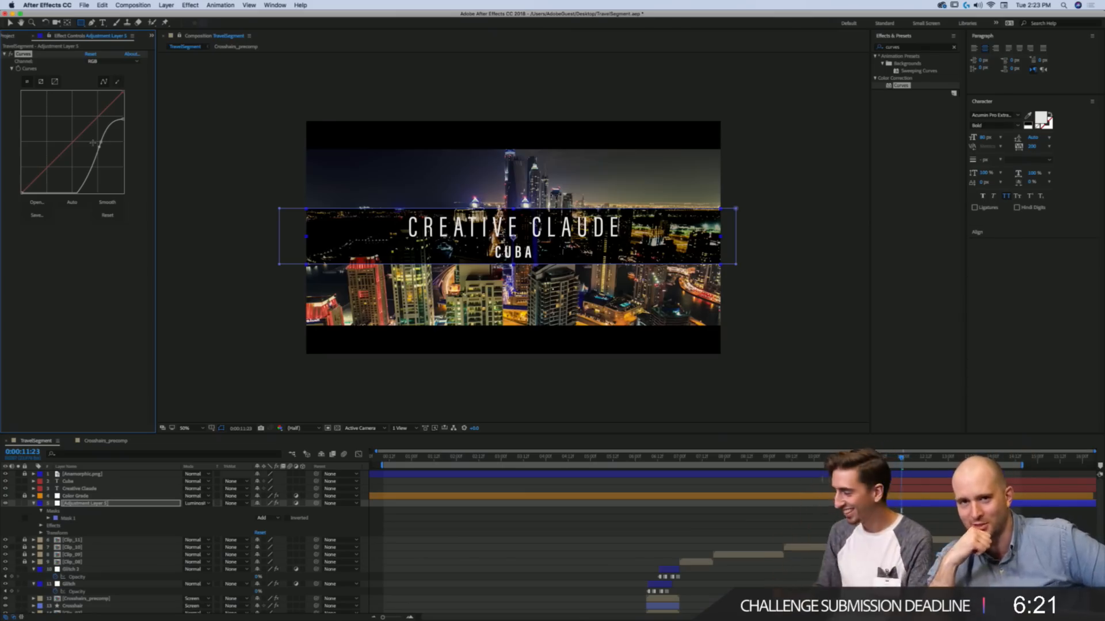
Step: Adjust the upper edge of the adjustment layer's mask above the title and deselect the mask
key(v)
click(516, 209)
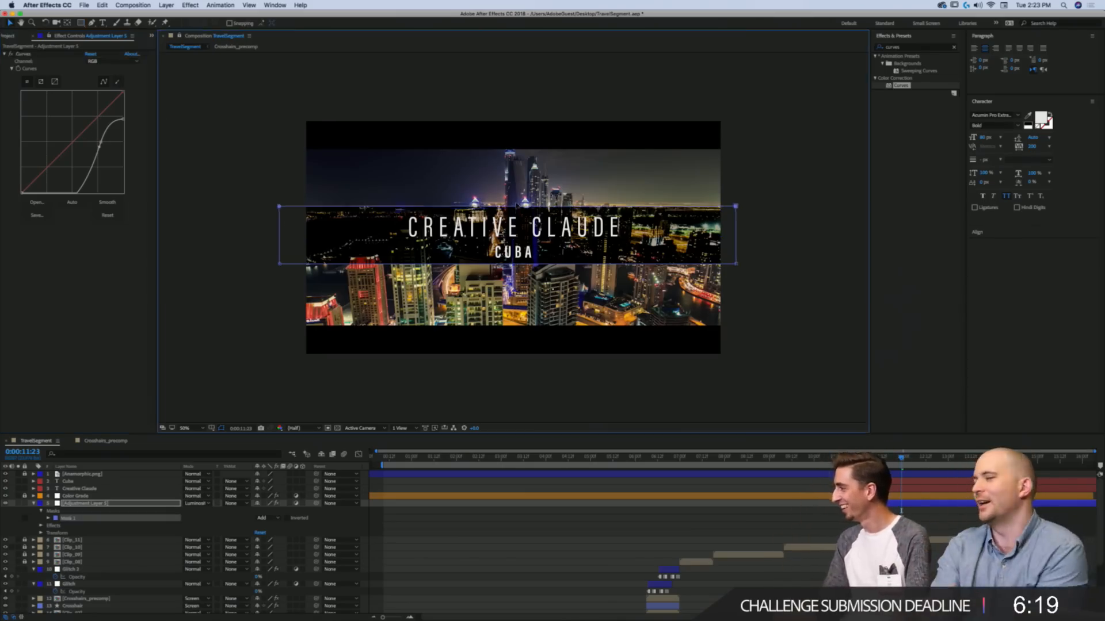
click(566, 544)
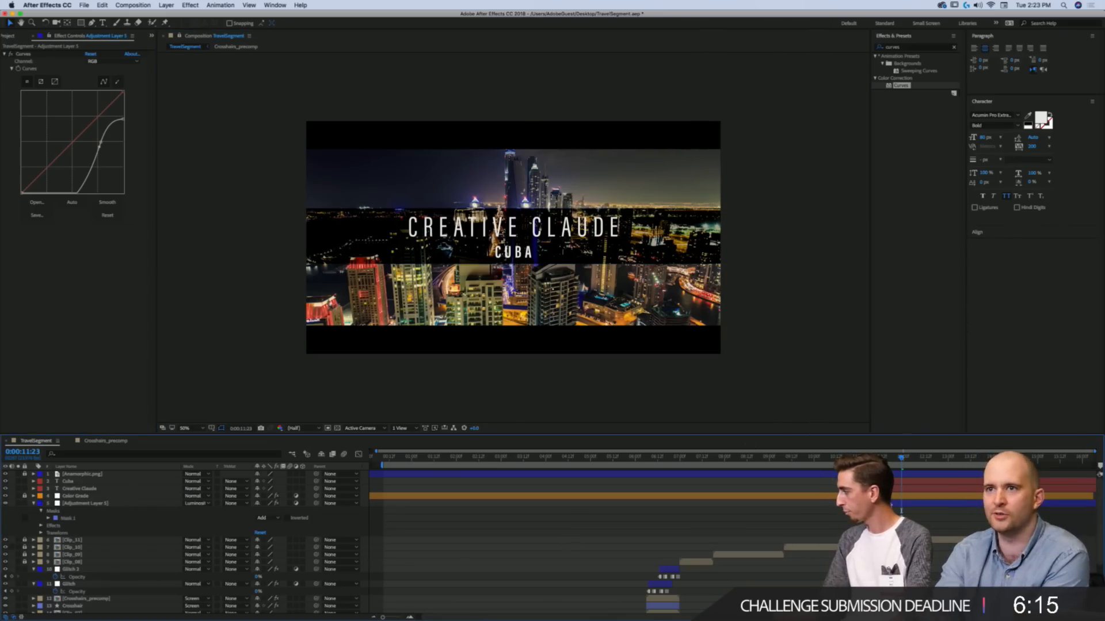
Step: Find the Gaussian Blur effect and apply it to the masked adjustment layer
click(1019, 503)
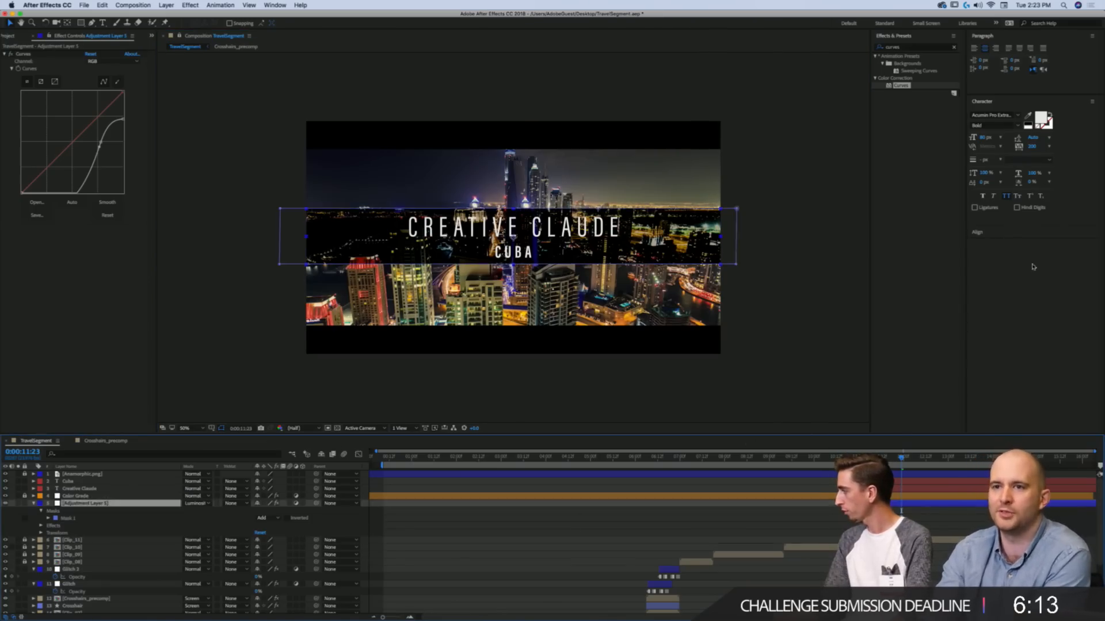
drag(909, 48, 866, 43)
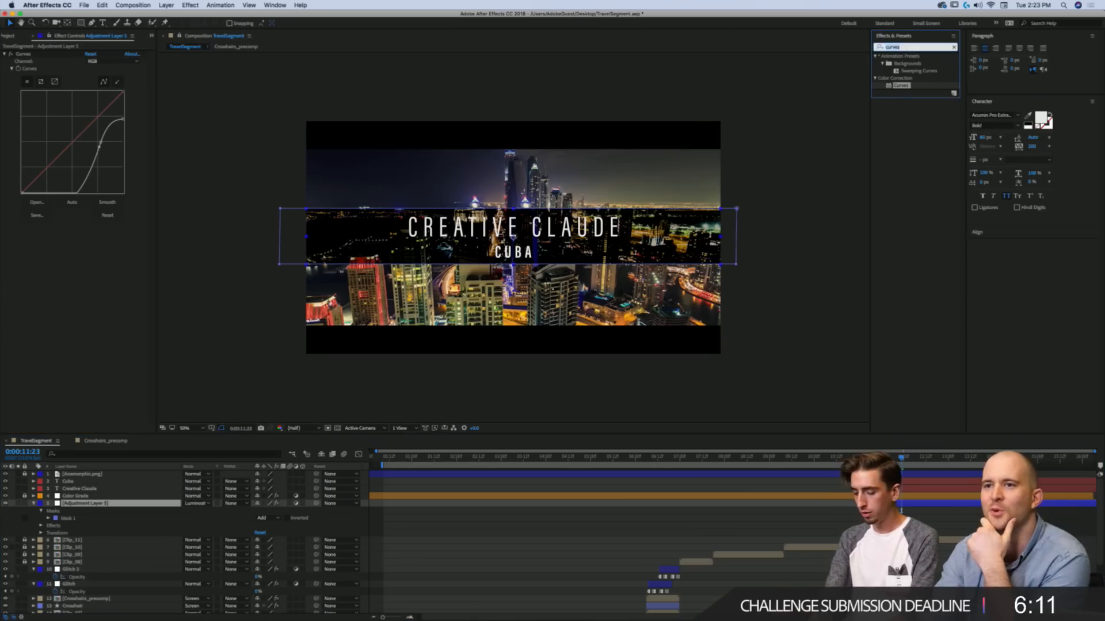
text(box)
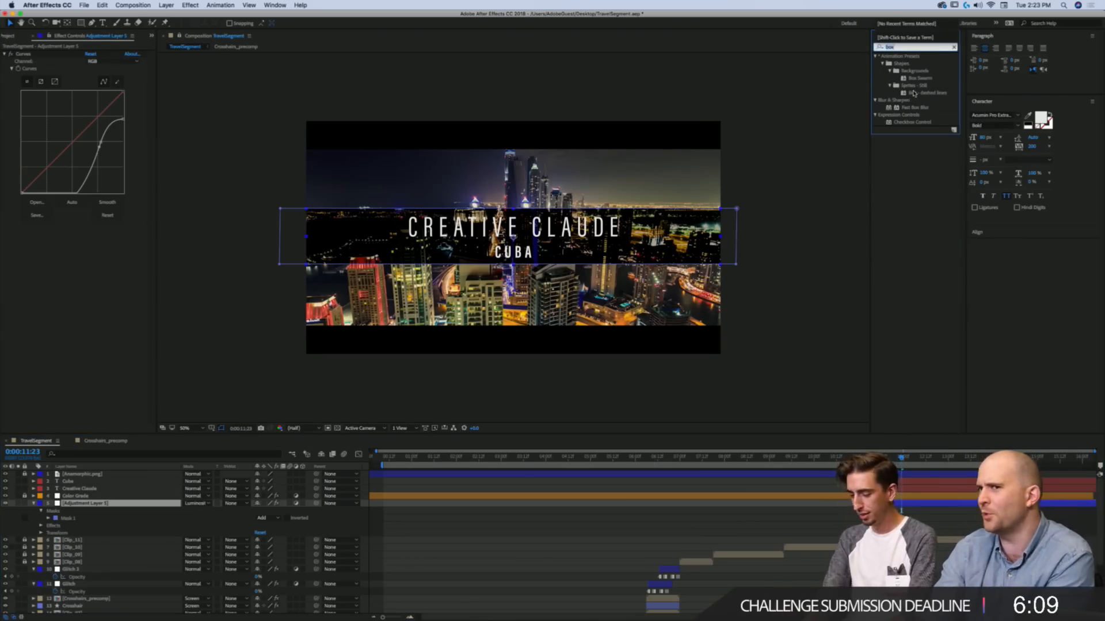
key(BackSpace)
key(BackSpace)
key(BackSpace)
text(gaus)
double_click(915, 64)
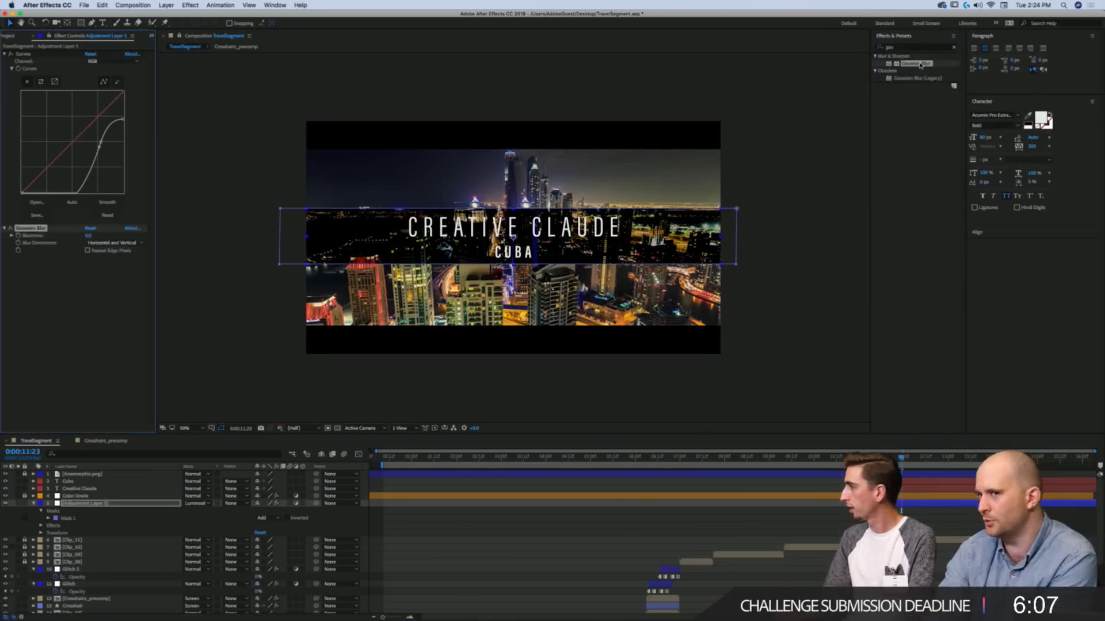
Step: Set the Gaussian Blur dimensions to Horizontal and raise its Blurriness until the band's lights smear into streaks
click(101, 244)
click(99, 257)
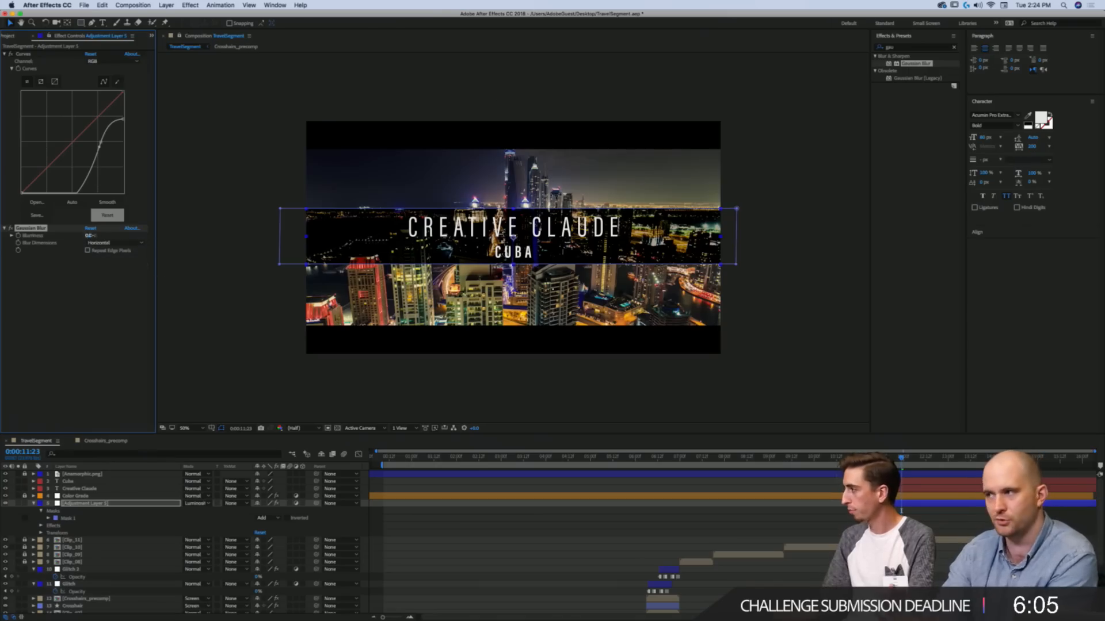
drag(89, 236, 190, 233)
drag(284, 235, 291, 236)
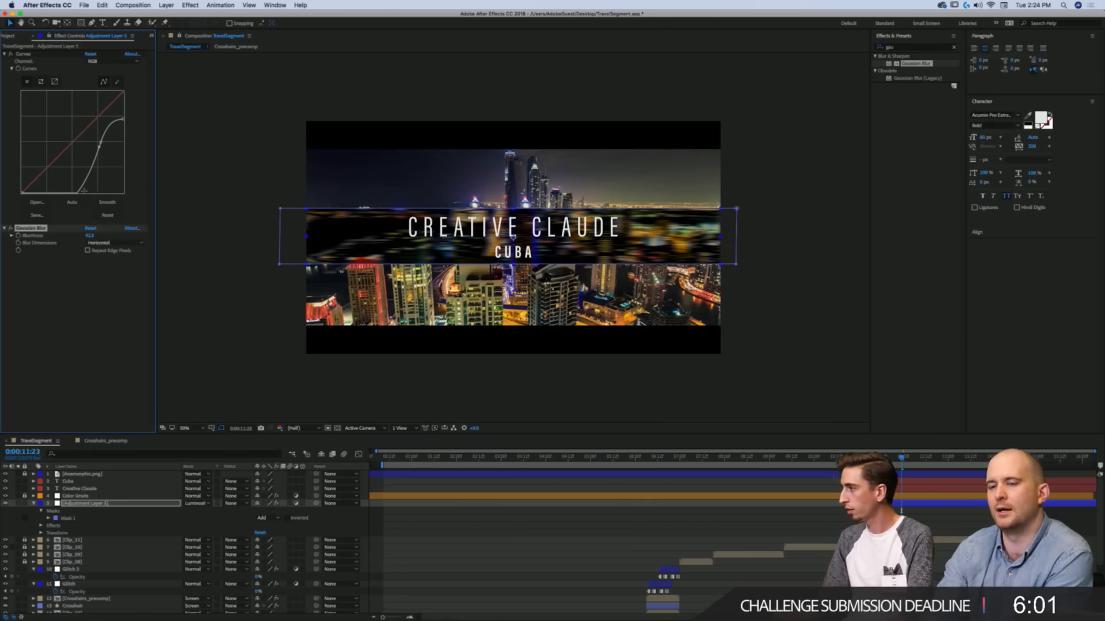
Step: Reshape the curve into a gentle downward bend to restore shadow detail, and enable Repeat Edge Pixels on the blur
drag(98, 146, 62, 173)
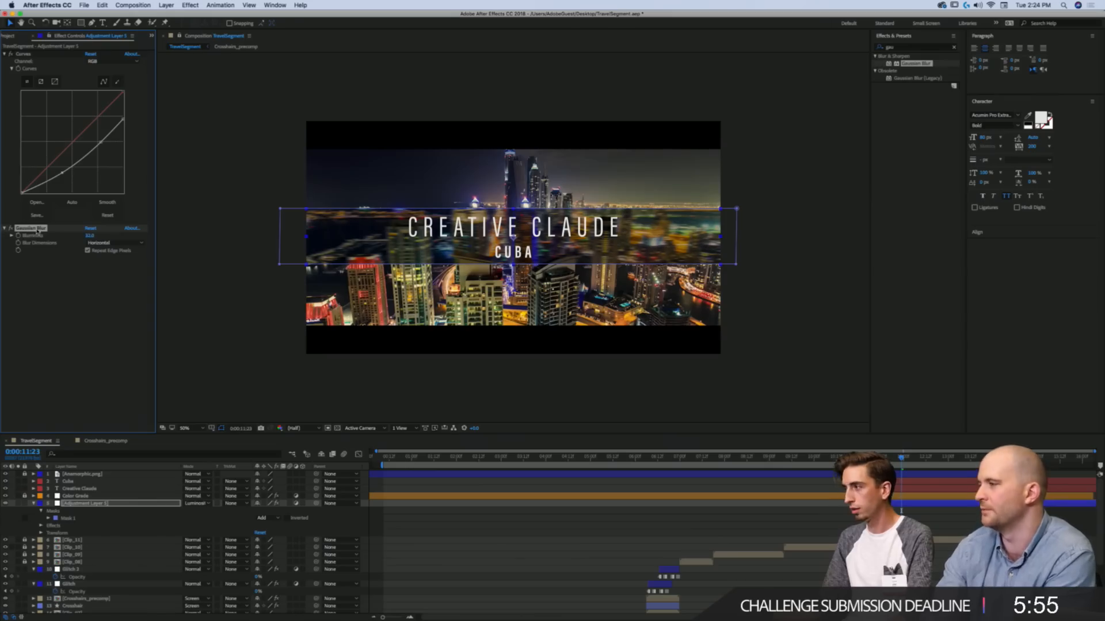
Step: Duplicate the Gaussian Blur effect, set the copy's dimensions to Vertical and reduce its Blurriness to about 4
key(super+d)
click(99, 273)
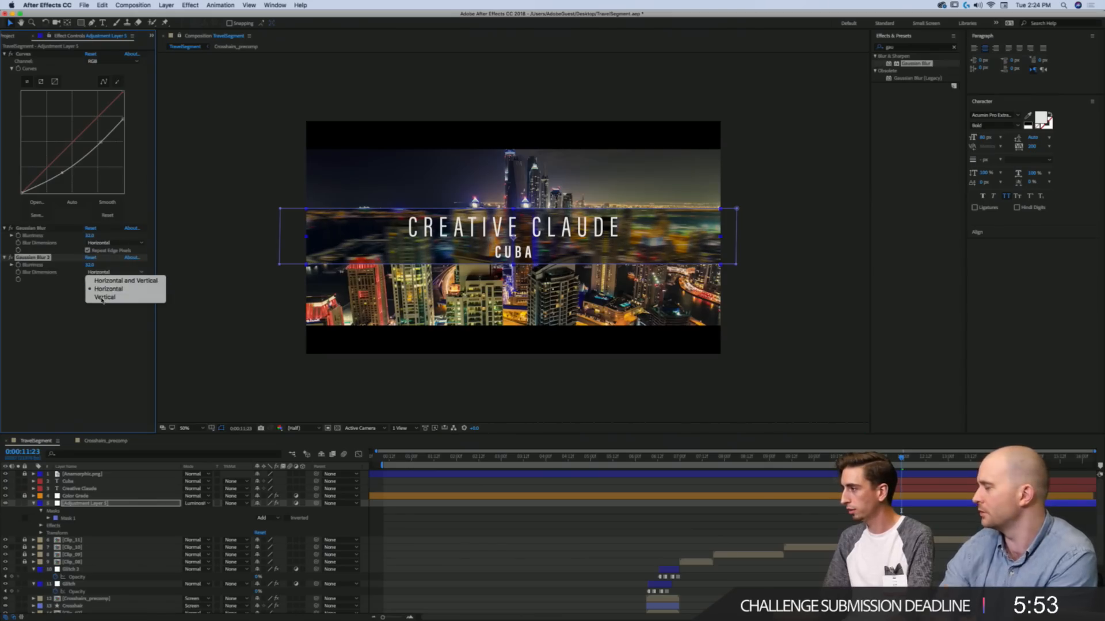
click(99, 299)
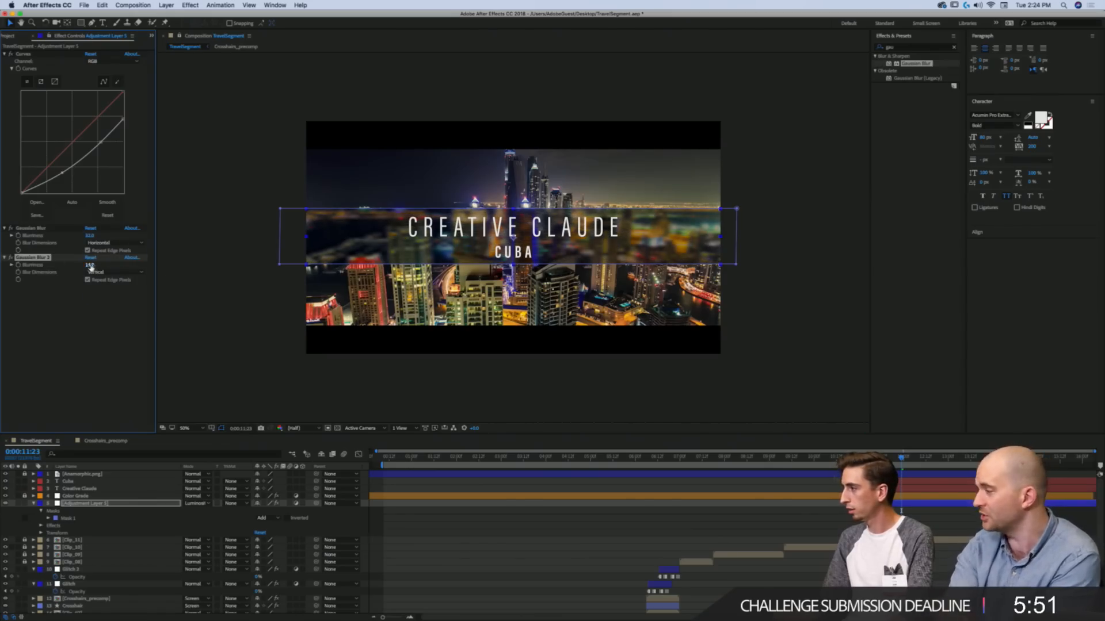
drag(89, 265, 77, 265)
Step: Feather the band's mask vertically only by about 37 pixels and scrub through the end title to check the softened edge
key(f)
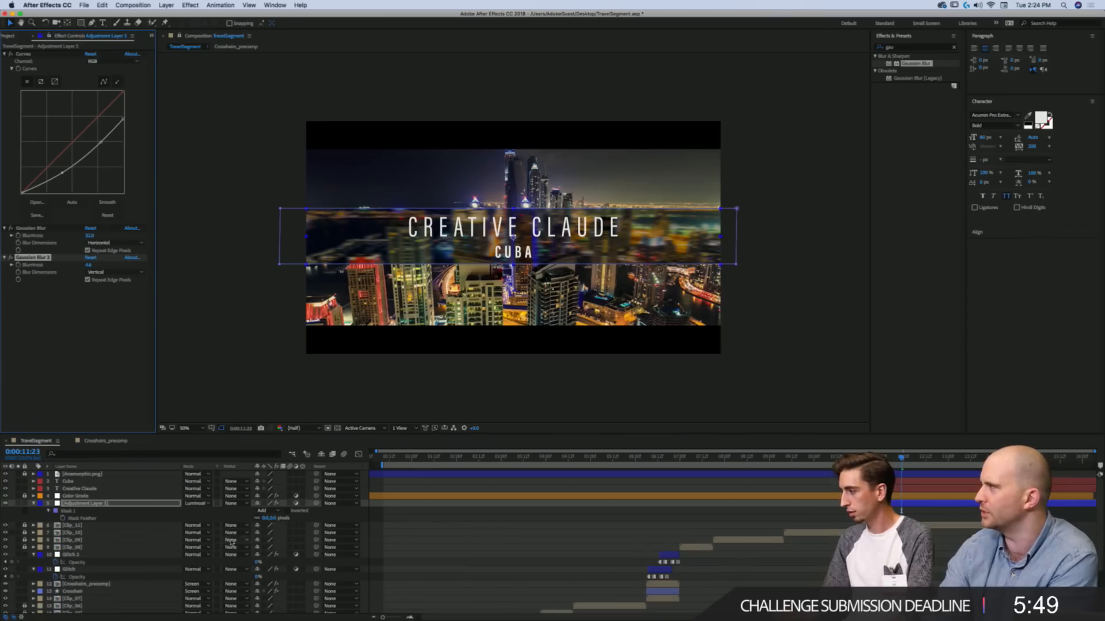
drag(271, 518, 298, 518)
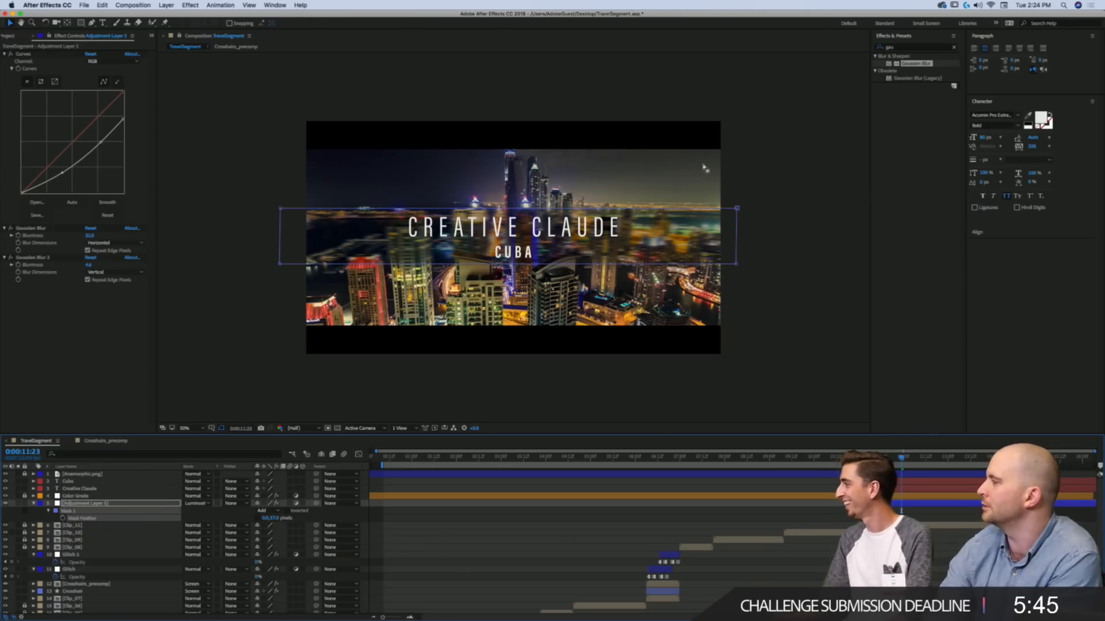
click(742, 512)
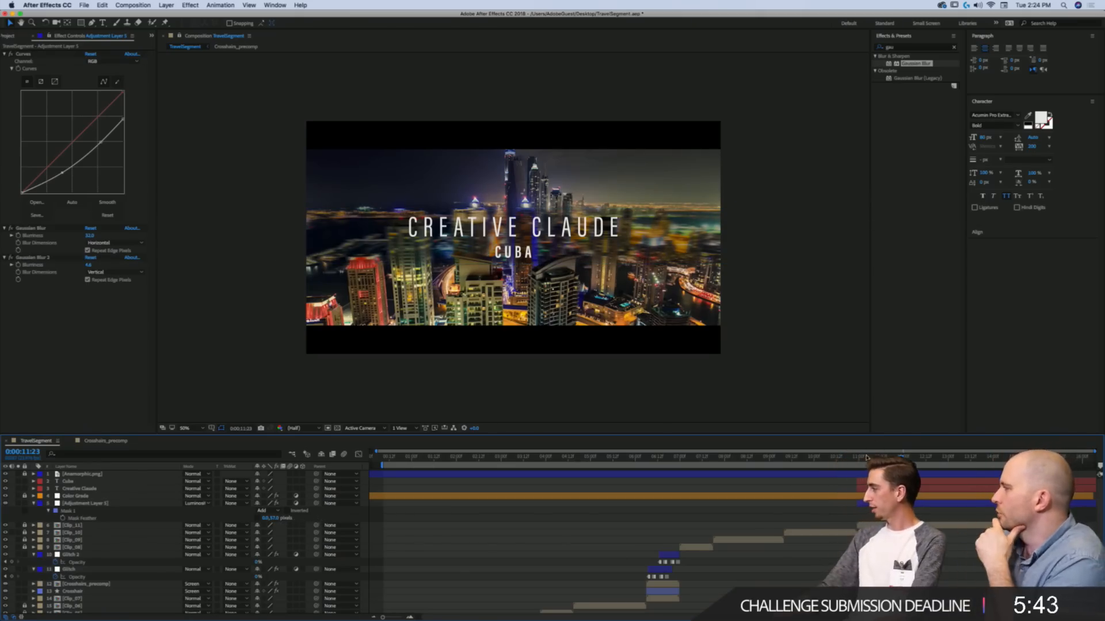
click(873, 457)
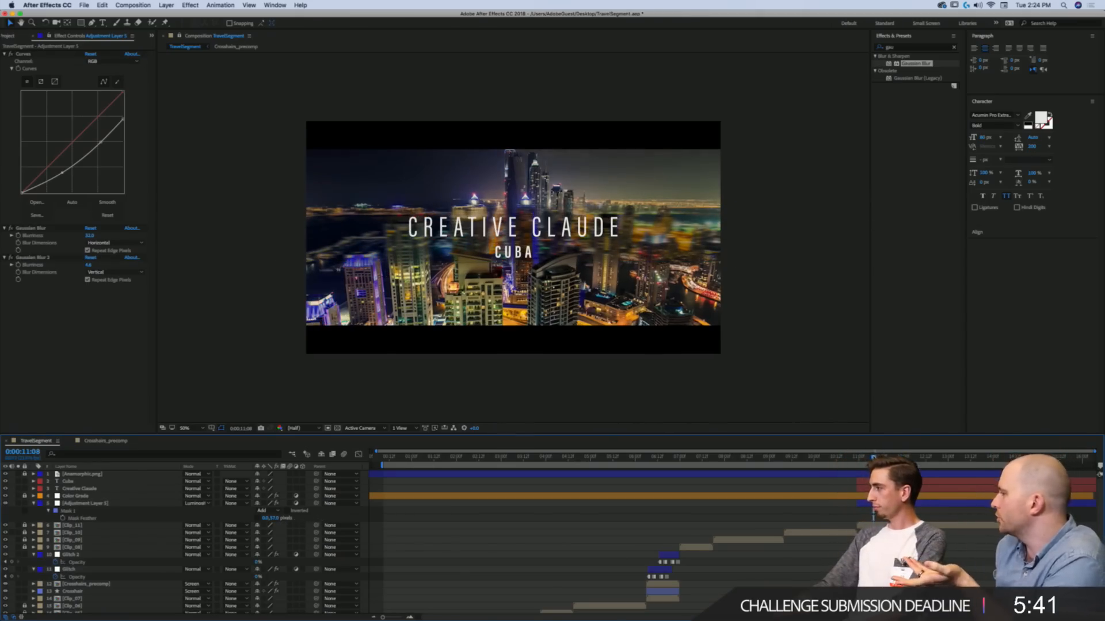
click(867, 458)
drag(868, 458, 977, 458)
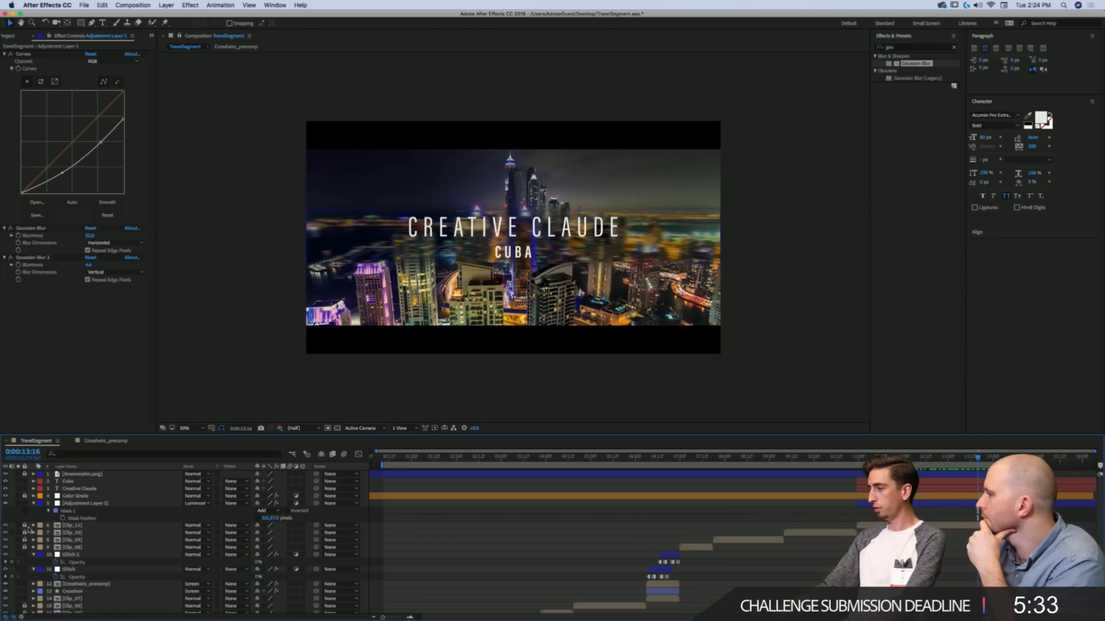
Step: Rename the project's Clips folder as "REPLACE THESE Clips", with a leading character that sorts it first
click(59, 525)
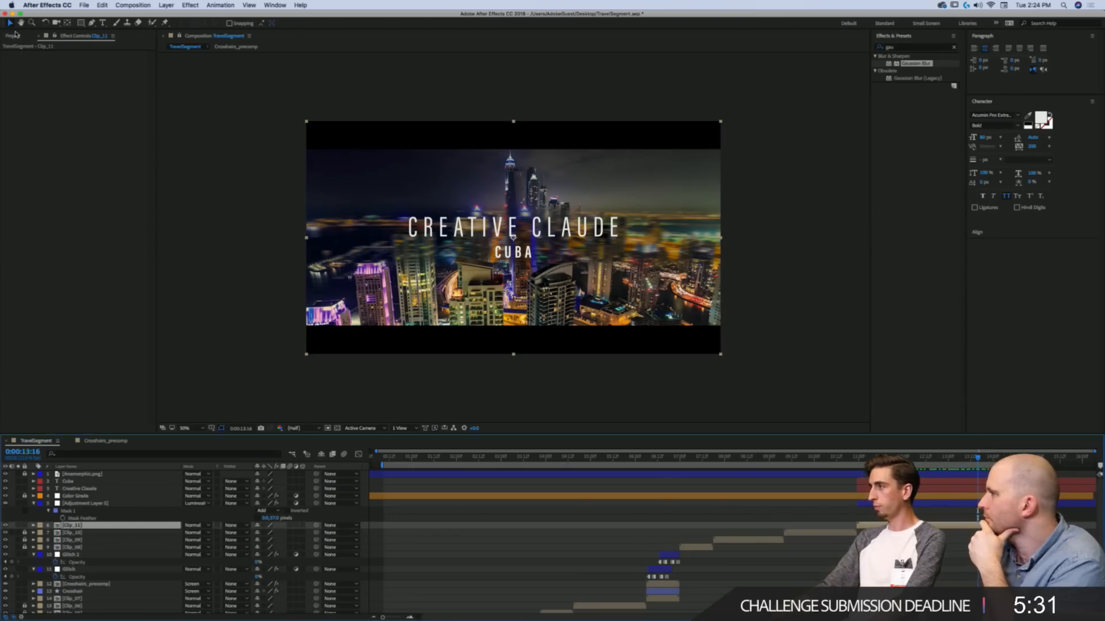
click(15, 34)
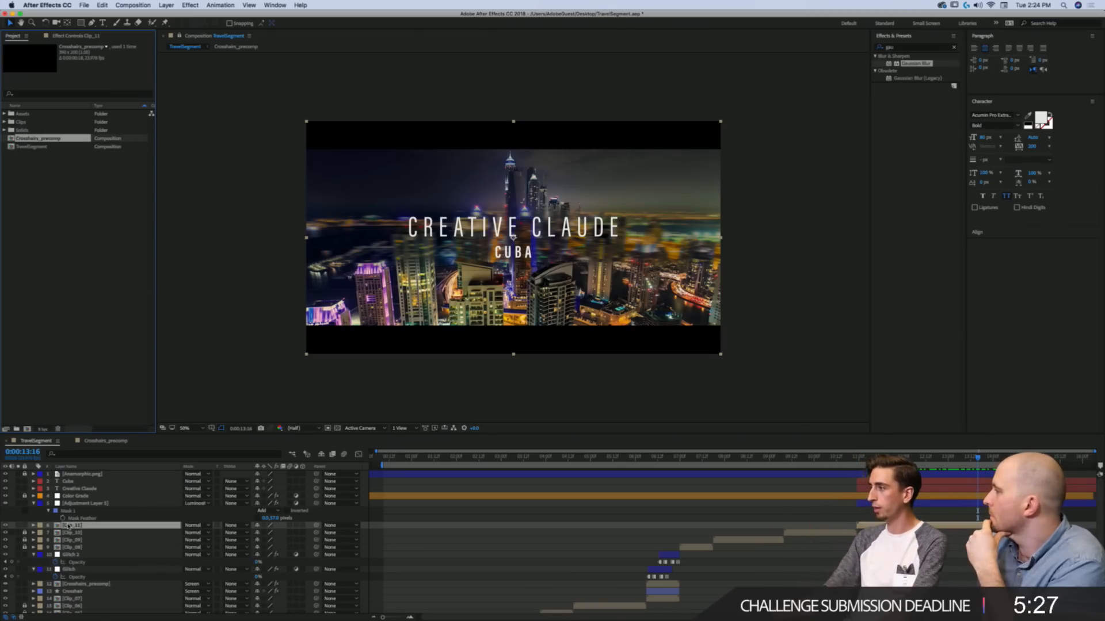
click(4, 122)
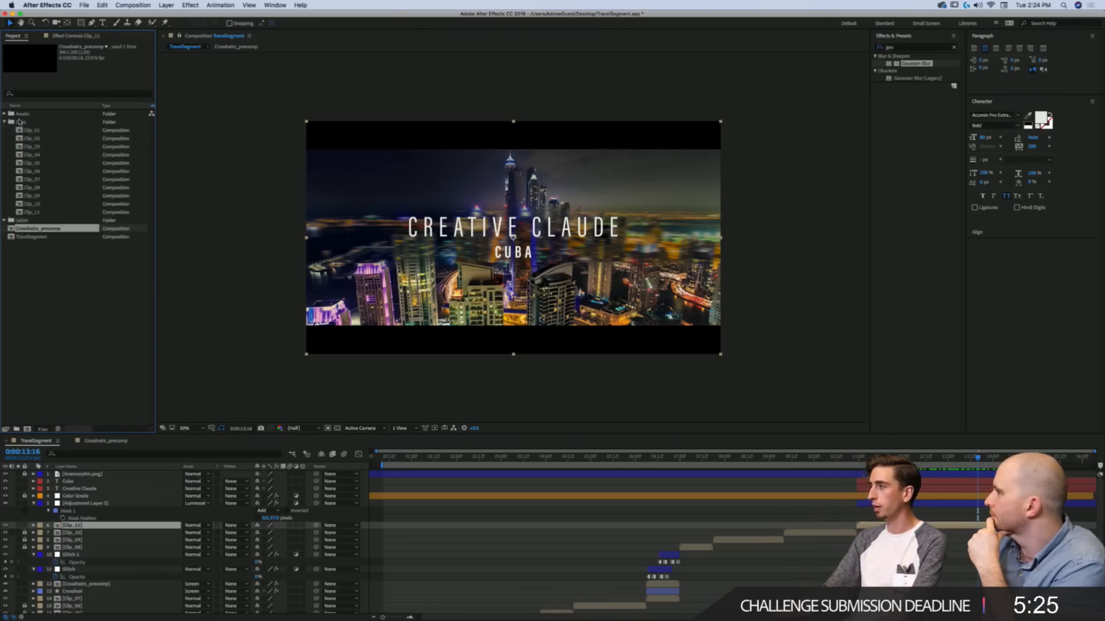
click(29, 123)
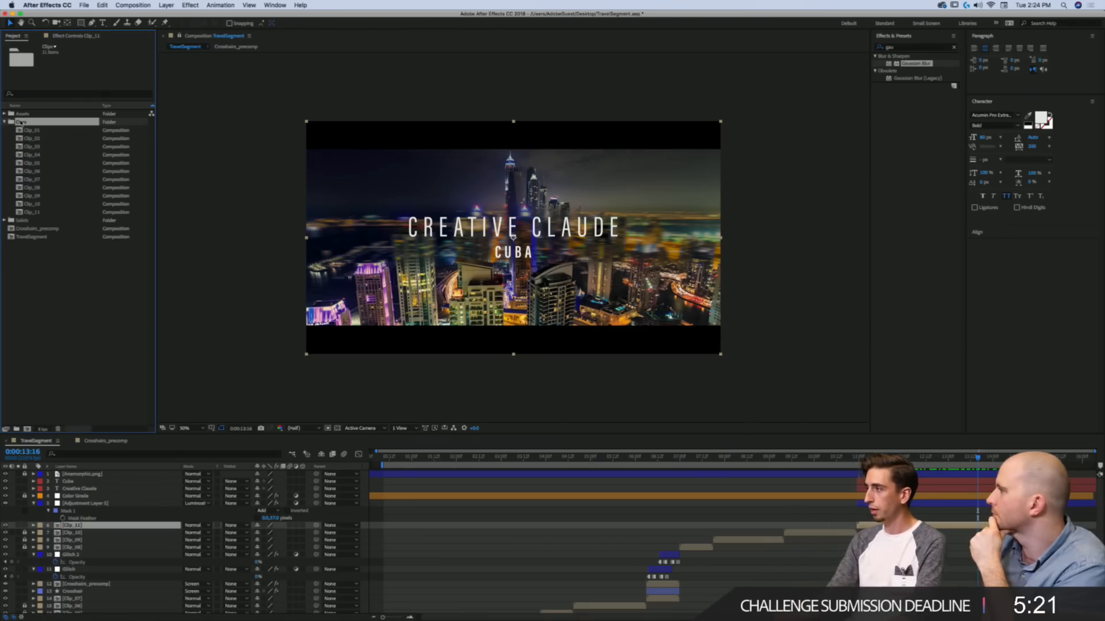
key(Return)
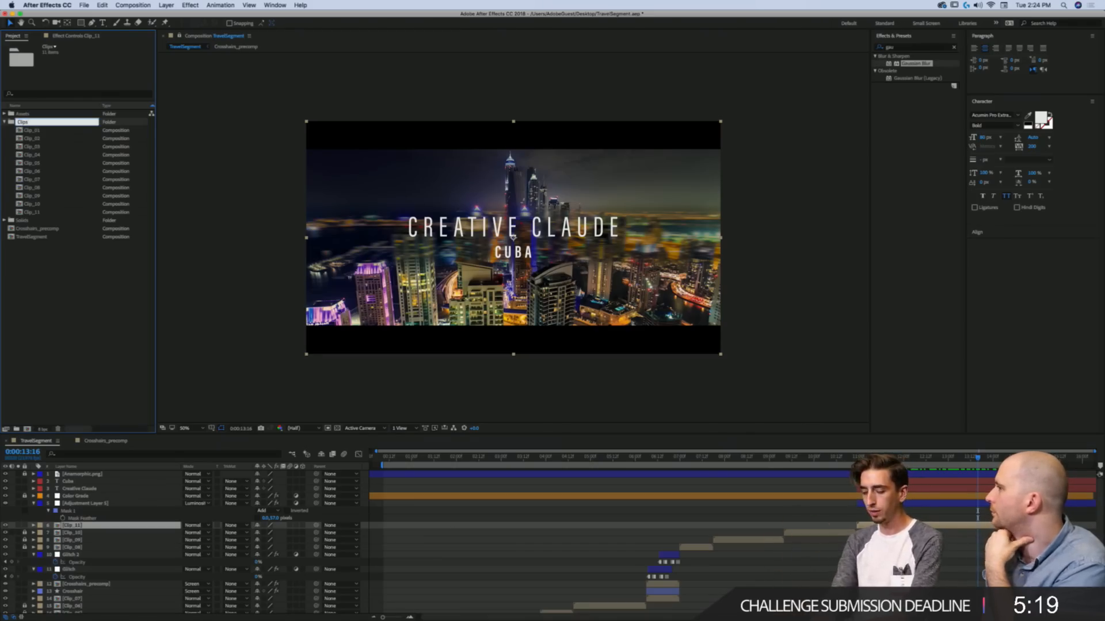
text(')
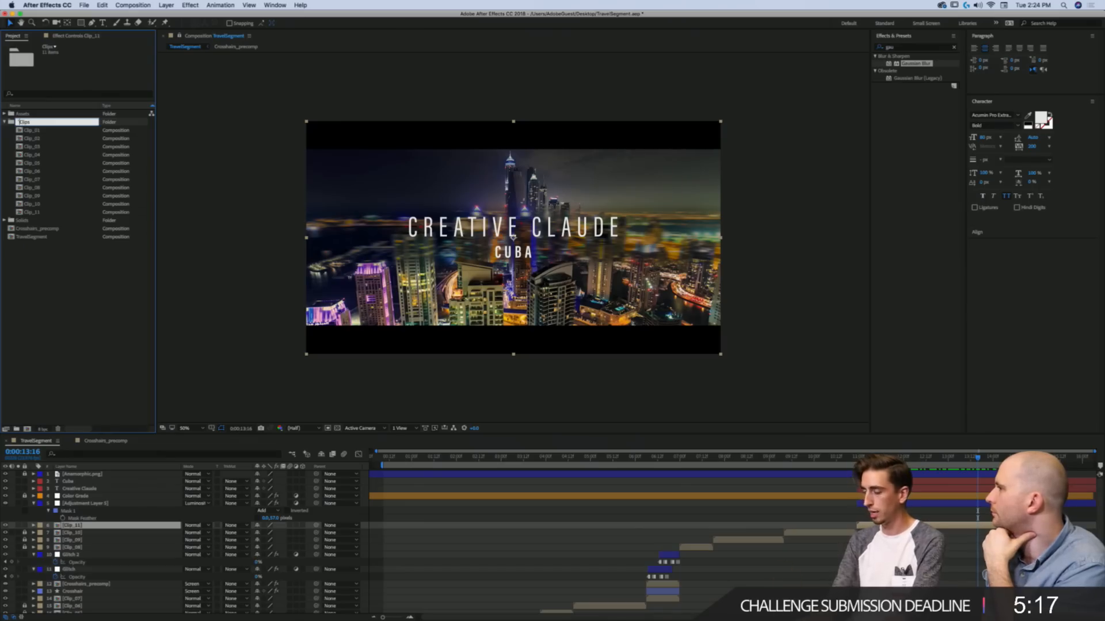
text(REPLACE THESE)
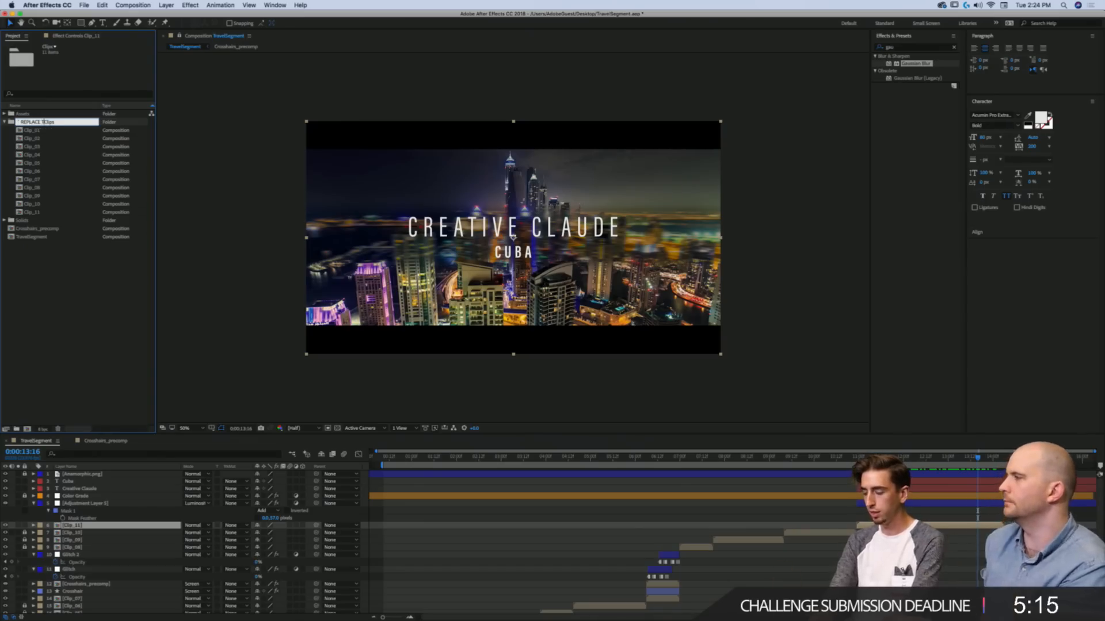
key(Return)
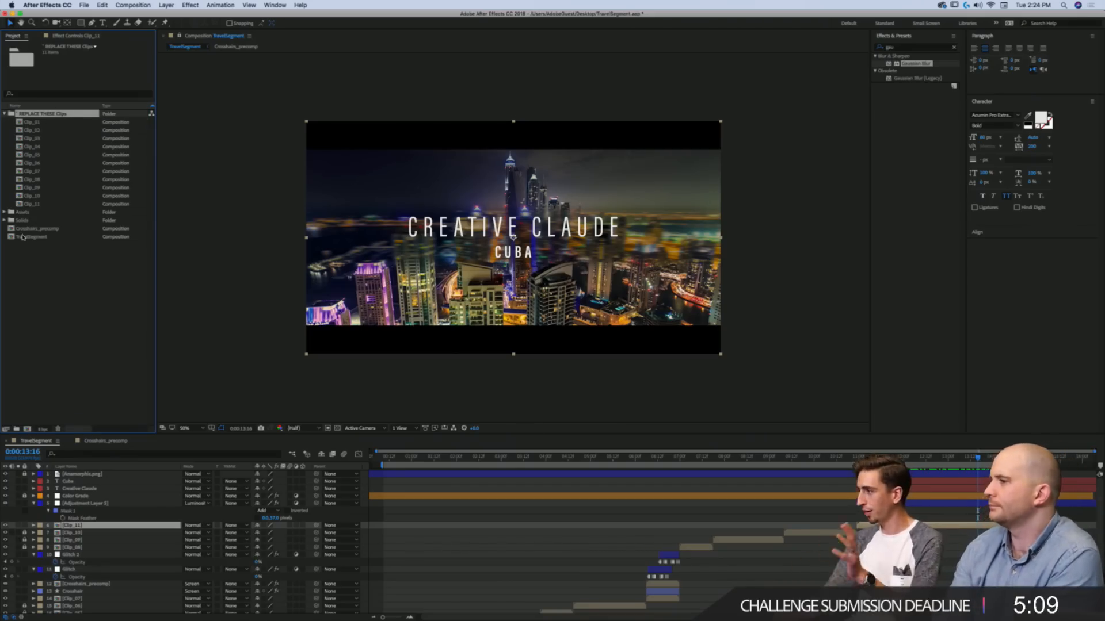
Step: Move the Solids folder and both loose compositions into the Assets folder, and rename that folder "DON'T TOUCH Assets"
drag(25, 245, 21, 214)
click(26, 215)
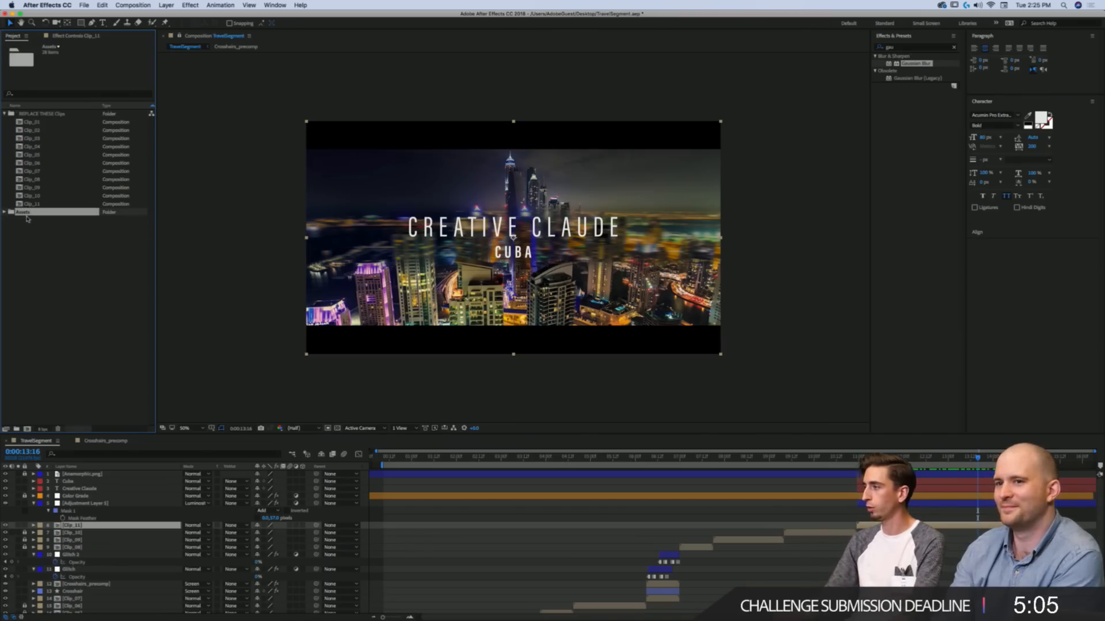
key(Return)
key(Left)
text(DON'T )
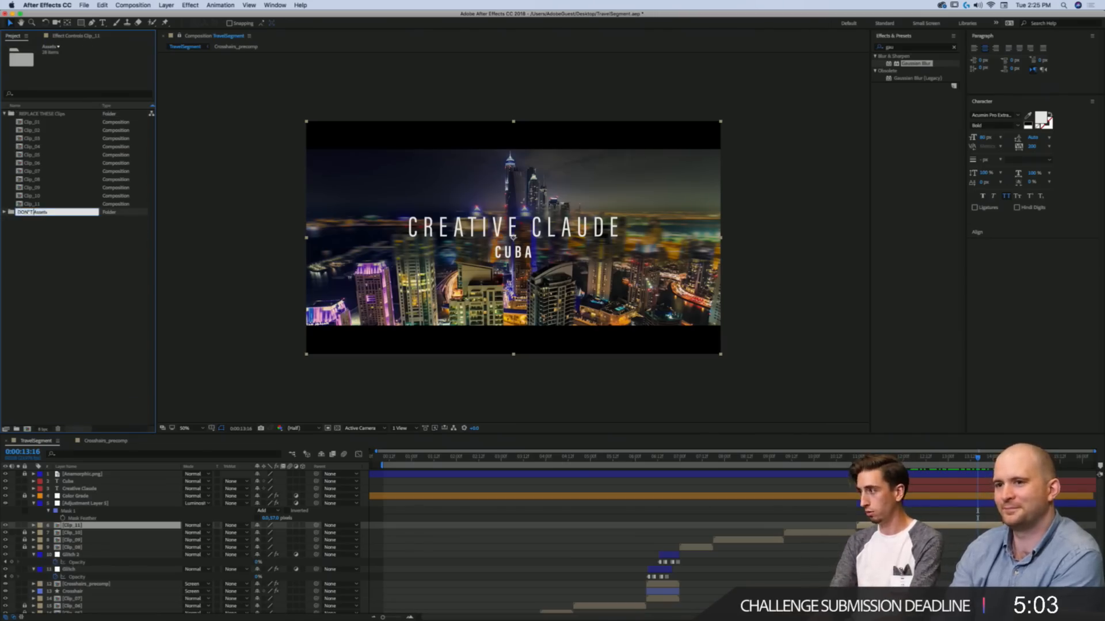
text(TOUCH)
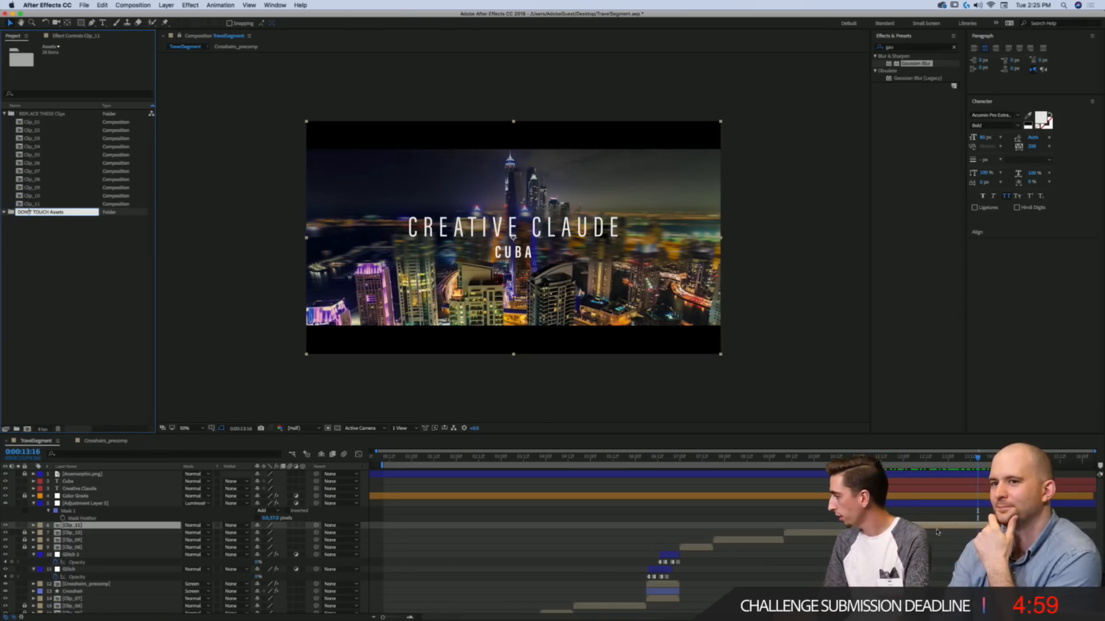
click(585, 507)
Step: Paste the rock-formation clip from the Premiere Pro timeline into the Clip_11 composition, without time remapping and with its duration extended
double_click(31, 204)
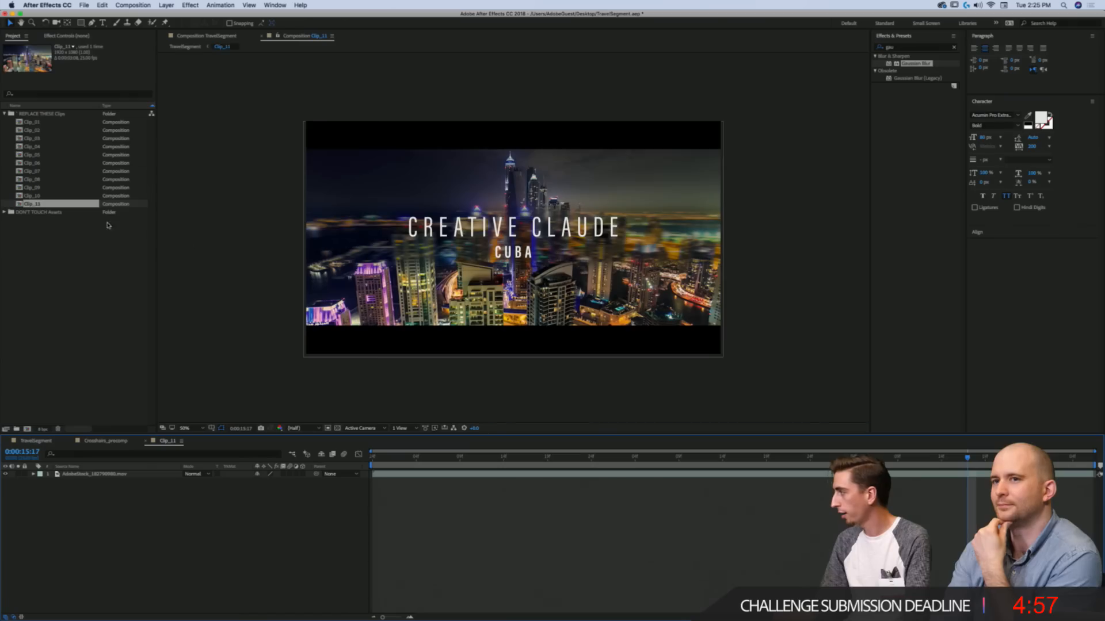
key(super+Tab)
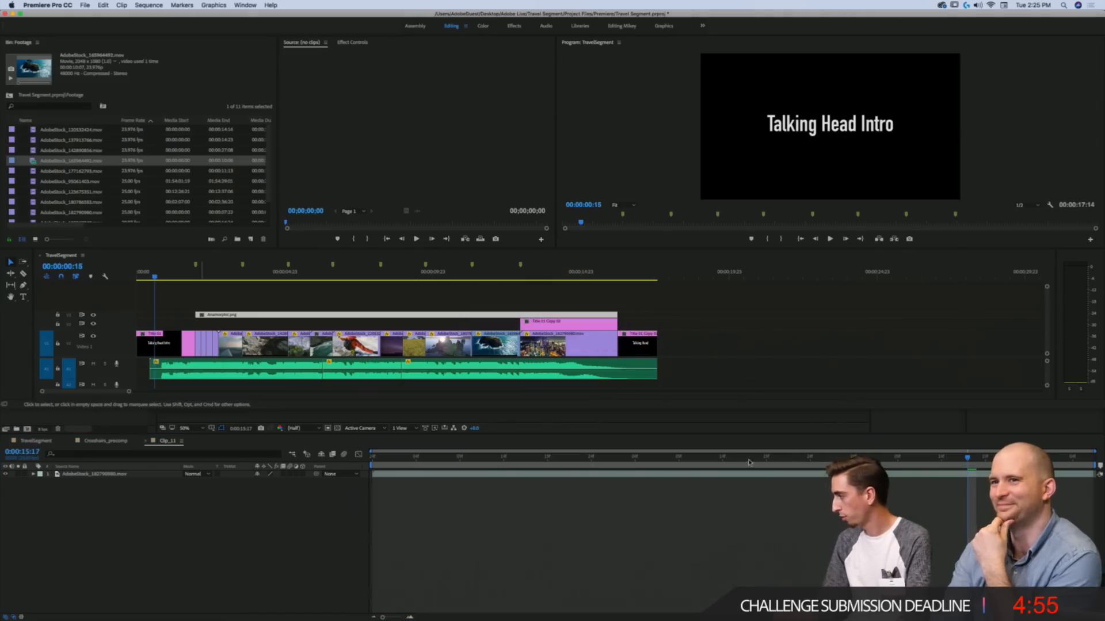
click(449, 281)
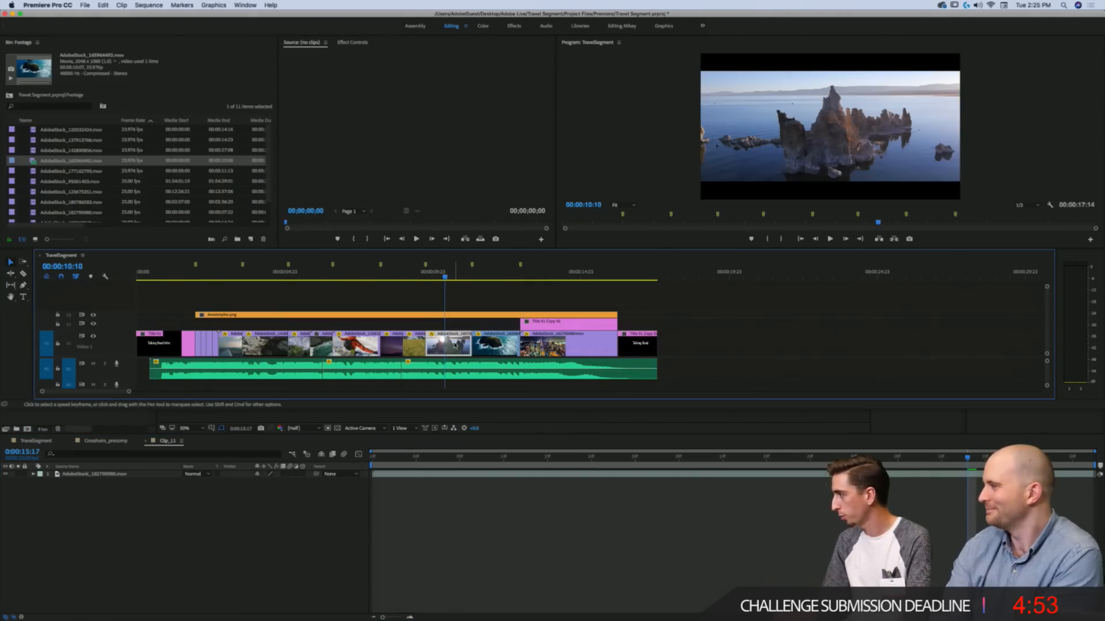
key(super+Tab)
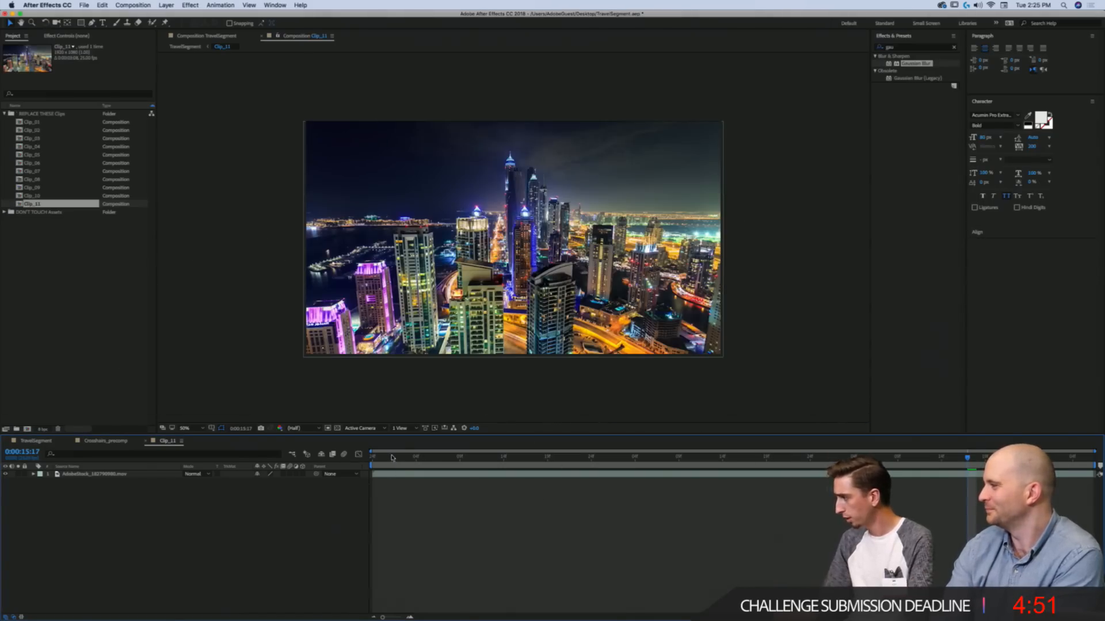
key(super+v)
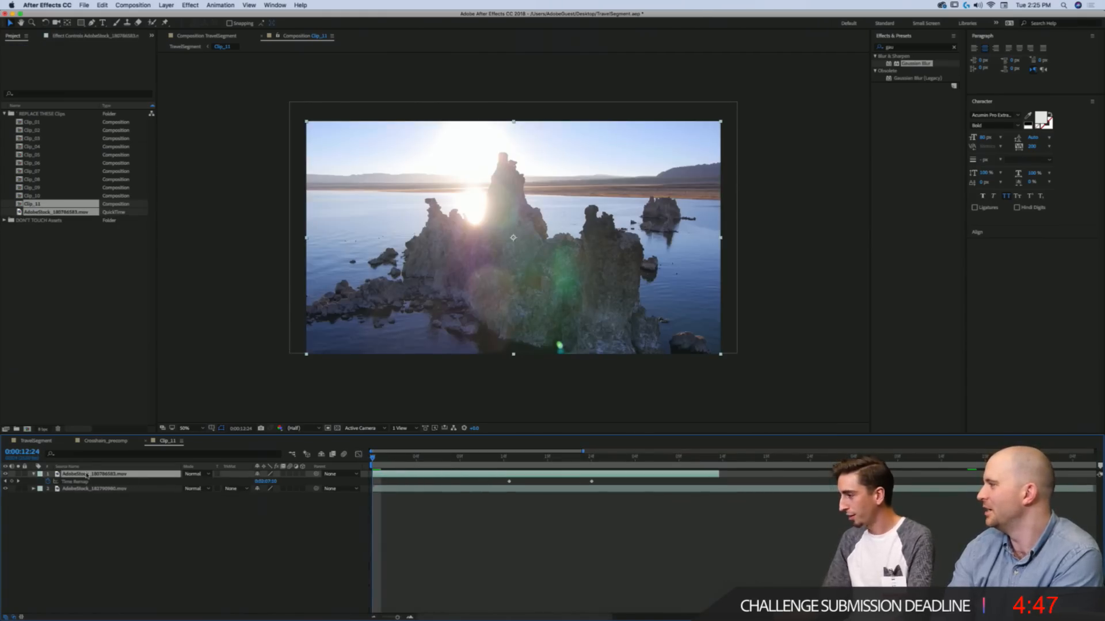
key(alt+super+t)
drag(731, 474, 892, 499)
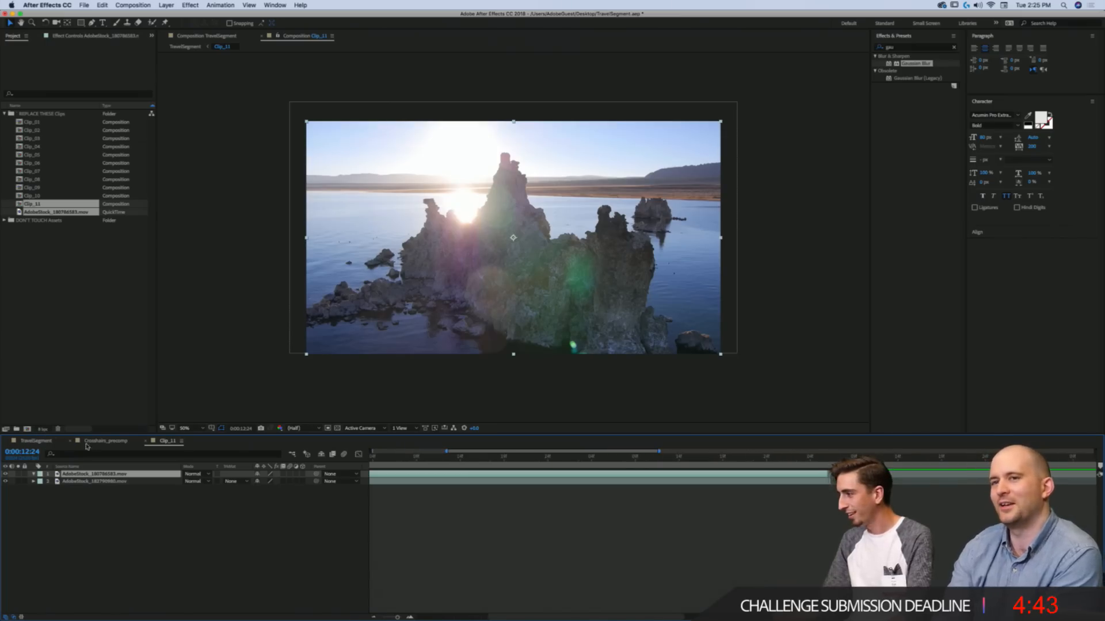
Step: Return to the TravelSegment composition, close Crosshairs_precomp and scrub the end titles to check the band over the new footage
click(37, 440)
click(69, 441)
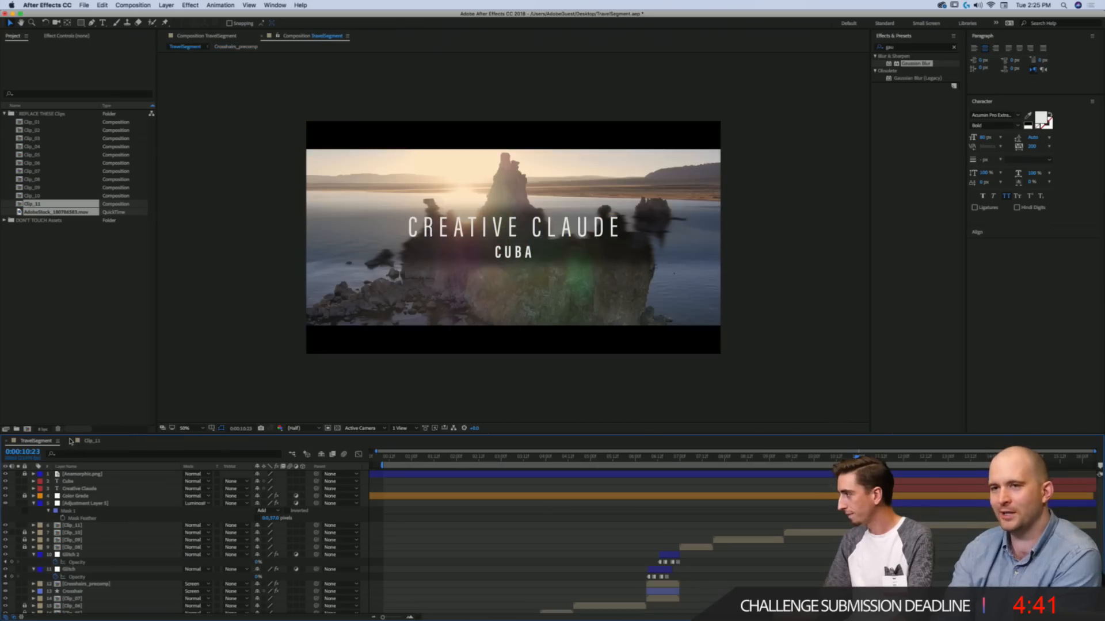
drag(863, 457, 1001, 447)
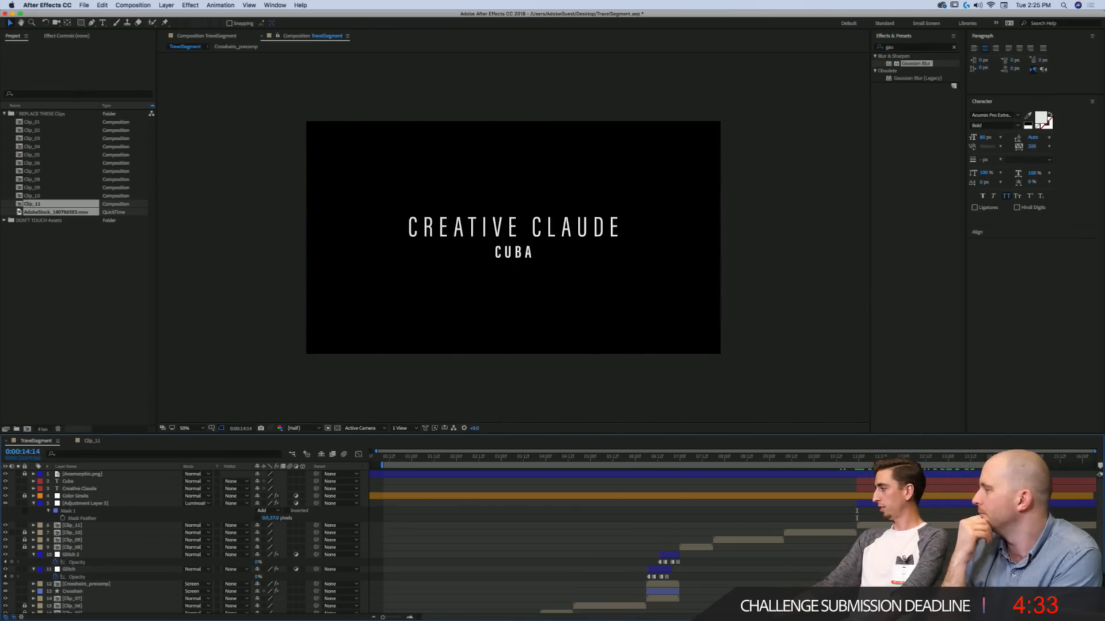
click(858, 455)
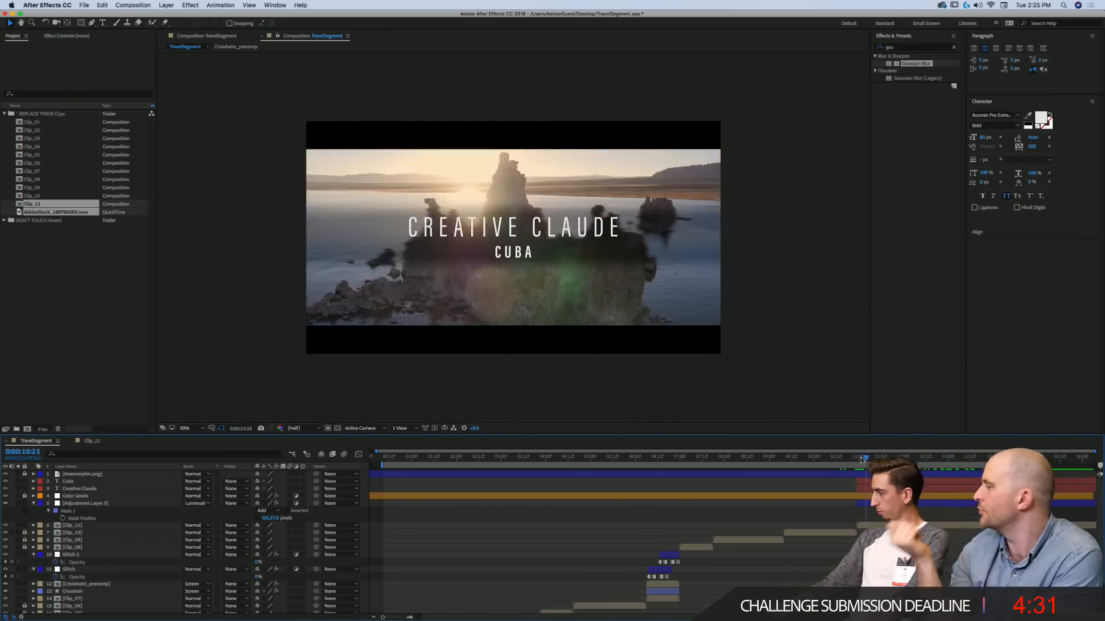
drag(857, 455, 959, 457)
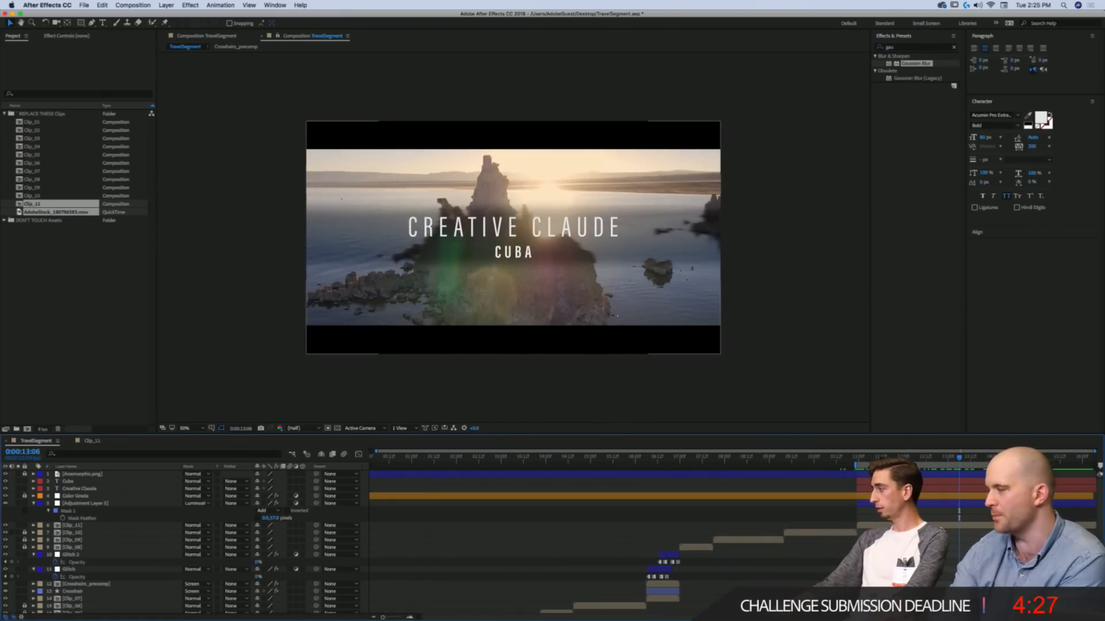
Step: Raise the upper point of the band adjustment layer's curve slightly to lighten its highlights
click(932, 504)
click(71, 37)
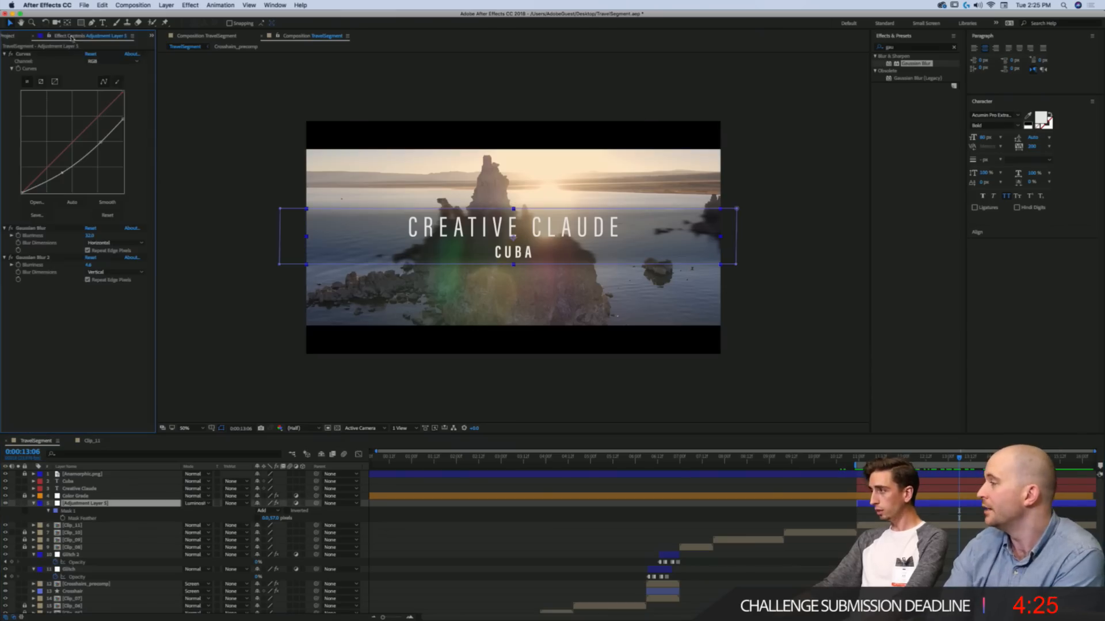
drag(101, 141, 101, 138)
click(578, 559)
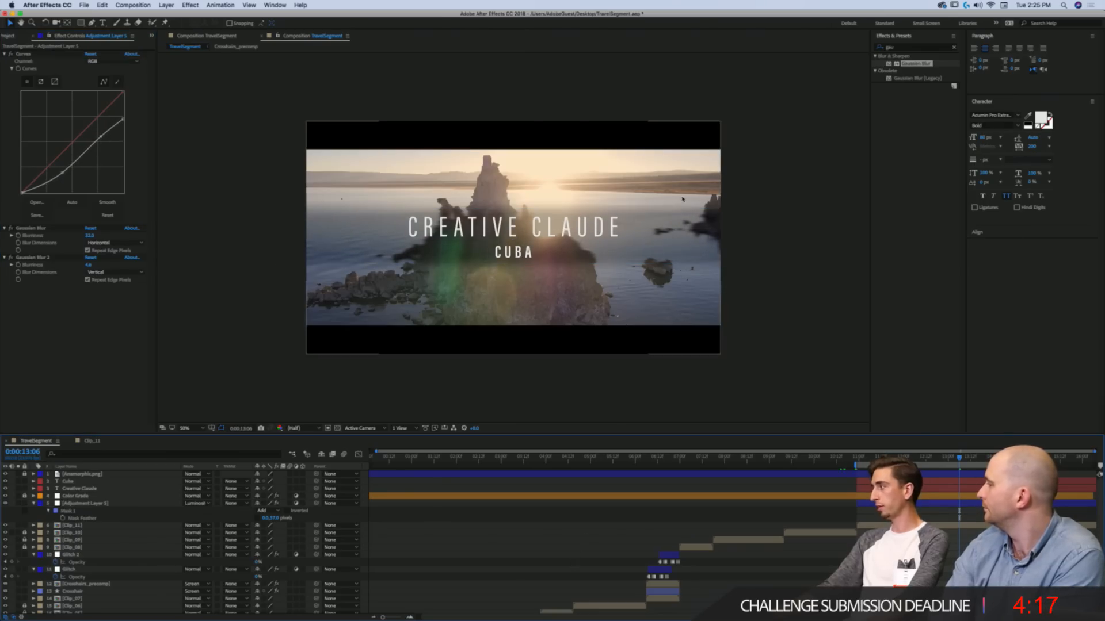
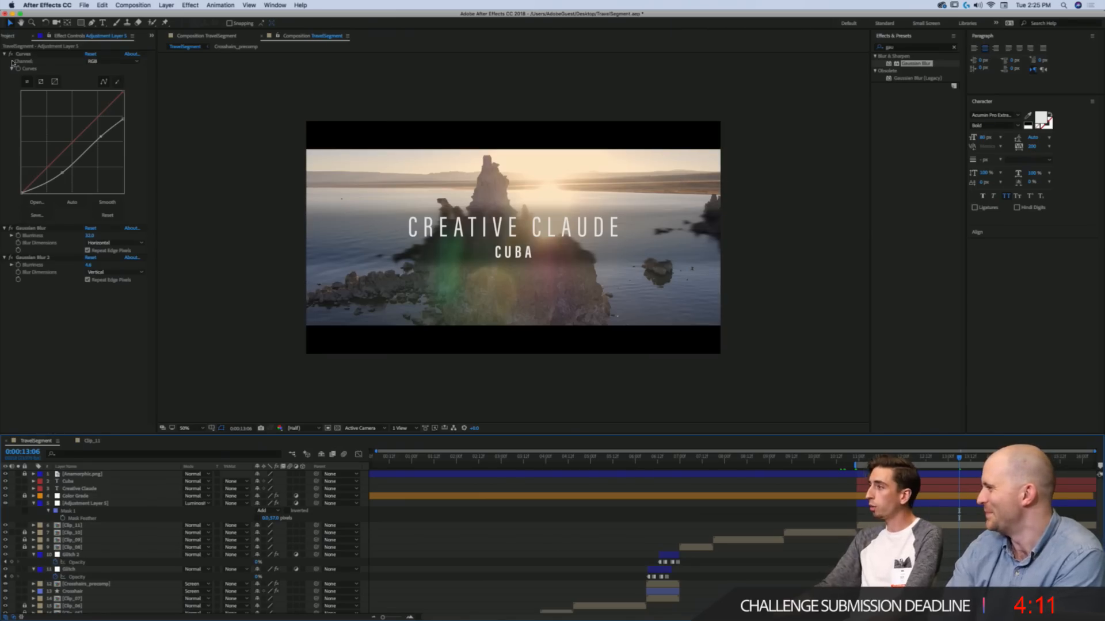
Step: Greatly increase the band's horizontal blur, and reset its curve to a straight line with only the white endpoint lowered
drag(89, 235, 121, 236)
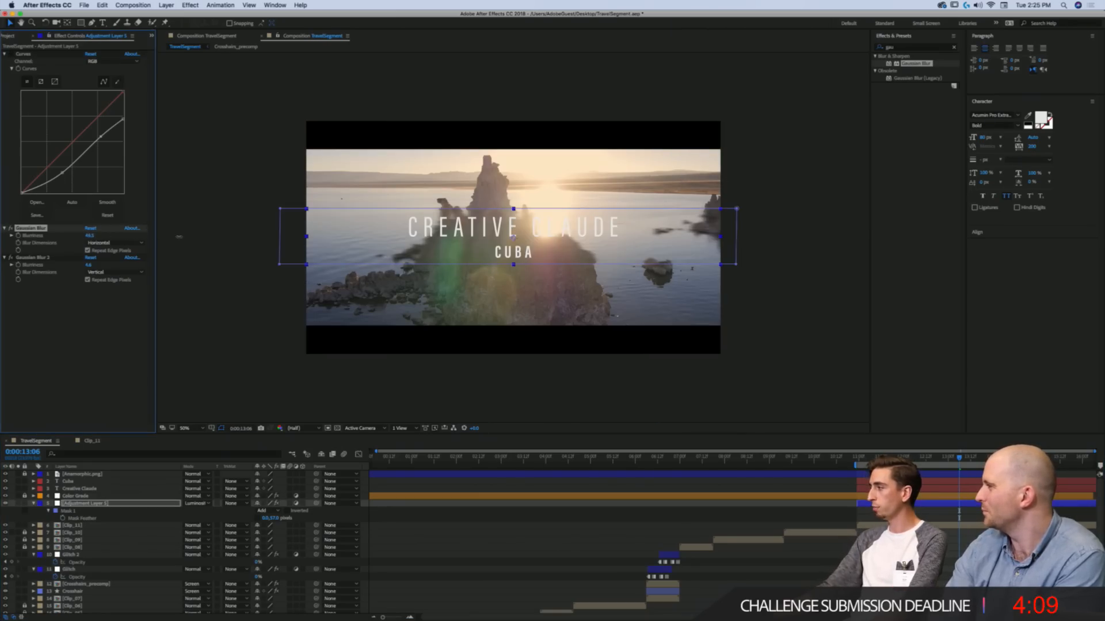
click(10, 54)
click(91, 53)
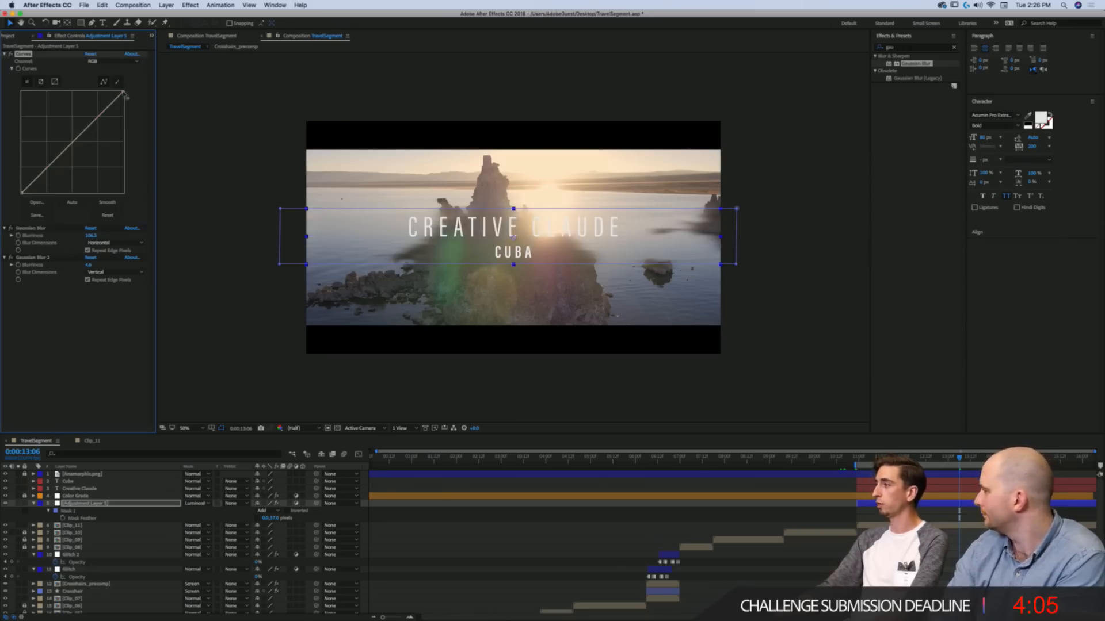
drag(124, 92, 140, 109)
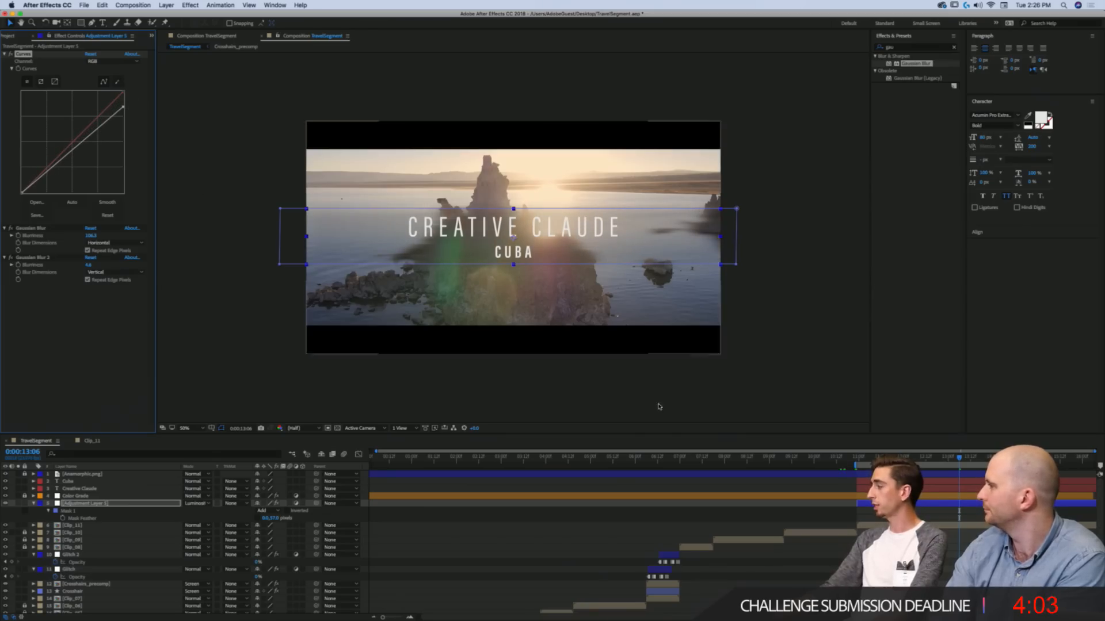
Step: Find the Drop Shadow effect and apply it to both the "Cuba" and "Creative Claude" title layers
click(868, 482)
shift+click(867, 489)
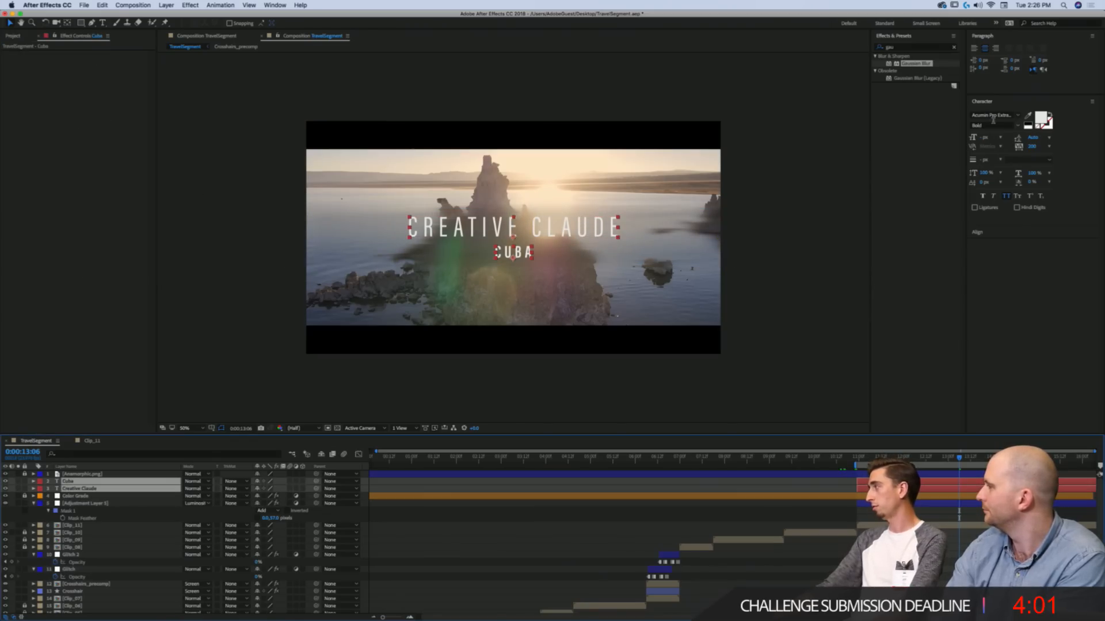
click(902, 48)
text(drop s)
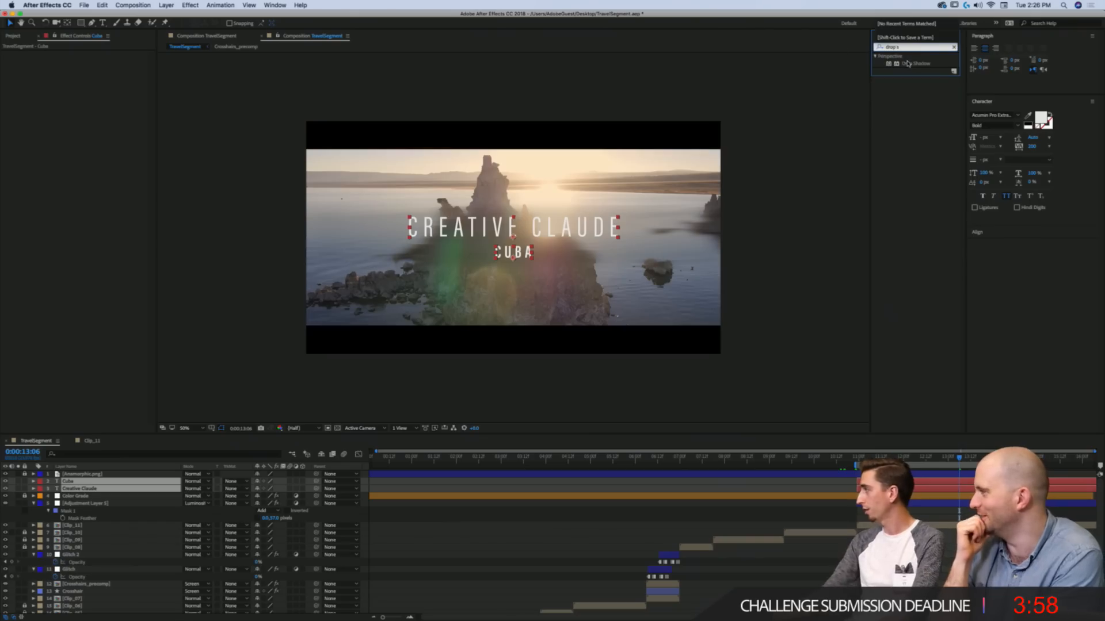
double_click(909, 63)
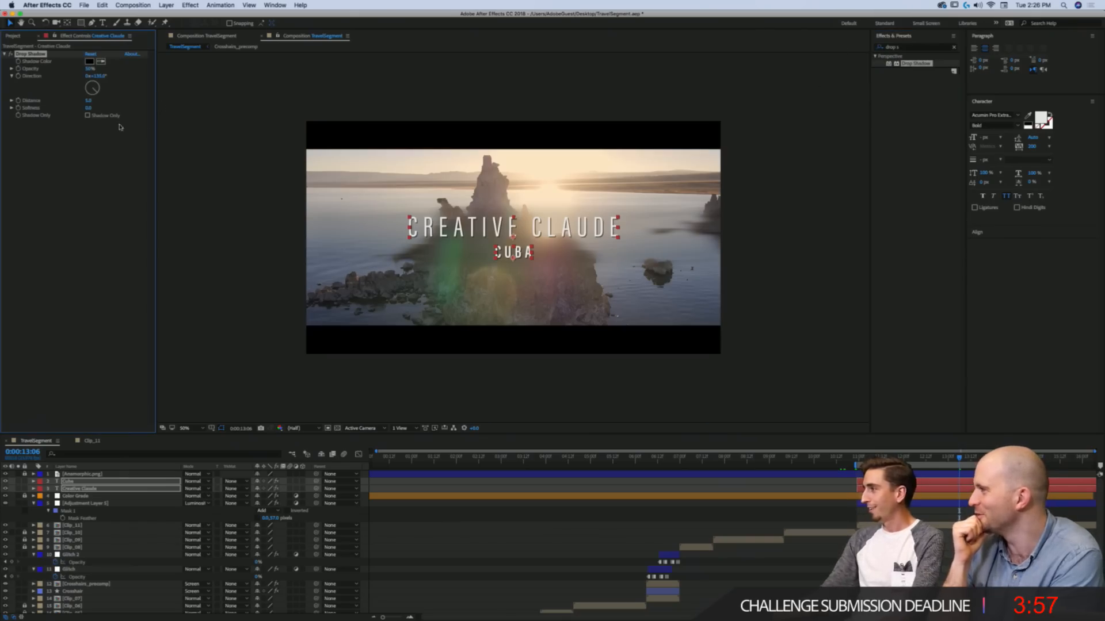
Step: Greatly soften the drop shadow on both the "Cuba" and "Creative Claude" titles and adjust its opacity
drag(88, 108, 123, 70)
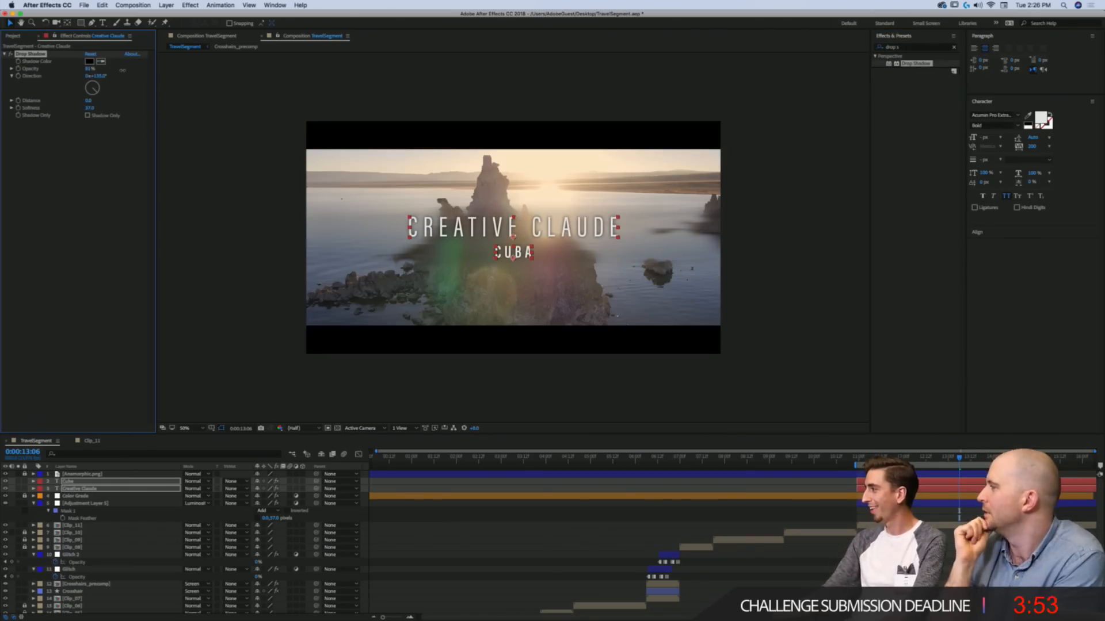
drag(90, 108, 106, 108)
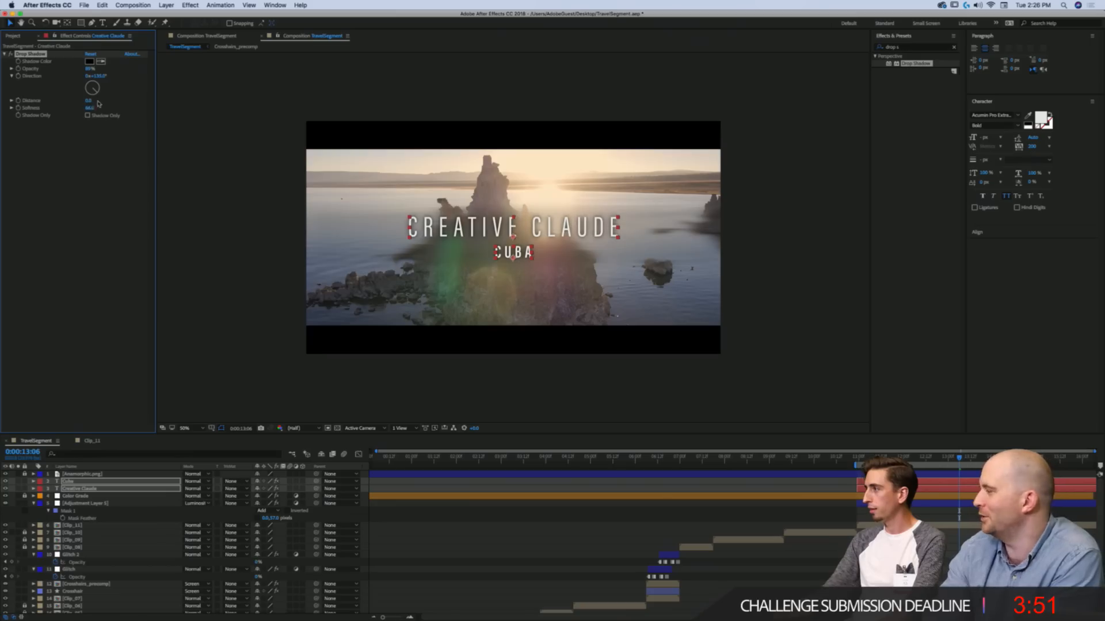
drag(88, 71, 59, 70)
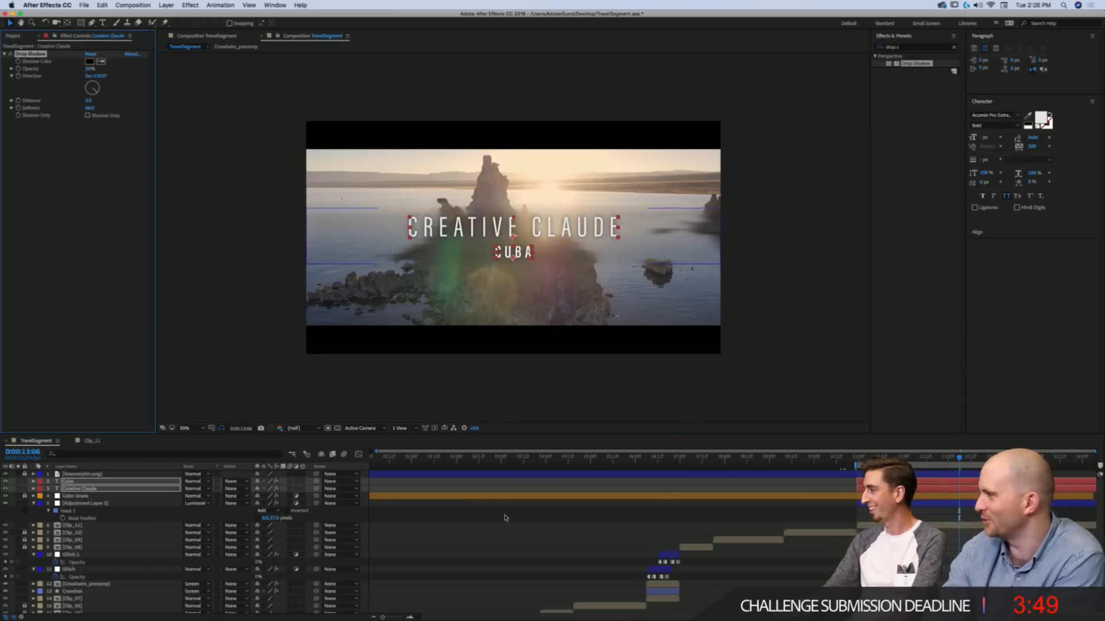
Step: Swap the lake footage in Clip_11 for the night city skyline and return to the TravelSegment composition
click(596, 532)
click(92, 440)
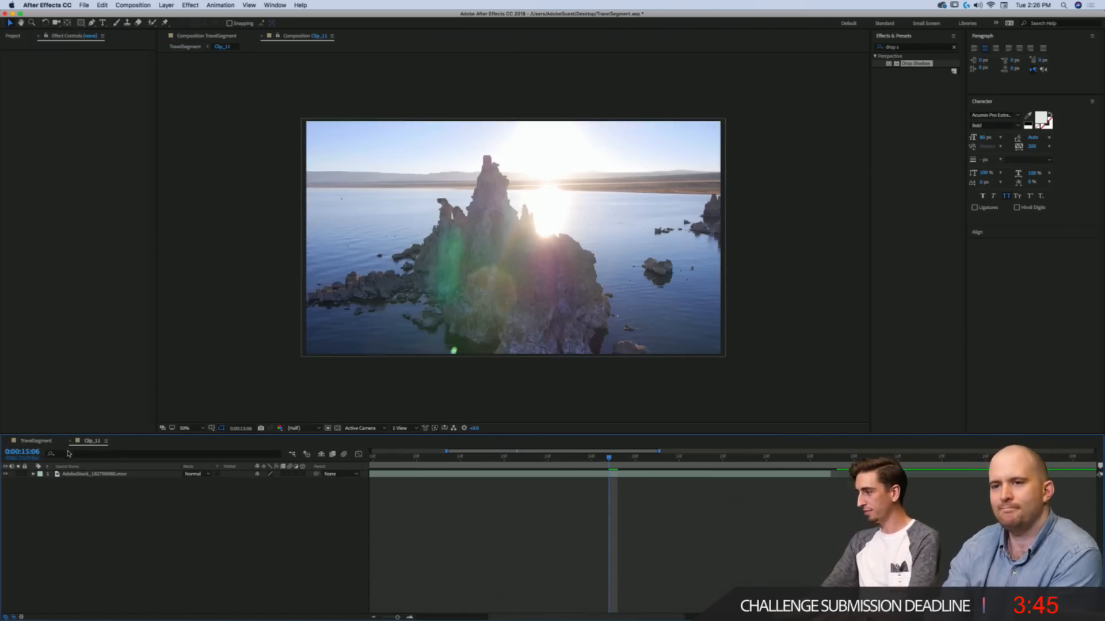
click(35, 441)
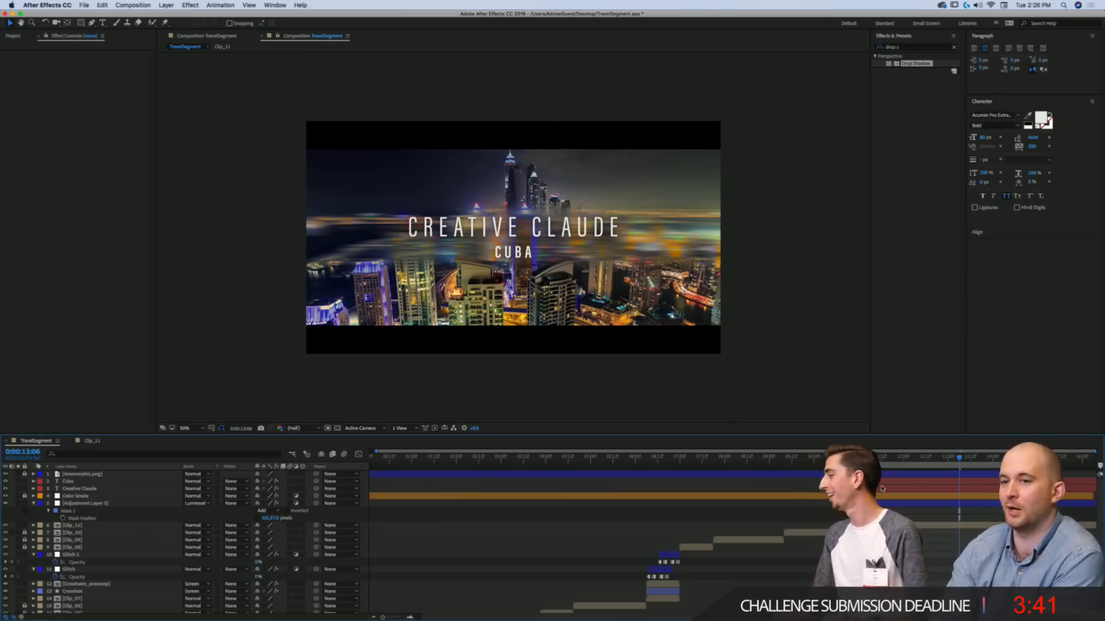
Step: On the band adjustment layer, strongly reduce the horizontal Gaussian blur and lower the middle of the curve slightly to darken the midtones
click(484, 228)
click(498, 252)
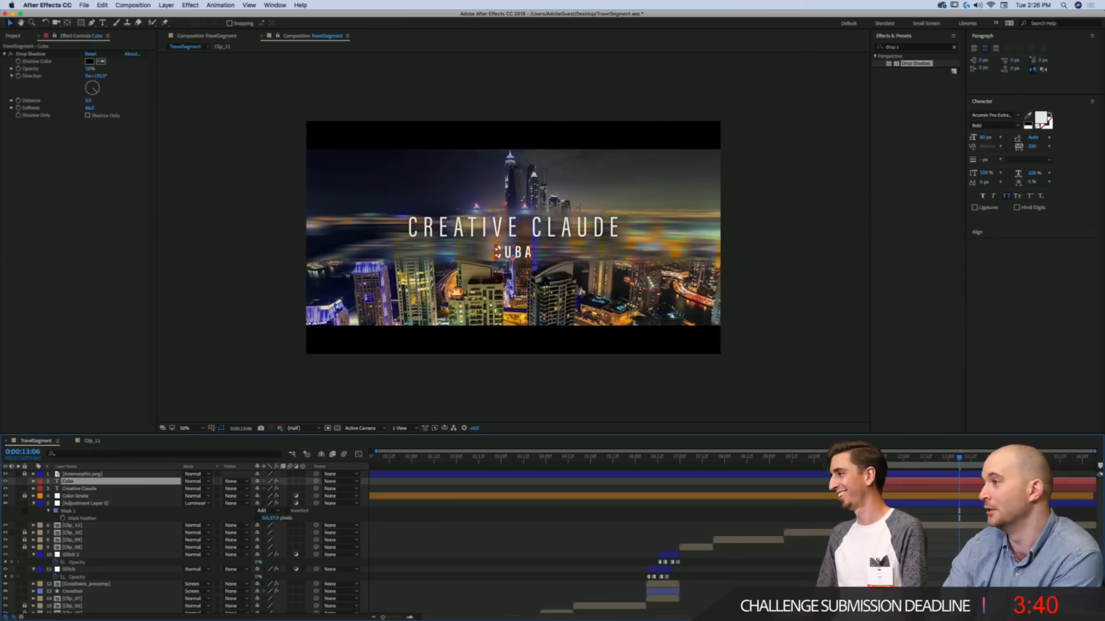
click(893, 503)
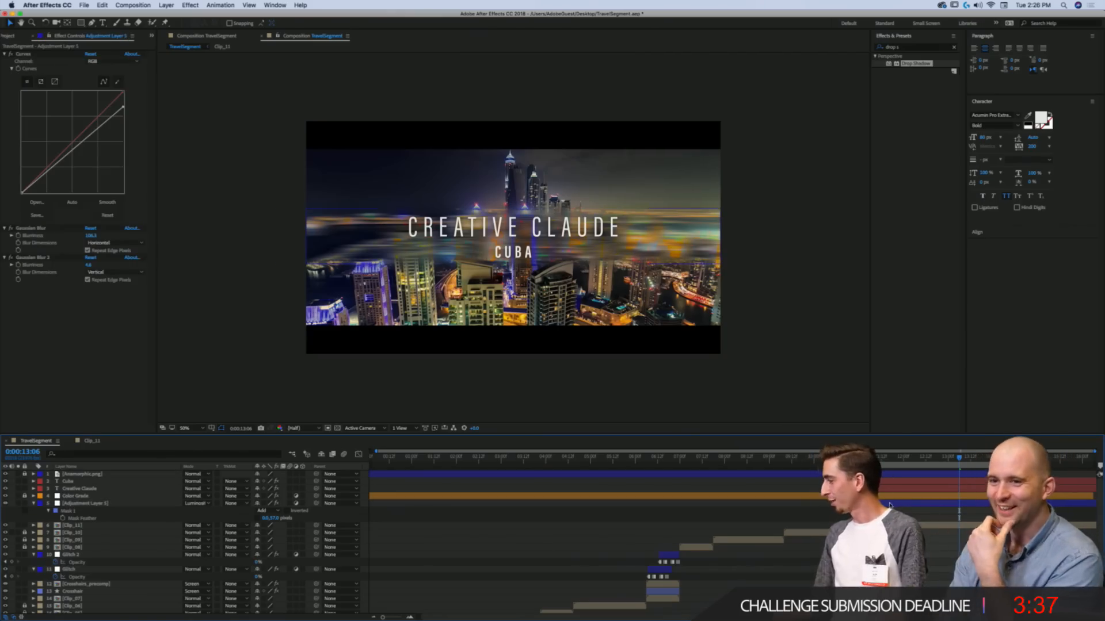
click(639, 245)
drag(89, 235, 50, 235)
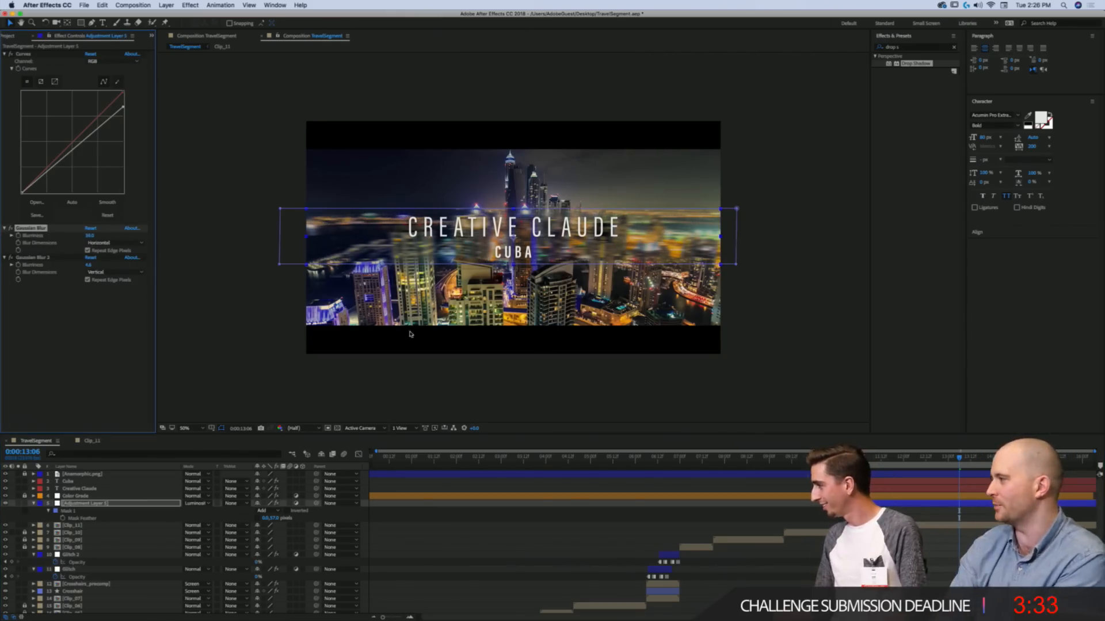
drag(81, 140, 85, 144)
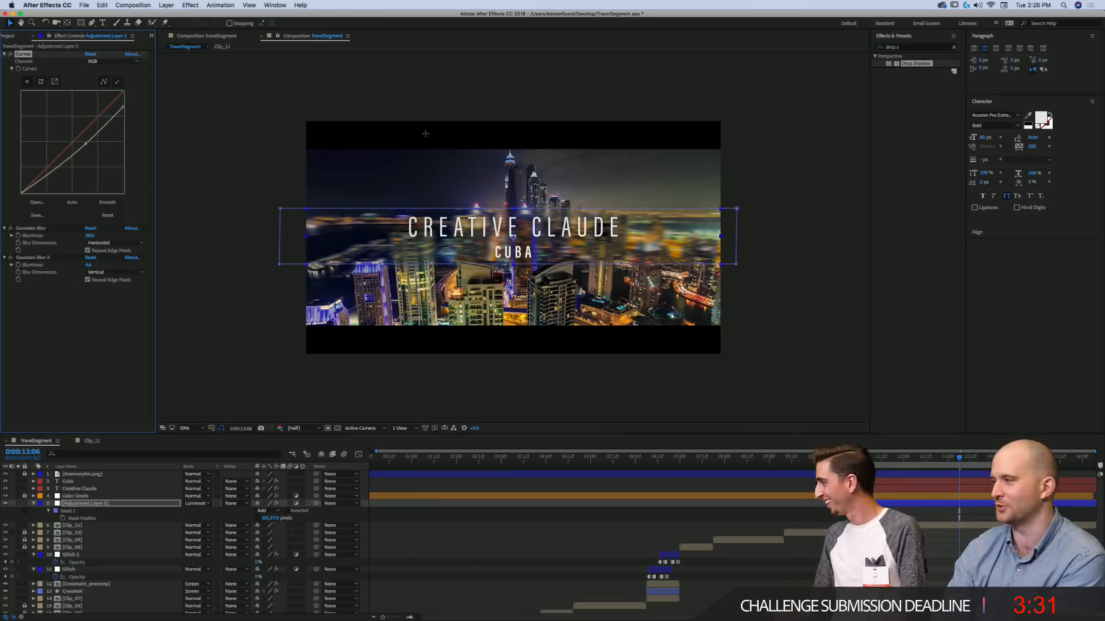
Step: Find the Tint effect and apply it to the band adjustment layer below the blurs, with only a partial tint amount
drag(911, 47, 828, 46)
text(tint)
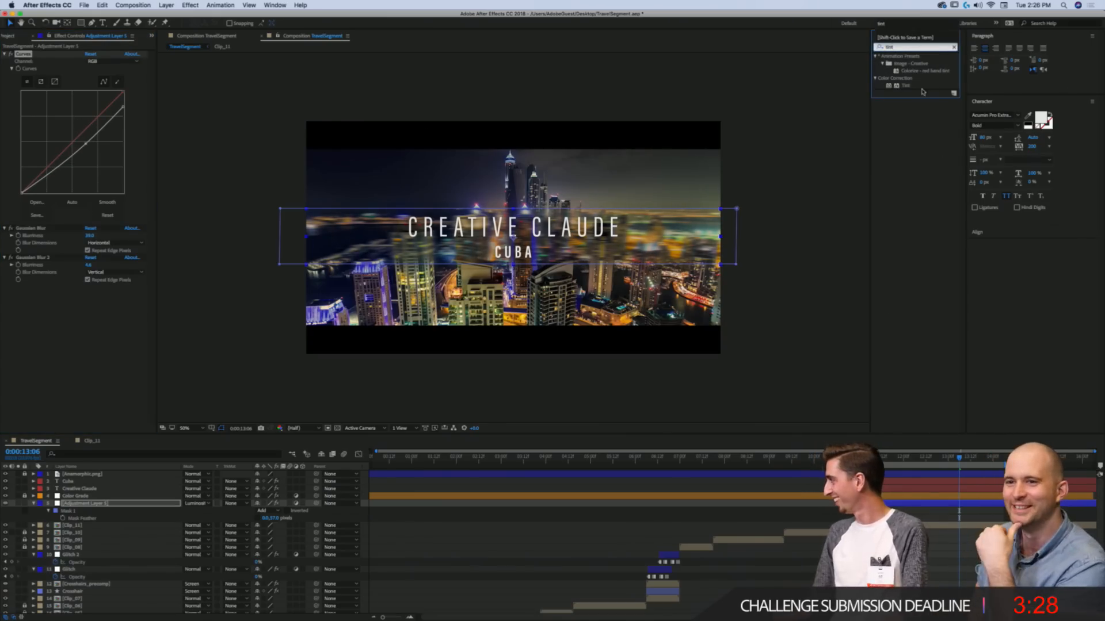
drag(905, 85, 46, 294)
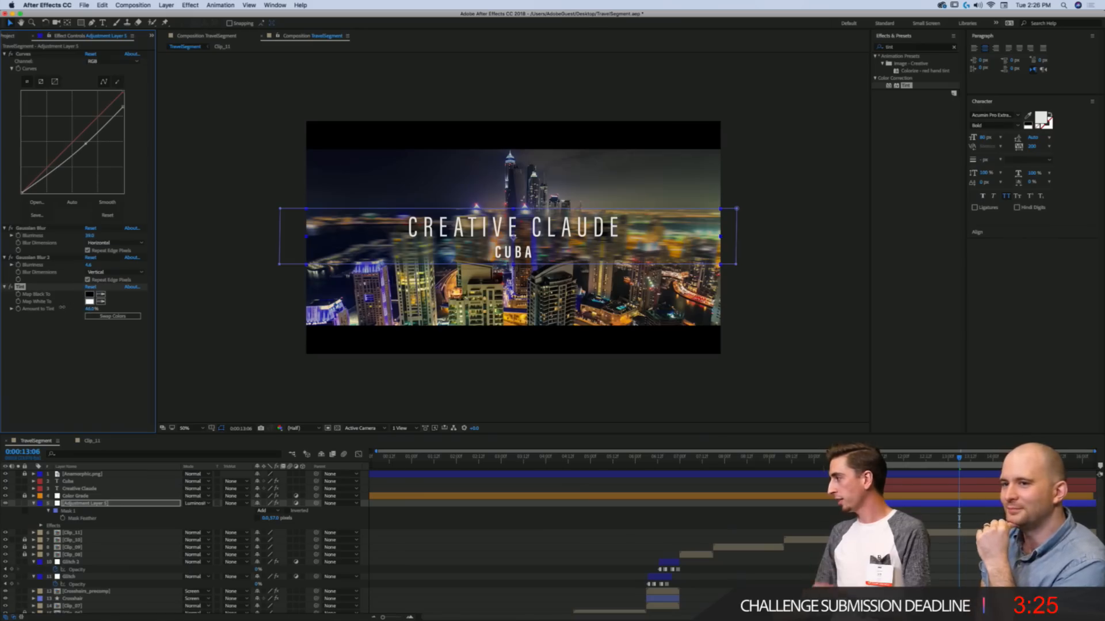
Step: Check the drop shadow on both title layers, leave "Cuba" selected and switch to the Essential Graphics workspace
click(69, 481)
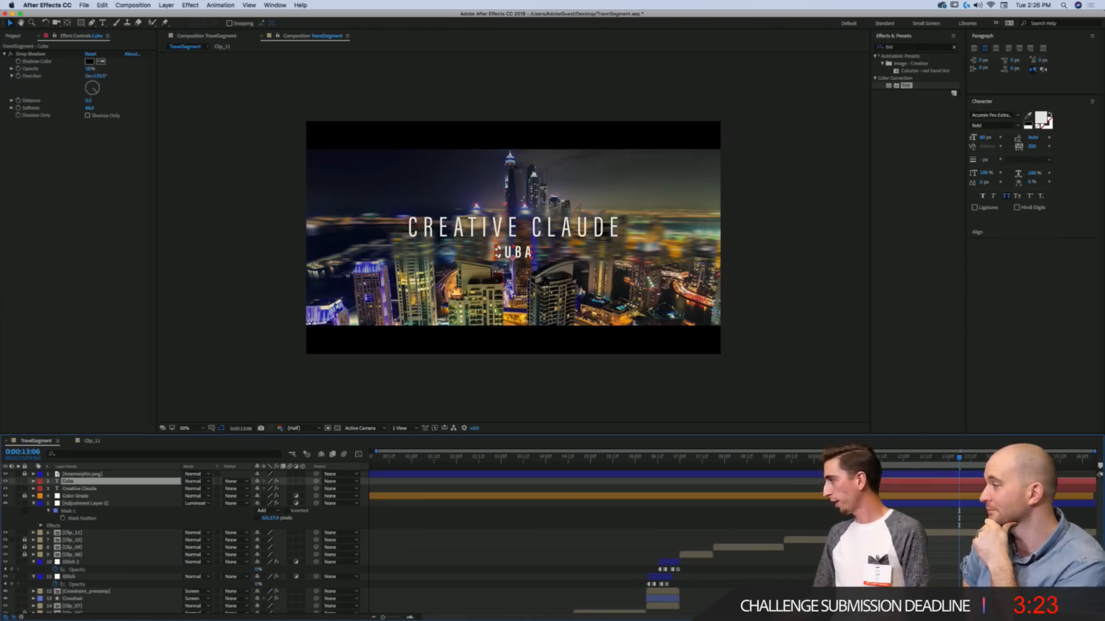
click(80, 489)
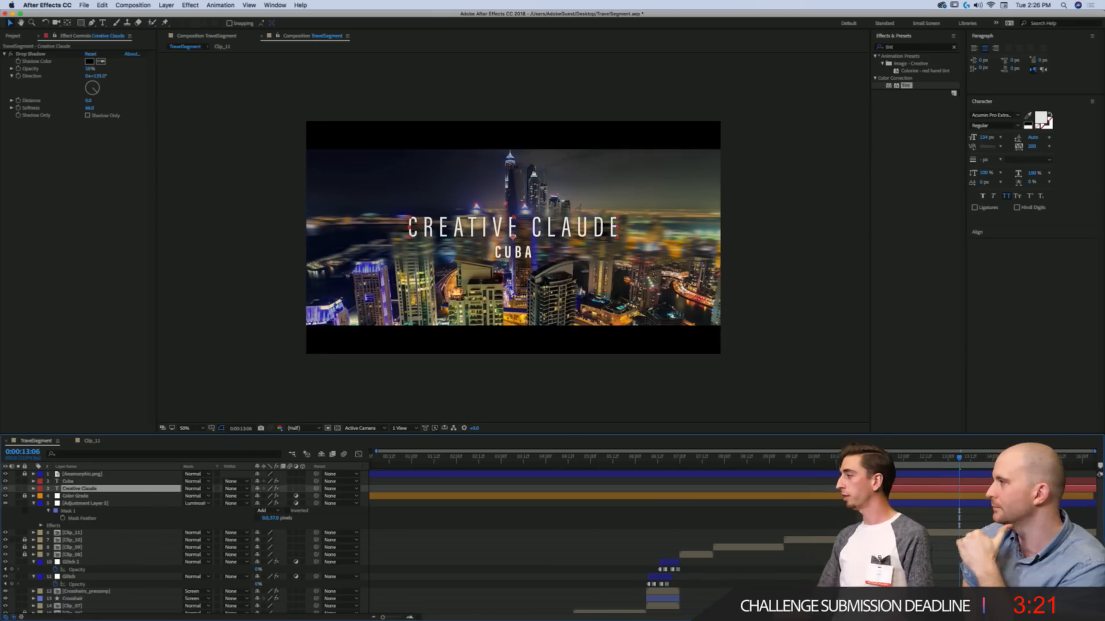
click(69, 482)
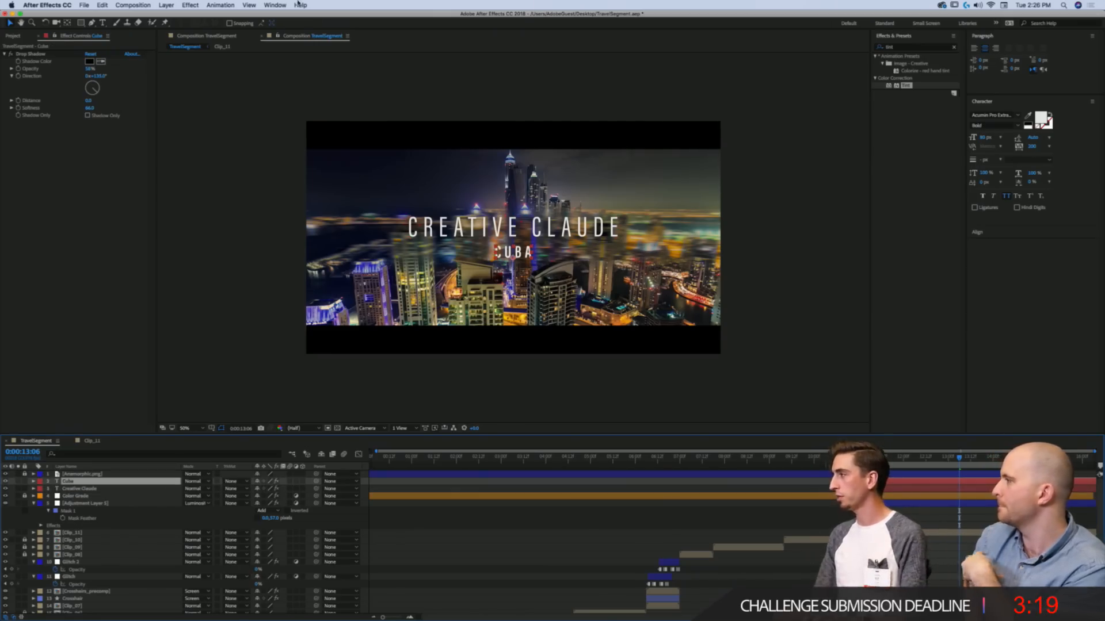
click(276, 6)
mouse_move(345, 16)
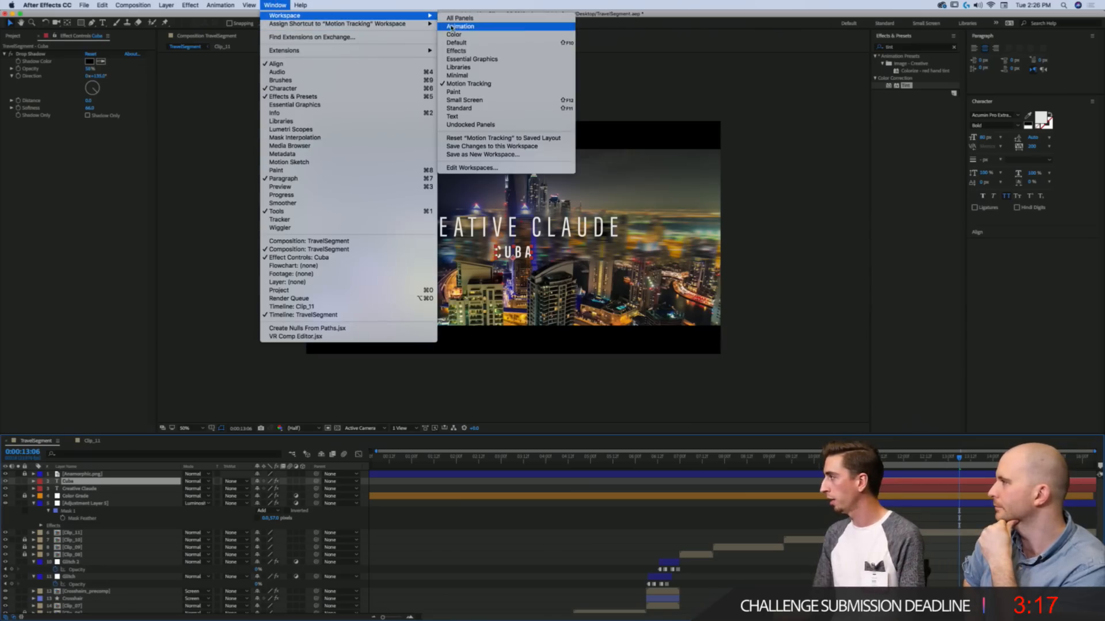
click(473, 59)
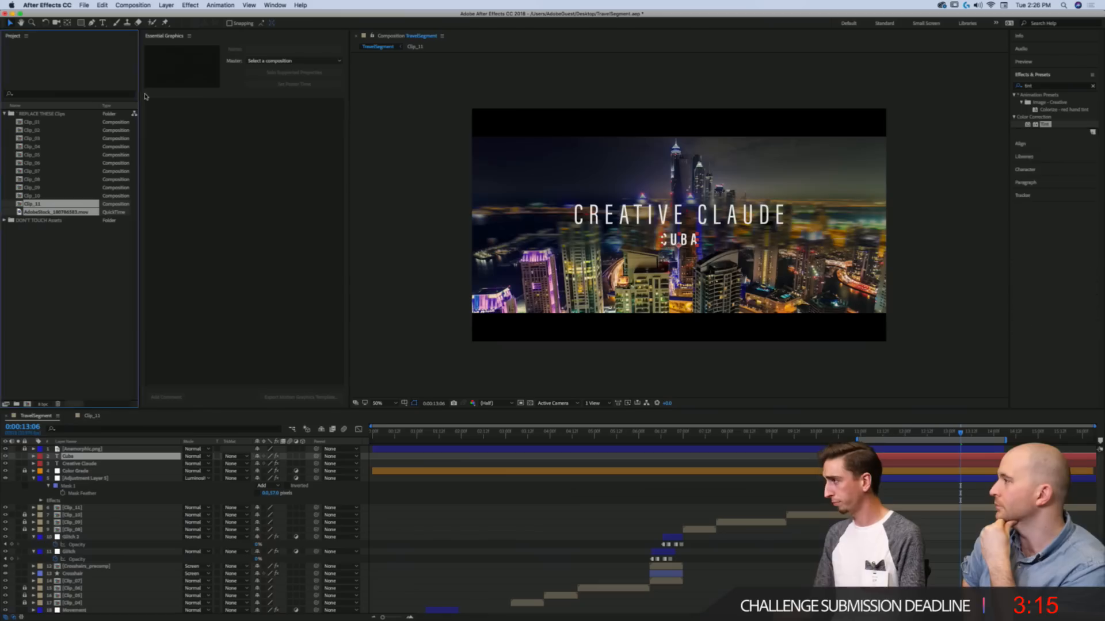
Step: Add the "Cuba" layer's Source Text property to the TravelSegment Essential Graphics template, keeping the control's name
click(35, 460)
click(34, 458)
click(41, 464)
drag(71, 472, 196, 210)
click(157, 105)
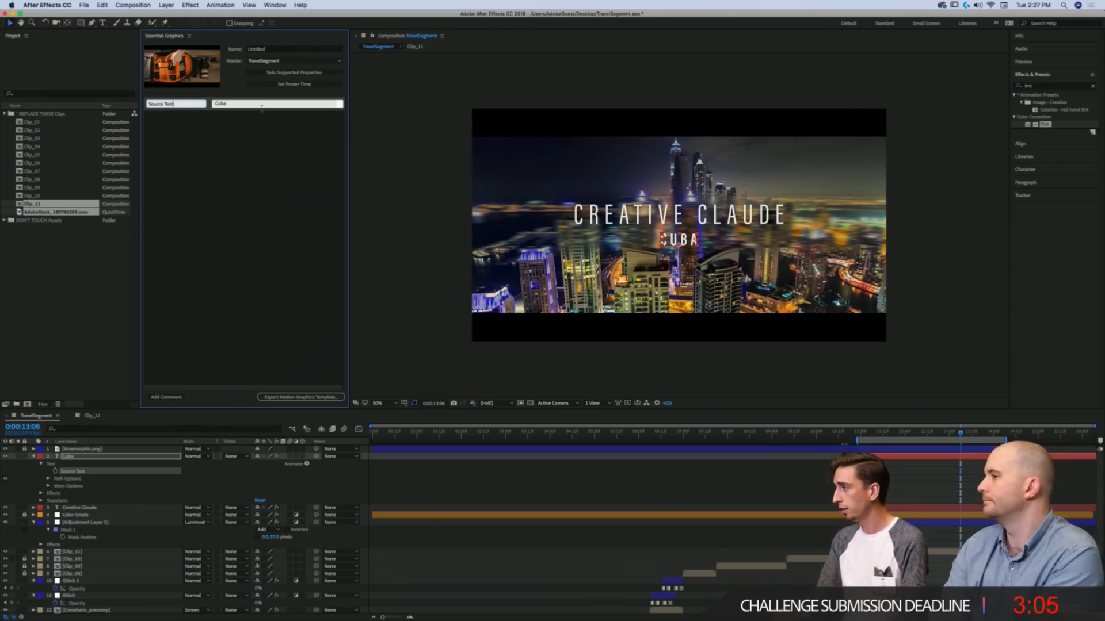
key(Return)
Step: Set the template's Source Text control to "Paris" and collapse the expanded layer properties in the timeline
click(232, 104)
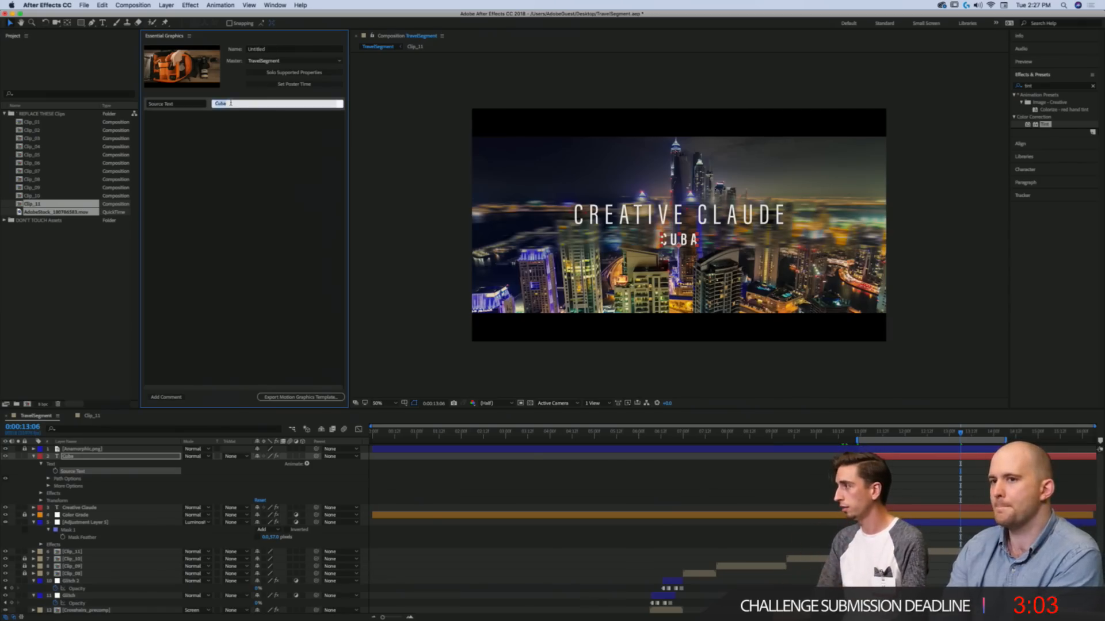
text(P)
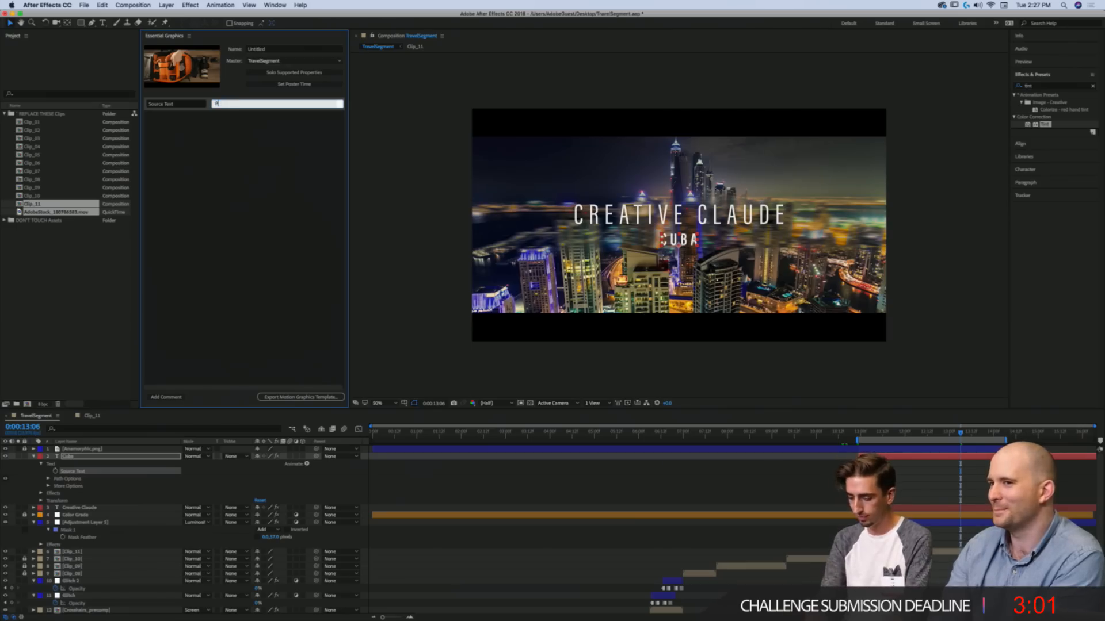
text(aris)
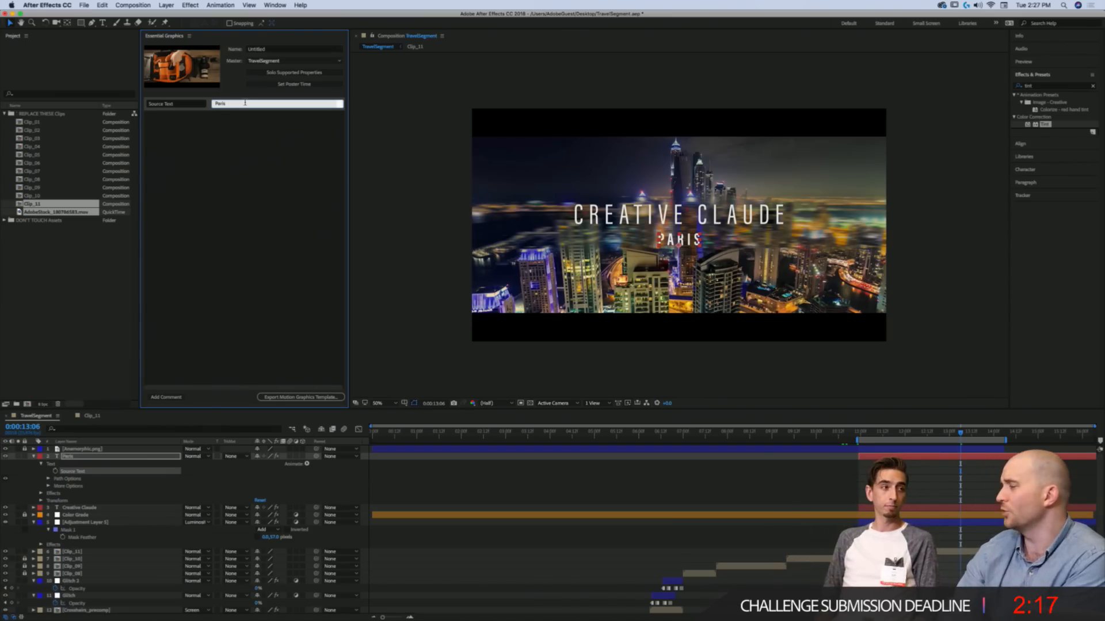
click(434, 502)
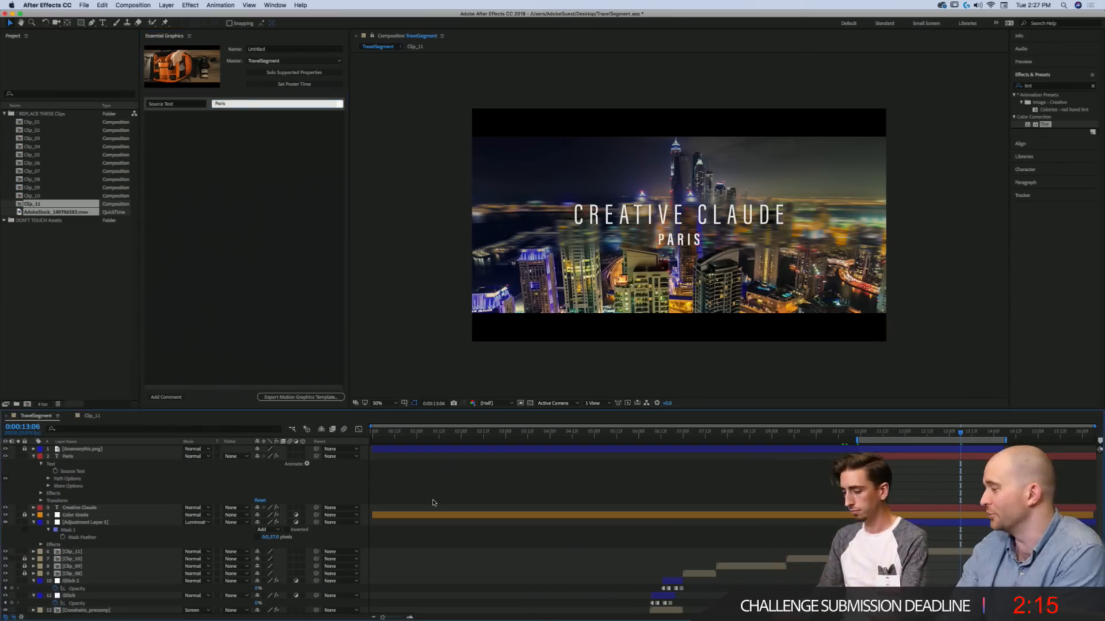
key(u)
Step: Change the fill color of both the "Creative Claude" and "Paris" titles to a very pale pink, previewed at 0:00:11:15
click(670, 241)
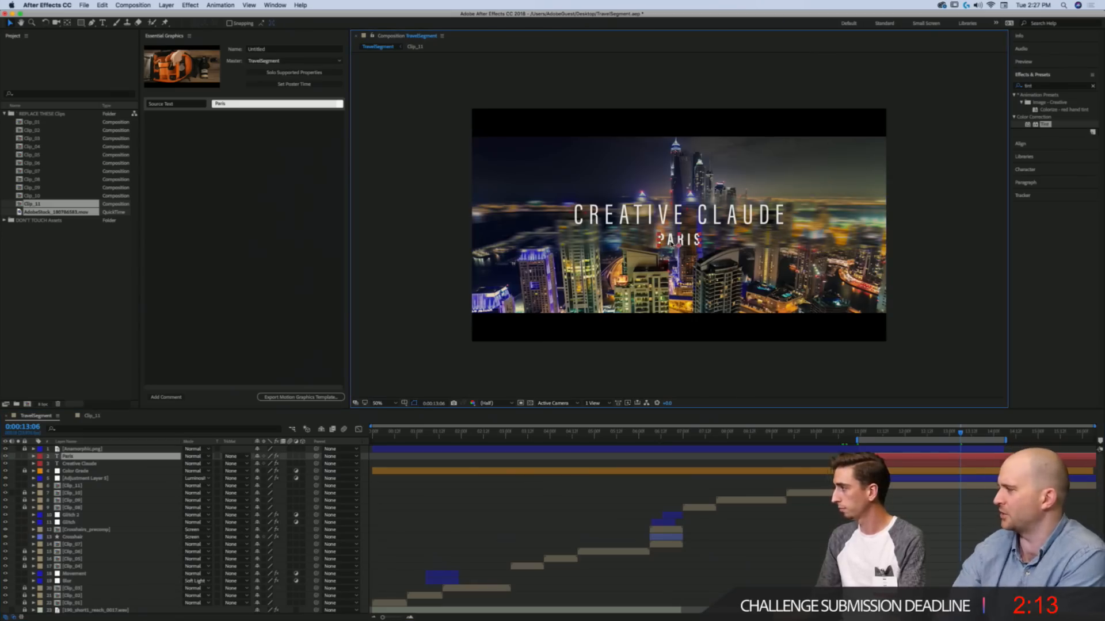
click(676, 214)
drag(960, 433, 888, 433)
shift+click(901, 457)
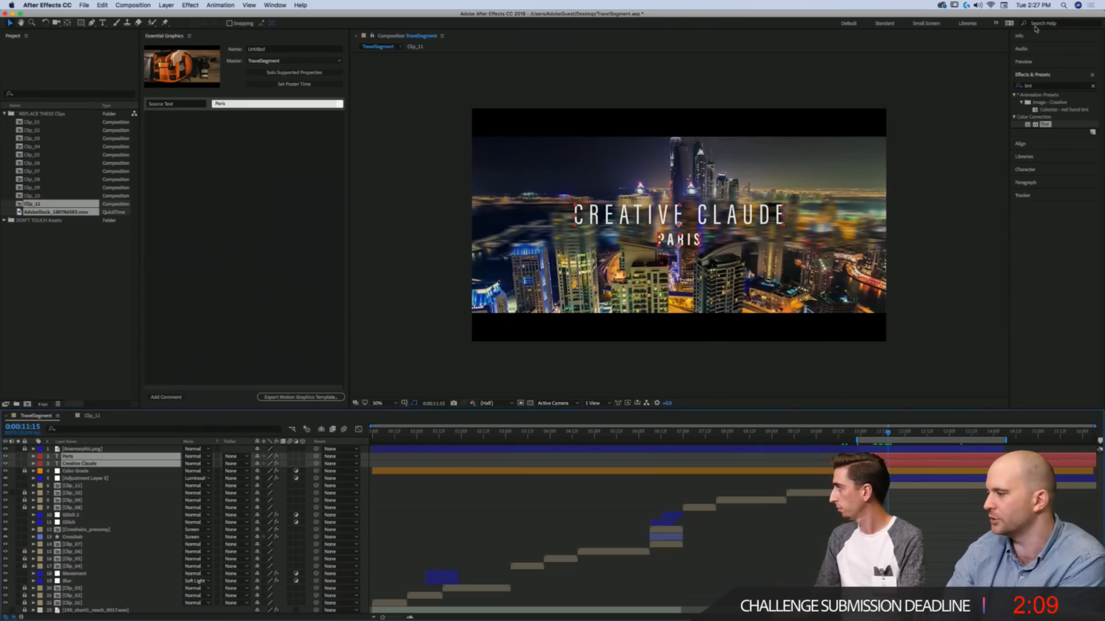
key(super+t)
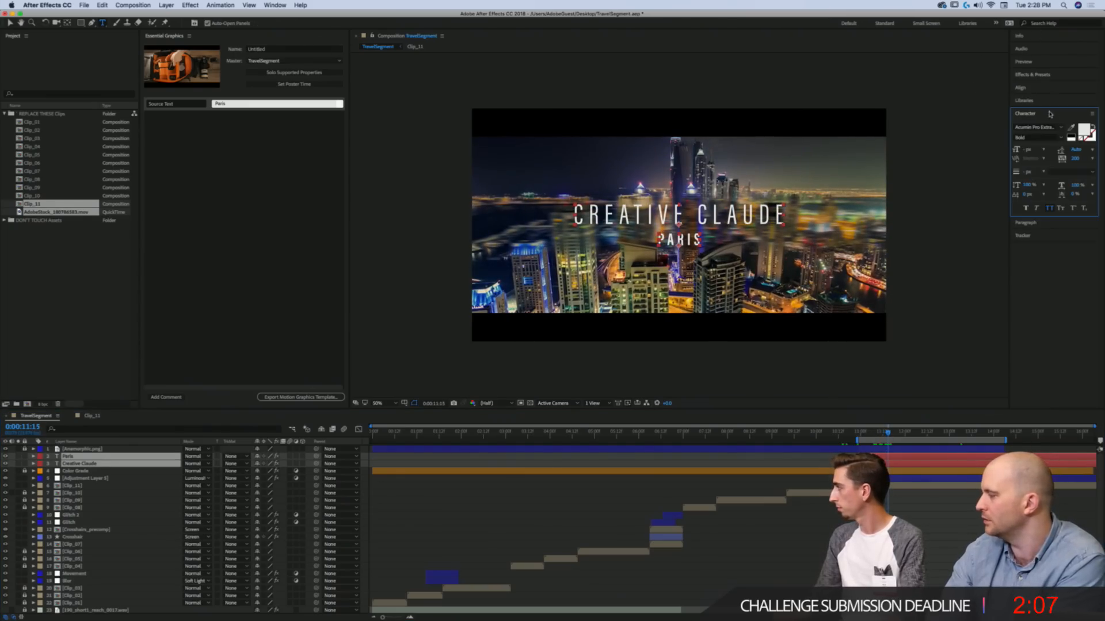
click(1084, 130)
drag(326, 188, 342, 187)
click(434, 289)
drag(434, 289, 435, 288)
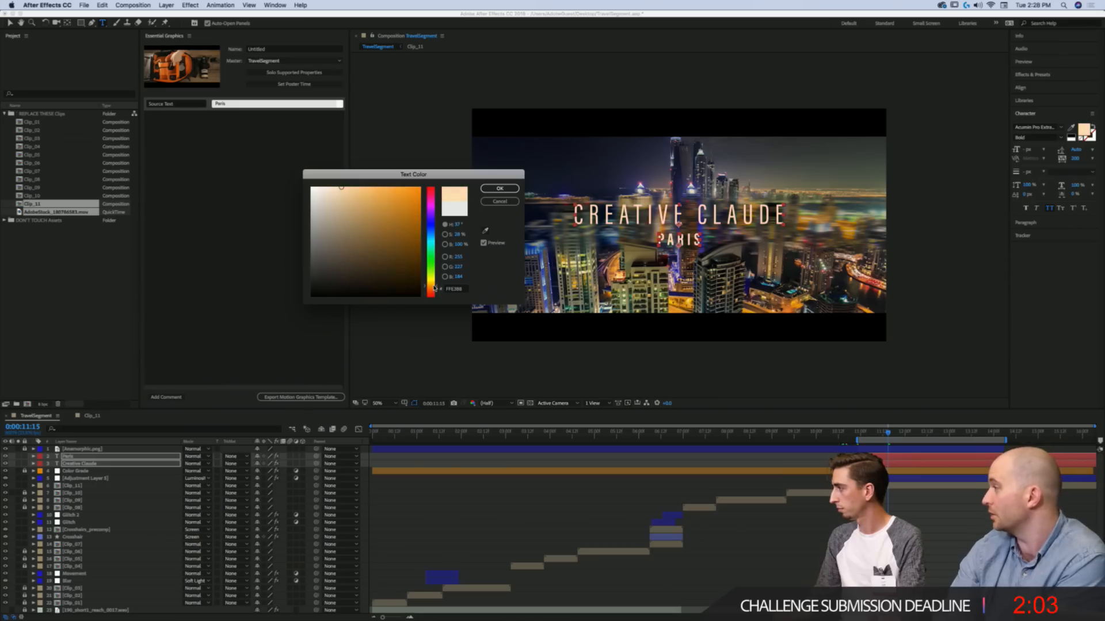
drag(341, 187, 328, 184)
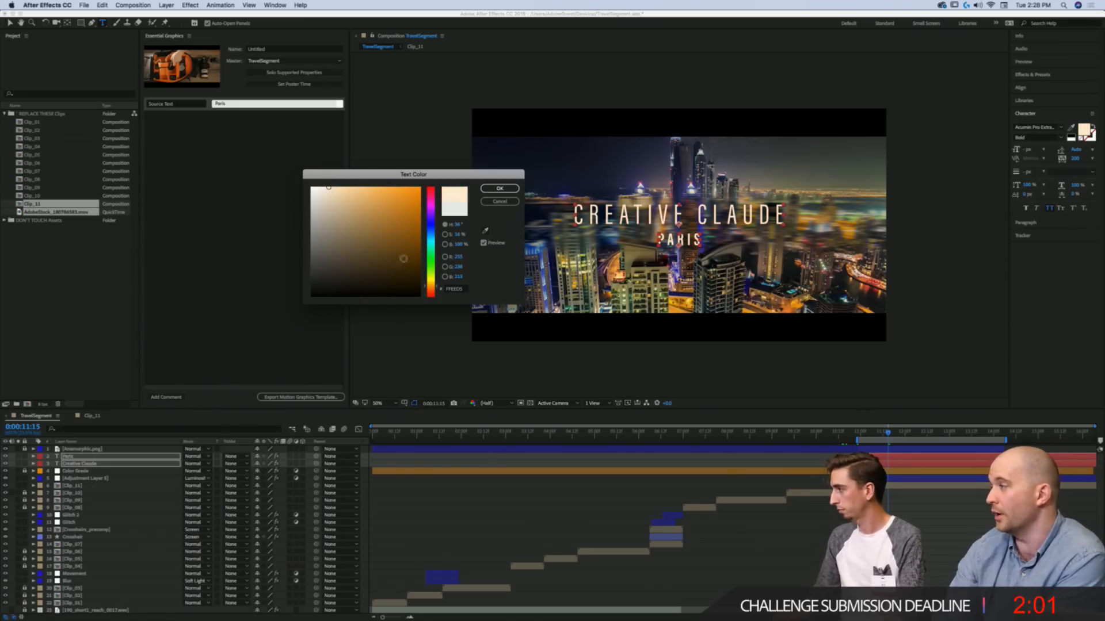
drag(435, 232, 440, 245)
drag(324, 197, 317, 186)
drag(431, 241, 428, 190)
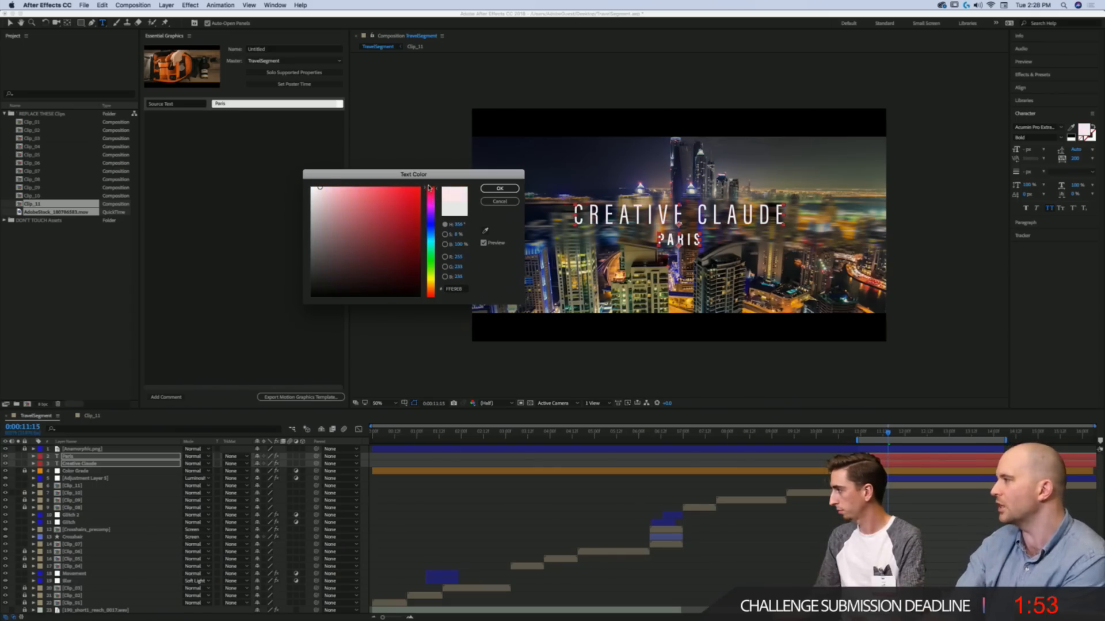
click(500, 188)
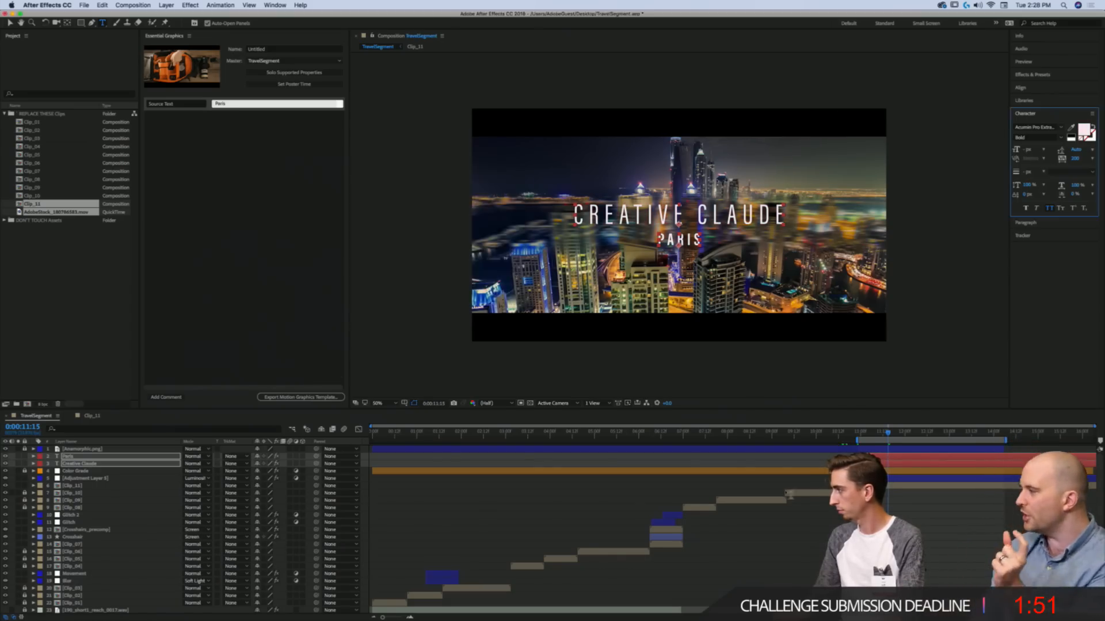
Step: Move to the start of the titles at 0:00:10:23 and add a Scale text animator to the "Creative Claude" layer
click(932, 518)
click(921, 464)
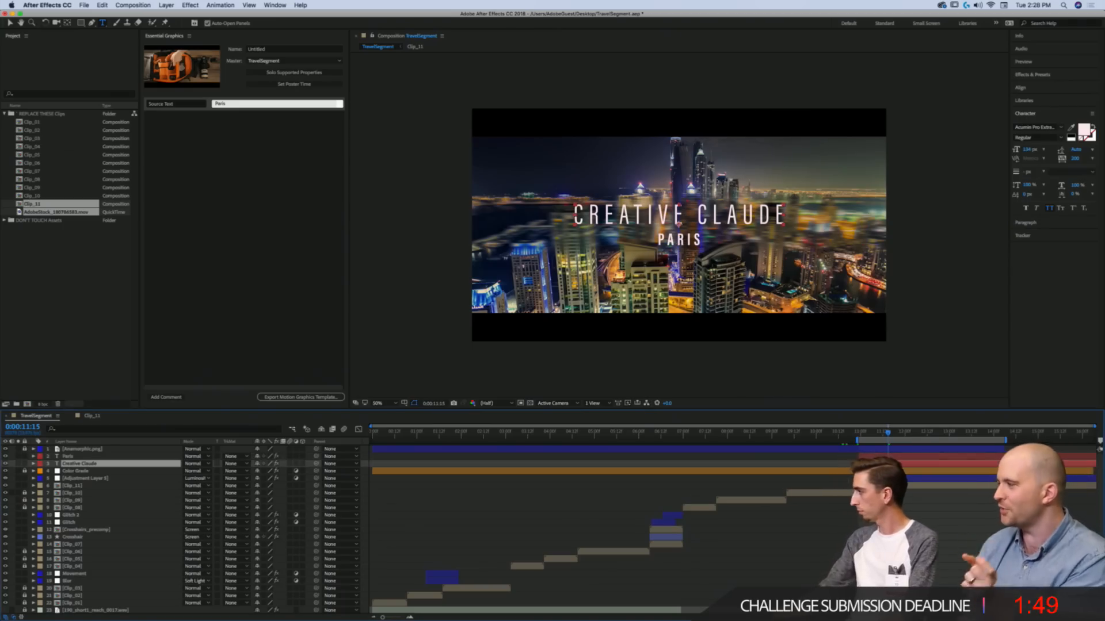
mouse_move(873, 437)
mouse_down()
mouse_move(858, 435)
mouse_move(934, 429)
mouse_move(858, 432)
mouse_up()
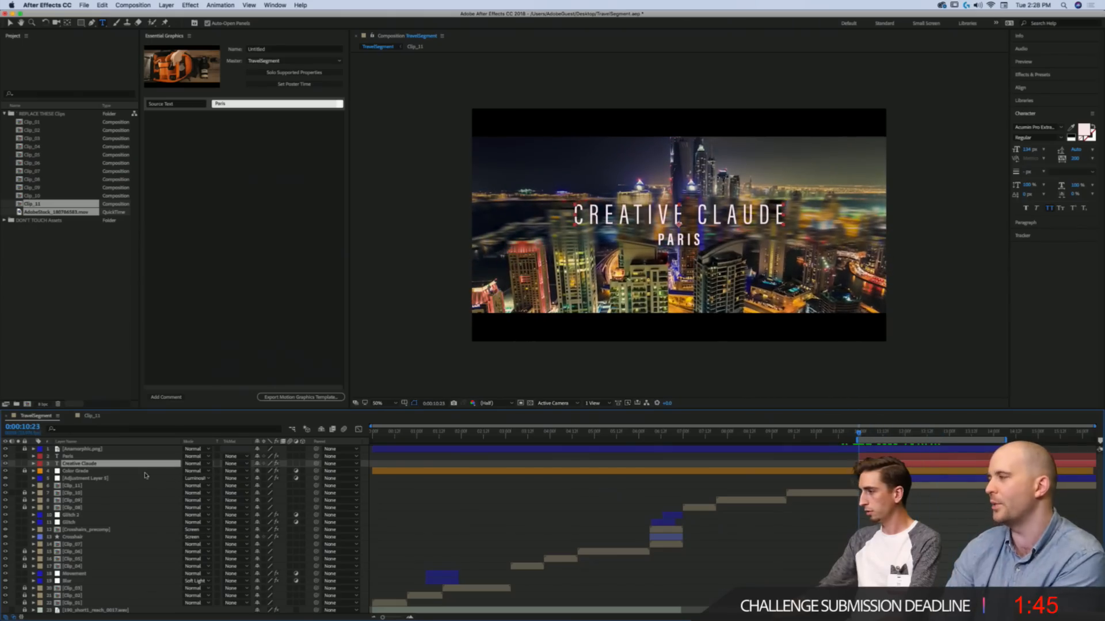
click(33, 464)
click(307, 471)
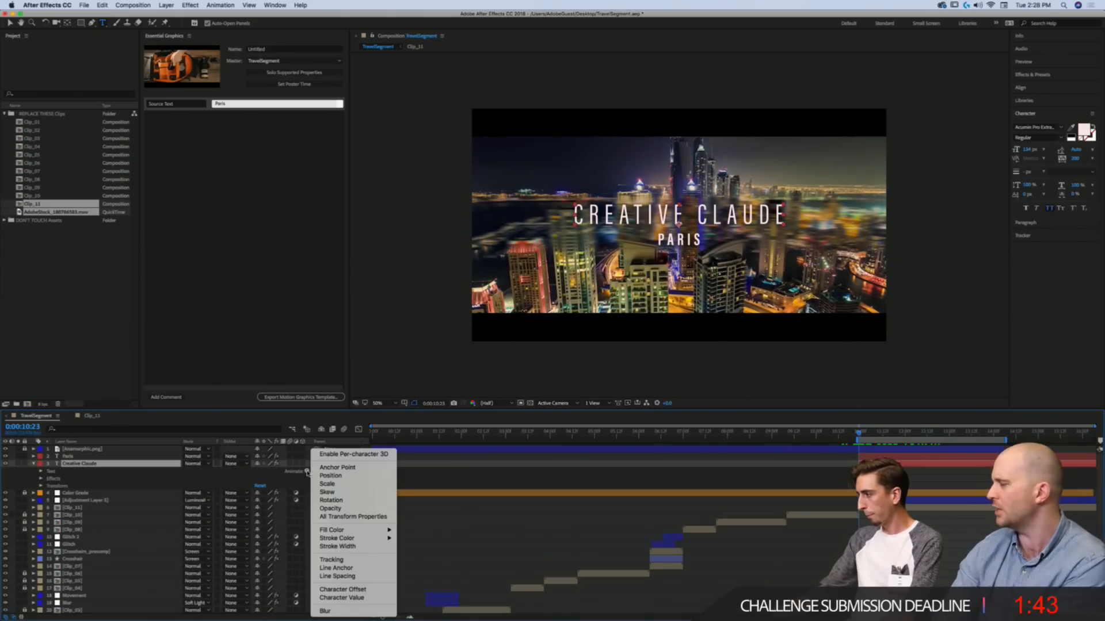
mouse_move(345, 538)
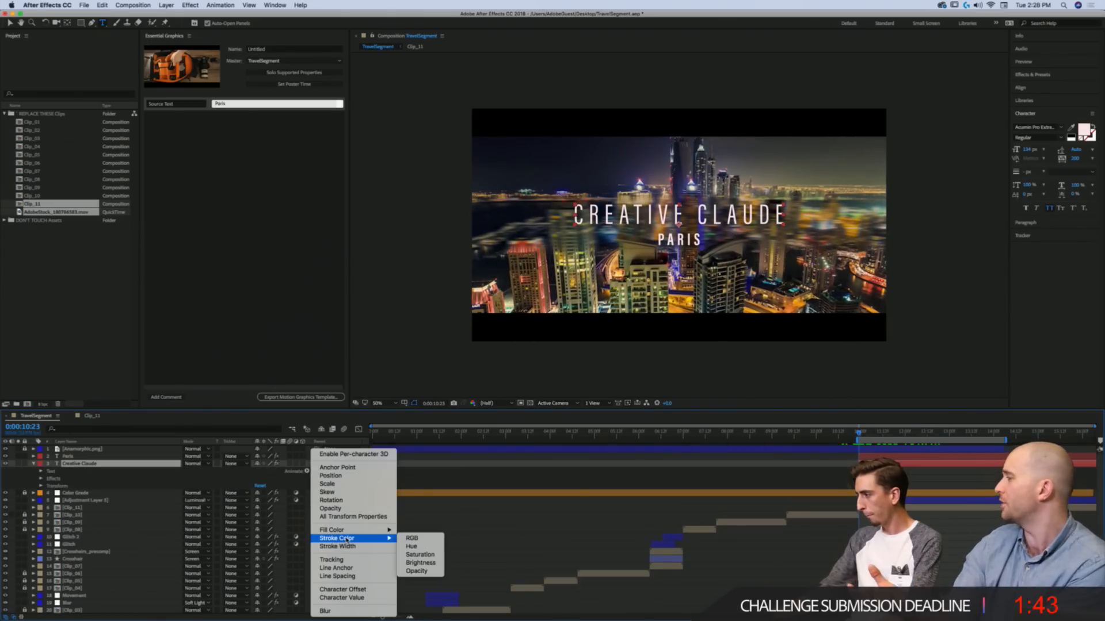
click(353, 484)
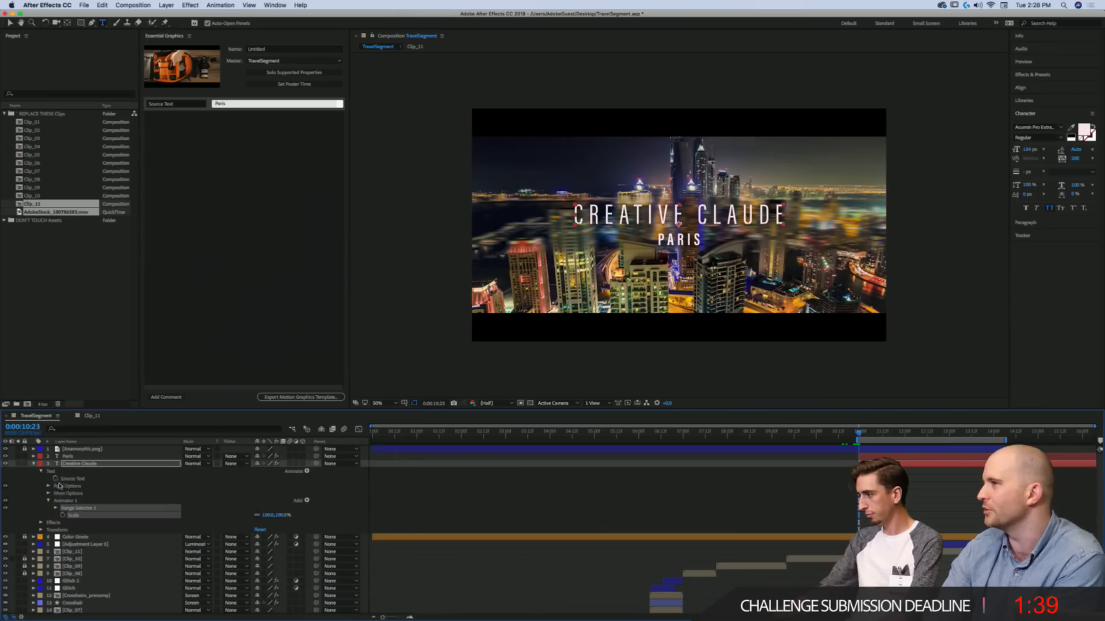
Step: Set the vertical Grouping Alignment of the "Creative Claude" text to -50%
click(49, 495)
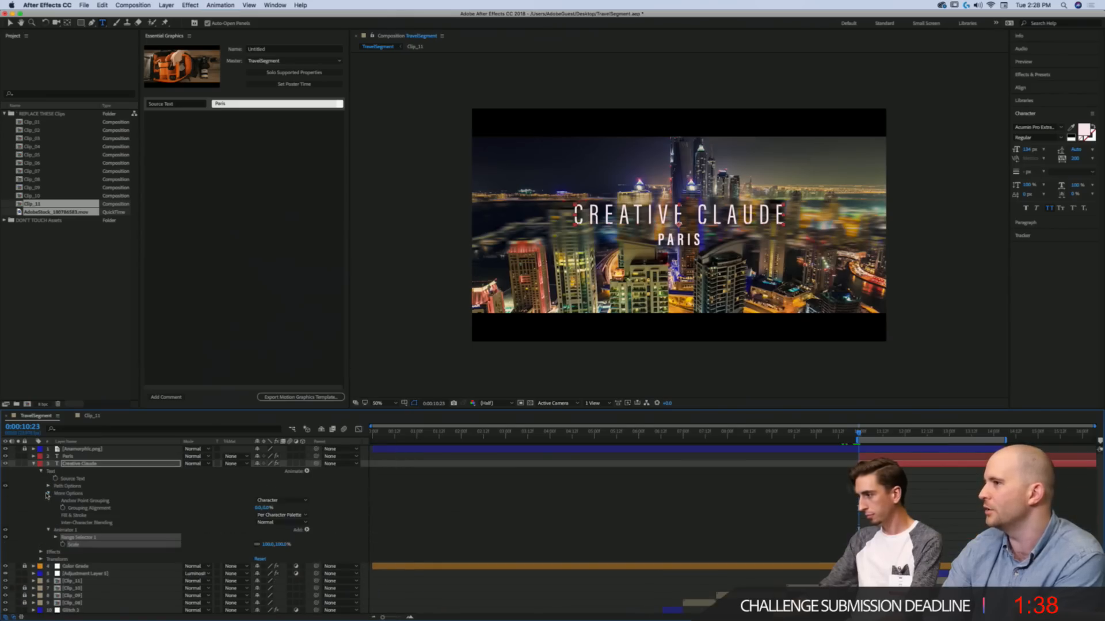
click(263, 508)
text(-50)
key(Return)
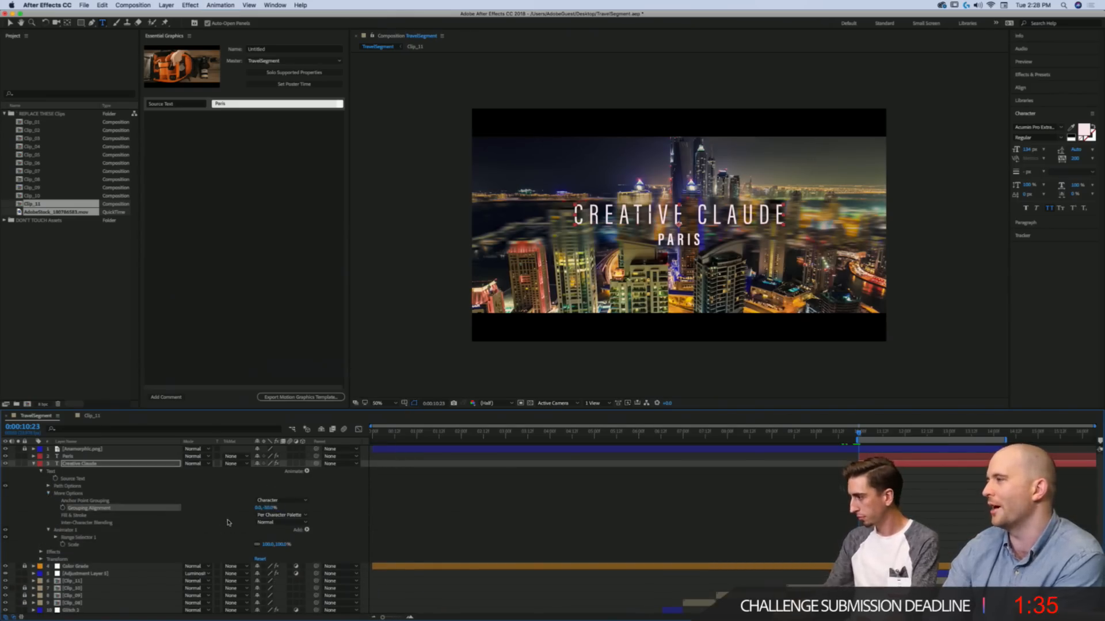
Step: Set the Scale of the text animator on the "Creative Claude" layer to 0% in both dimensions
click(268, 544)
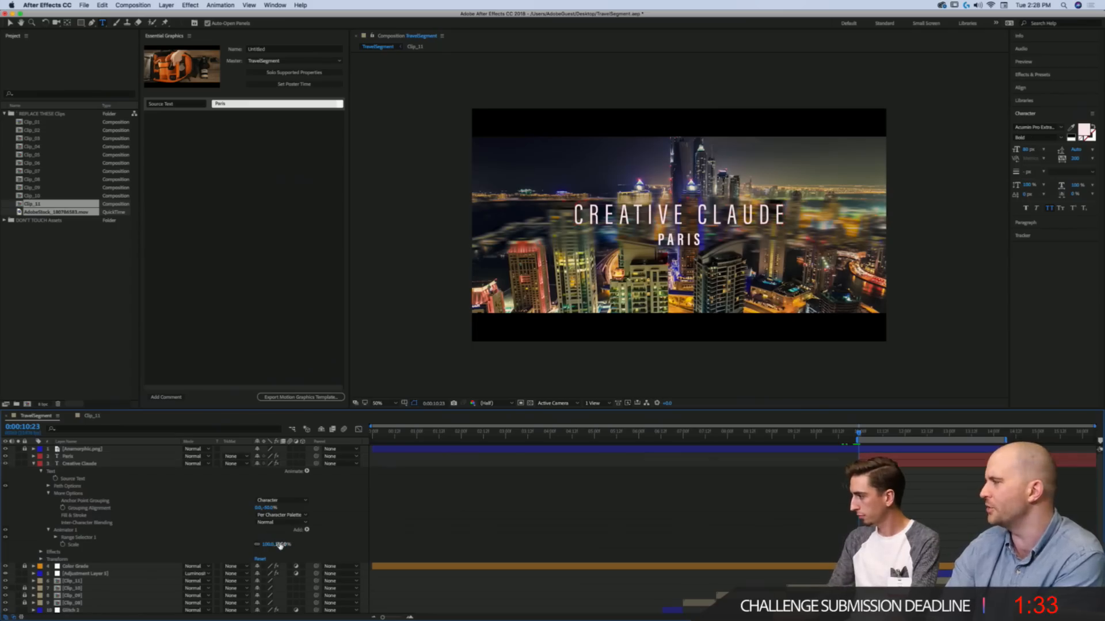
text(10)
key(Return)
click(266, 546)
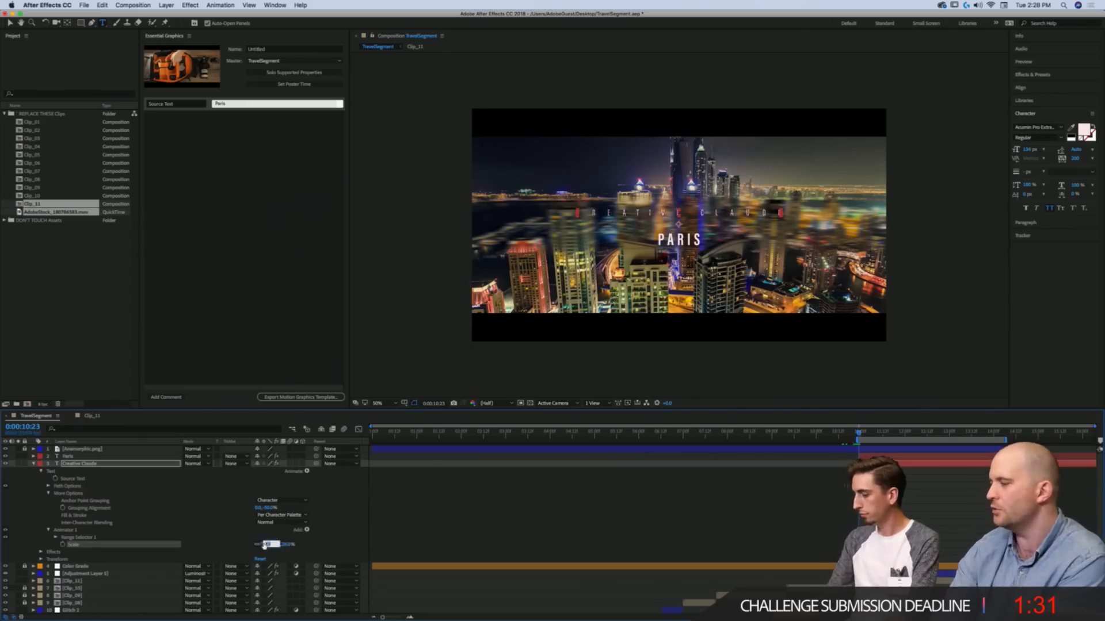
text(0)
key(Return)
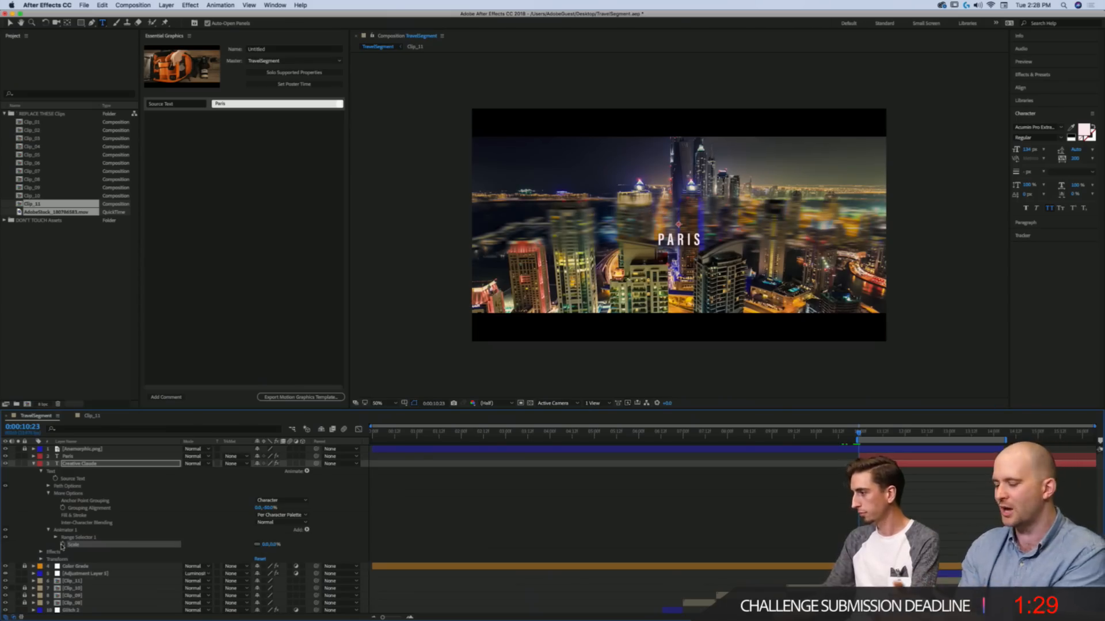
Step: Set the Shape in the animator's Range Selector Advanced options to Ramp Up
click(54, 540)
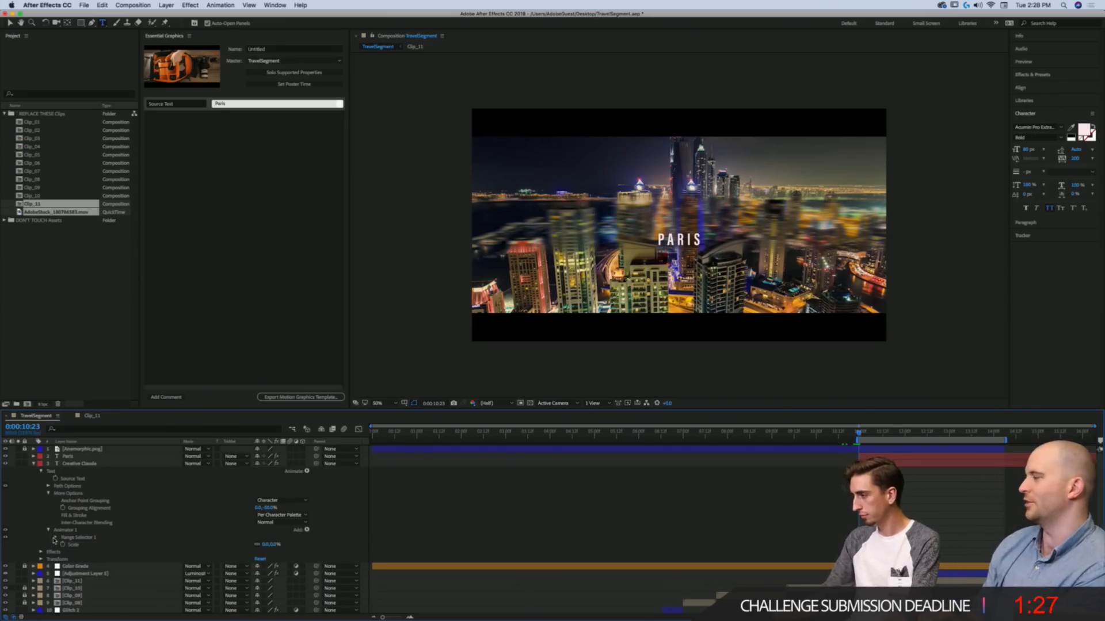
click(56, 538)
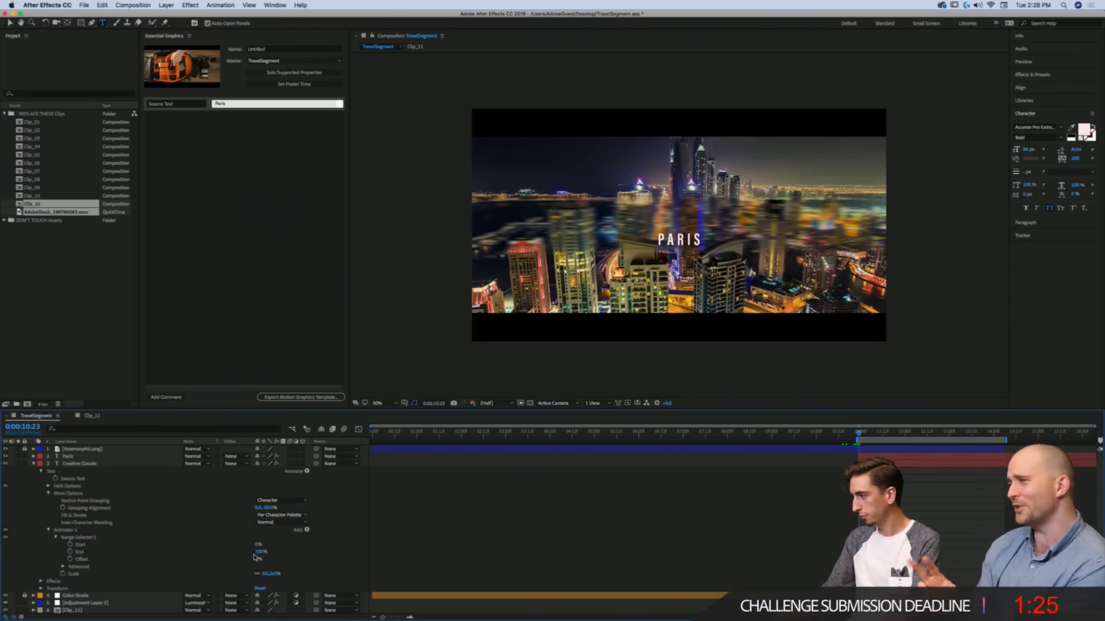
click(63, 567)
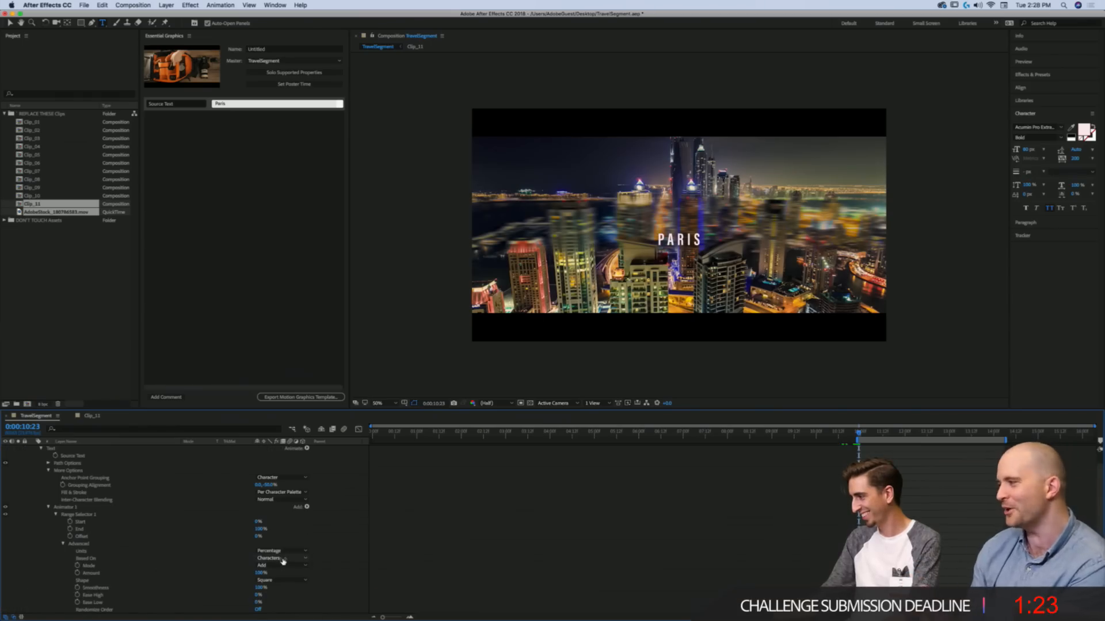
click(283, 559)
click(283, 560)
click(280, 566)
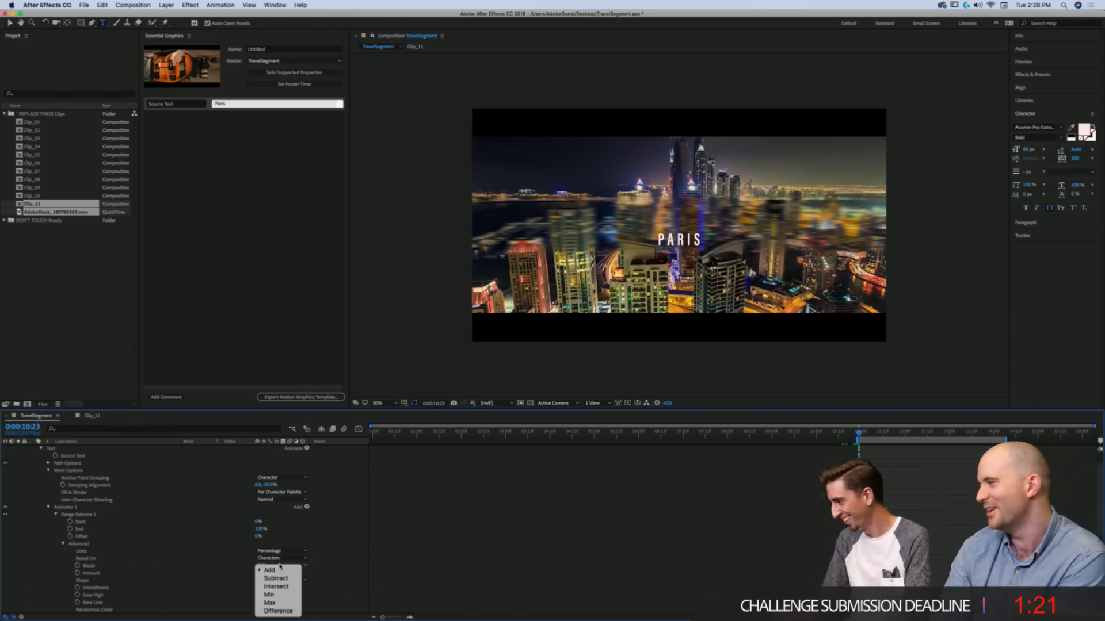
click(280, 565)
click(280, 565)
click(283, 551)
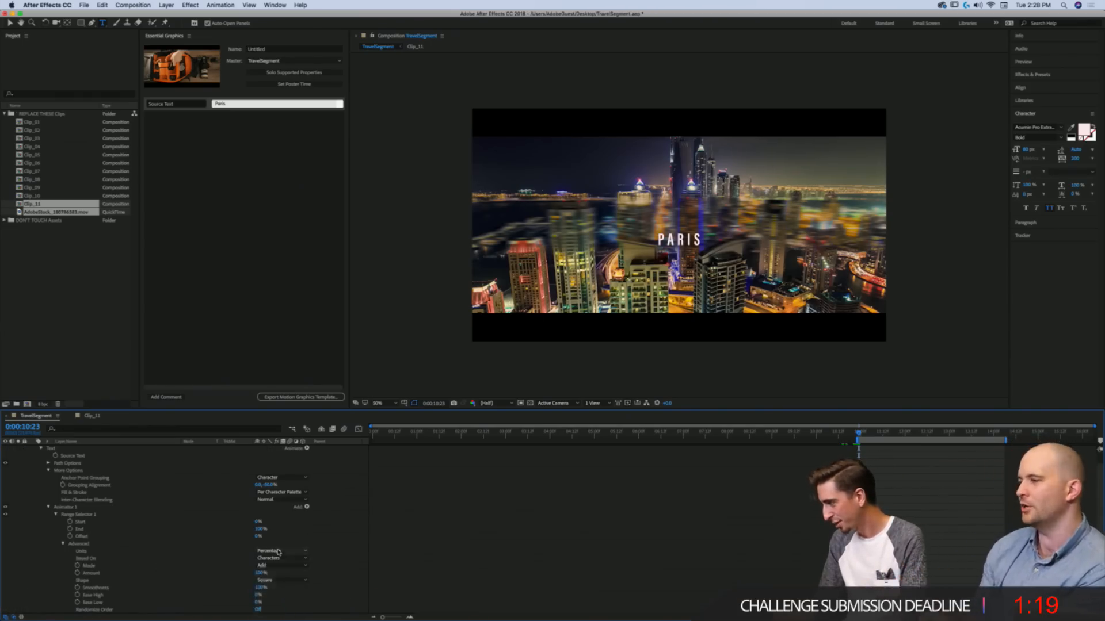
click(281, 551)
click(279, 543)
click(288, 580)
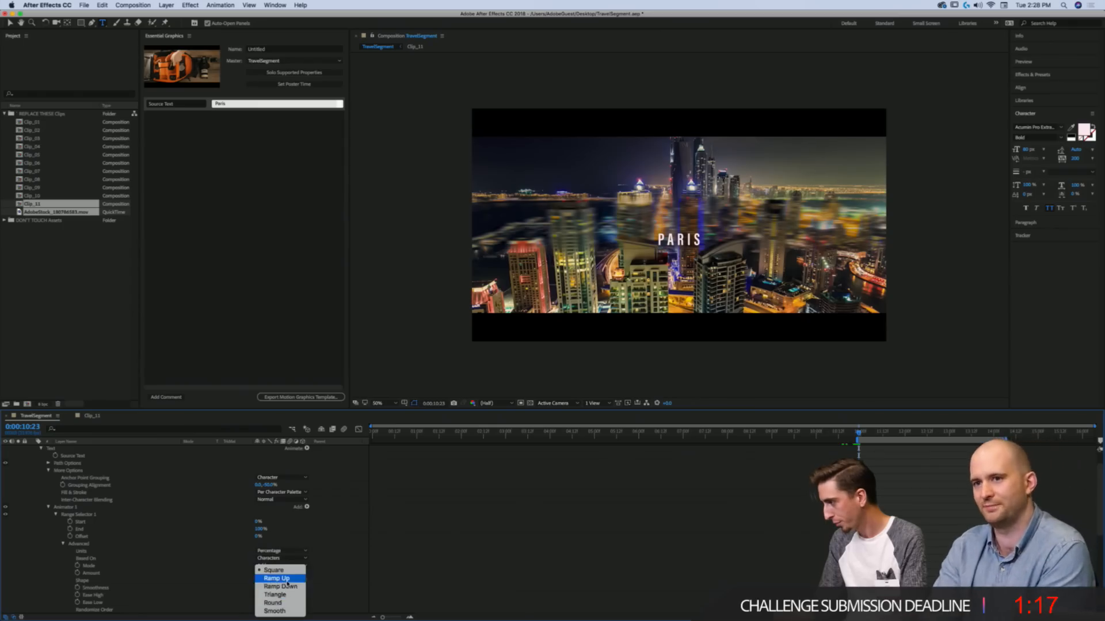
click(276, 578)
Step: Keyframe the Range Selector's Offset at -100% at 0:00:10:23 and reduce its End to 81%
drag(256, 537, 113, 533)
click(70, 536)
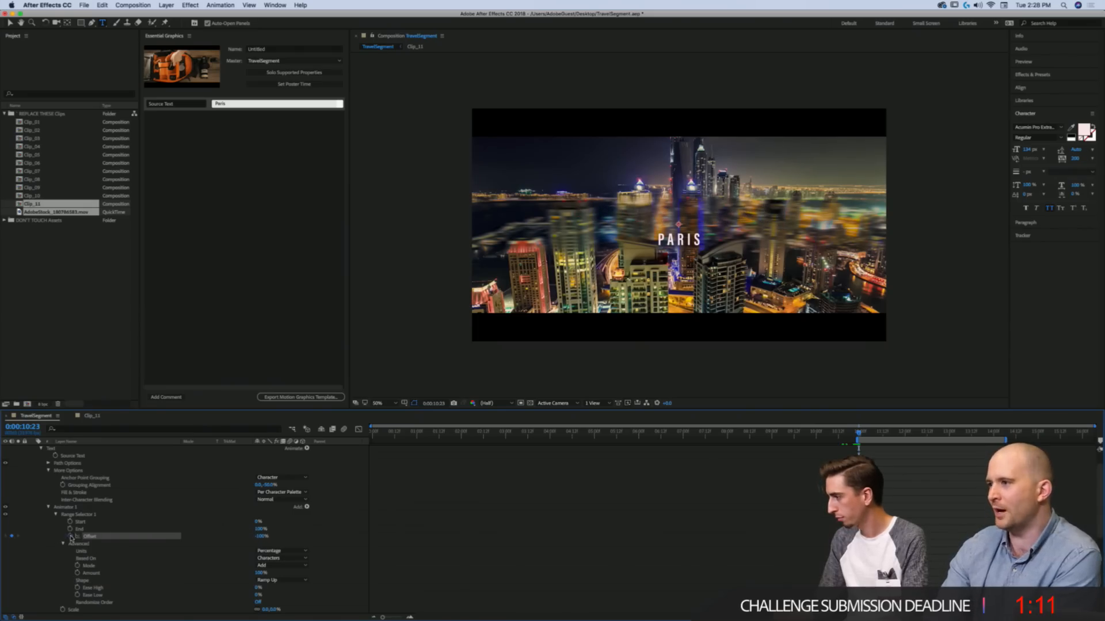
drag(260, 529, 253, 527)
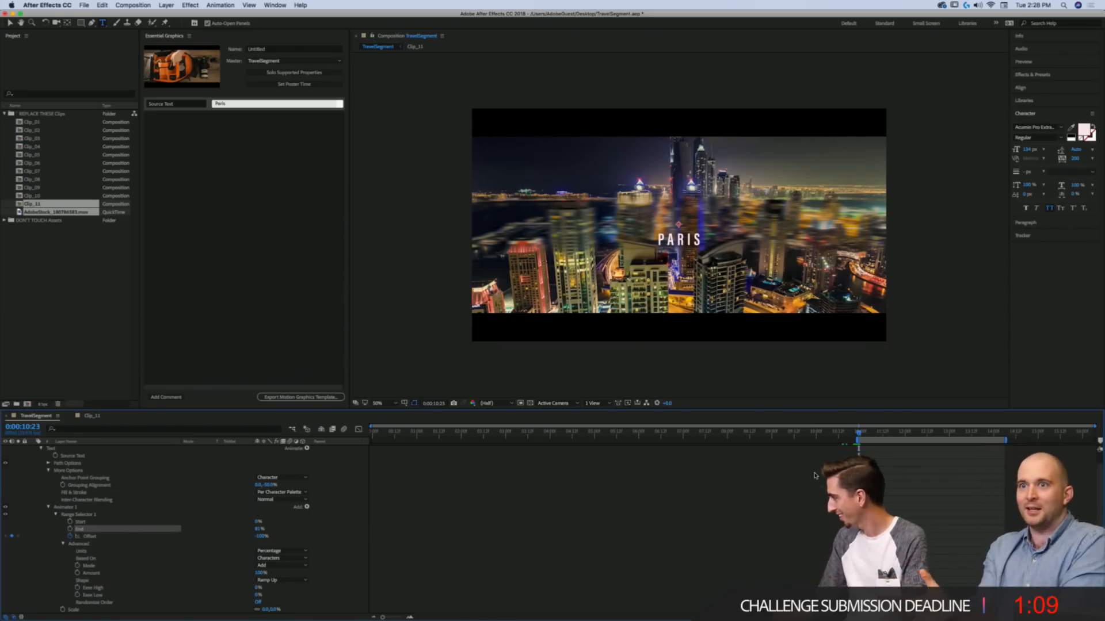
Step: Animate the Offset to 100% with a second keyframe shortly before 0:00:12:00, and preview the title reveal
key(u)
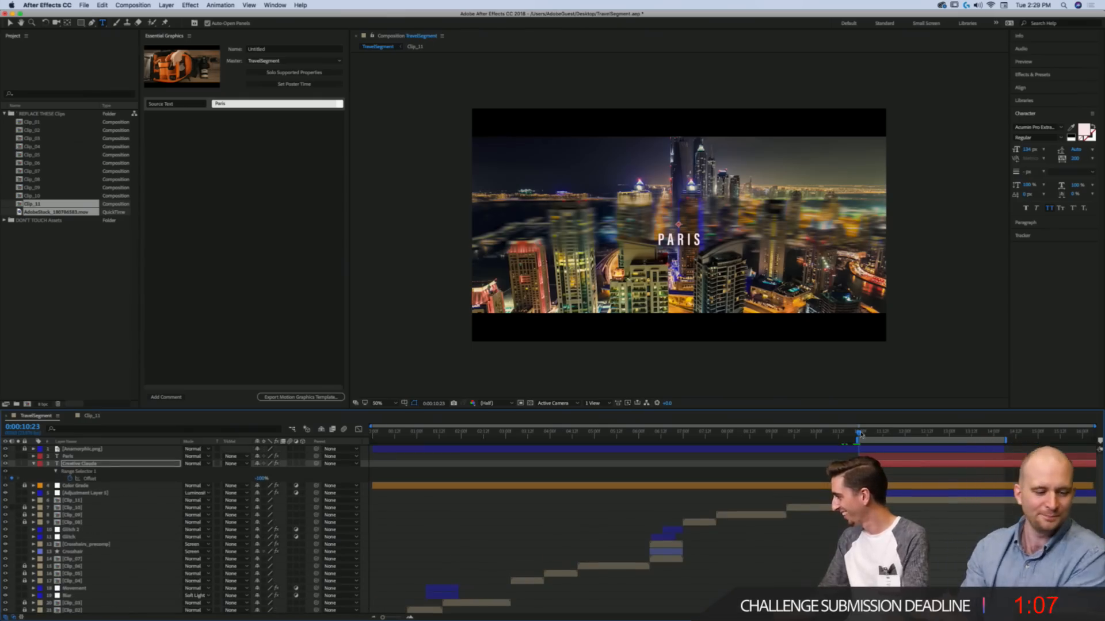
drag(263, 478, 492, 482)
click(857, 436)
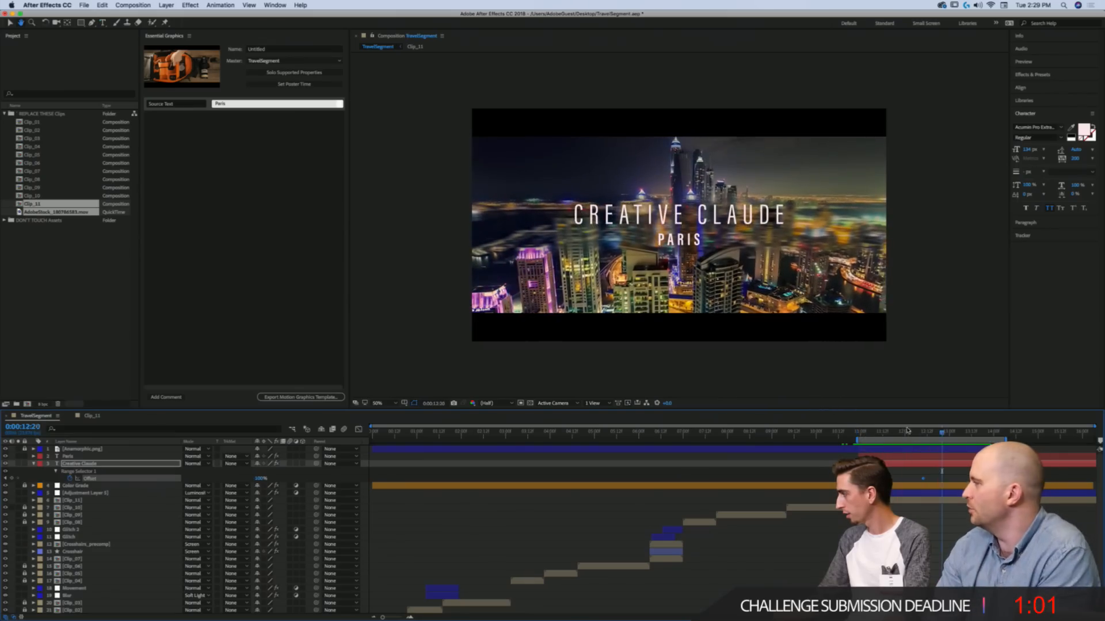
drag(857, 435, 861, 431)
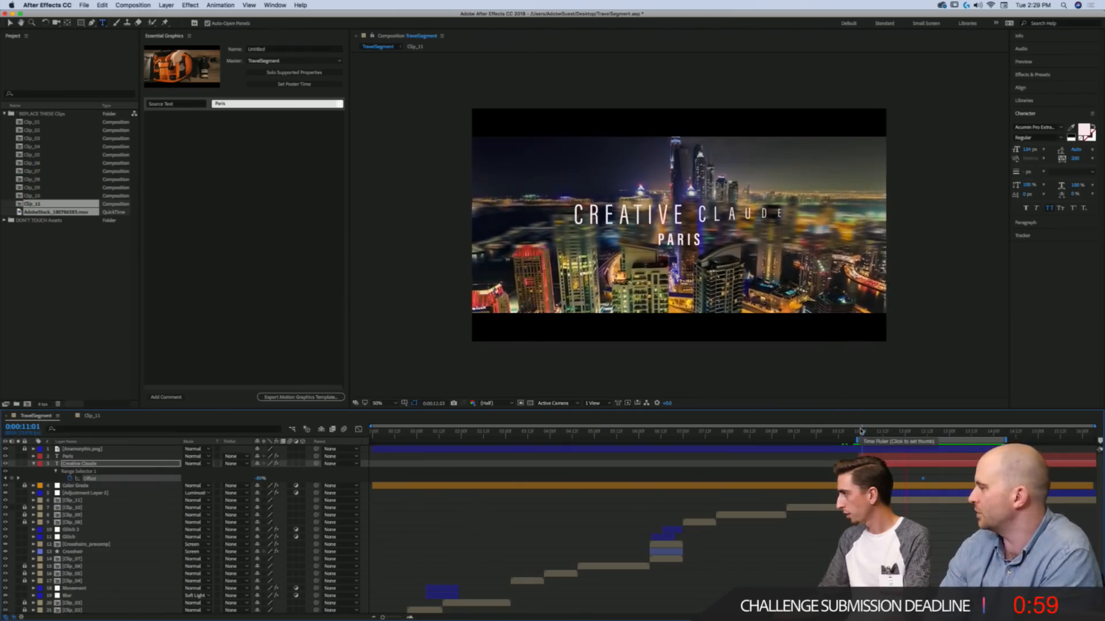
key(space)
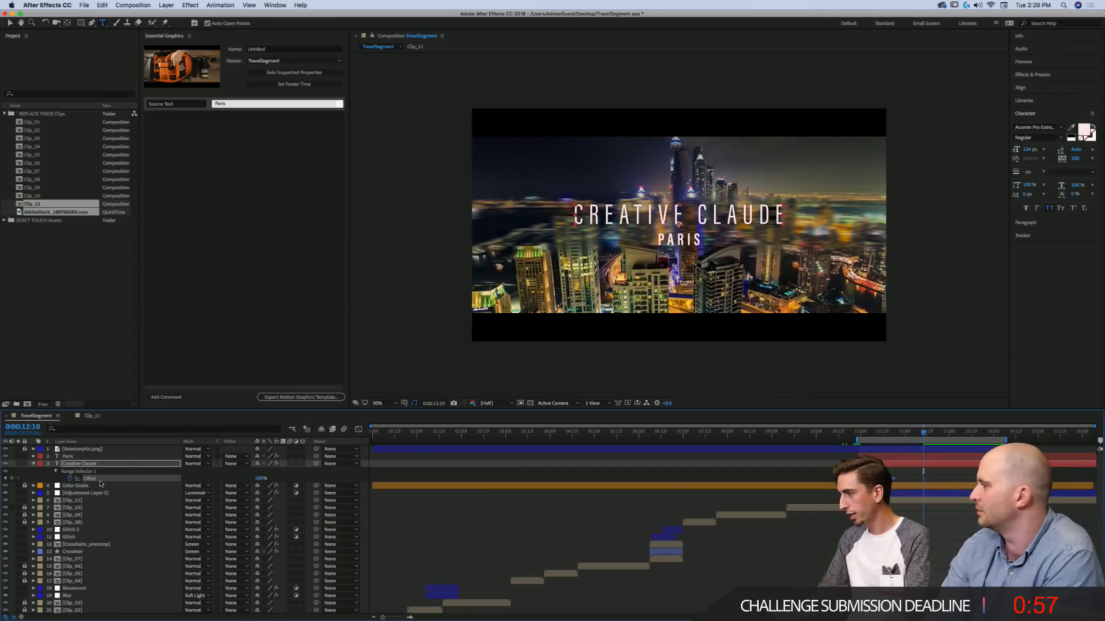
Step: Try a change to the Range Selector's Ease High, undo it, and set Ease Low to 40%
click(55, 472)
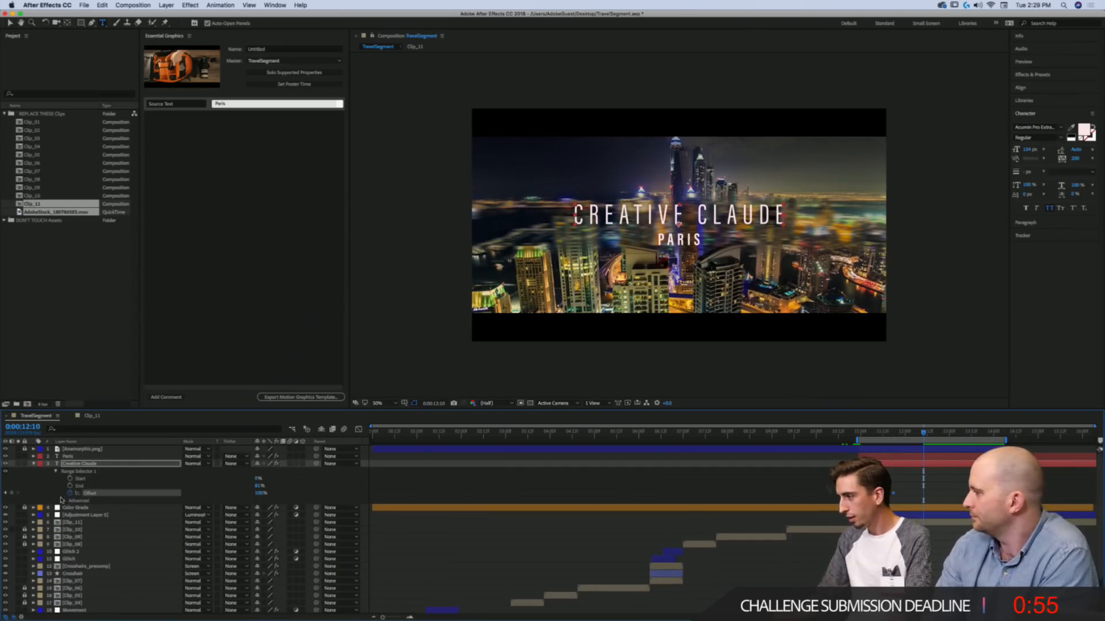
click(63, 501)
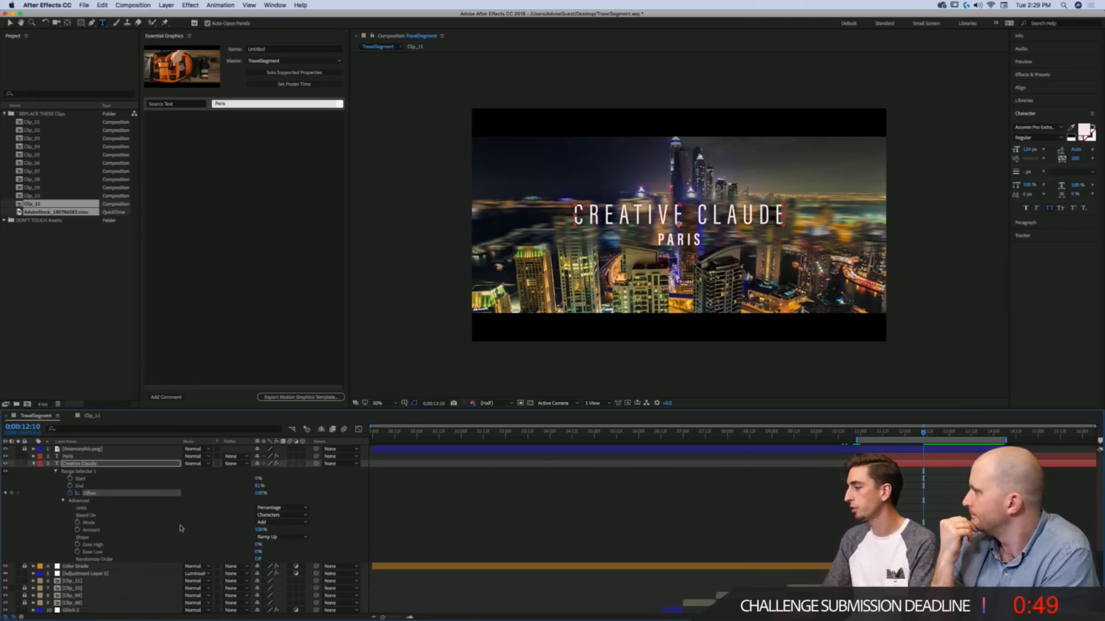
click(156, 115)
click(162, 106)
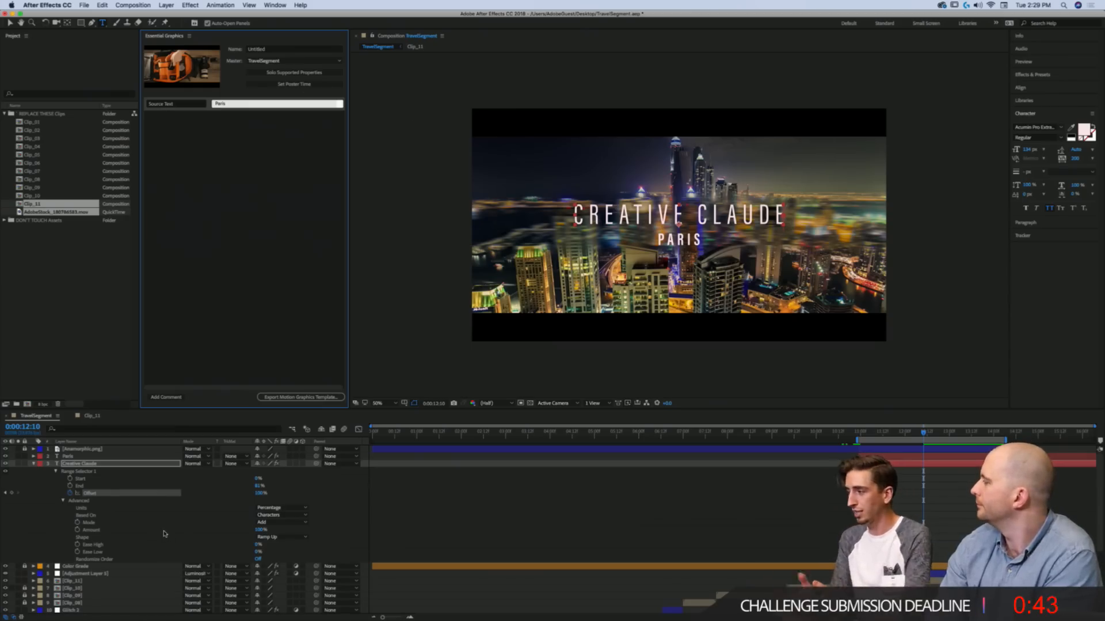
click(257, 544)
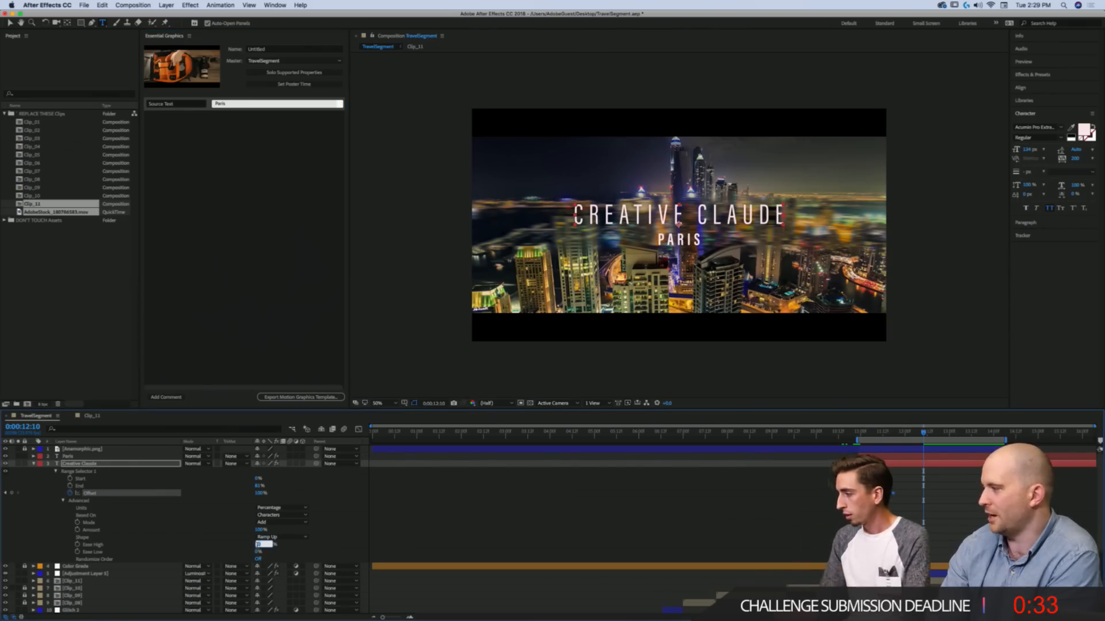
click(428, 527)
key(space)
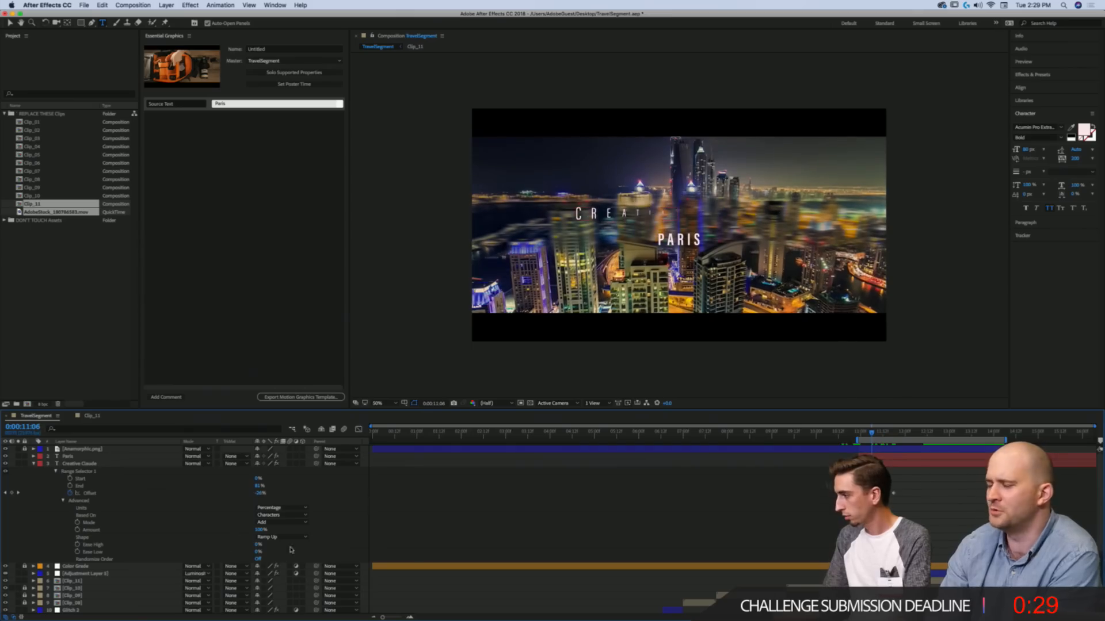
drag(257, 544, 275, 552)
key(super+z)
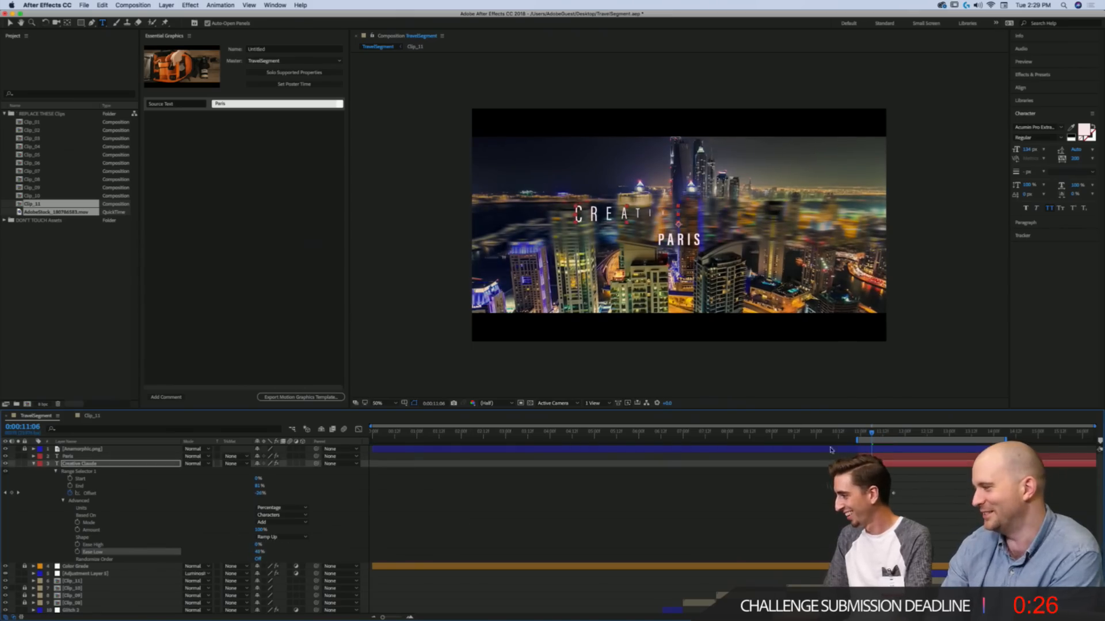
Step: Play back the "Creative Claude" reveal repeatedly from its start to check the easing of the letters
click(857, 432)
key(space)
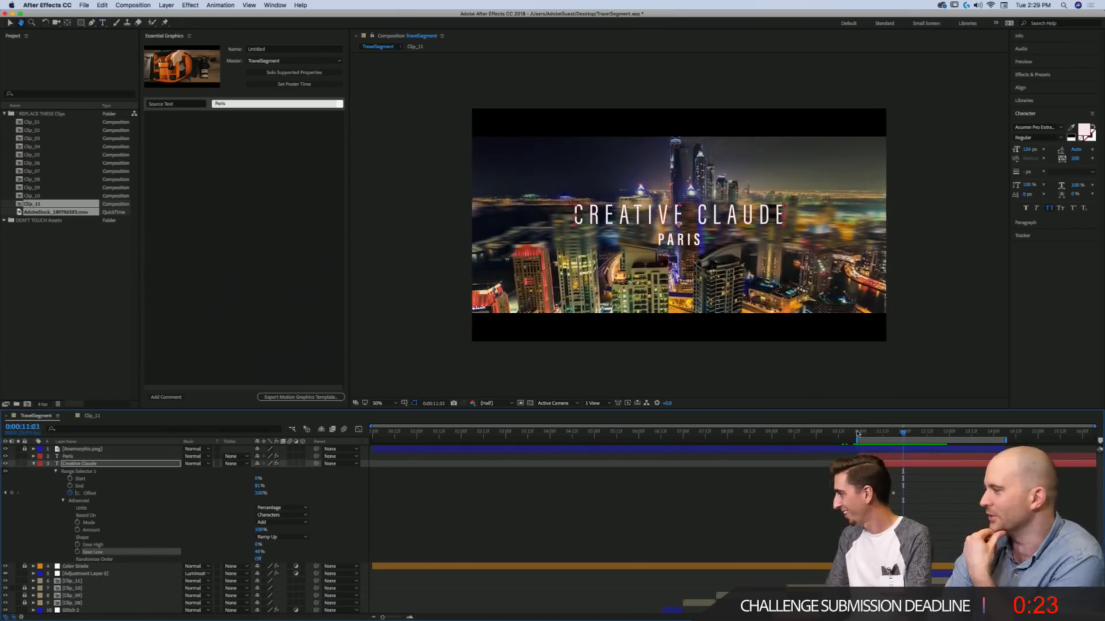
click(858, 432)
key(space)
click(864, 433)
key(space)
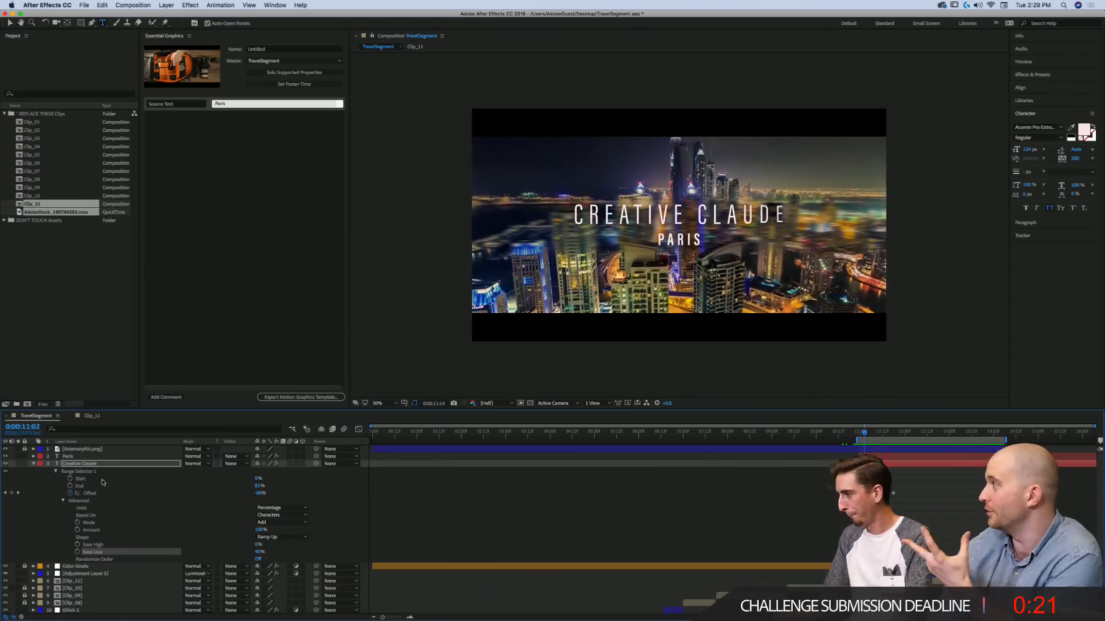
Step: Move to 0:00:11:09, add a Blur property to the "Creative Claude" text animator and set it to 87
click(56, 471)
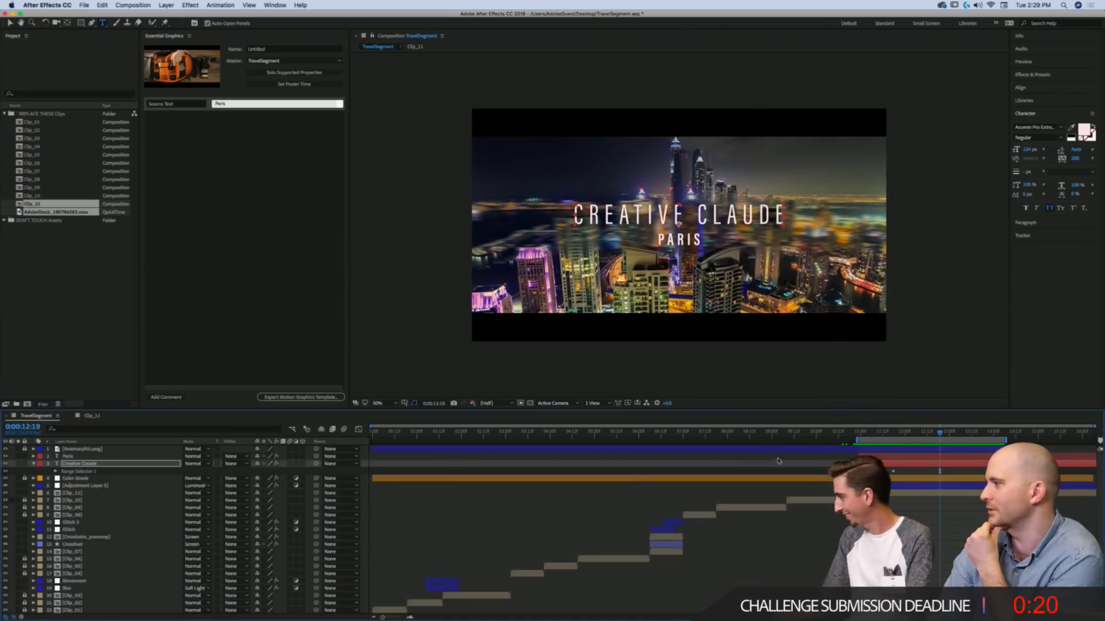
click(878, 432)
key(u)
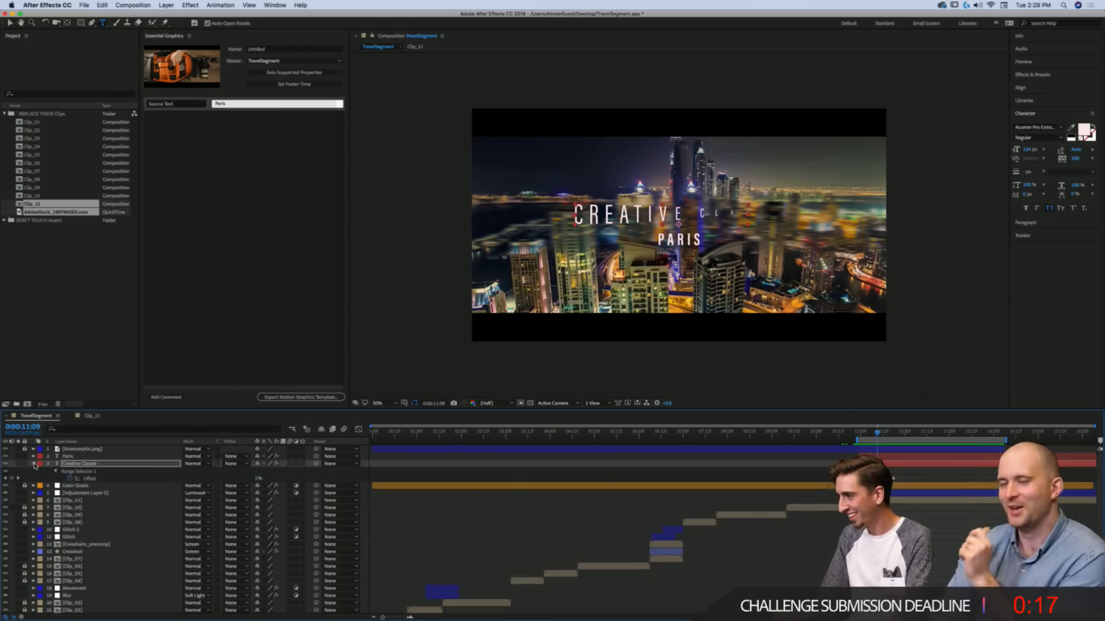
double_click(34, 464)
click(306, 501)
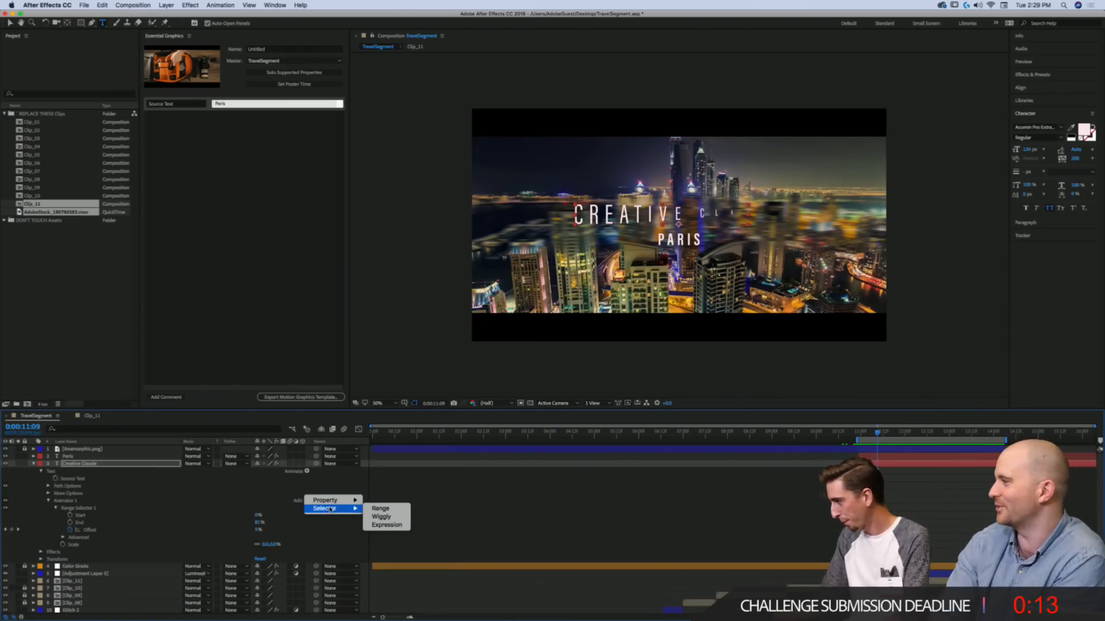
mouse_move(336, 501)
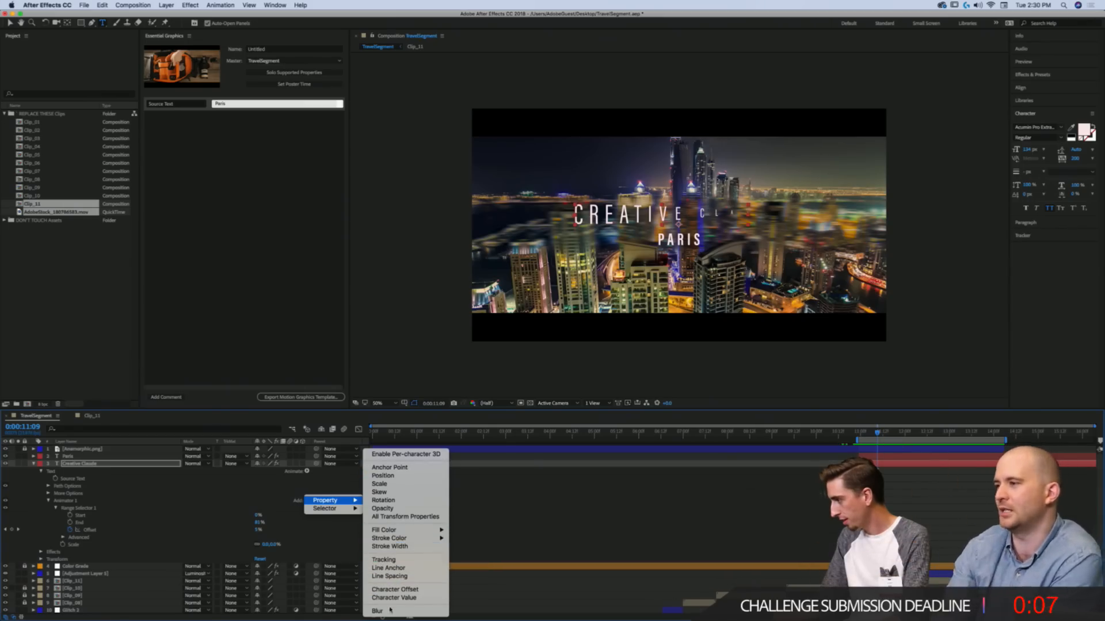
click(1, 534)
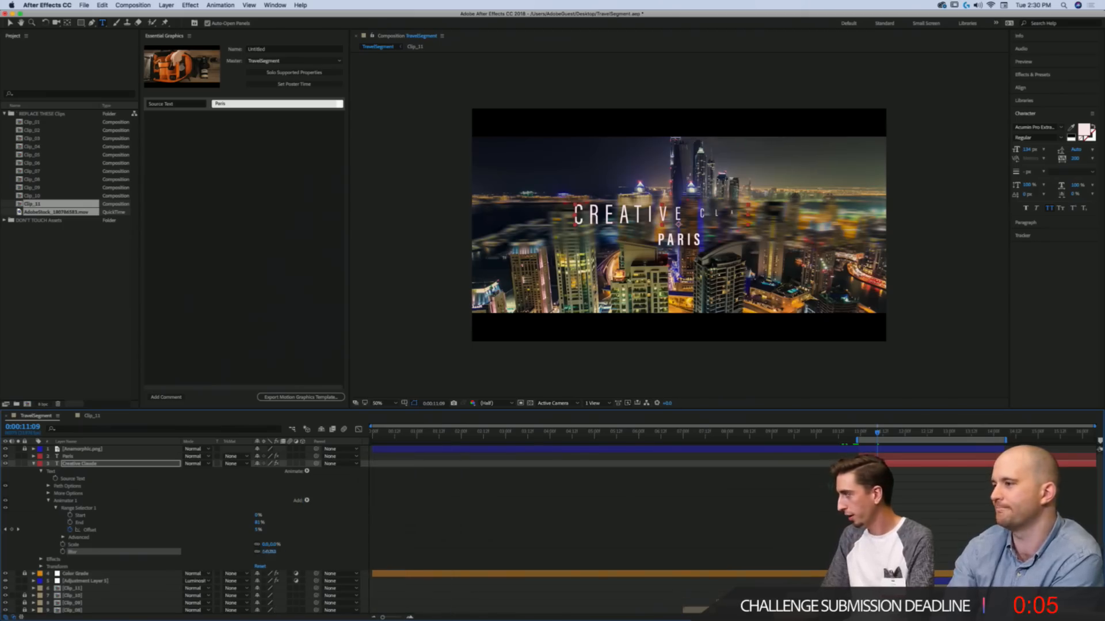
drag(268, 552, 322, 552)
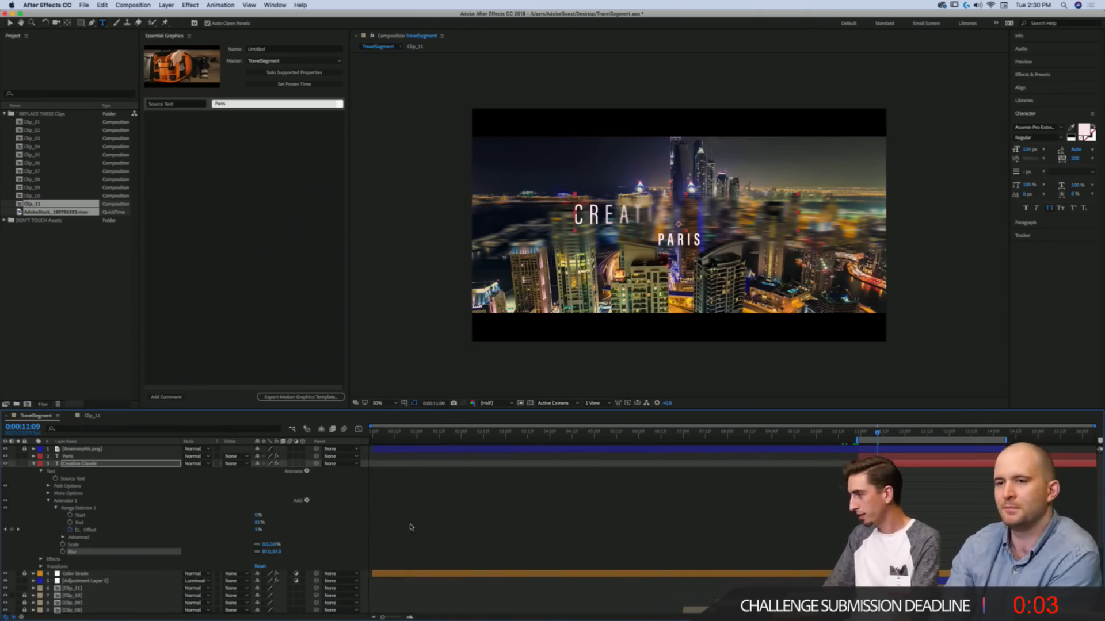
Step: Set the animator's Scale to 100%, add an Opacity property at 0% and preview the reveal
click(273, 544)
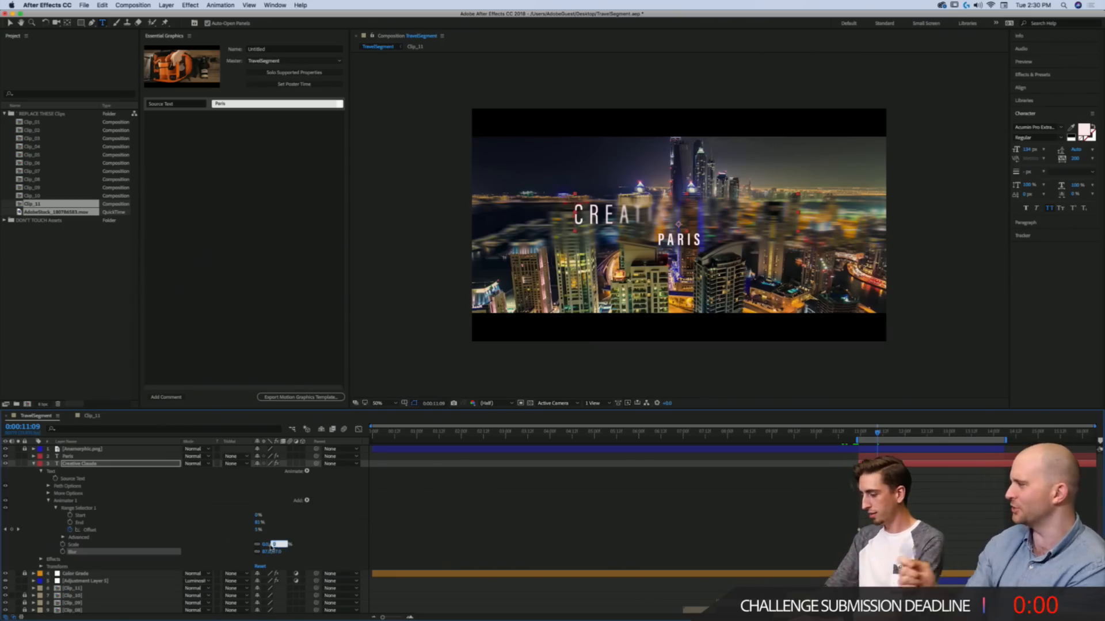
click(307, 498)
mouse_move(314, 501)
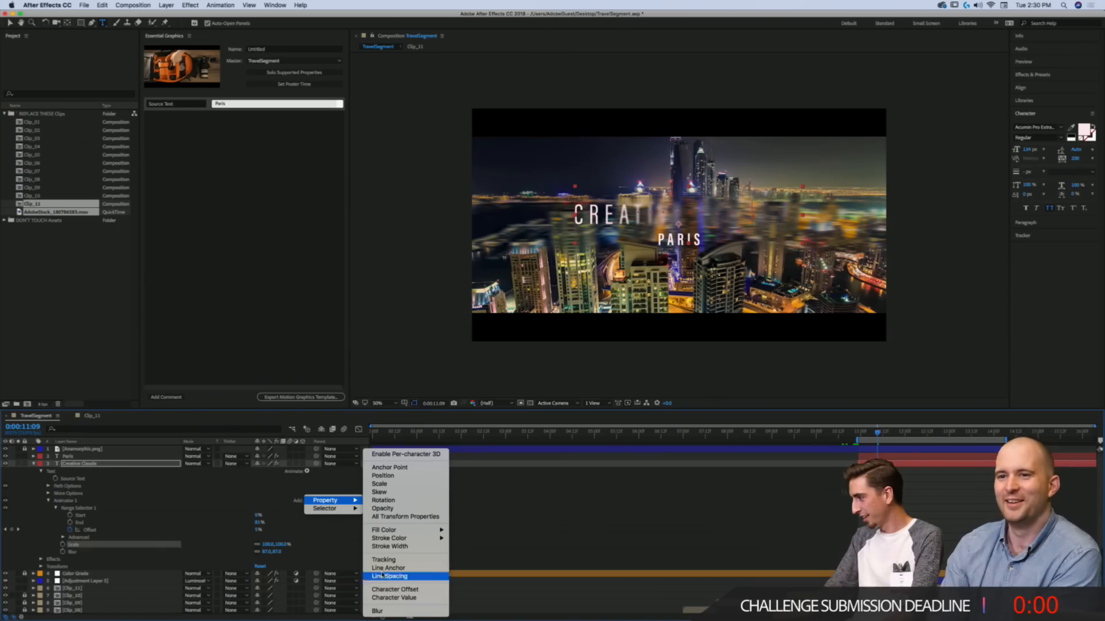
click(383, 509)
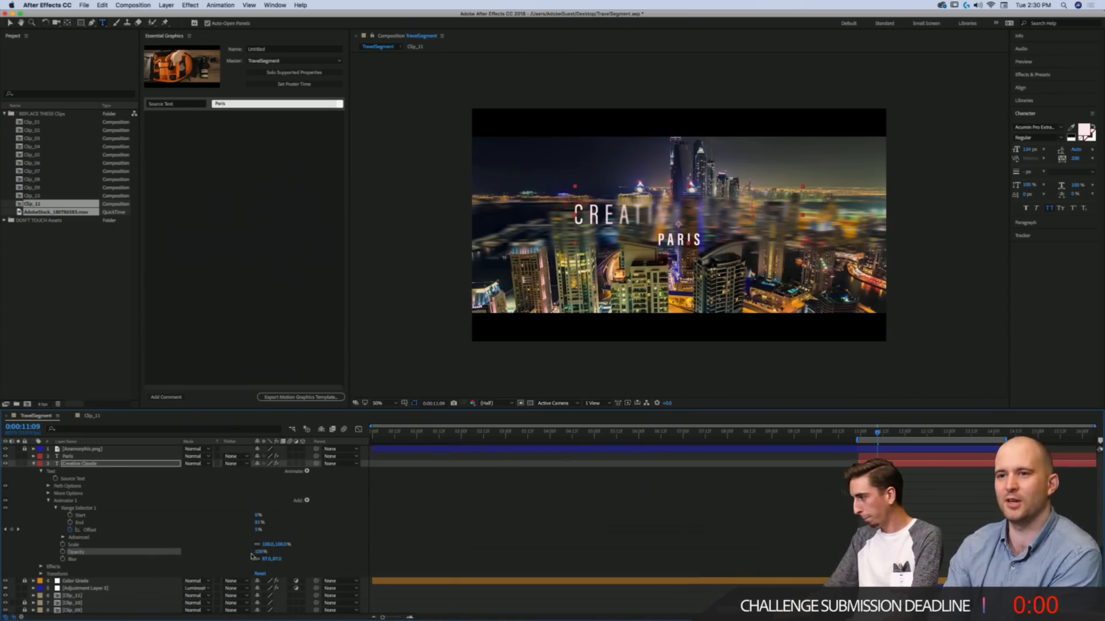
key(space)
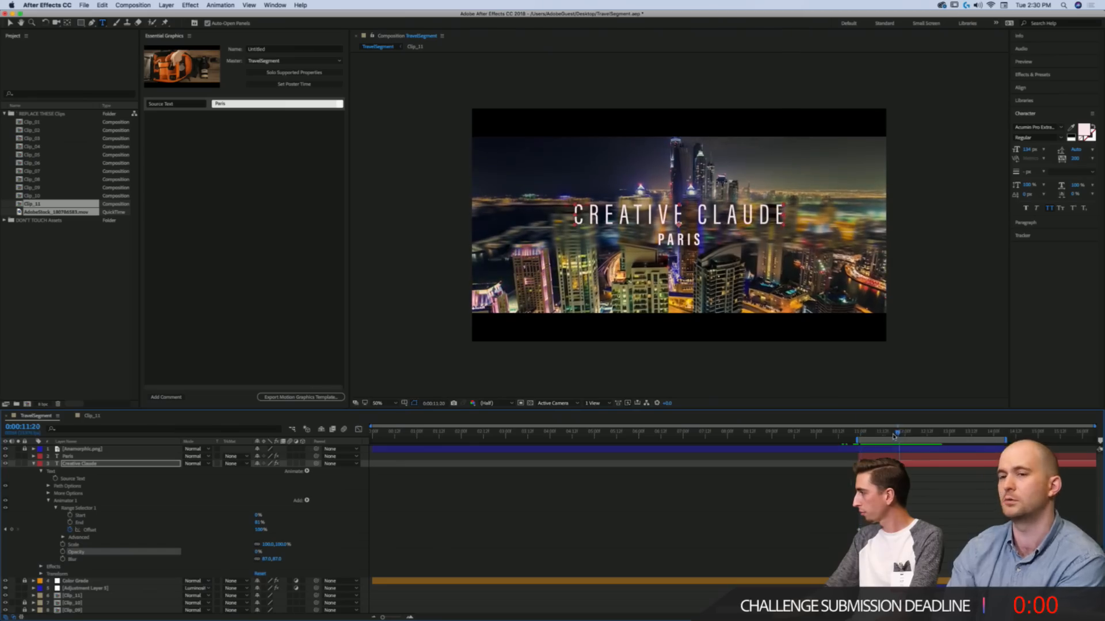
Step: Increase the animator's Scale to 177% and check the partially revealed title at 0:00:11:07
drag(267, 545, 299, 544)
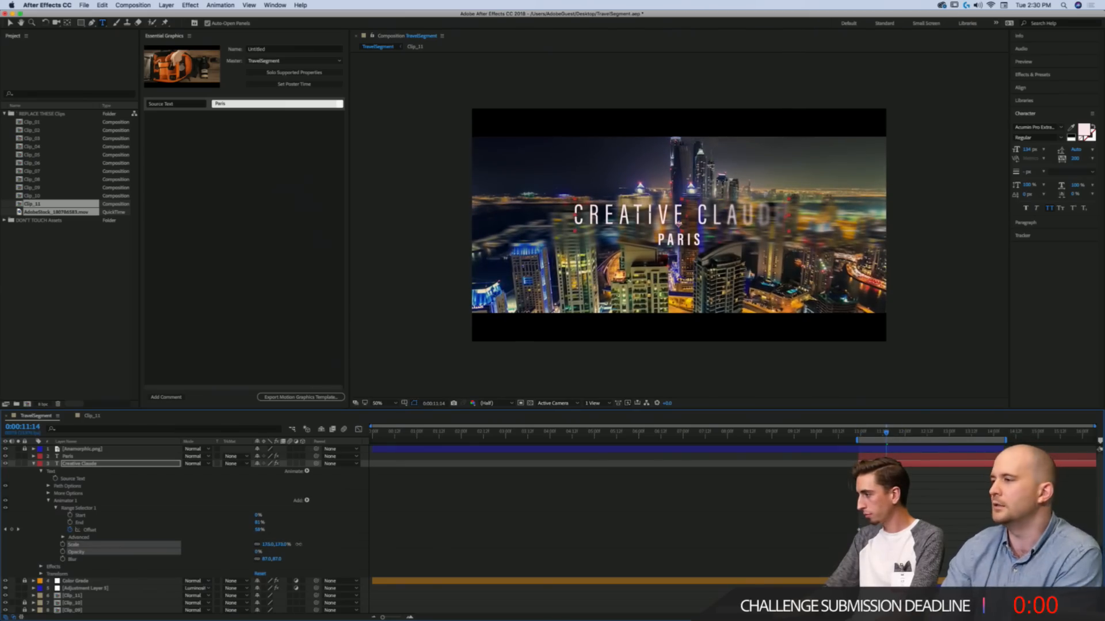
mouse_move(885, 433)
mouse_down()
mouse_move(852, 433)
mouse_move(873, 433)
mouse_up()
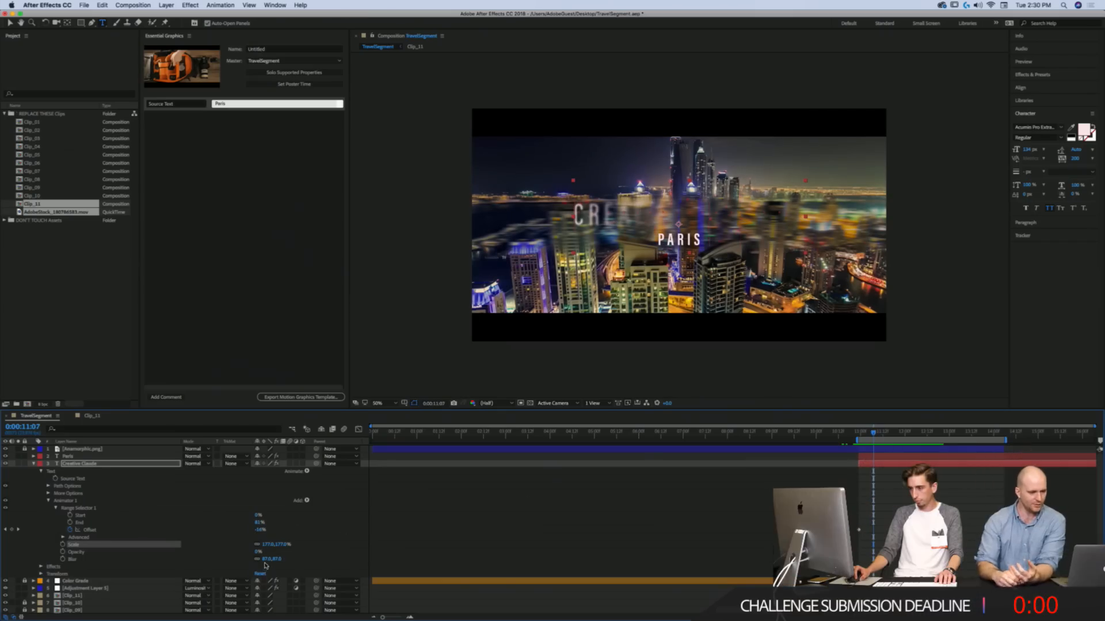
Step: Lower the "Creative Claude" text animator's Blur to 49 and scrub through the start of the reveal
drag(268, 559, 249, 559)
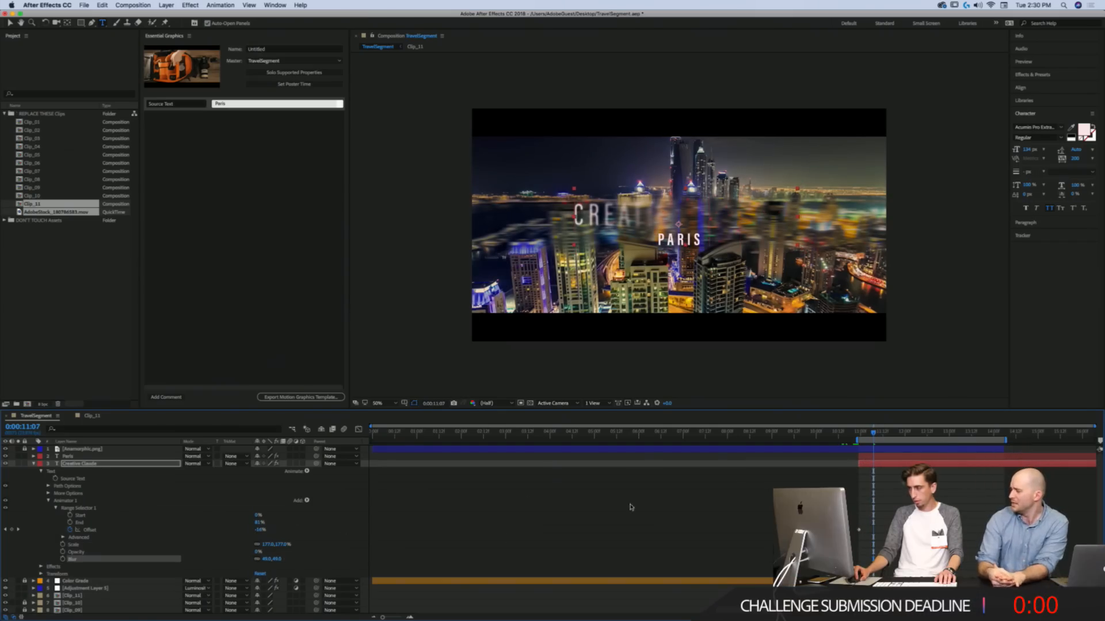
click(855, 434)
drag(854, 435, 864, 432)
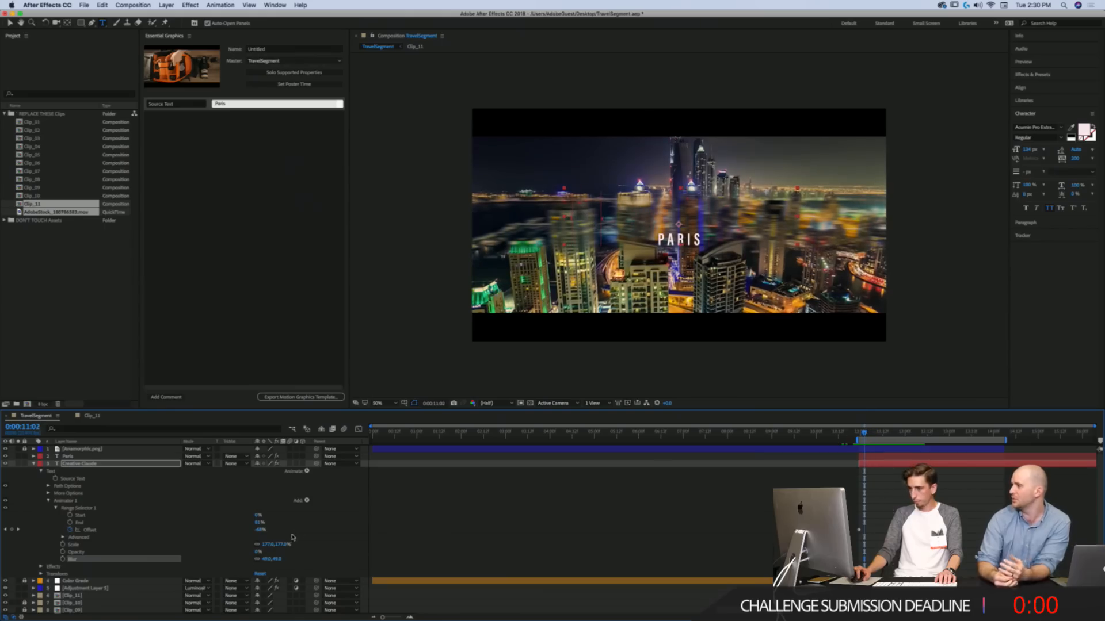
Step: Add a Position property to the "Creative Claude" animator, offset the letters upward and preview the reveal
click(307, 501)
mouse_move(307, 501)
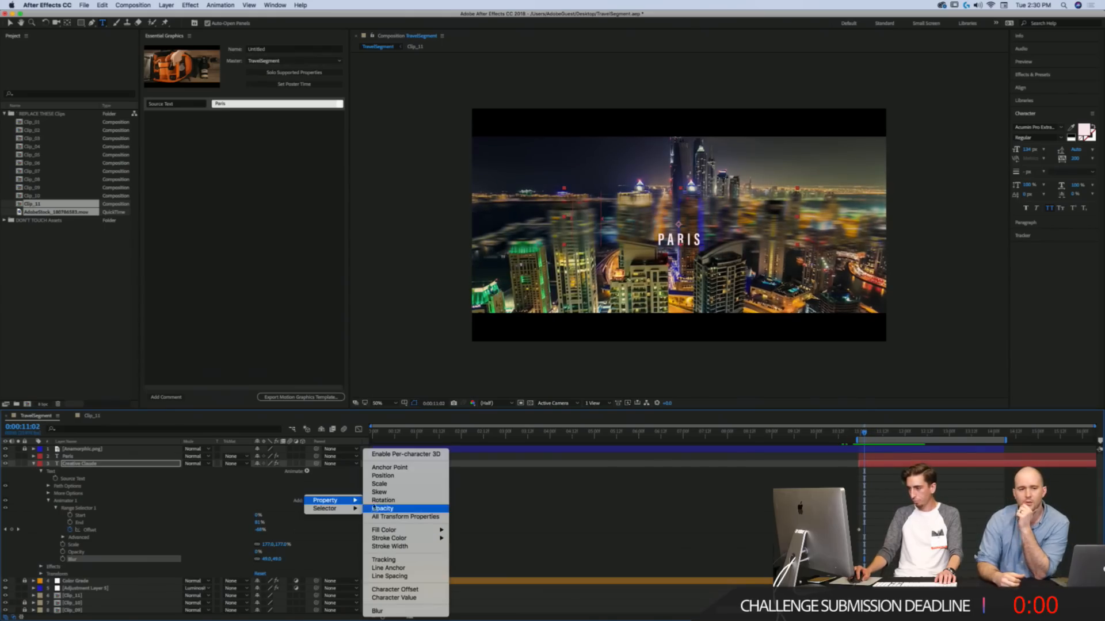
click(382, 476)
drag(266, 546, 238, 546)
drag(866, 433, 860, 434)
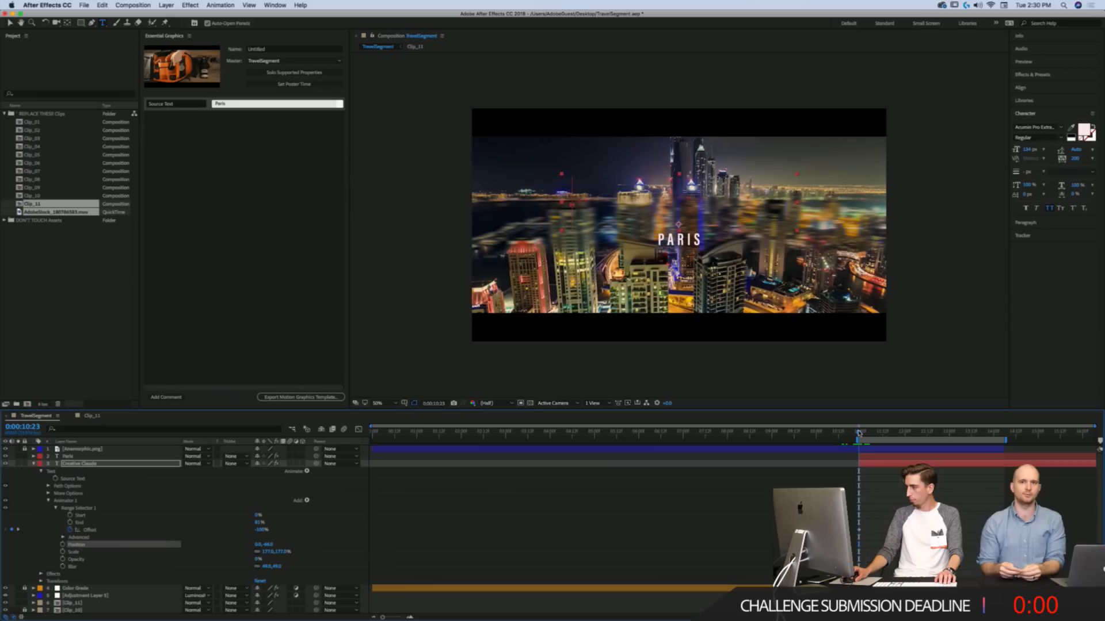
key(space)
key(space)
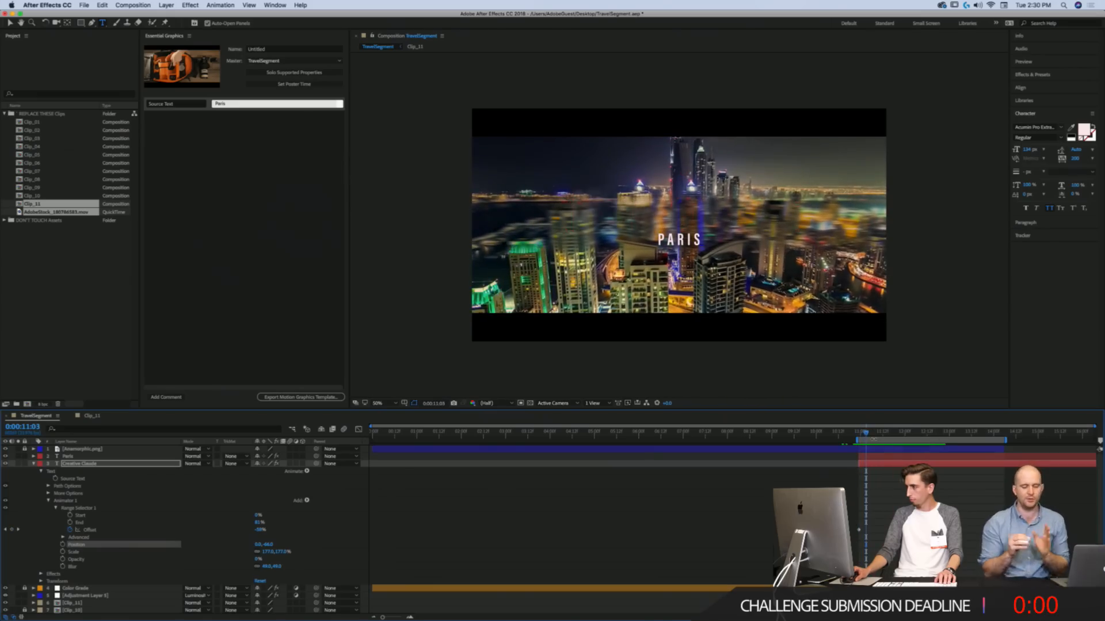
key(super+z)
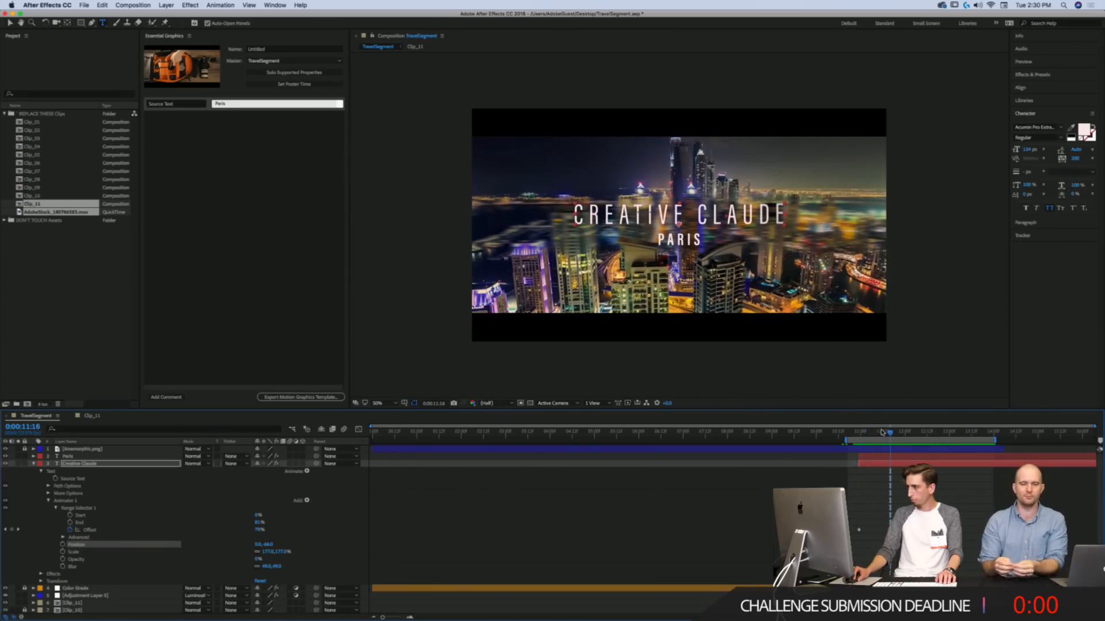
drag(882, 433, 868, 433)
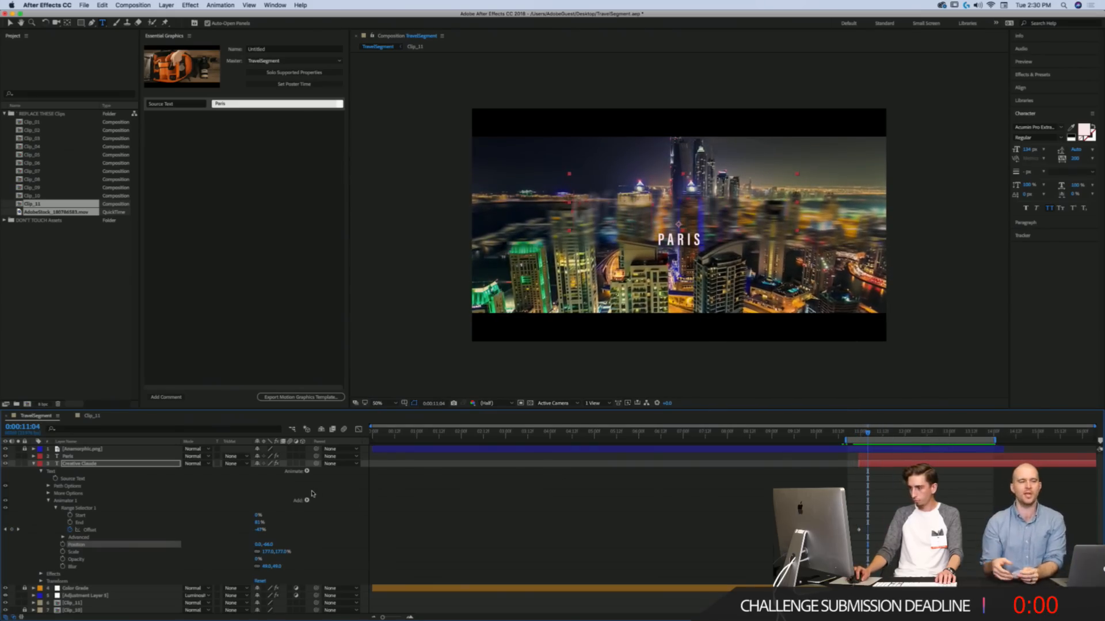
Step: Enable per-character 3D on the "Creative Claude" layer and add a Rotation property to its animator
click(305, 471)
click(322, 455)
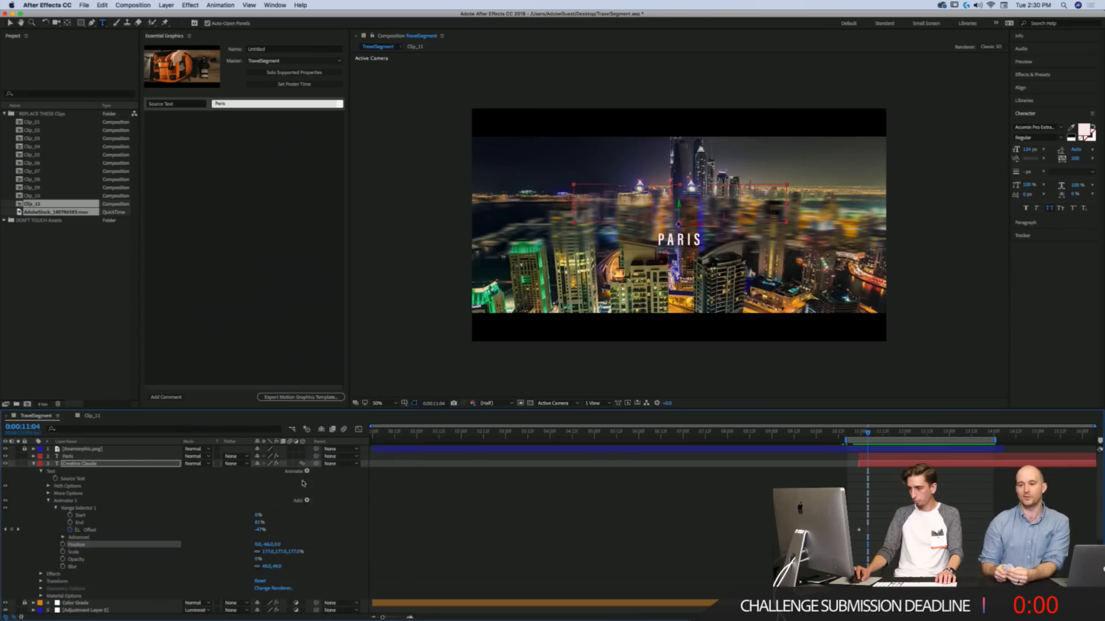
click(307, 501)
mouse_move(348, 500)
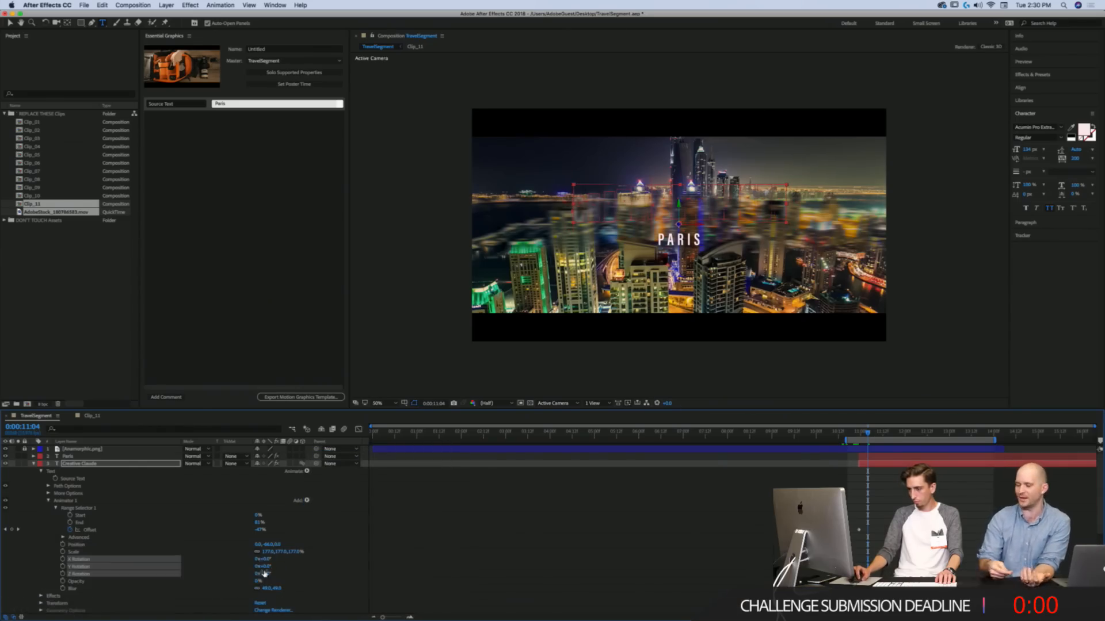
Step: Set the "Creative Claude" animator's Y Rotation to 90° and preview the letters turning in
drag(300, 566, 311, 566)
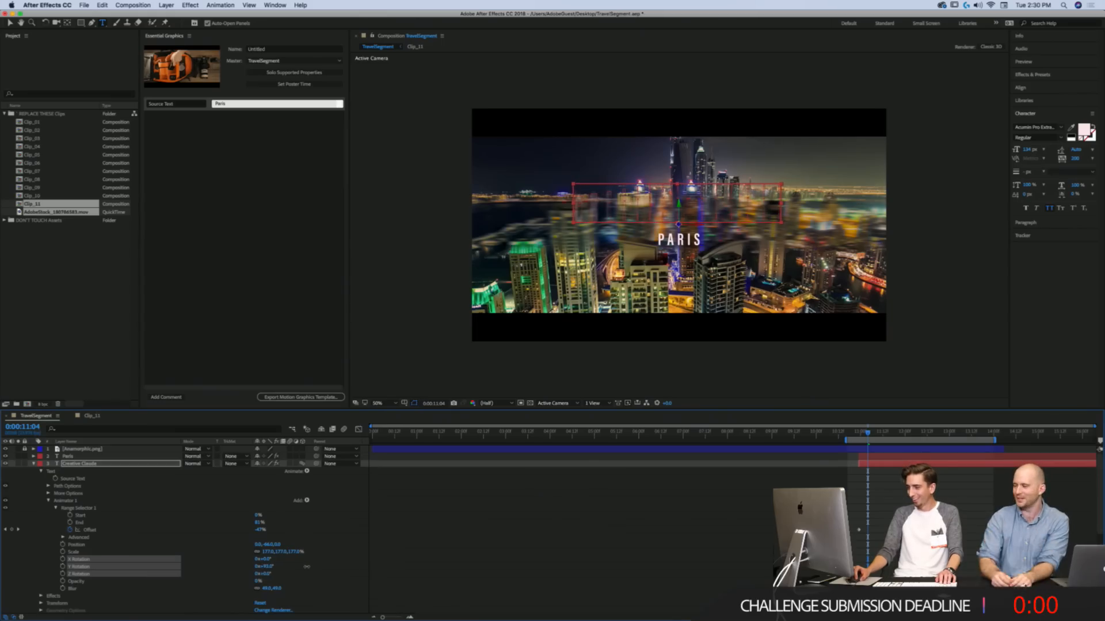
click(266, 566)
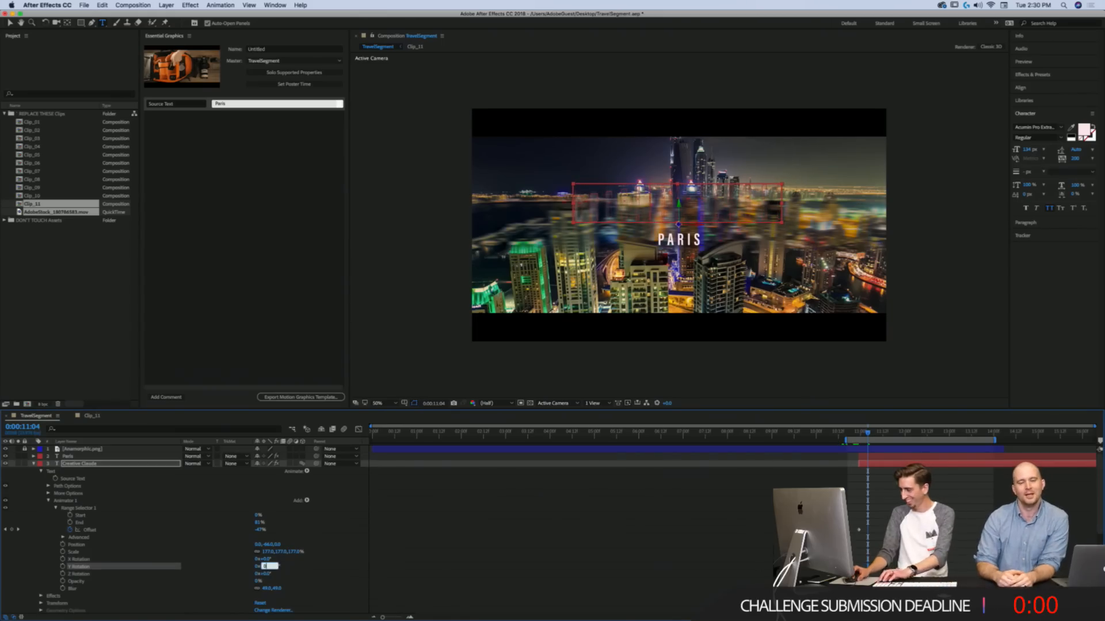
key(Return)
drag(867, 433, 859, 433)
key(space)
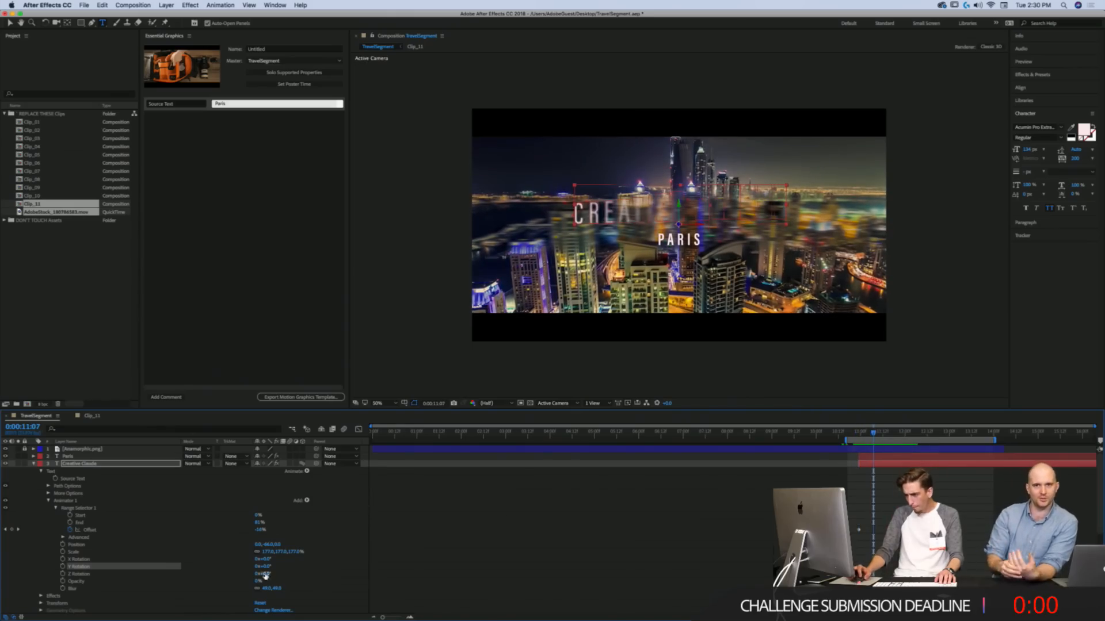
text(90)
key(Return)
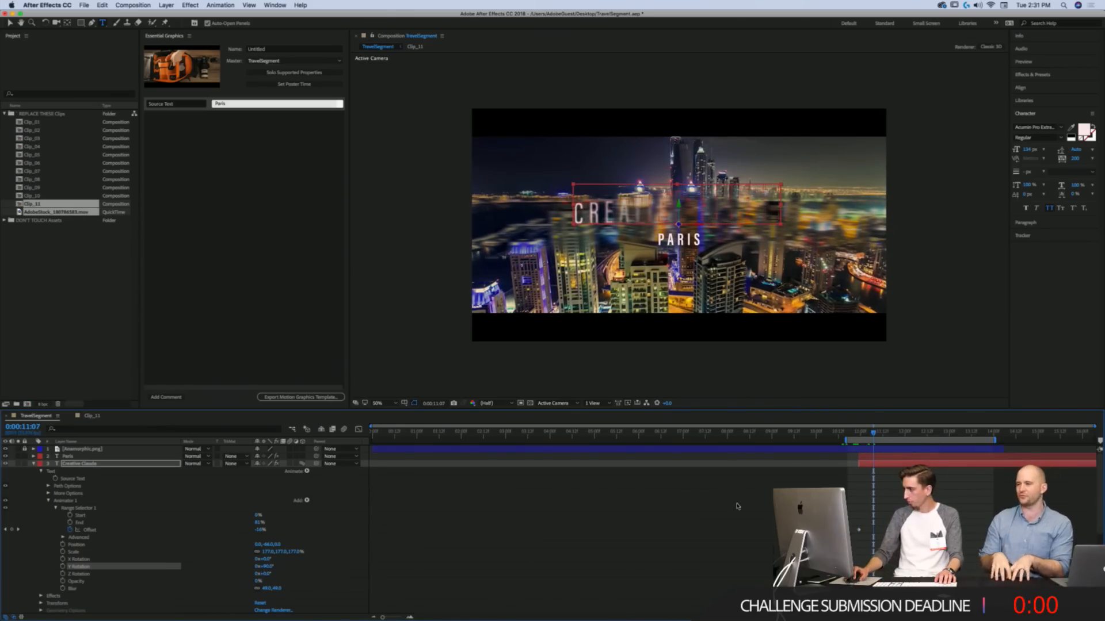
key(space)
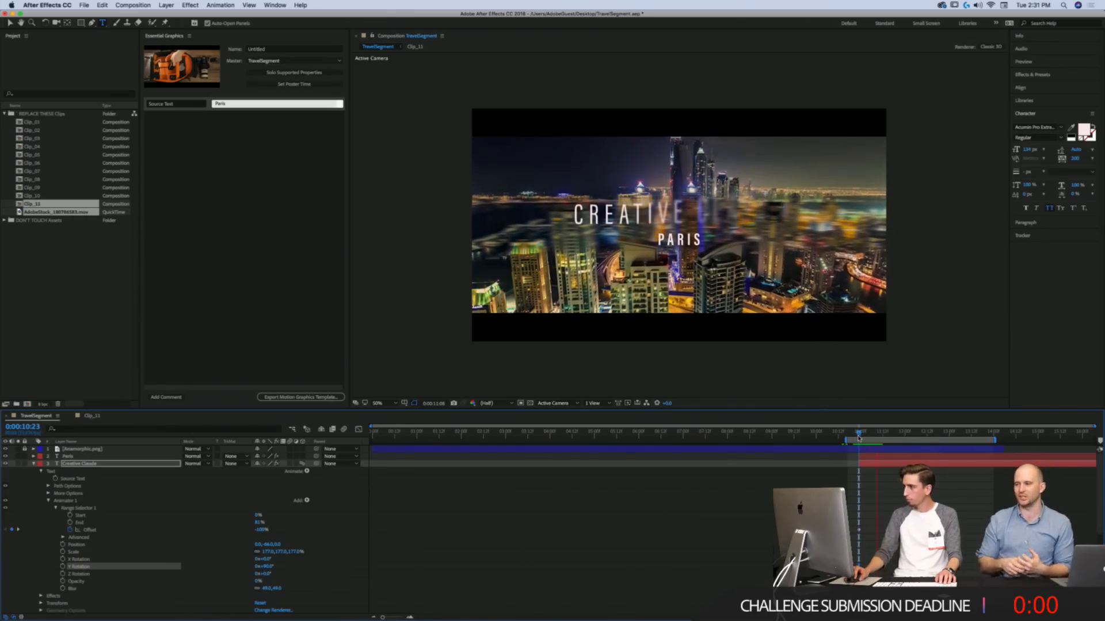
click(868, 432)
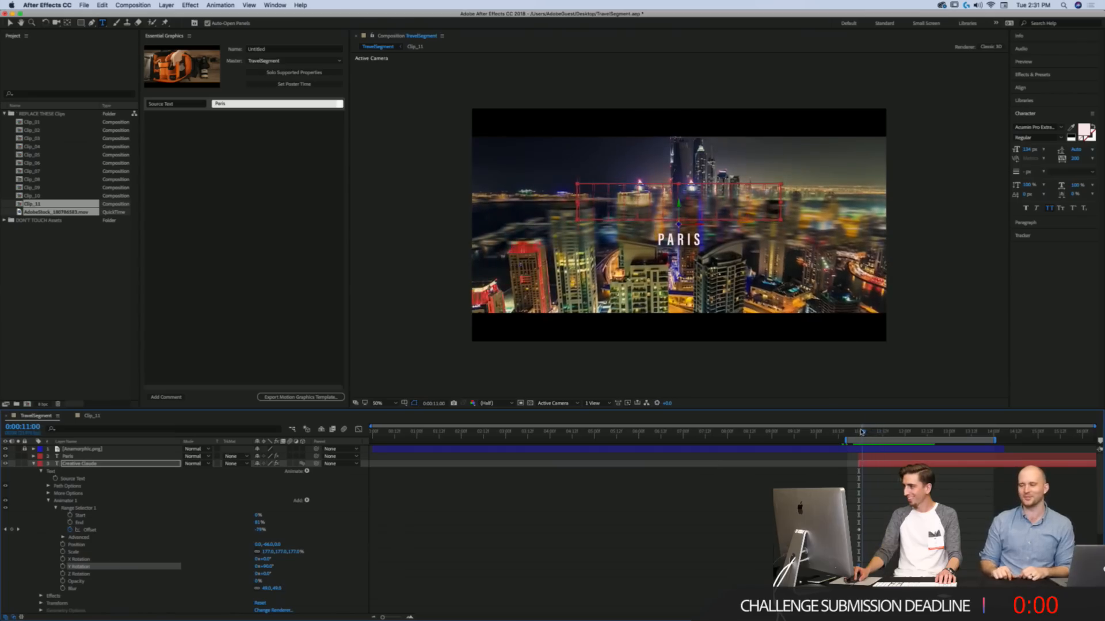
drag(868, 432, 875, 432)
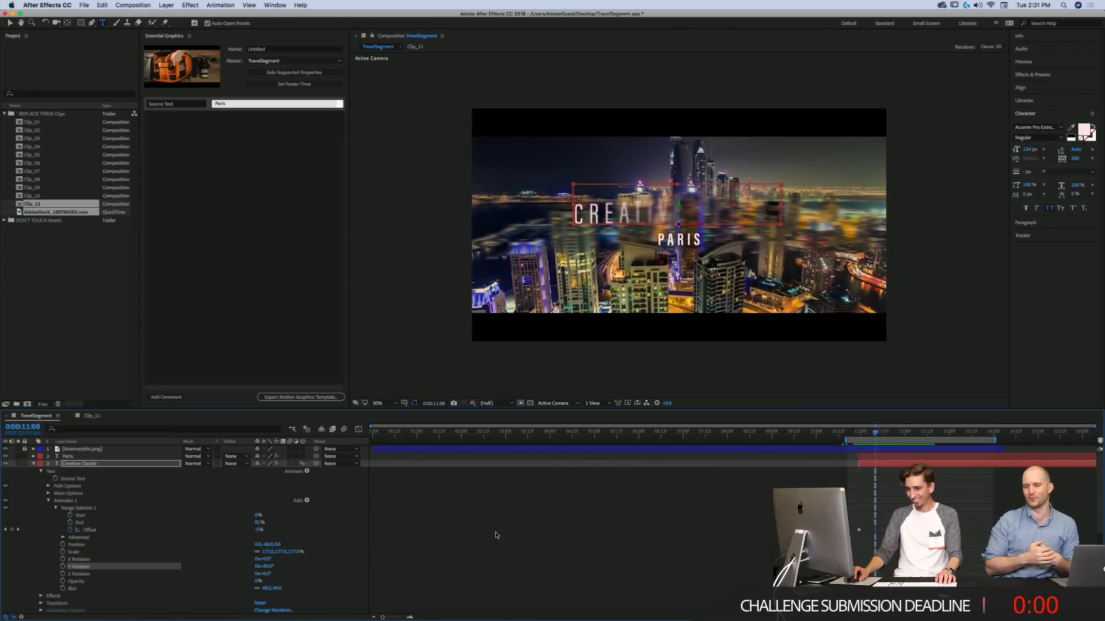
Step: Raise the letters' starting Position to a Y offset of -200, offset them in depth and check the partial reveal
drag(276, 545, 201, 539)
drag(279, 547, 893, 471)
mouse_move(871, 436)
mouse_down()
mouse_move(860, 432)
mouse_move(884, 432)
mouse_up()
Step: Set the range selector's End to 100% and play back the "Creative Claude" reveal
drag(259, 523, 289, 522)
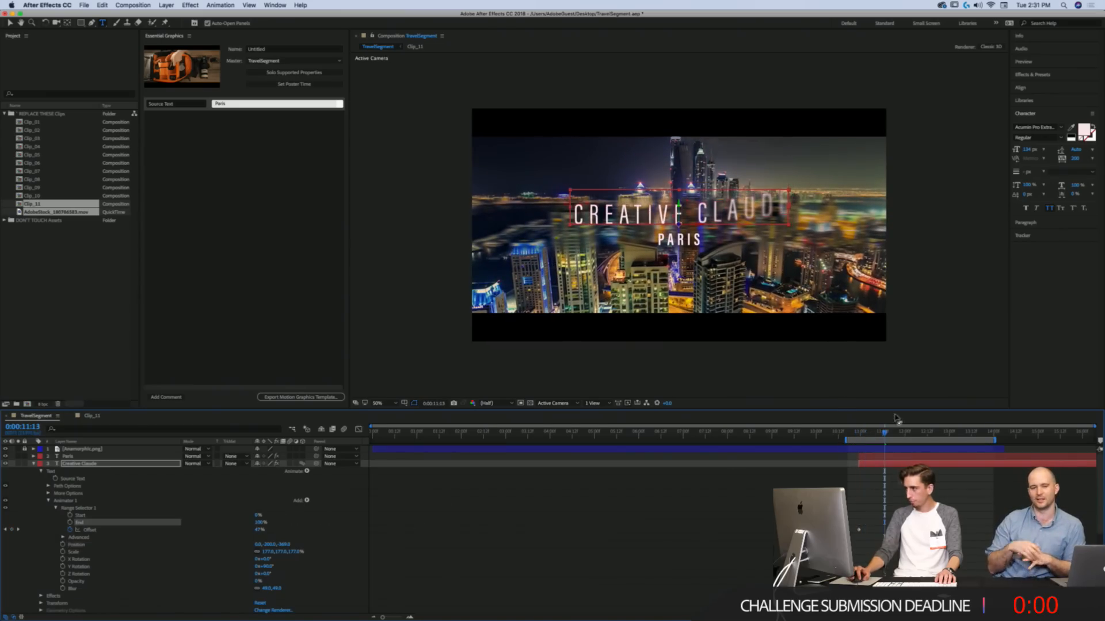
drag(861, 434, 864, 435)
key(space)
key(space)
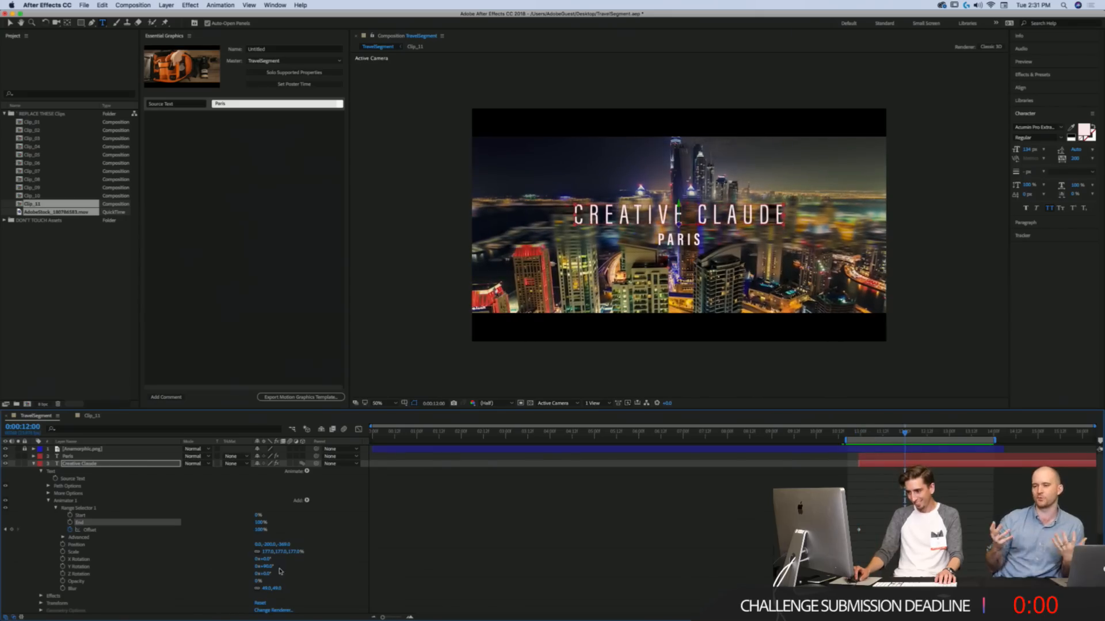
Step: Raise Ease Low to 80% in the range selector's advanced settings and preview the reveal from 0:00:11:00
click(77, 540)
drag(258, 588, 266, 588)
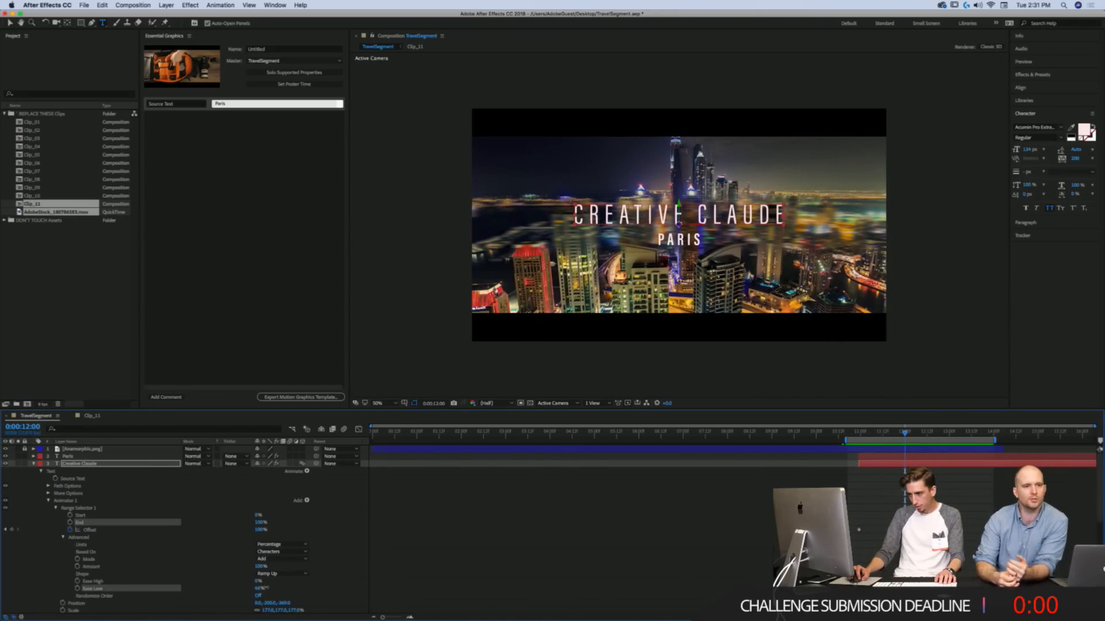
click(861, 432)
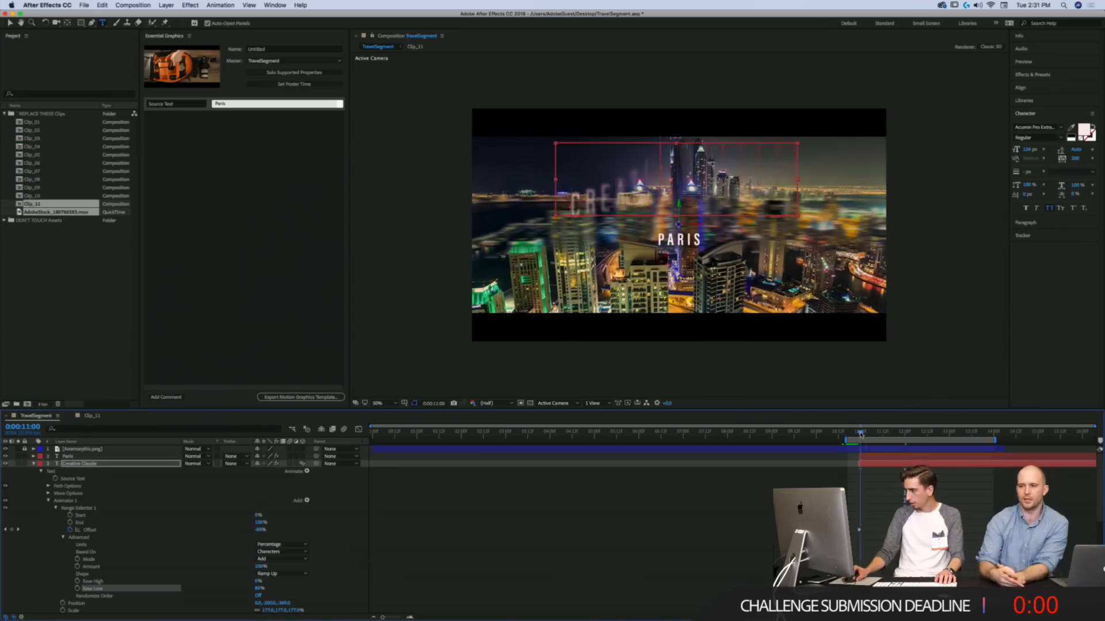
key(space)
key(space)
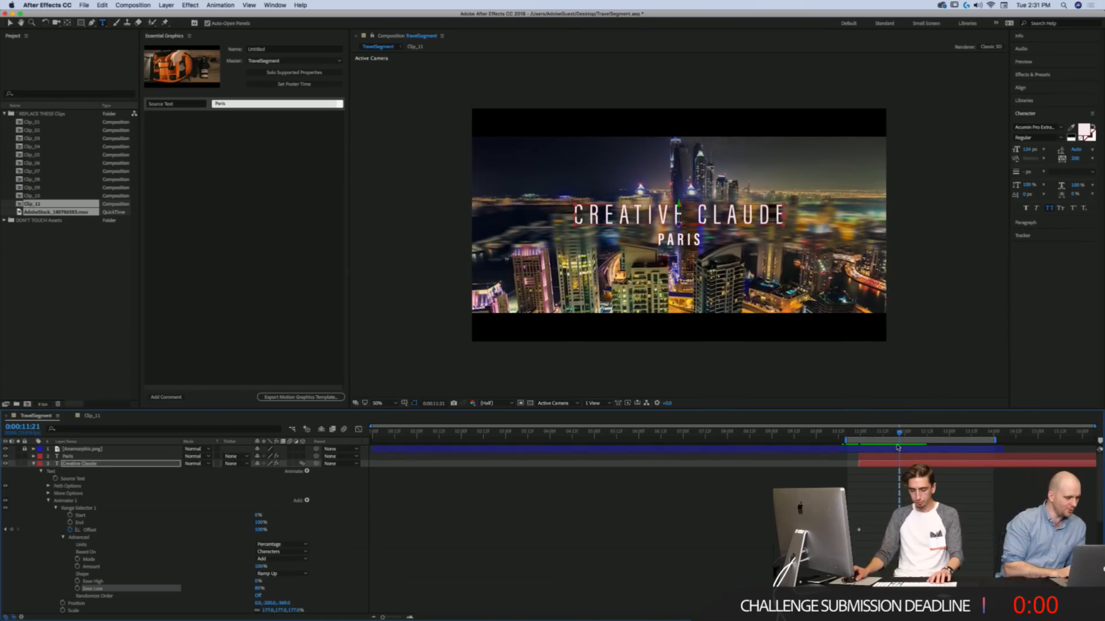
Step: Paste the "Creative Claude" text animator onto the "Paris" layer and reveal its keyframes
click(33, 463)
click(58, 457)
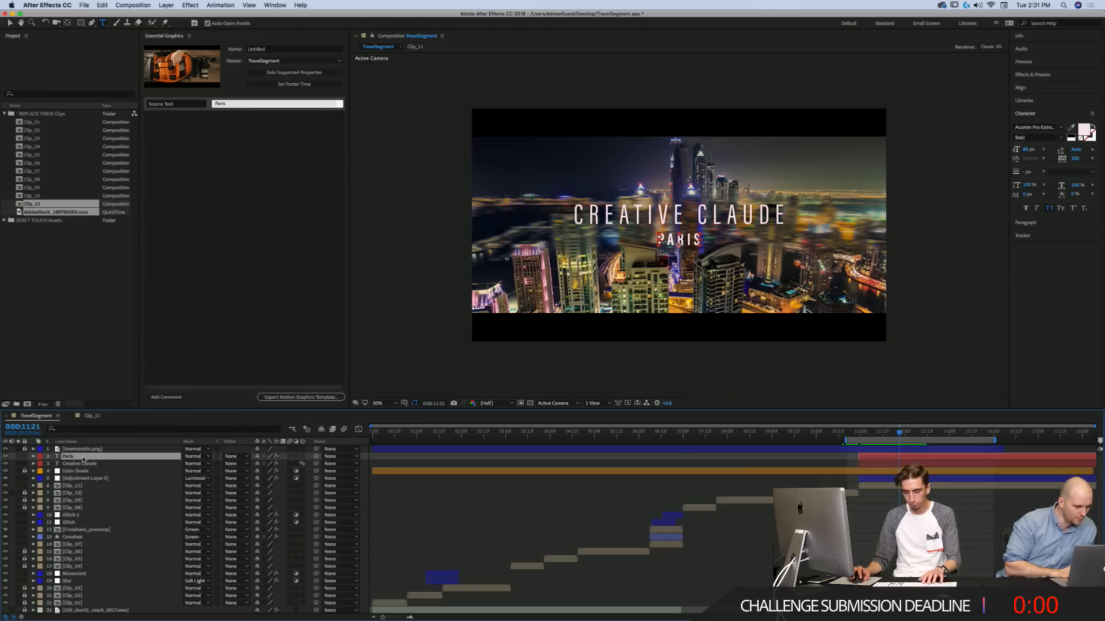
key(super+v)
key(u)
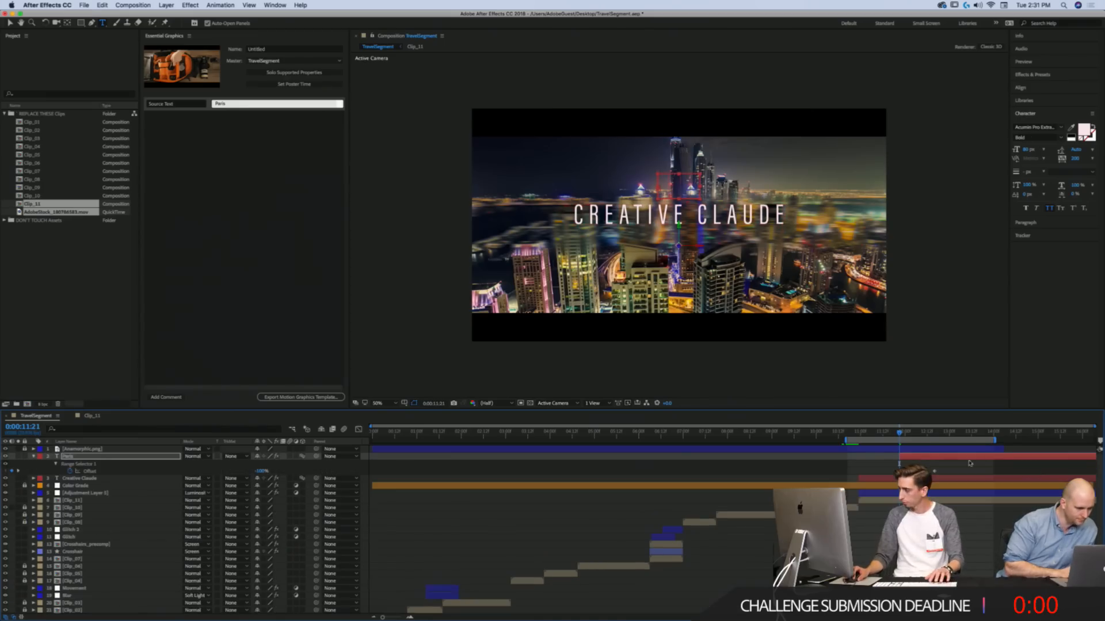
Step: Shift the "Paris" layer to start at 0:00:11:10 and play back both titles
drag(922, 458, 900, 458)
click(866, 432)
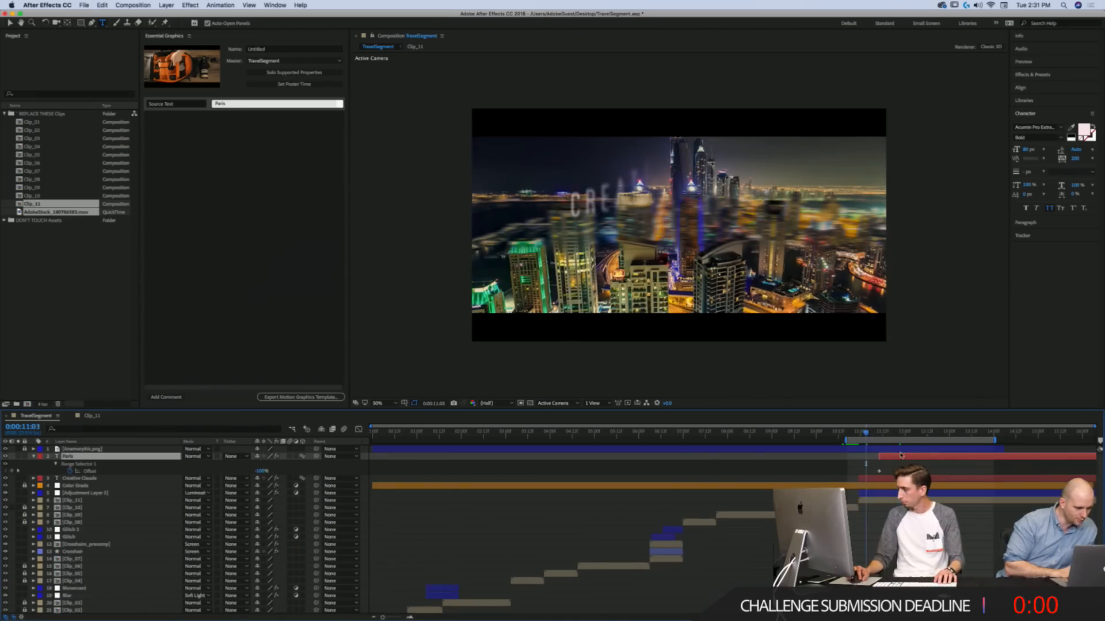
key(space)
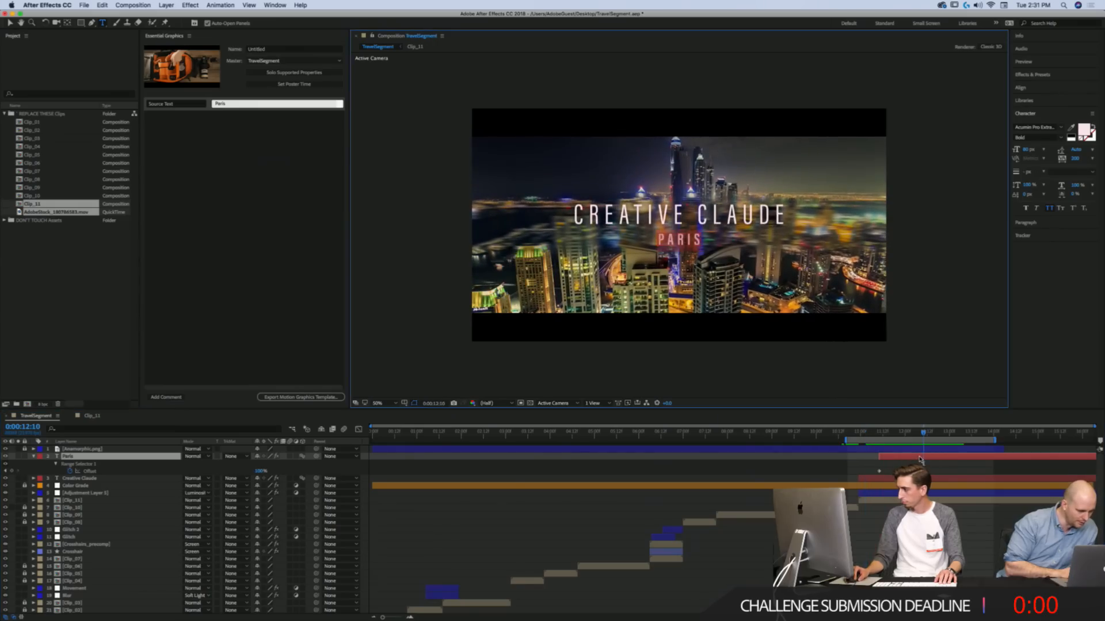
Step: Replace the subtitle text "Paris" with "Cuba" and expand the layer's text animator properties
text(Cuba)
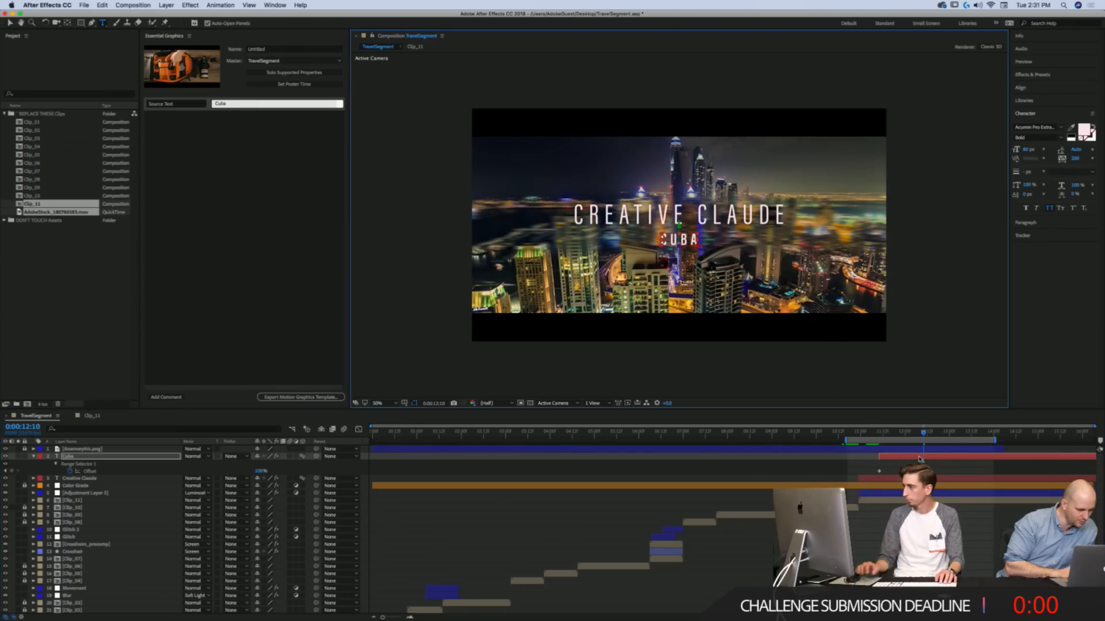
click(58, 463)
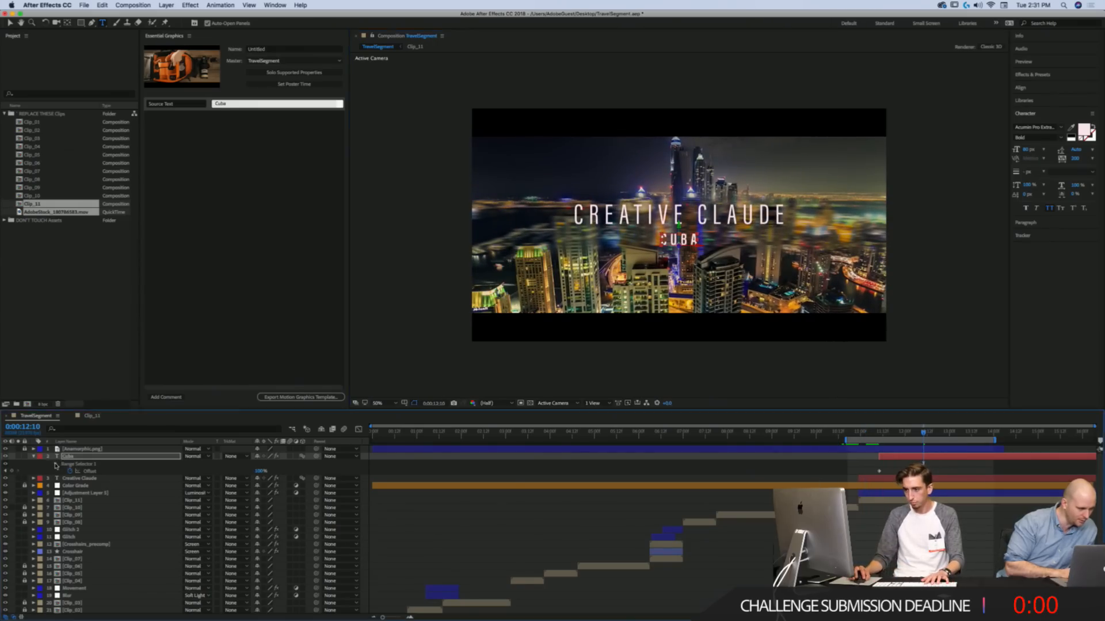
click(33, 457)
click(33, 456)
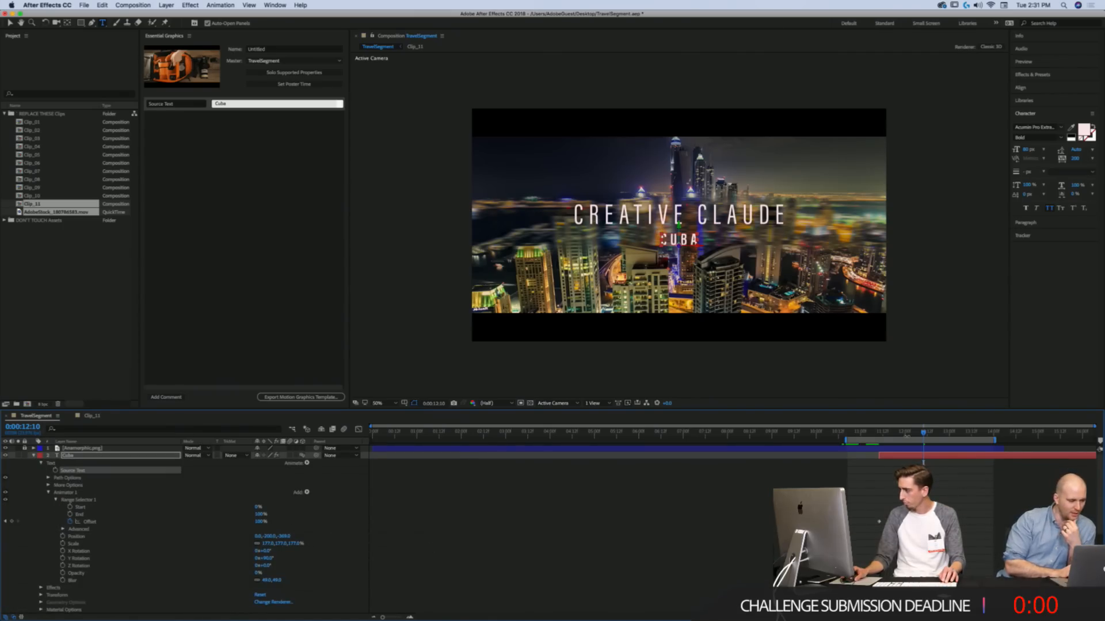
Step: Set the "Cuba" animator's Y Position to 191 so its letters enter from below, preview it and save the project
drag(907, 434, 892, 434)
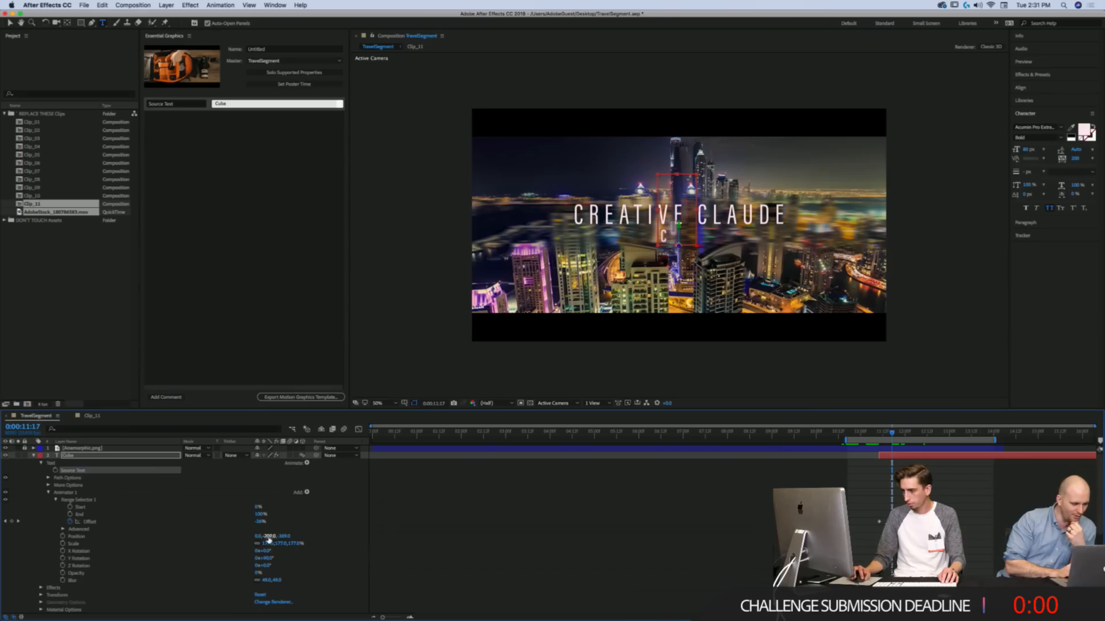
drag(268, 537, 449, 532)
drag(892, 435, 879, 436)
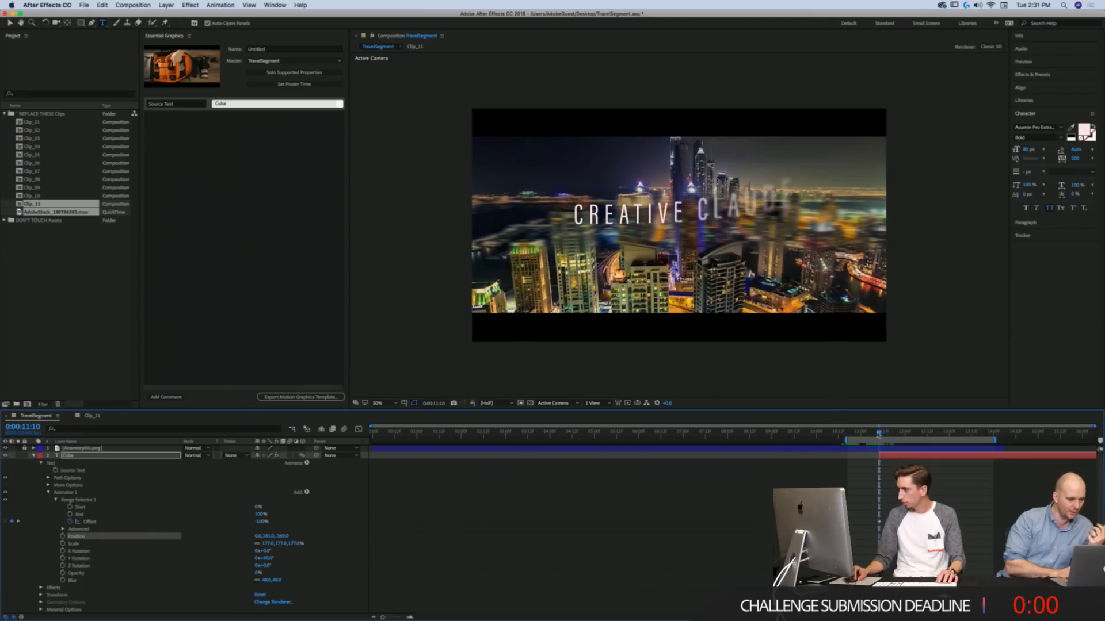
key(space)
key(super+s)
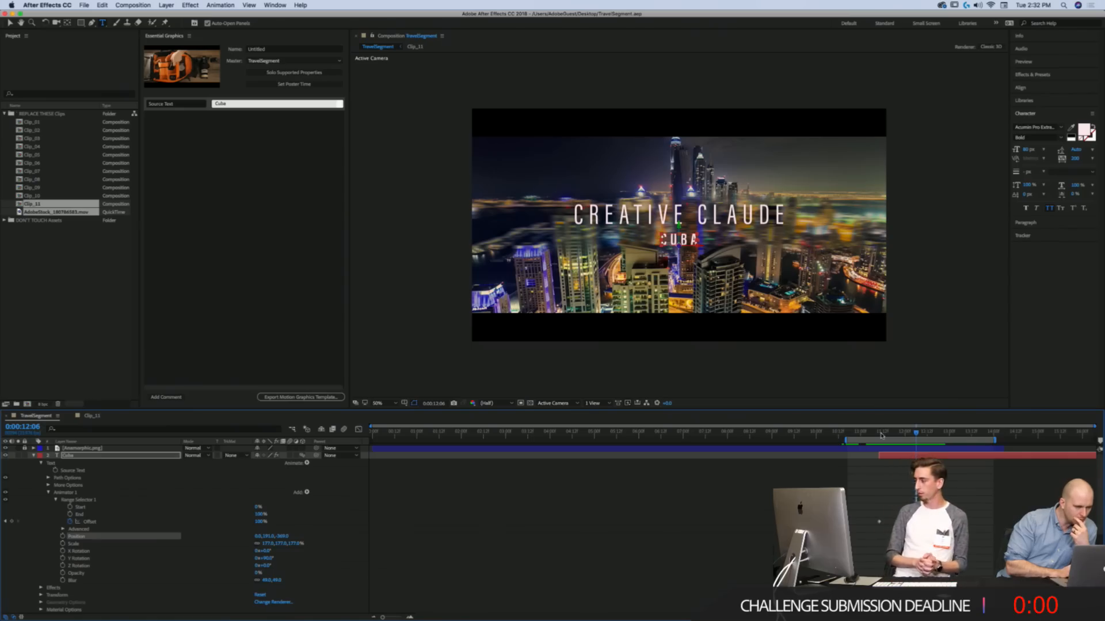
Step: Scrub and play back both title reveals from around 0:00:11:10 to check their timing
drag(876, 433, 919, 436)
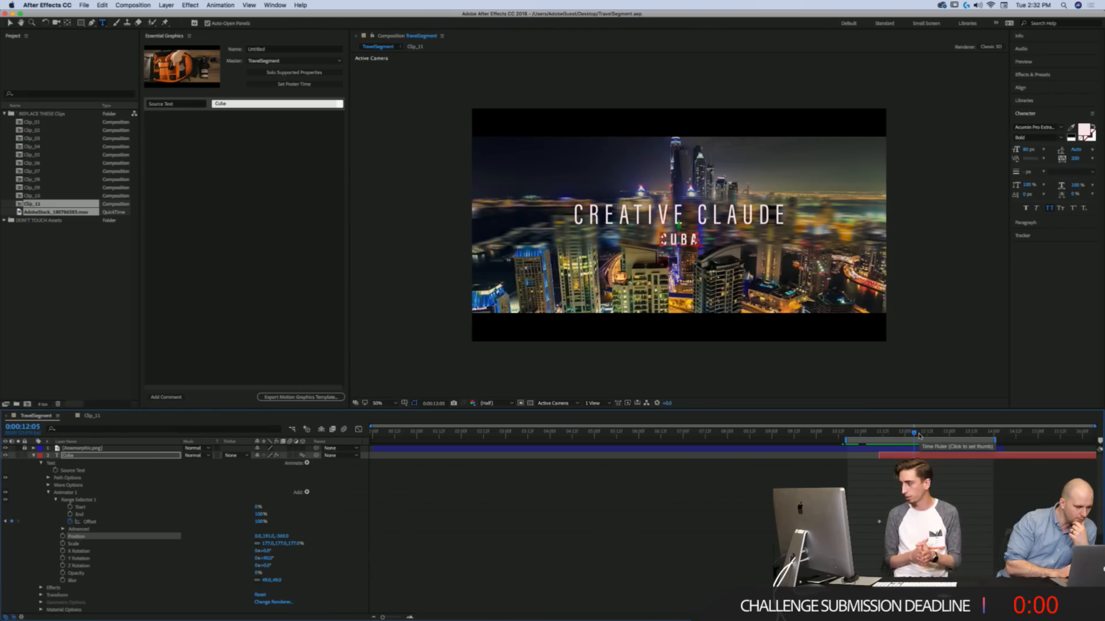
drag(919, 436, 880, 434)
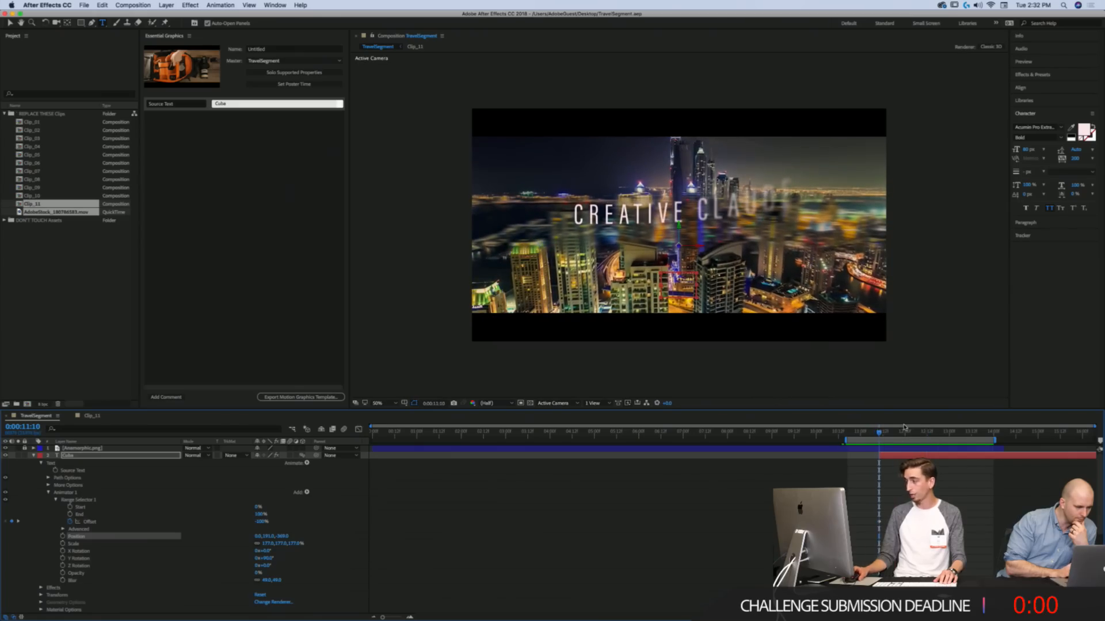
key(space)
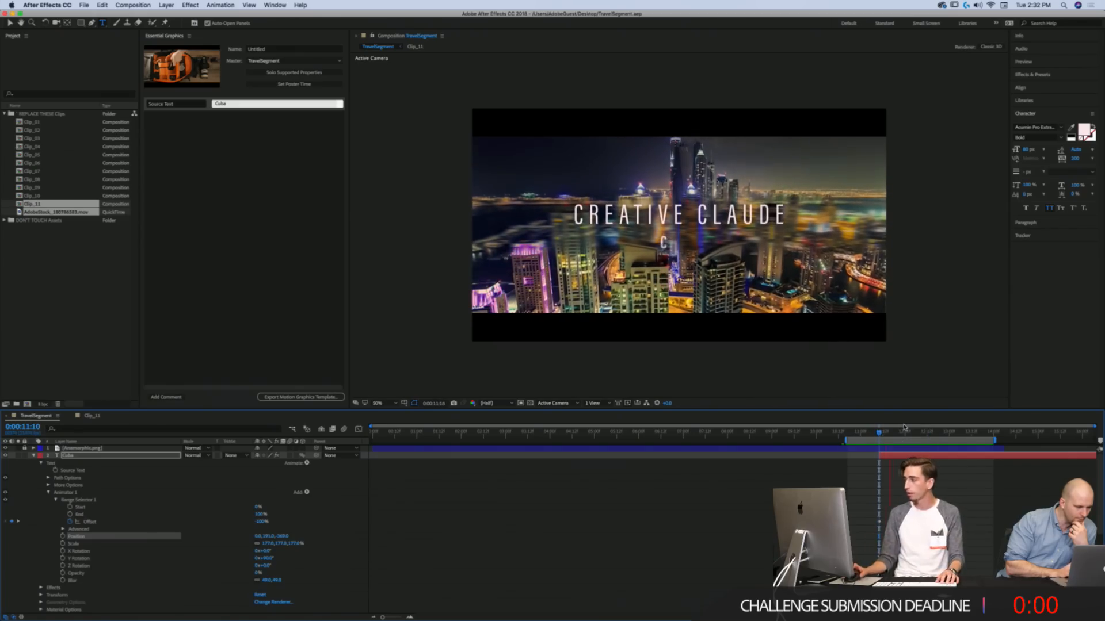
click(876, 434)
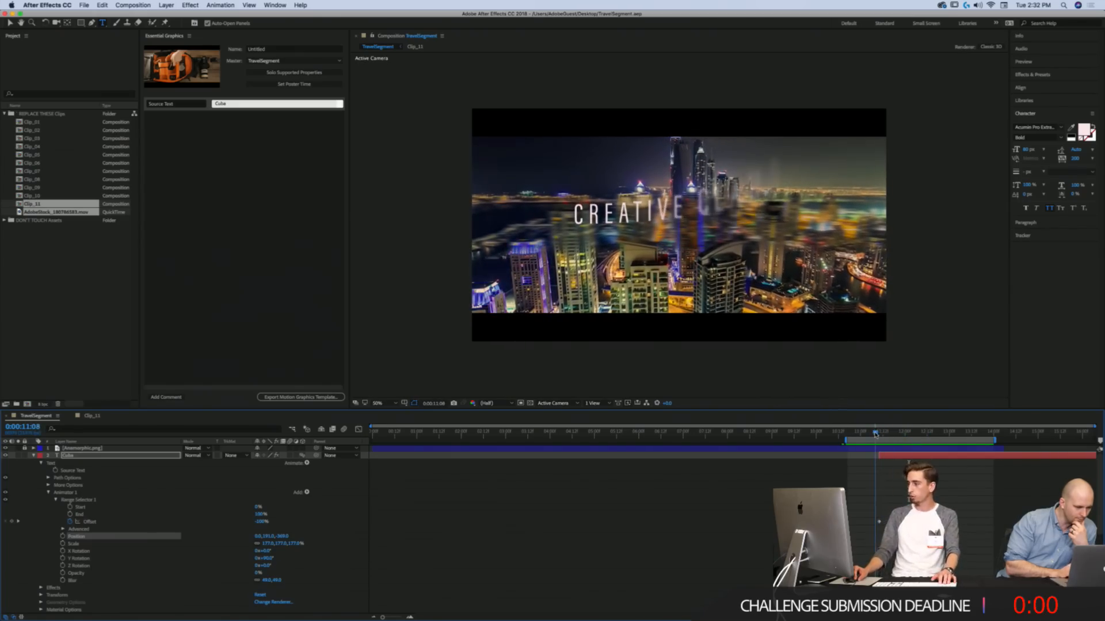
Step: Set the work area to start at 0:00:09:21 and play back both title reveals
drag(873, 435, 834, 434)
key(space)
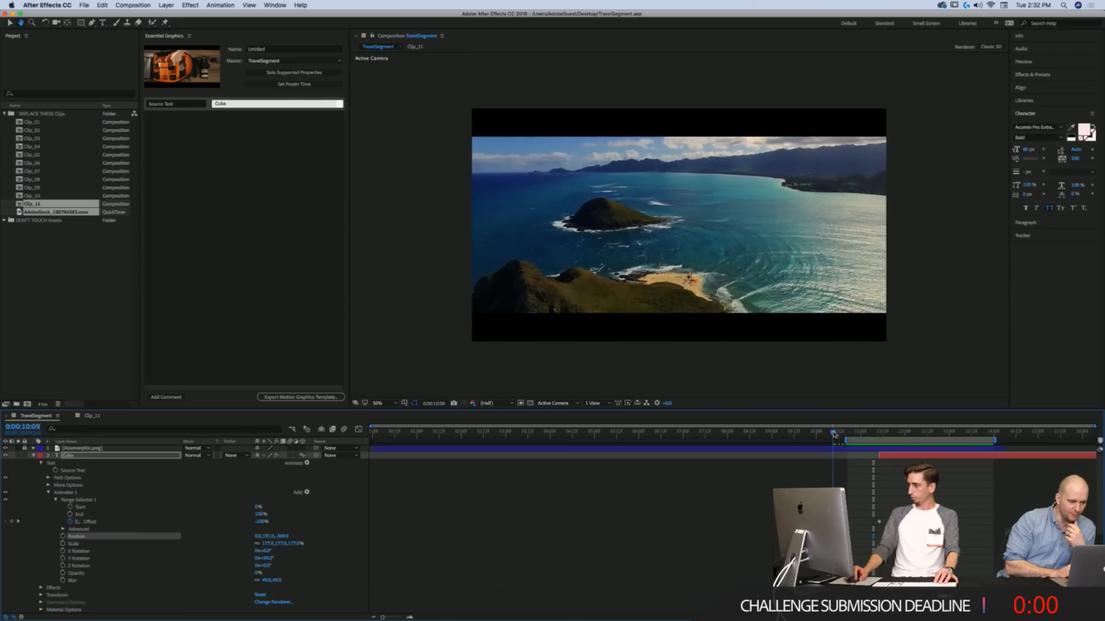
click(810, 433)
key(b)
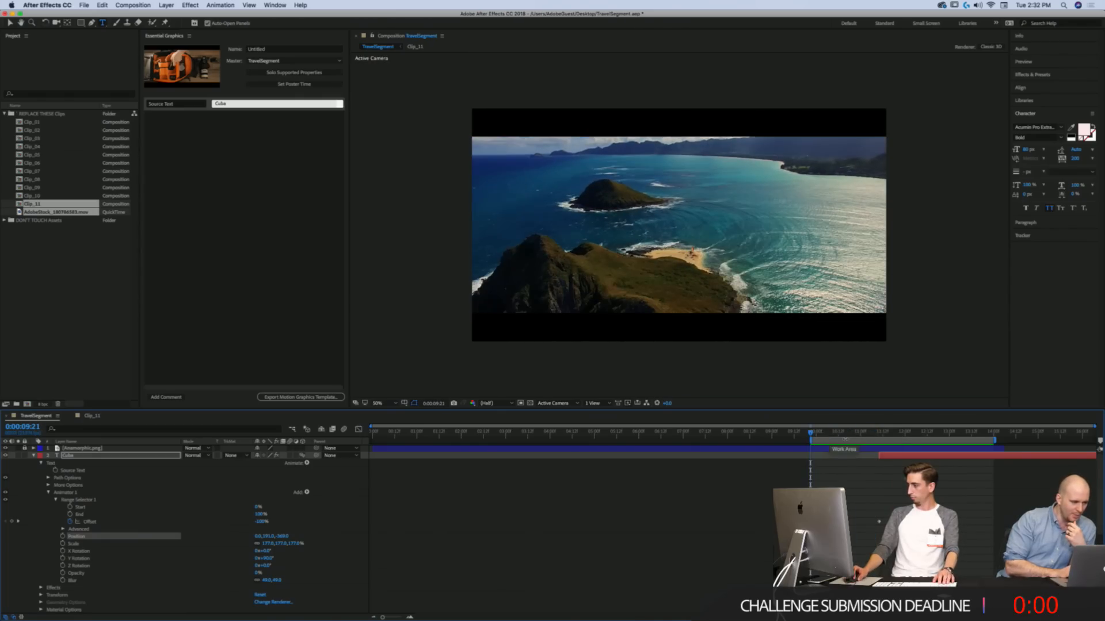
key(space)
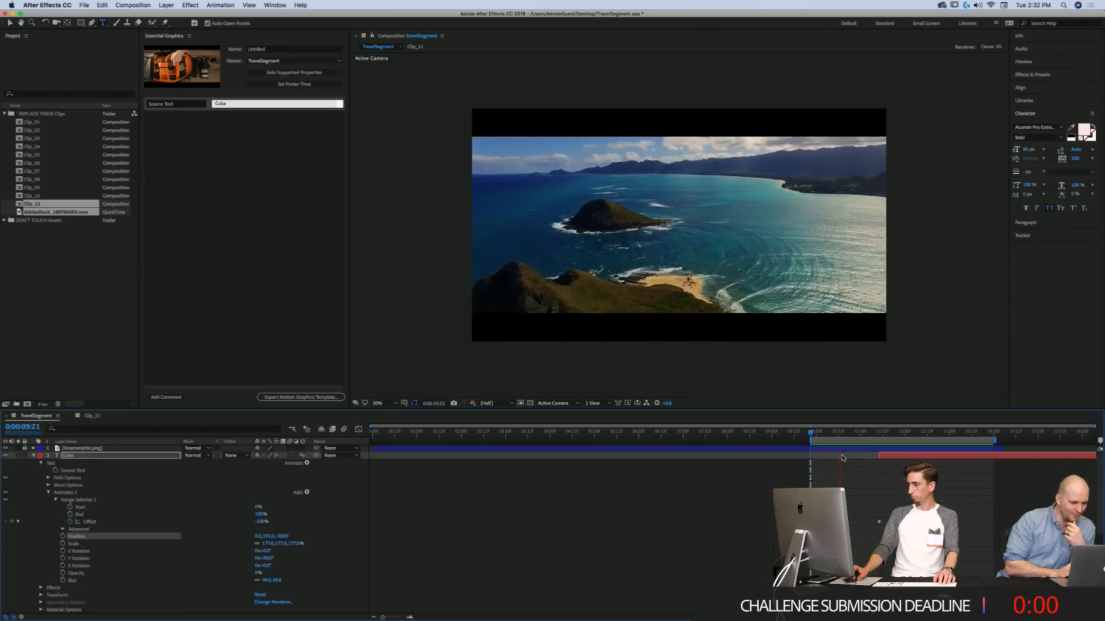
key(space)
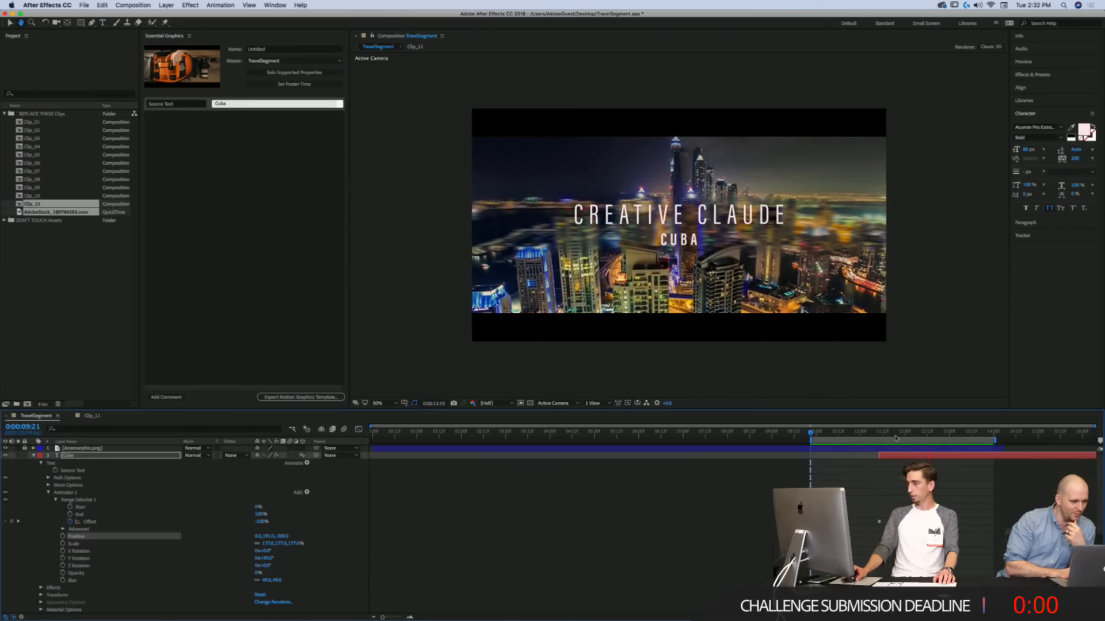
key(space)
Step: Reveal the keyframes of "Cuba" and "Creative Claude", shift the "Cuba" layer a few frames later and preview from 0:00:10:22
click(894, 457)
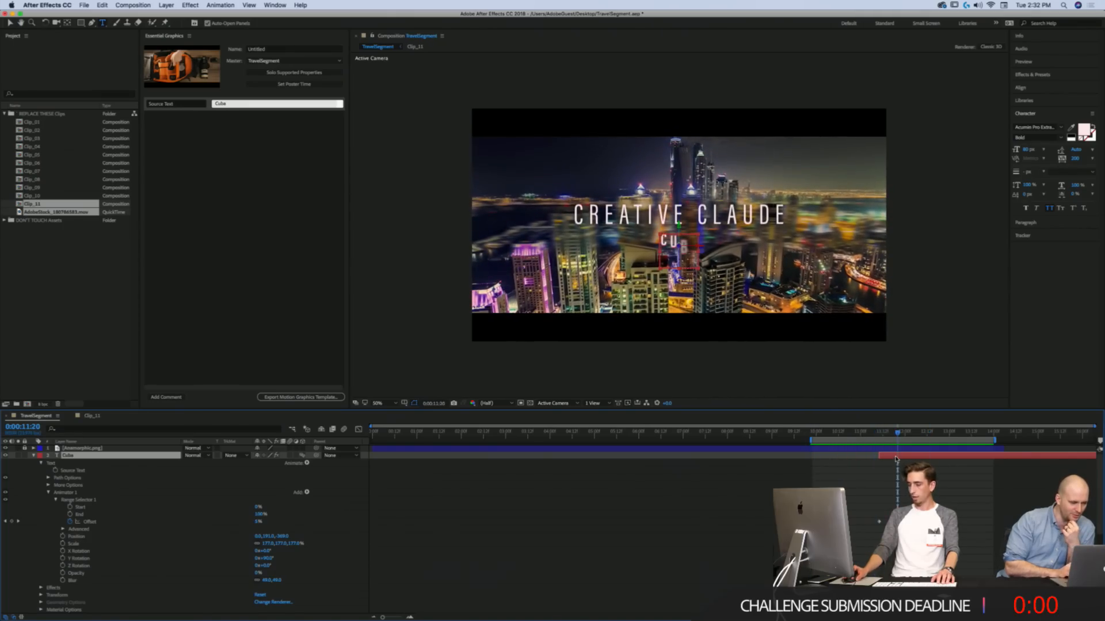
key(u)
click(889, 476)
key(u)
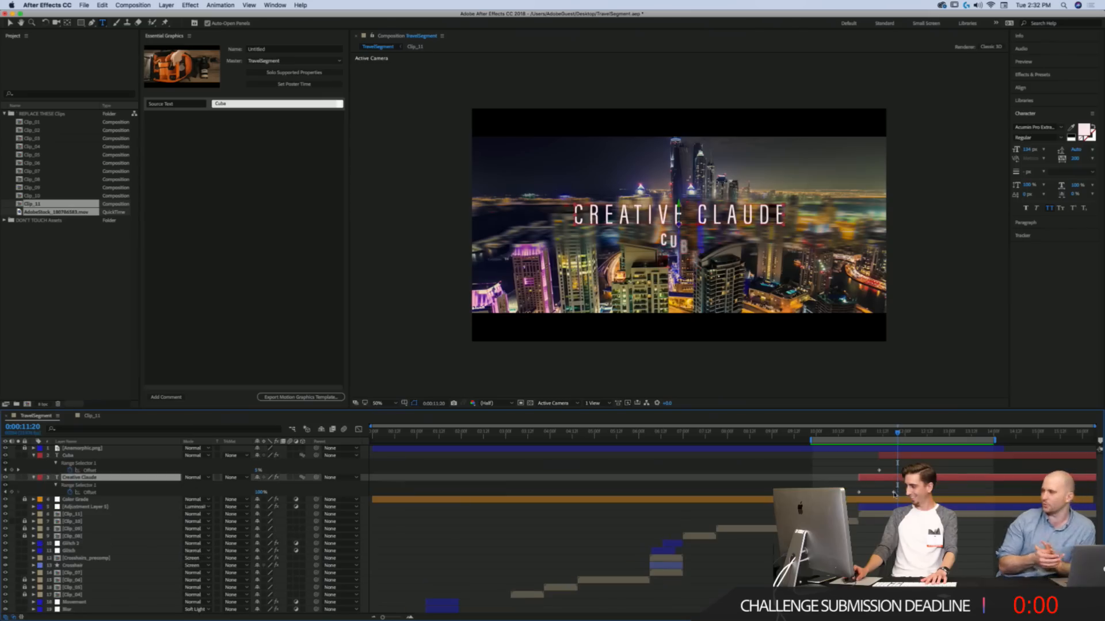
click(899, 457)
click(857, 433)
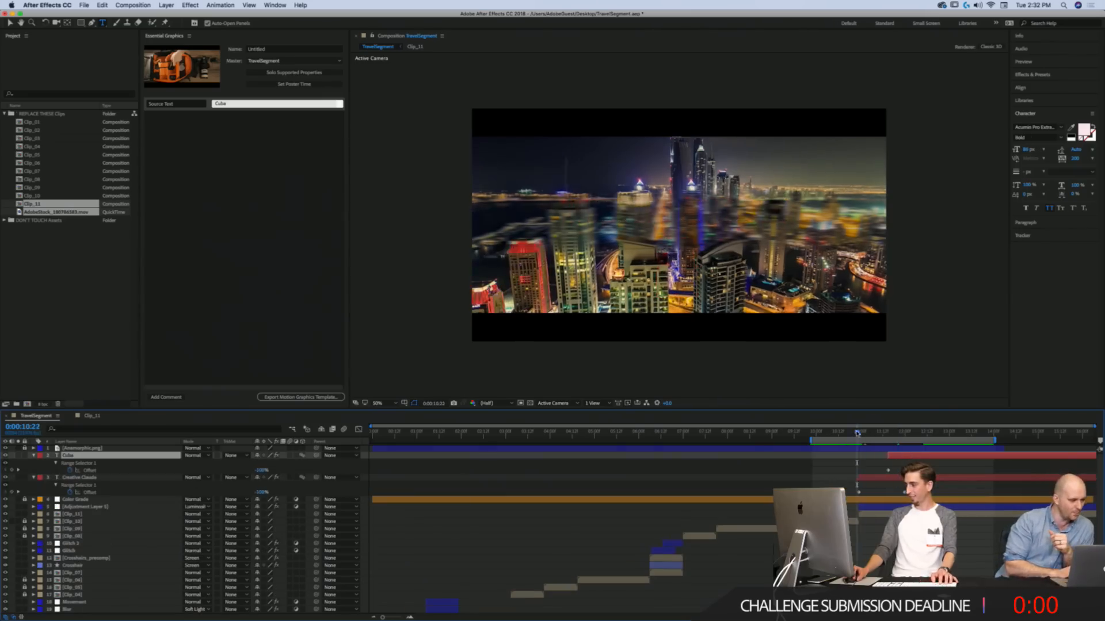
key(space)
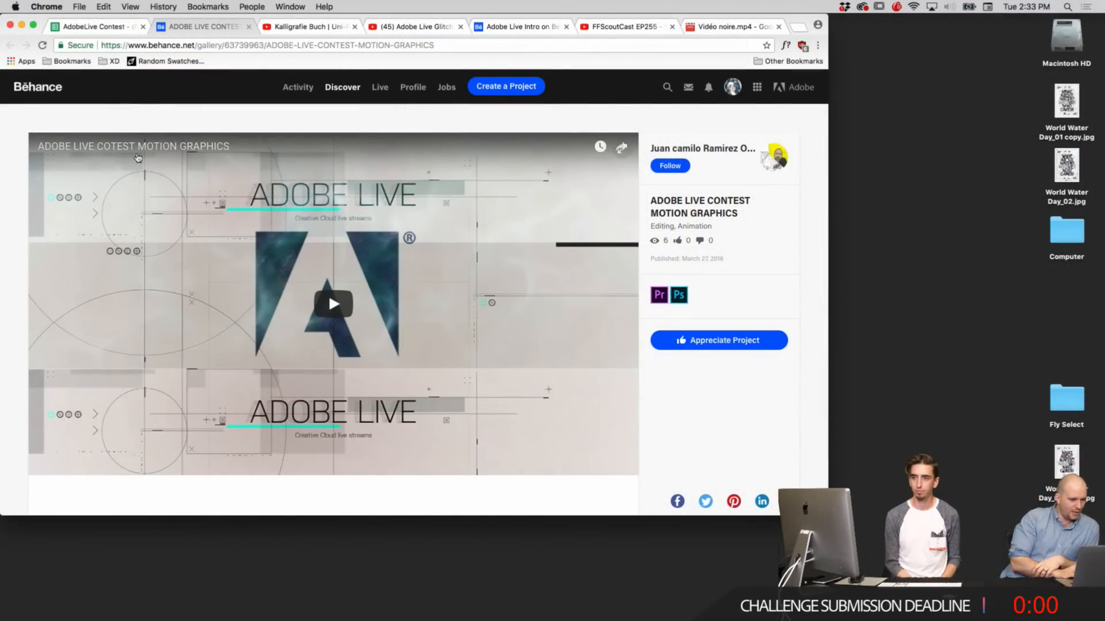
Step: In Chrome, play the Behance motion graphics contest video, then replay "Kalligrafie Buch | Uni-Projekt" from the start and pause it
click(323, 273)
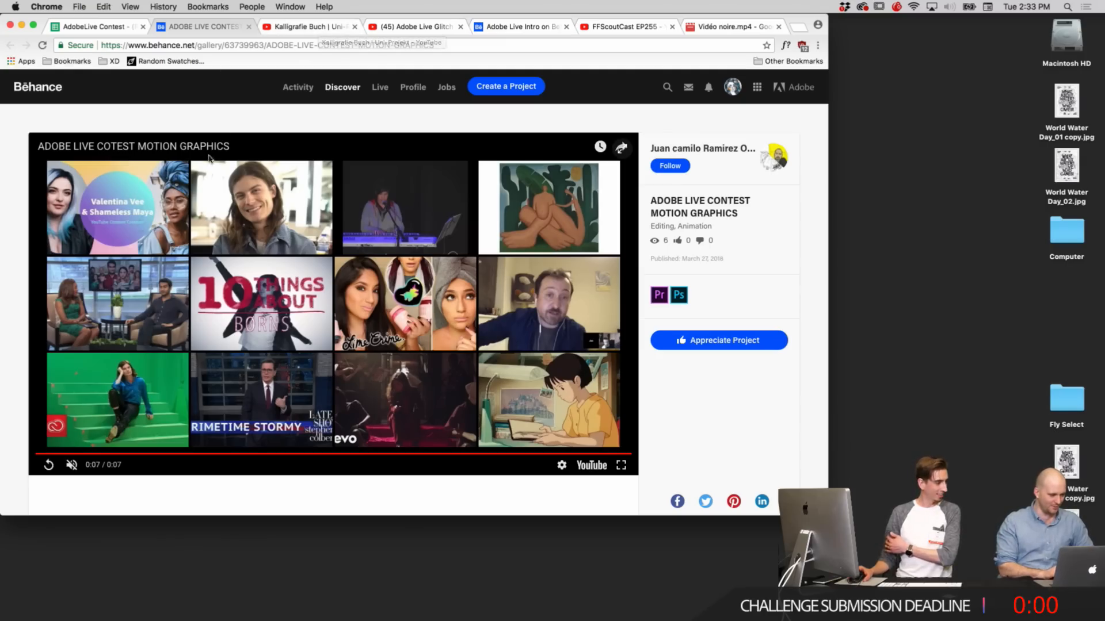
click(294, 33)
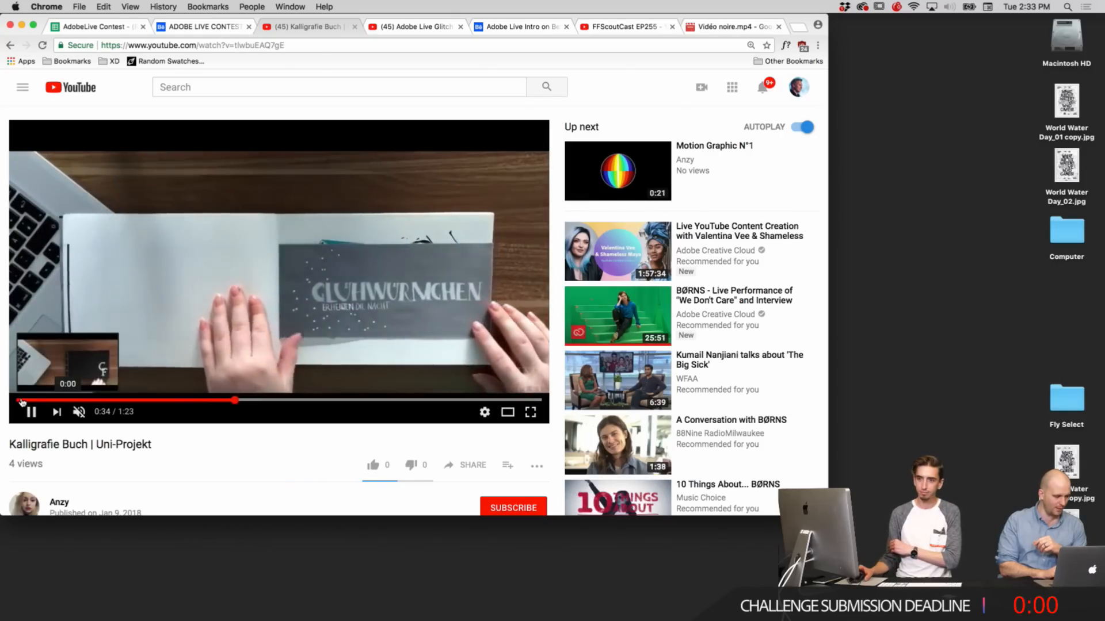
click(21, 400)
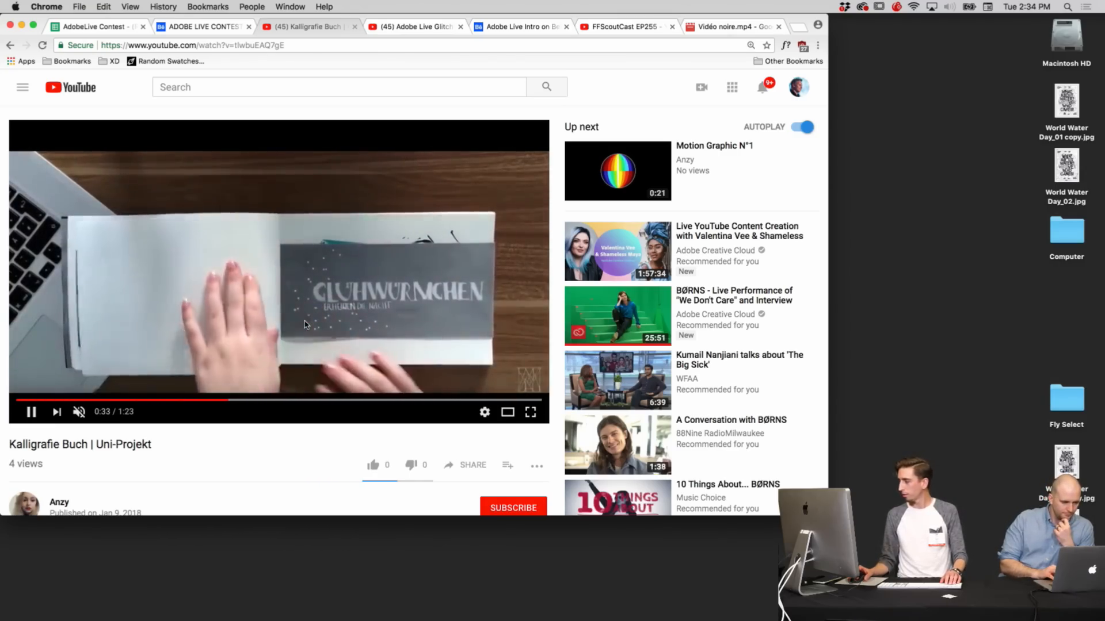
click(304, 325)
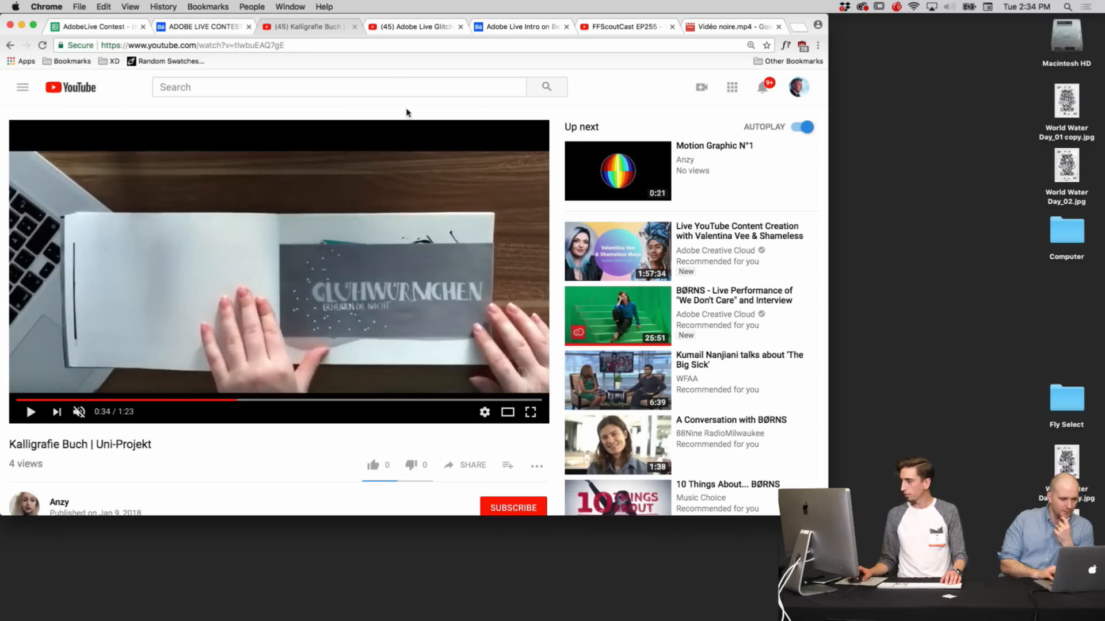
Step: Close the "Adobe Live Glitch Intro" page, dismiss the share dialog on the Behance "Adobe Live Intro" project and look through its images and video
click(416, 25)
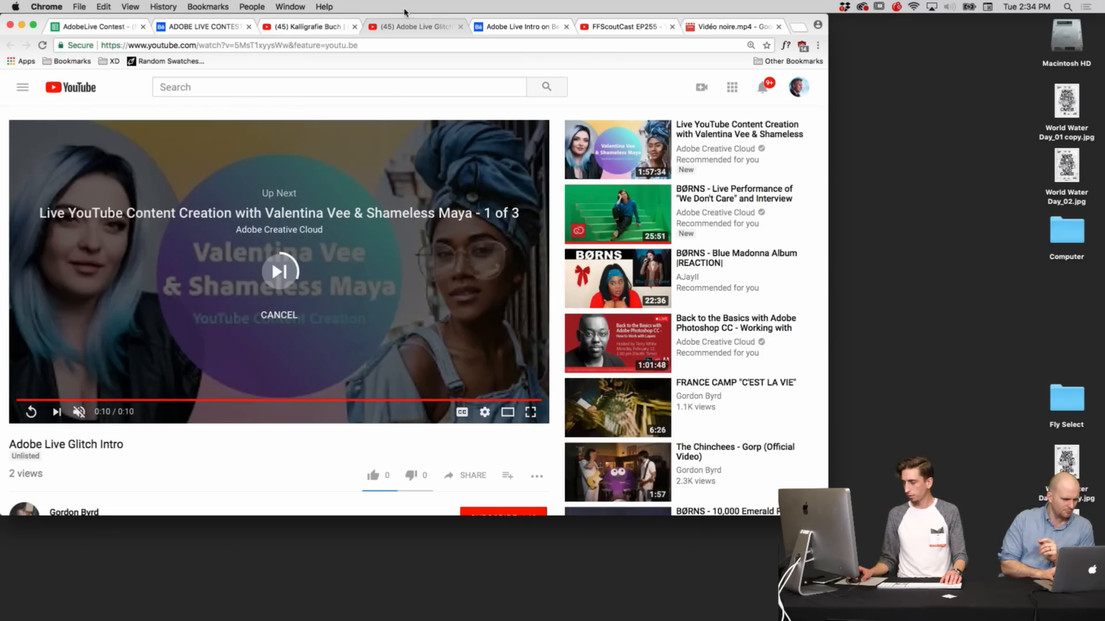
click(460, 26)
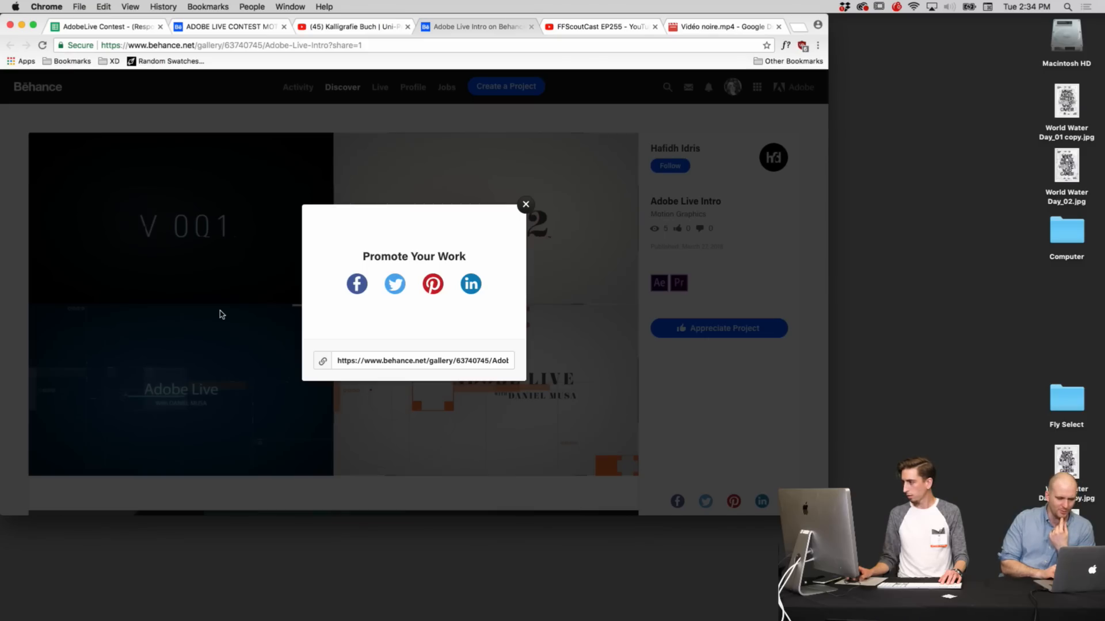
click(221, 313)
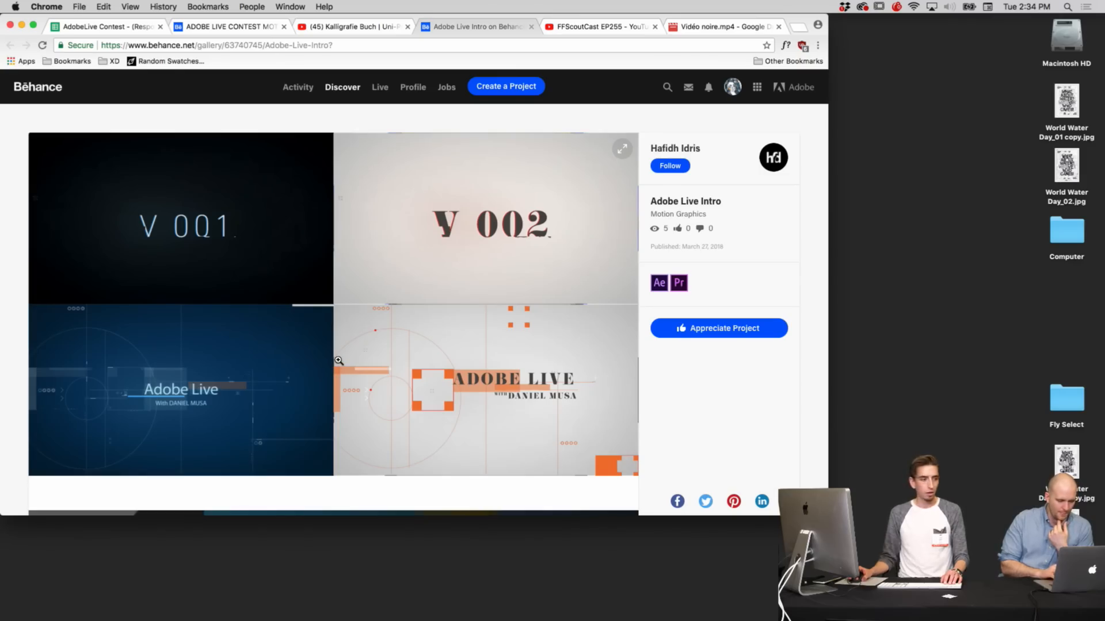
scroll(339, 361, down, 5)
scroll(339, 361, up, 4)
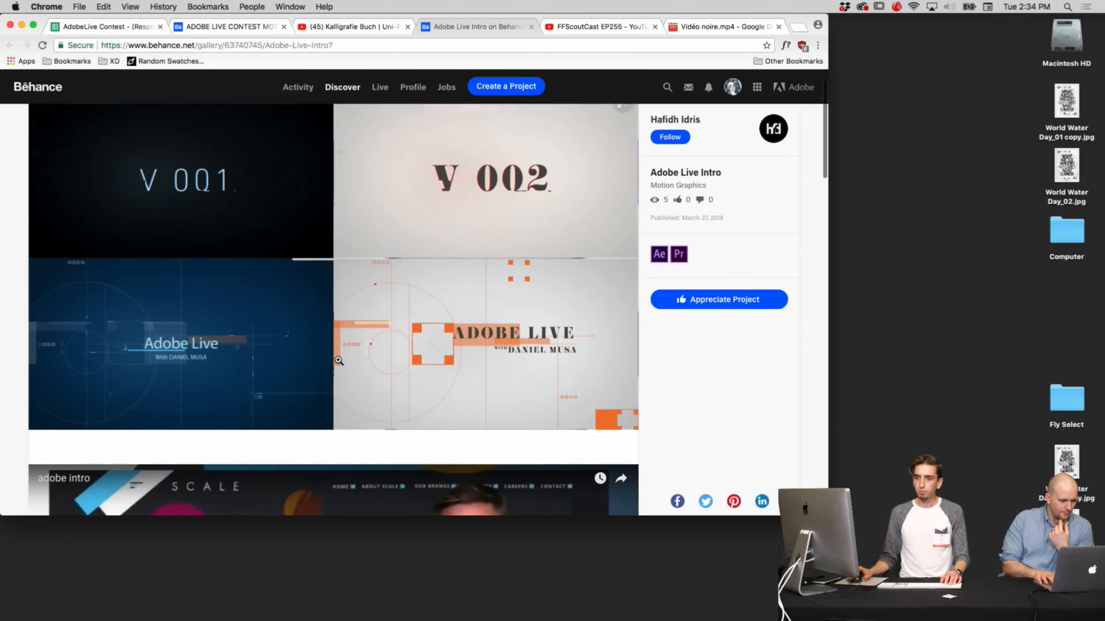
scroll(338, 361, up, 1)
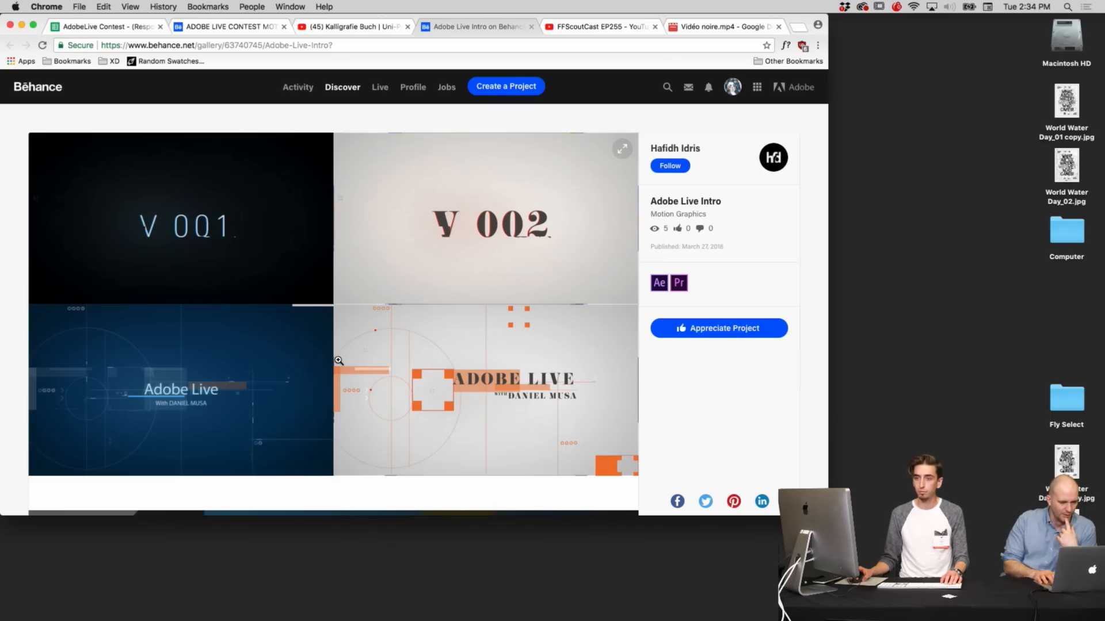
scroll(339, 361, down, 4)
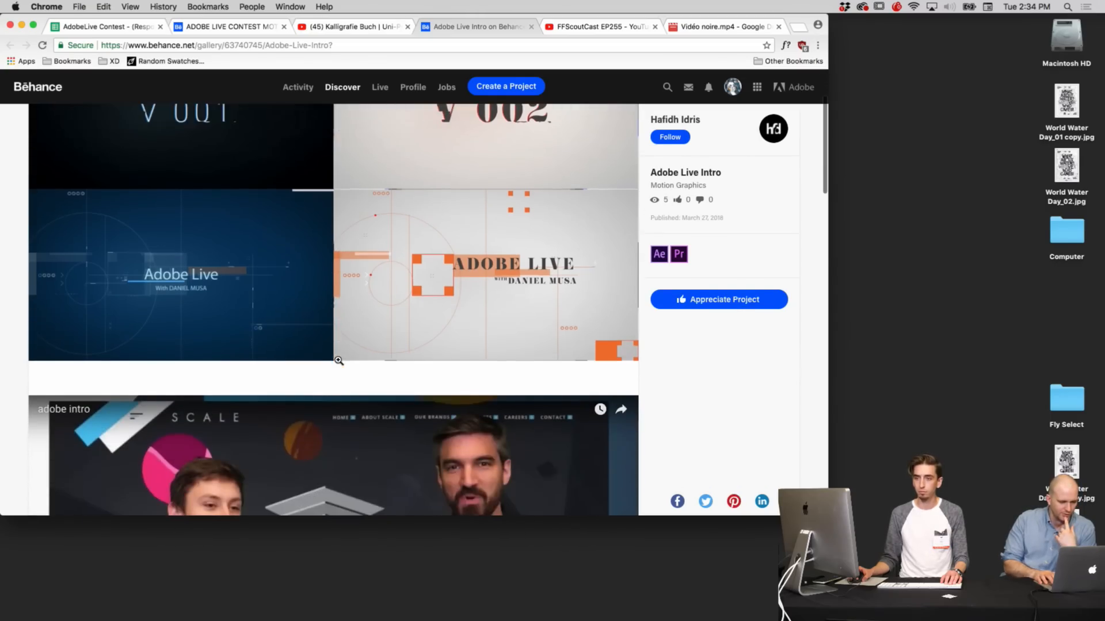
scroll(338, 362, down, 5)
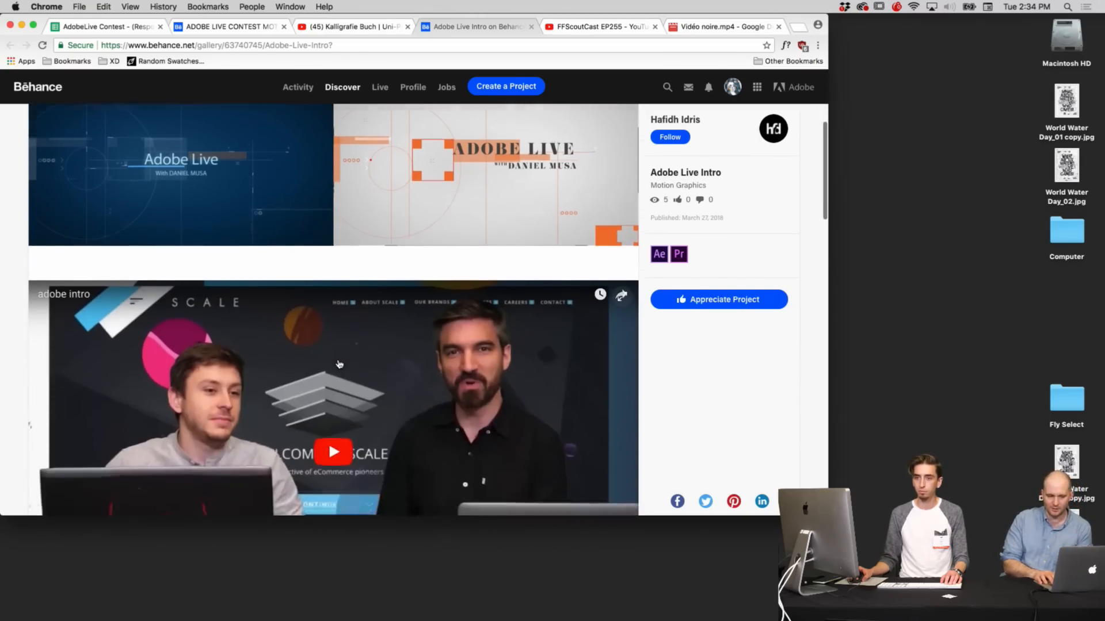
scroll(340, 363, down, 3)
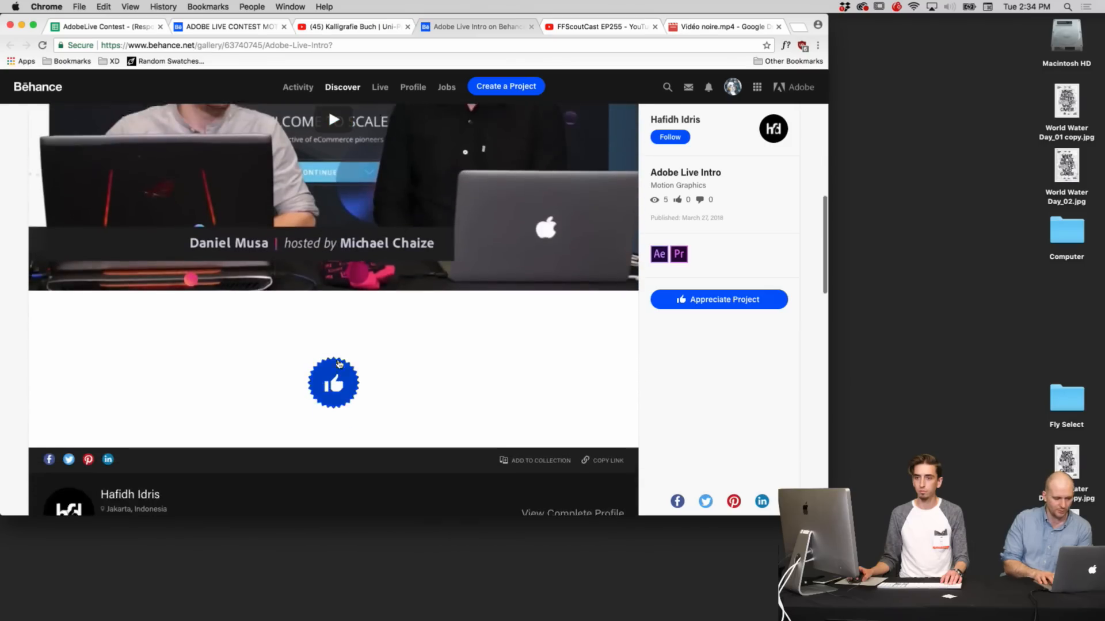
scroll(340, 363, up, 2)
scroll(338, 363, up, 10)
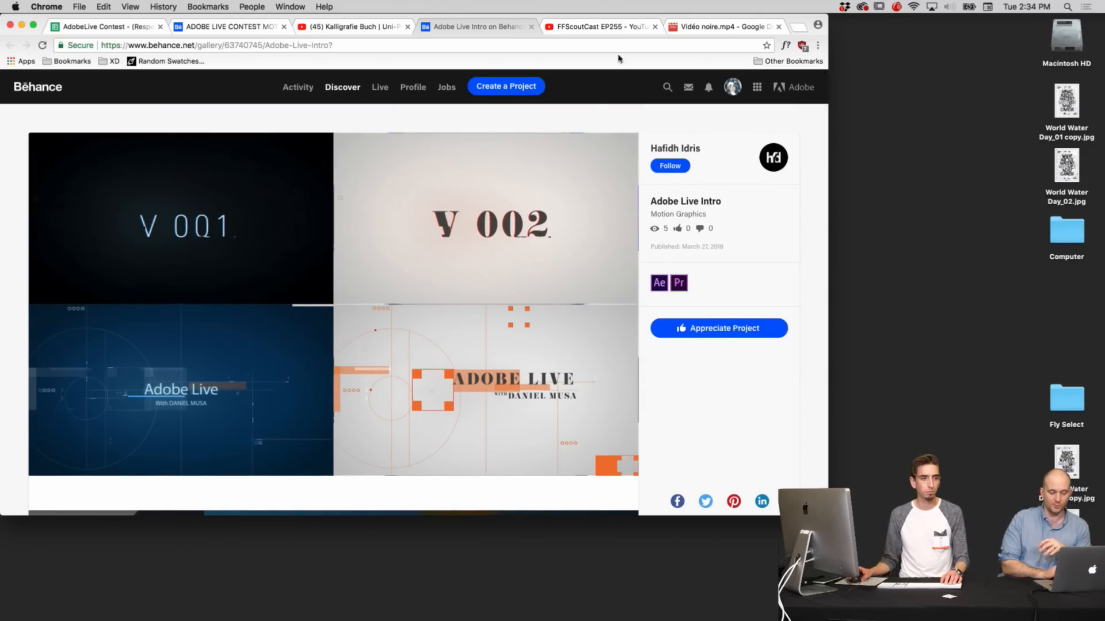
Step: Go back from the FFScoutCast livestream to the "Adobe Live Challenge" video, replay it from the start and pause it
click(599, 27)
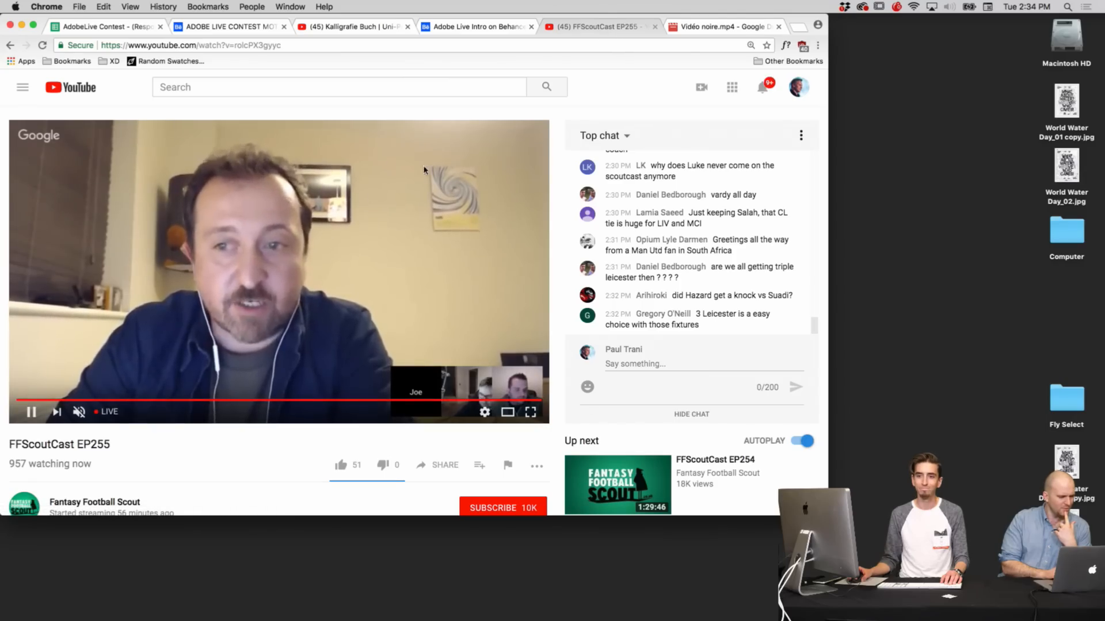
click(324, 208)
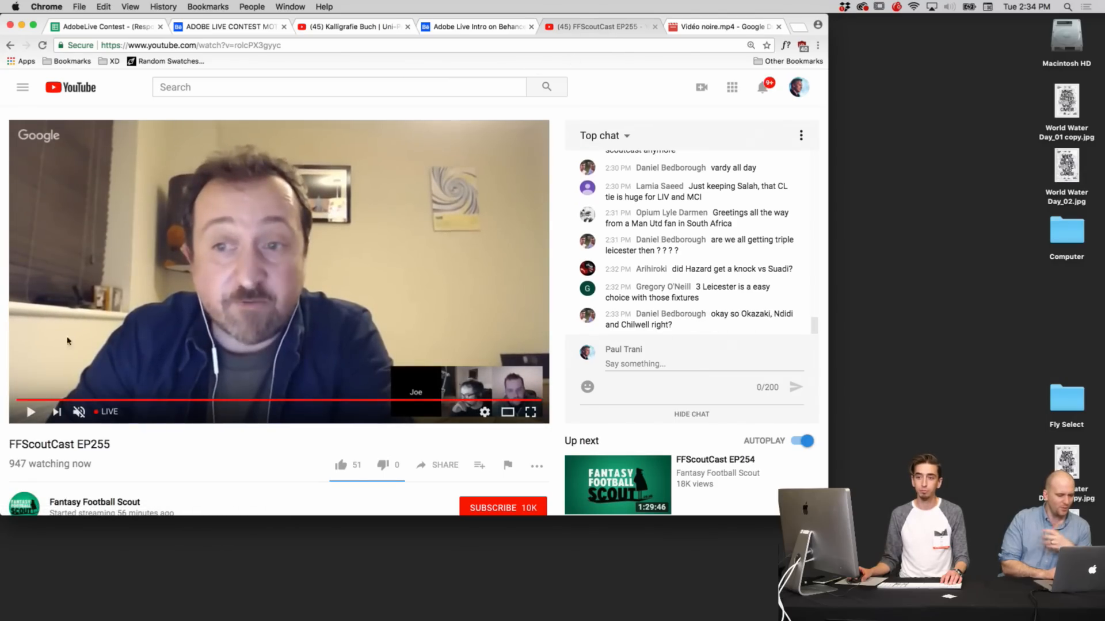
click(11, 46)
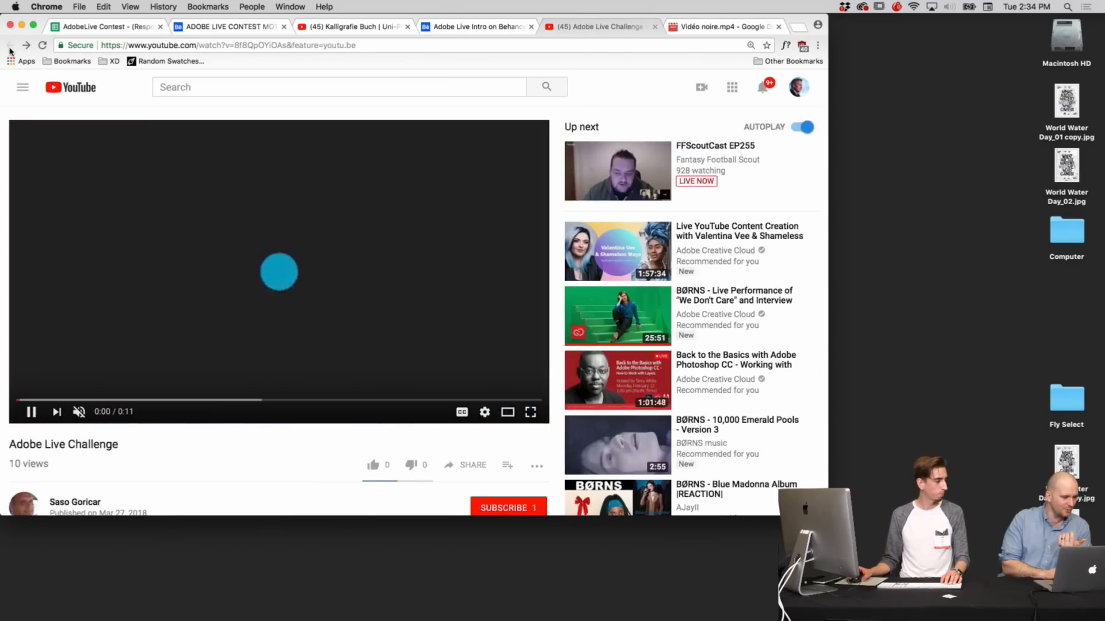
click(19, 403)
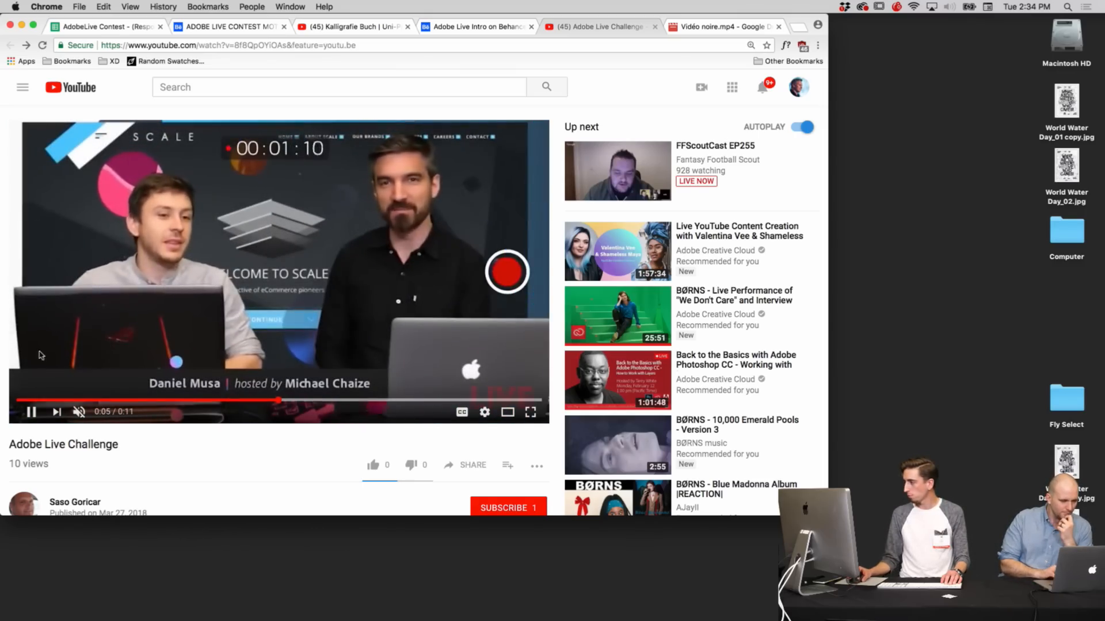
click(31, 412)
click(28, 401)
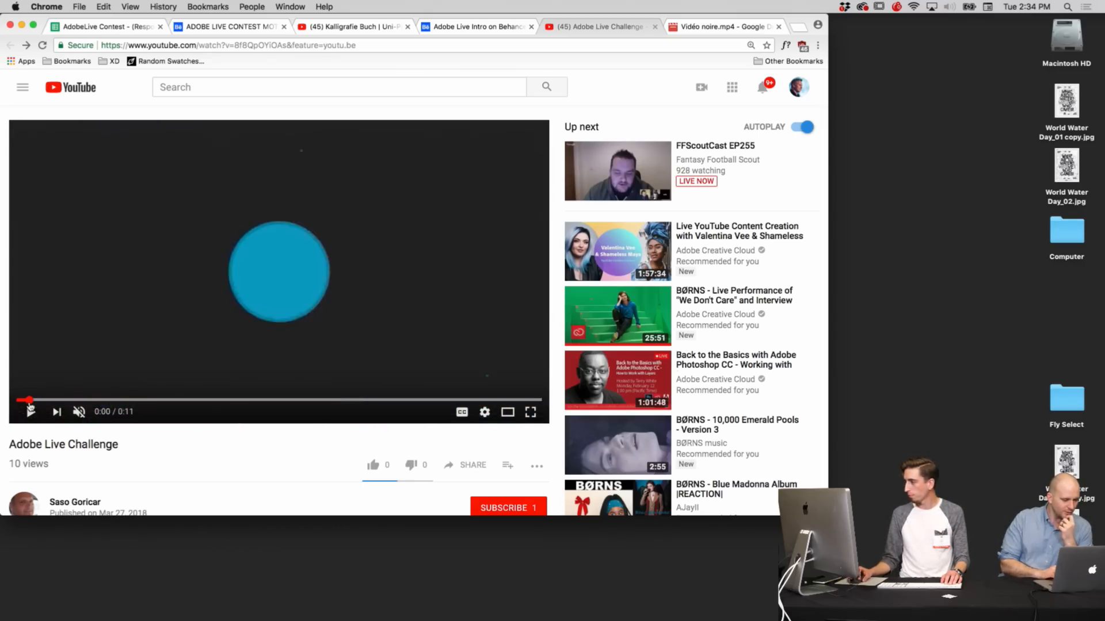
click(31, 411)
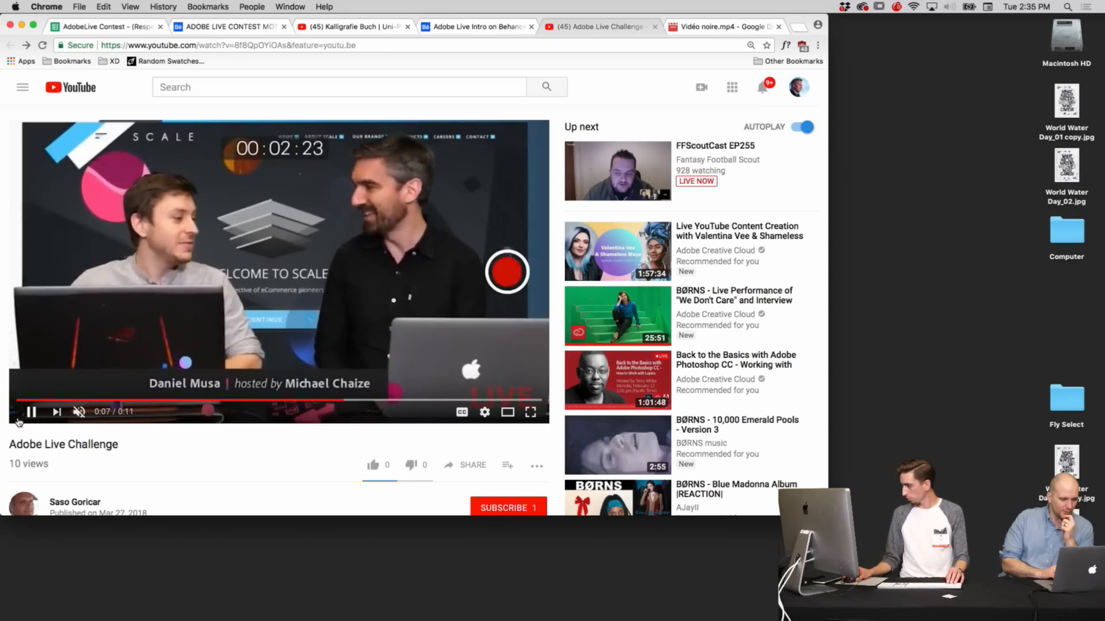
click(30, 413)
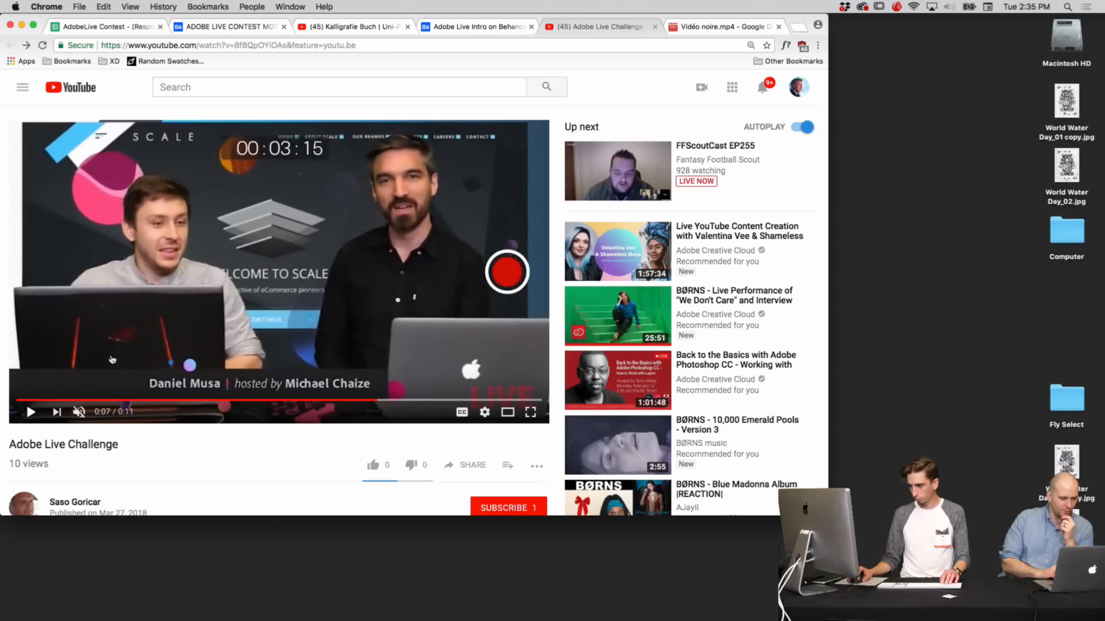
Step: Play the "Vidéo noire.mp4" entry, switch it to full screen and replay it from the beginning
click(702, 29)
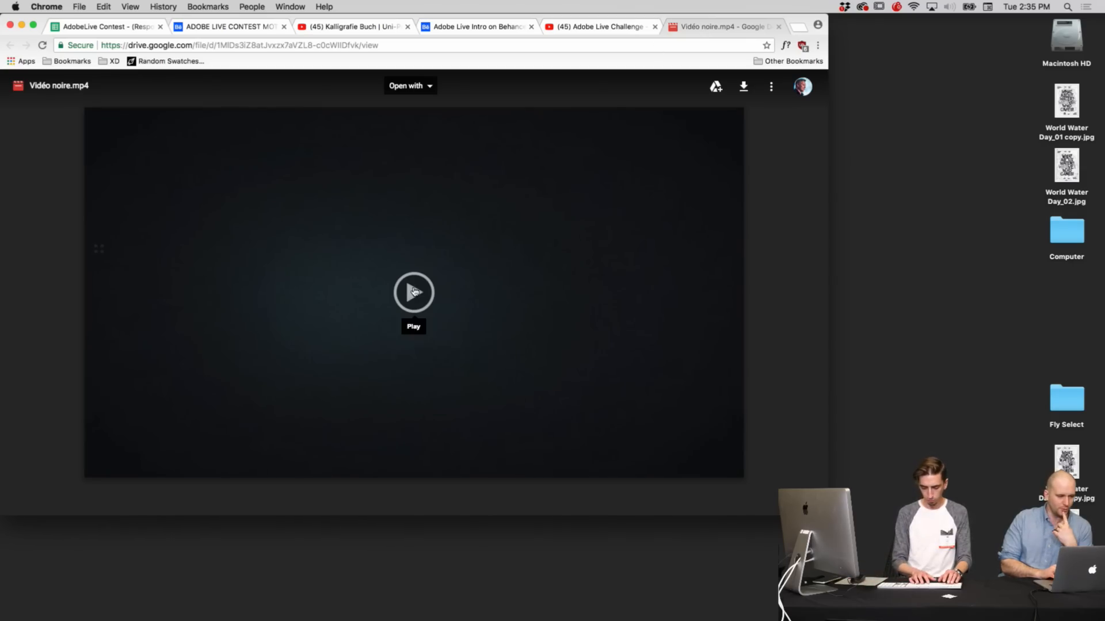
click(414, 291)
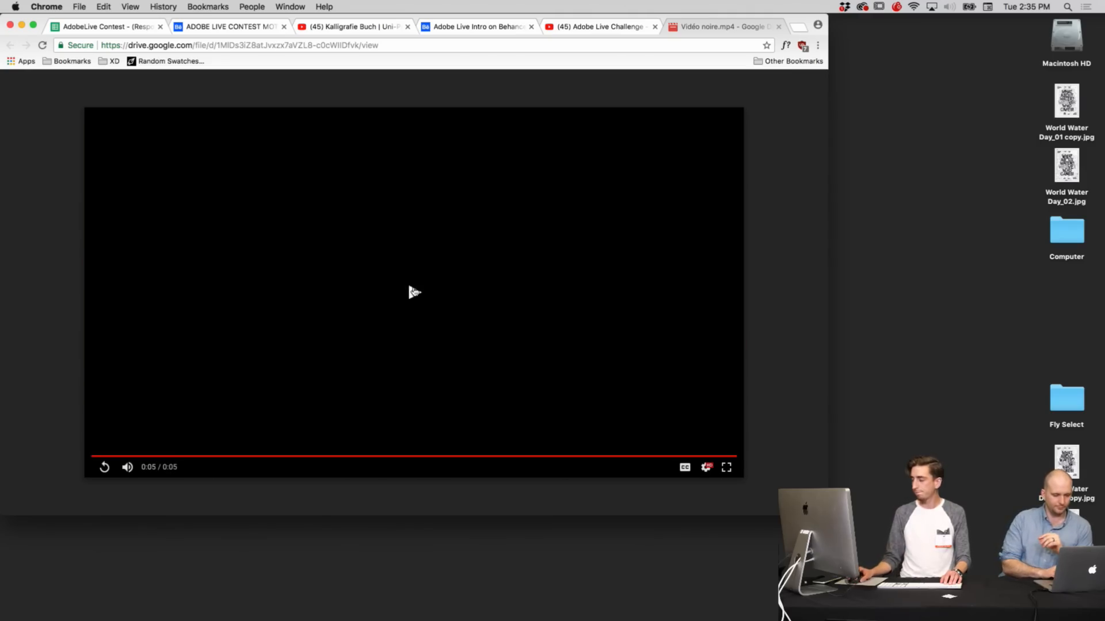
click(424, 301)
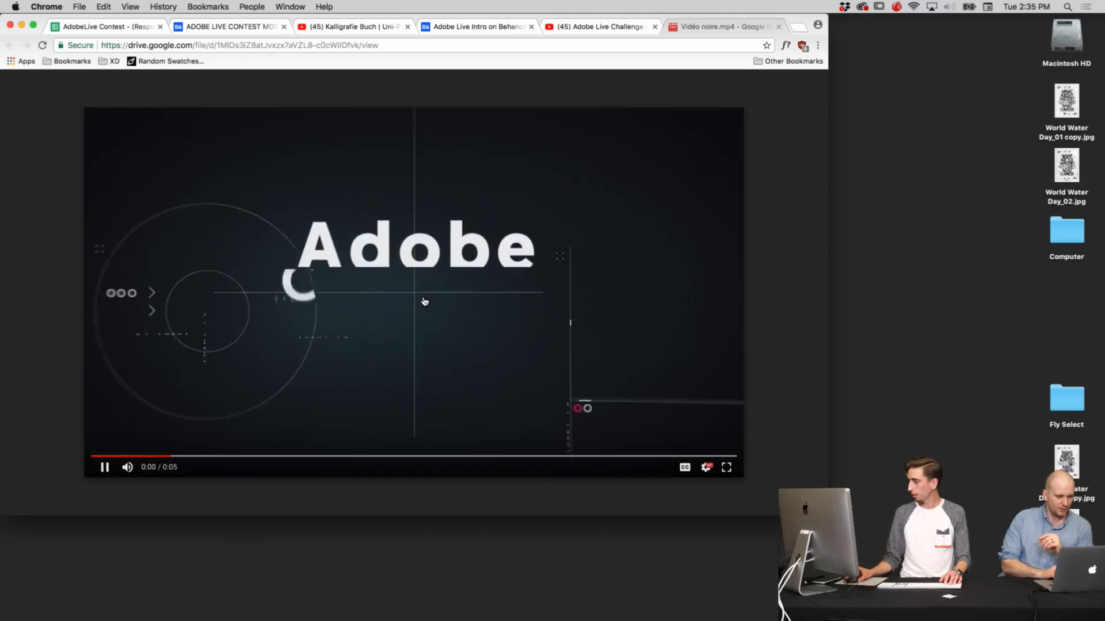
click(424, 301)
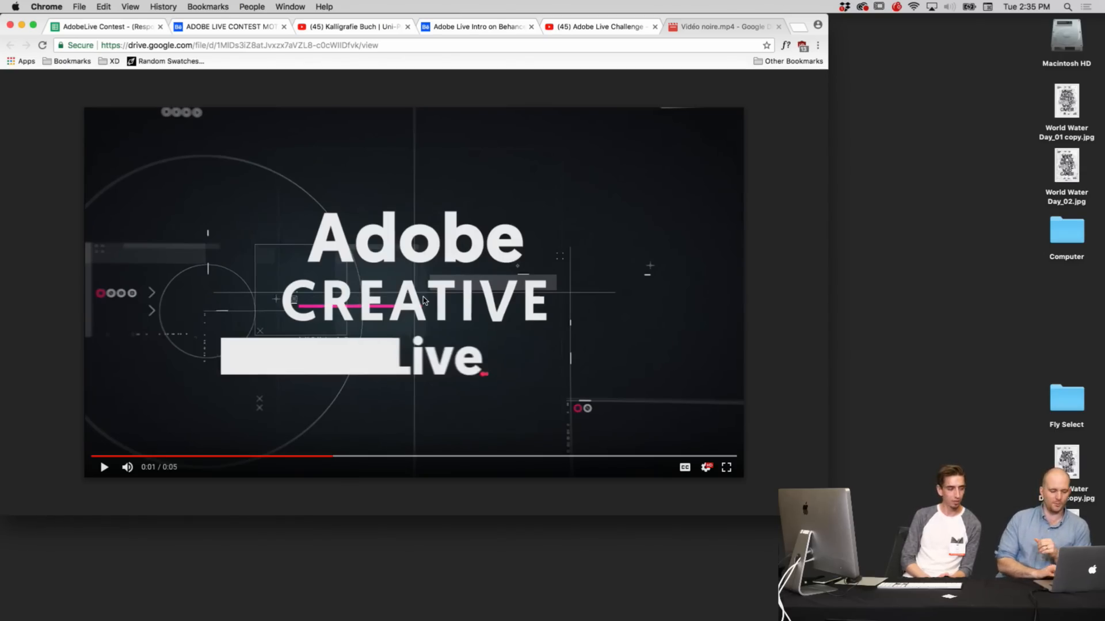
click(728, 467)
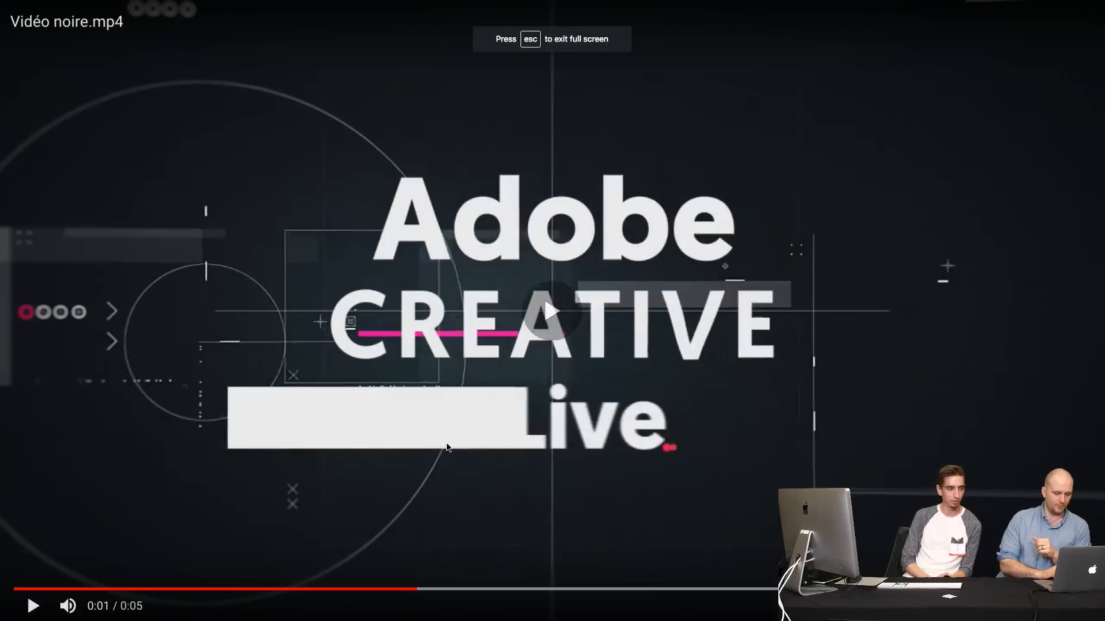
click(450, 447)
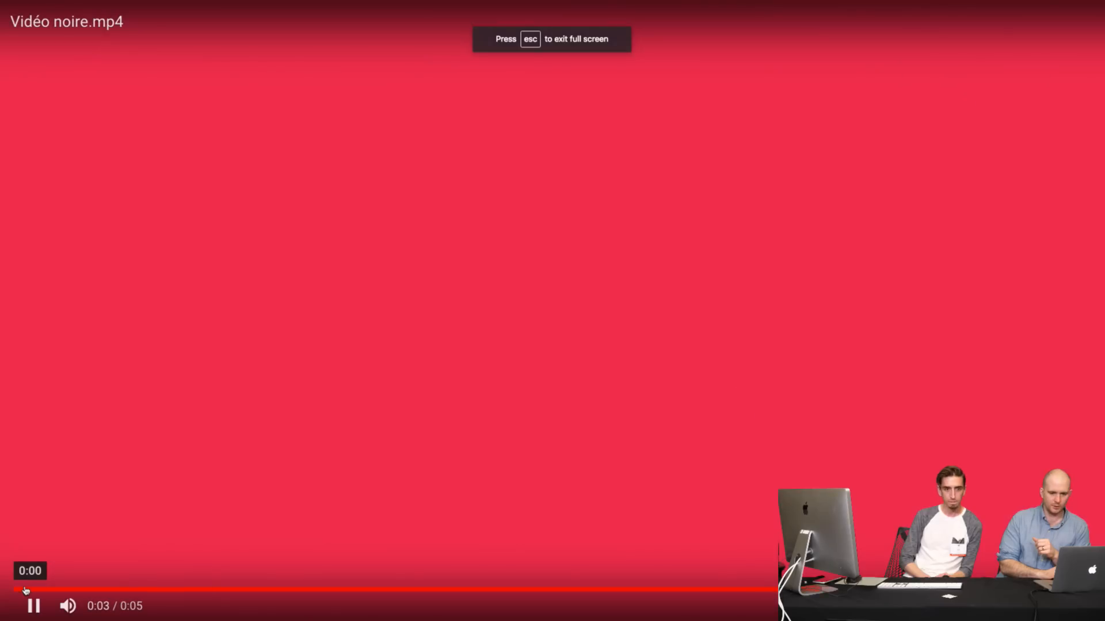
click(26, 588)
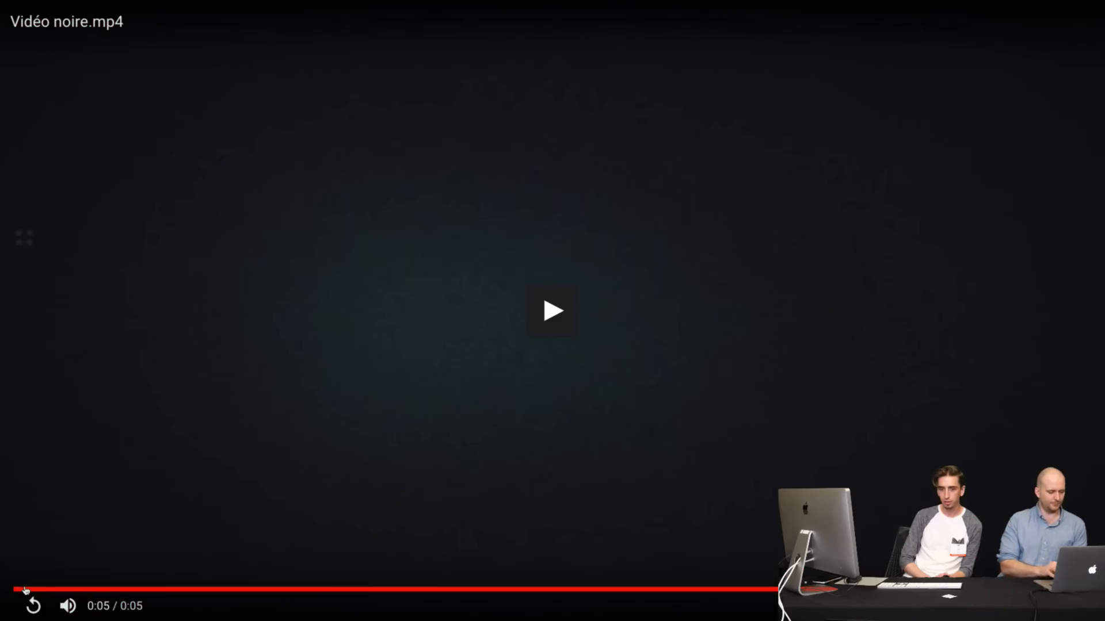
Step: Exit full screen on "Vidéo noire.mp4", then replay the "Adobe Live Challenge" video from the start in full screen and exit again
key(Escape)
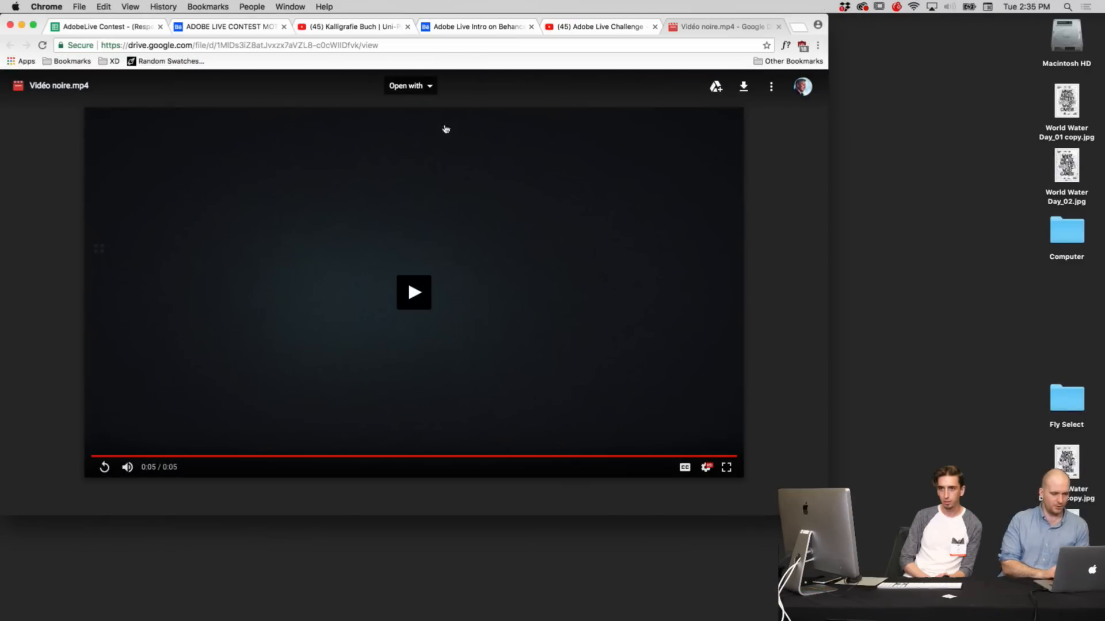
click(591, 28)
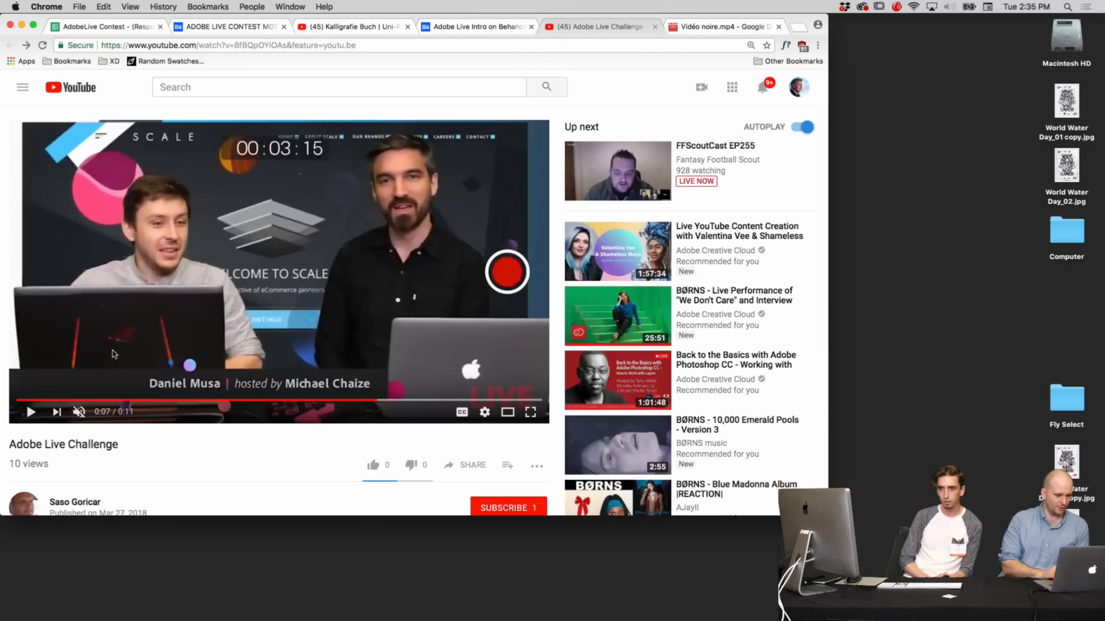
click(17, 400)
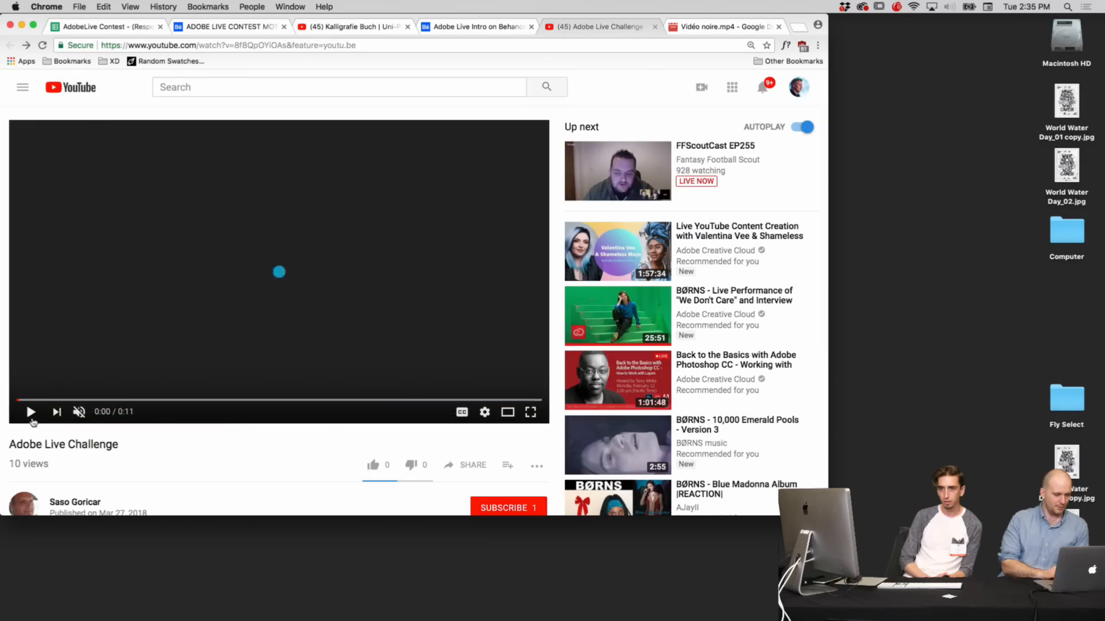
click(530, 413)
click(451, 388)
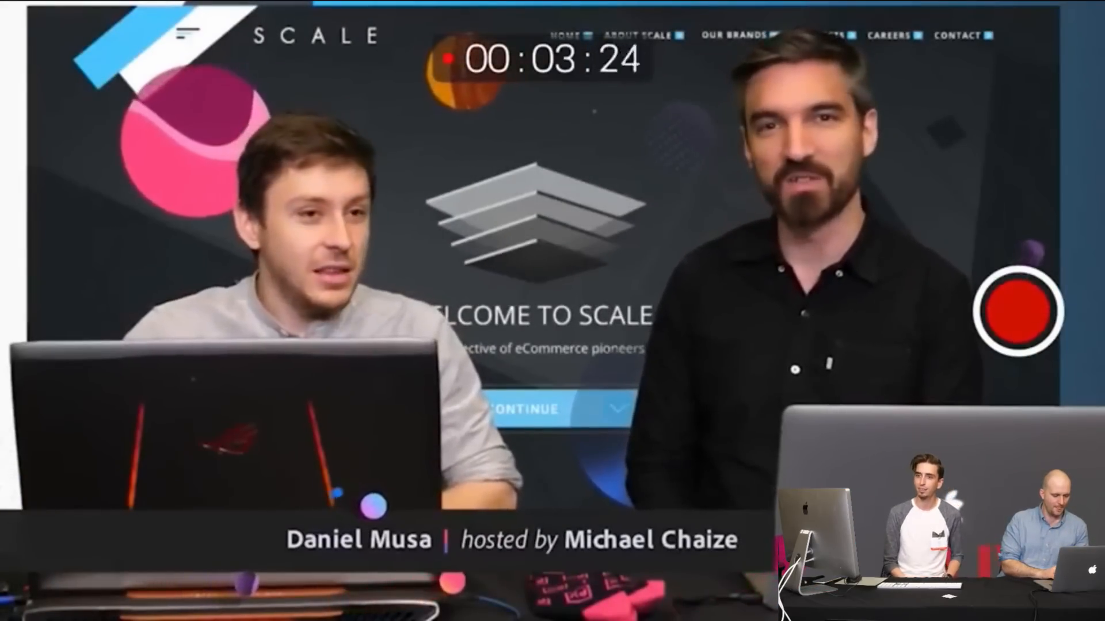
key(Escape)
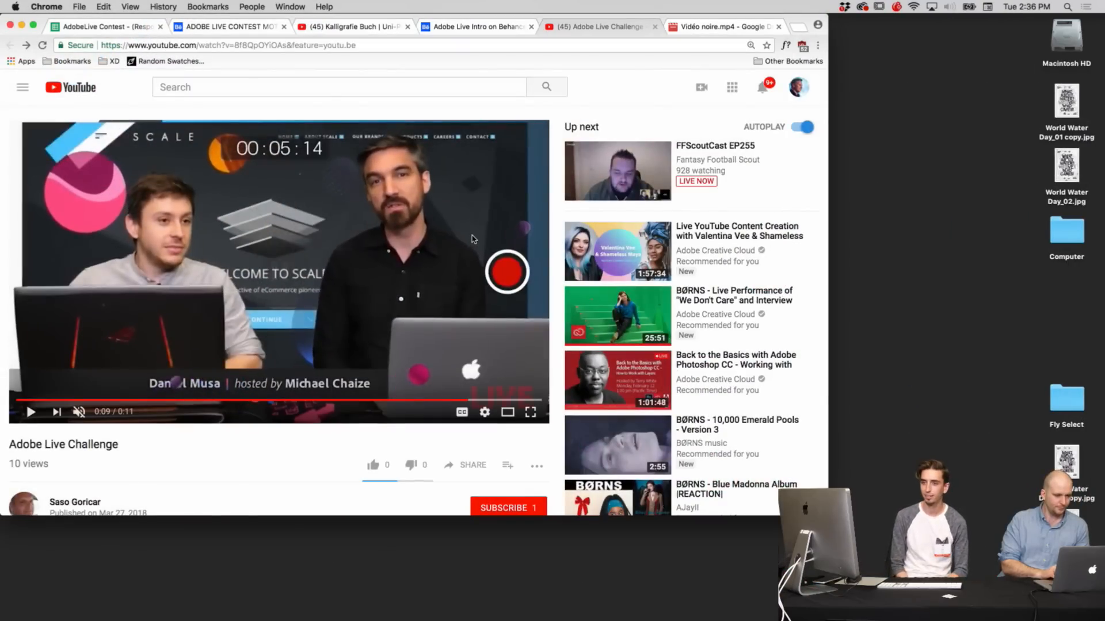
Step: Find the "adobe intro" video in the Behance "Adobe Live Intro" project, play its opening and pause it
click(494, 26)
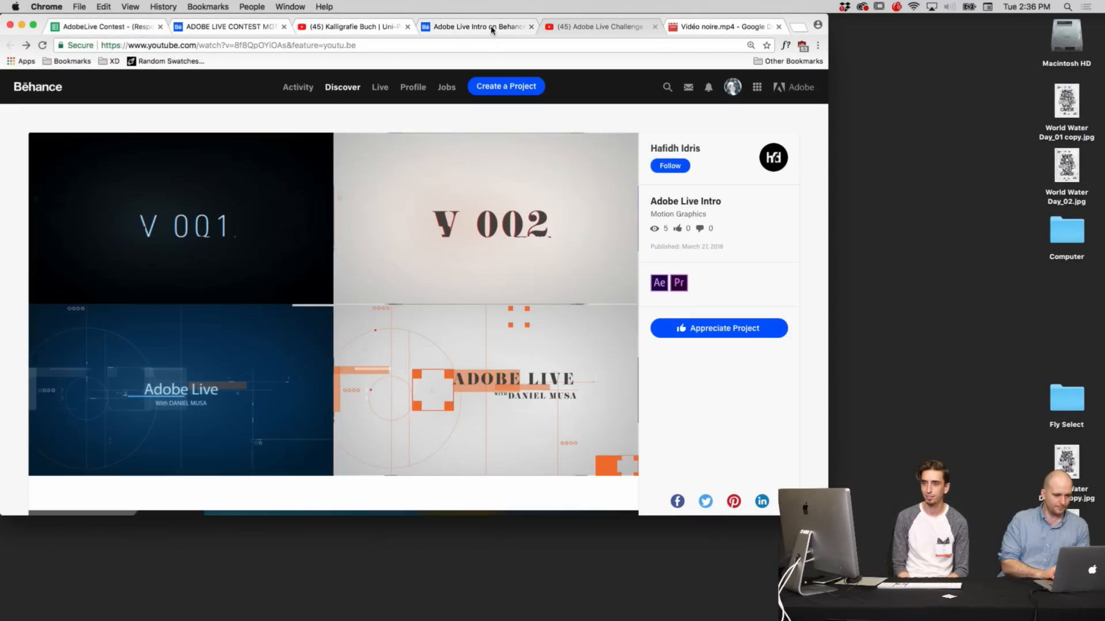
scroll(392, 334, down, 5)
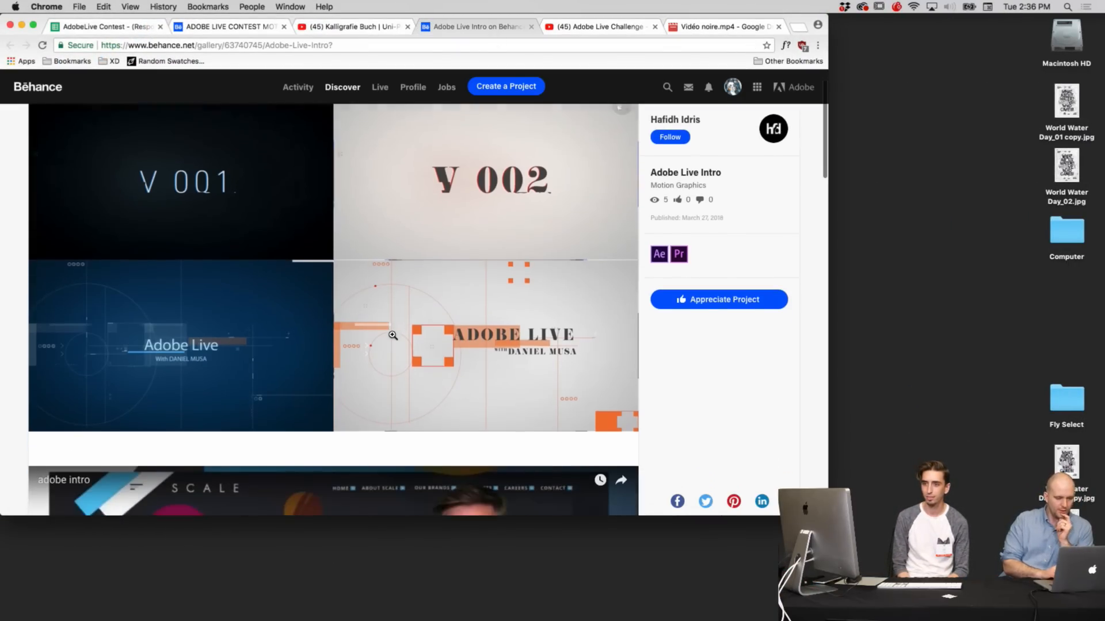
scroll(391, 334, down, 2)
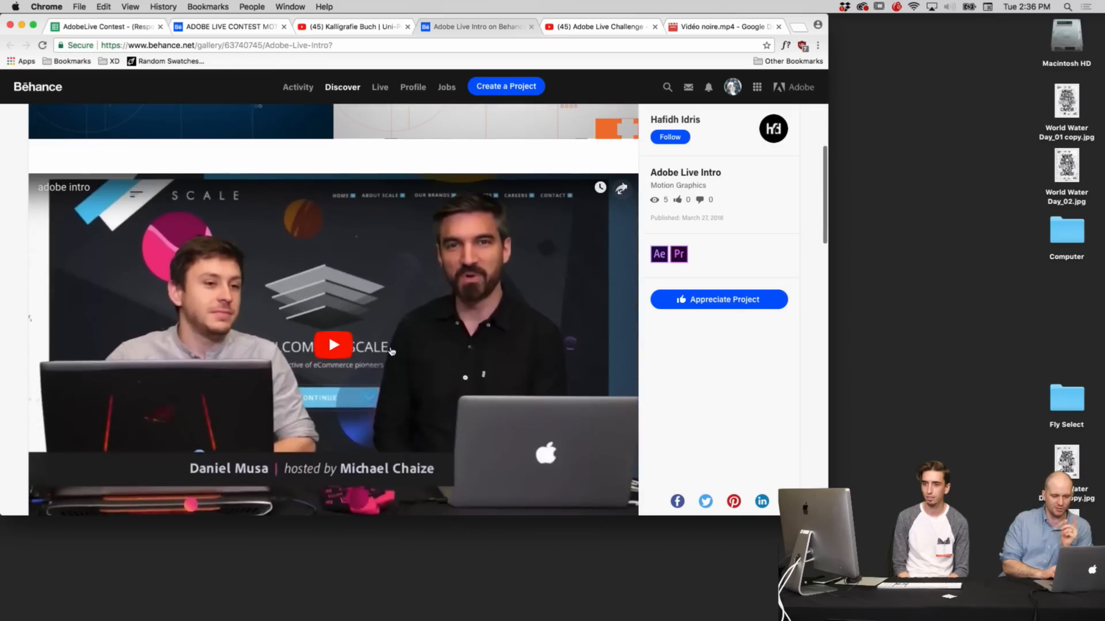
click(392, 350)
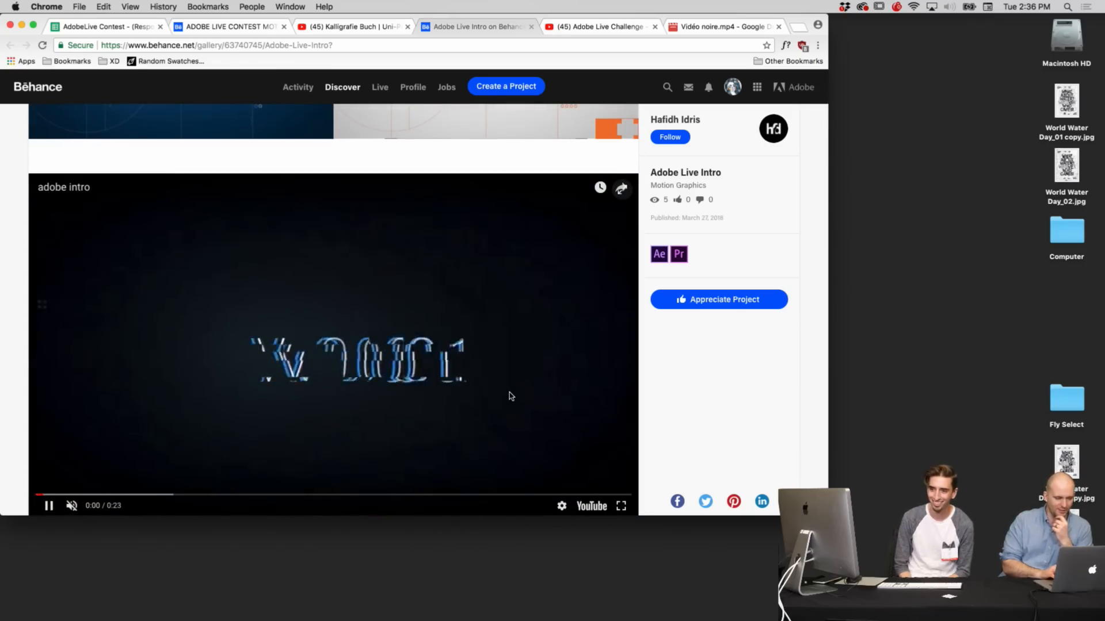
scroll(508, 395, down, 1)
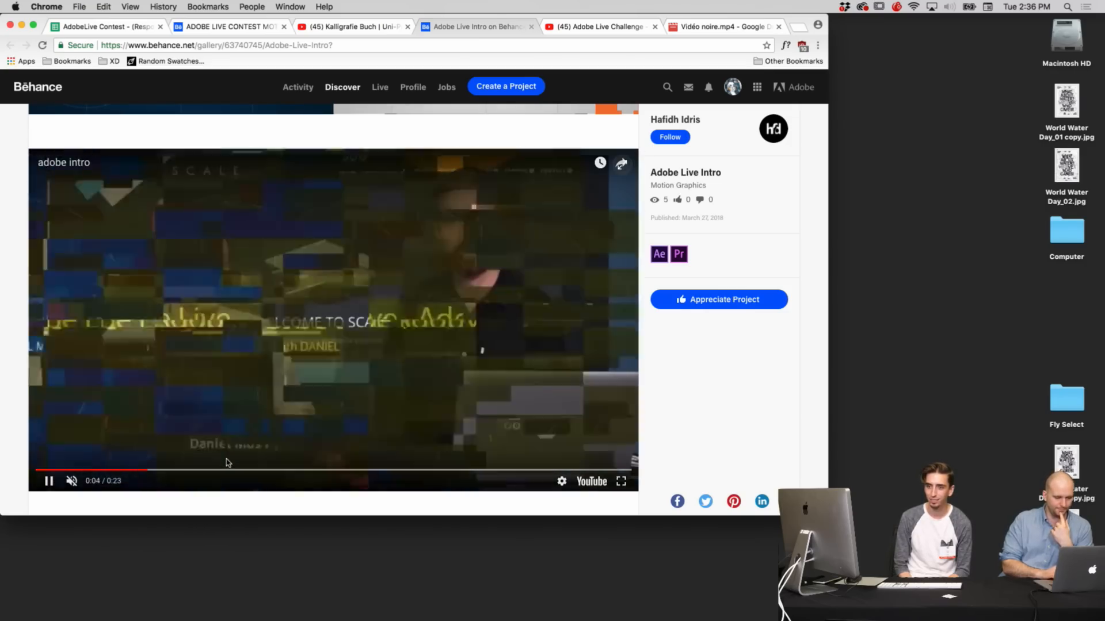
click(232, 457)
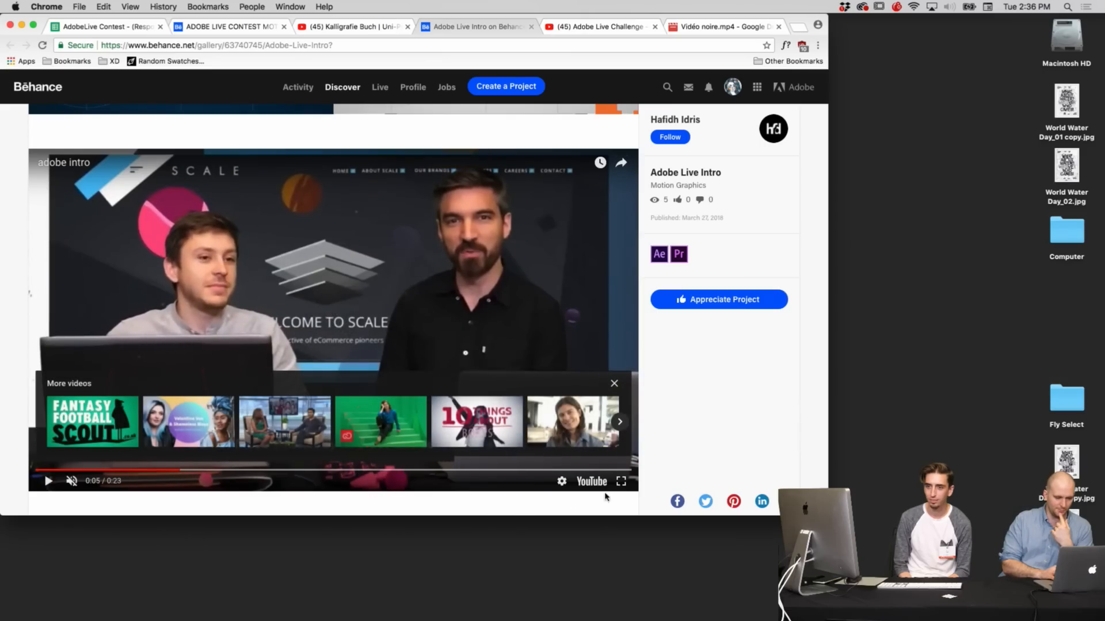
Step: Watch the "adobe intro" video from the beginning in full screen, then exit full screen
click(622, 482)
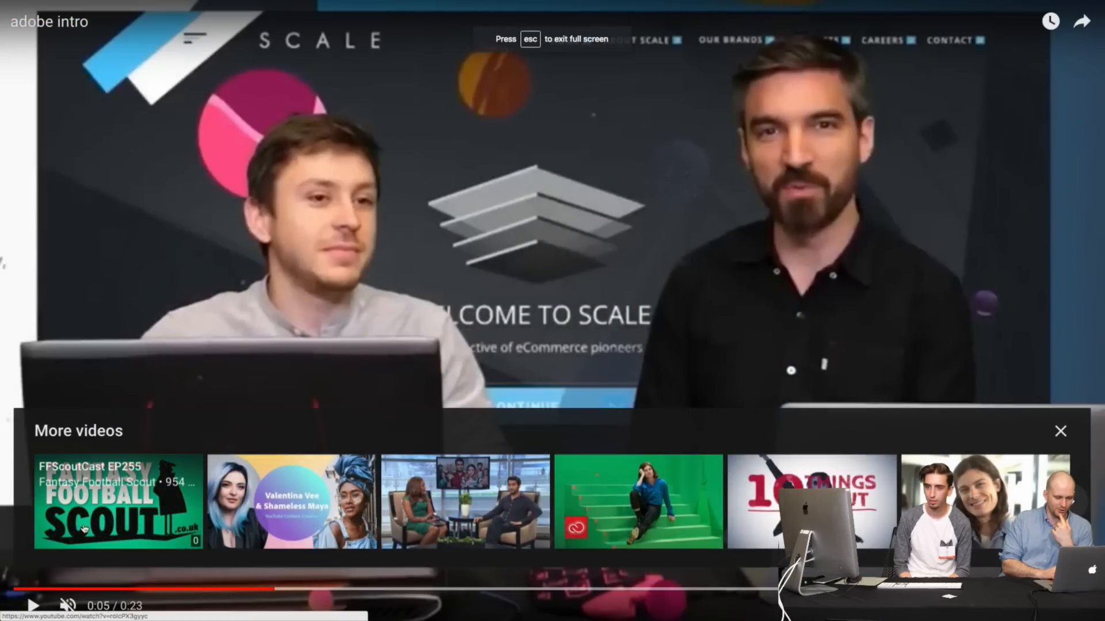
click(16, 590)
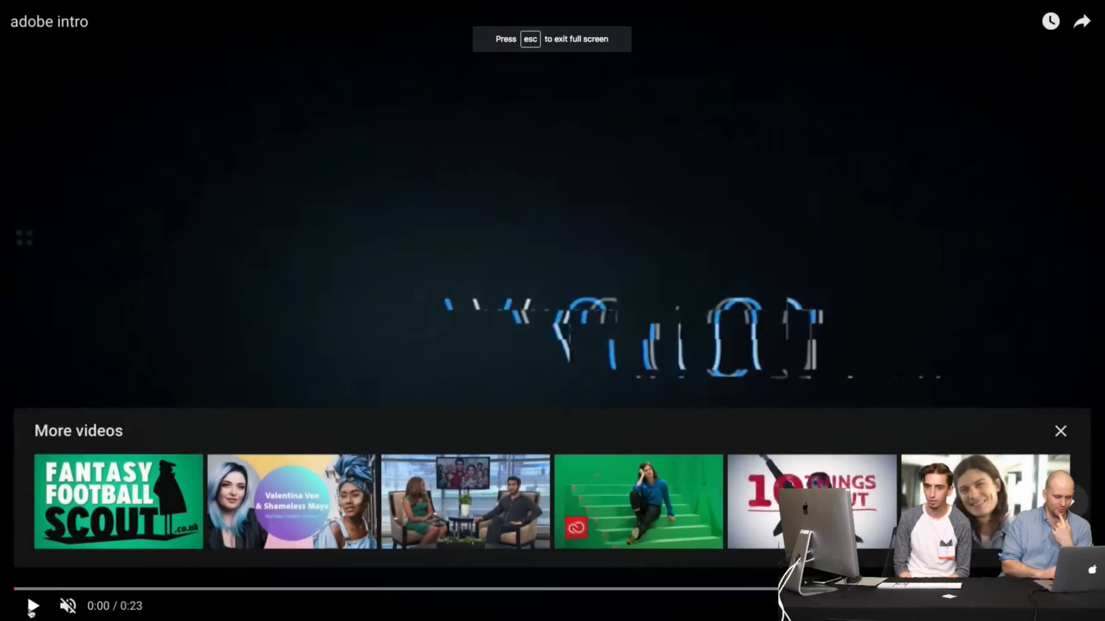
click(31, 611)
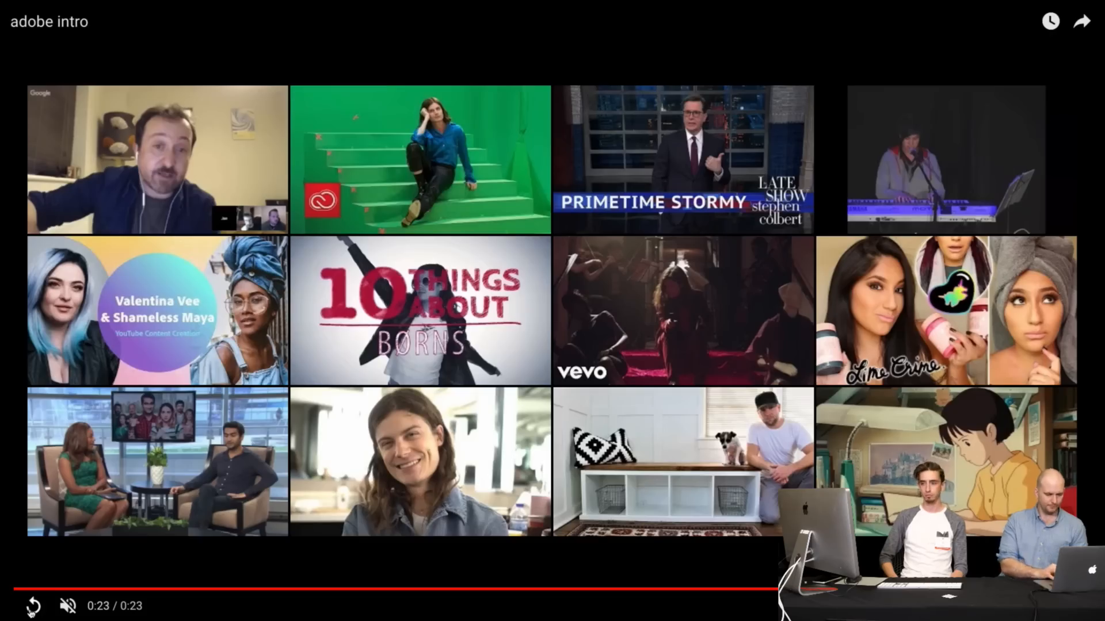
key(Escape)
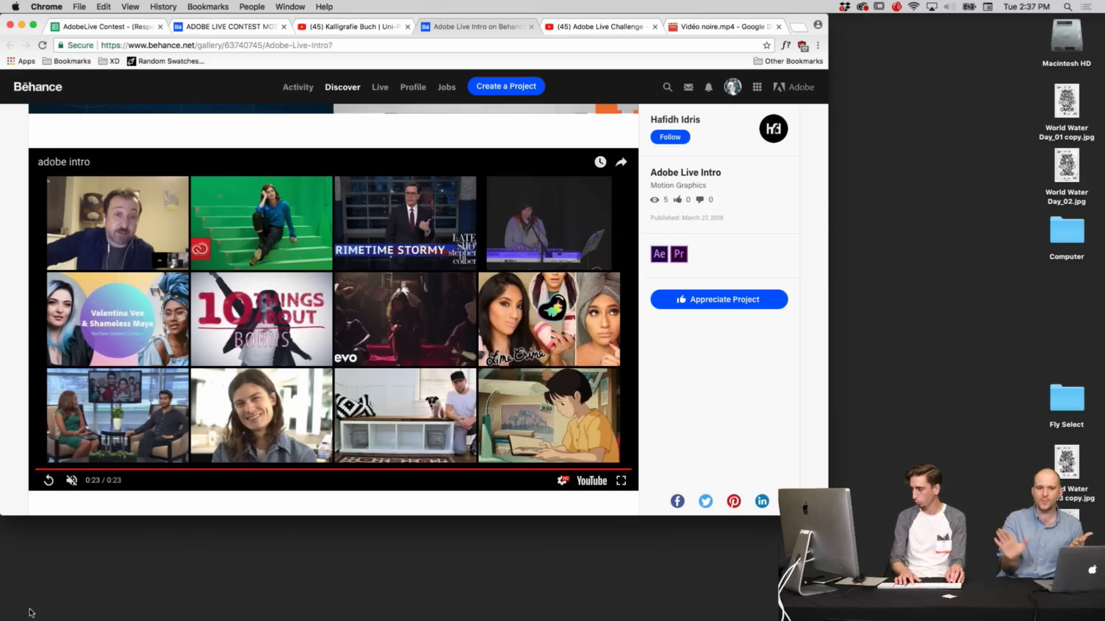
Step: Go back from "Kalligrafie Buch | Uni-Projekt" to "Adobe Live Challenge | Title Sequence Animation 02" and restart it from the beginning
click(349, 28)
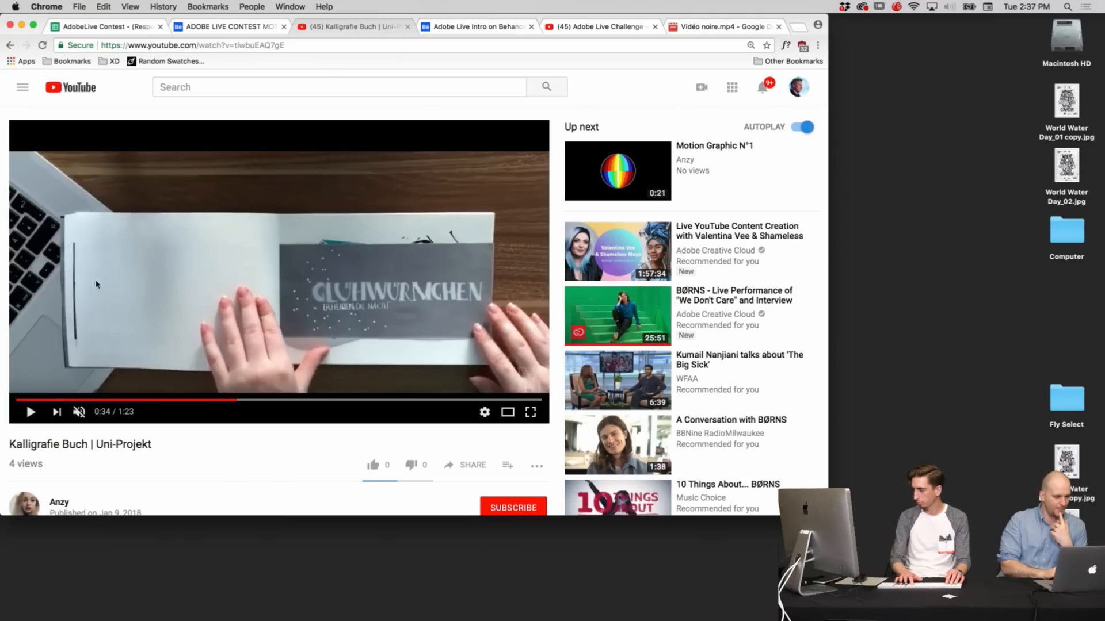
click(10, 45)
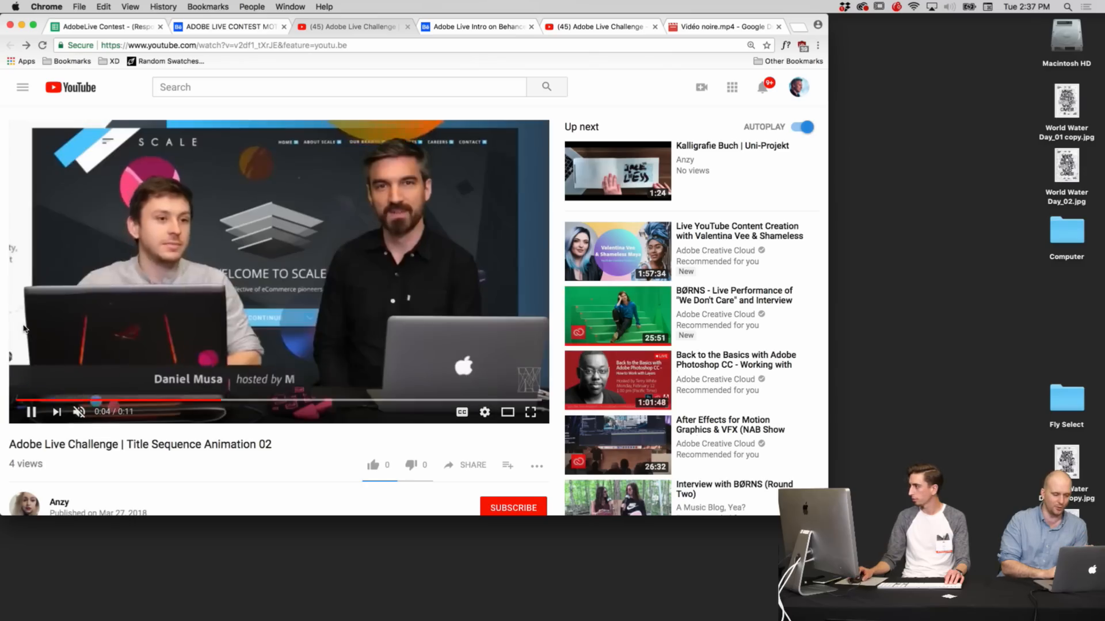
click(18, 401)
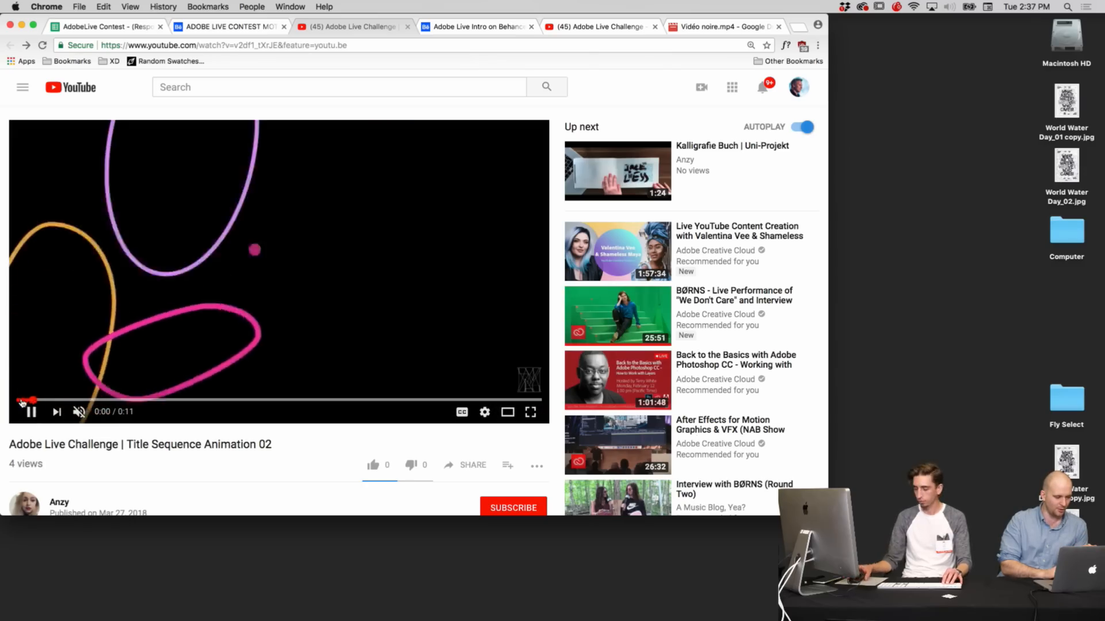
click(25, 411)
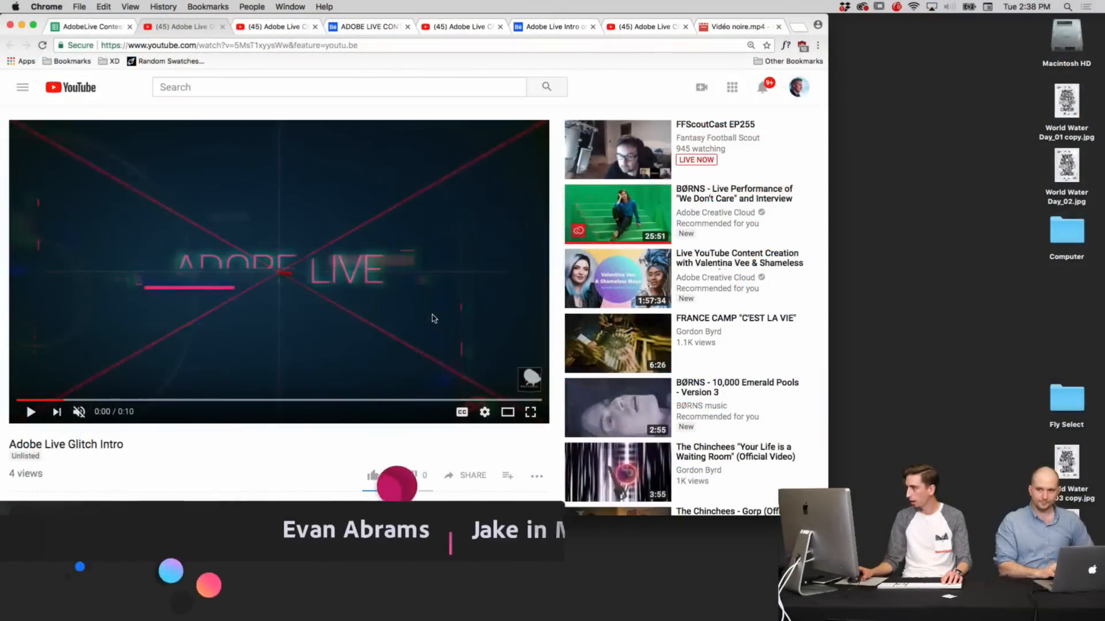
Step: Replay the "Adobe Live Glitch Intro" video from the start in full screen, pause it and exit full screen
click(22, 401)
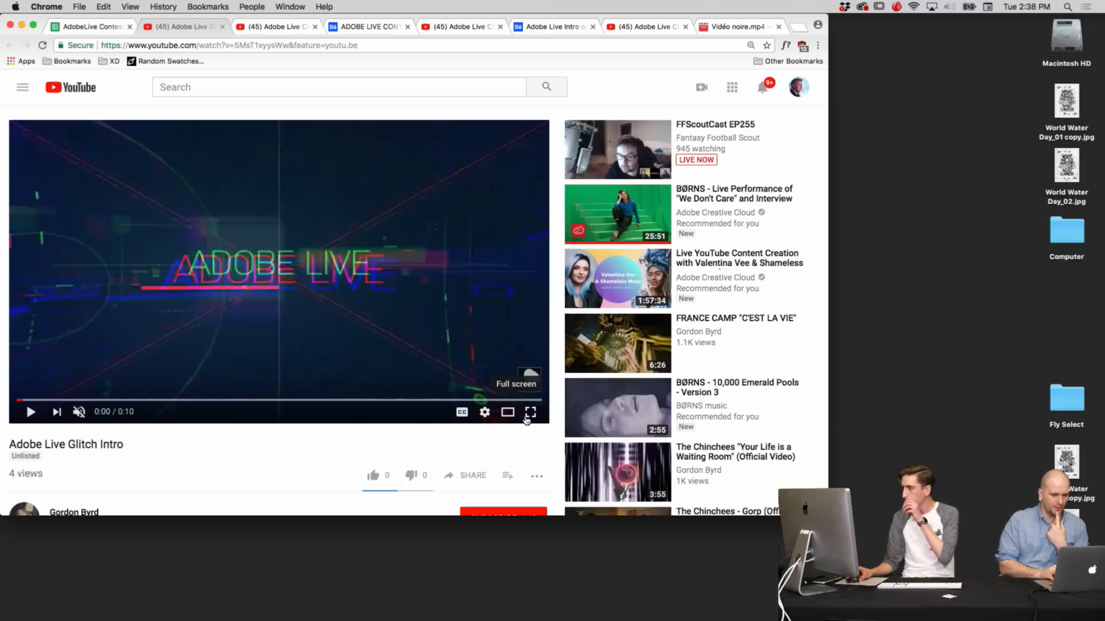
click(529, 412)
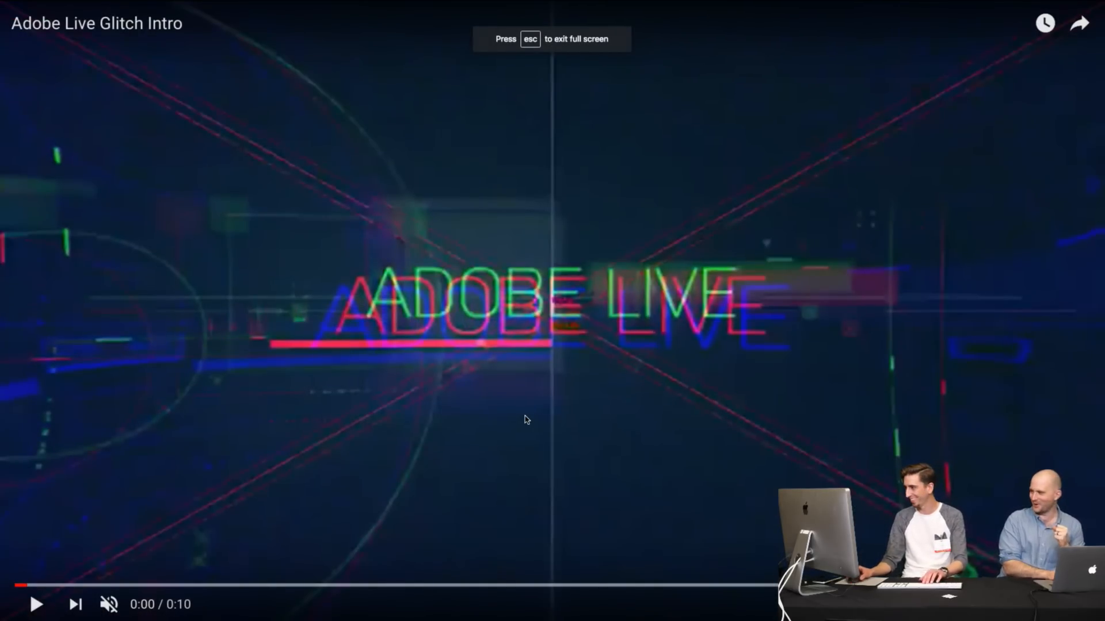
click(525, 420)
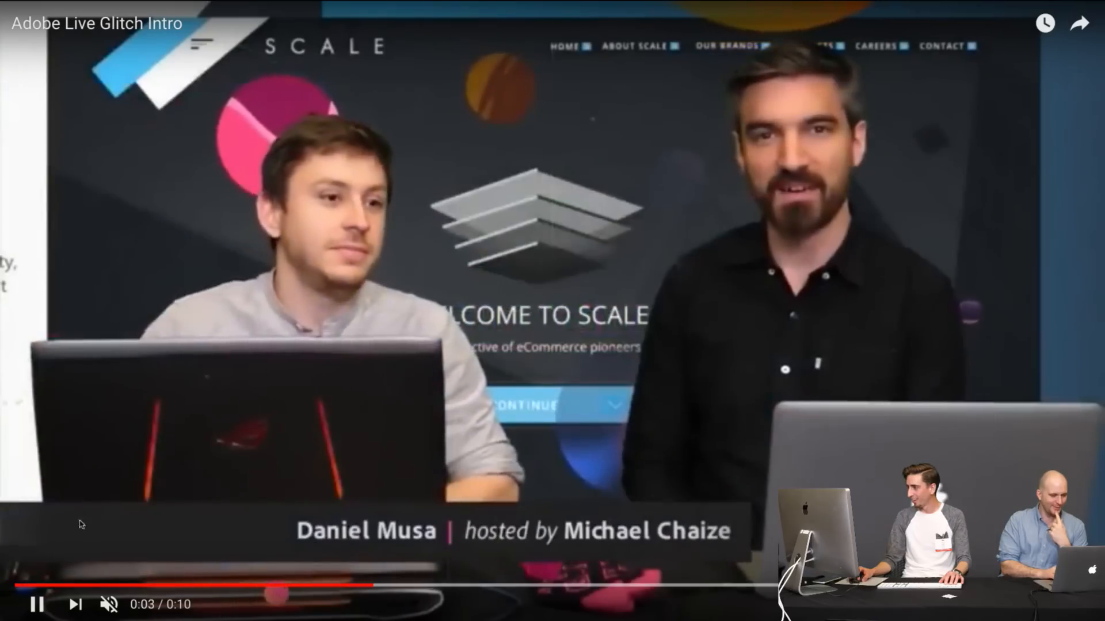
click(16, 586)
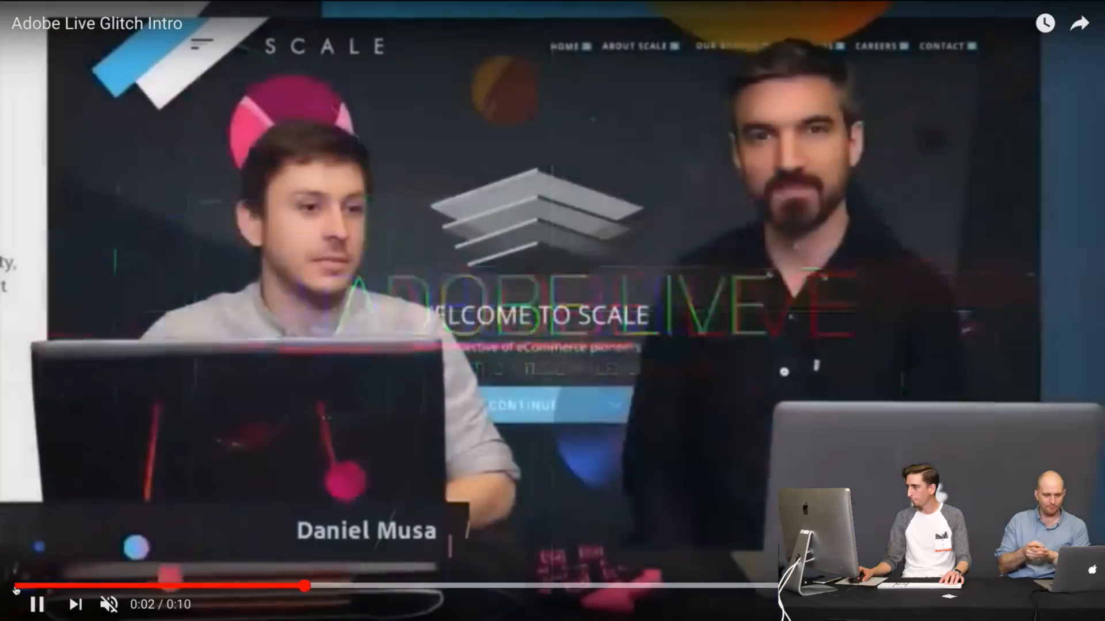
key(space)
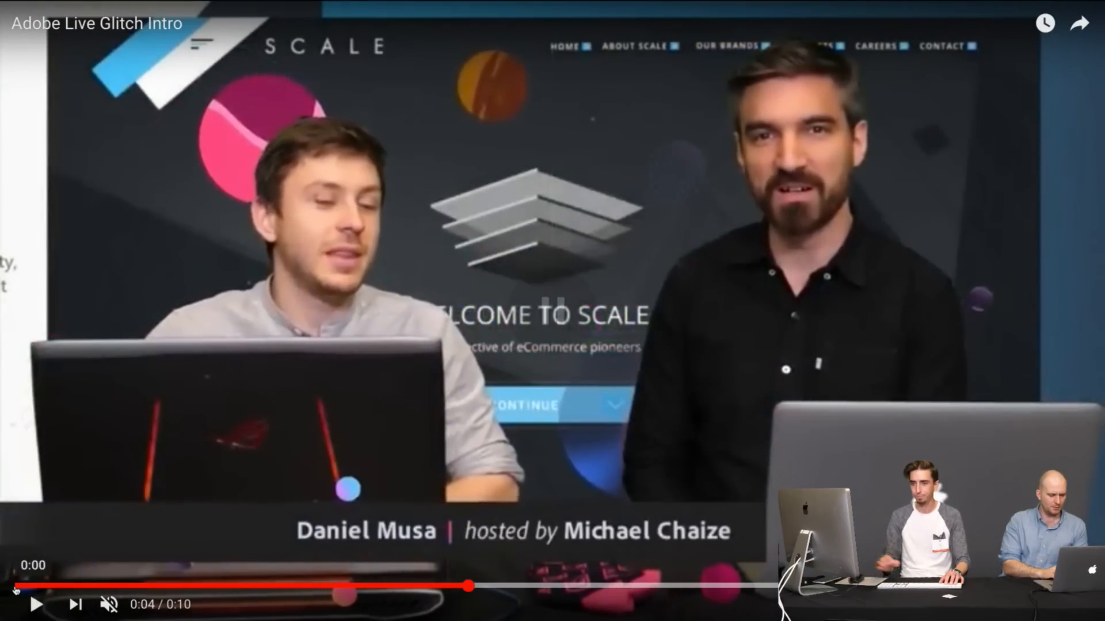
key(Escape)
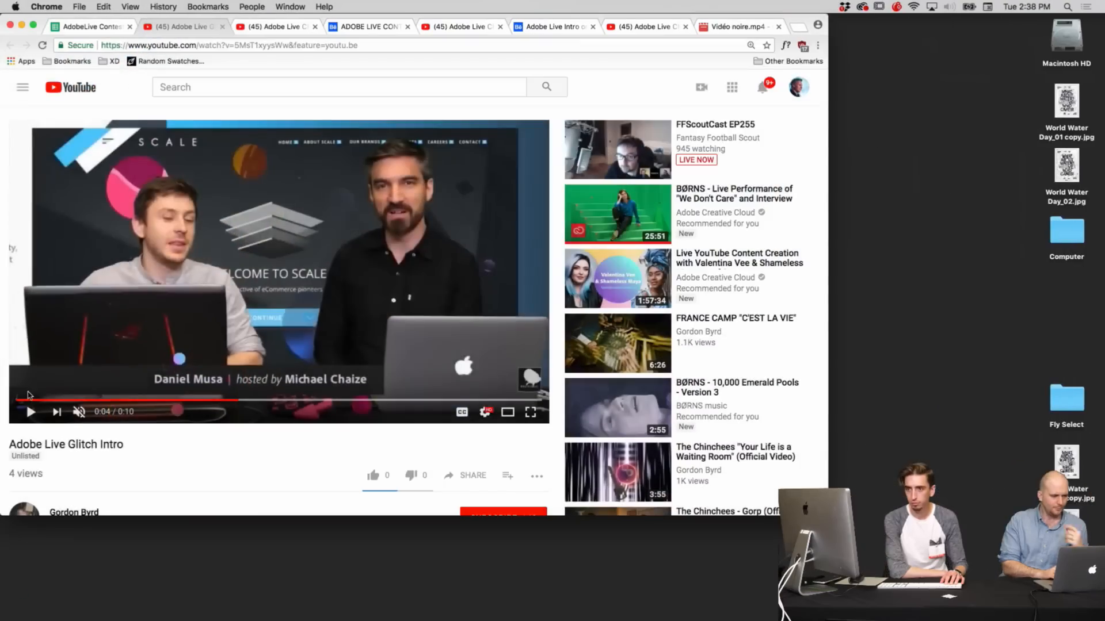
Step: Replay "Adobe Live Challenge | Title Sequence Animation 02" from the start, view it in full screen and exit full screen
click(267, 31)
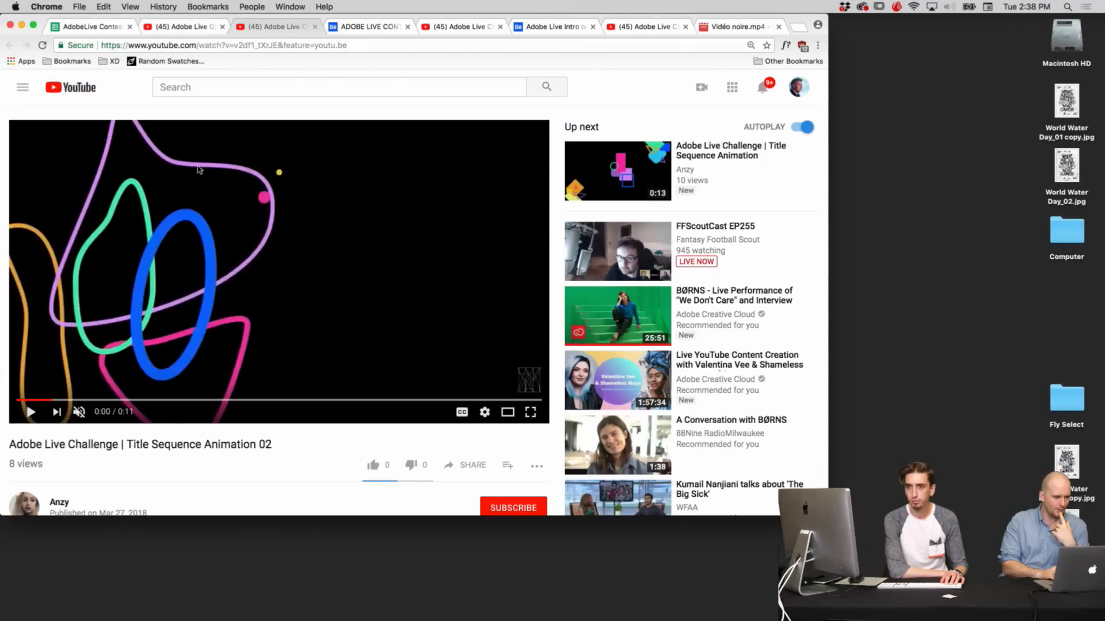
click(20, 401)
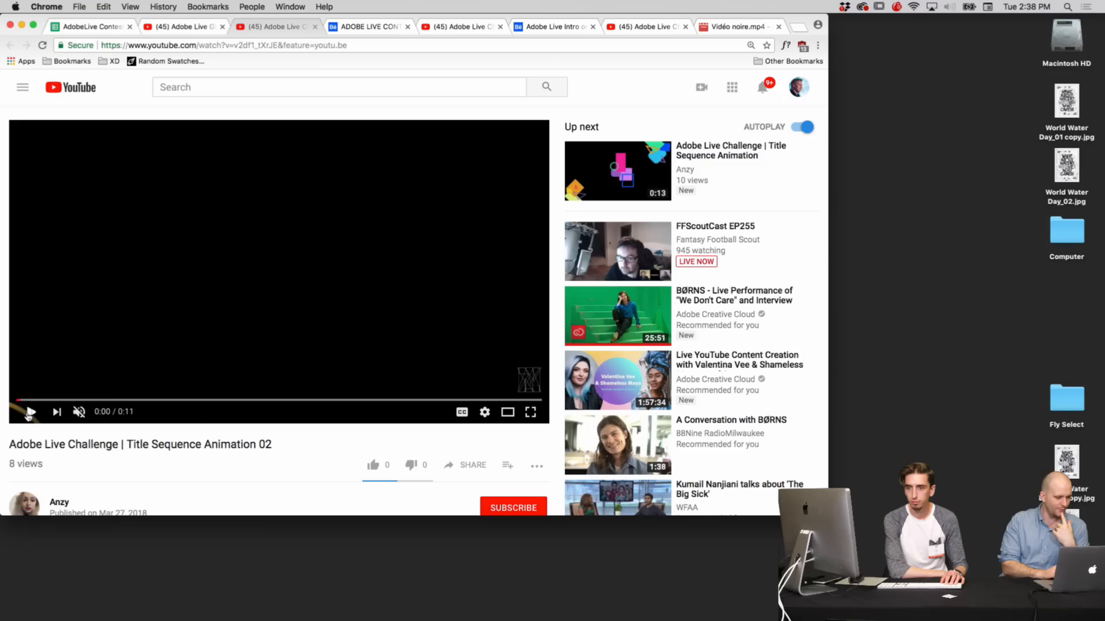
click(30, 413)
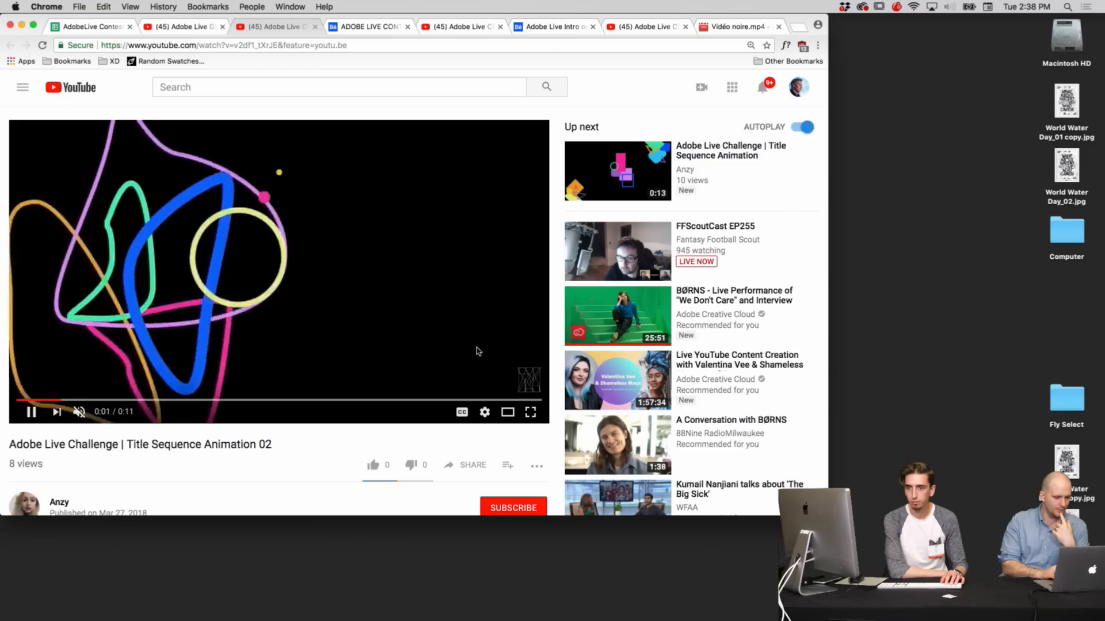
click(530, 413)
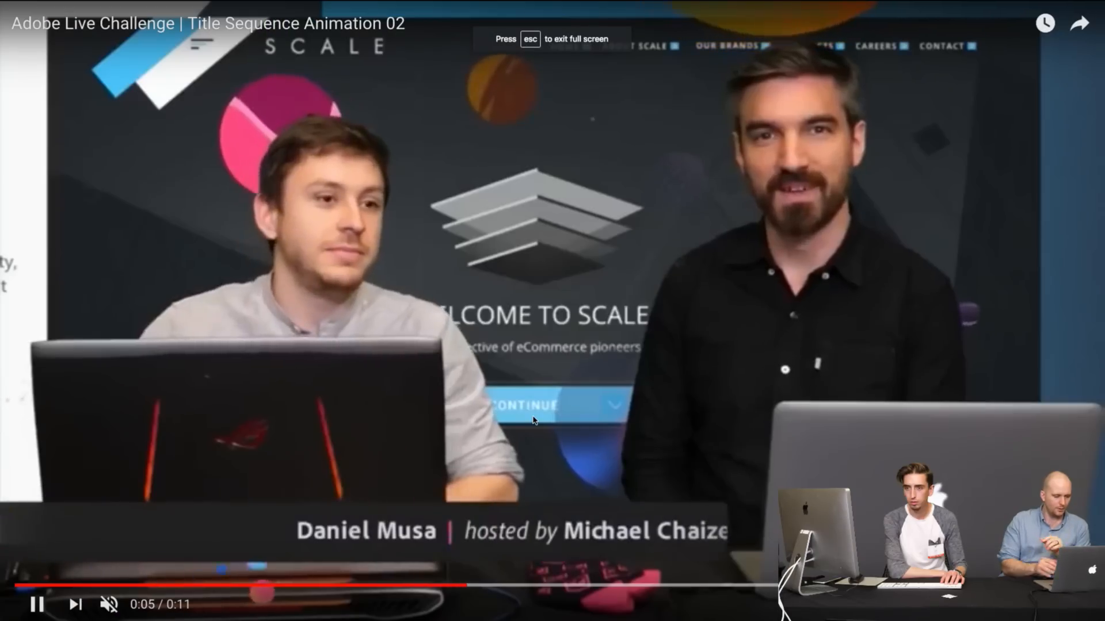
key(Escape)
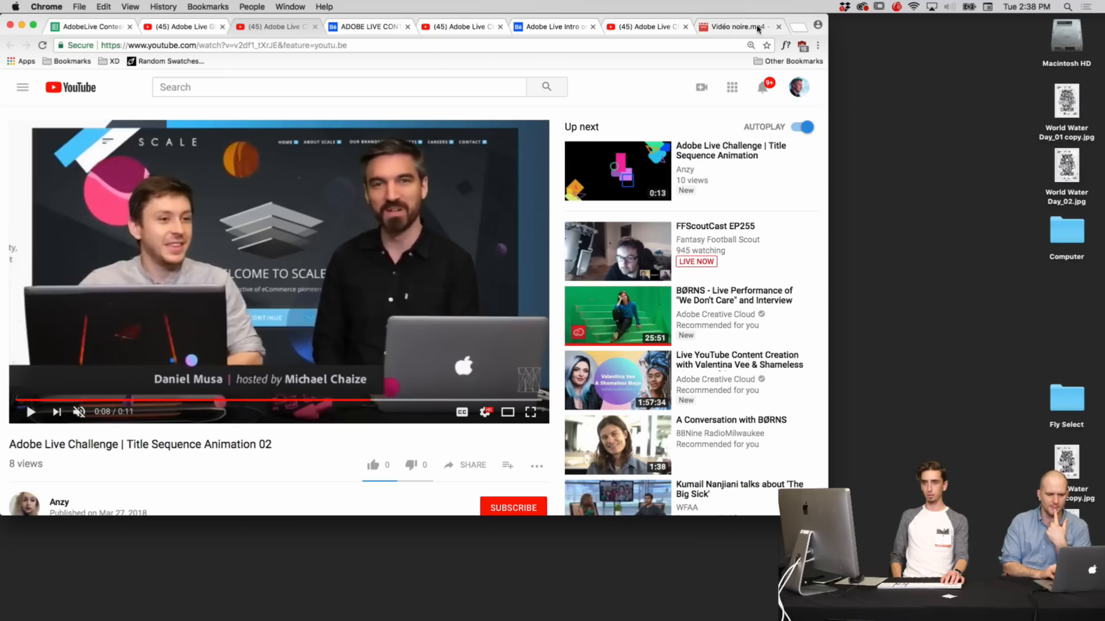
Step: Look over the Behance "ADOBE LIVE CONTEST MOTION GRAPHICS" project page below its video and return to the video
click(385, 29)
scroll(471, 132, down, 3)
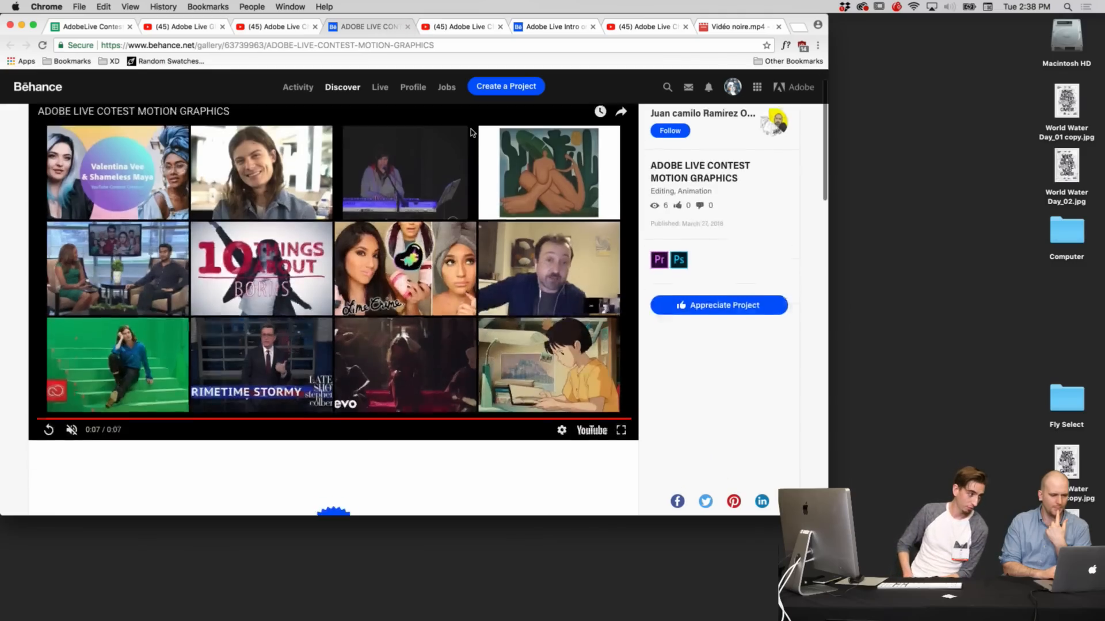
scroll(471, 129, down, 4)
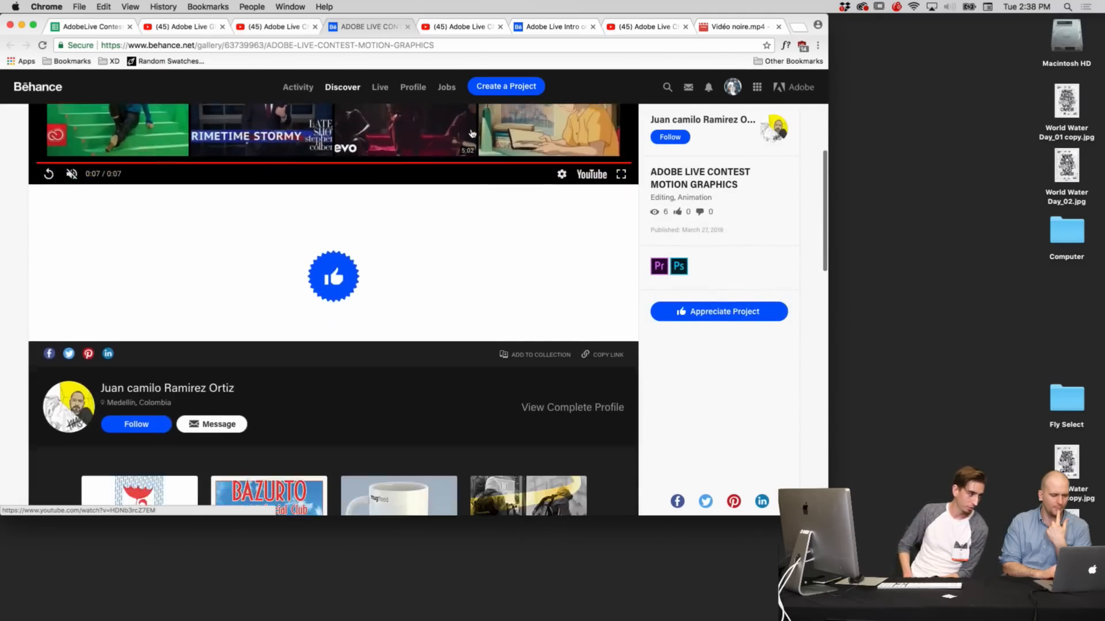
scroll(471, 129, up, 5)
Step: Revisit the other open copy of "Title Sequence Animation 02", then replay "Vidéo noire.mp4" on its Google Drive page
click(464, 32)
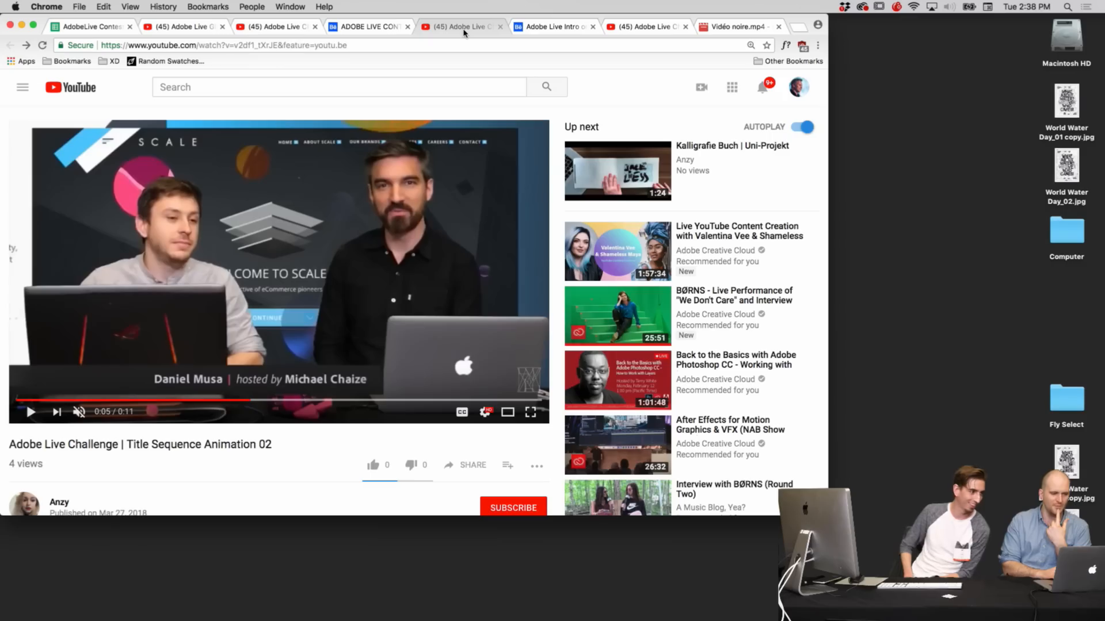
click(744, 29)
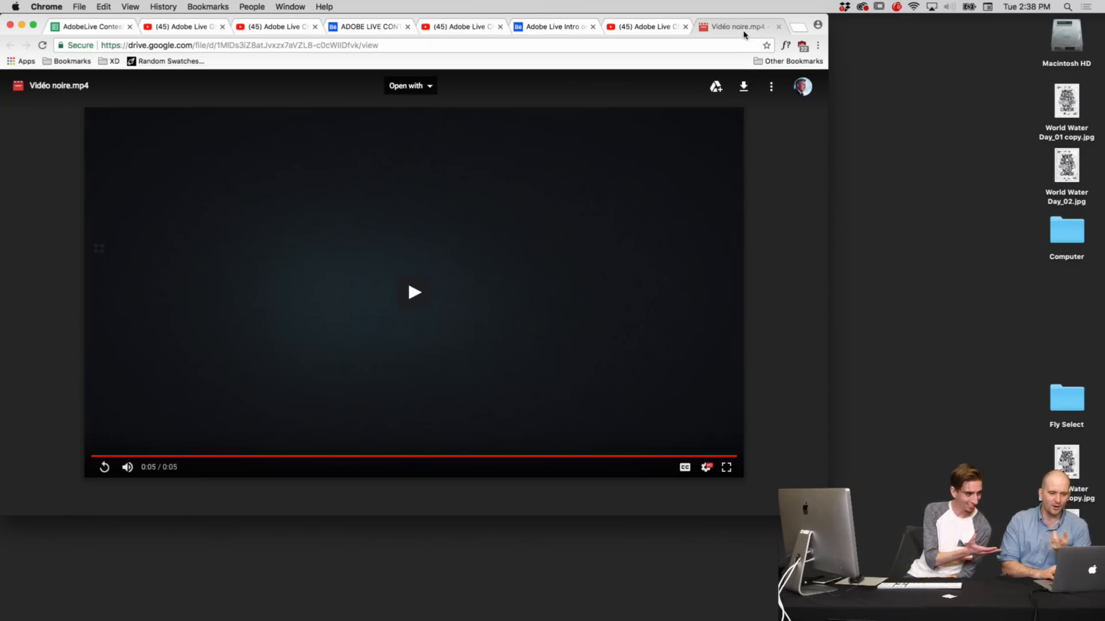
click(405, 289)
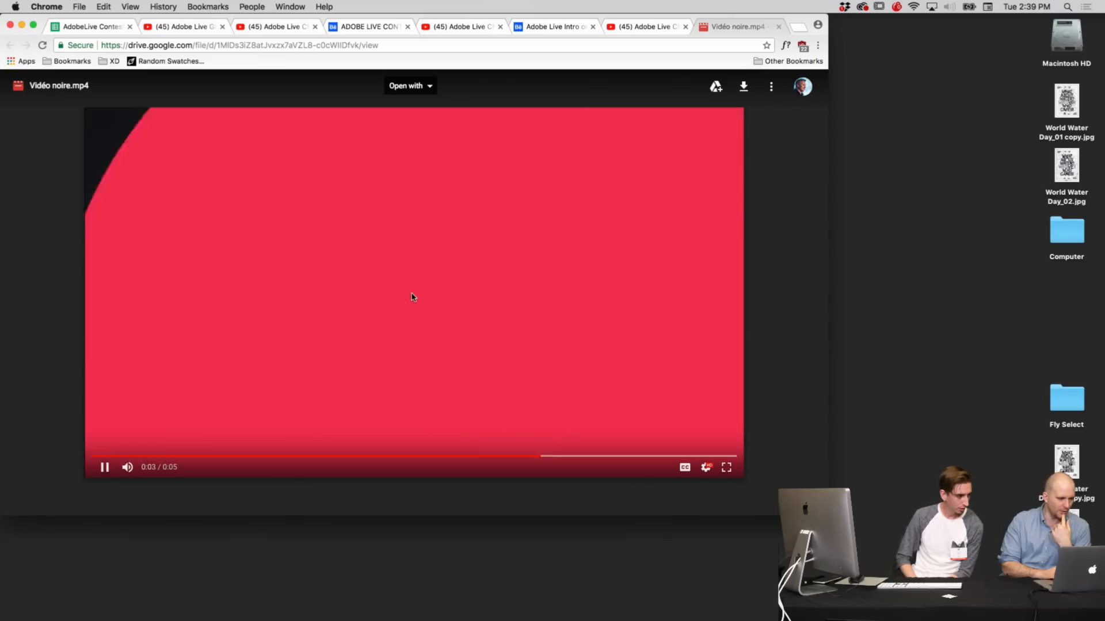
Step: Pause "Vidéo noire.mp4" and switch from the browser to the TravelSegment composition in After Effects
click(410, 296)
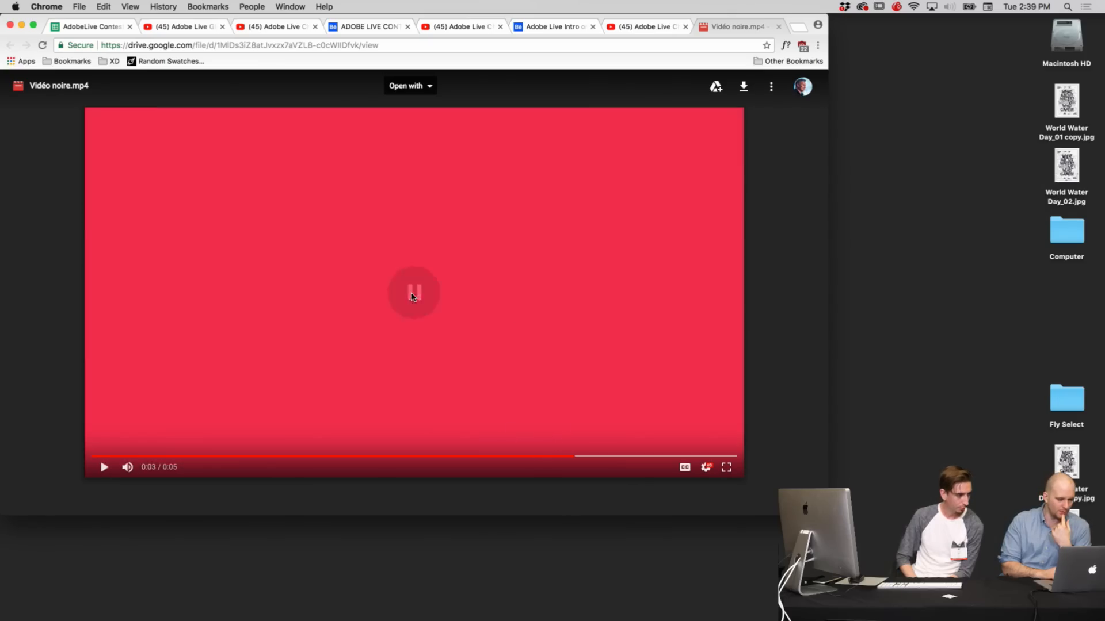
click(441, 544)
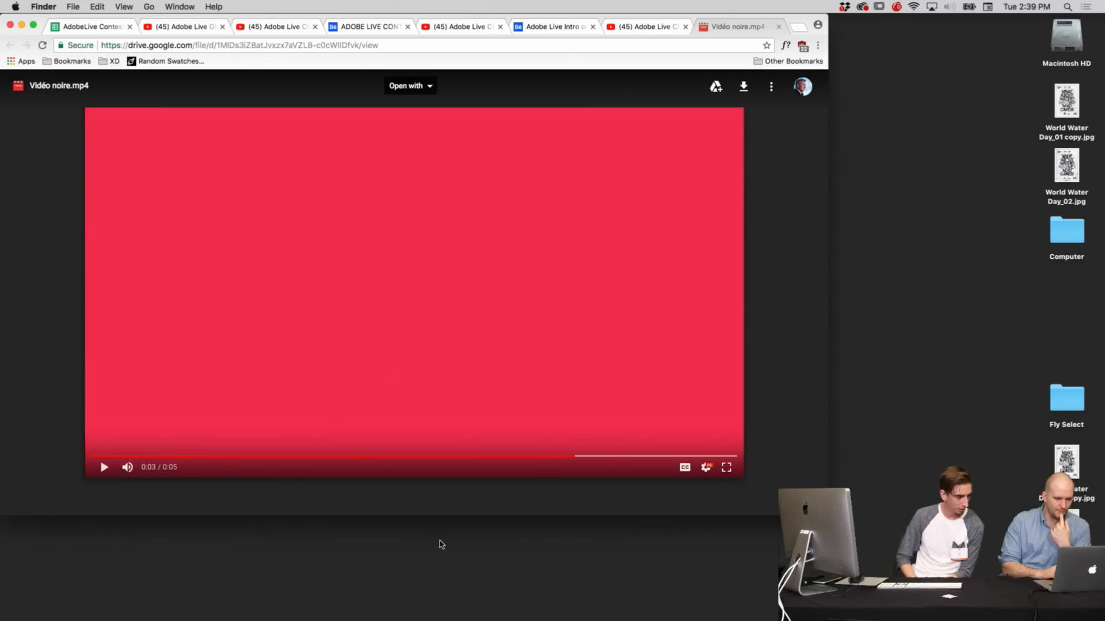
click(539, 375)
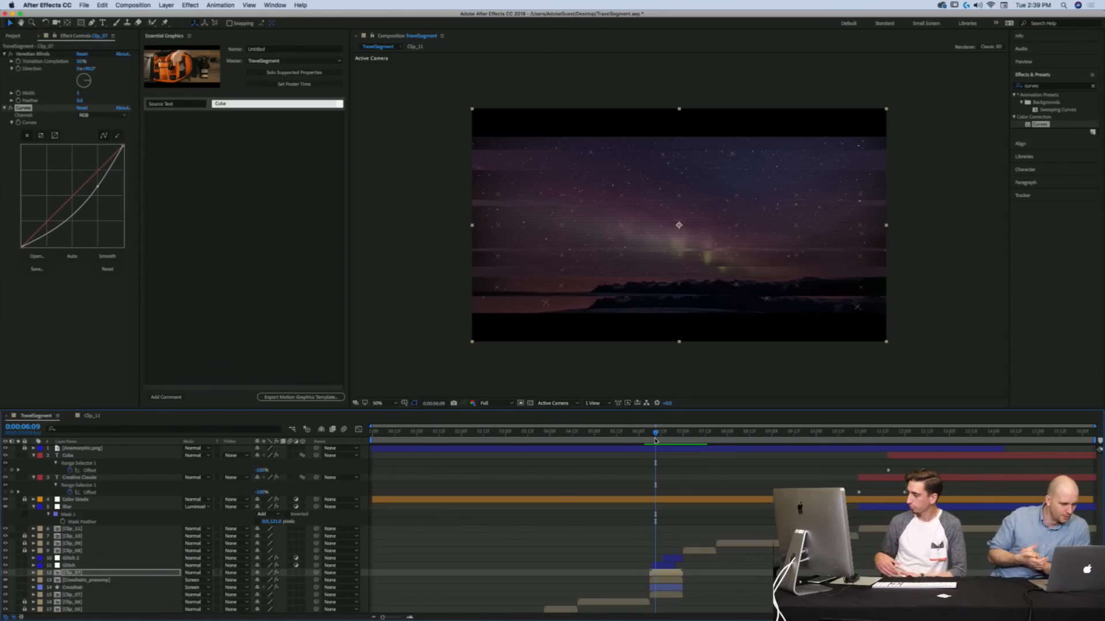
Step: Preview the Clip_07 glitch section from 0:00:06:06 with the composition view maximized, then restore the normal layout
drag(653, 439, 649, 434)
key(space)
key(space)
click(653, 436)
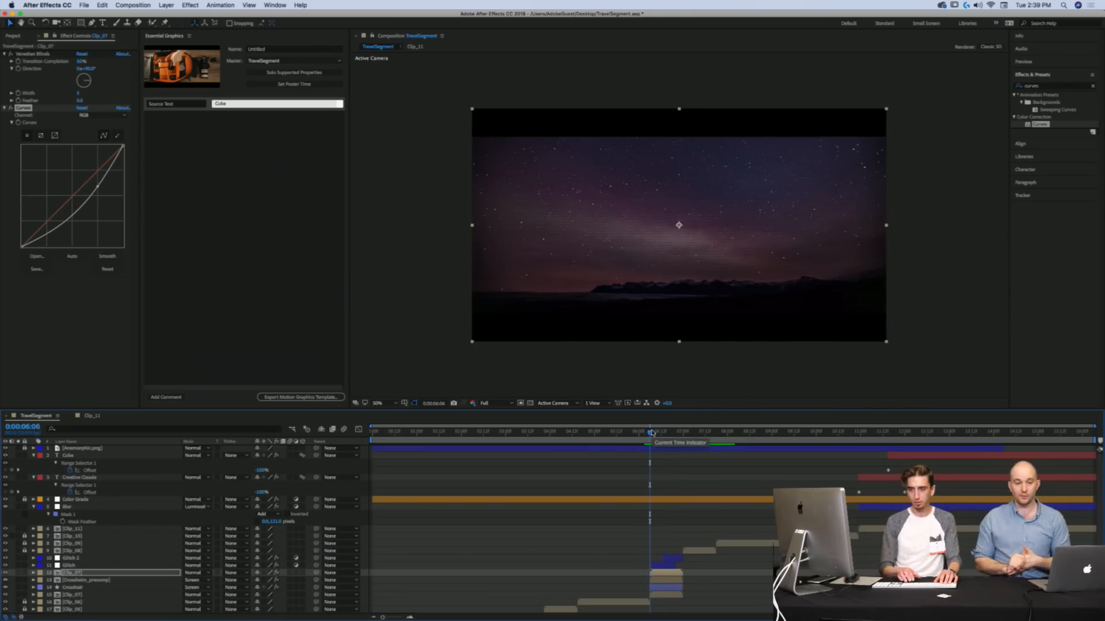
key(shift+slash)
key(grave)
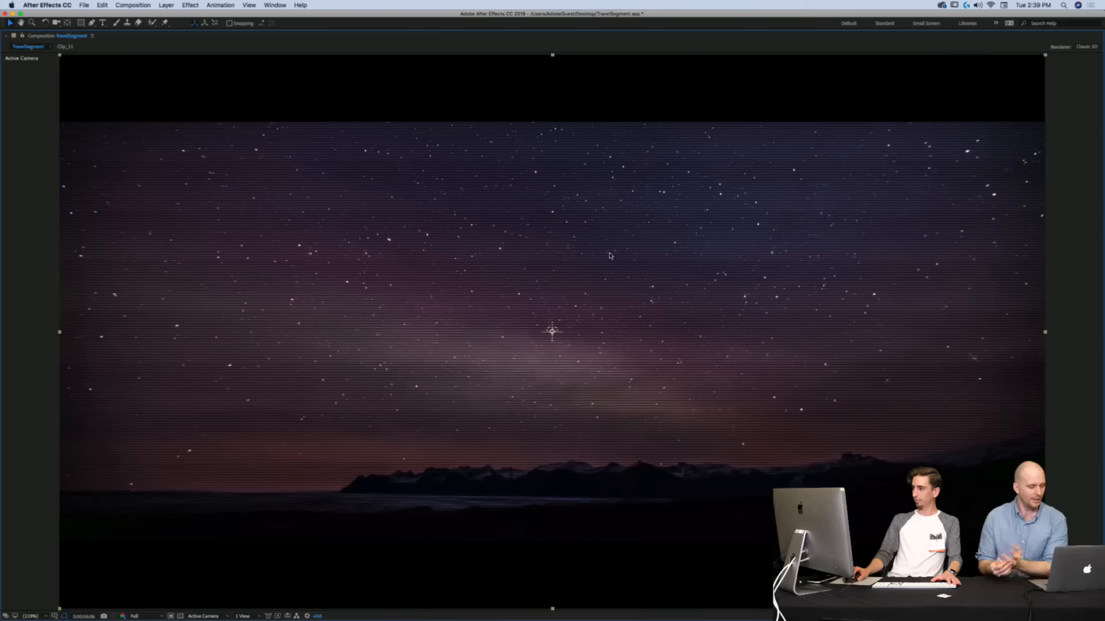
key(space)
key(grave)
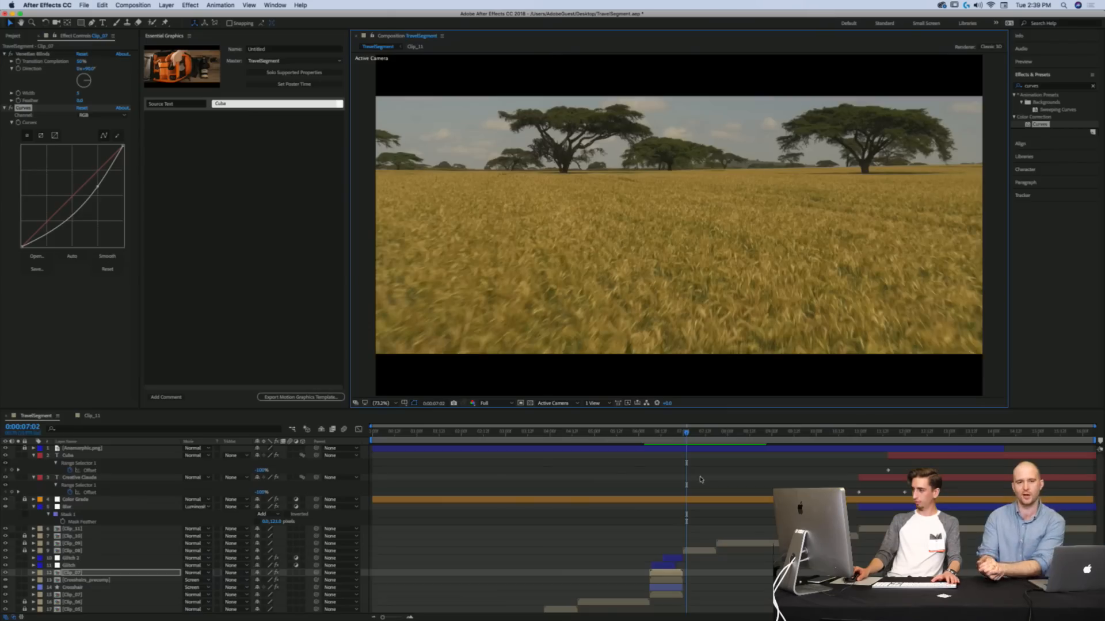
Step: Scrub through the glitch frames between 0:00:06:12 and 0:00:06:15 and collapse the expanded properties of all layers in the timeline
mouse_move(661, 431)
mouse_down()
mouse_move(676, 434)
mouse_move(667, 433)
mouse_up()
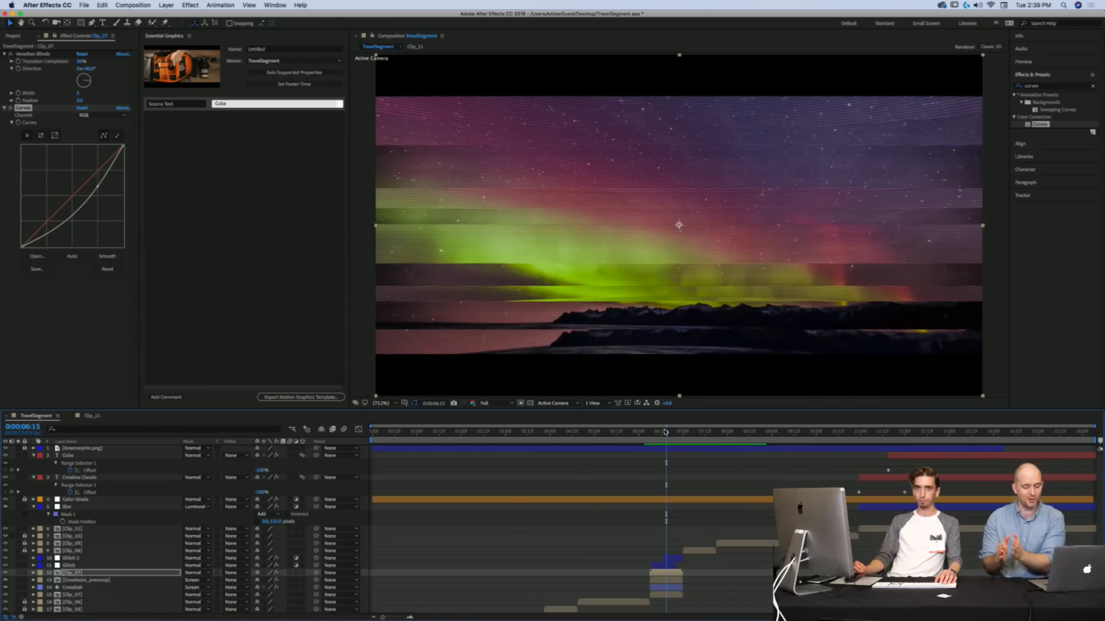
drag(665, 432, 666, 443)
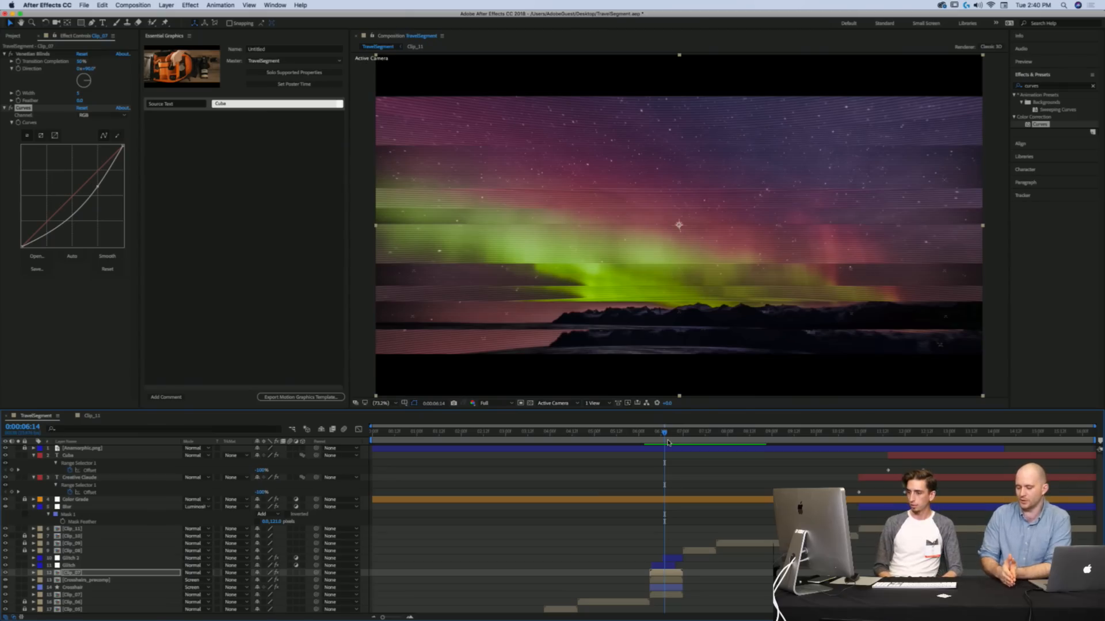
click(692, 482)
key(u)
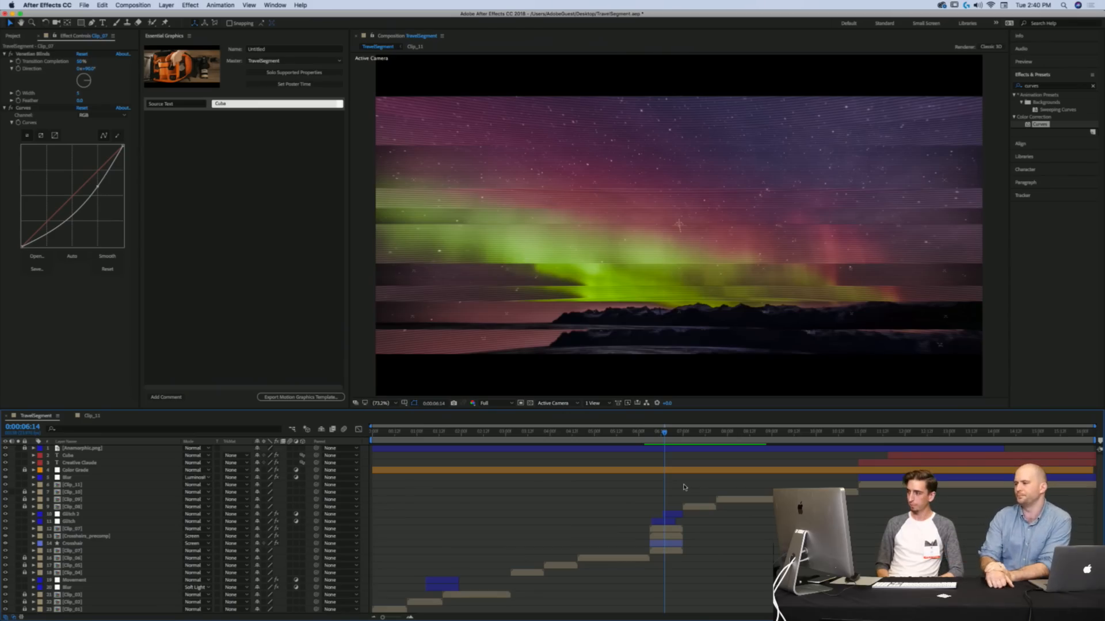
mouse_move(663, 433)
mouse_down()
mouse_move(683, 439)
mouse_move(664, 439)
mouse_up()
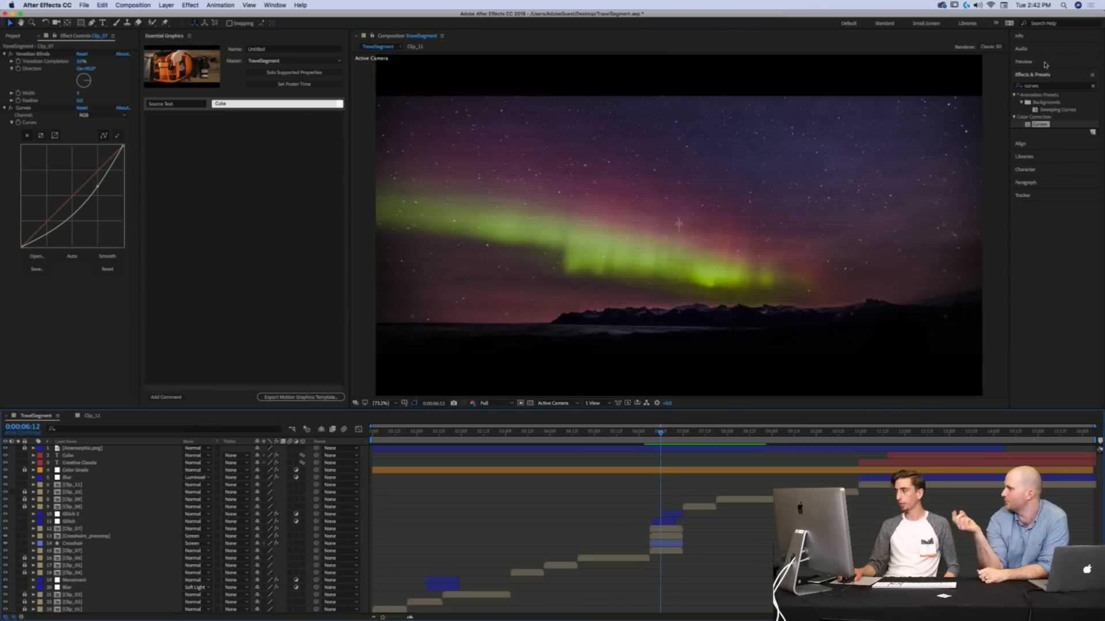
Step: Look through the character font list and collapse the Acumin Pro ExtraCondensed styles, then close it without changing the font
click(1027, 183)
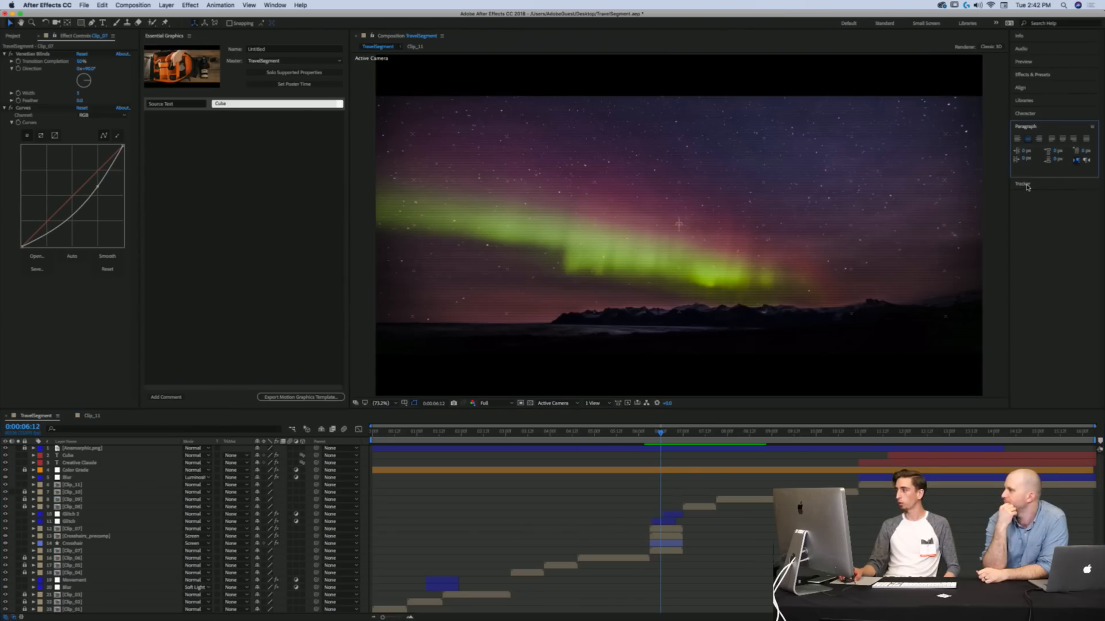
click(1033, 114)
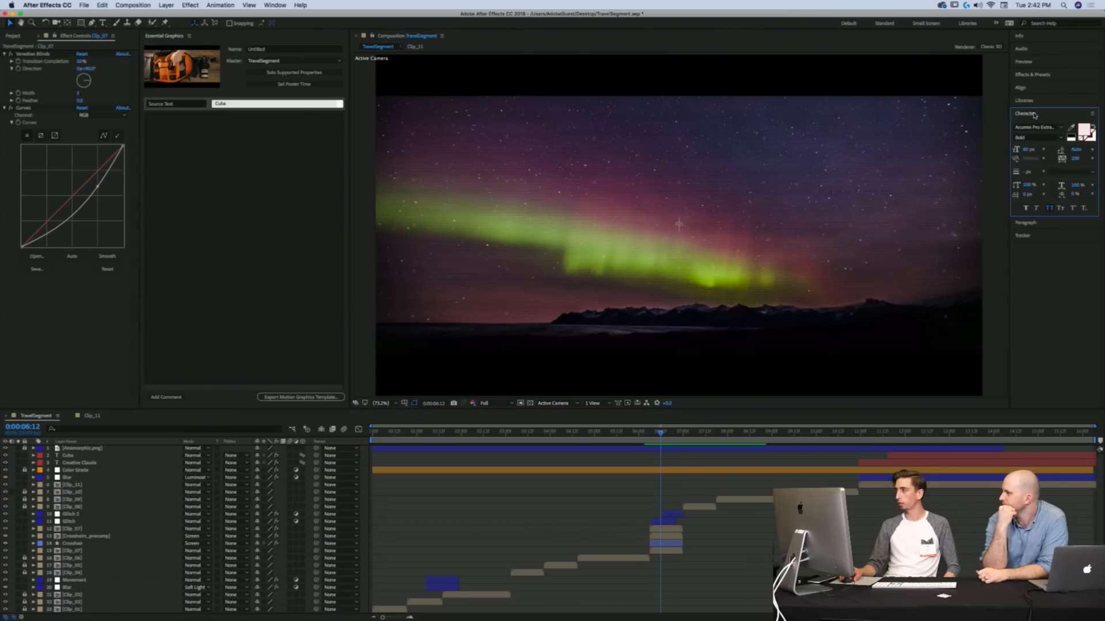
click(1061, 127)
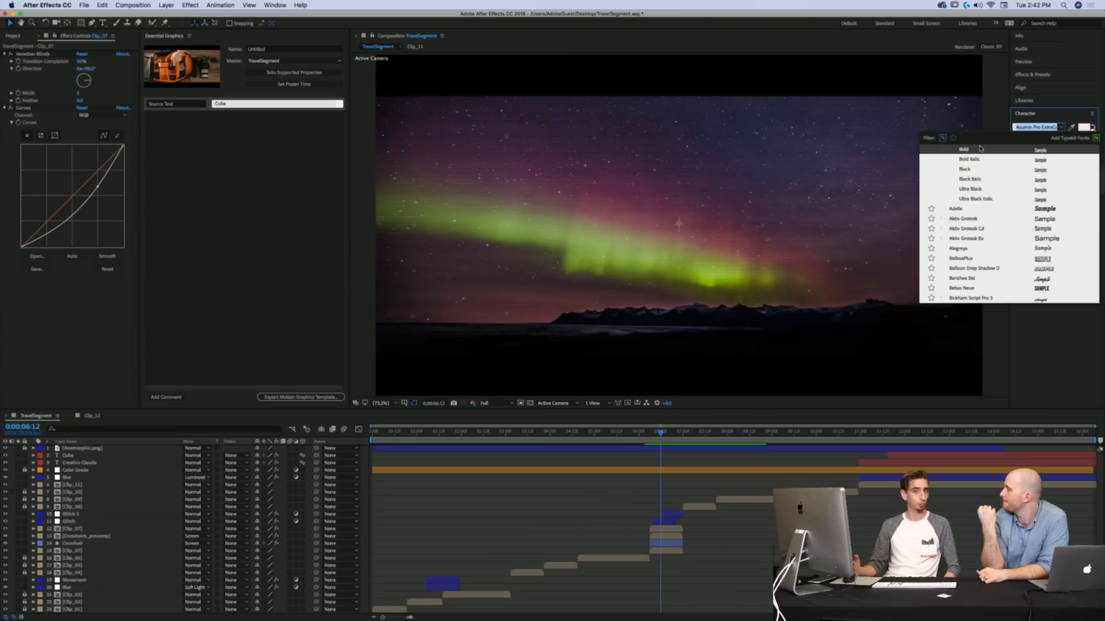
scroll(972, 181, up, 5)
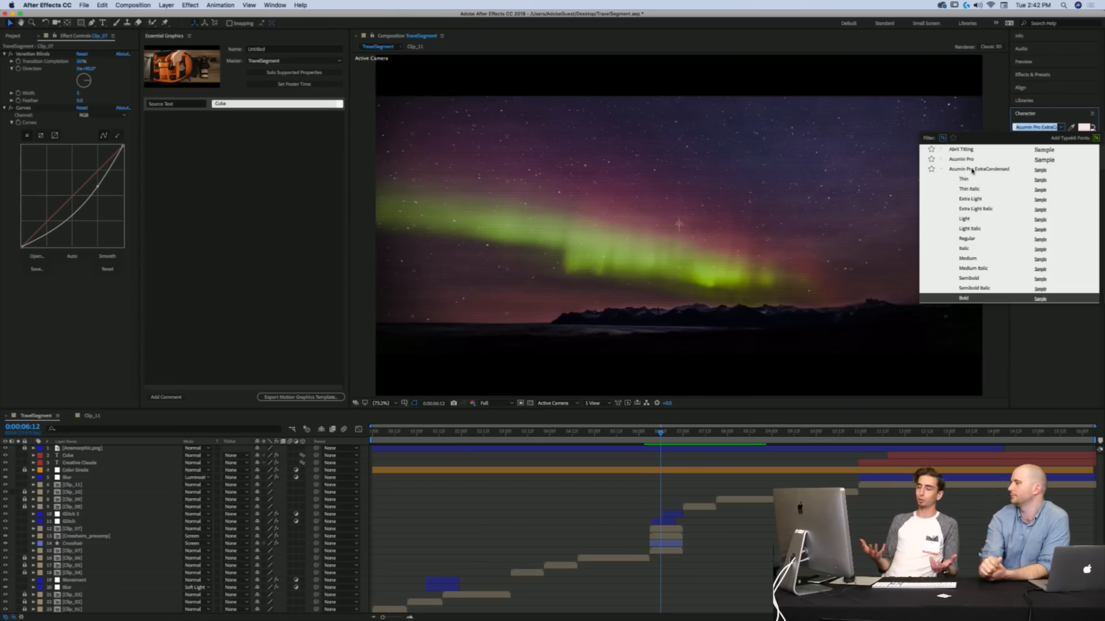
click(941, 170)
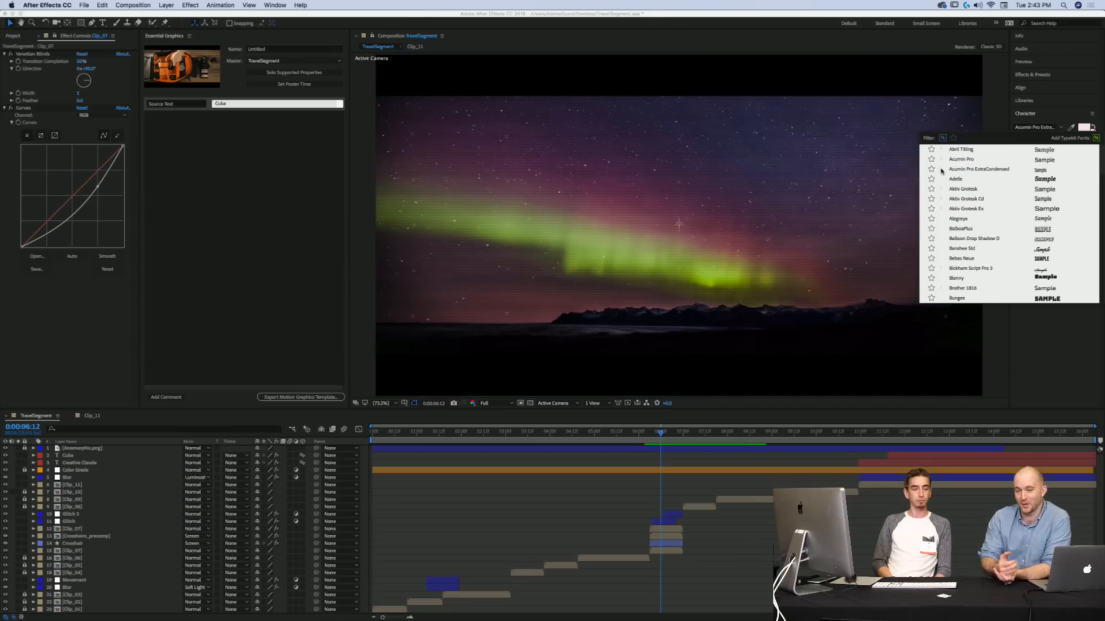
click(941, 170)
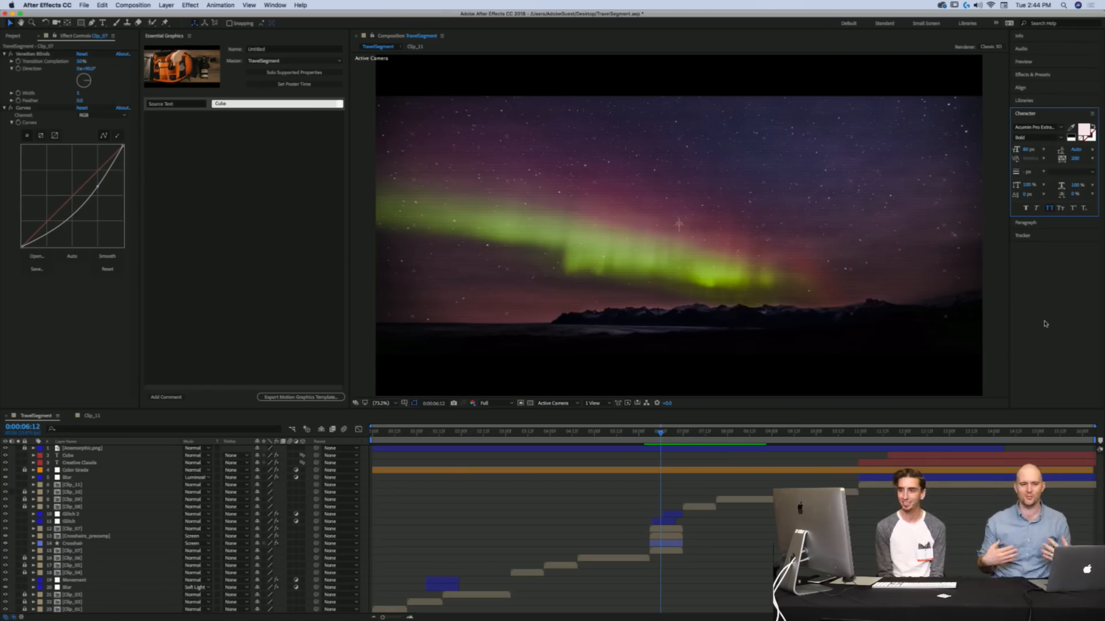
Step: Rename the Source Text property in the Essential Graphics template as "Location Text"
click(10, 36)
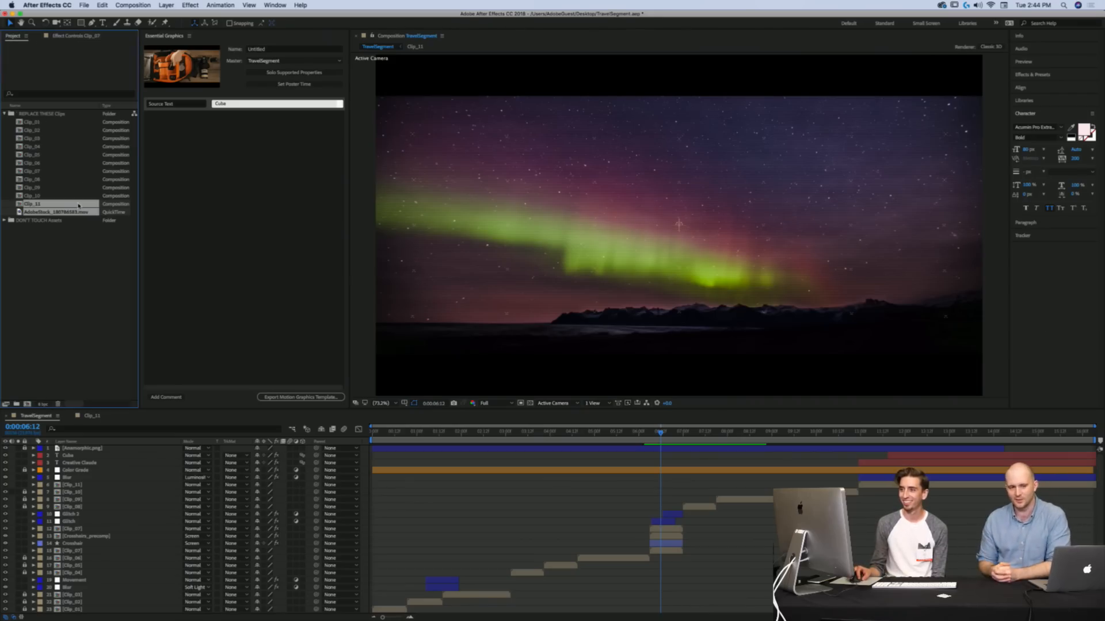
click(168, 105)
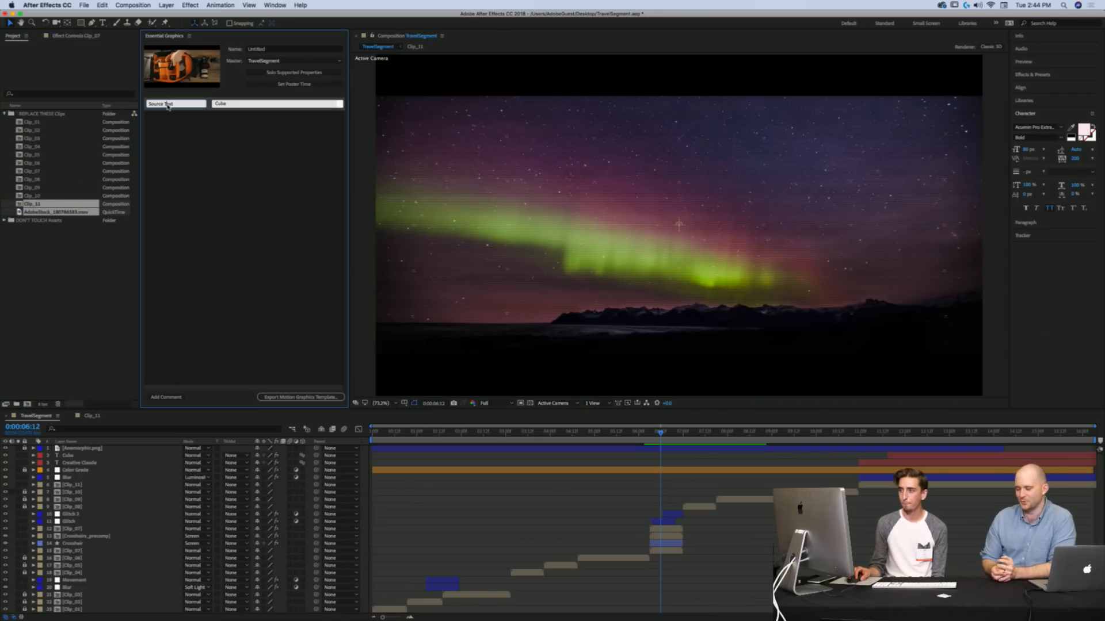
drag(173, 104, 133, 104)
text(Loc)
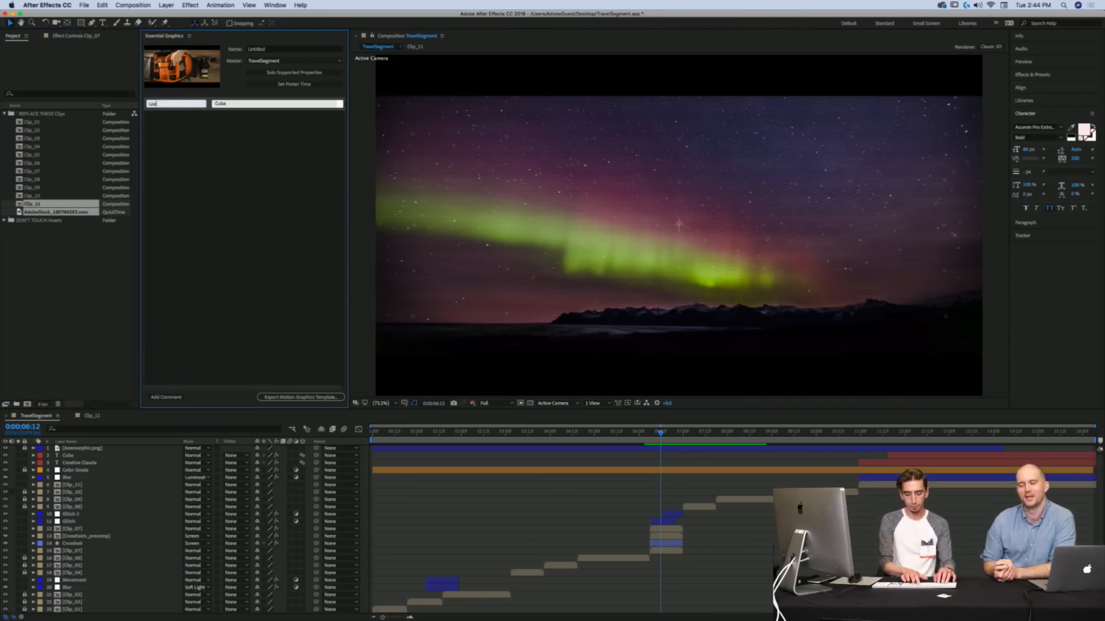
text(ation Text)
key(Return)
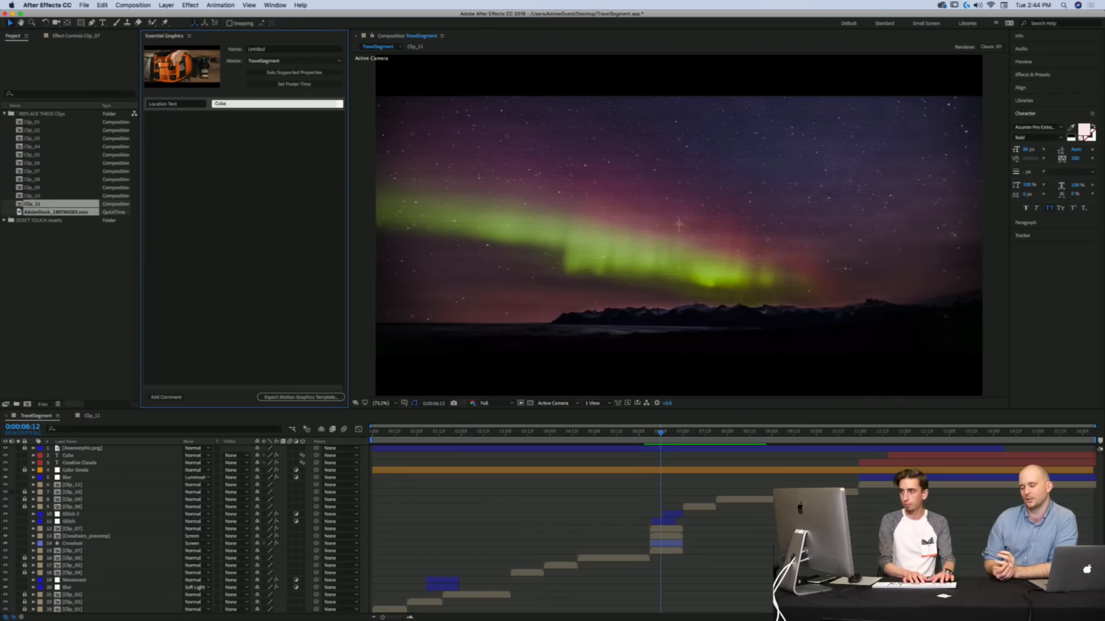
Step: Move the loose AdobeStock .mov file into the Footage folder inside DON'T TOUCH Assets and collapse that assets folder
click(37, 113)
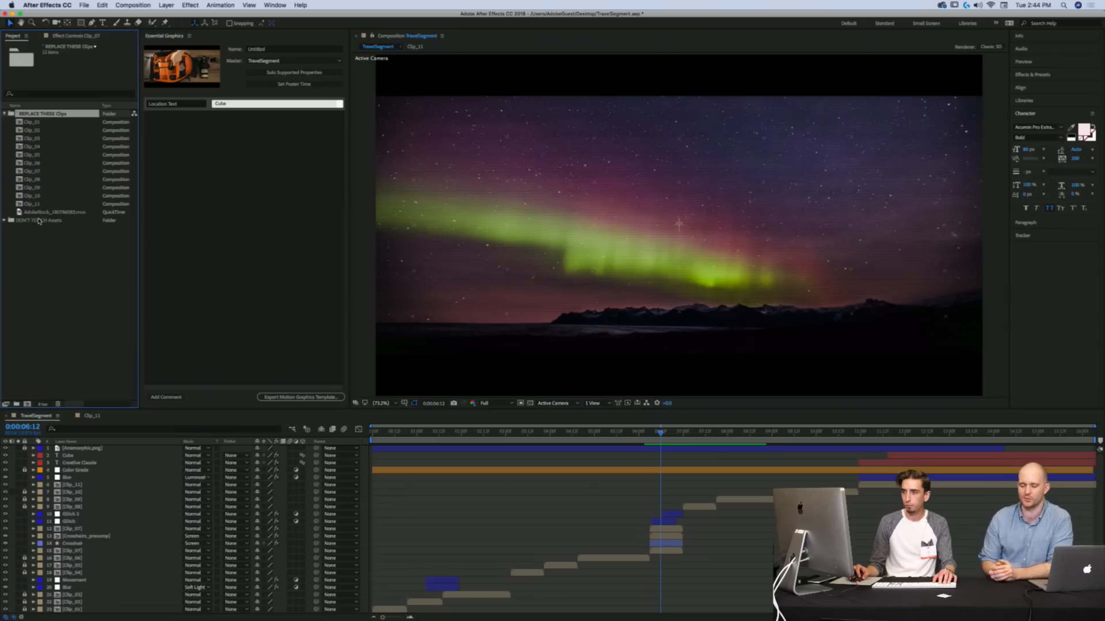
click(41, 214)
click(4, 220)
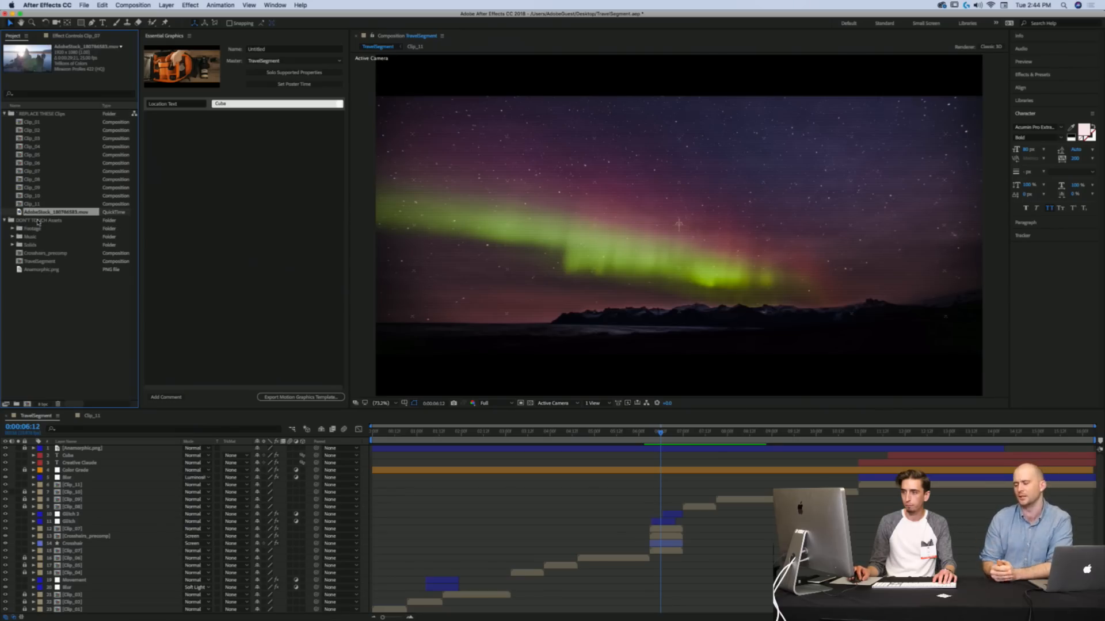
drag(50, 214, 38, 228)
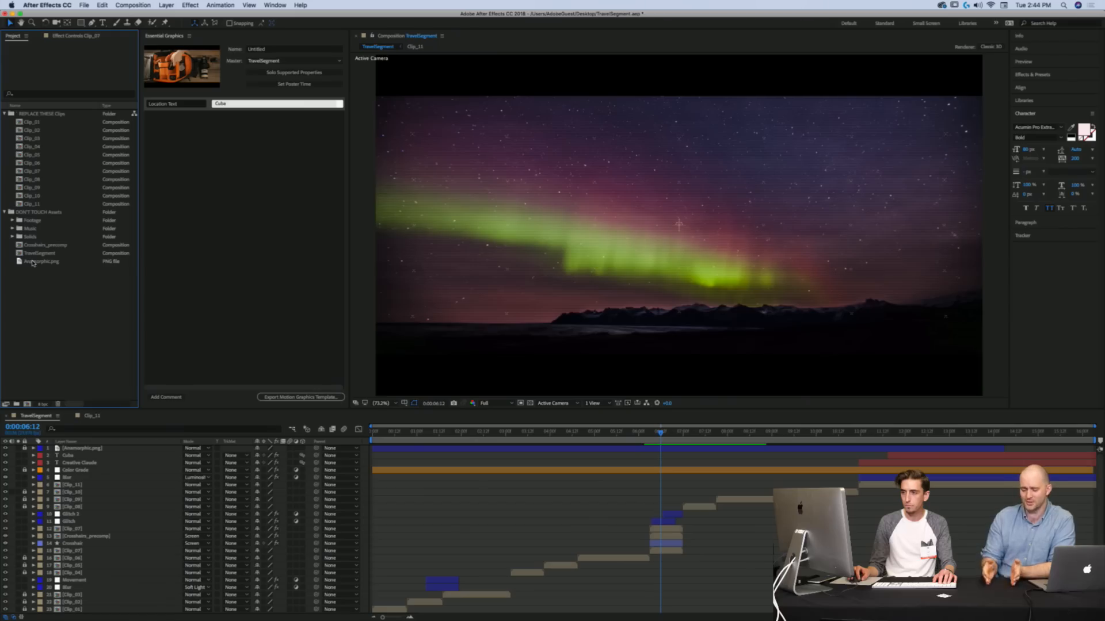
click(5, 212)
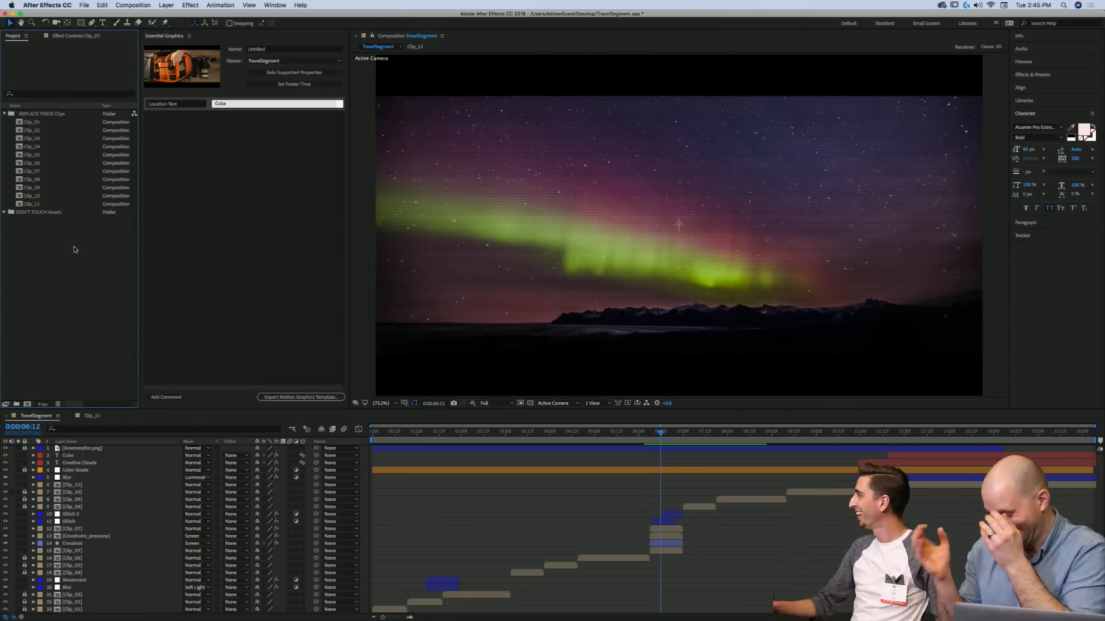
Step: Browse the Creative Cloud desktop app's full list of available applications and close it
click(942, 4)
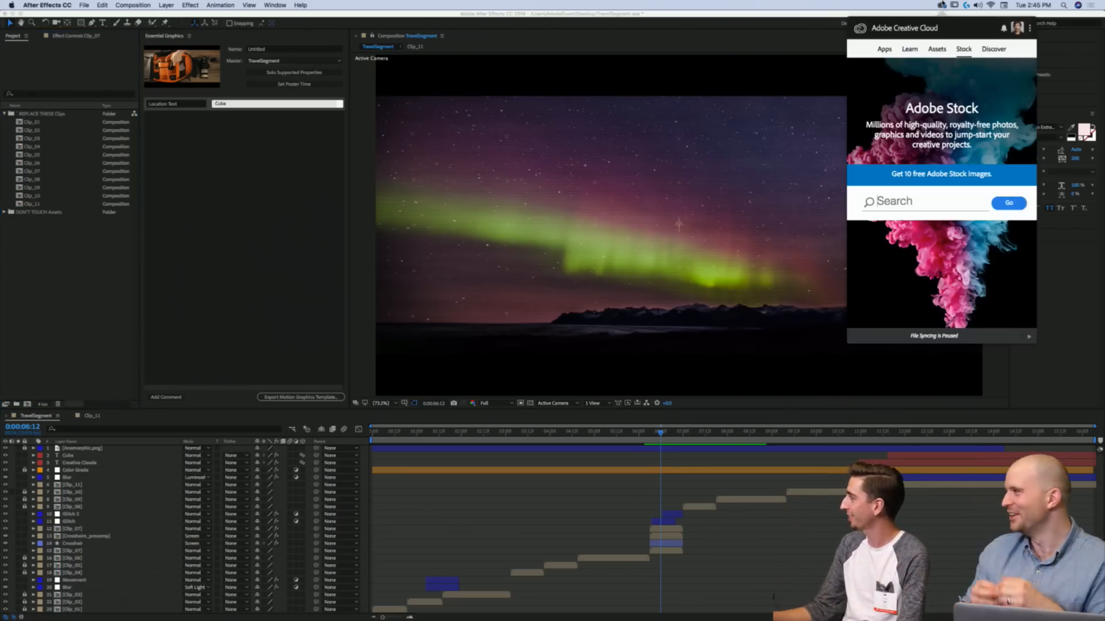
click(932, 51)
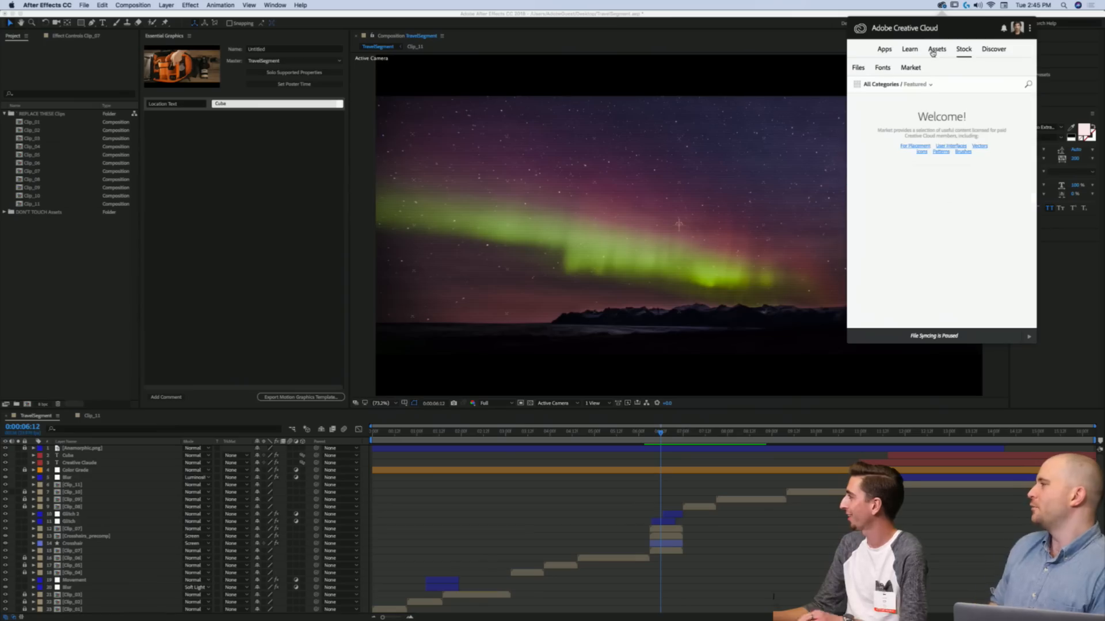
click(884, 49)
scroll(940, 226, down, 5)
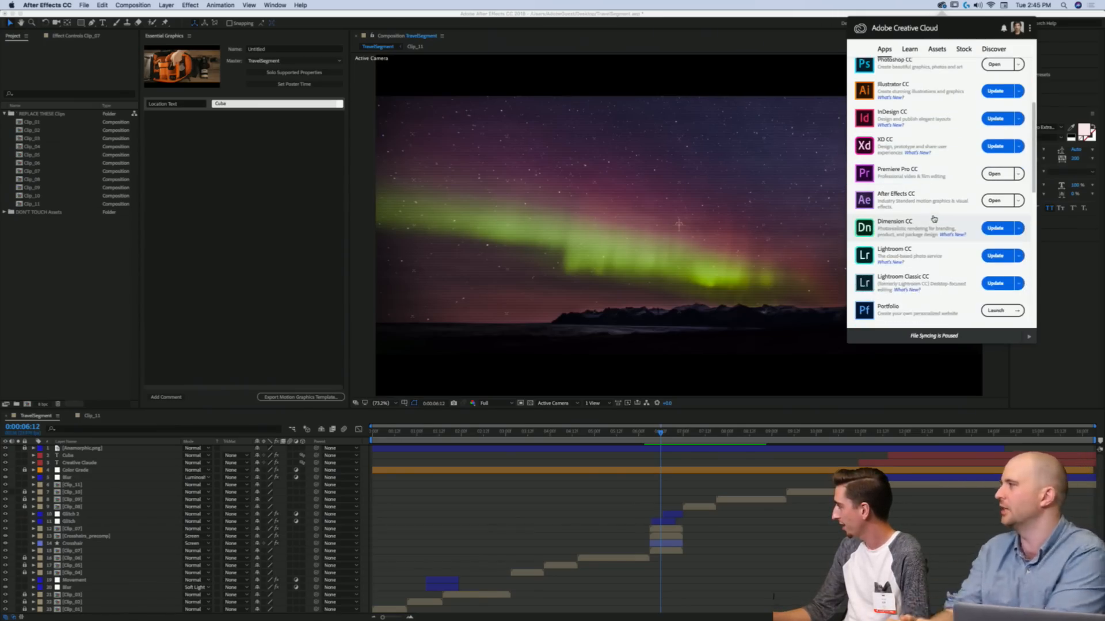
scroll(935, 219, down, 3)
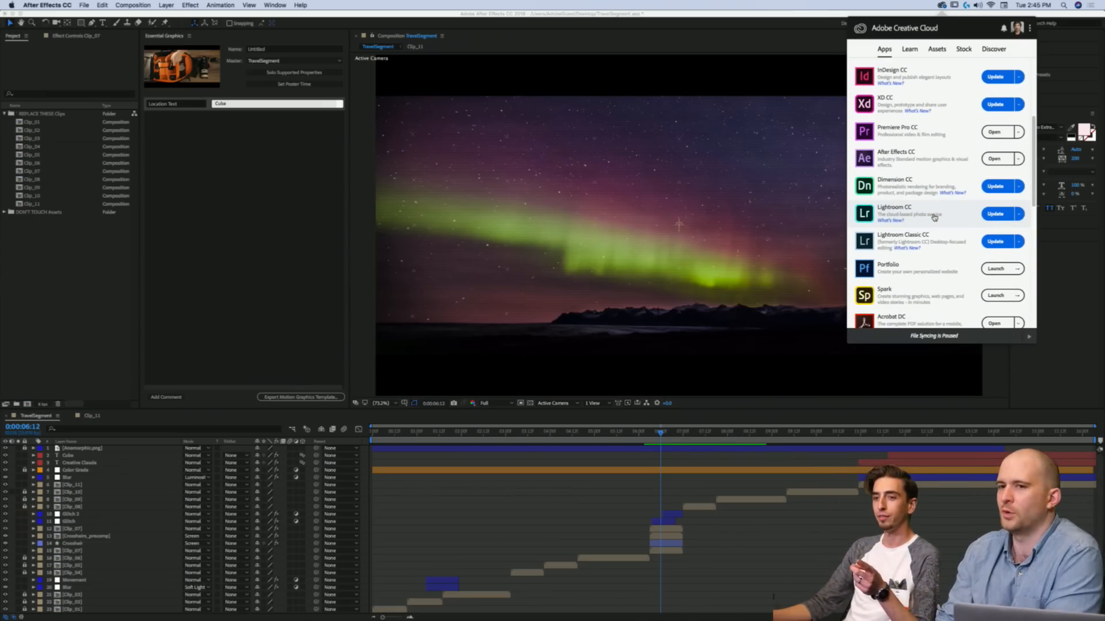
scroll(934, 217, down, 3)
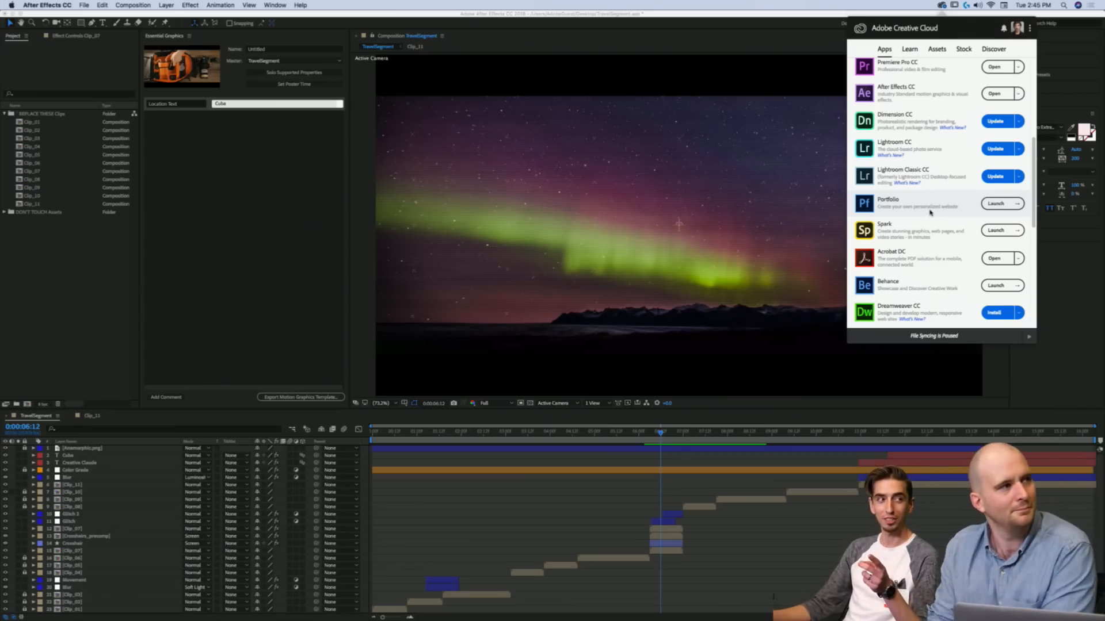
scroll(930, 212, down, 10)
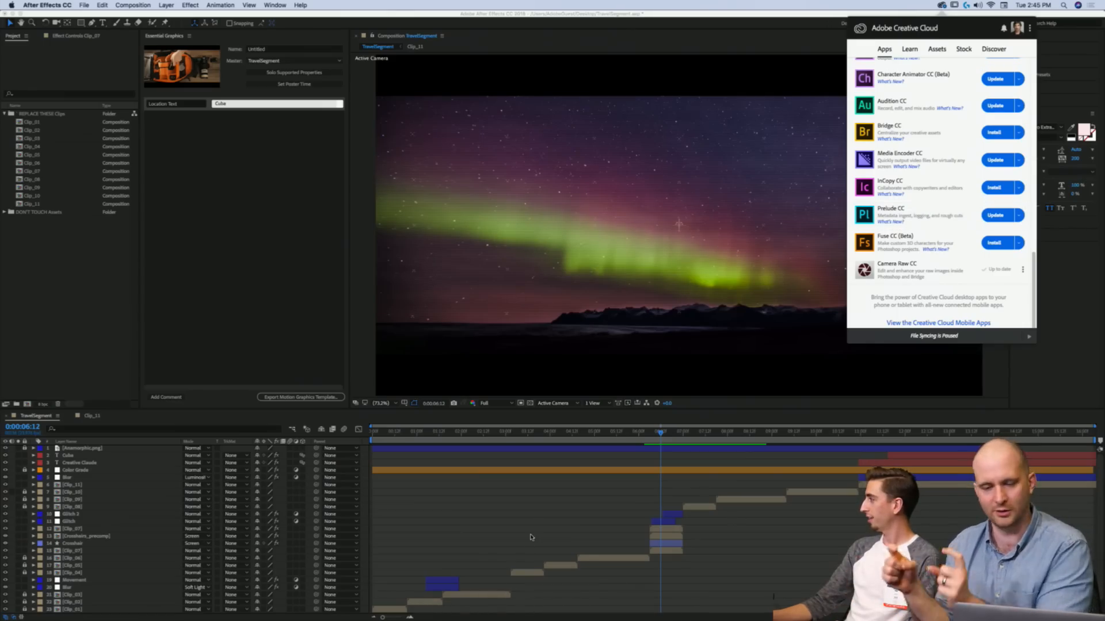
scroll(904, 221, up, 10)
scroll(904, 223, down, 8)
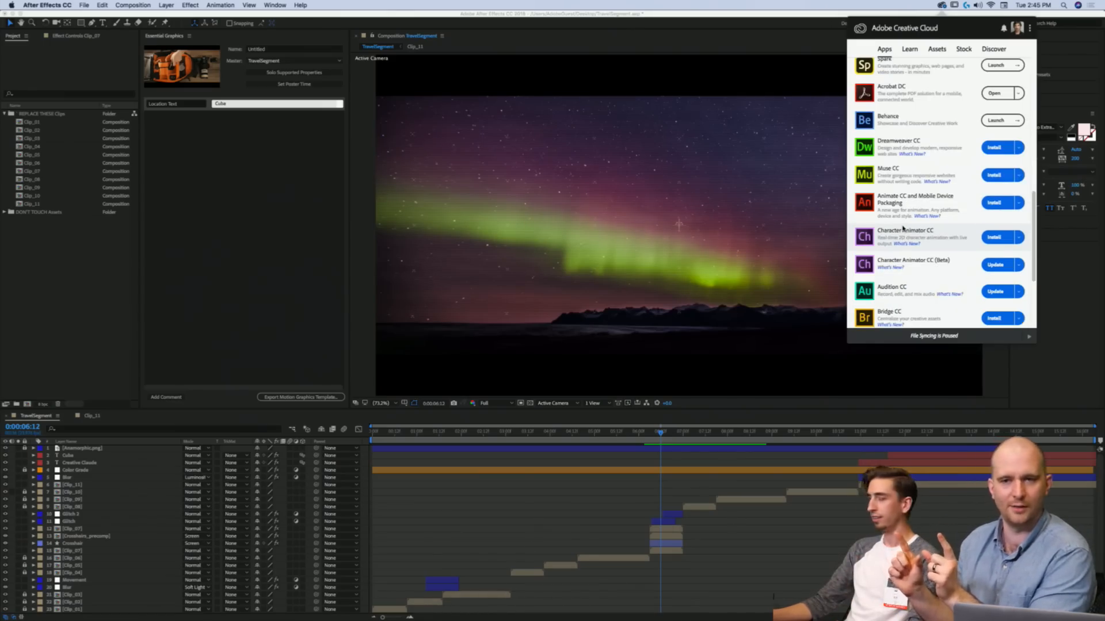
scroll(901, 224, down, 3)
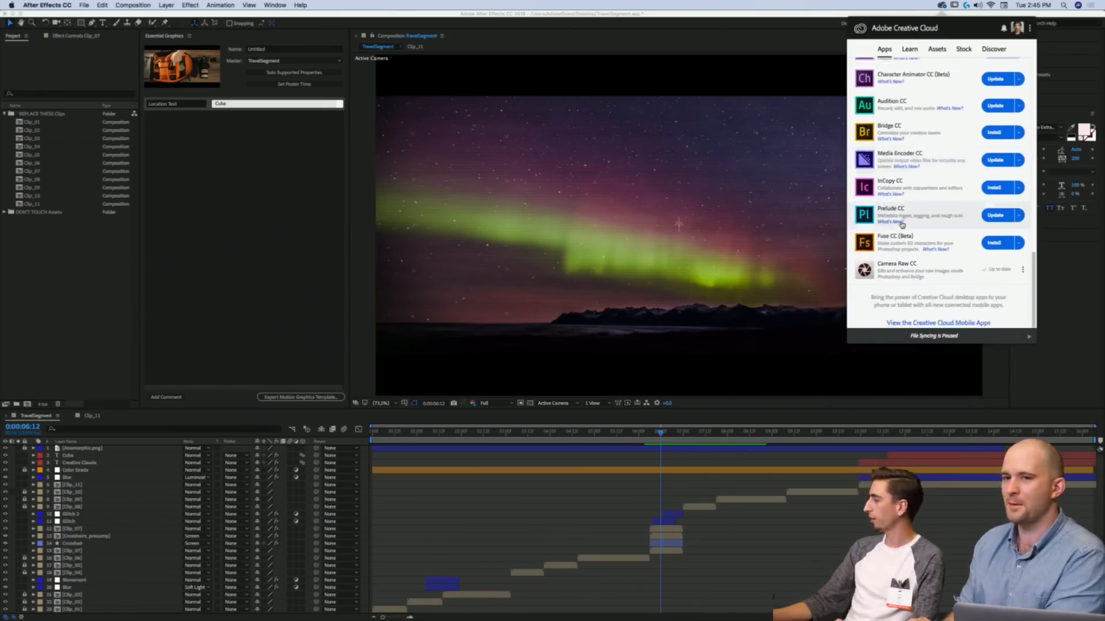
click(792, 269)
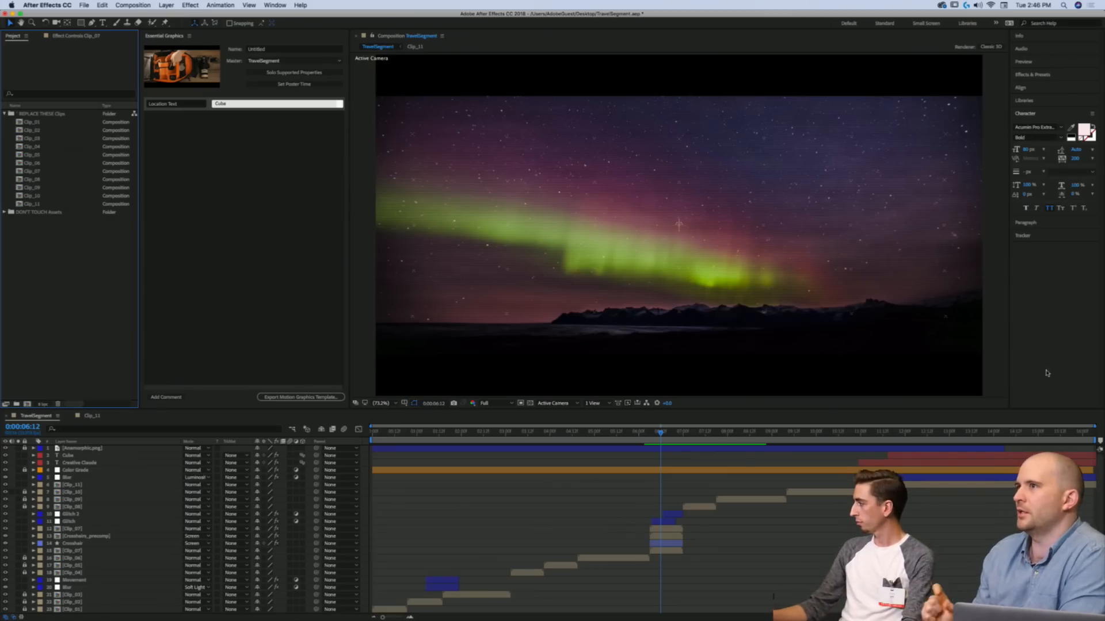
Step: Show the title frame at 0:00:12:22 and look over the TravelSegment layer stack
click(946, 434)
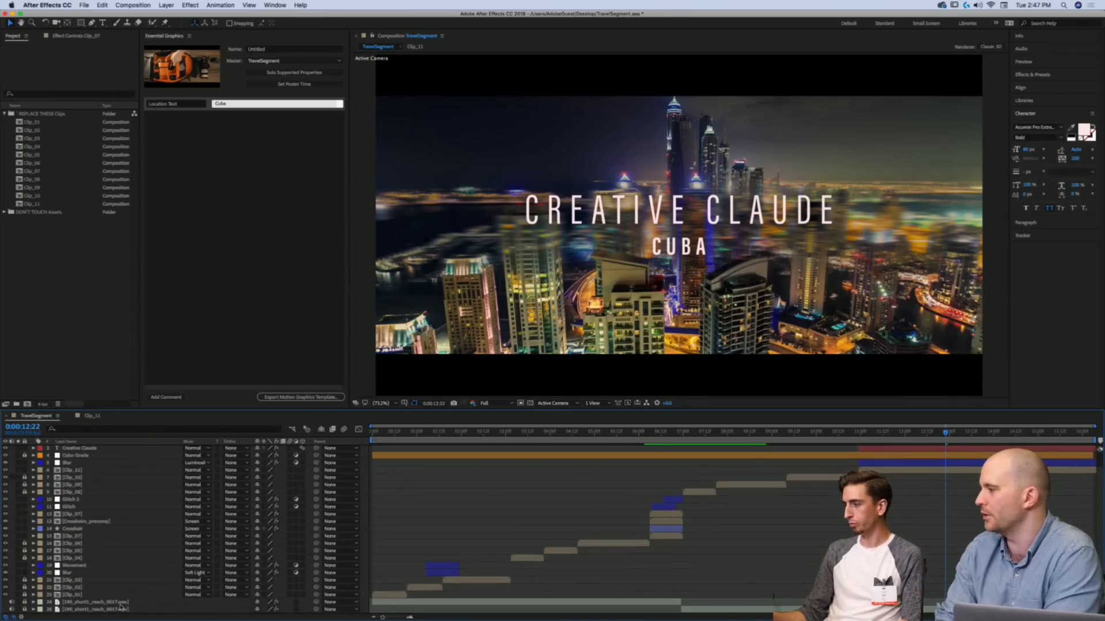
scroll(443, 589, up, 2)
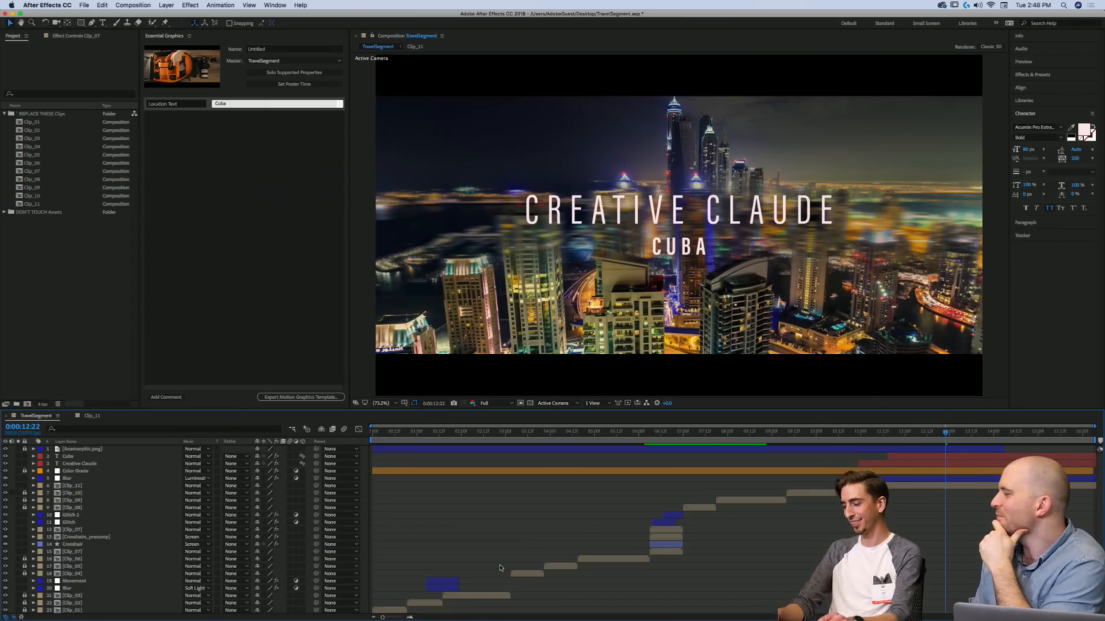
Step: Preview the TravelSegment composition from its first frame, pausing along the way, and move to the glitch section at 0:00:06:22
key(Home)
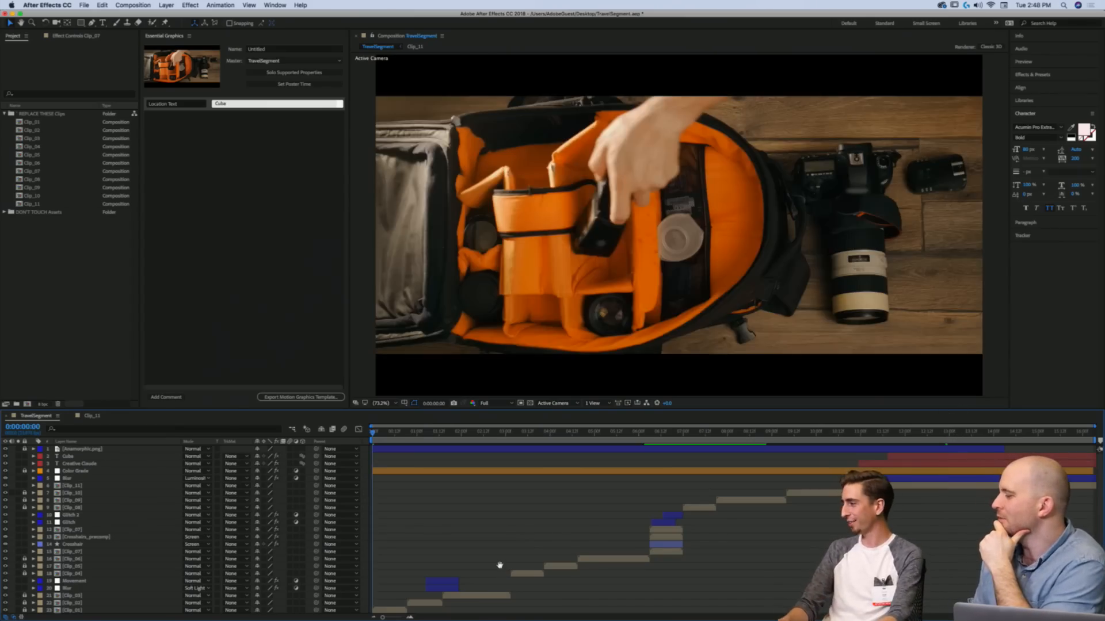
key(space)
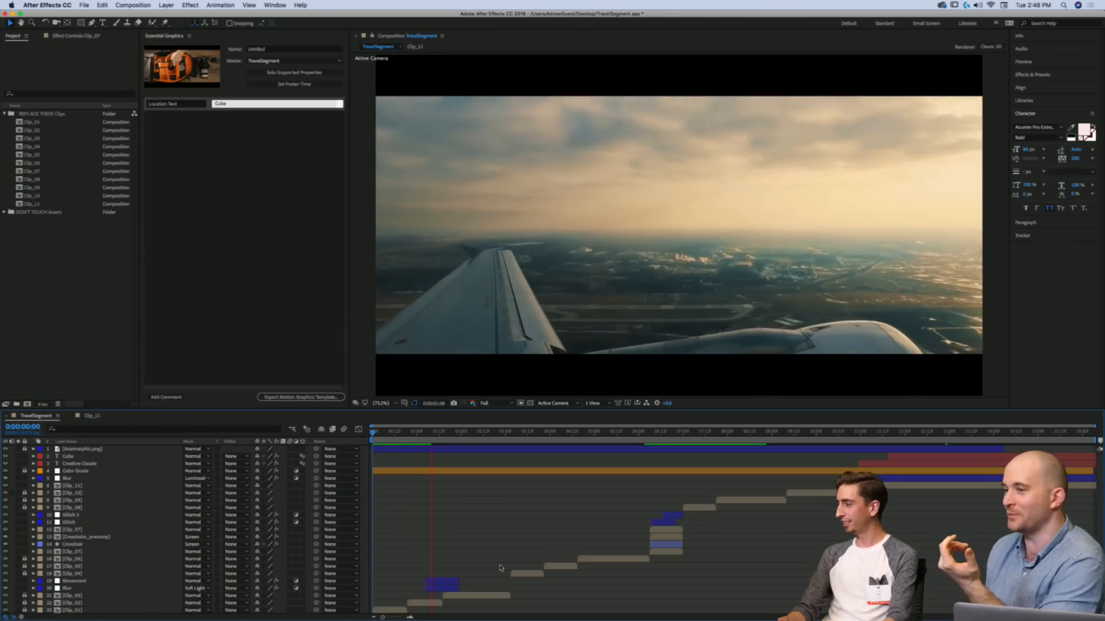
key(space)
key(space)
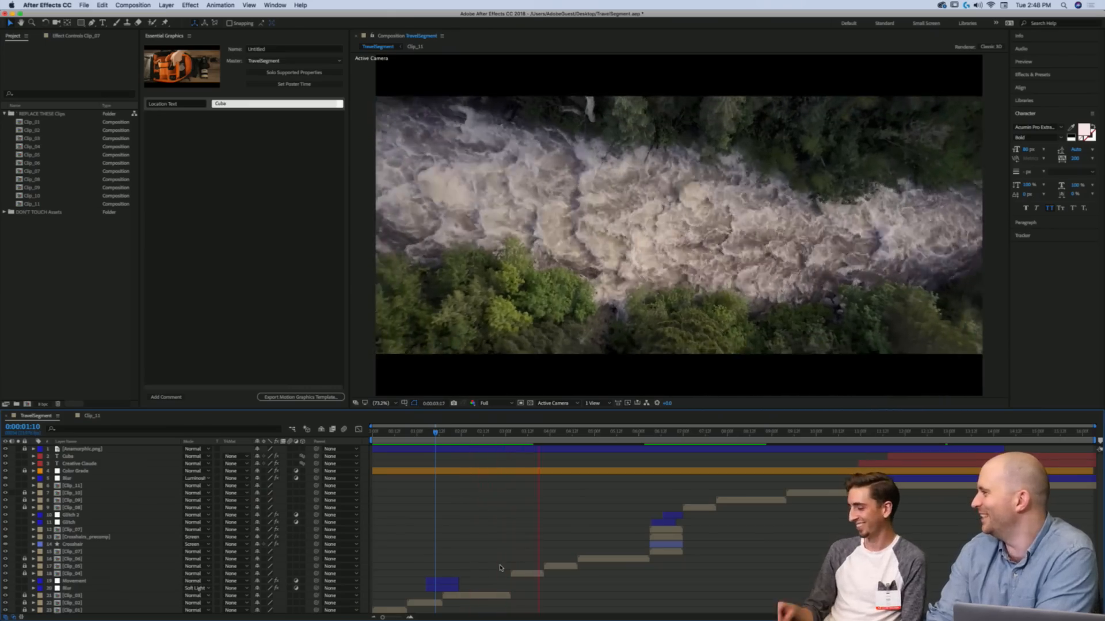
key(space)
key(space)
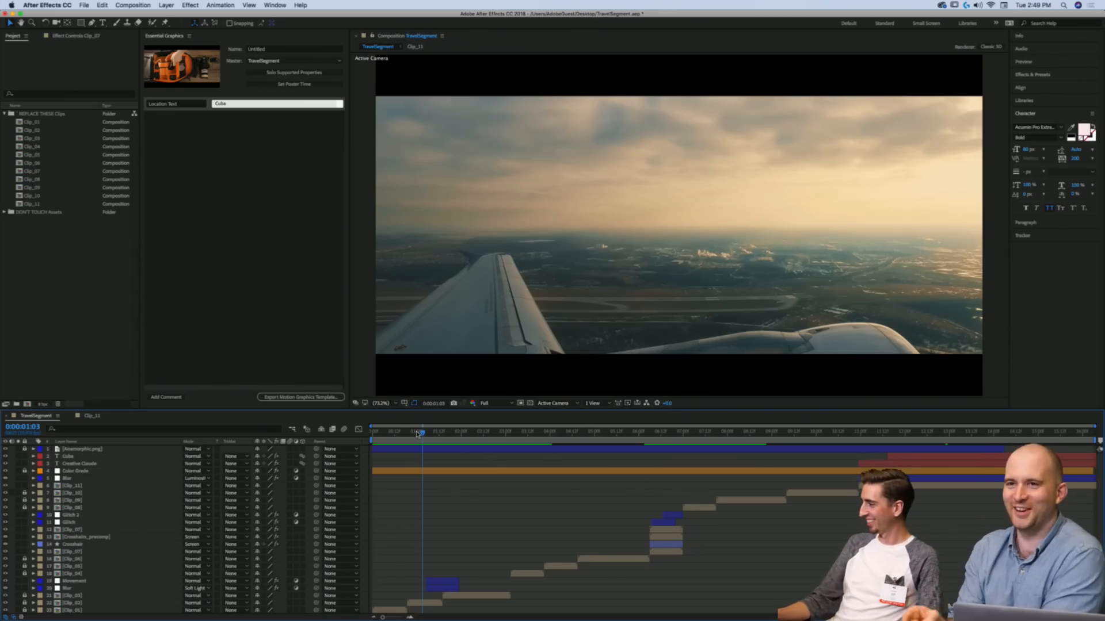
drag(419, 433, 680, 478)
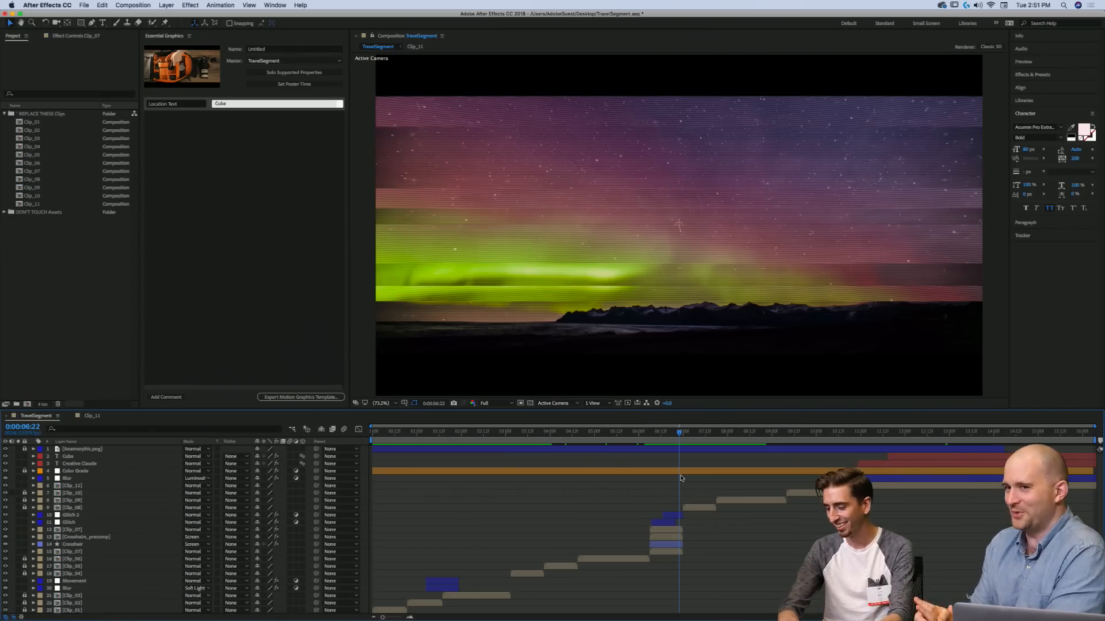
Step: Play the composition in an enlarged viewer with the sound muted, and restore the volume and the normal panel layout
key(XF86AudioMute)
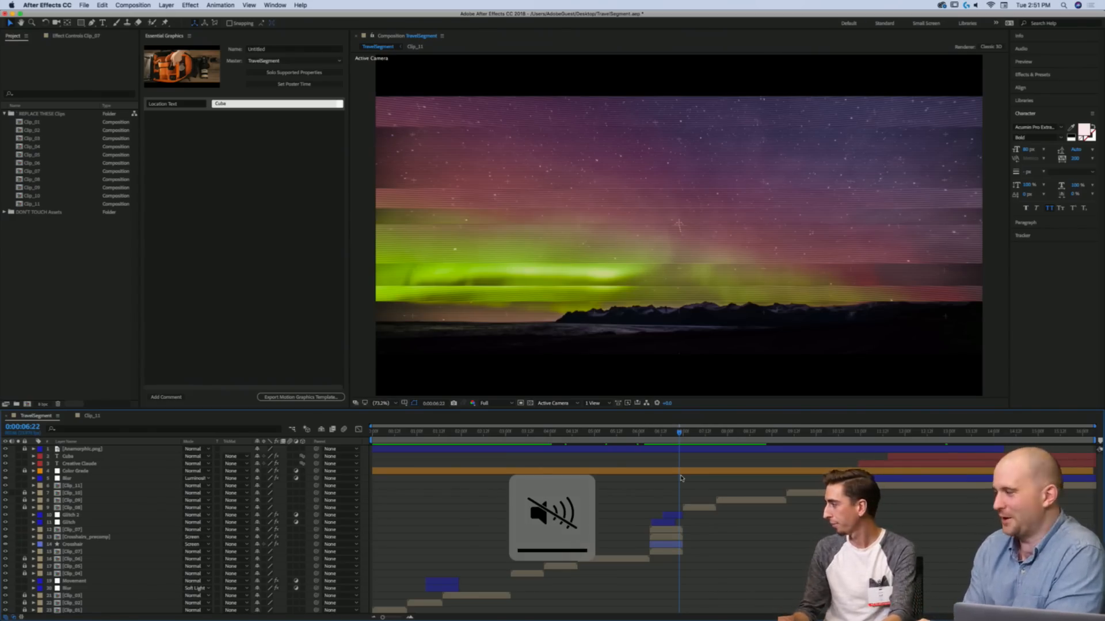
key(space)
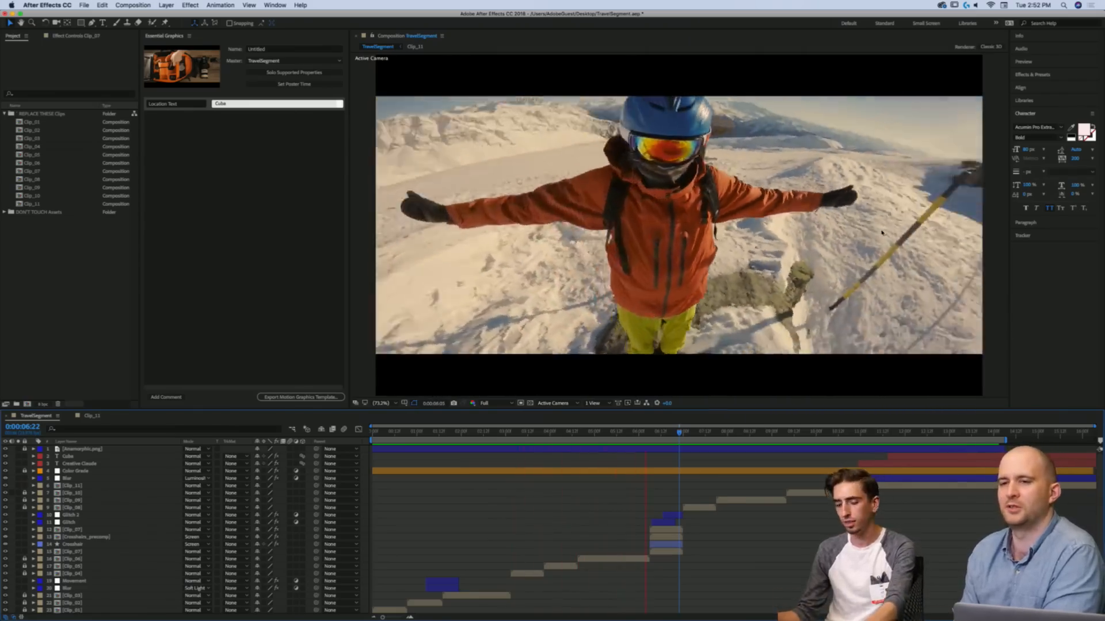
key(grave)
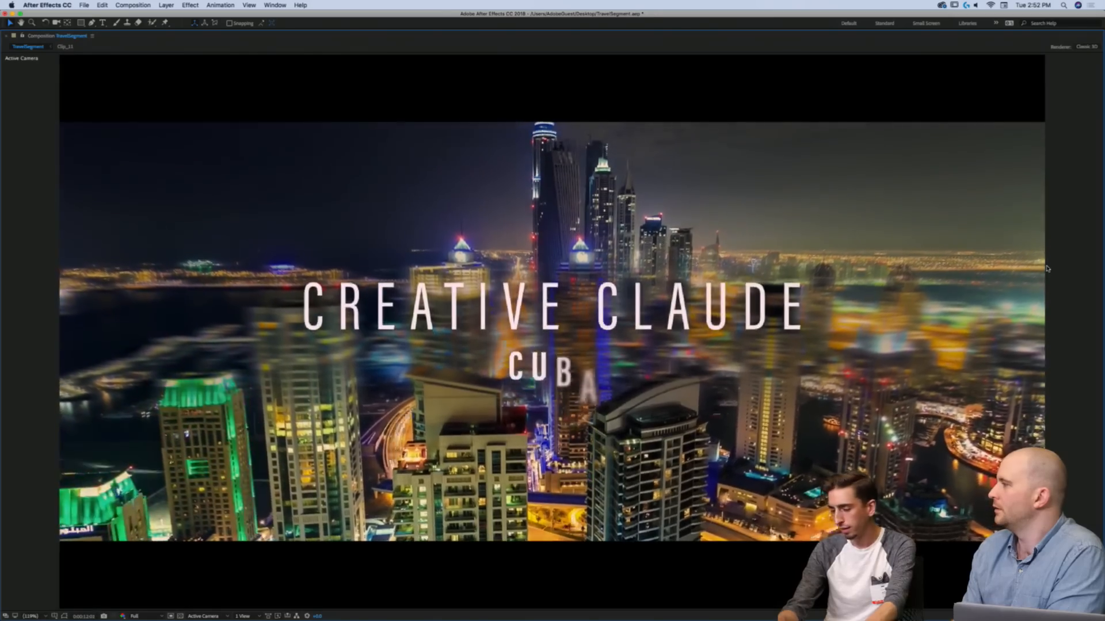
key(XF86AudioRaiseVolume)
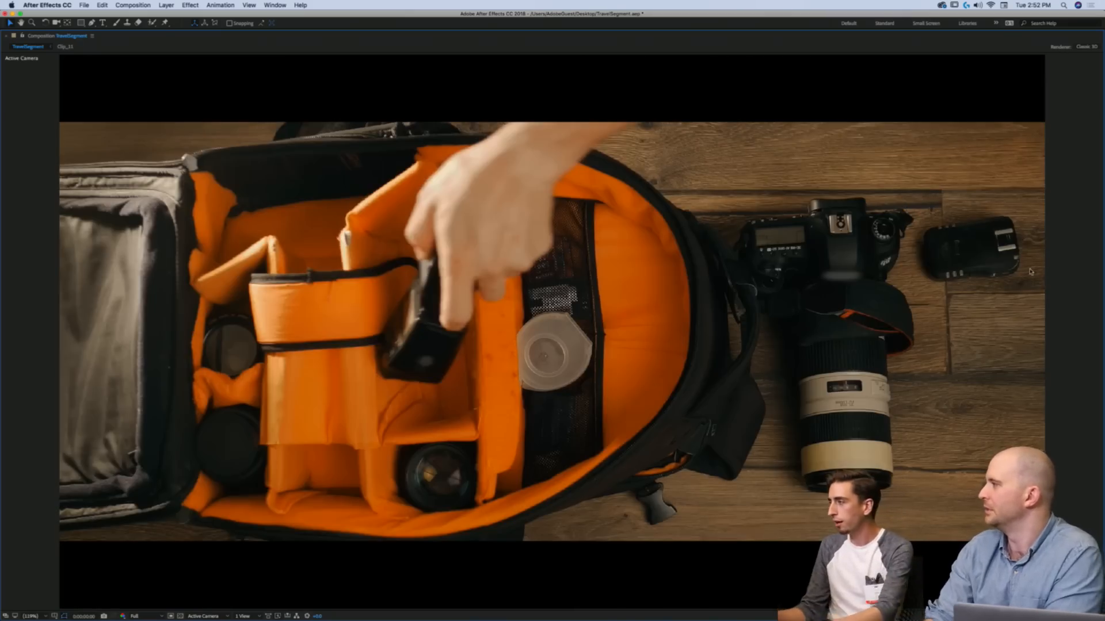
key(grave)
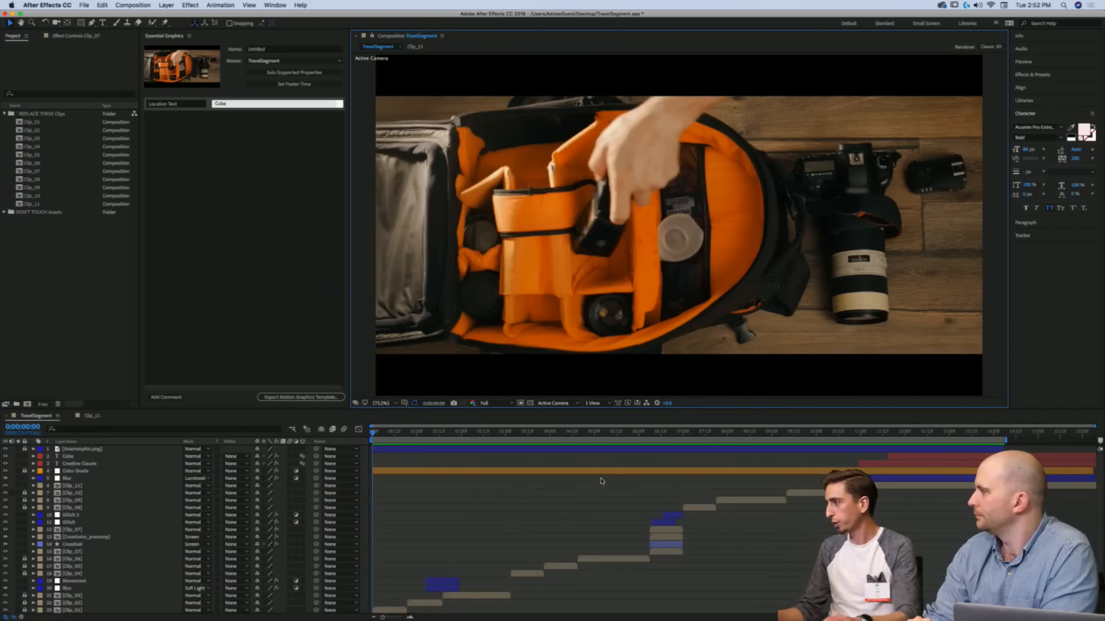
Step: Go to 0:00:06:16 and add a new adjustment layer above all layers with the Tint effect applied
click(442, 430)
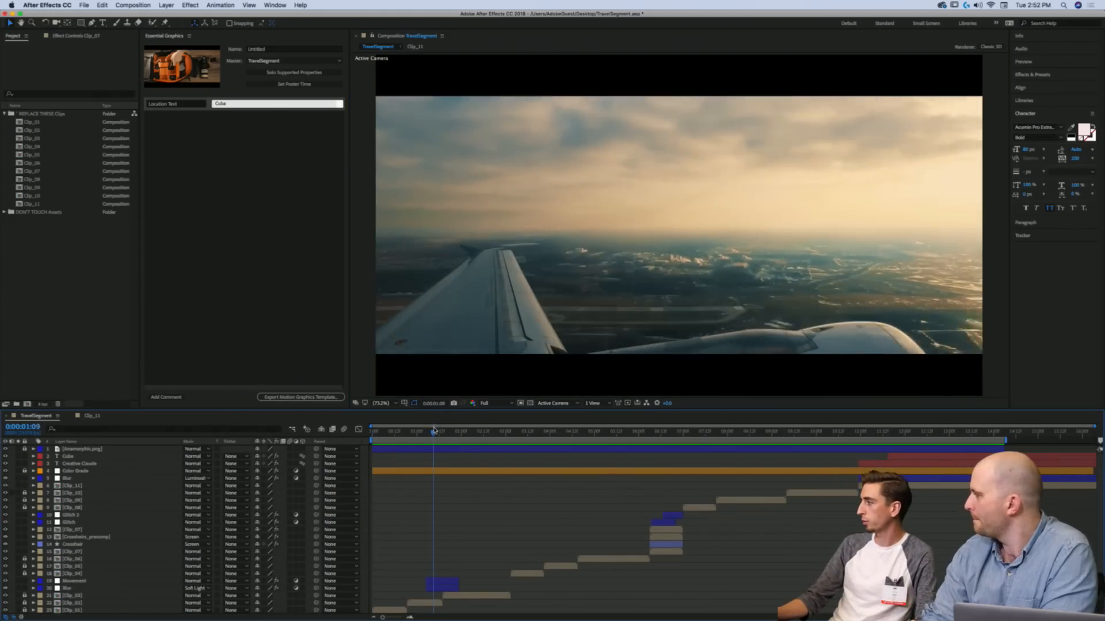
click(668, 432)
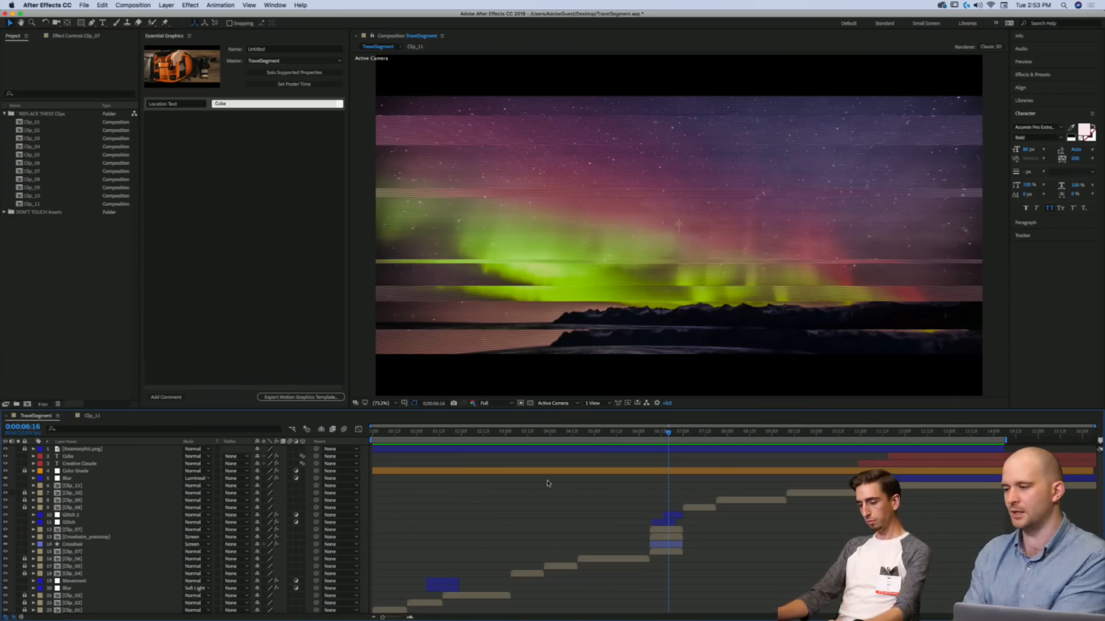
key(super+alt+y)
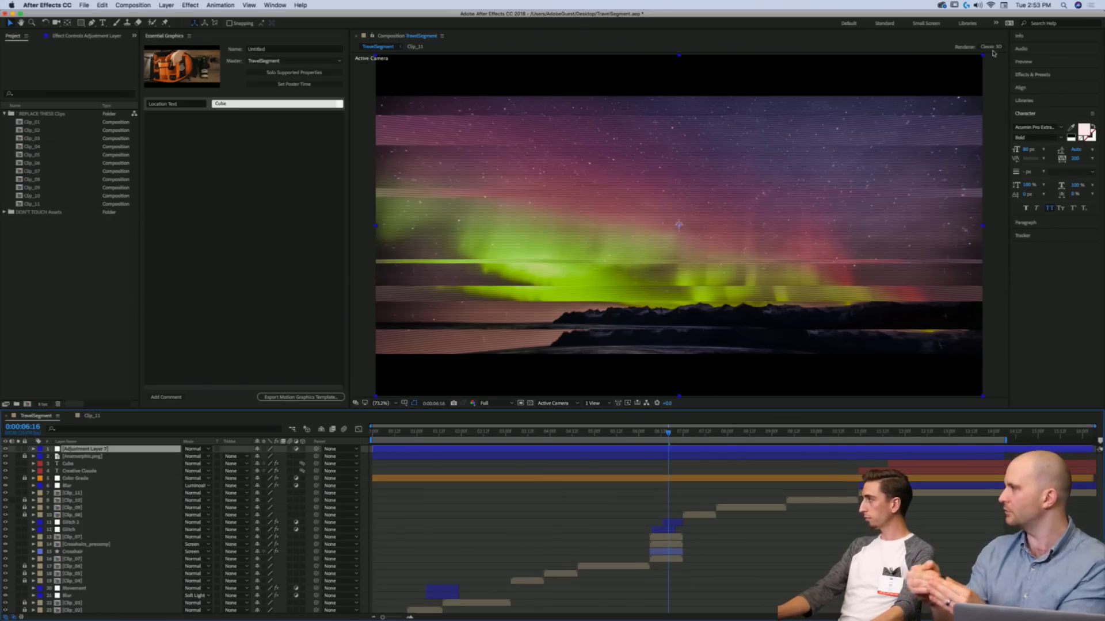
click(274, 5)
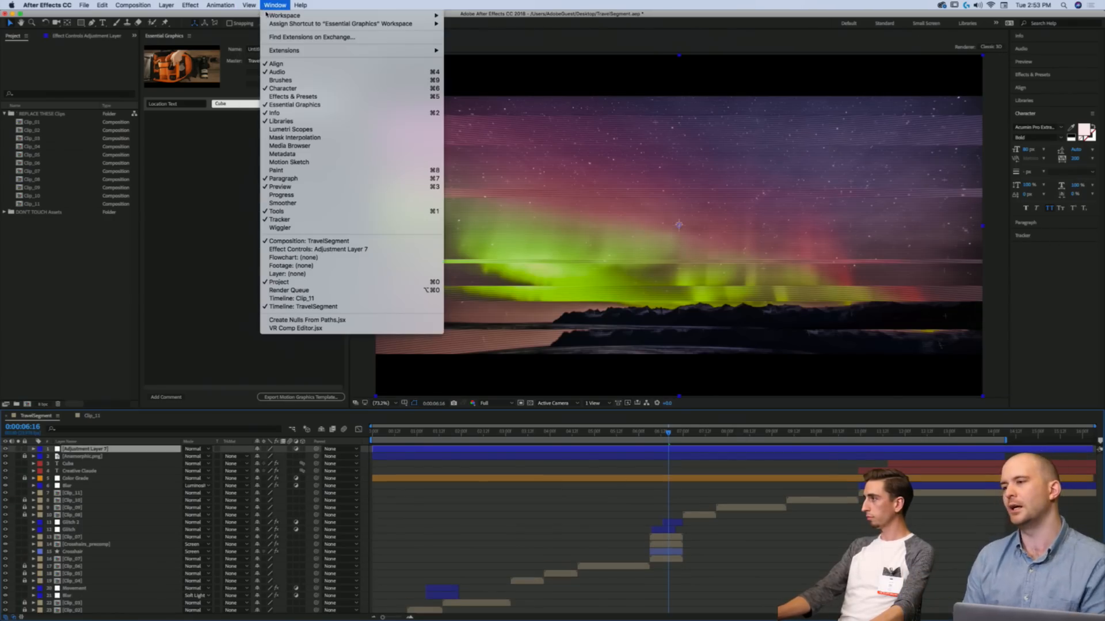
click(294, 96)
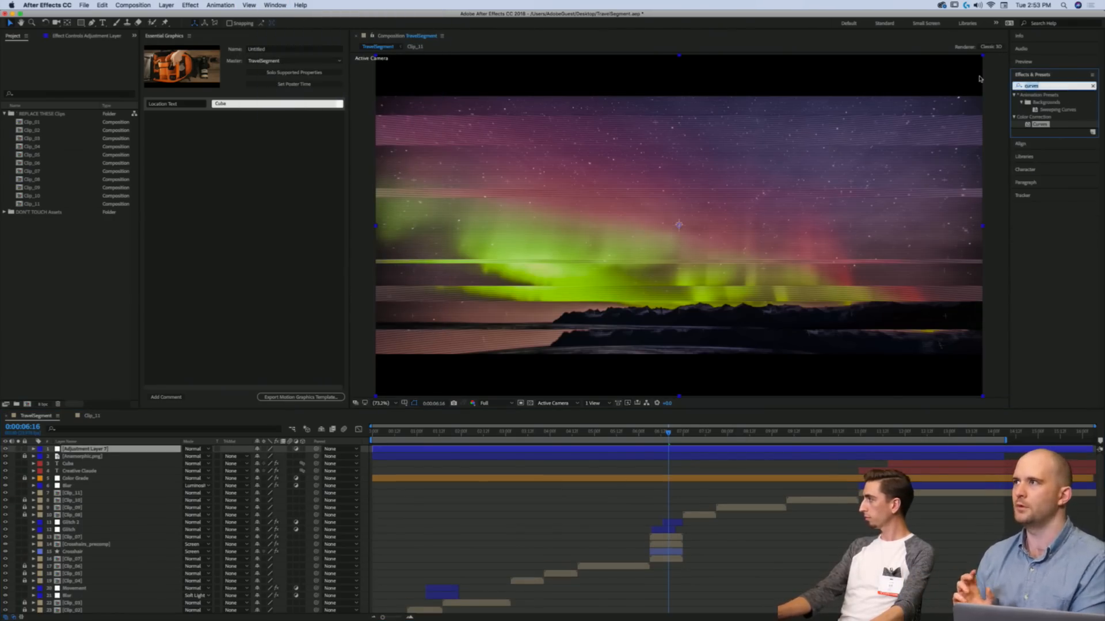
text(tint)
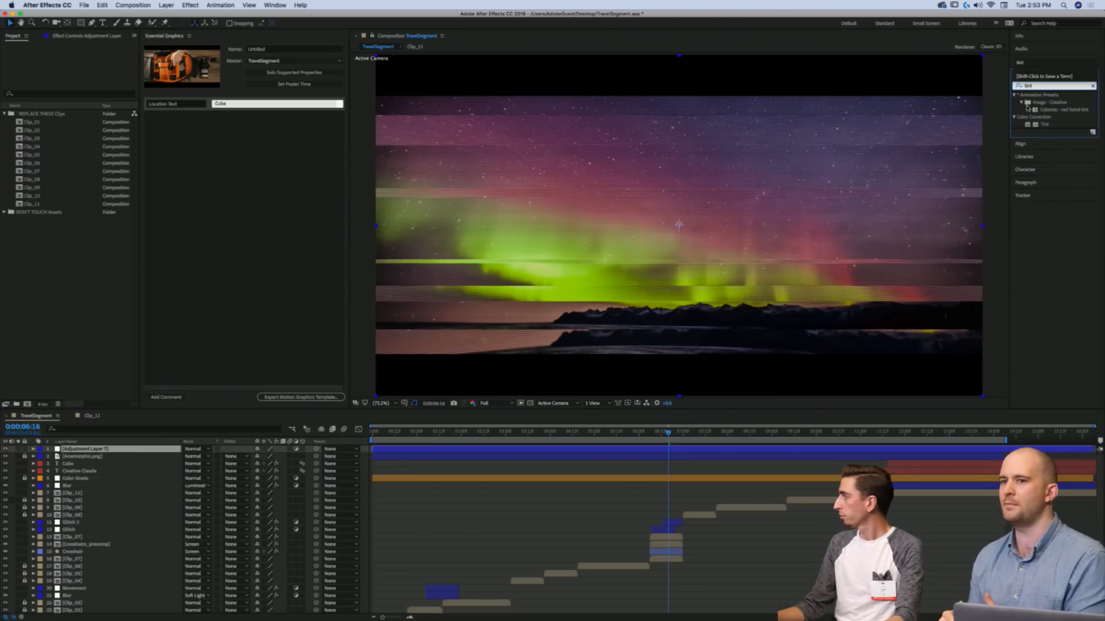
double_click(1044, 125)
Step: Find the Curves effect and apply it to the new adjustment layer after Tint
double_click(1040, 87)
text(t)
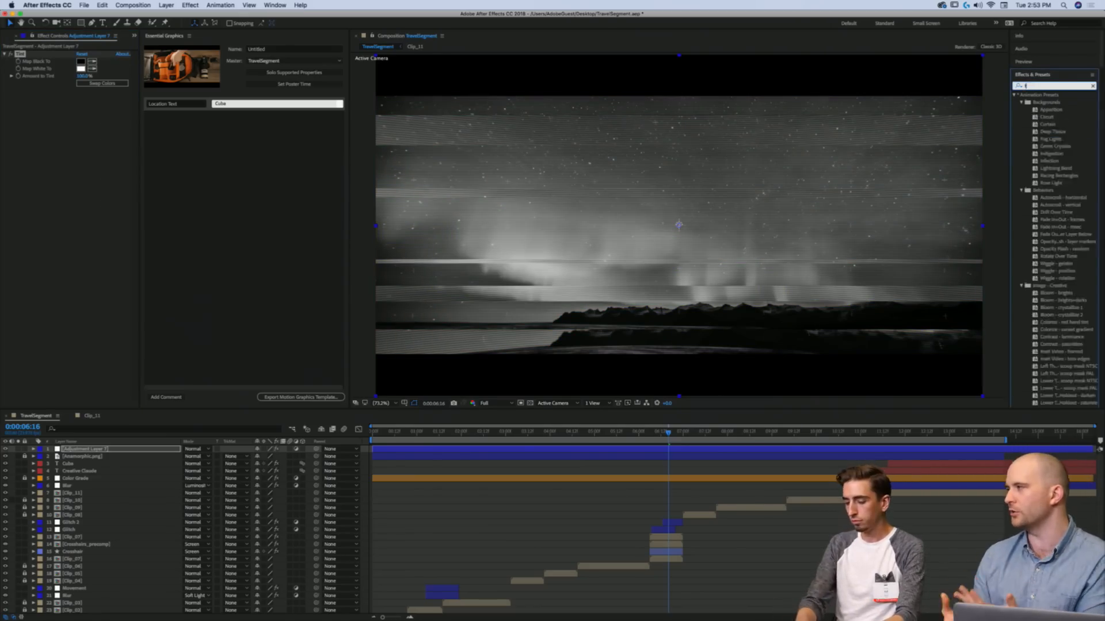
text(int)
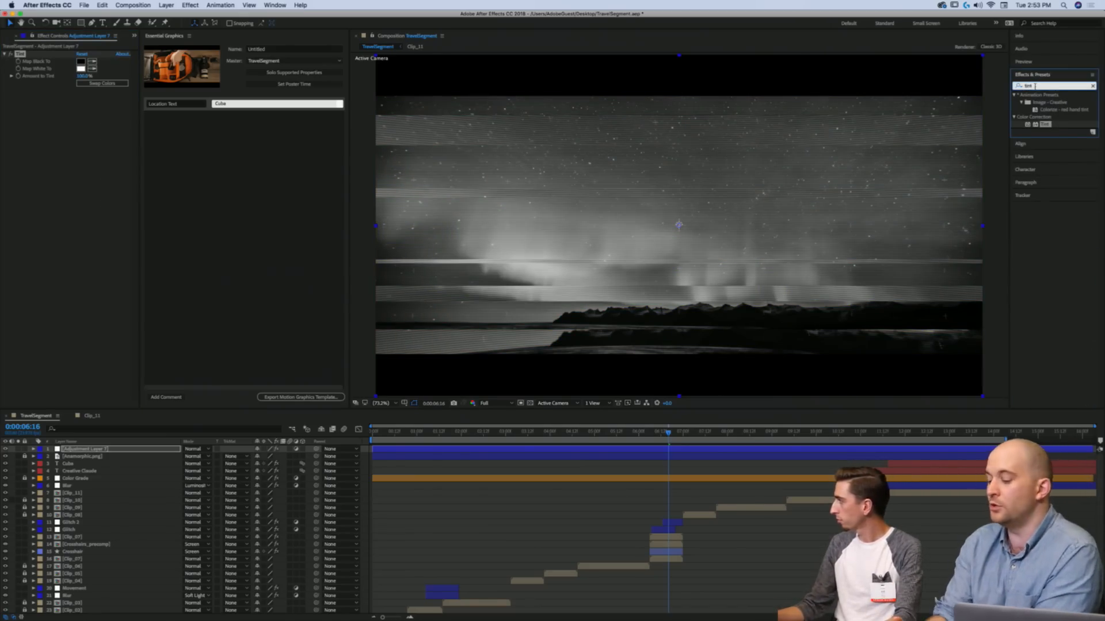
double_click(1034, 86)
text(curves)
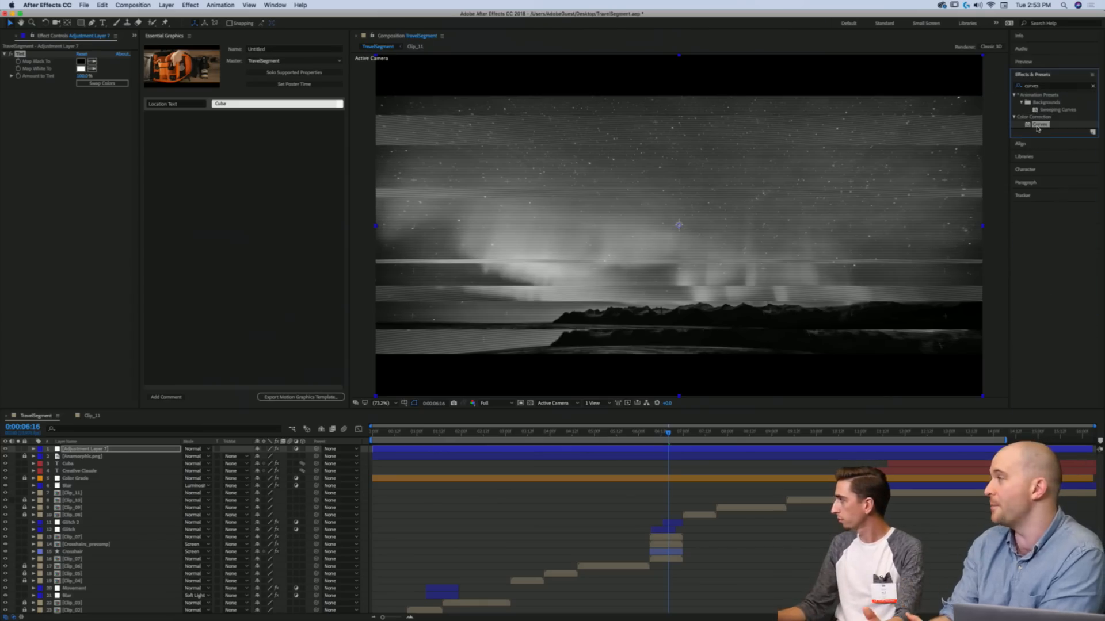
double_click(1040, 124)
Step: Steepen the adjustment layer's RGB curve into strong contrast by moving its white and black endpoints inward
drag(123, 128, 96, 128)
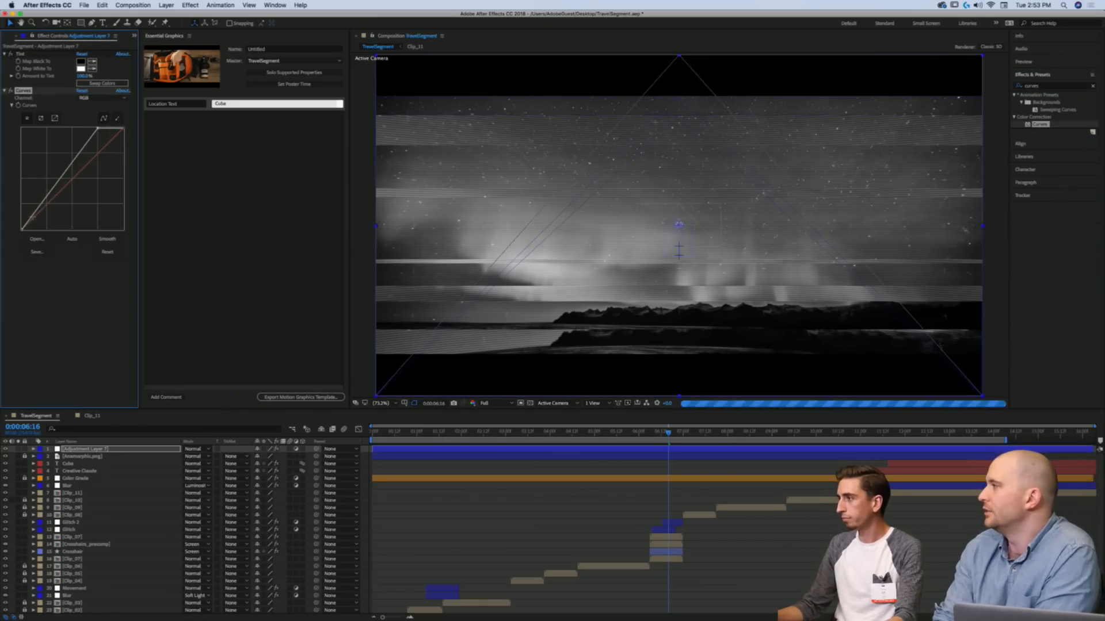
drag(21, 231, 56, 230)
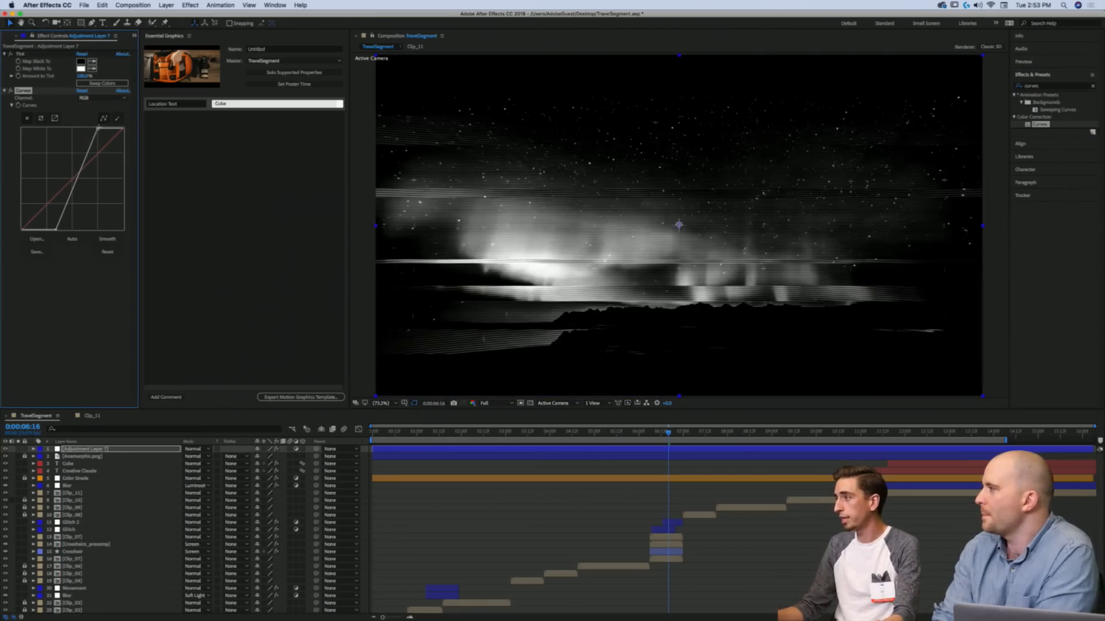
drag(98, 128, 76, 128)
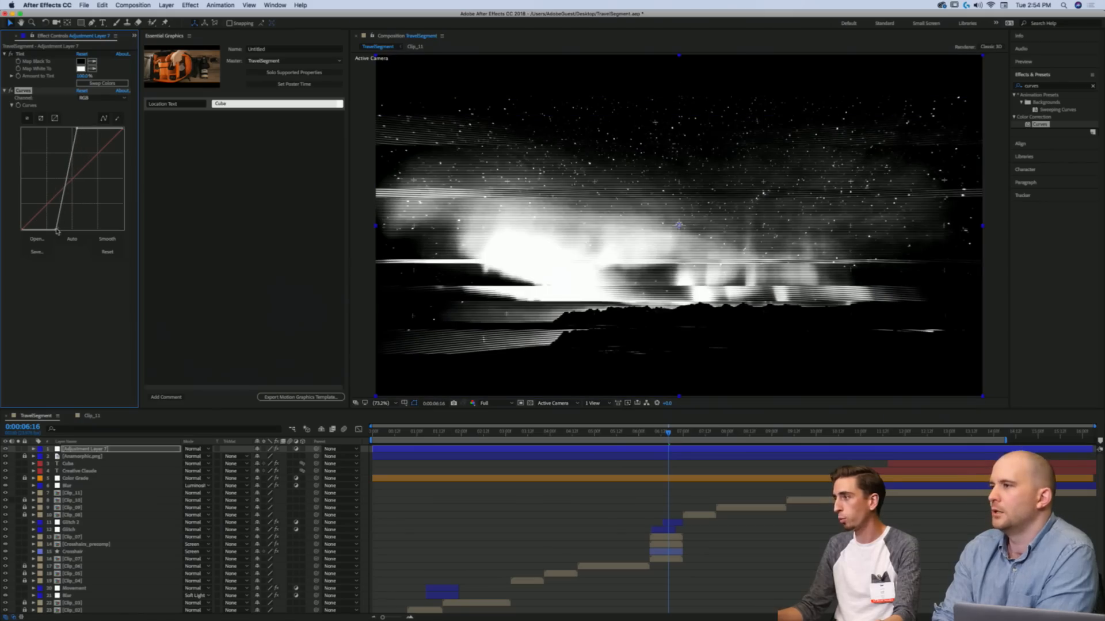
drag(57, 231, 36, 230)
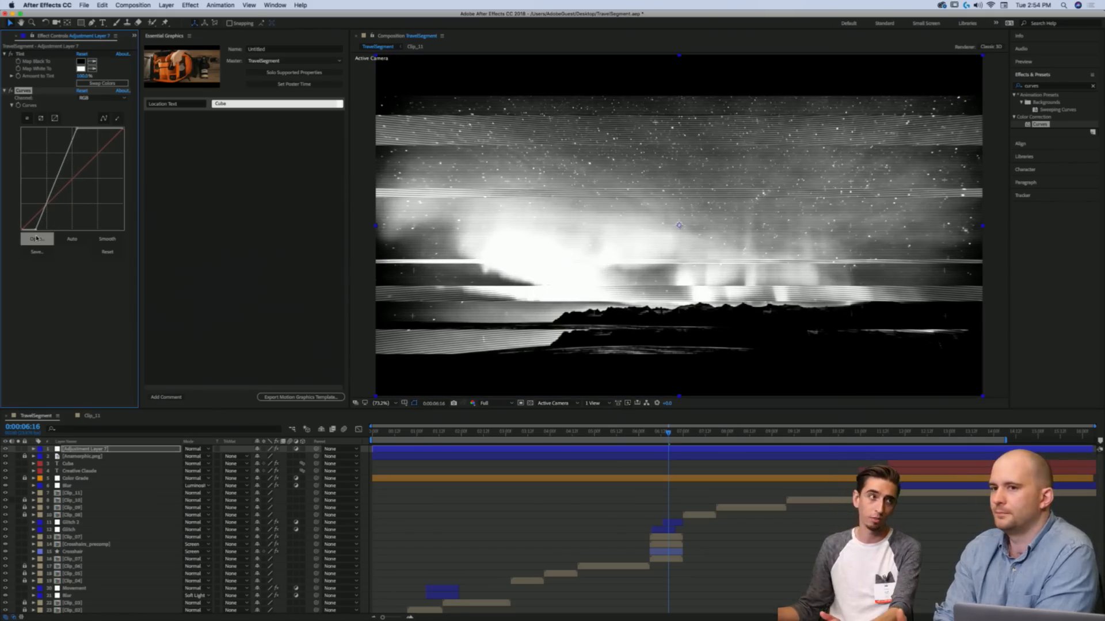
drag(77, 128, 63, 126)
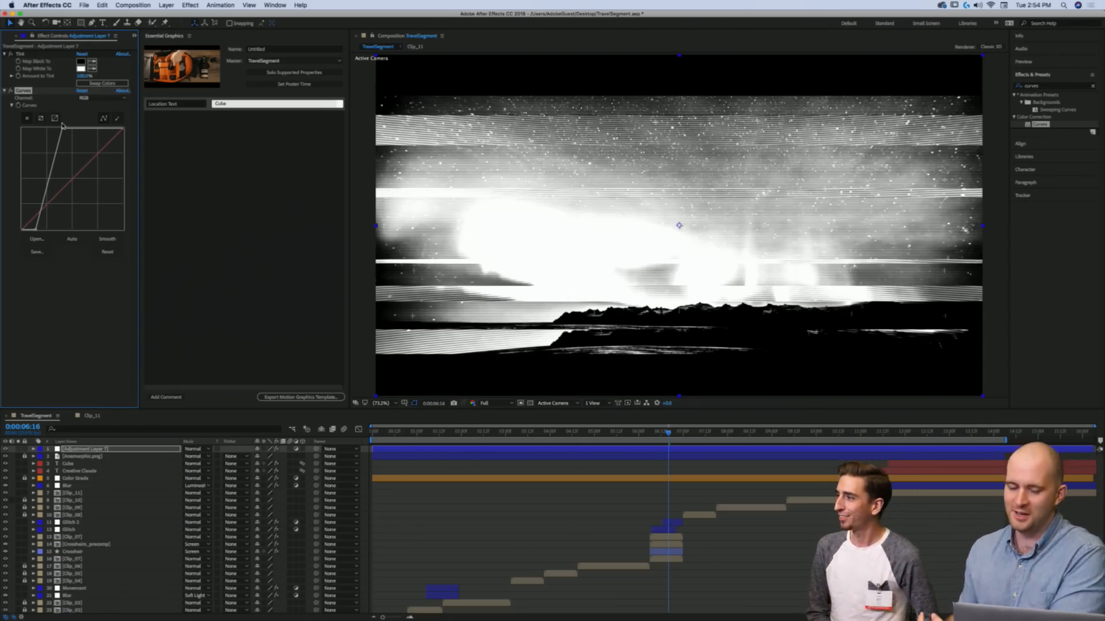
Step: Check the high-contrast look at 0:00:06:14 and 0:00:06:17, and delete the temporary adjustment layer
click(665, 433)
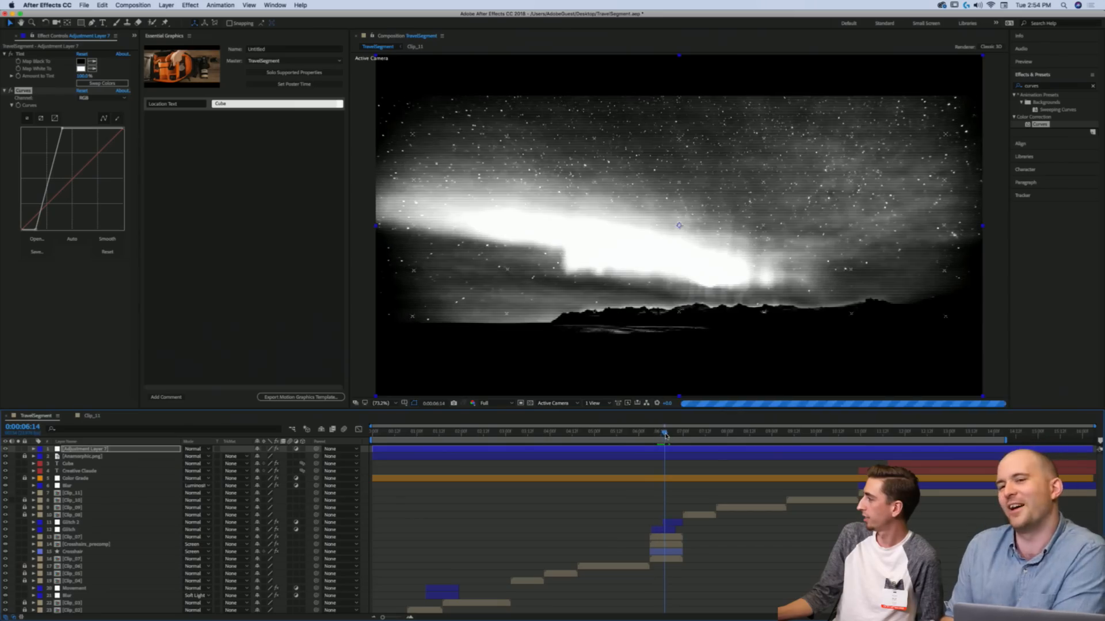
drag(665, 436, 670, 436)
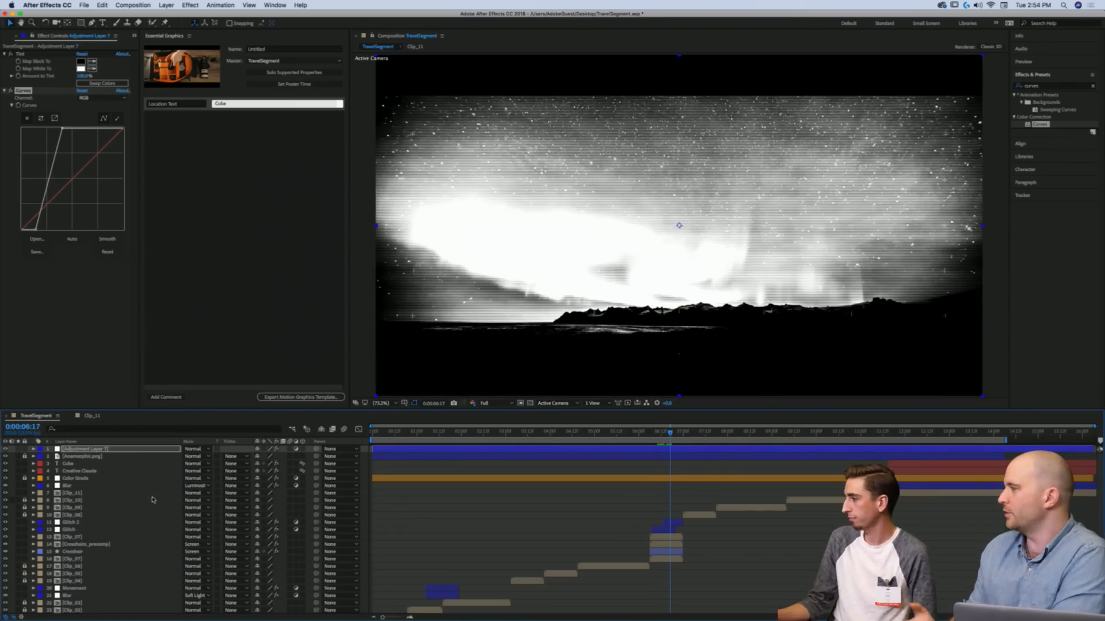
click(104, 452)
key(Delete)
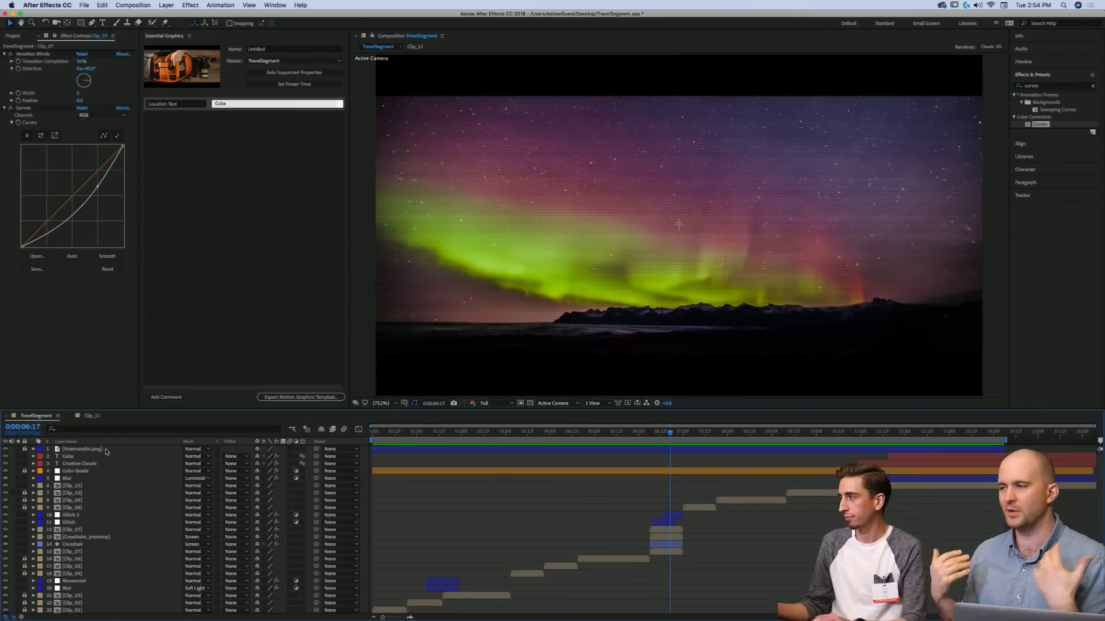